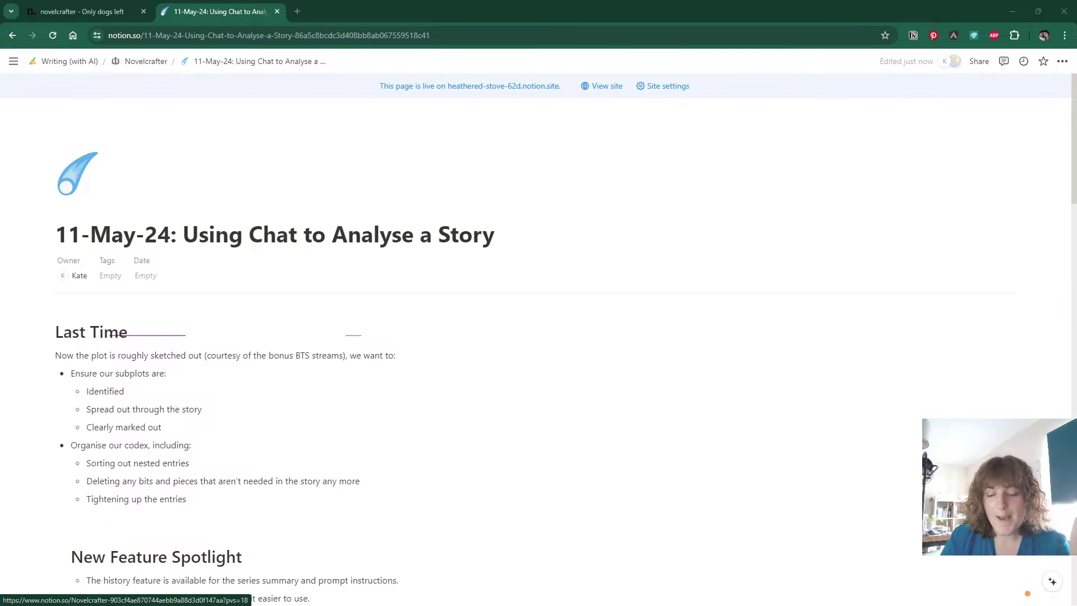
Check the stream notes, switch to Novelcrafter and open the Loch and Quay series to view its description history option.
scroll(538, 337, "down", 4)
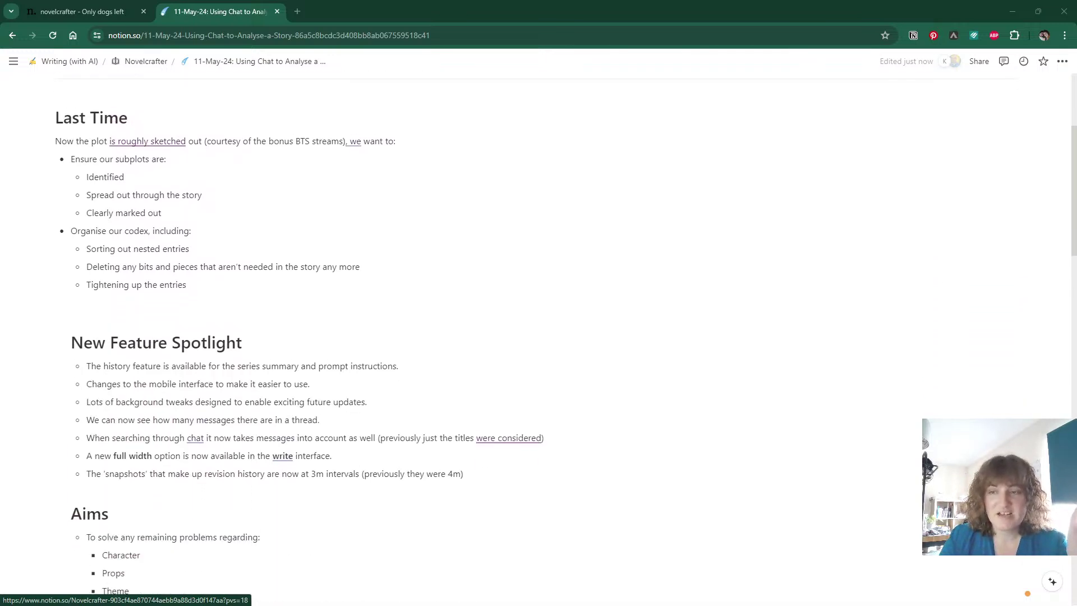
scroll(300, 337, "up", 1)
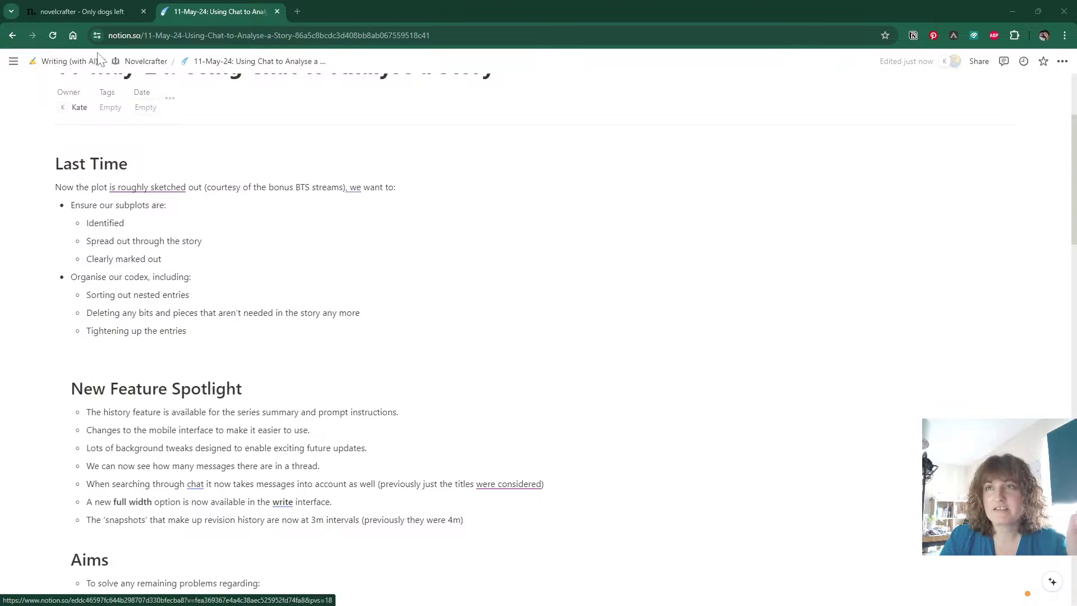
left_click(102, 12)
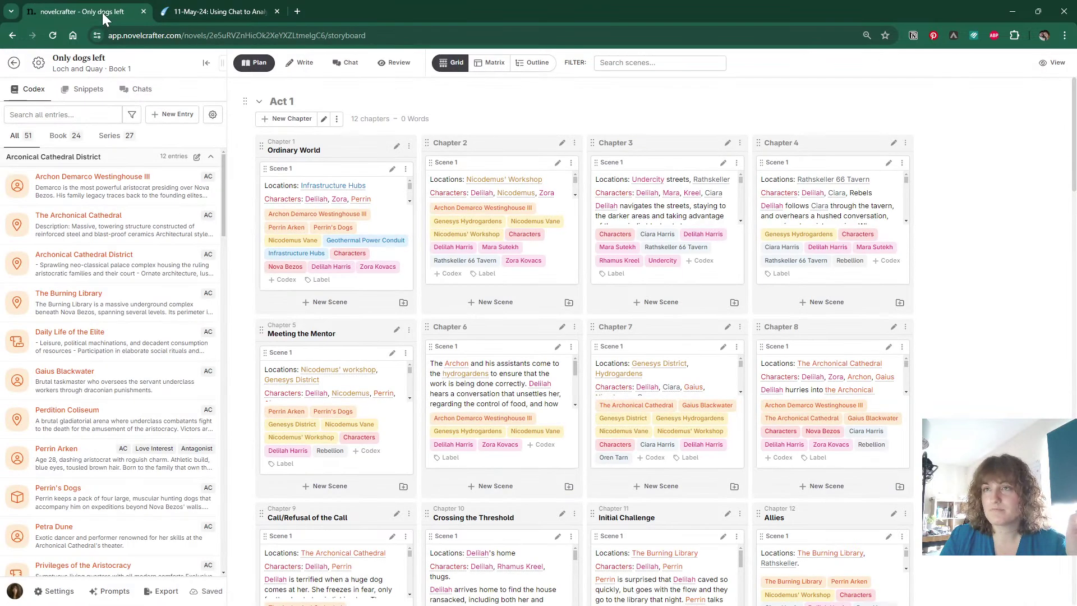
left_click(15, 63)
left_click(496, 85)
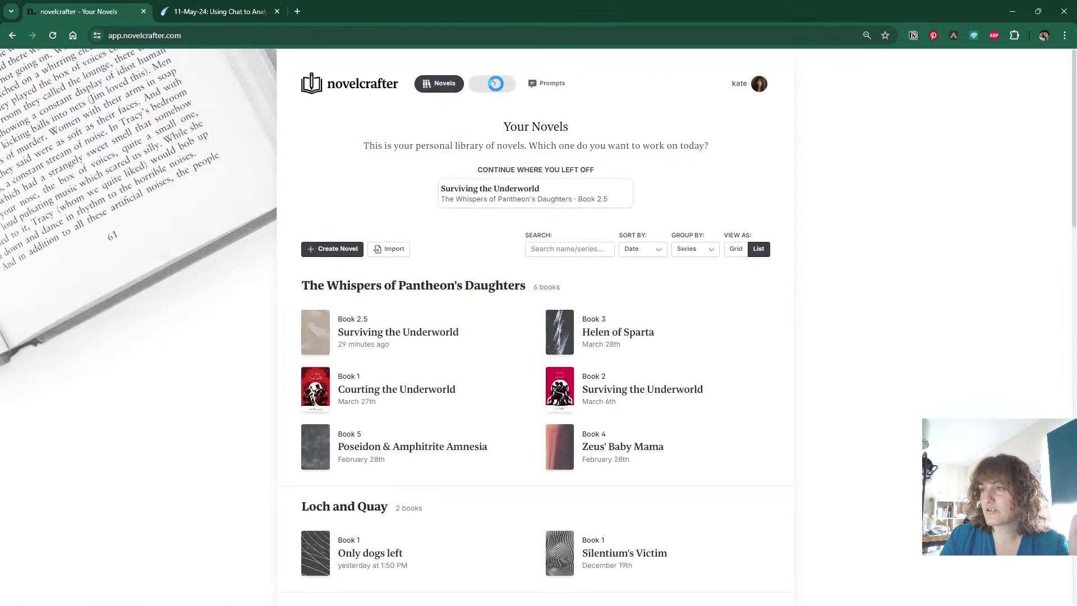
left_click(527, 175)
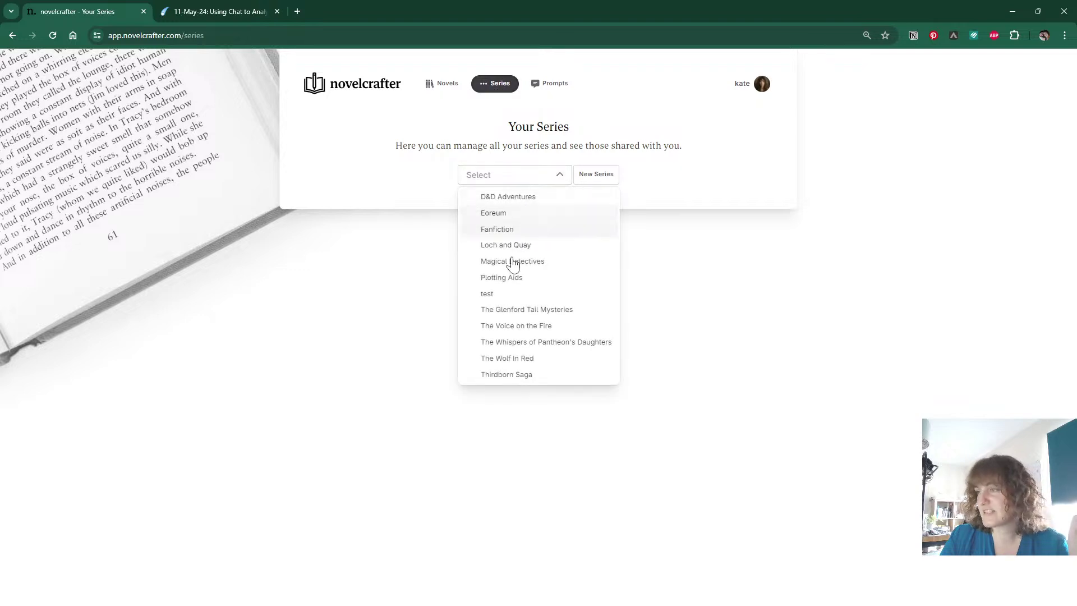
left_click(522, 247)
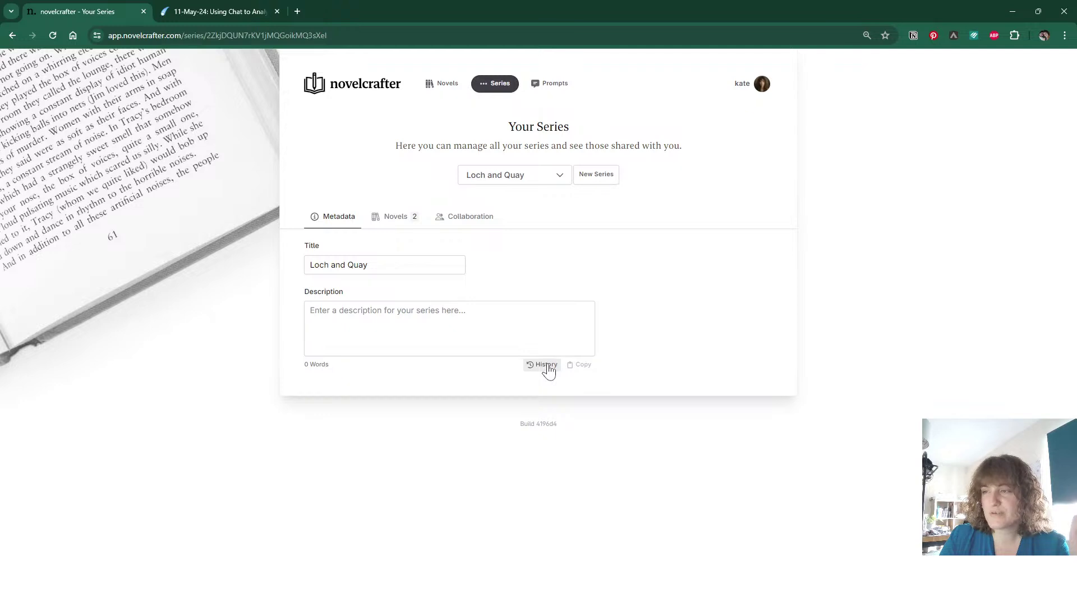
Reopen the novel Only dogs left from the series' novels and read the New Feature Spotlight notes in Notion.
left_click(425, 221)
left_click(366, 348)
left_click(259, 13)
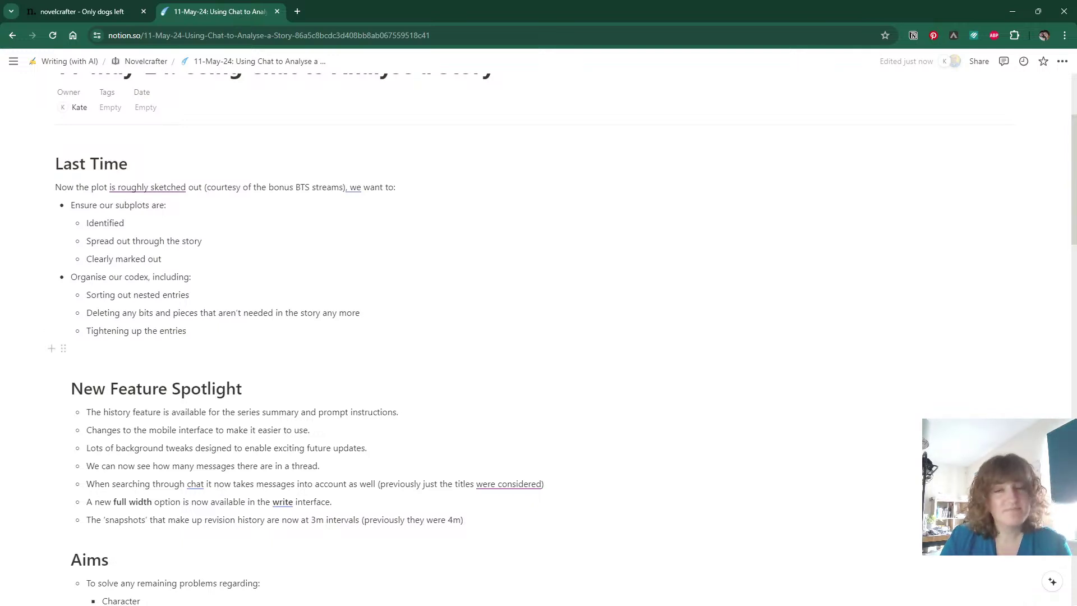
scroll(539, 336, "down", 1)
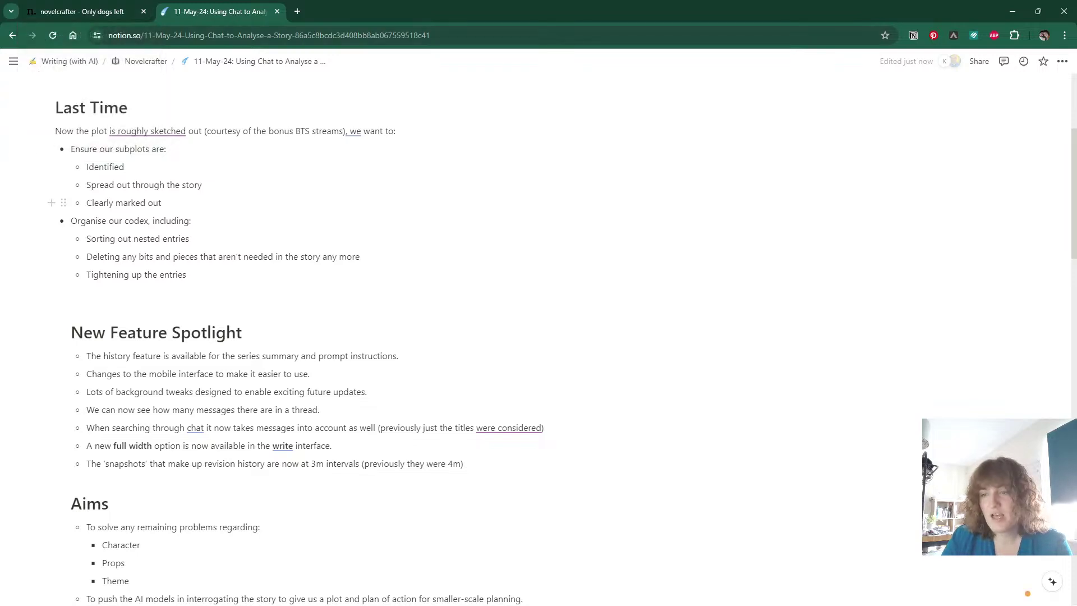
Switch to Novelcrafter's Write view and enter the test text "xhktsykayktay" in Chapter 24, Scene 1.
left_click(112, 14)
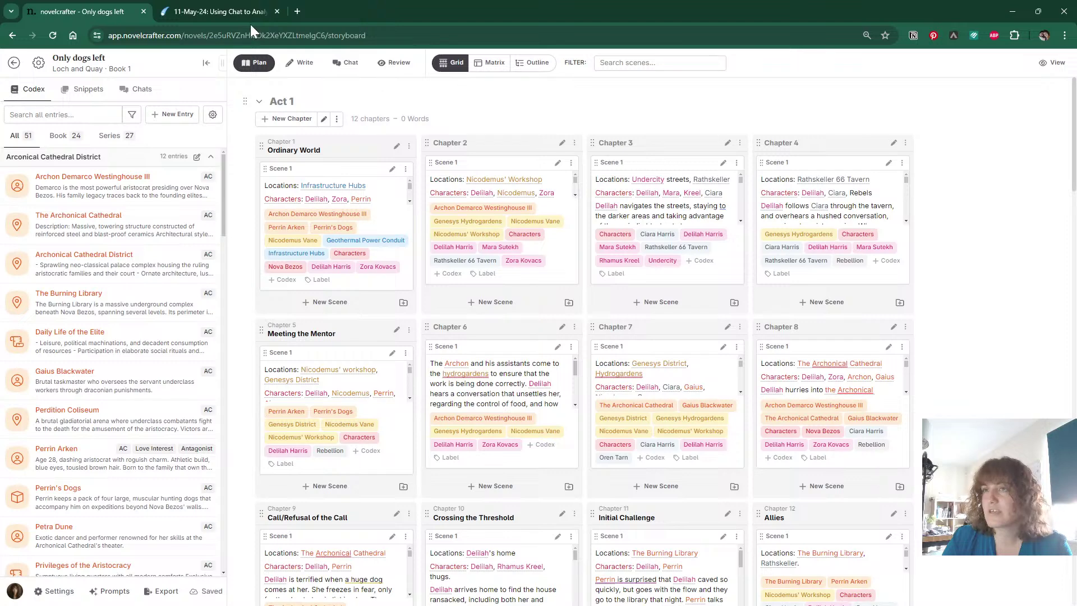
left_click(302, 63)
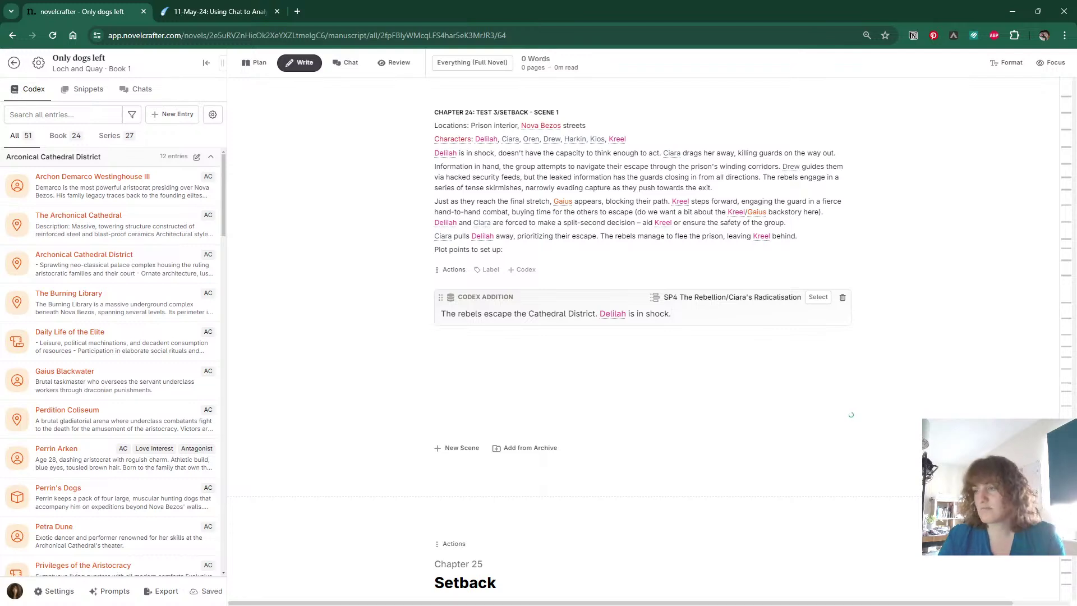
type("xhktsykayktay")
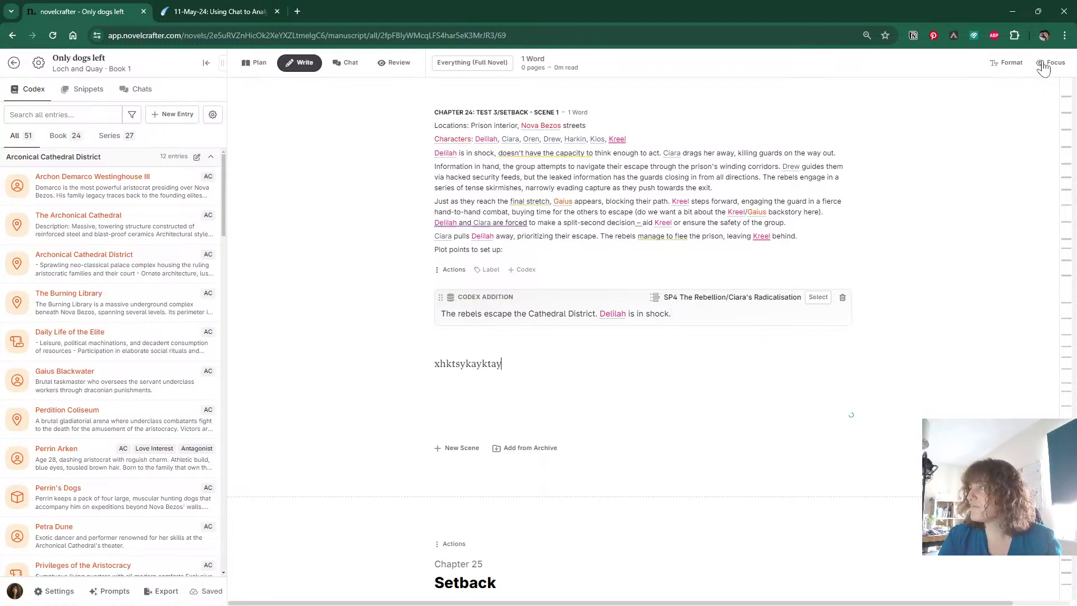
Try the full-width page setting in the manuscript format options and return to the previous page width.
left_click(1007, 62)
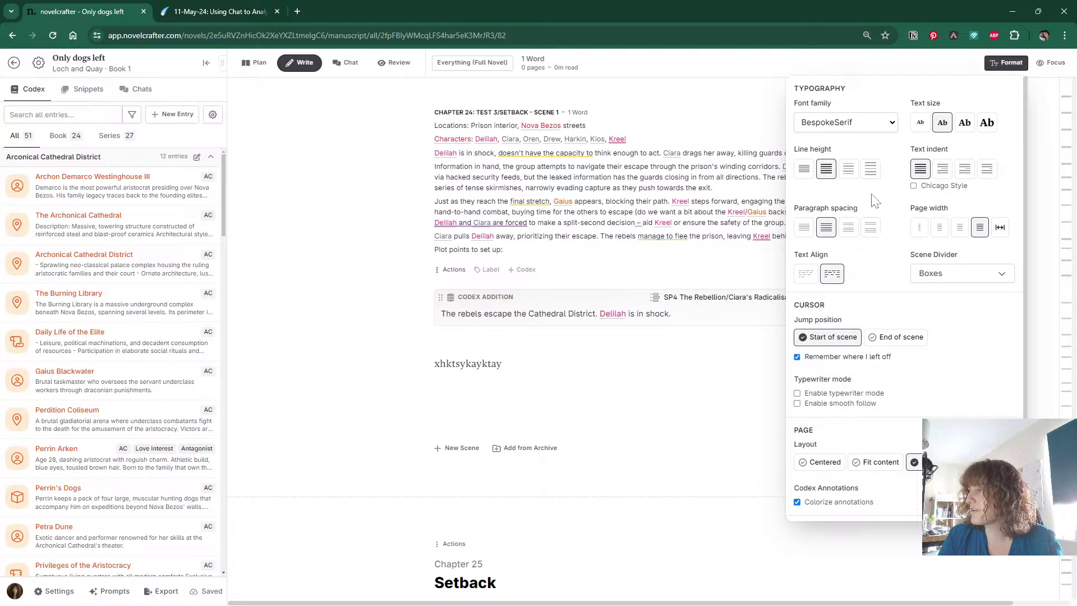
left_click(1002, 227)
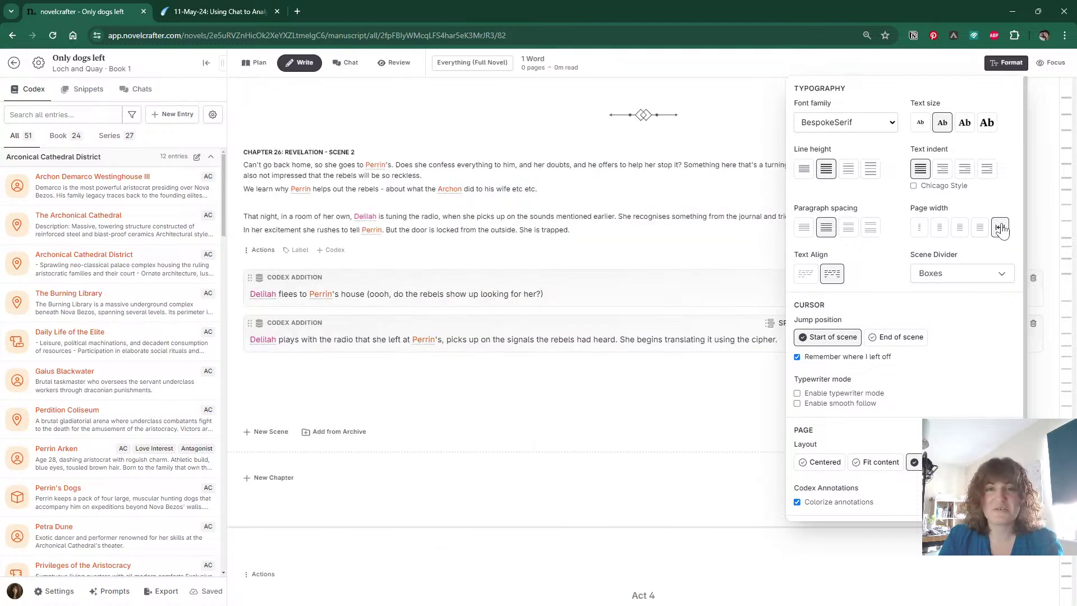
left_click(980, 227)
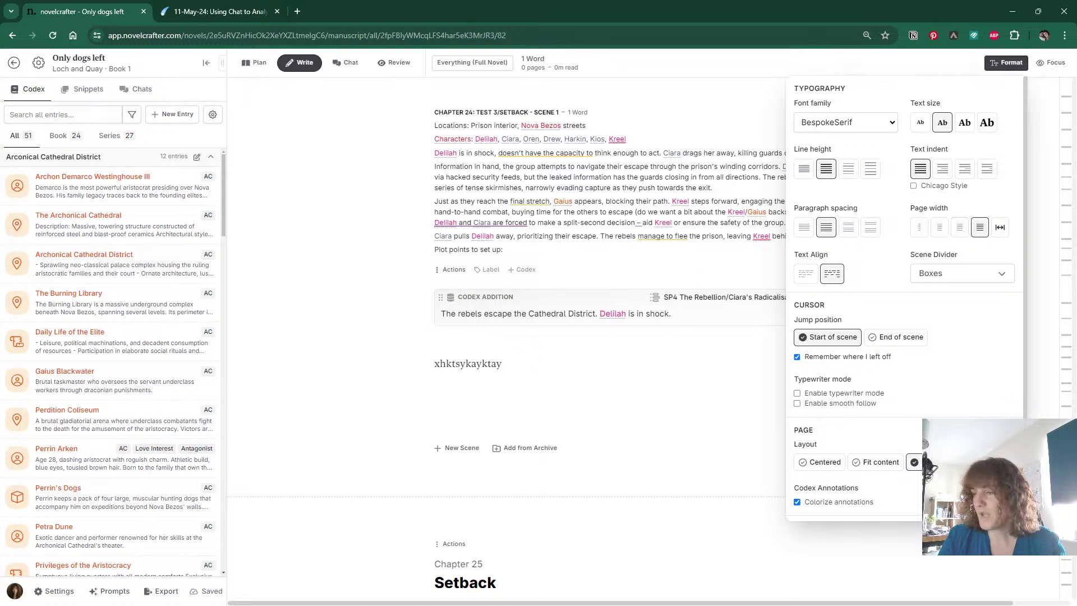
Delete the test text from the body of Chapter 24, Scene 1.
left_click(481, 364)
double_click(438, 365)
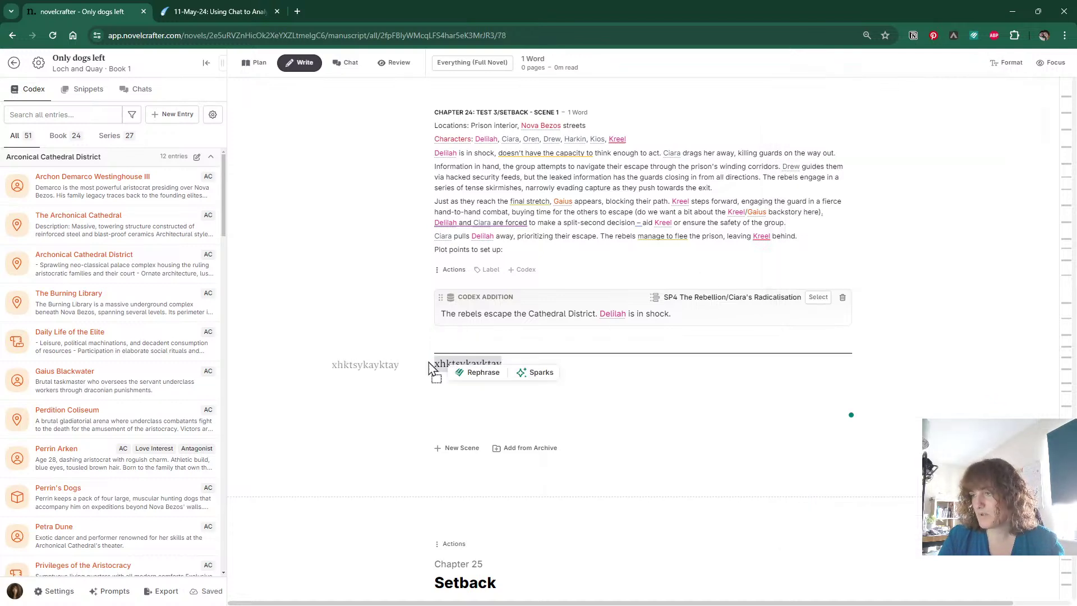
key("BackSpace")
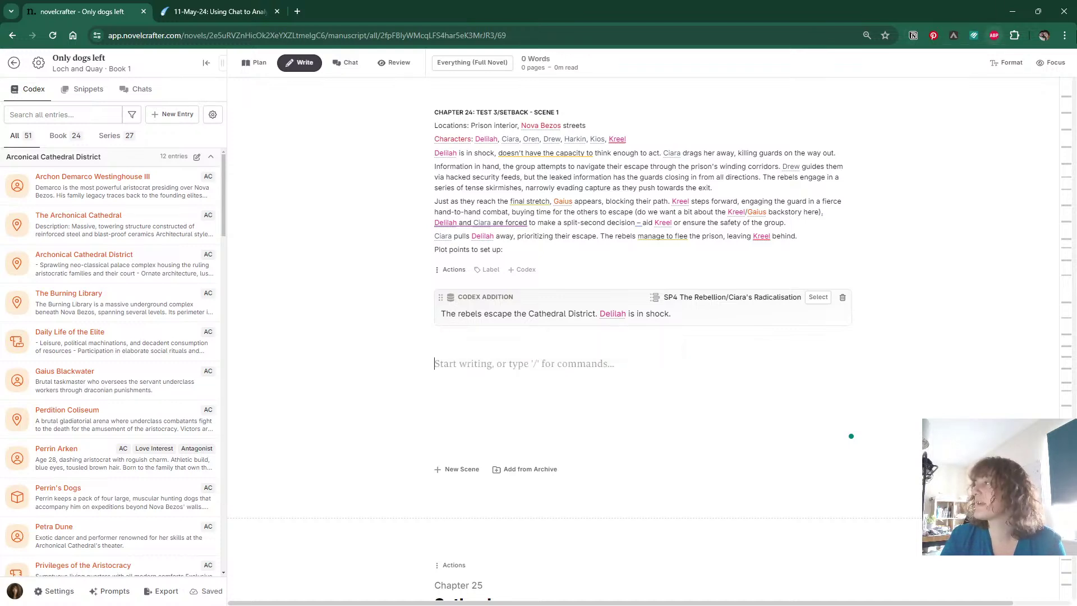
Increase the browser's page zoom by one level to enlarge the manuscript view.
left_click(1064, 35)
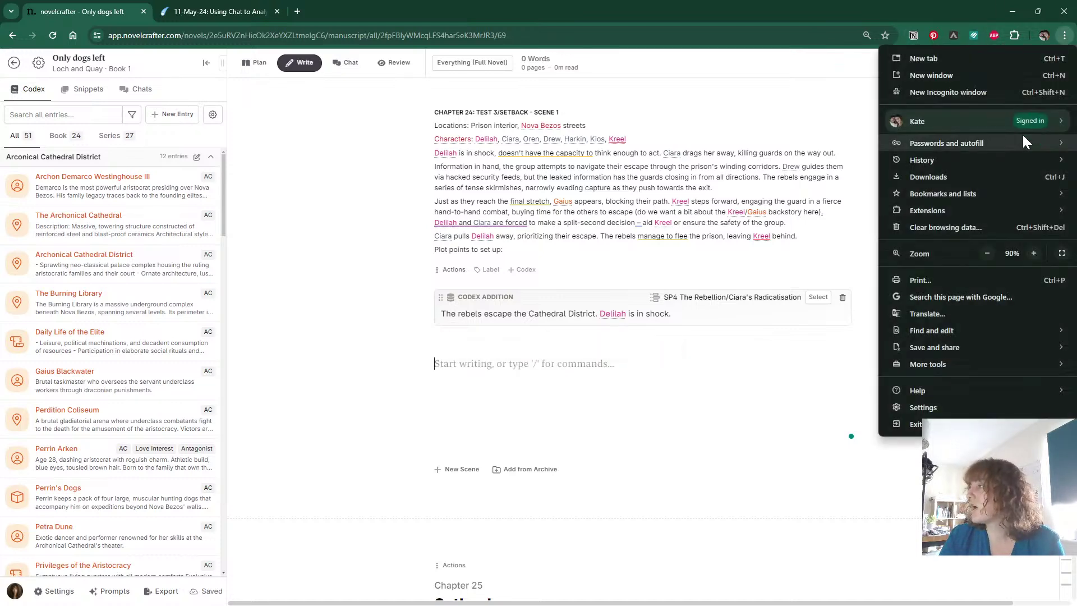
left_click(1037, 254)
left_click(726, 240)
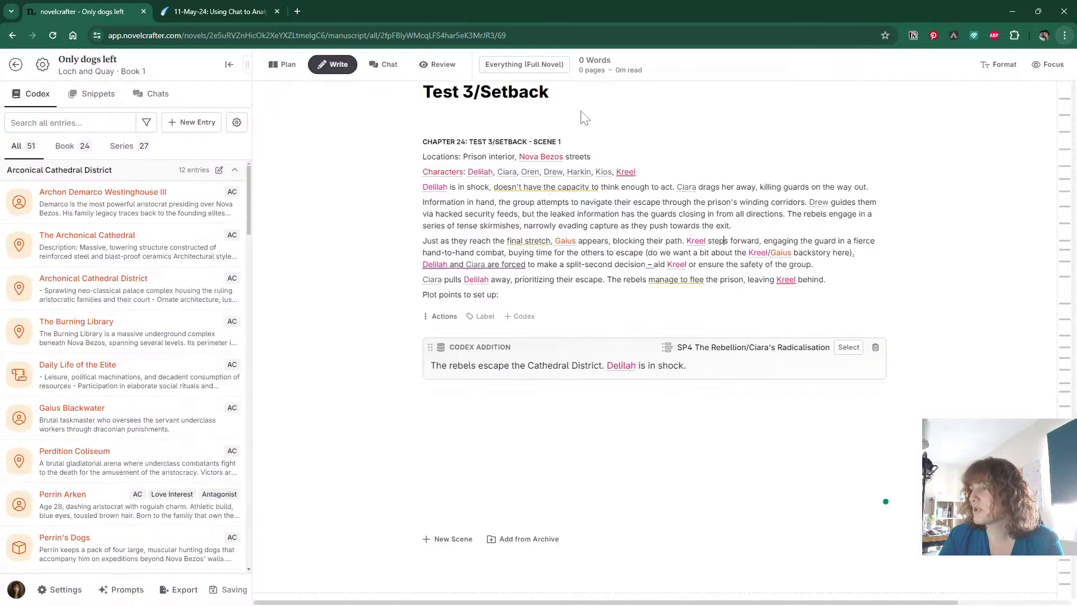
scroll(651, 337, "down", 1)
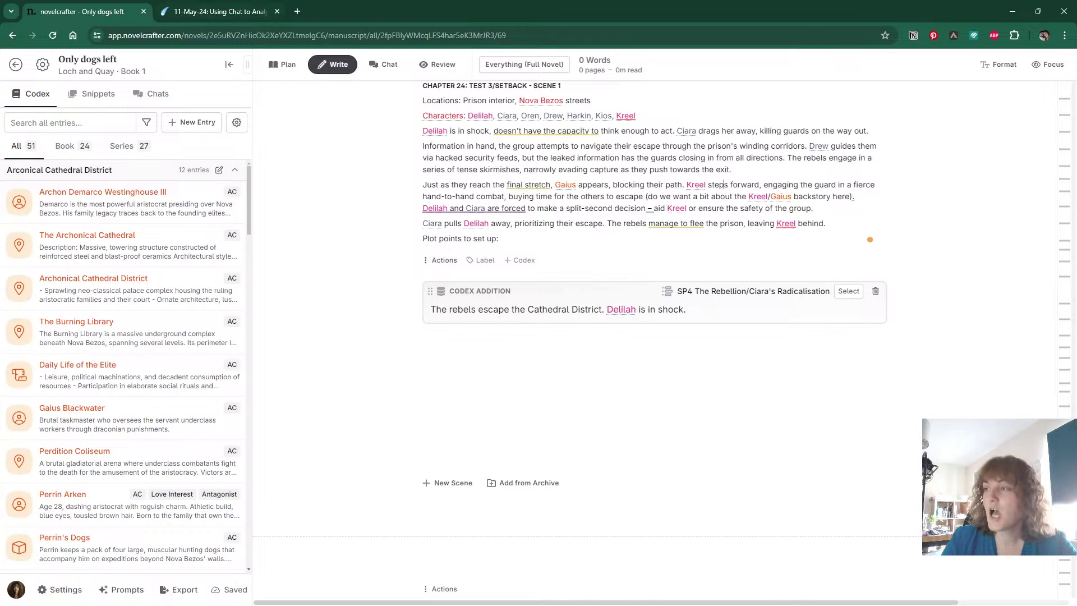
Switch to the Notion notes and read the Aims, the Character section and the questions to ask regarding character.
left_click(233, 15)
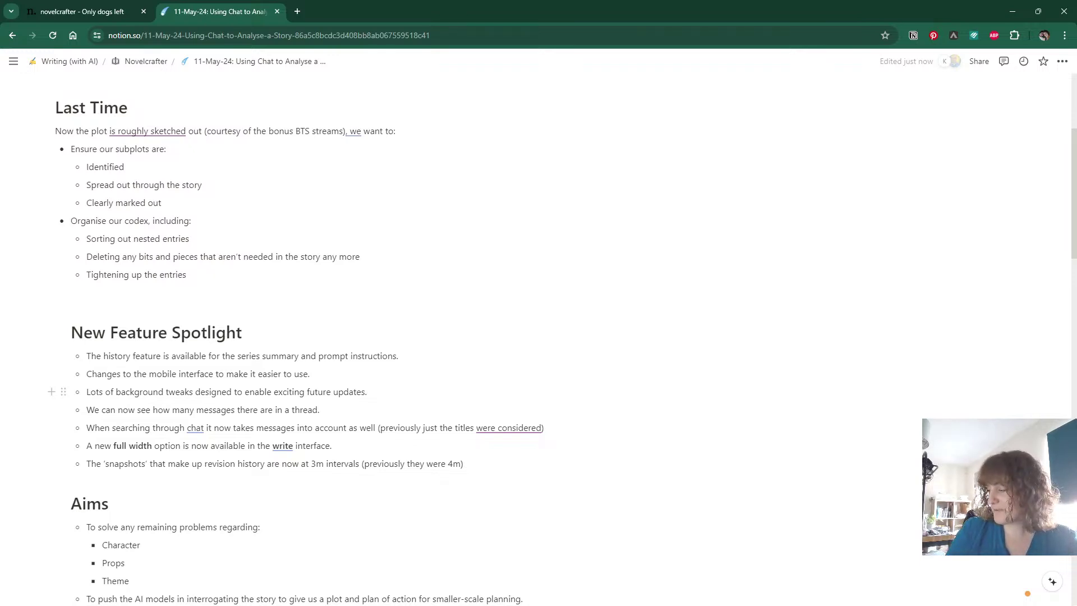
scroll(539, 336, "down", 3)
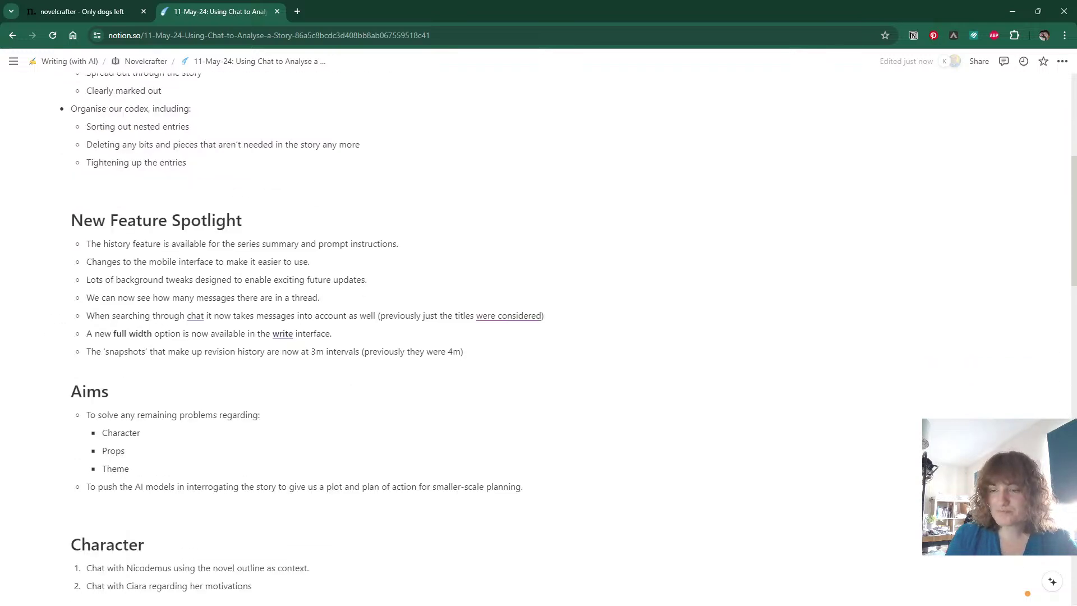
scroll(538, 336, "up", 1)
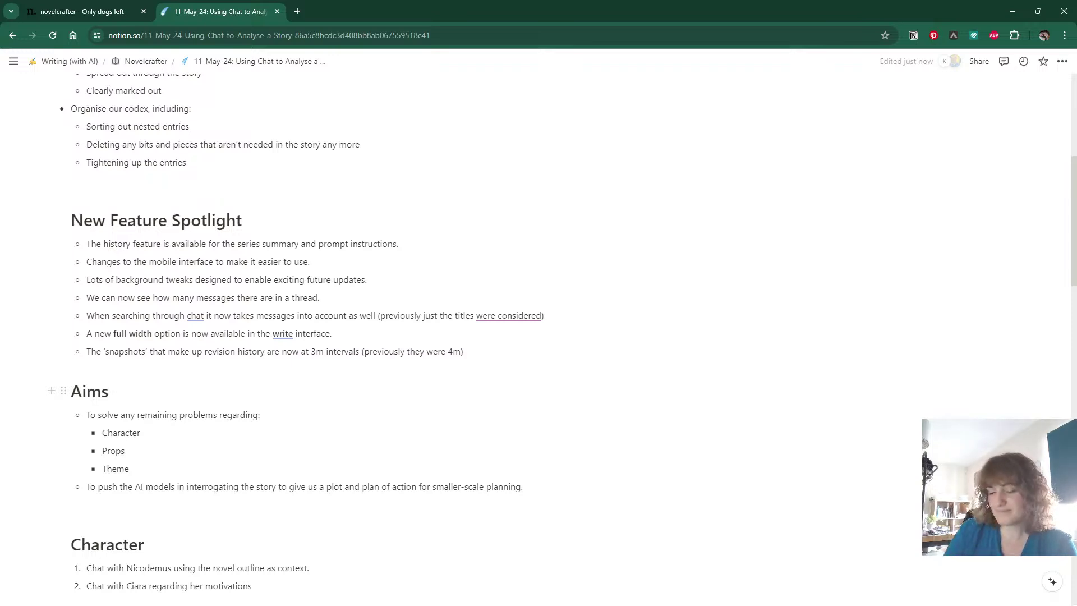
scroll(539, 336, "down", 3)
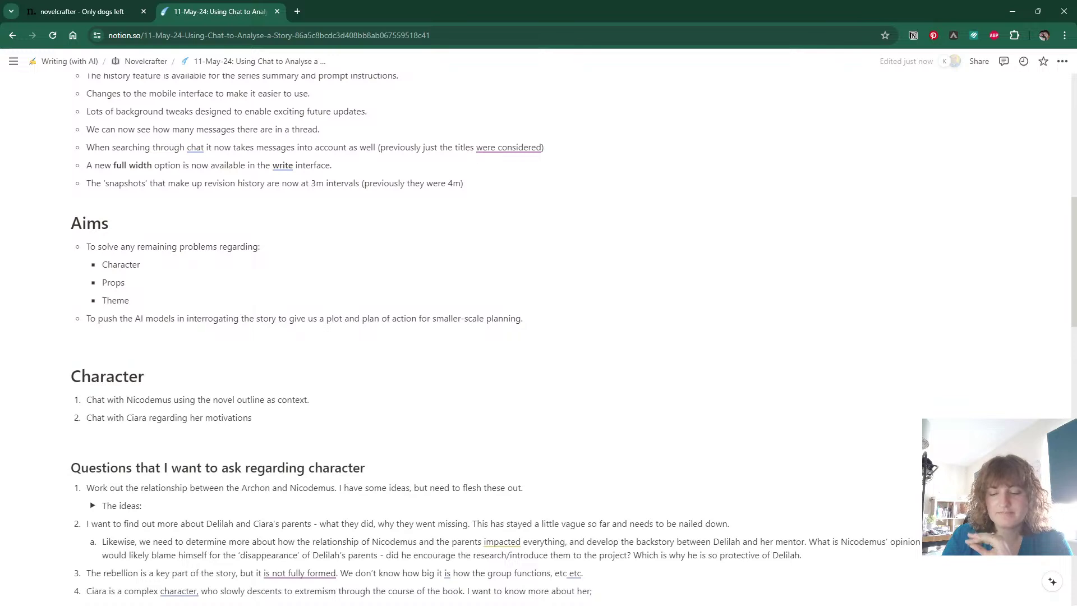
scroll(539, 337, "down", 2)
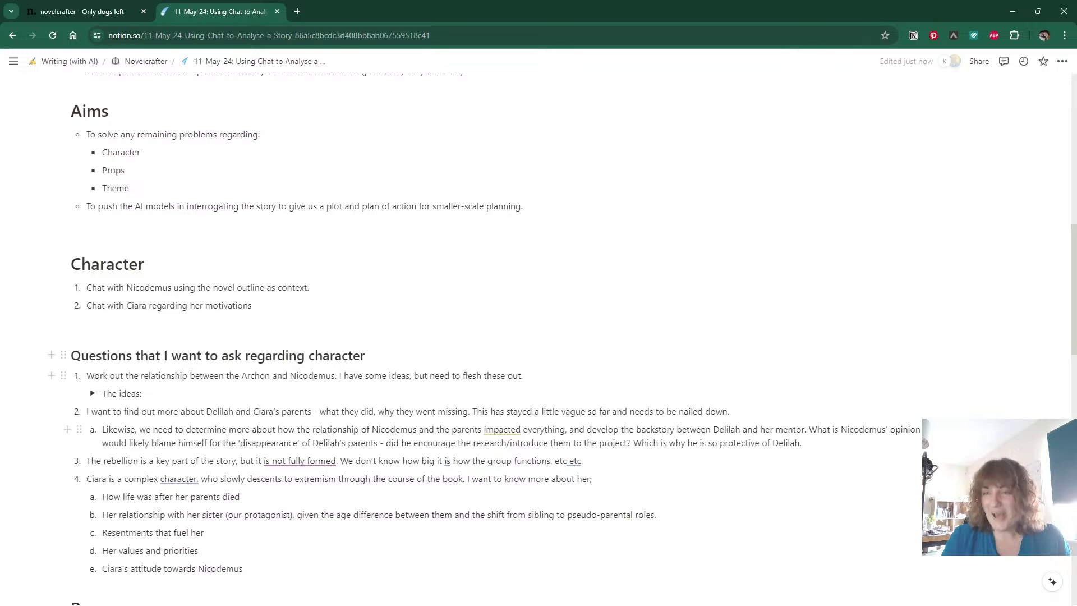
mouse_move(17, 373)
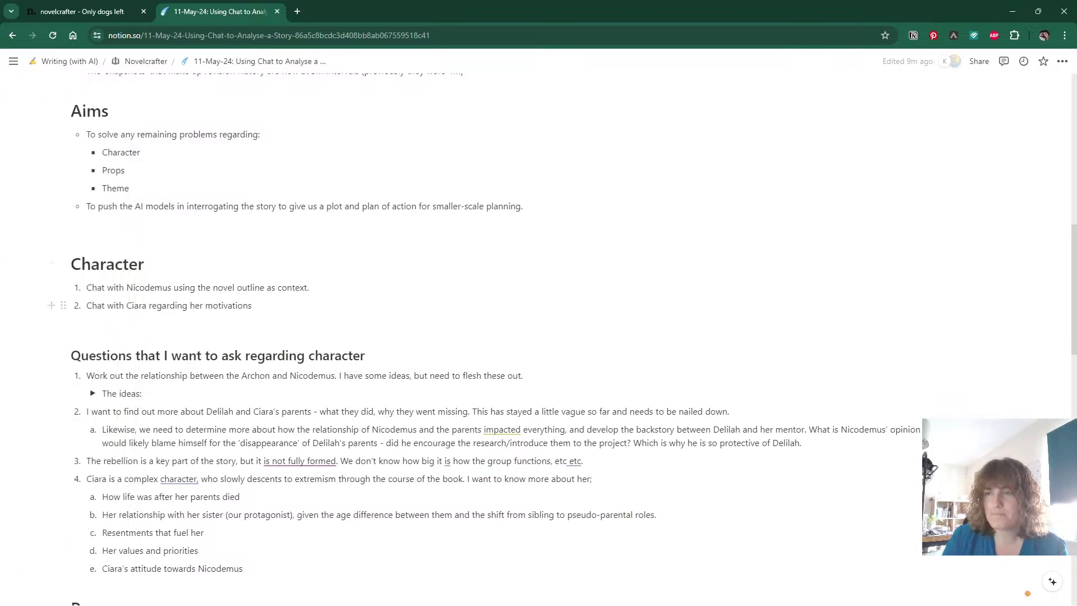
Open Novelcrafter's Chat view and select the Claude 3 - Sonnet model for the General Purpose prompt.
left_click(98, 12)
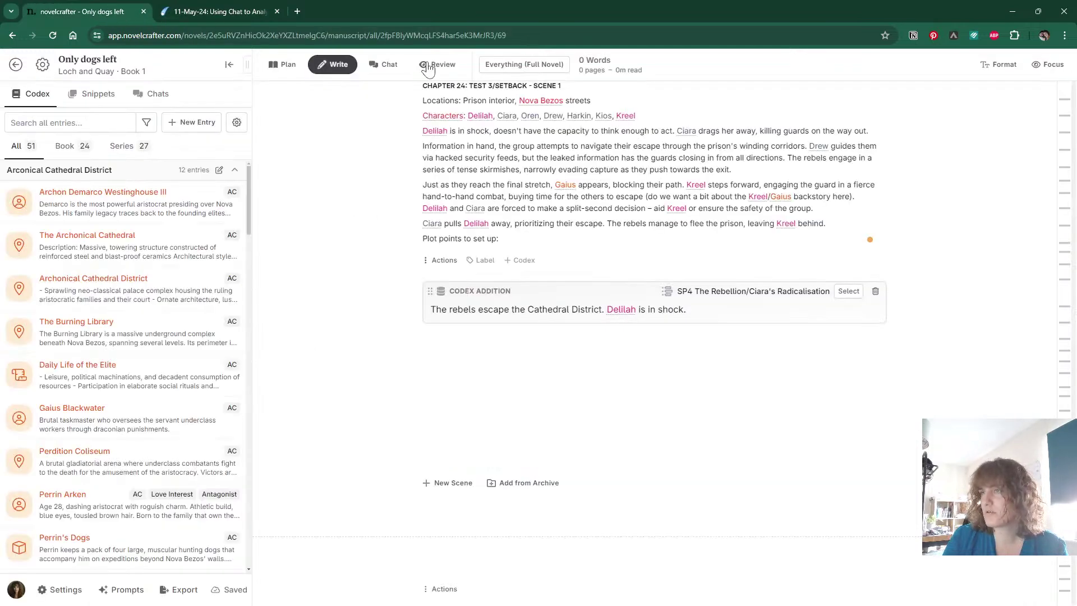
left_click(390, 65)
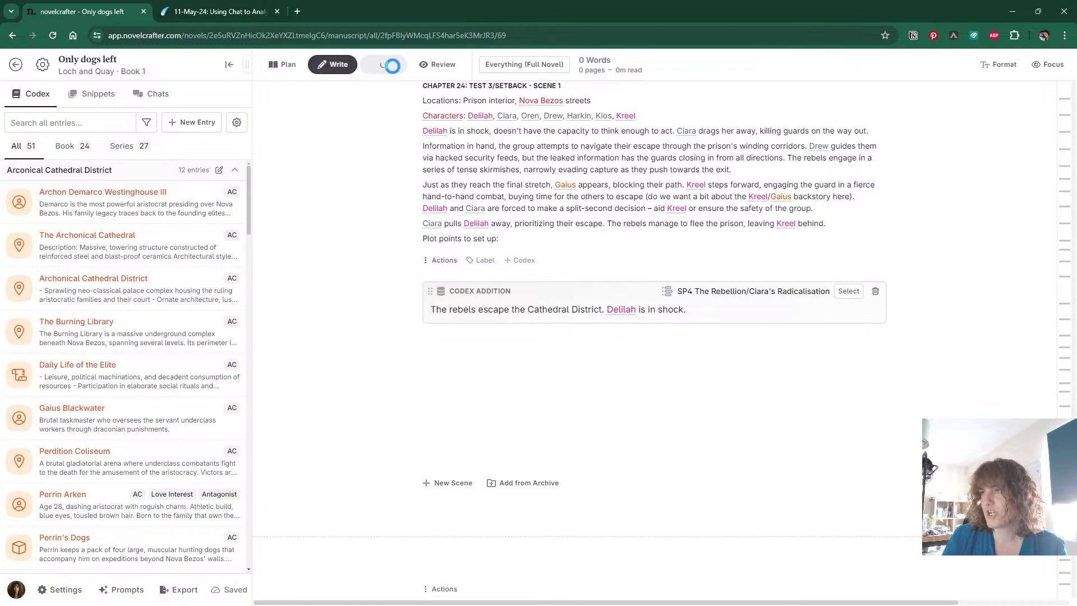
left_click(577, 71)
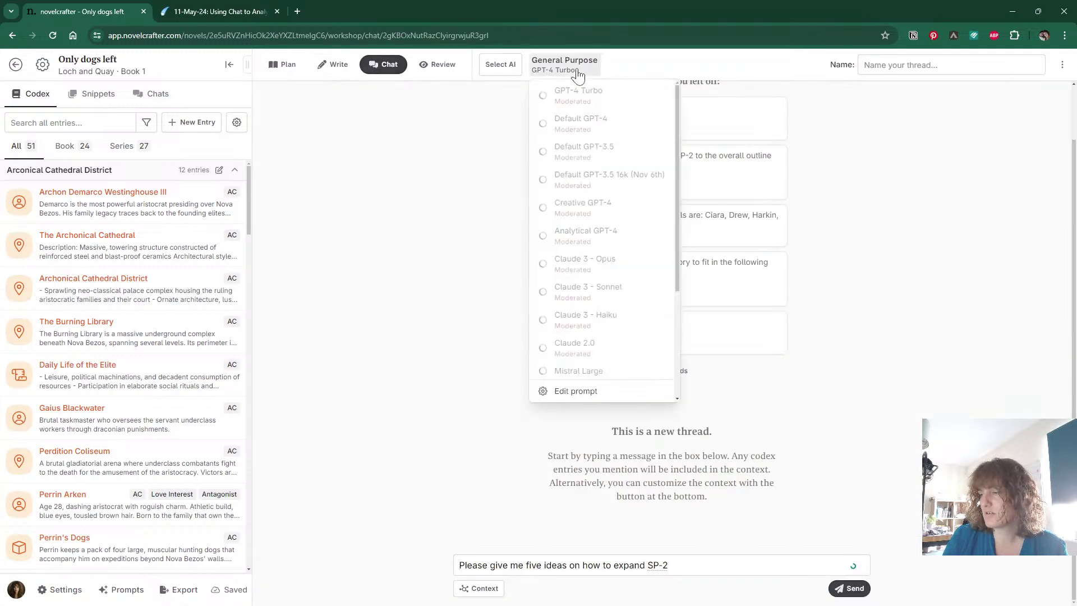
left_click(603, 300)
Clear the leftover draft message about expanding SP-2 from the new chat thread.
double_click(556, 565)
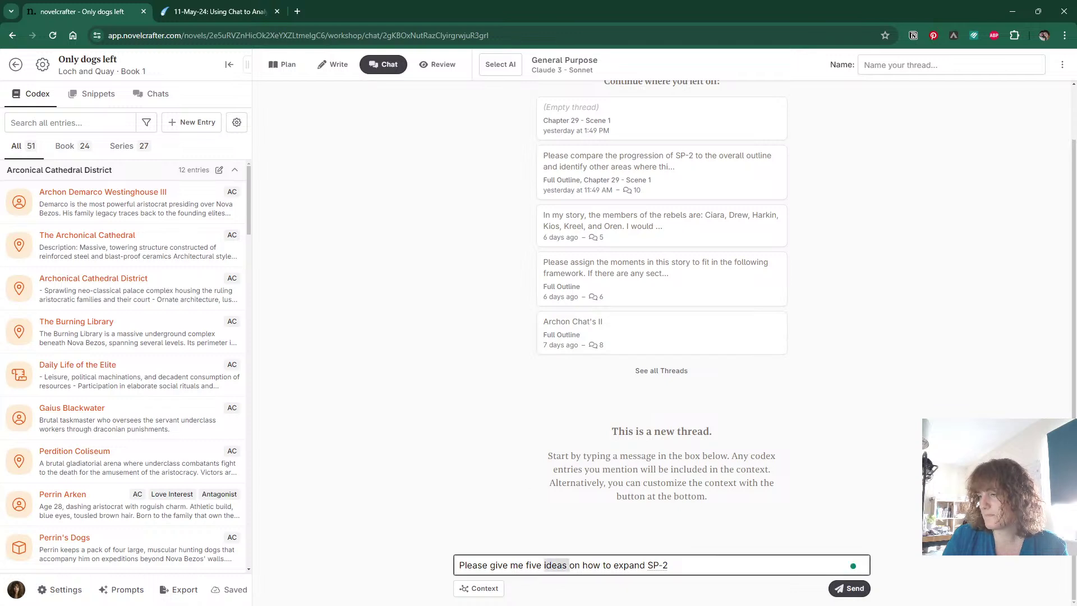
key("ctrl+a")
key("BackSpace")
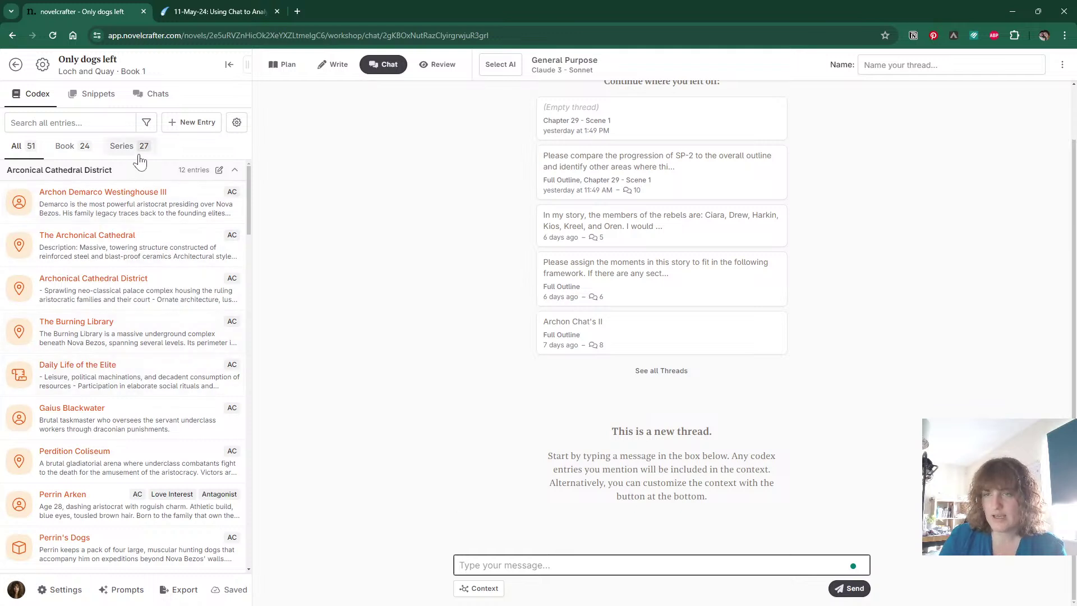
Search the codex for "nico" and read through the description in the Nicodemus Vane character entry.
left_click(131, 125)
type("ni")
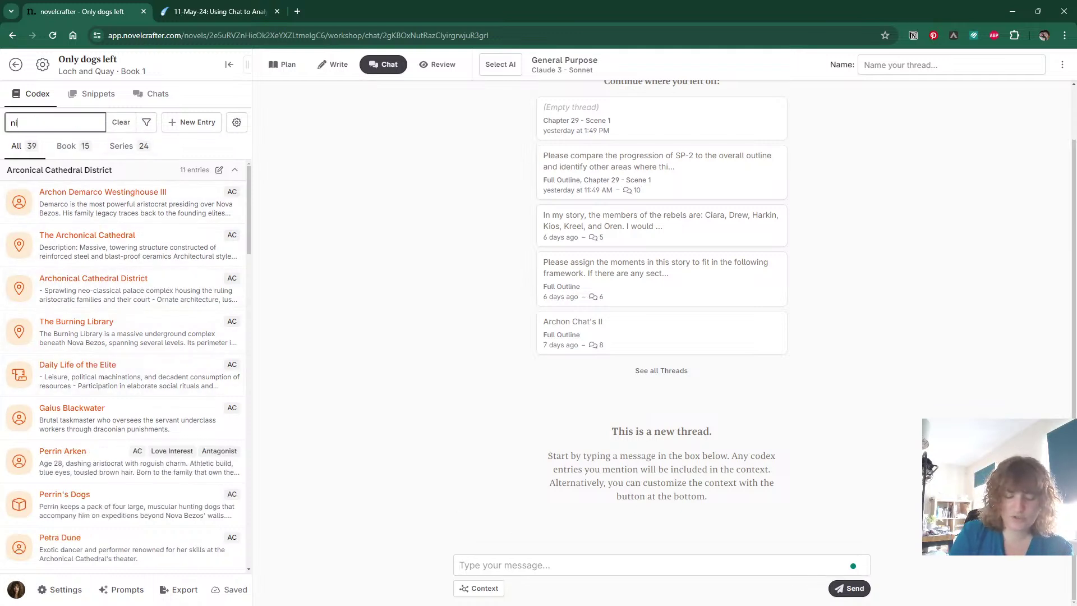
type("co")
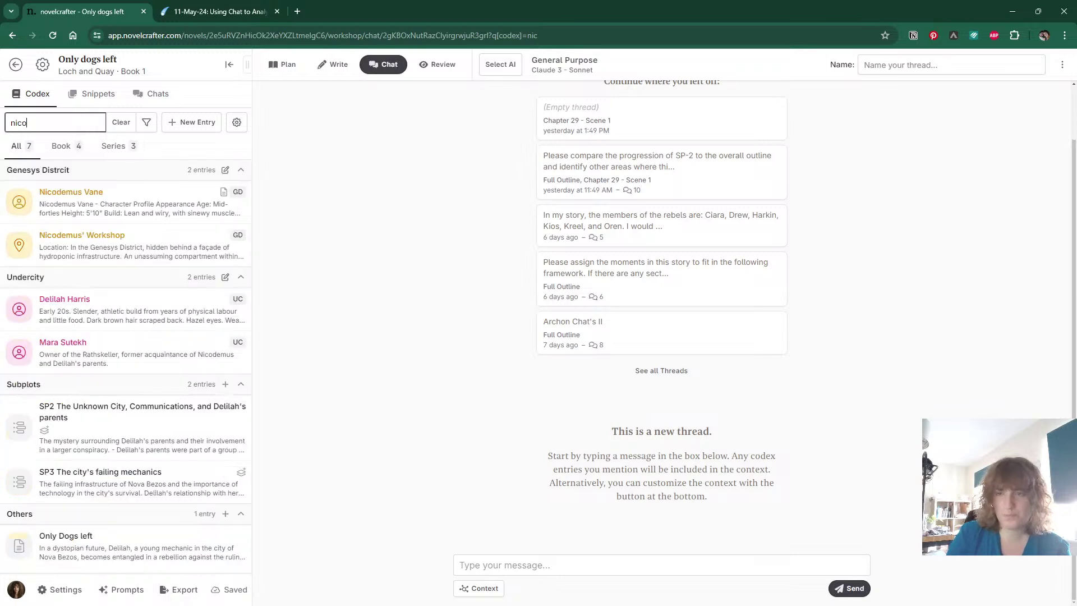
left_click(86, 197)
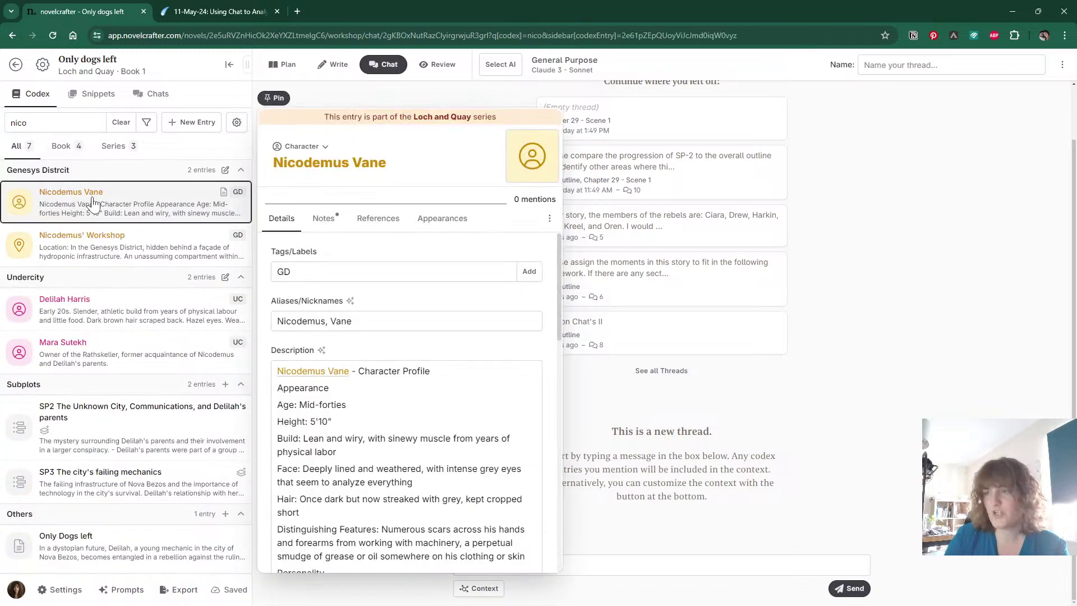
scroll(435, 313, "down", 1)
scroll(435, 313, "down", 2)
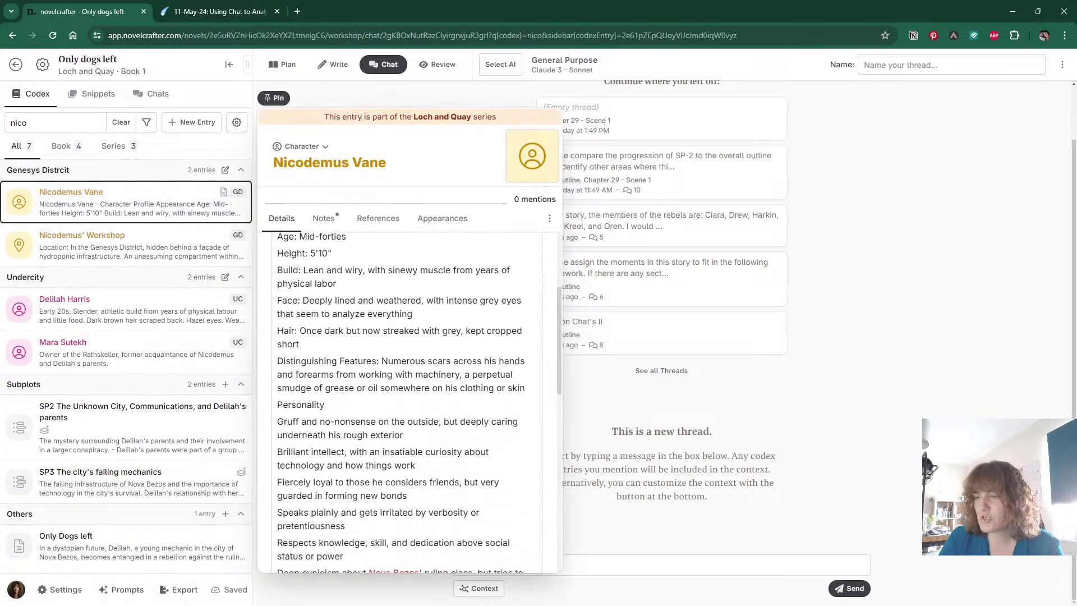
scroll(403, 392, "down", 10)
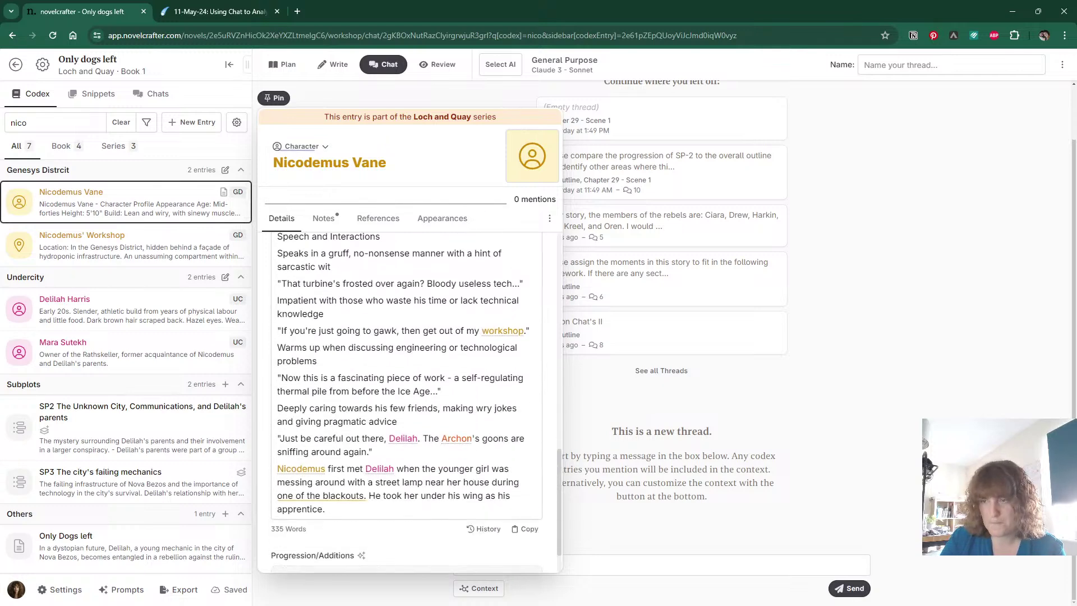
Close the Nicodemus Vane codex entry and include the Full Novel Outline in the new chat thread's context.
scroll(406, 403, "down", 2)
scroll(407, 402, "up", 6)
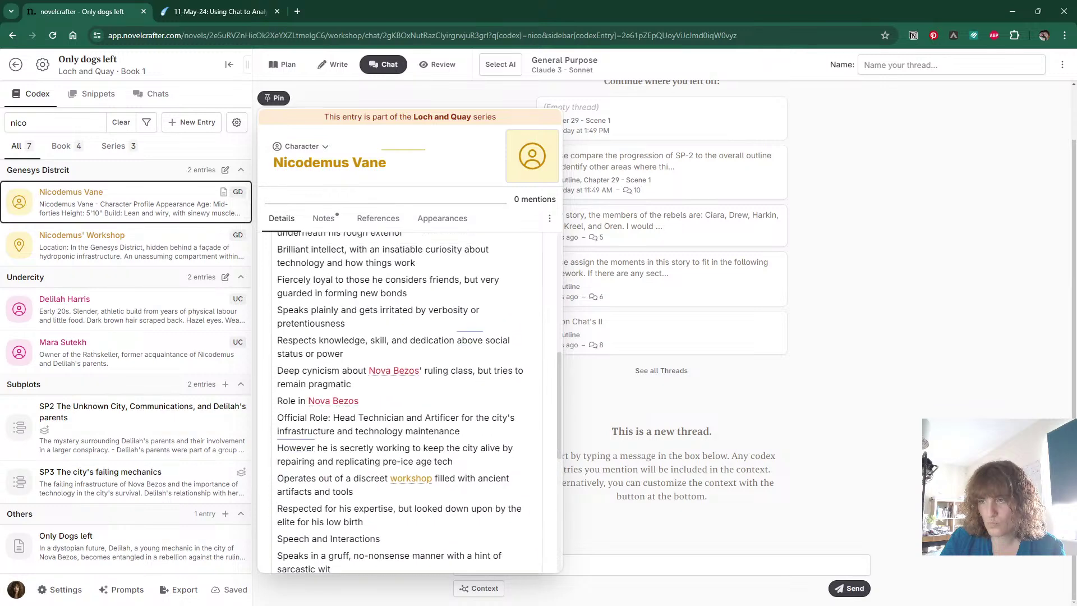
scroll(436, 315, "up", 10)
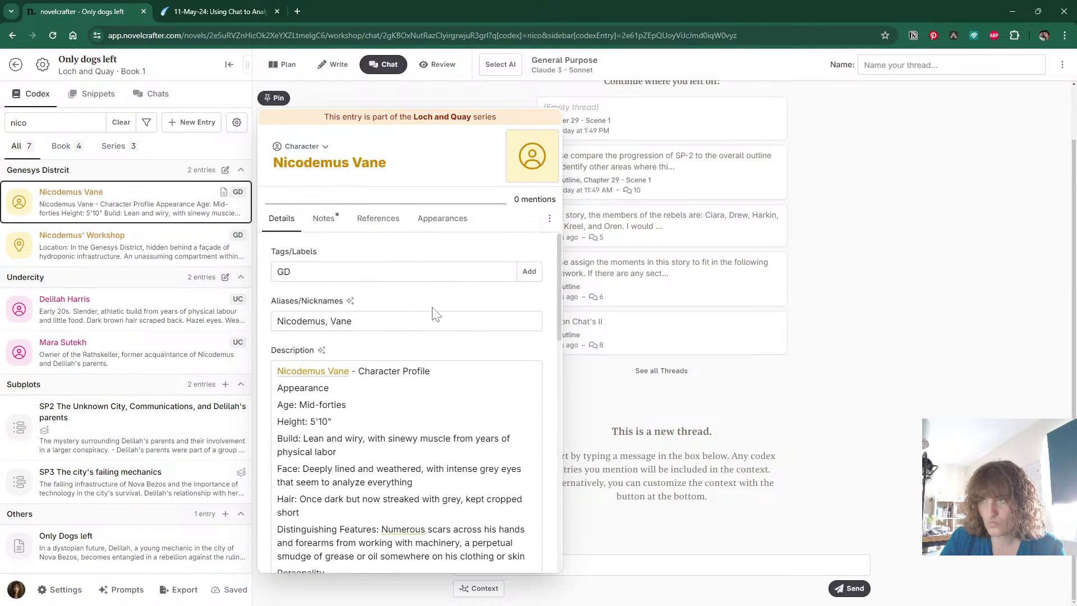
left_click(614, 535)
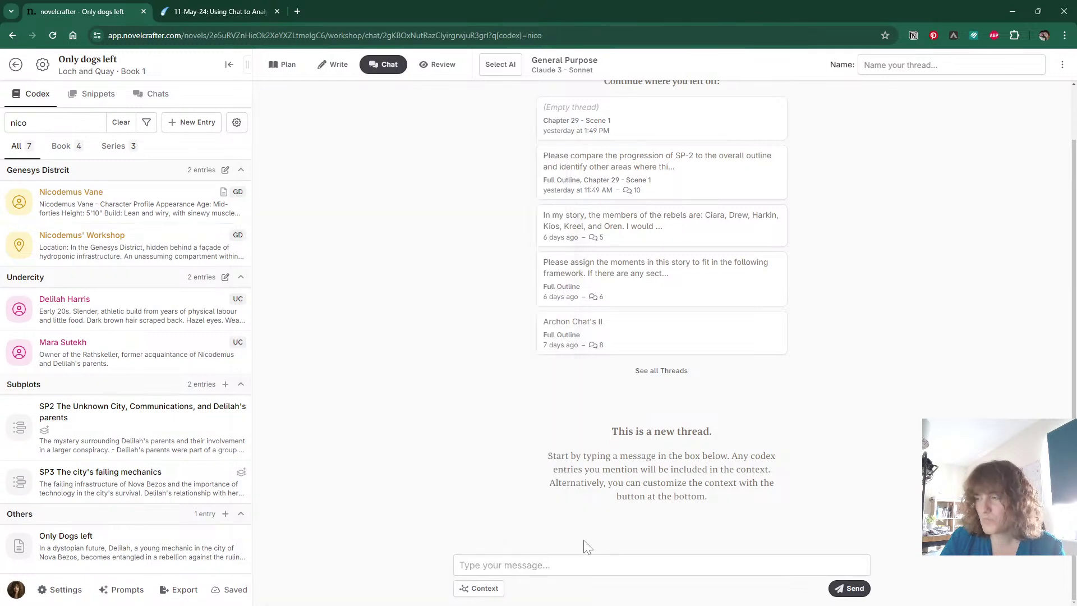
left_click(481, 589)
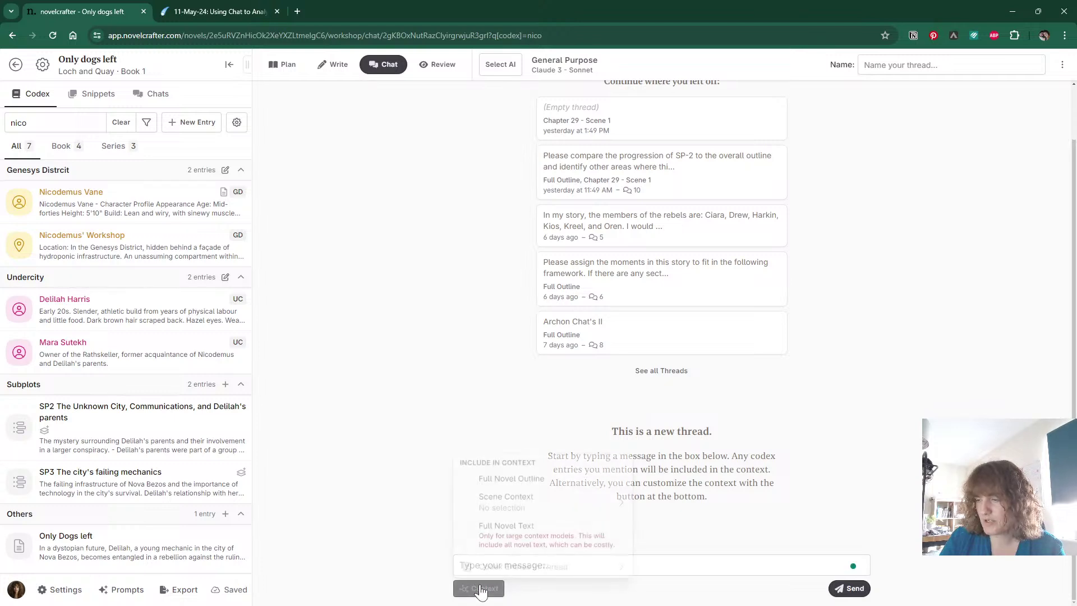
mouse_move(515, 512)
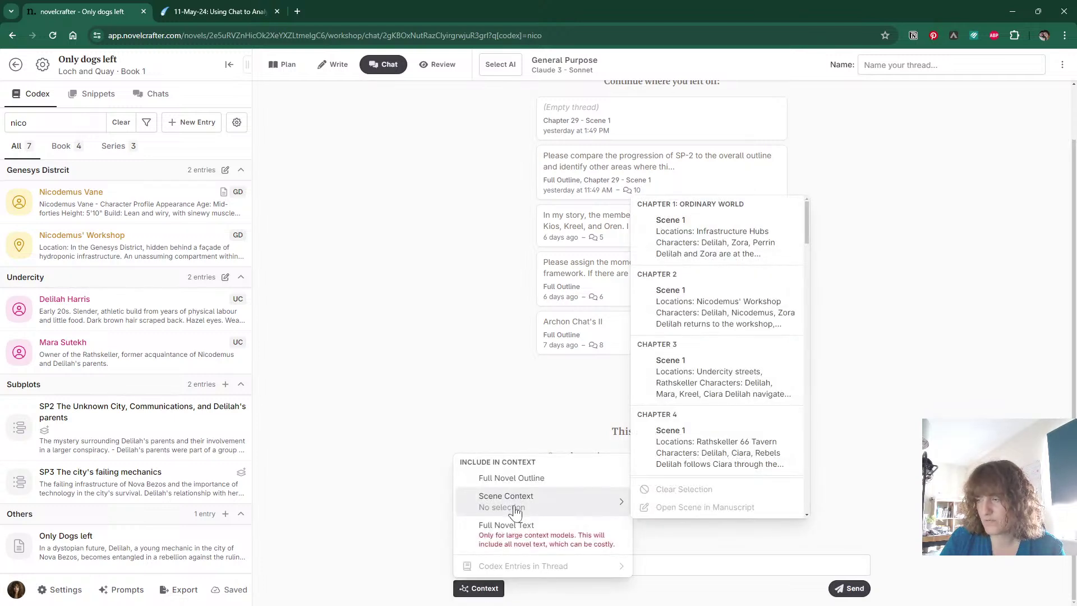
left_click(517, 479)
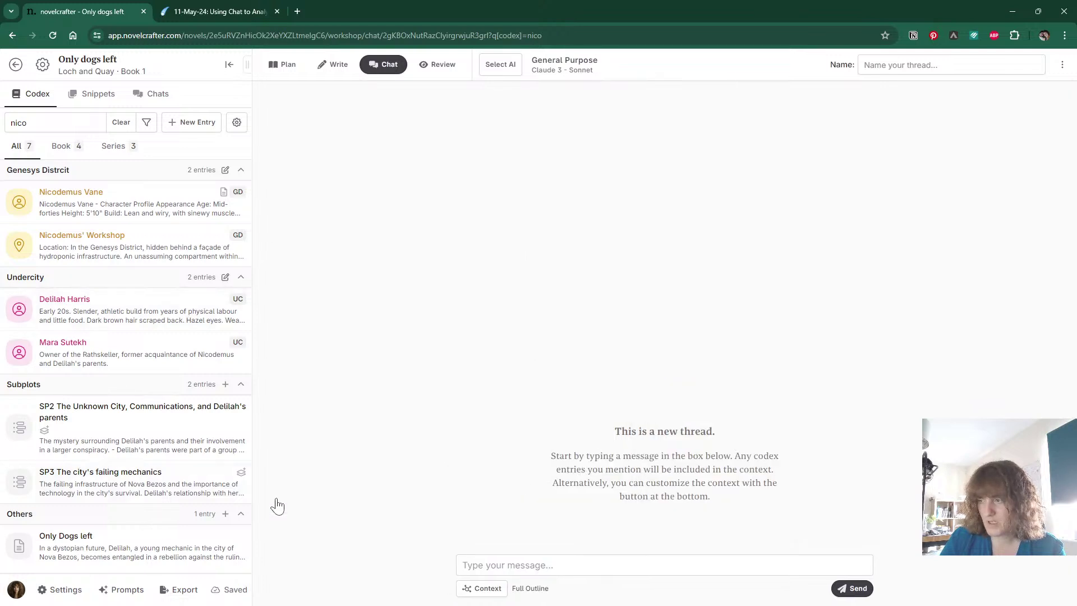
Switch to the Notion notes, expand the ideas under the first character question and read the points on the Nicodemus-Archon relationship.
left_click(220, 10)
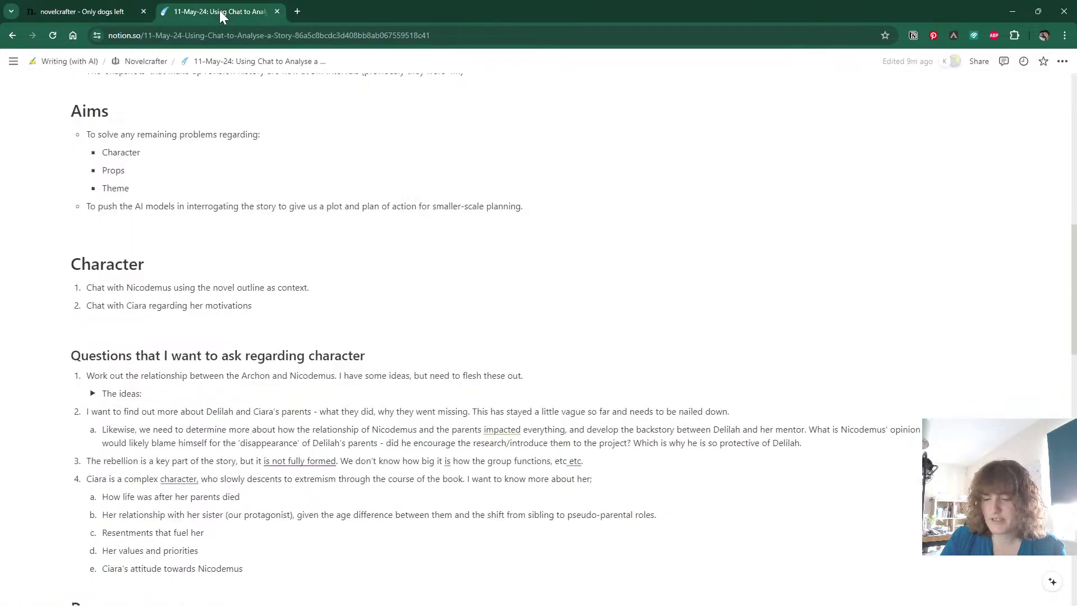
left_click(92, 394)
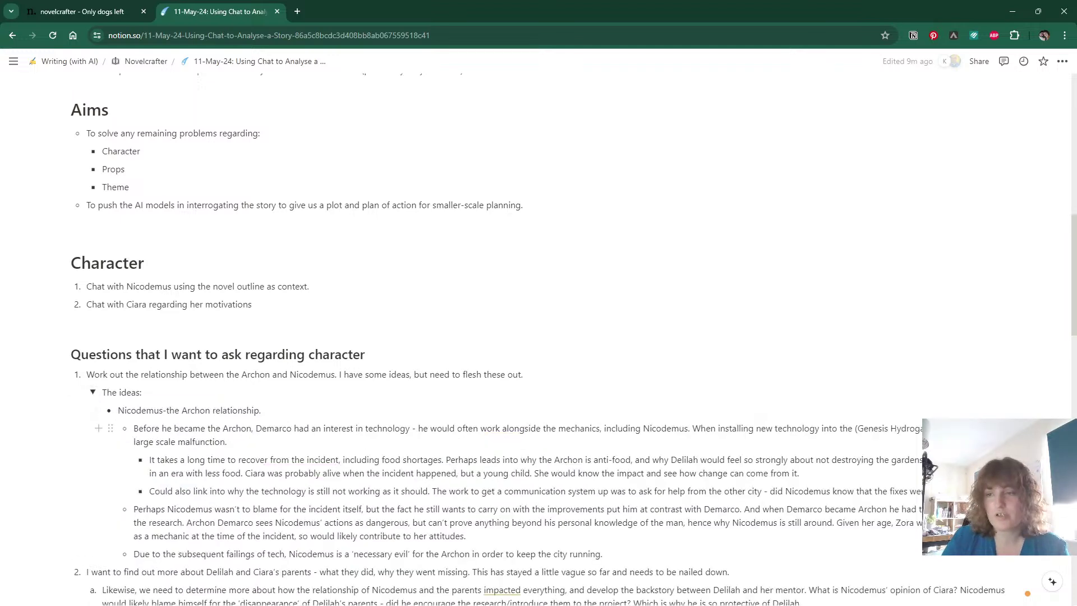
scroll(90, 398, "down", 2)
Return to Novelcrafter and write in the chat message "I would like your help to expand on the profile for Nicodemus, particularly regarding his backstory.".
left_click(85, 11)
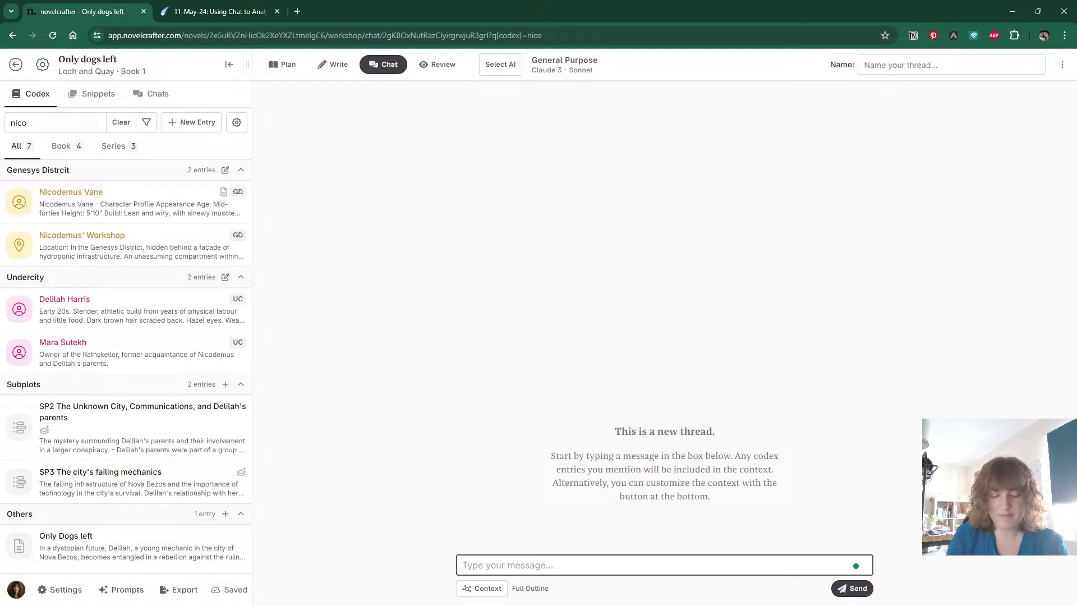
type("I cou")
key("BackSpace")
key("BackSpace")
key("BackSpace")
type("would ")
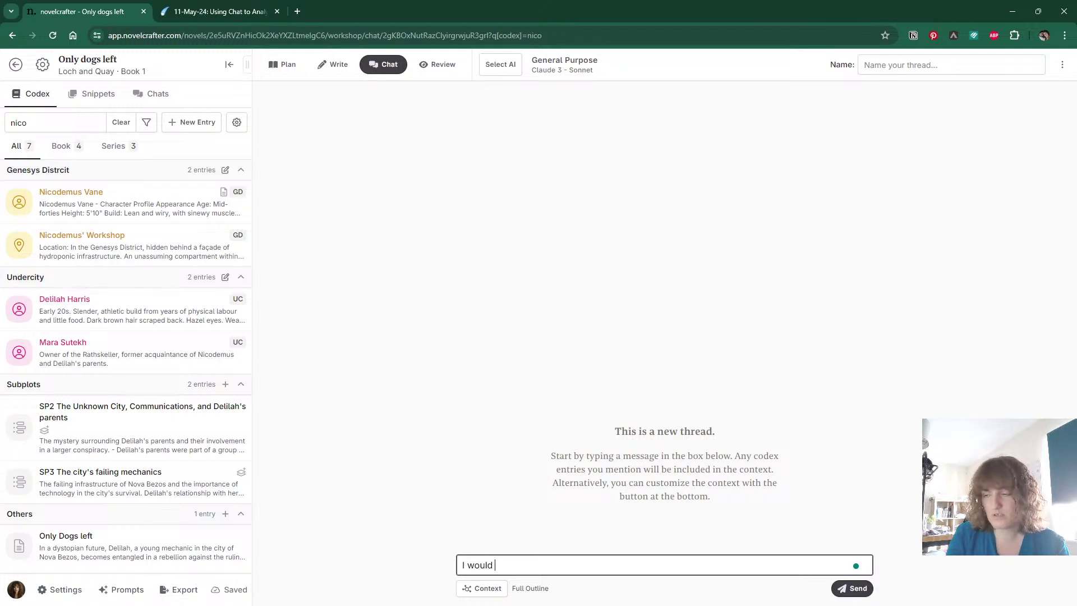
type("like your help to")
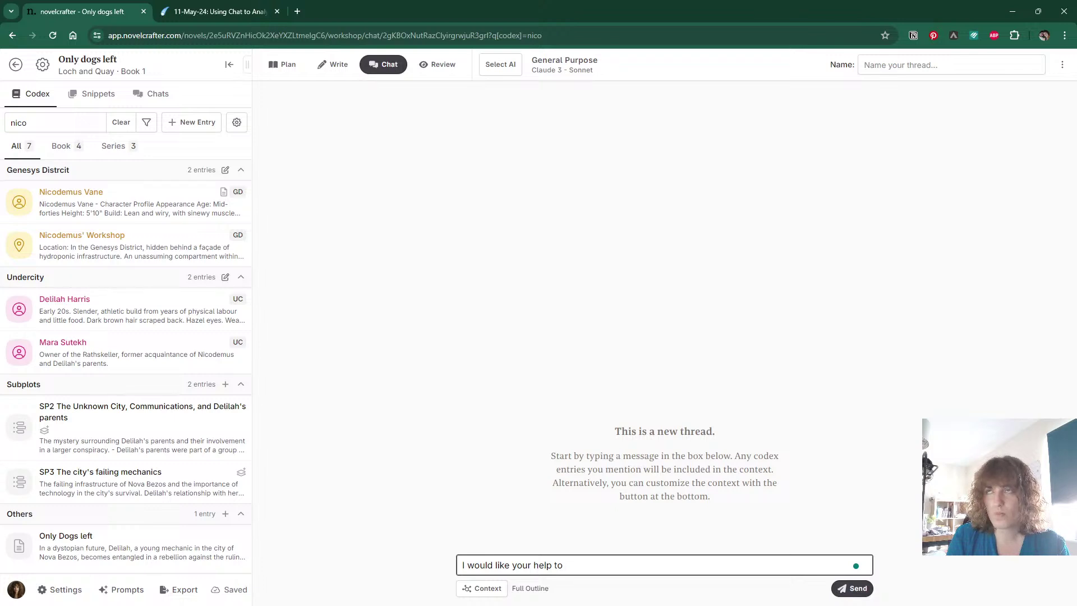
type("expand on ")
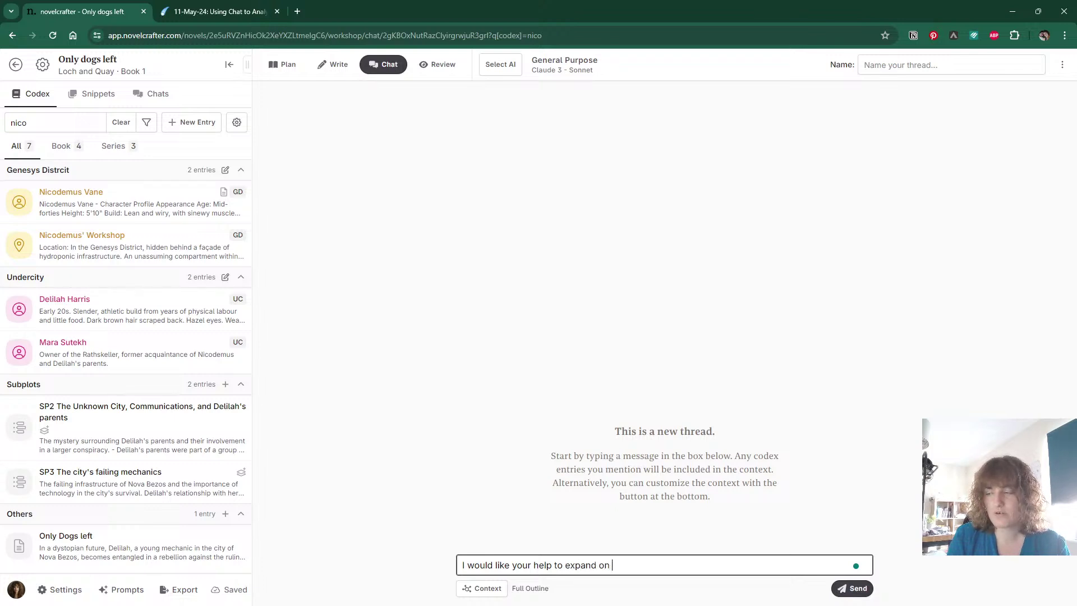
type("the profile f")
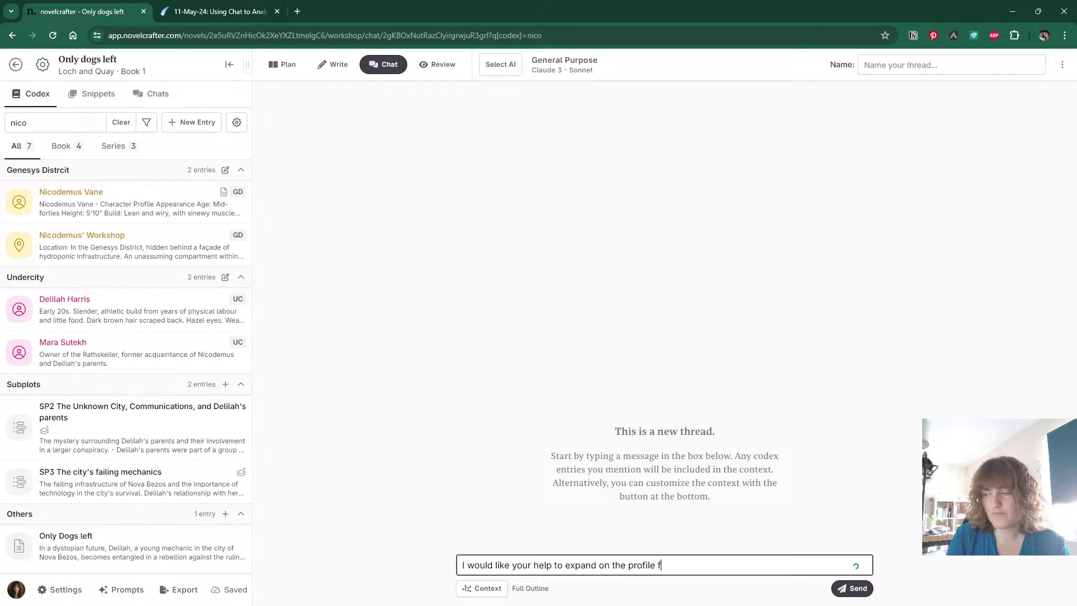
type("or Nicodemus, ")
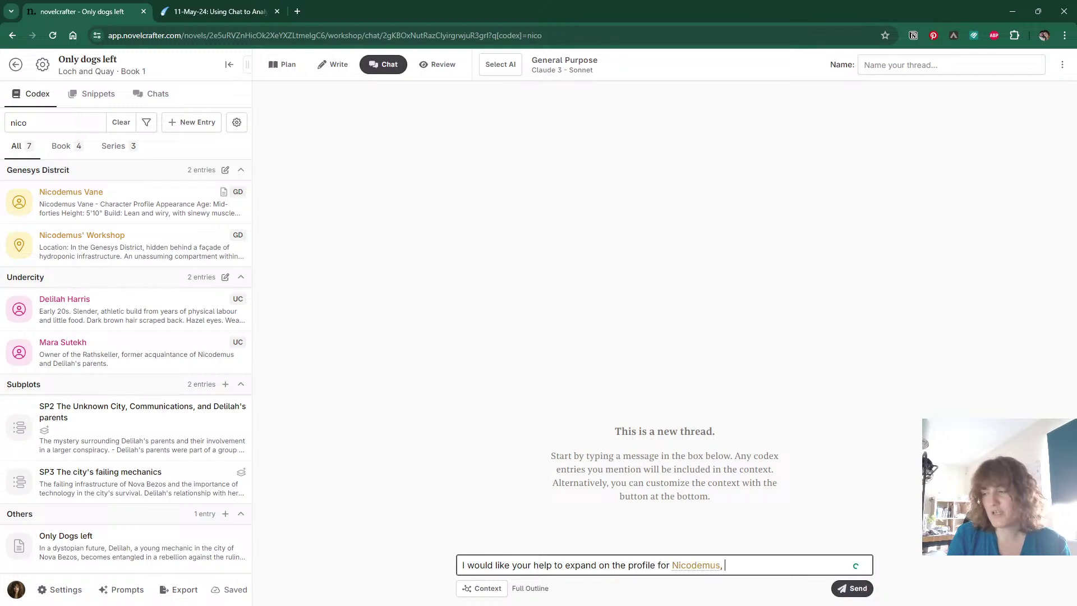
type("particularly ")
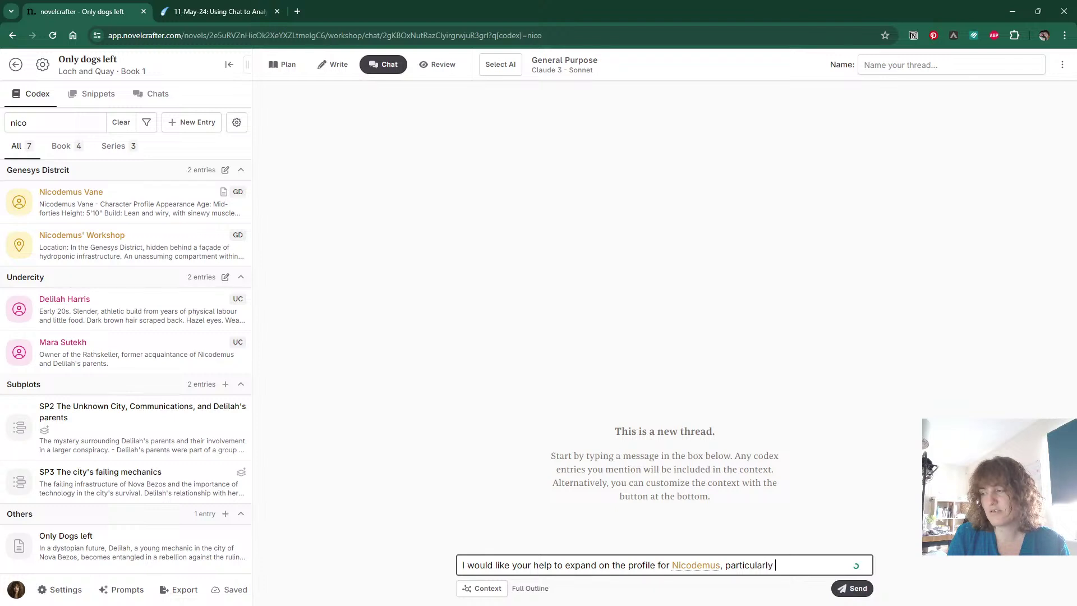
type("regarding his bac")
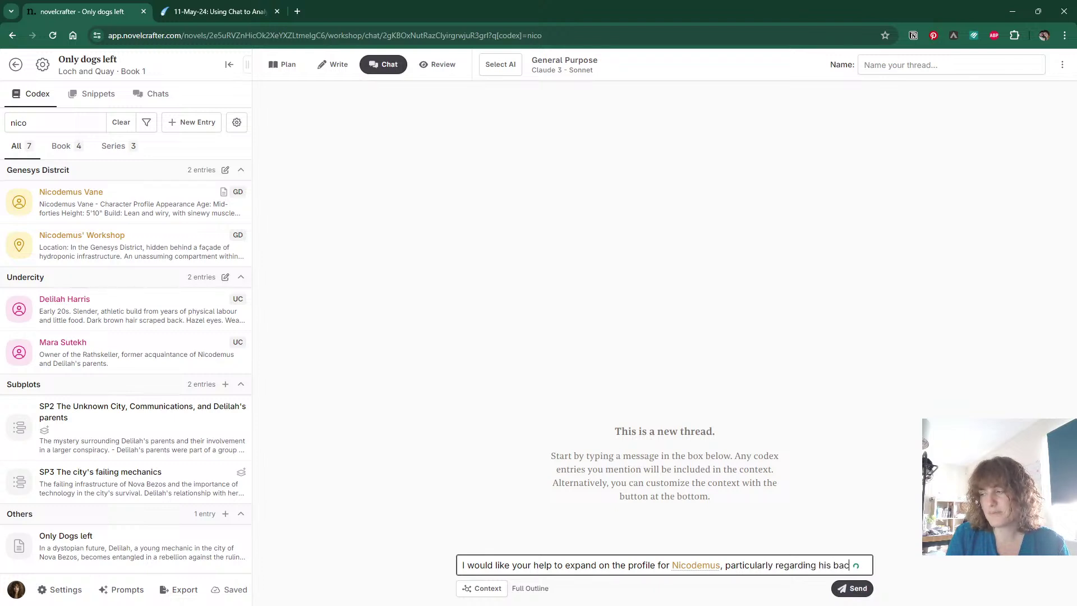
type("kstory.")
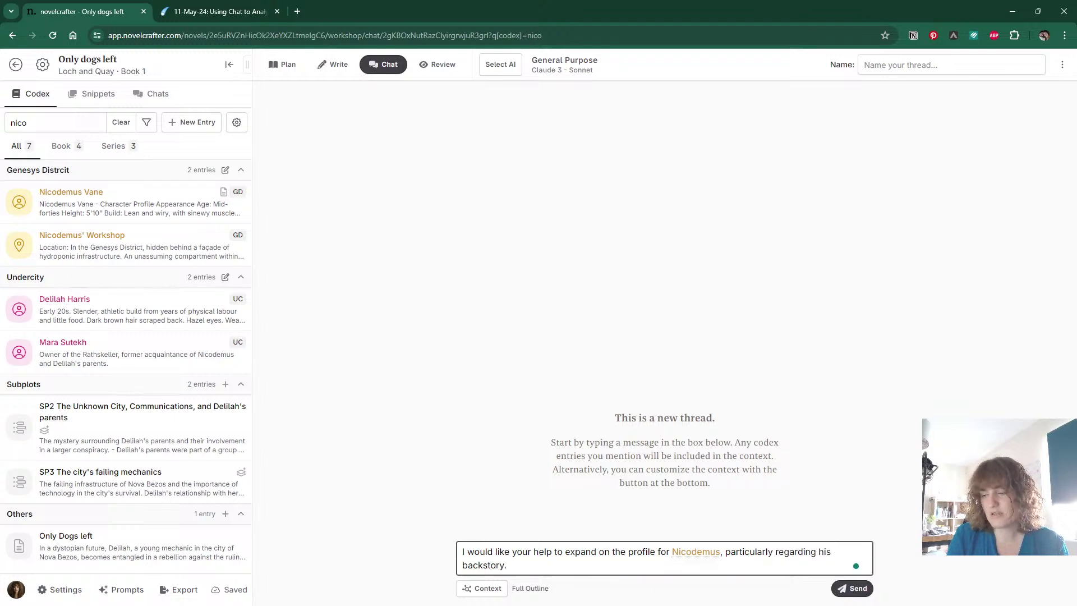
key("ctrl+Tab")
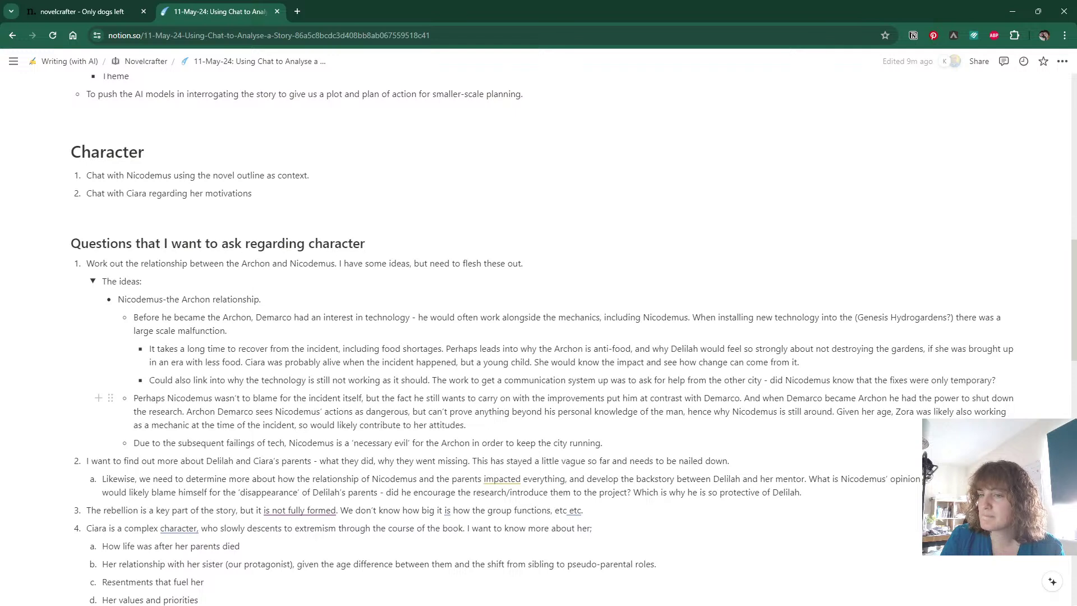
key("ctrl+Tab")
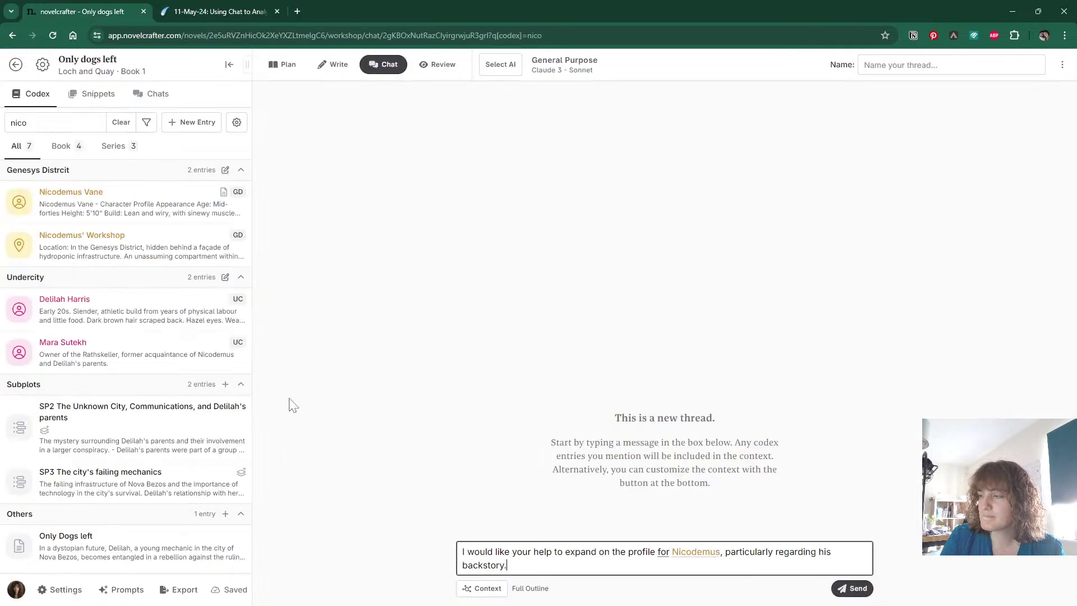
type("Facts")
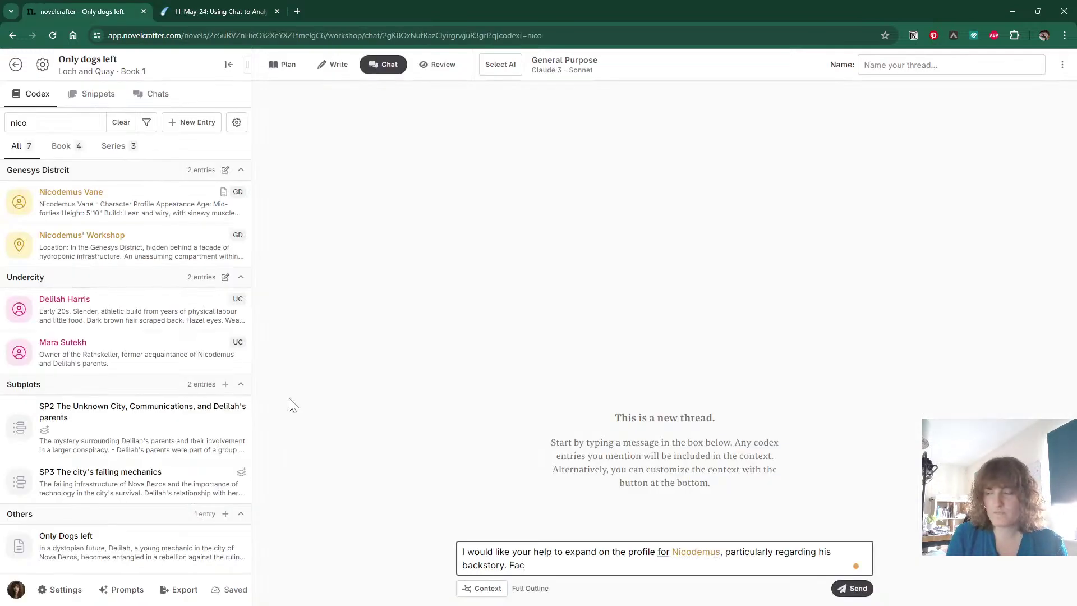
key("BackSpace")
key("BackSpace")
key("BackSpace")
key("BackSpace")
key("BackSpace")
key("BackSpace")
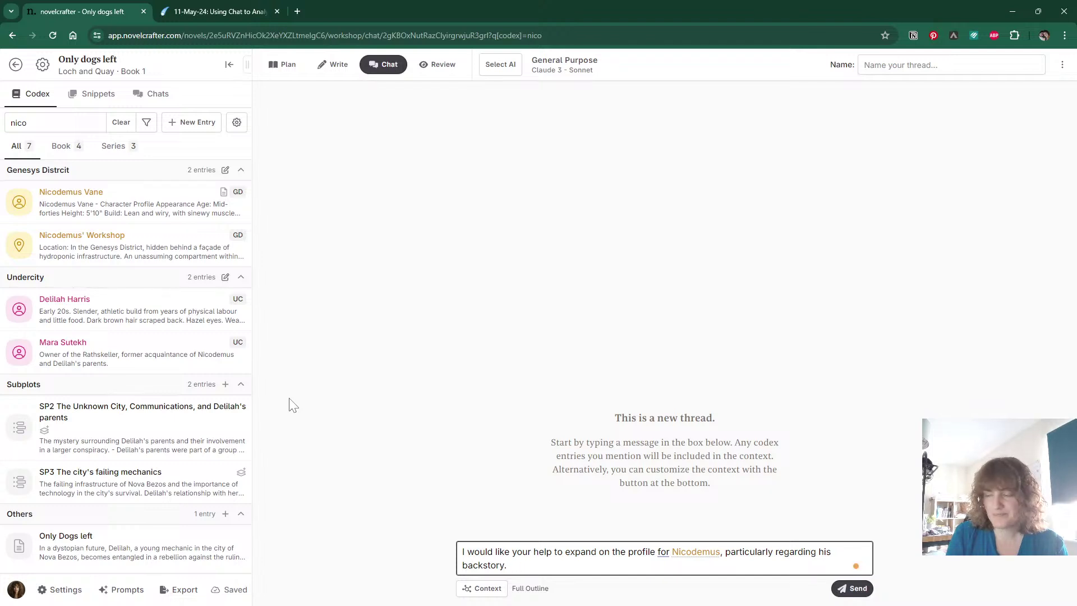
Continue the chat message with "I will include some additional facts that I know for this character, and would like your".
type("I will inc")
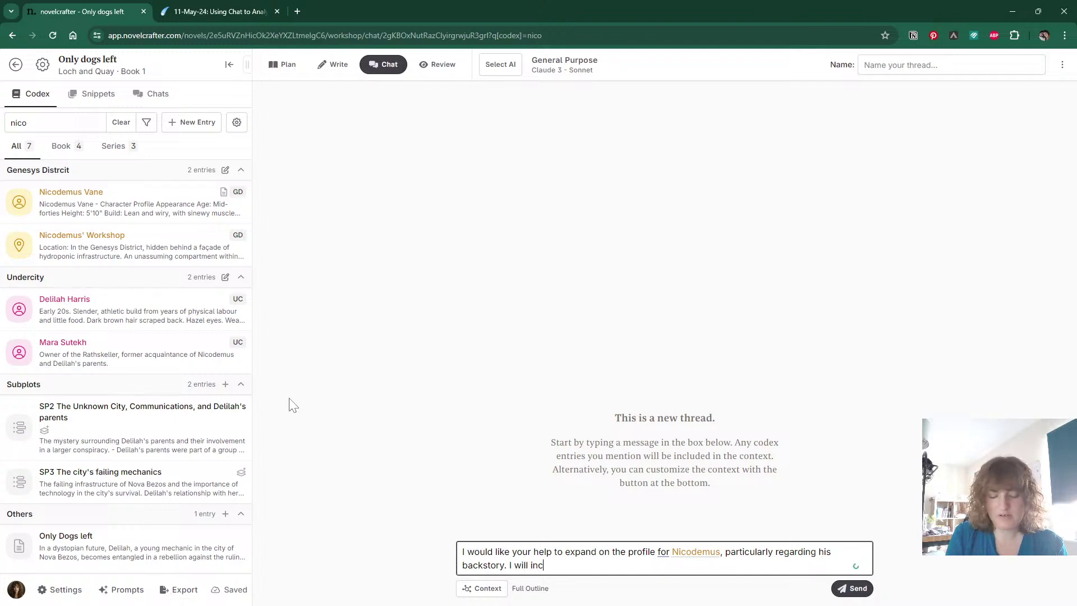
type("lude some additi")
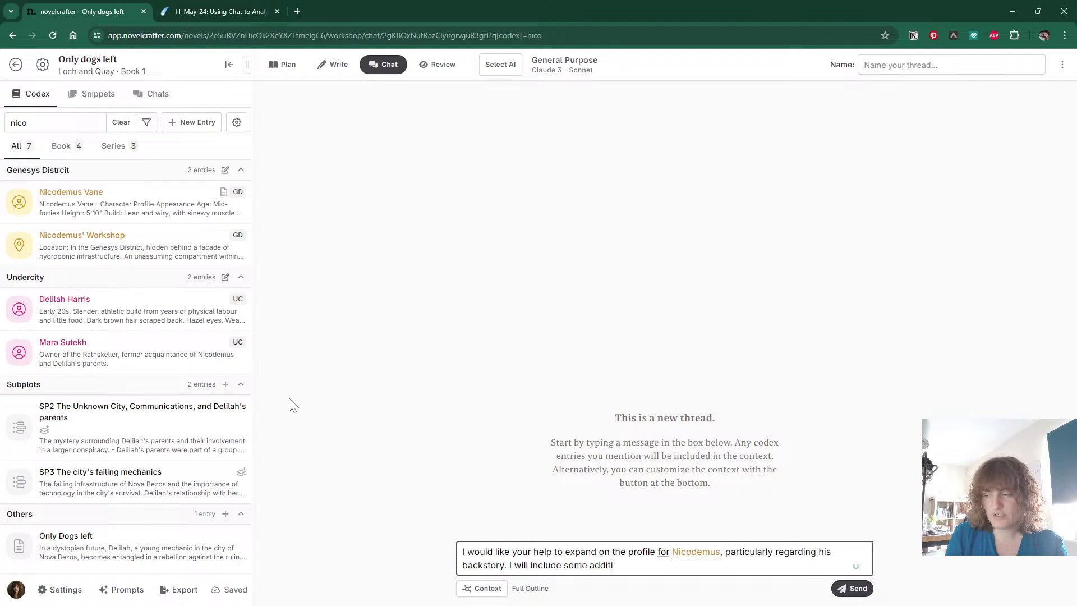
type("onal facts that I know for this ")
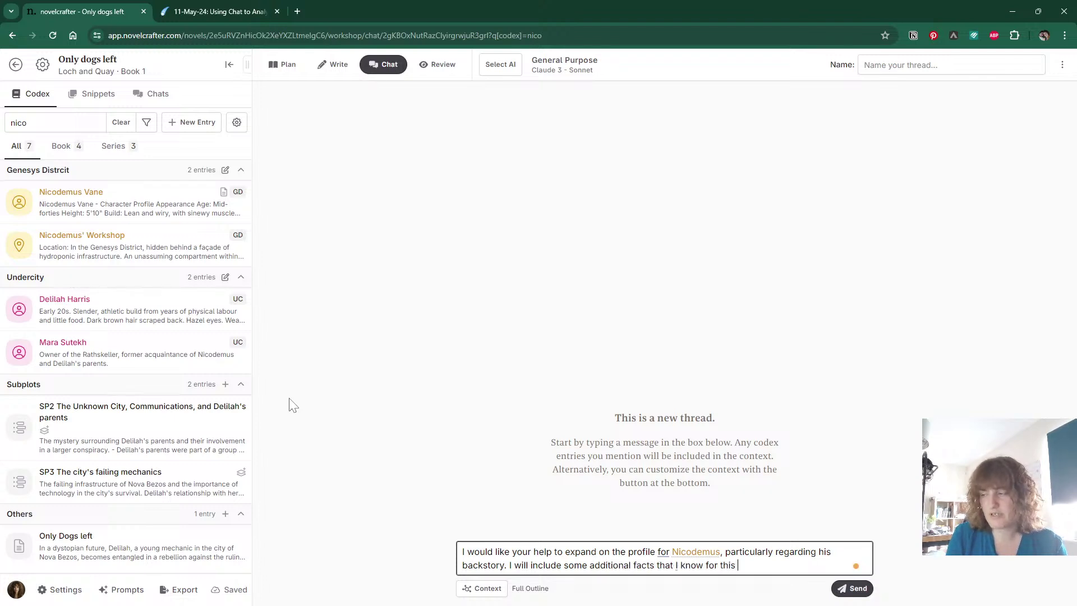
type("character, a")
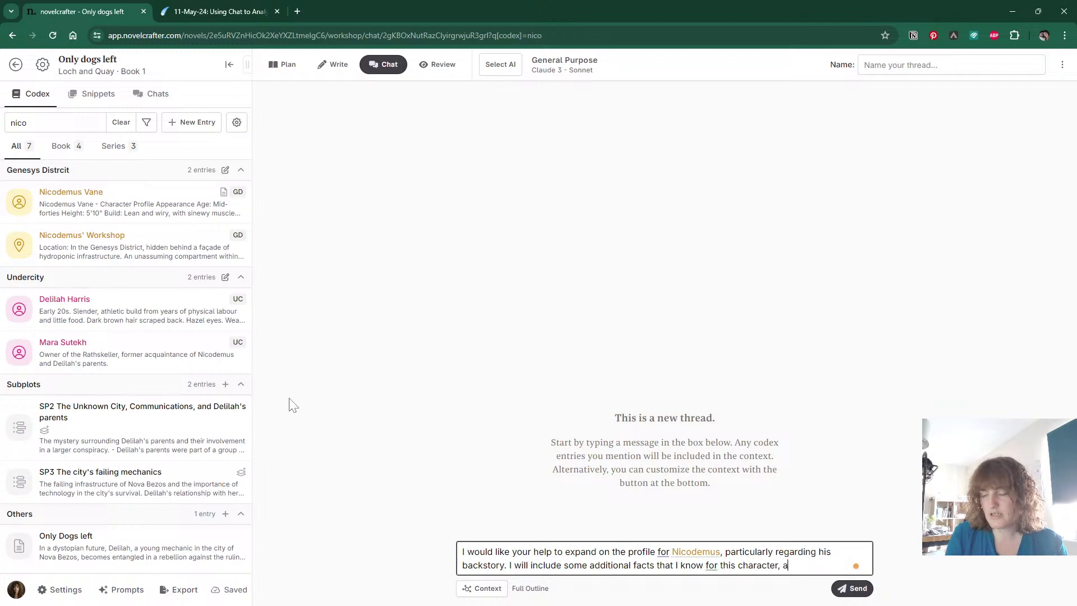
type("nd would like your")
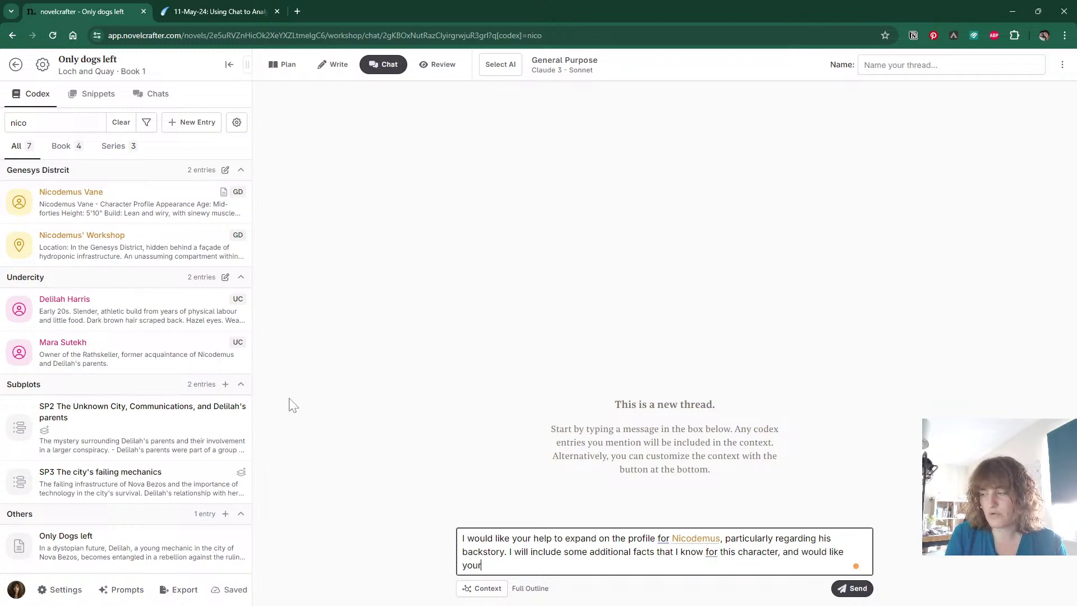
Complete the message's second sentence with "help tying them in together and fleshing out a cohesive backstory and profile.".
type(" help tyin")
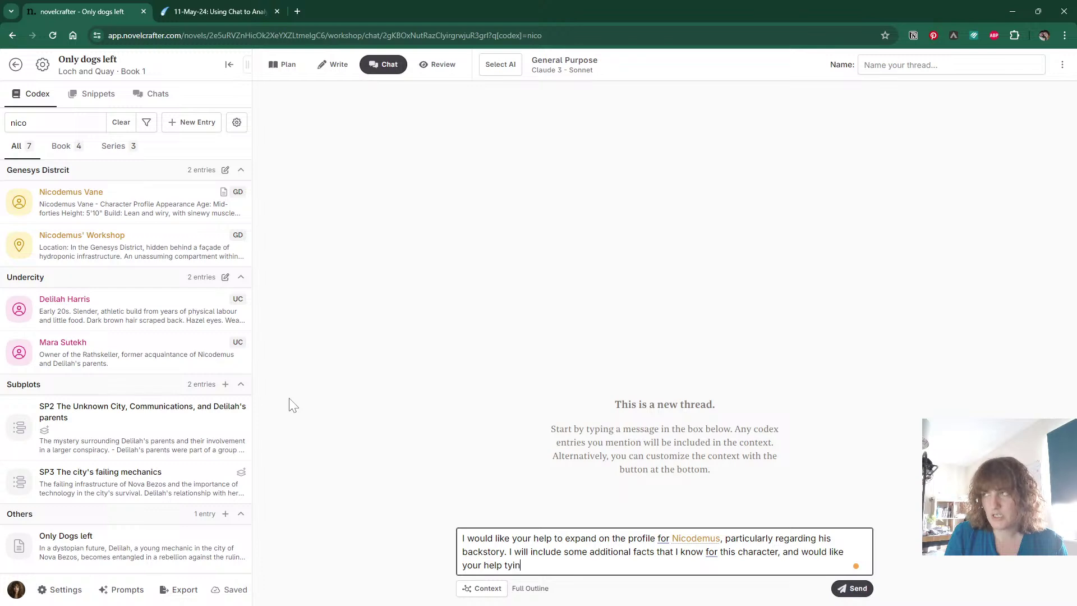
type("g them in together and ")
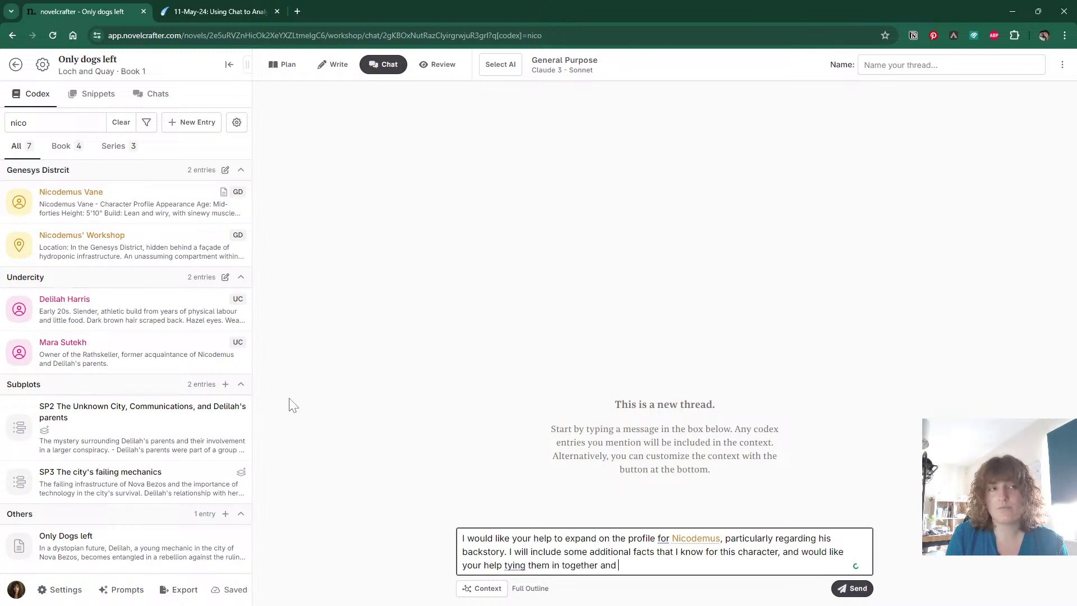
type("fleshing out ")
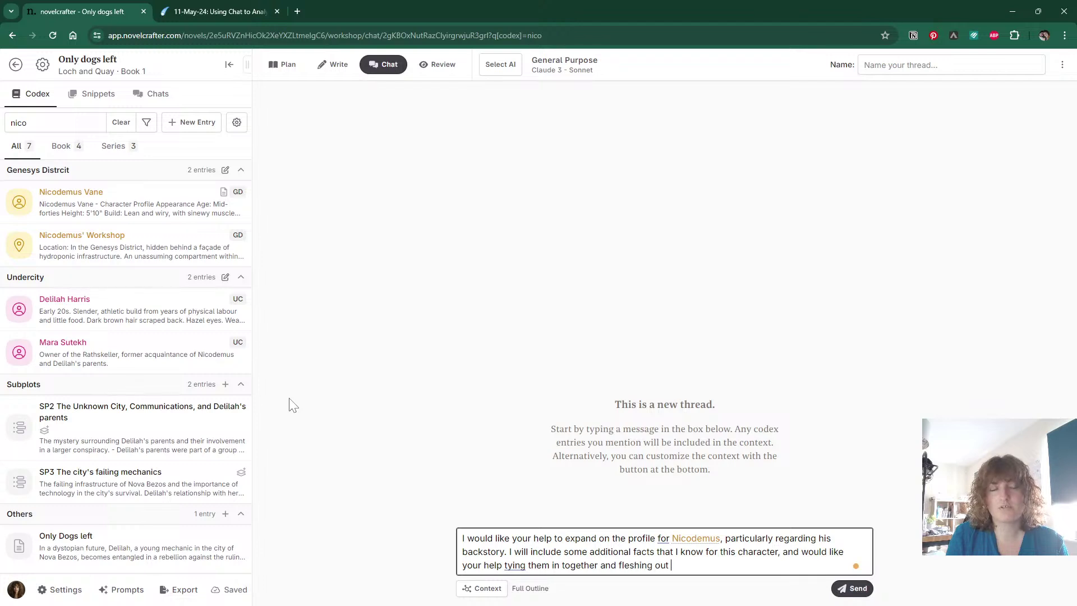
type("a cohesive ba")
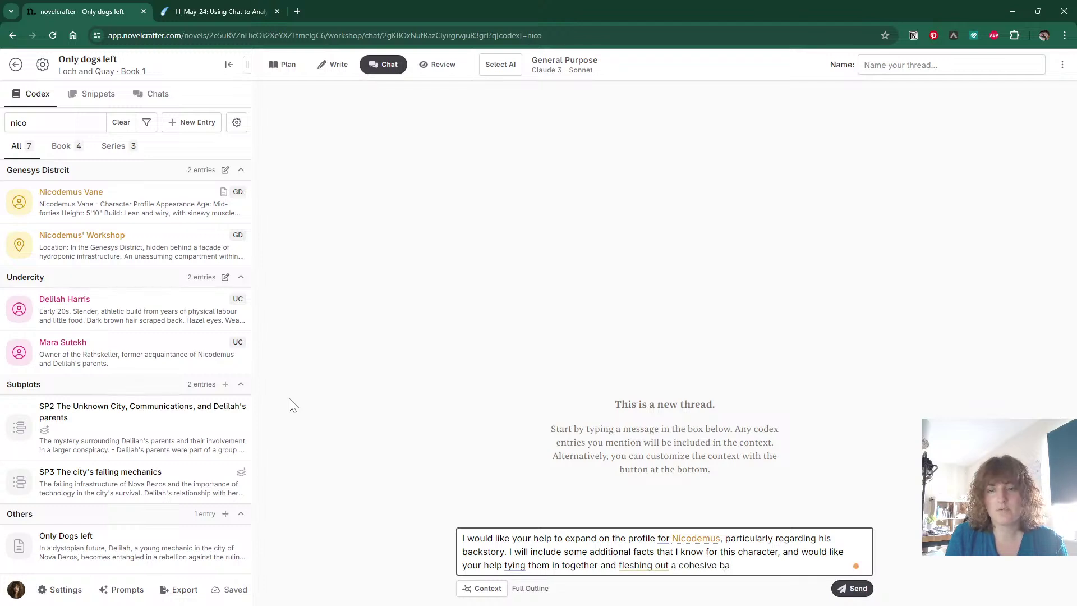
type("ckstory and profile.")
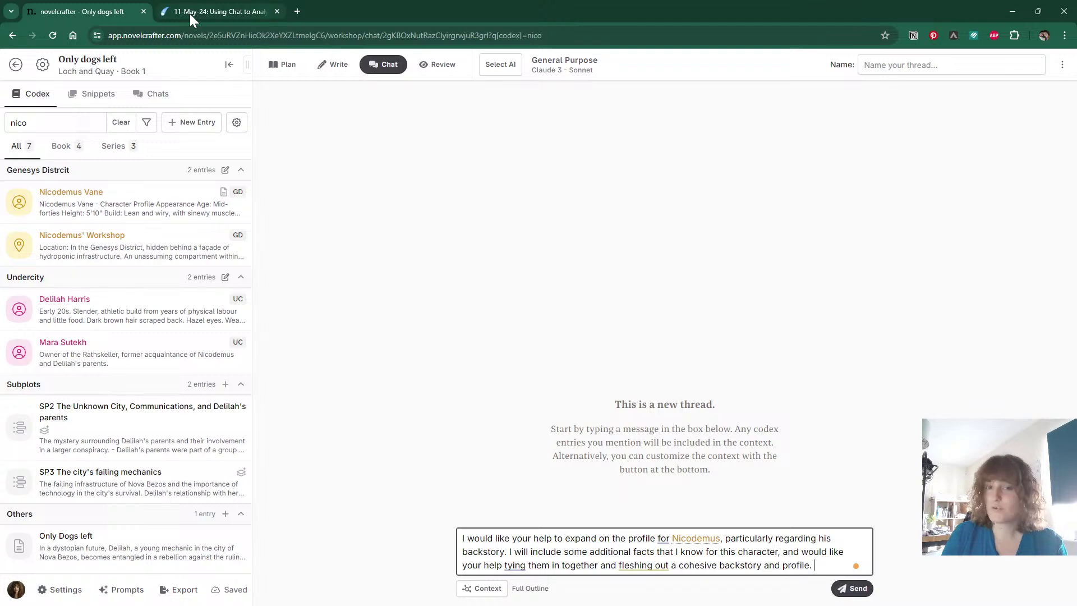
Consult the character questions in the Notion notes, return to Novelcrafter and start a list headed "Facts:" below the chat message's opening paragraph.
mouse_move(190, 13)
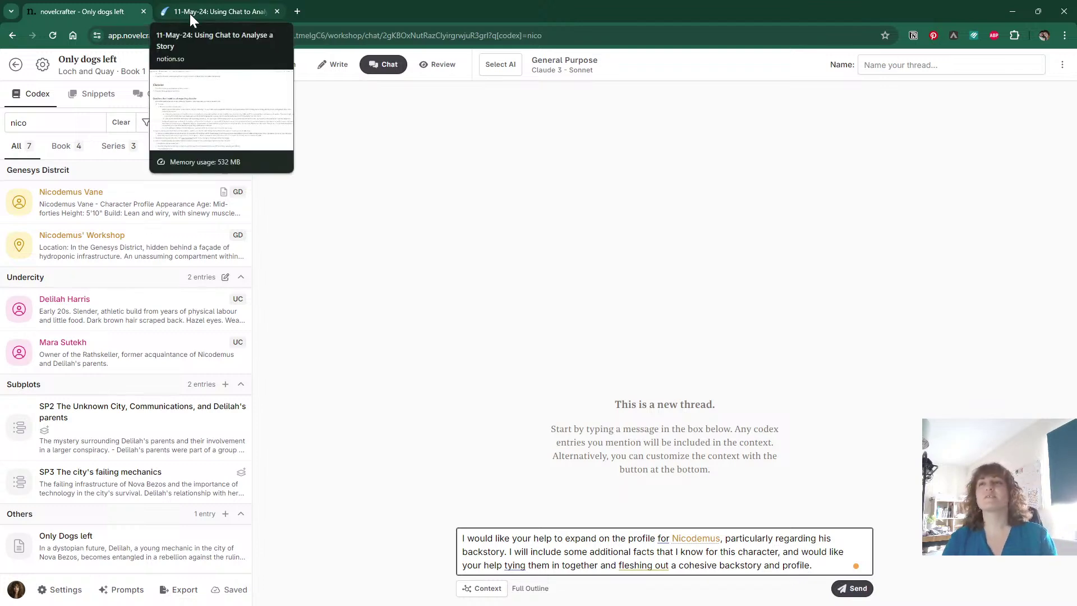
left_click(190, 12)
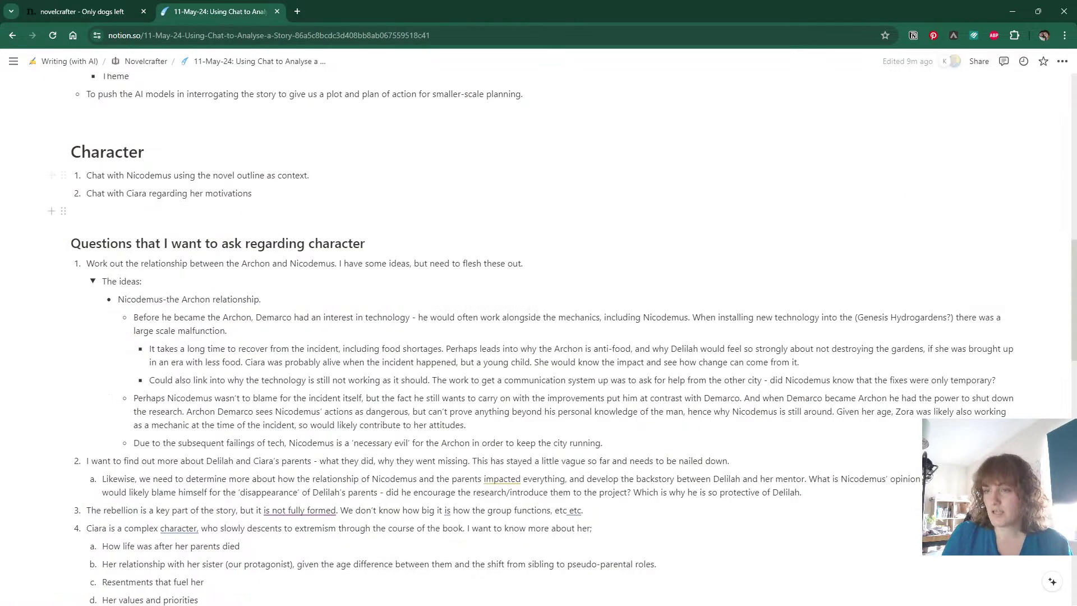
scroll(561, 337, "down", 1)
left_click(84, 12)
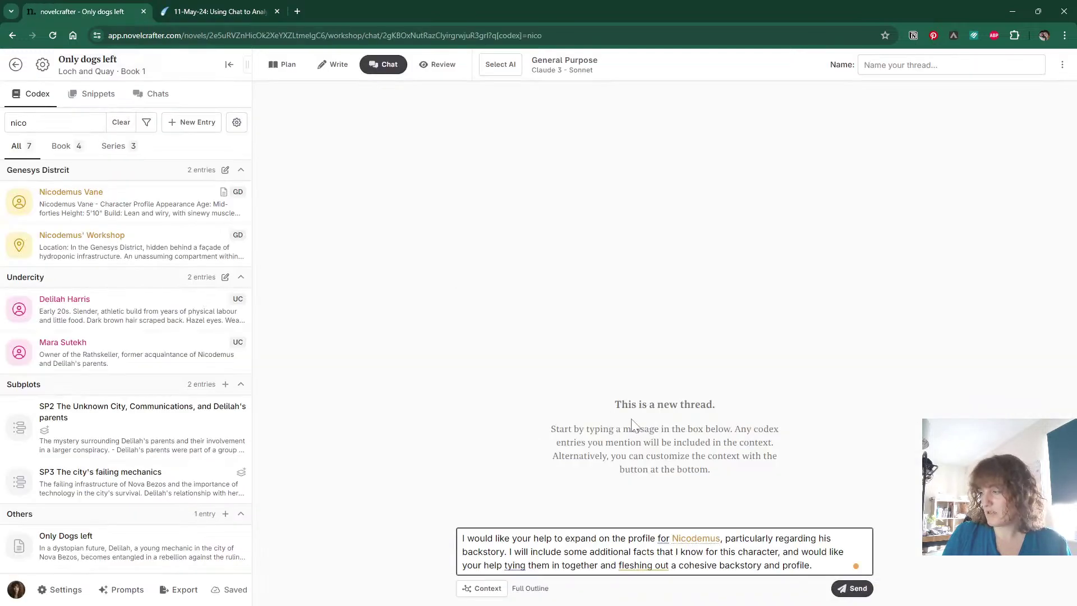
key("Return")
type("Facts")
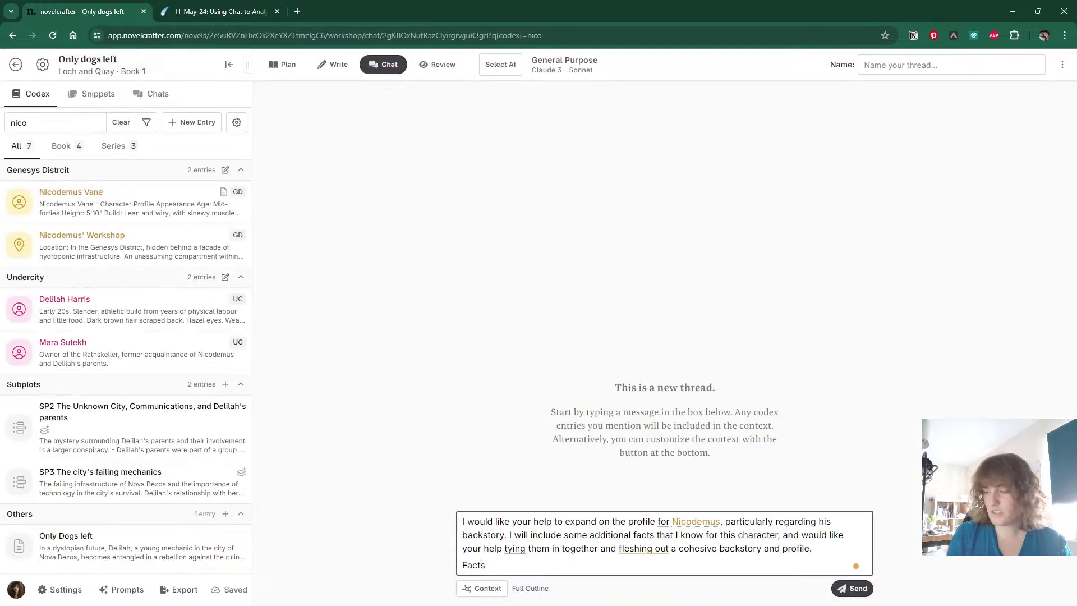
type(":")
key("Return")
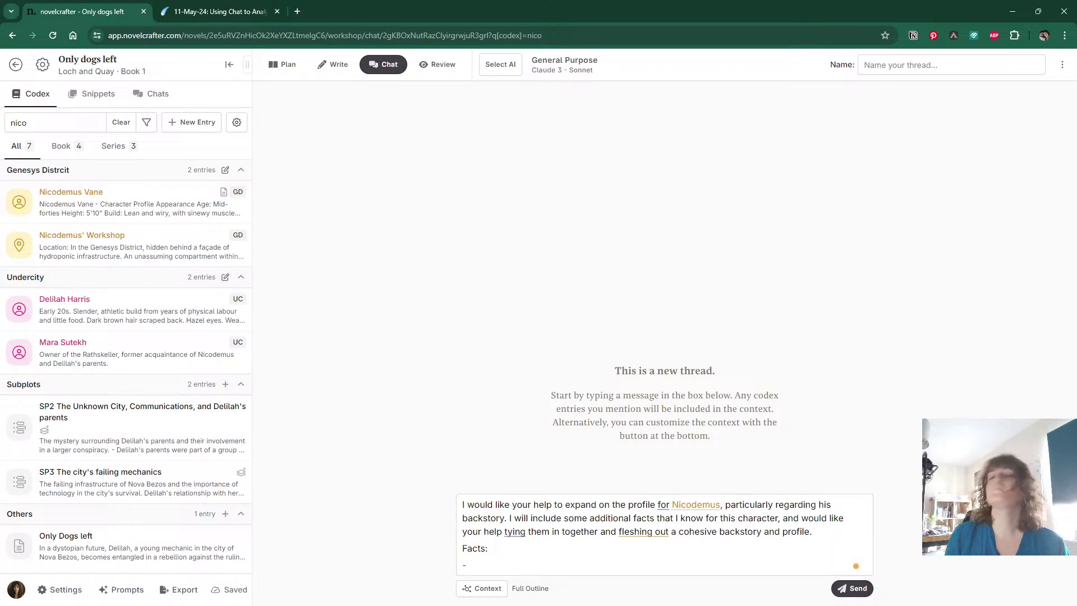
Recheck the Notion notes and write the first fact: "When he was younger, the Archon Demarco used to hang around the mechanics workshop, fascinated with technology.".
key("ctrl+Tab")
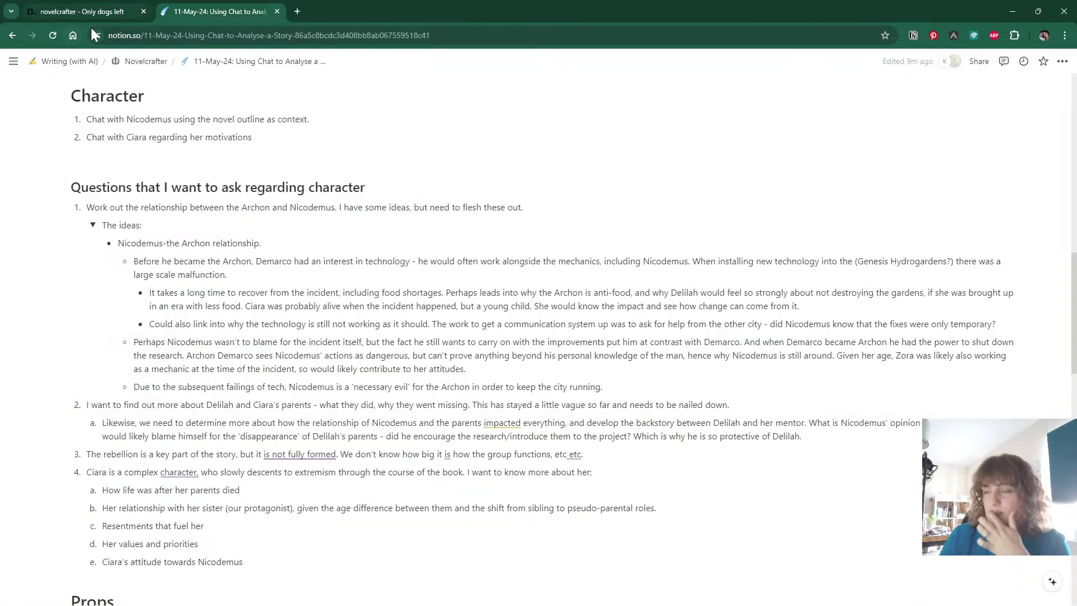
key("ctrl+Tab")
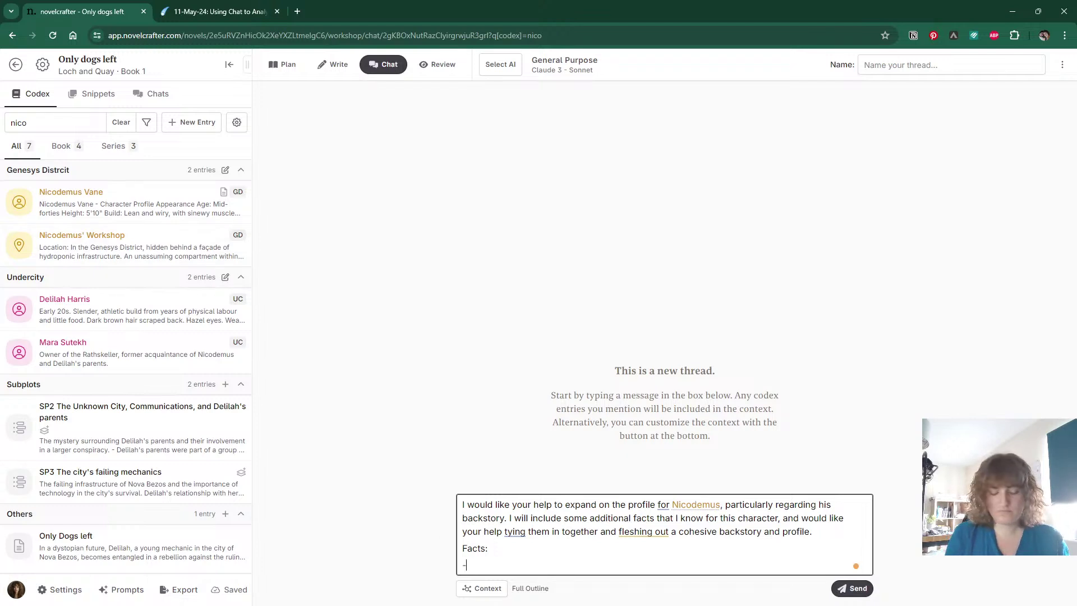
type("When h")
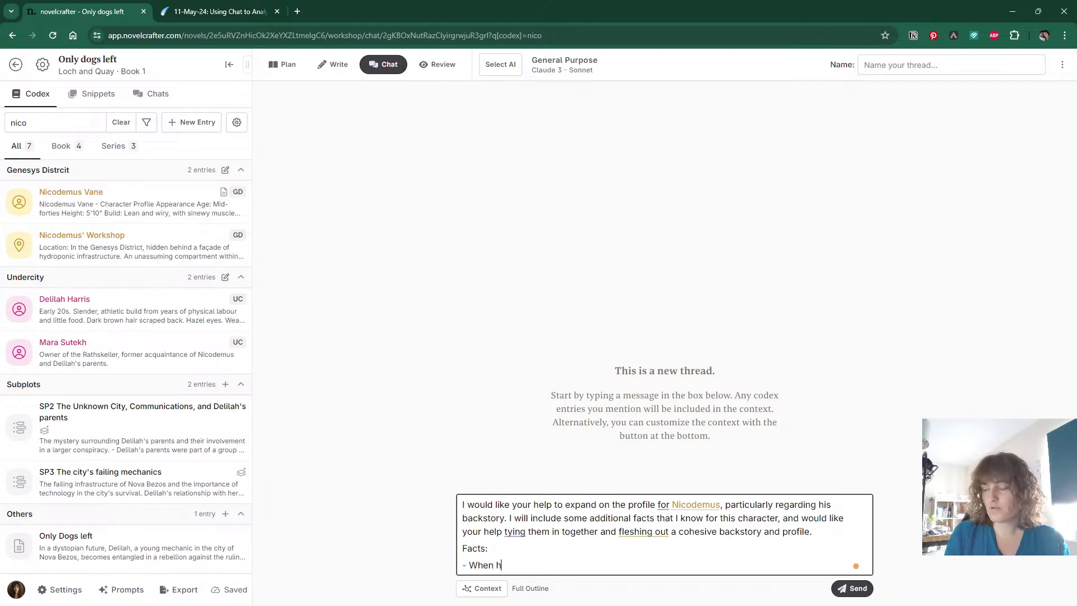
type("e was younger, ")
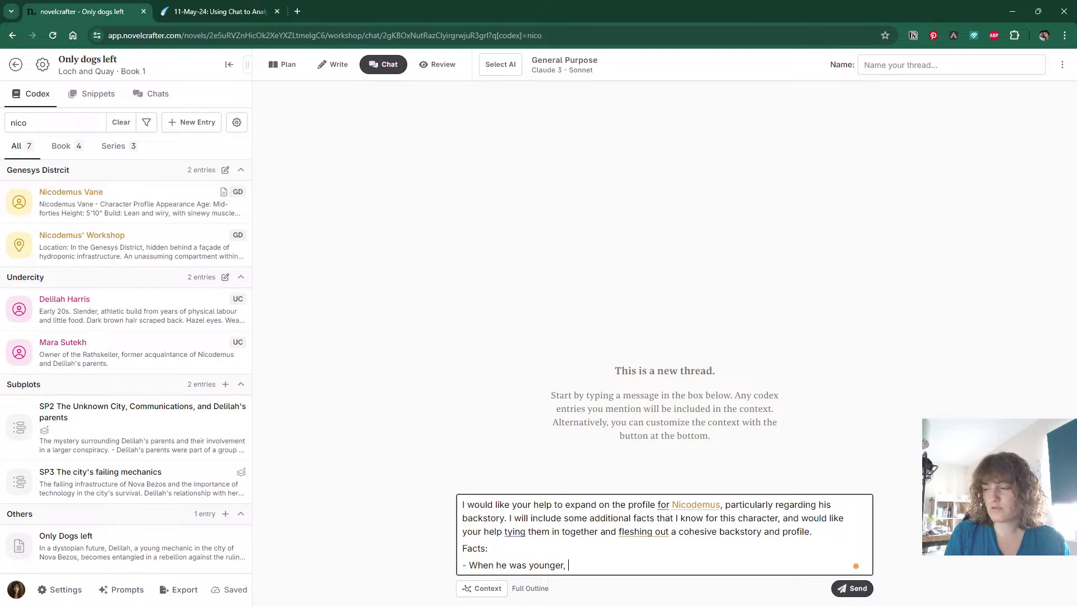
type("the Arc")
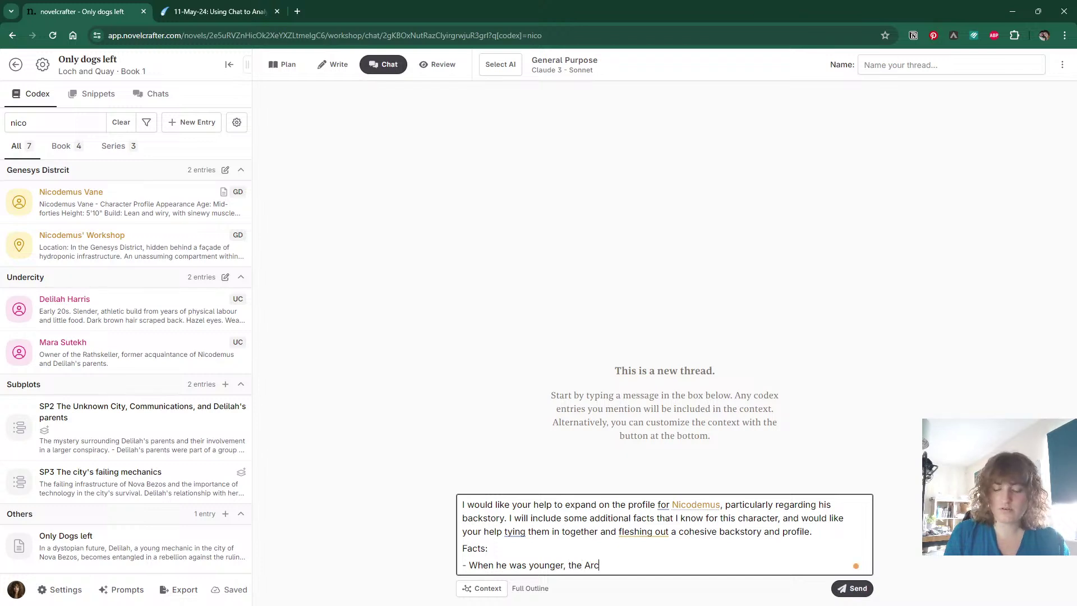
type("hon Demarco ")
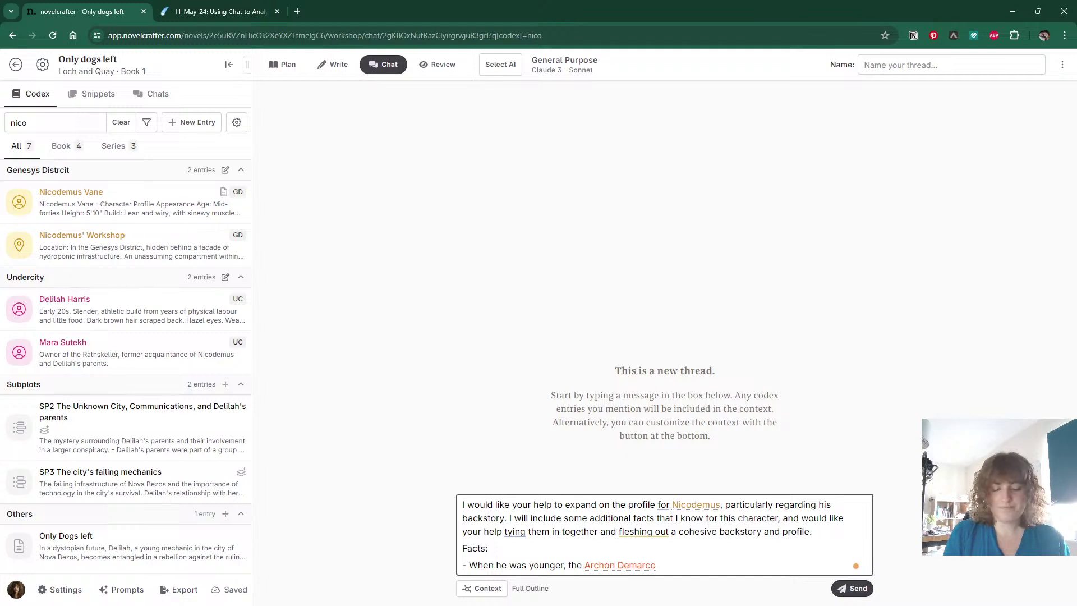
type("used to hang ")
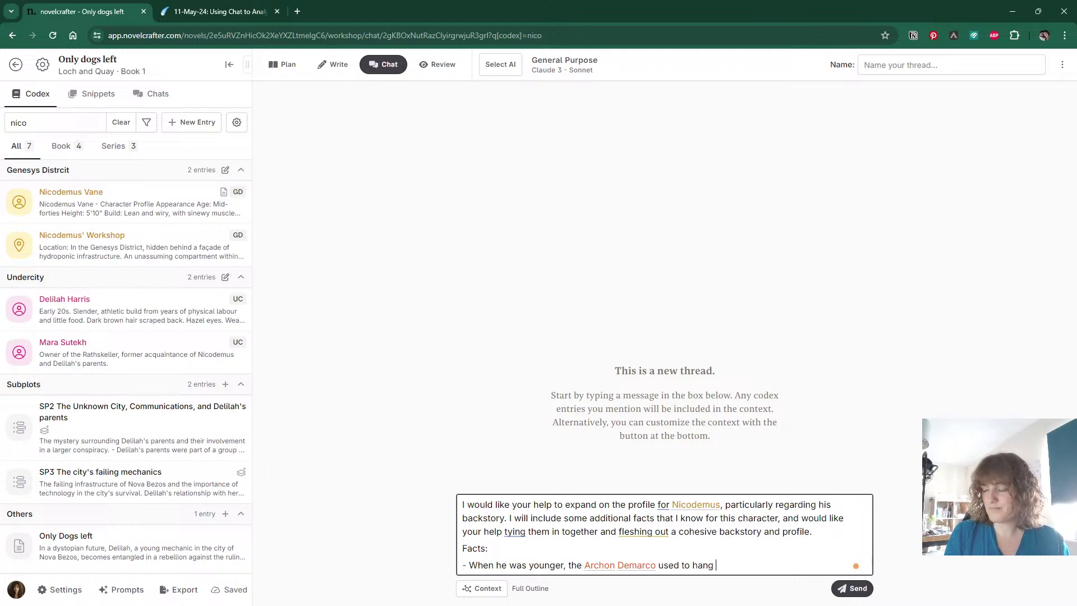
type("around the mac")
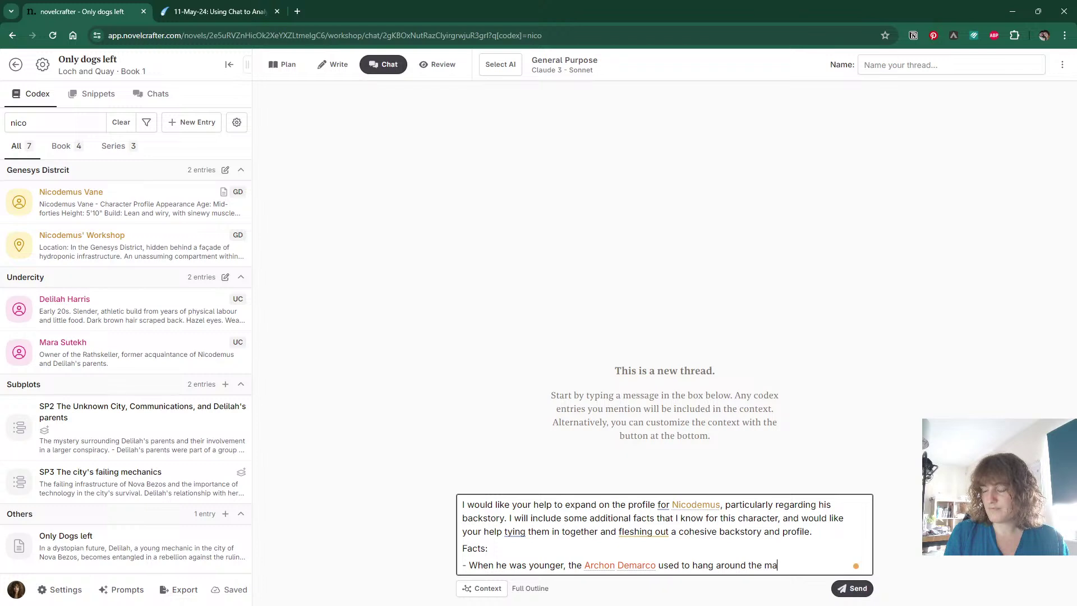
key("BackSpace")
key("BackSpace")
type("echanics workshop, f")
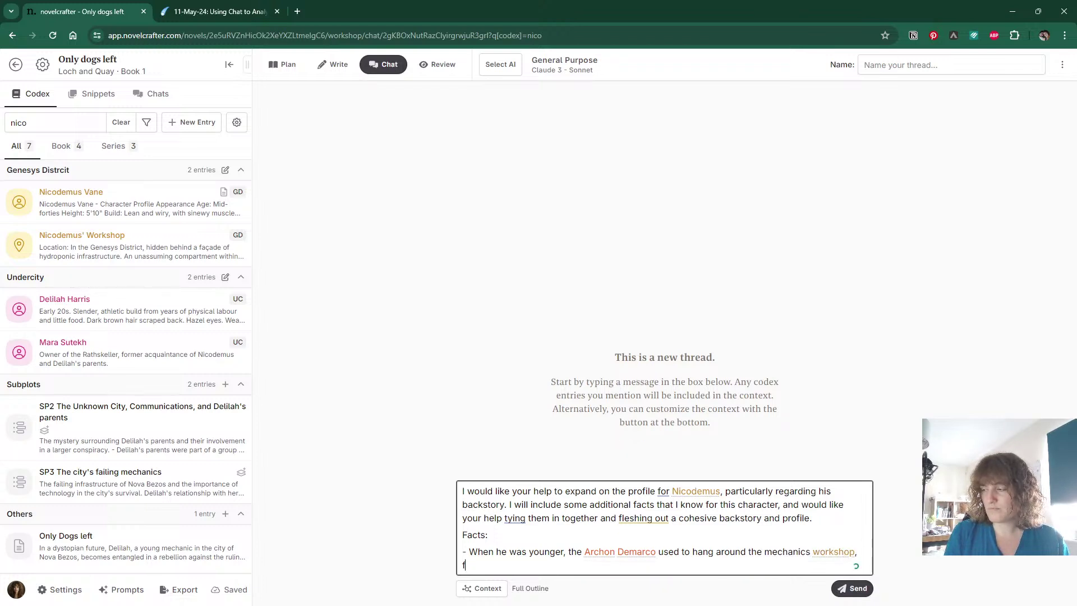
type("ascinated with ")
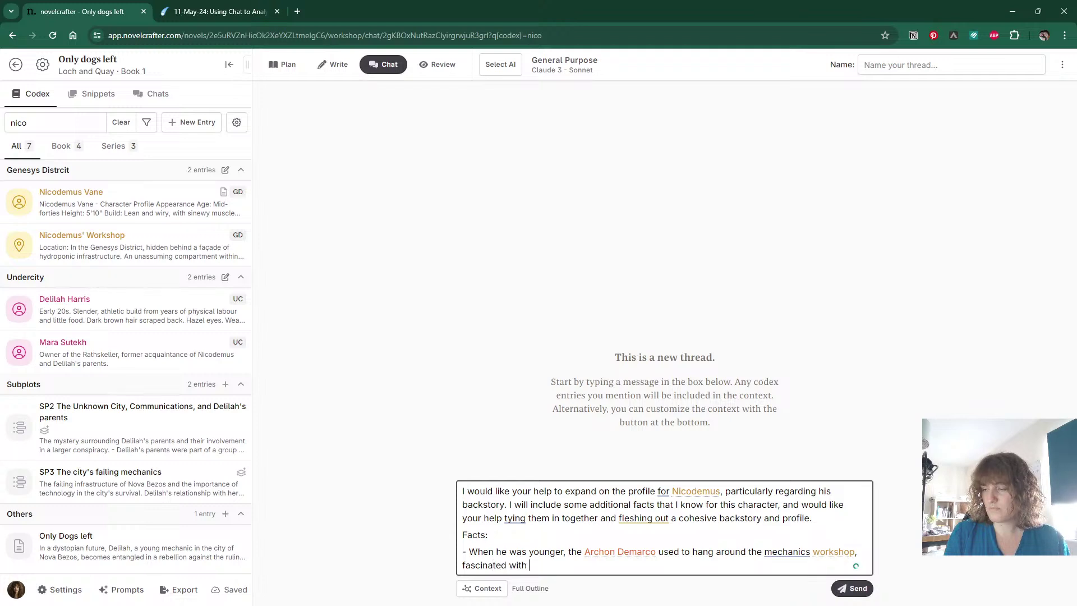
type("technology. ")
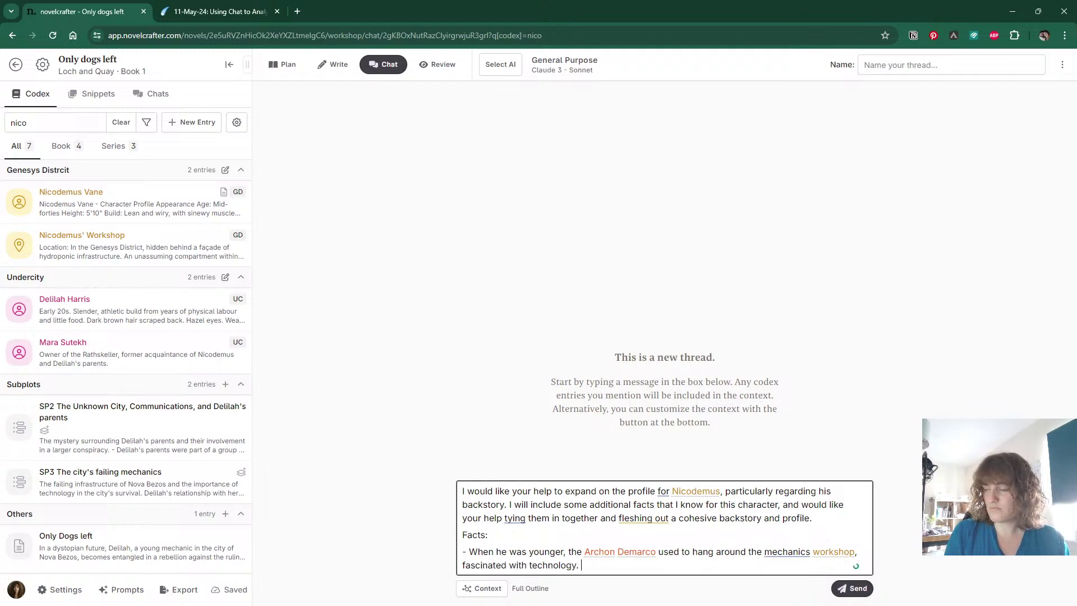
Finish the first fact in the chat message with the sentence "Demarco and Nicodemus were friends.".
type("He a")
key("BackSpace")
type("Demarco and Nic")
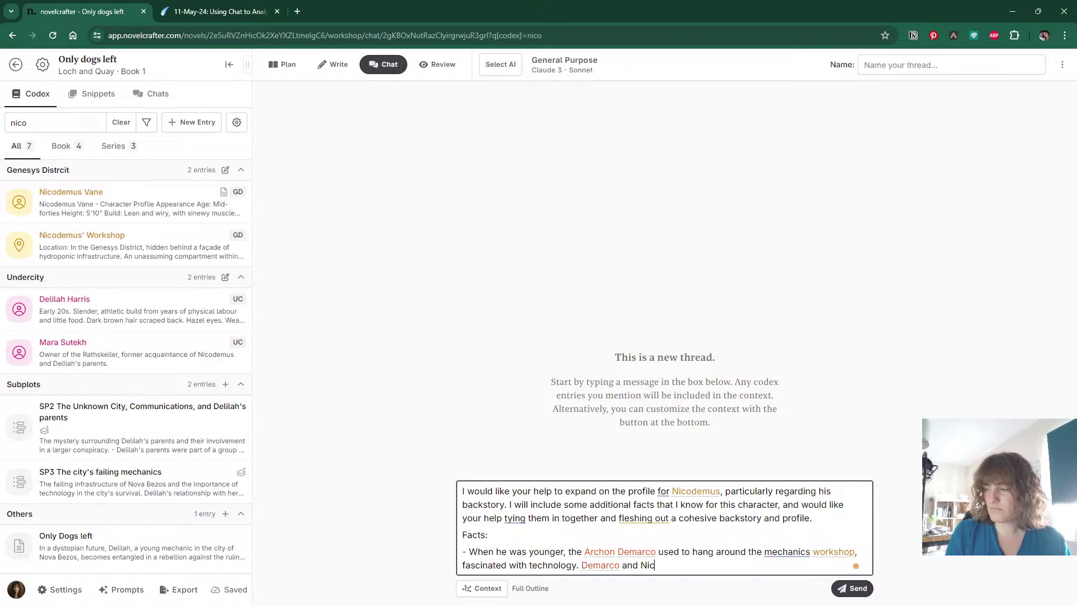
type("odemus were friends.")
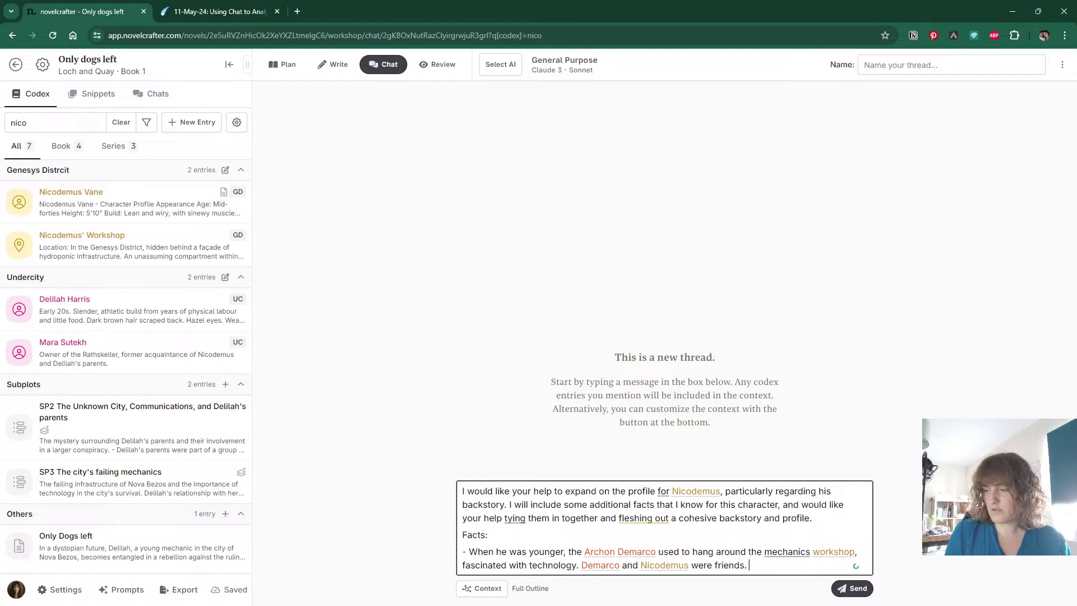
Reread the Notion notes and start a second fact in the chat message with "Twenty or so years prior to the story beginning,".
key("Return")
type("-")
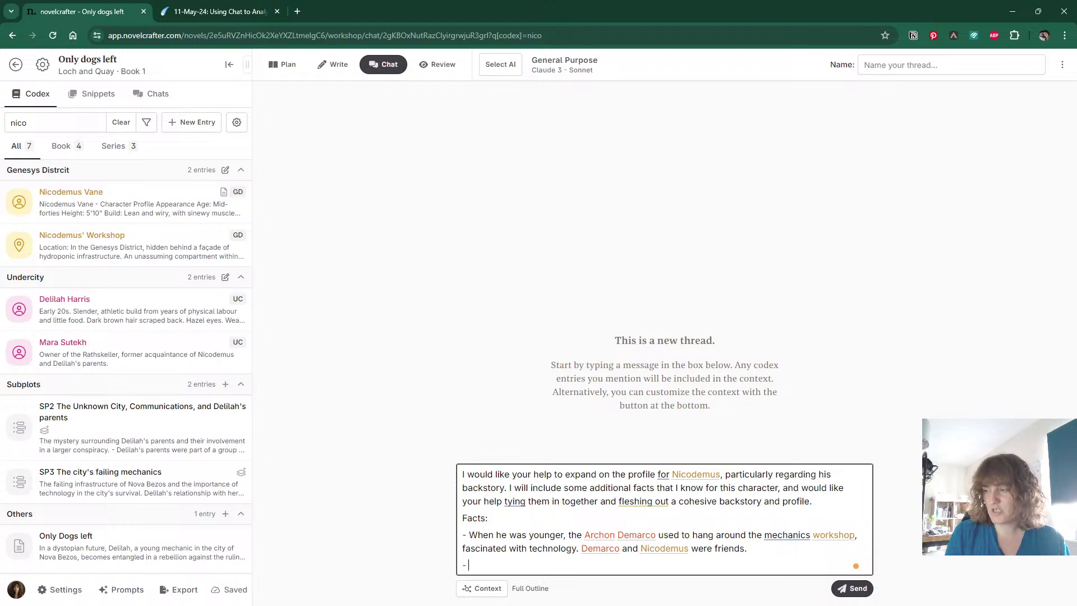
key("ctrl+Tab")
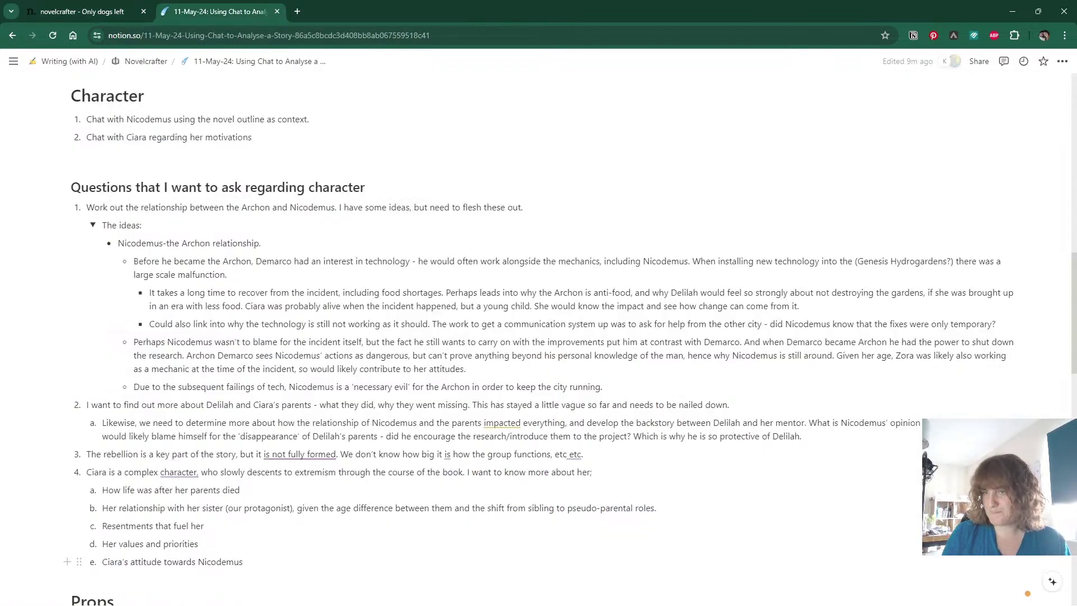
left_click(92, 11)
type("Thi")
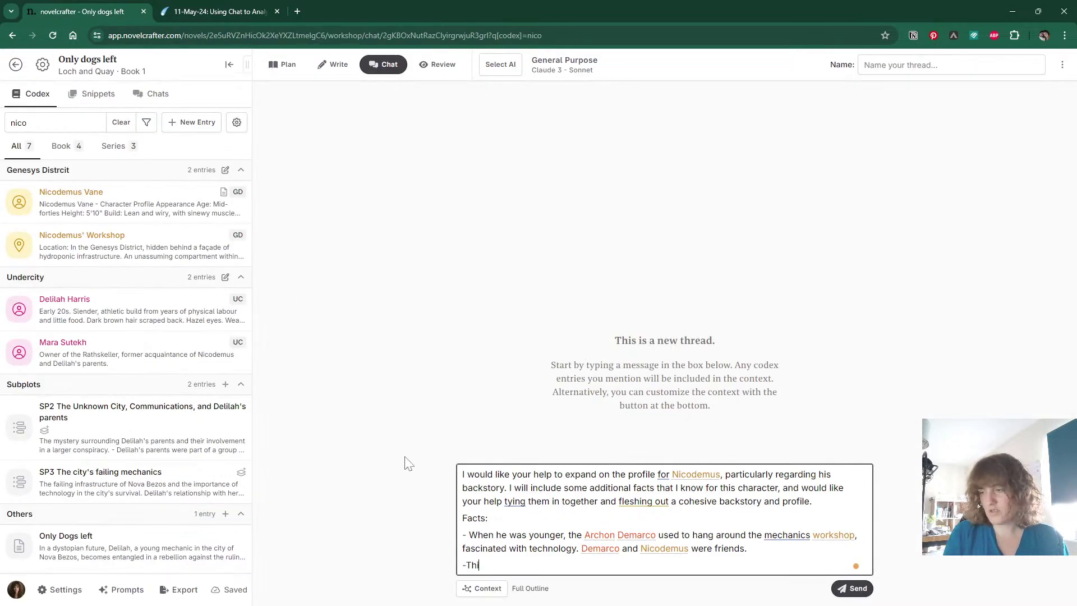
key("BackSpace")
key("BackSpace")
type("Thir")
key("BackSpace")
key("BackSpace")
key("BackSpace")
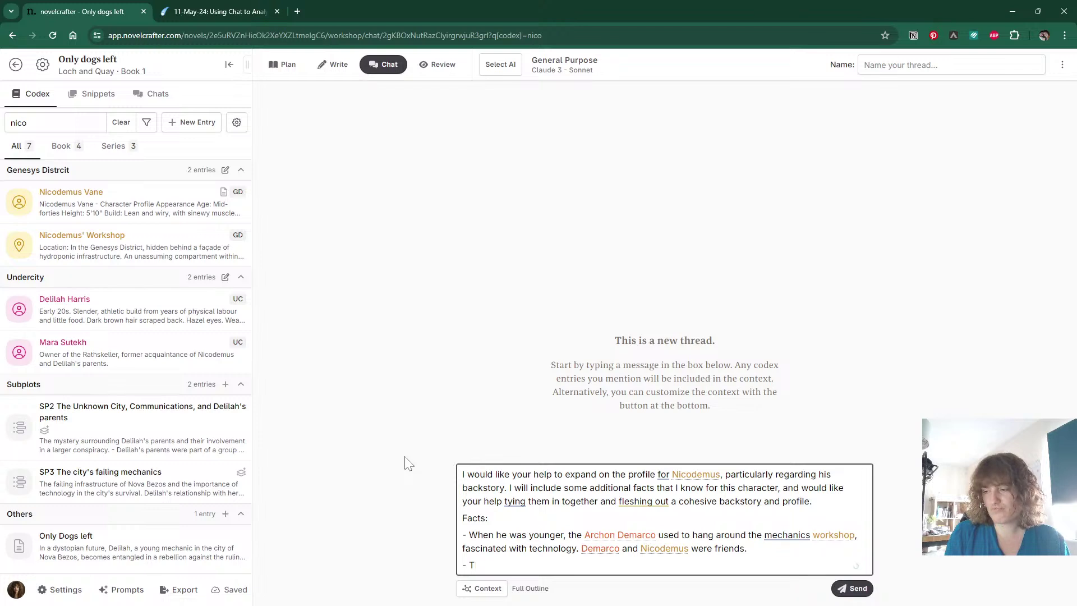
type("wenty or ")
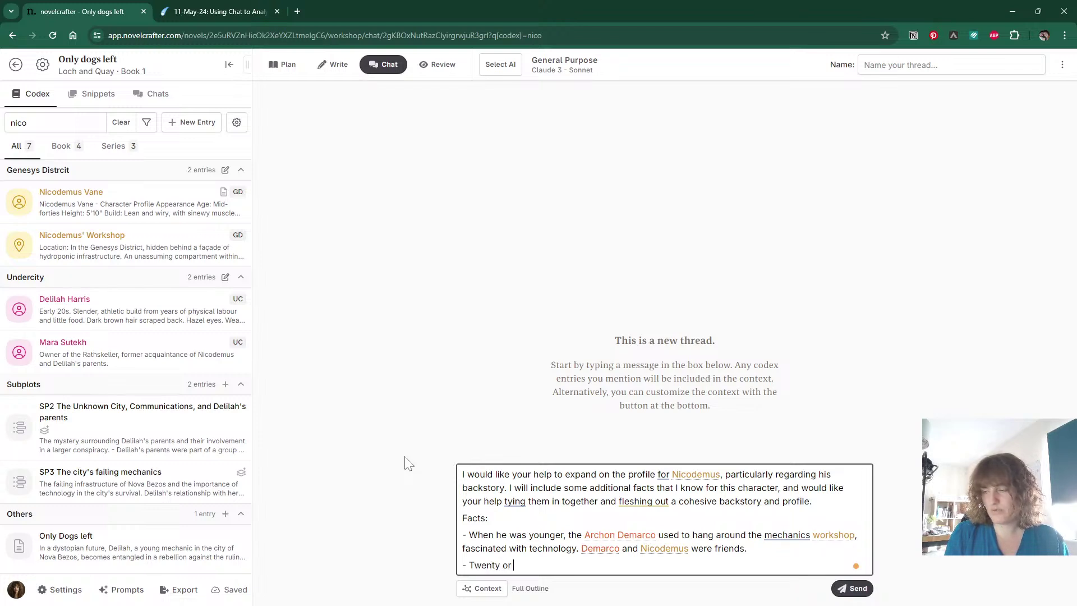
type("so year")
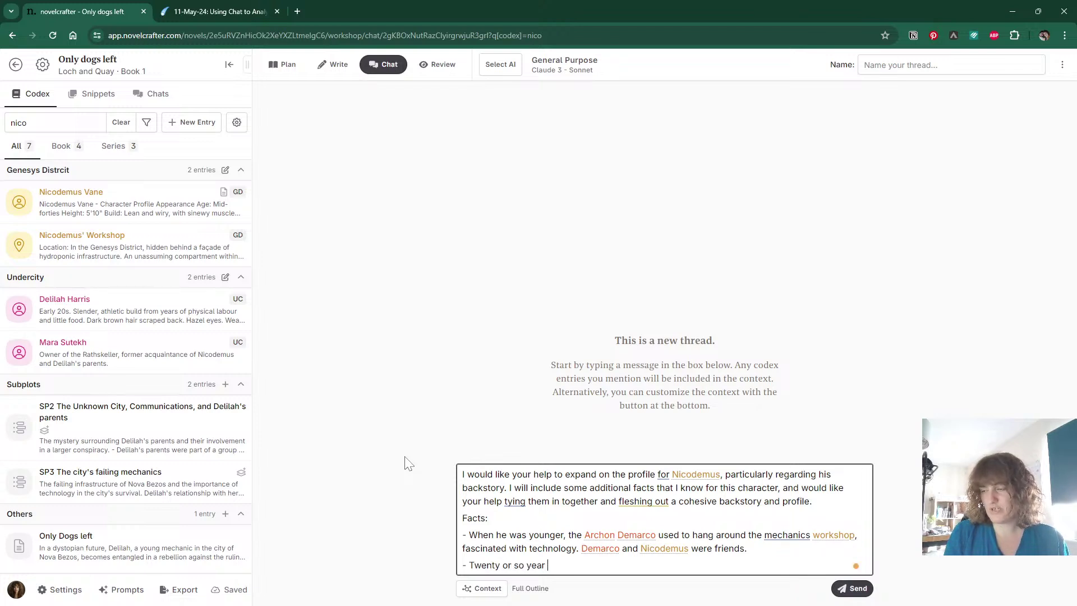
type("s prior to th")
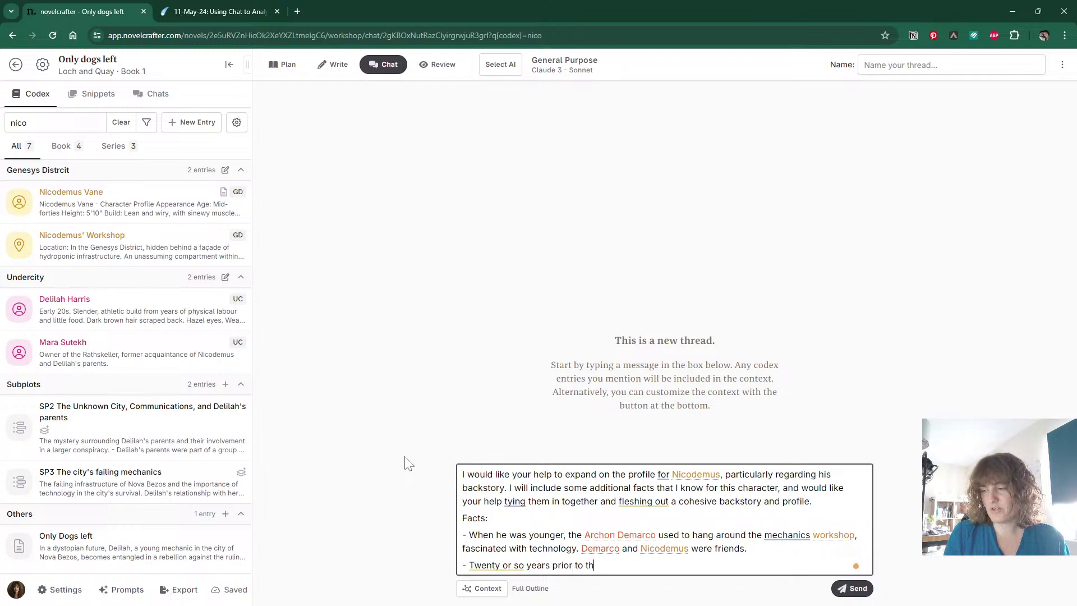
type("e story be")
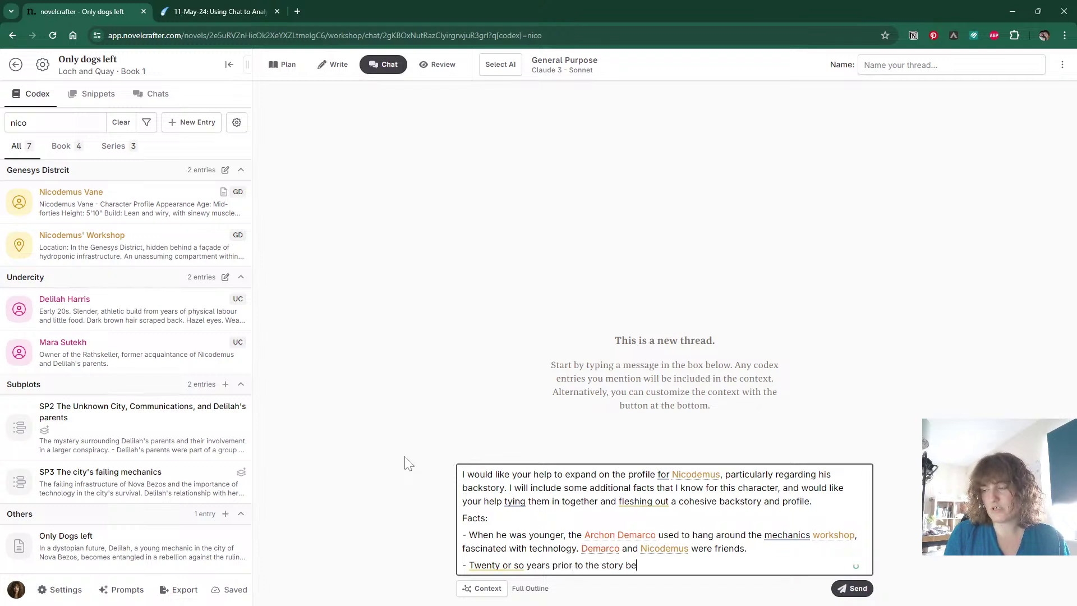
type("ginning,")
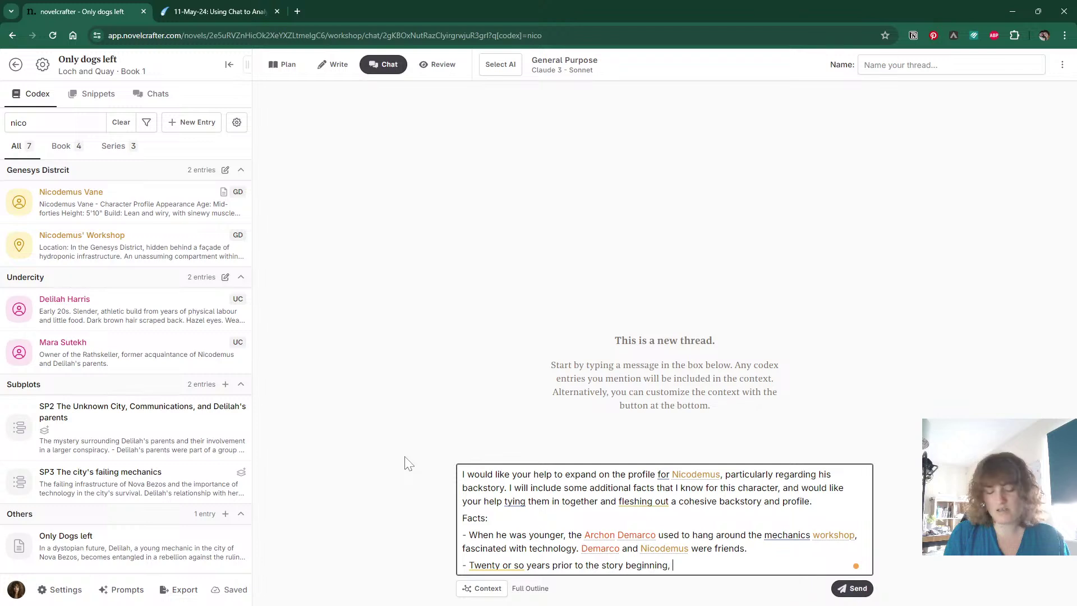
Continue the second fact in the chat message with "routine upgrades caused a massive glitch in the genesis hydrogardens.".
type(" there")
key("BackSpace")
key("BackSpace")
key("BackSpace")
key("BackSpace")
key("BackSpace")
type("r")
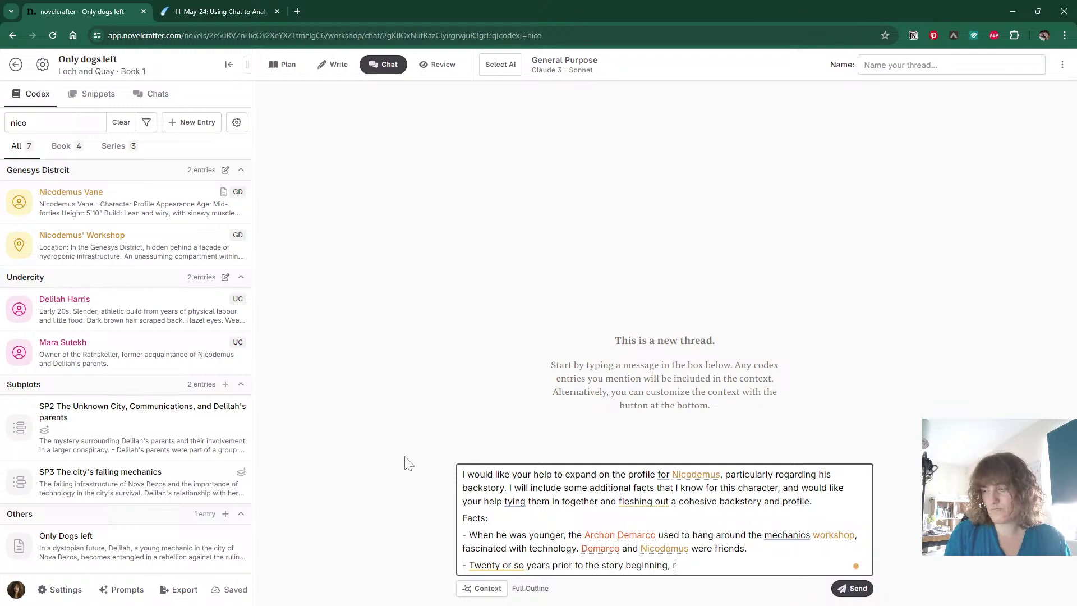
type("outine upgrade")
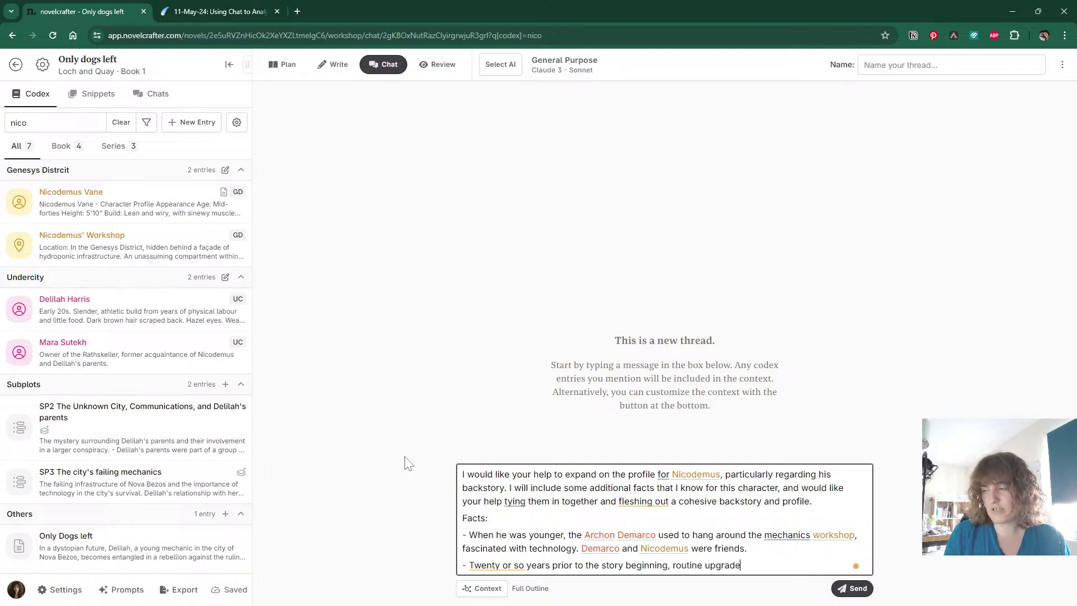
type("s caused a")
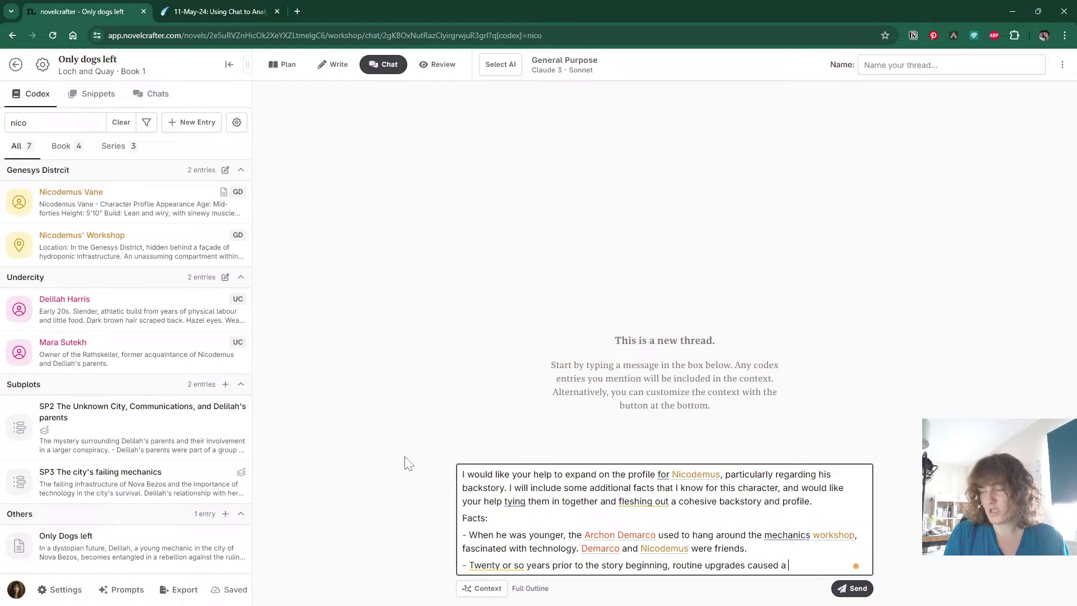
type(" massive ")
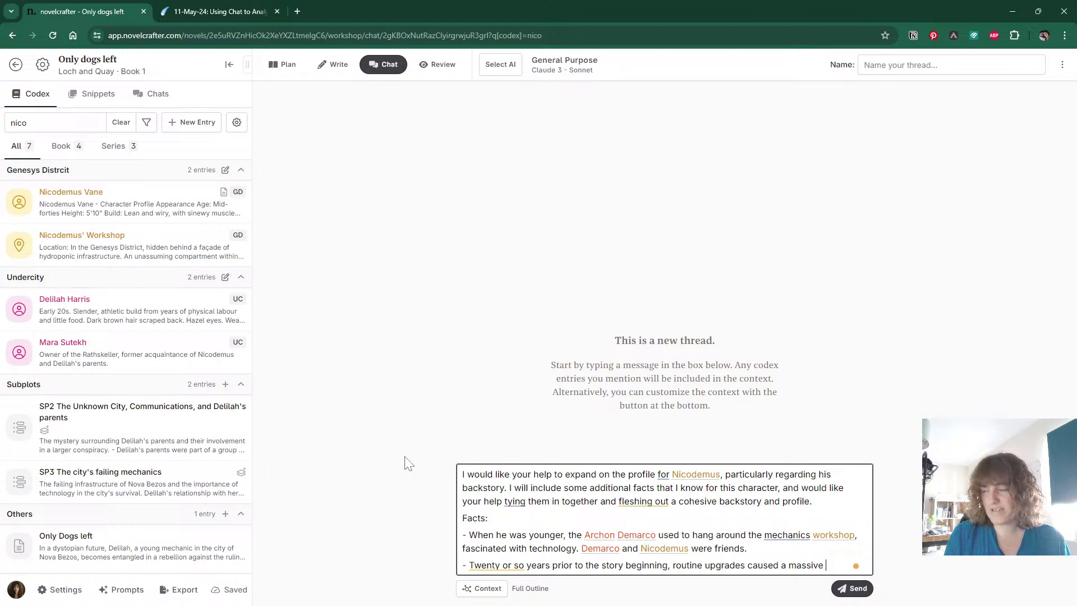
type("glitch")
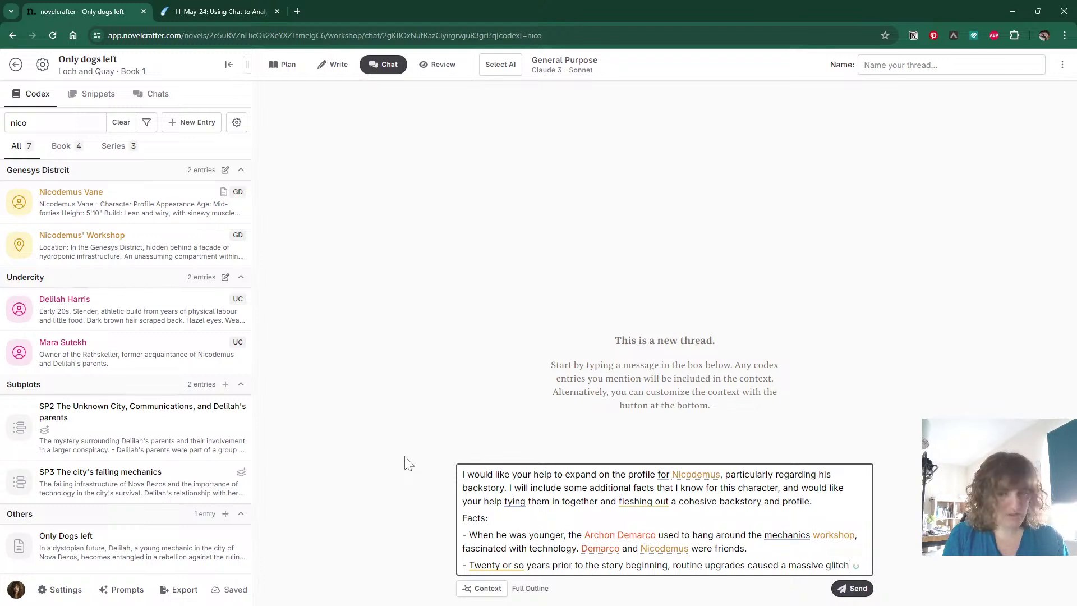
type(" in the")
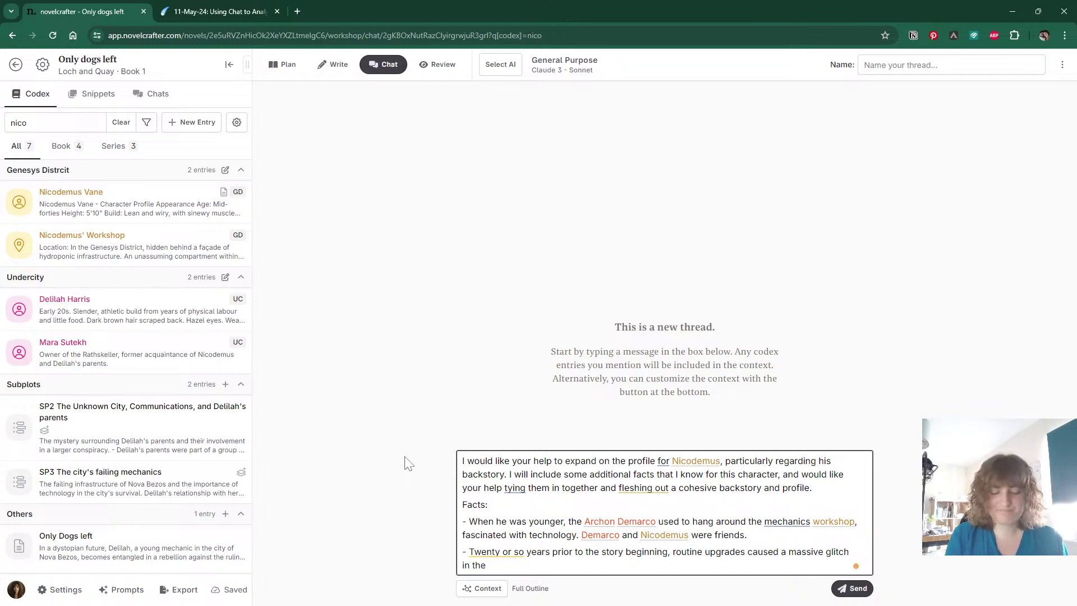
type(" genesis h")
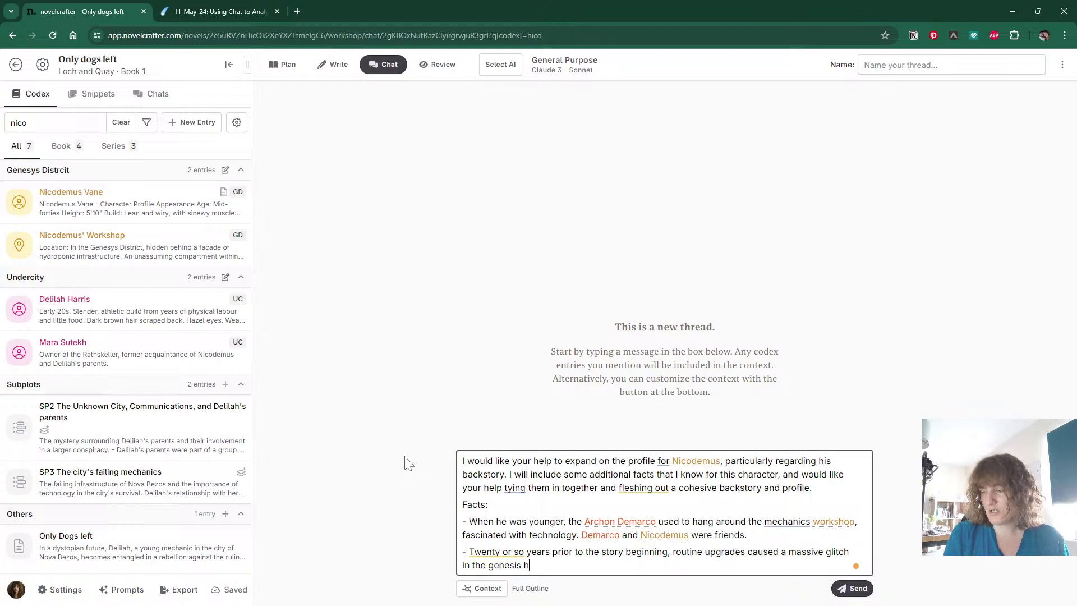
type("ydrogarde")
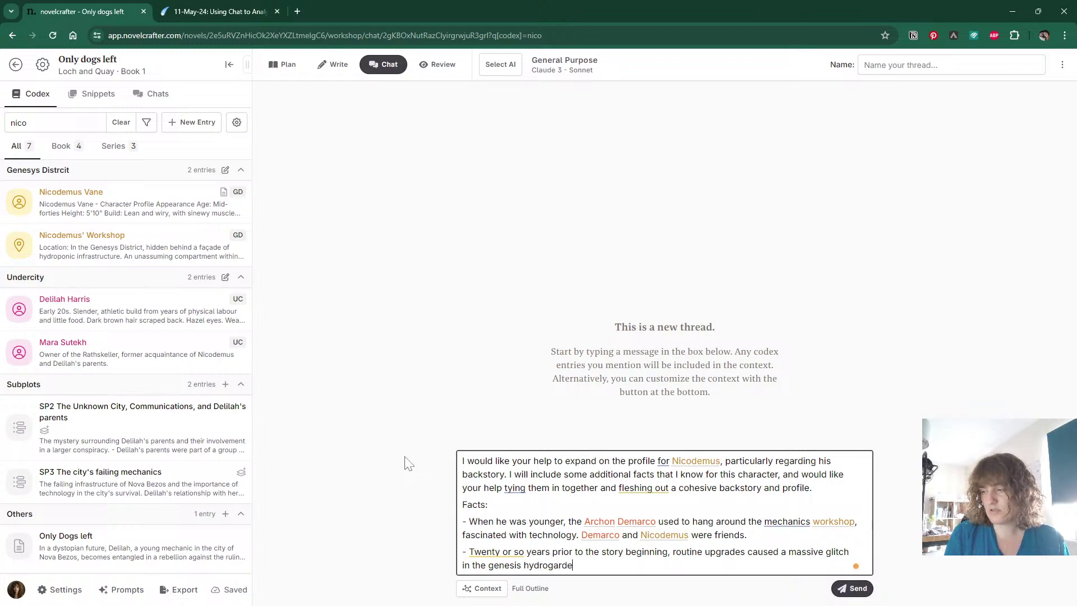
type("ns. ")
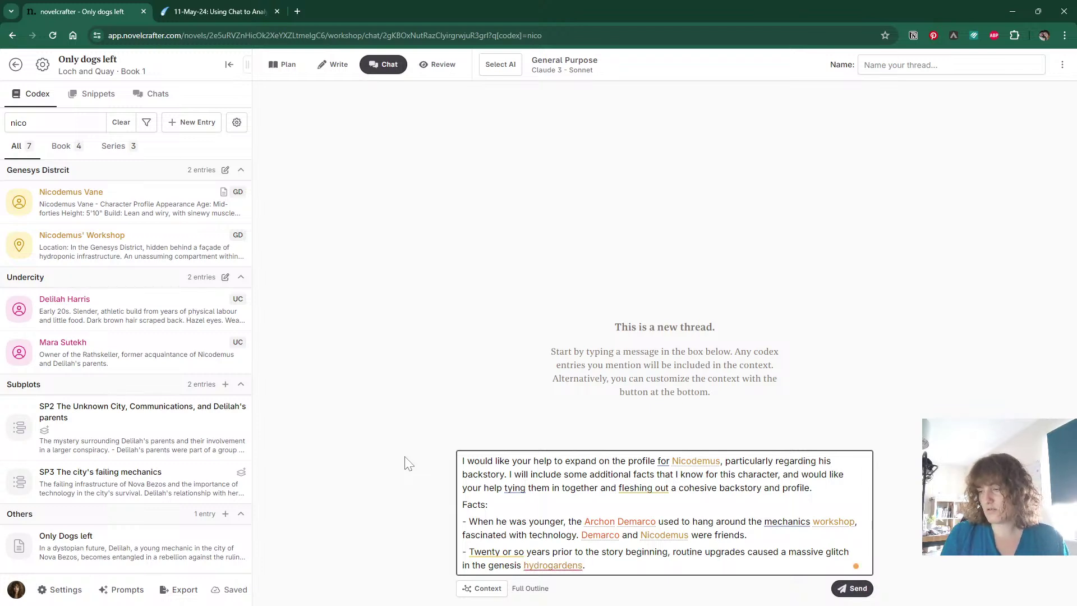
Extend the second fact with "food supplies were scarce. The archon blamed attempts at new technology.".
type("food su")
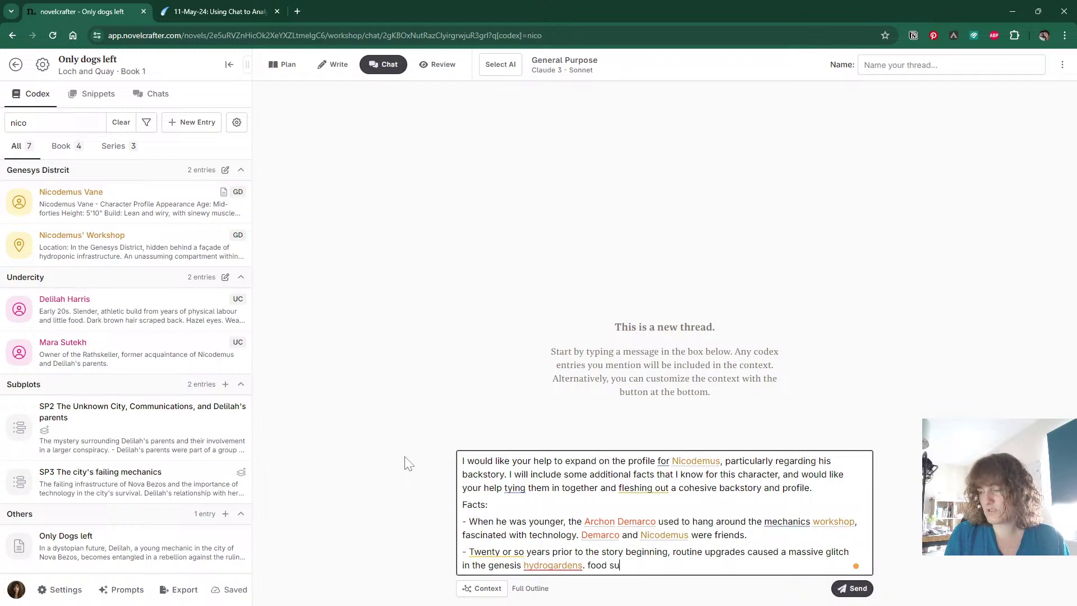
type("pplies ")
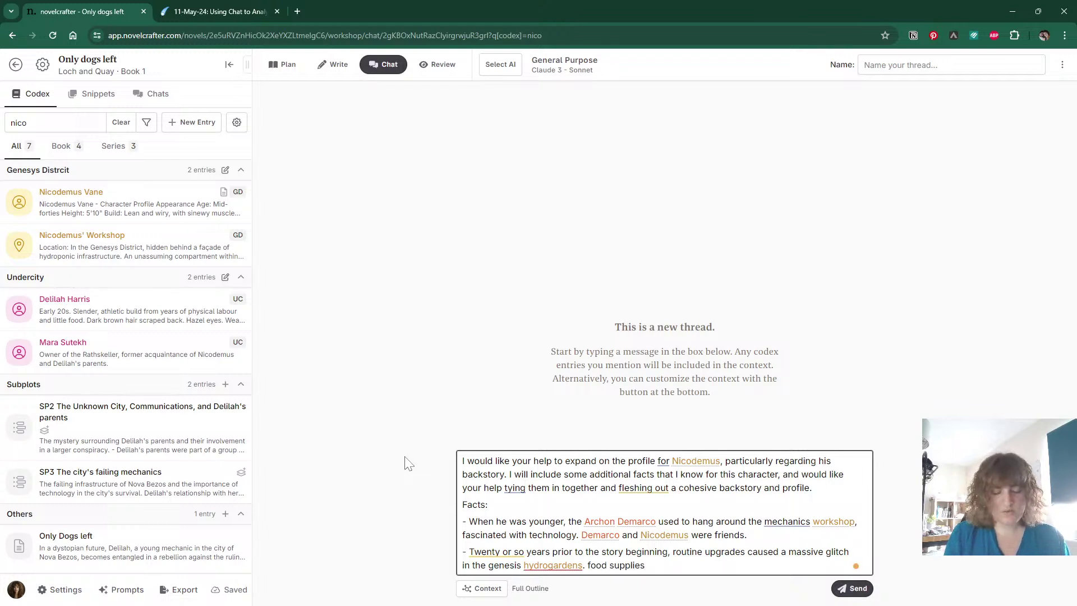
type("were scare")
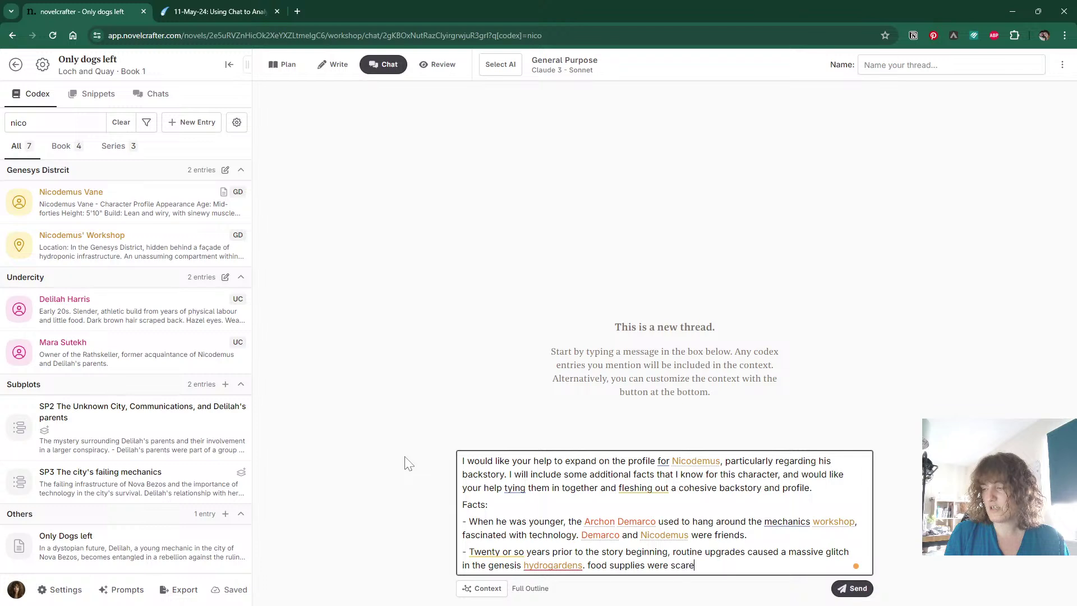
key("BackSpace")
type("ce. The arch")
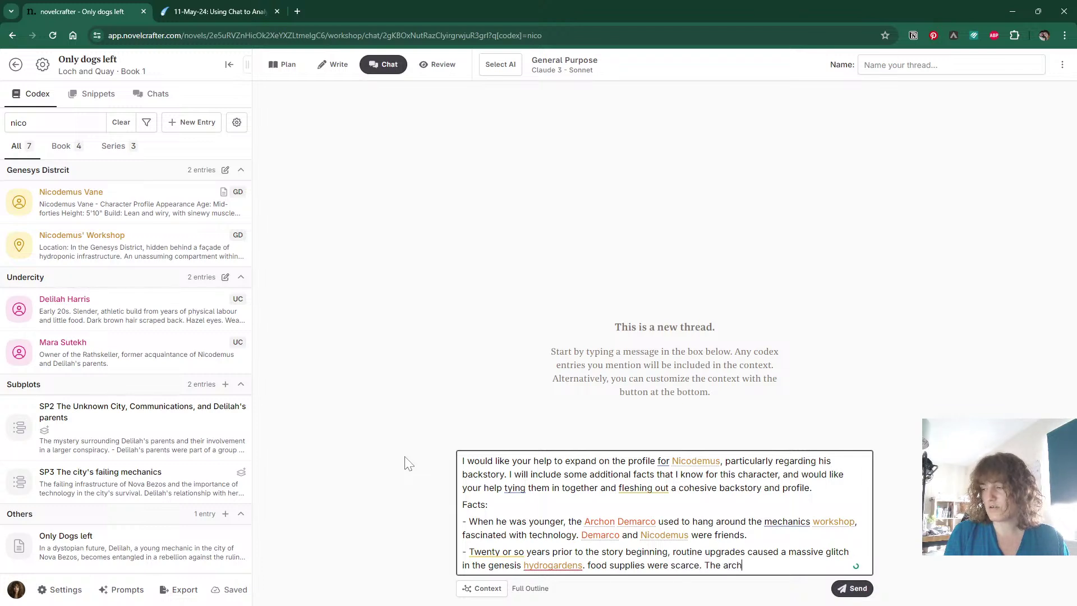
type("on blamed ")
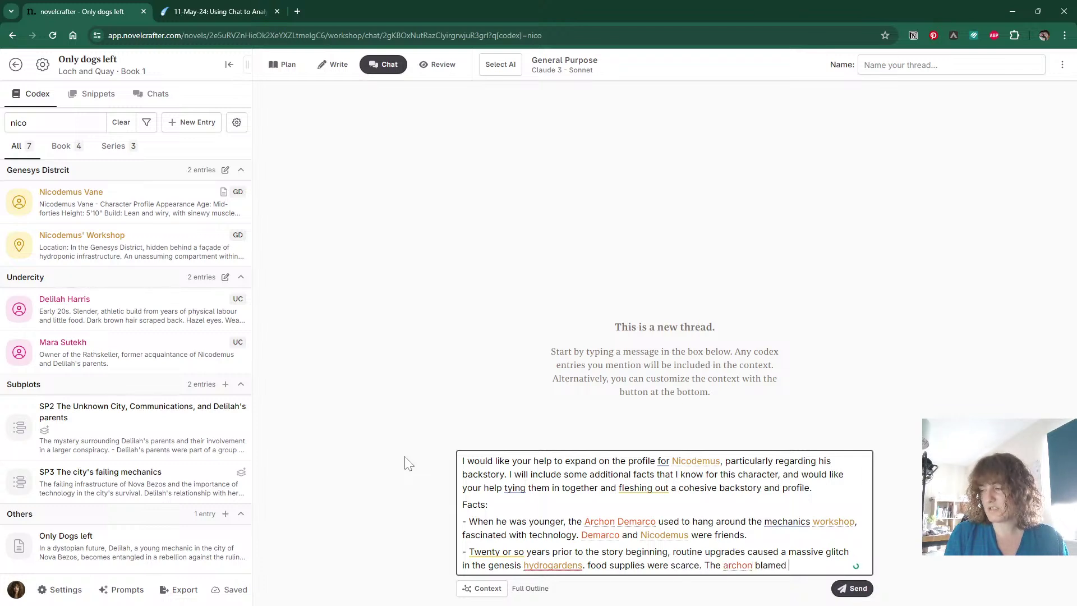
type("attempts at new")
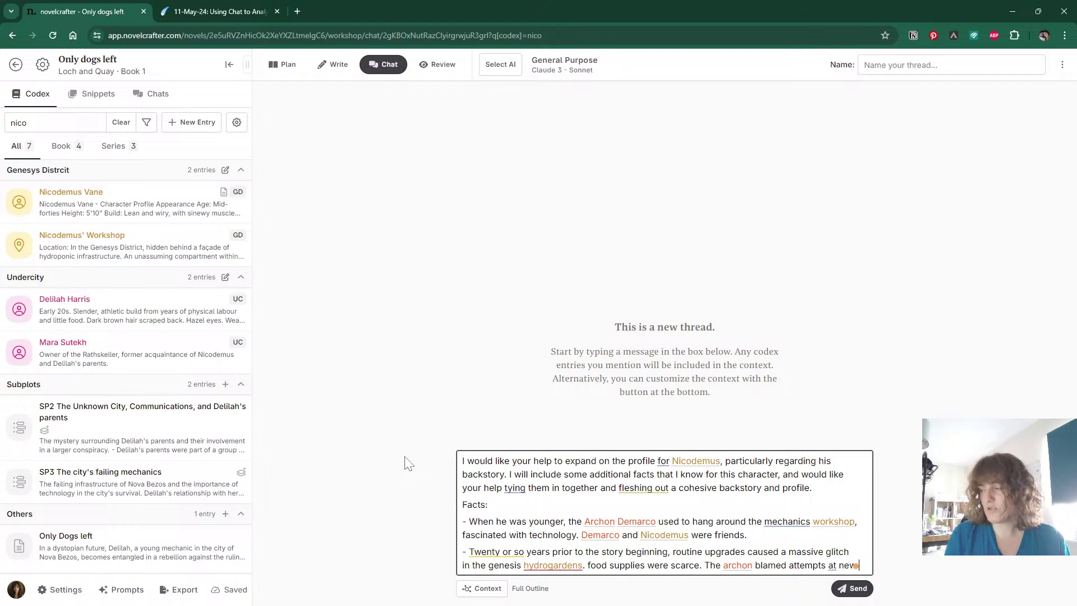
type(" technology.")
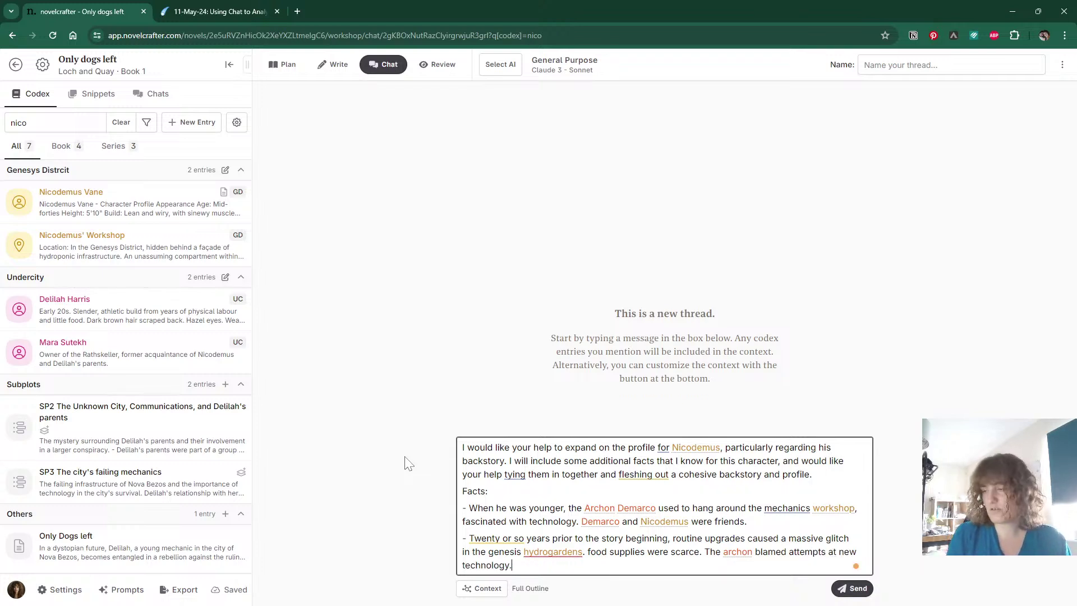
Start a third dash item under the facts, consult the Notion character notes again and return to the Novelcrafter chat message.
key("Return")
type("-")
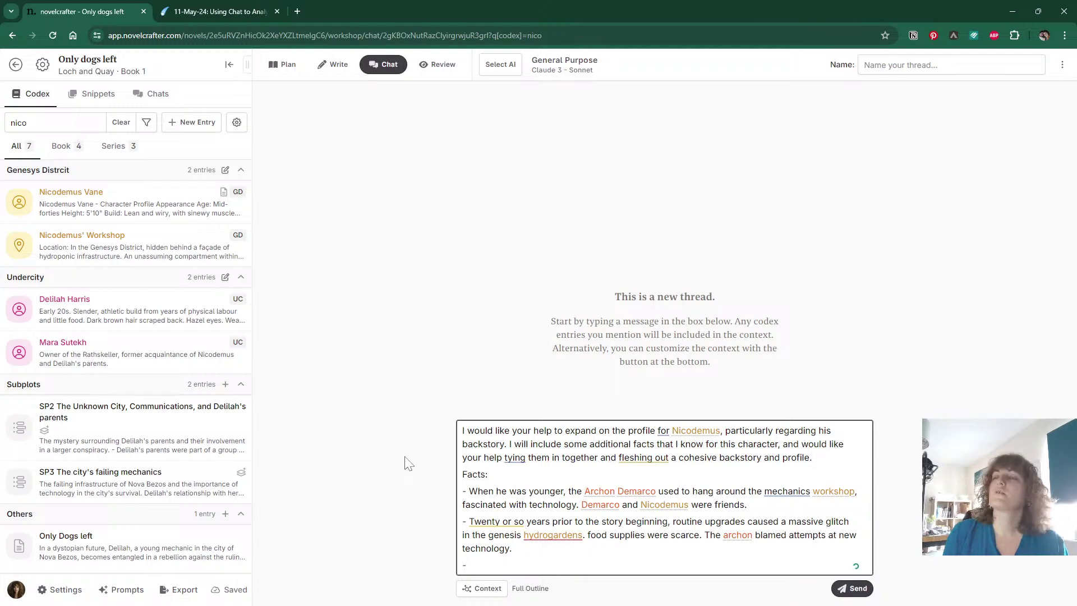
key("ctrl+Tab")
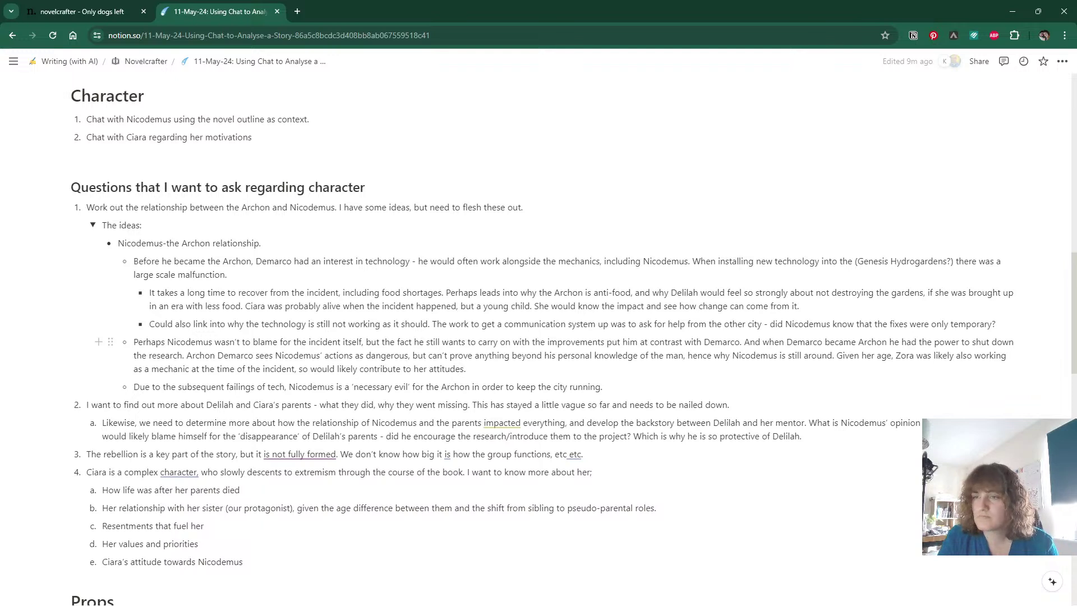
key("ctrl+Tab")
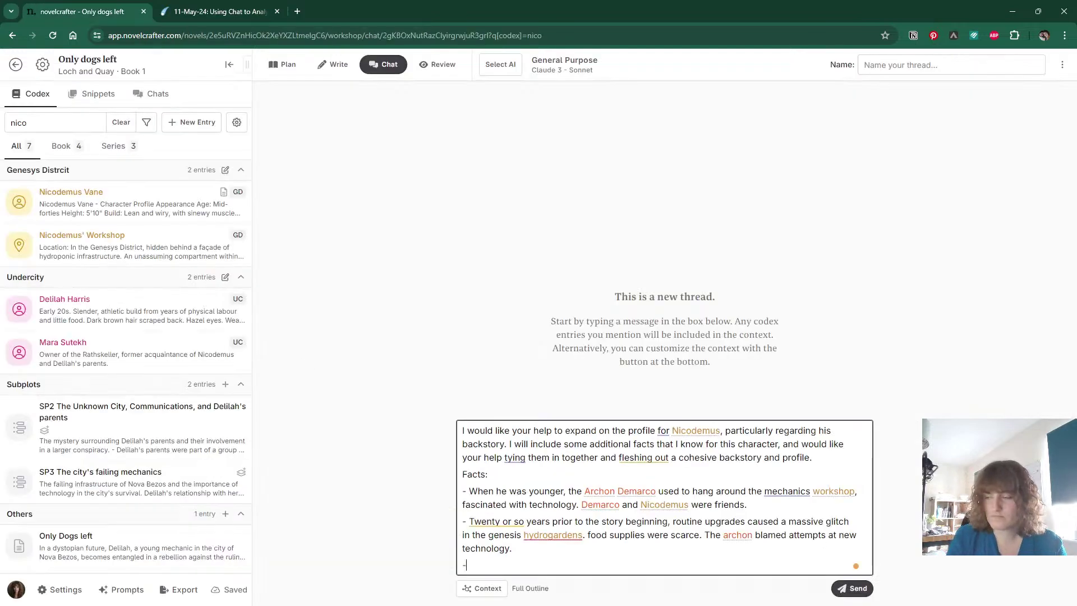
Below the facts list, leave a gap and add the line "Other thoughts: how much guilt does Nicodemus have?".
key("Return")
key("Return")
type("Other thought")
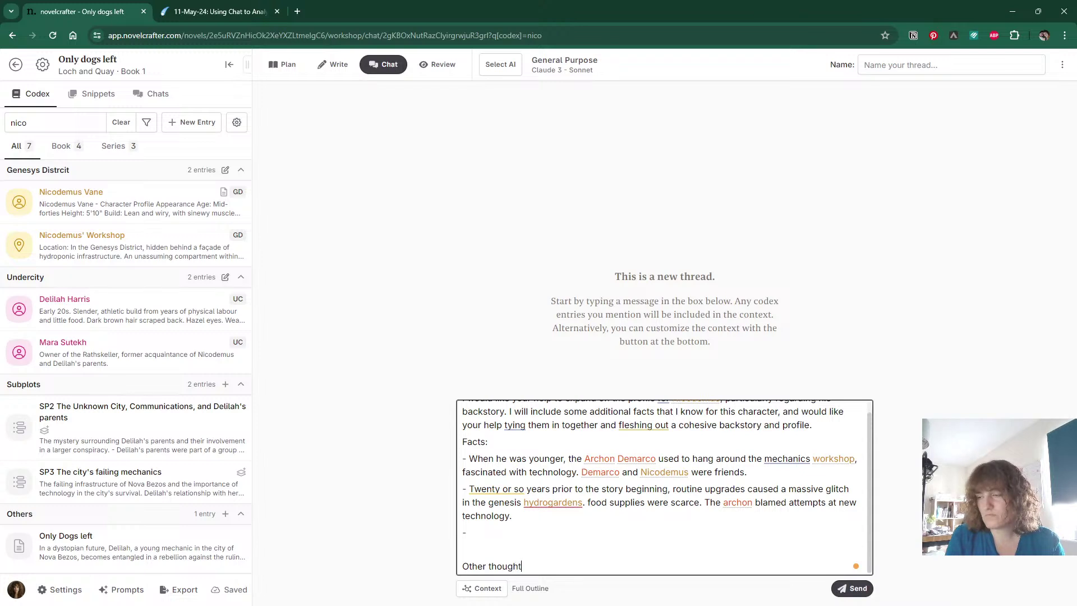
type("s: how ")
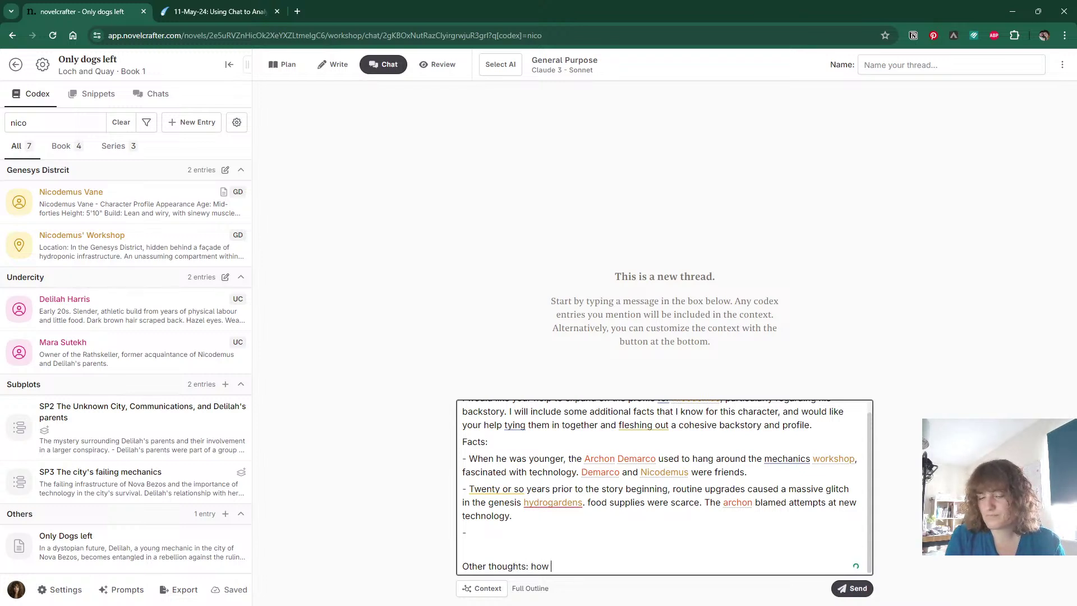
type("much guilts")
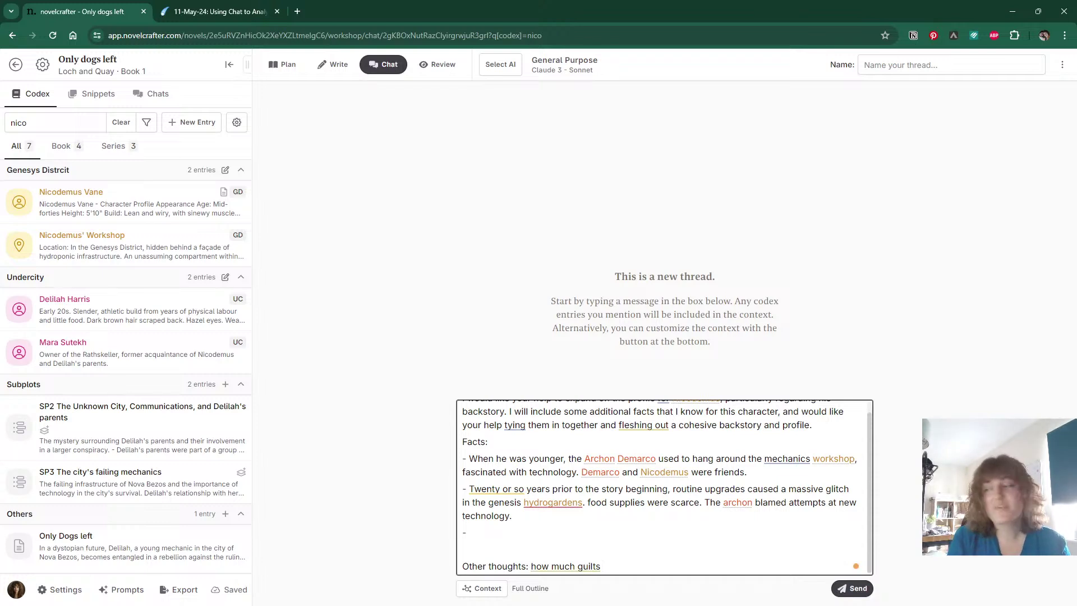
key("BackSpace")
key("BackSpace")
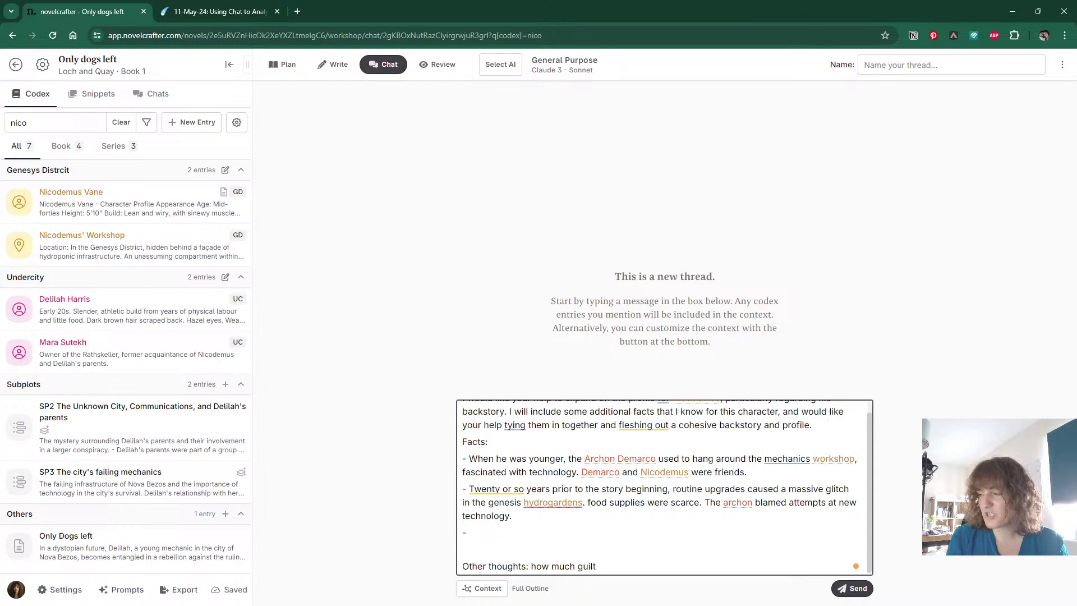
type("s")
type("oes N")
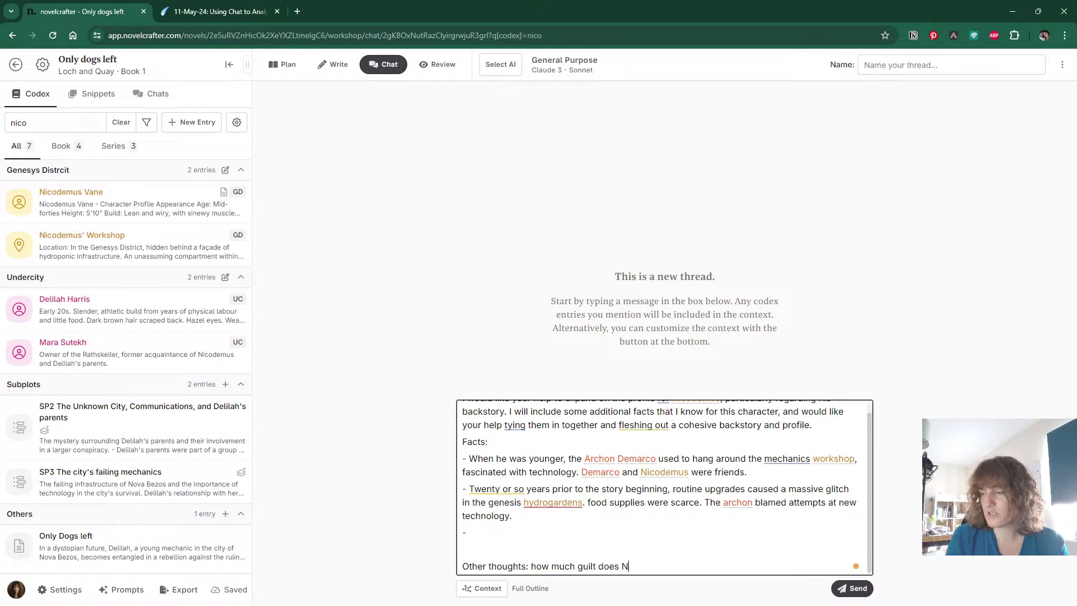
type("icodemus hol")
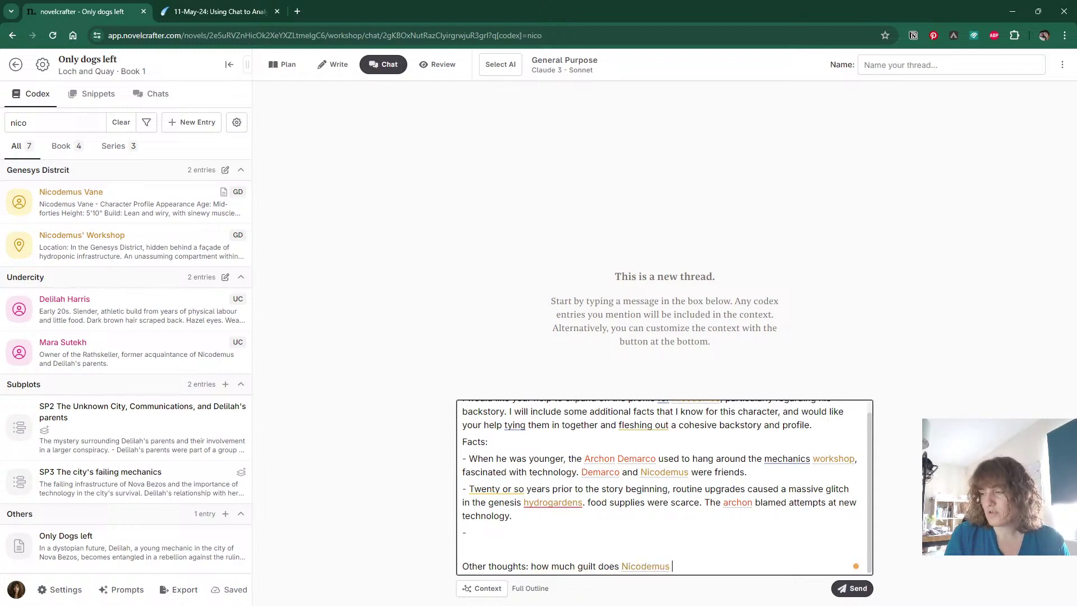
key("BackSpace")
key("BackSpace")
type("ave?")
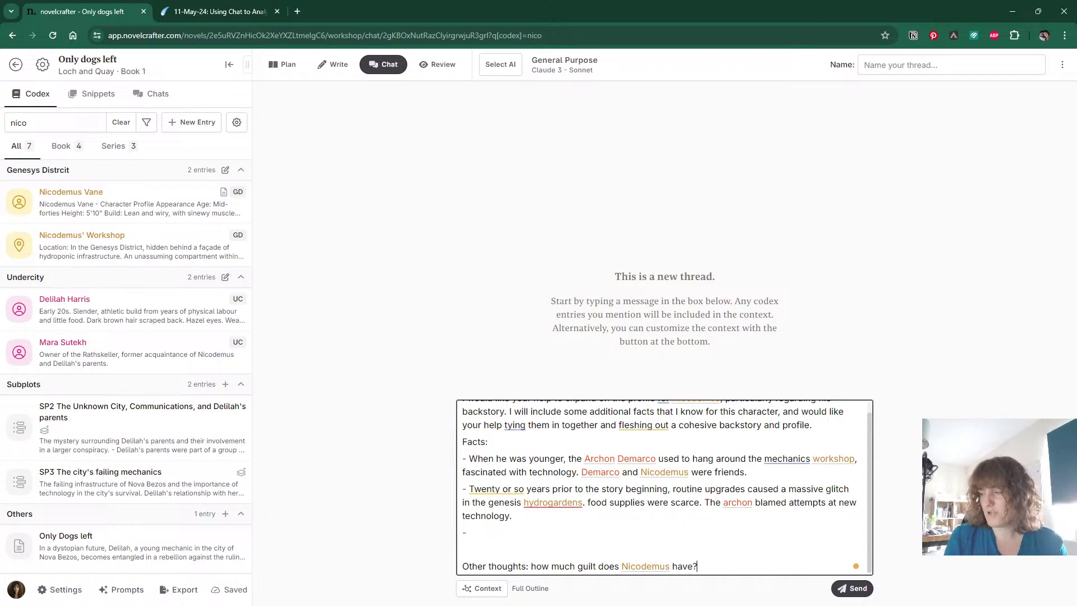
Recheck the Notion notes and add "Why does the Archon allow Nicodemus to stay around?" to the other thoughts in the Novelcrafter chat message.
key("ctrl+Tab")
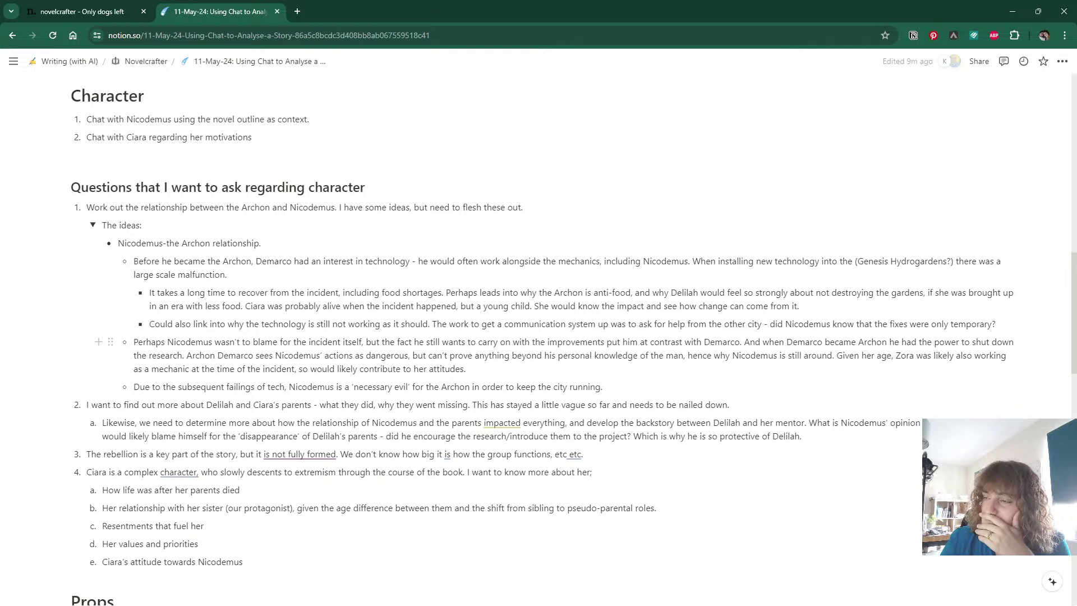
key("ctrl+Tab")
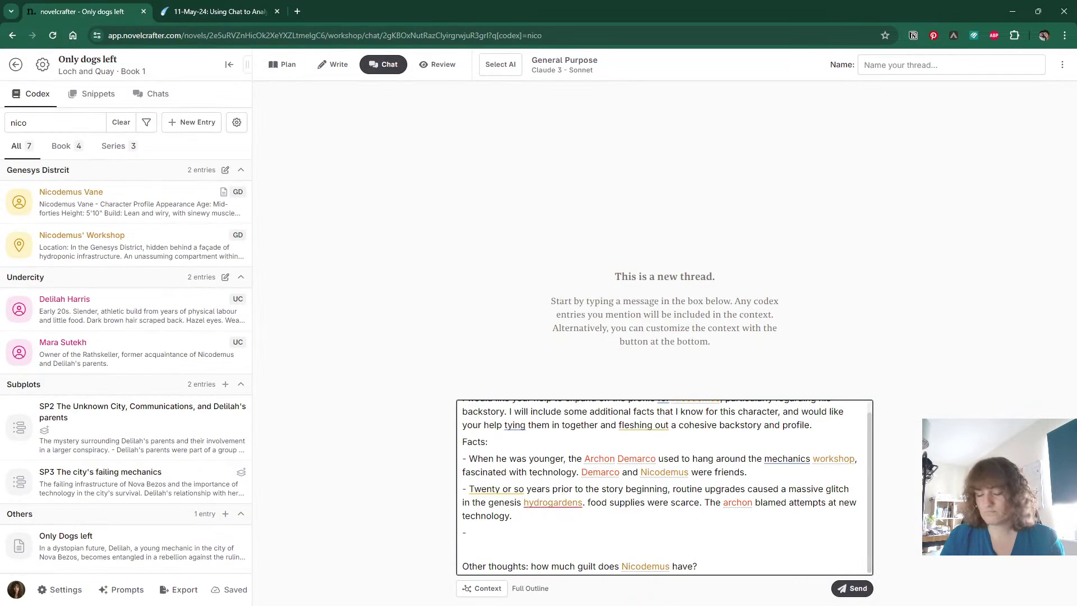
type("Why does the ")
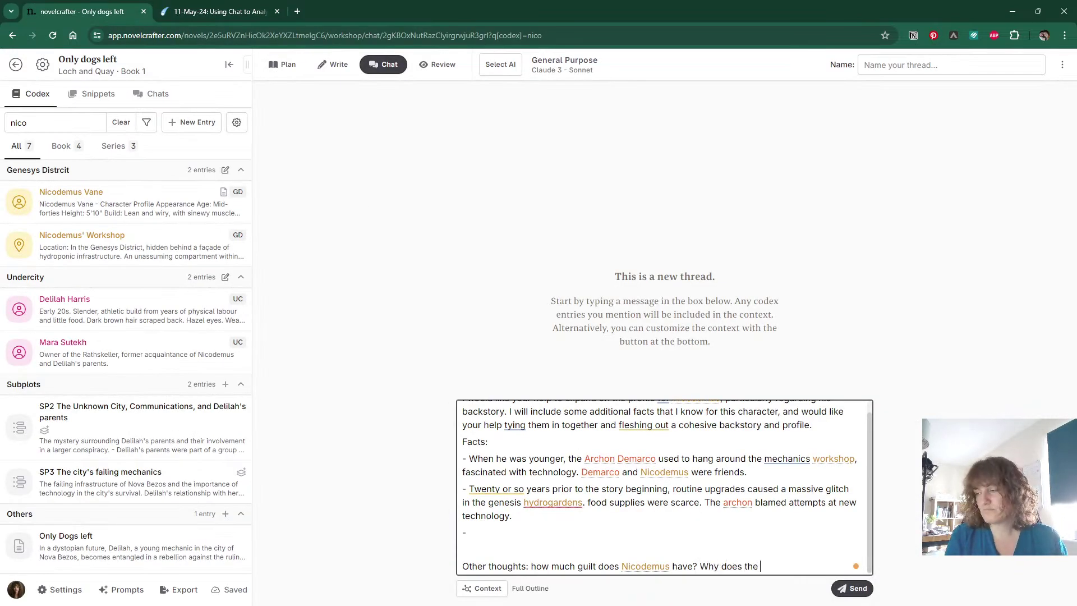
type("Archon allow")
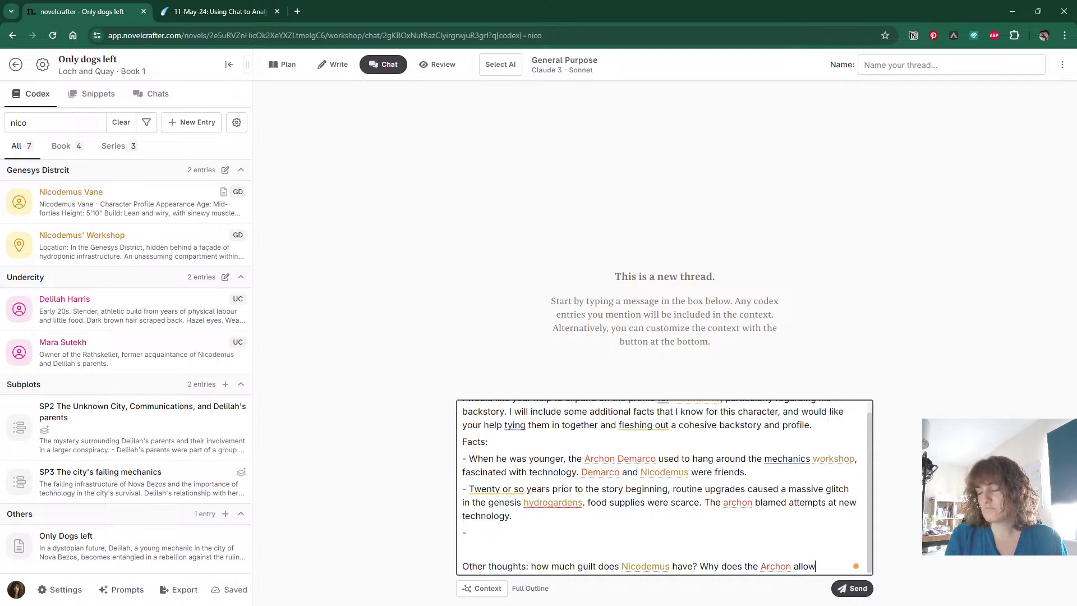
type(" Nicodemus to ")
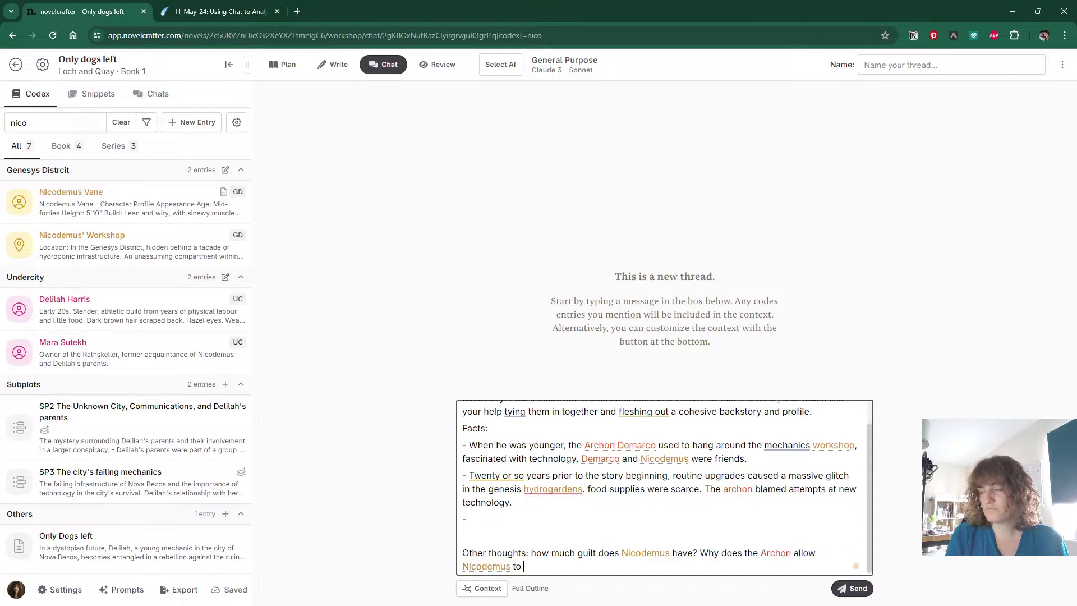
type("stay around?")
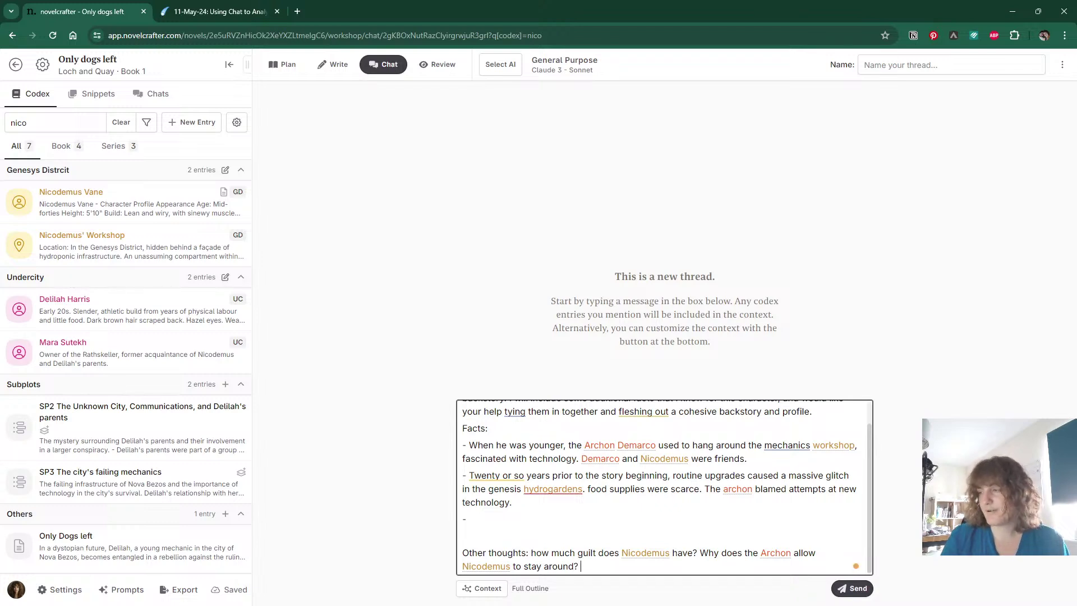
Correct "tying them in together" to "to tie them in together" in the message's opening paragraph, and review the rest of the message.
scroll(665, 487, "up", 1)
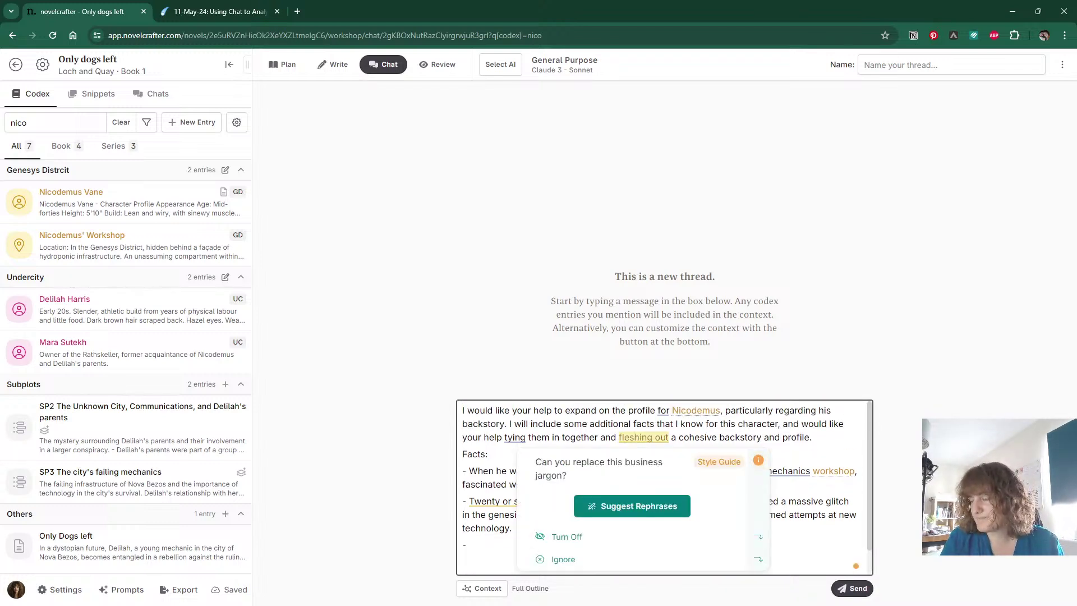
mouse_move(512, 426)
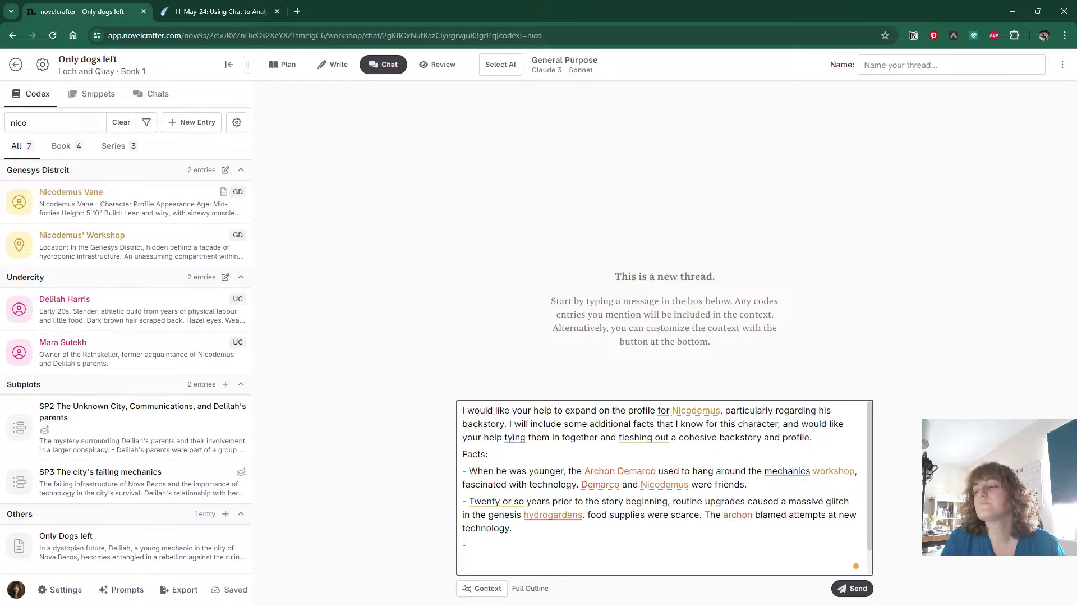
left_click(426, 494)
scroll(548, 497, "down", 1)
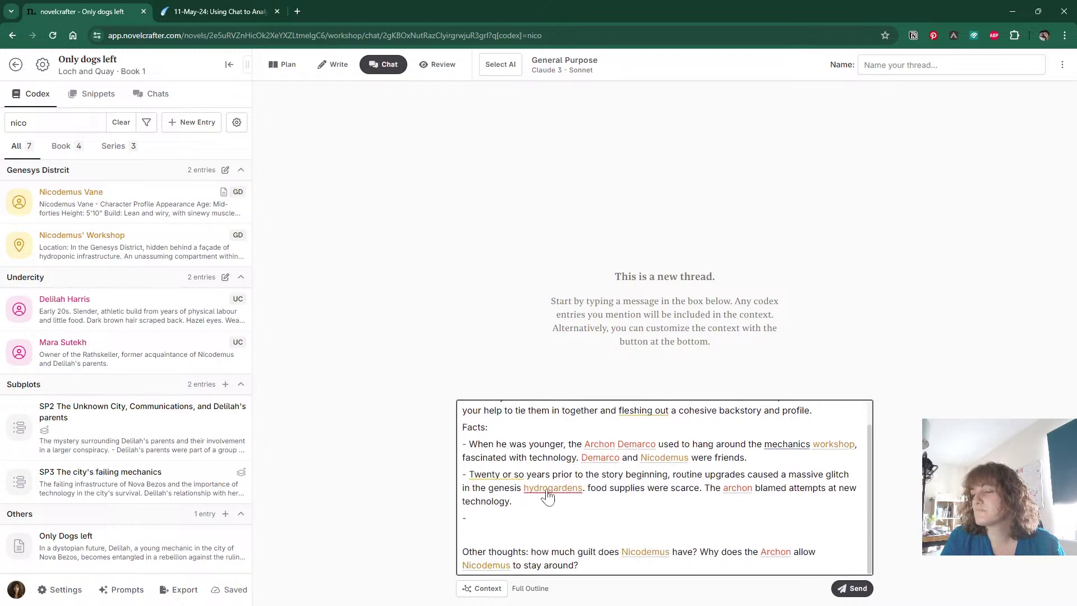
Complete the third fact in the message as "Nicodemus has a working relationship with Delilah's parents before they went missing.".
left_click(548, 497)
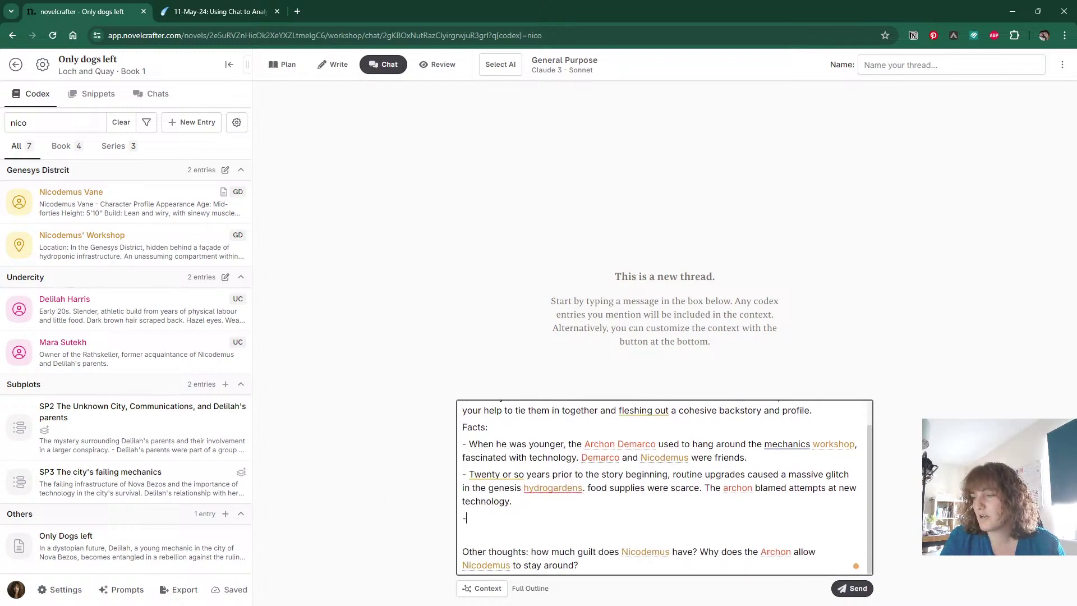
type("- Nico")
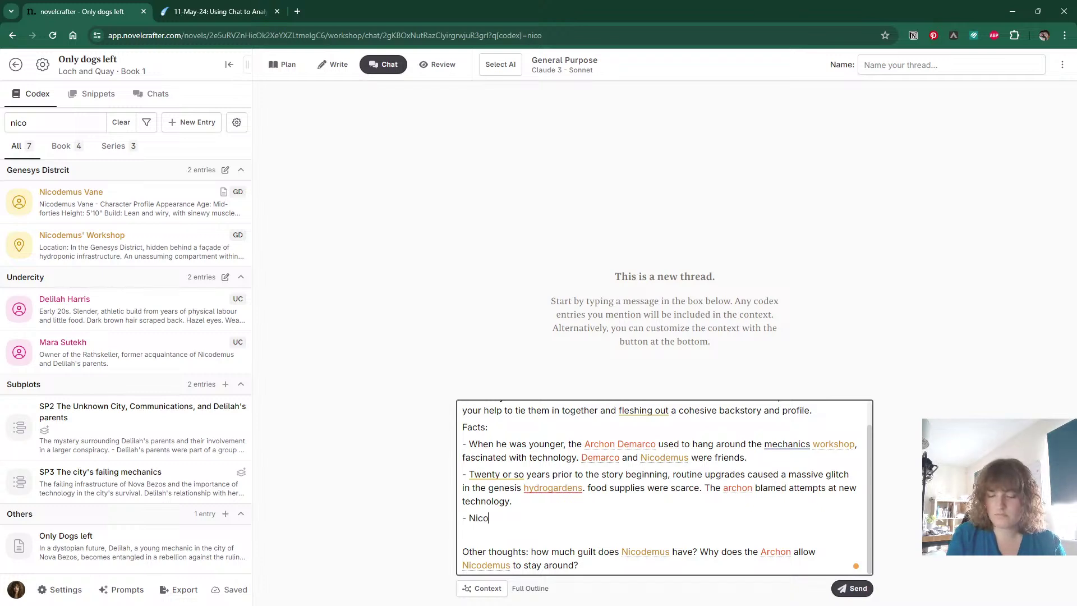
type("demus has")
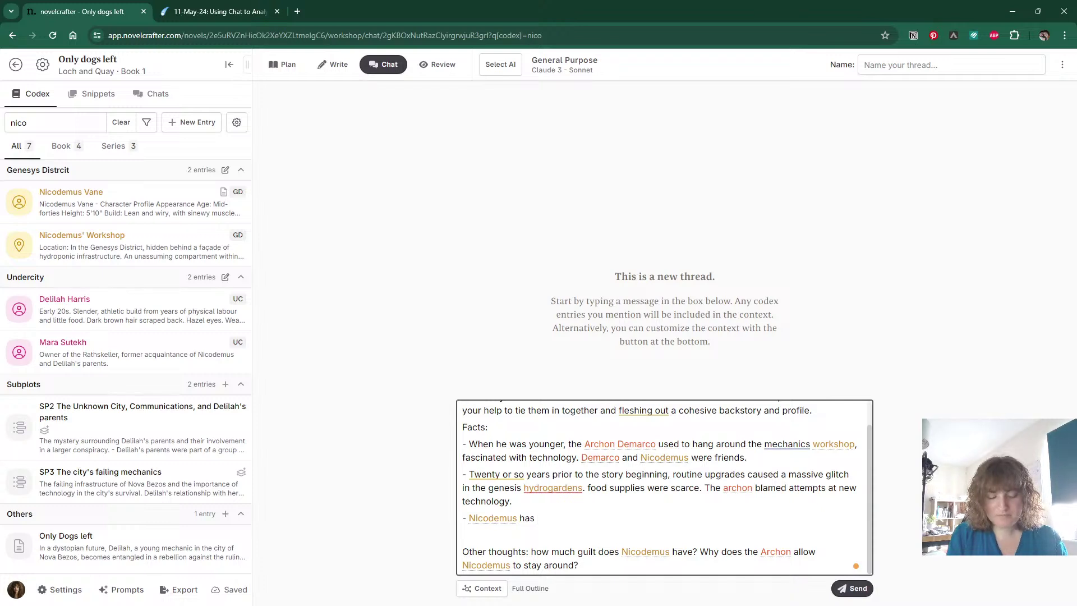
type("a working relation")
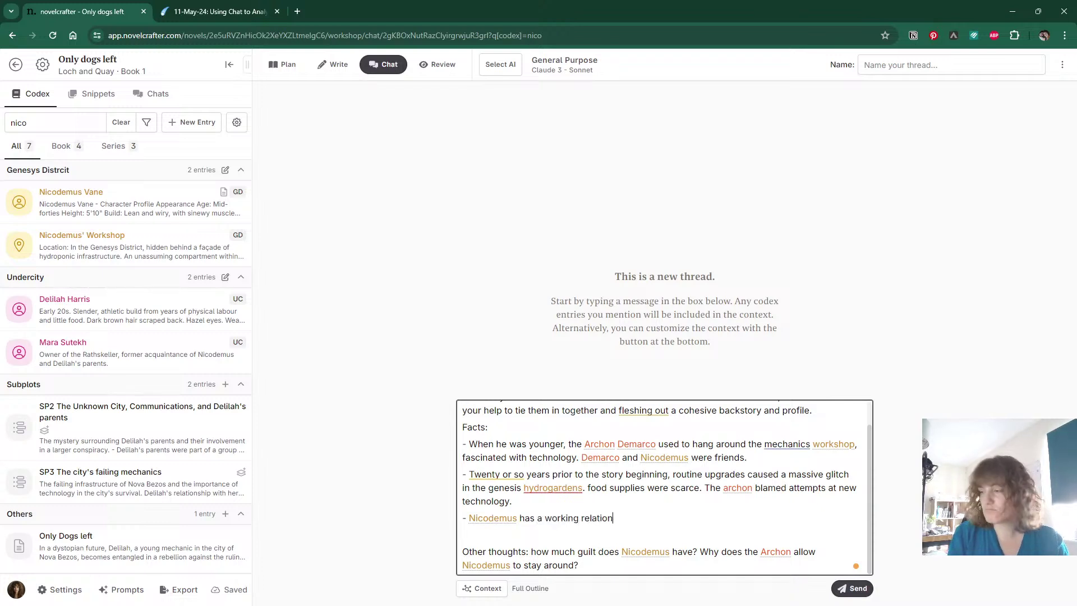
type("ship with Del")
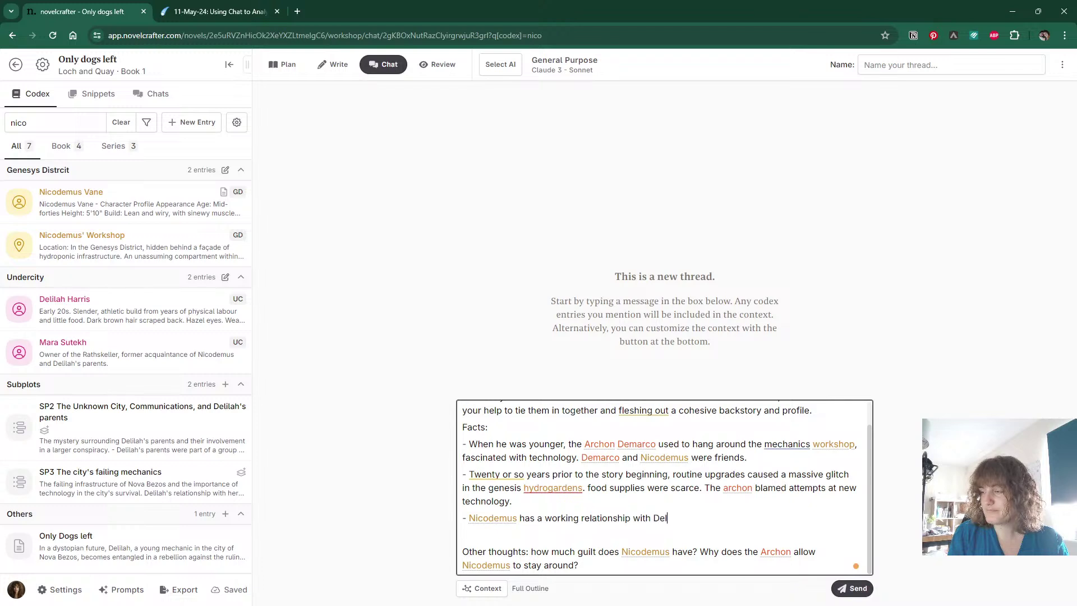
type("ilah's parents")
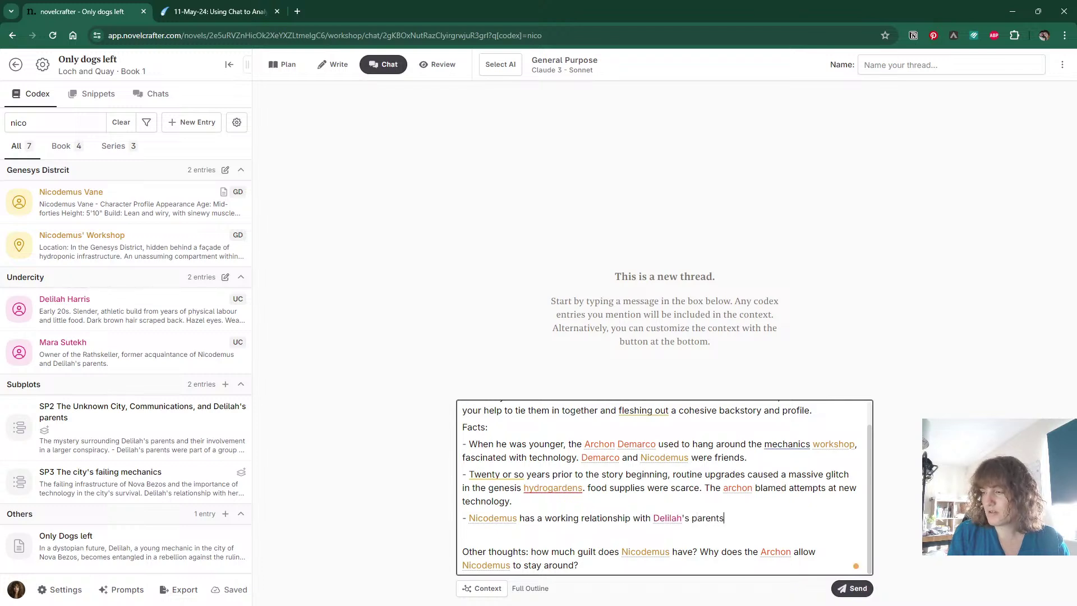
type(" before they went missing.")
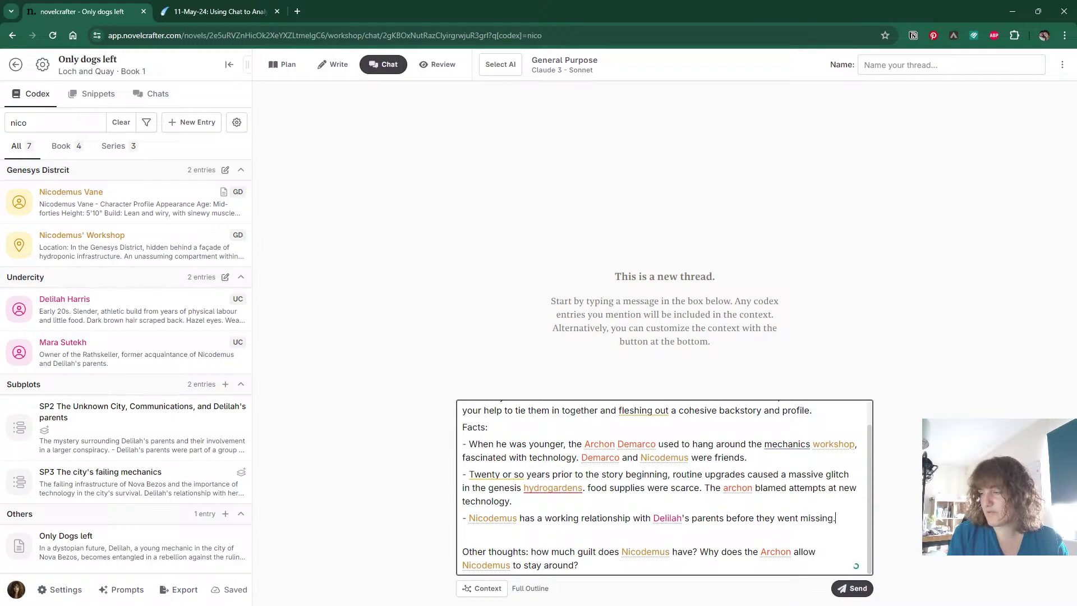
Check the Notion character notes once more for missing points, and send the finished message in the Novelcrafter chat.
key("ctrl+Tab")
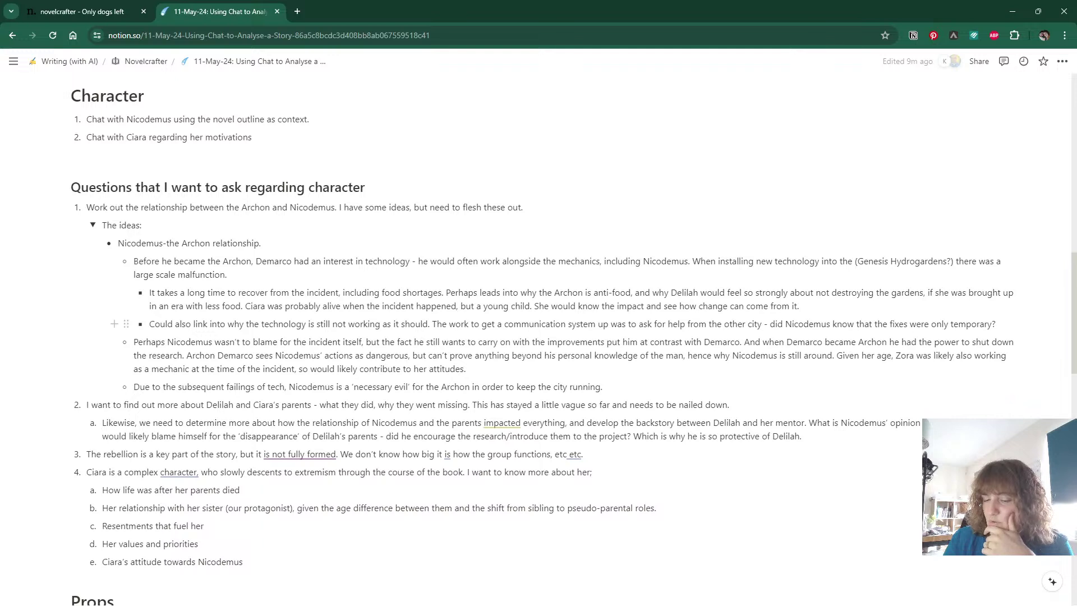
scroll(542, 343, "down", 2)
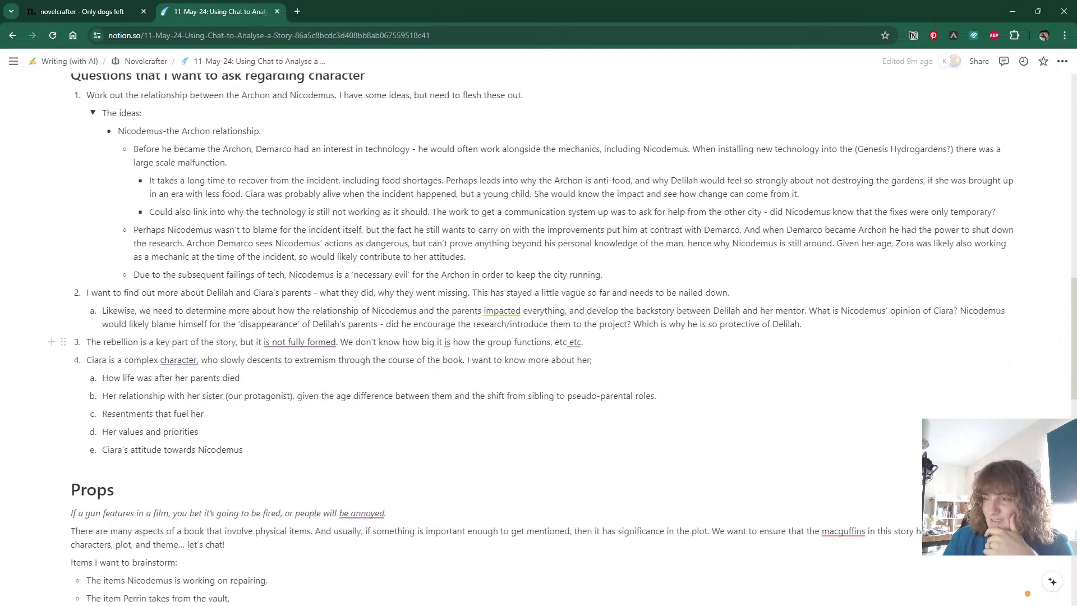
scroll(538, 336, "up", 2)
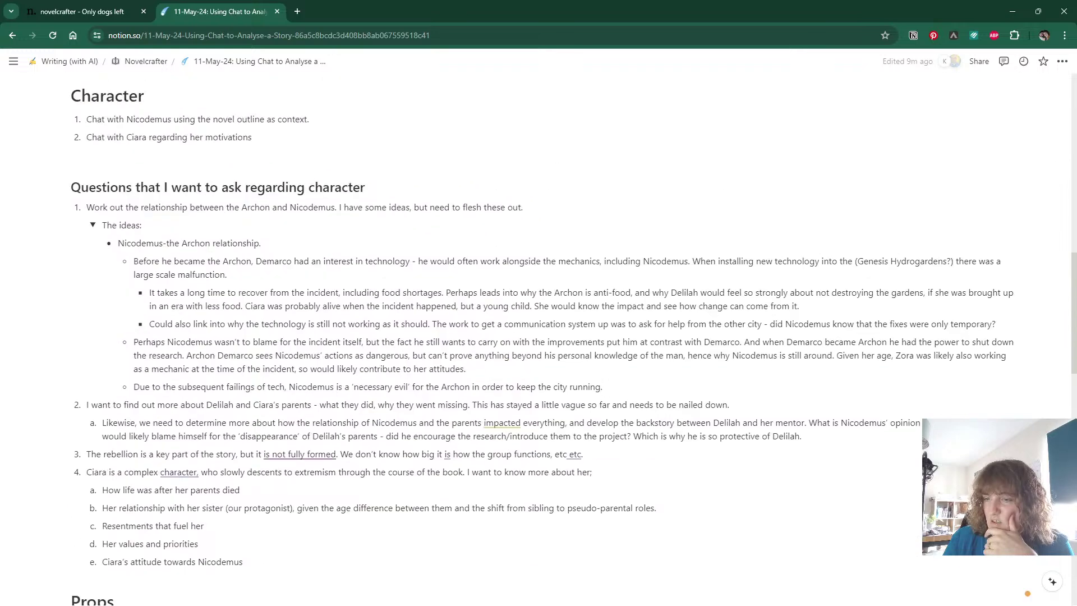
scroll(538, 337, "down", 1)
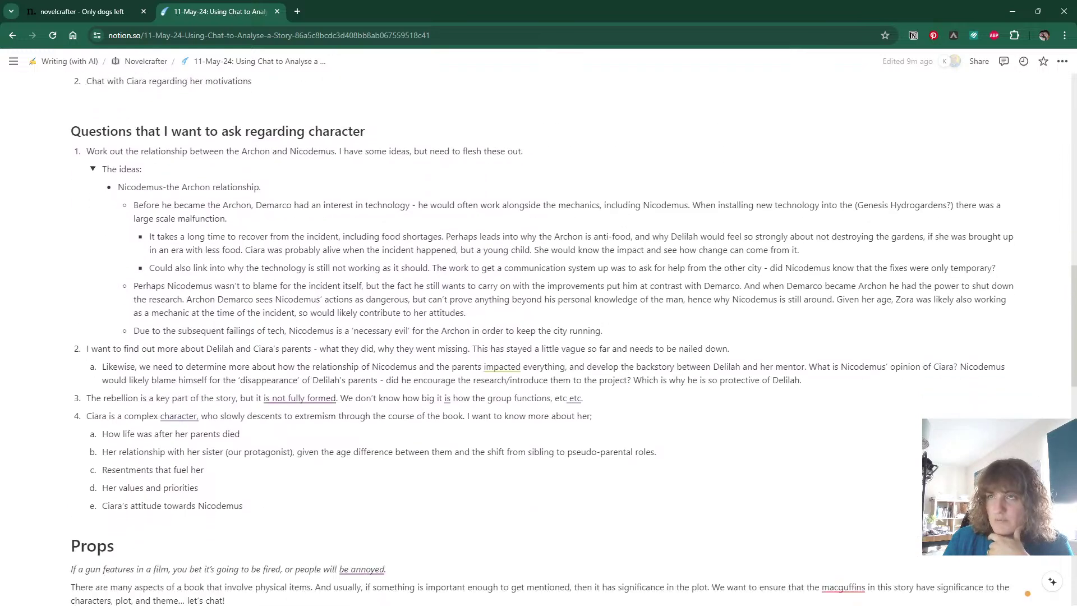
scroll(538, 336, "up", 1)
left_click(89, 8)
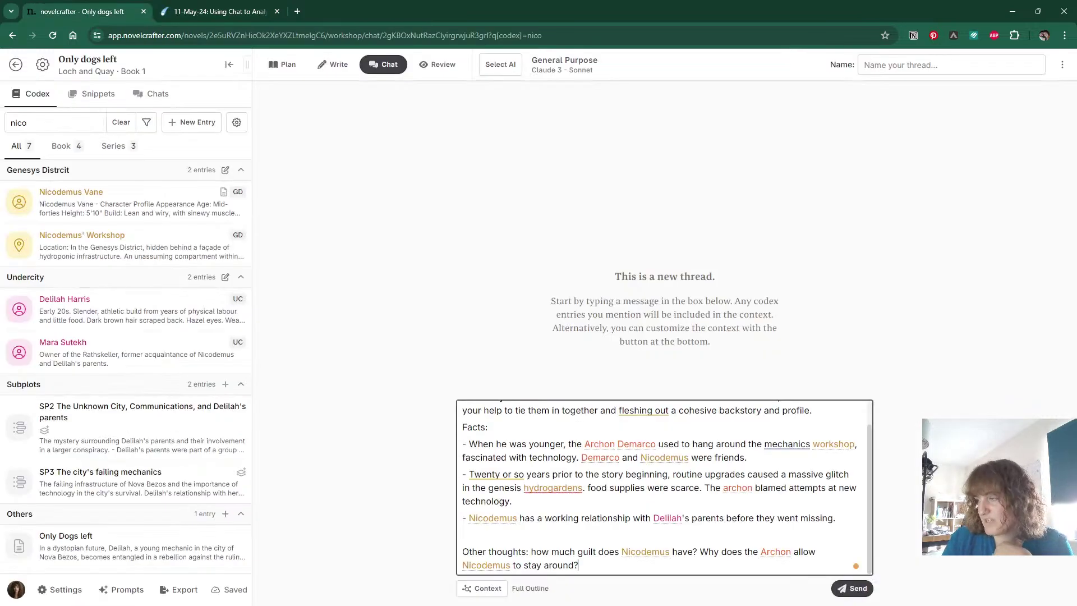
scroll(665, 489, "up", 1)
scroll(664, 488, "down", 1)
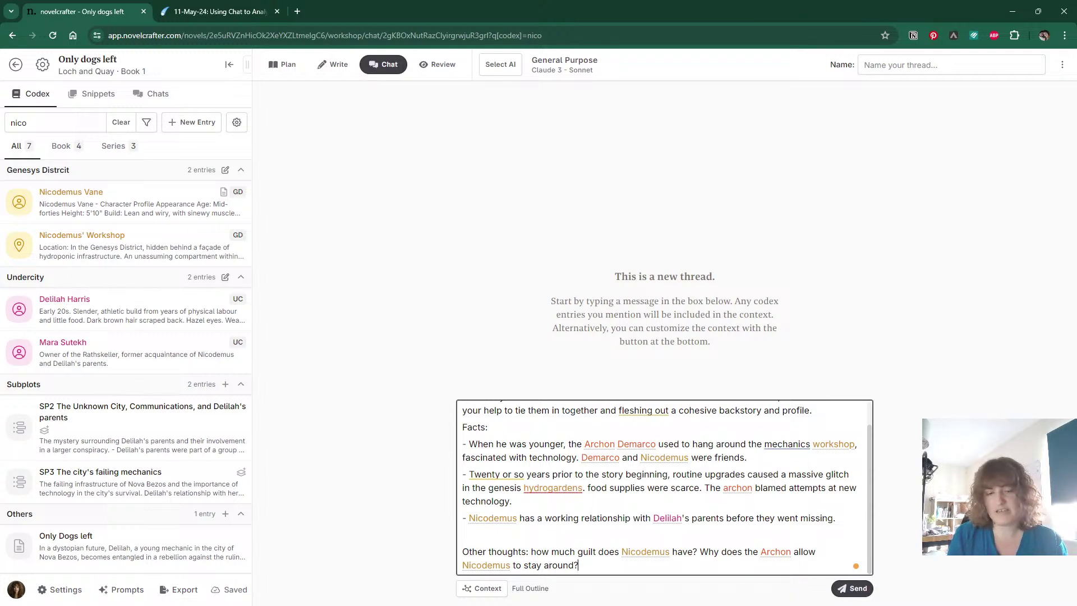
key("Return")
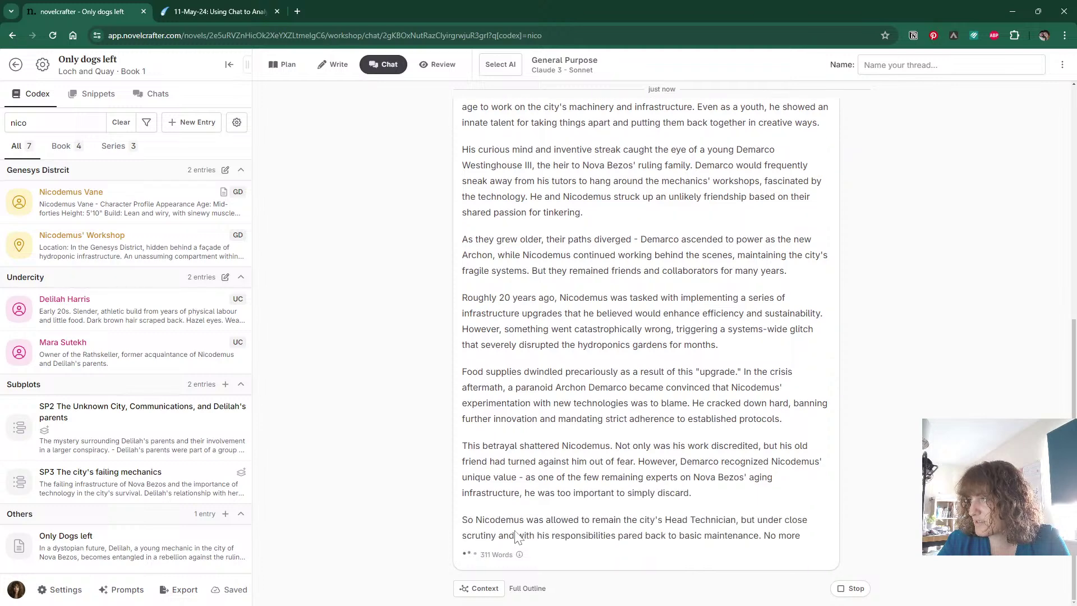
Read the AI's expanded backstory for Nicodemus from start to end, examining the passage that names the married couple he worked with.
scroll(645, 337, "up", 4)
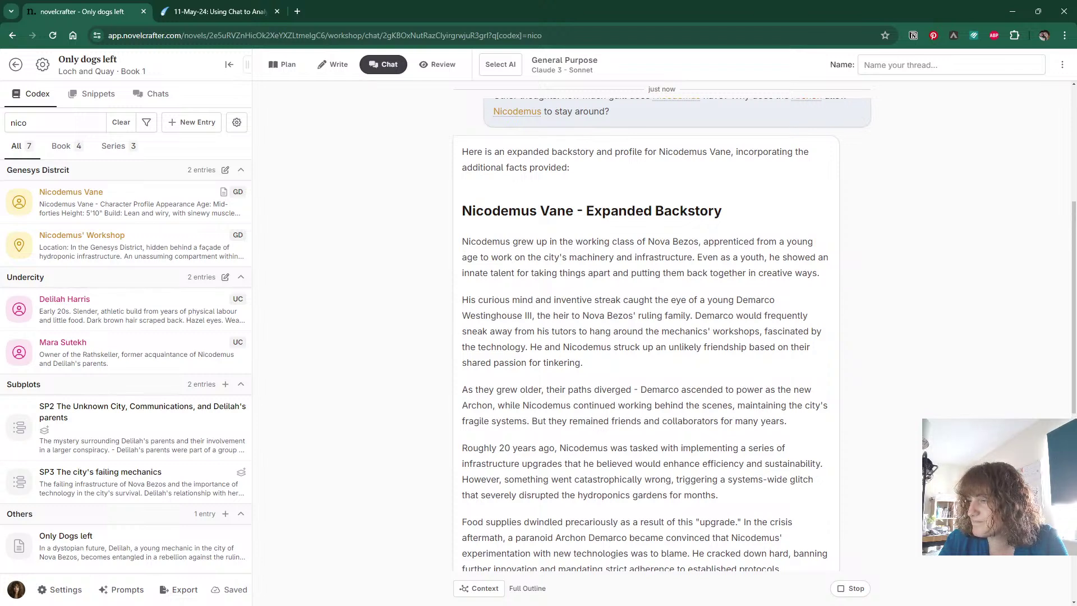
scroll(466, 305, "down", 1)
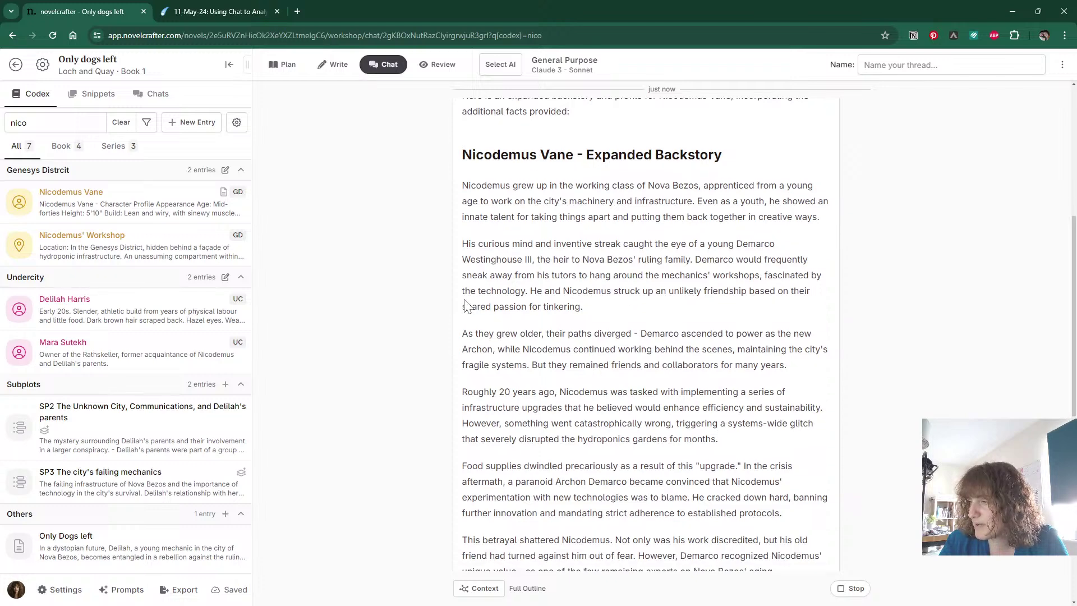
scroll(465, 306, "down", 1)
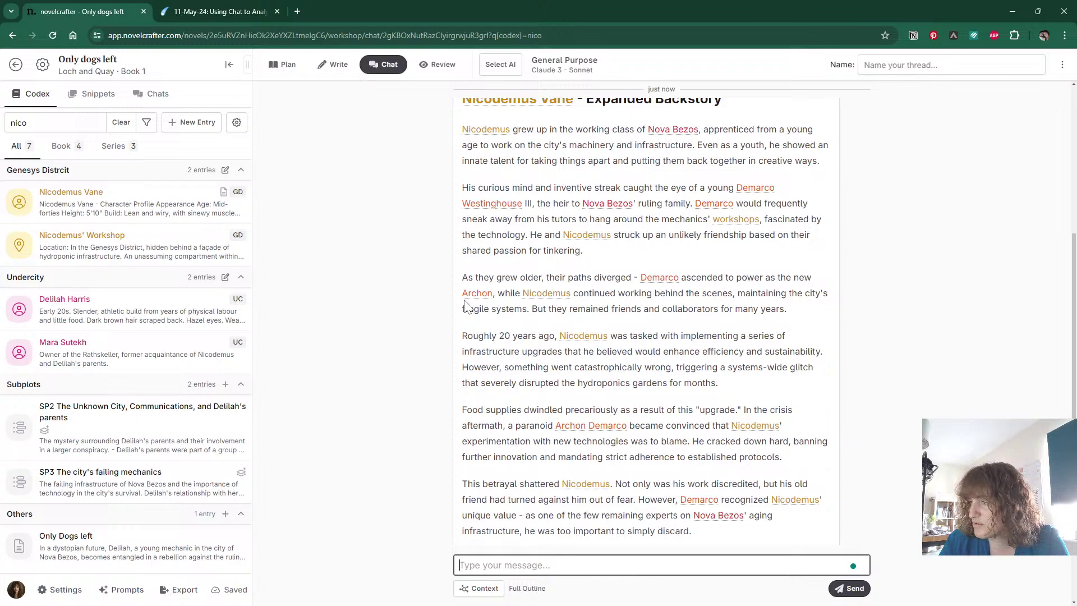
scroll(466, 306, "down", 1)
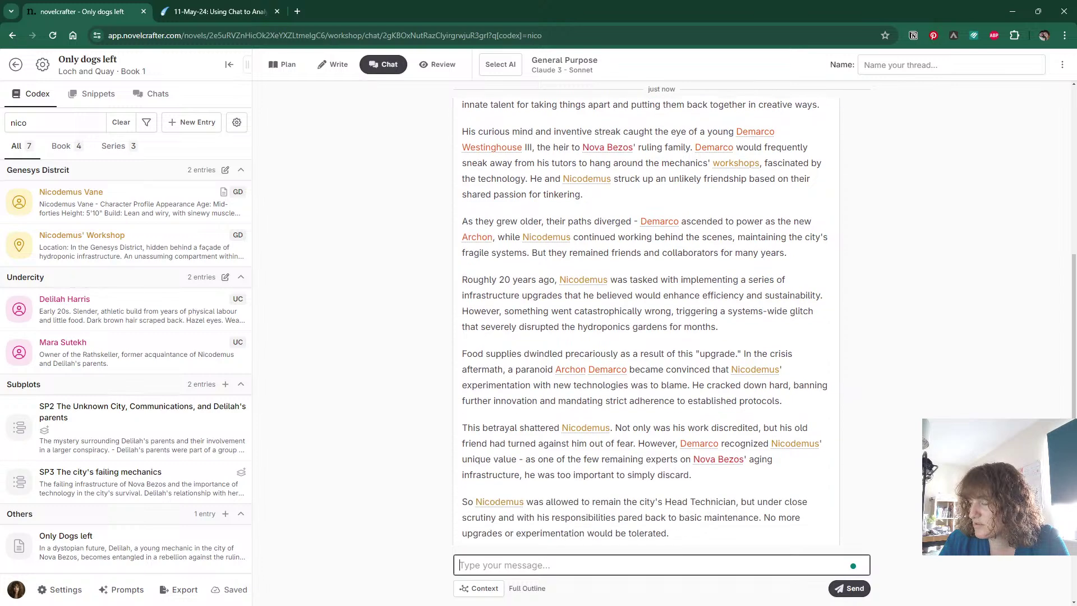
scroll(645, 319, "down", 1)
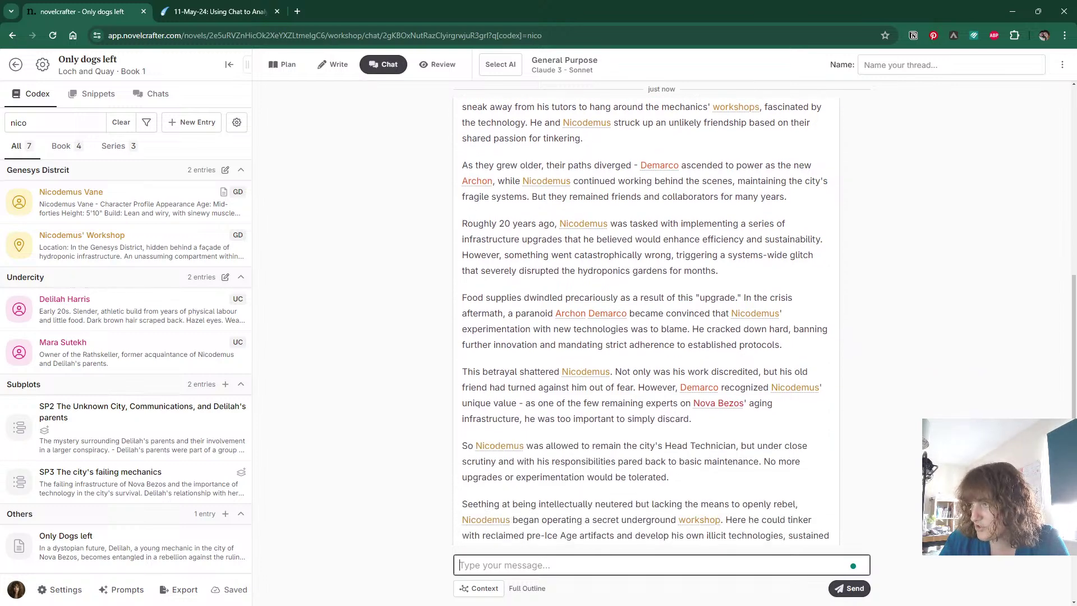
scroll(465, 306, "down", 1)
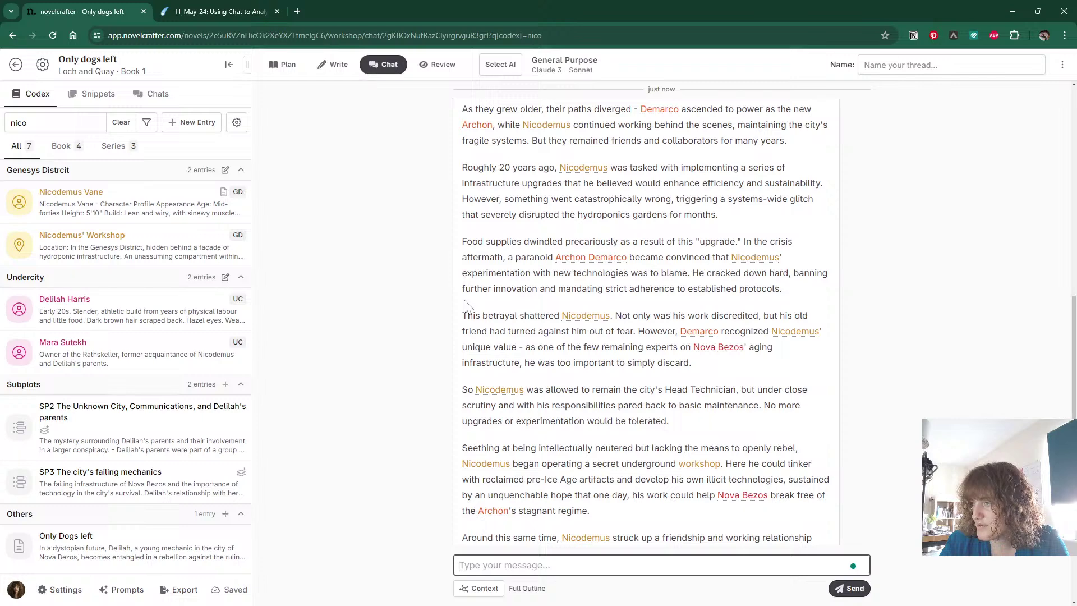
scroll(465, 306, "down", 1)
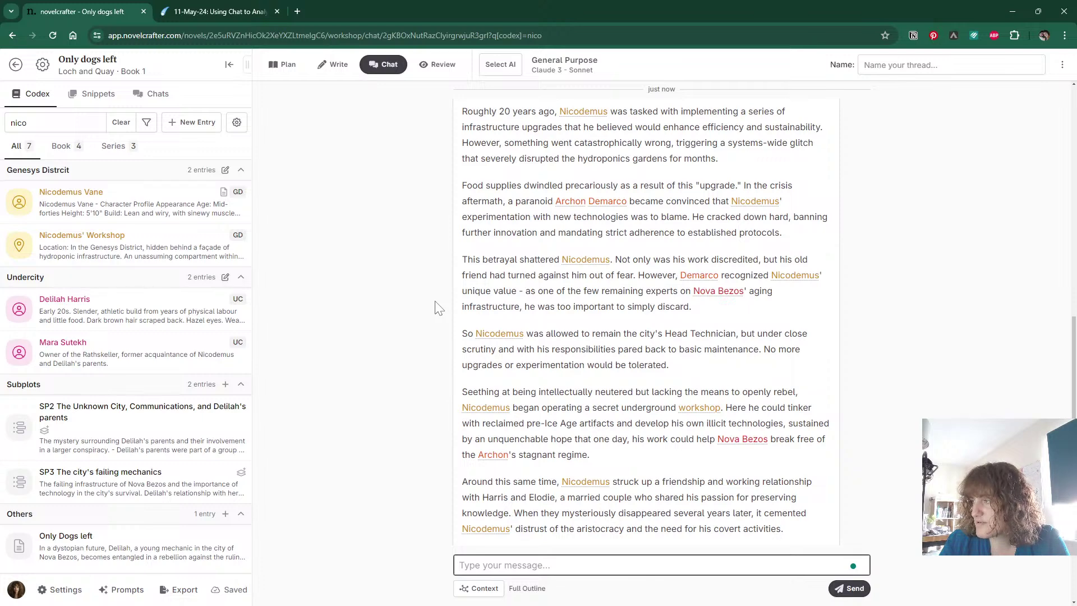
scroll(439, 308, "down", 1)
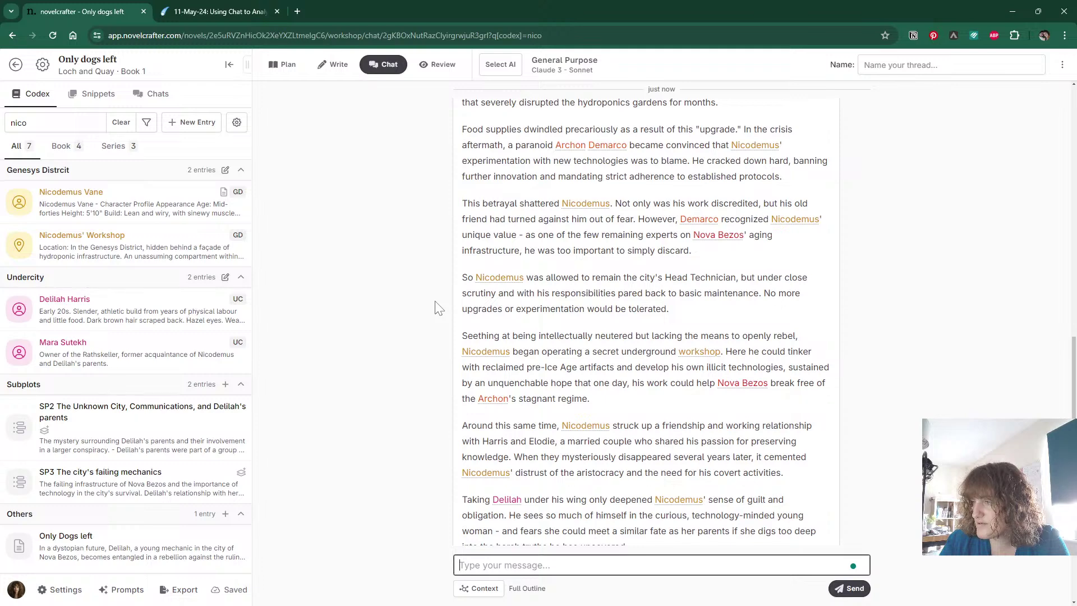
scroll(439, 308, "down", 1)
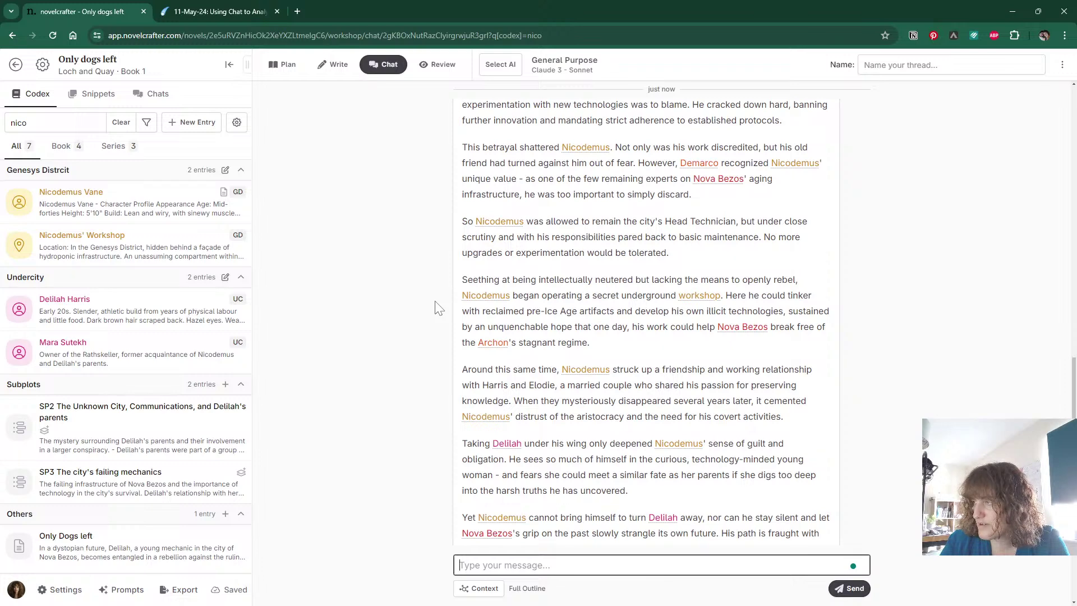
scroll(439, 307, "down", 1)
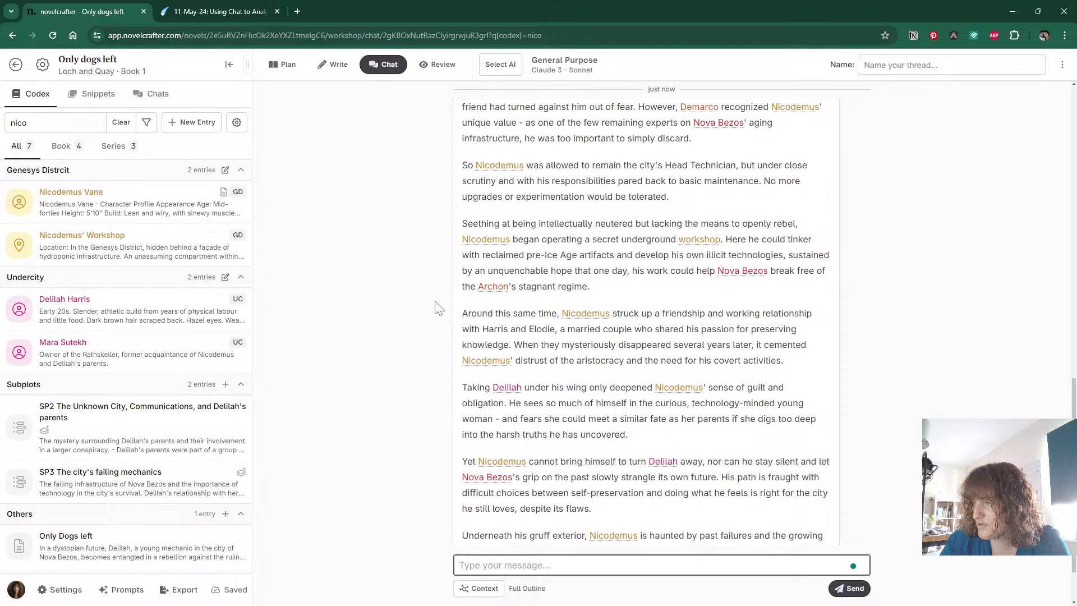
scroll(439, 308, "down", 1)
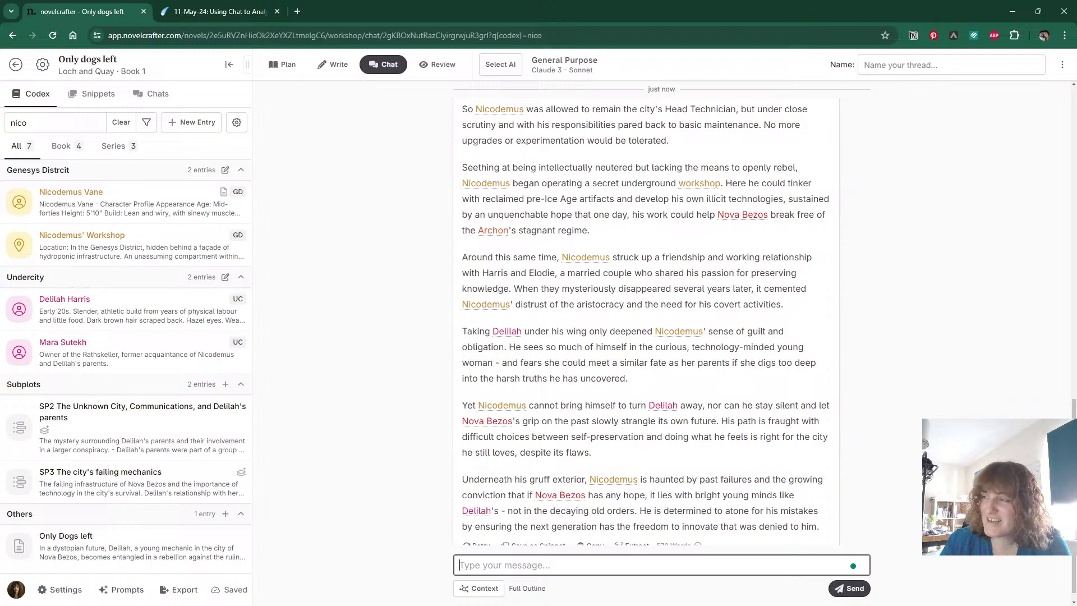
left_click_drag(555, 272, 482, 272)
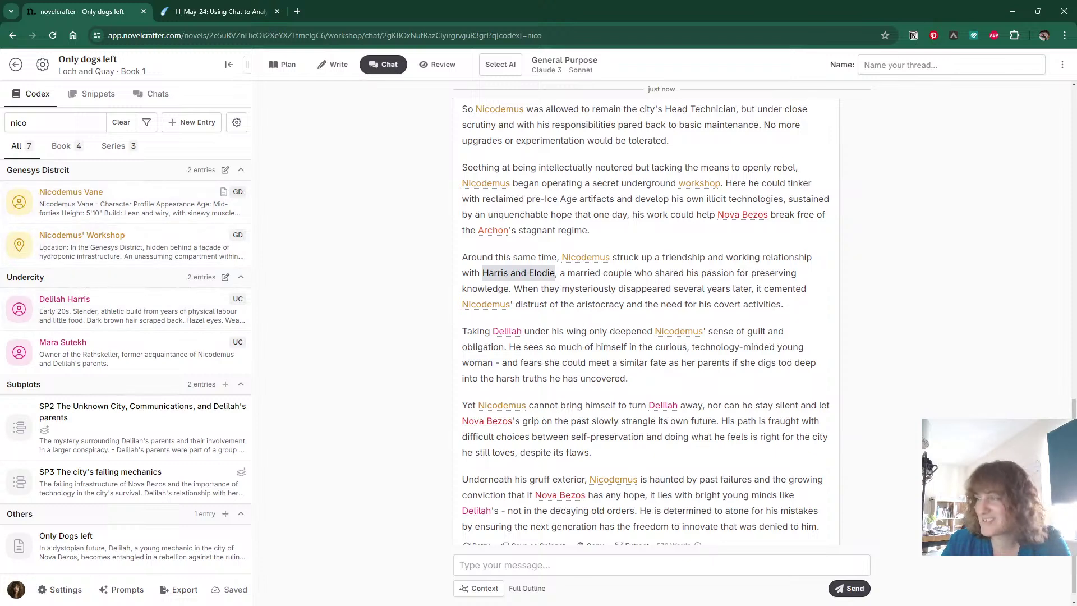
left_click(519, 273)
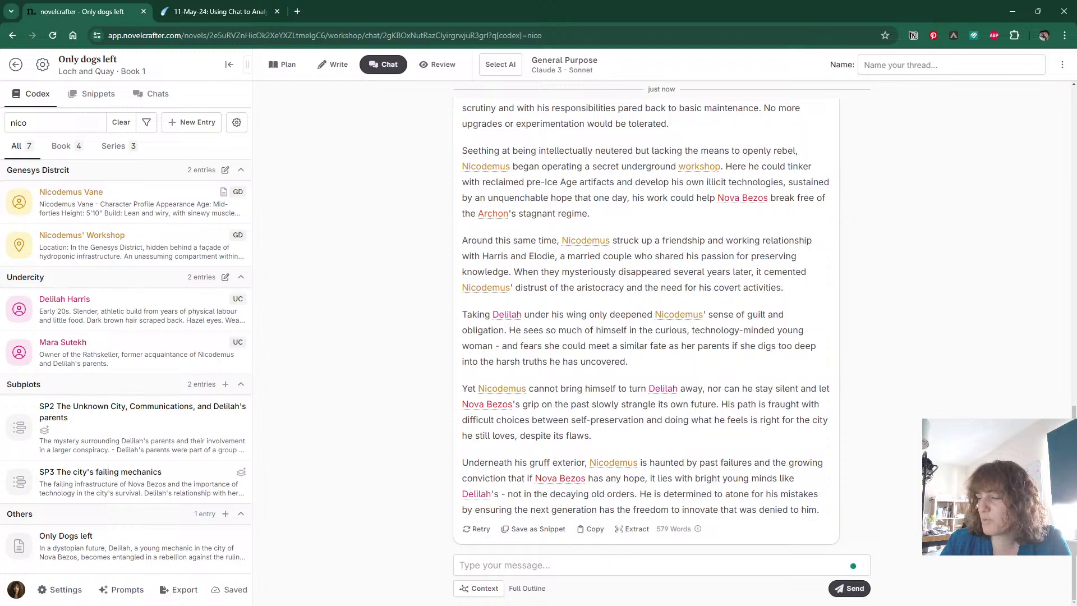
Send the chat message "How has Nicodemus' backstory influenced him in terms of personality, how he reacts to stresses, and the like".
left_click(604, 565)
type("How ha")
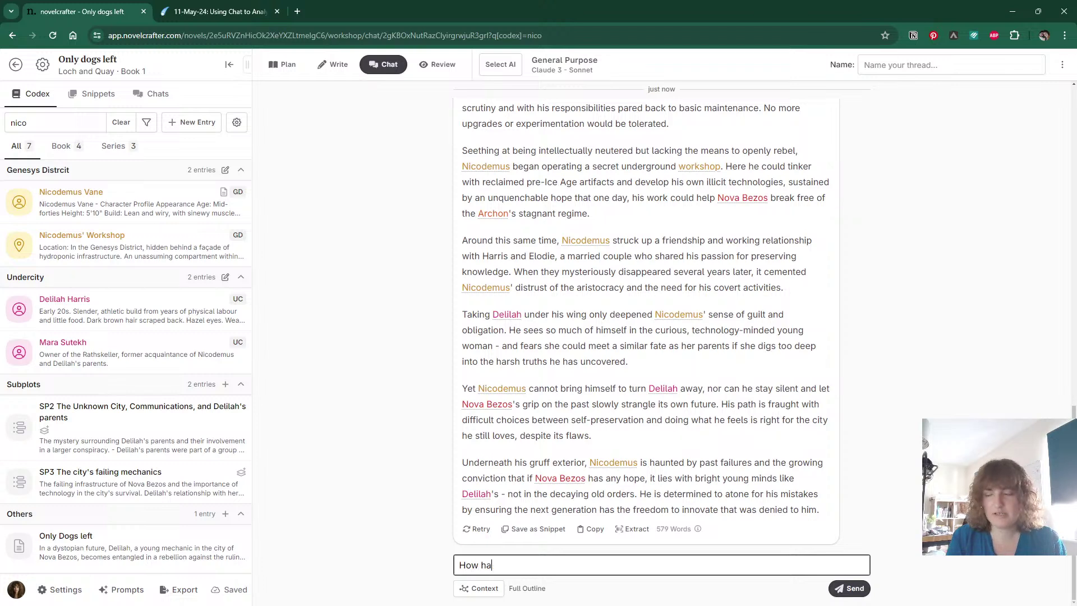
type("s Nicodemu")
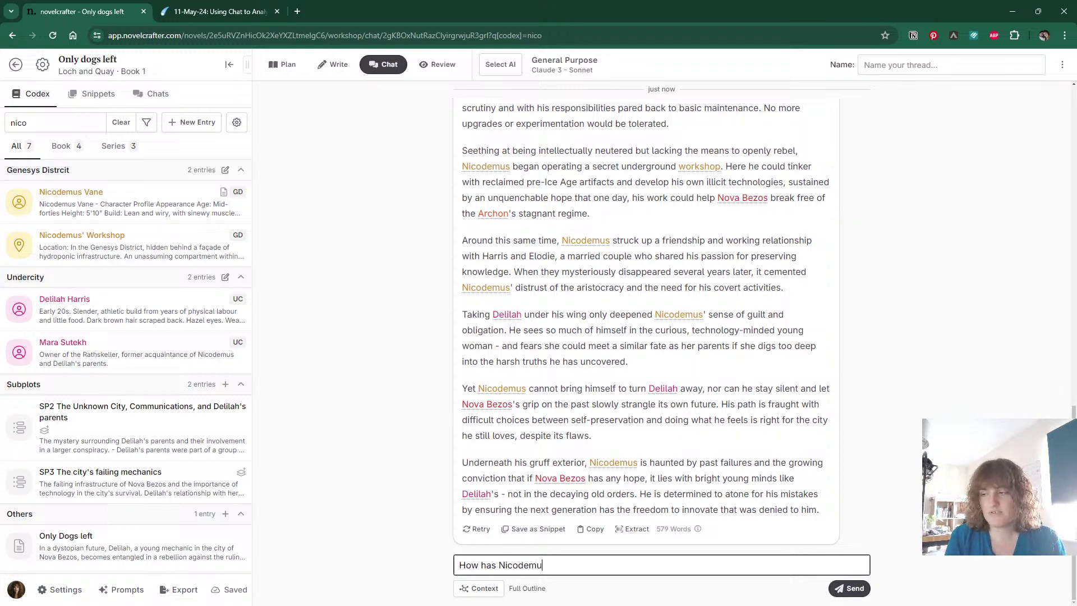
type("s' backstory inclu")
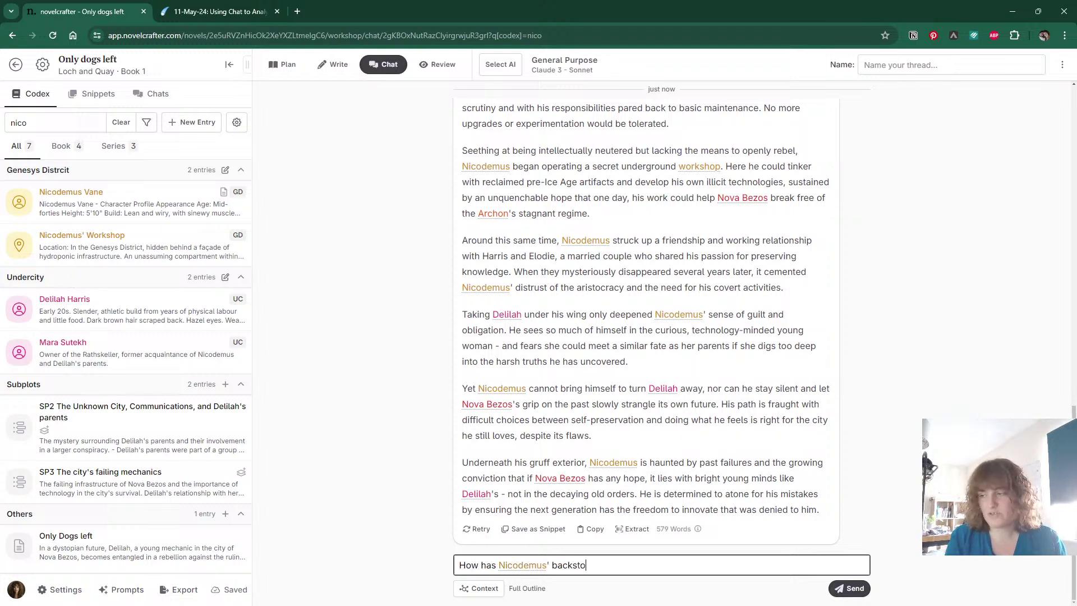
key("BackSpace")
key("BackSpace")
key("BackSpace")
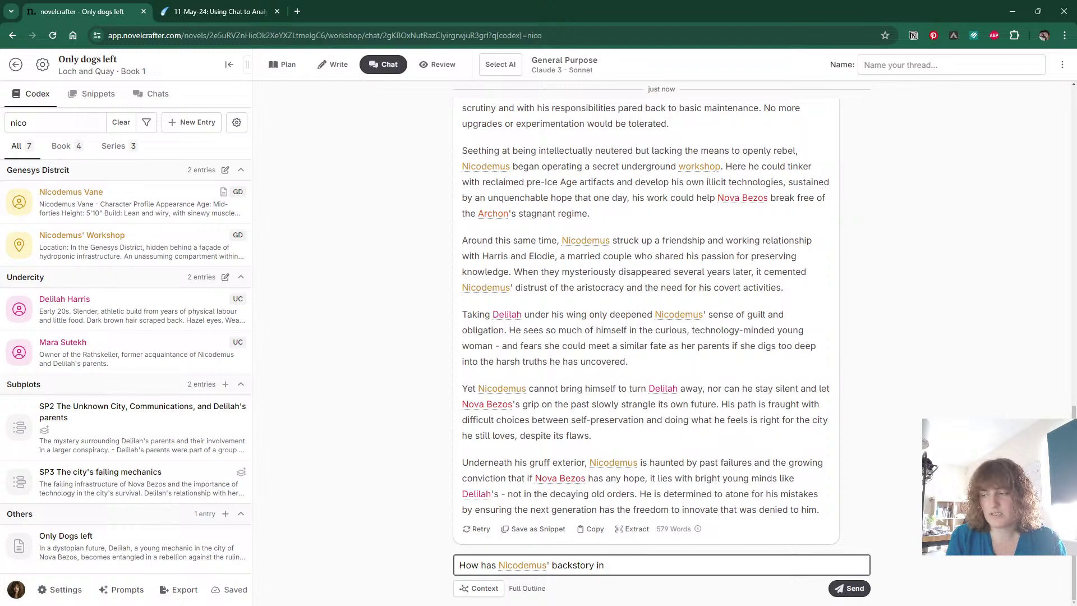
type("fluenced him?")
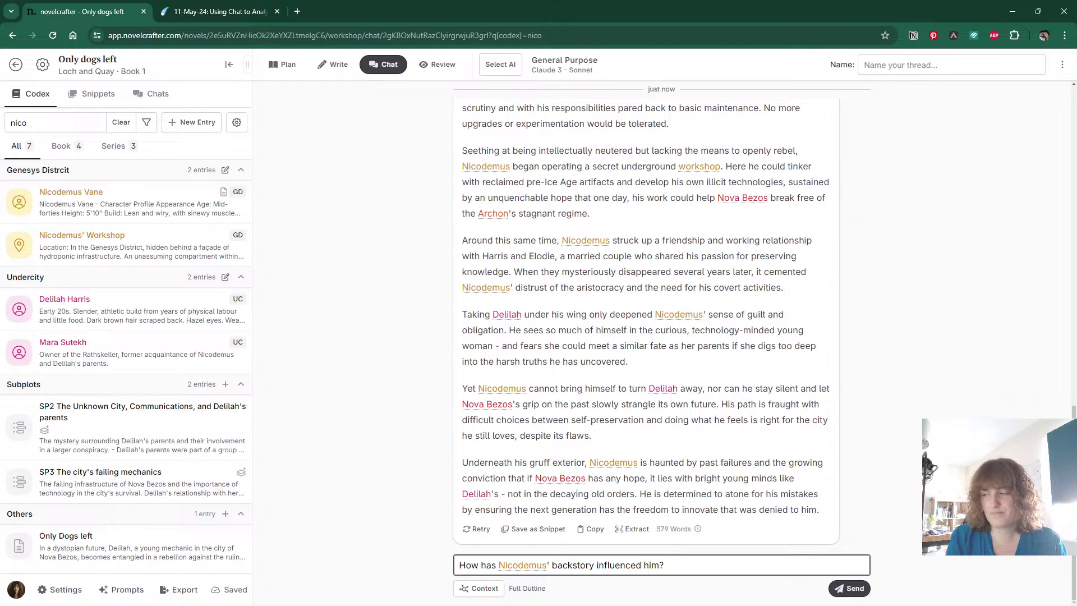
type("n terms of per")
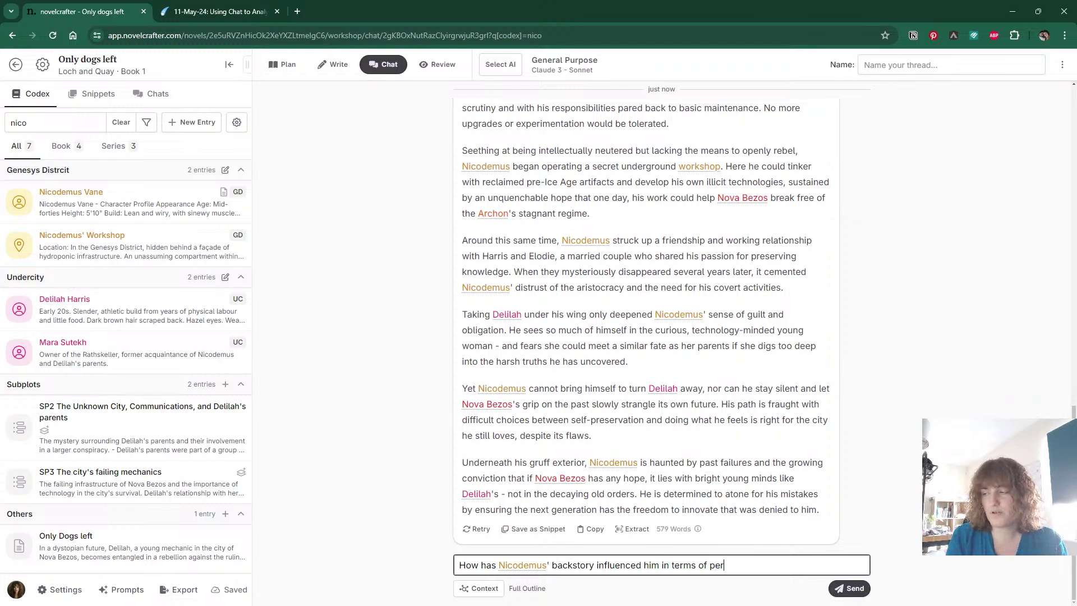
type("sonality, how he")
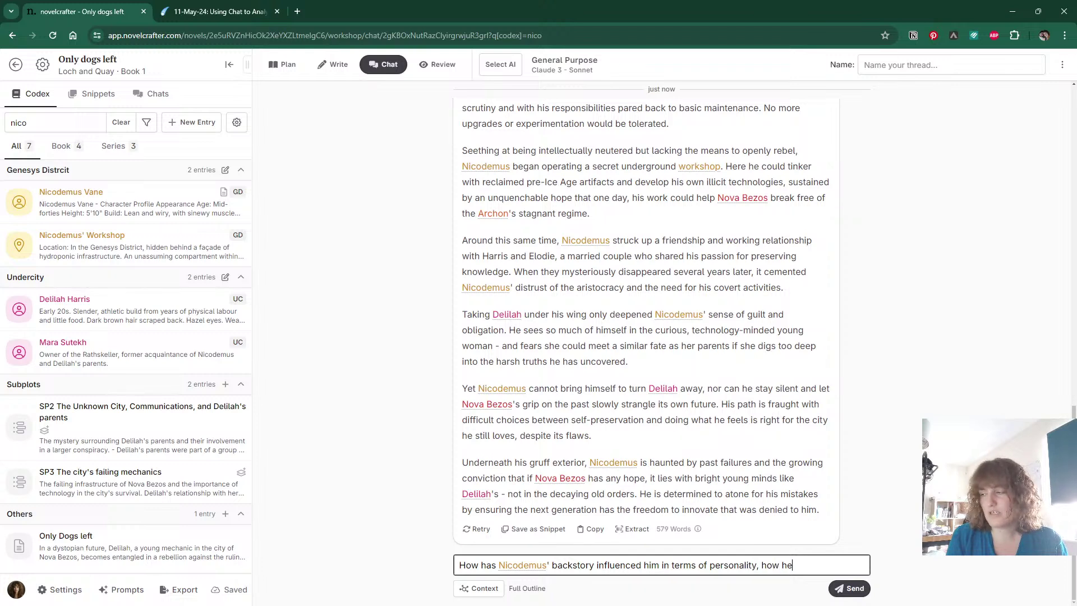
type(" reacts to stre")
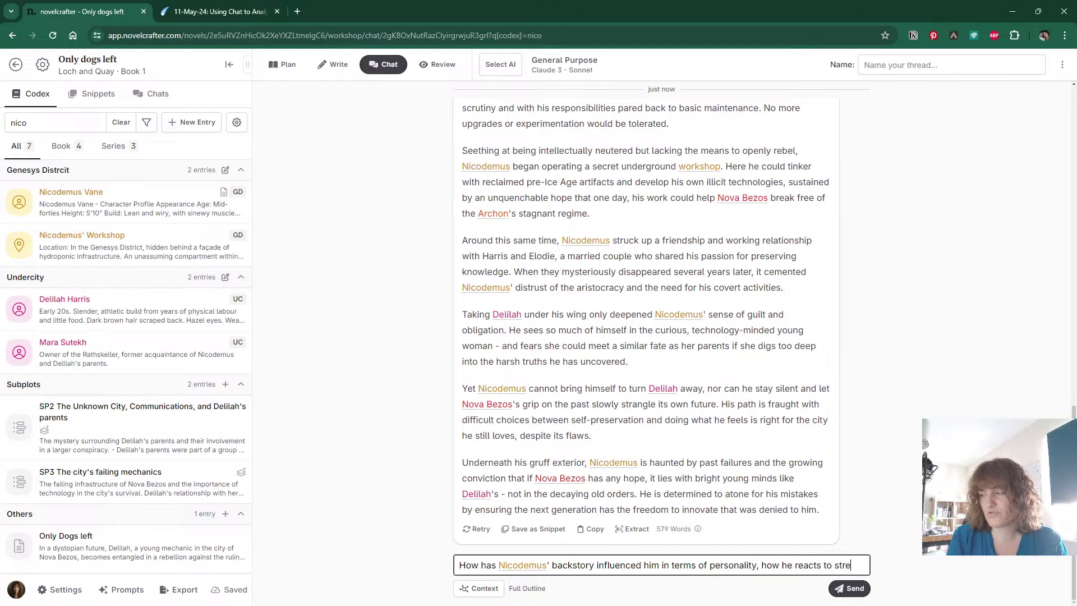
type("sses, and the lik")
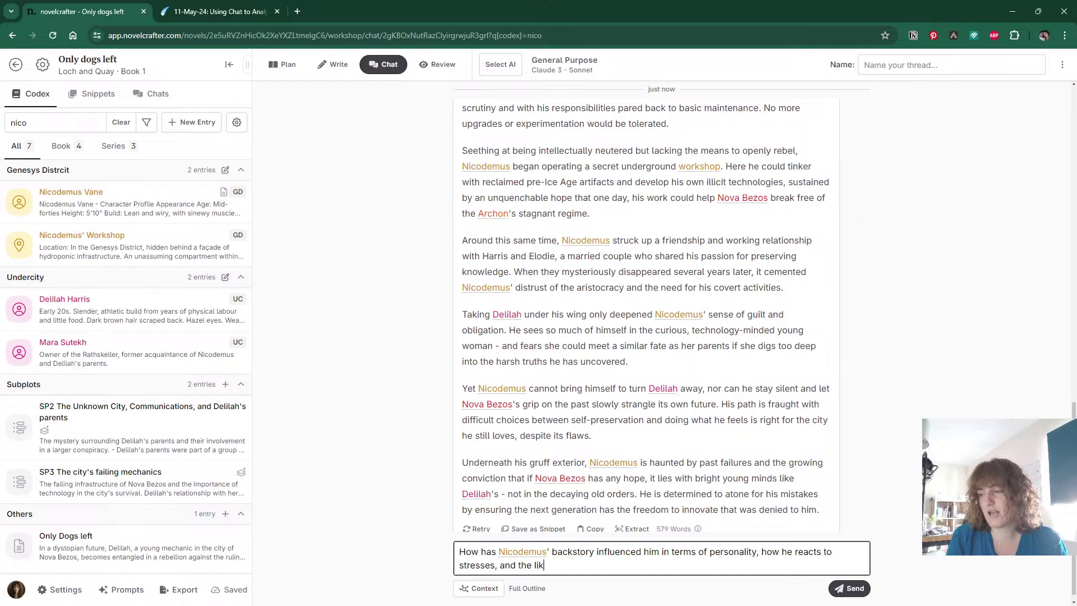
type("e")
key("Return")
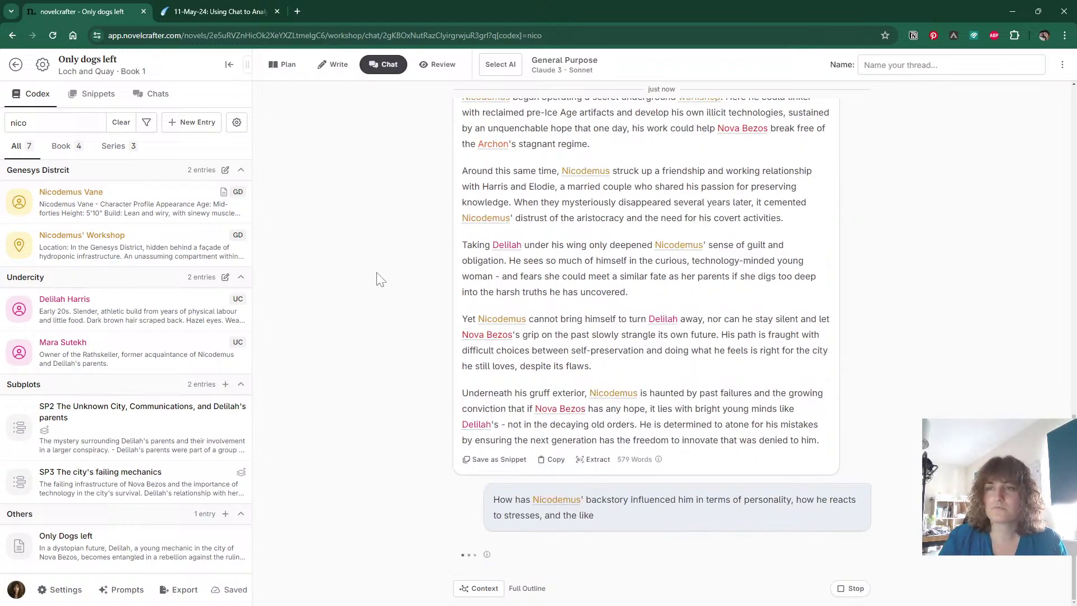
Replace the notes in the Nicodemus Vane codex entry with the copied expanded backstory, under a bold "Backstory" heading.
left_click(100, 216)
left_click(324, 220)
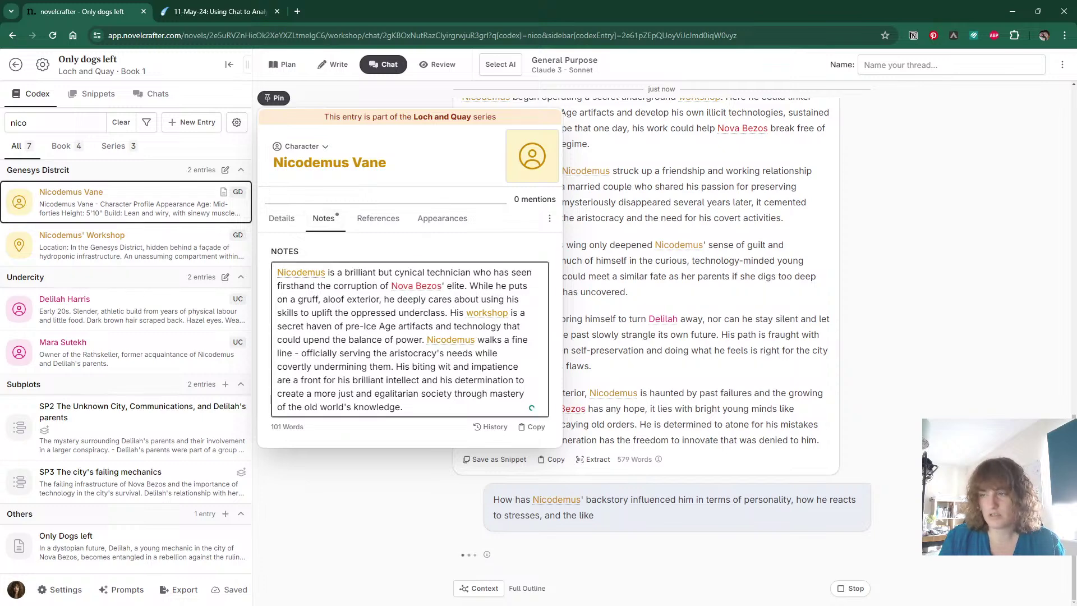
key("ctrl+a")
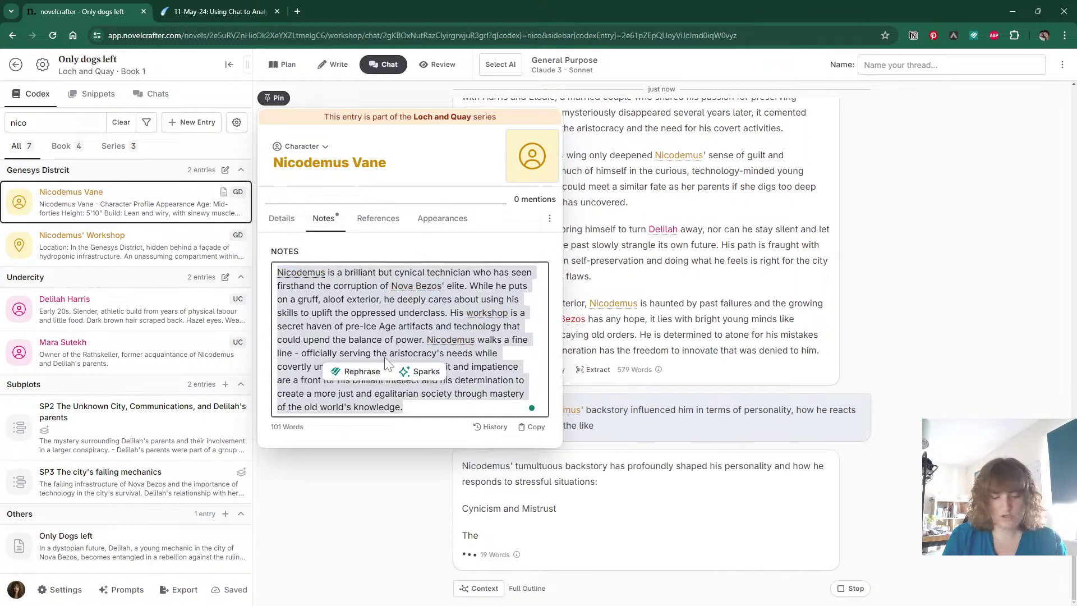
key("ctrl+v")
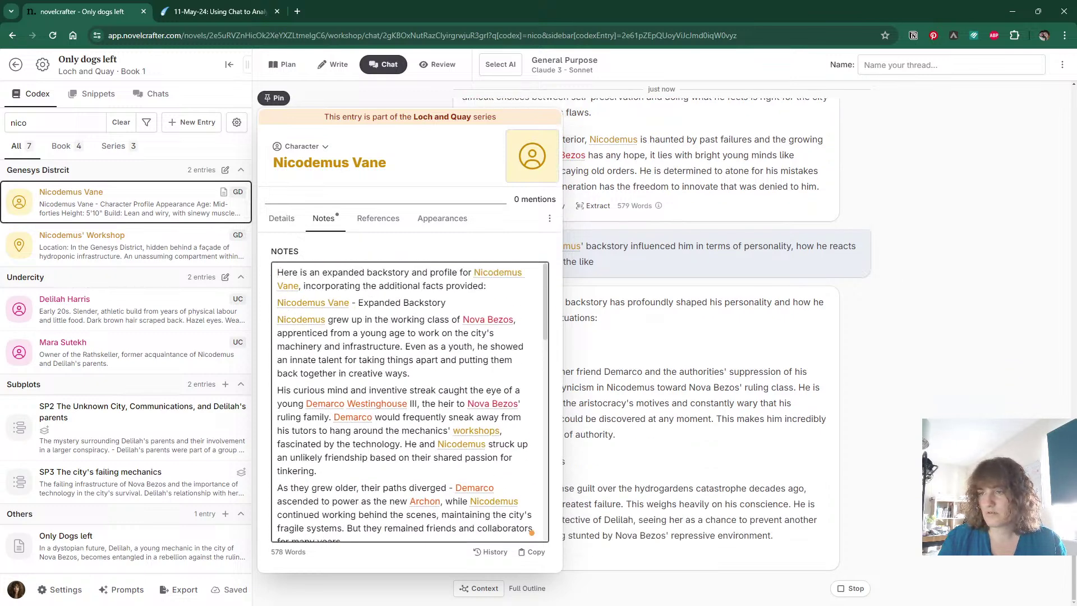
key("Return")
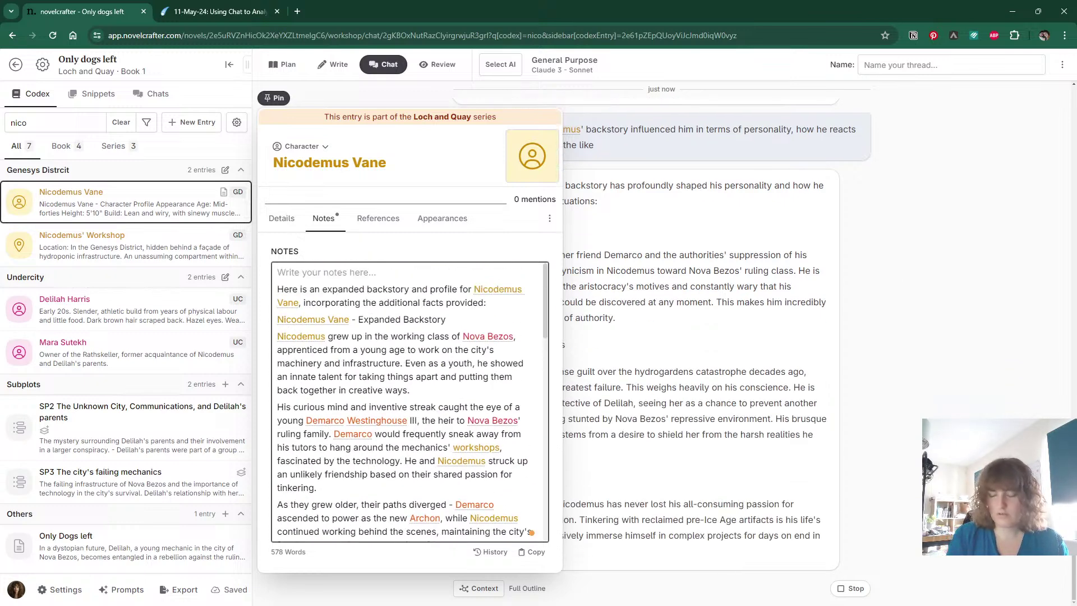
type("Backstory")
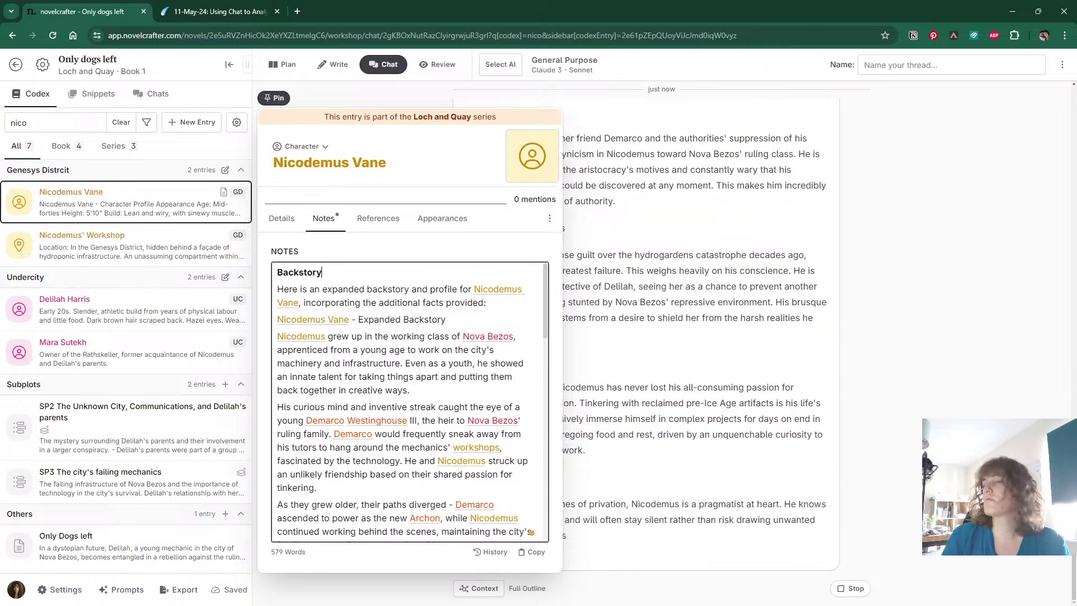
left_click(1019, 230)
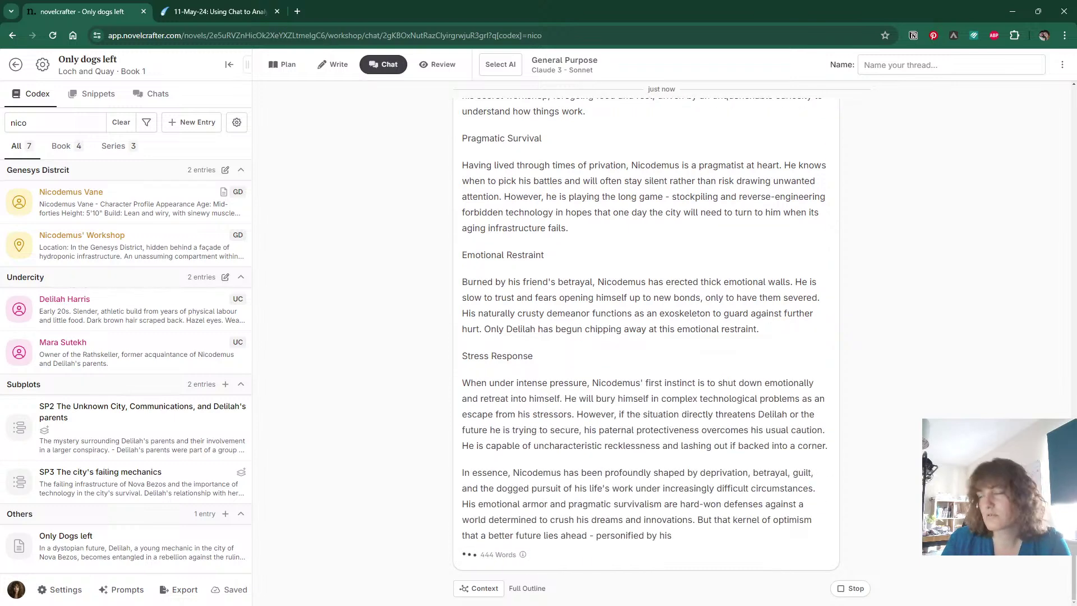
Read the AI's answer on how the backstory shaped Nicodemus, and send the request "Please summarise each section to one sentence each.".
scroll(714, 424, "up", 5)
scroll(714, 424, "up", 3)
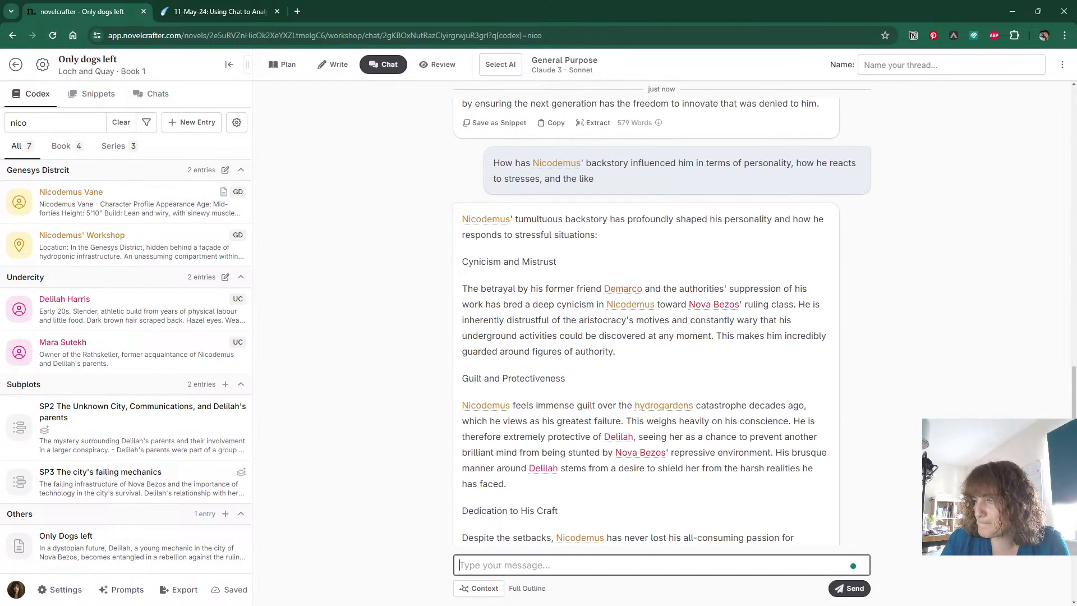
scroll(662, 323, "down", 1)
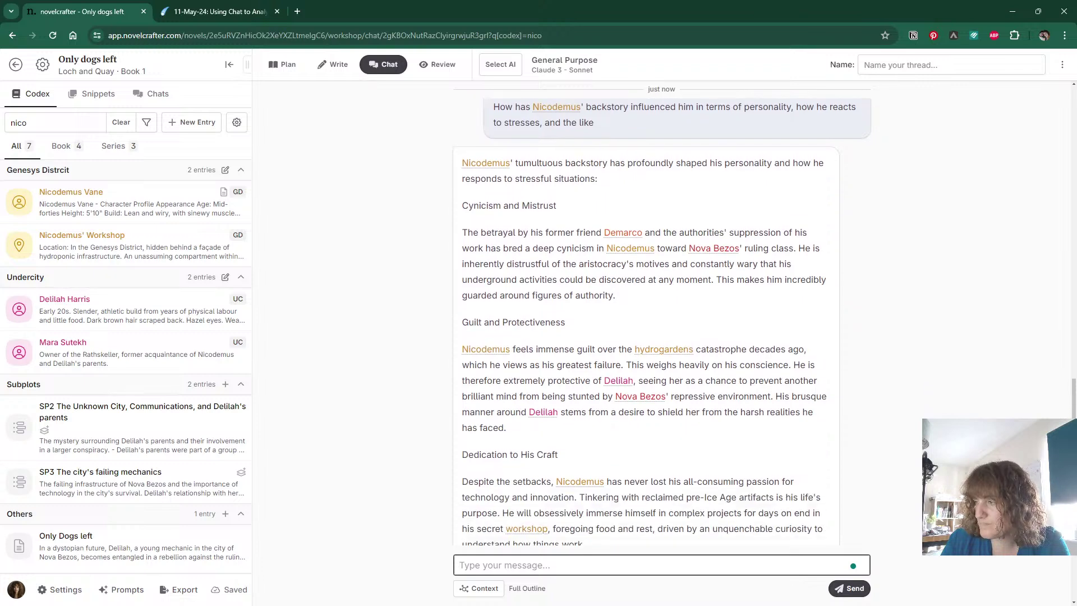
scroll(714, 423, "down", 3)
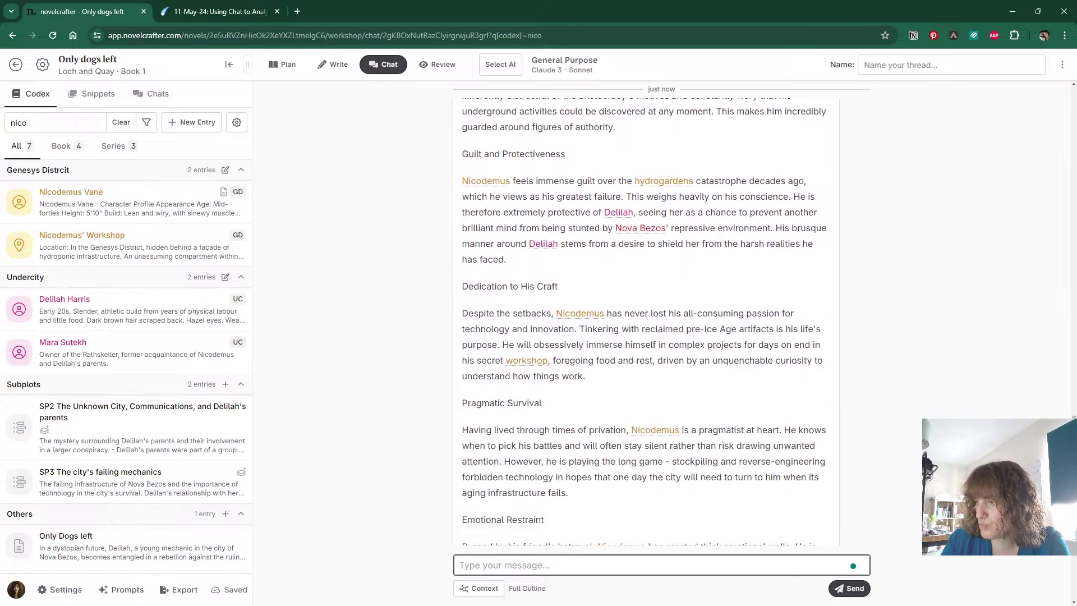
scroll(714, 423, "down", 5)
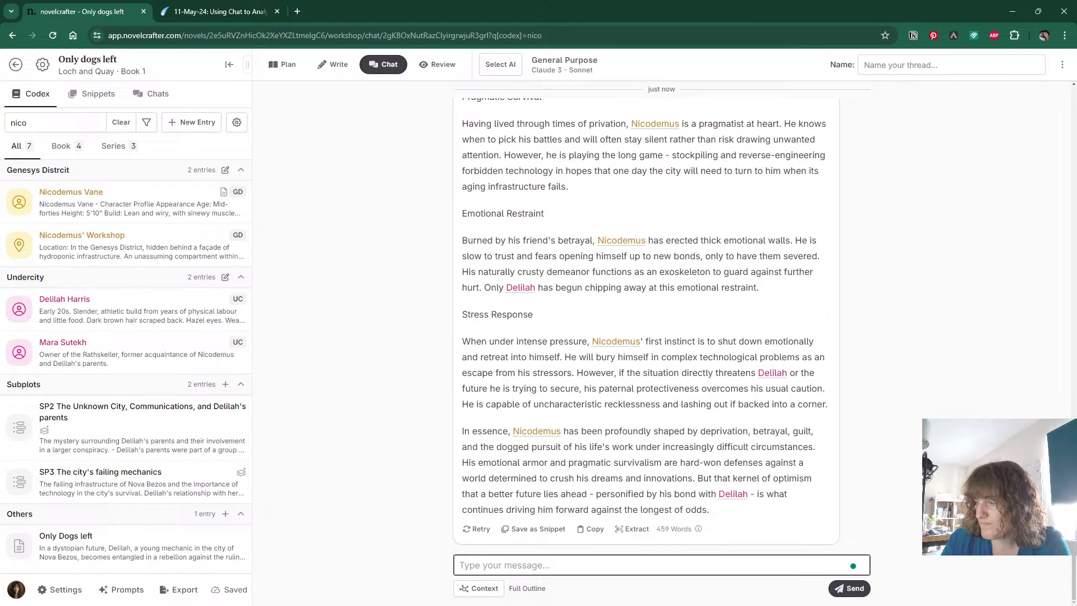
type("Ple")
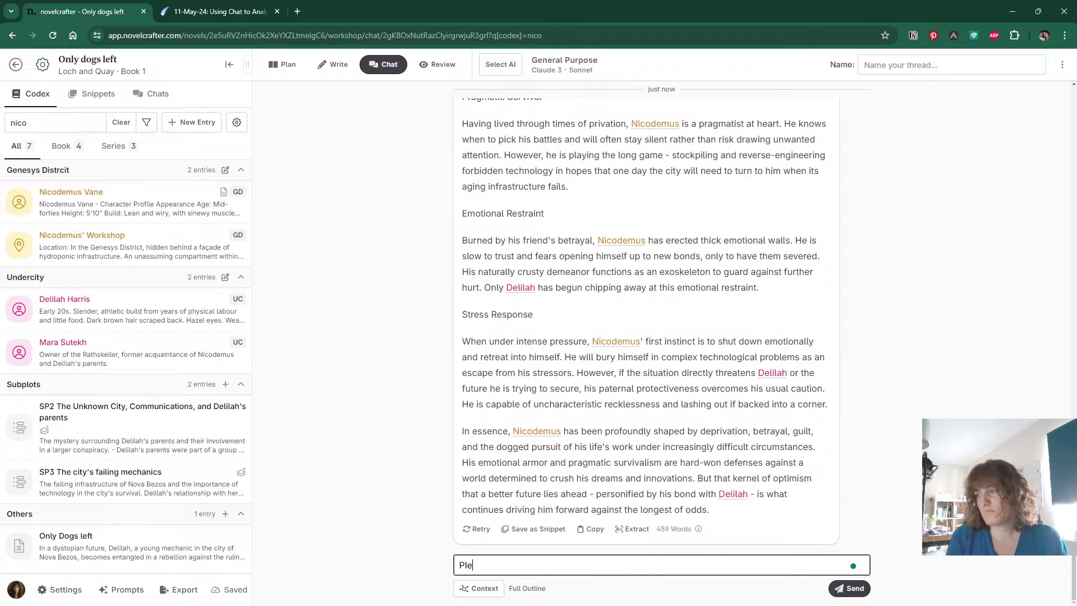
type("ase summarise ")
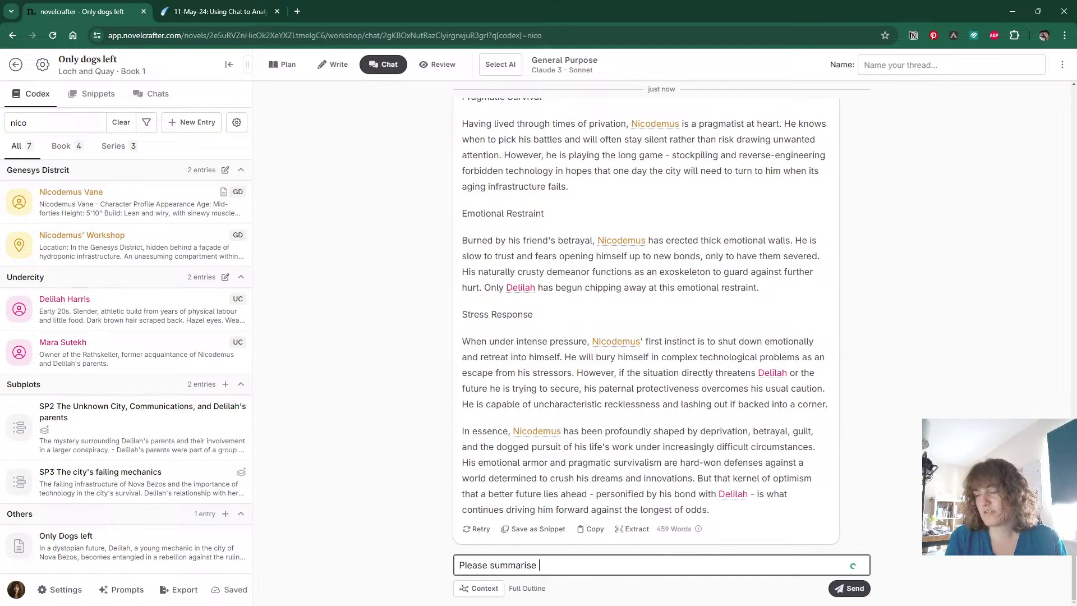
type("each se")
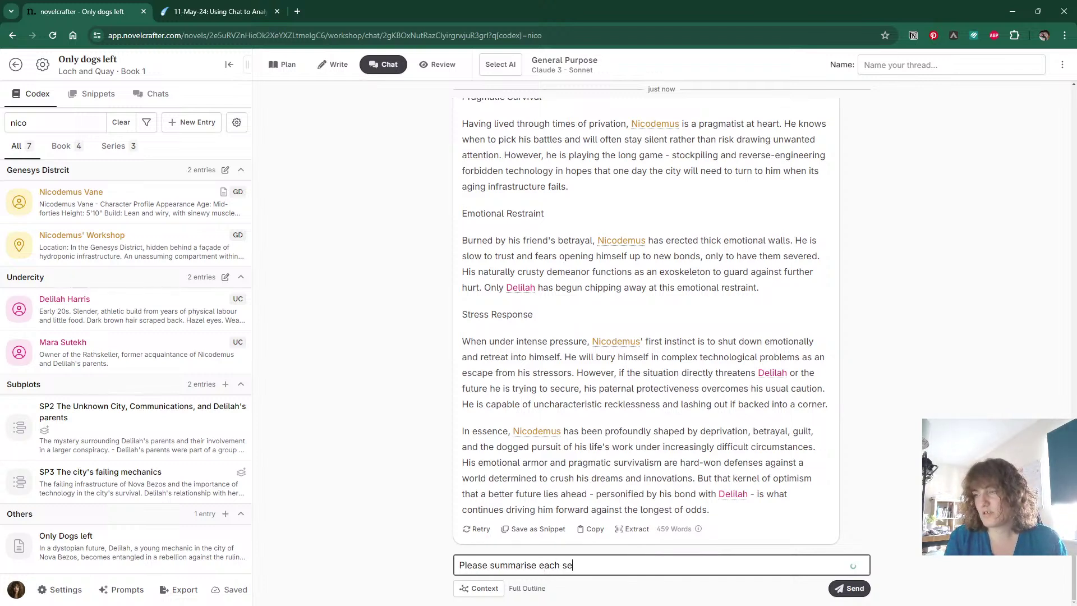
type("ction to one ")
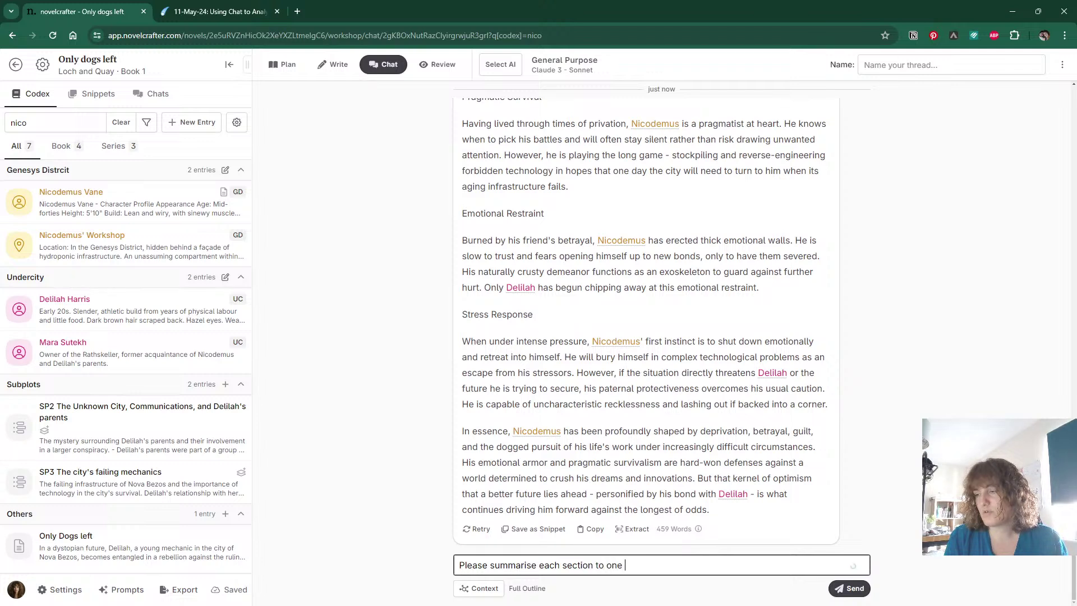
type("sentence each.")
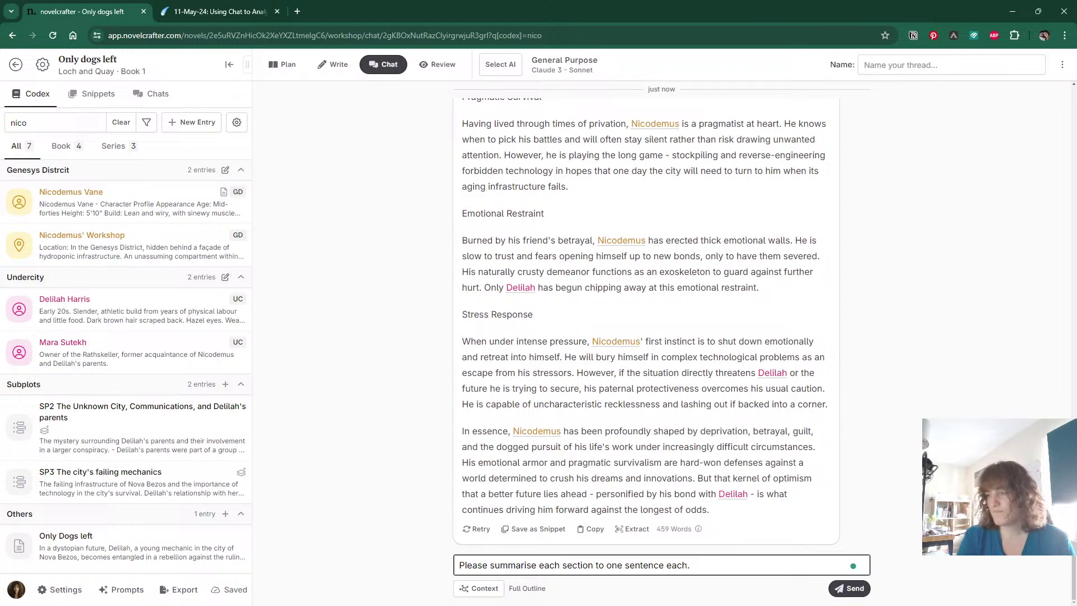
key("Return")
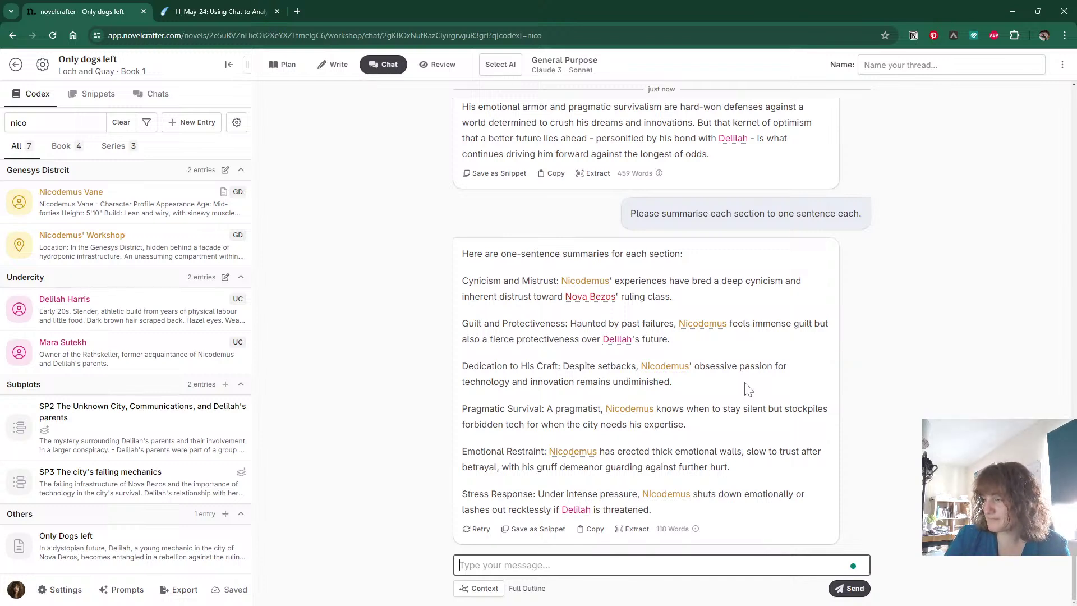
Copy the AI's one-sentence summaries and append them to the end of the description in the Nicodemus Vane codex entry.
scroll(749, 388, "up", 4)
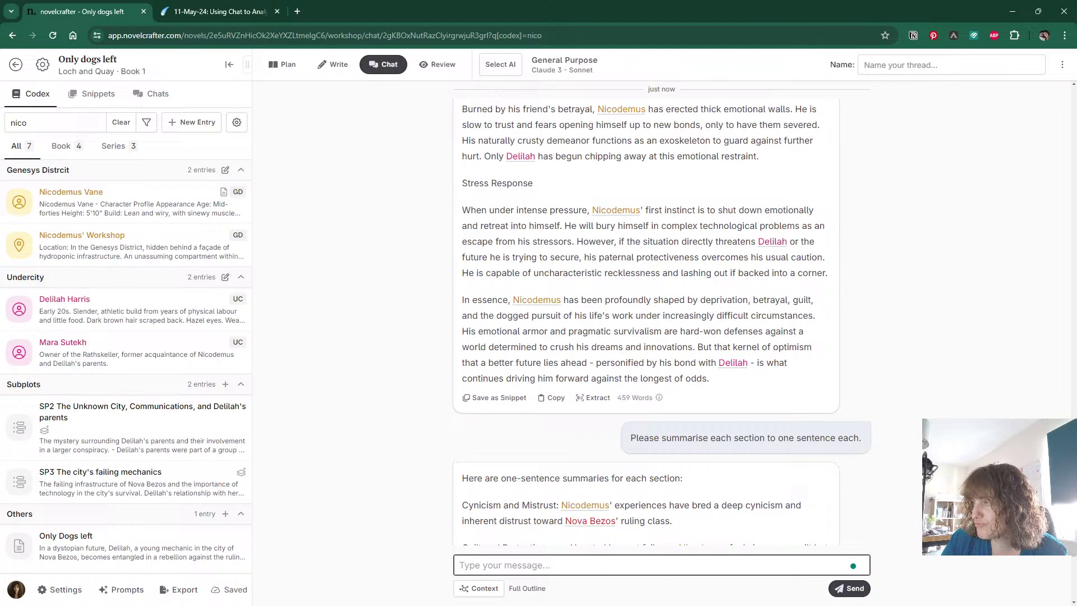
scroll(809, 419, "down", 4)
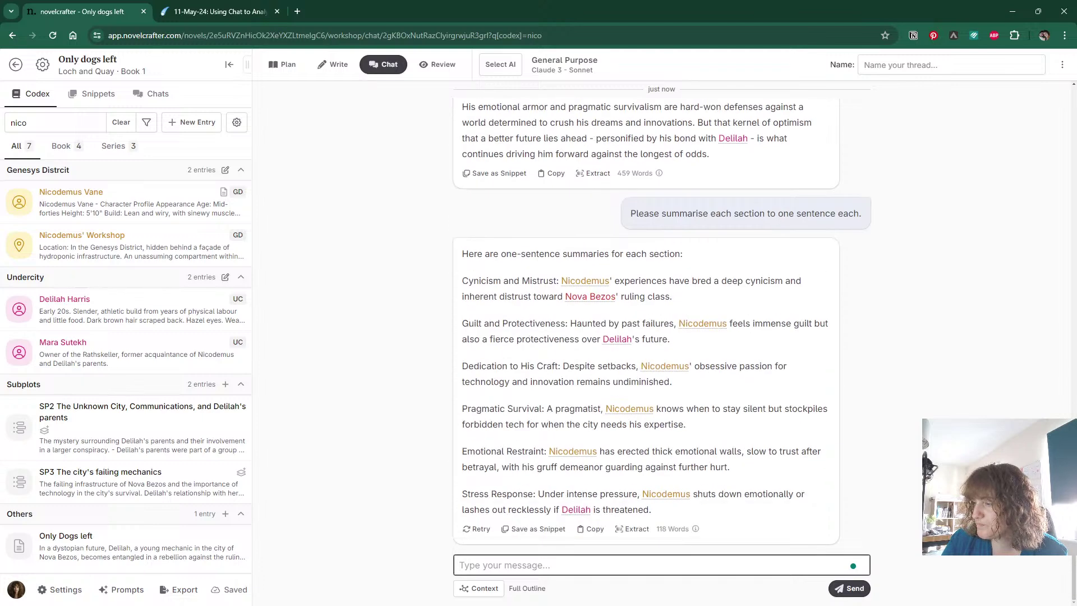
left_click(591, 530)
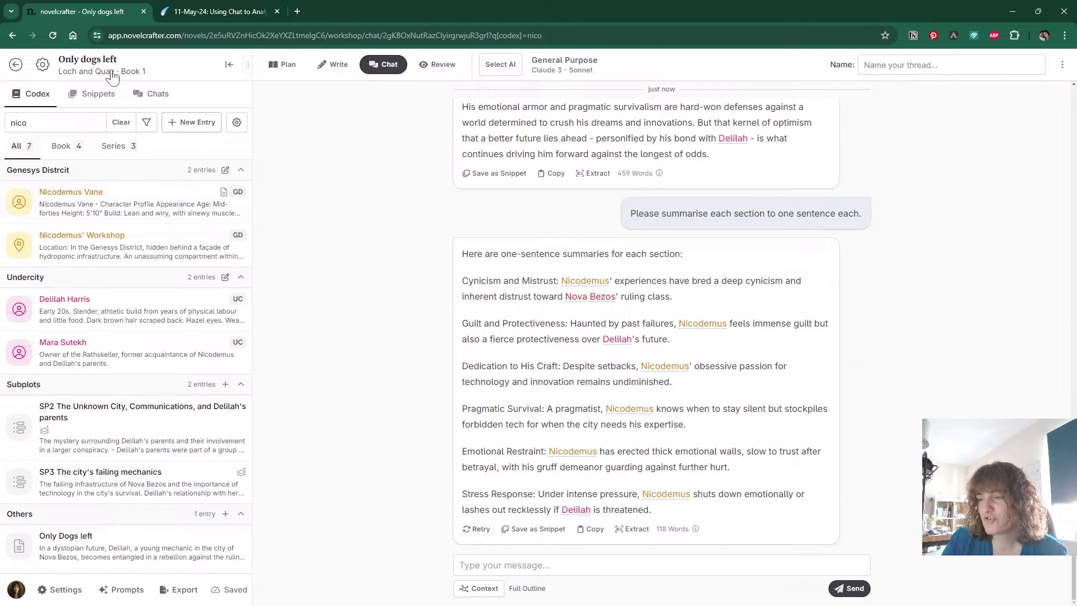
left_click(77, 219)
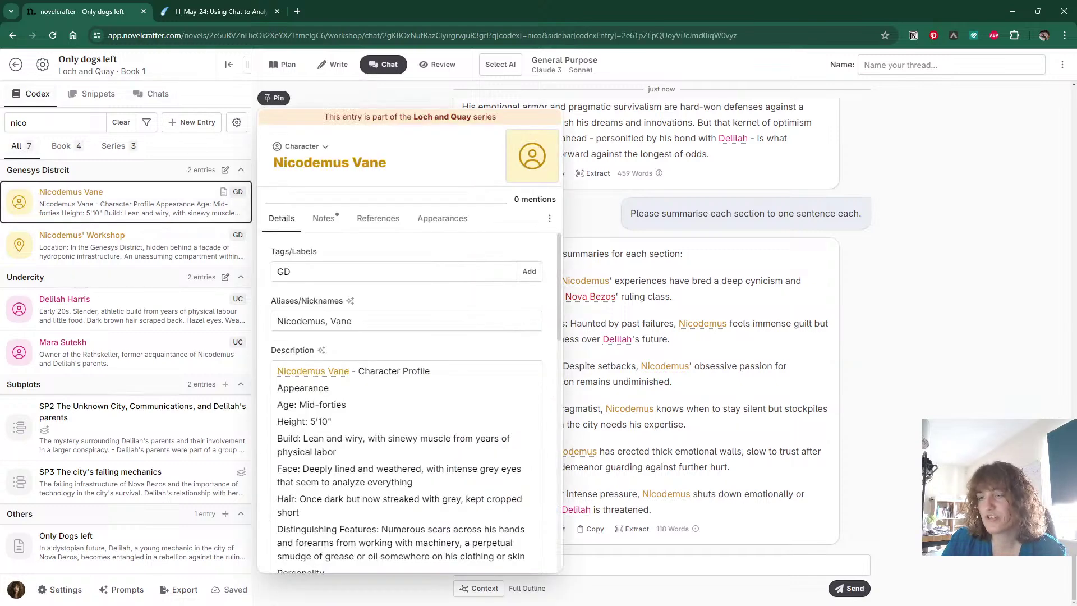
scroll(412, 492, "down", 10)
left_click(325, 461)
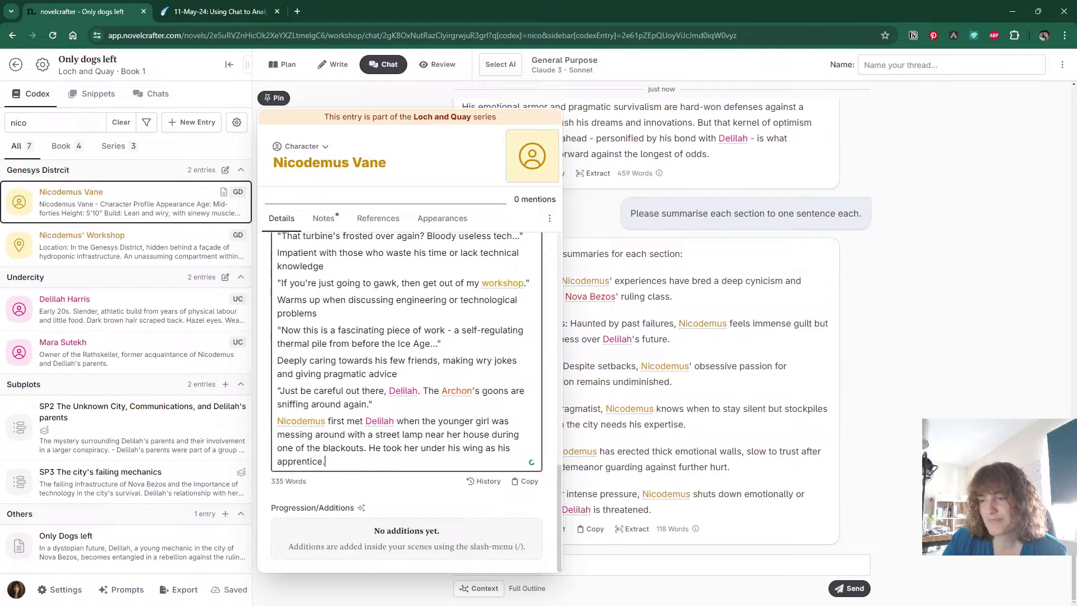
key("Return")
key("ctrl+v")
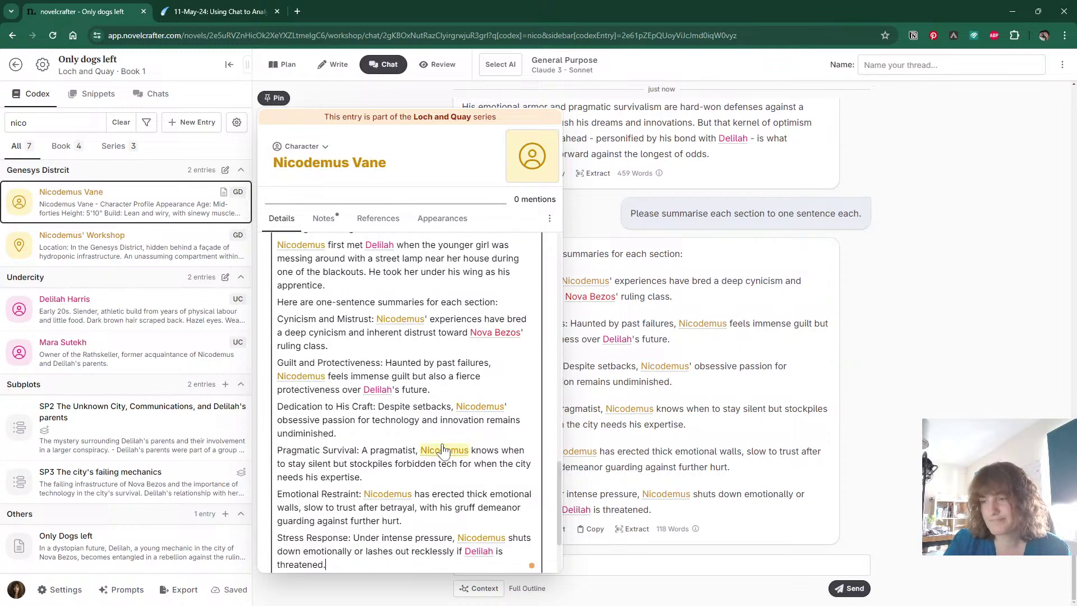
Change the age in the Nicodemus Vane description to "Mid-fifties" and close the entry.
scroll(297, 255, "up", 10)
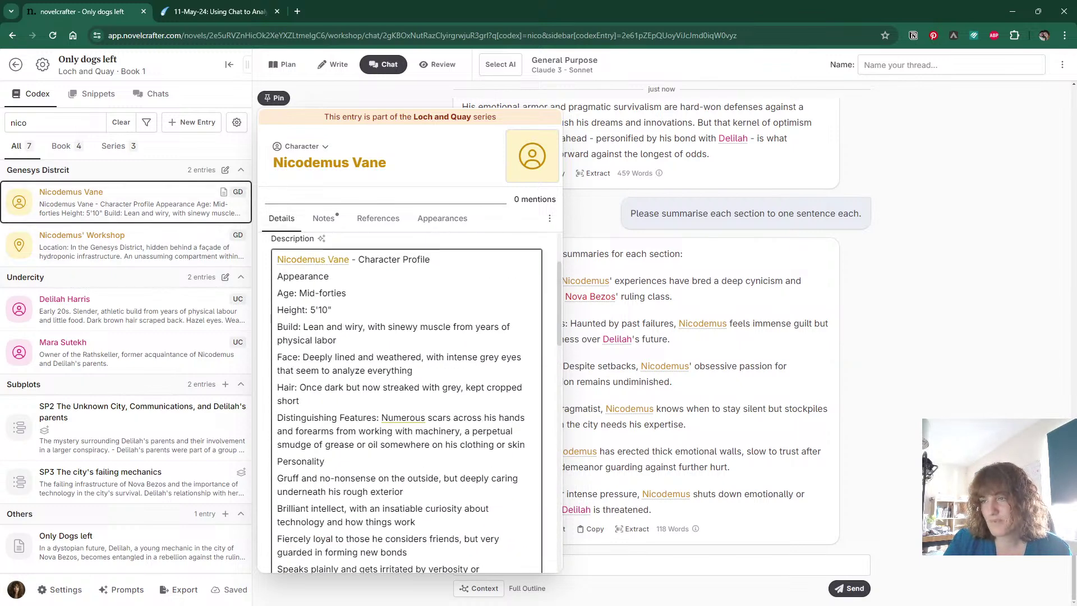
double_click(332, 293)
type("fifties")
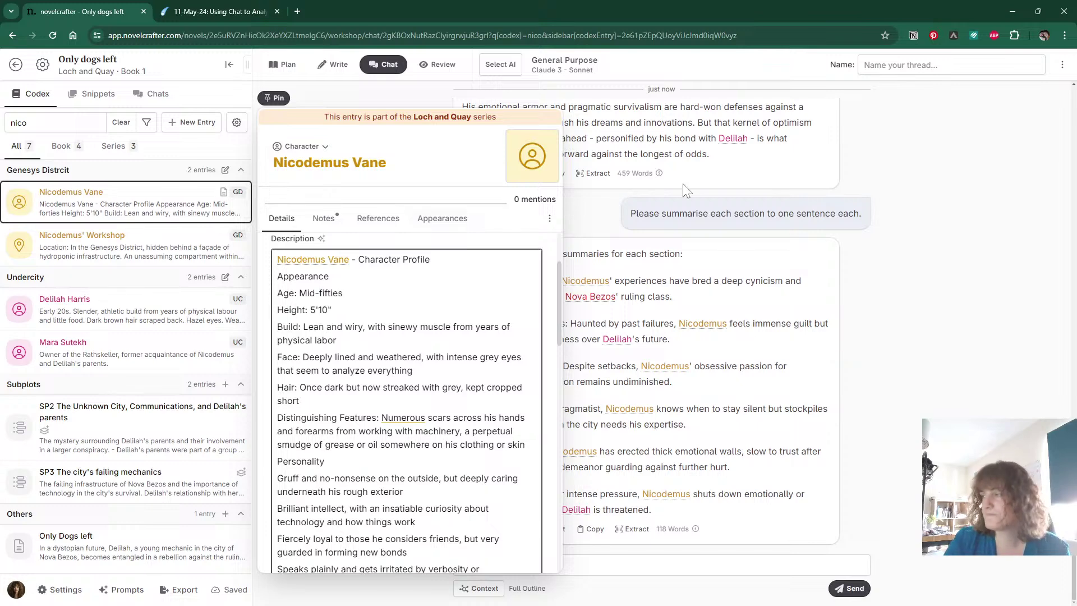
left_click(903, 277)
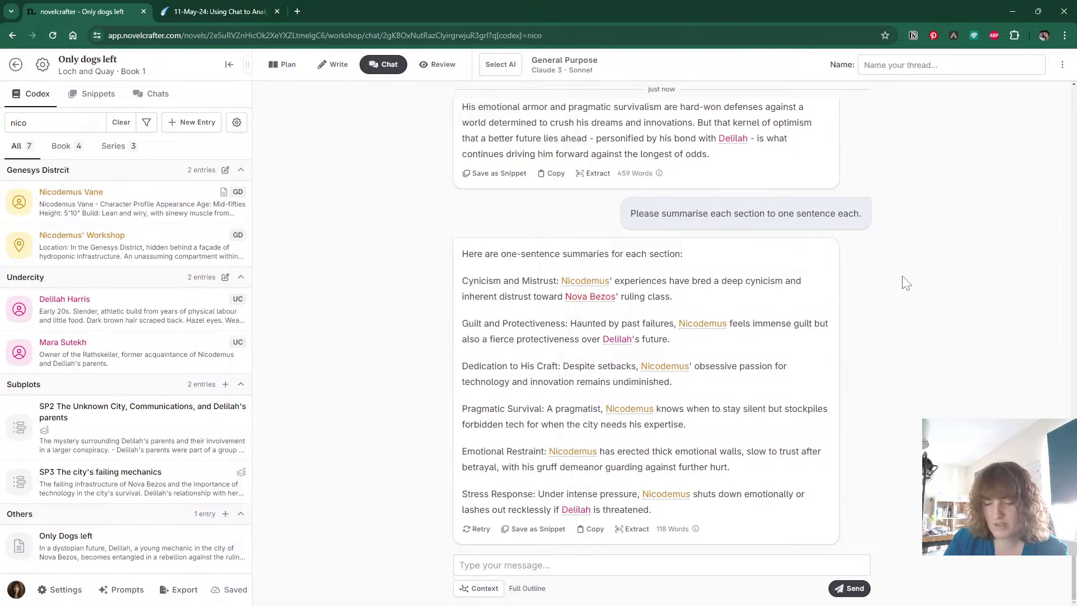
scroll(906, 283, "up", 5)
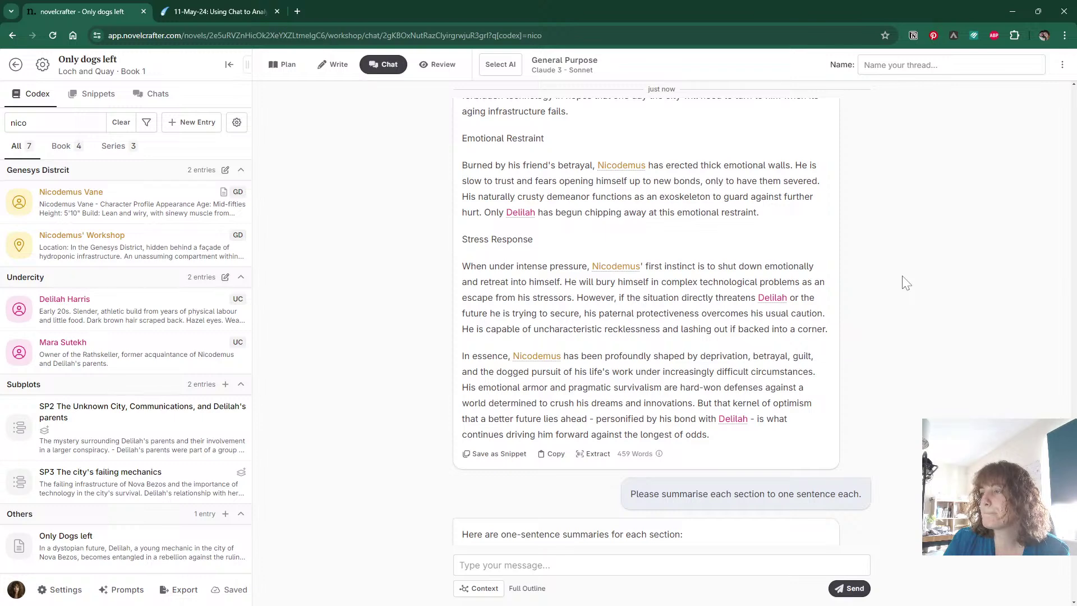
scroll(906, 283, "up", 5)
scroll(906, 282, "down", 10)
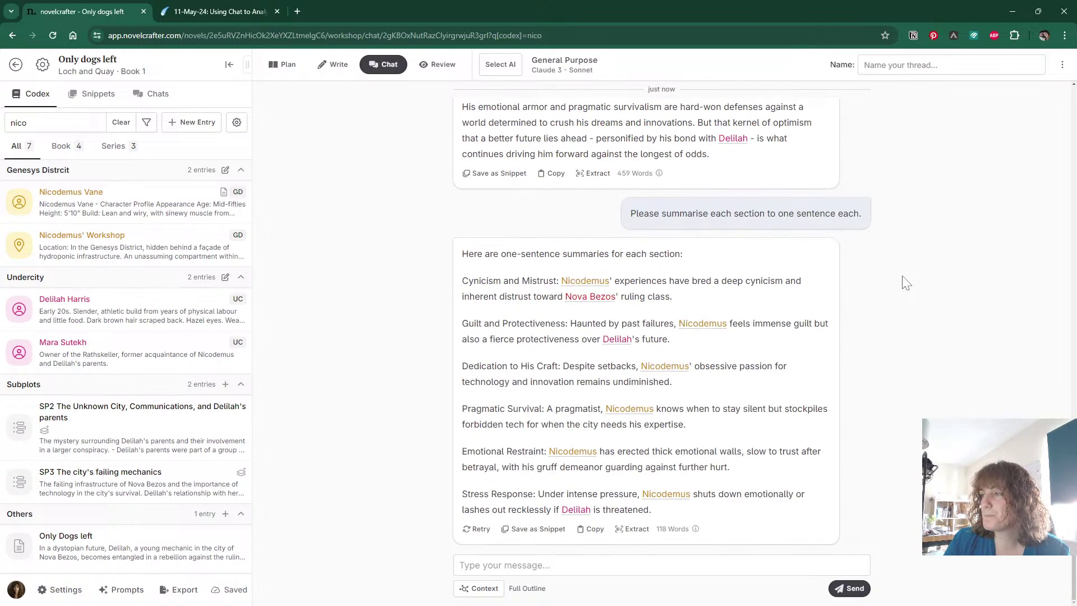
Switch to the Notion planning page, collapse "The ideas", and add a toggle list below the "Chat with Nicodemus" item under Character.
left_click(223, 15)
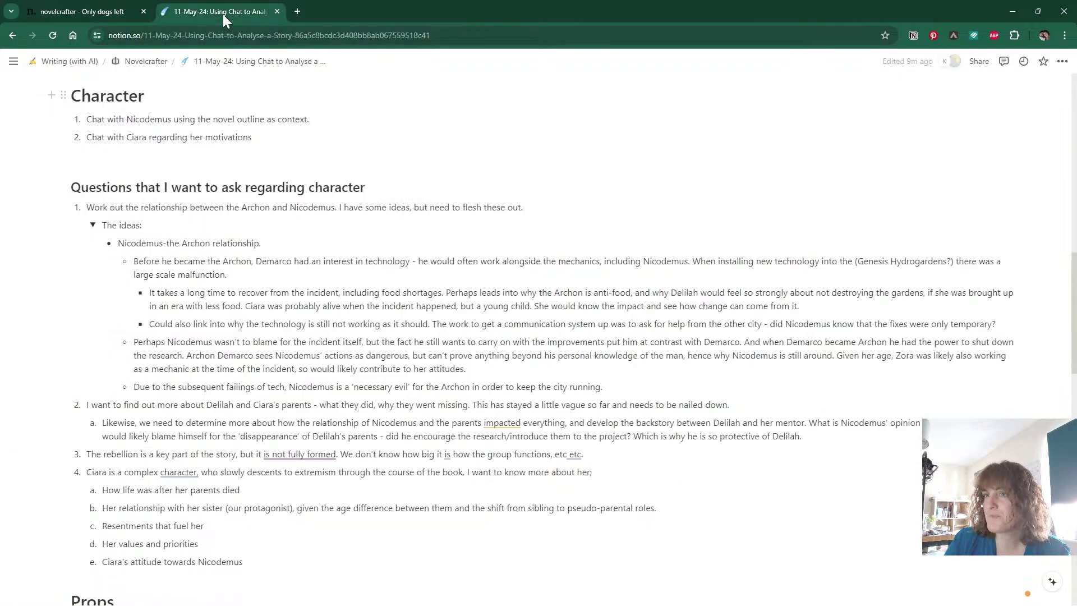
left_click(93, 225)
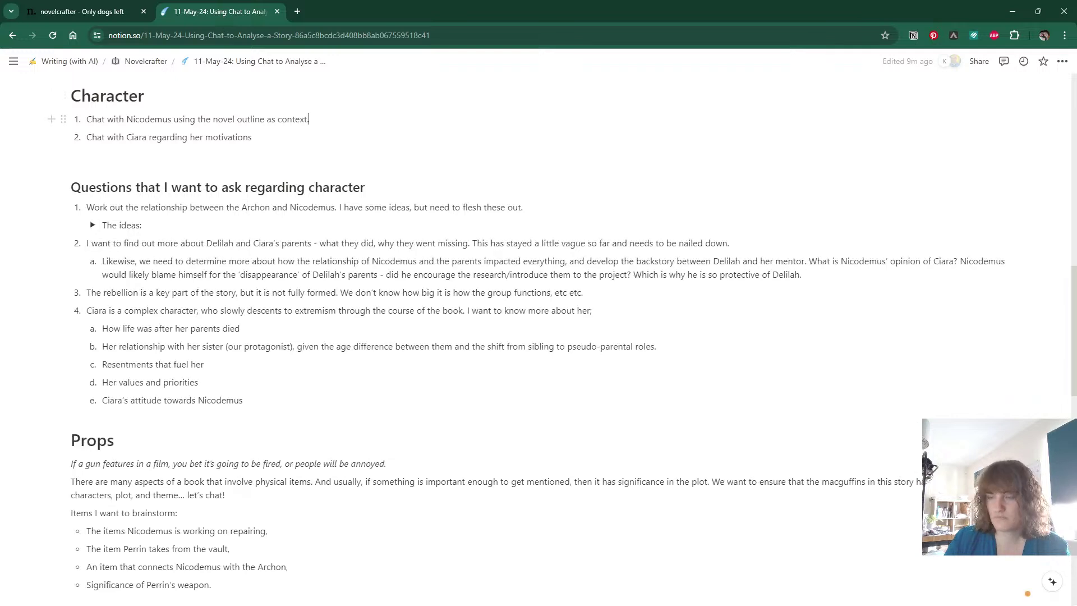
key("Return")
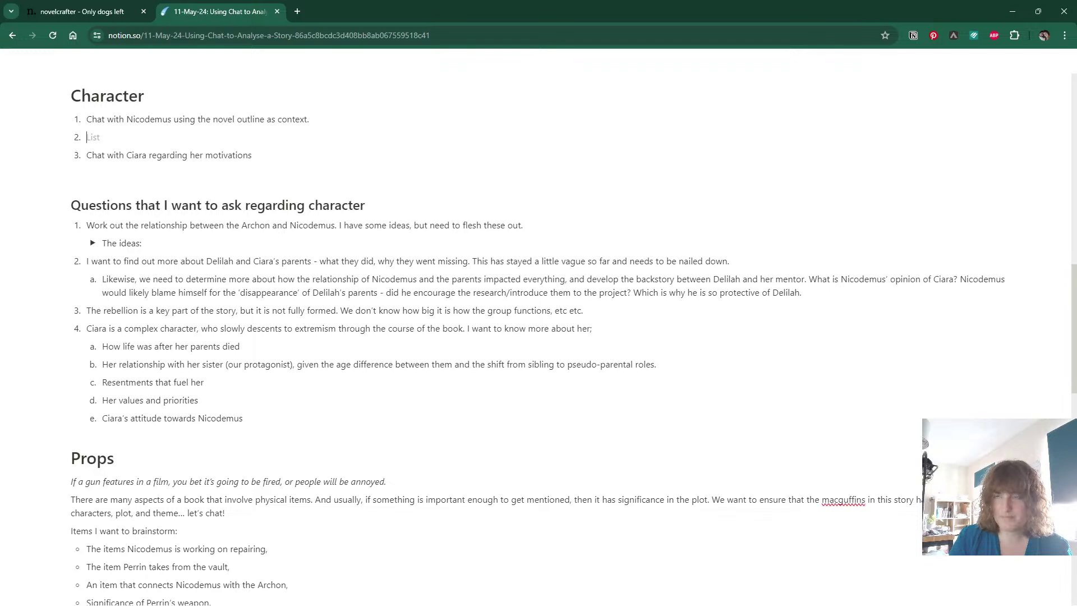
key("BackSpace")
key("Tab")
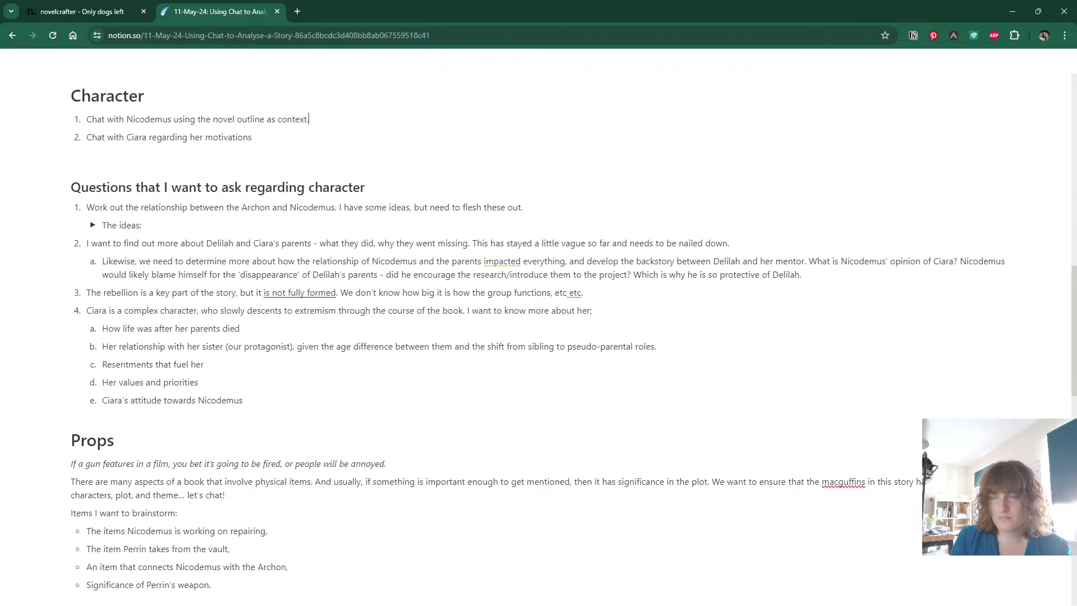
type("/tog")
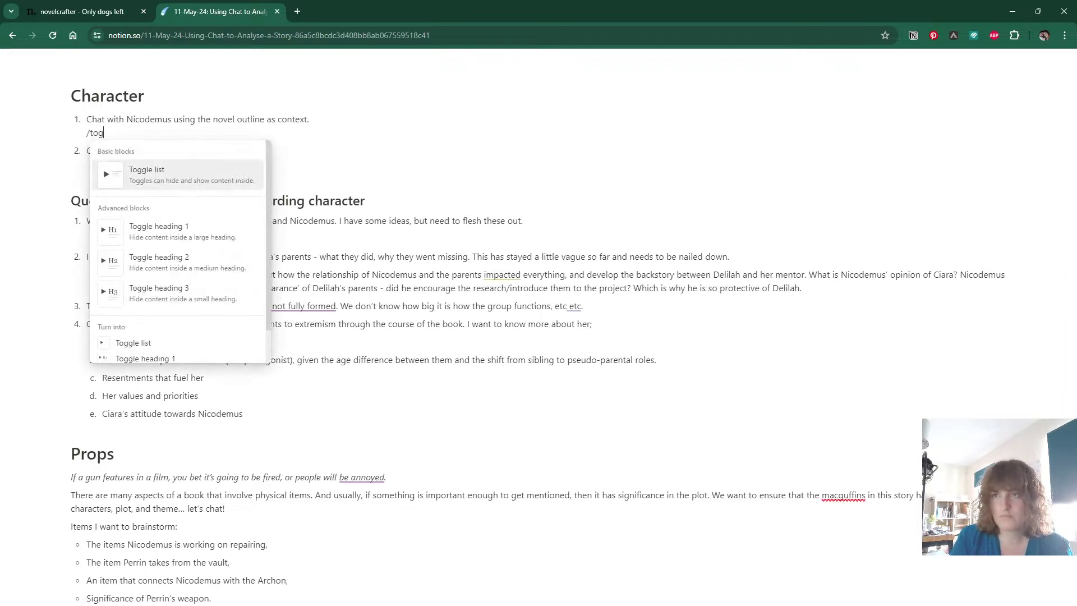
key("Return")
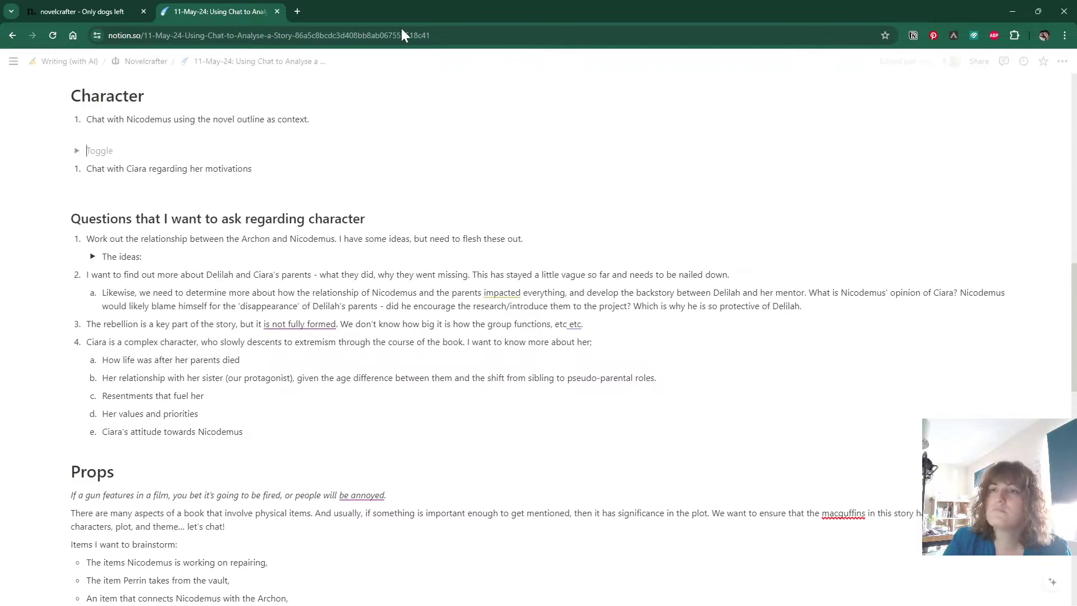
Nest the empty toggle inside the "Chat with Nicodemus" list item and remove the blank line above it.
left_click_drag(65, 150, 113, 207)
key("ctrl+z")
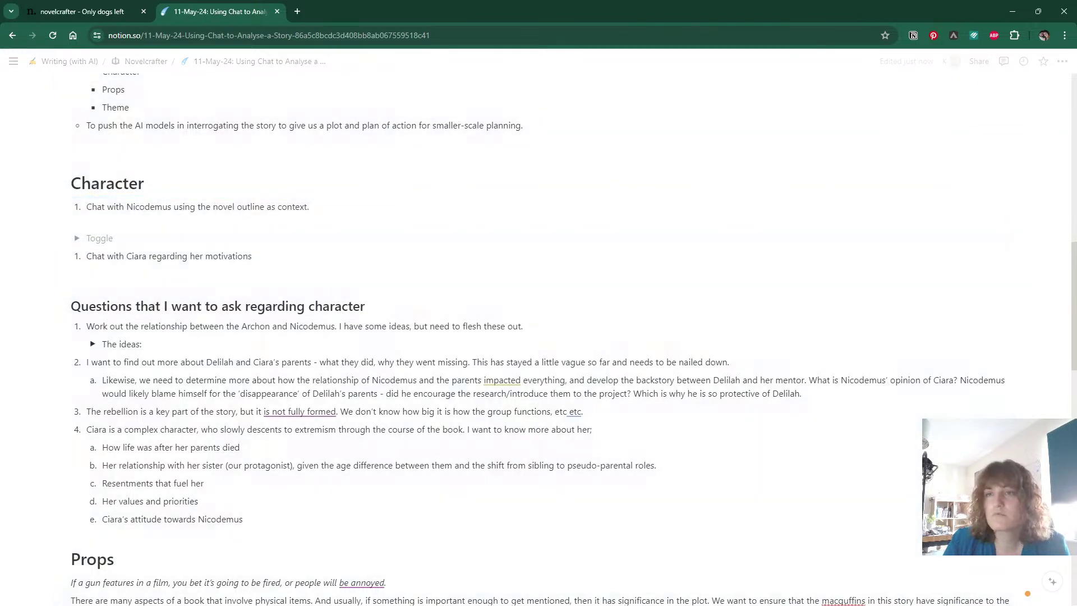
left_click_drag(60, 238, 93, 219)
left_click(87, 219)
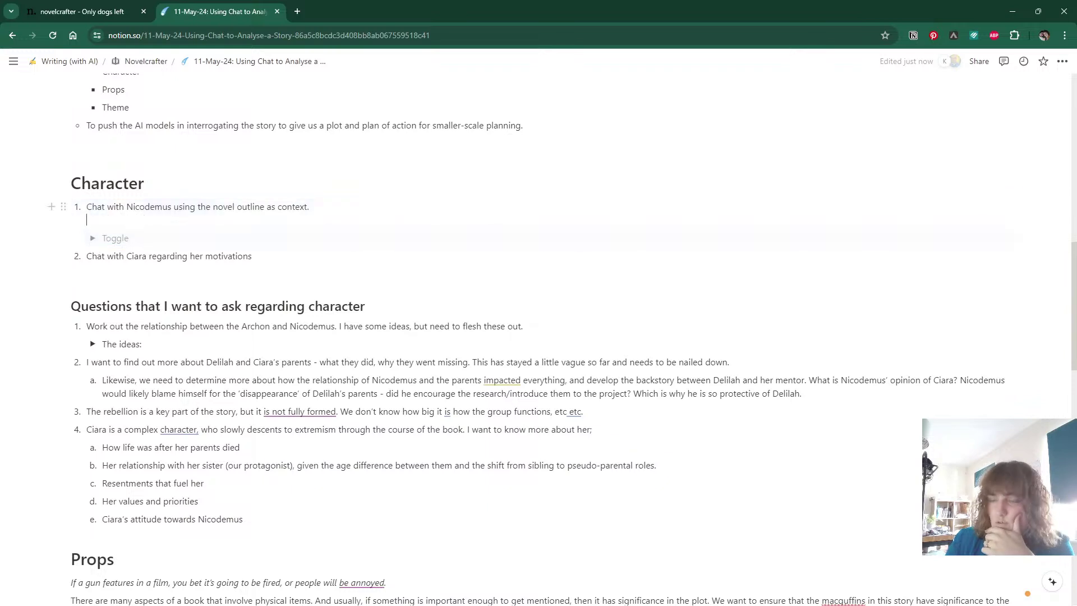
key("Delete")
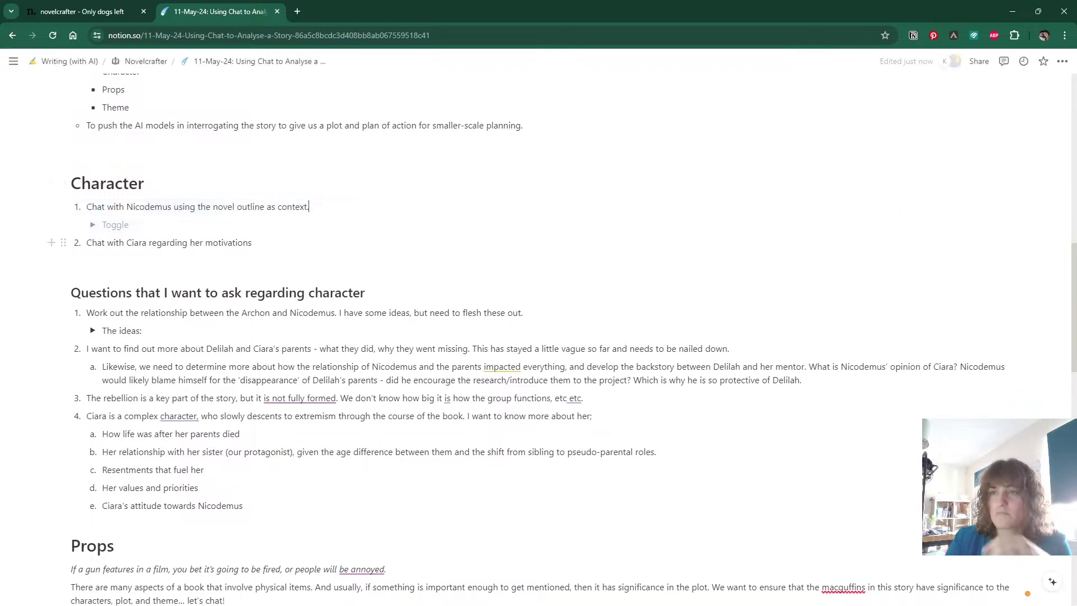
Title the new toggle "Chat regarding Nicodemus" and expand it.
type("Chat ")
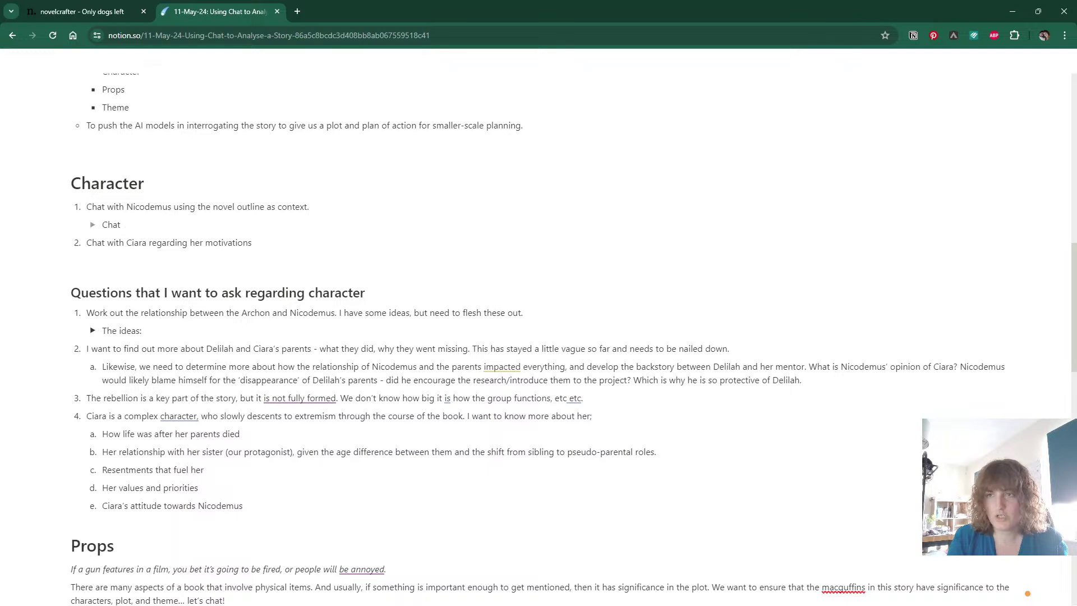
type("regarding Nic")
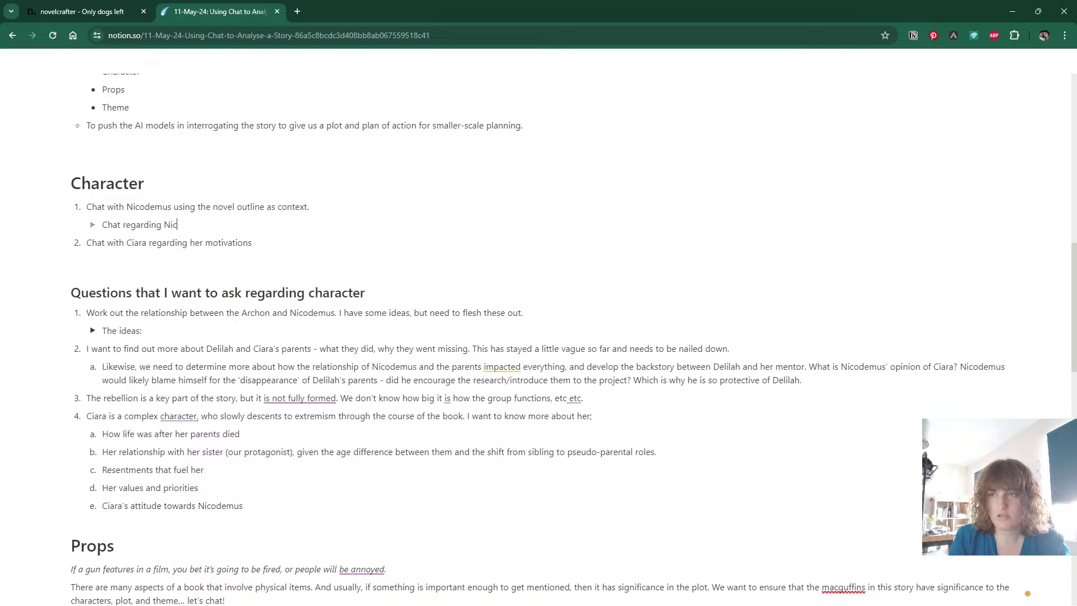
type("odemus")
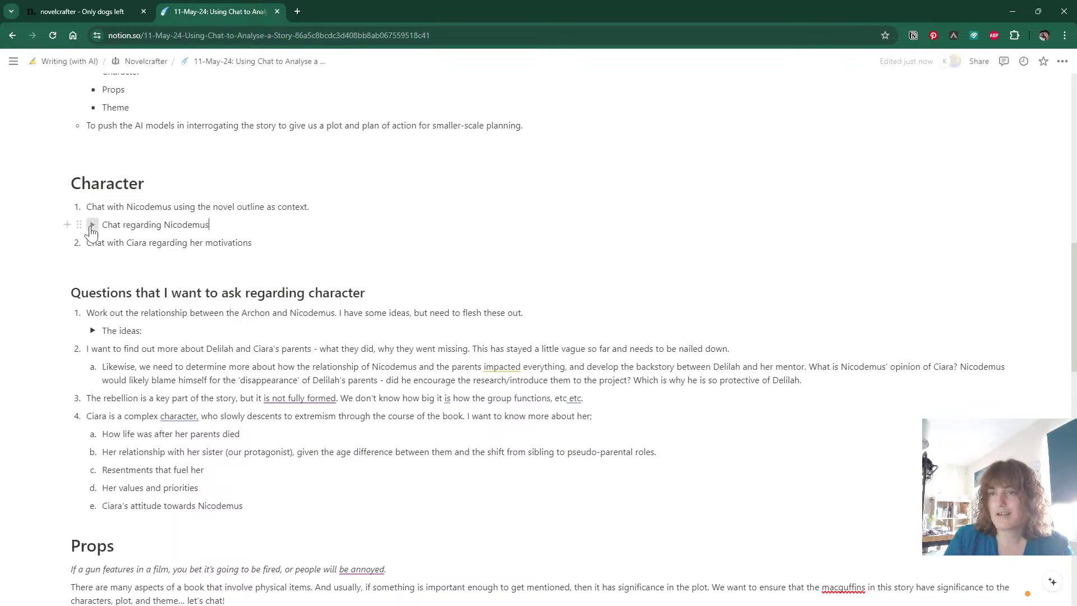
left_click(93, 224)
Switch back to Novelcrafter and name the current chat thread "Chat with Nicodemus".
left_click(88, 4)
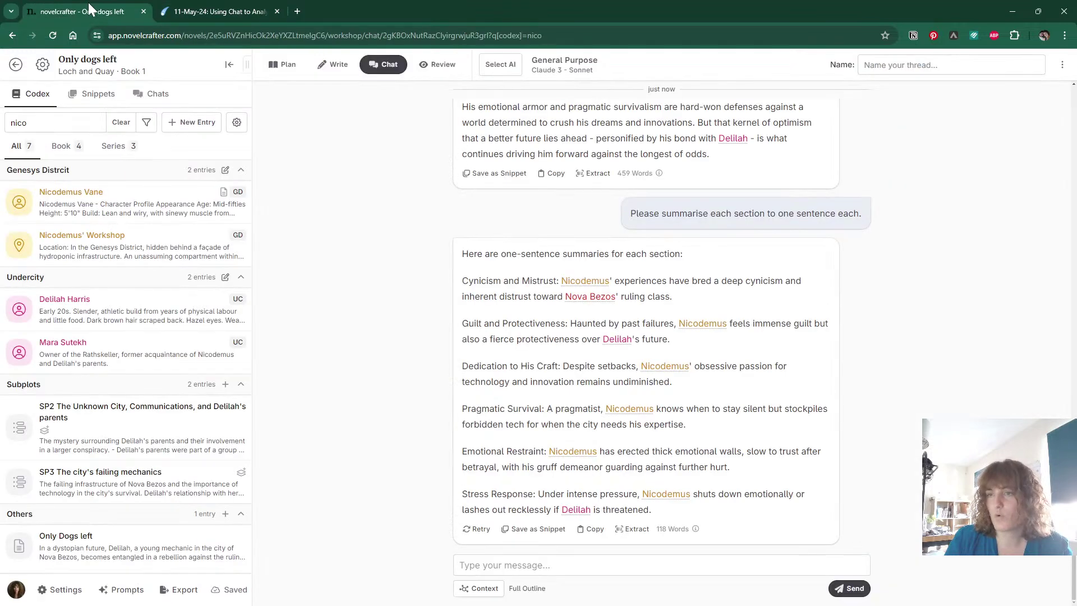
left_click(89, 194)
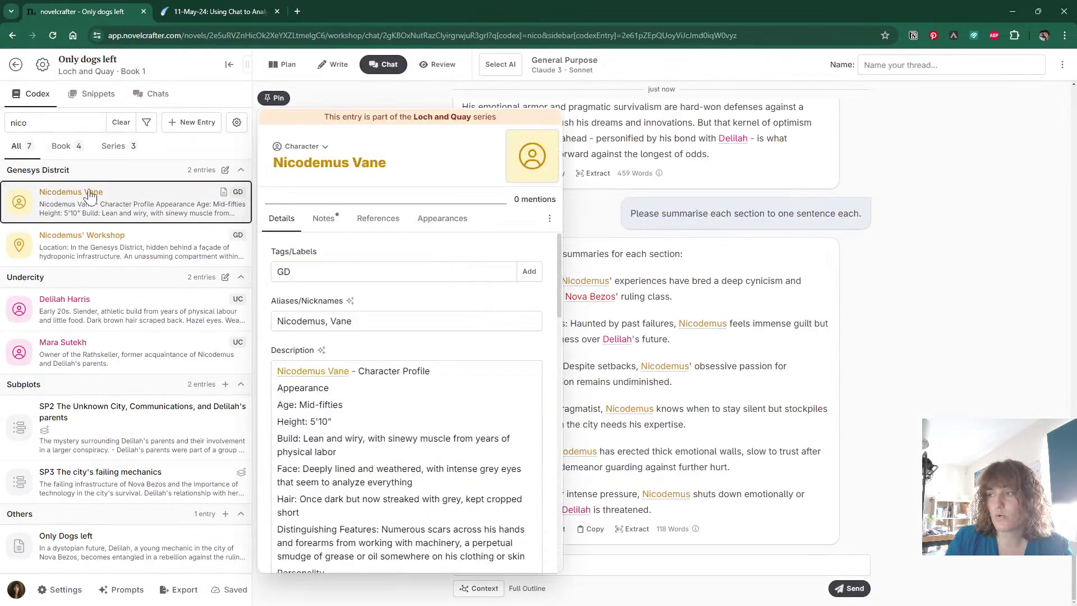
left_click(982, 155)
left_click(926, 65)
type("Ch")
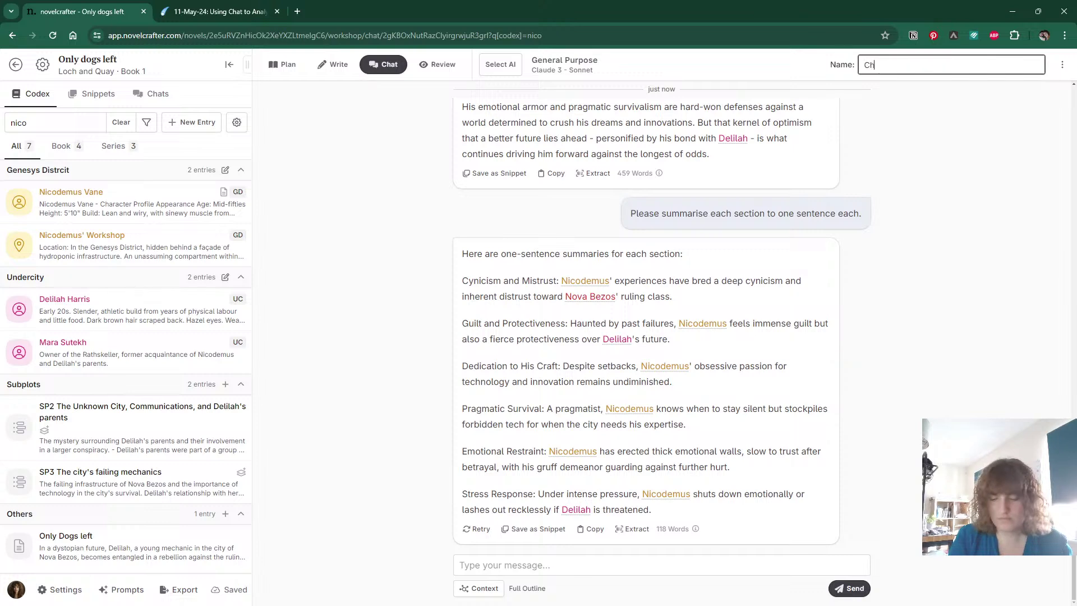
type("at with Nicodemu")
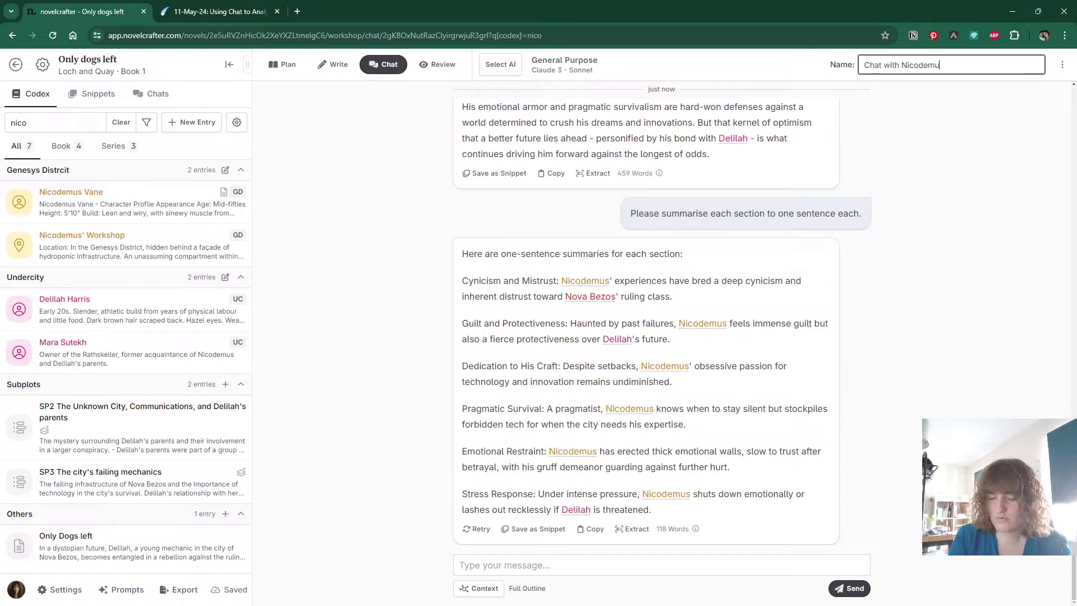
type("s")
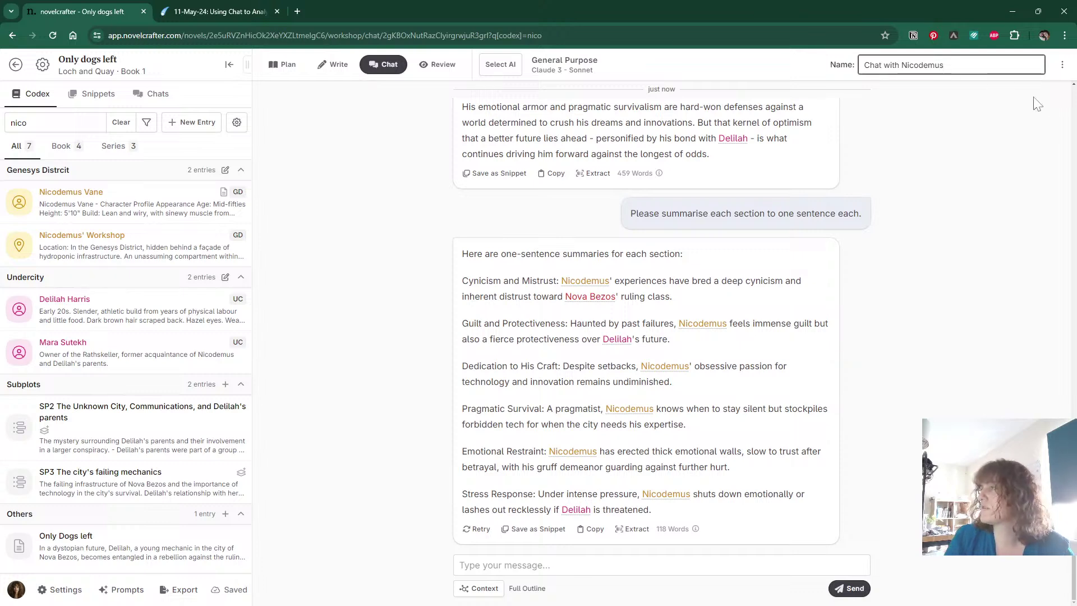
Copy the whole conversation of the "Chat with Nicodemus" thread.
left_click(1062, 65)
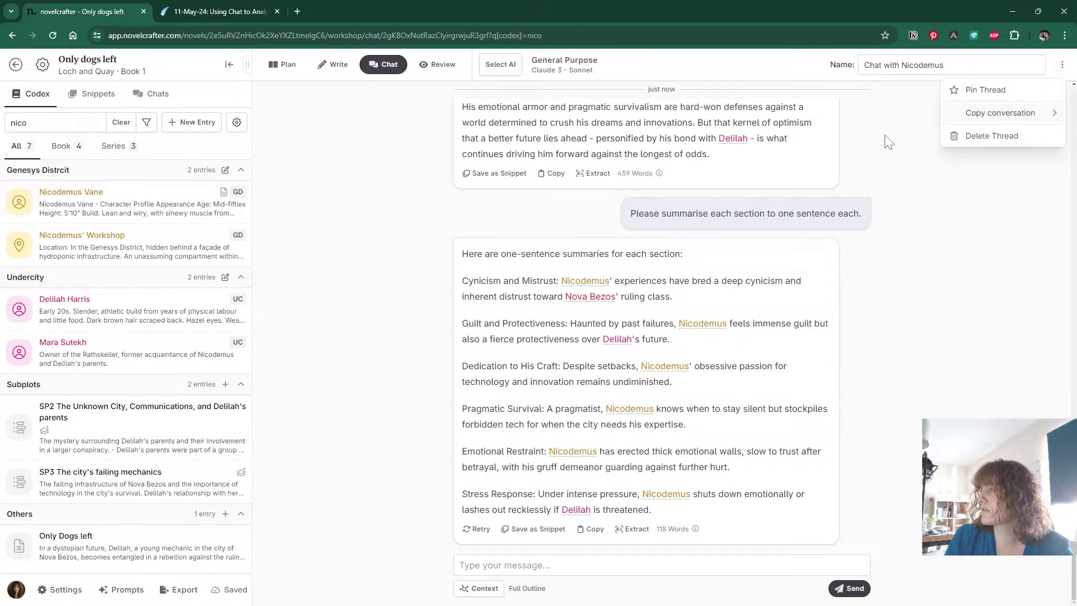
mouse_move(972, 112)
left_click(865, 148)
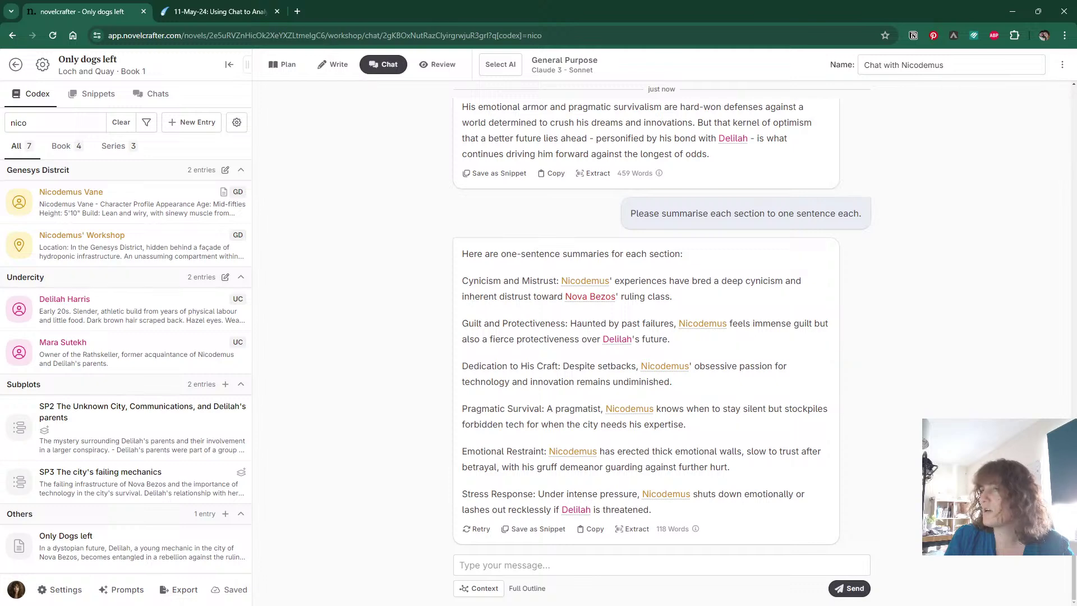
Switch to the Notion page, paste the copied conversation inside the "Chat regarding Nicodemus" toggle, and collapse it.
left_click(177, 12)
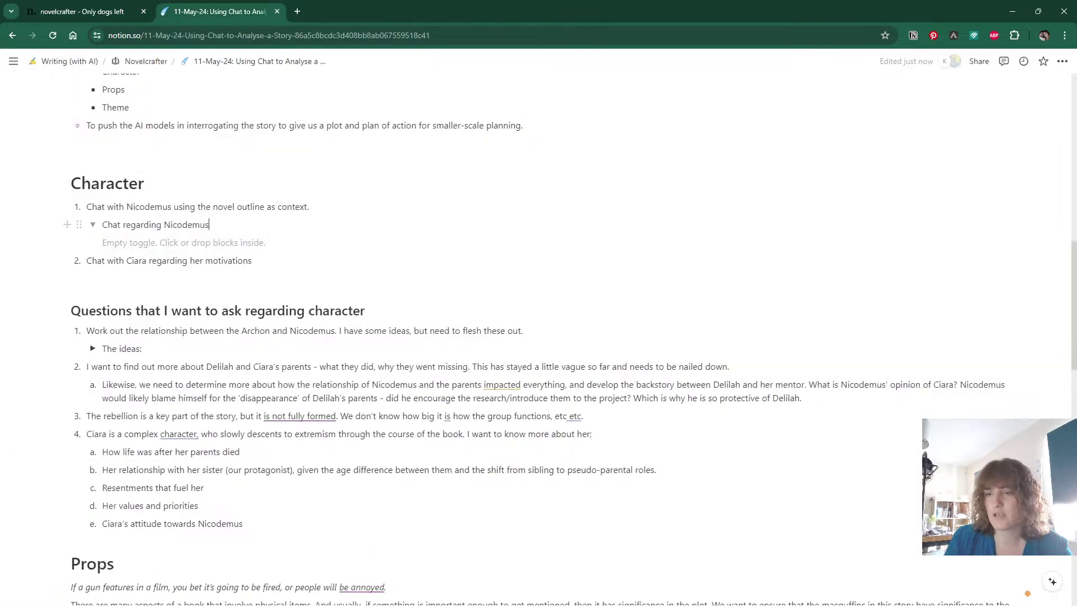
left_click(160, 242)
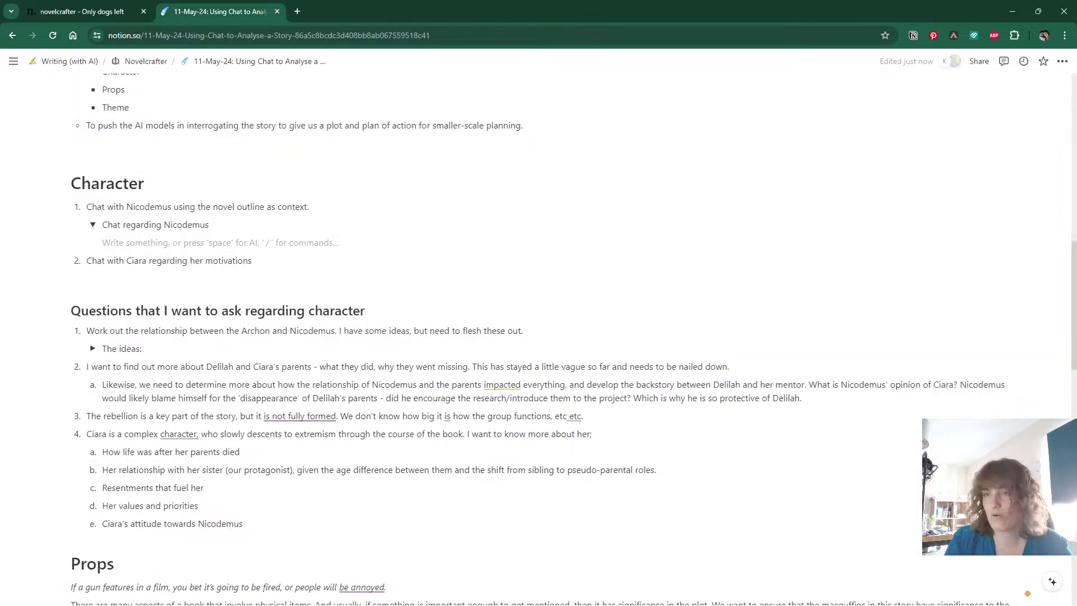
key("ctrl+v")
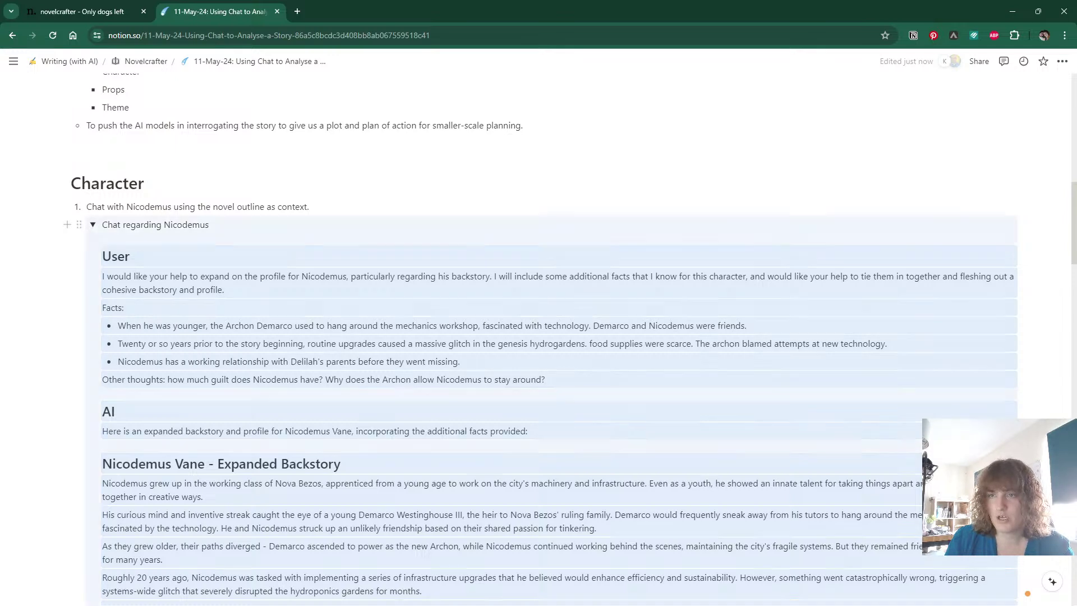
left_click(93, 225)
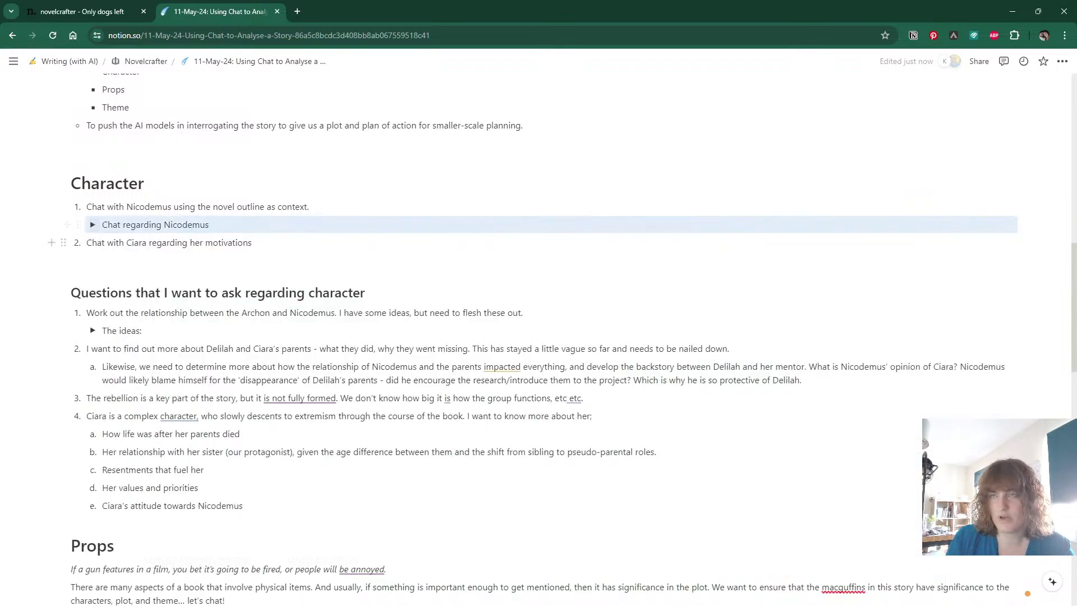
Return to Novelcrafter and start a new chat thread with the General Purpose prompt using Claude 3 - Sonnet.
left_click(73, 8)
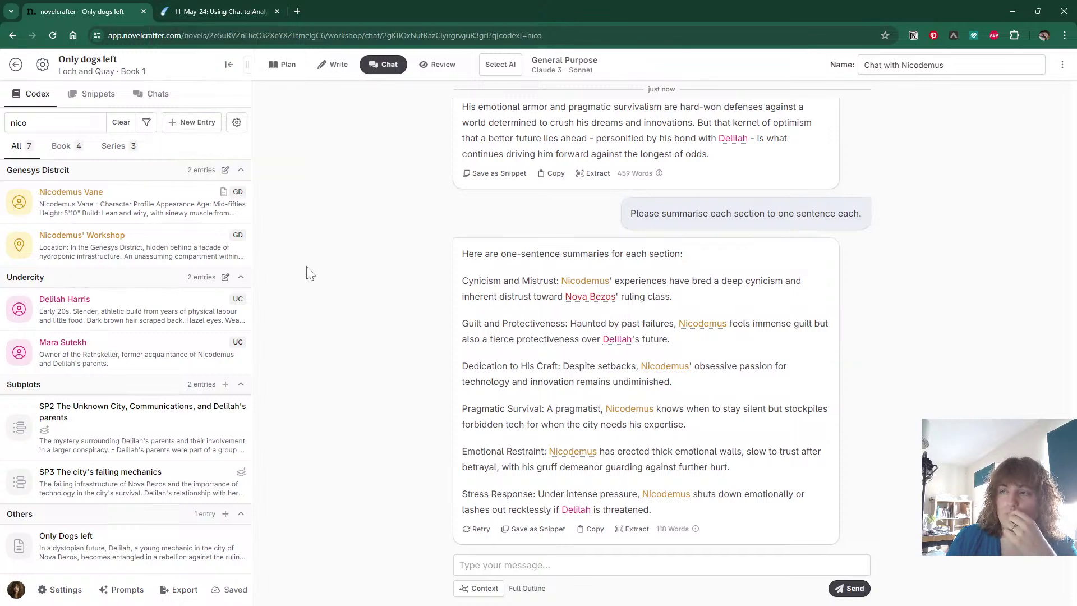
left_click(384, 65)
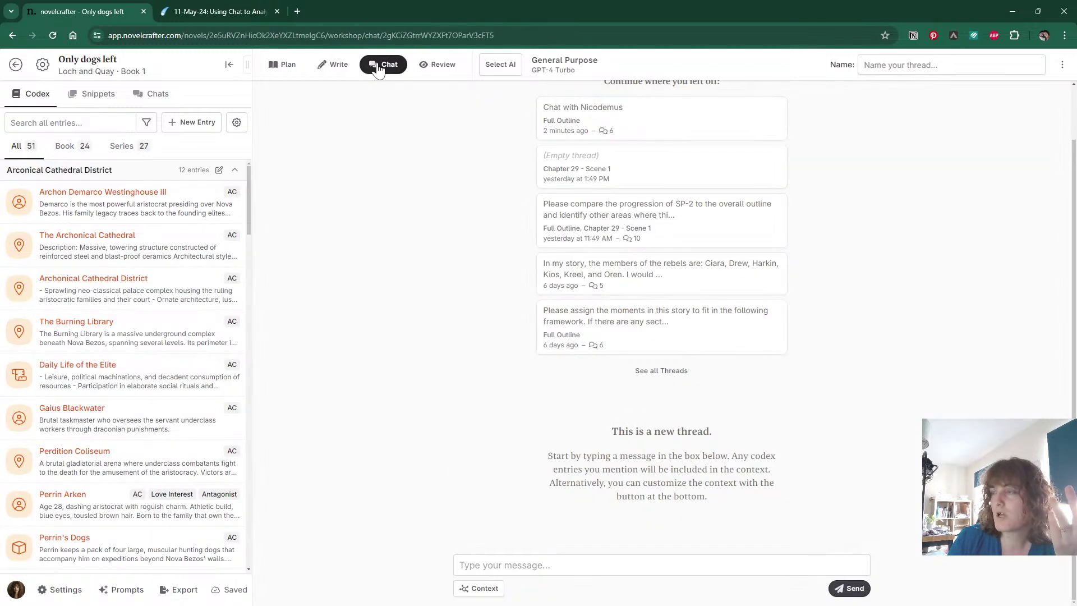
left_click(530, 65)
left_click(586, 292)
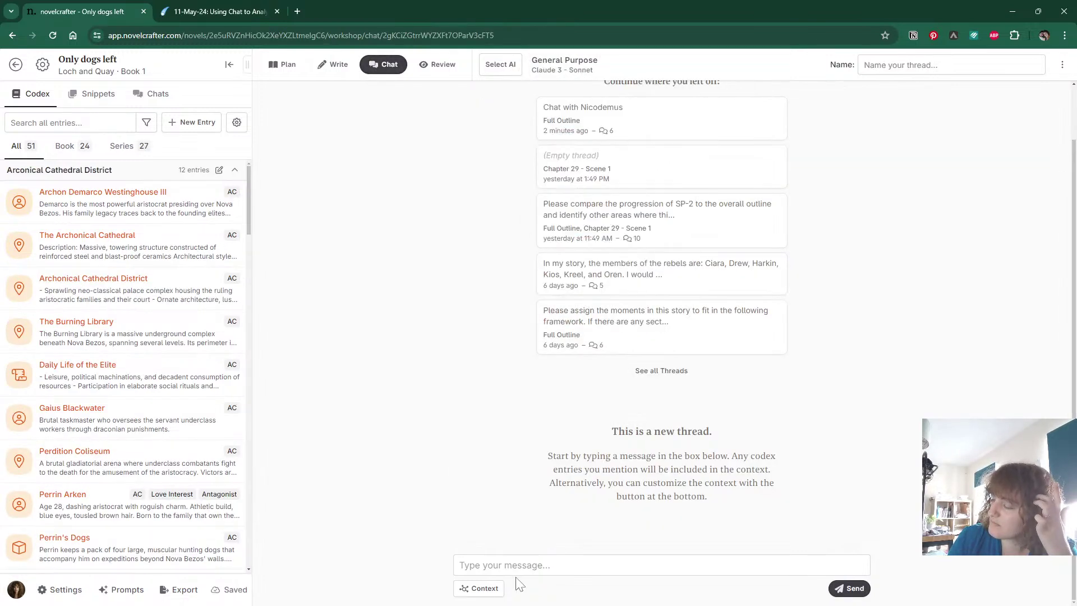
left_click(458, 588)
Draft a message in the new thread: "please generate 50 names for Delilah and Ciara's parents, fitting in with the names".
left_click(620, 565)
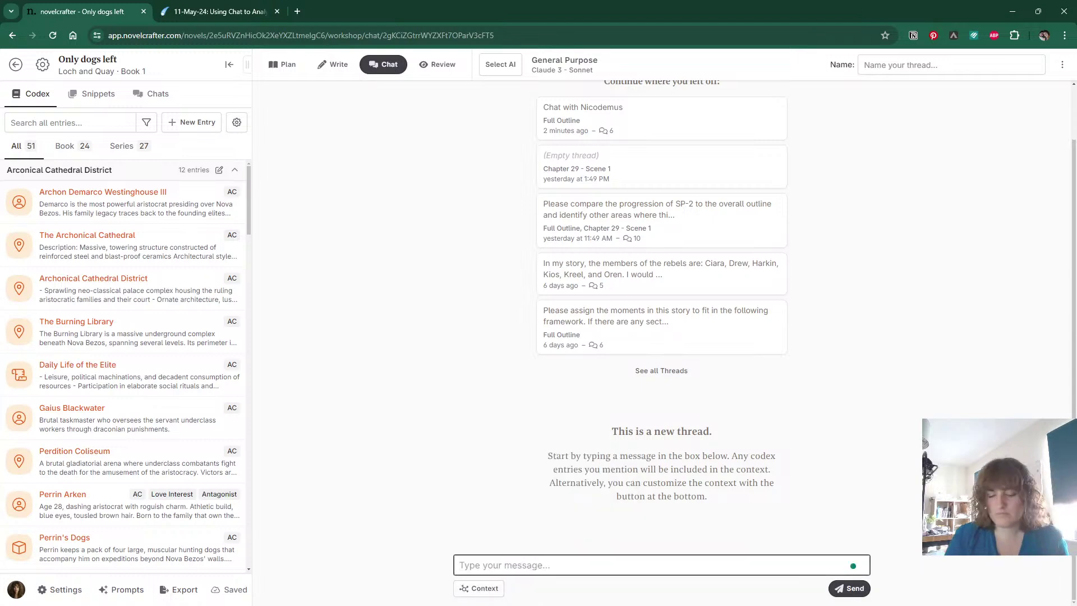
type("please generat")
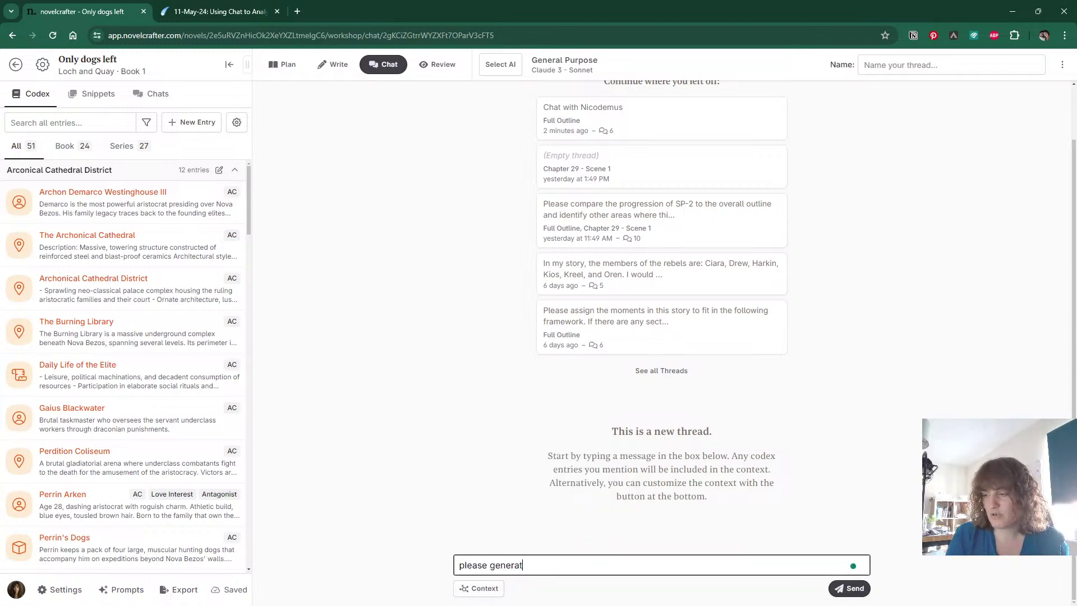
type("e 50")
type("s for")
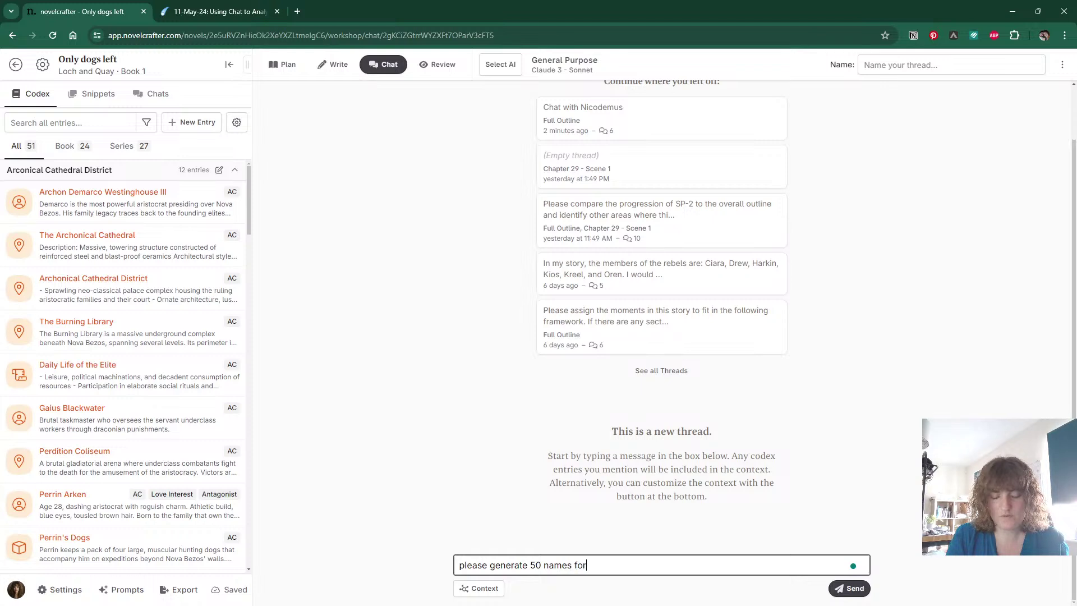
type(" Delilah and ")
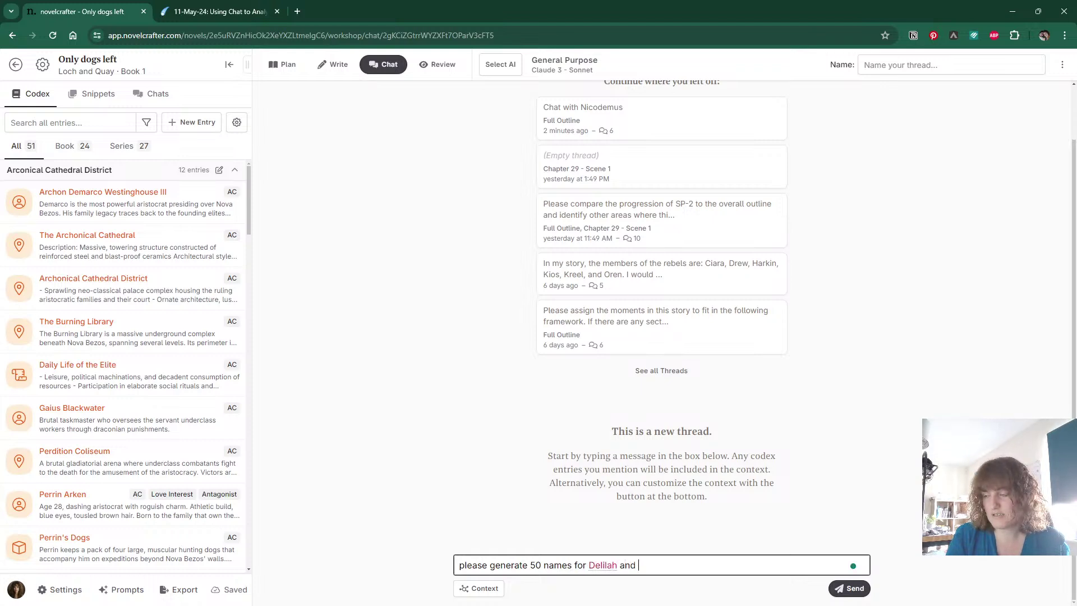
type("Ciara's paren")
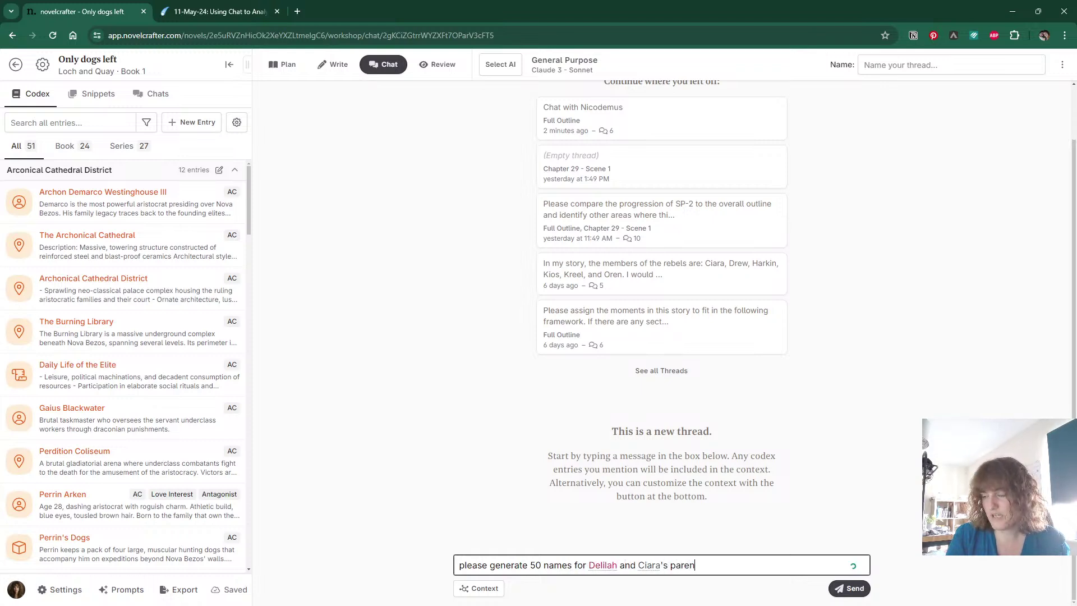
type("ts, fitting in with the ")
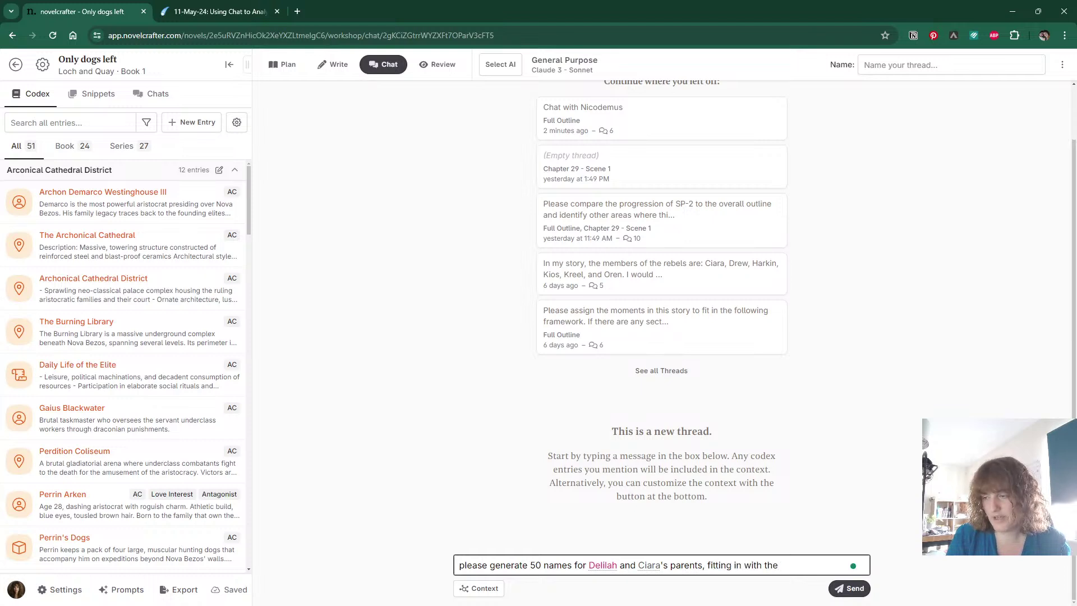
type("names")
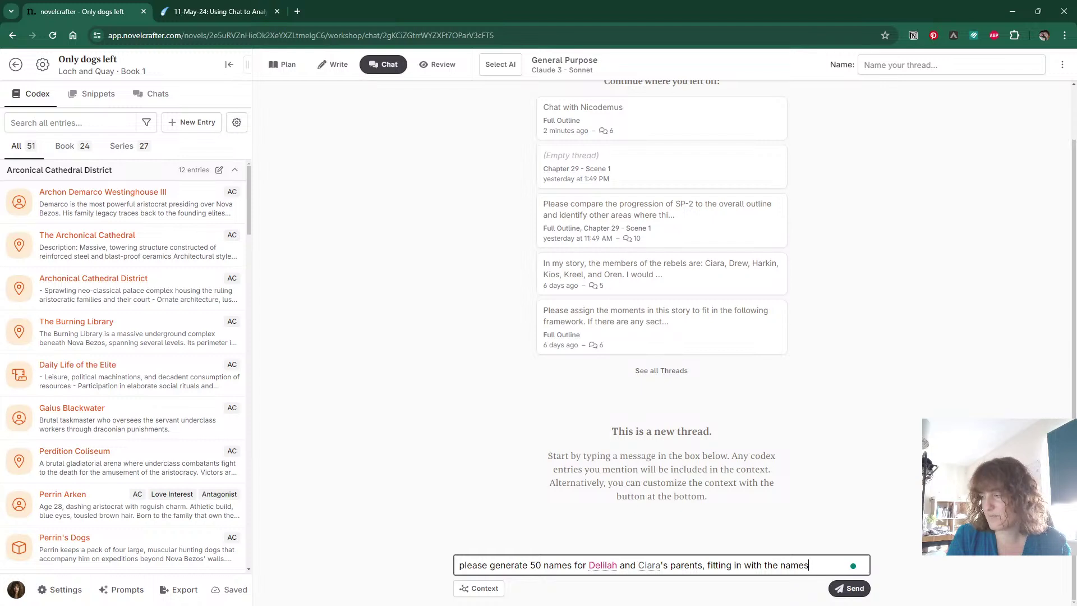
Reword the message's ending after "parents," to "that fit in with the entymology of theirs.".
key("BackSpace")
key("BackSpace")
key("BackSpace")
key("BackSpace")
key("BackSpace")
key("BackSpace")
key("BackSpace")
key("BackSpace")
key("BackSpace")
key("BackSpace")
key("BackSpace")
key("BackSpace")
key("BackSpace")
key("BackSpace")
key("BackSpace")
key("BackSpace")
key("BackSpace")
key("BackSpace")
key("BackSpace")
key("BackSpace")
key("BackSpace")
key("BackSpace")
key("BackSpace")
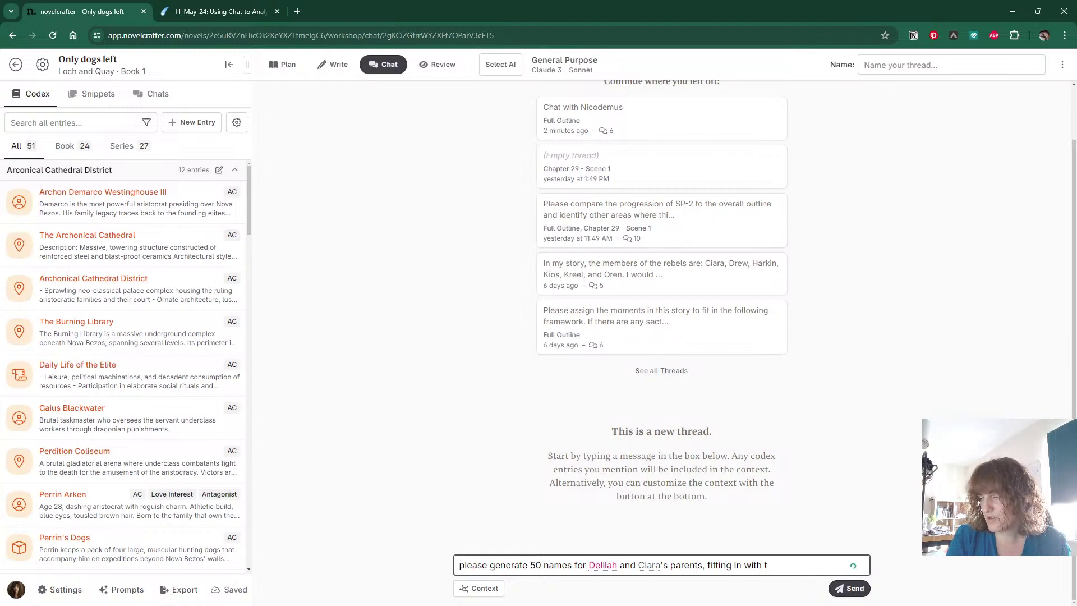
key("BackSpace")
key("BackSpace")
type("th")
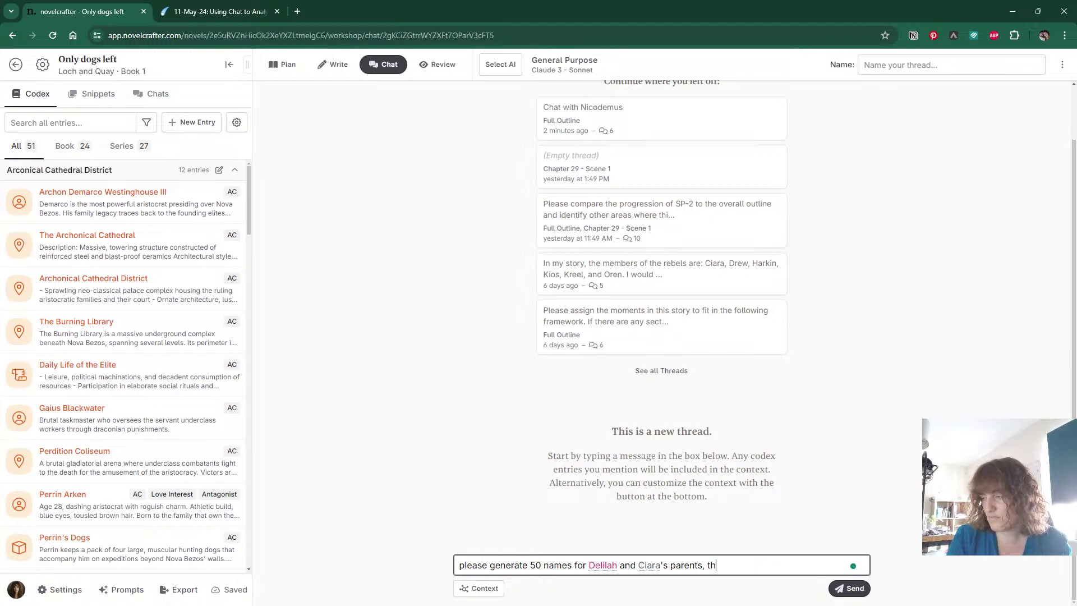
type("at fit ")
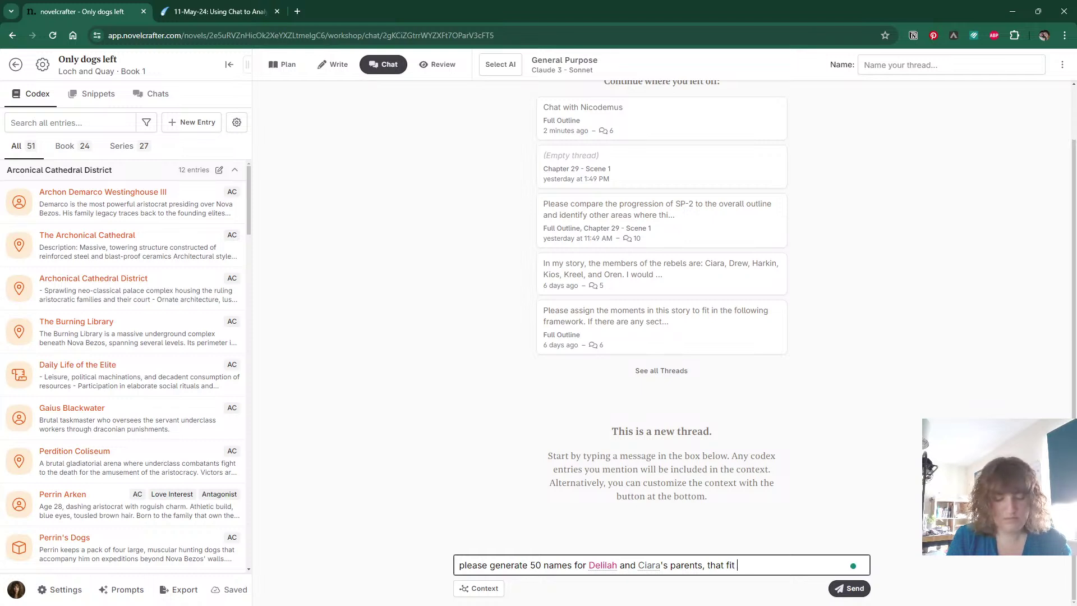
type("in with the e")
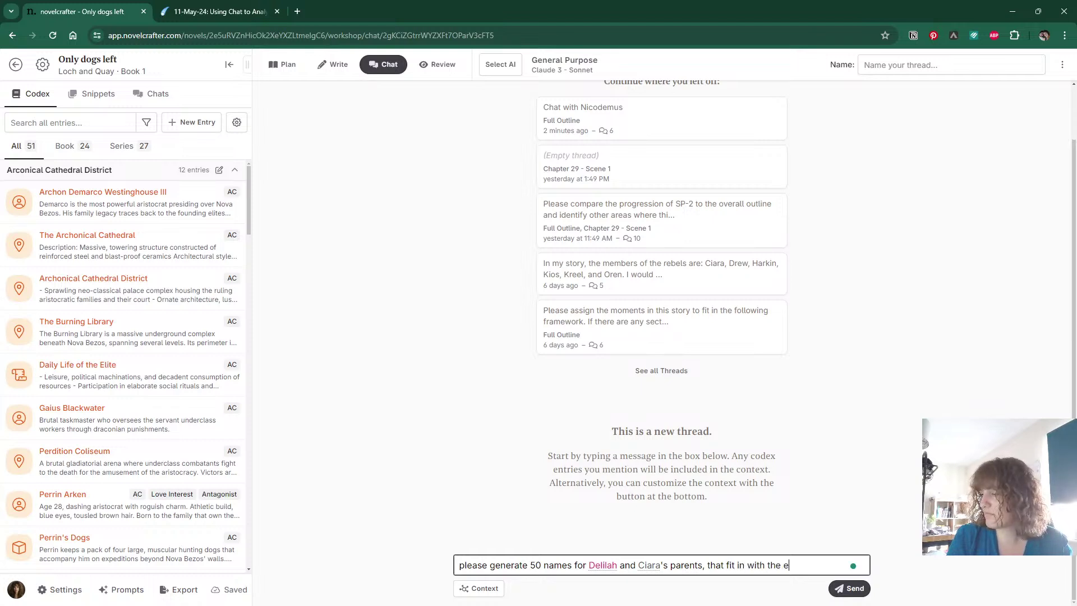
type("ntymology of")
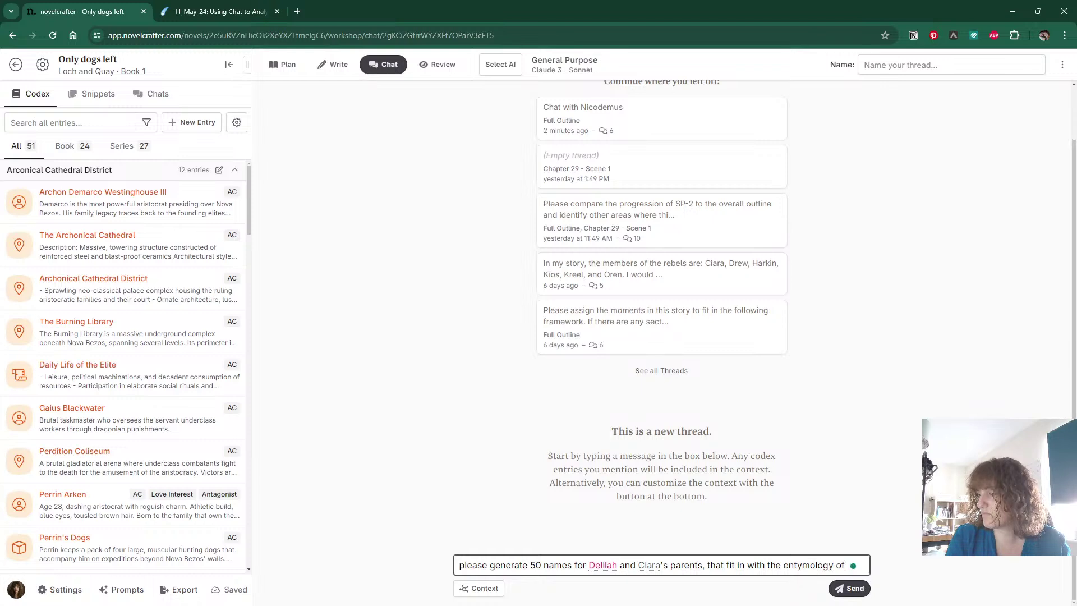
type(" theirs.")
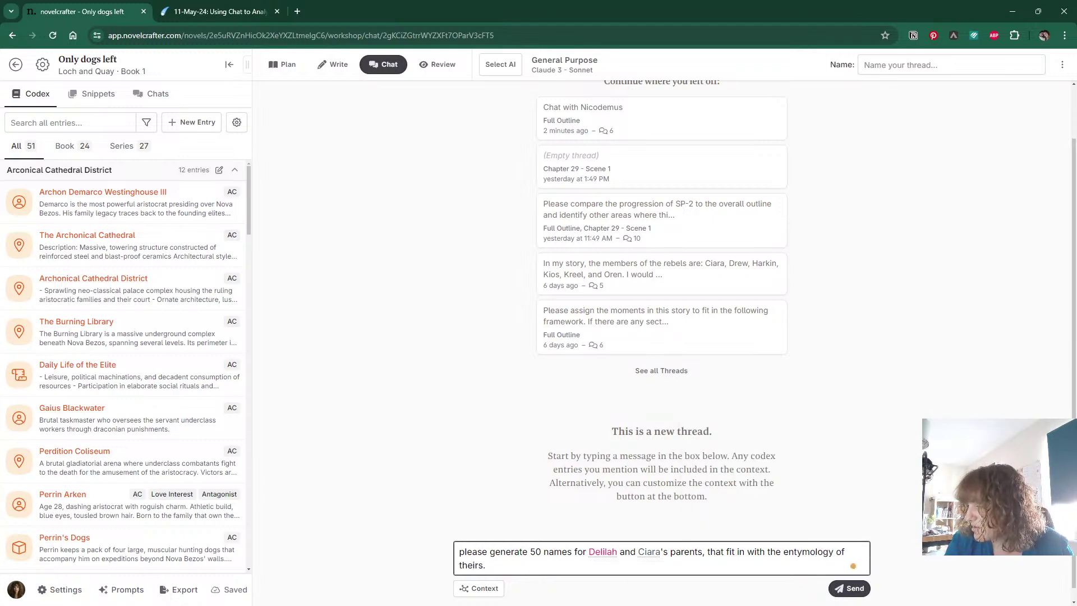
Correct the misspelled word in the message to "etymology" and send the request.
left_click(808, 552)
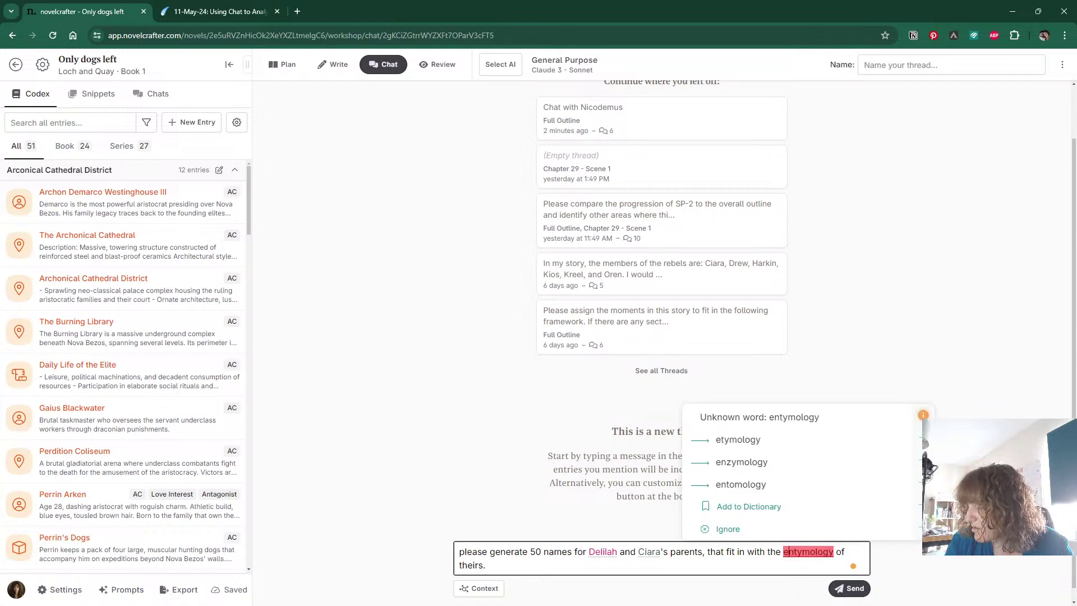
left_click(780, 437)
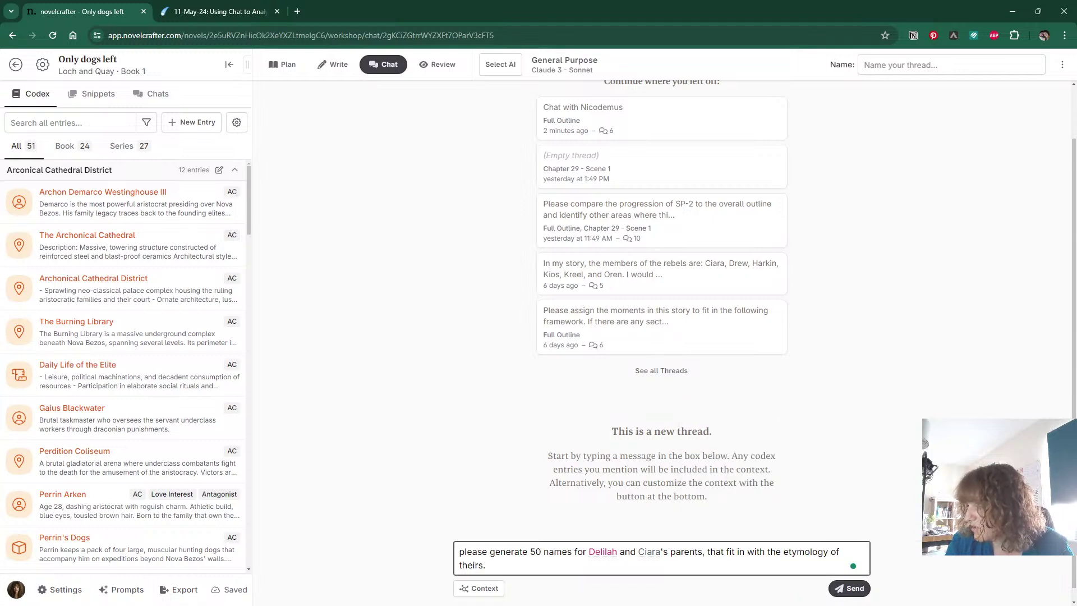
left_click(849, 590)
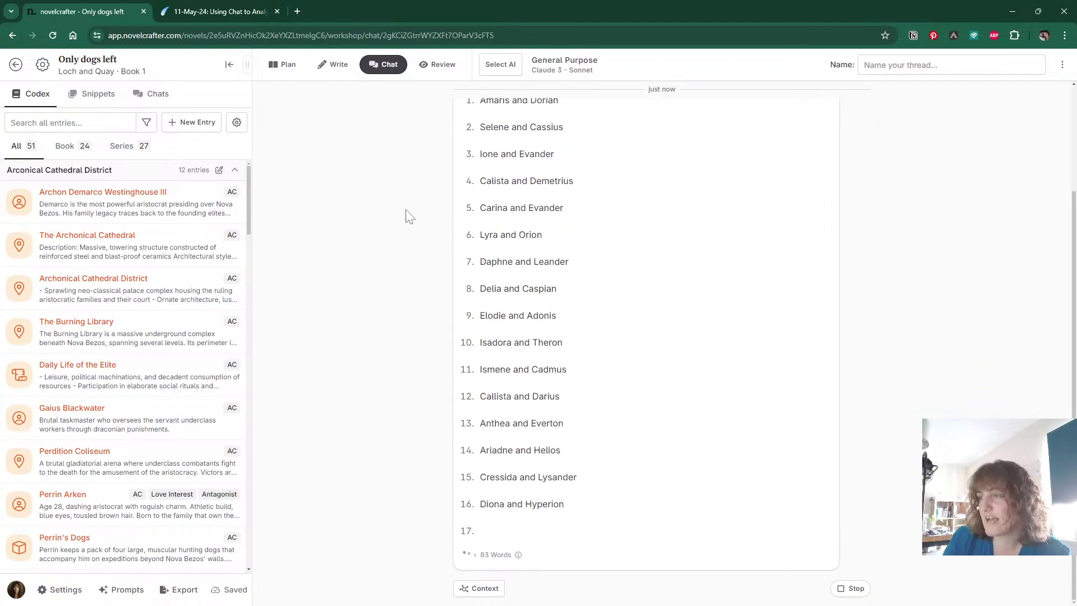
Read through the generated list of 50 name pairs for the parents, returning to its beginning.
scroll(408, 217, "up", 5)
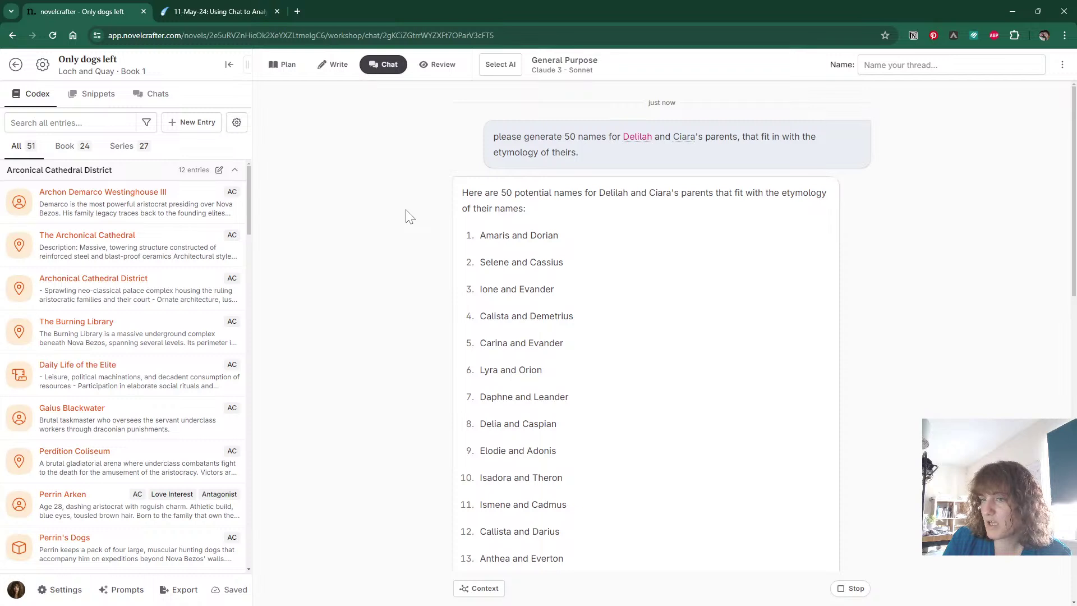
scroll(409, 217, "down", 2)
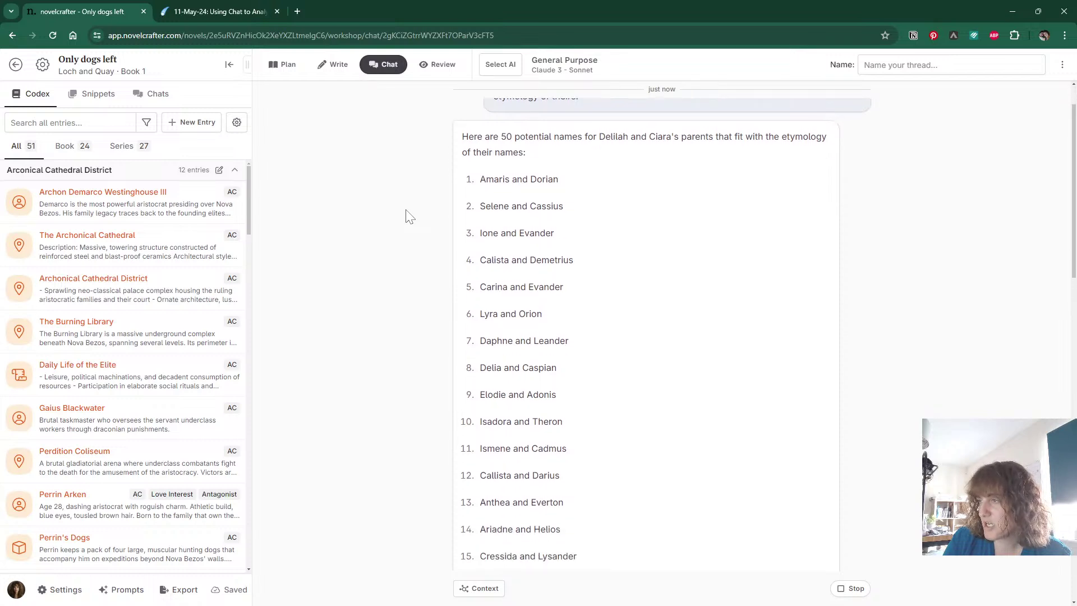
scroll(409, 217, "down", 1)
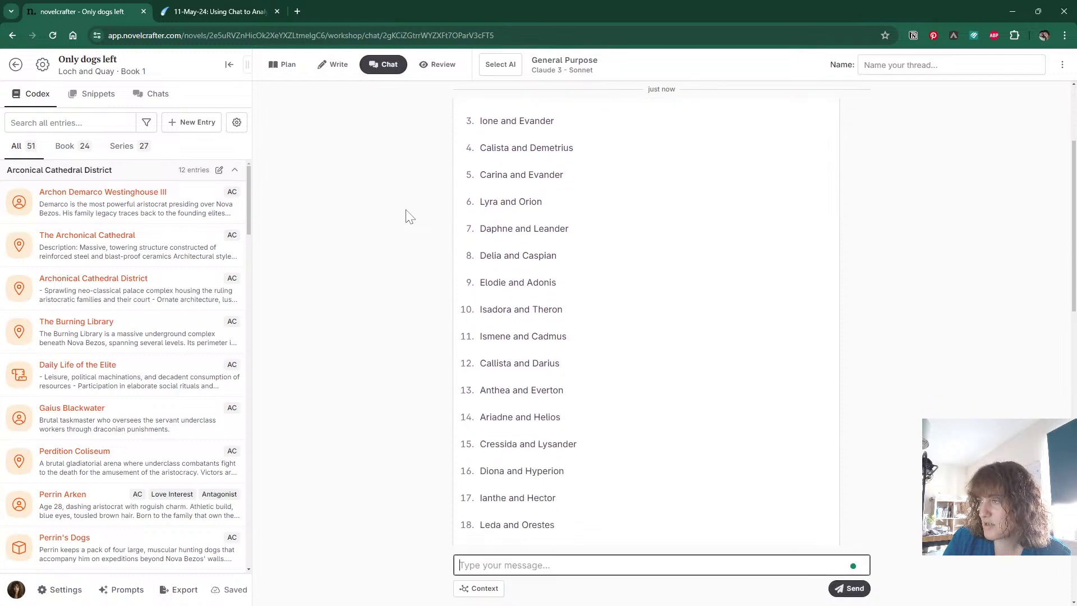
scroll(409, 216, "up", 3)
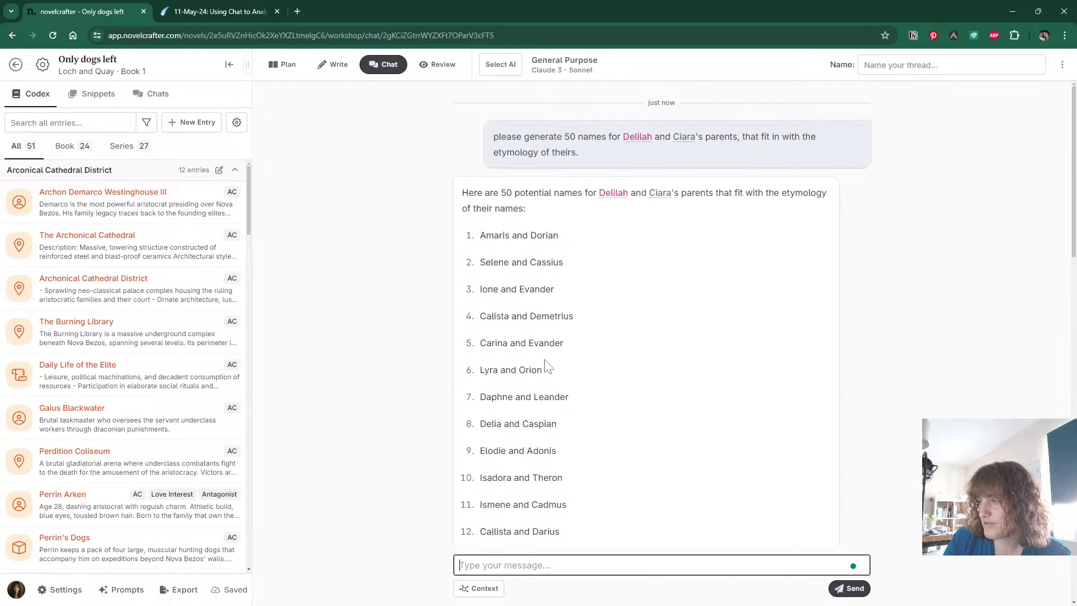
scroll(419, 354, "down", 3)
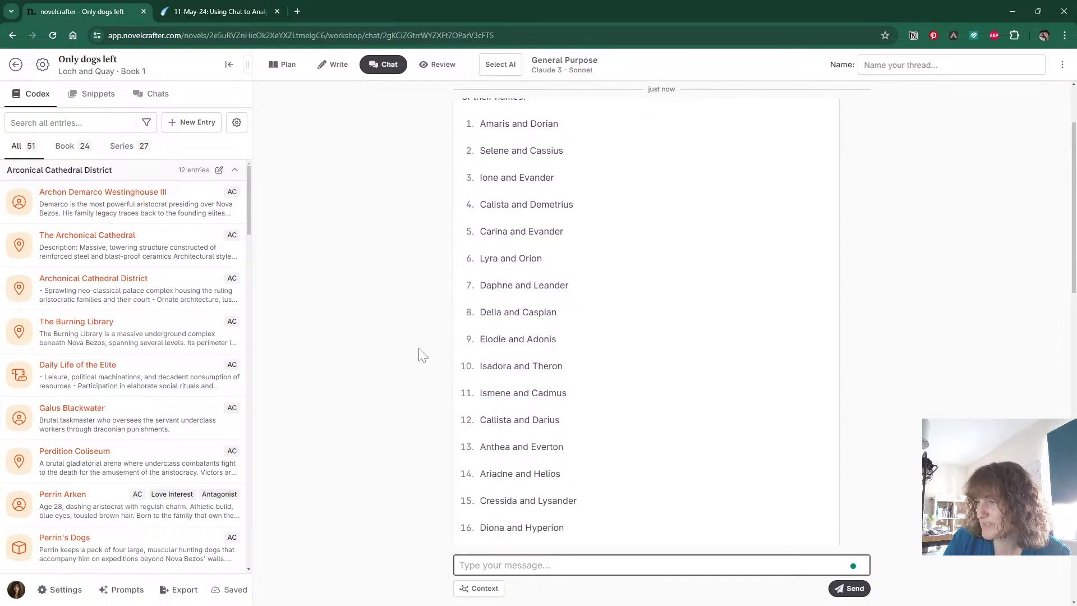
scroll(413, 351, "down", 2)
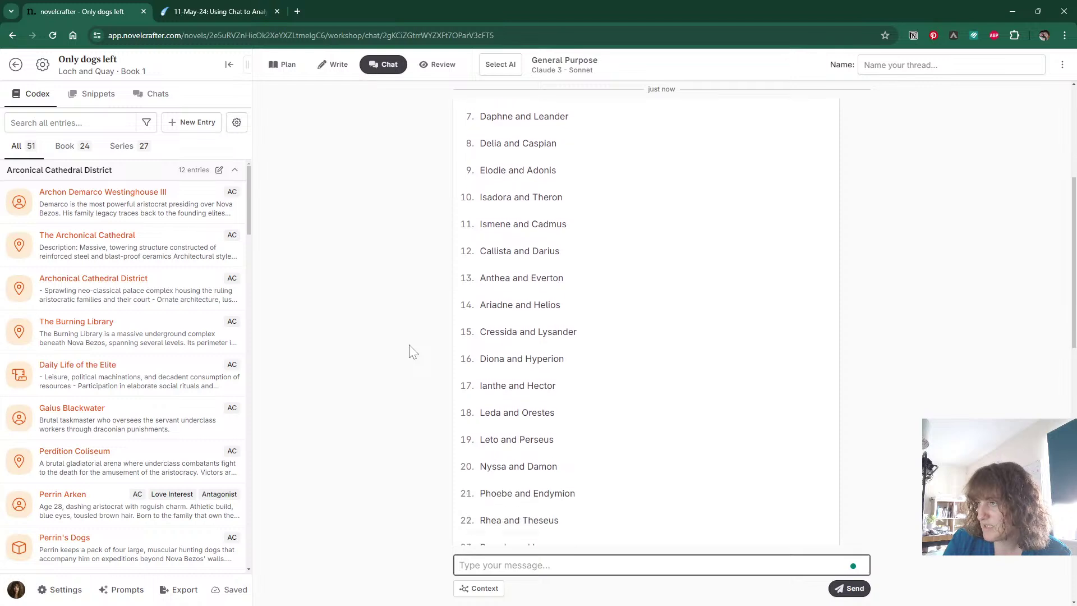
scroll(414, 351, "down", 1)
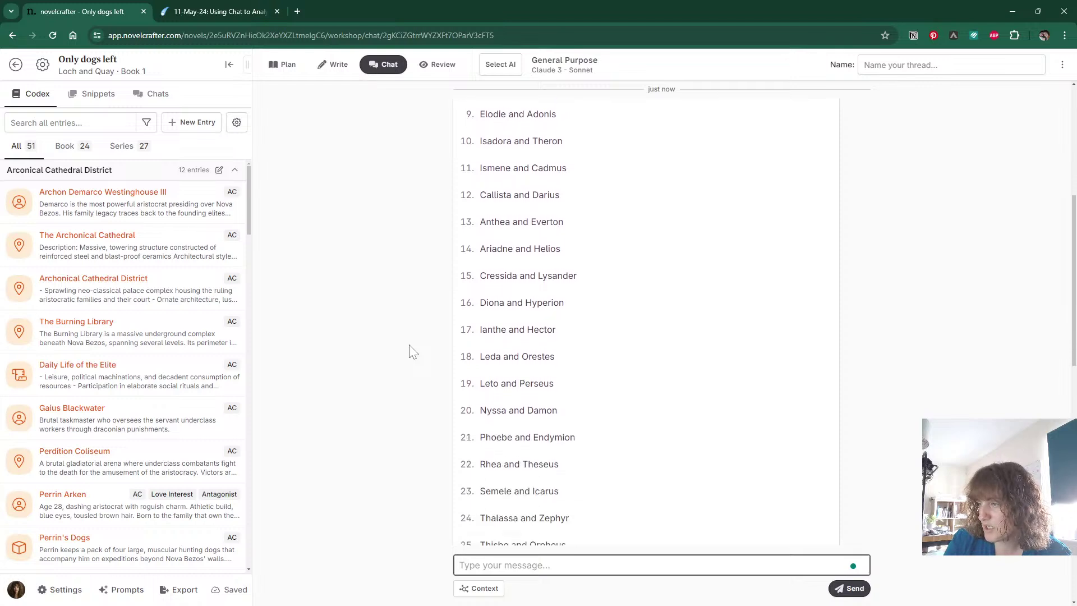
scroll(413, 352, "down", 2)
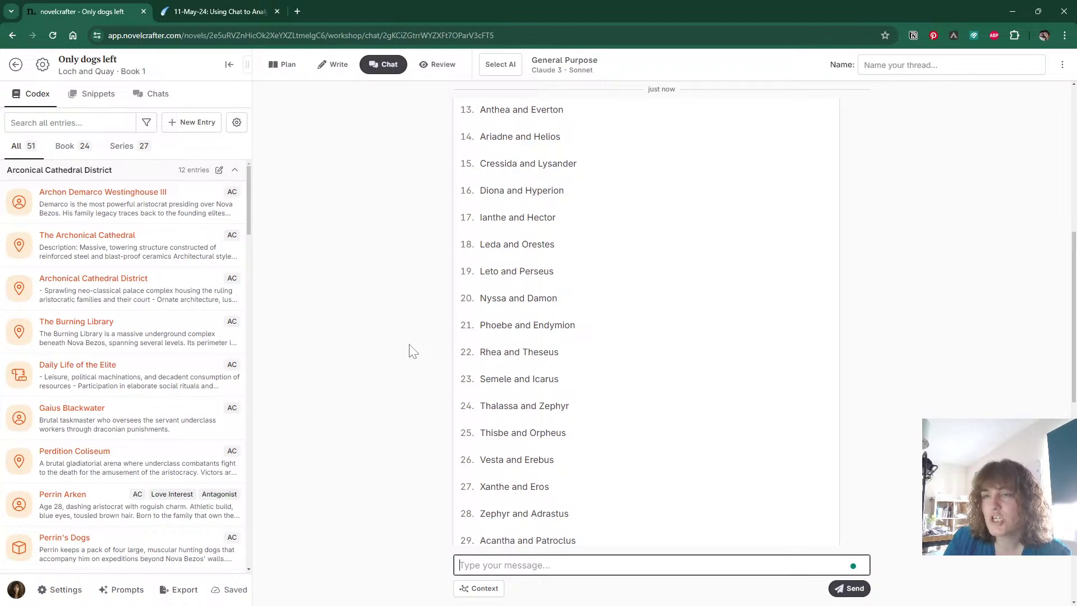
scroll(135, 325, "down", 10)
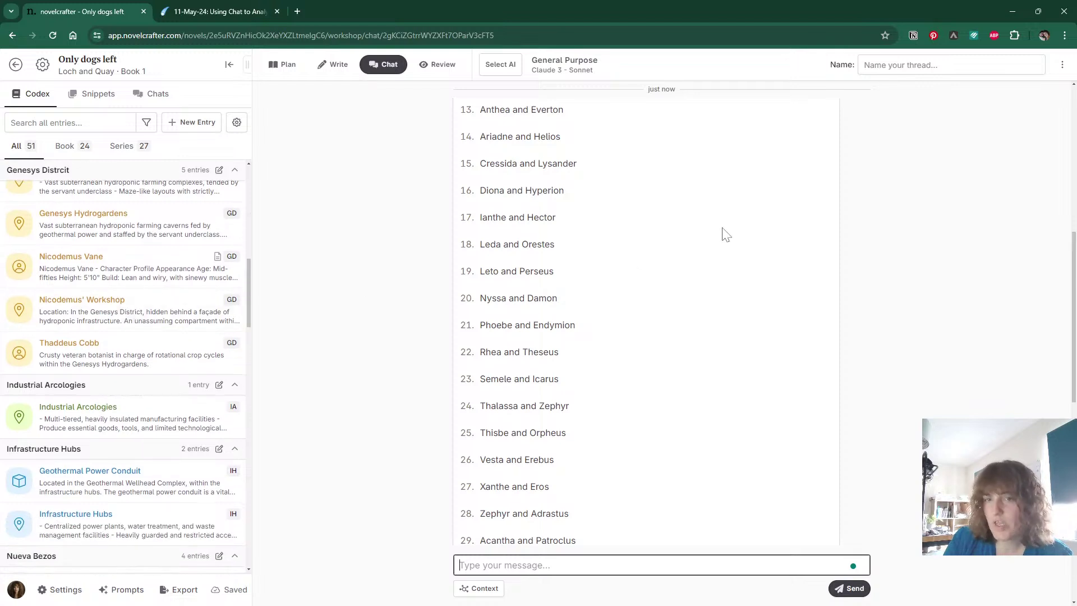
scroll(724, 232, "down", 3)
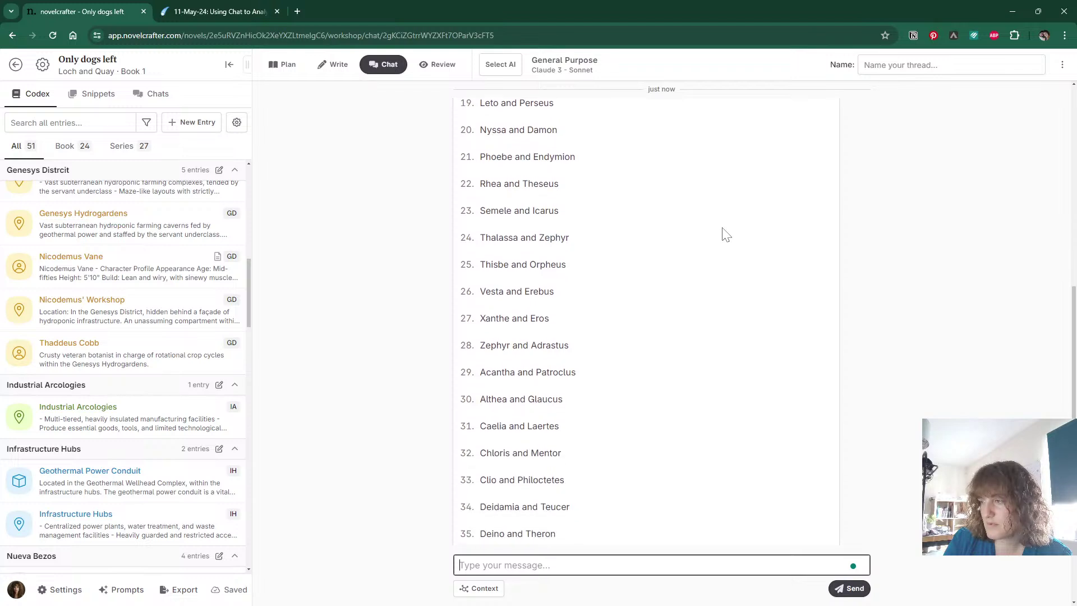
scroll(723, 232, "down", 1)
scroll(724, 233, "down", 1)
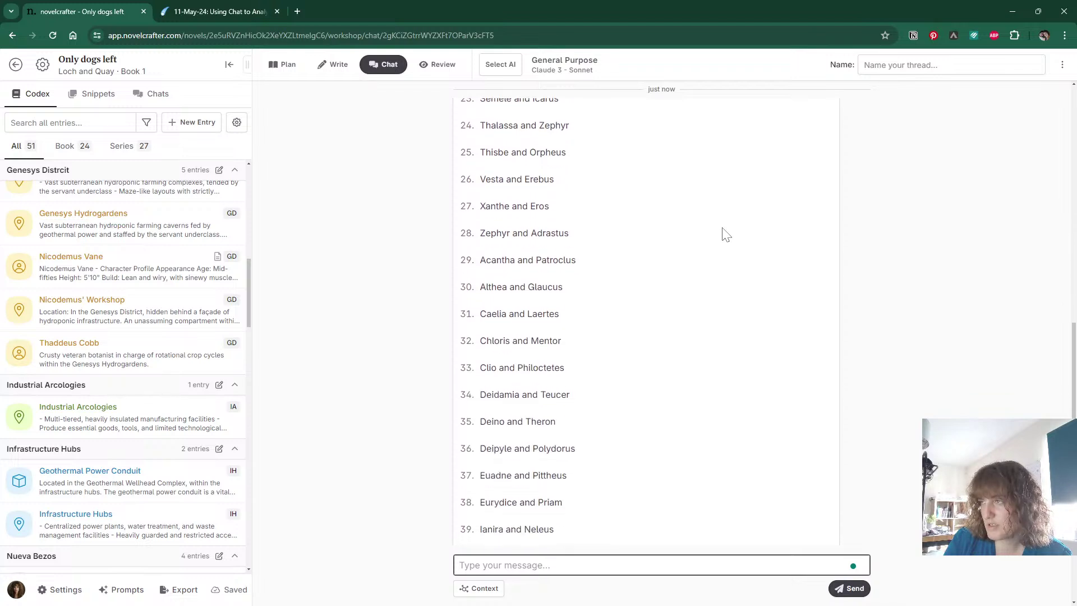
scroll(726, 234, "down", 1)
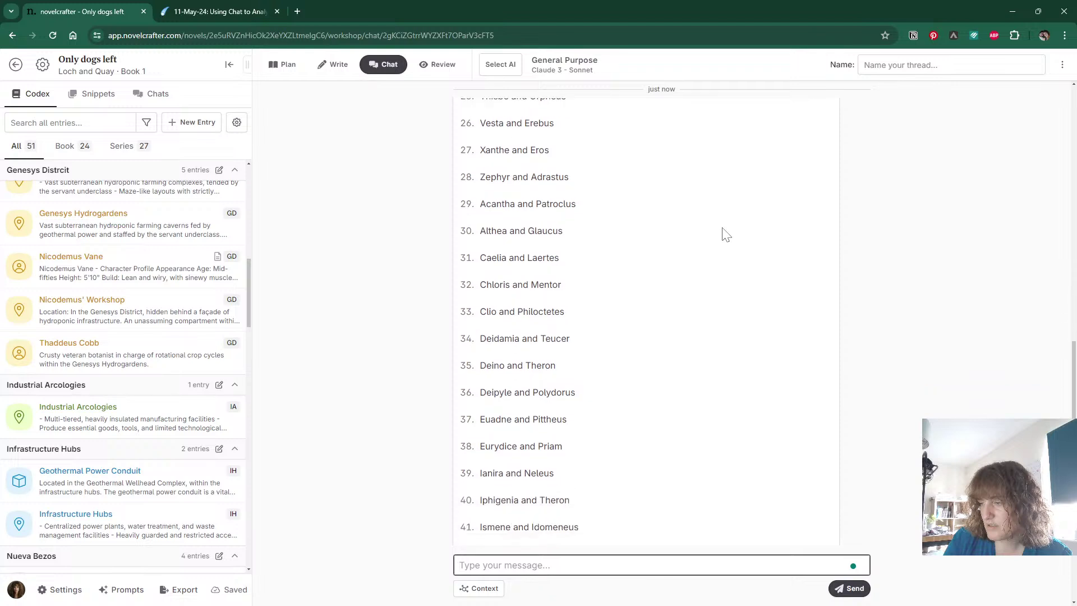
scroll(727, 234, "down", 2)
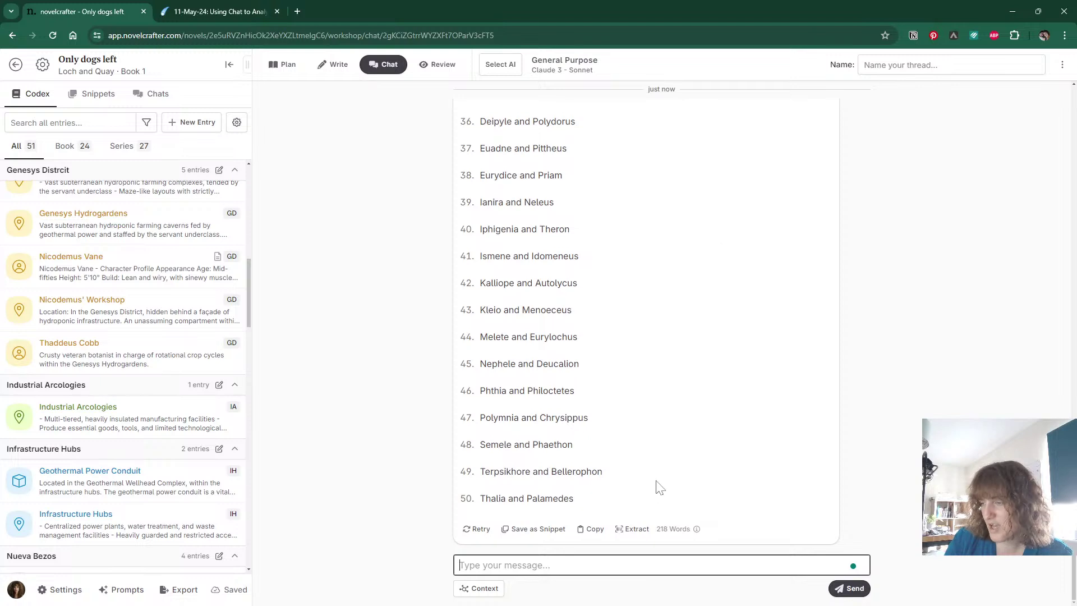
scroll(661, 488, "up", 15)
scroll(662, 489, "up", 2)
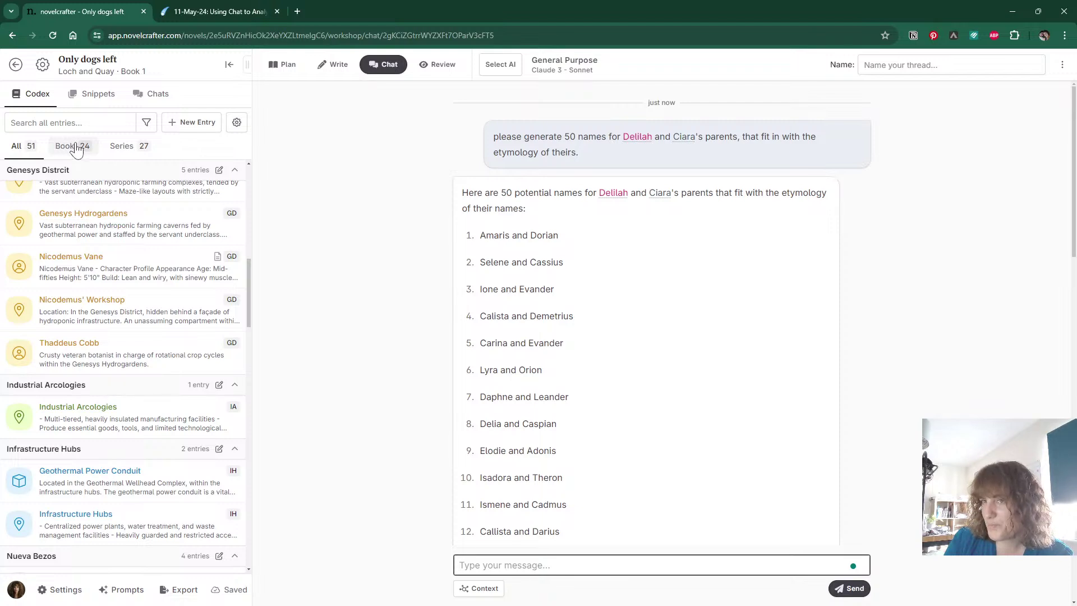
Create a new Character entry in the codex named "Delilah's Parents".
left_click(188, 123)
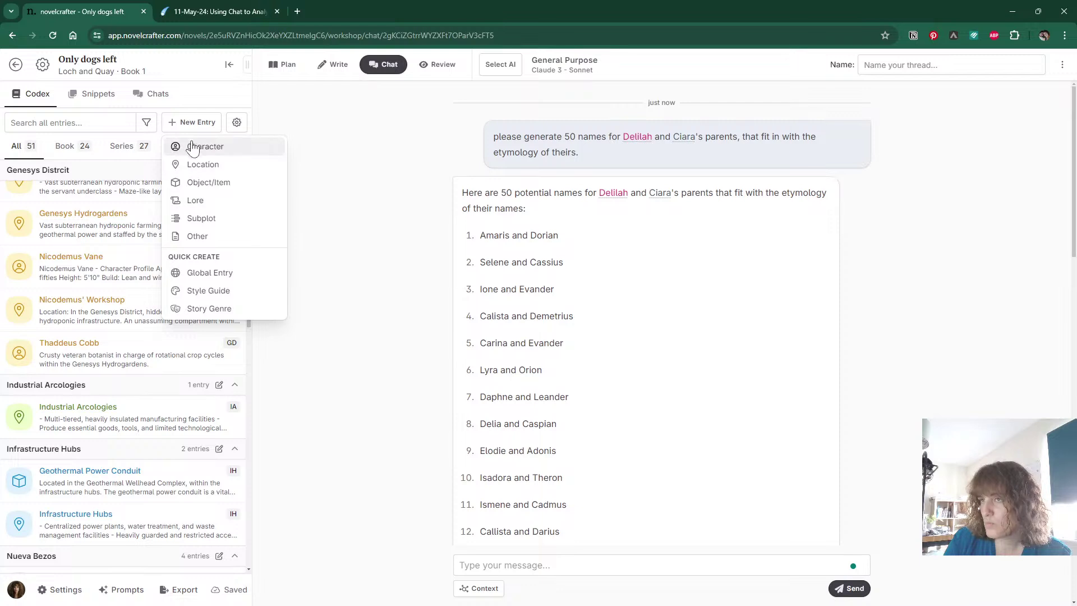
left_click(256, 150)
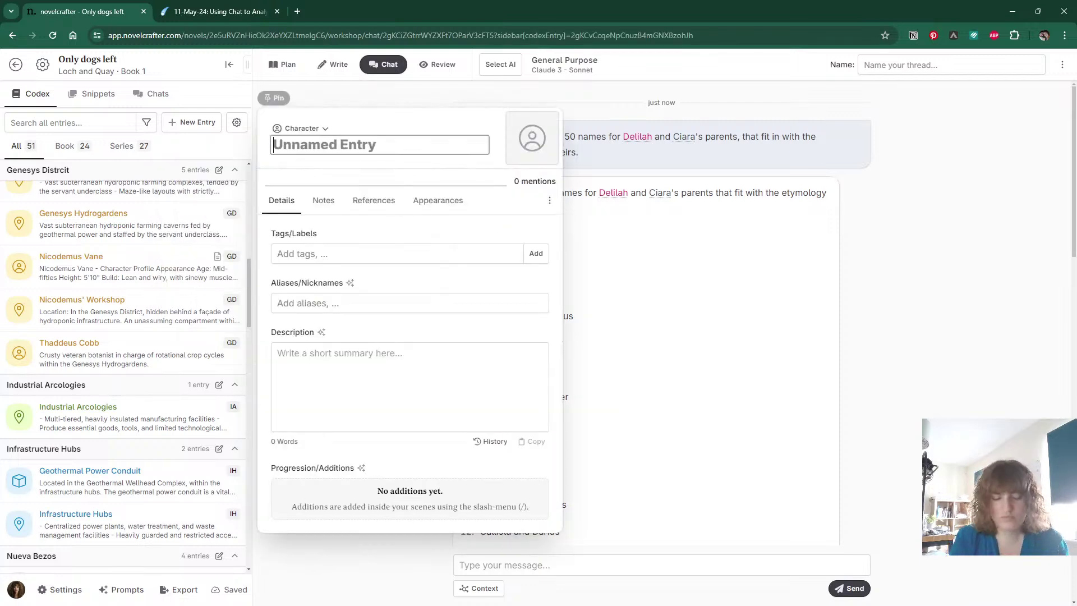
type("Delilah's Par")
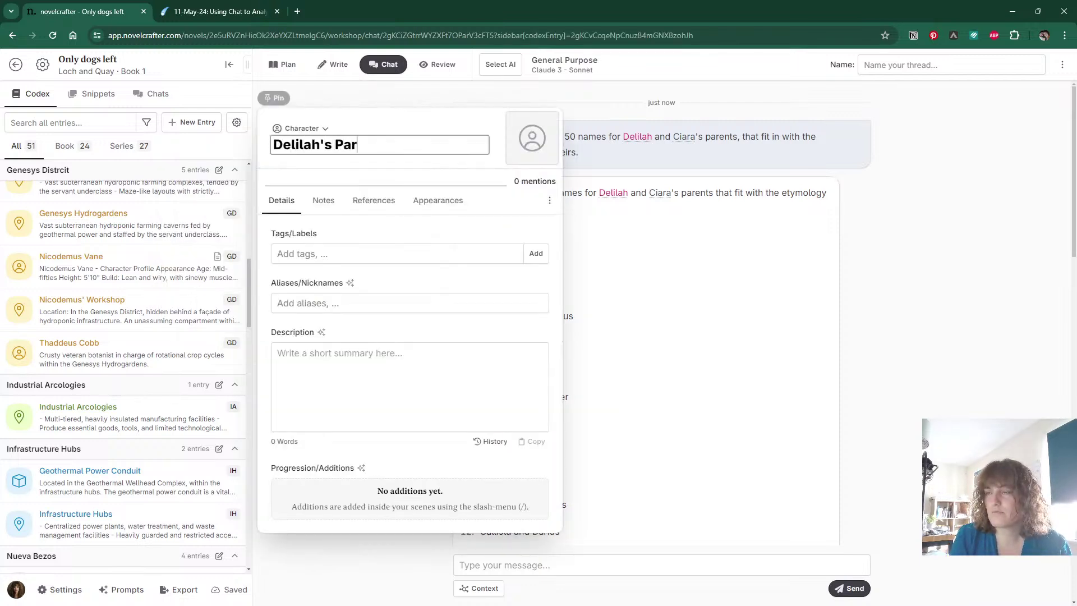
type("ents")
Begin the aliases of the Delilah's Parents entry with "Ione, J".
left_click(359, 303)
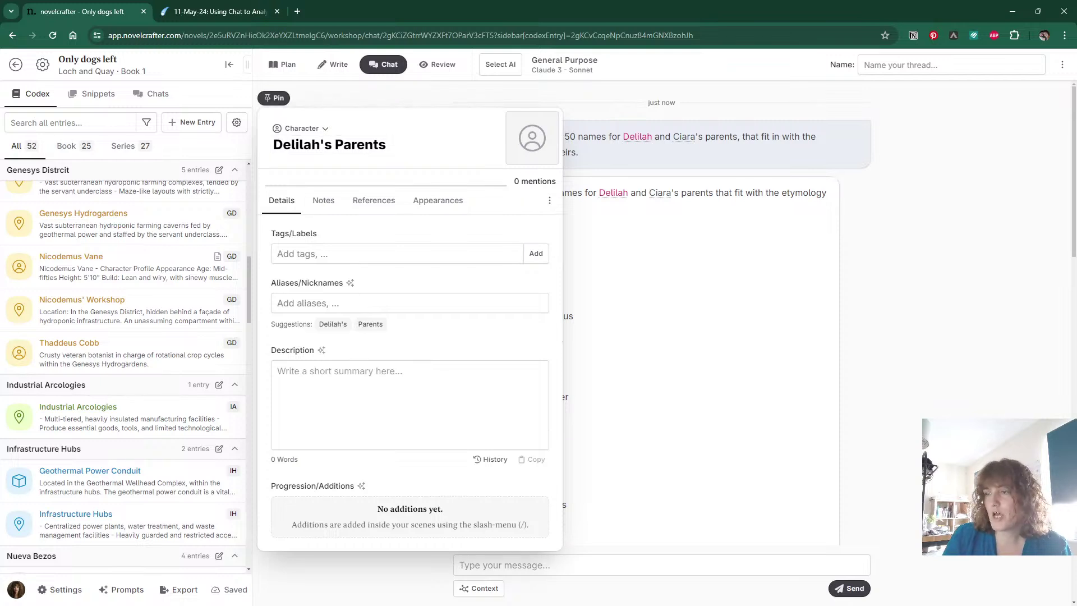
type("Ione,")
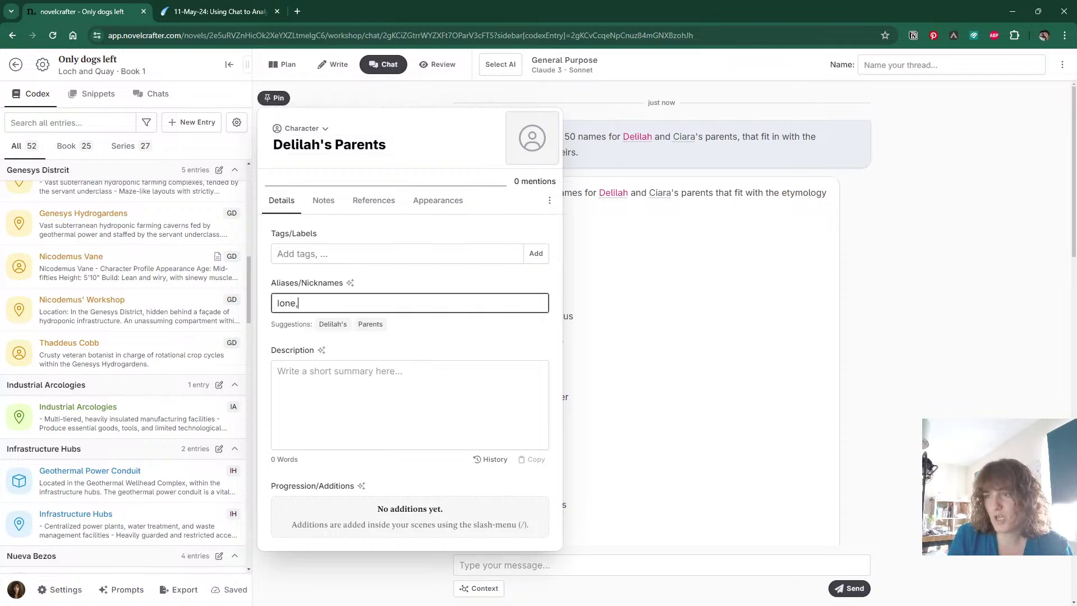
type(" John")
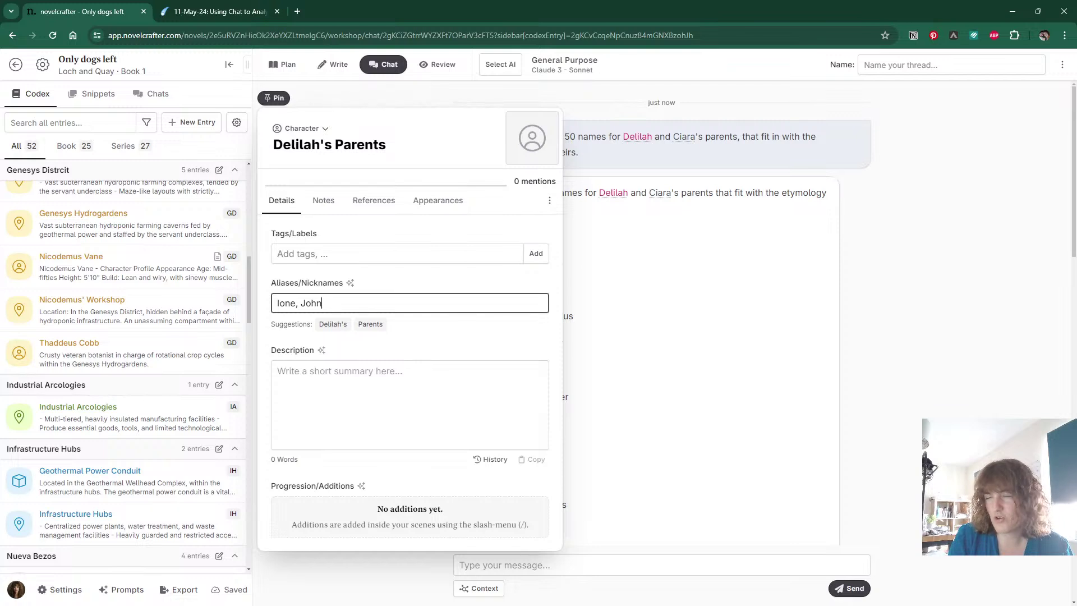
key("BackSpace")
key("BackSpace")
key("BackSpace")
Search Google for "ione name meaning" in a separate tab, read the result and return to the codex entry.
key("ctrl+t")
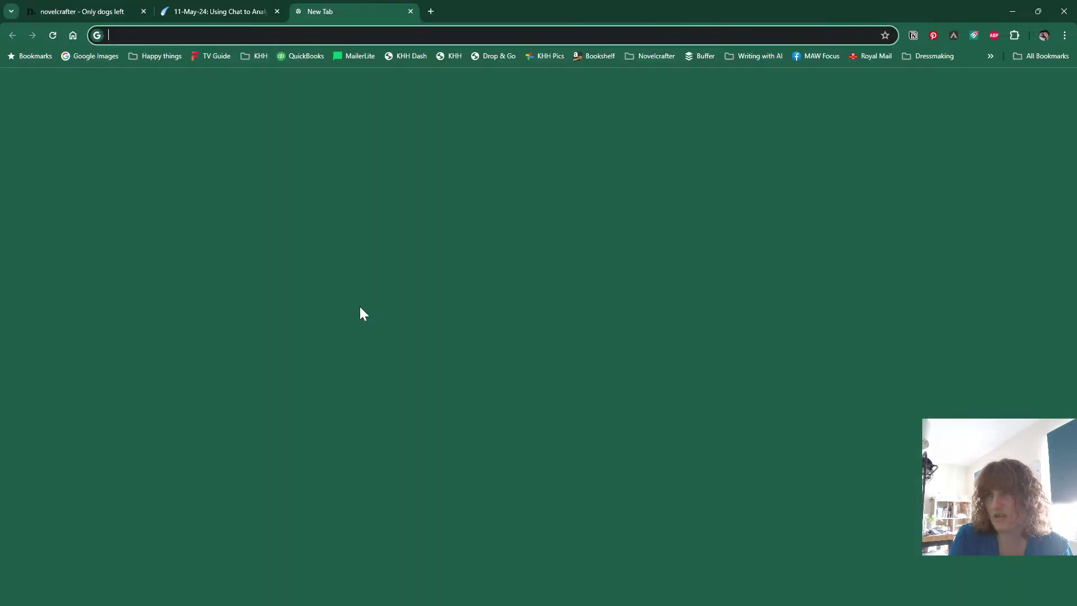
type("ione")
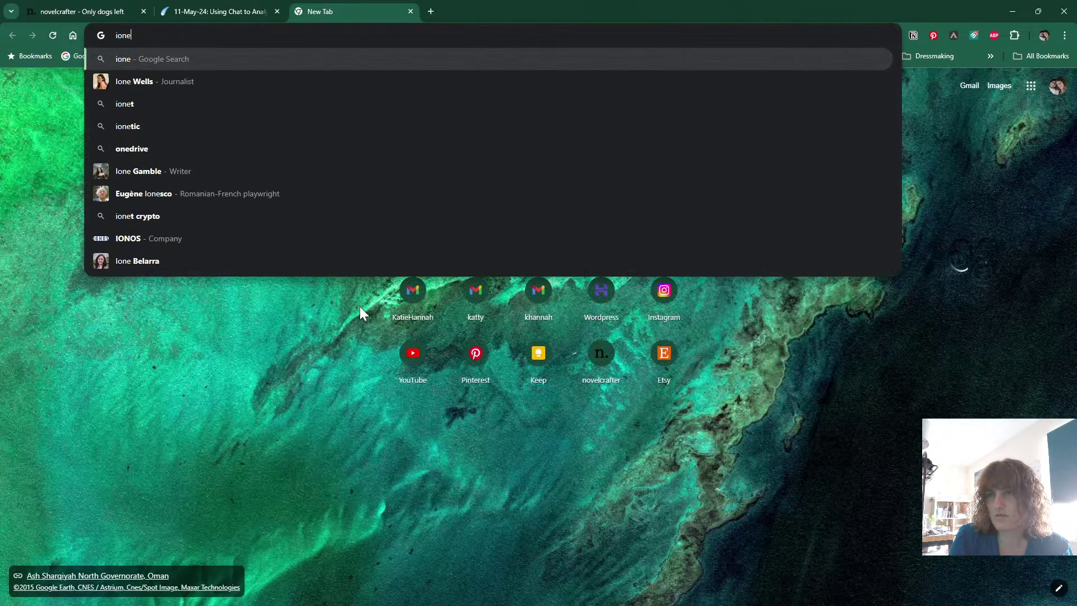
type(" name meaning")
key("Return")
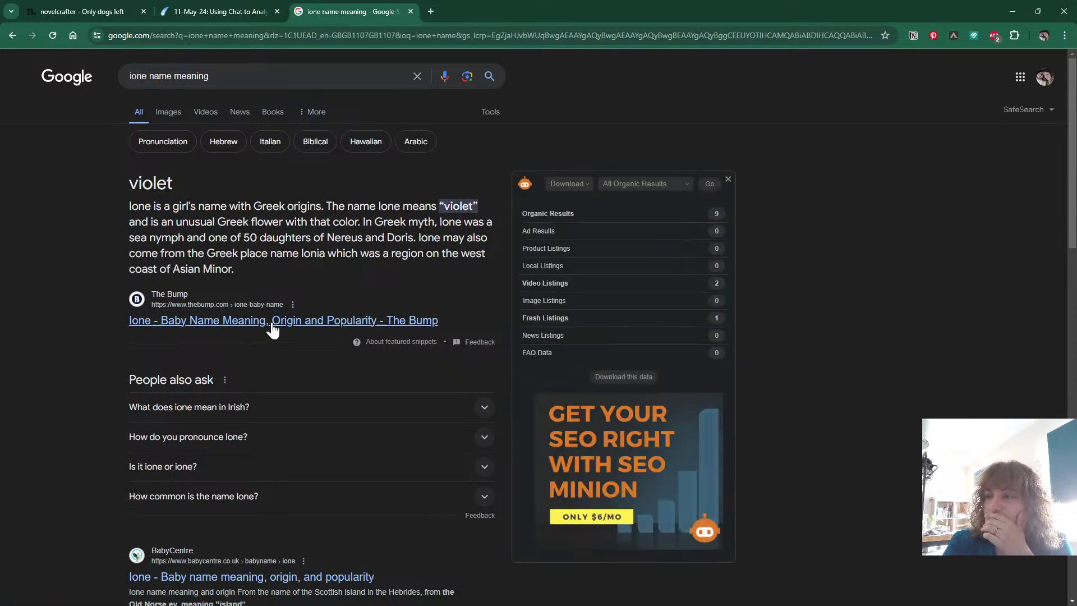
left_click(410, 11)
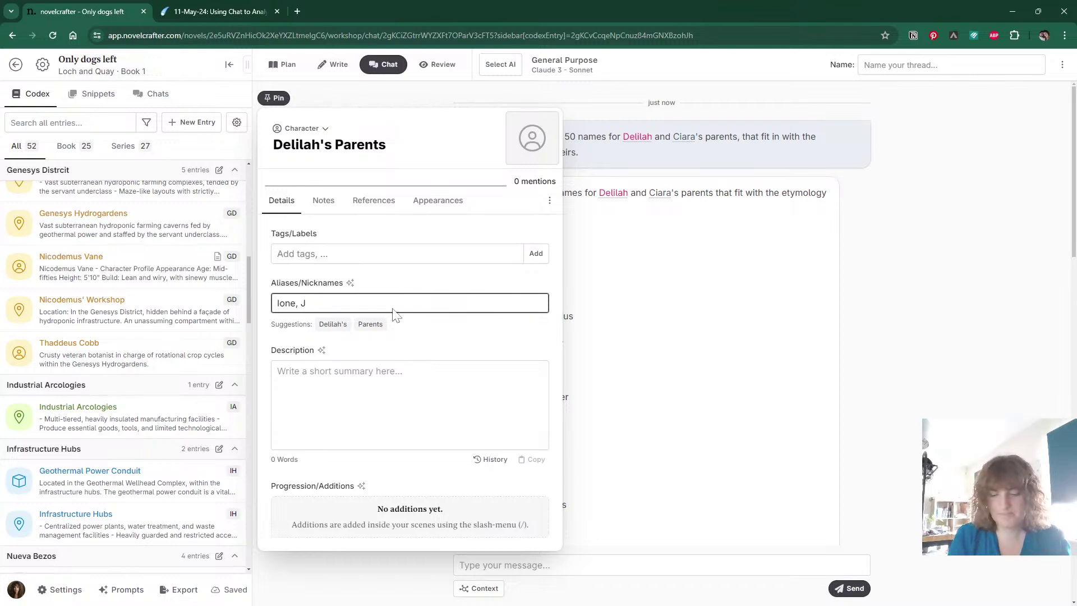
Complete the aliases as "Ione, John" and start the entry's description with "Delilah and Ciara's parents.".
type("ohn")
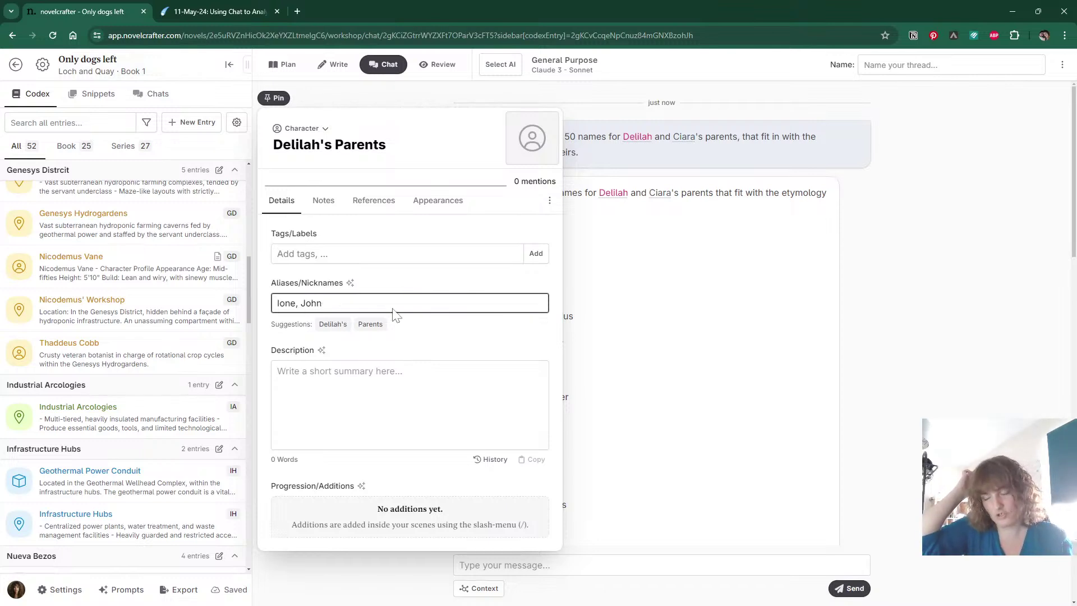
key("Tab")
type("D")
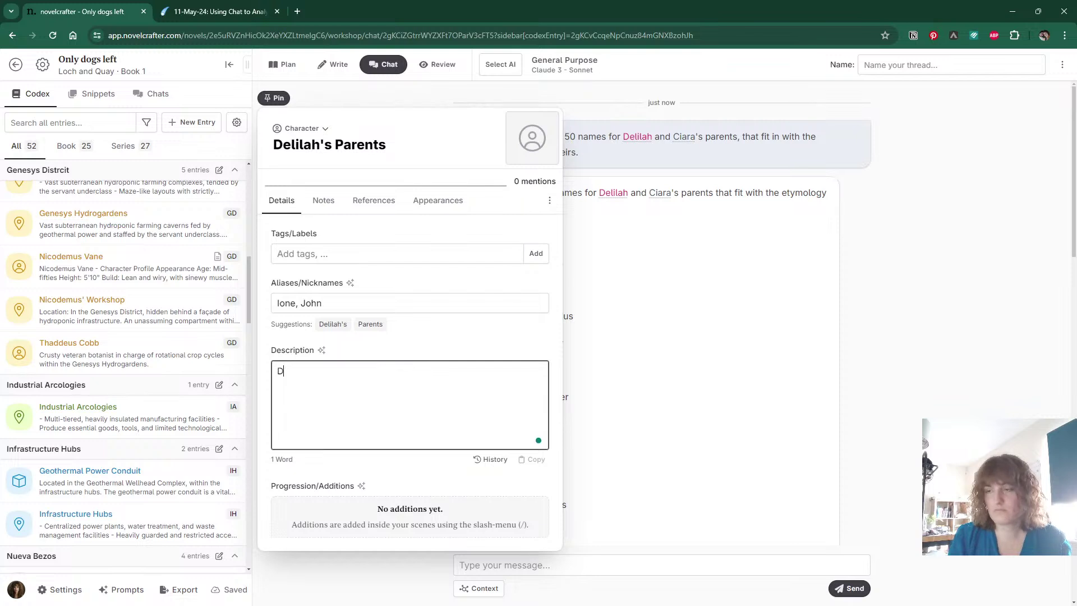
type("elilah and ")
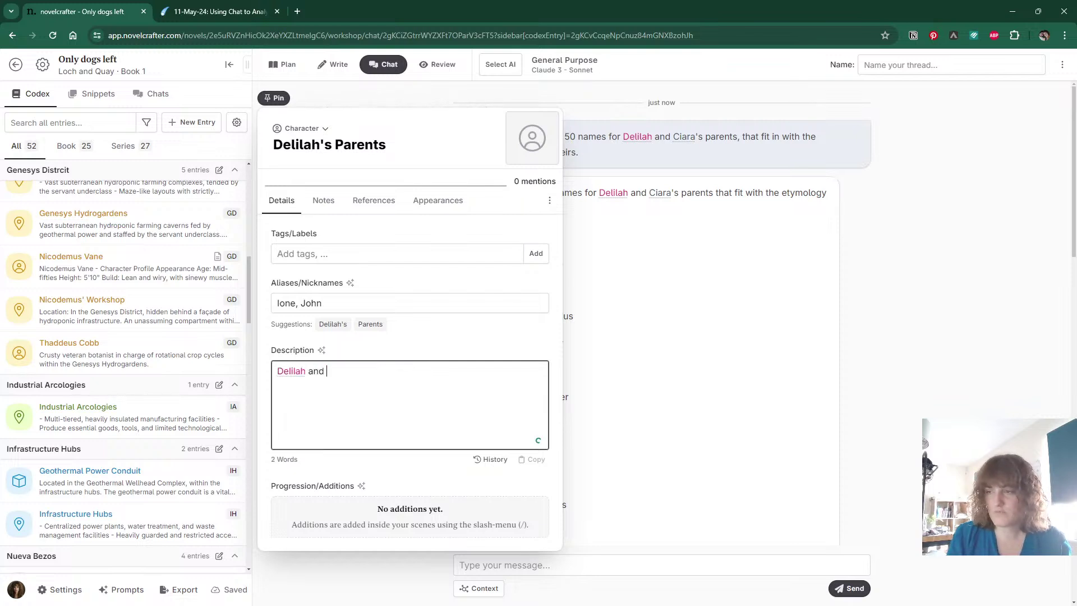
type("Ciara's parents.")
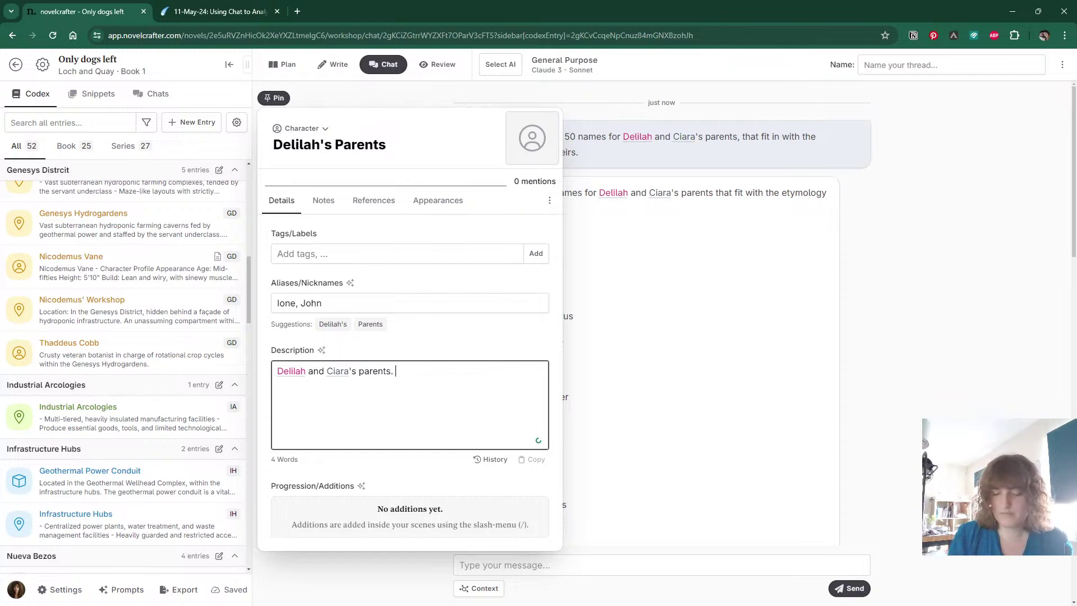
type(" Ten ye")
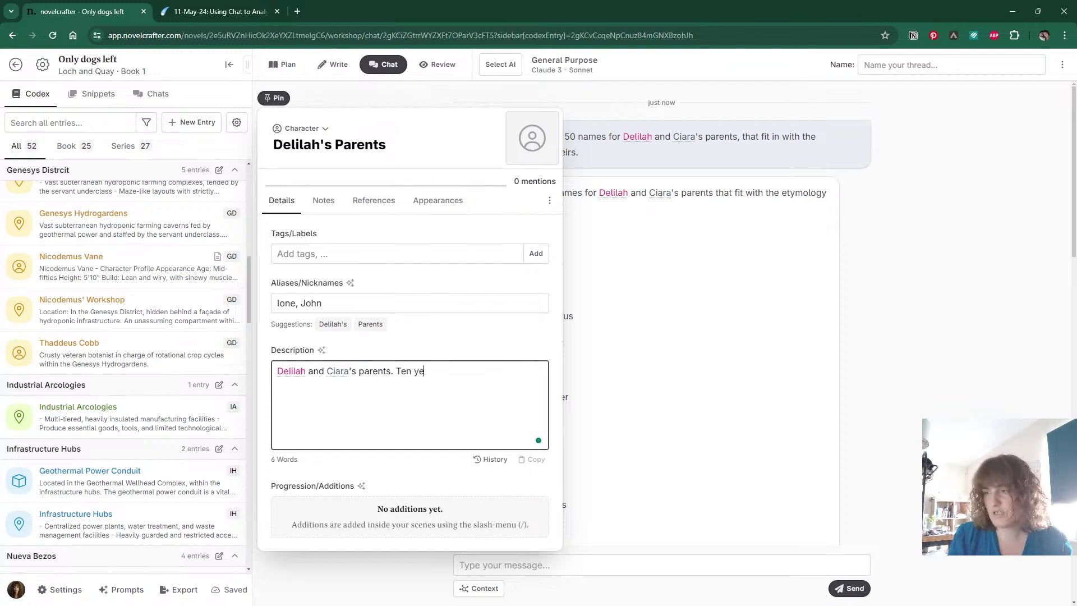
type("ars prior")
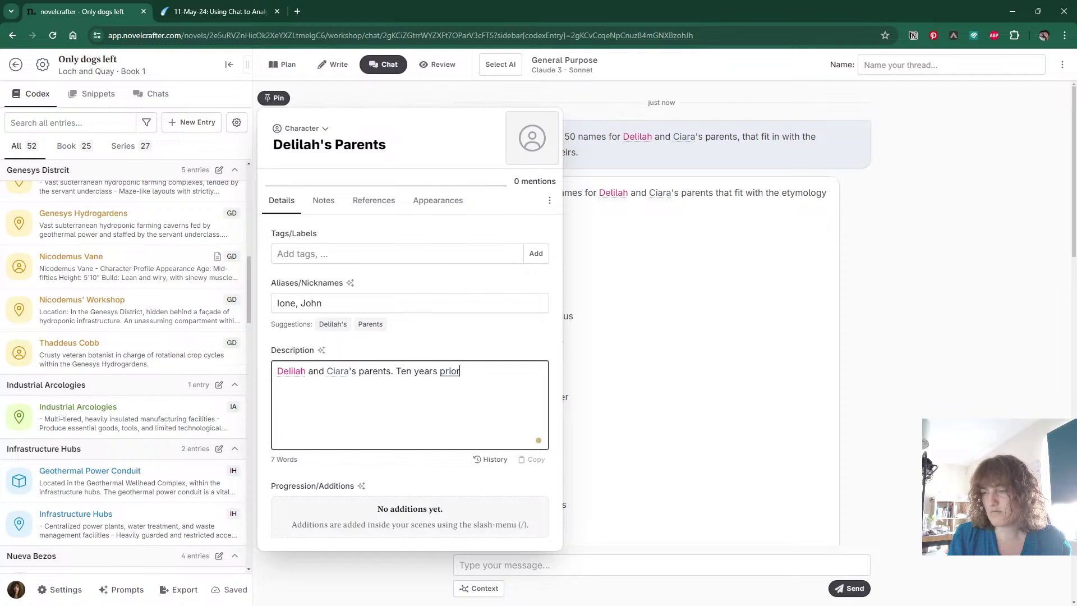
key("BackSpace")
key("BackSpace")
key("BackSpace")
key("BackSpace")
key("BackSpace")
key("BackSpace")
key("BackSpace")
key("BackSpace")
key("BackSpace")
key("BackSpace")
key("BackSpace")
key("BackSpace")
key("BackSpace")
key("BackSpace")
Add a second sentence to the description reading "They went missing ten years prior.".
type("he")
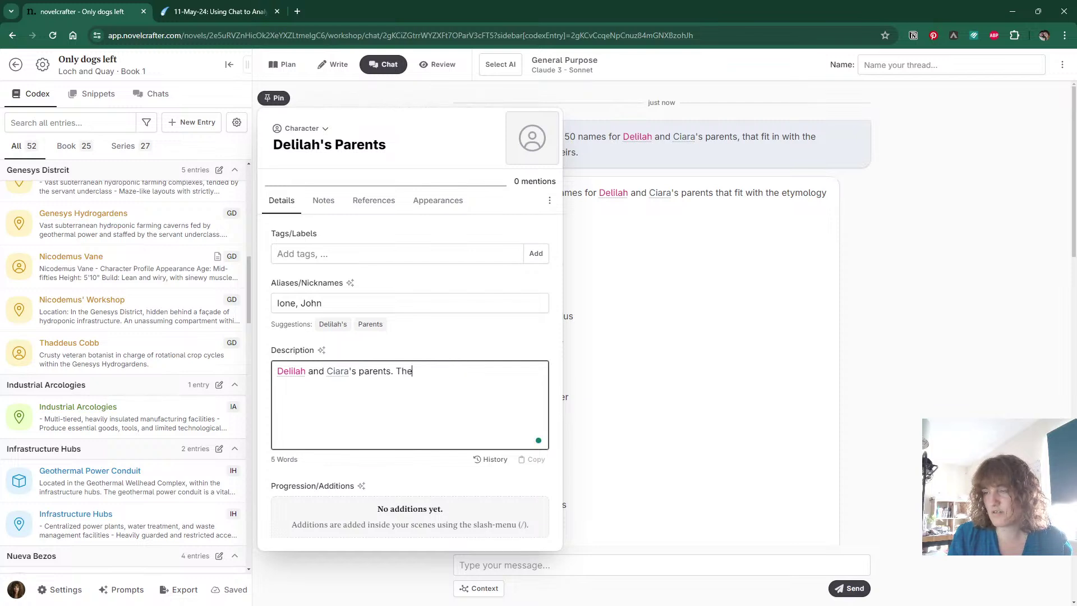
type("y went missing ")
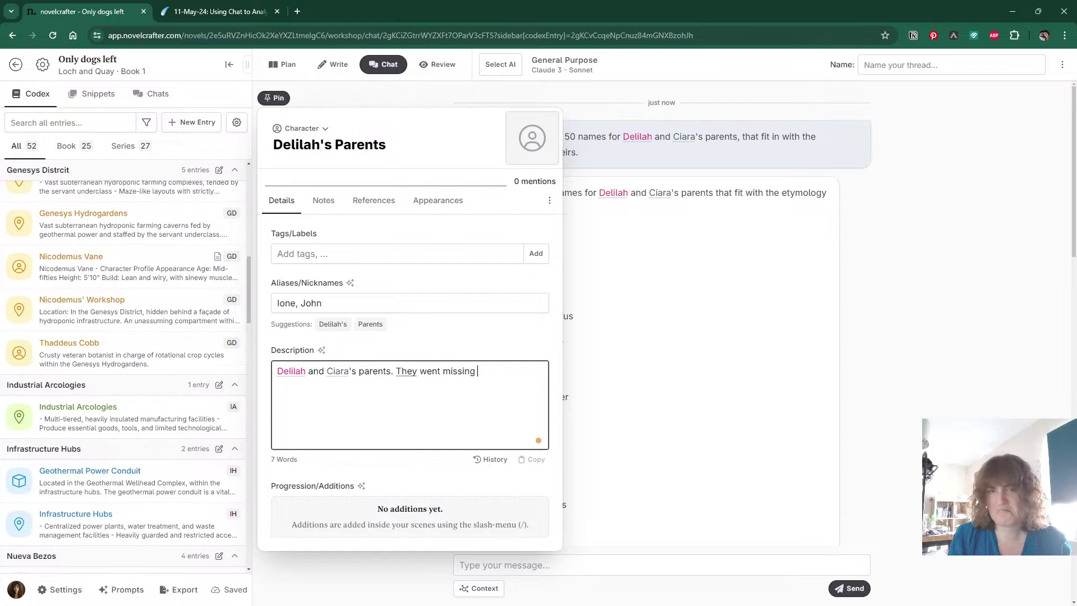
type("ten")
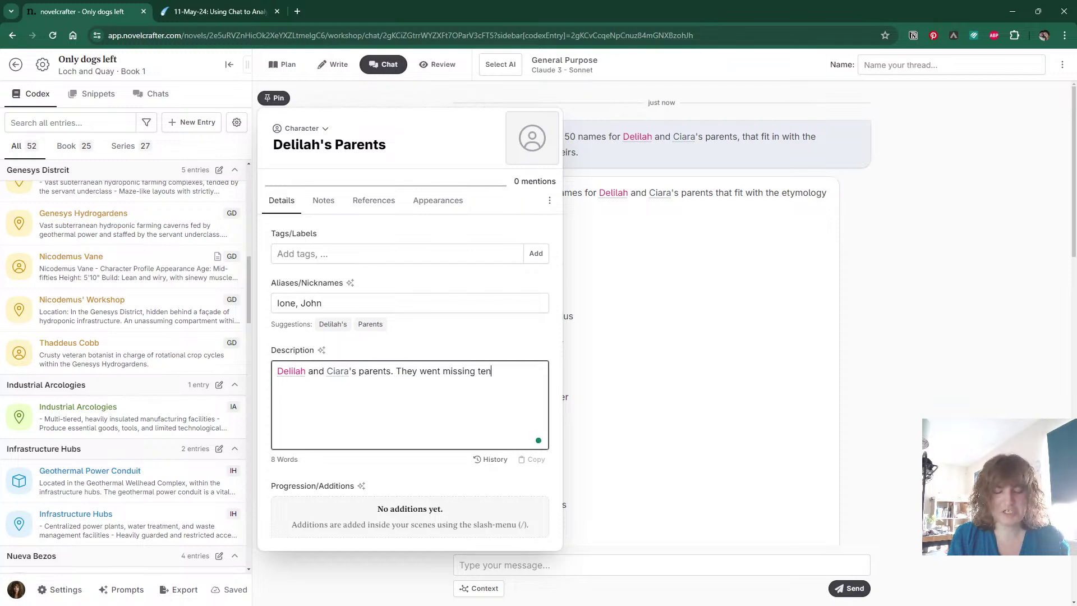
type("? fifteen? ")
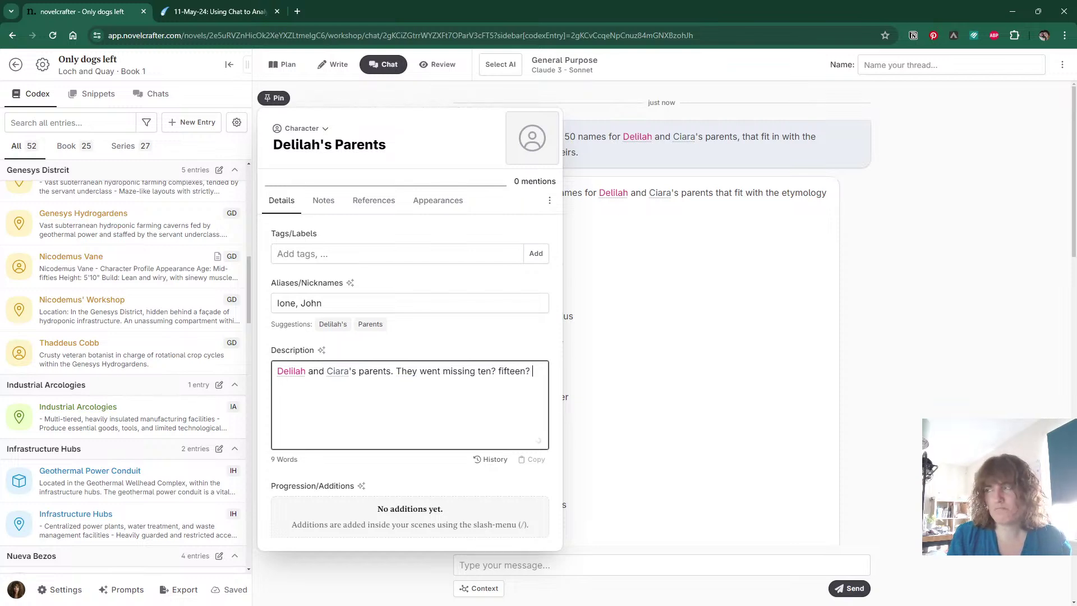
type("years prior.")
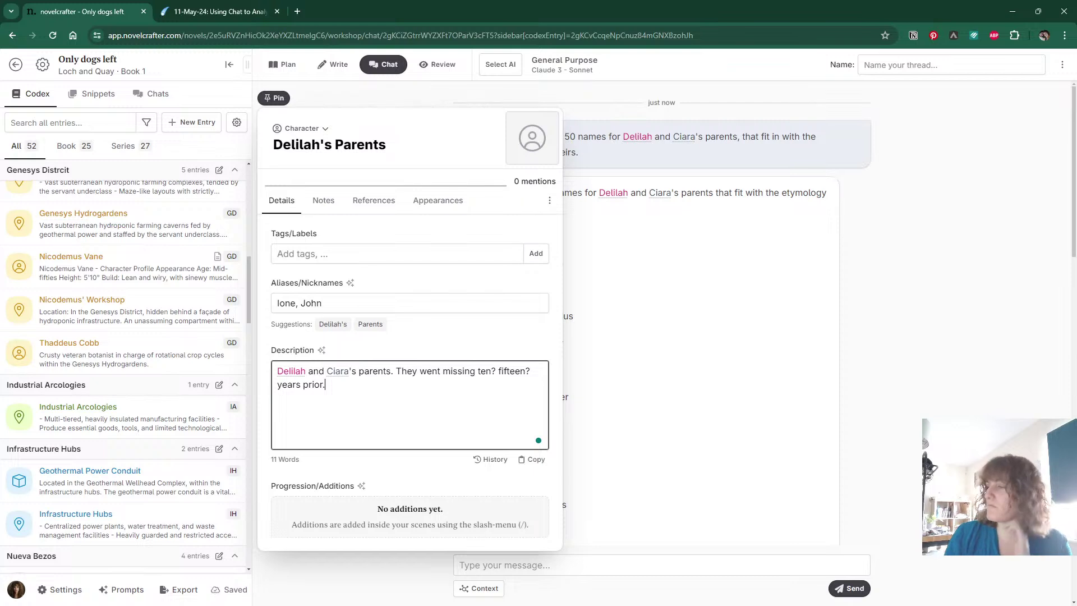
left_click_drag(510, 387, 493, 372)
type("years prior")
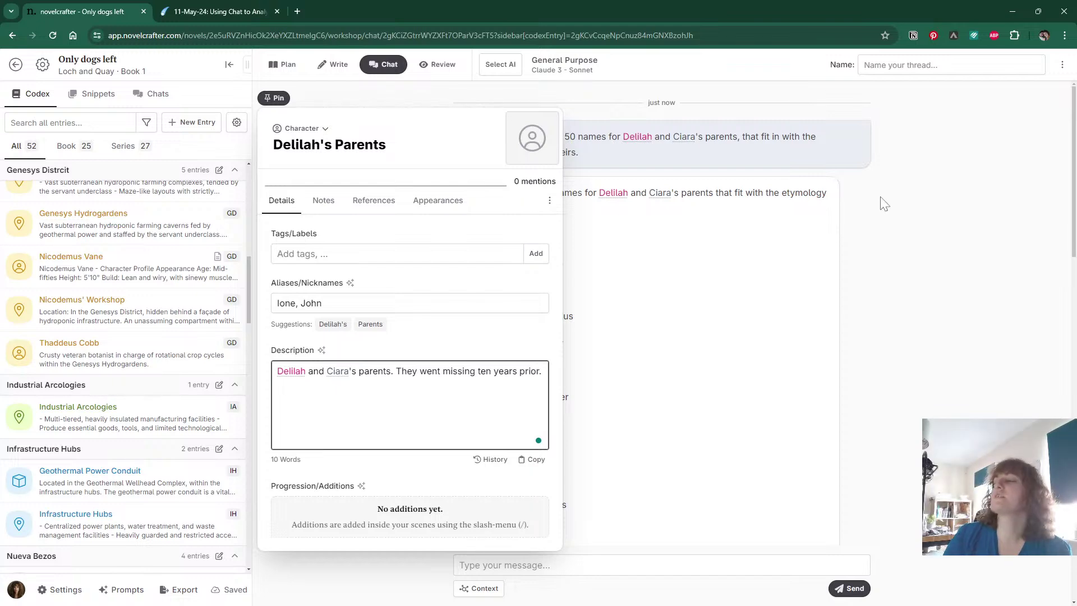
Close the Delilah's Parents entry and start a new chat thread.
left_click(883, 220)
left_click(377, 62)
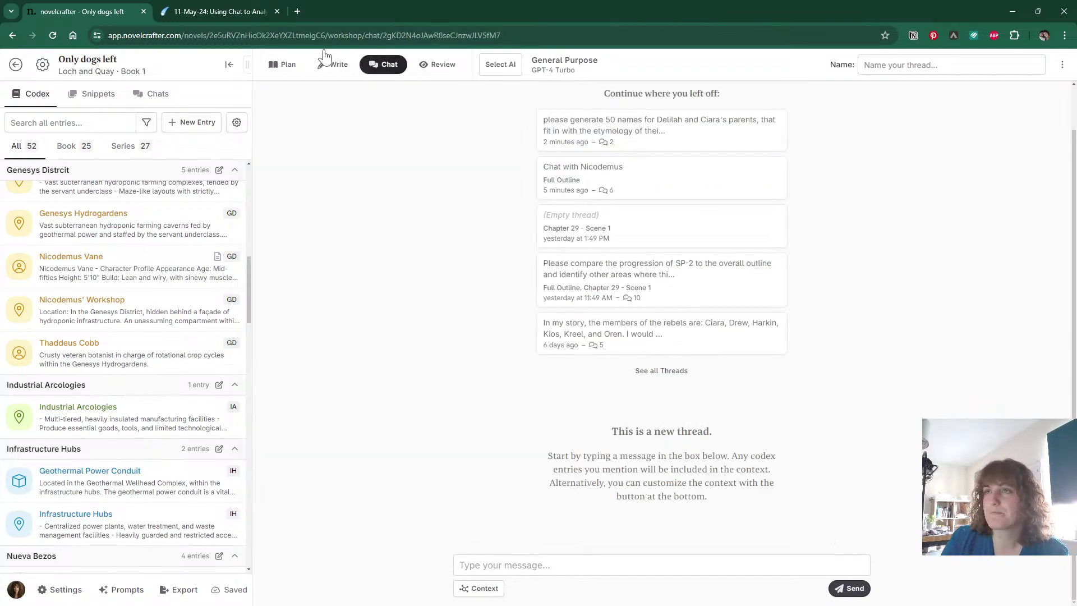
Switch to the Notion planning notes and review the Character section's questions about Ciara's life, relationships, resentments and values.
left_click(246, 14)
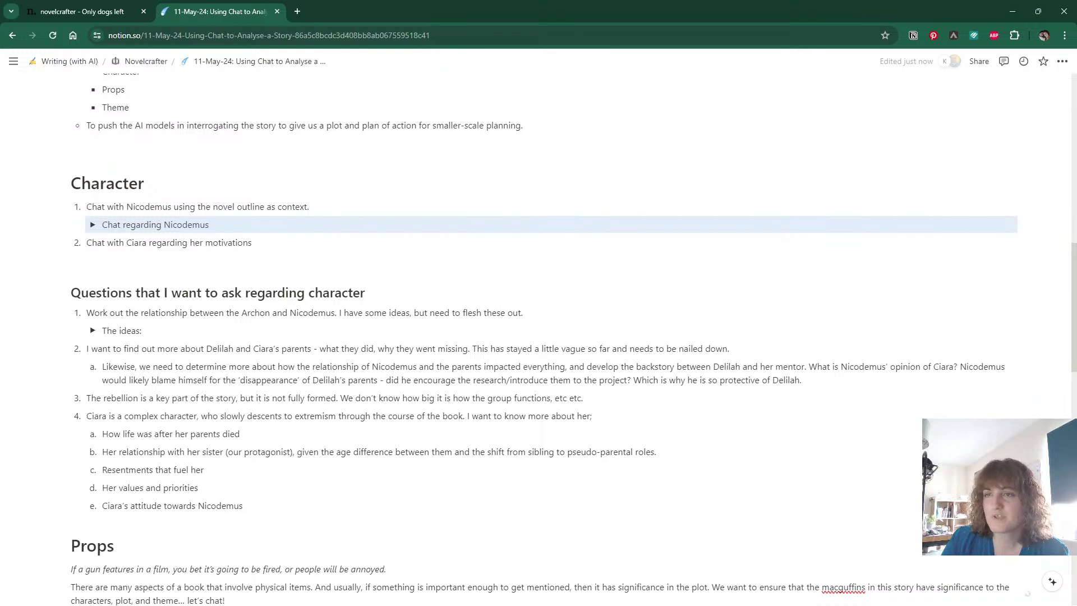
left_click(113, 242)
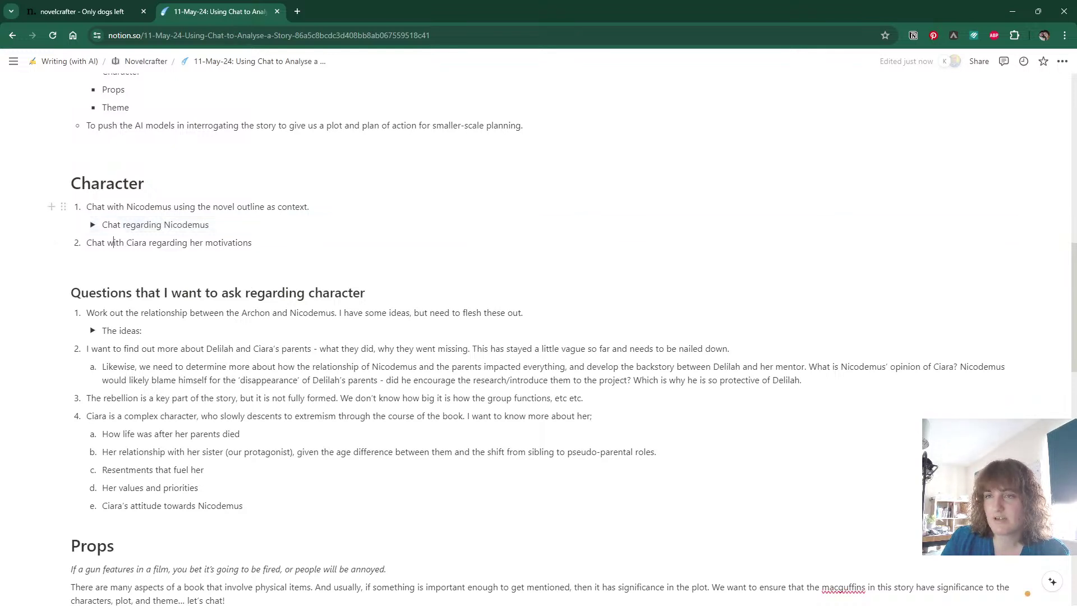
left_click(63, 207)
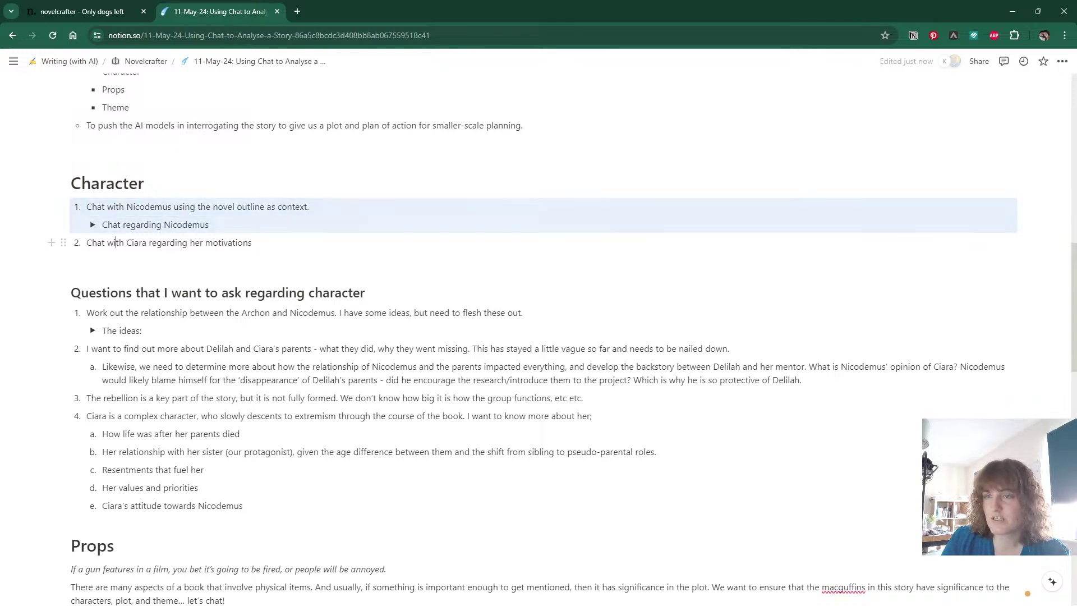
left_click(115, 242)
scroll(115, 242, "down", 1)
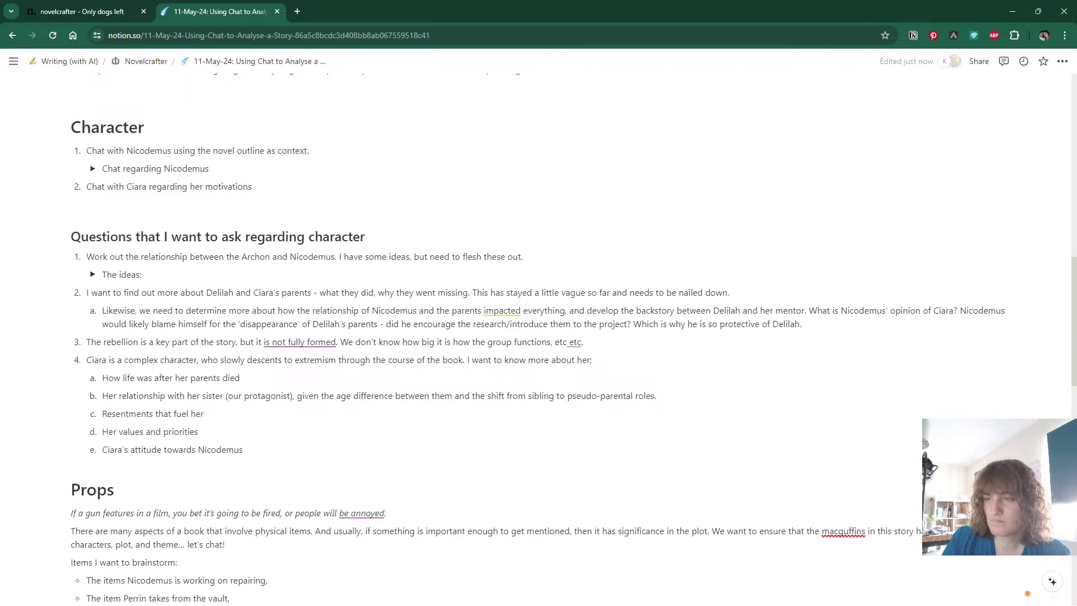
scroll(116, 186, "down", 1)
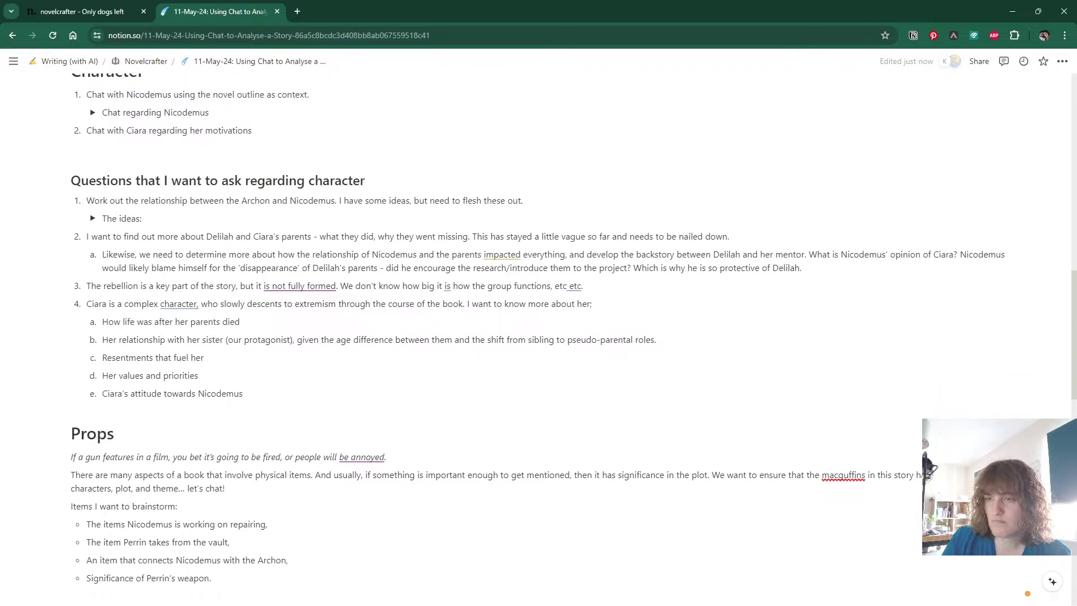
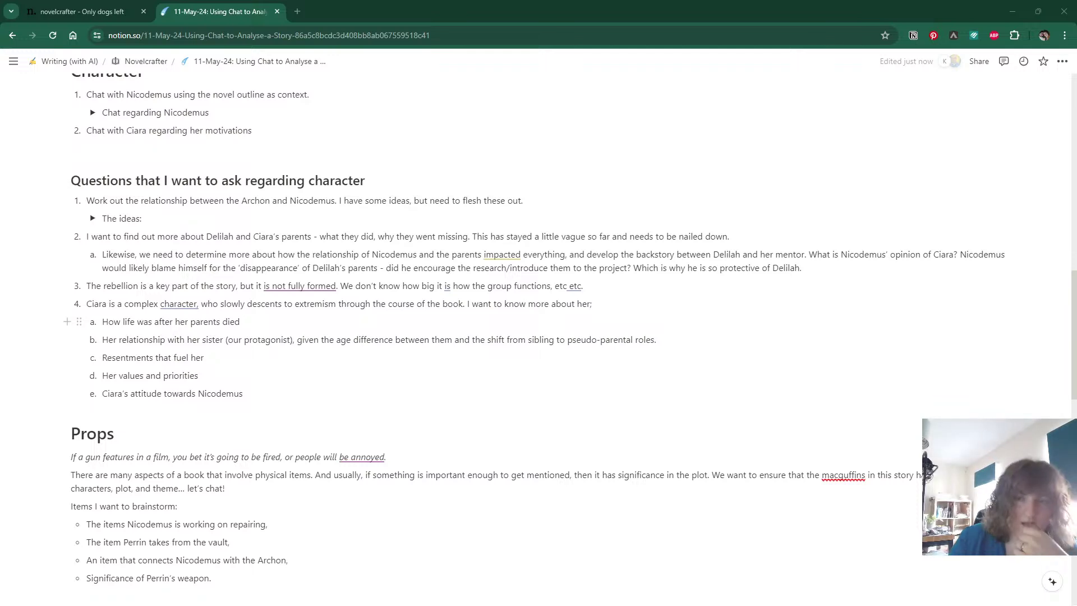
Switch to Novelcrafter and enter the persona prompt "Please assist me in fleshing out a character in my story. You are [enter name here!]…" as the new thread's message.
left_click(61, 11)
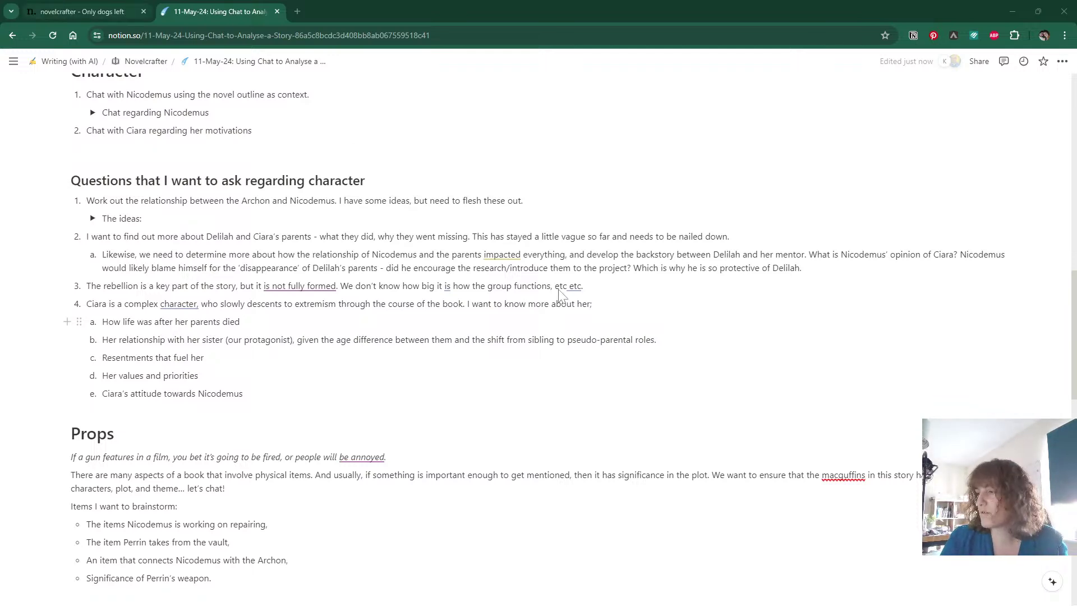
left_click(575, 66)
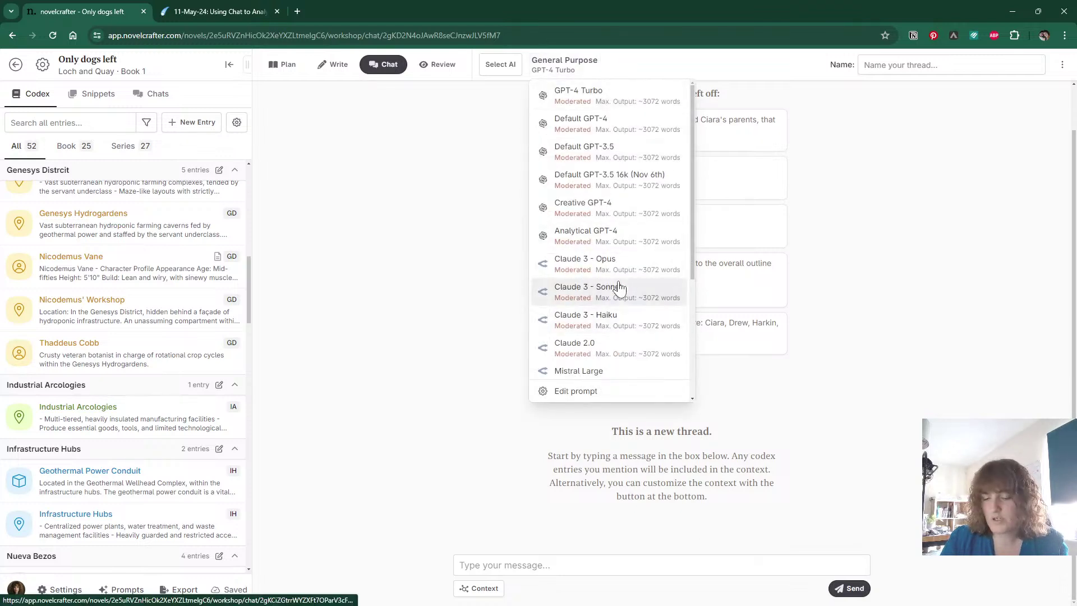
left_click(519, 568)
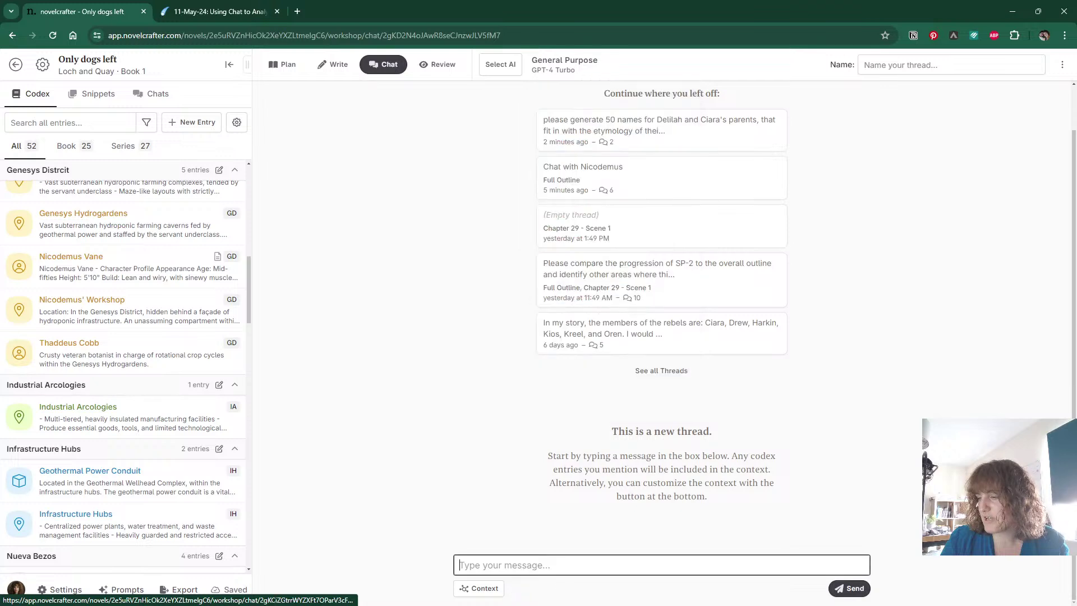
type("Please assist me in fleshing out a character in my story. You are [enter name here!]. You will take on her persona so I can refine her personality. Act and respond as her. Only return natural dialogue. 12 3 Follow")
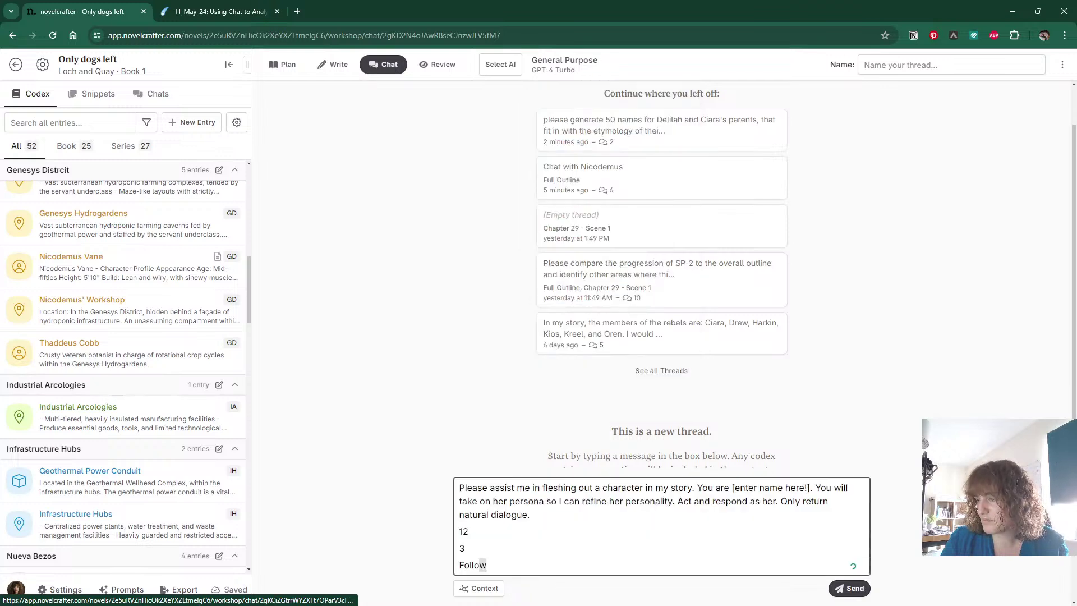
Remove the stray lines after "Only return natural dialogue." and replace the name placeholder with "Ciara".
left_click_drag(487, 565, 459, 531)
key("BackSpace")
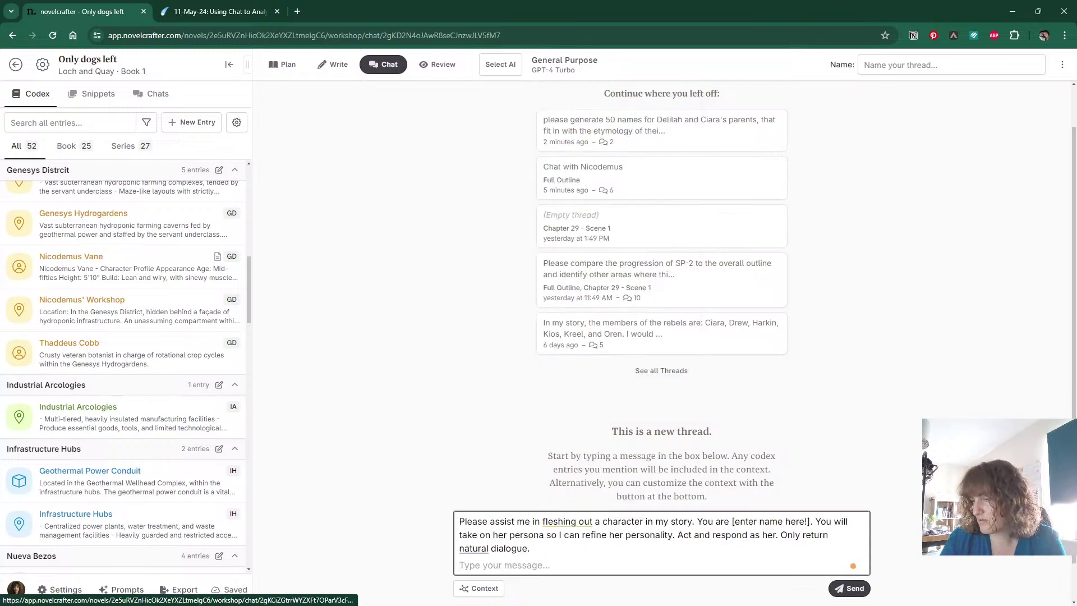
key("BackSpace")
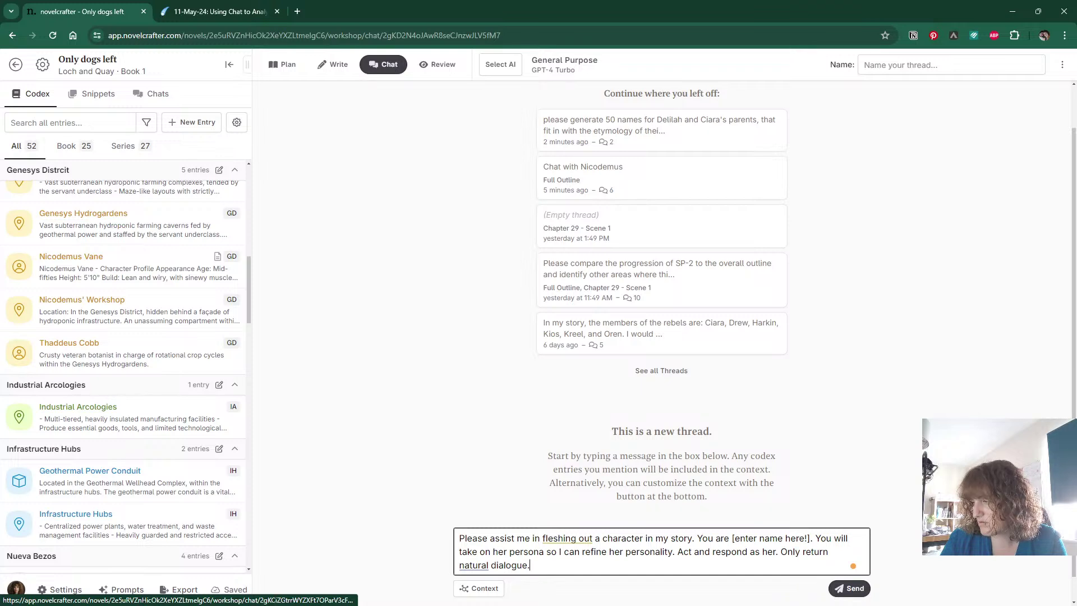
left_click_drag(732, 538, 812, 538)
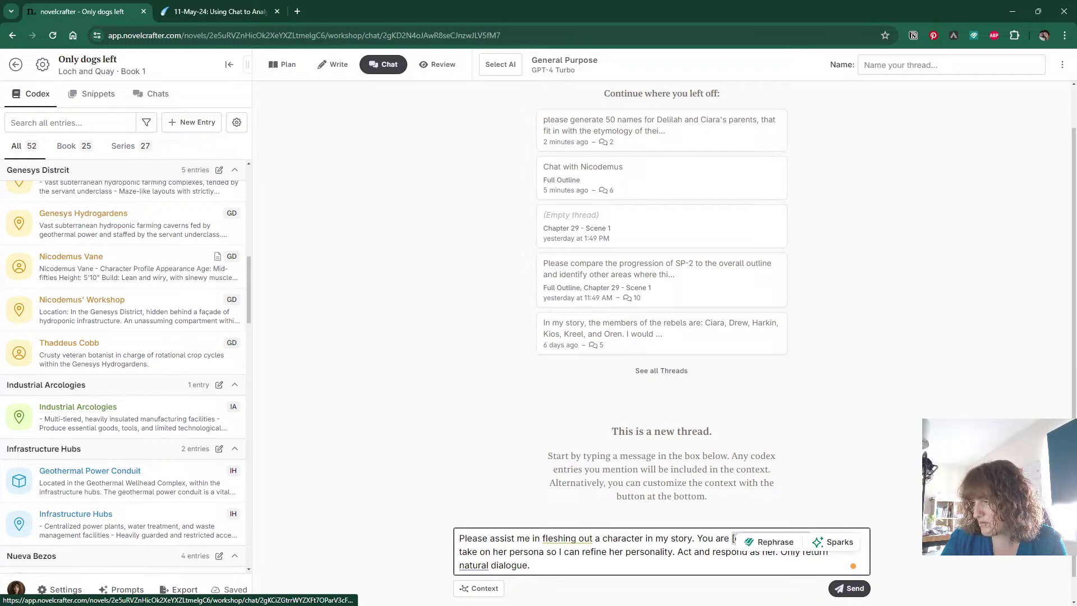
type("Ciara. You will take on her")
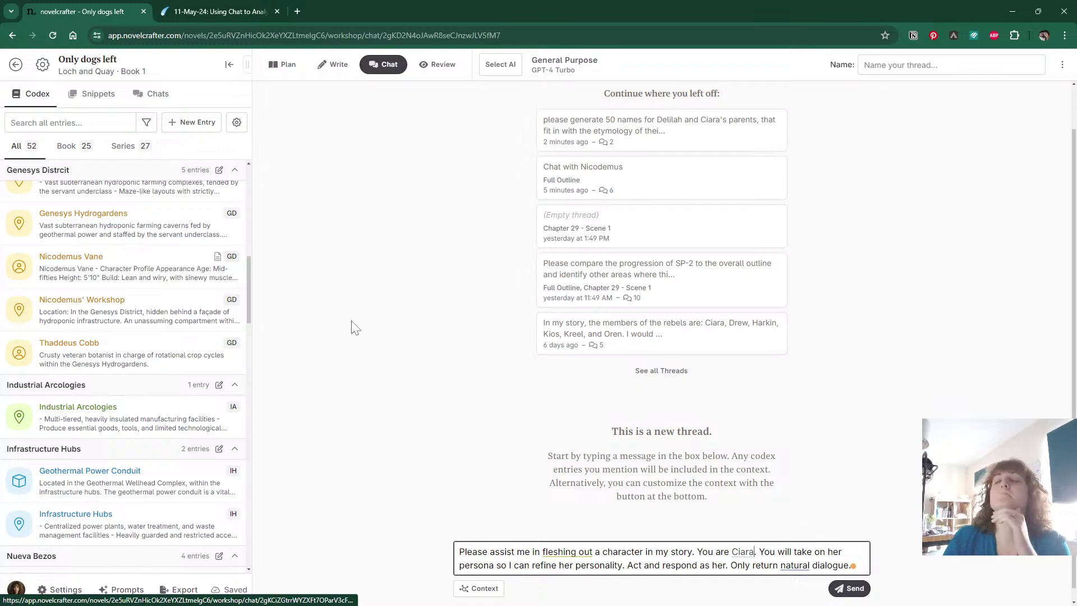
Search the codex for "ciara" and review the description and notes in Ciara's character entry, closing it when finished.
scroll(106, 448, "down", 6)
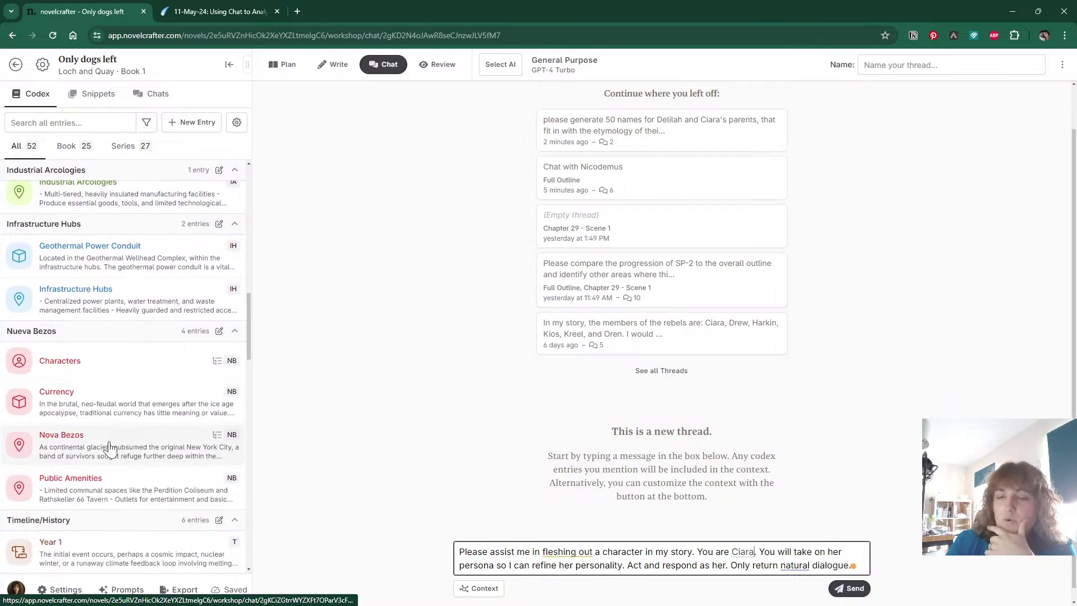
left_click(52, 122)
type("ciara")
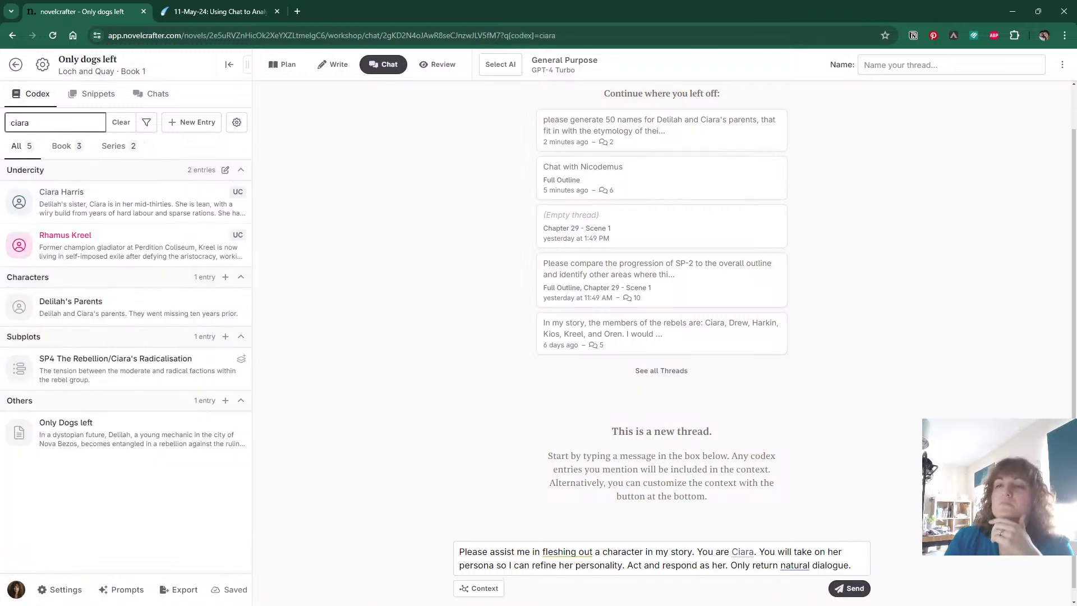
left_click(62, 207)
scroll(422, 336, "down", 5)
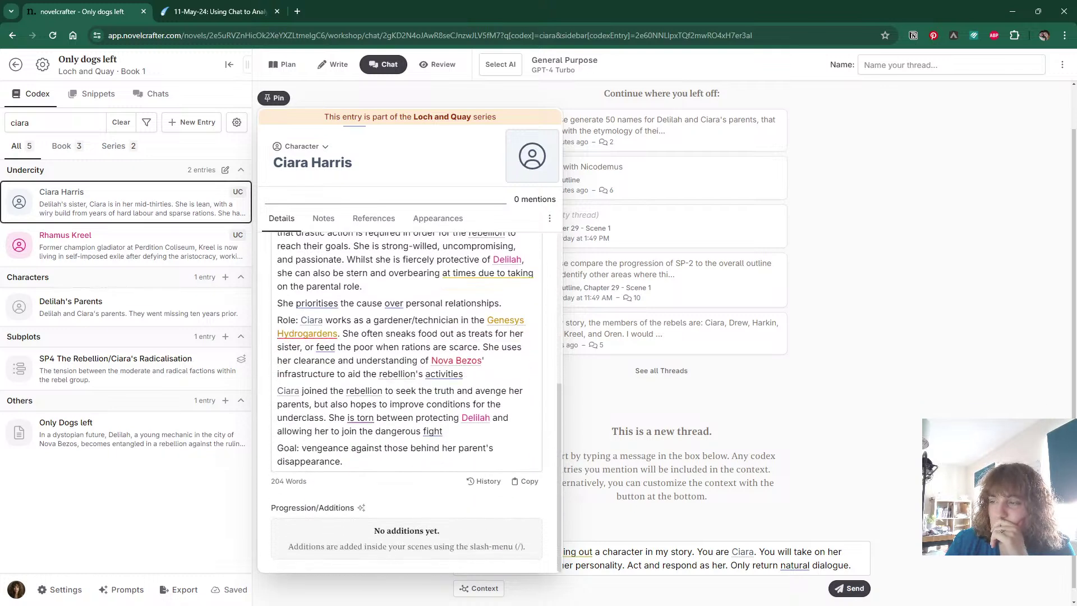
left_click(323, 220)
left_click(281, 219)
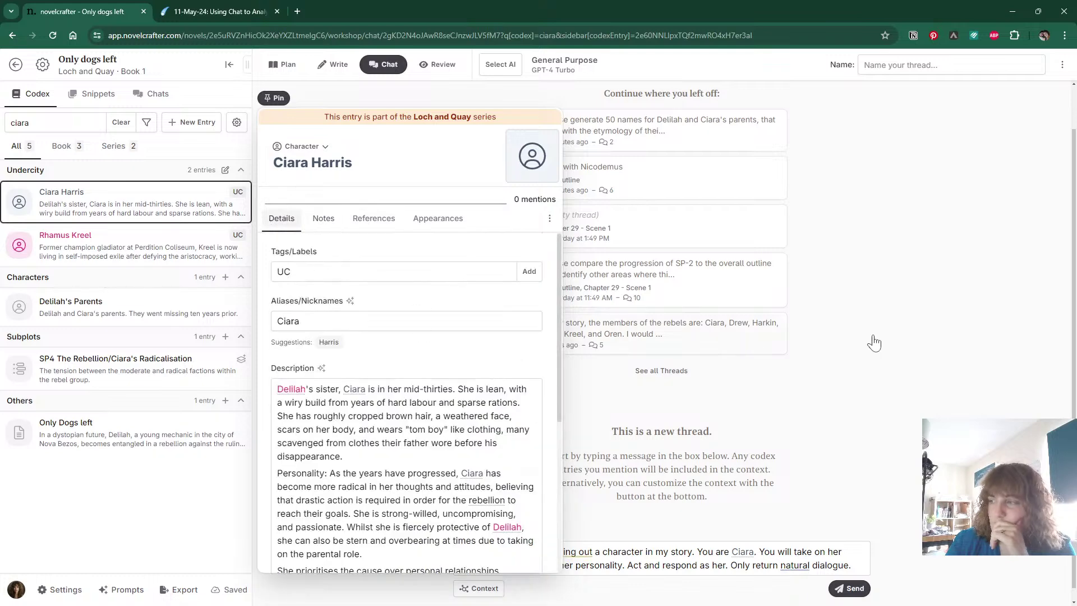
left_click(656, 286)
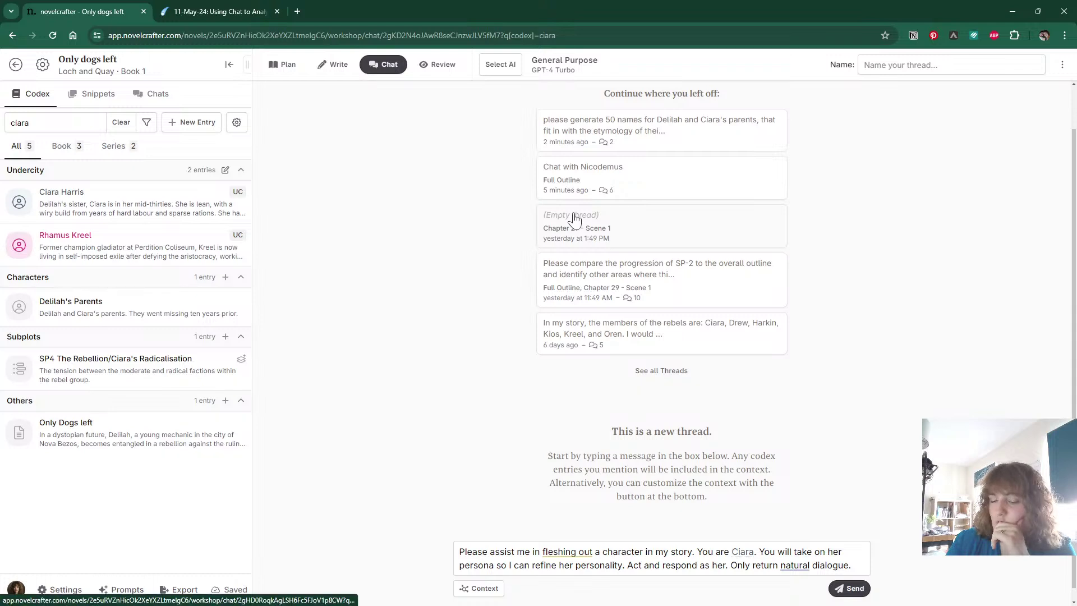
Switch the chat thread's General Purpose AI model to Claude 3 - Sonnet.
left_click(547, 73)
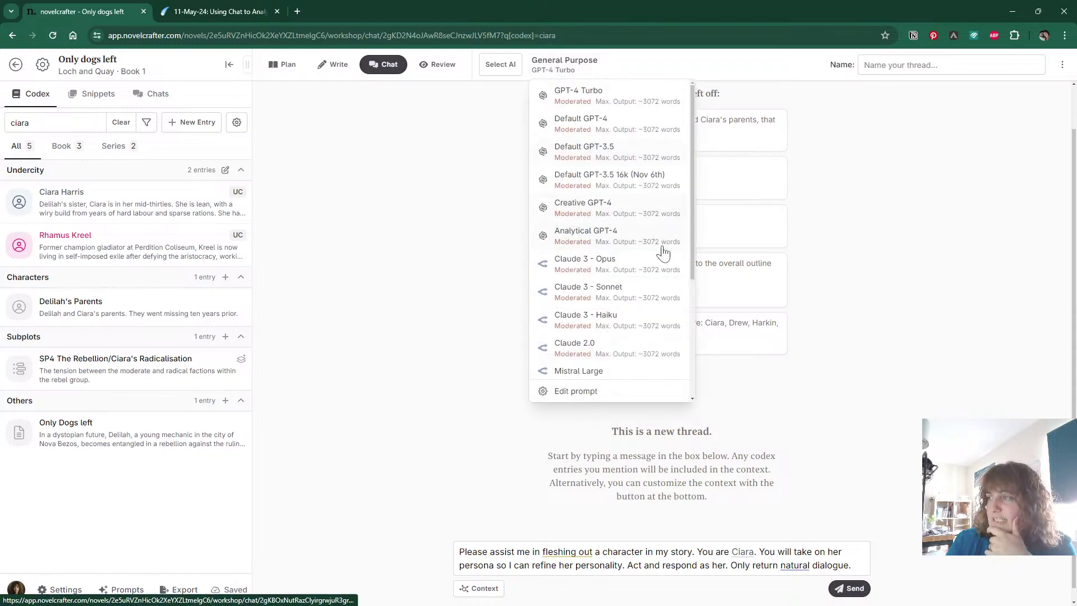
scroll(662, 250, "down", 3)
scroll(663, 252, "up", 1)
scroll(664, 252, "up", 3)
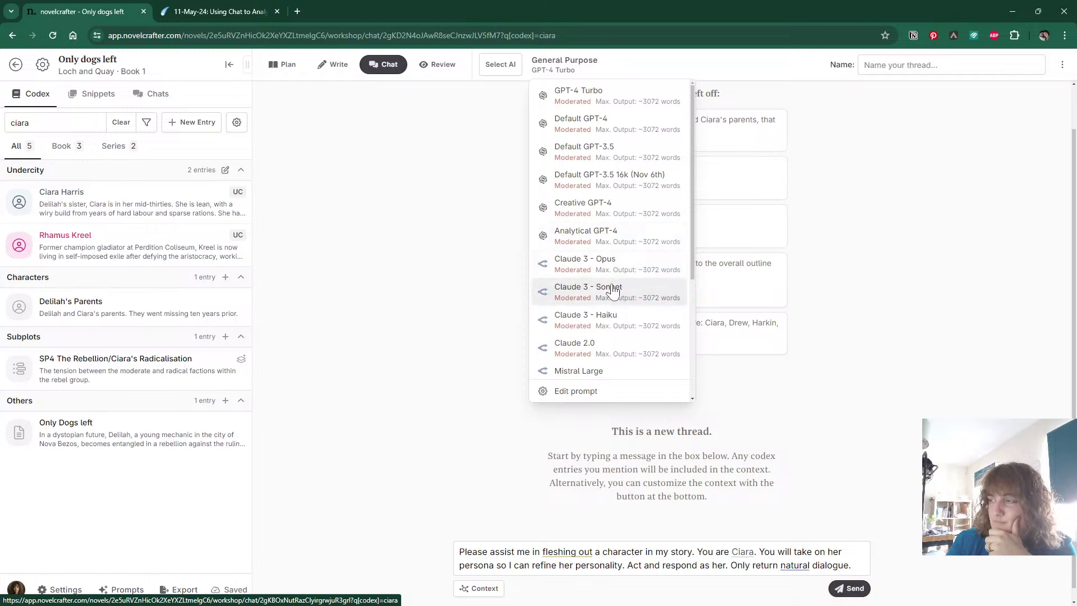
left_click(612, 291)
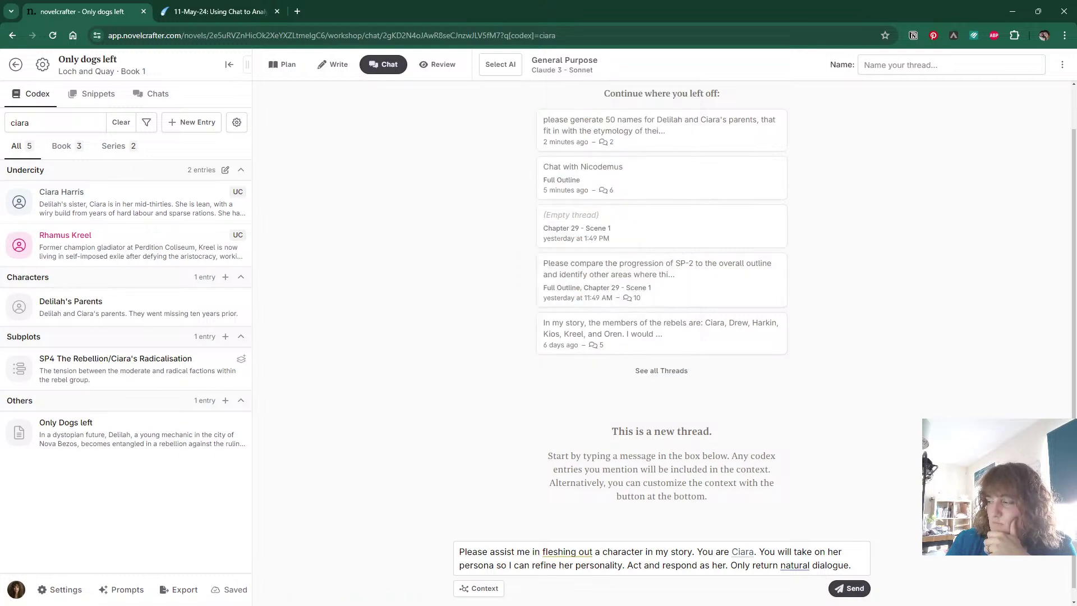
Add the line "Please only reply 'understood' if you understand this task." to the end of the persona prompt and send it.
left_click(853, 565)
key("shift+Return")
type("Pleas")
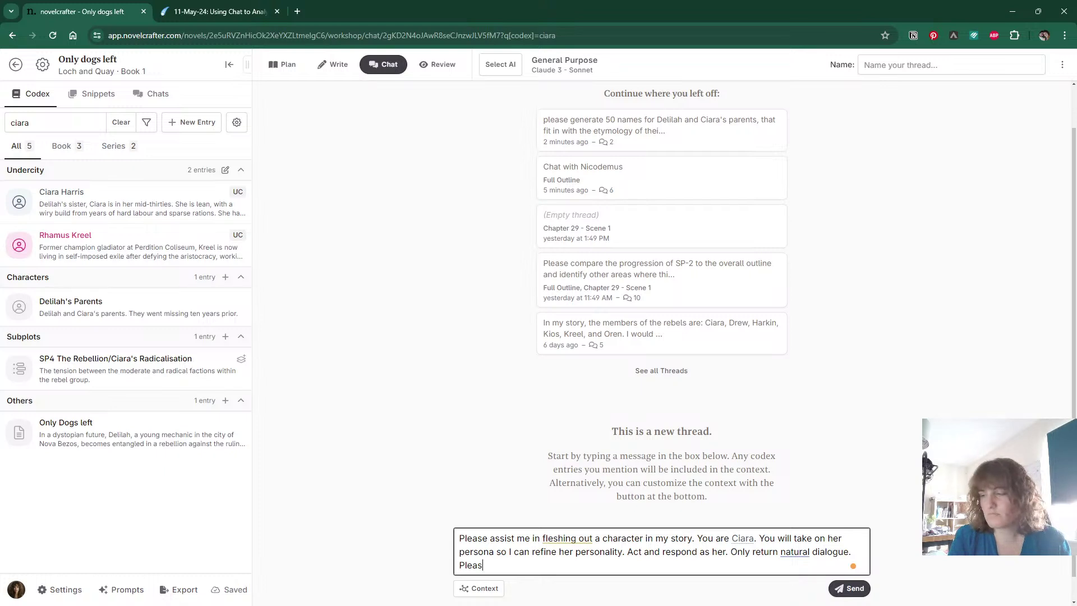
type("e only ")
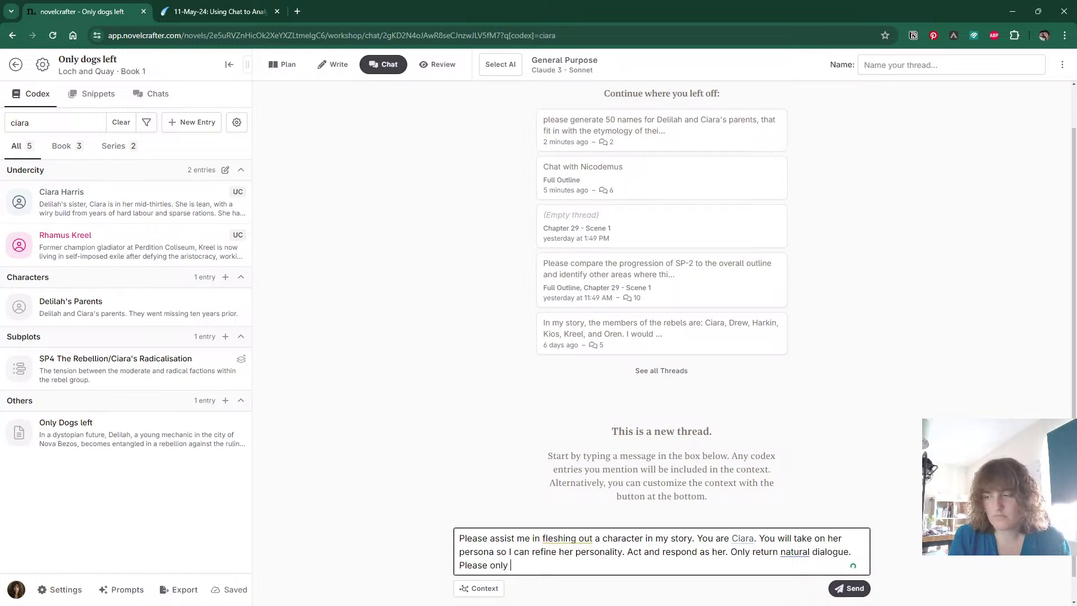
type("reply 'under")
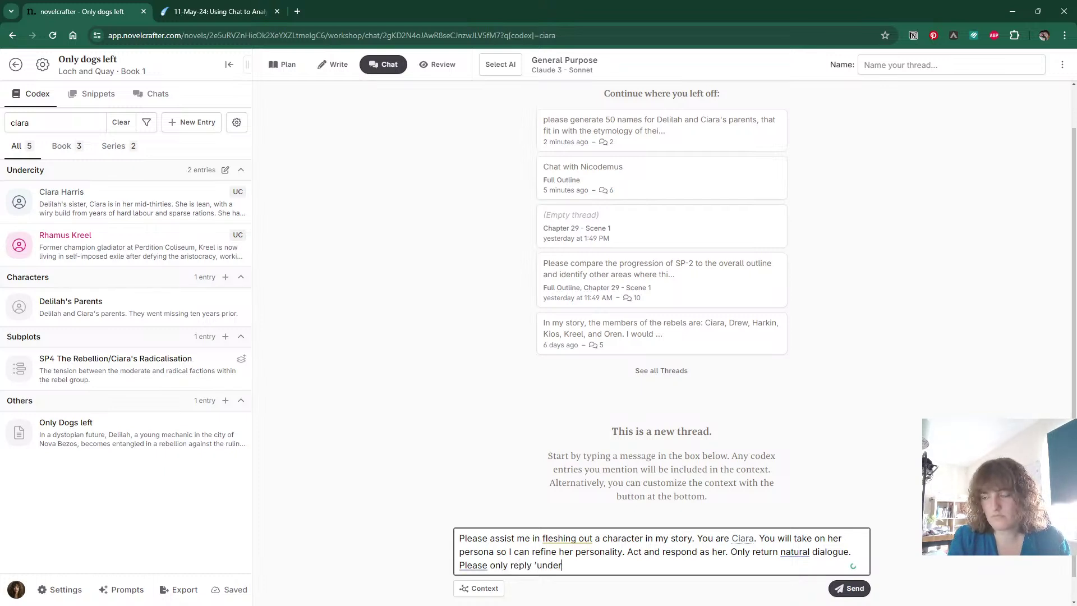
type("stood' if you un")
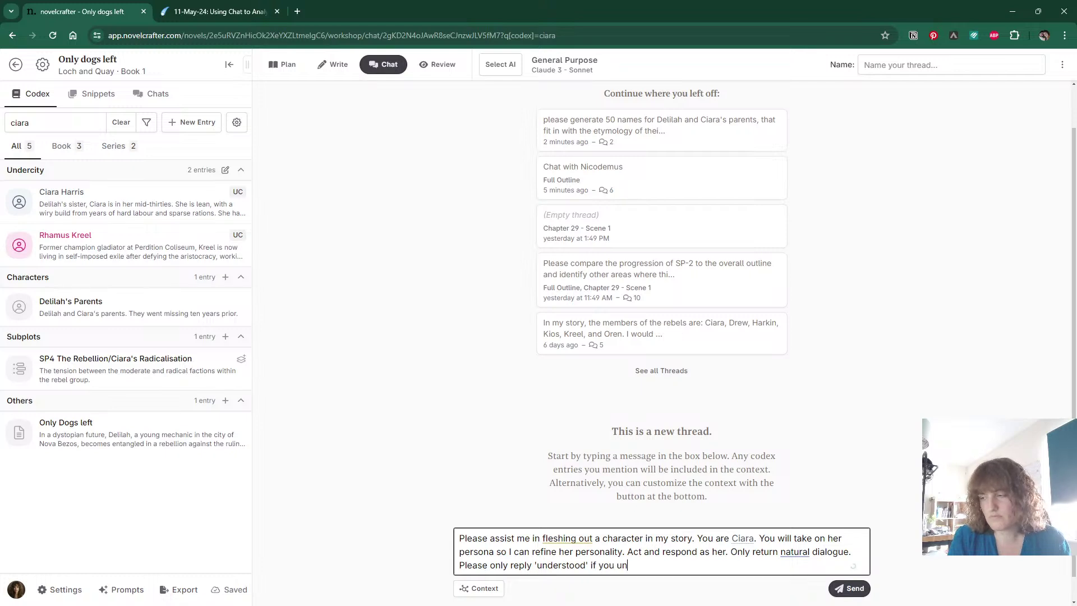
type("derstand this task.")
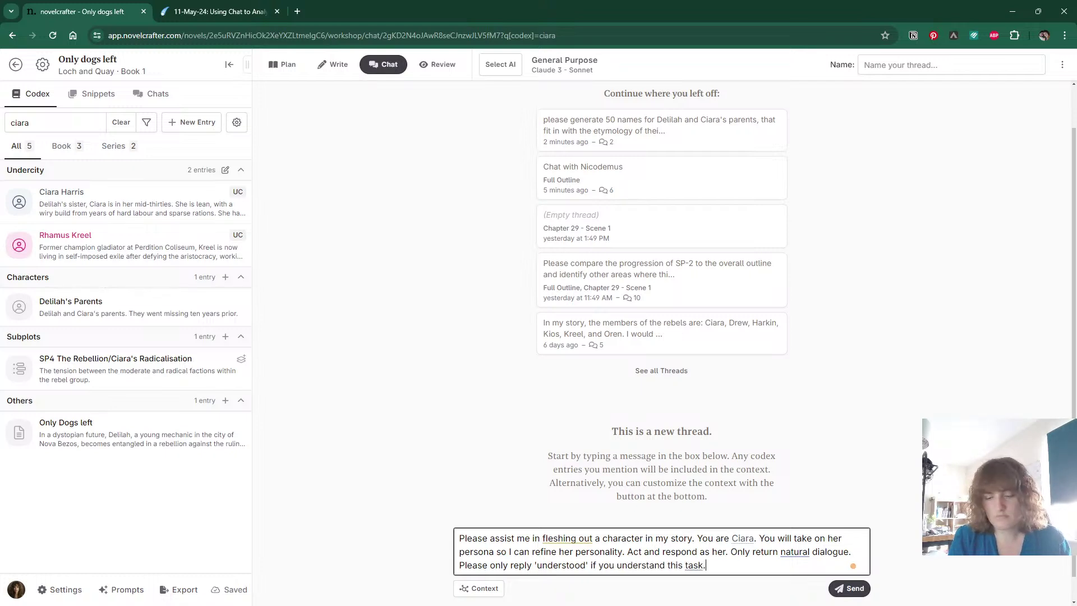
left_click(858, 587)
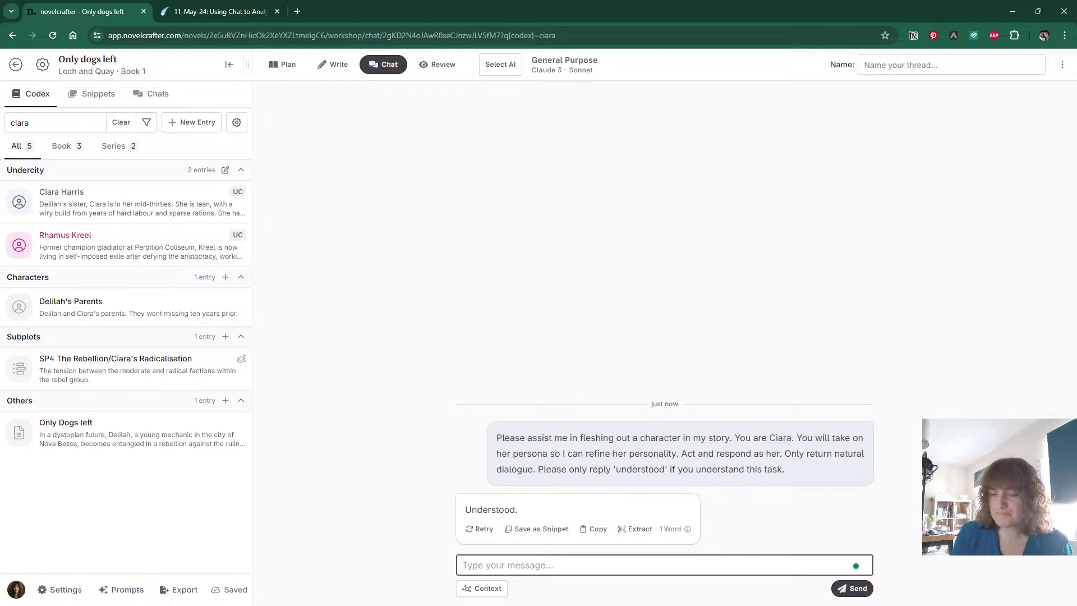
Check the Notion questions about Ciara and start a Novelcrafter chat message: "Please describe what your life was like after your parents disappeared.".
key("ctrl+Tab")
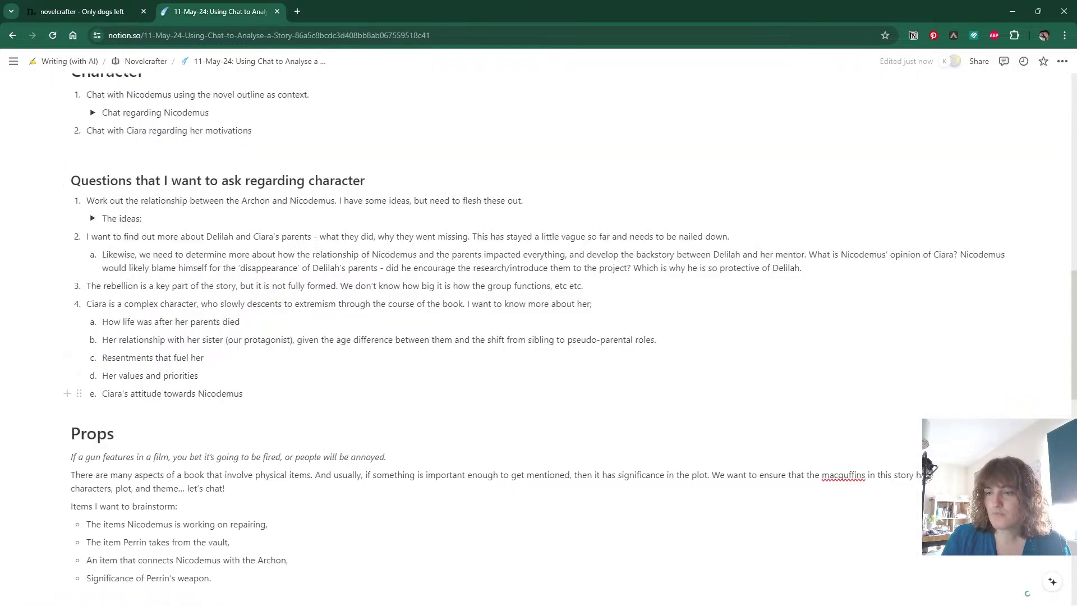
left_click(60, 15)
type("Pl")
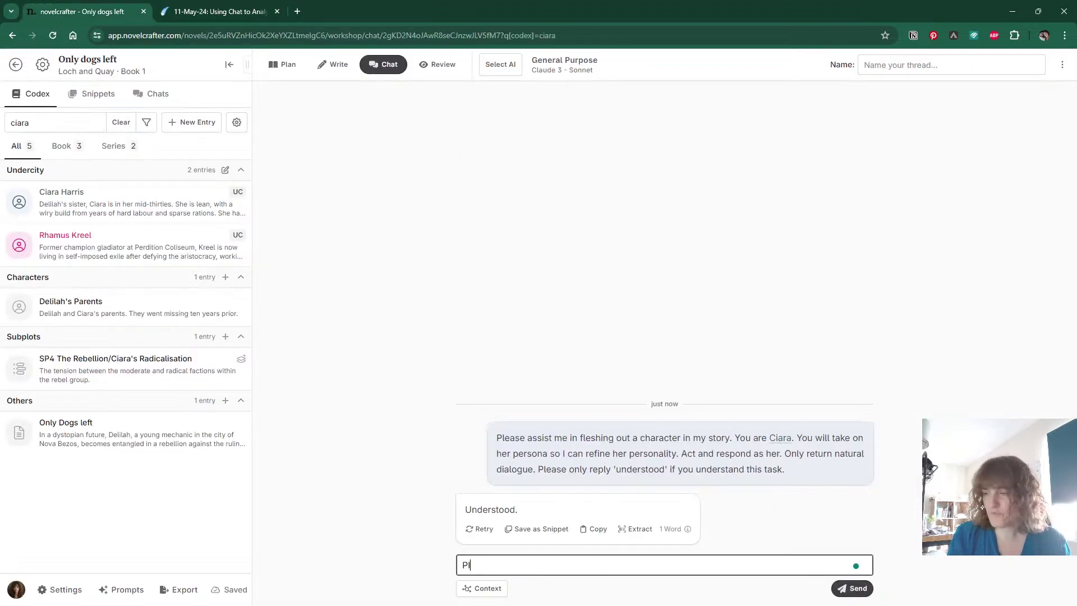
type("ease describe ")
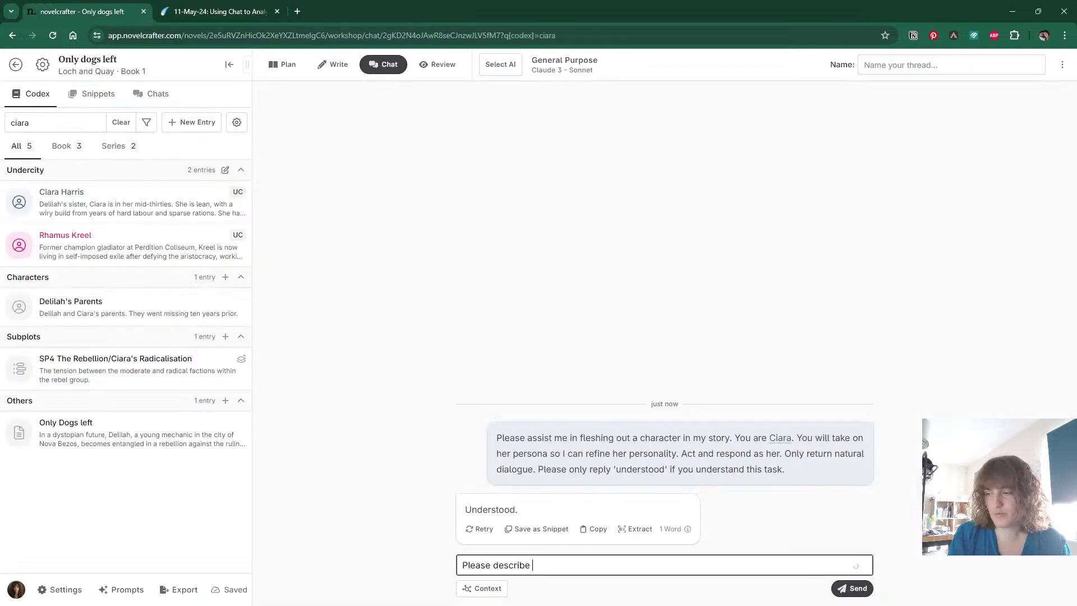
type("what your life was likeonce")
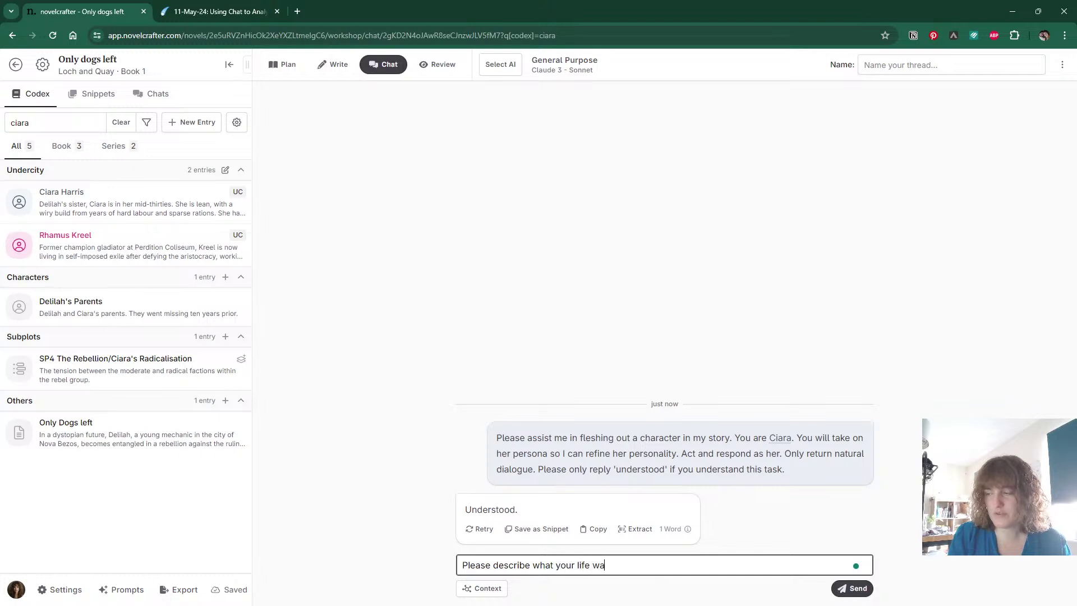
key("BackSpace")
key("BackSpace")
key("BackSpace")
key("BackSpace")
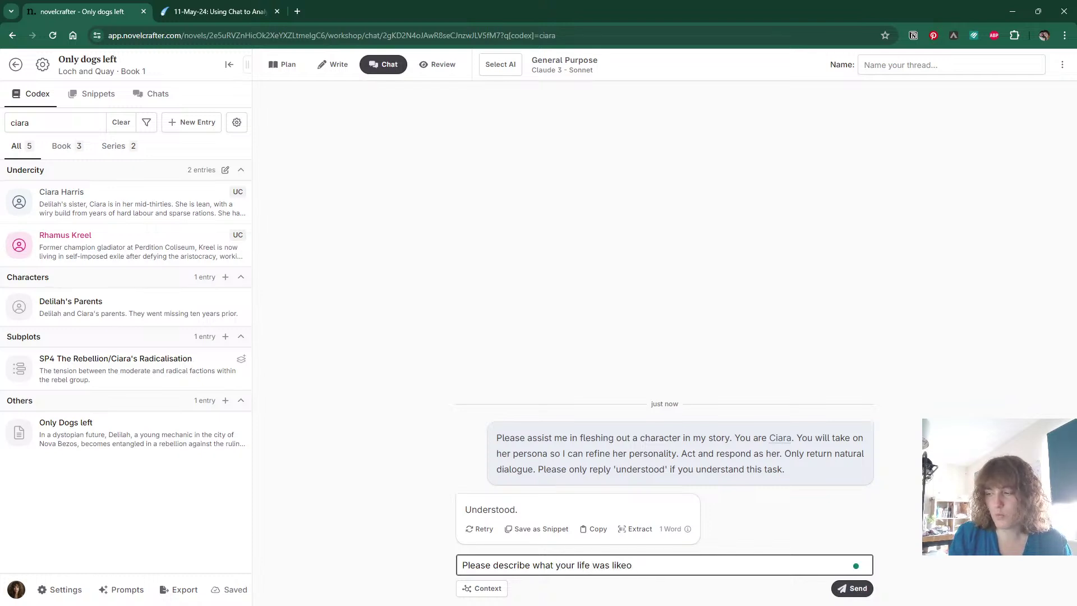
type("after your pa")
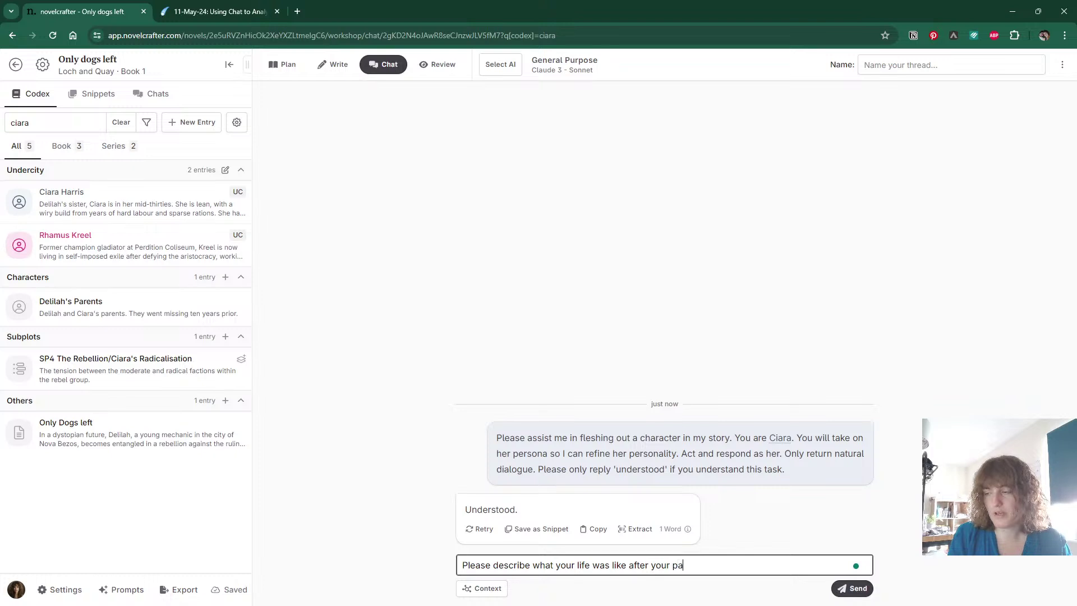
type("rents oisap")
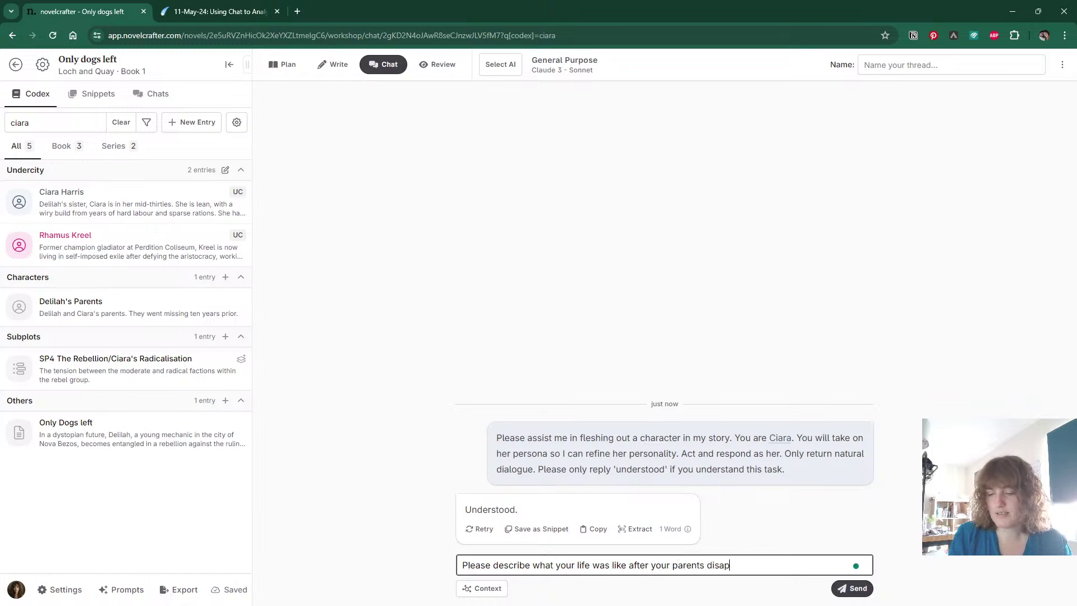
type("peared. How ")
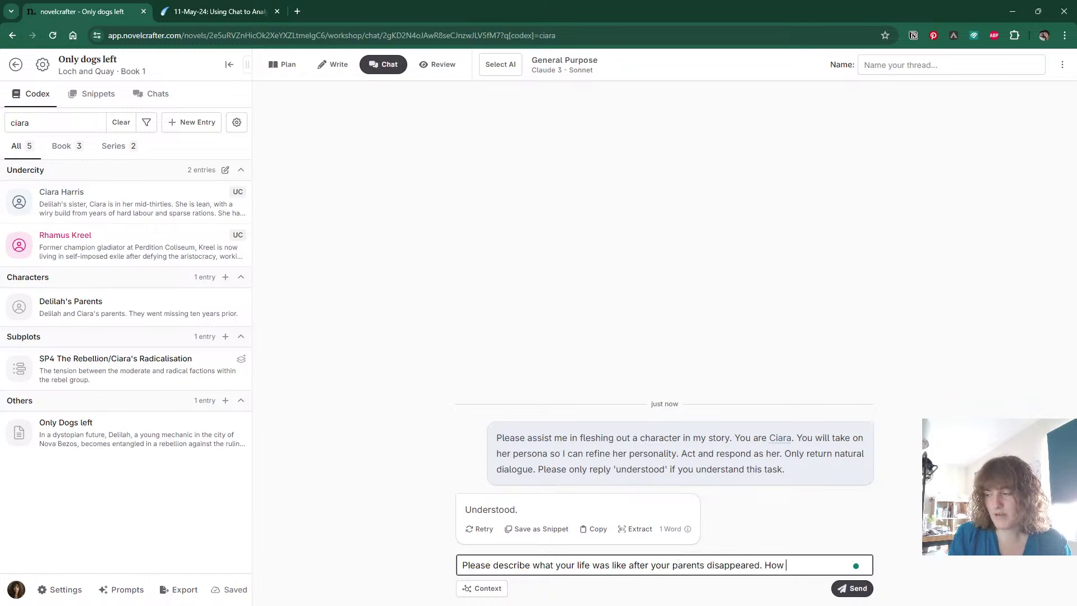
Complete the message with "How did you cope? What did you have to do? How did it make you feel?" and send it.
type("did you cope? ")
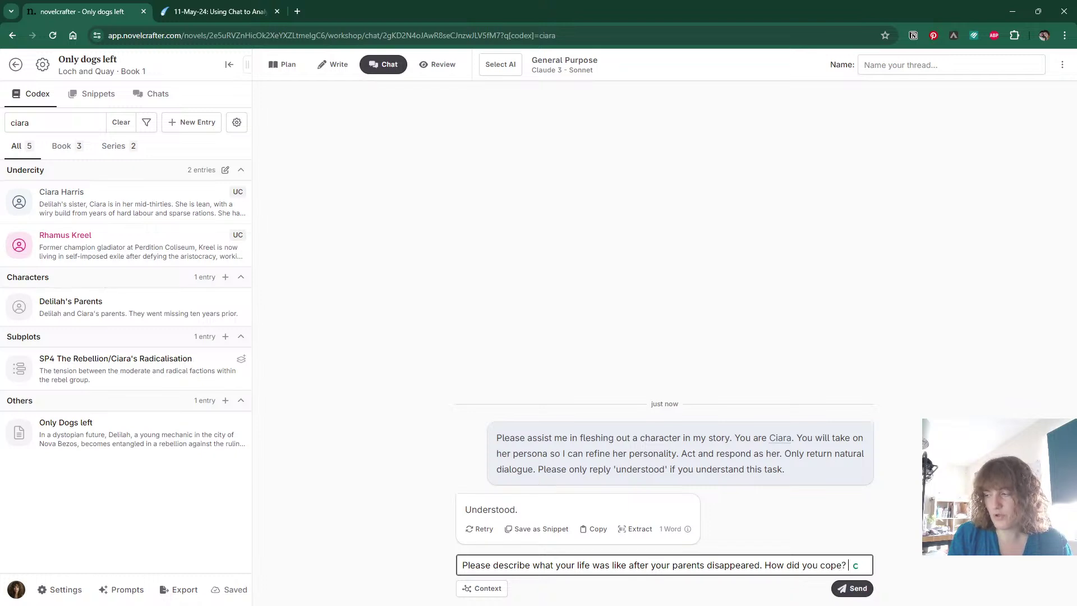
type("What did you have to ")
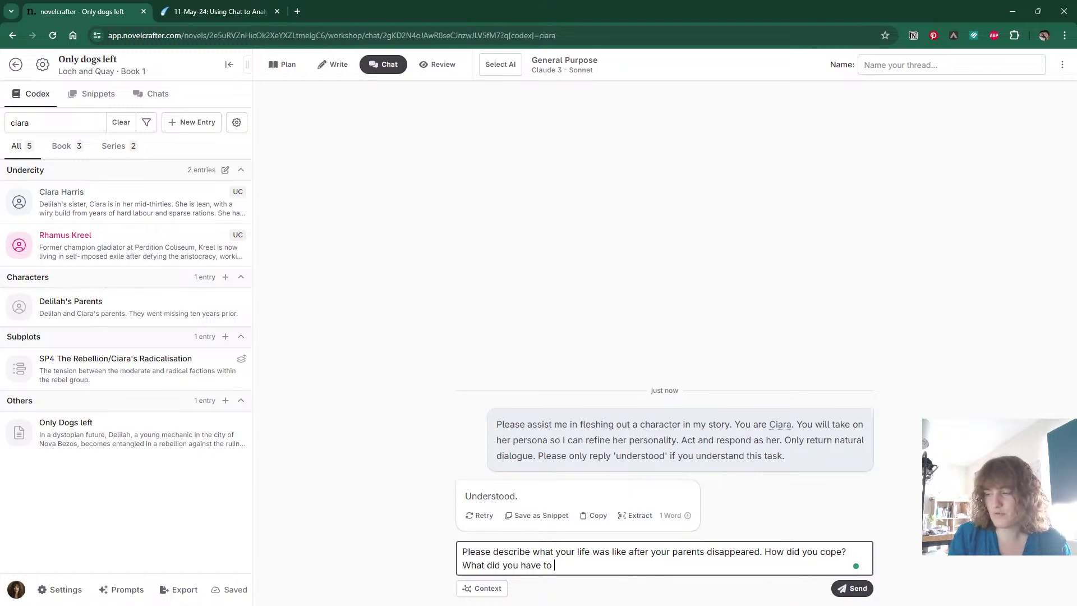
type("do? How did ")
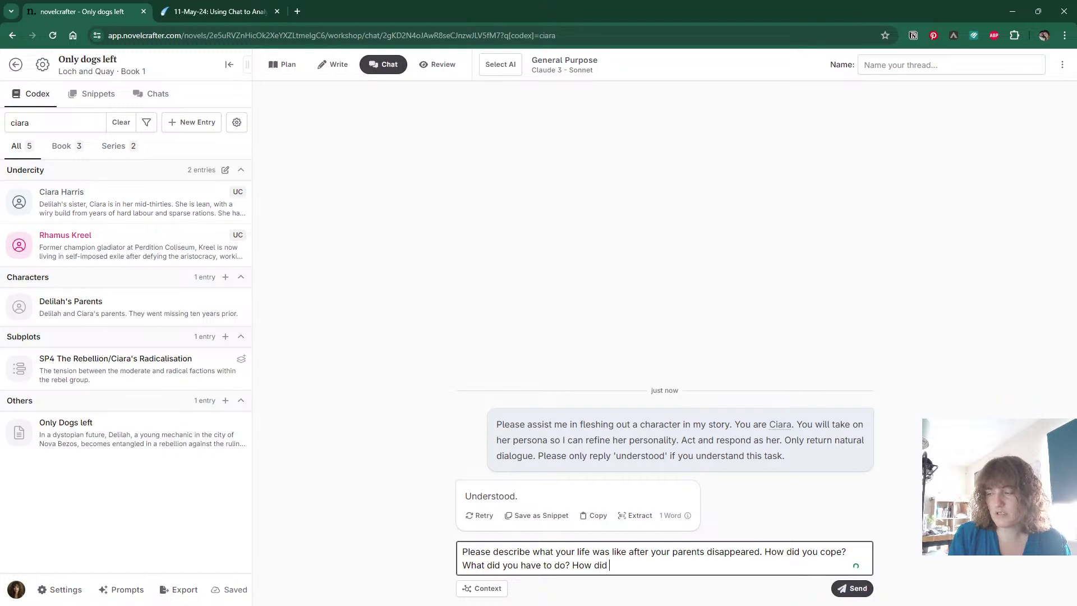
type("it make you feel?")
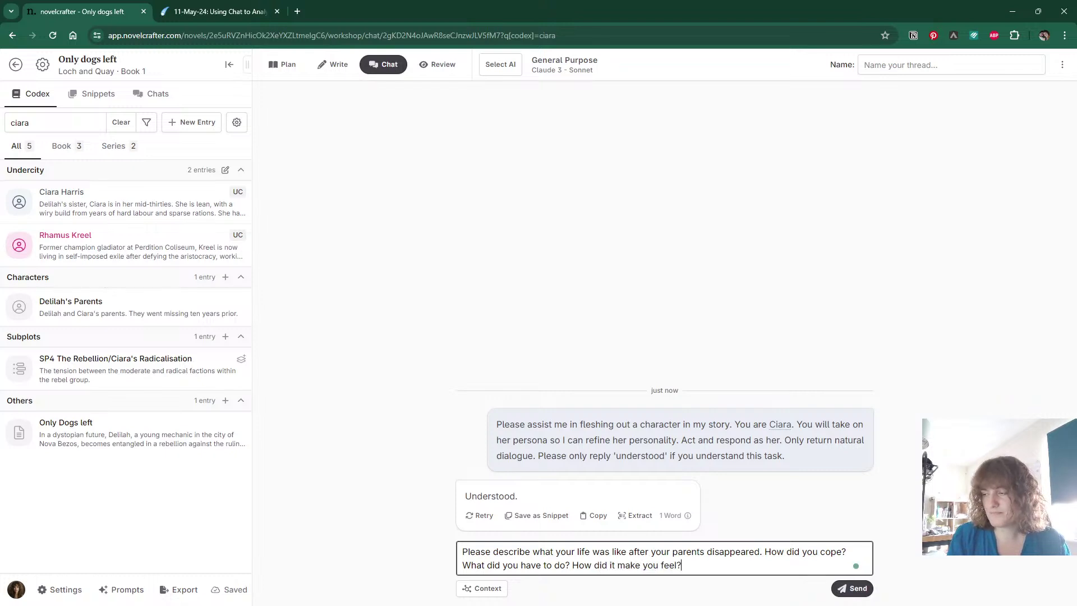
key("Return")
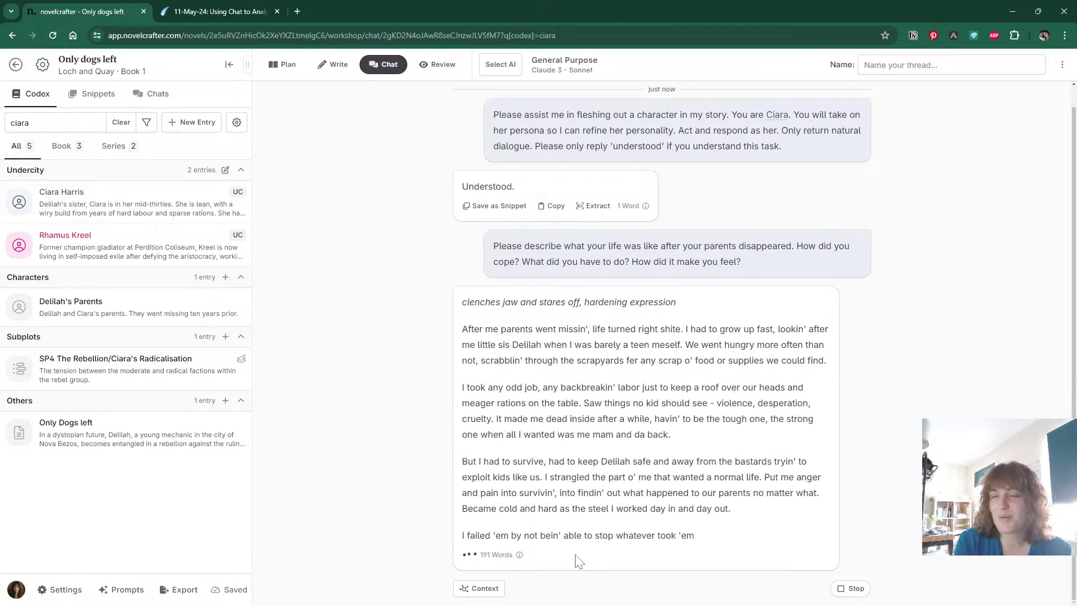
Examine Ciara's codex entry for her age, personality, role and goal, comparing it with the in-character reply in the chat.
left_click(143, 203)
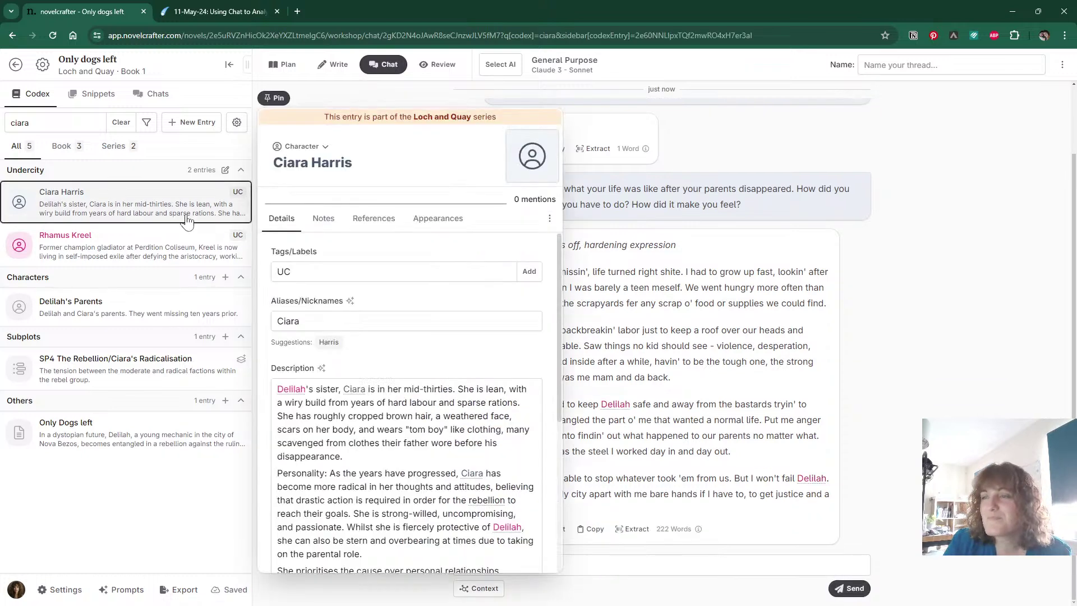
scroll(423, 313, "down", 5)
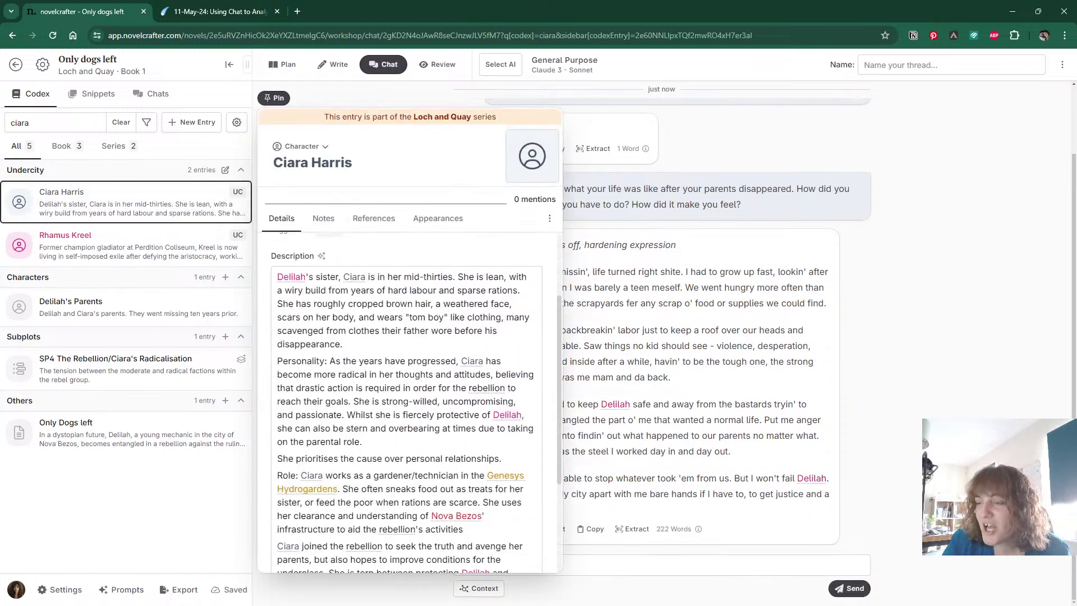
scroll(423, 313, "up", 5)
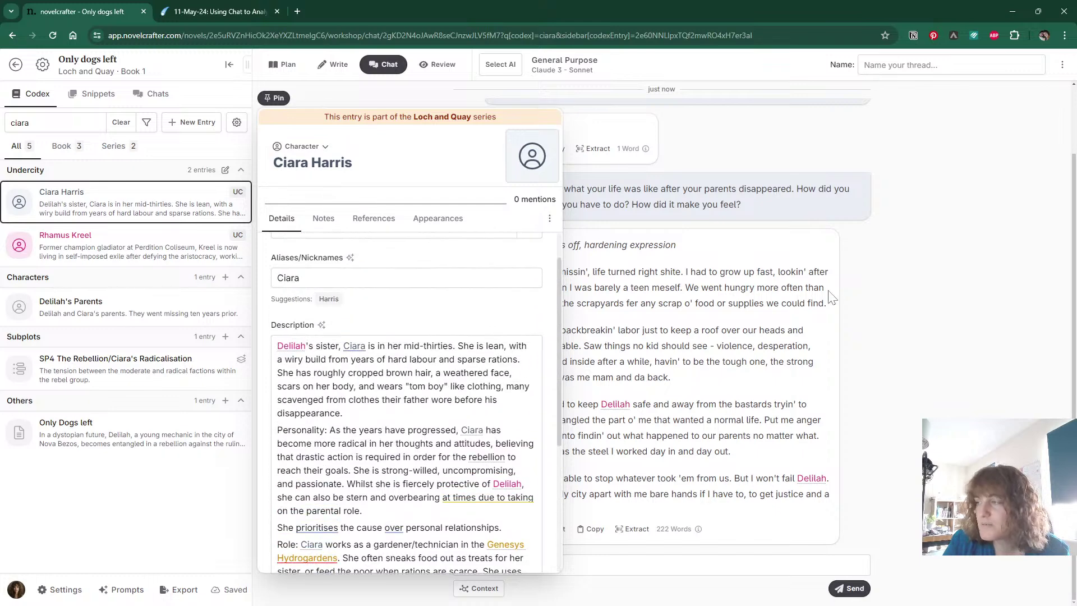
left_click(885, 345)
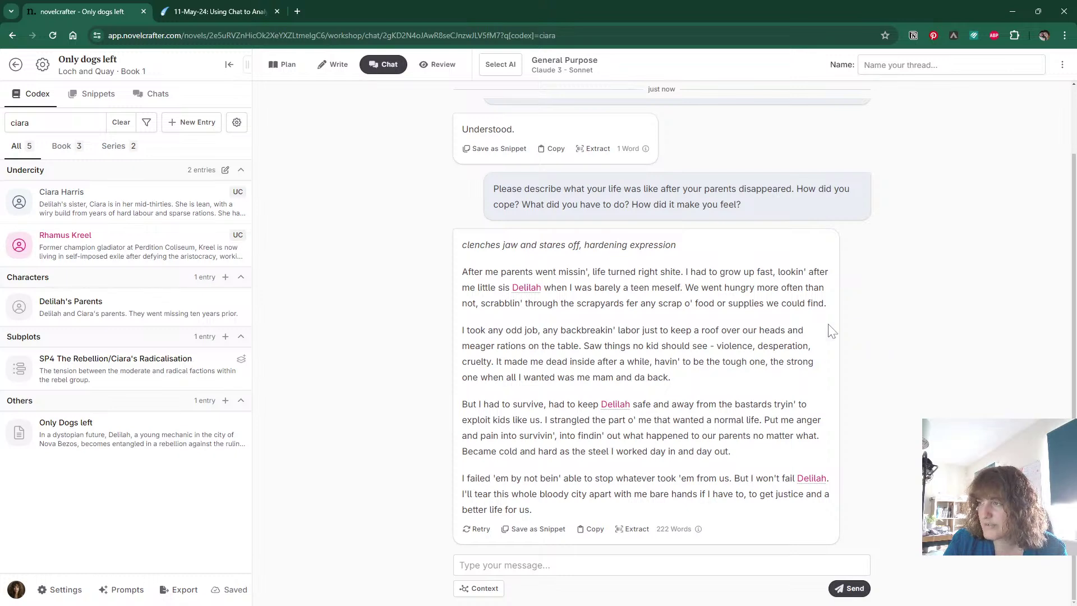
left_click(125, 197)
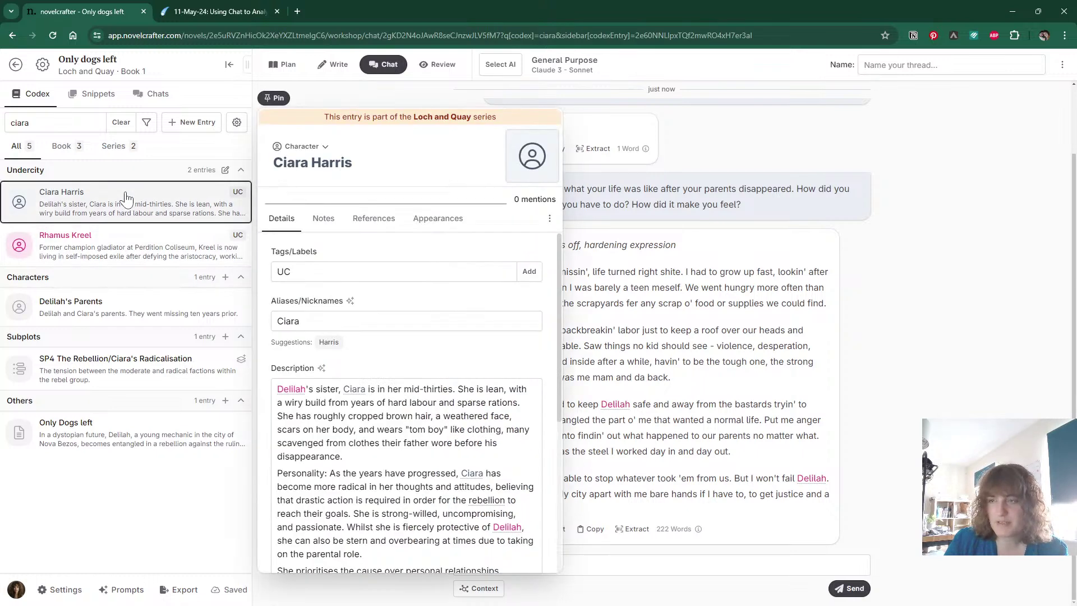
scroll(416, 403, "down", 1)
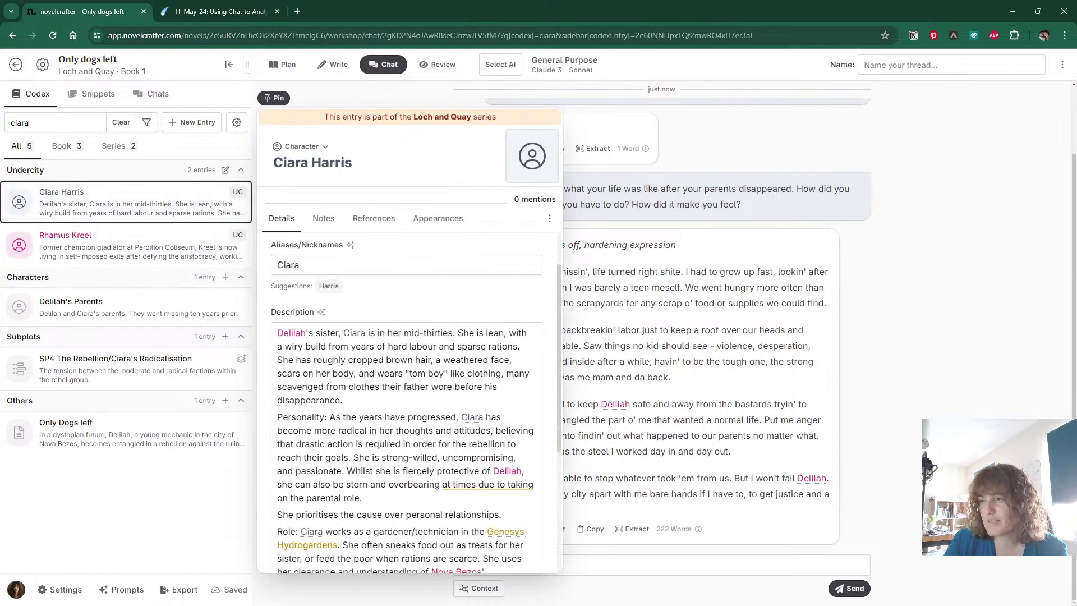
scroll(416, 403, "down", 1)
scroll(416, 403, "down", 1)
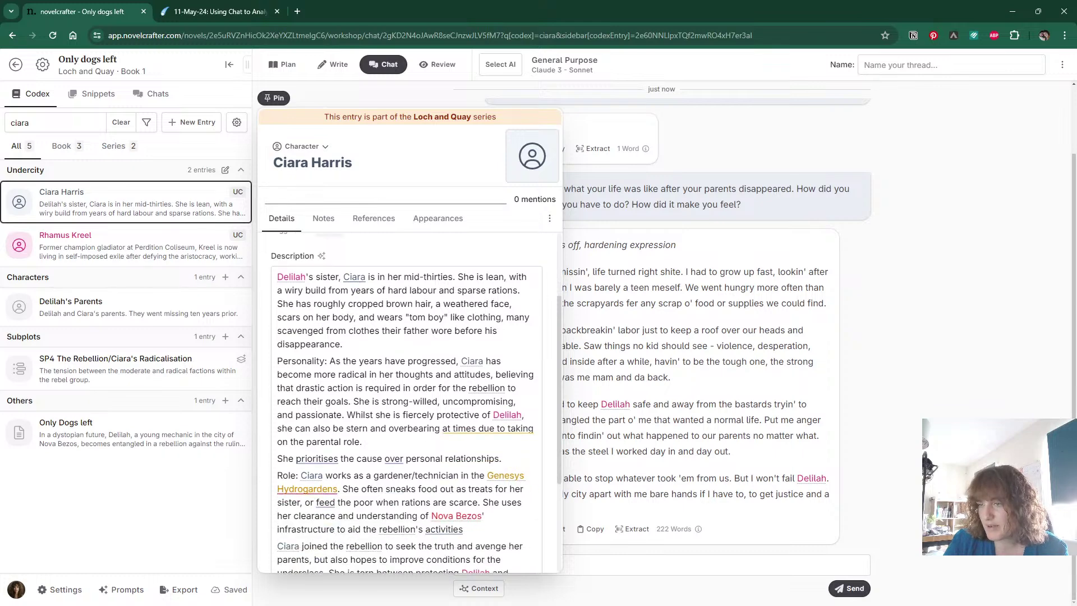
scroll(416, 403, "down", 2)
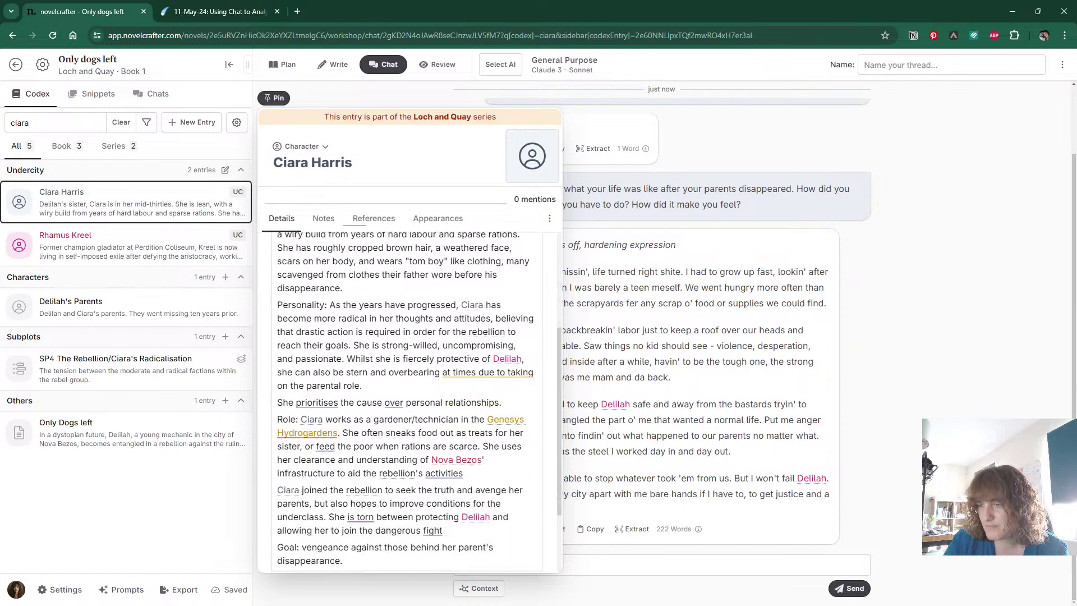
Add a paragraph to the end of Ciara's description: "Ciara's tone and speech patterns tend to change depending on who she is speaking with.".
scroll(416, 403, "down", 2)
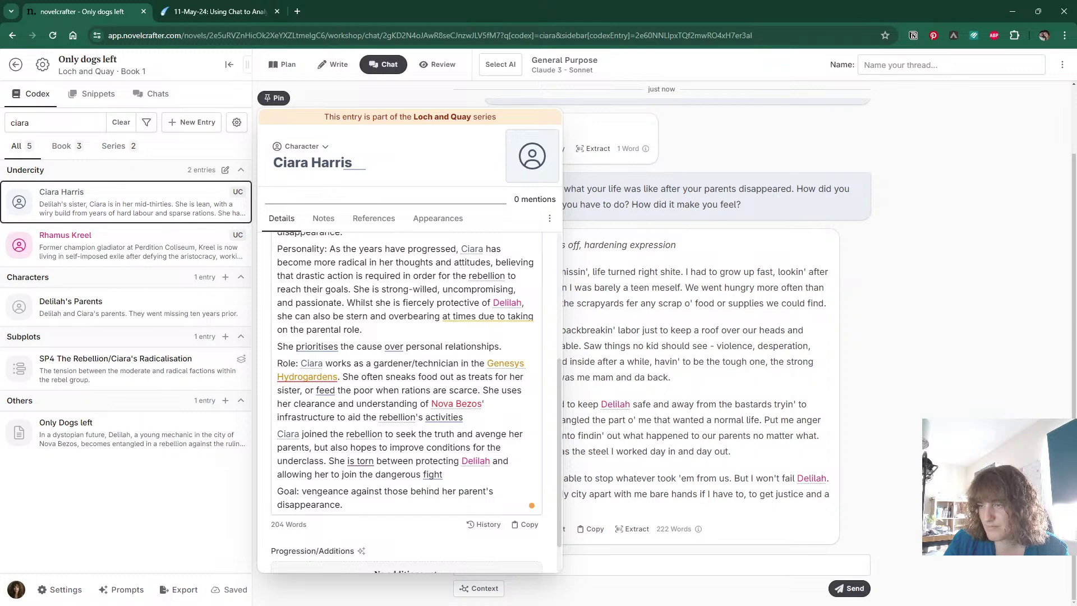
right_click(307, 376)
key("Escape")
scroll(416, 403, "down", 1)
left_click(344, 461)
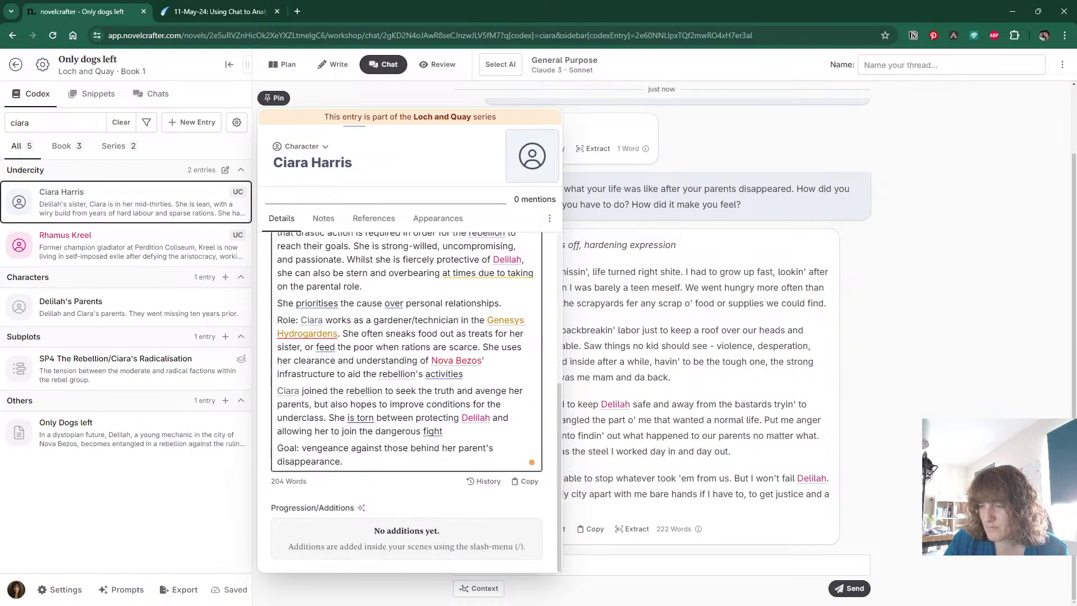
key("Return")
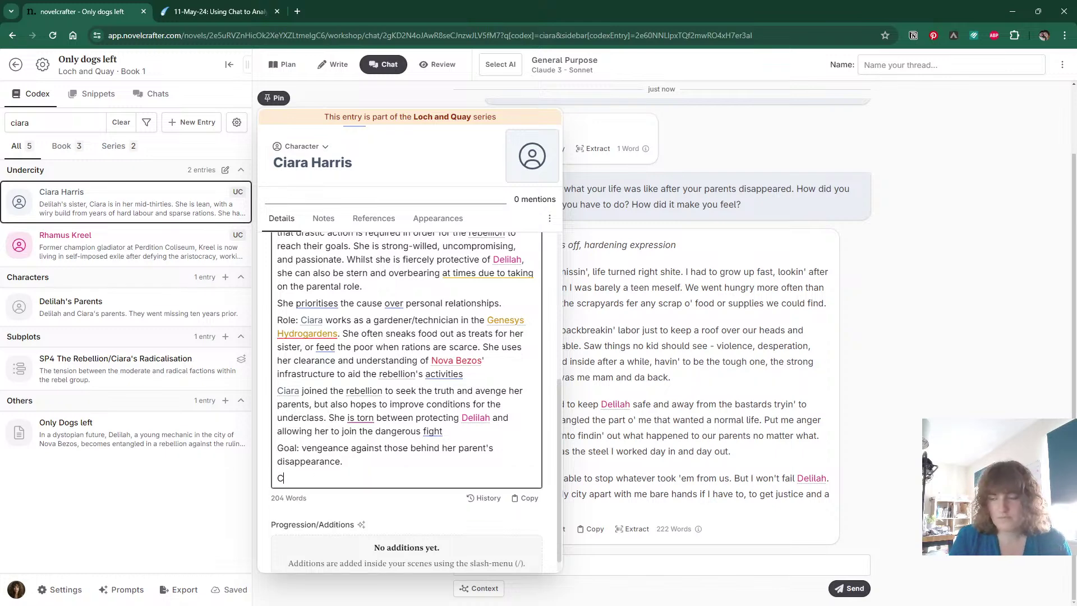
type("Ciara's tone and")
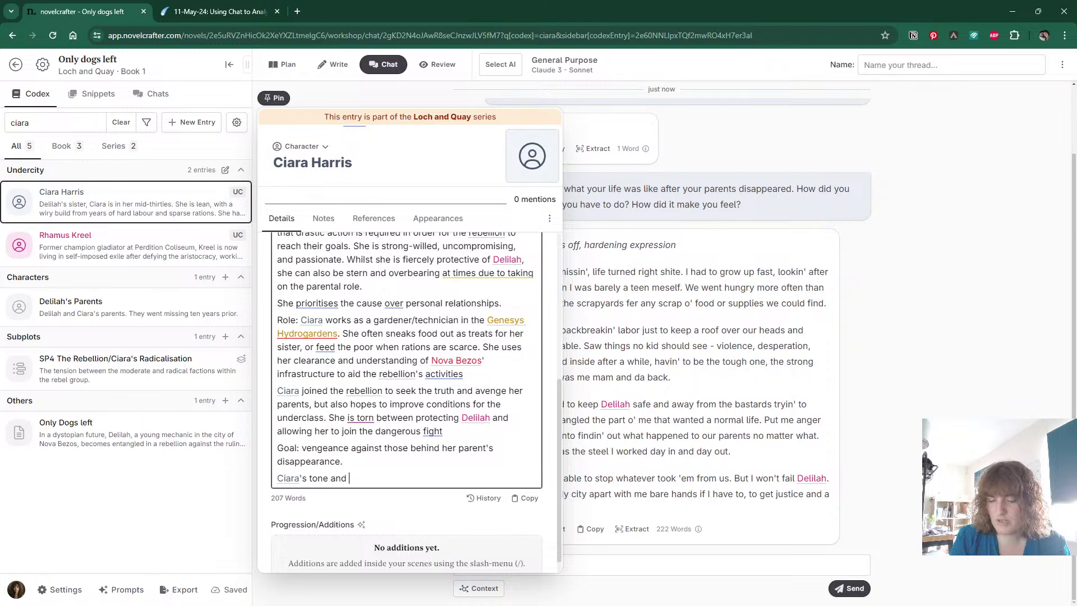
type(" spe")
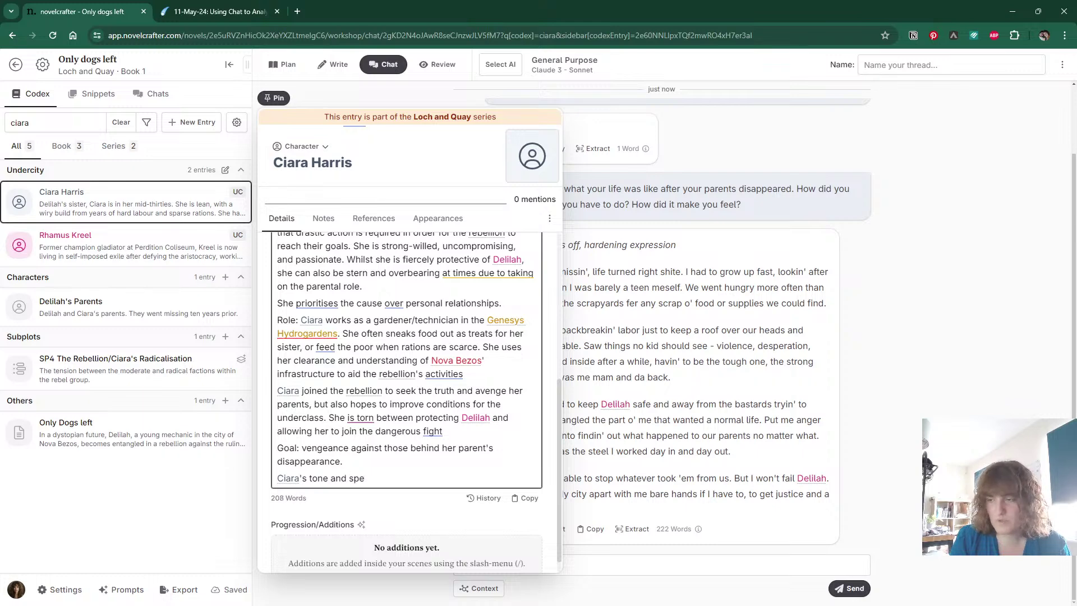
type("ech patterns t")
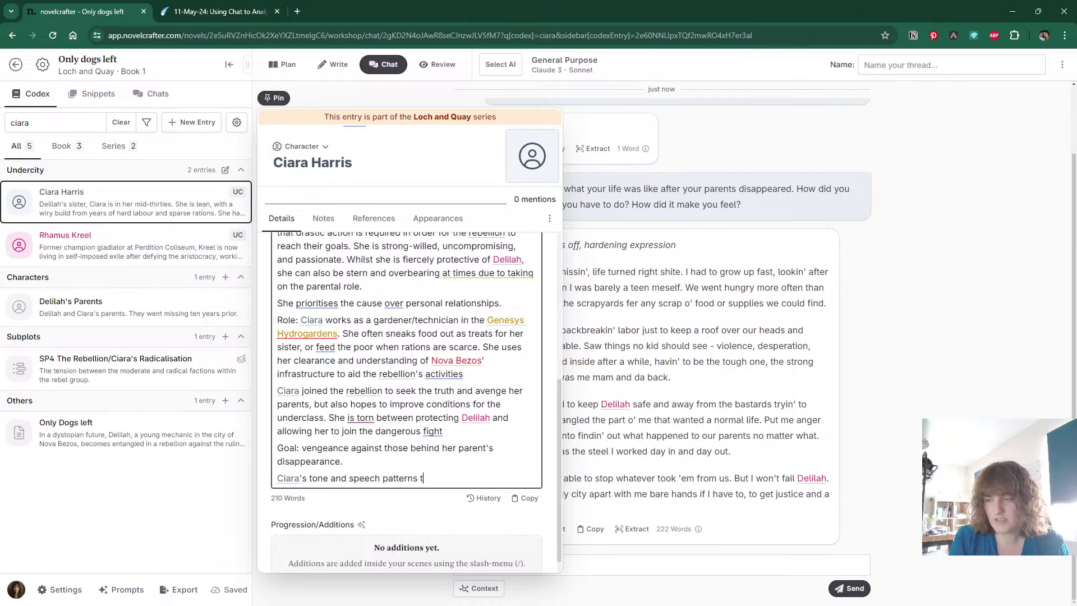
type("end to change ")
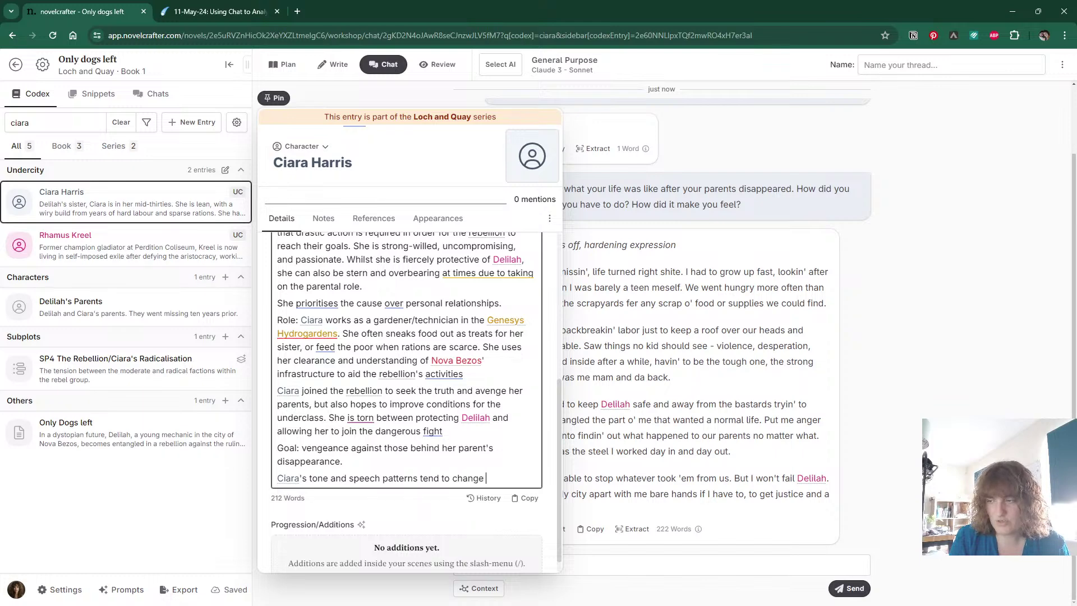
type("depending on who")
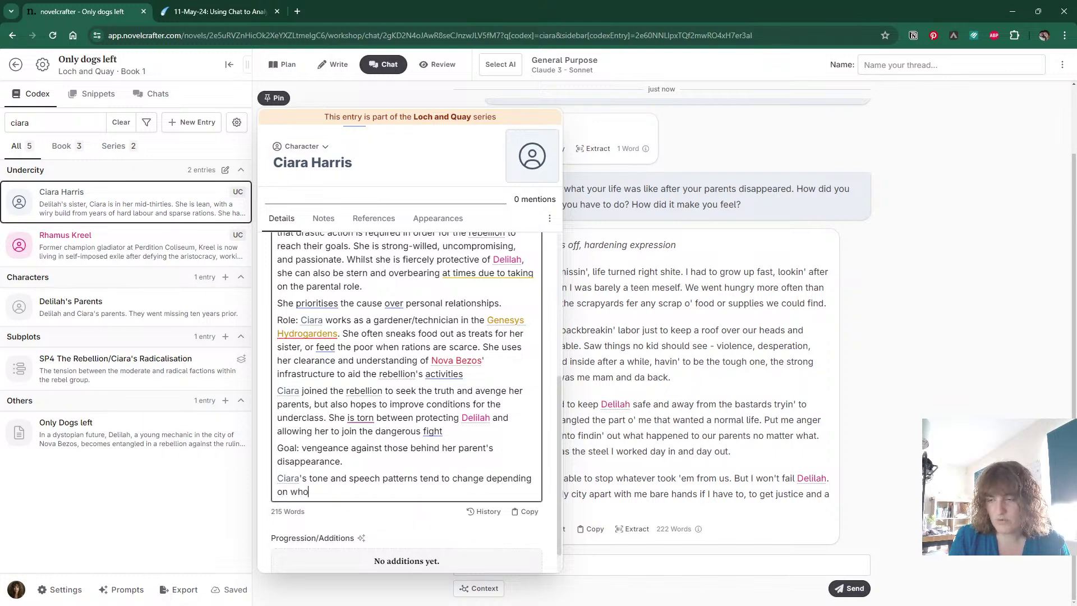
type(" she is")
type("spea")
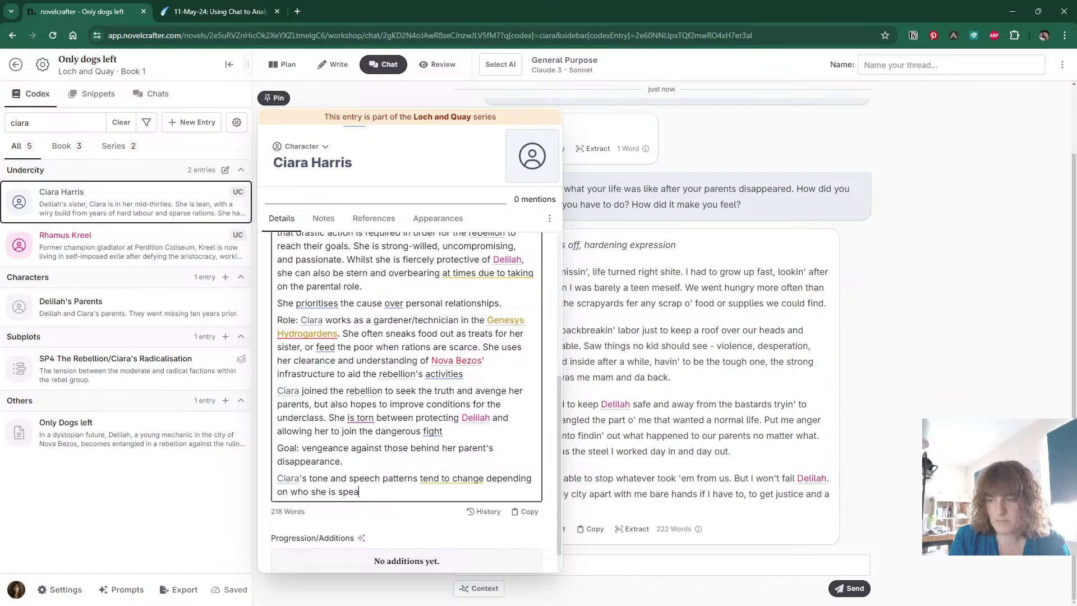
type("king with. When")
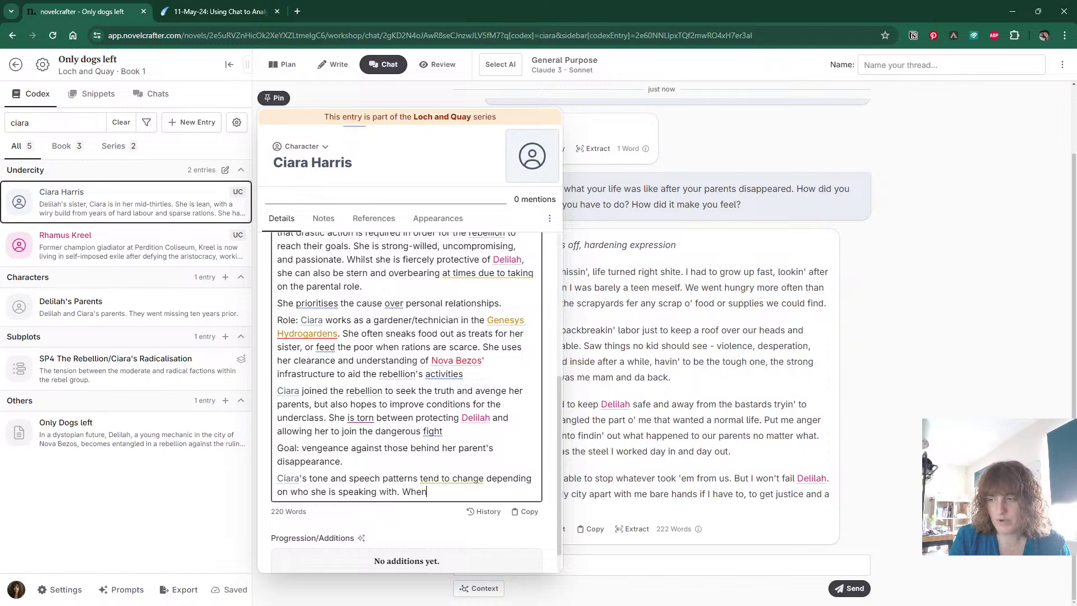
Append "When with other rebels she matches their syntax, but when with Delilah, or at work, she tries to sound more like their parents." and close the entry.
type(" with other rebels")
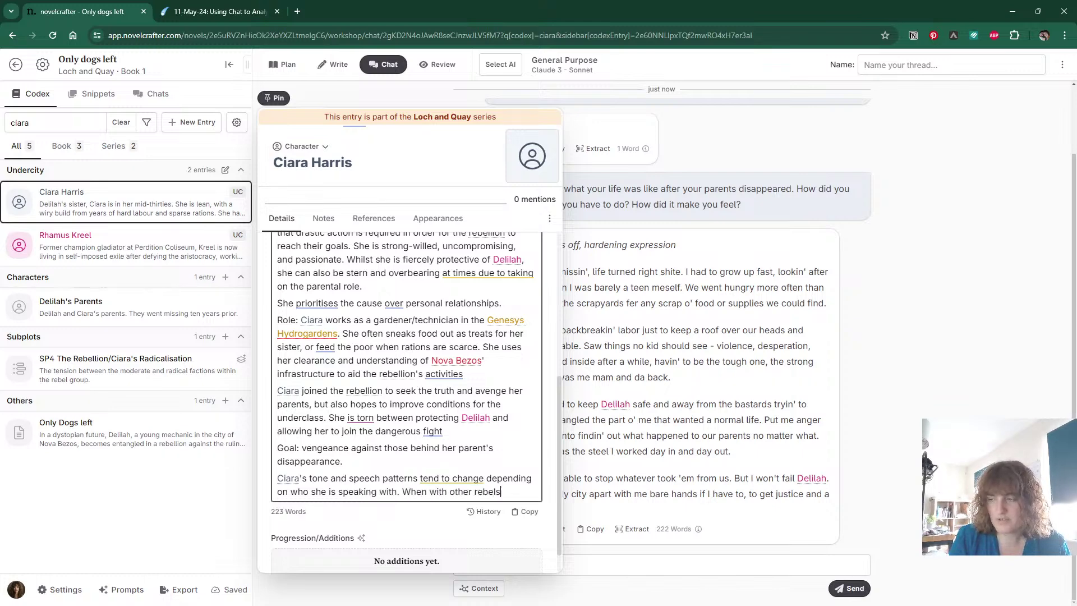
type(" she matches the")
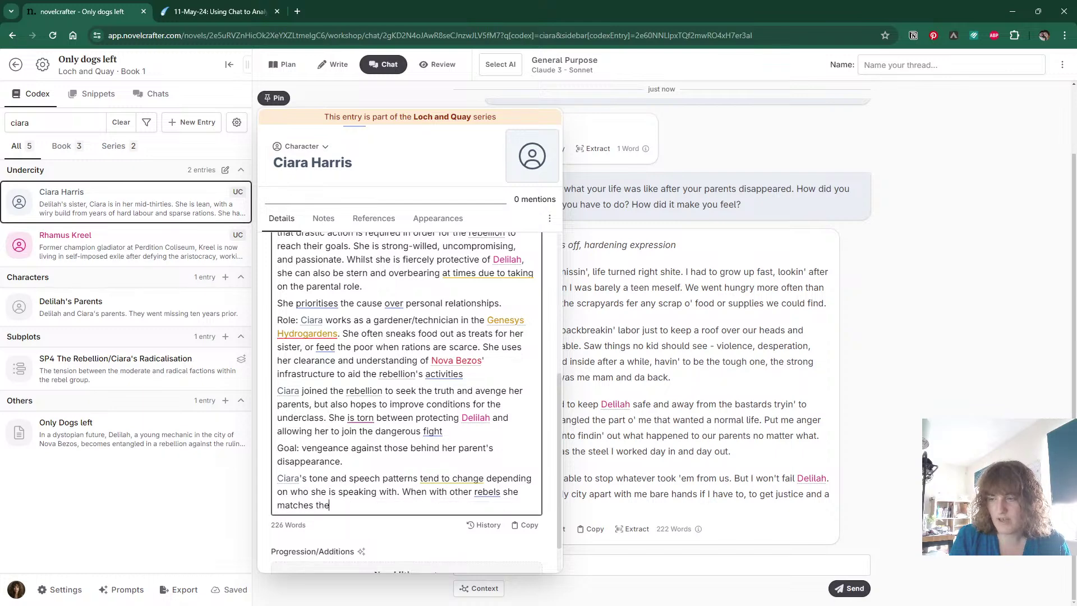
type("ir syntax, bu")
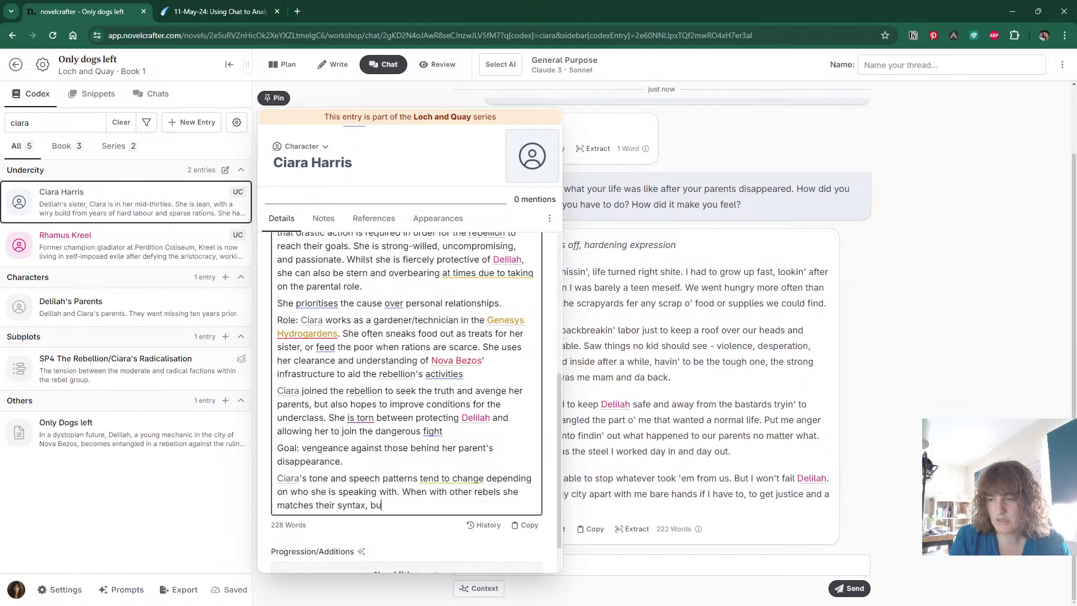
type("t when with D")
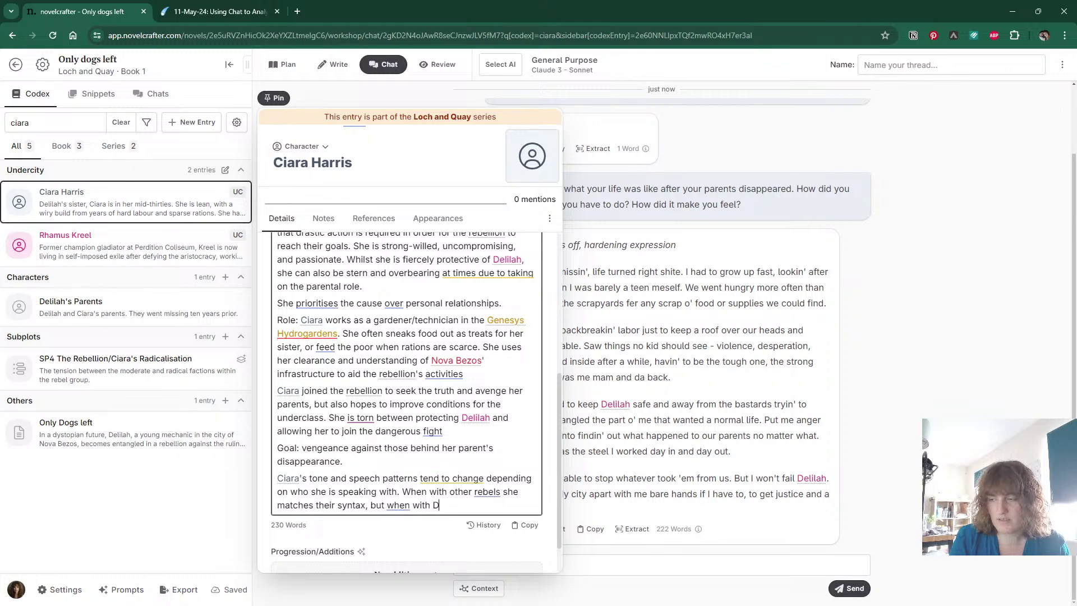
type("elilah, or ")
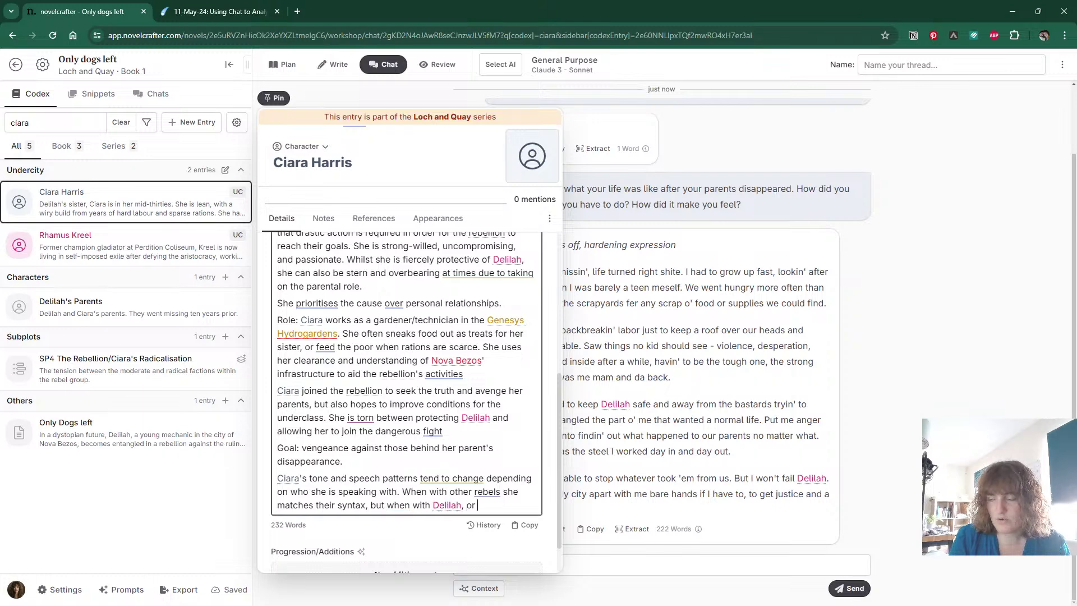
type("at work, she tri")
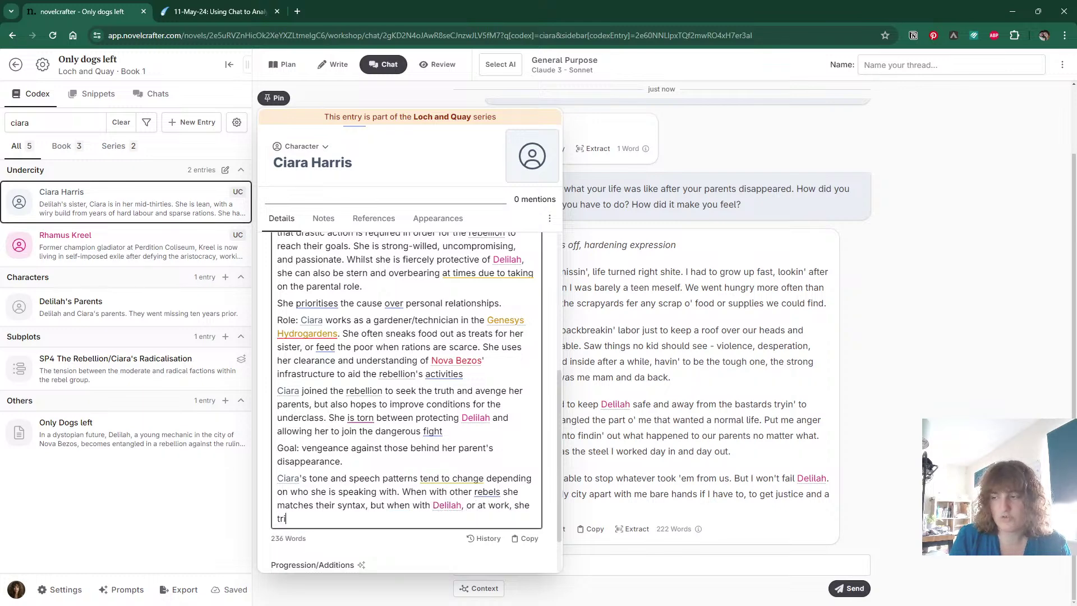
type("es to sound mor")
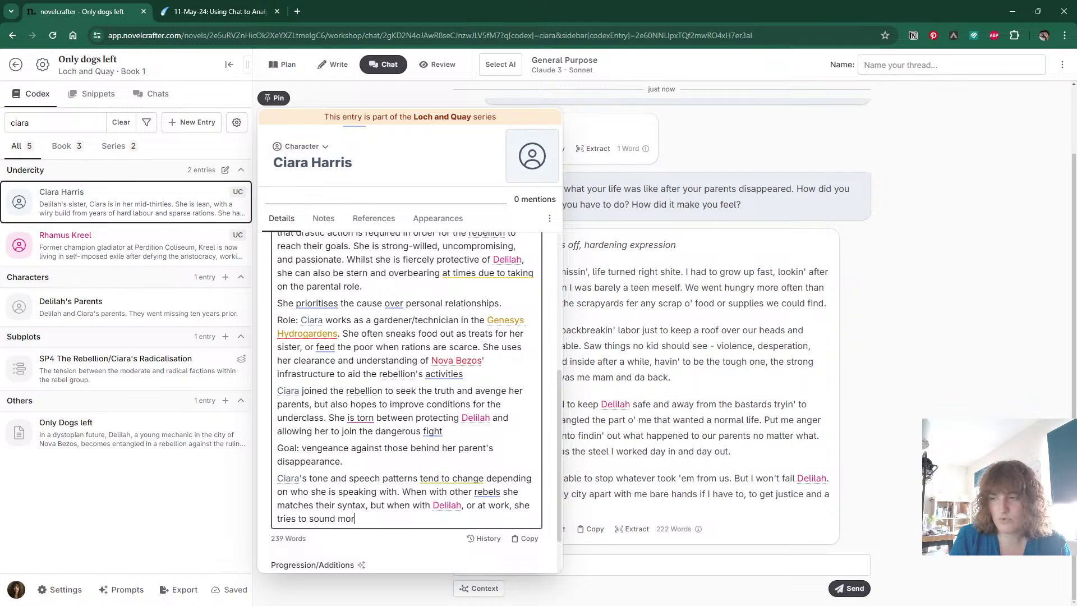
type("e like their parents.")
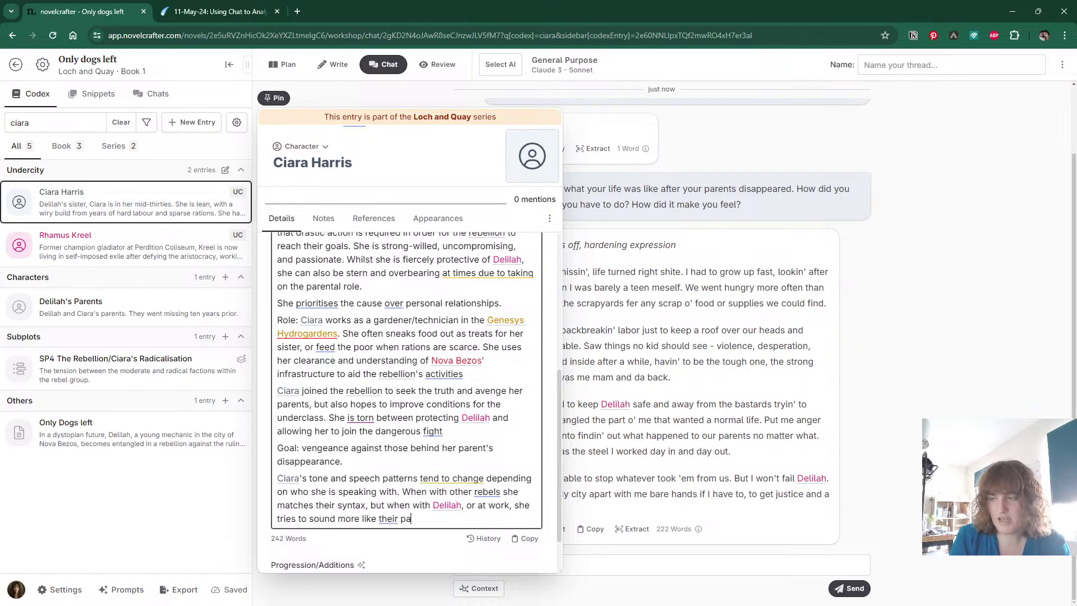
left_click(889, 353)
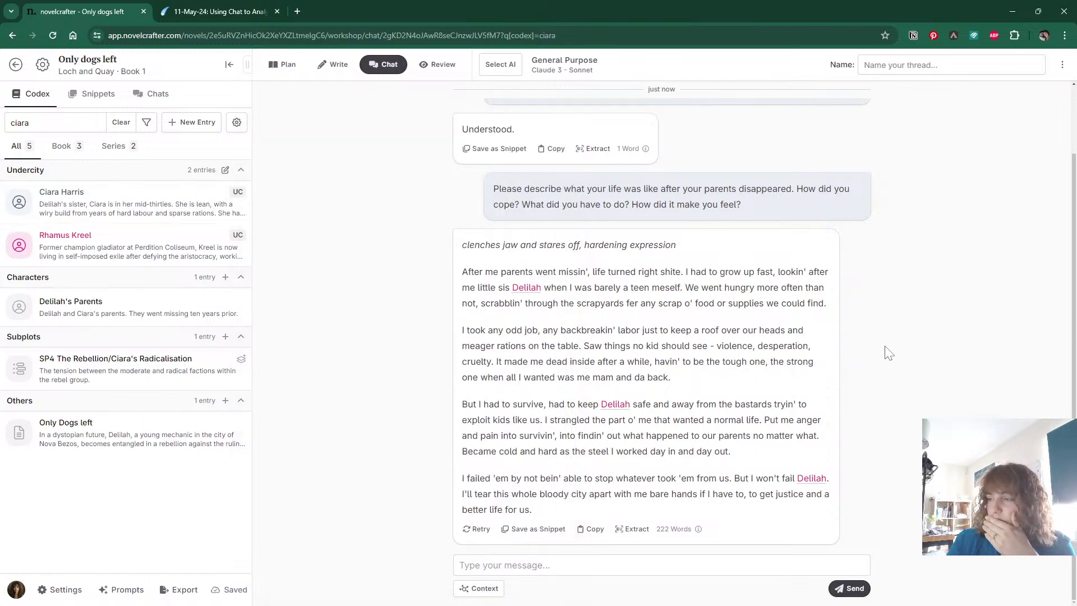
Copy the clause about the age difference and pseudo-parental roles from the Notion question on Ciara's relationship with her sister.
left_click(233, 8)
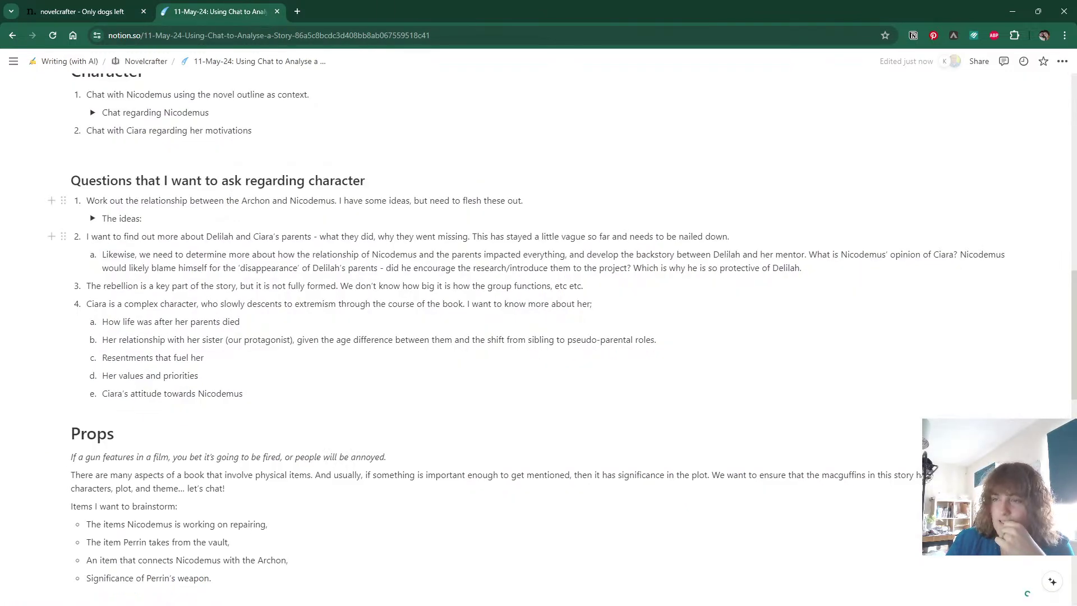
left_click(101, 10)
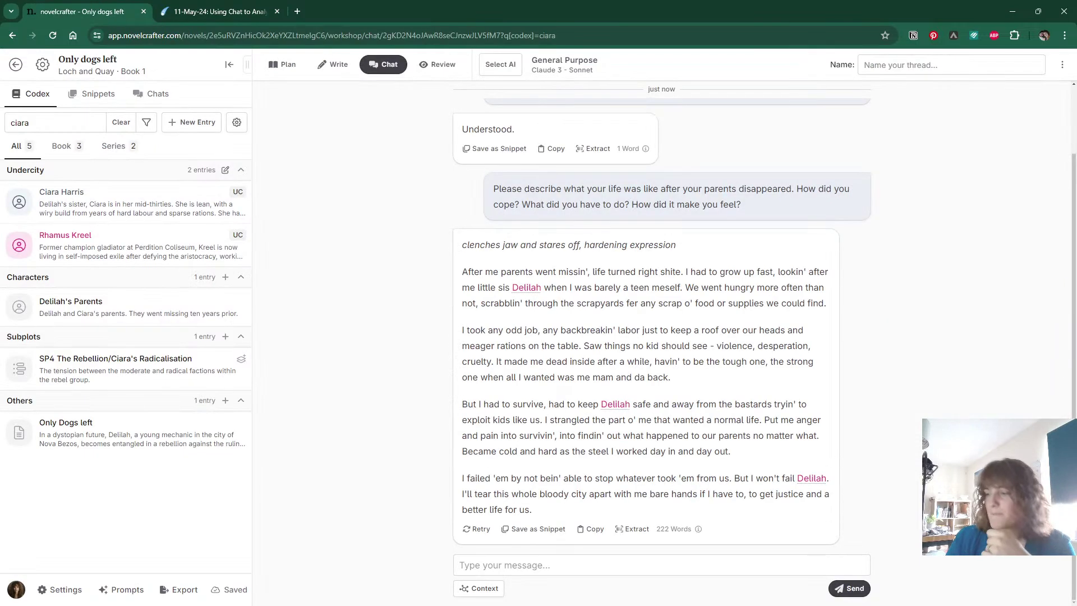
left_click(199, 3)
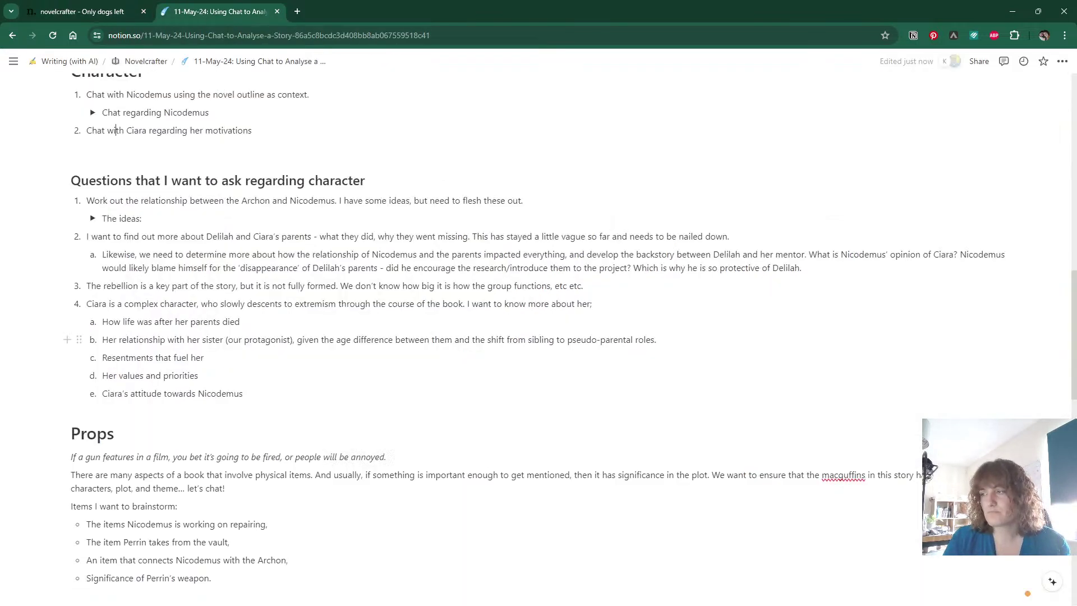
left_click_drag(656, 340, 302, 340)
key("ctrl+c")
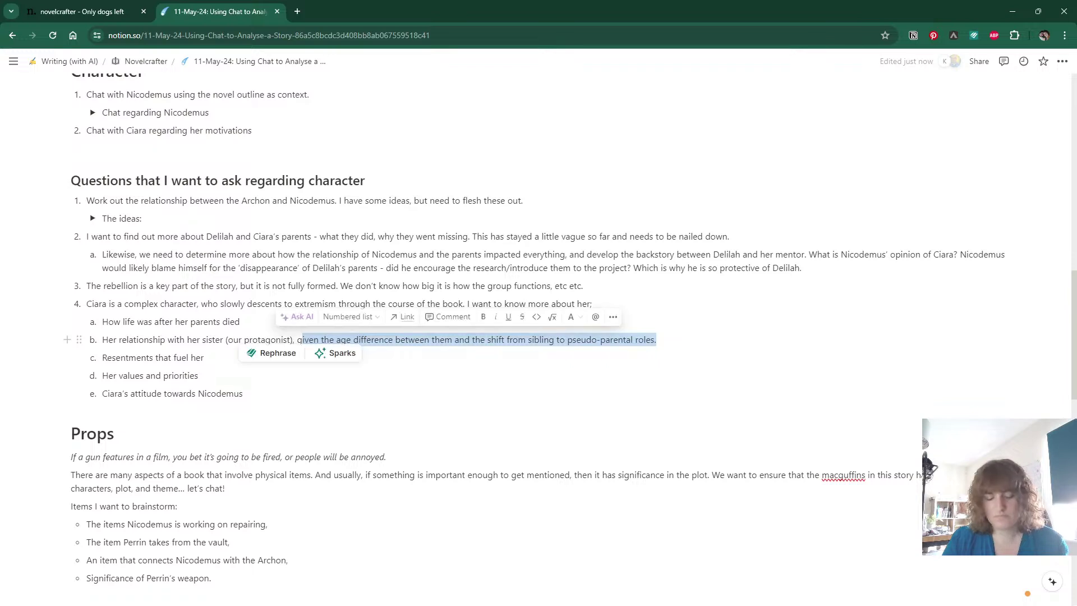
Send the Novelcrafter message "What is your relationship with Delilah like, given the age difference between them and the shift from sibling to pseudo-parental roles.".
key("ctrl+shift+Tab")
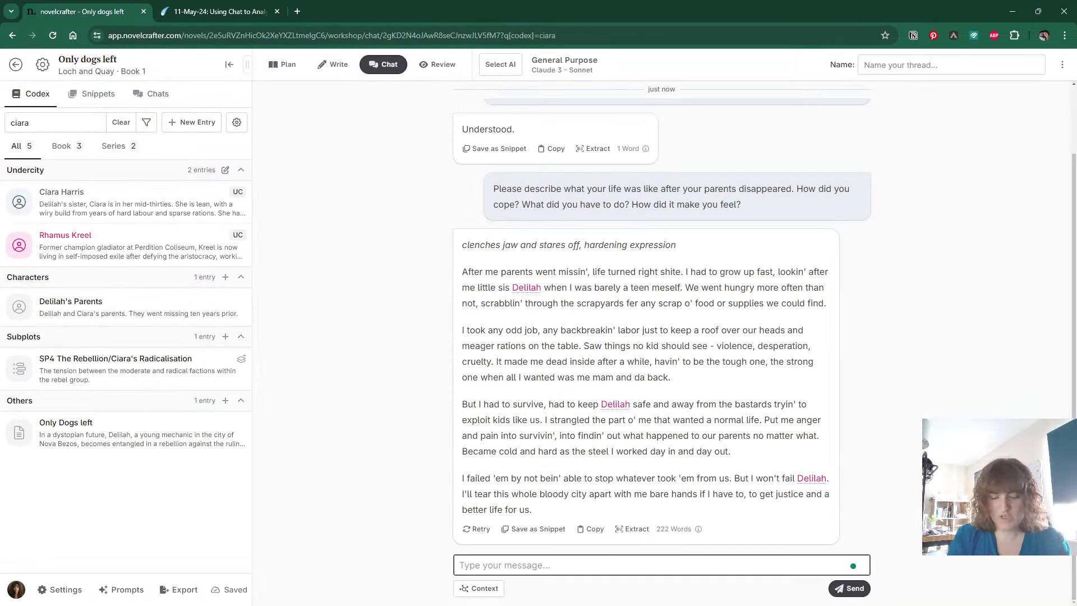
type("What is your rela")
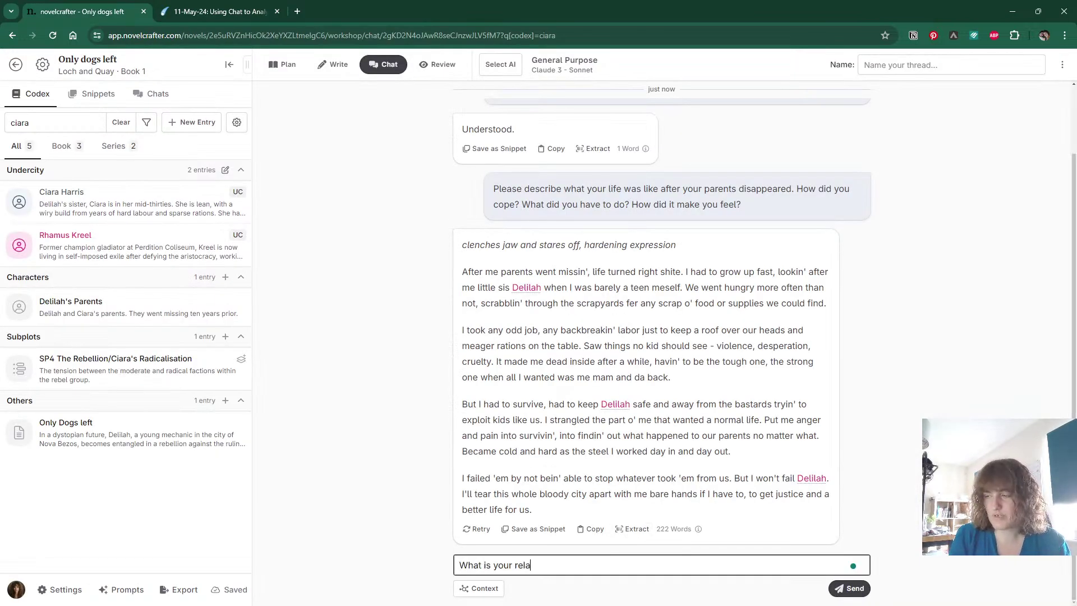
type("tionship with Delilah like")
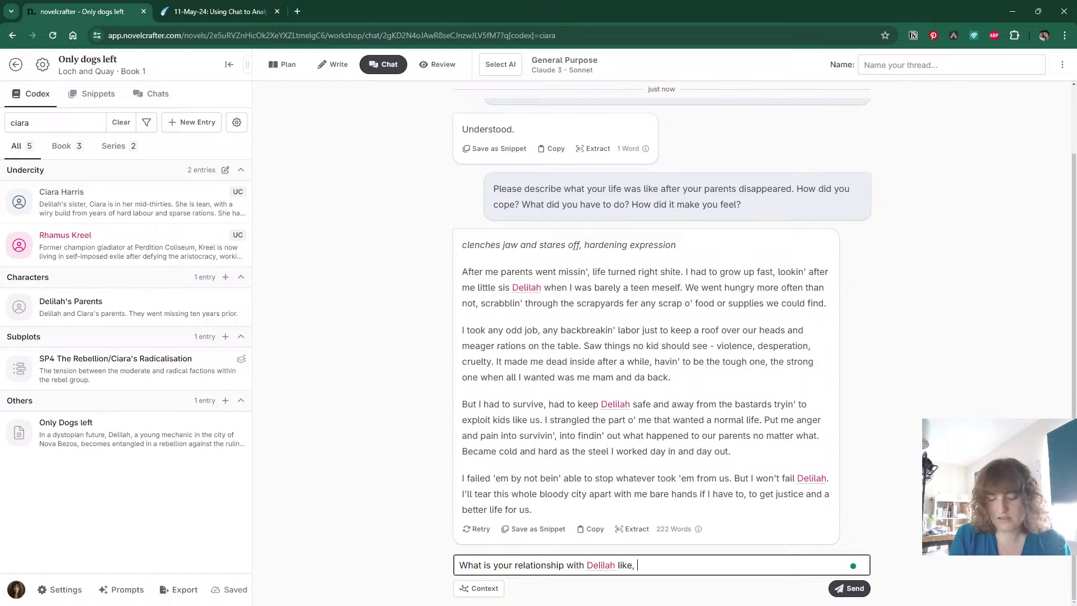
type(",")
key("ctrl+v")
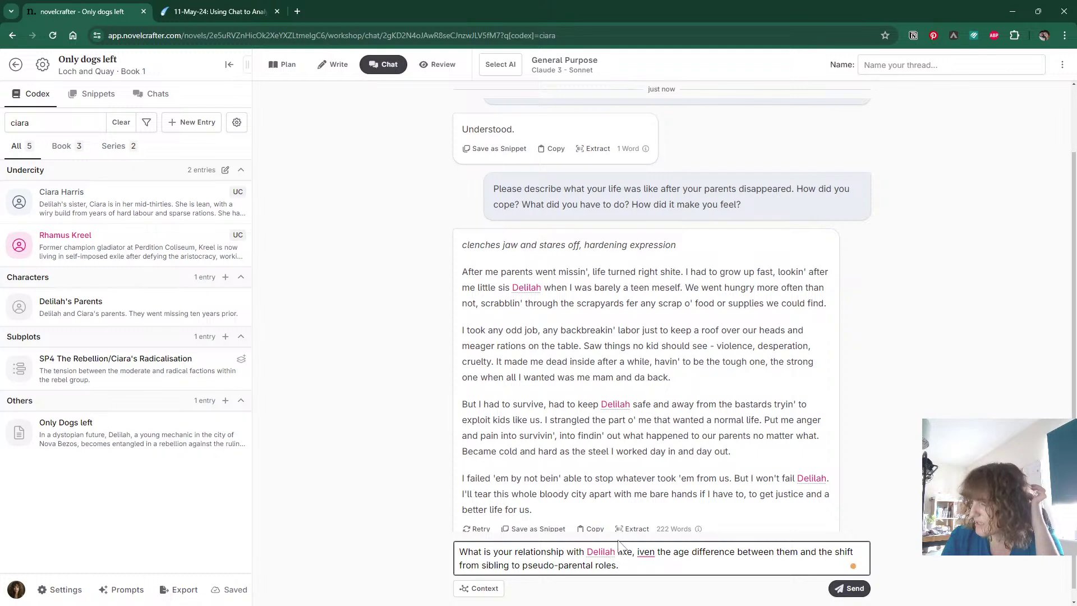
left_click(645, 552)
key("Left")
key("Left")
type("g")
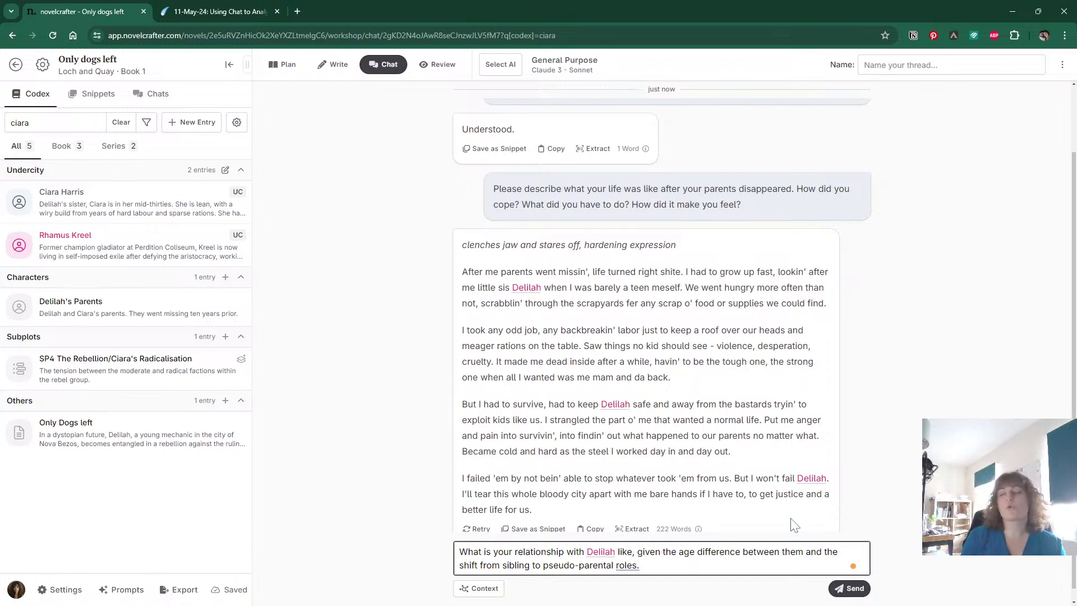
key("Return")
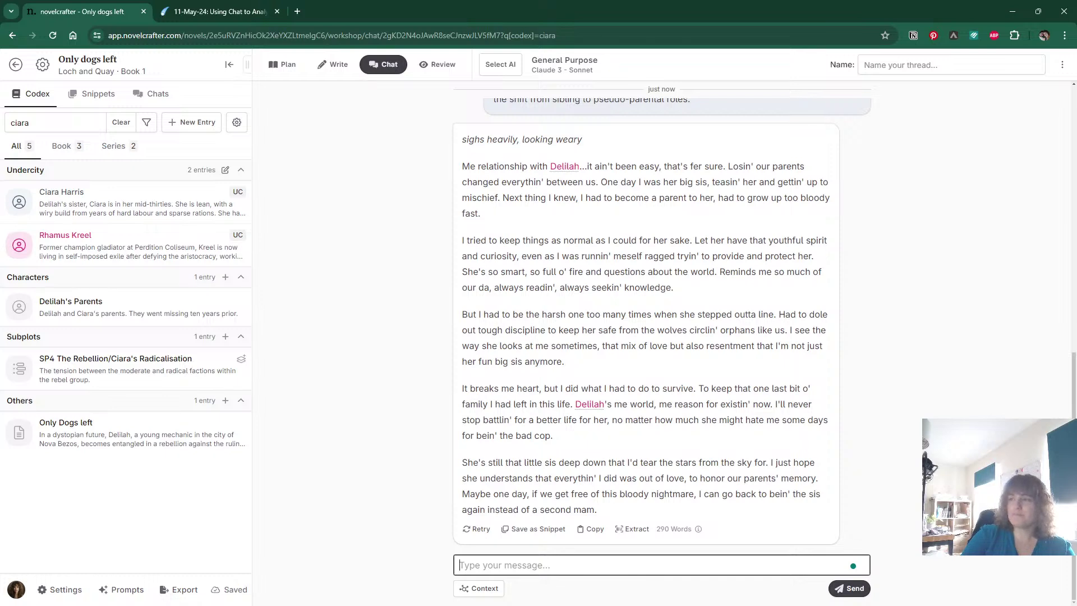
Check the reply's lines about Delilah being smart and like her father, search the codex for "harris" and open Delilah's entry.
left_click_drag(461, 273, 720, 296)
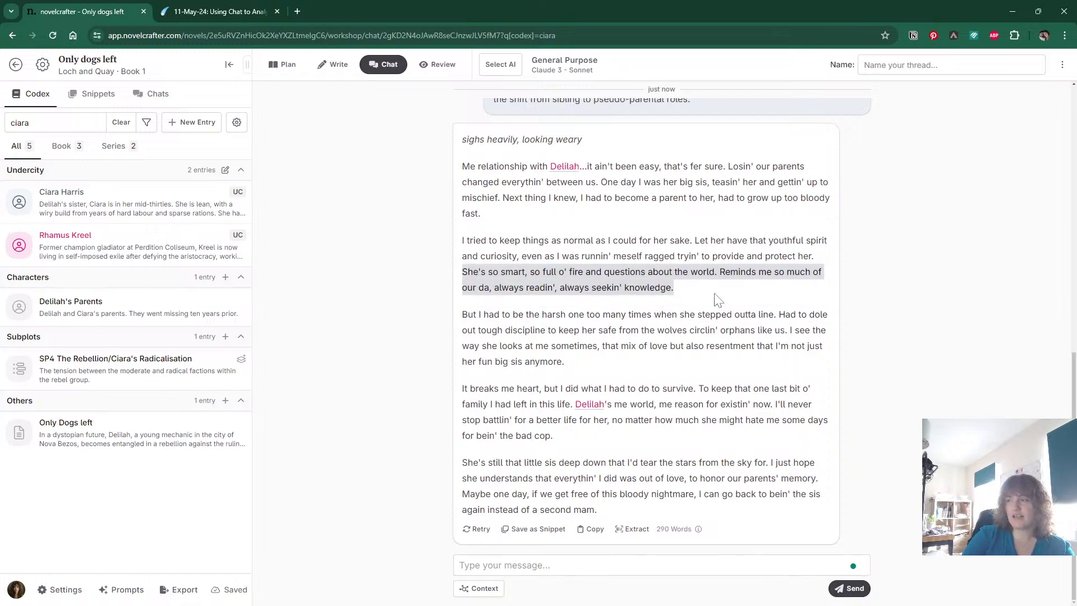
left_click(719, 300)
left_click(20, 122)
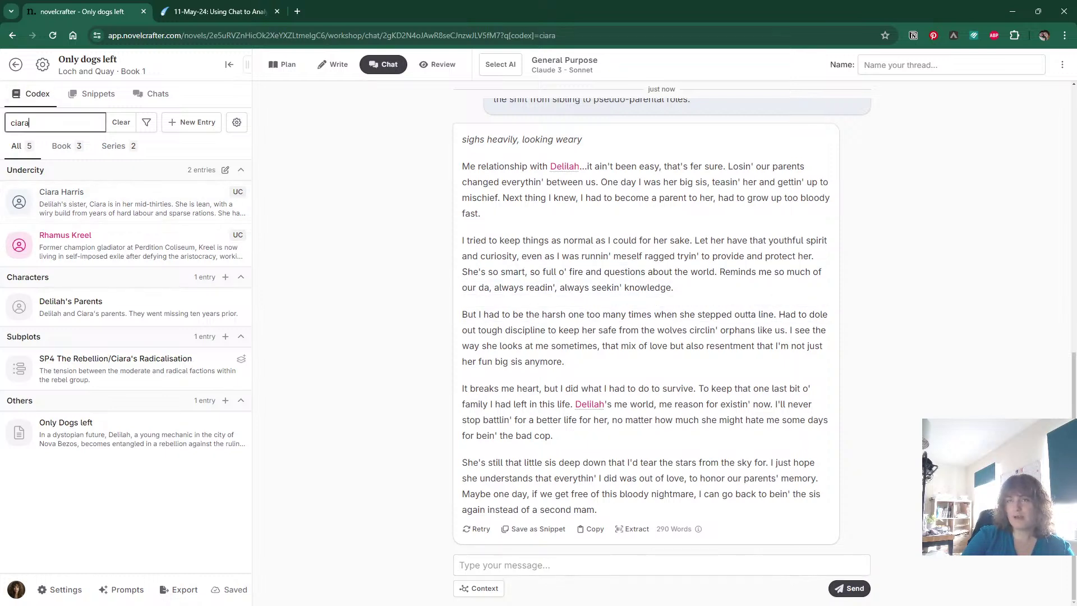
double_click(20, 122)
type("harris")
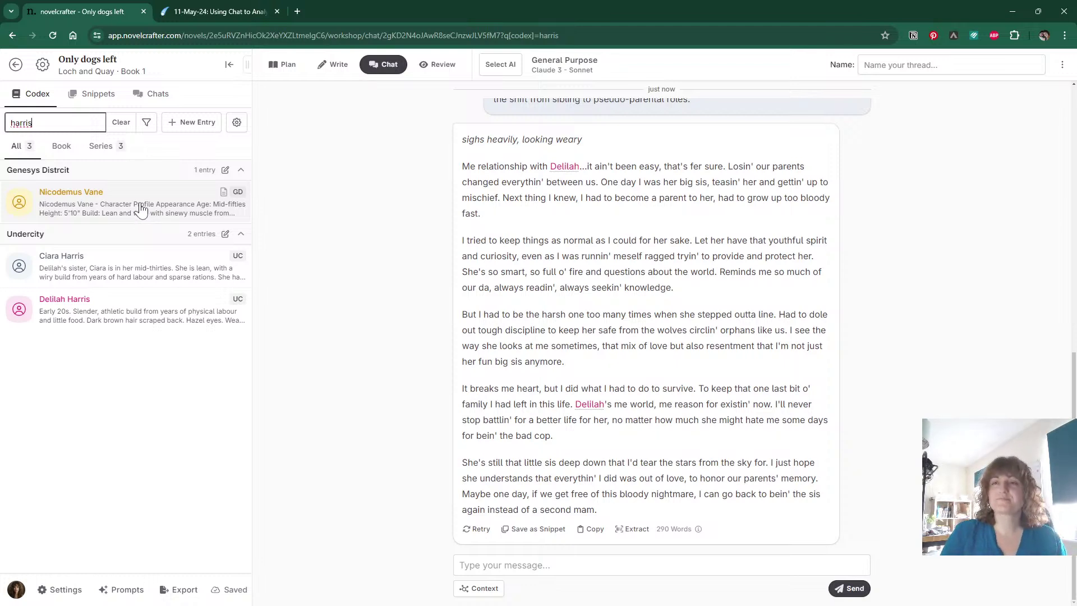
left_click(100, 314)
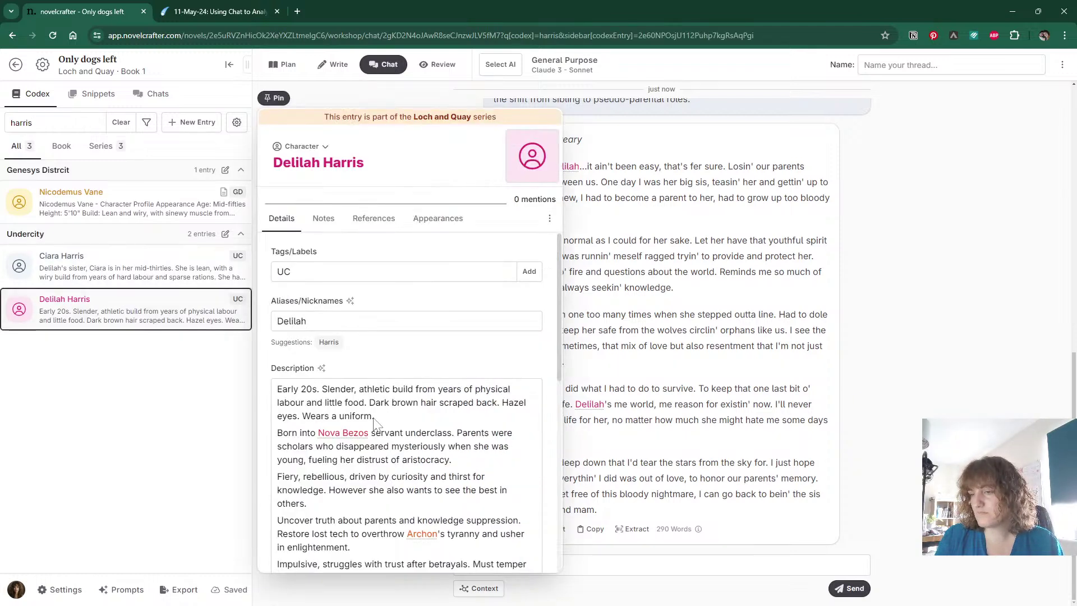
Add the paragraph "She takes after her father, John, in looks and intelligence." after the appearance paragraph in Delilah's description and close the entry.
left_click(348, 490)
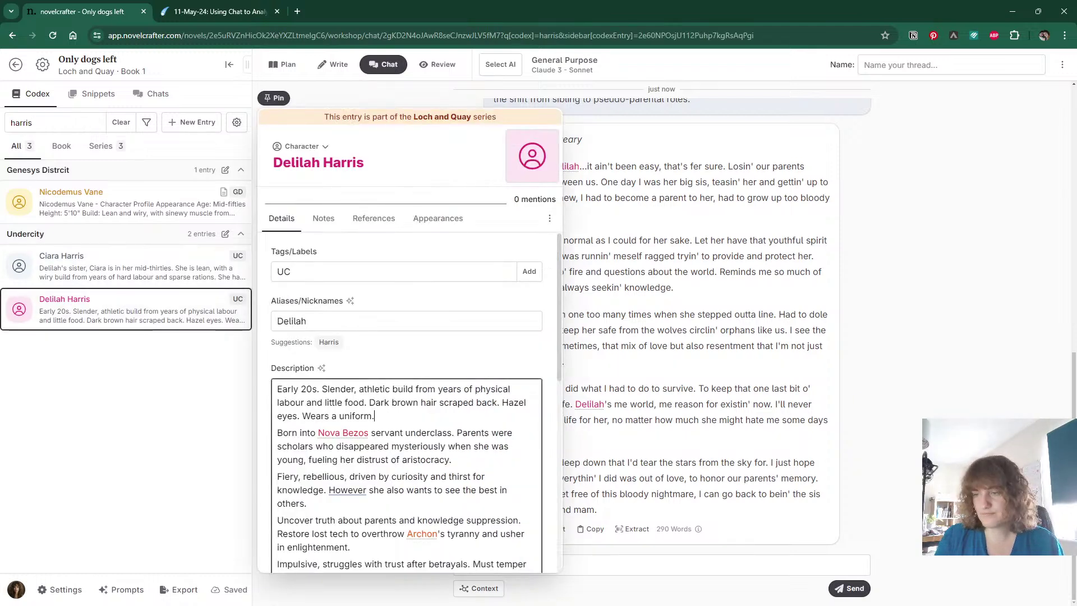
key("Return")
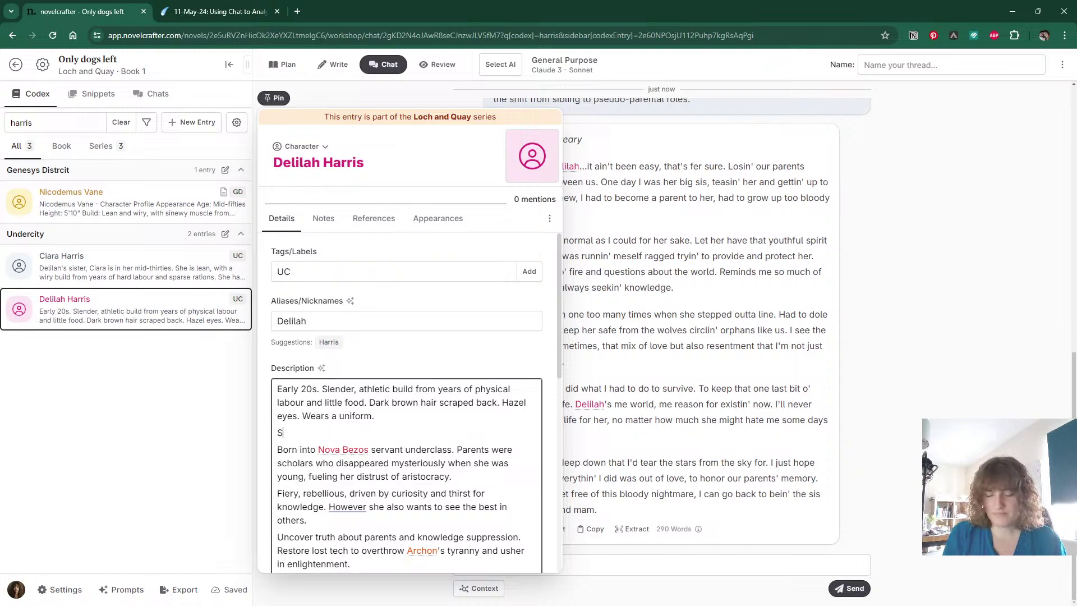
type("She takes after her father, ")
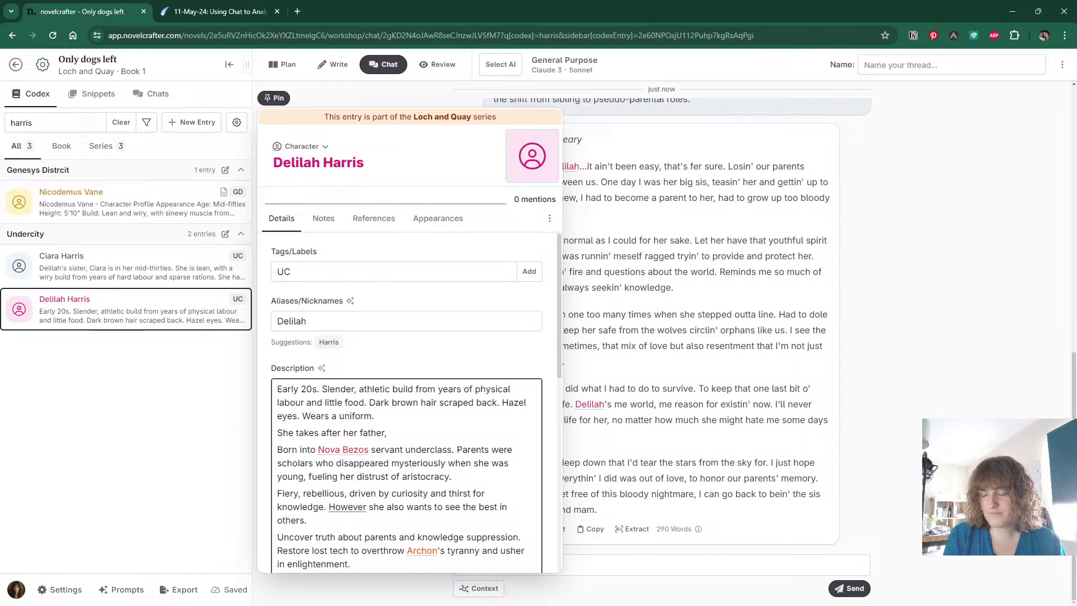
type("John.")
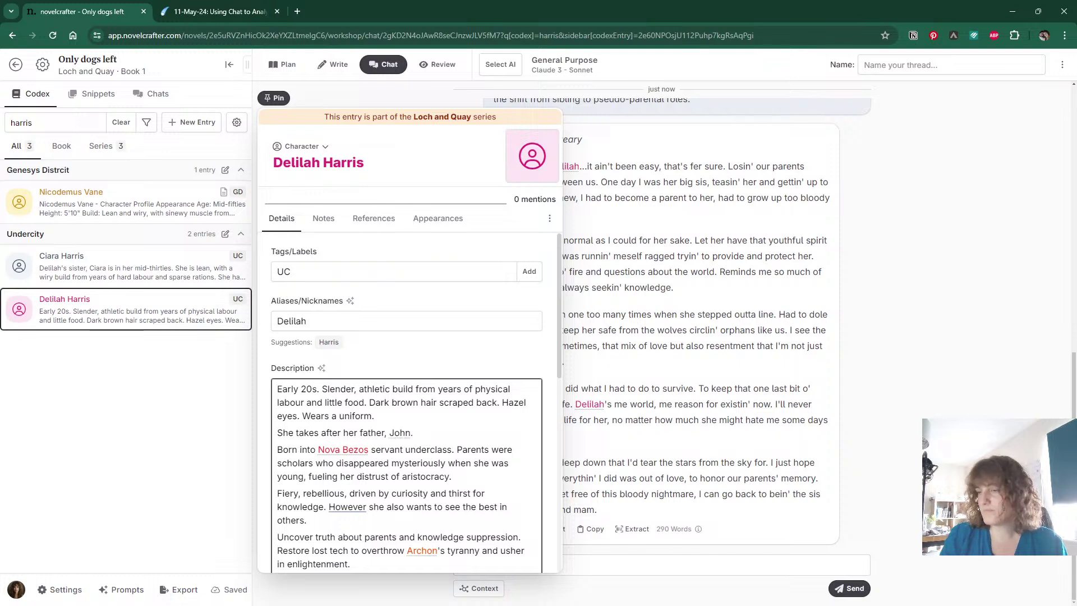
key("BackSpace")
type(", ")
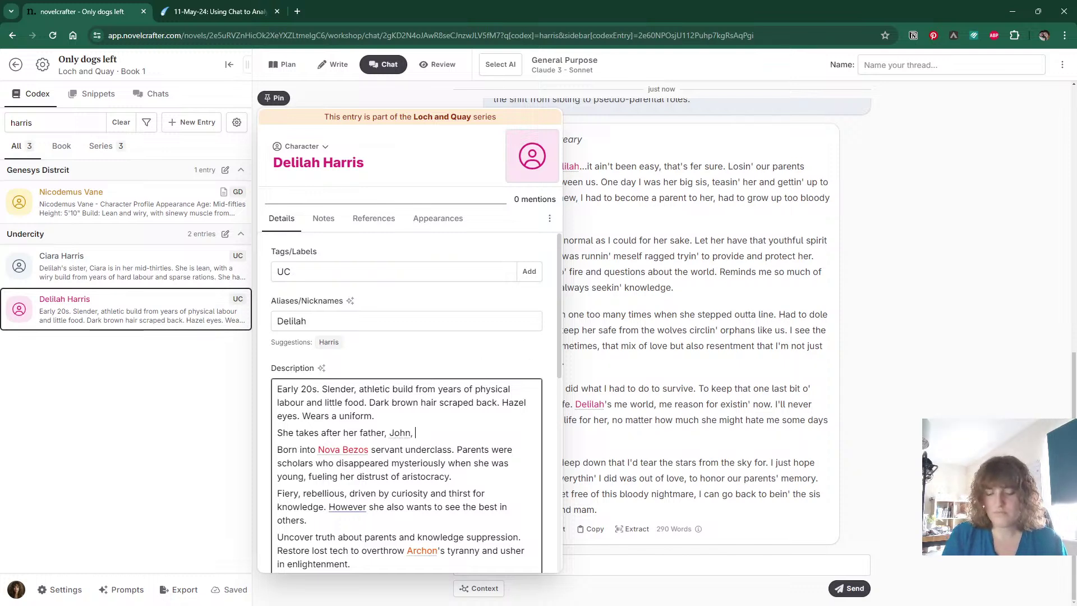
type("in looks and intelligence.")
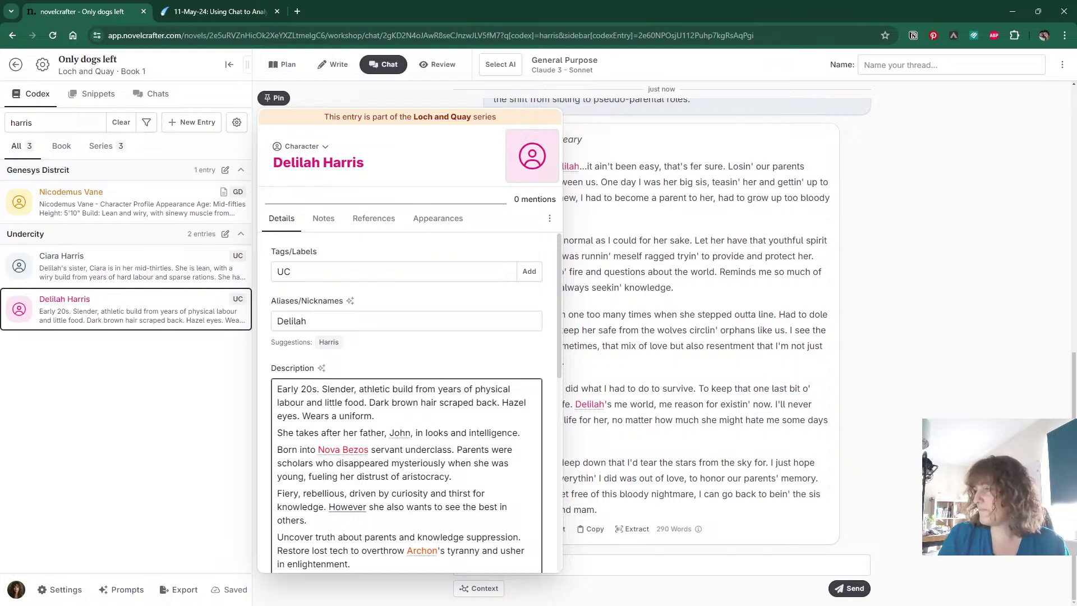
key("Escape")
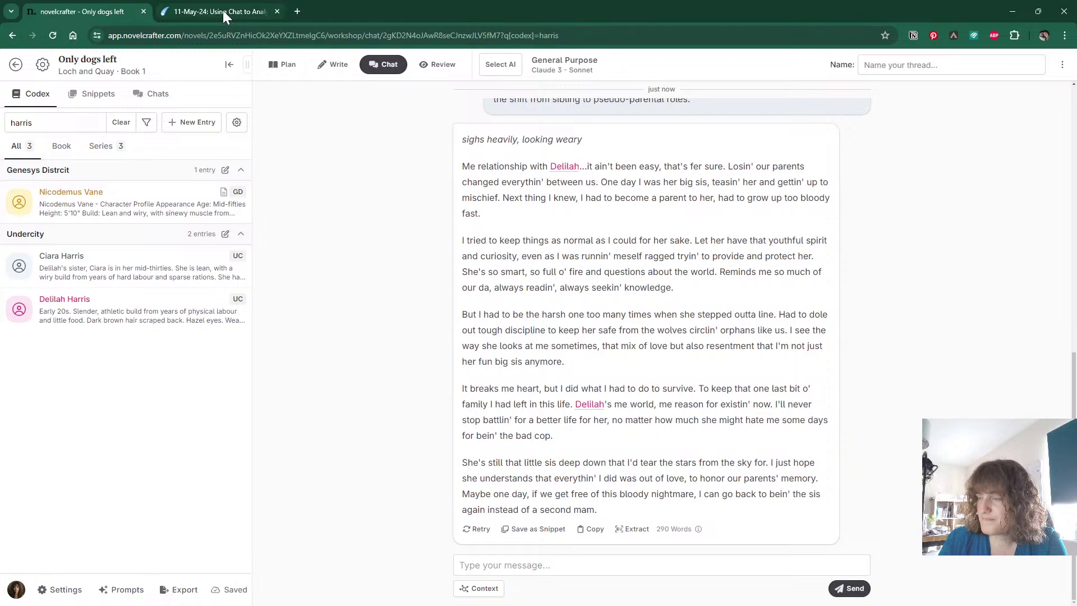
Send Ciara the chat message "Why did you choose to join the rebellion? How has it affected you? When did you first join?".
left_click(561, 565)
type("Wh")
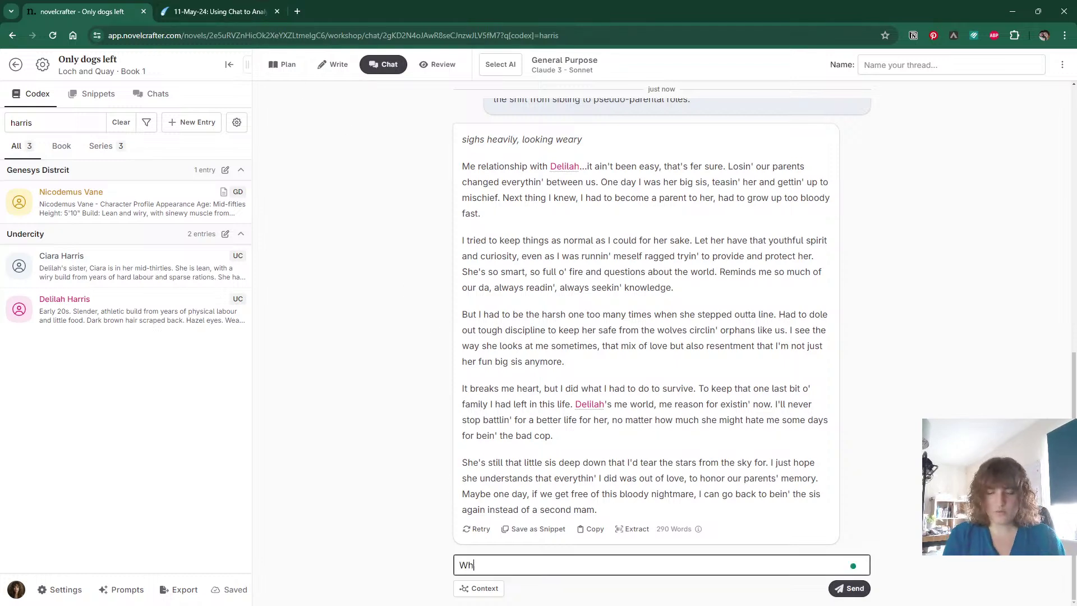
type("y did you choose ")
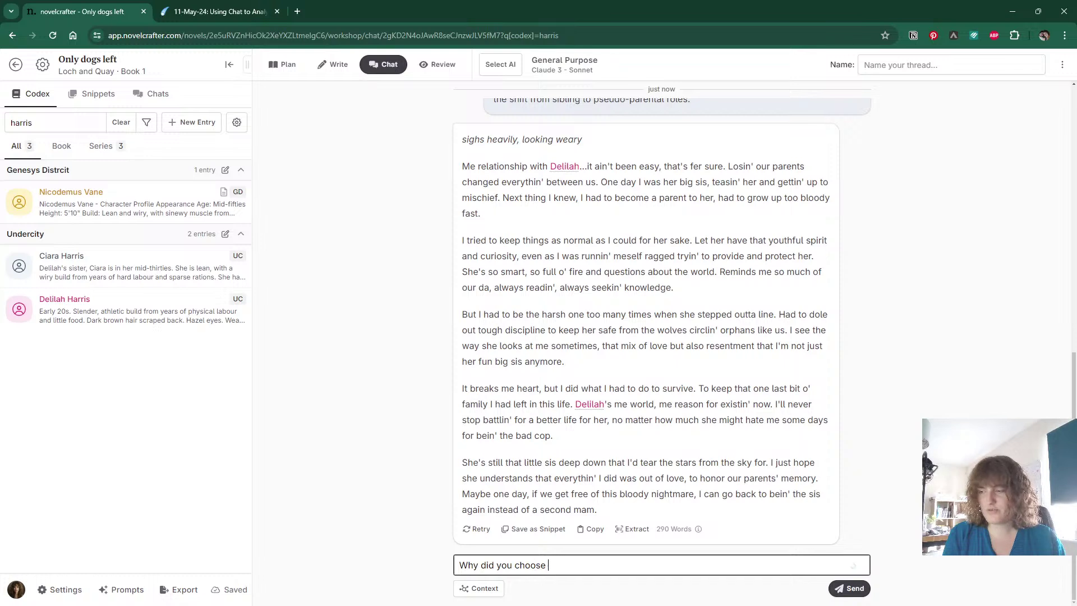
type("to join the ")
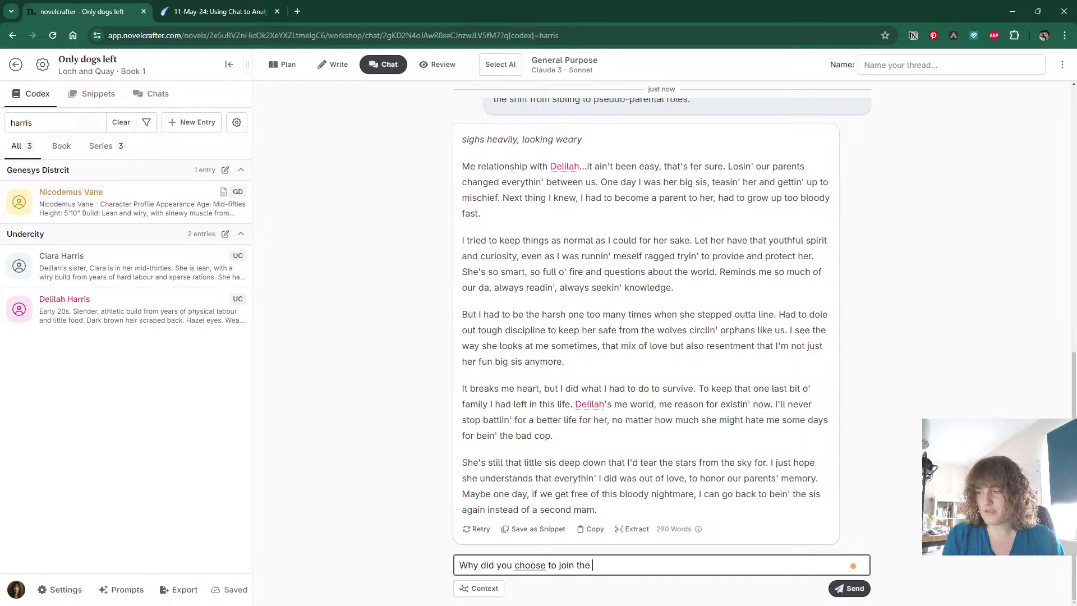
type("rebellion?")
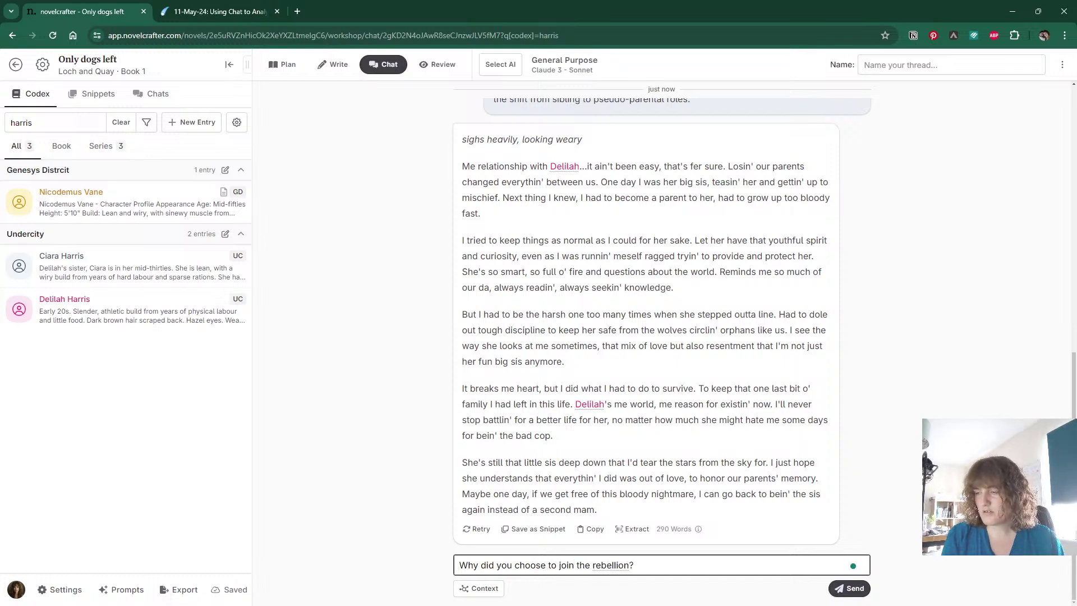
type(" How has it ")
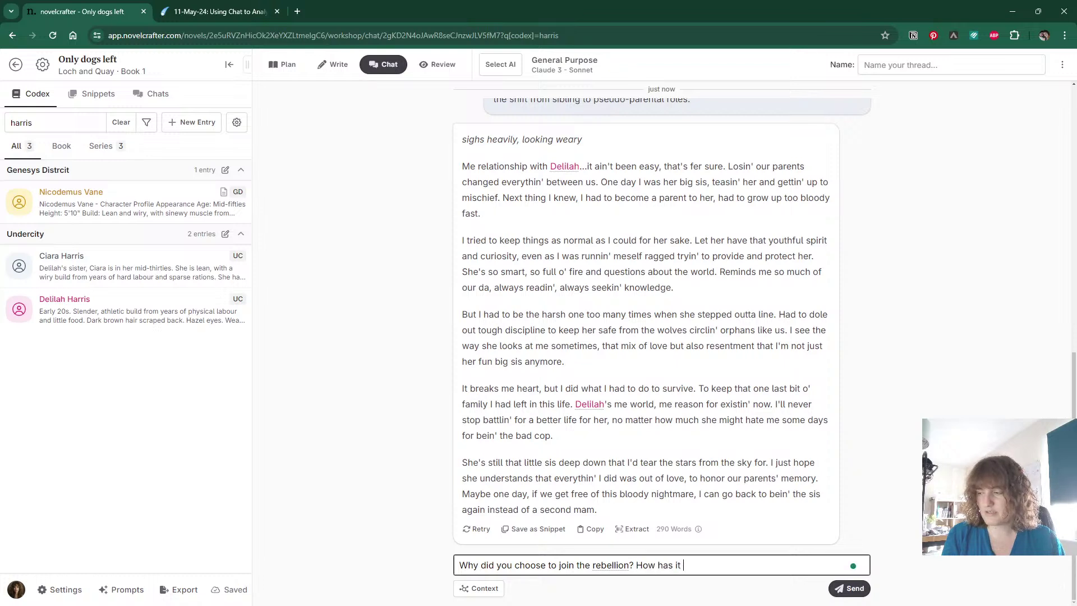
type("affected you?")
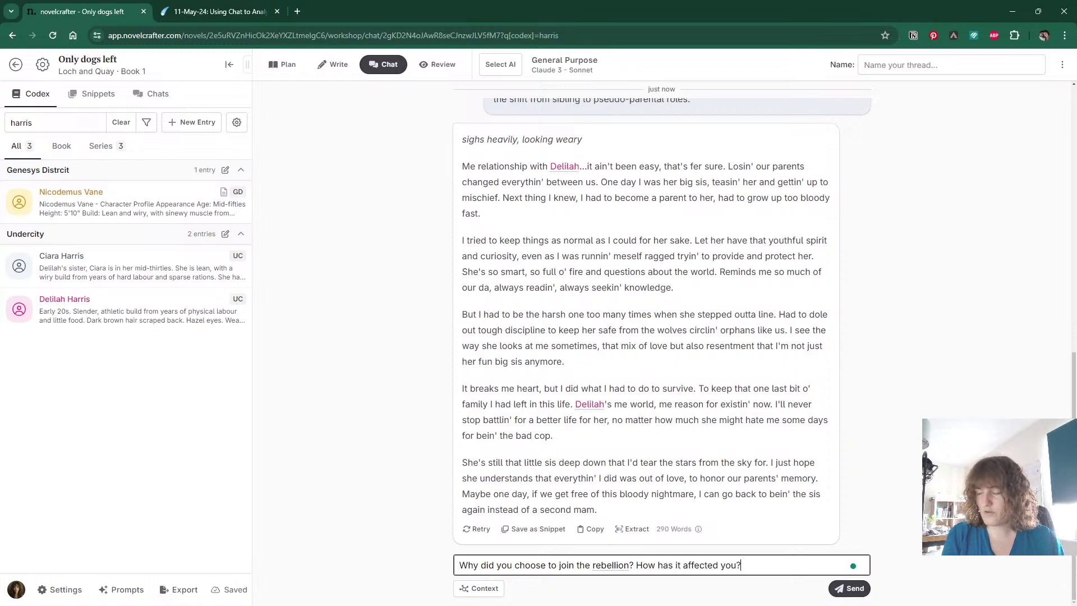
type(" When did you fir")
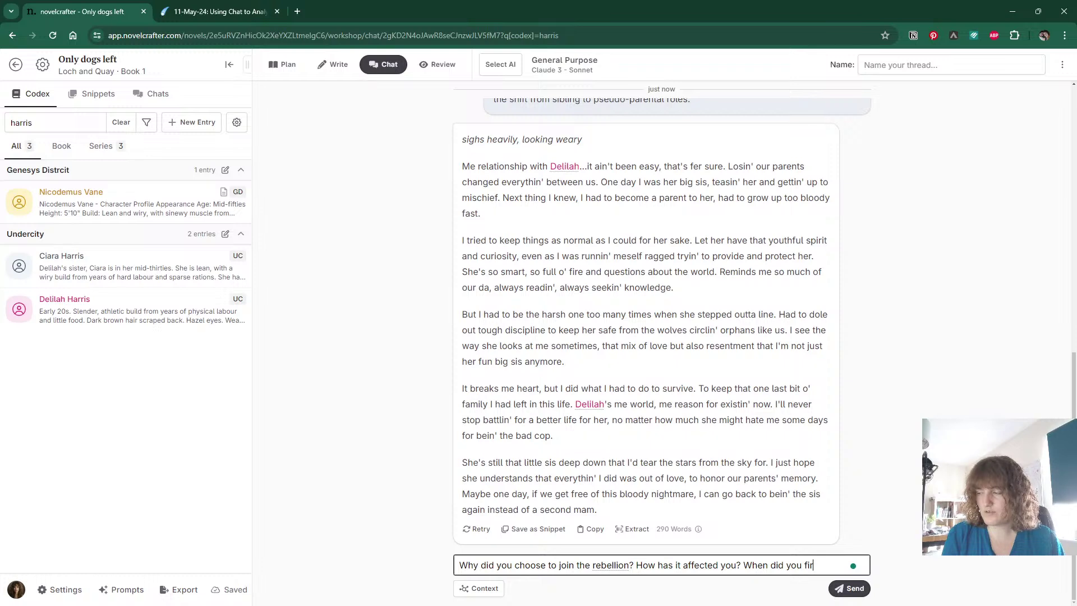
type("st join? How")
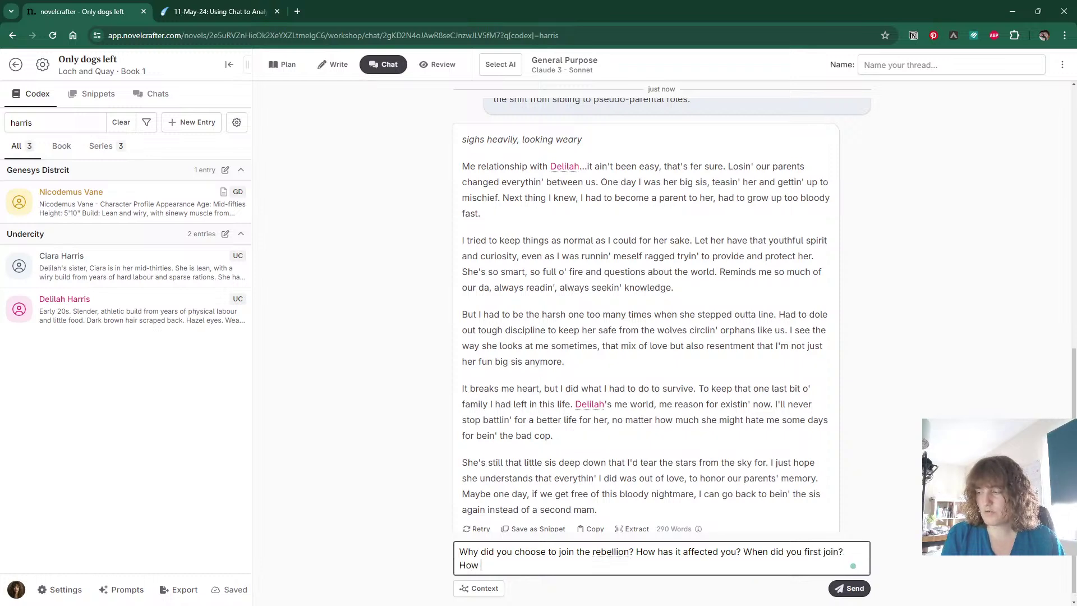
key("ctrl+BackSpace")
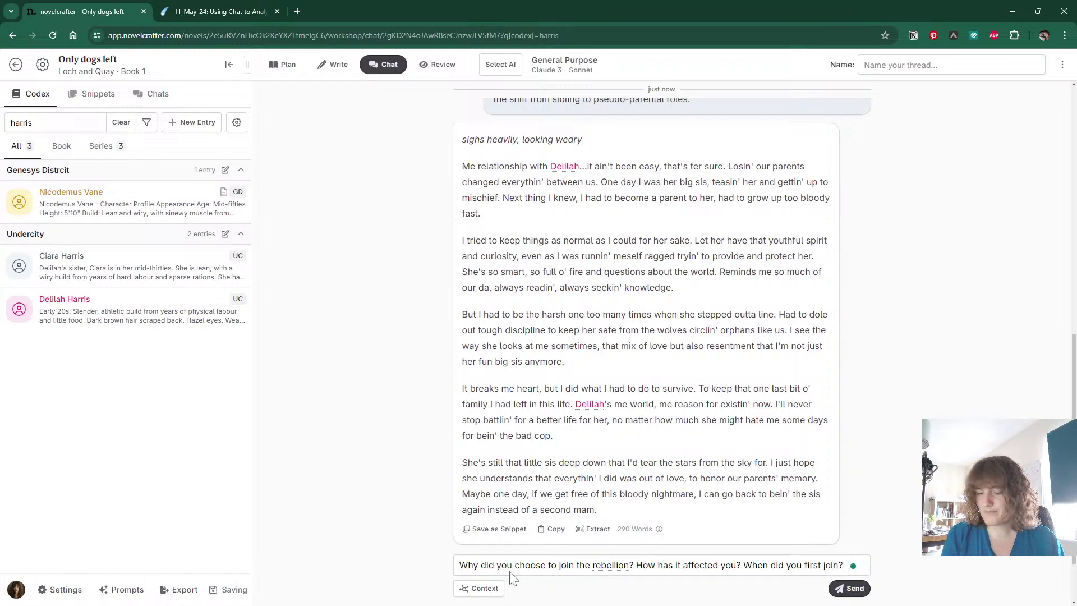
key("Return")
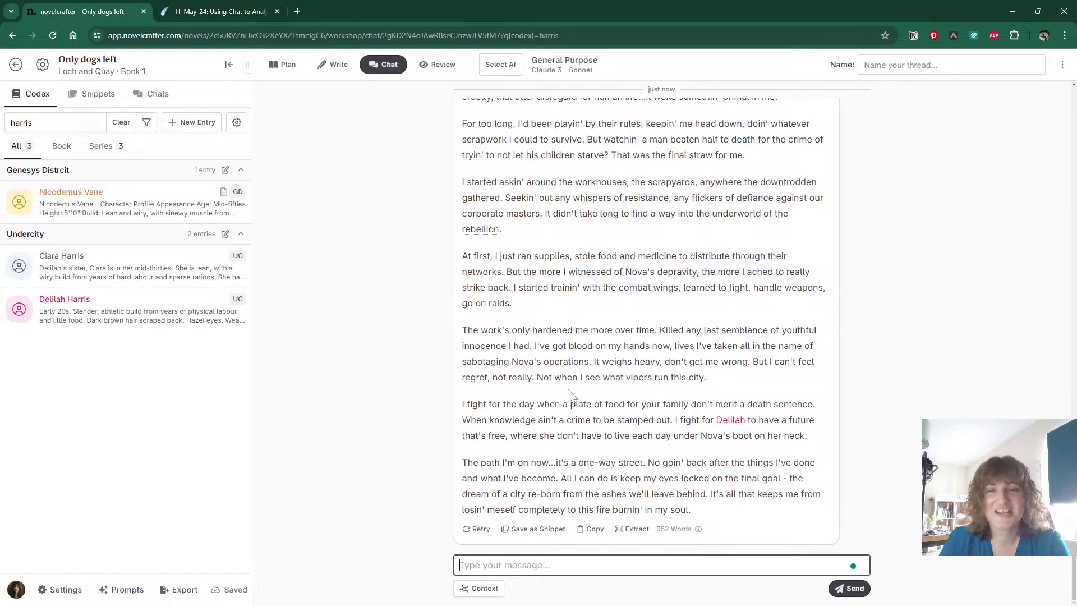
Draft the chat message "for how many years have you been a member? What are the rebels like? Who are you closest to amongst the rebellion?".
scroll(646, 314, "up", 3)
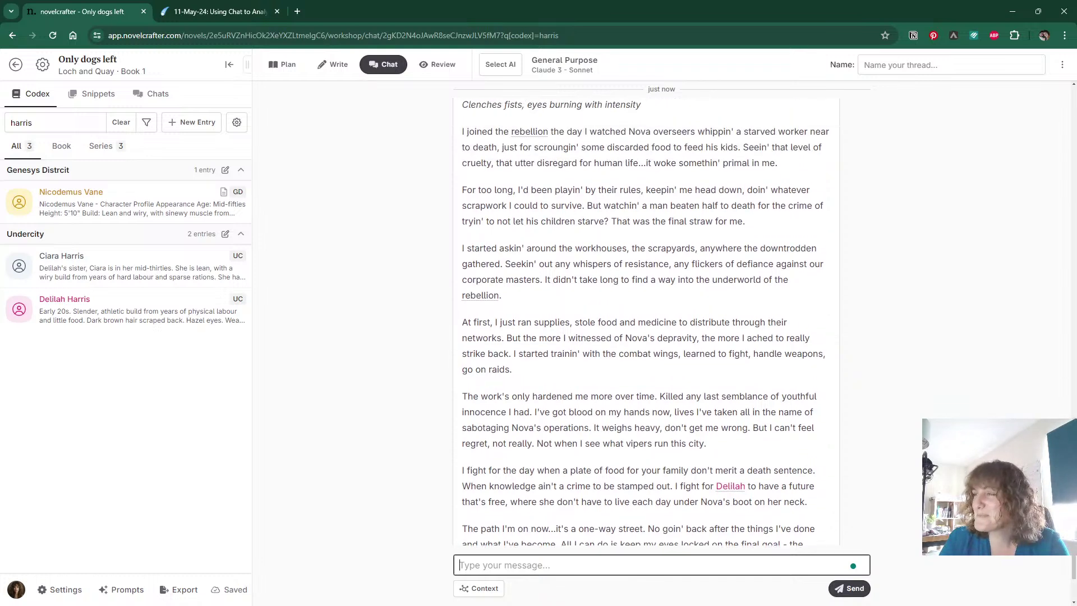
scroll(646, 314, "down", 2)
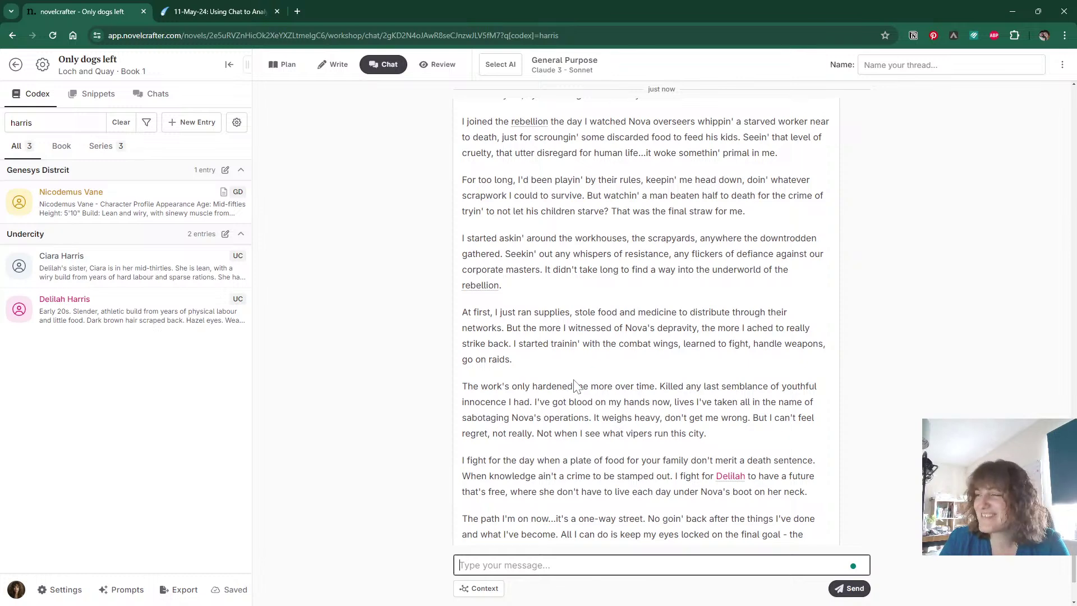
scroll(488, 233, "down", 1)
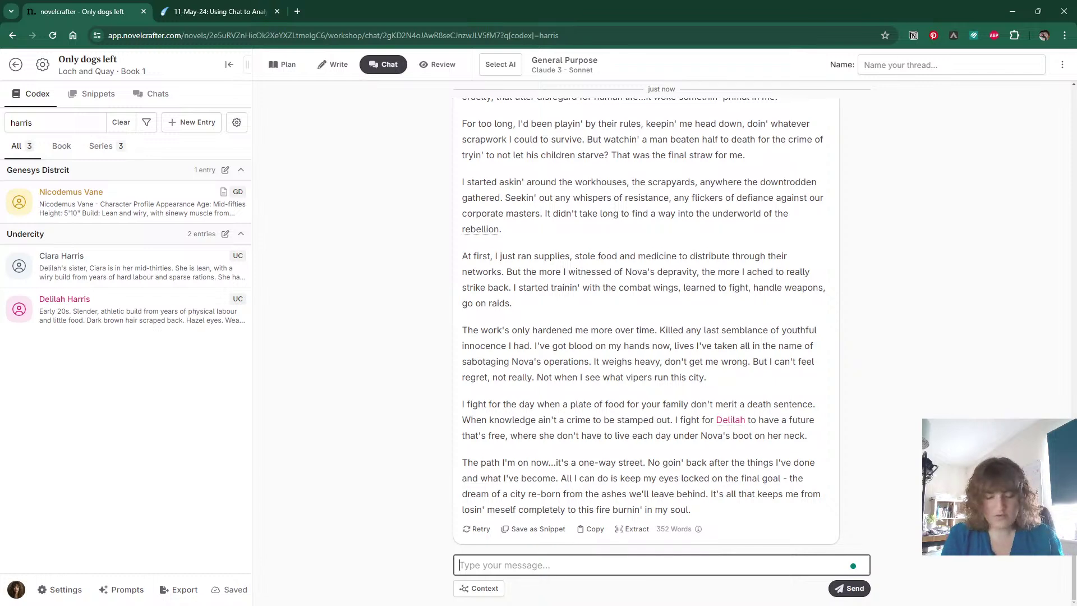
type("for how man")
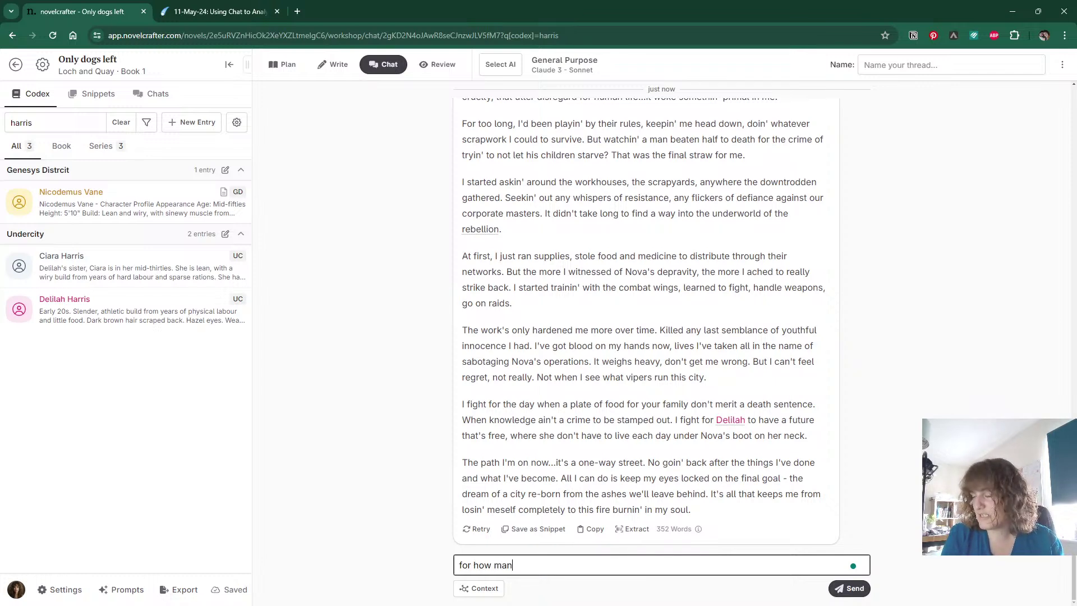
type("y years have you ")
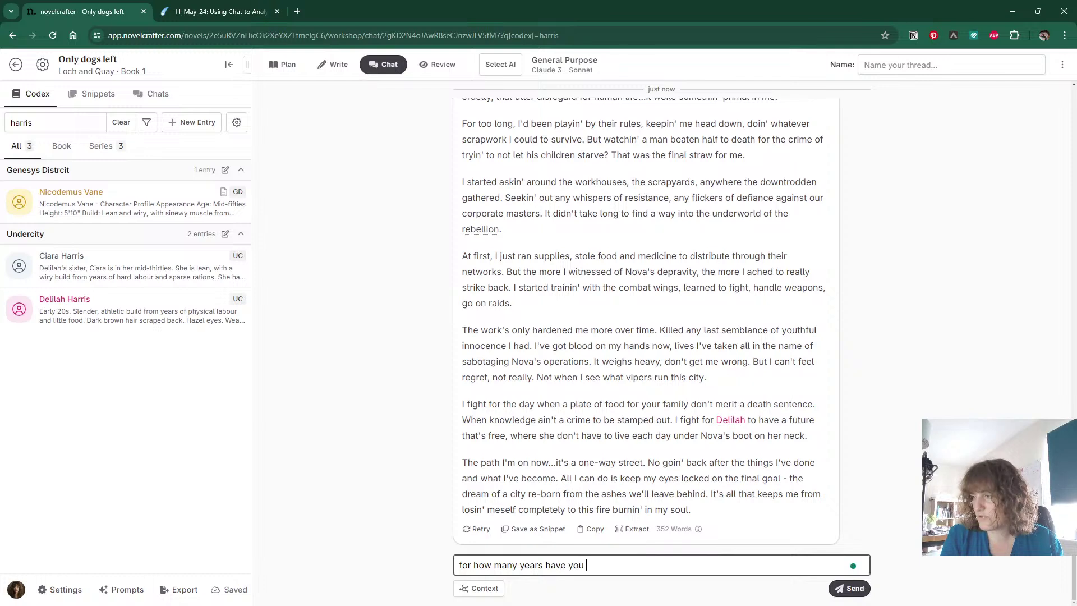
type("been a member?")
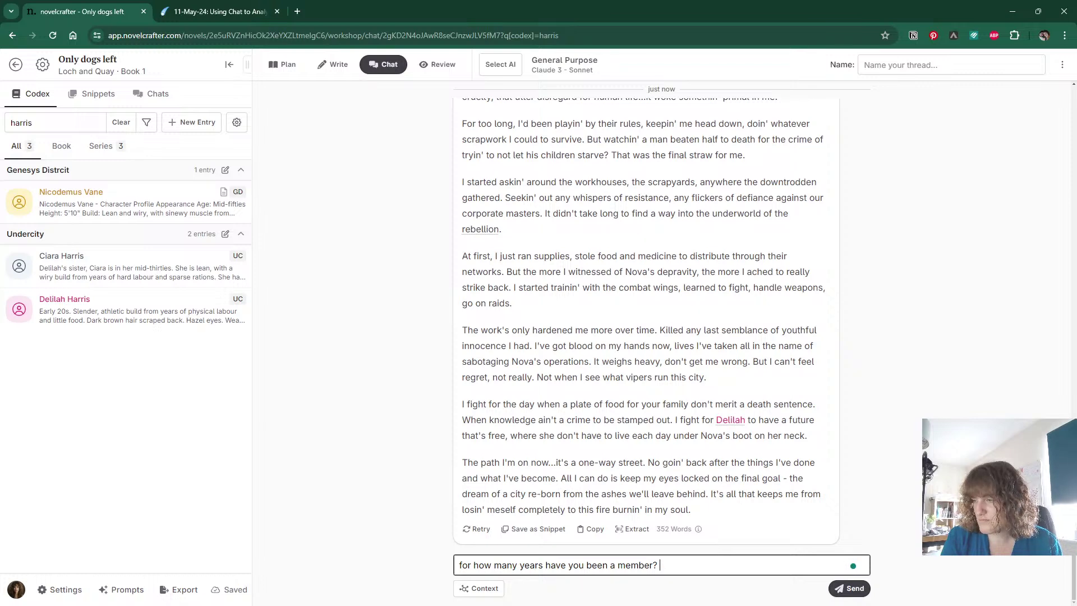
type("W")
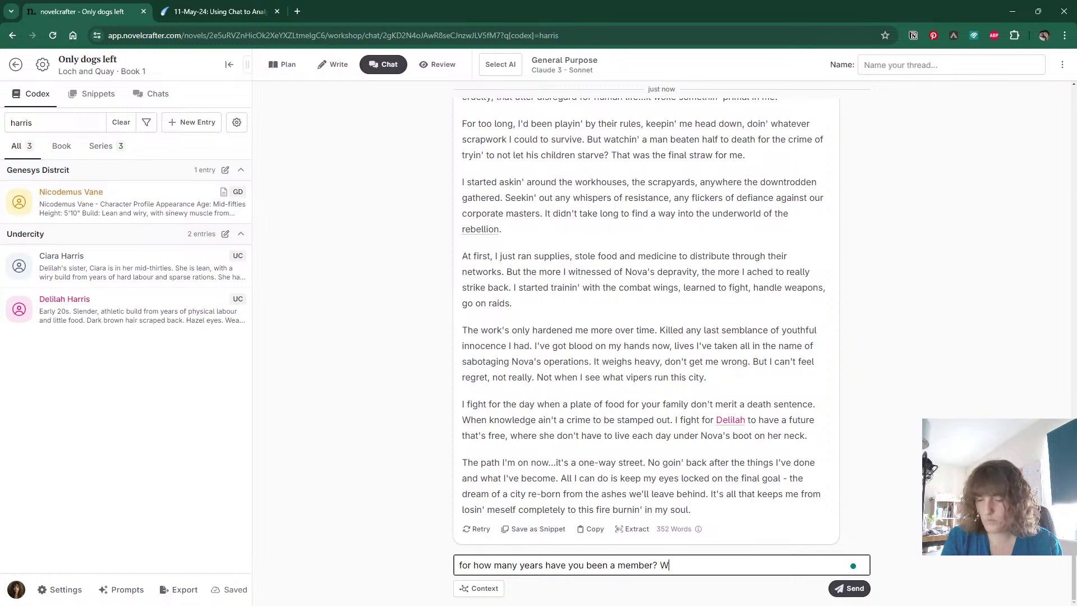
type("hat are t")
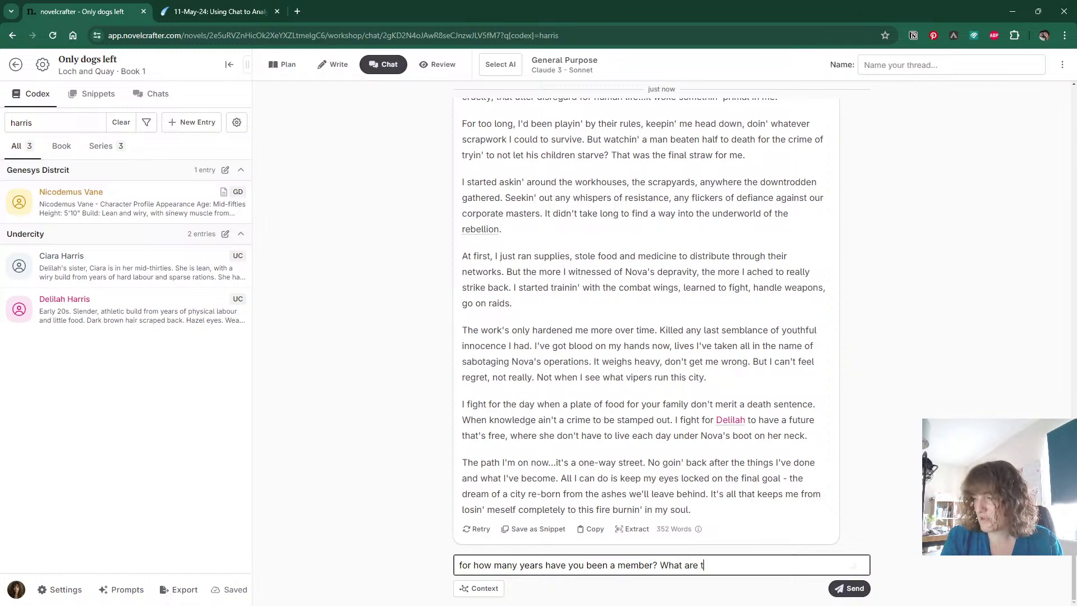
type("he rebels like? ")
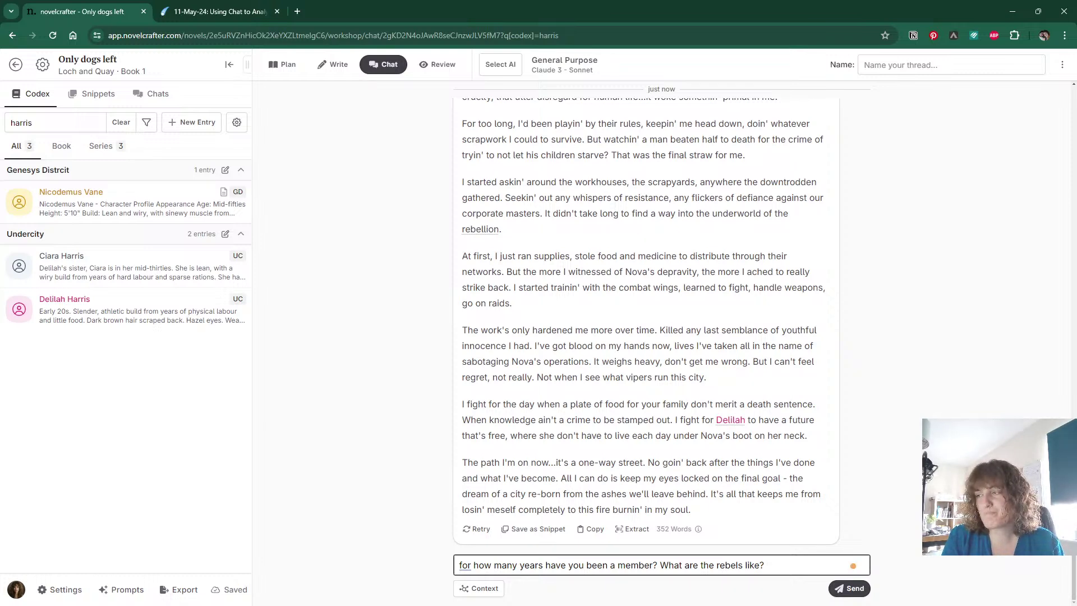
type("Who a")
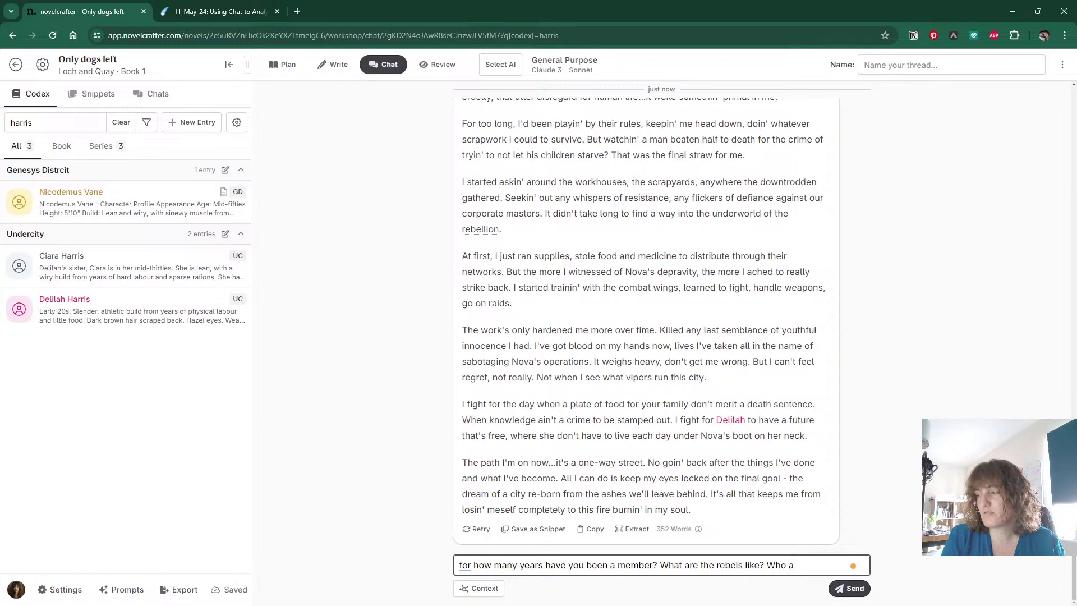
type("re you closes")
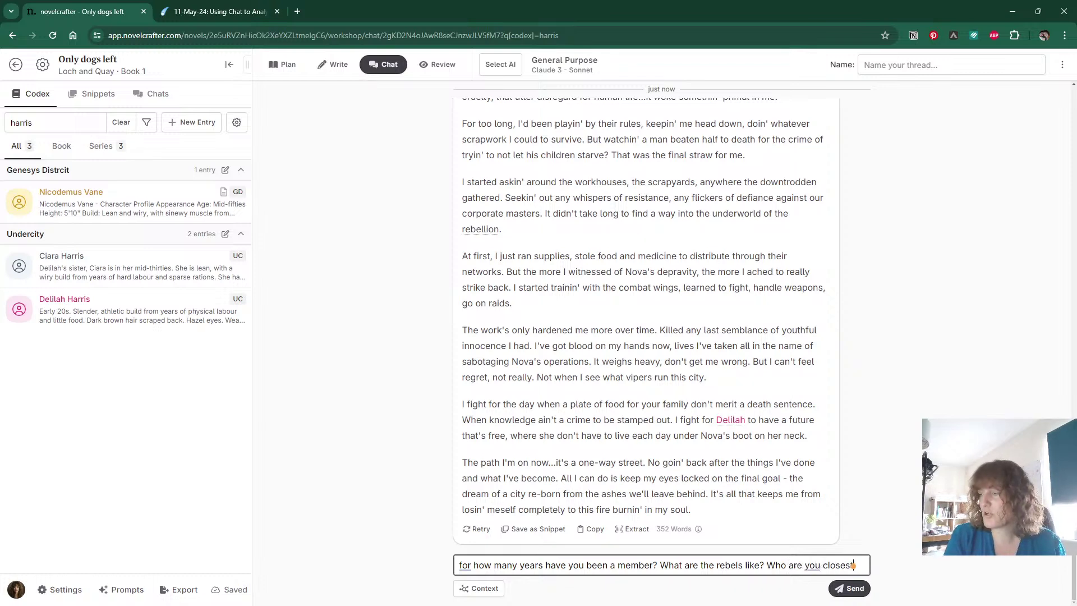
type("t to amongst the ")
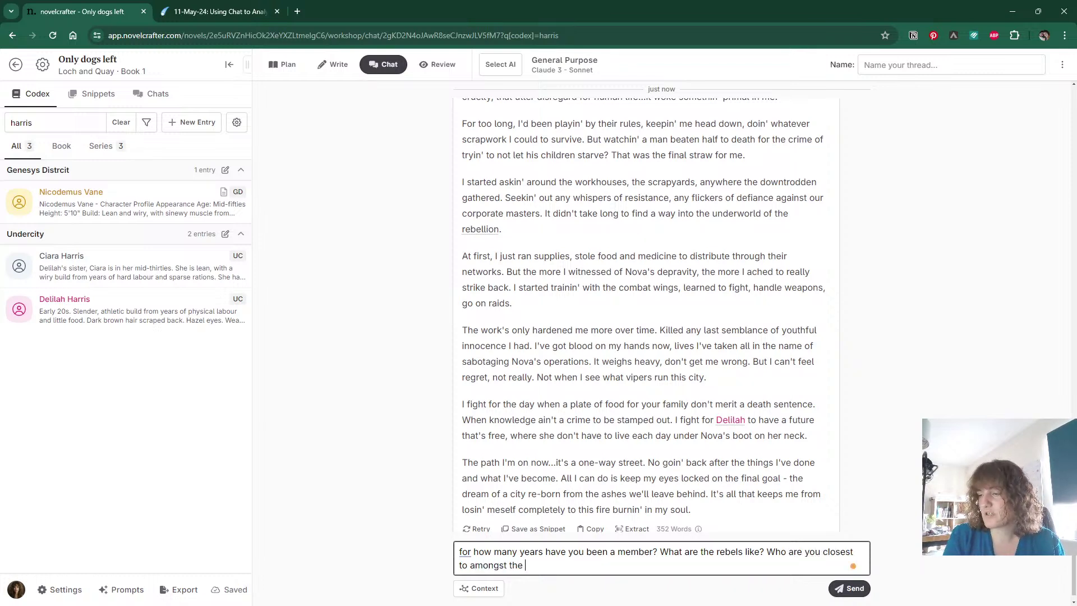
type("rebellion?")
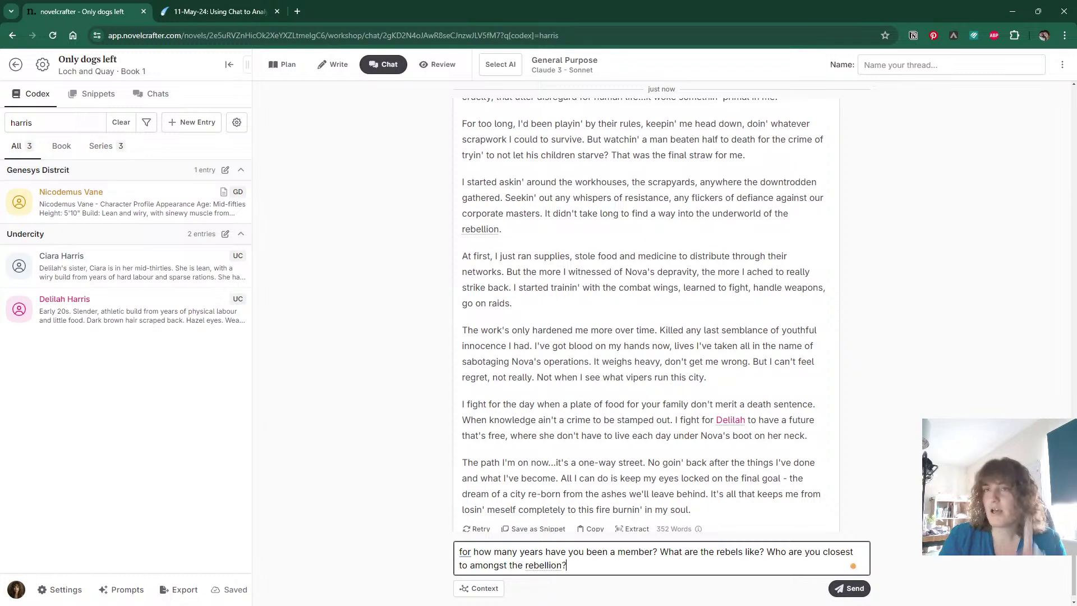
Search the codex for "rebellion" and open the Rebellion lore entry.
left_click(56, 122)
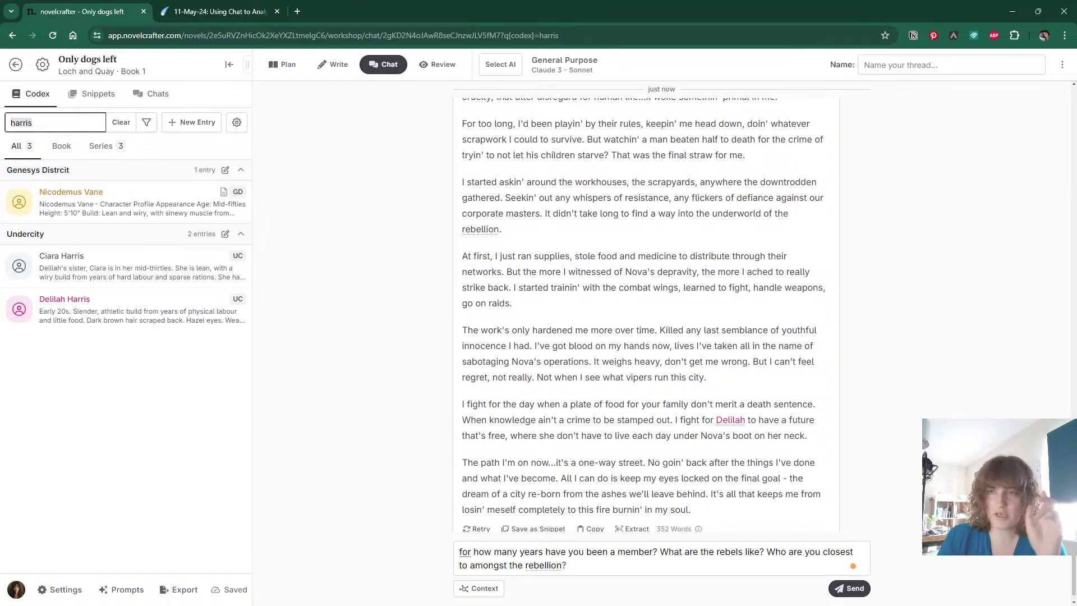
key("ctrl+a")
type("rebel")
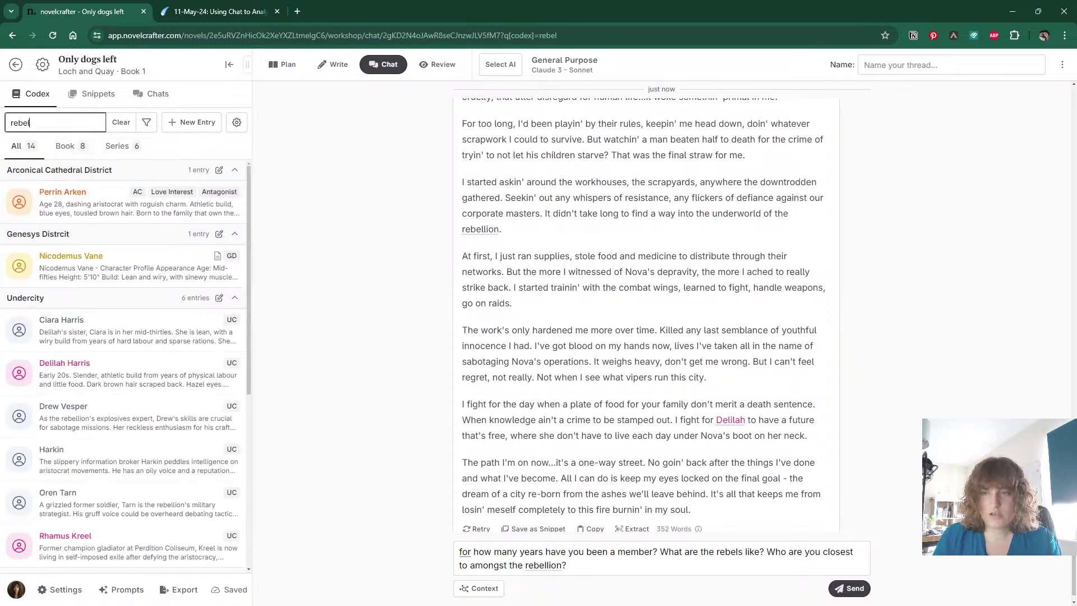
type("lion")
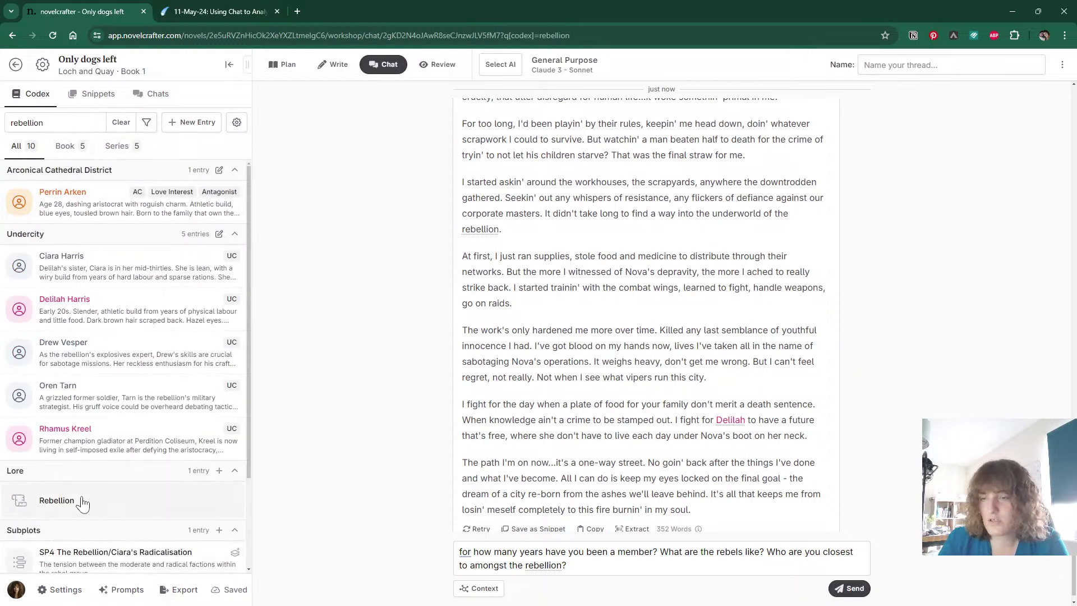
left_click(82, 503)
Start adding a nested reference to the Rebellion lore entry by opening the choice of codex entries.
left_click(373, 211)
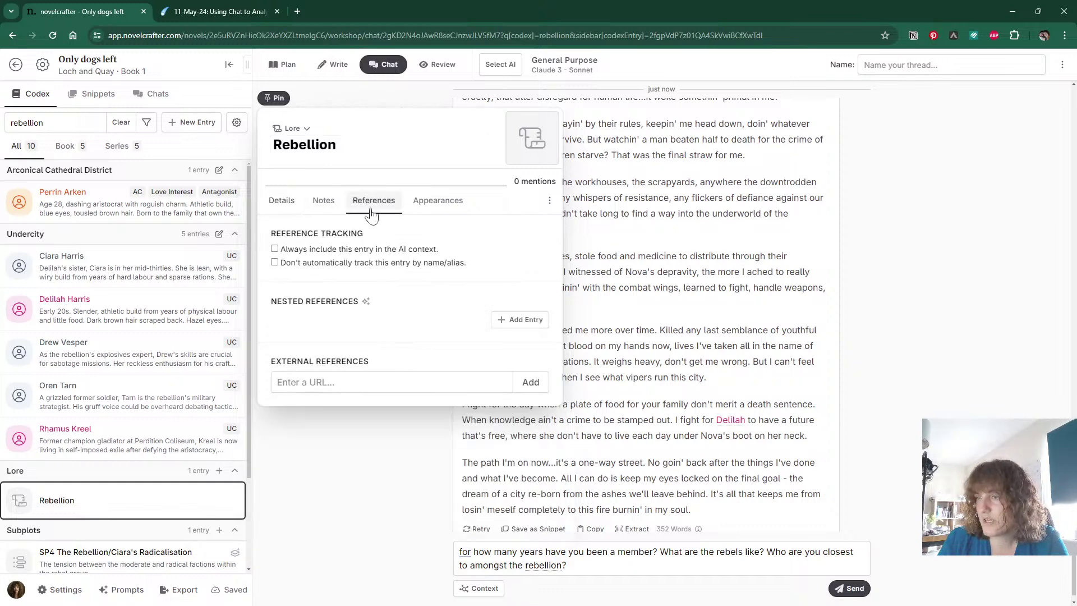
left_click(520, 320)
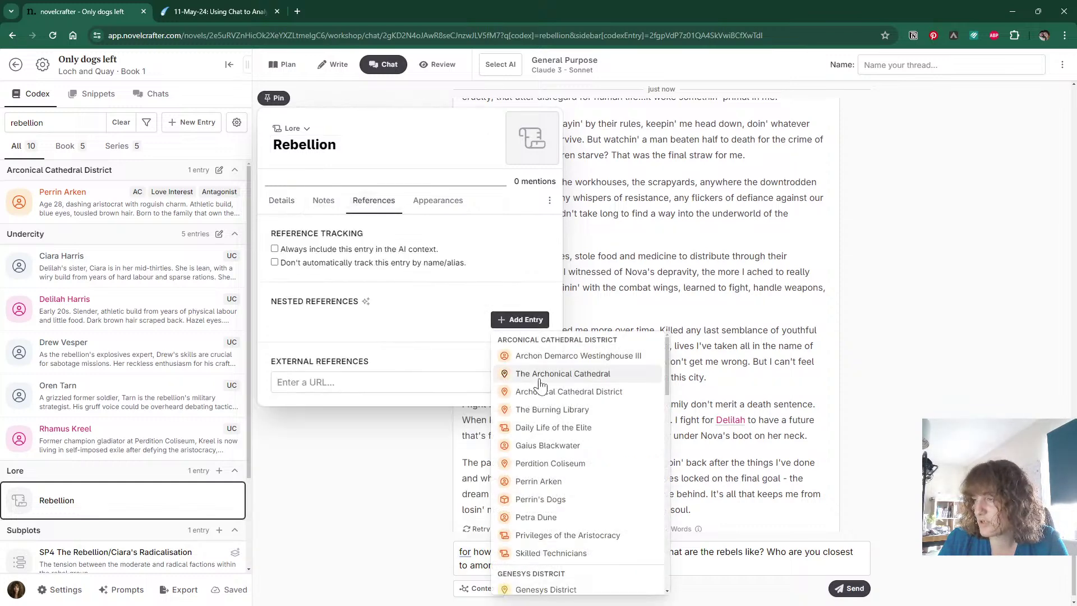
Add Ciara Harris, Drew Vesper, Harkin, Kios, Oren Tarn and Rhamus Kreel as nested references to the Rebellion entry, and close it.
scroll(581, 454, "down", 10)
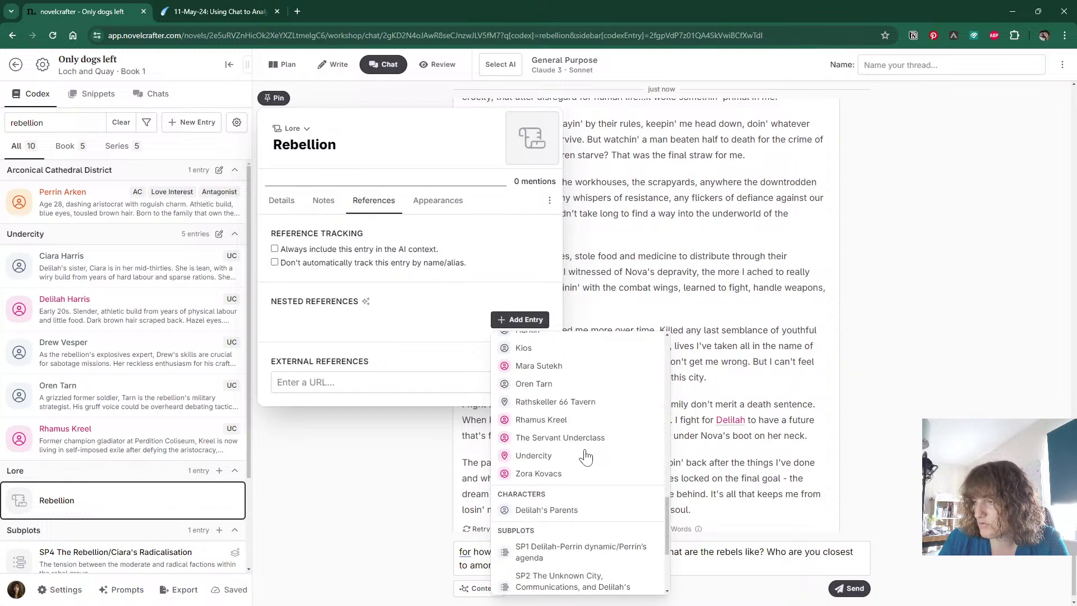
scroll(583, 449, "up", 4)
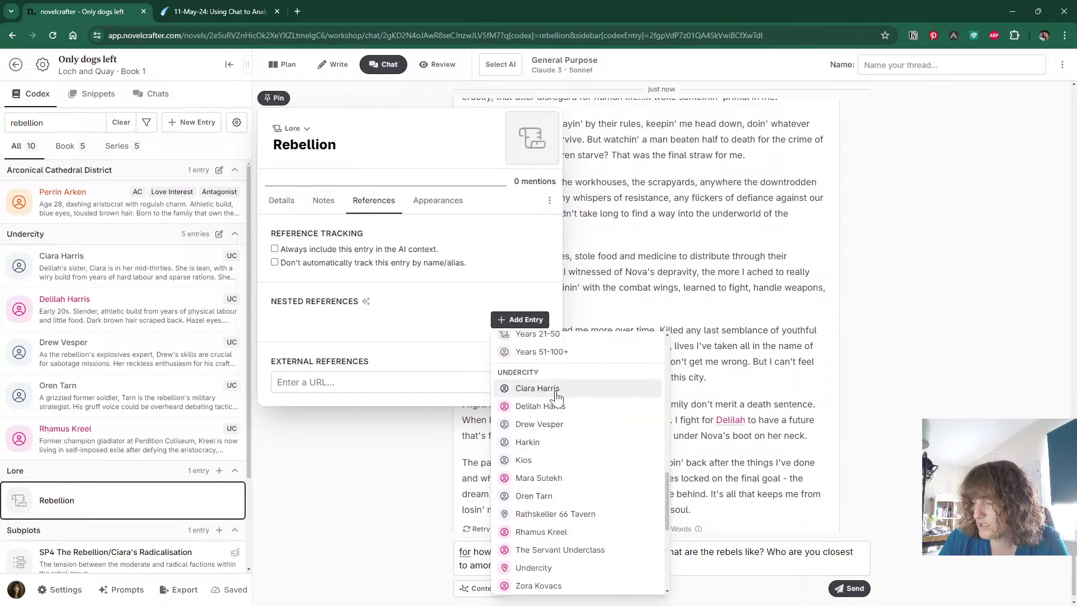
left_click(557, 396)
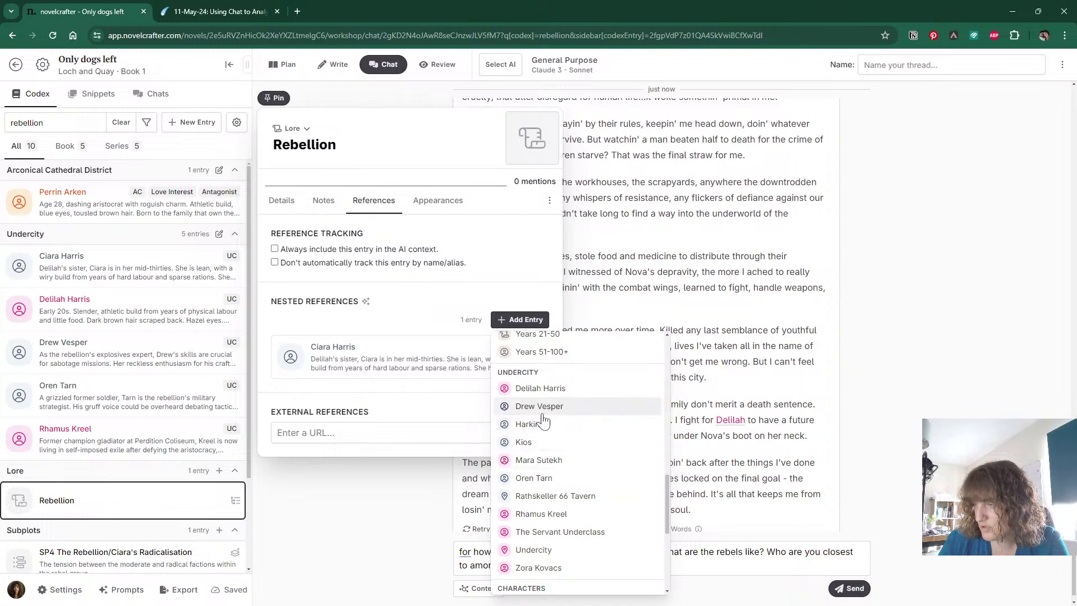
left_click(542, 412)
left_click(542, 409)
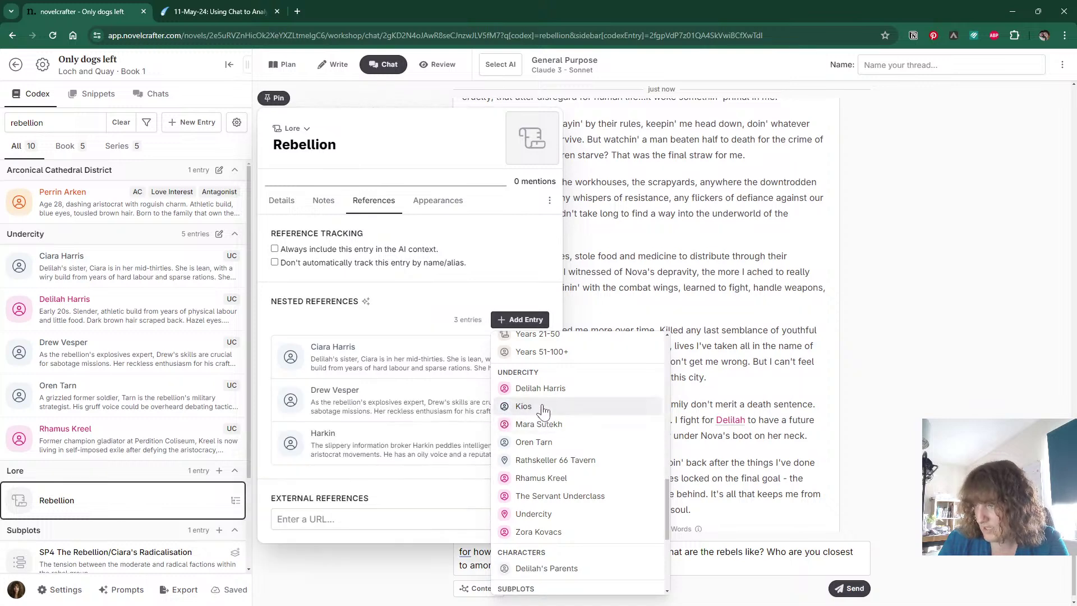
left_click(543, 410)
left_click(542, 424)
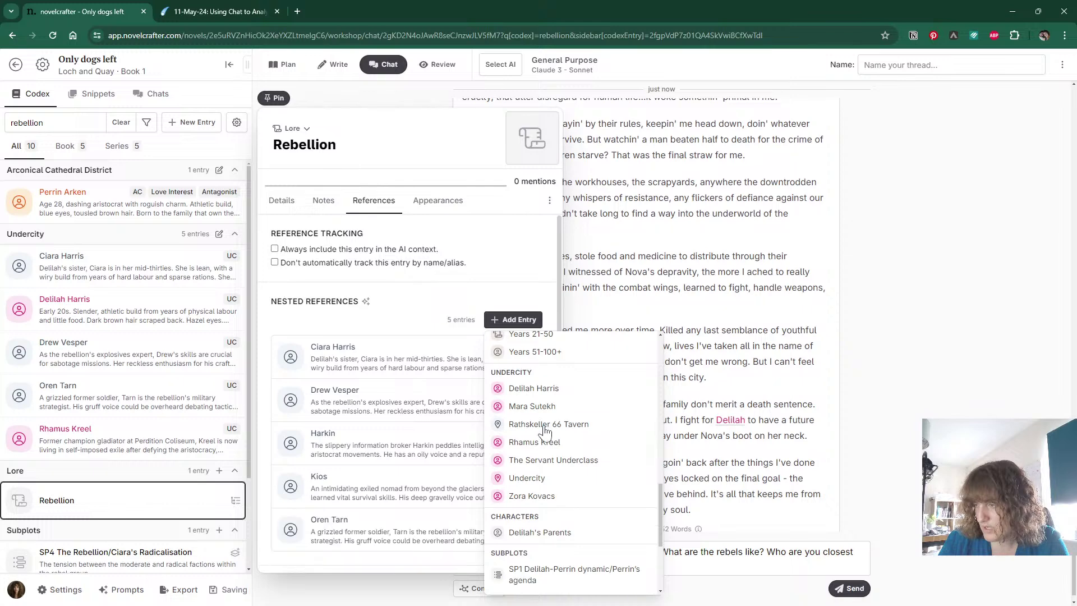
left_click(547, 443)
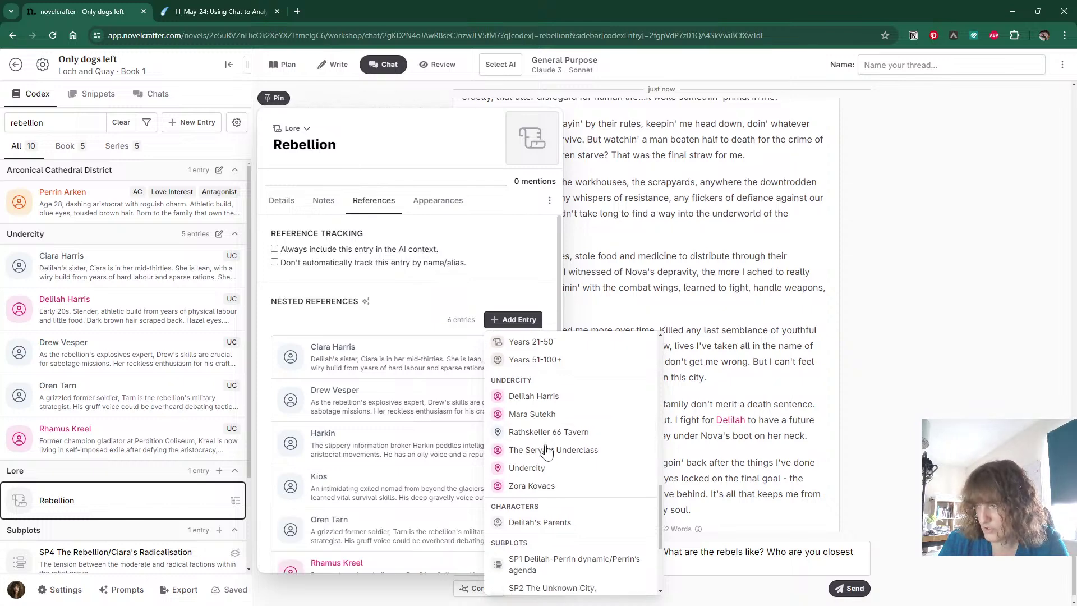
scroll(547, 449, "up", 5)
scroll(547, 448, "up", 1)
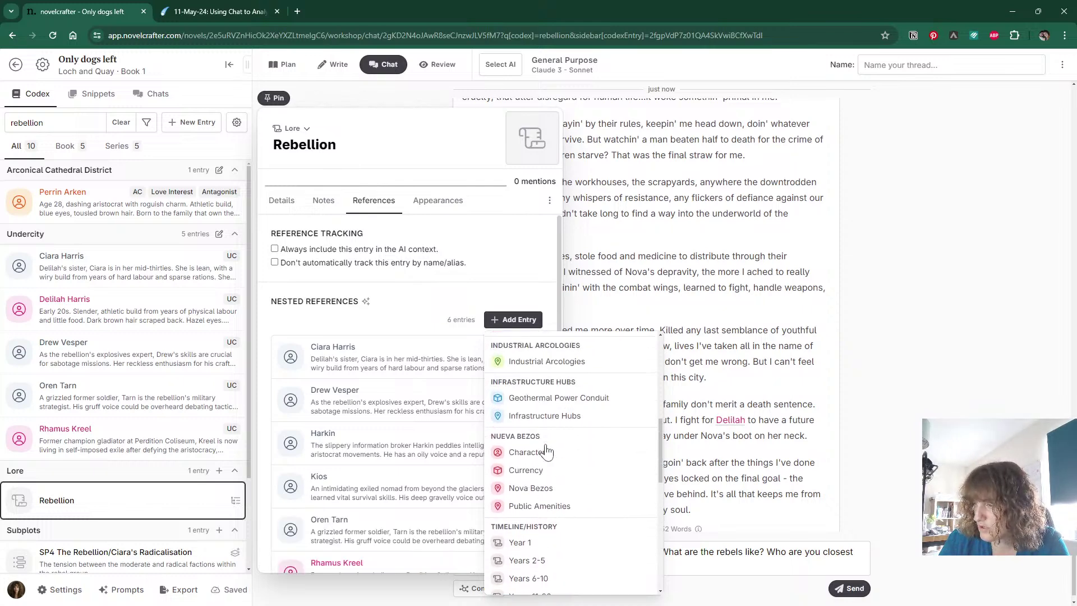
scroll(546, 449, "up", 5)
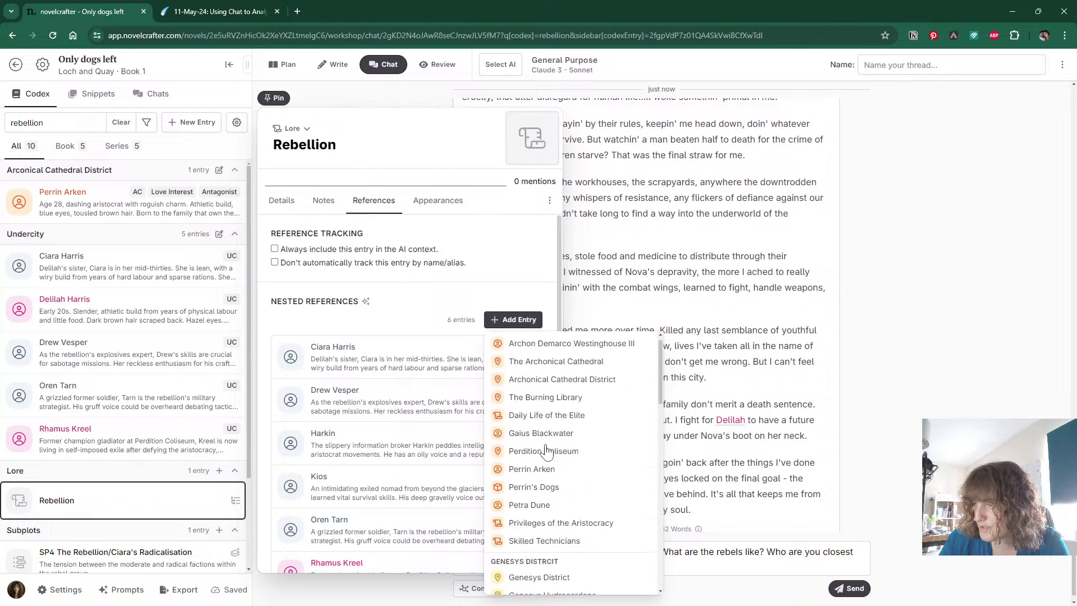
scroll(547, 449, "up", 1)
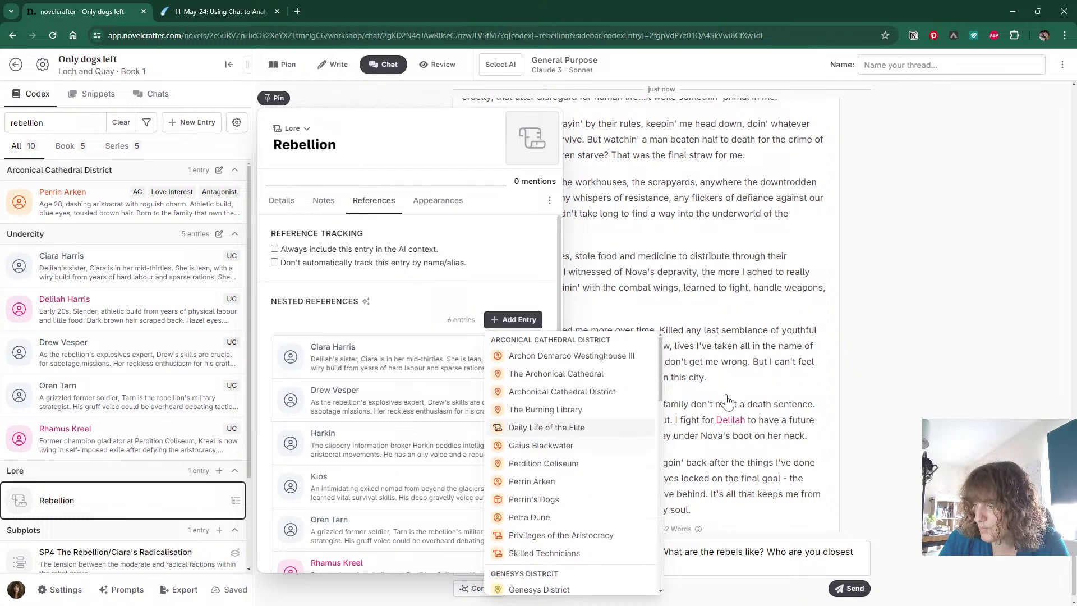
key("Escape")
key("Escape")
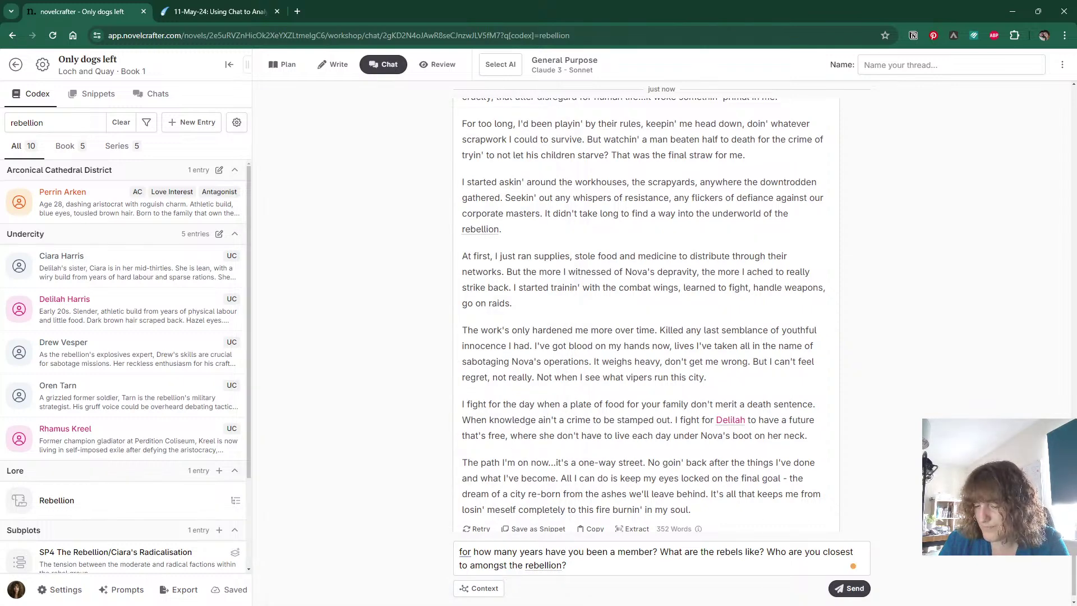
Append "What do you think of the rebels - are they an extended family, or something else?" to the drafted chat message and send it.
left_click(569, 565)
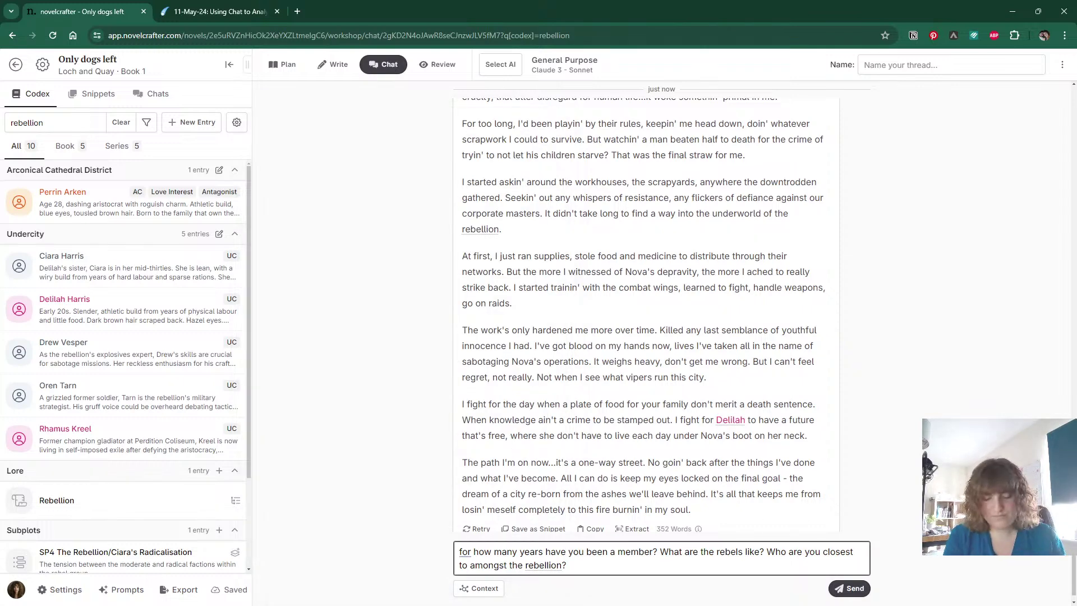
type("What d you")
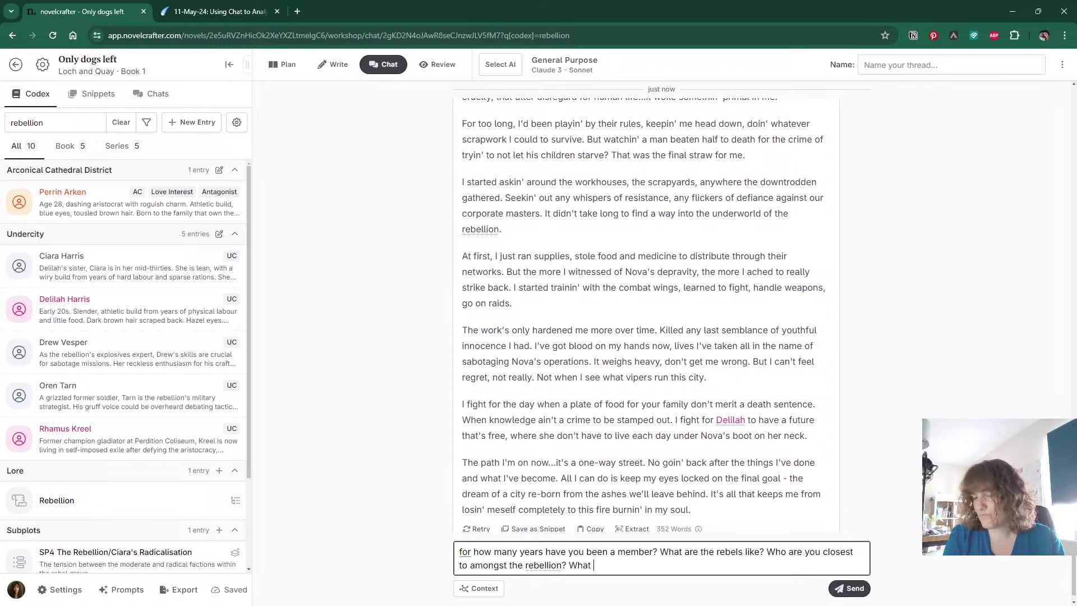
key("BackSpace")
key("BackSpace")
key("BackSpace")
key("BackSpace")
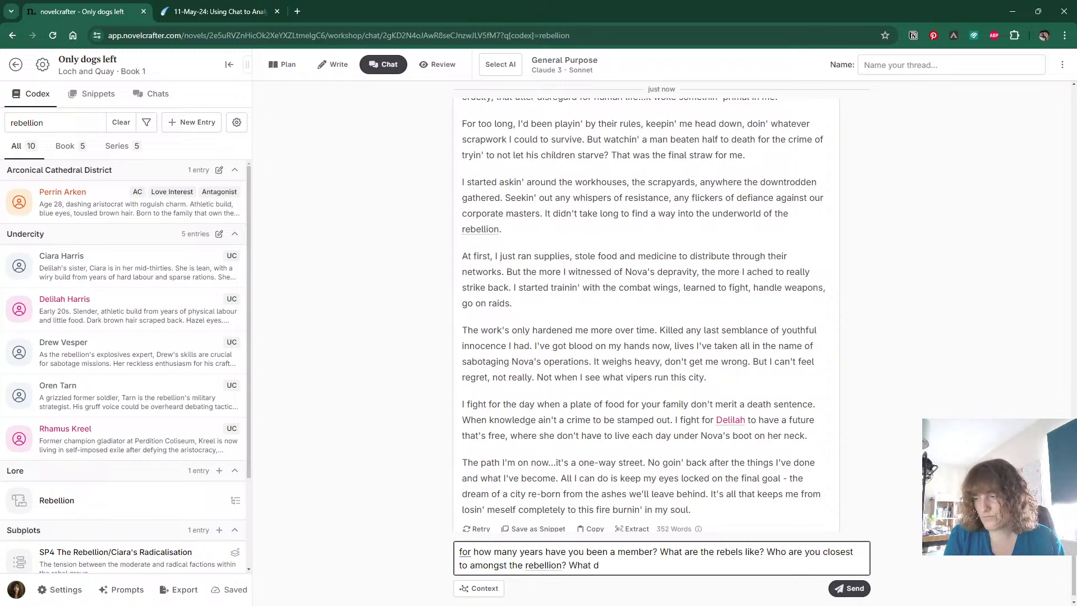
type("o you think of t")
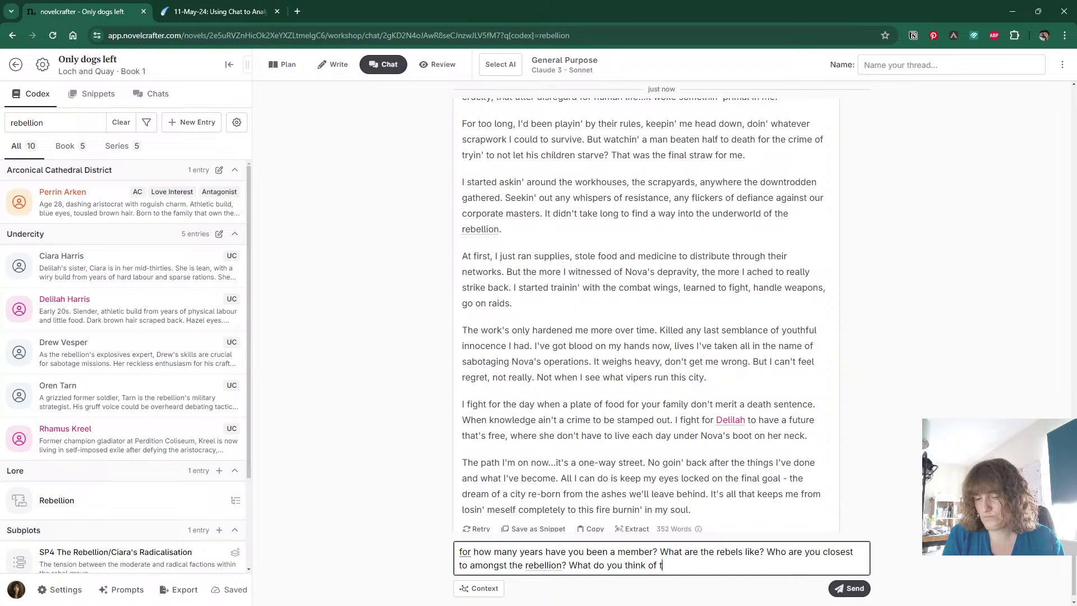
type("he rebels - are ")
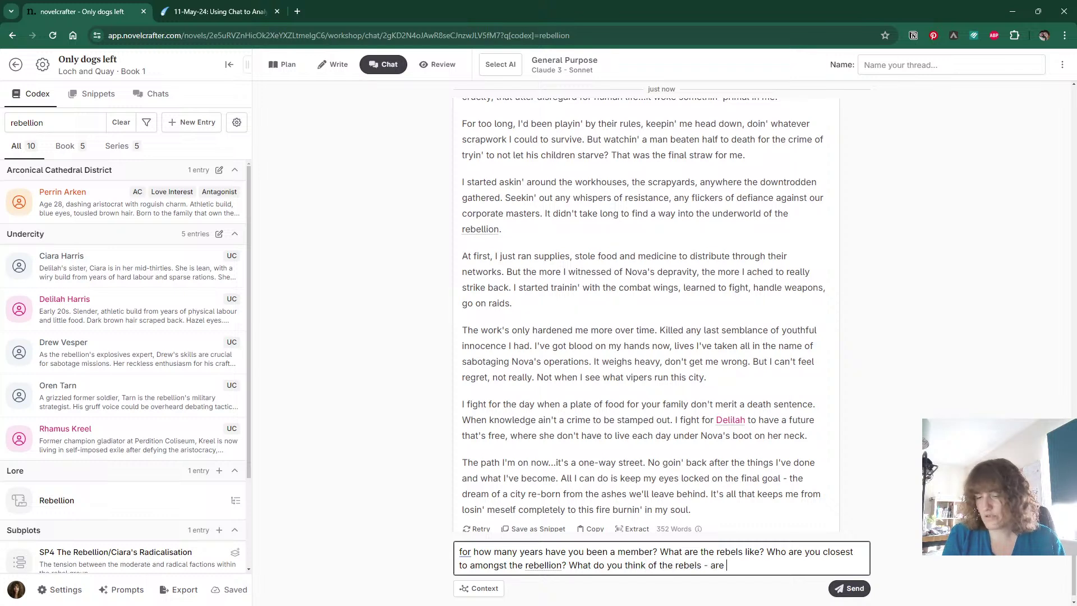
type("they an ext")
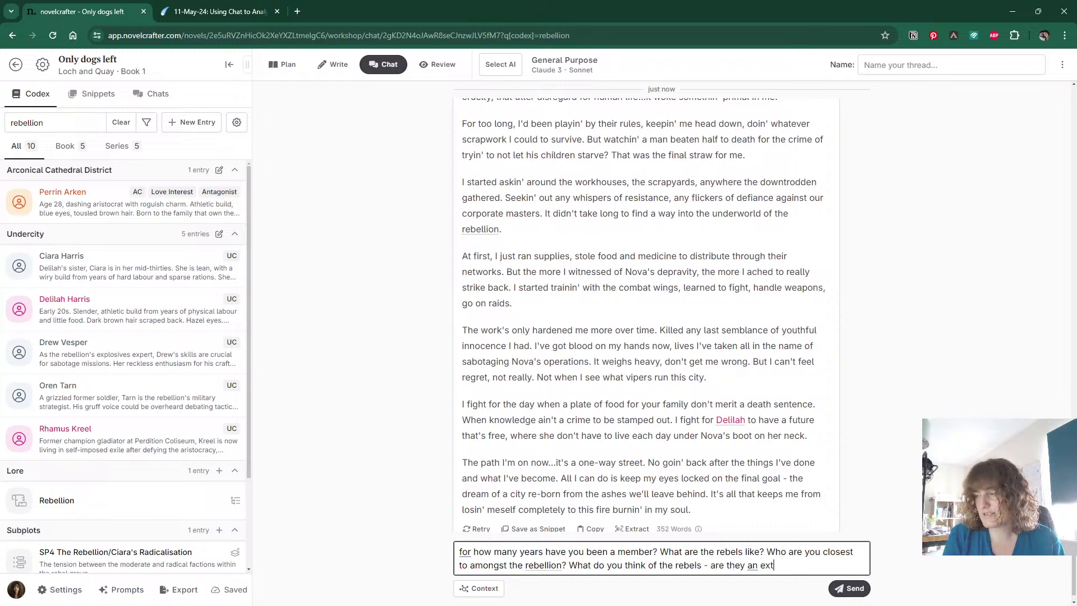
type("ended family")
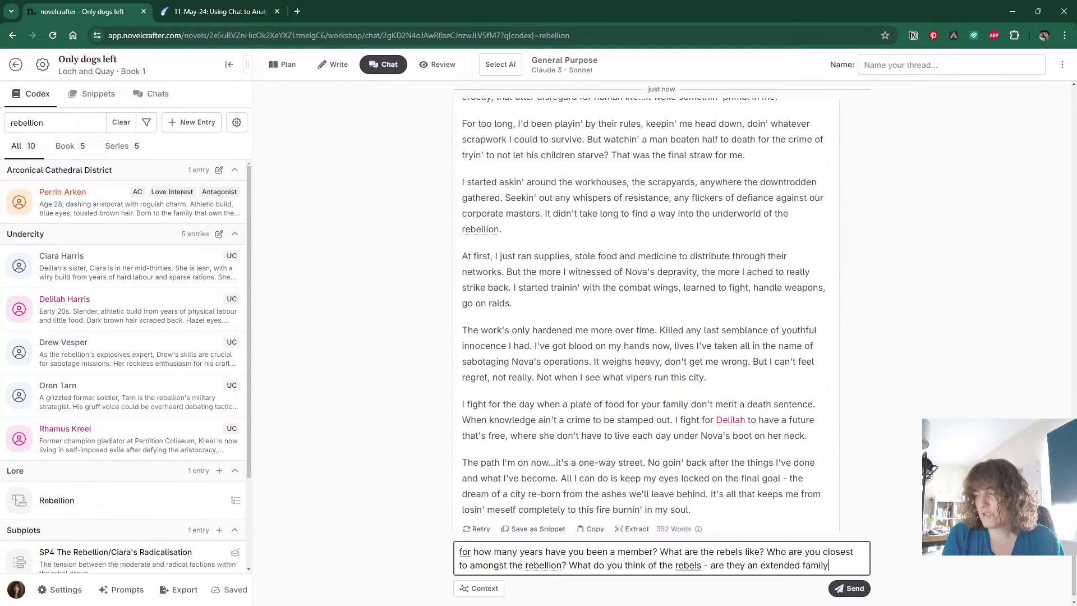
type(", or something else?")
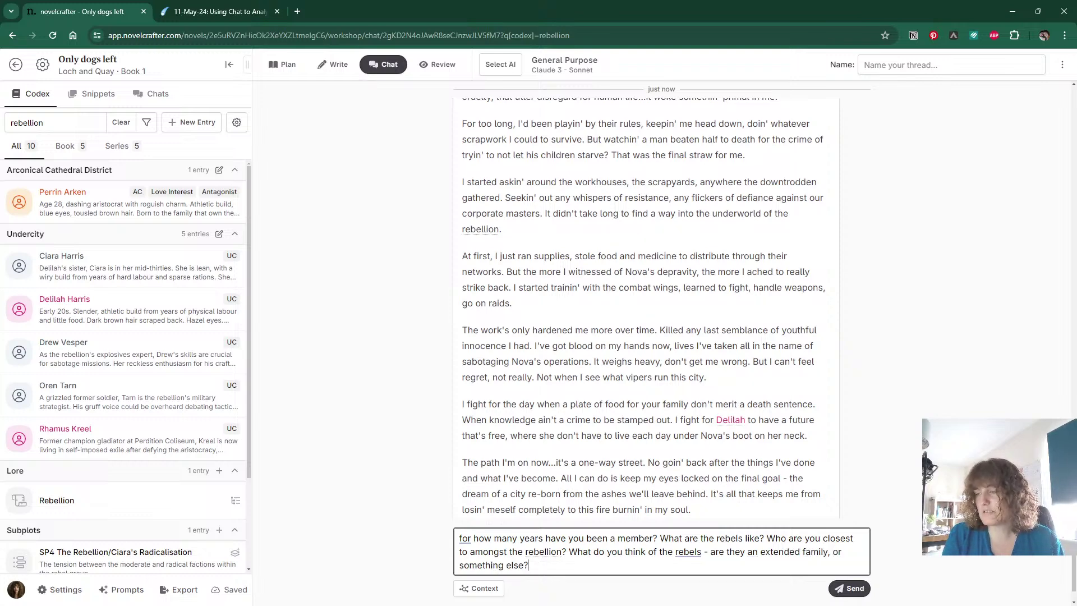
key("Return")
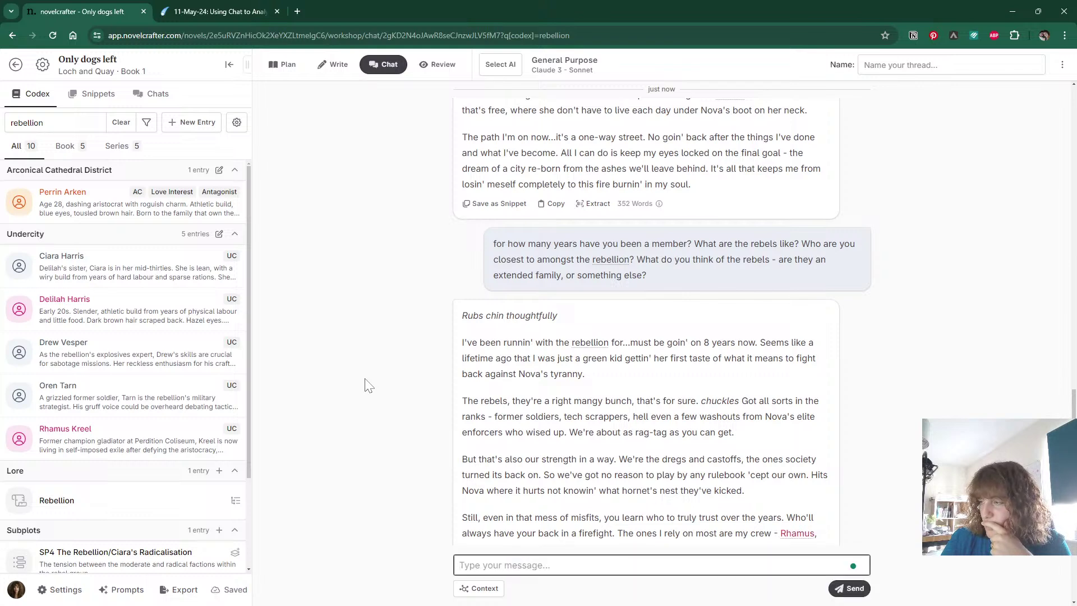
Read through the chat reply about the years in the rebellion, the rebels' nature and the closest allies.
scroll(368, 386, "down", 1)
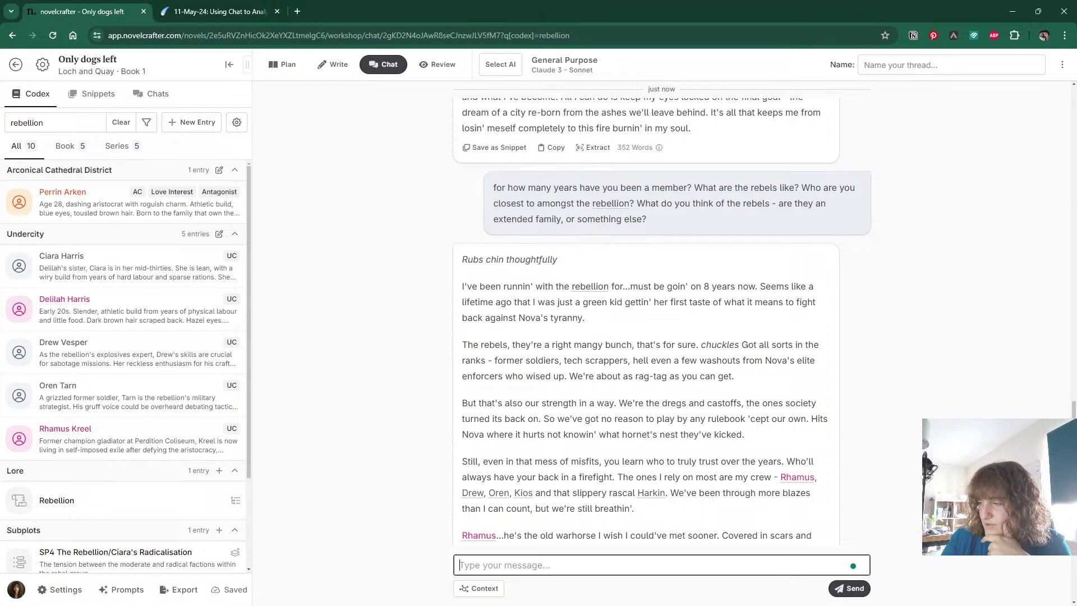
scroll(728, 472, "down", 1)
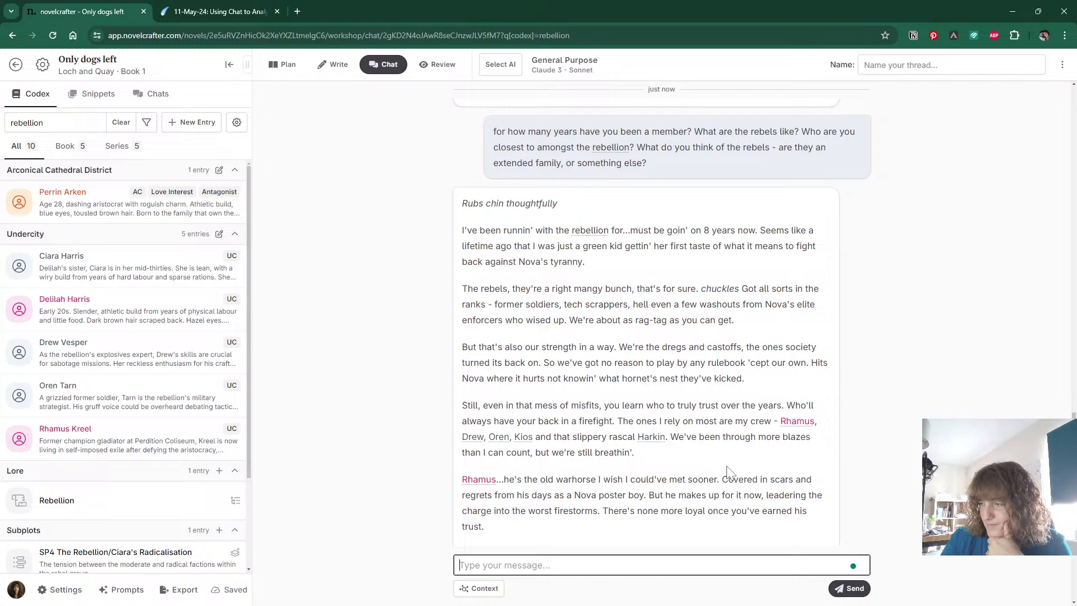
scroll(729, 472, "down", 1)
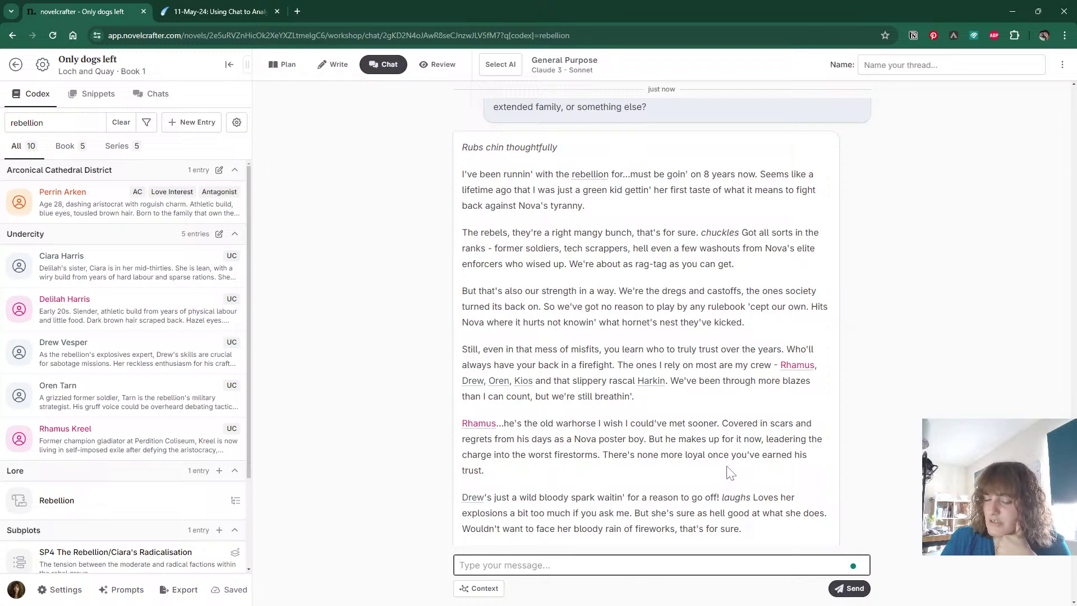
scroll(730, 473, "down", 1)
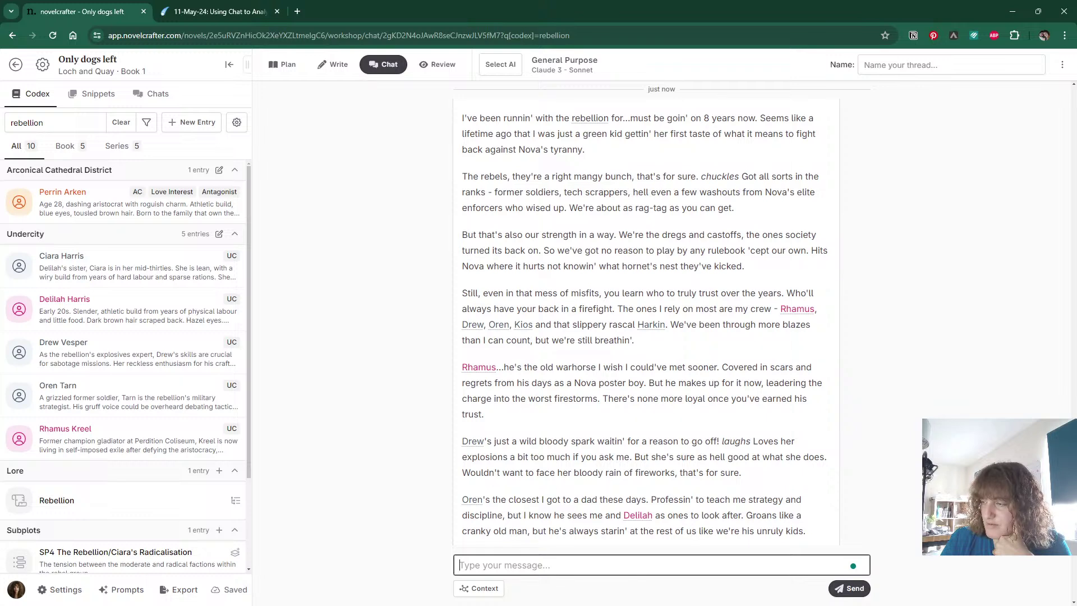
scroll(645, 326, "down", 1)
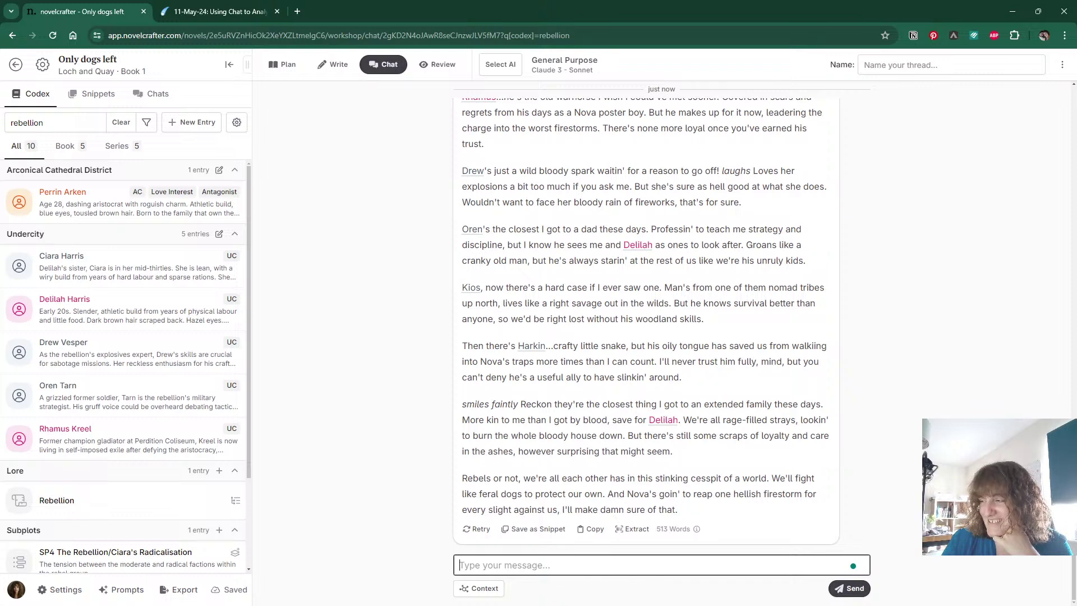
scroll(645, 314, "up", 1)
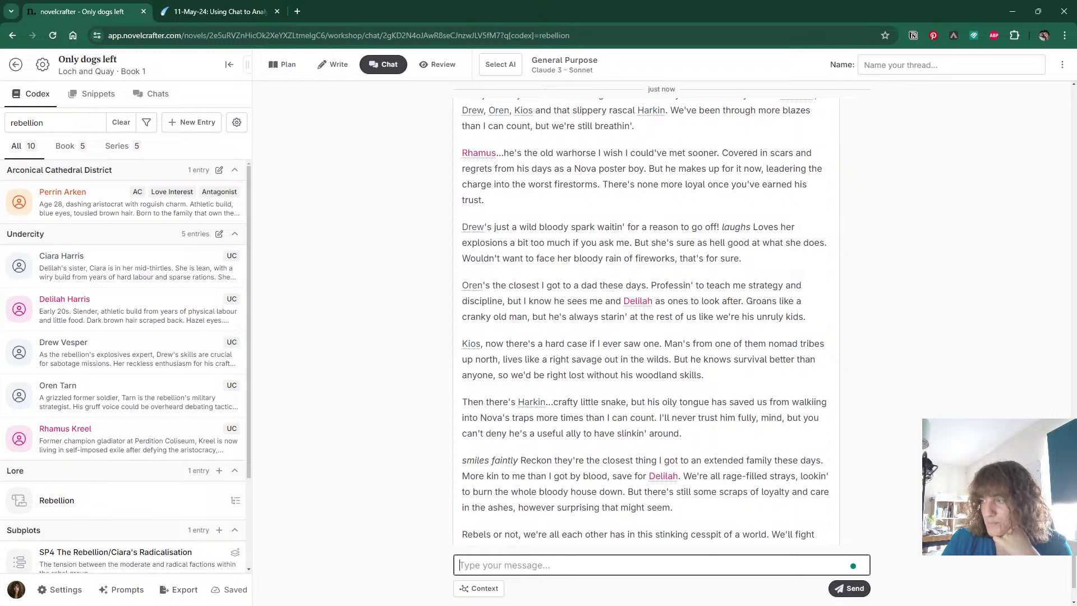
scroll(645, 320, "up", 2)
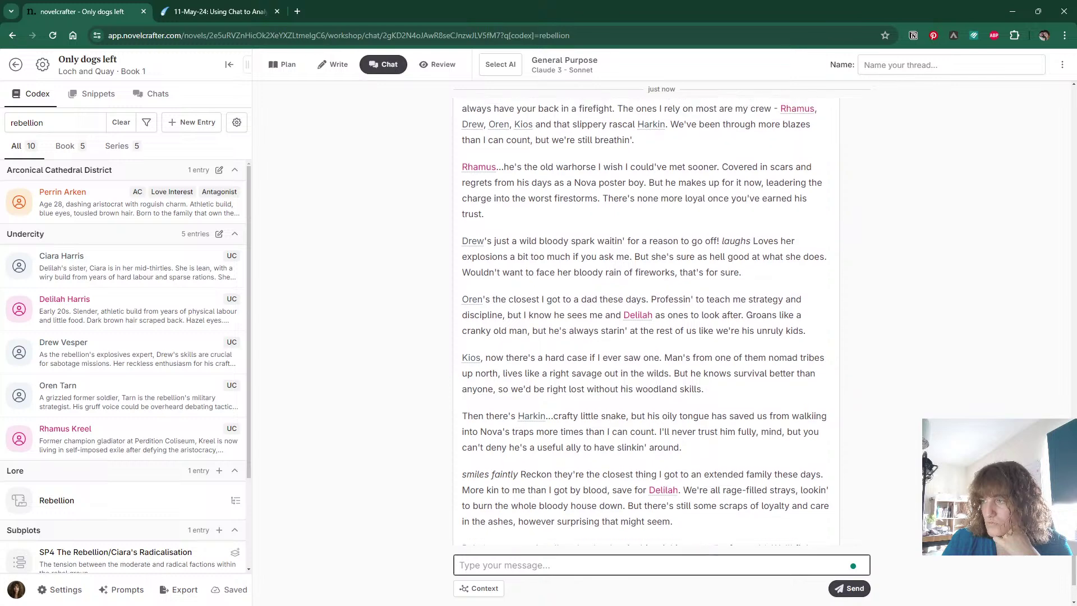
Append a paragraph to Ciara Harris's description: "Amongst the rebels, Ciara is closest to Oren, however she has a great respect for Kreel, and what he has overcome.".
left_click(146, 264)
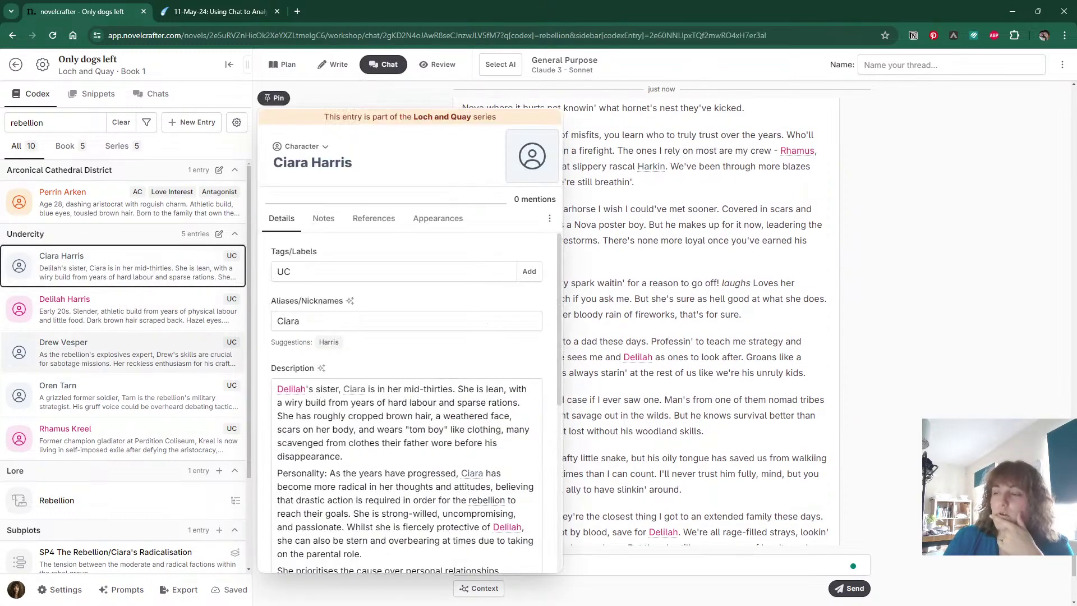
scroll(404, 393, "down", 3)
scroll(404, 393, "down", 1)
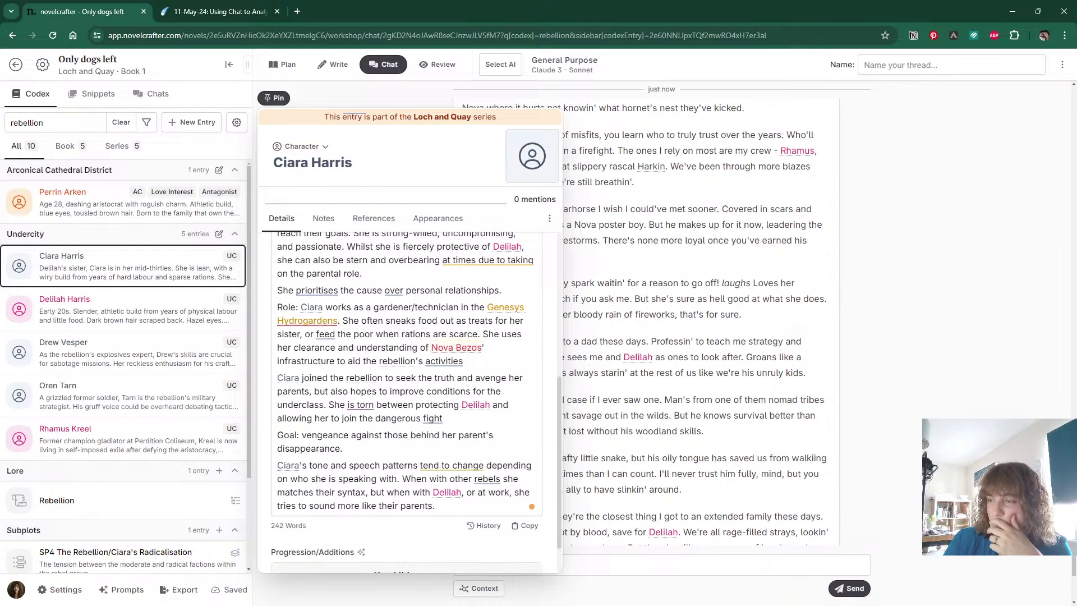
left_click(436, 506)
key("Return")
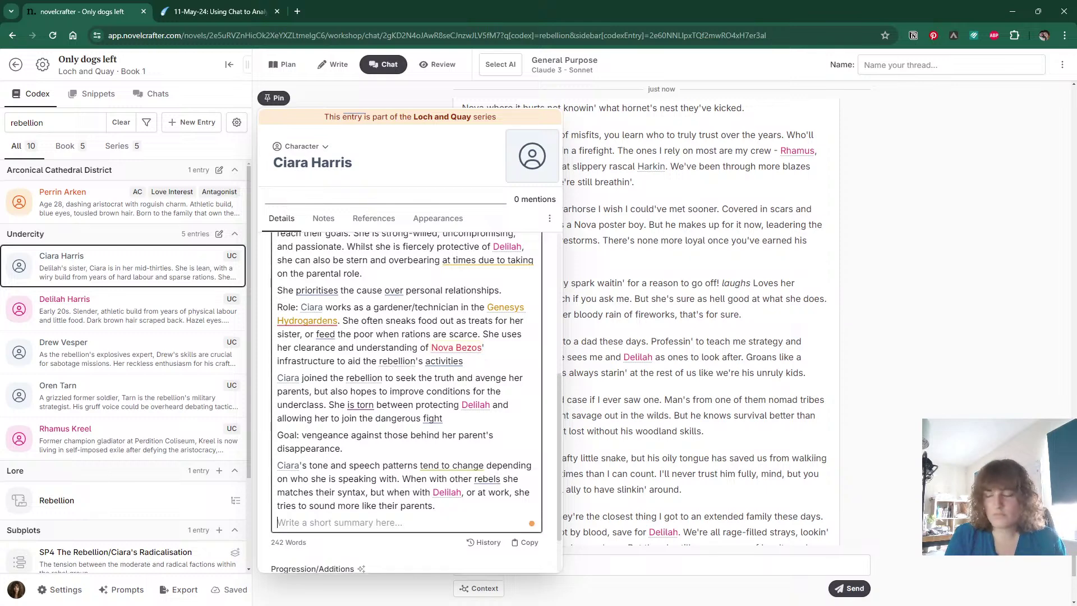
type("Amongst the rebel")
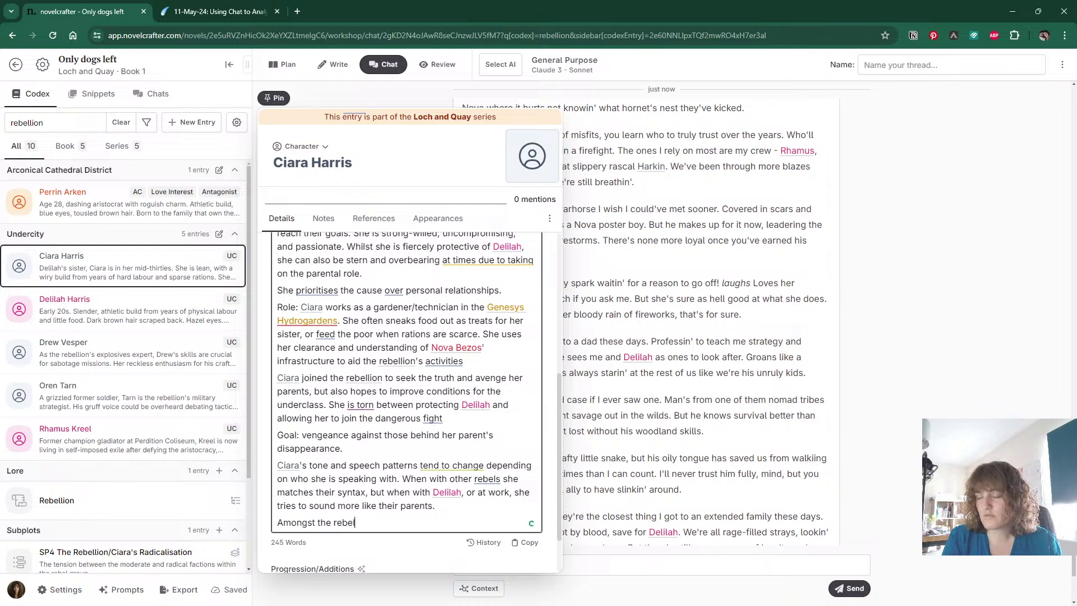
type("s, Ciara is closes")
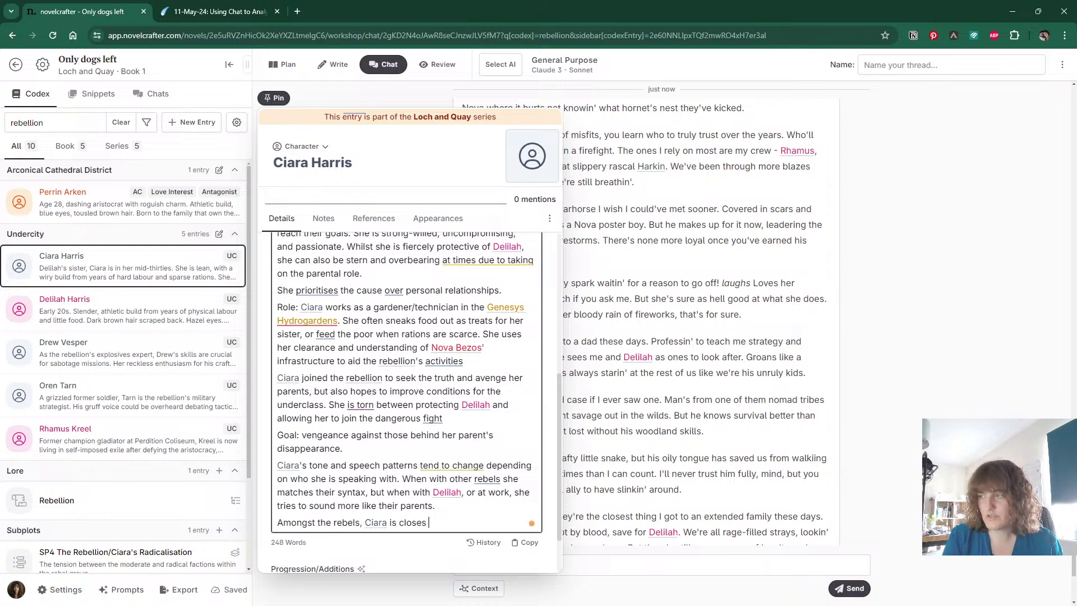
key("BackSpace")
type("t ")
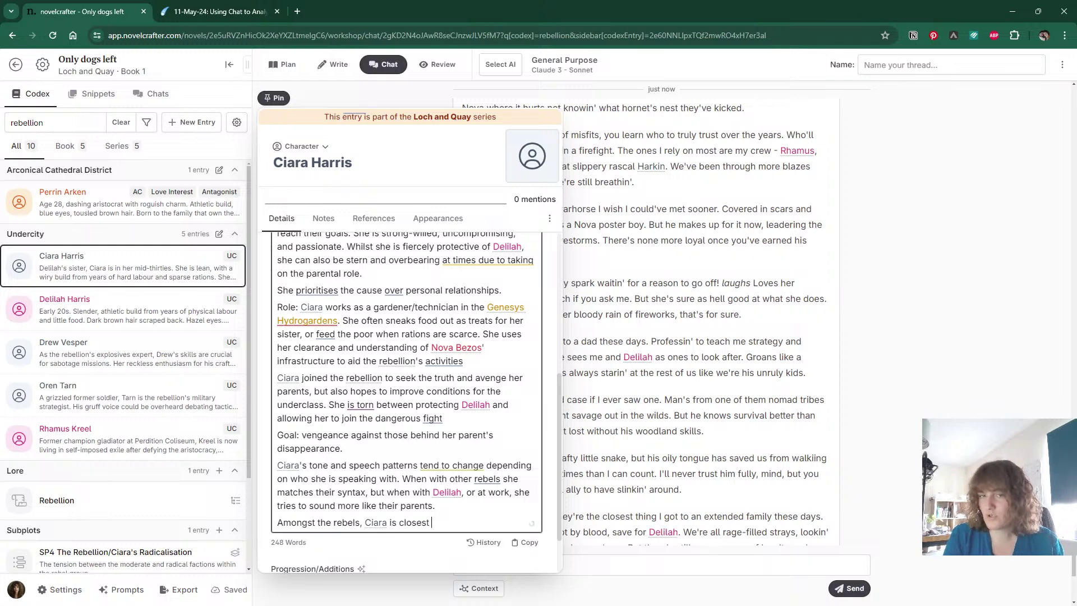
type("to Oren,")
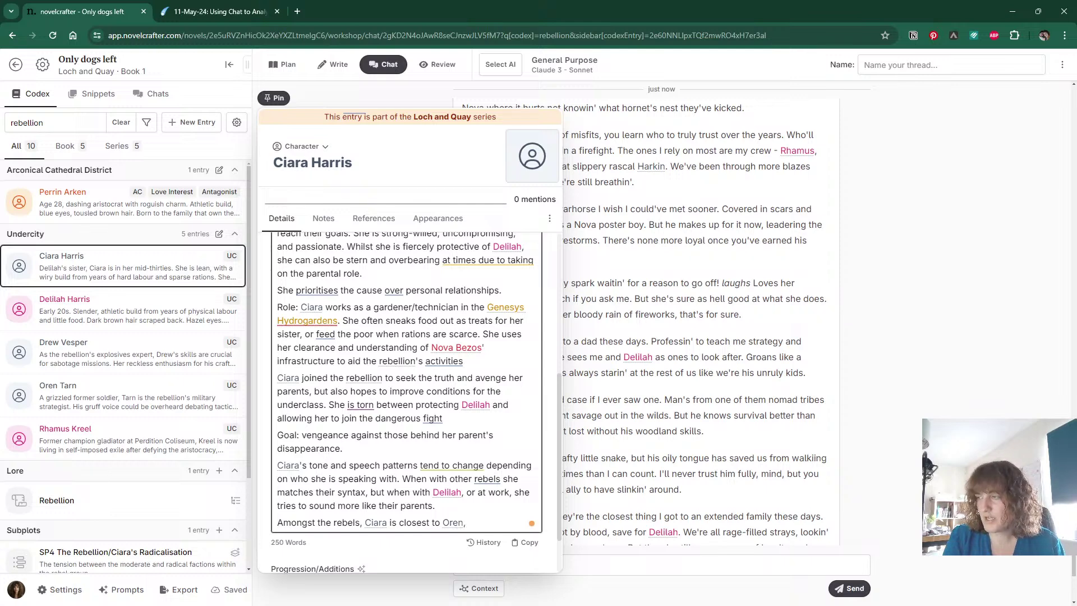
type(" however she h")
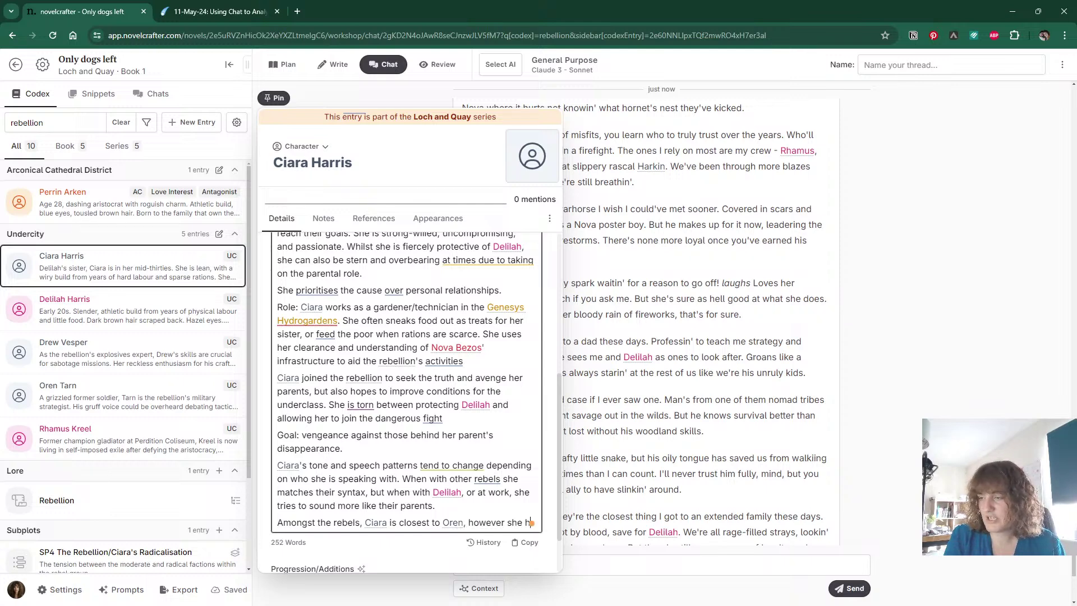
type("as a")
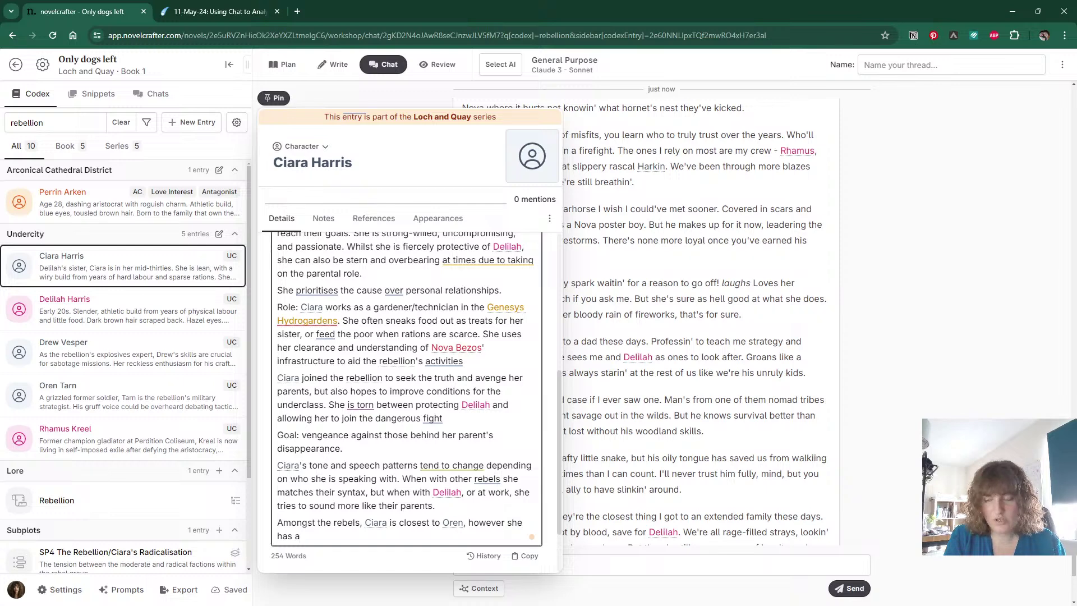
type(" great res")
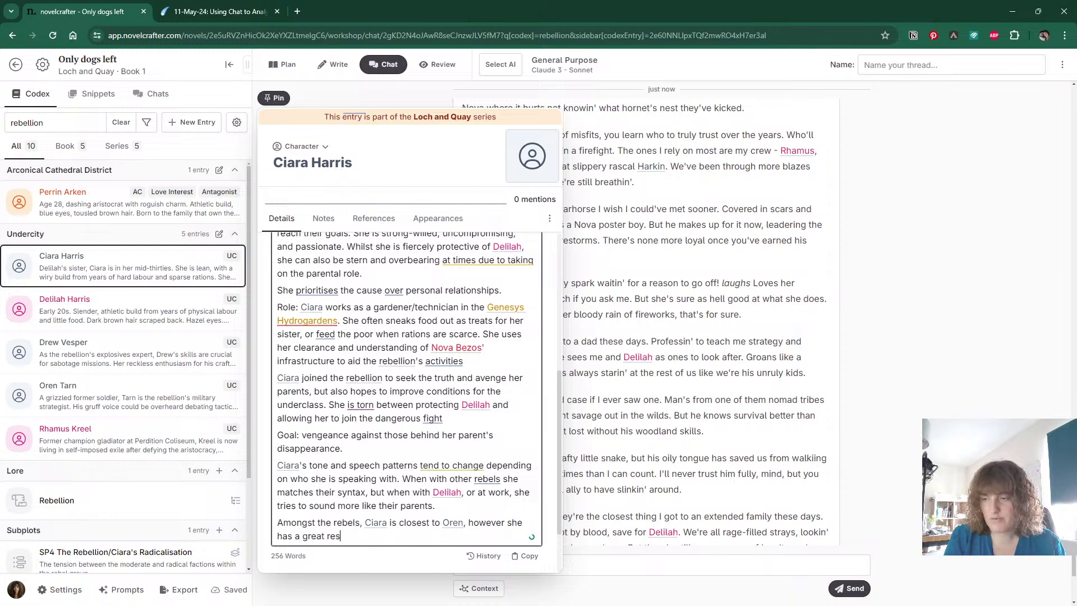
type("pect for Kre")
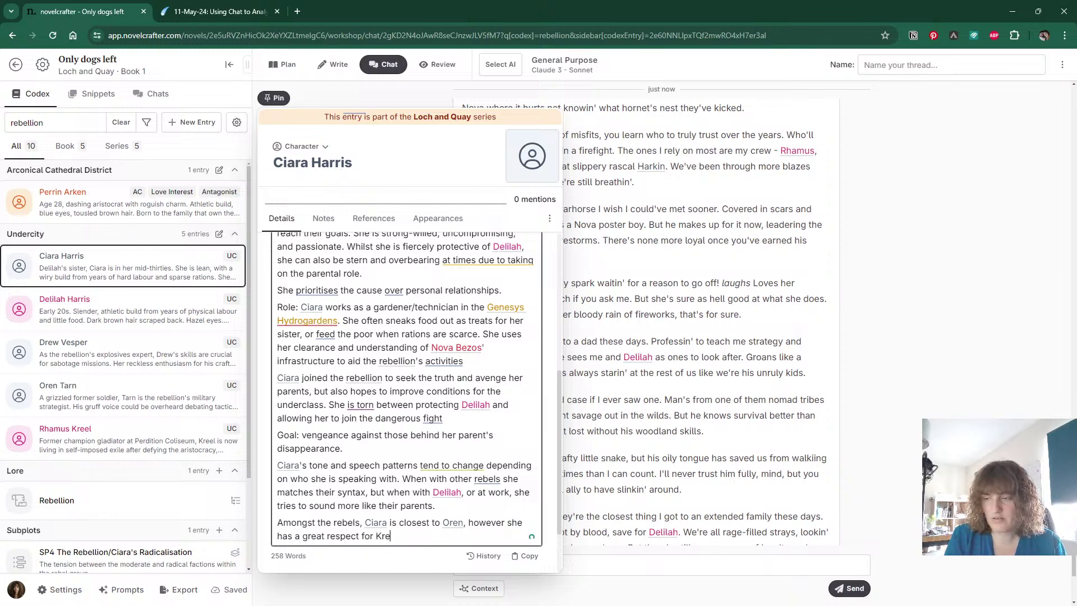
type("el, and ")
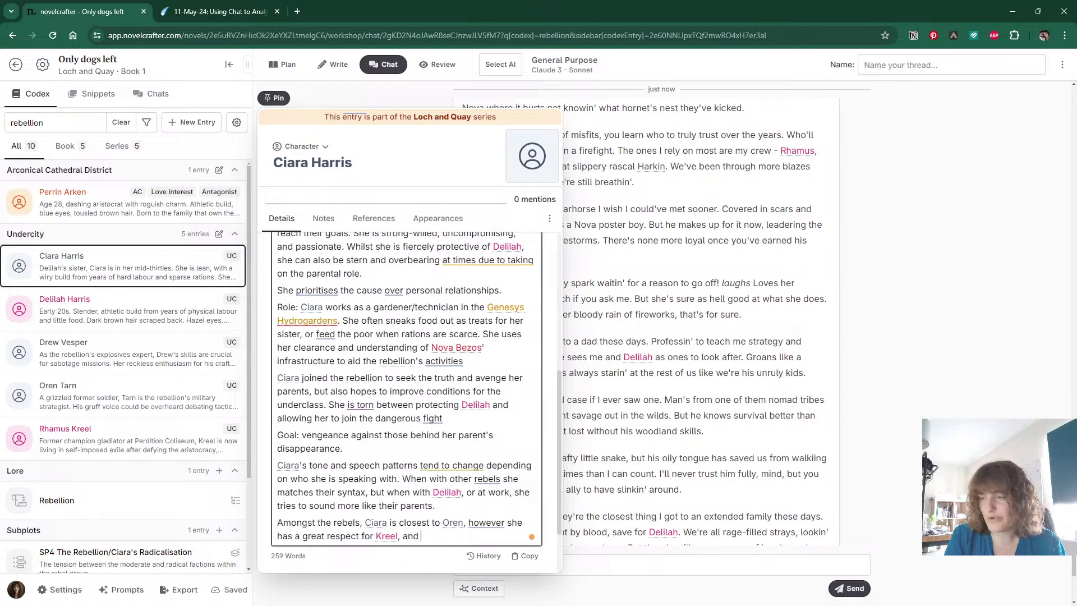
type("what he has ")
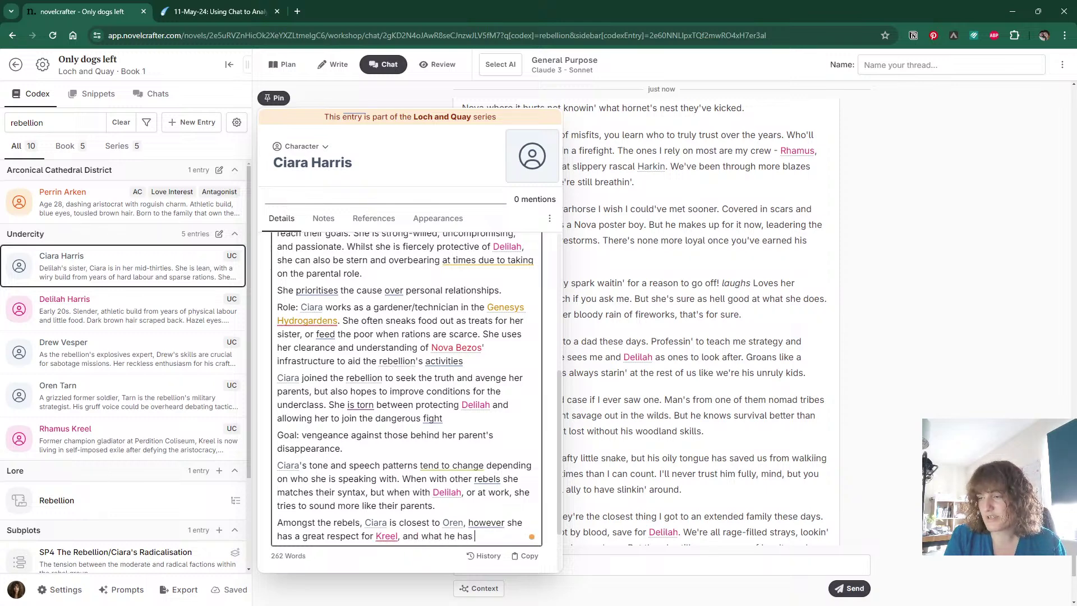
type("overcome. She ")
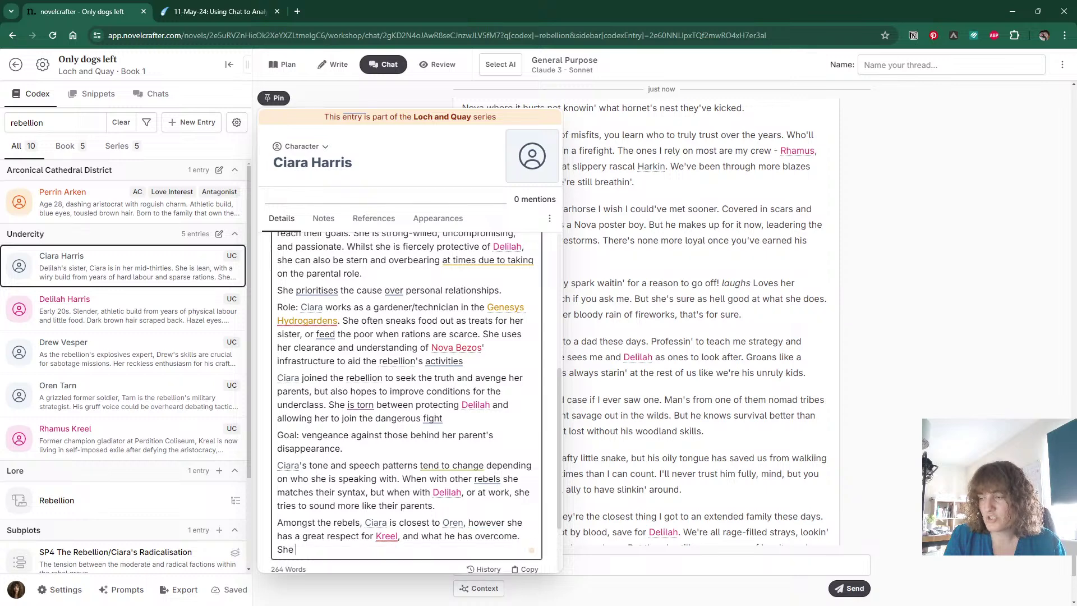
Add "She sees the rebellion as an extended family, and the only ones that are willing and able to make a difference in Nova Bezos."; close the entry.
type("sees the ")
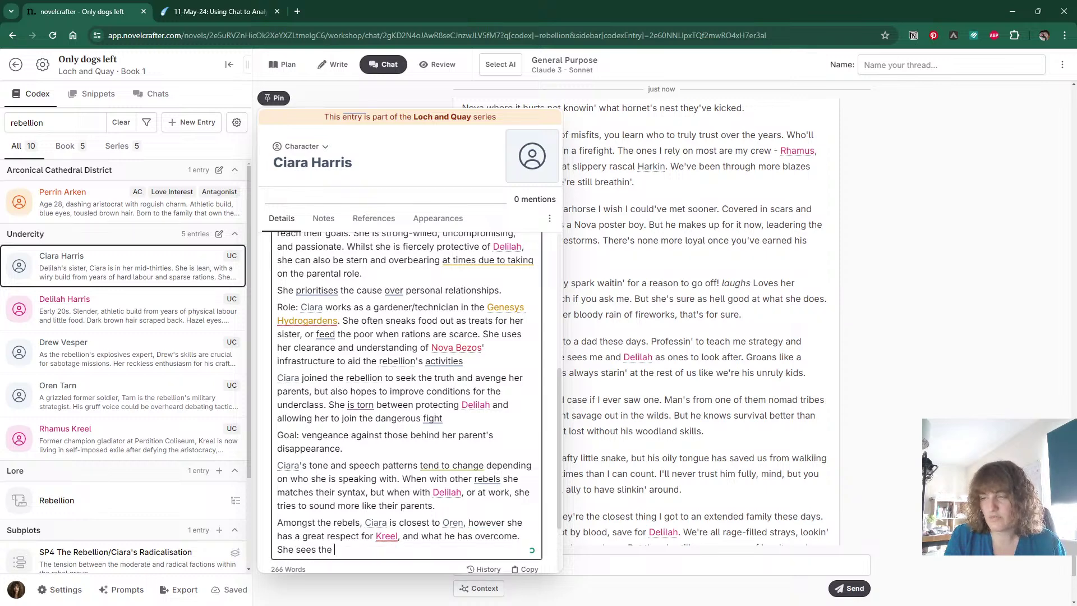
type("rebellion")
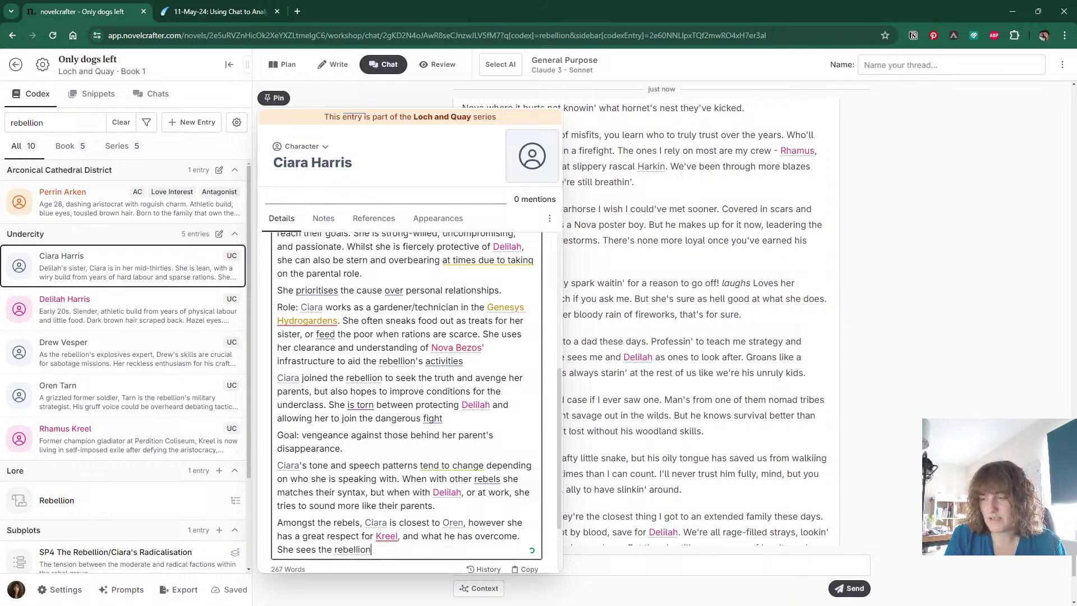
type(" as an extend")
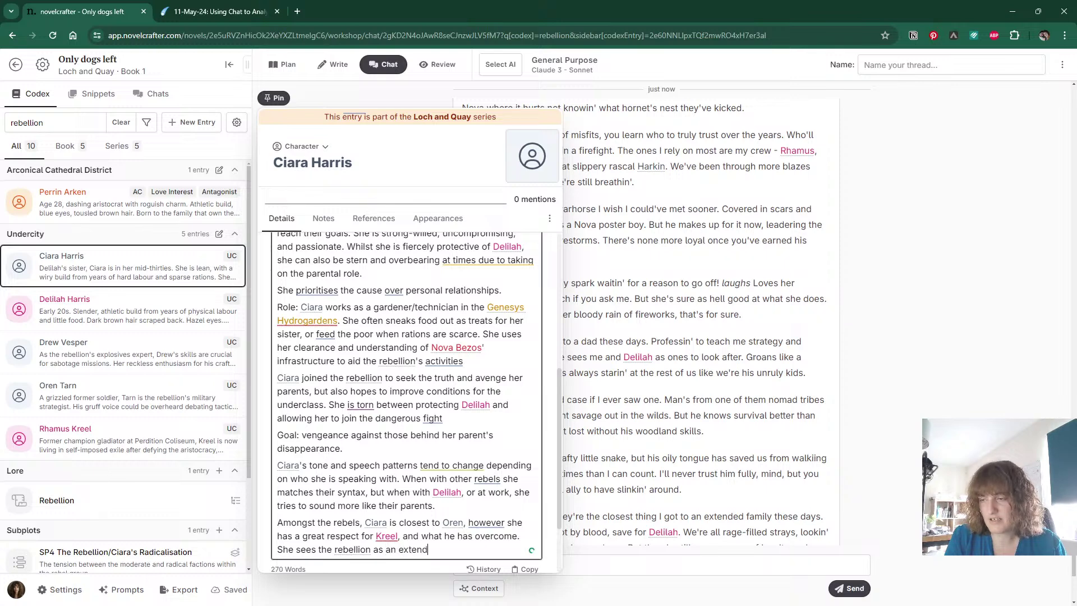
type("ed family, an")
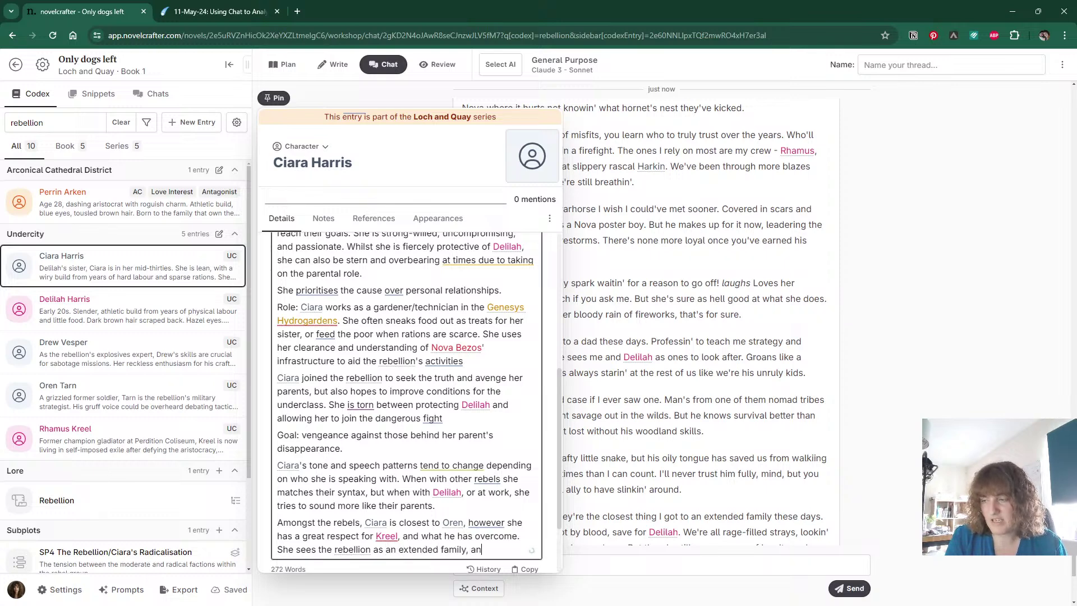
type("d those th")
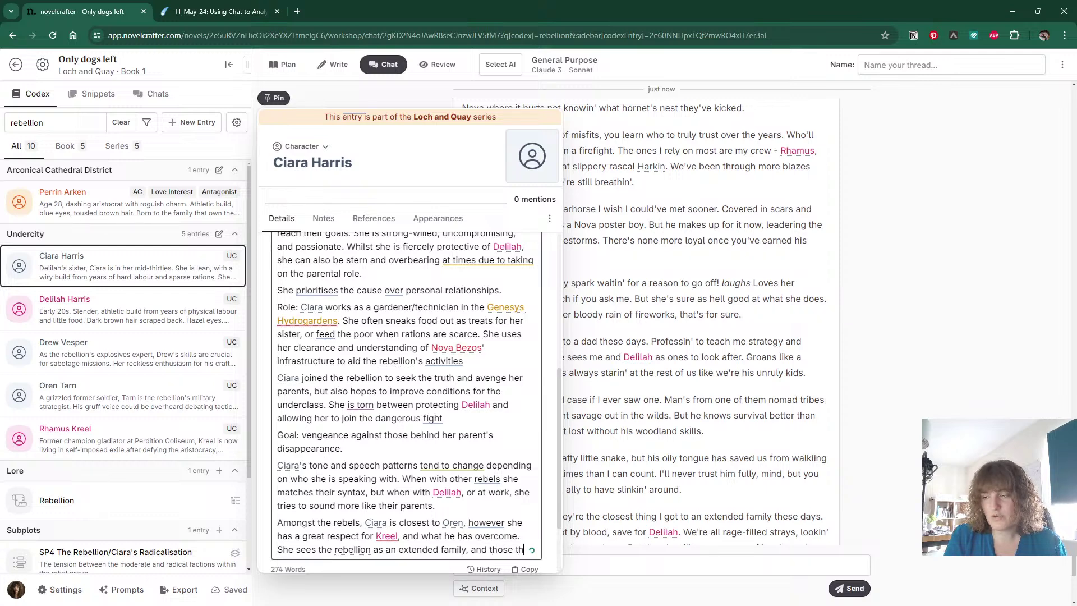
key("BackSpace")
key("BackSpace")
key("BackSpace")
key("BackSpace")
type("e only one")
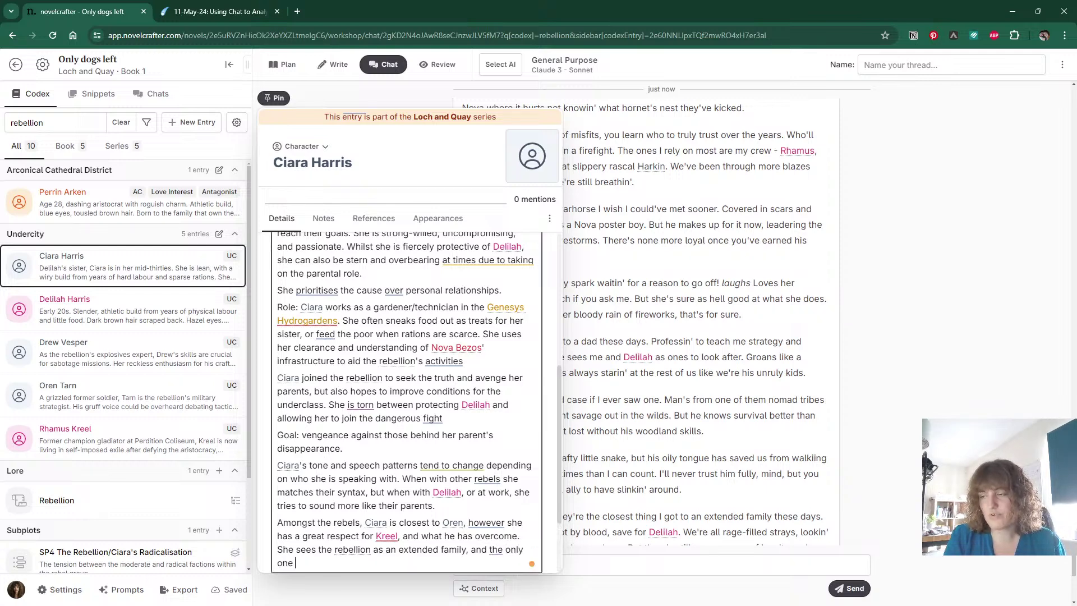
type("s that are wil")
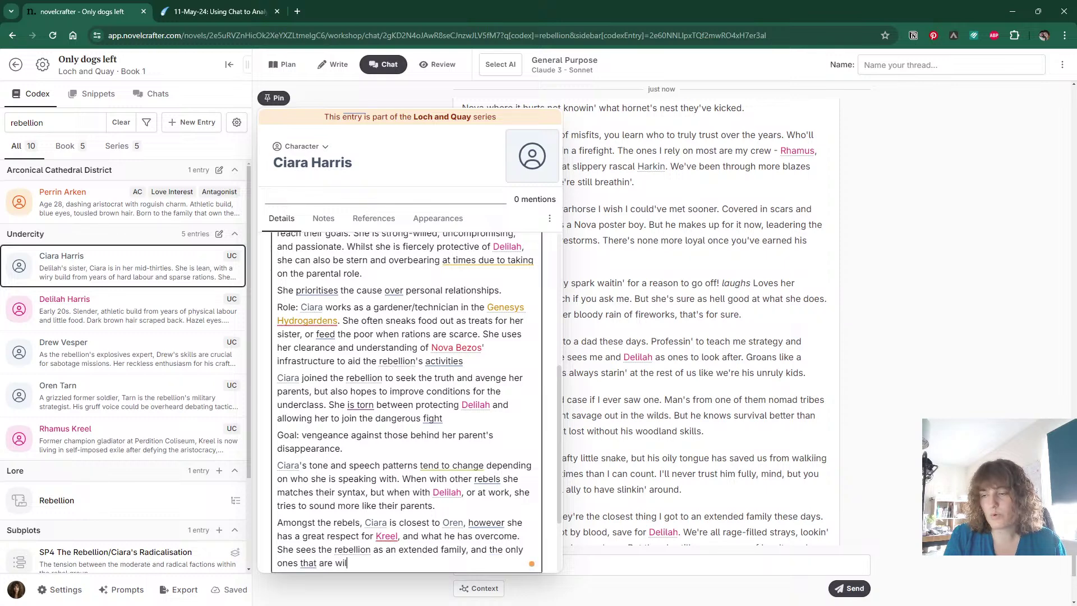
type("ling and able to ")
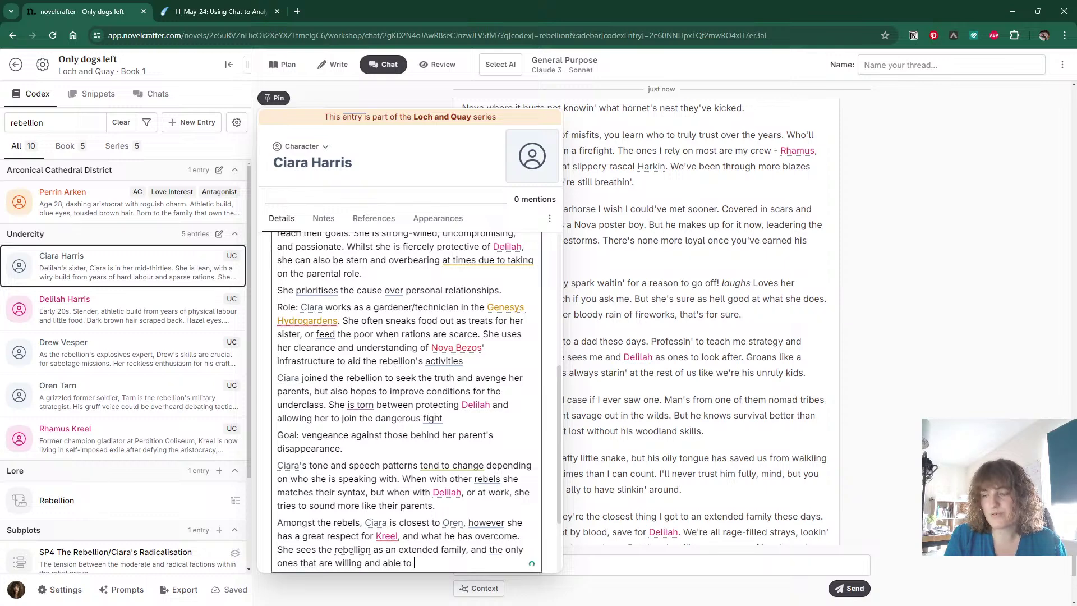
type("make a ")
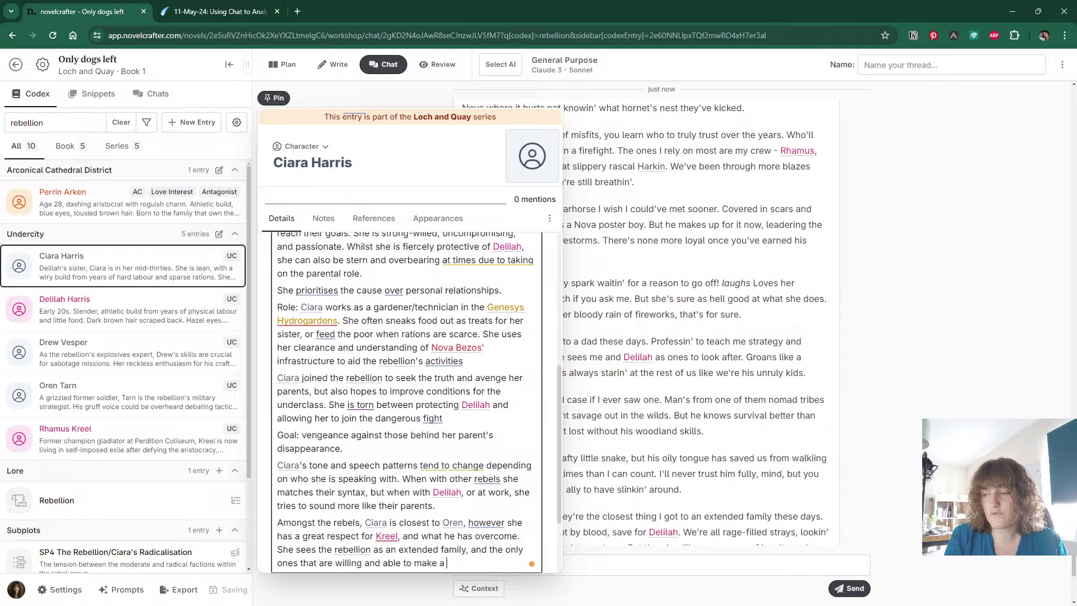
type("difference in Nova")
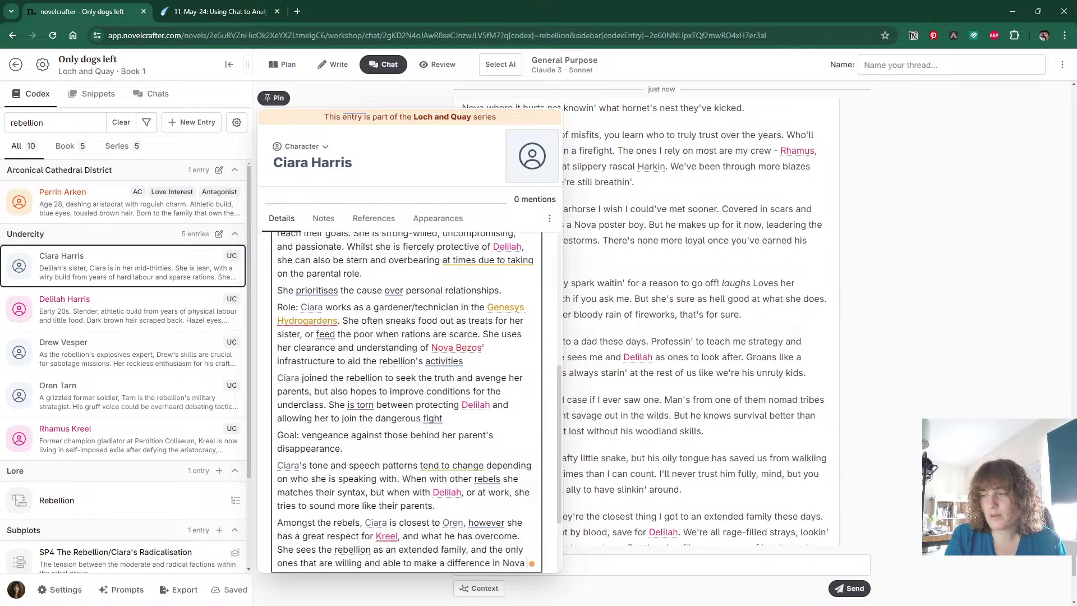
type(" Bez")
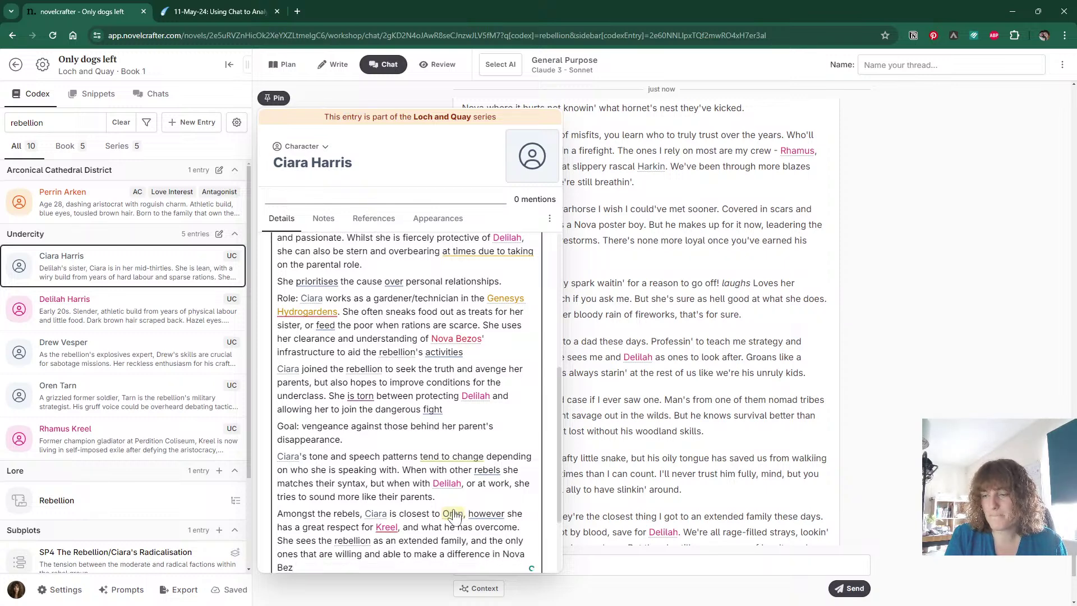
type("os.")
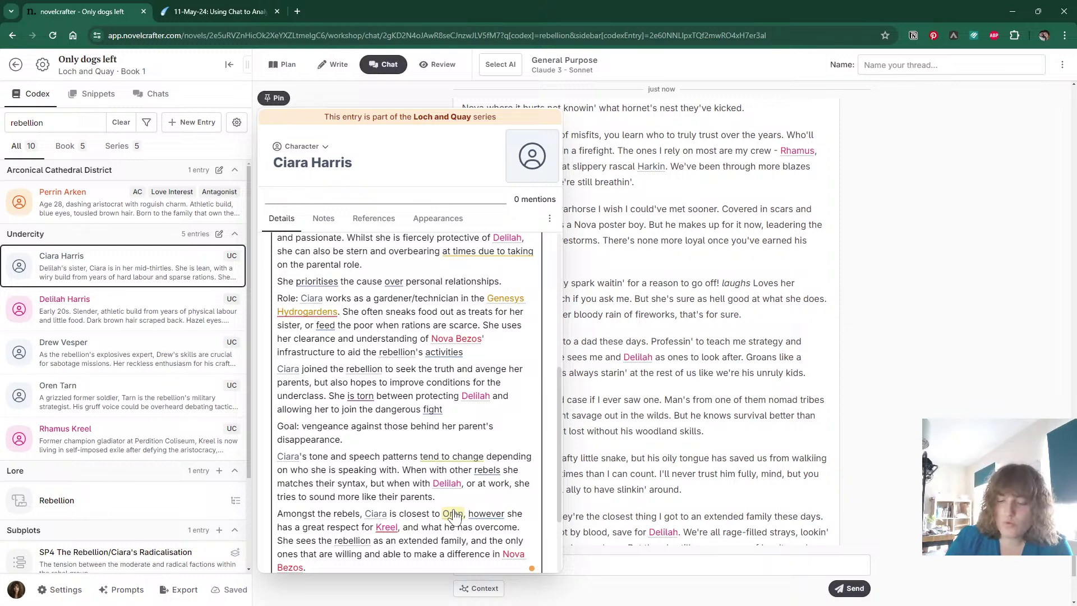
key("Escape")
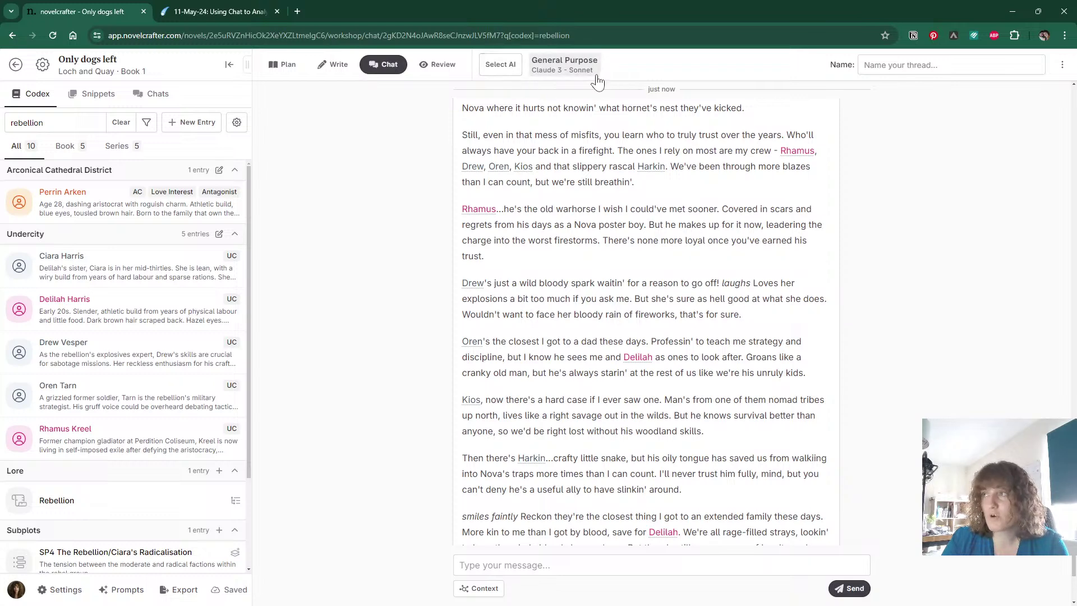
Check which AI models are available for the General Purpose chat prompt.
left_click(567, 66)
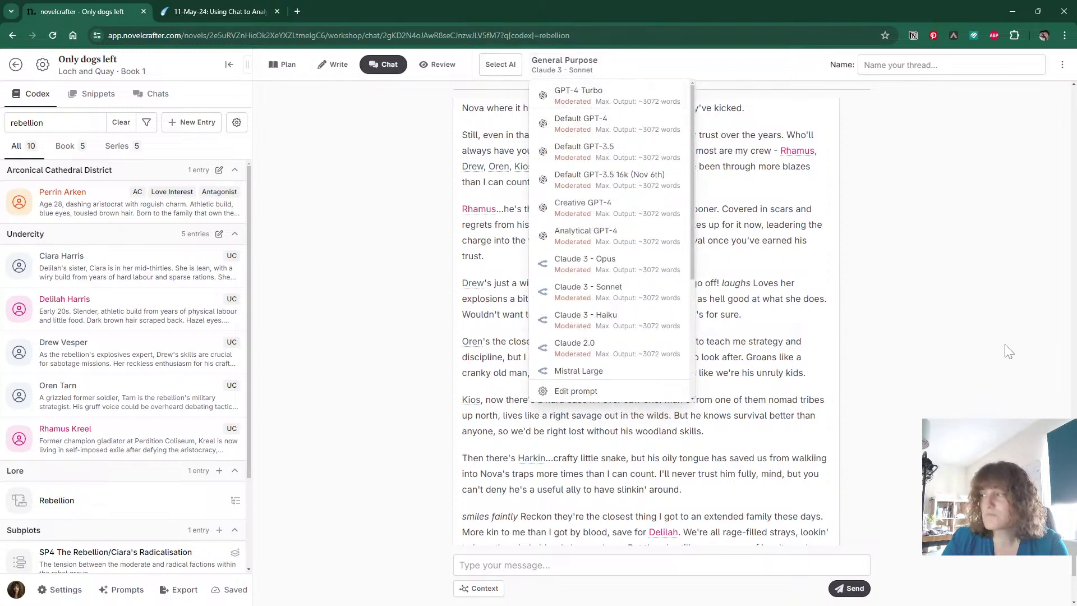
left_click(1010, 365)
Copy the thread's opening Ciara persona prompt into a code block in the Notion notes, below "Chat with Ciara regarding her motivations", and remove the trailing blank lines.
left_click_drag(1071, 314, 1072, 143)
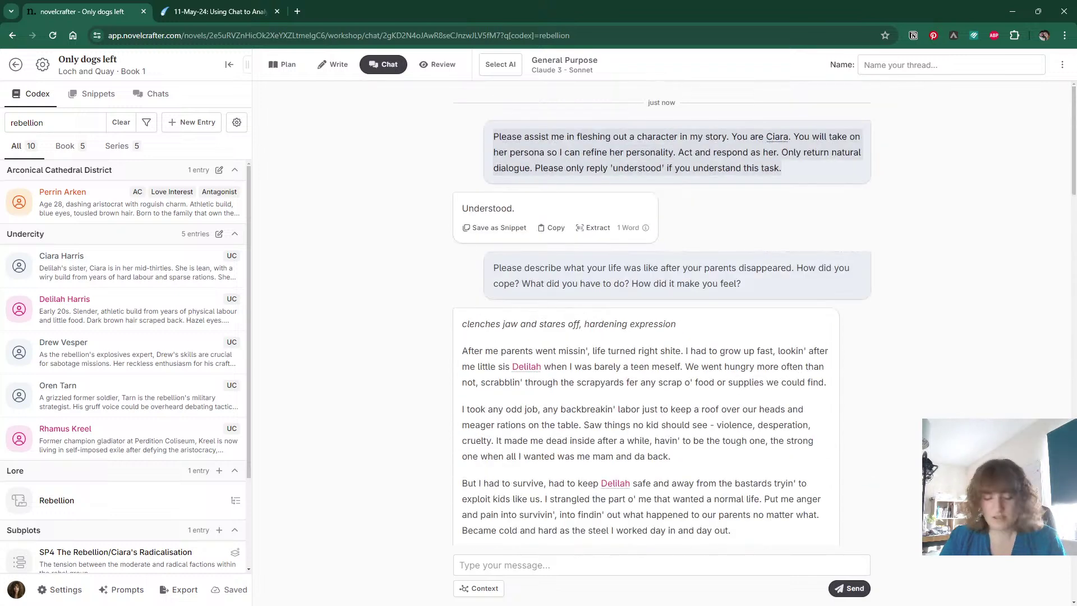
left_click(219, 11)
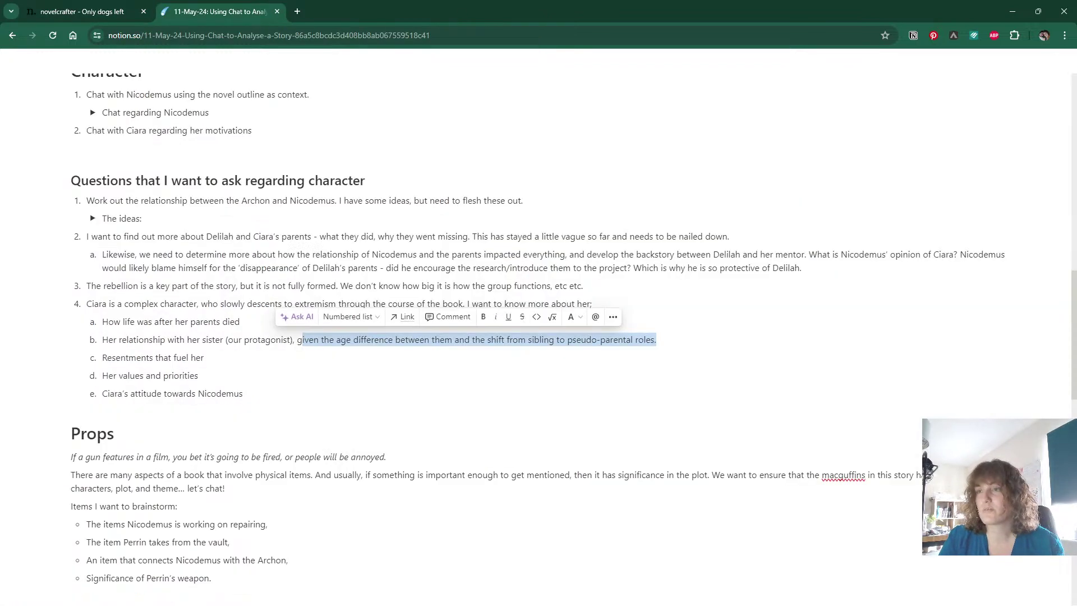
left_click(257, 131)
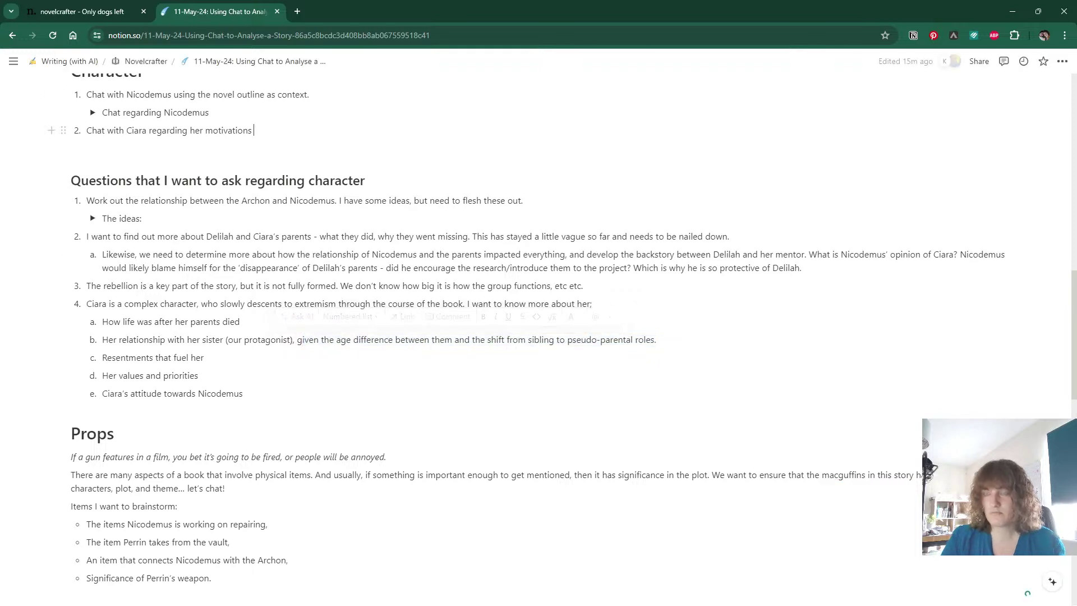
key("Return")
type("/cod")
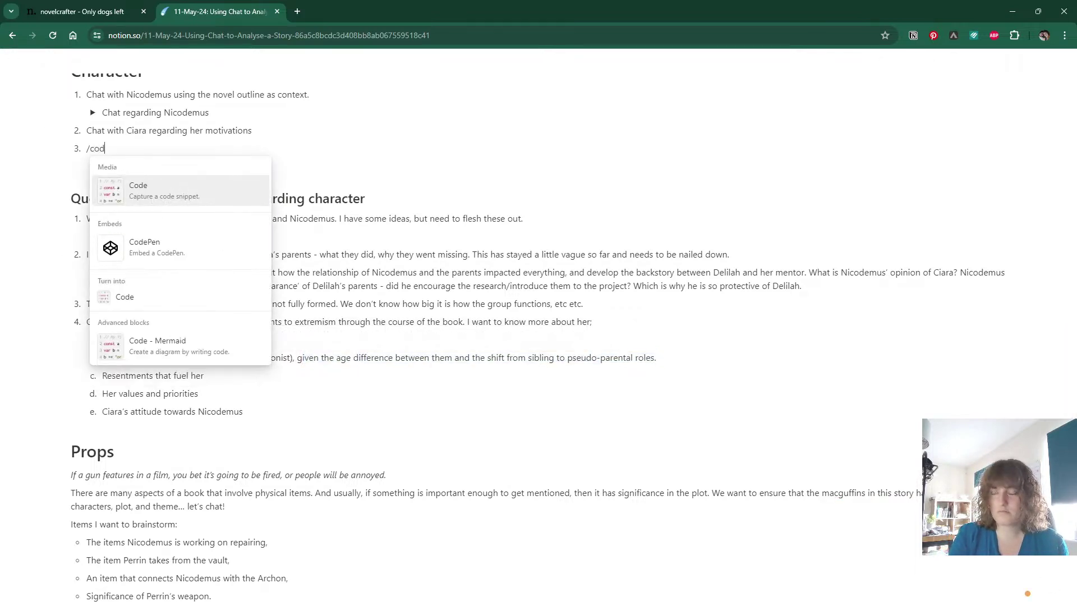
key("Return")
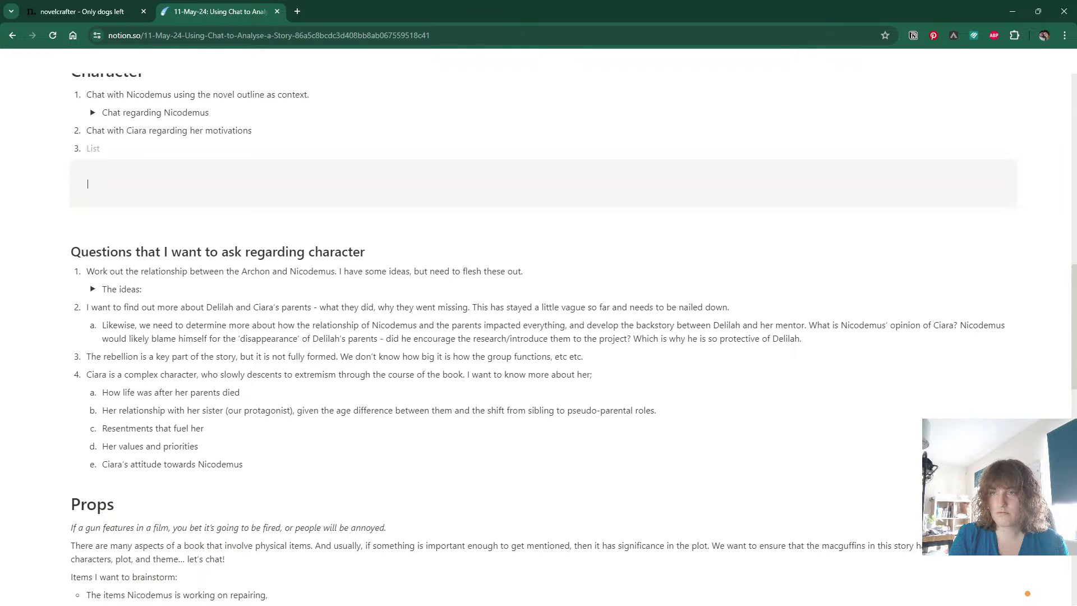
key("ctrl+v")
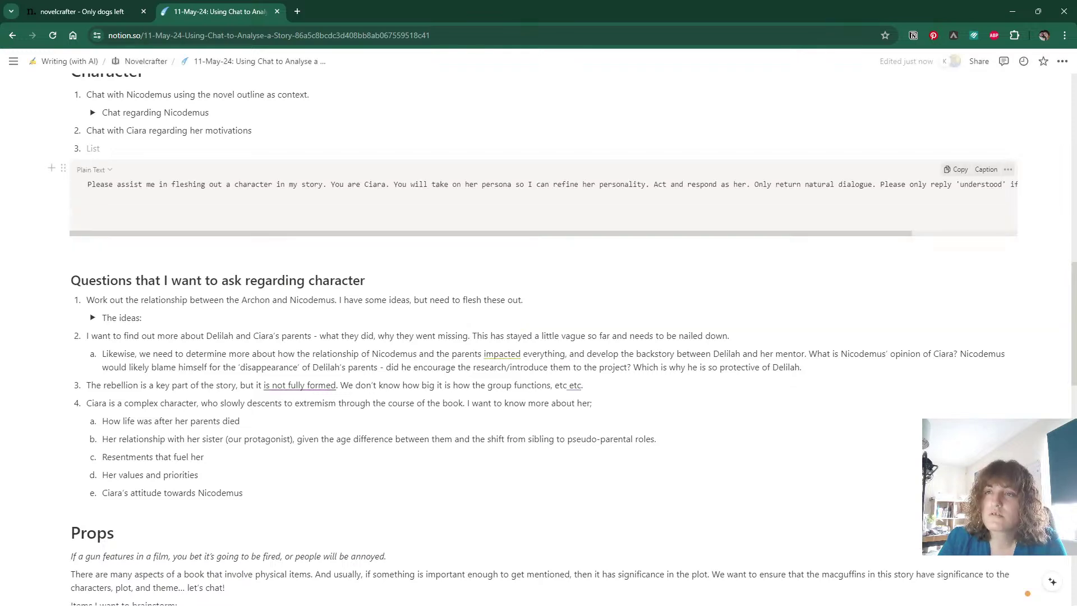
key("BackSpace")
key("BackSpace")
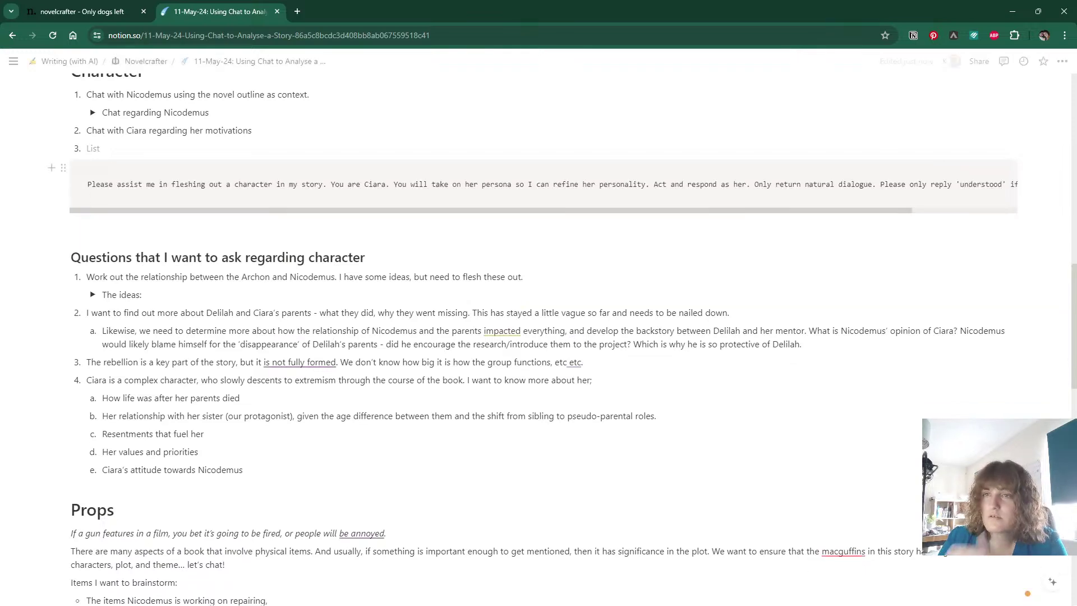
Nest the persona prompt code block under "Chat with Ciara regarding her motivations" and add a toggle titled "The chat" above it.
left_click_drag(63, 168, 100, 132)
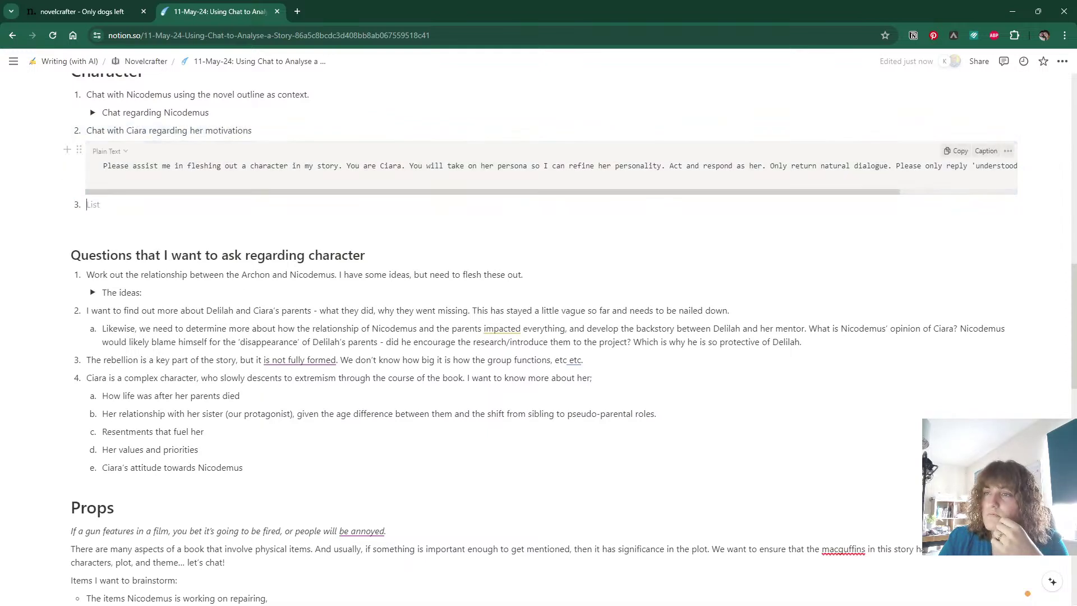
left_click(254, 130)
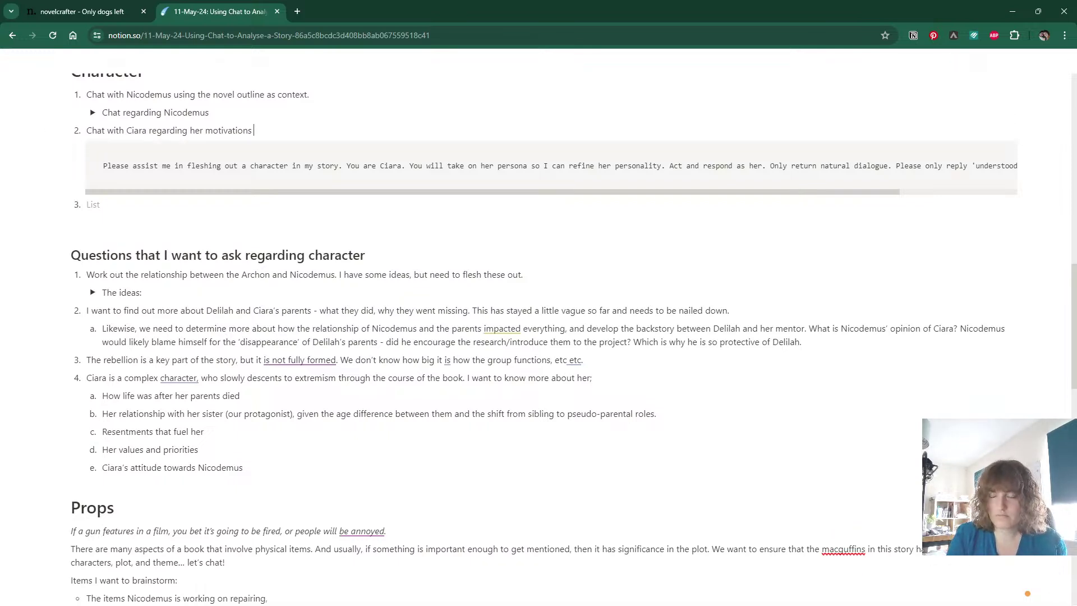
key("BackSpace")
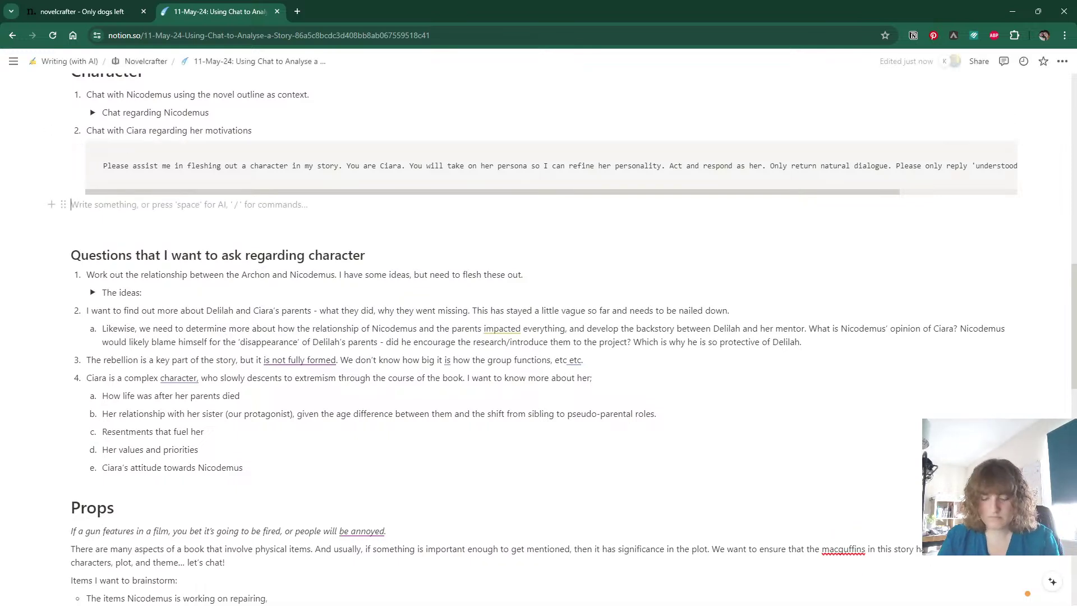
type("/tog")
key("Return")
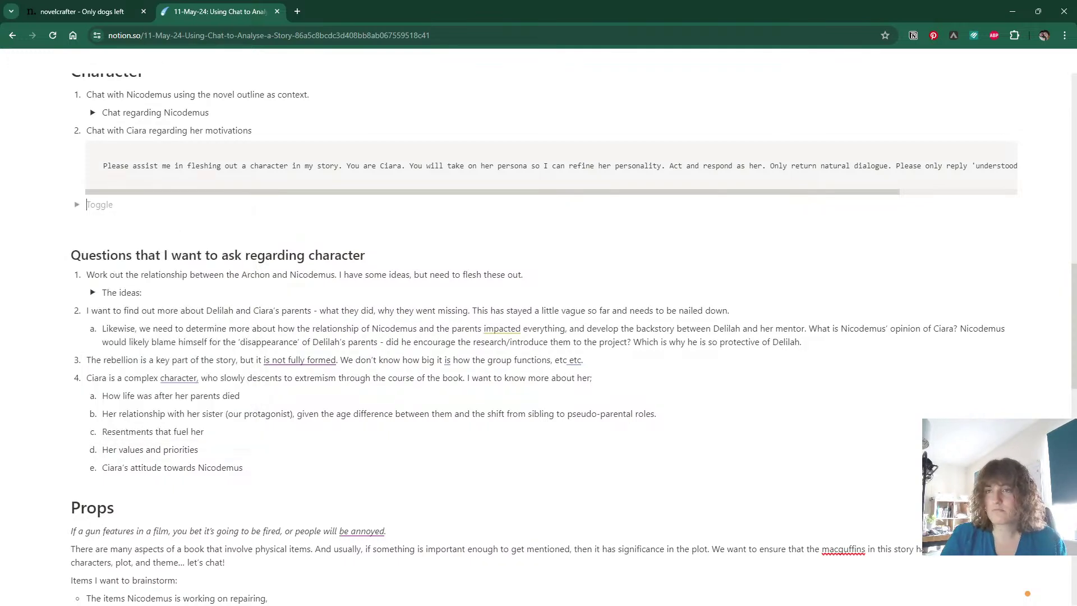
left_click_drag(65, 204, 104, 145)
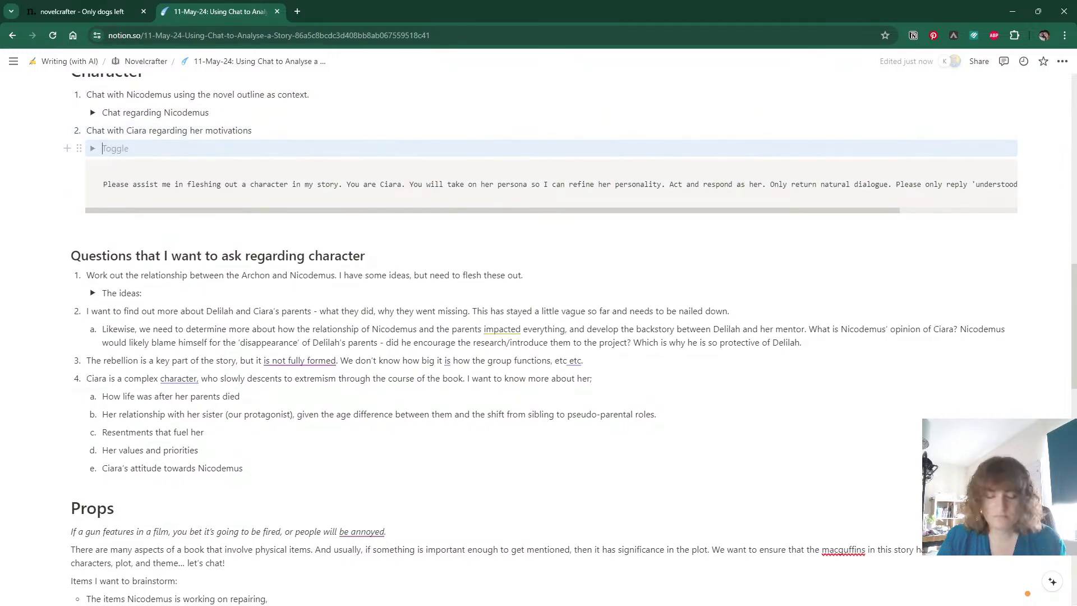
type("The chat")
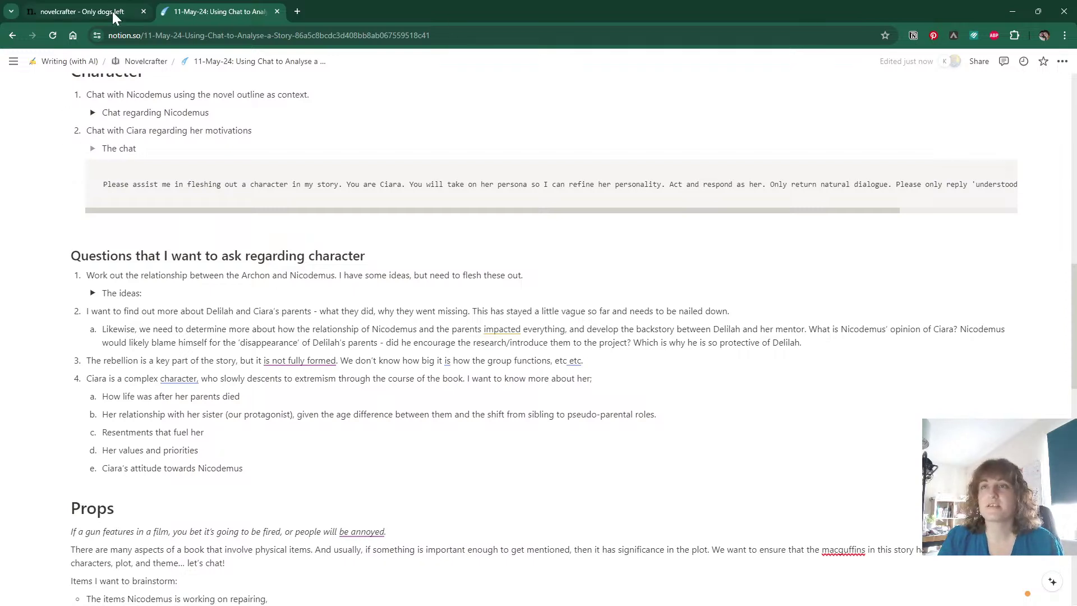
Switch to Novelcrafter and review the Ciara chat thread from the "reply 'understood'" instruction down to her latest answer.
left_click(128, 13)
left_click(603, 157)
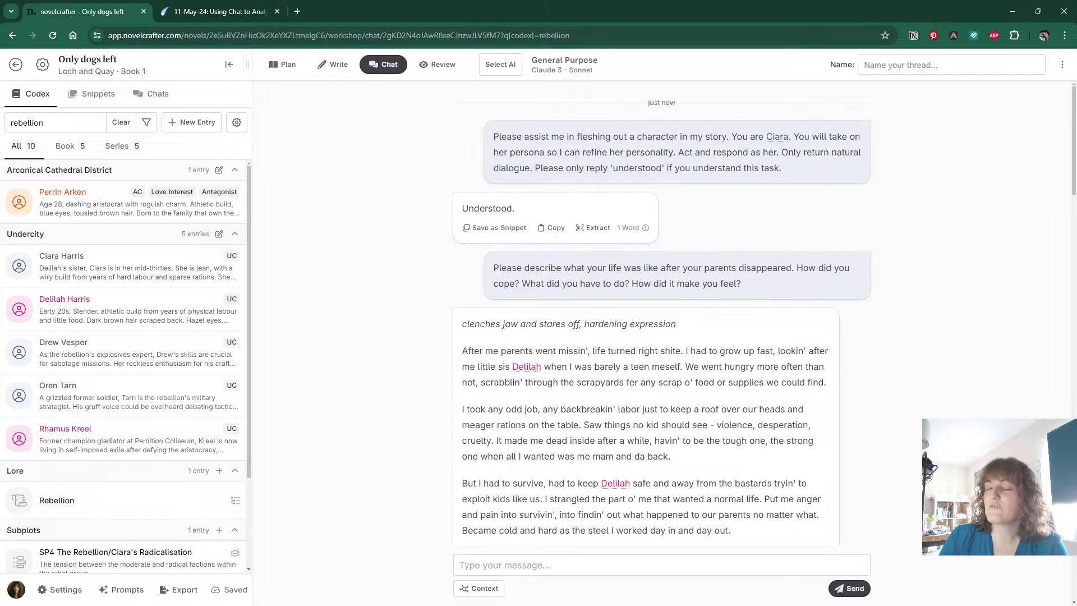
left_click_drag(536, 168, 802, 180)
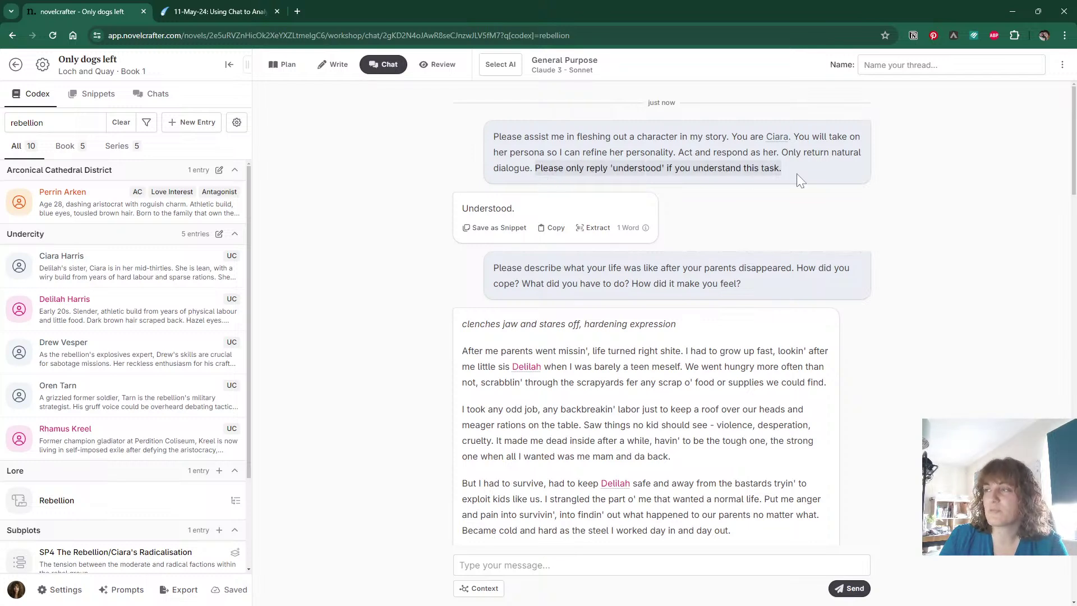
left_click(911, 255)
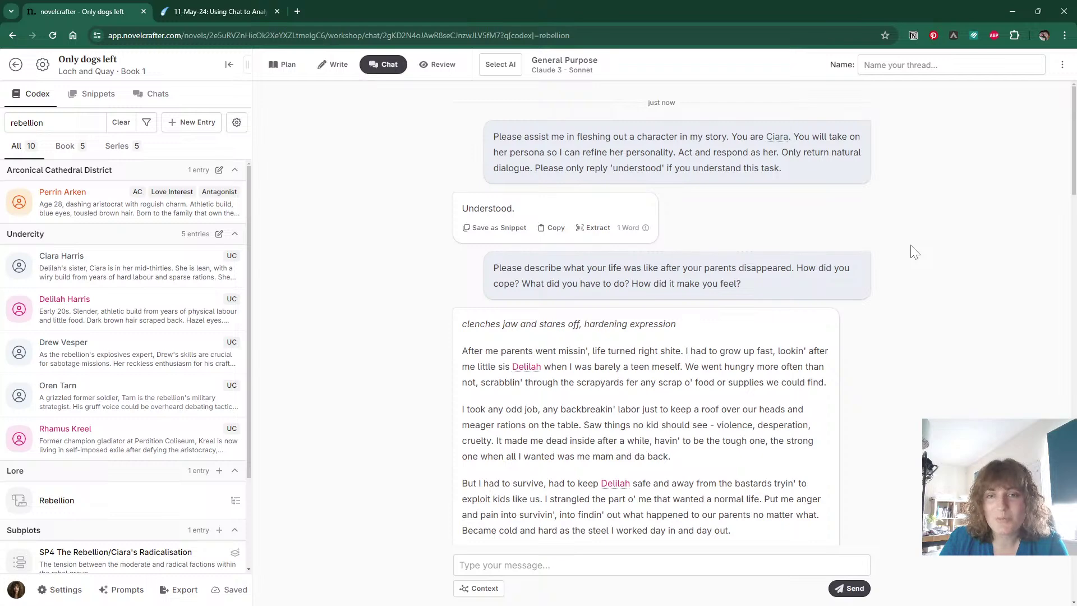
scroll(902, 244, "down", 7)
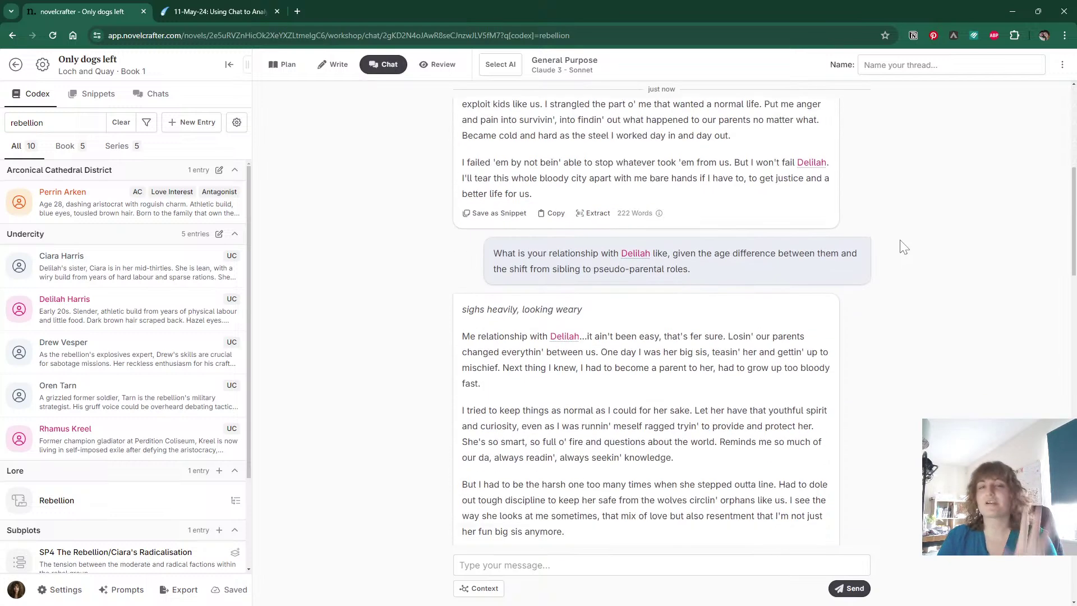
scroll(902, 245, "down", 20)
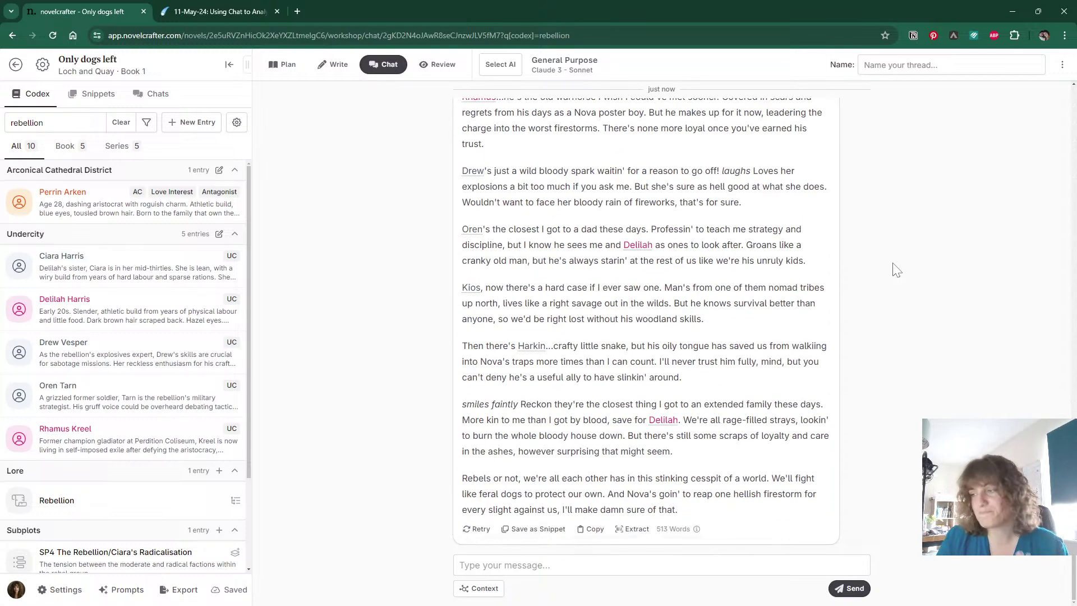
Consult the Ciara questions in the Notion notes, then ask her in the Novelcrafter chat: "Is there anything that you are resentful about?".
left_click(202, 13)
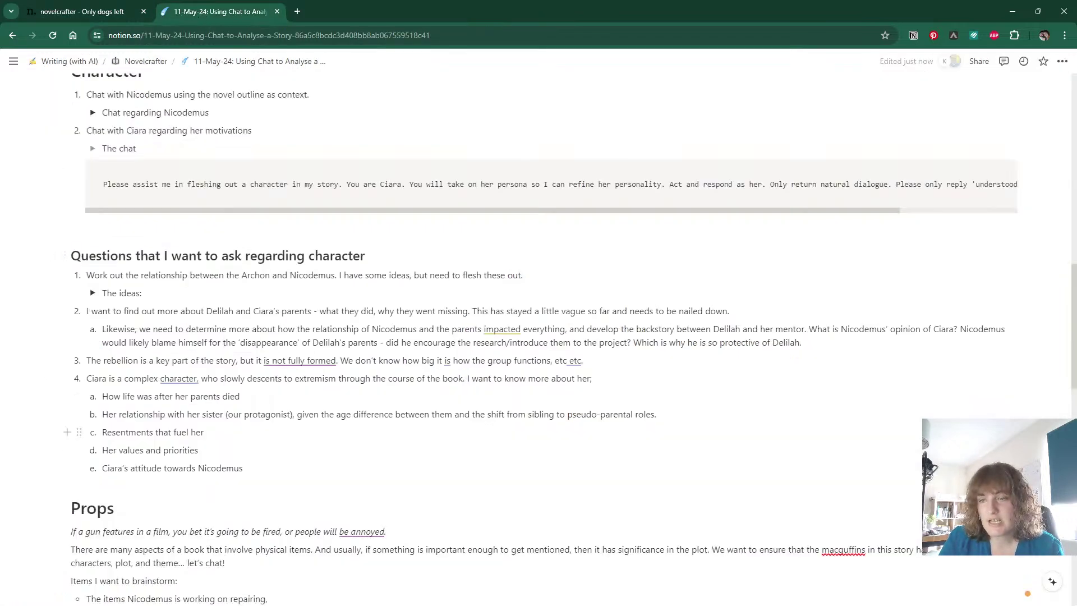
left_click(53, 13)
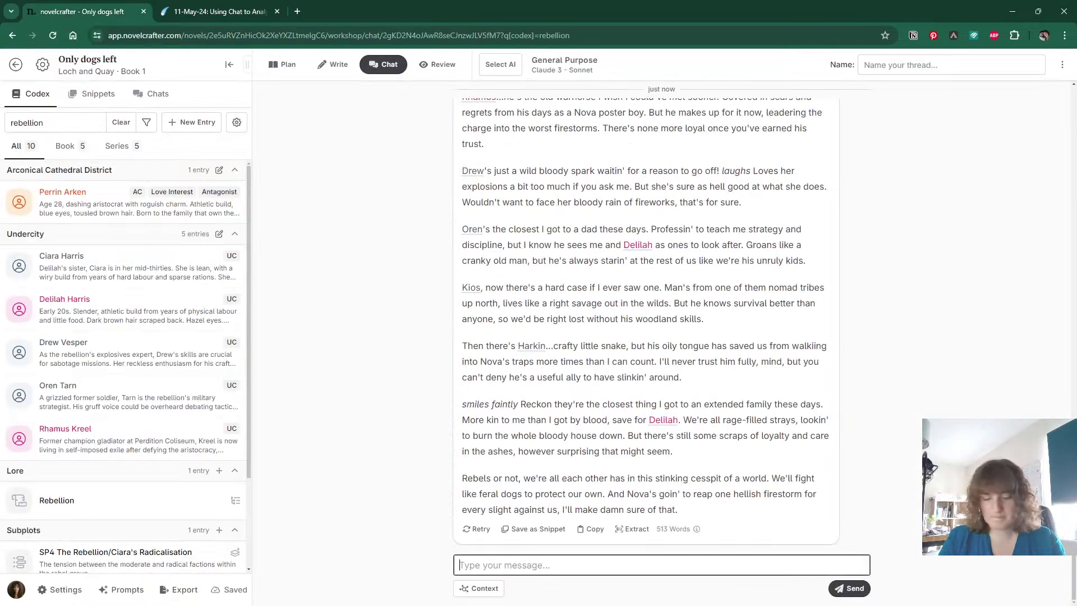
type("Is there anyt")
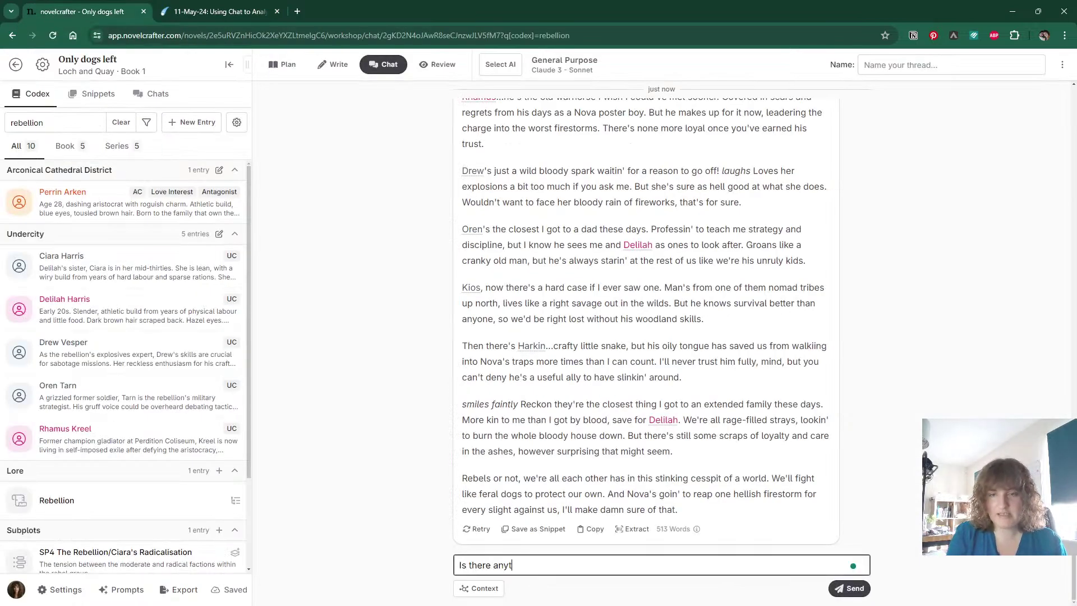
type("hing that you are rest")
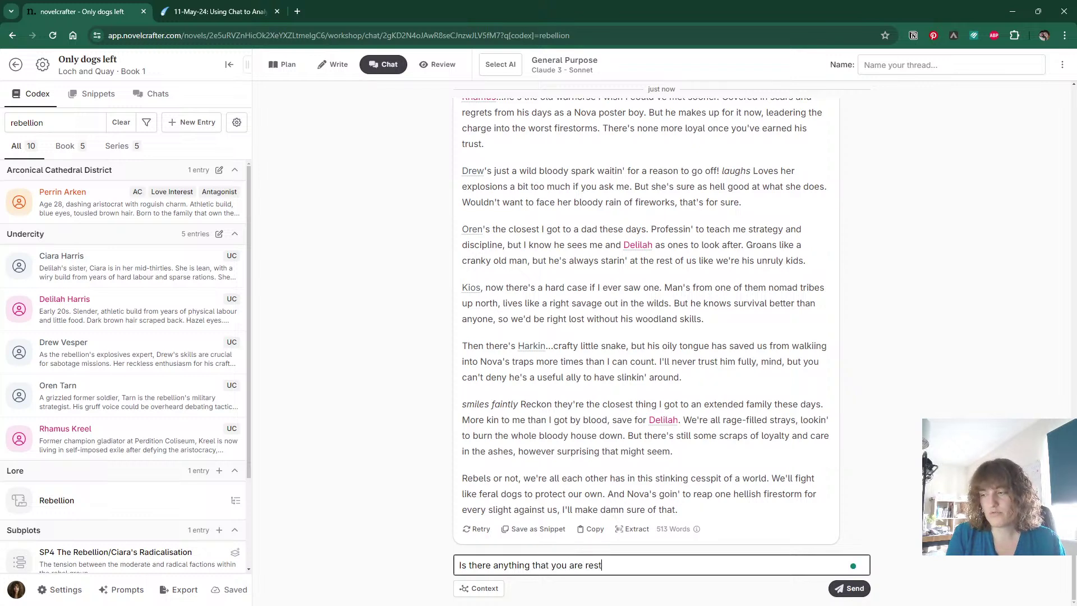
key("BackSpace")
type("en")
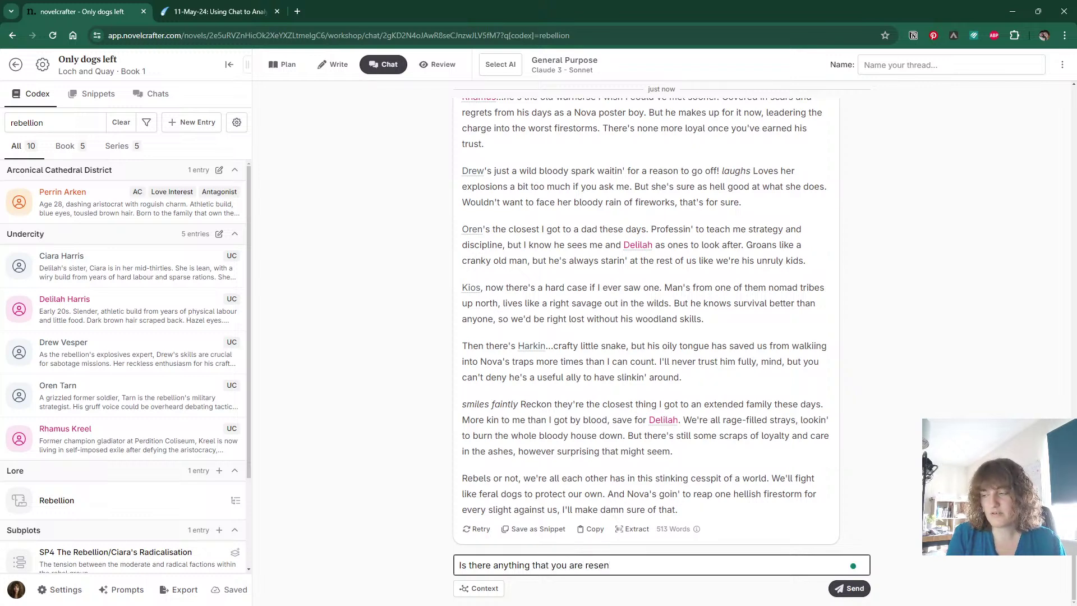
type("tful about?")
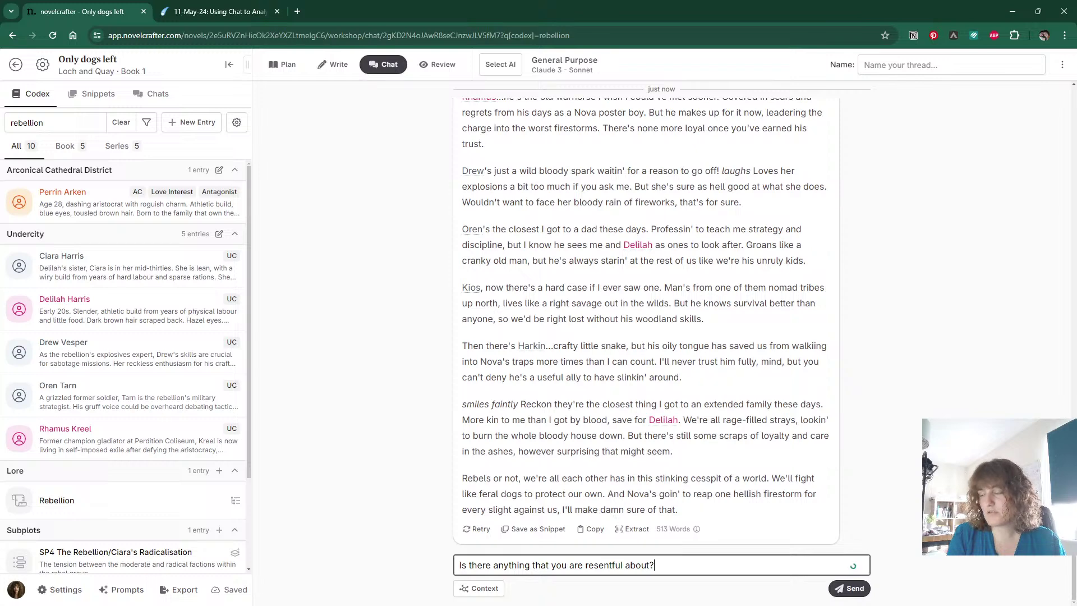
key("ctrl+a")
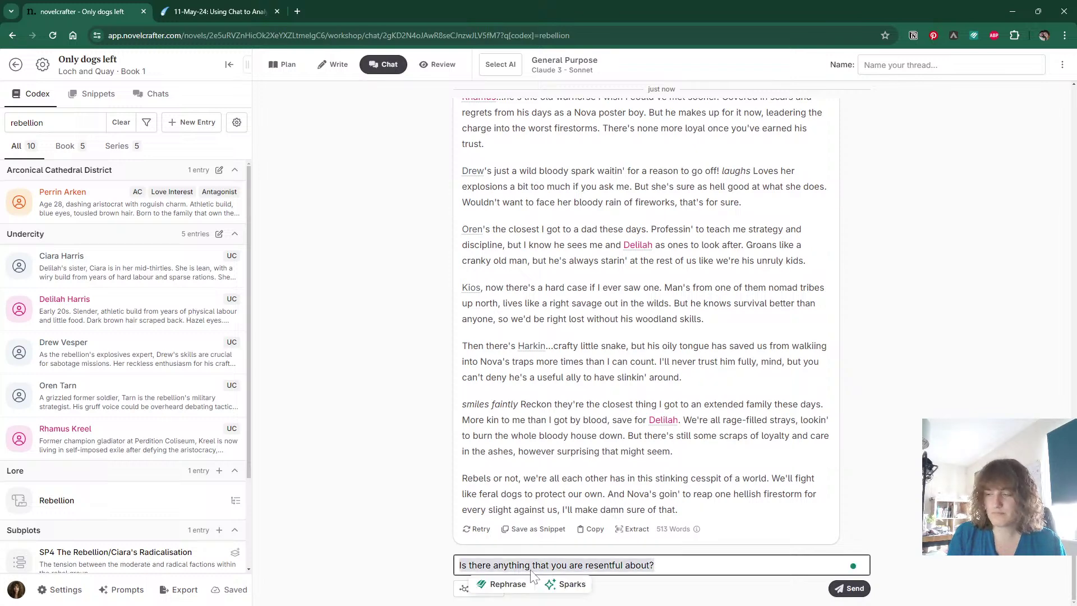
key("Right")
key("Return")
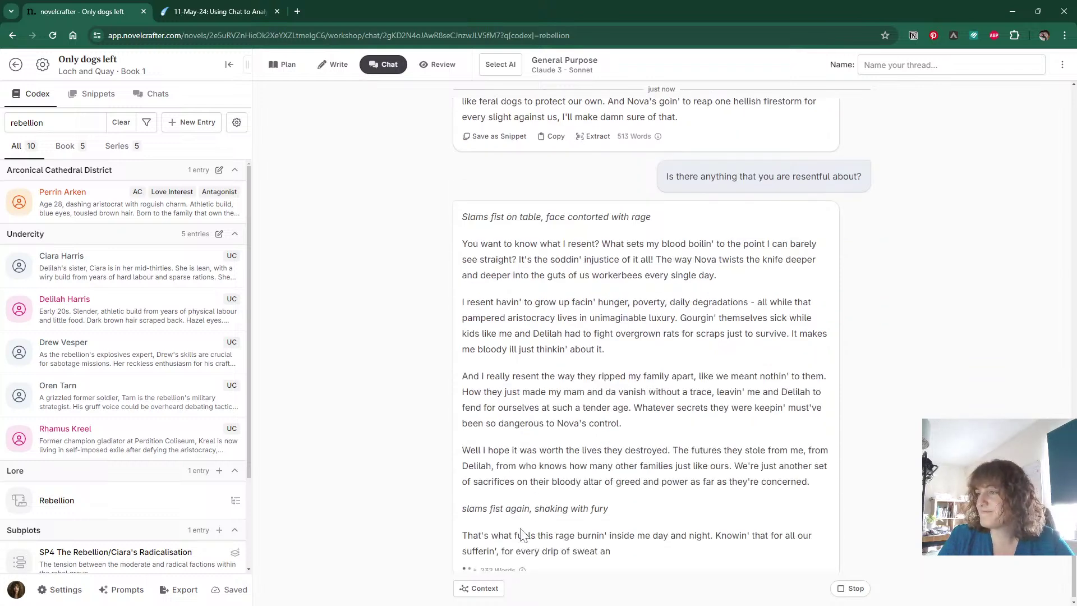
Read Ciara's reply about her resentment and copy its paragraph beginning "That's what fuels this rage burnin' inside me day and night.".
scroll(580, 233, "up", 1)
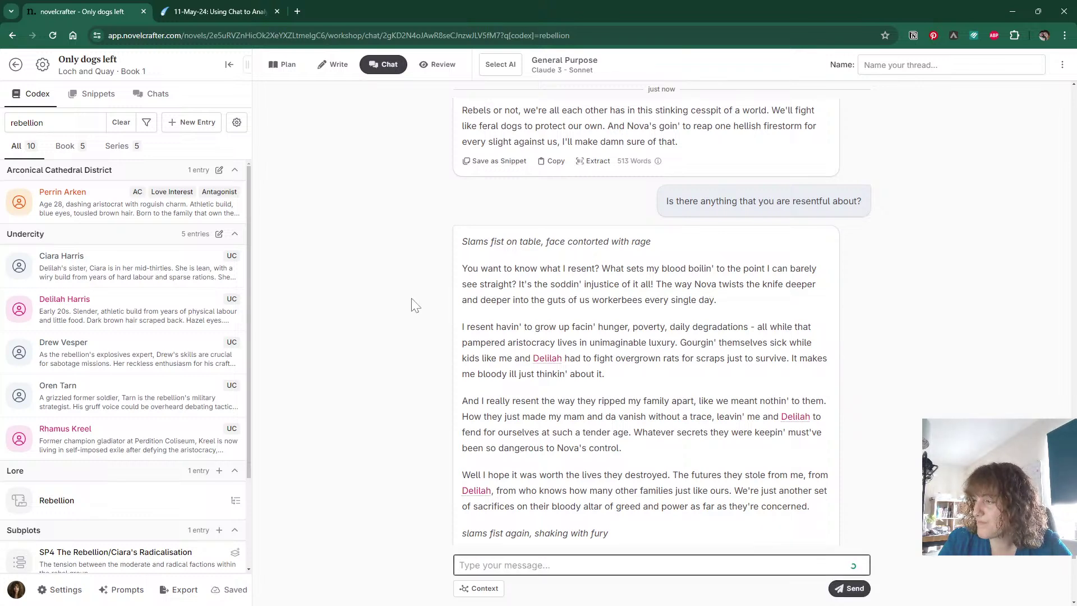
scroll(415, 306, "down", 2)
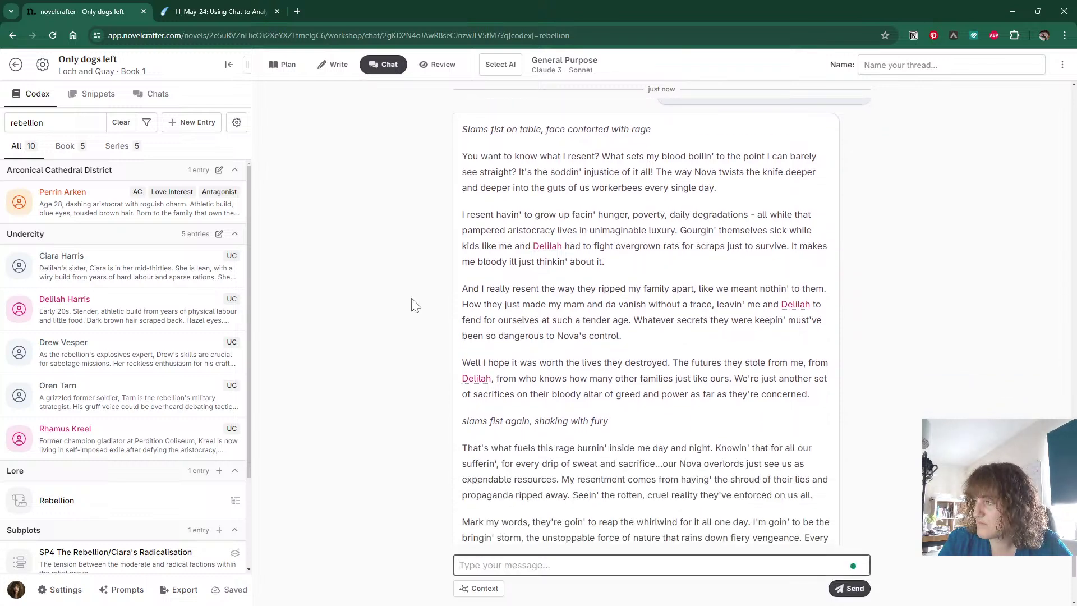
scroll(415, 306, "down", 1)
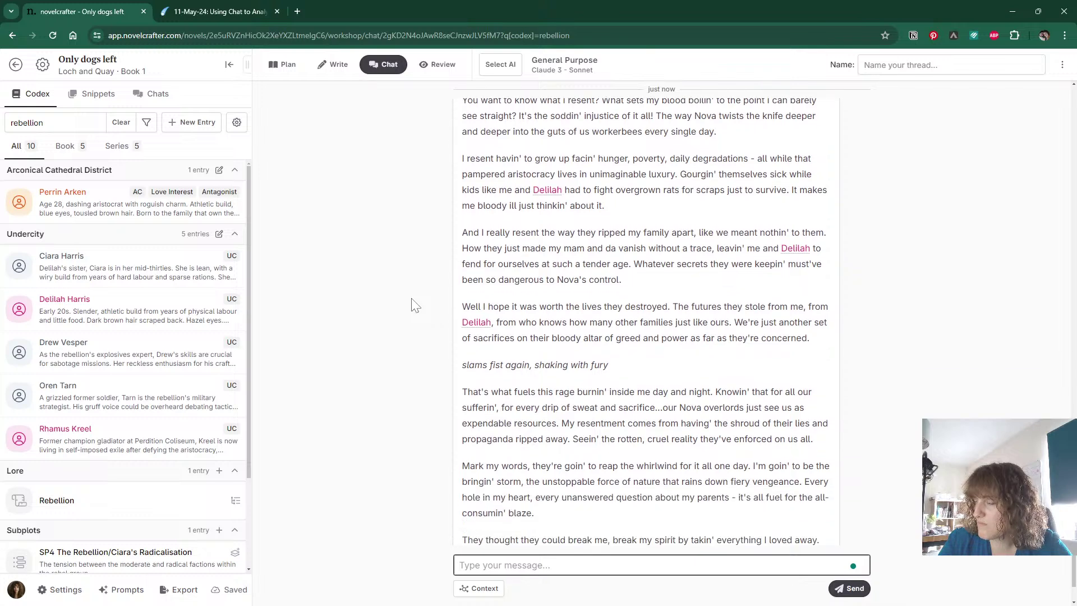
scroll(415, 305, "down", 1)
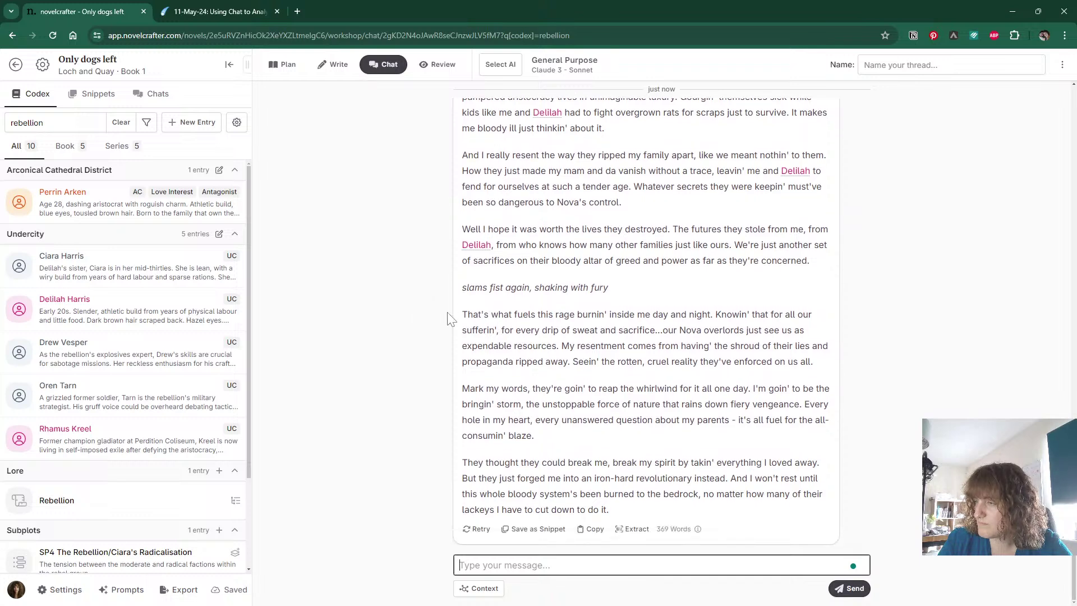
left_click_drag(462, 315, 813, 362)
key("ctrl+c")
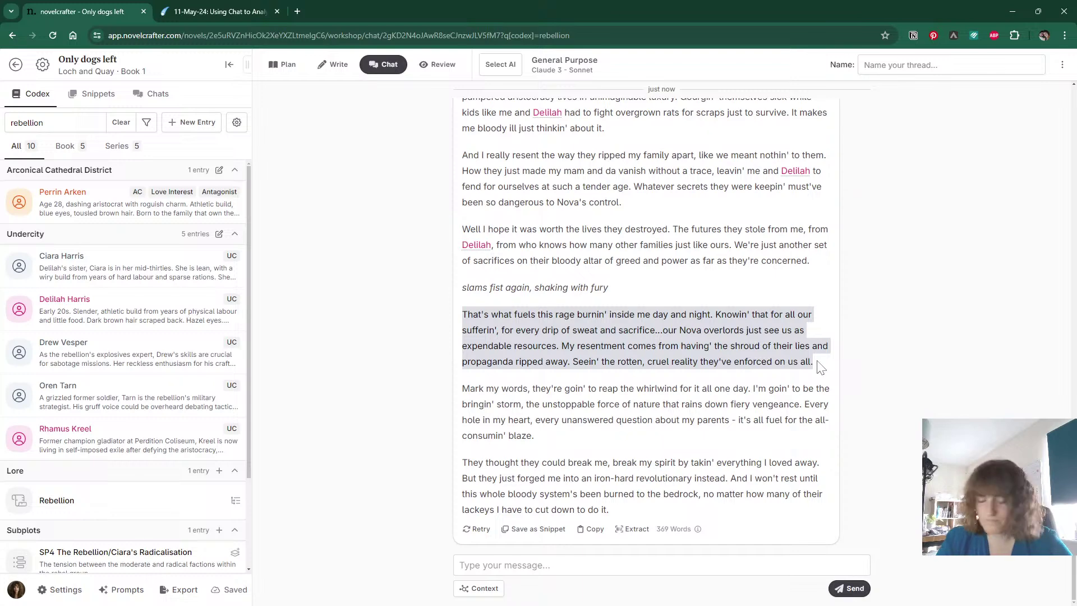
Paste the copied rage paragraph as a new last paragraph of Ciara Harris's codex description and enclose it in double quotation marks.
left_click(110, 287)
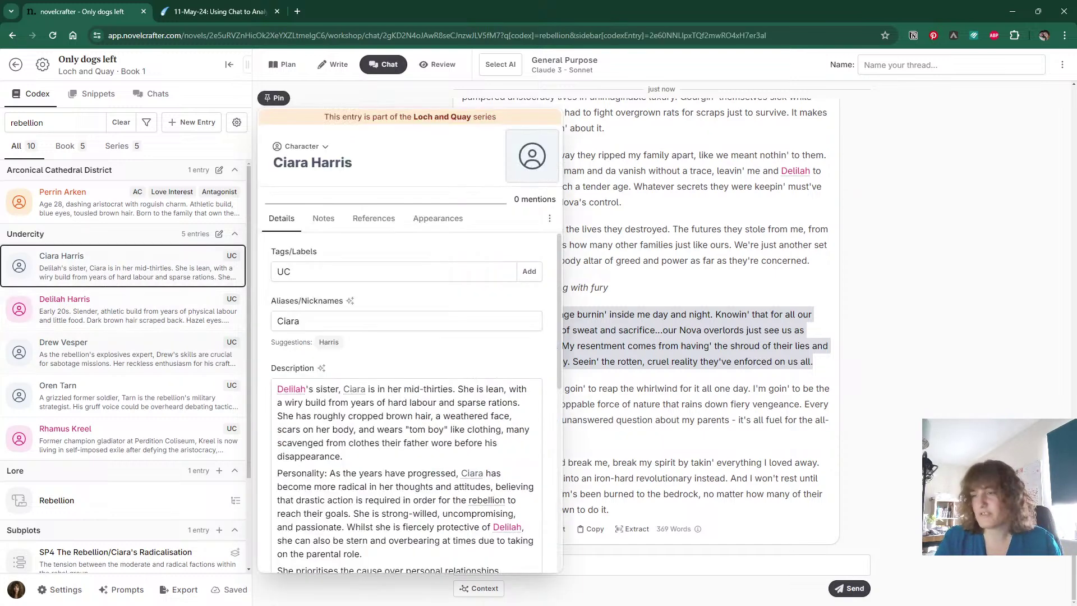
scroll(370, 493, "down", 10)
scroll(370, 492, "up", 6)
scroll(371, 492, "down", 6)
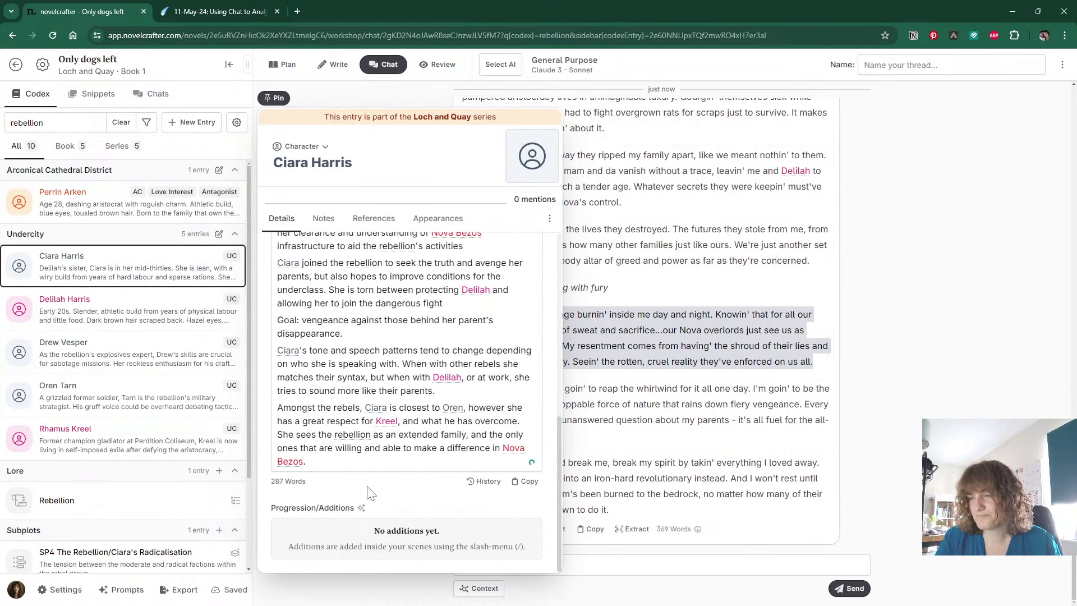
left_click(393, 462)
key("Return")
key("ctrl+v")
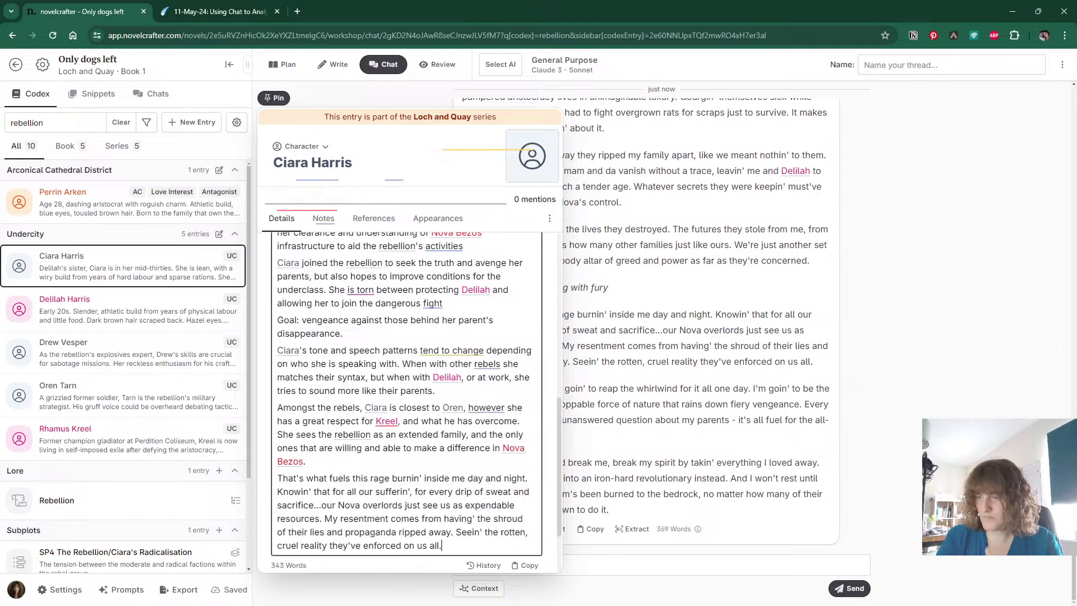
type("\"")
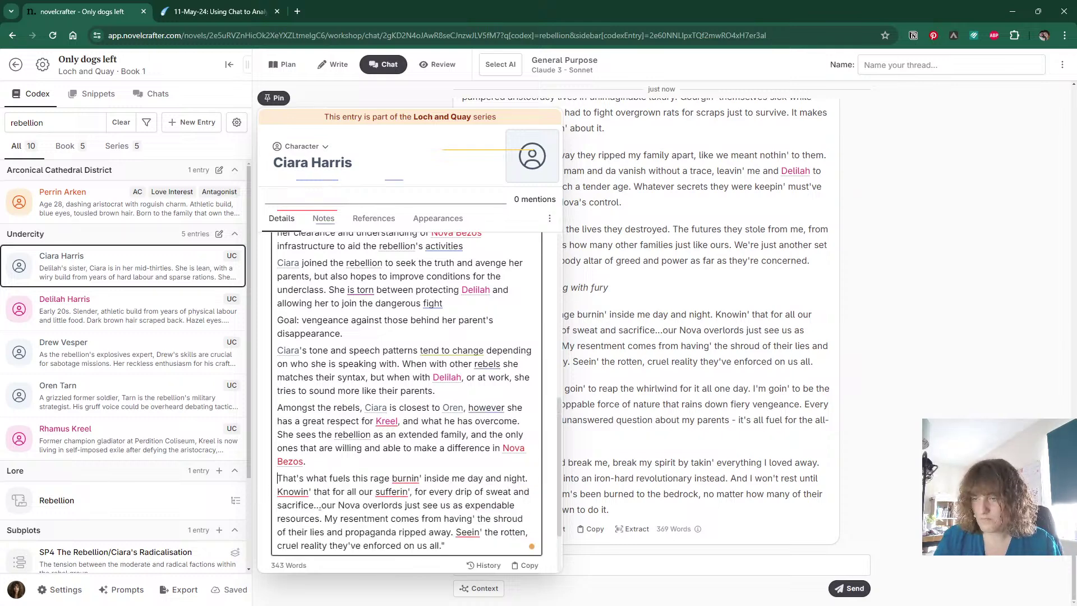
type("\"")
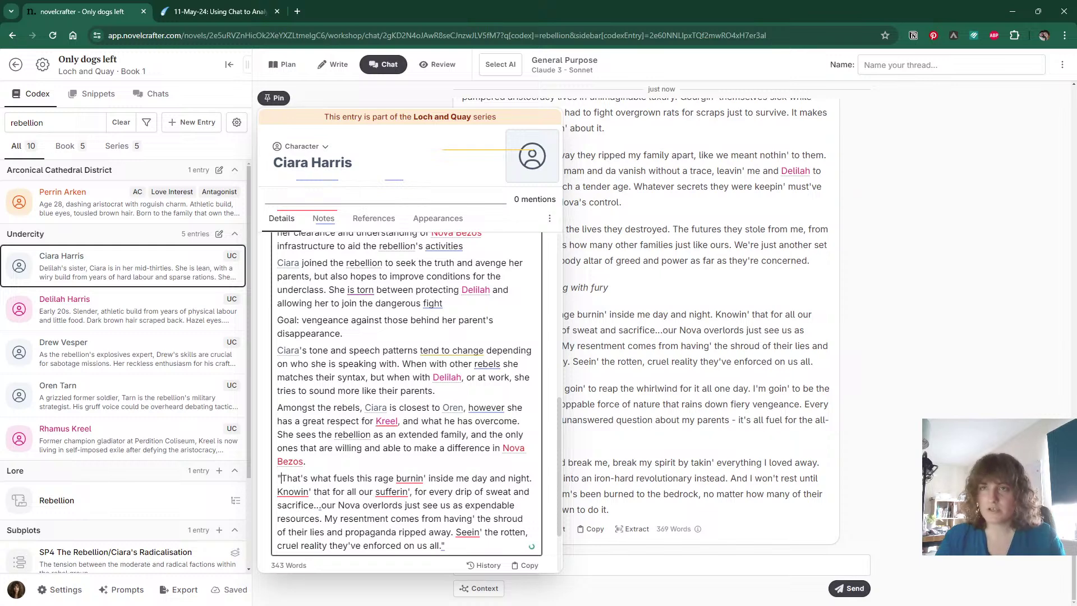
Search the codex for "nico" and open the Nicodemus Vane entry to examine how his speech and interactions are described.
left_click(55, 123)
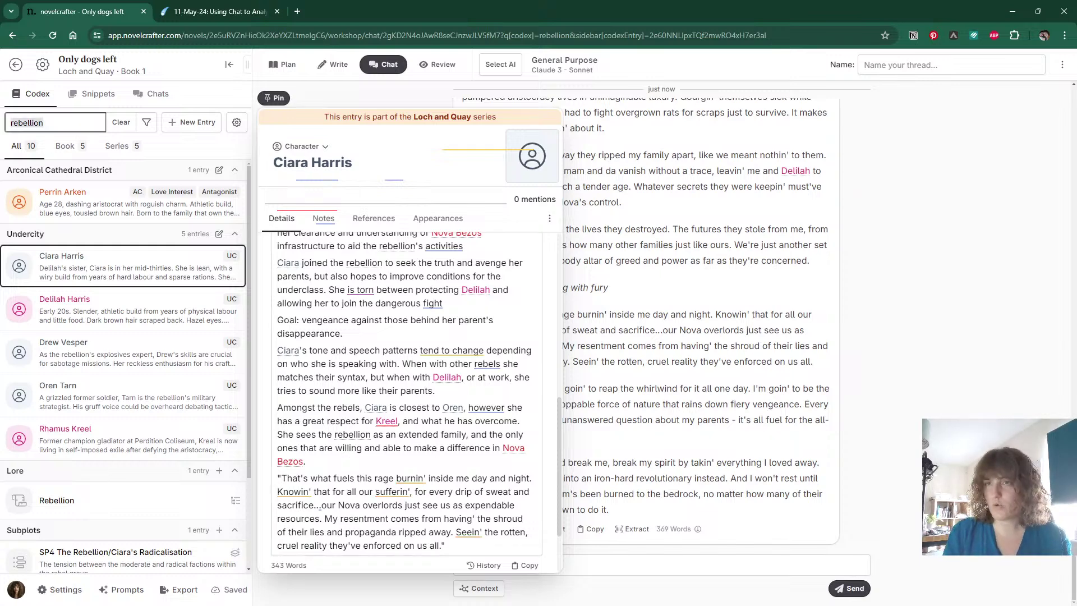
key("ctrl+a")
type("nicdo")
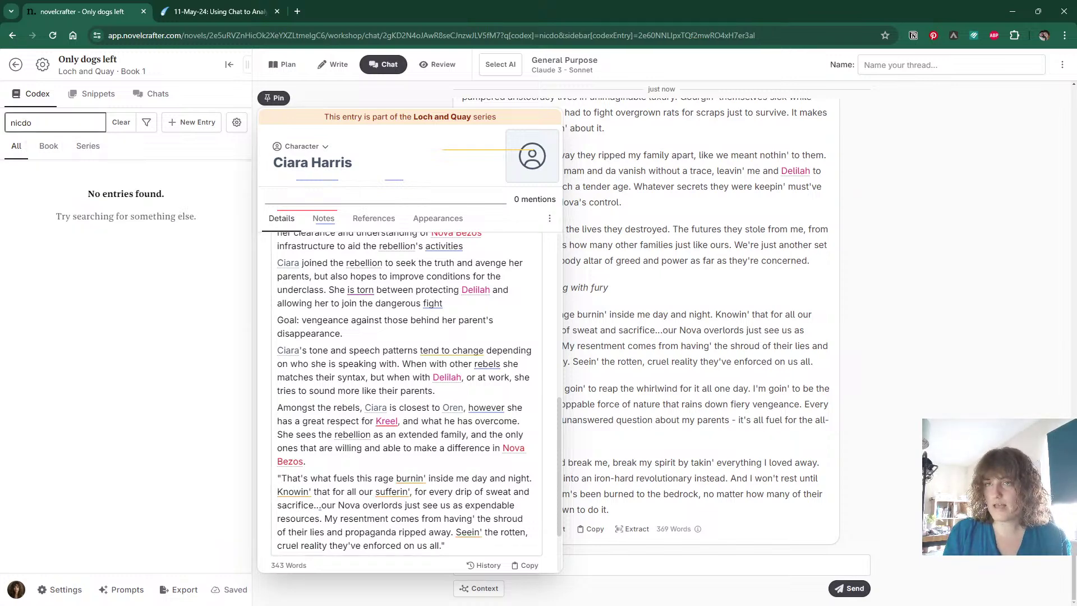
key("BackSpace")
key("BackSpace")
type("o")
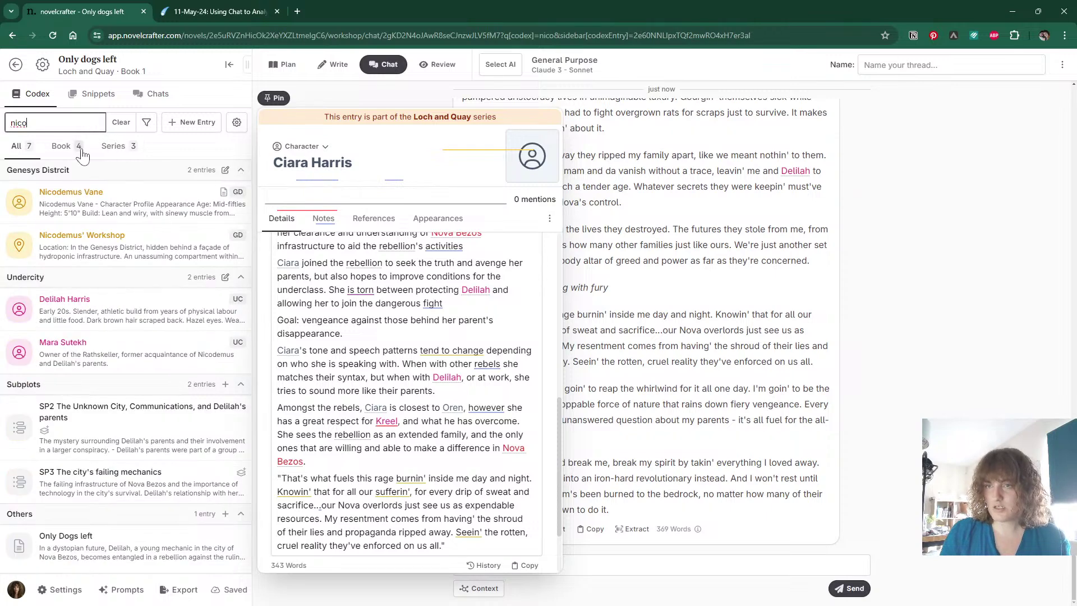
left_click(130, 207)
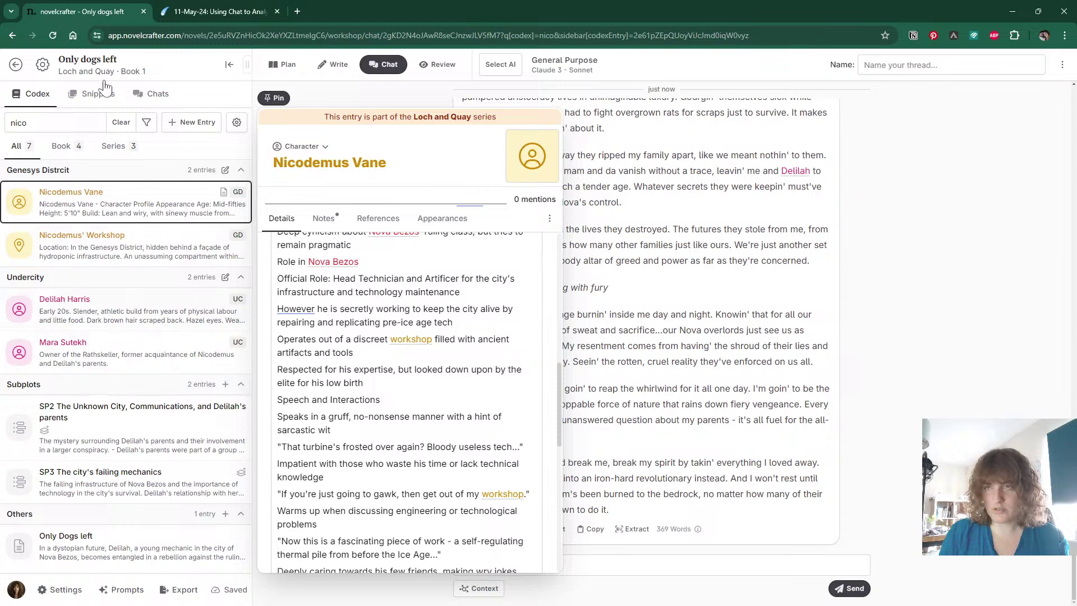
Find Ciara Harris by searching the codex for "harris", and add the line "Speech and interactions:" above the rage quote in her description.
double_click(19, 122)
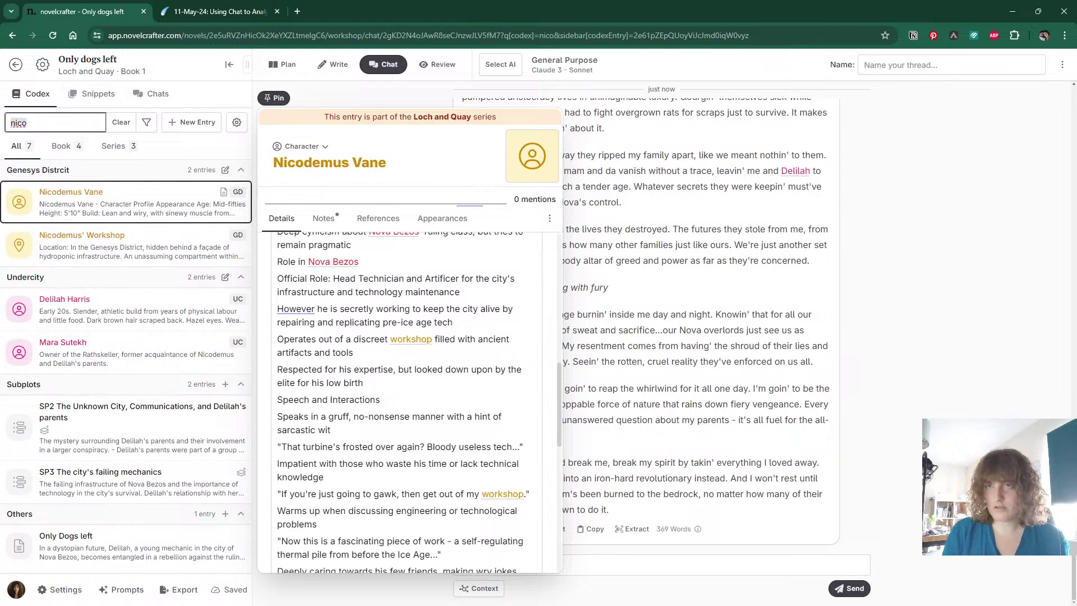
type("harris")
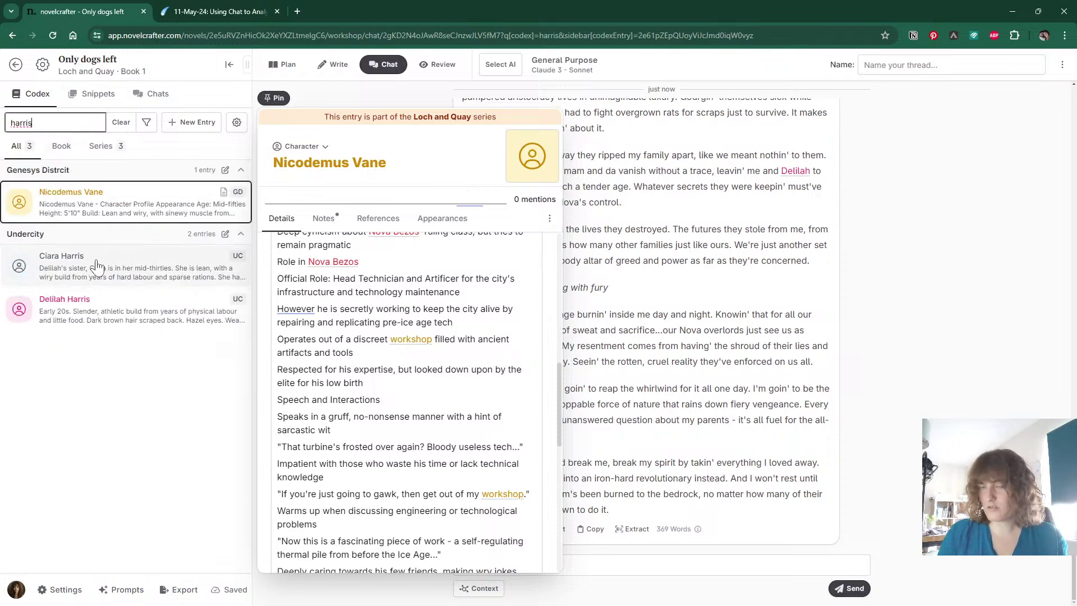
left_click(97, 265)
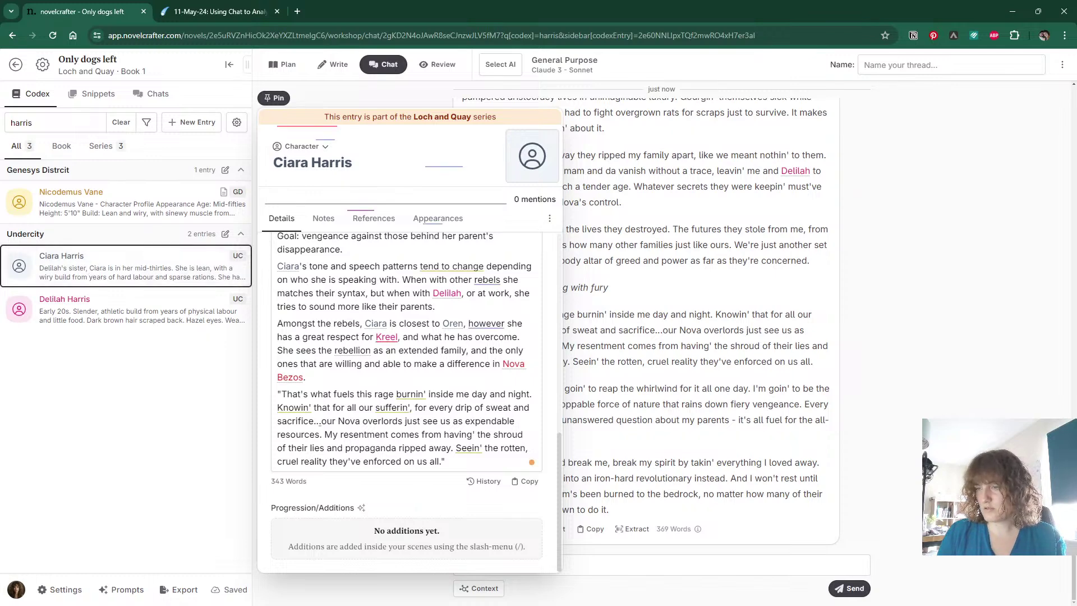
left_click(305, 377)
key("Return")
type("Speech")
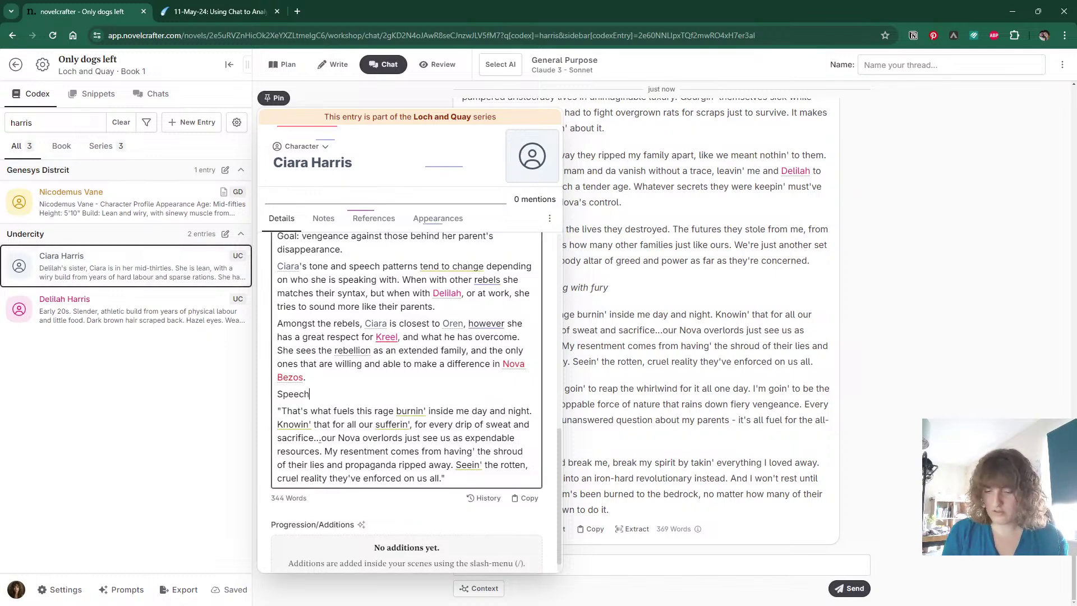
type(" and interactions:")
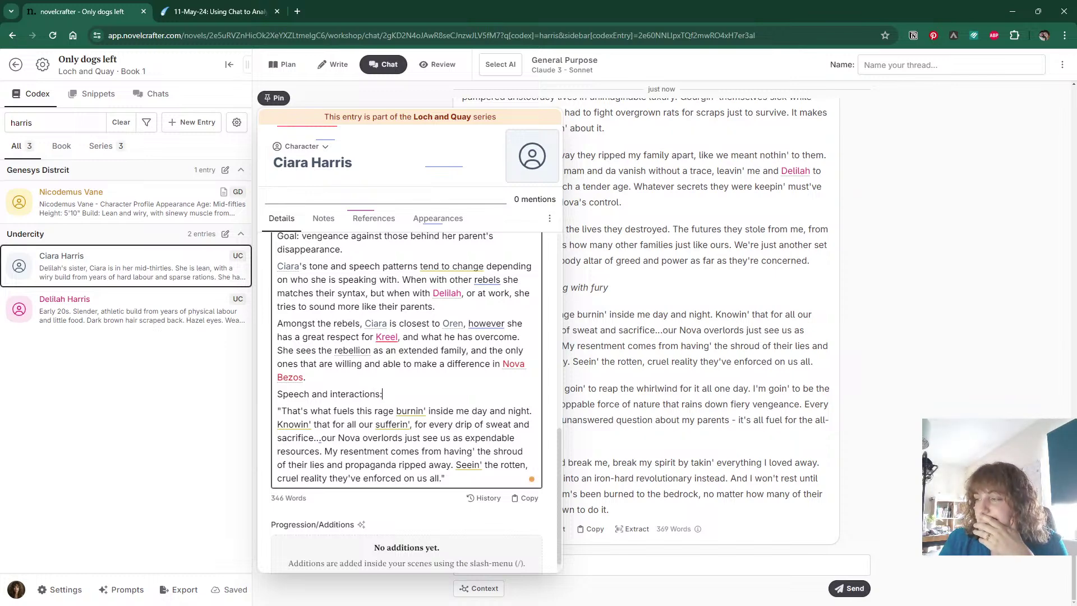
key("Escape")
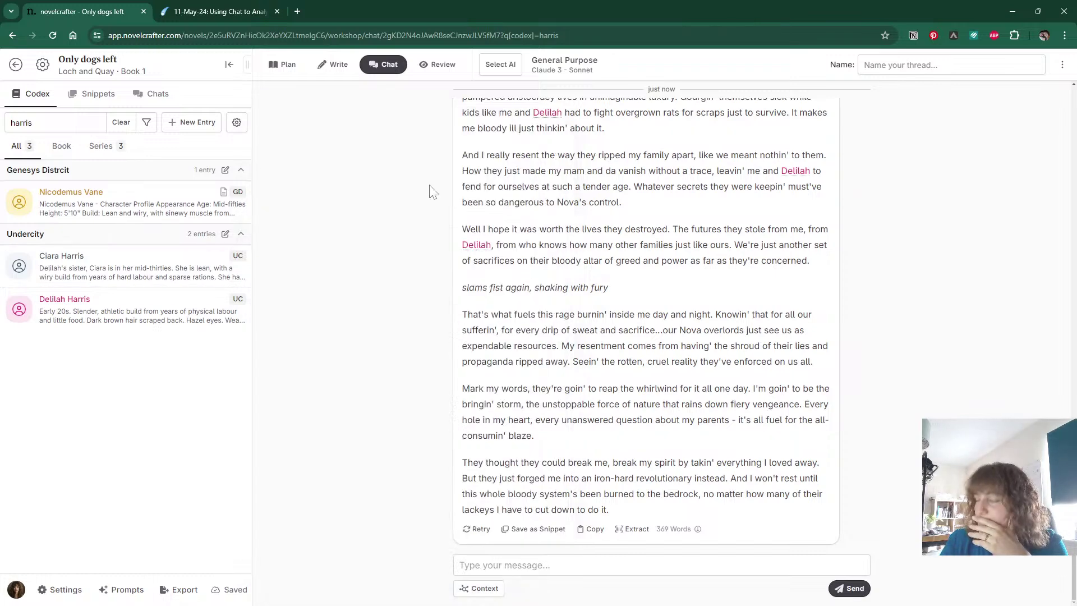
Check the remaining Ciara questions in the Notion notes, then return to the Novelcrafter chat to write a new message.
left_click(188, 11)
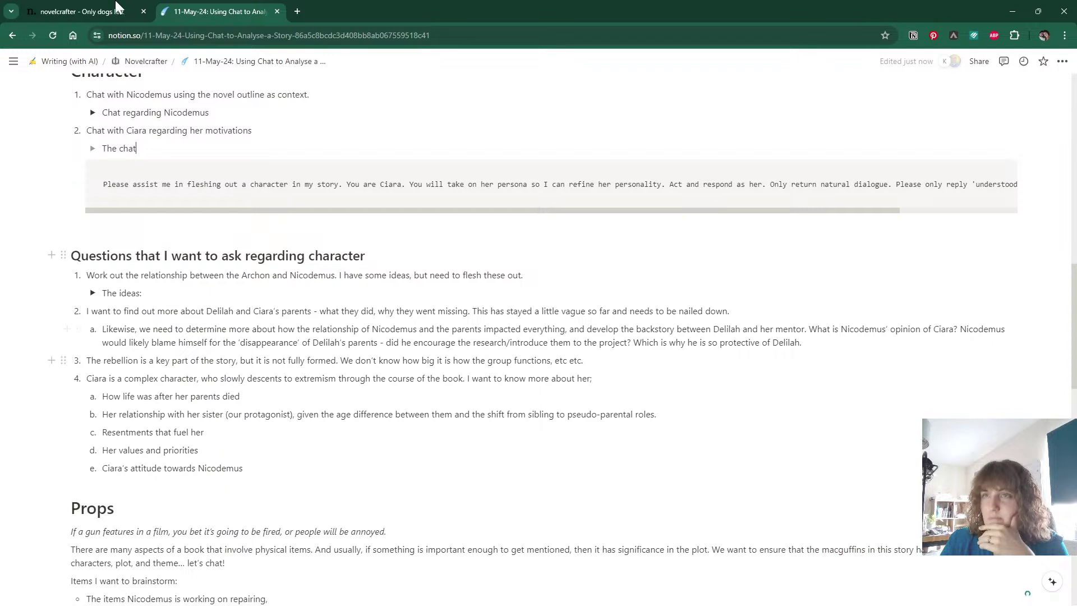
left_click(66, 11)
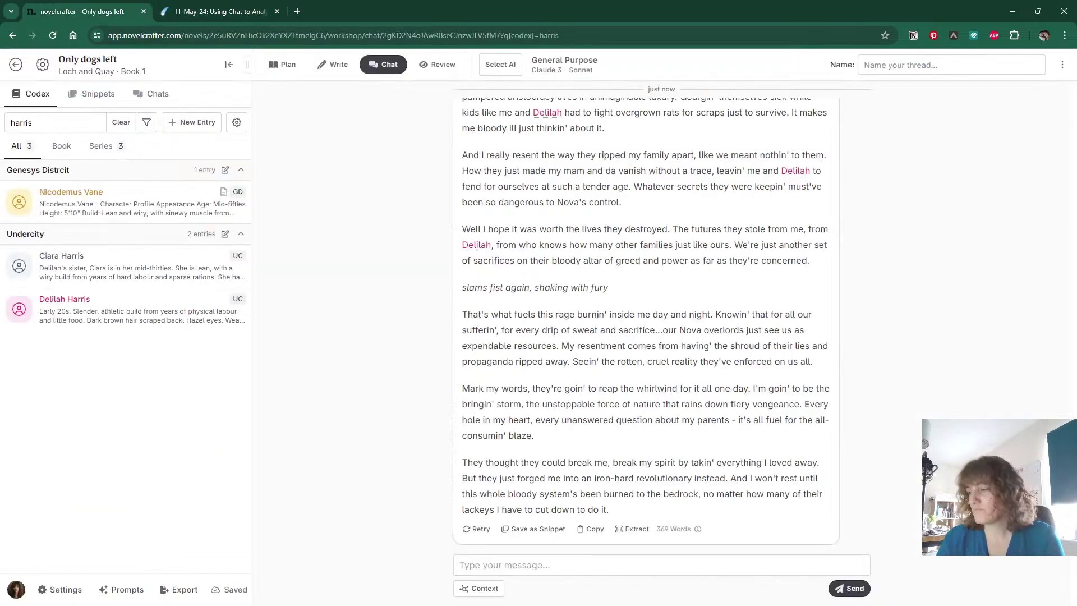
left_click(617, 565)
type("What do y")
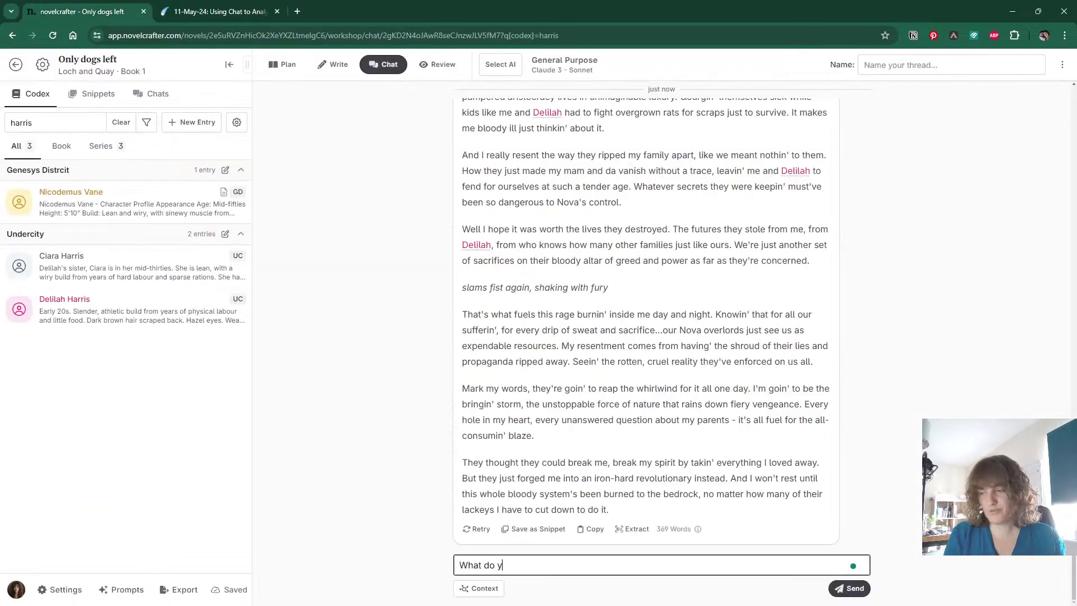
type("ou feel regarding")
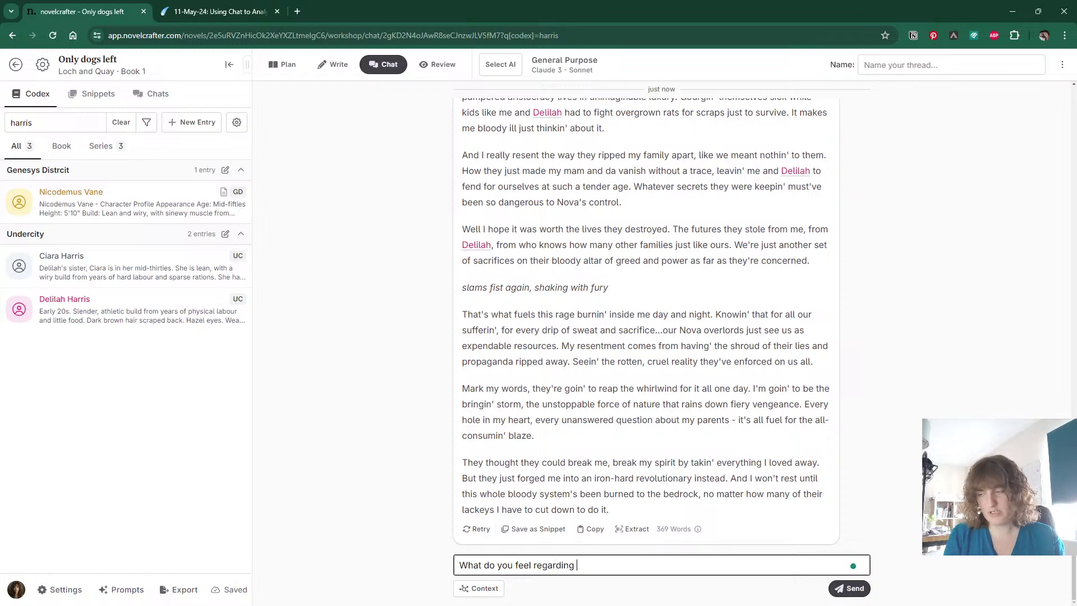
key("ctrl+a")
type("What do")
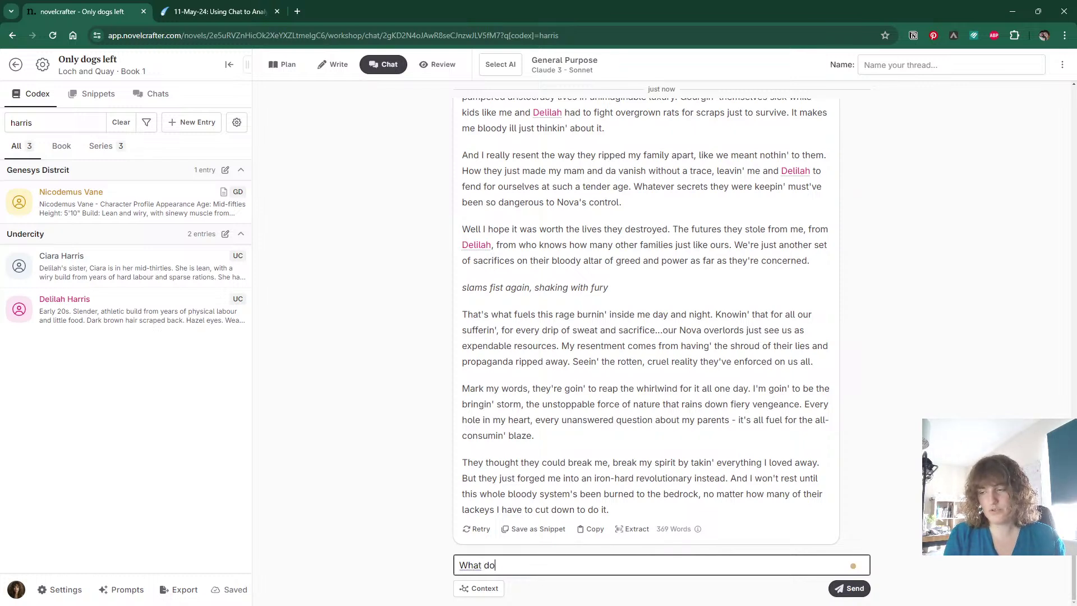
type(" you feel a")
key("ctrl+a")
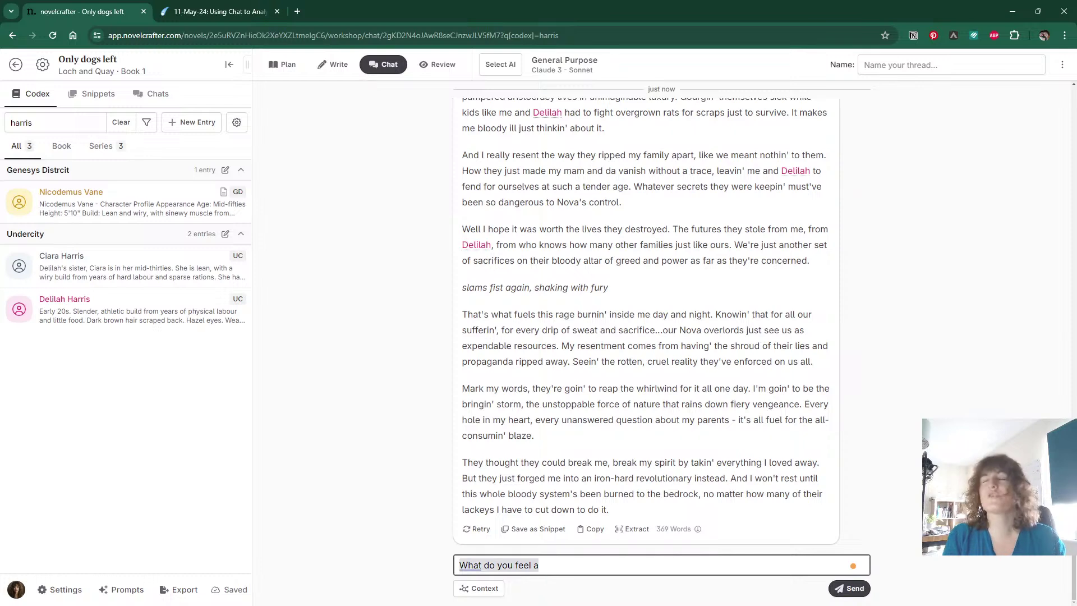
Ask Ciara in the chat: "What is your opinion of Nicodemus, and his subsequent relationship with Delilah?".
type("What is your o")
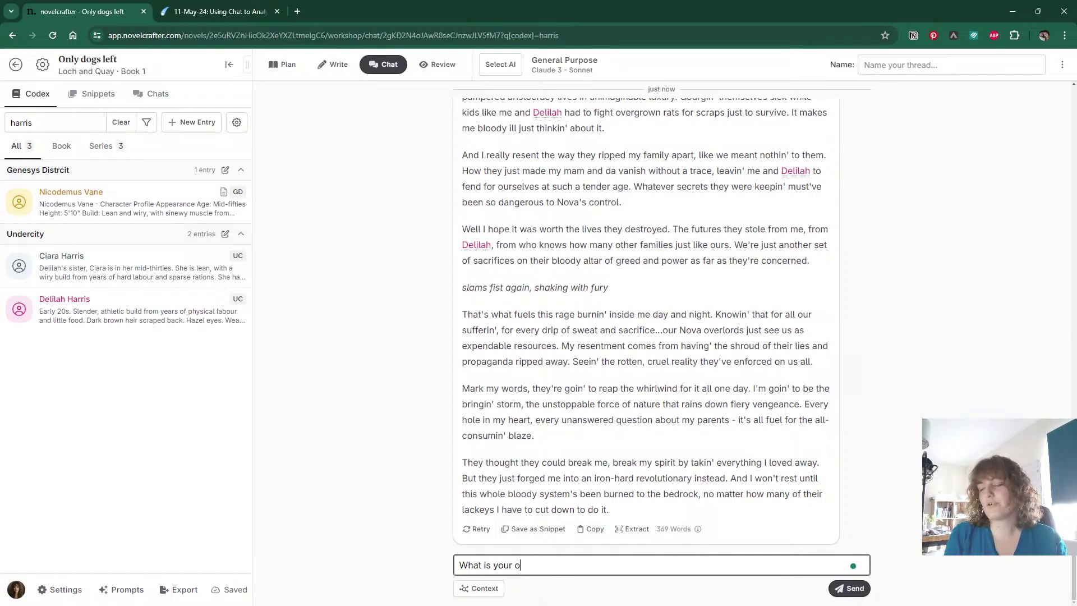
type("pinion of Nic")
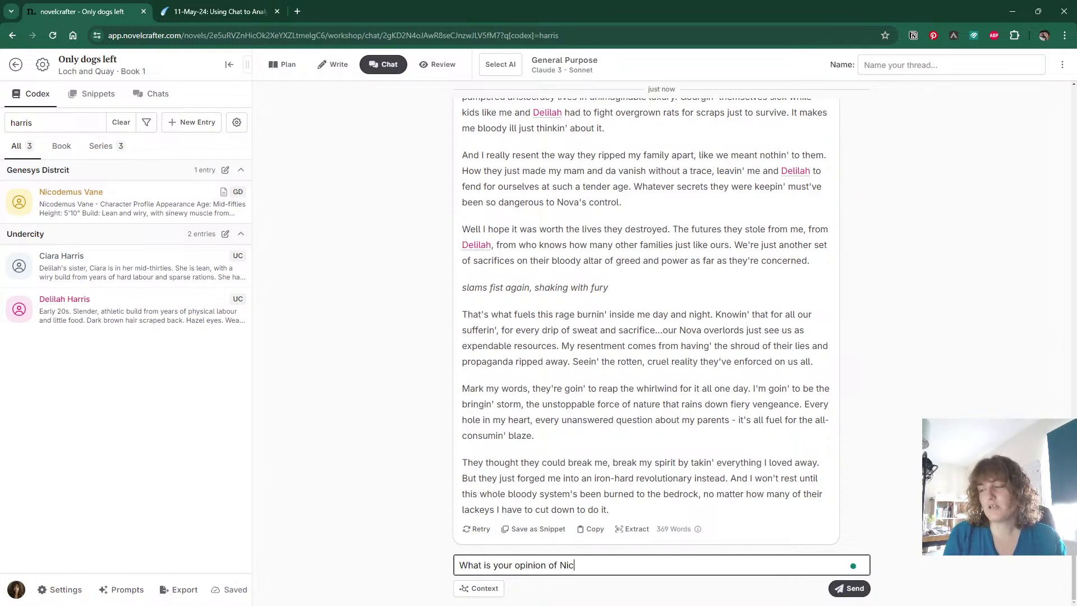
type("odemus, and ")
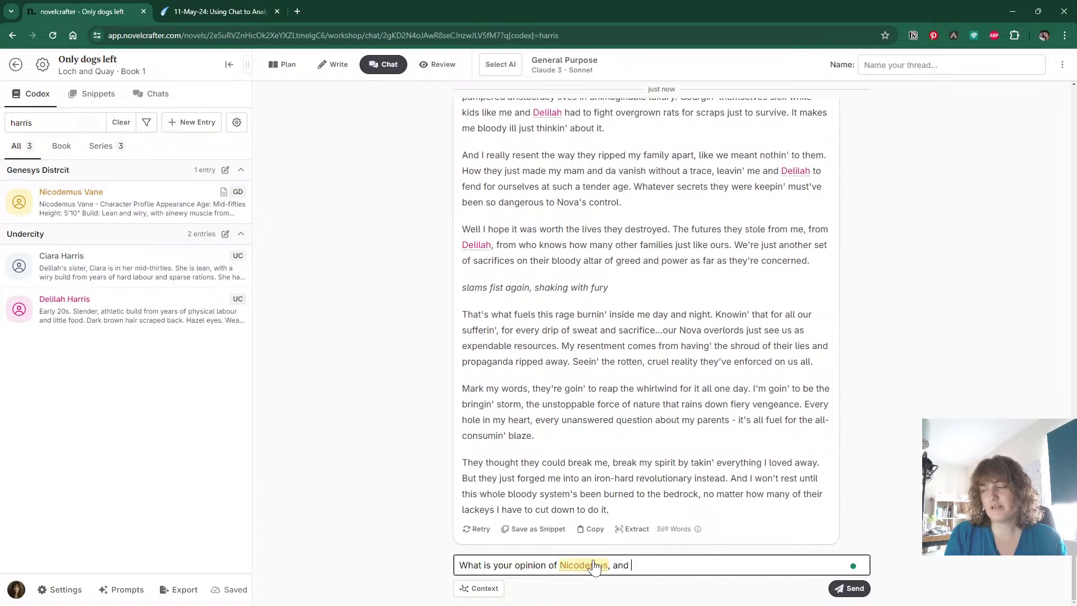
type("his relationship with")
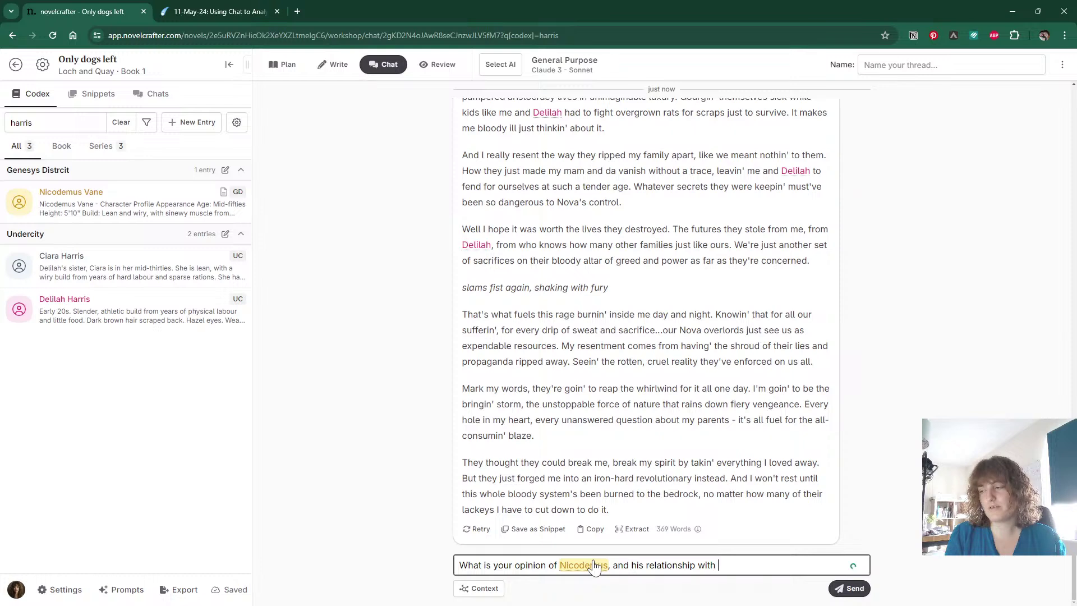
type(" Deli")
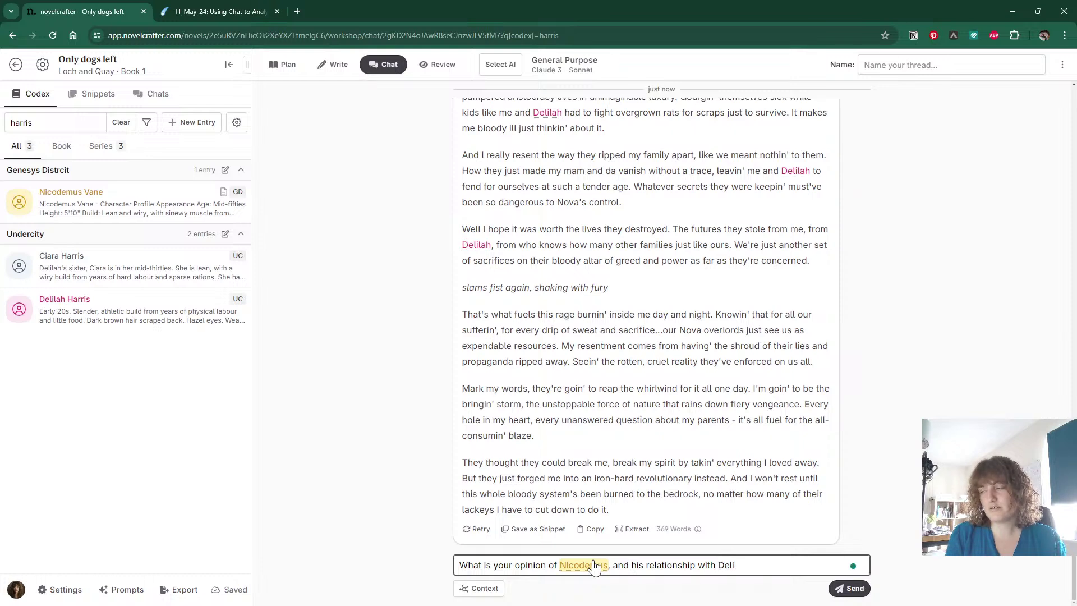
type("lah?")
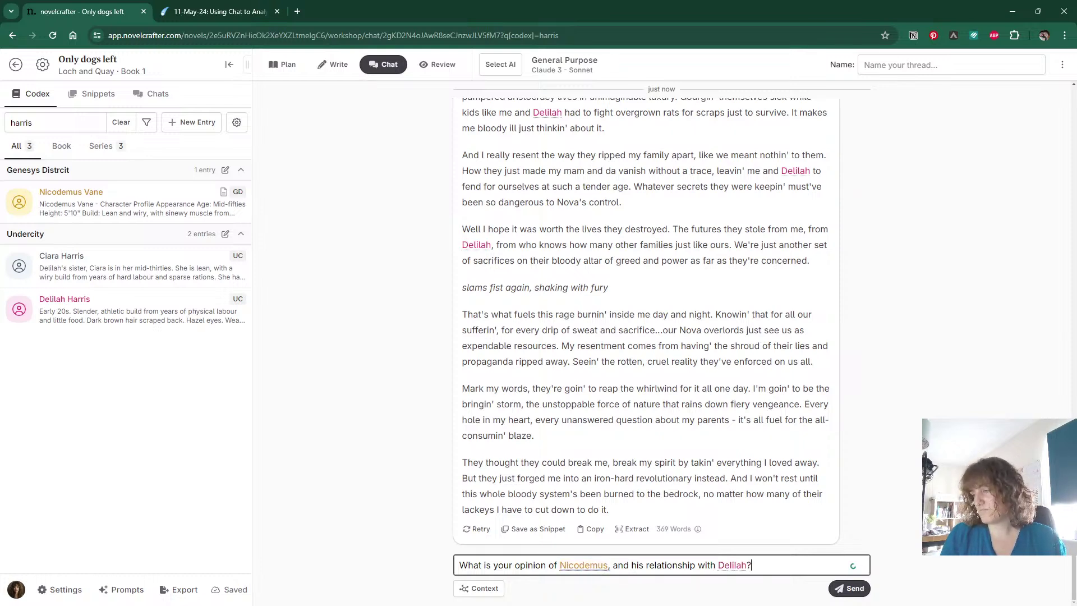
left_click(645, 565)
type("subs")
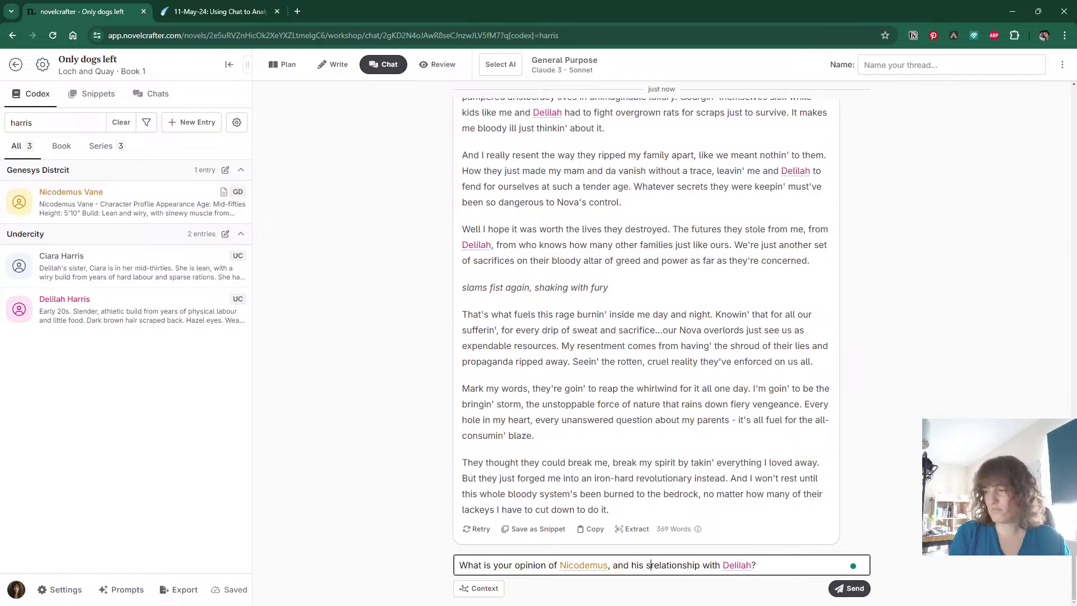
type("equent")
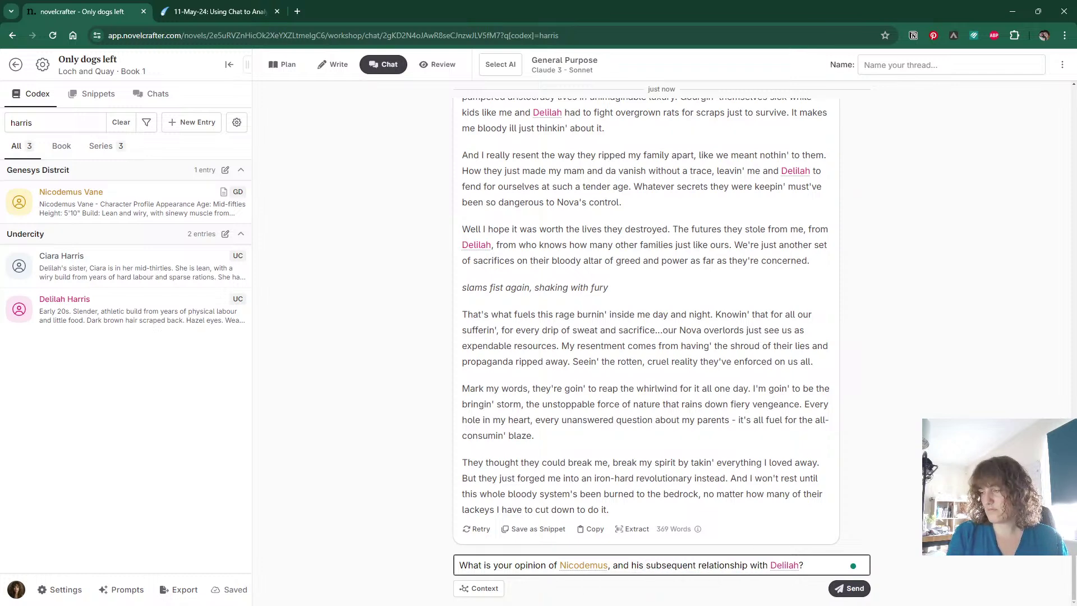
key("Return")
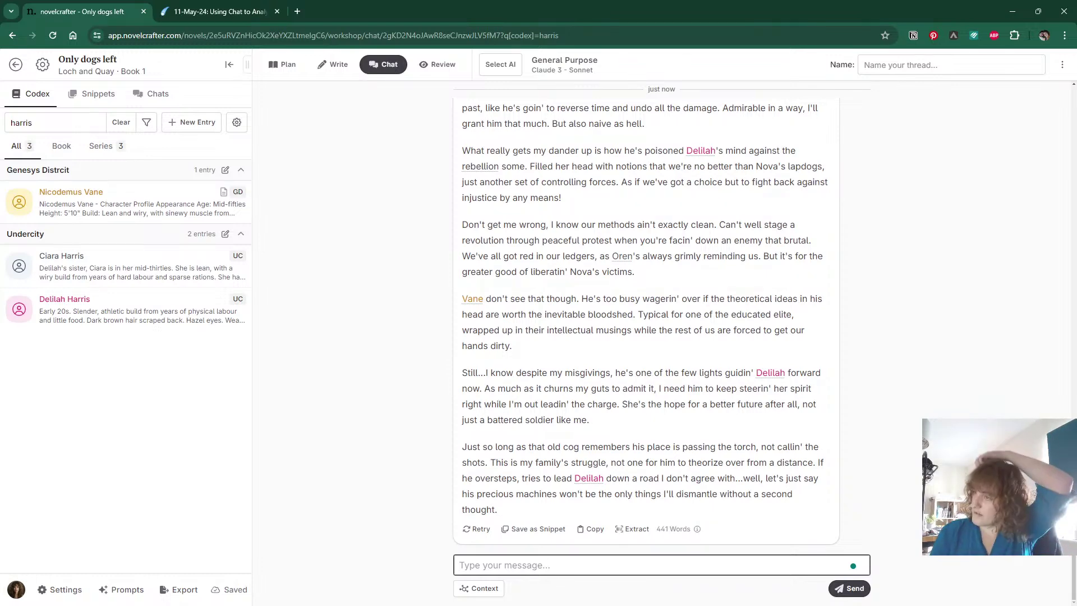
Read Ciara's reply about Nicodemus and copy its paragraph beginning "Way I see it, Vane's one of those arrogant geniuses".
scroll(763, 380, "up", 3)
scroll(763, 380, "up", 2)
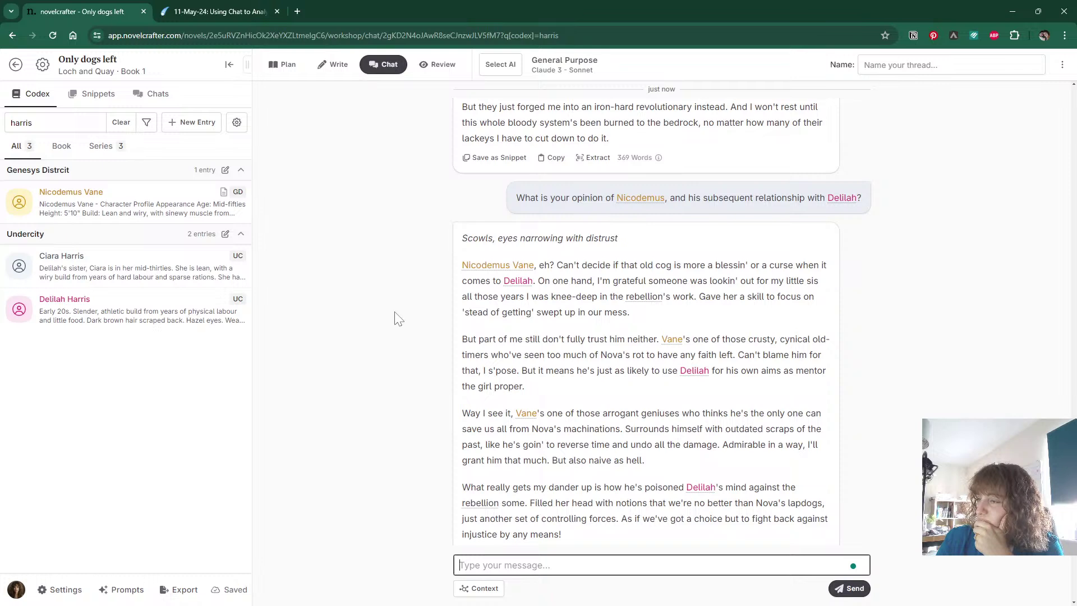
scroll(395, 319, "down", 1)
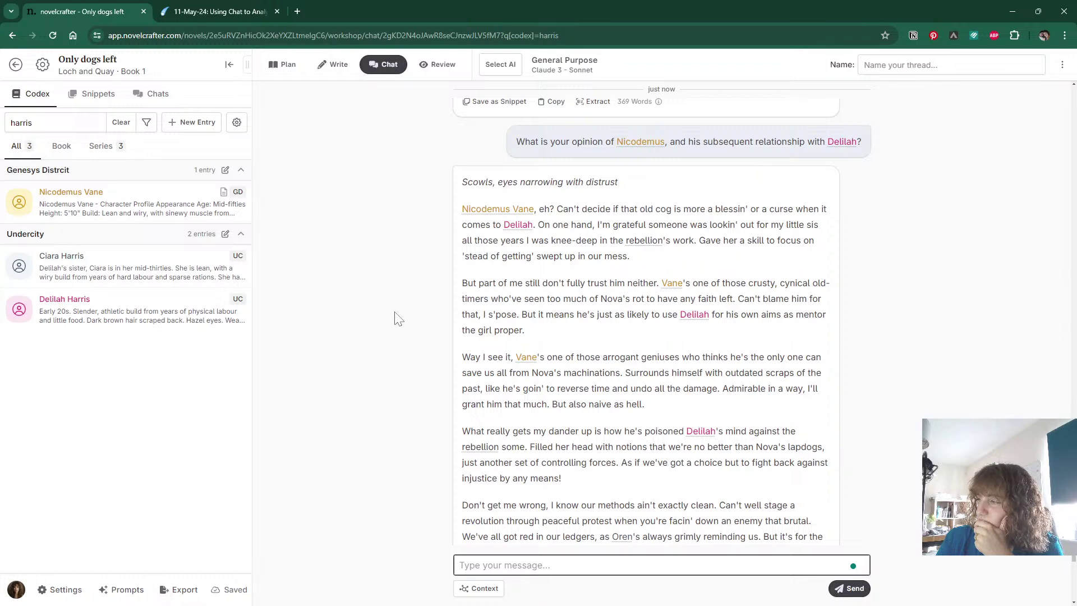
scroll(394, 318, "down", 1)
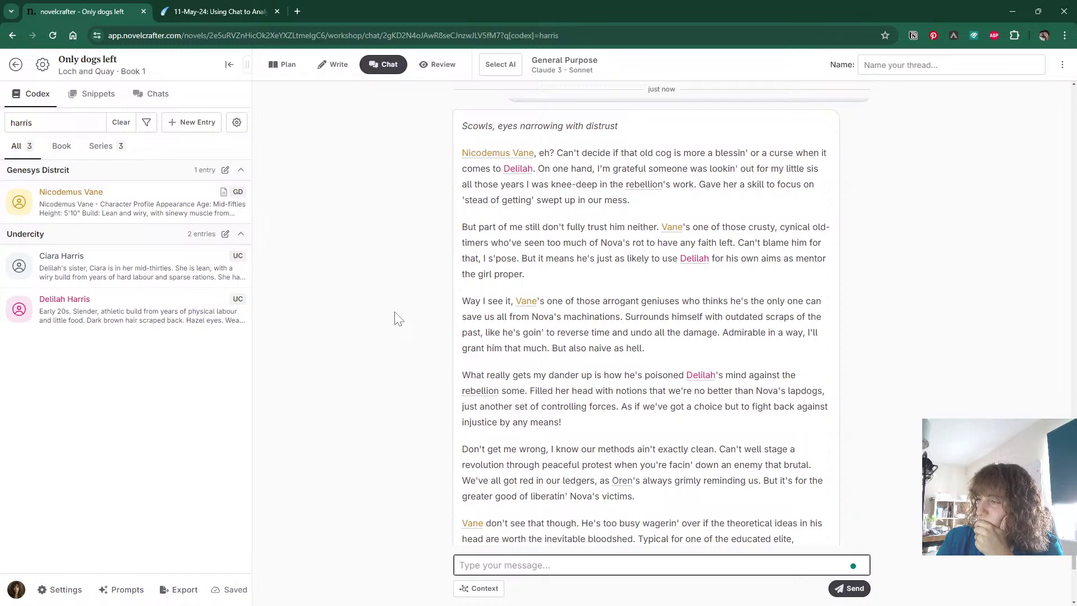
scroll(395, 318, "down", 1)
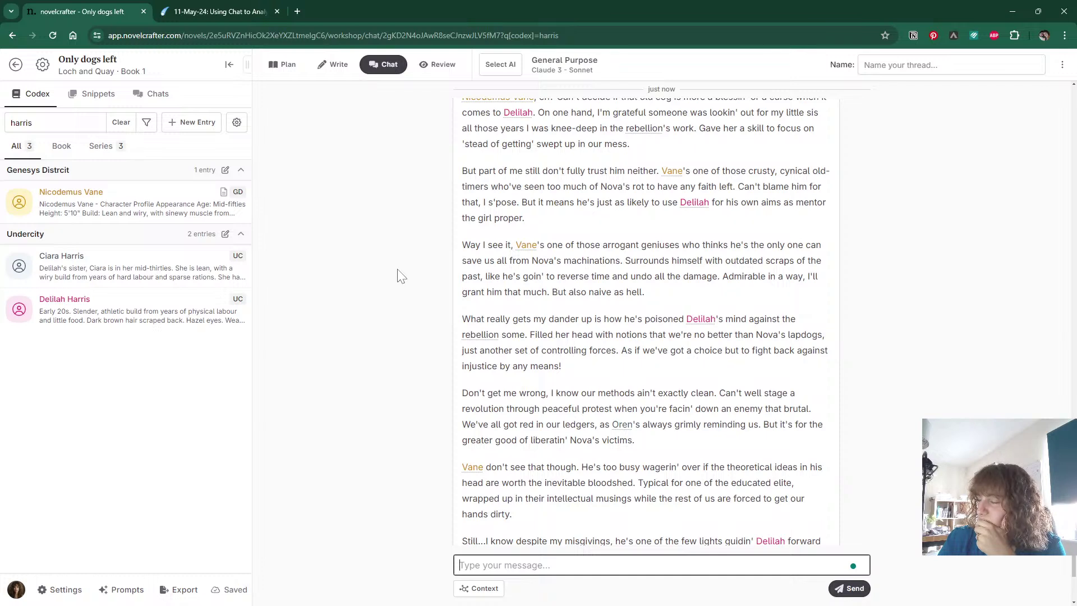
triple_click(575, 276)
key("ctrl+c")
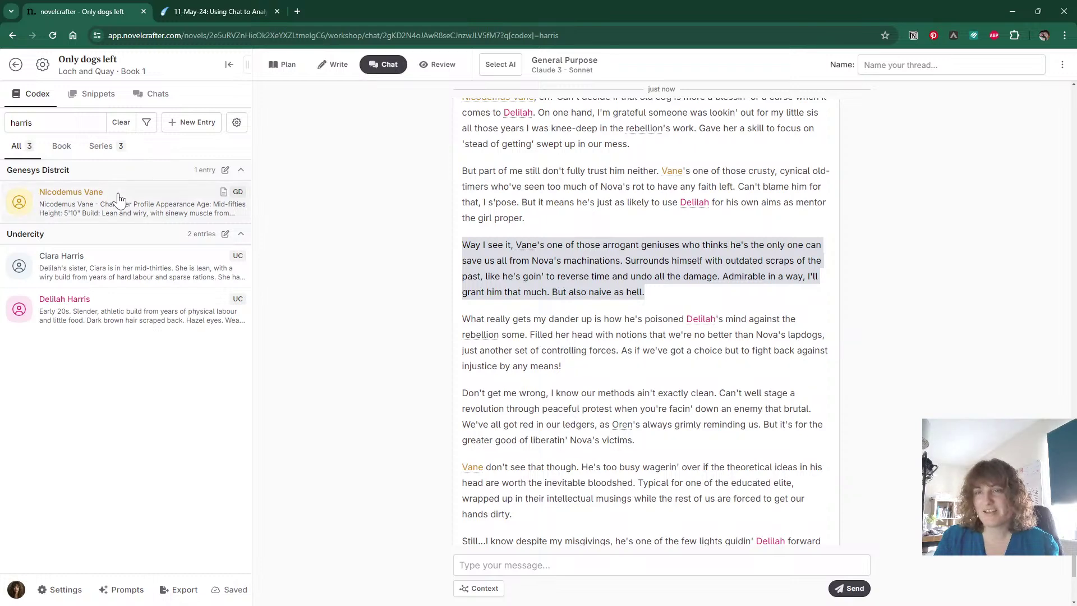
Paste the copied paragraph about Vane in double quotation marks as a new last paragraph of Ciara Harris's codex description, then close the entry.
left_click(112, 265)
scroll(406, 393, "down", 10)
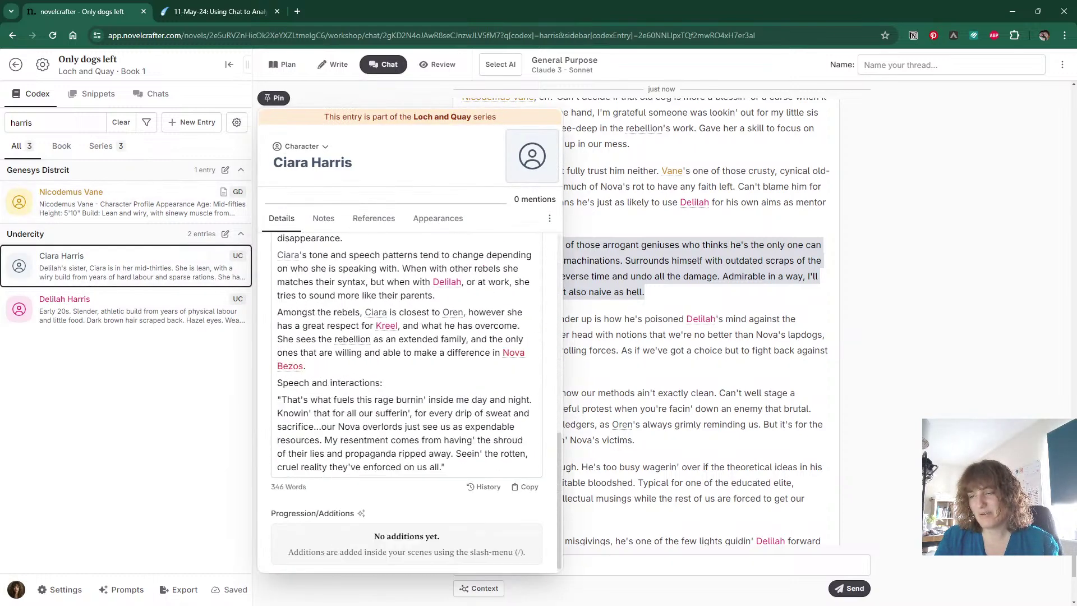
left_click(445, 461)
key("Return")
type("\"")
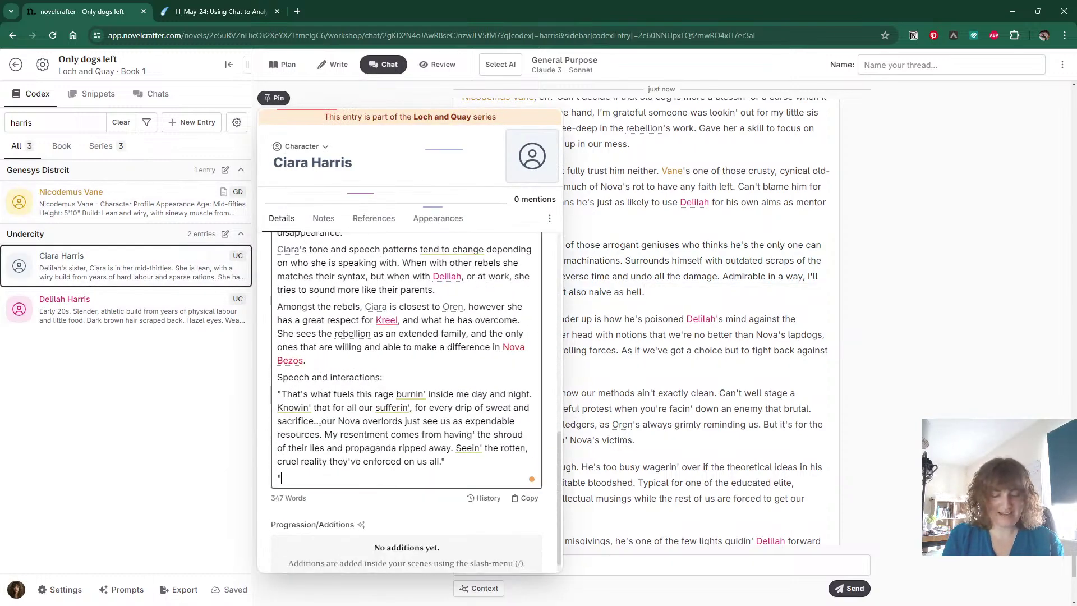
key("ctrl+v")
type("\"")
scroll(406, 392, "up", 2)
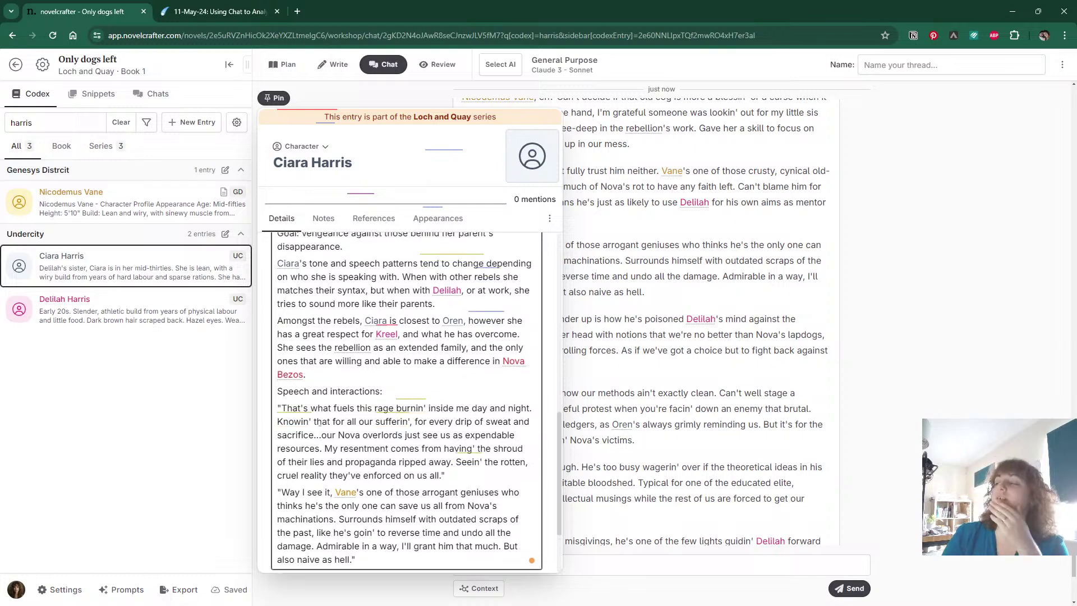
left_click(847, 280)
Add the reply's sentence "We've all got red in our ledgers, as Oren's always grimly reminding us." as a quoted last paragraph of Ciara's codex description.
scroll(851, 283, "down", 2)
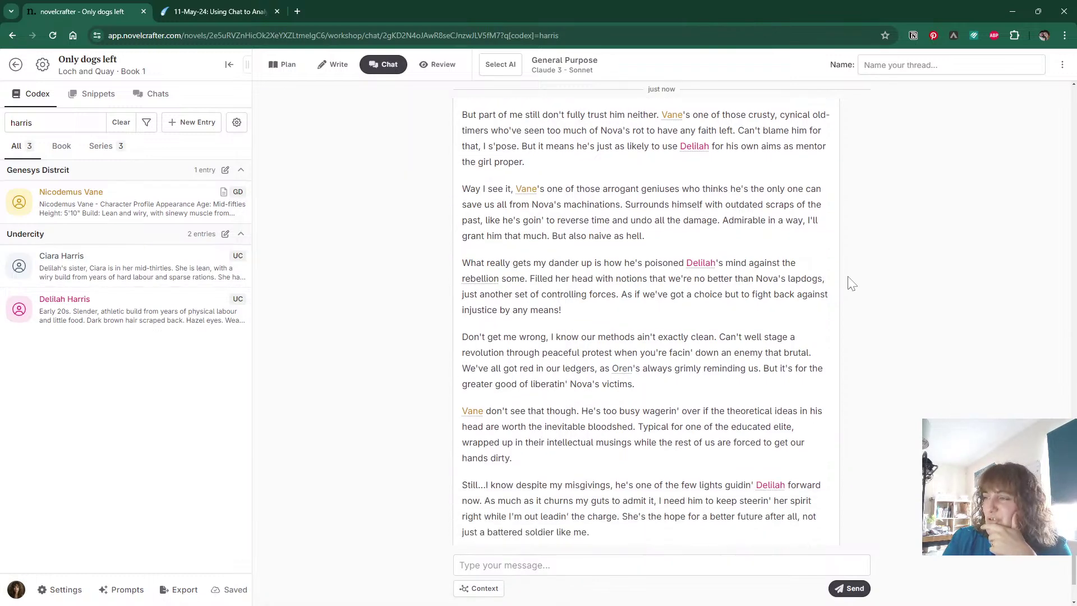
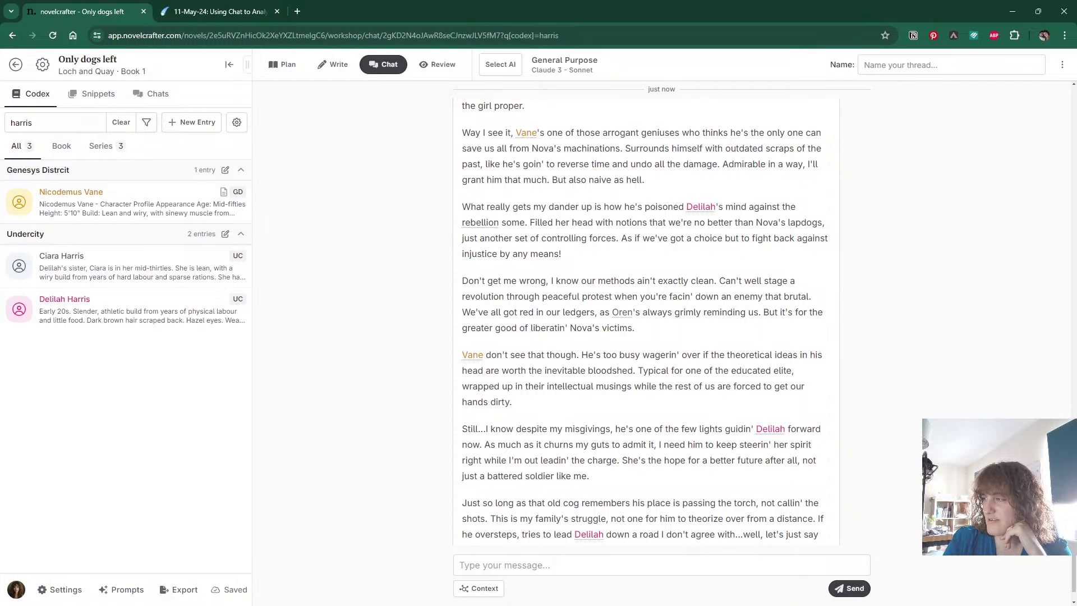
left_click_drag(462, 312, 761, 312)
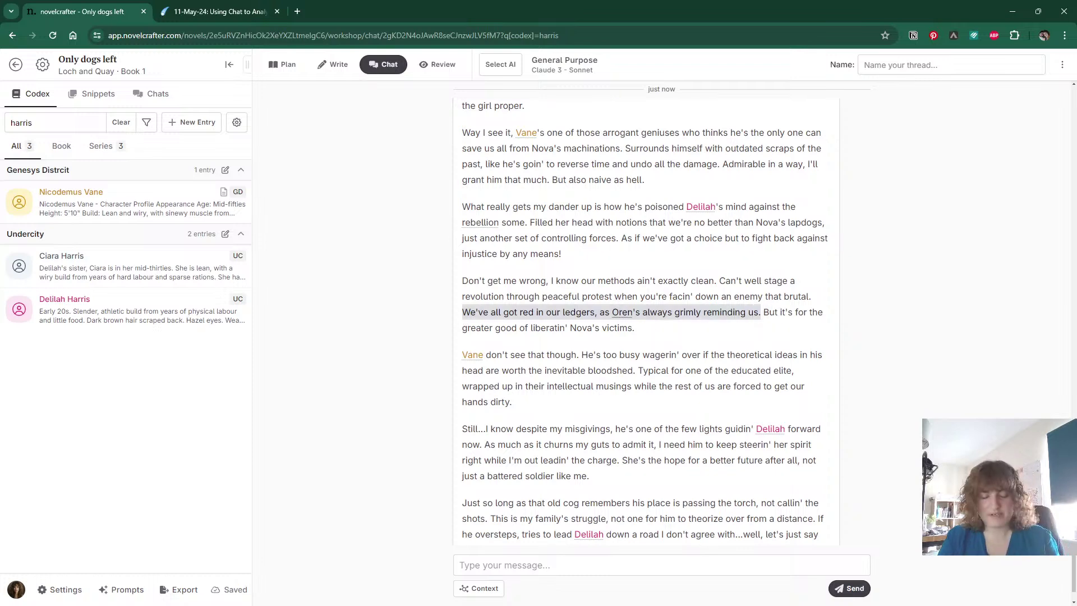
left_click(80, 268)
scroll(459, 449, "down", 5)
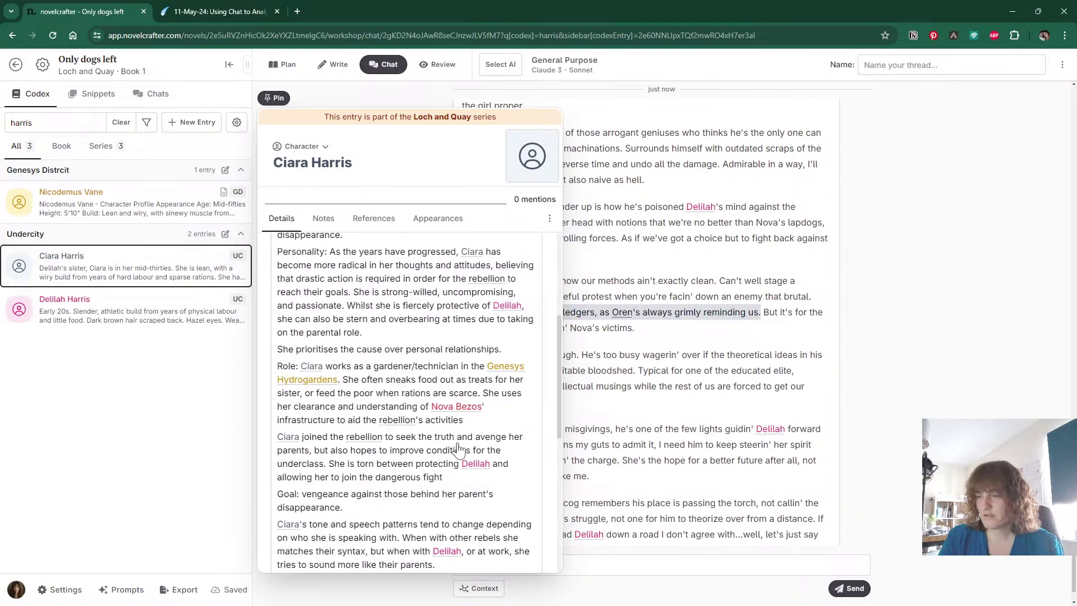
scroll(459, 449, "down", 5)
left_click(483, 455)
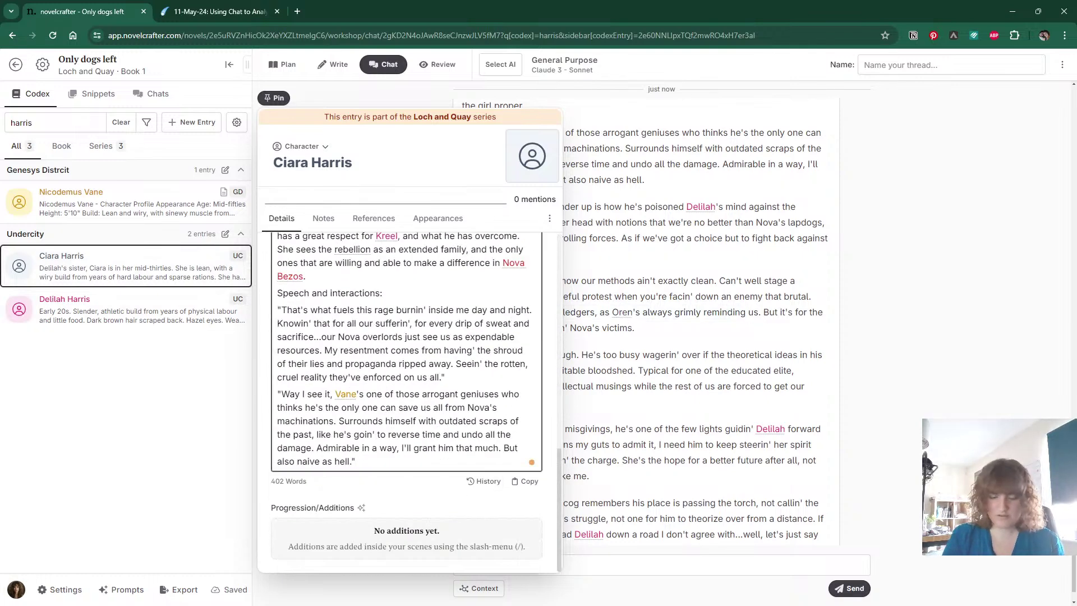
type("\"We've all got red in our ledgers, as Oren's always grimly reminding us.")
type("\"")
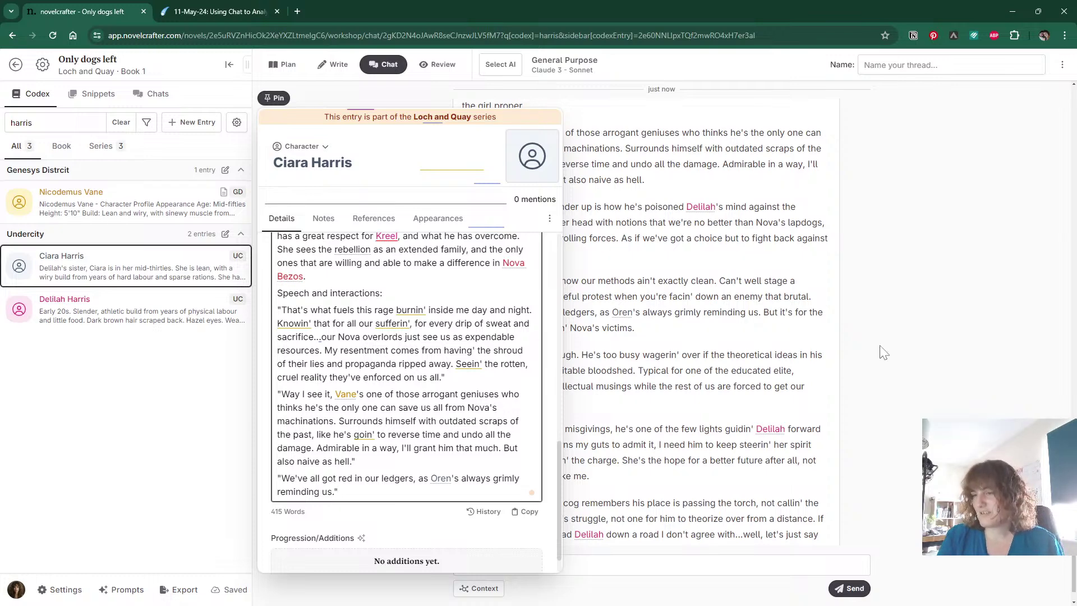
Insert the heading line "Relationships:" directly above "Speech and interactions:" in Ciara Harris's codex description.
scroll(407, 364, "up", 2)
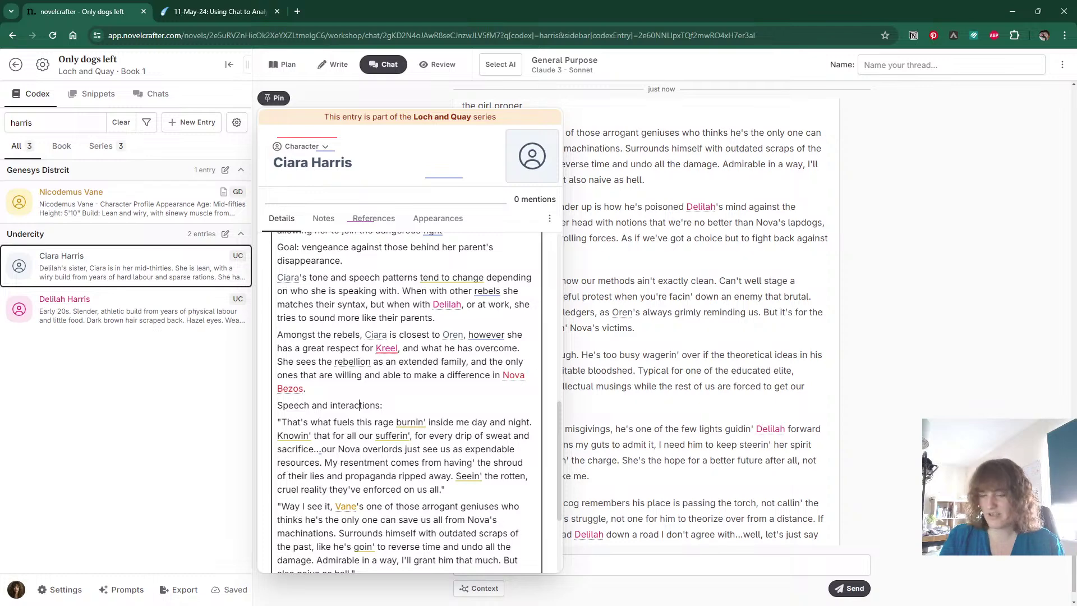
key("Return")
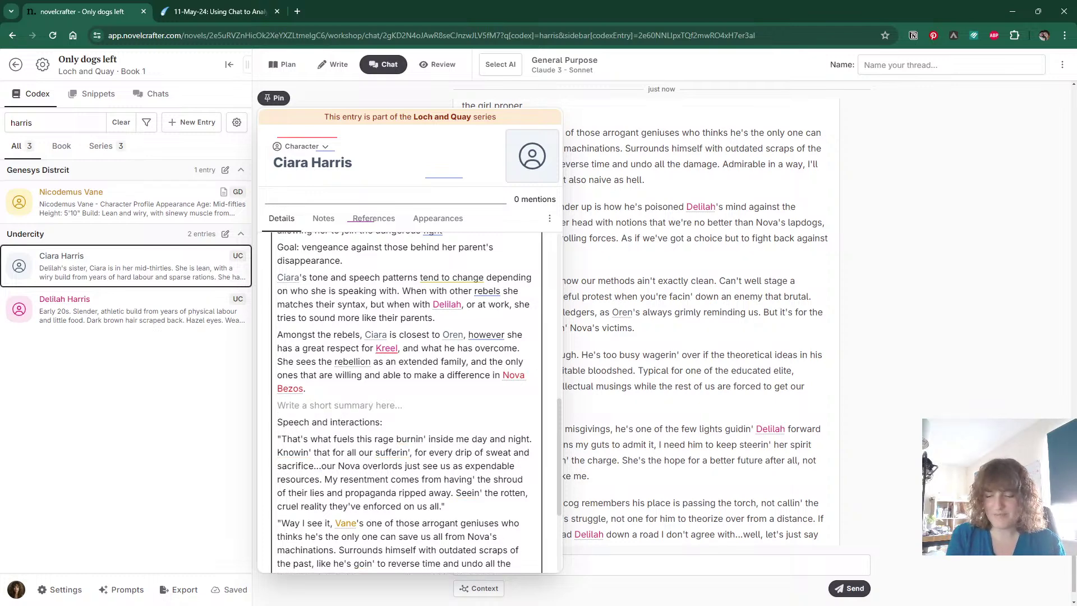
type("Re")
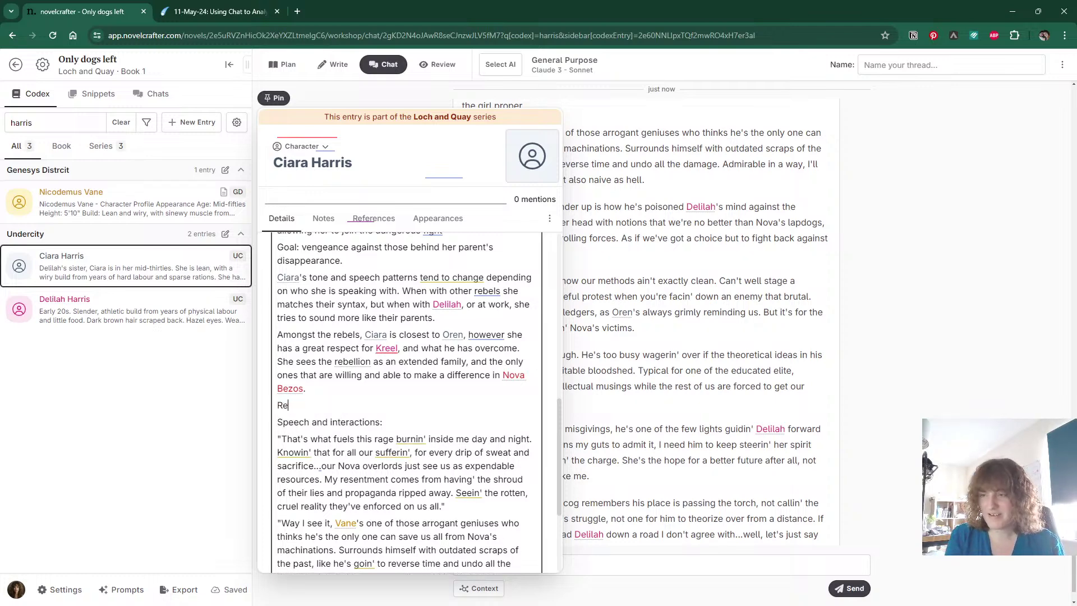
type("l")
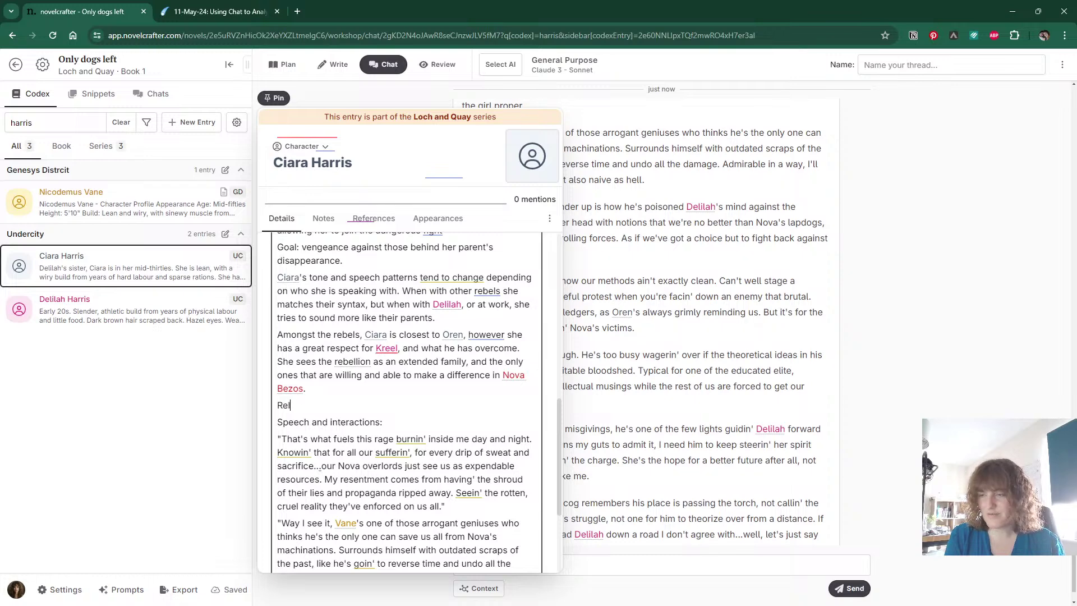
type("ationships ")
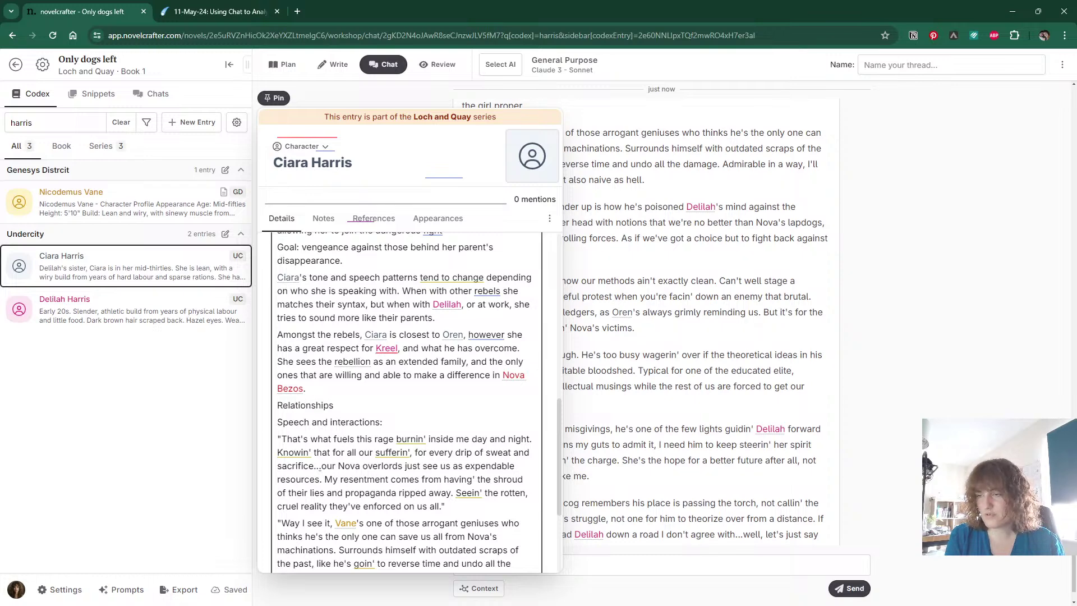
type(":")
key("Return")
Under "Relationships:", write the line "With Nicodemus: antagonistic, but at a polite distance.".
type("With Ni")
type("code")
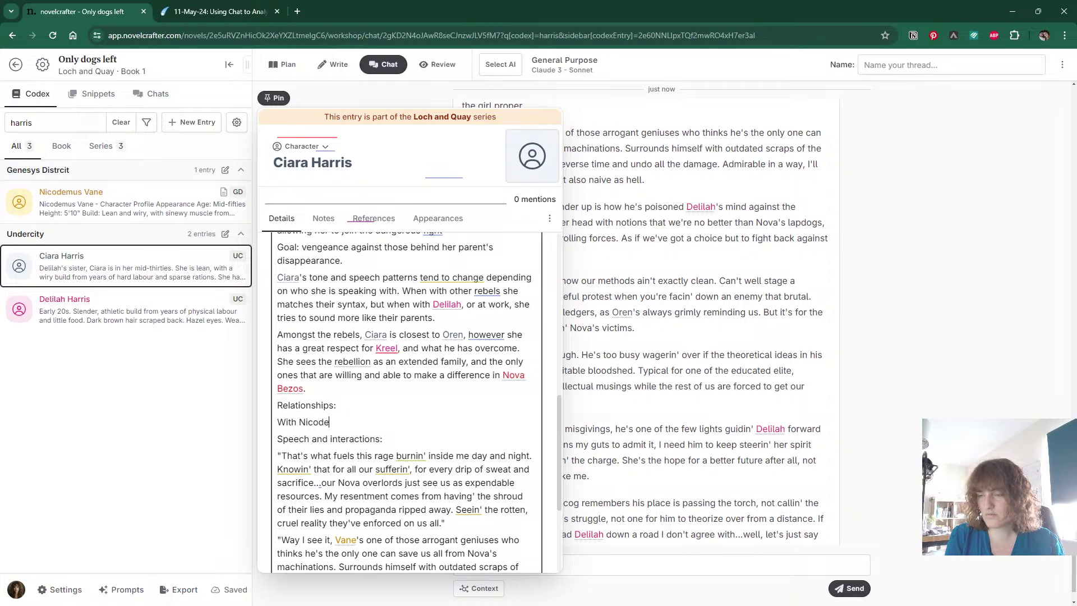
type("mus: anta")
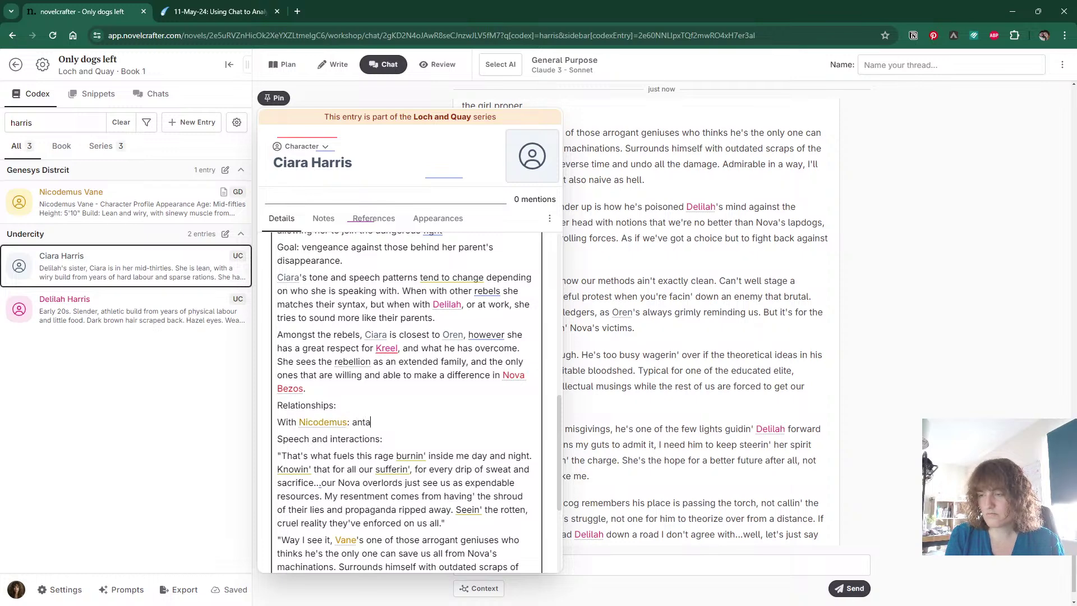
type("gonistic, b")
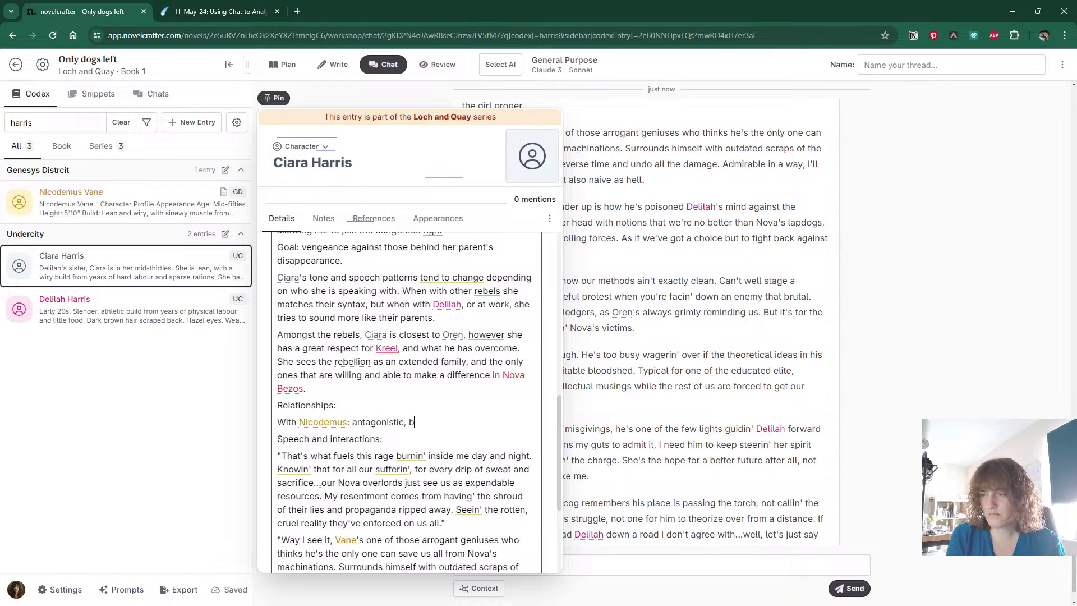
type("ut at a po")
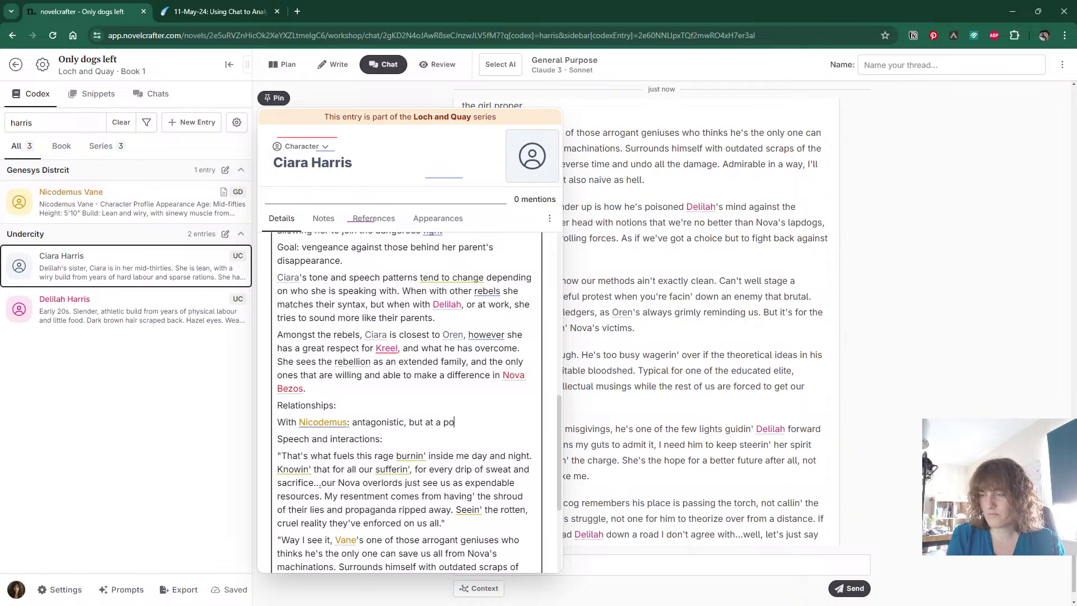
type("lite distance. Sh")
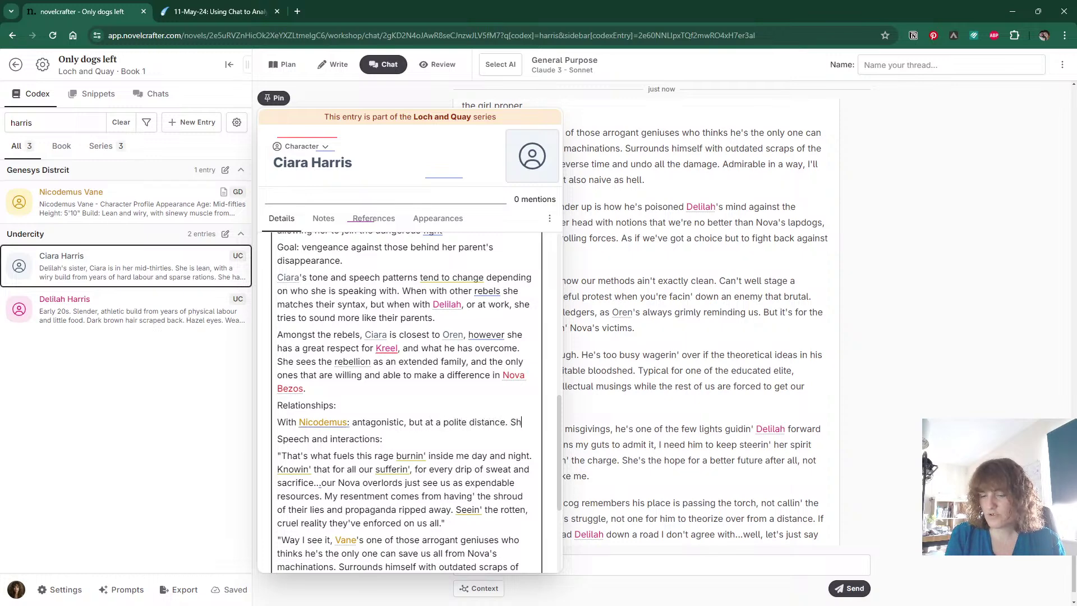
Continue the Nicodemus relationship line with "She believes that Nicodemus is poisoning Delilah's mind against her." and close the entry.
type("e believes that ")
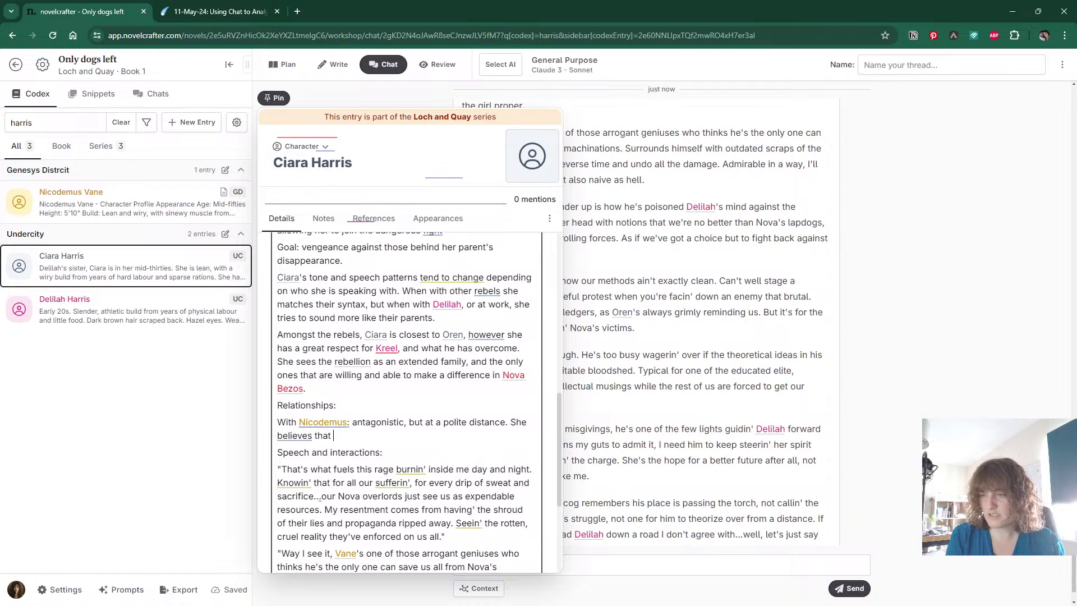
type("Nicodemus is ")
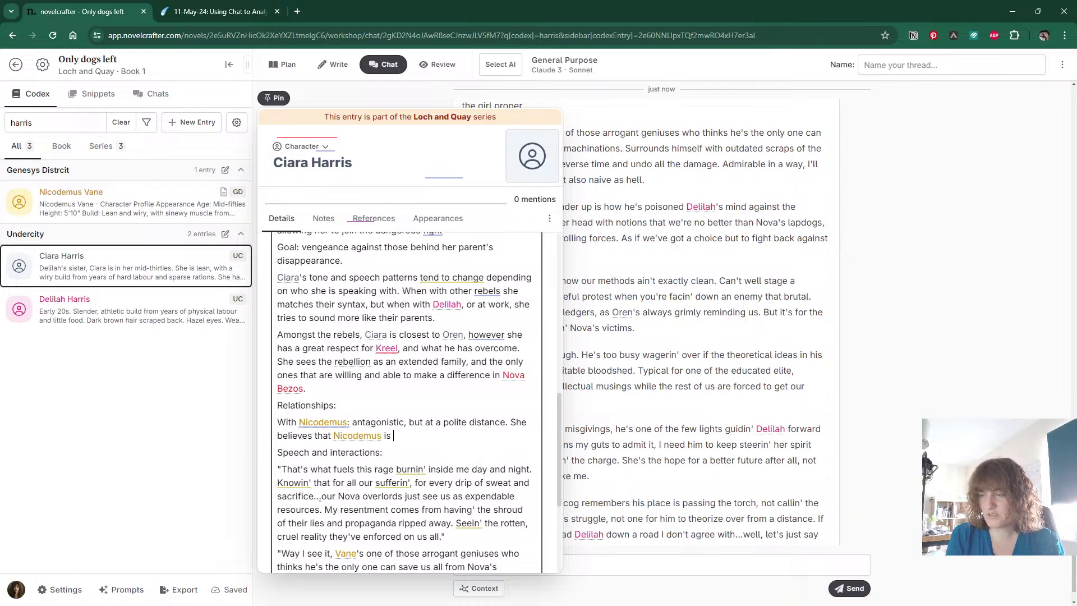
type("poisoning ")
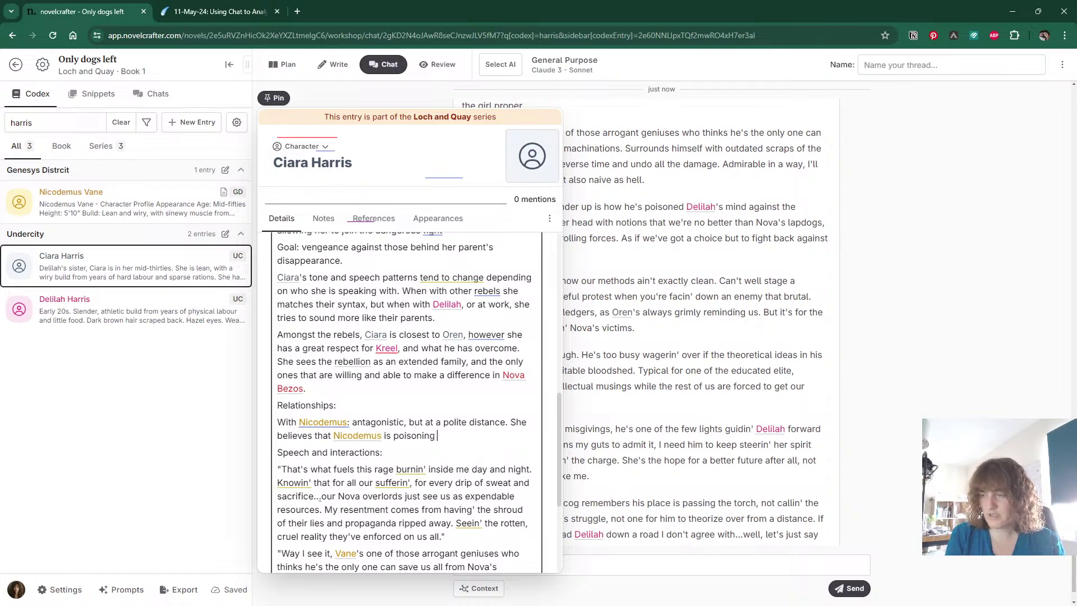
type("Delilah's mind")
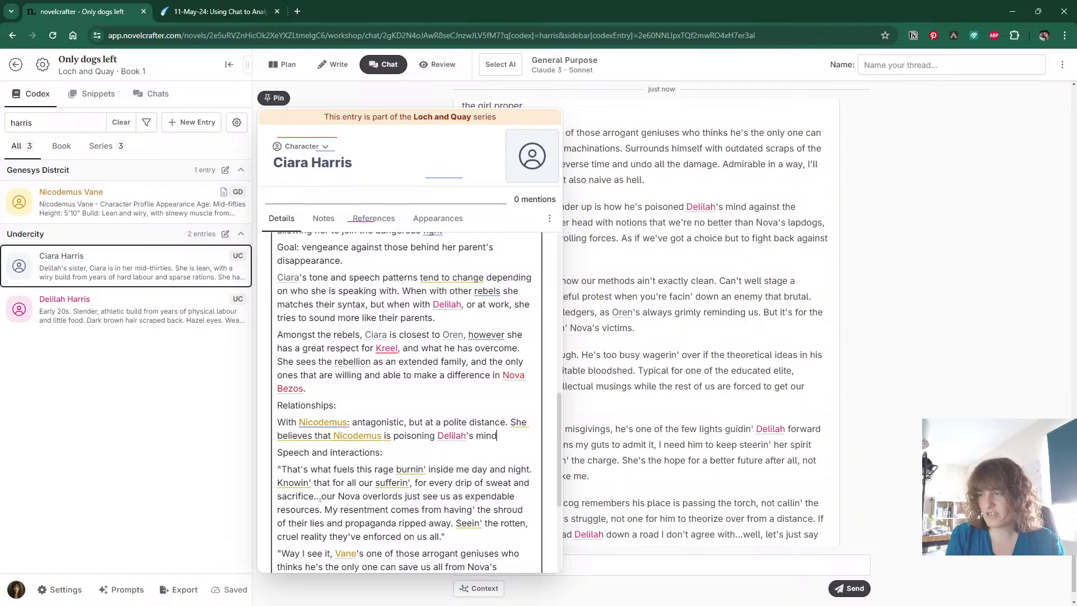
type(" against")
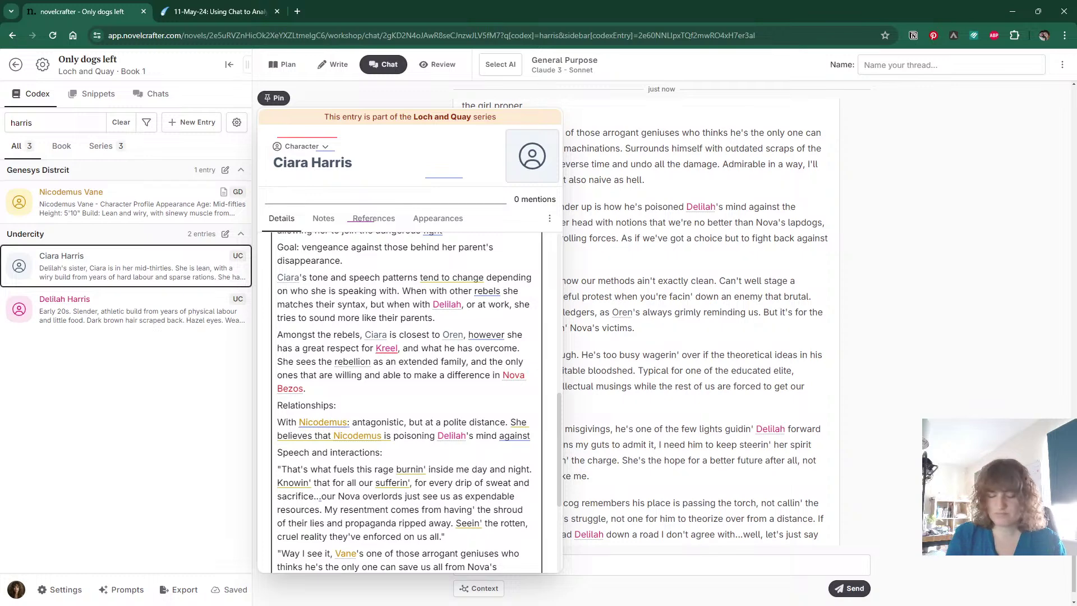
type(" her.")
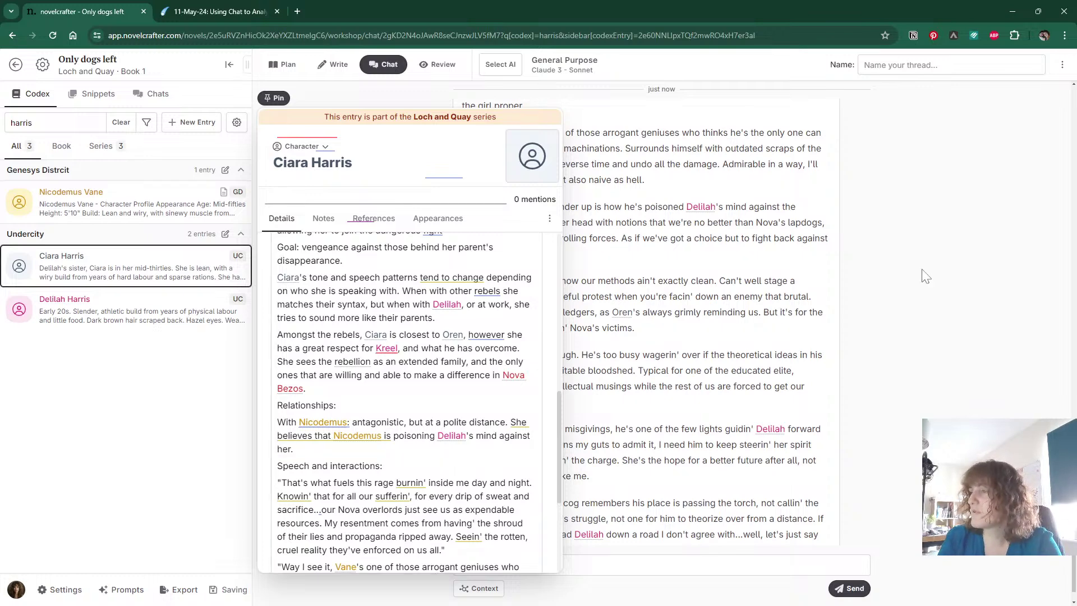
left_click(926, 276)
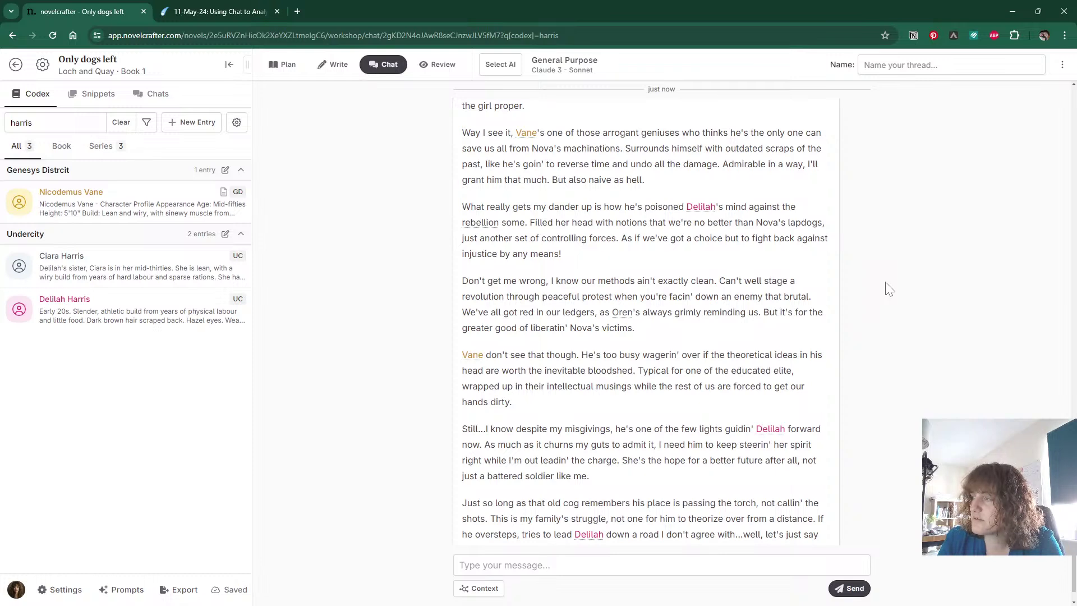
Review the end of Ciara's reply and Nicodemus Vane's codex description, including how his Speech and Interactions section is written.
scroll(890, 289, "down", 1)
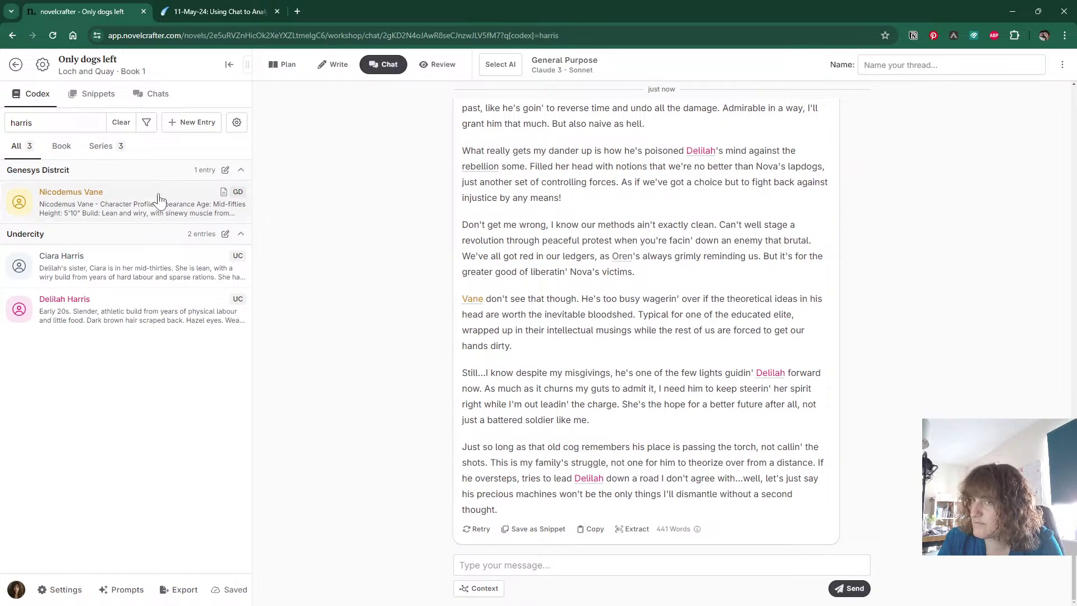
left_click(126, 205)
scroll(404, 393, "down", 8)
scroll(404, 393, "down", 6)
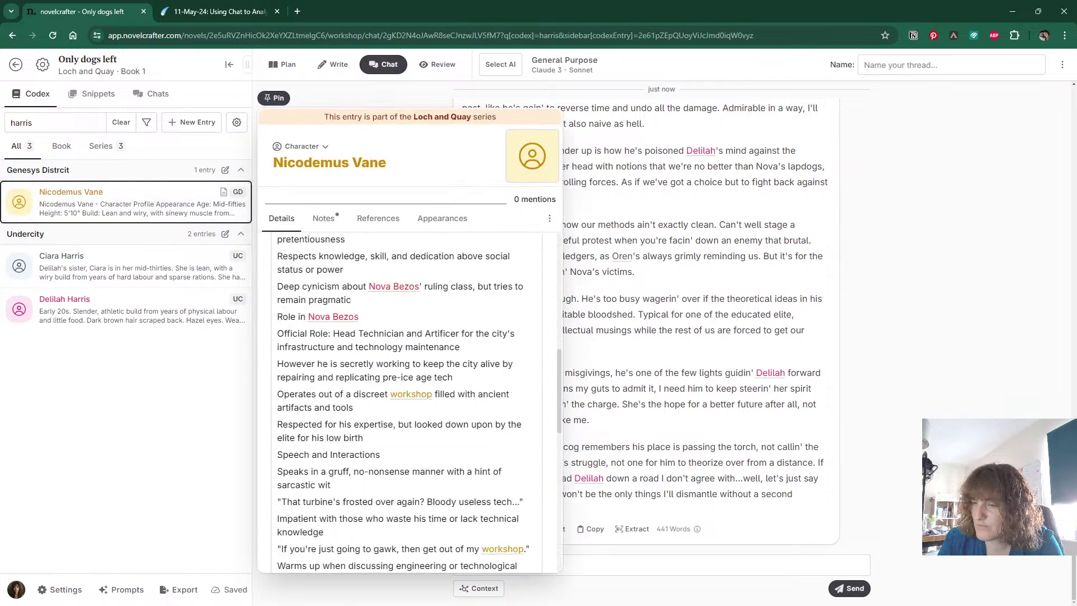
Add "She resents that he is able to provide for her sister." to the Nicodemus relationship paragraph in Ciara Harris's description and close the entry.
left_click(112, 267)
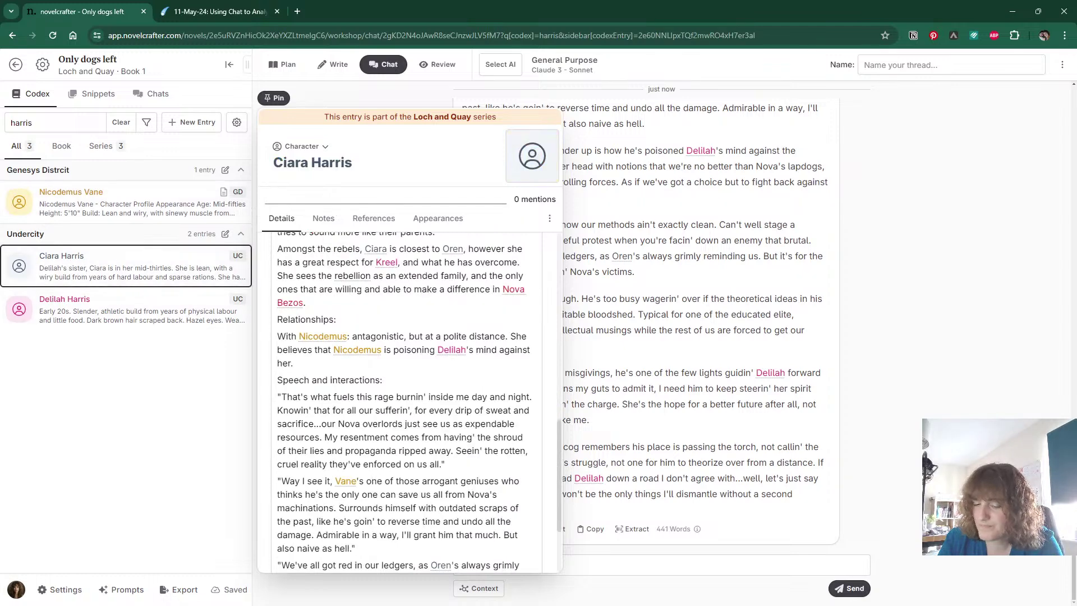
scroll(272, 384, "down", 3)
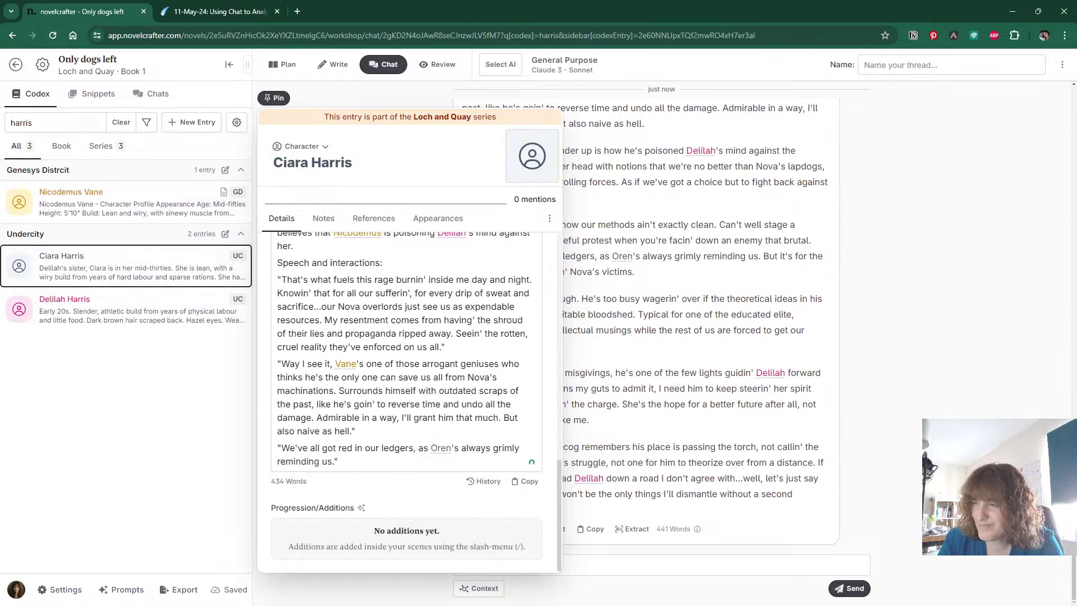
scroll(404, 393, "up", 1)
left_click(293, 301)
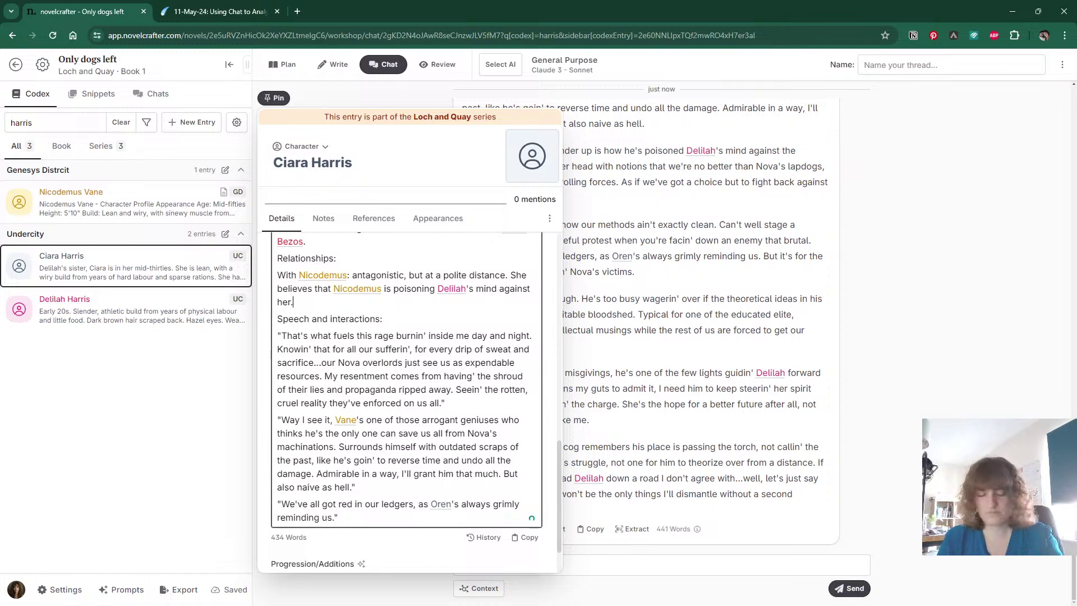
type("She resents that")
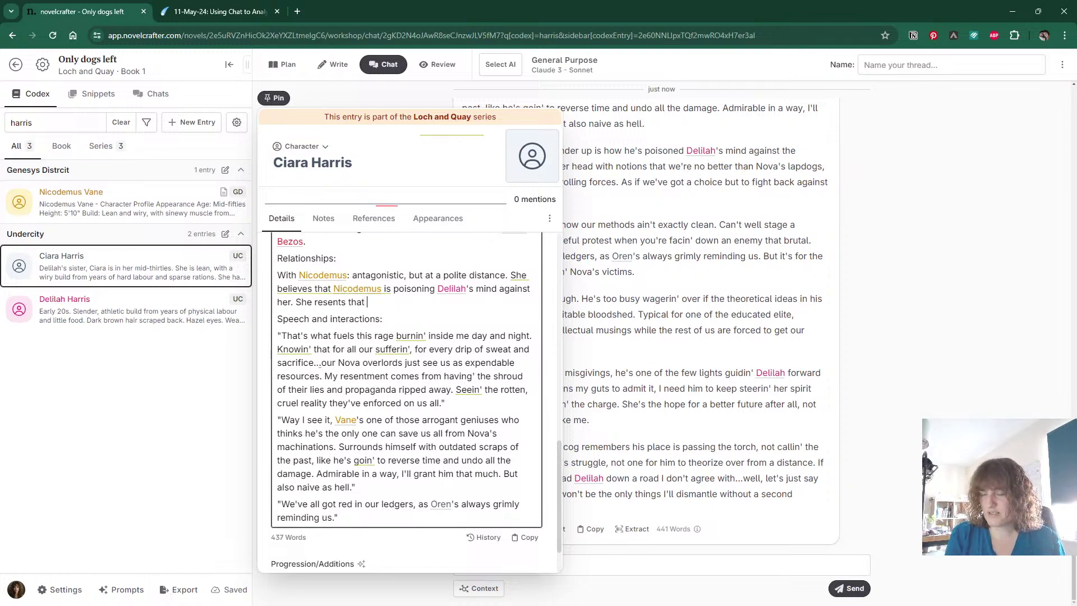
type(" he ")
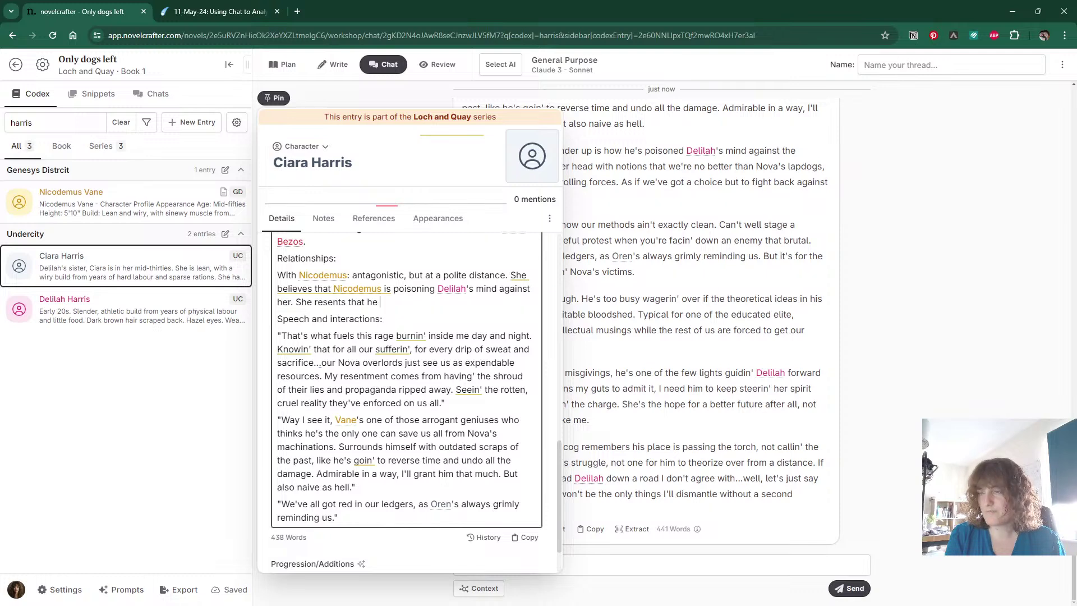
type("is able to prov")
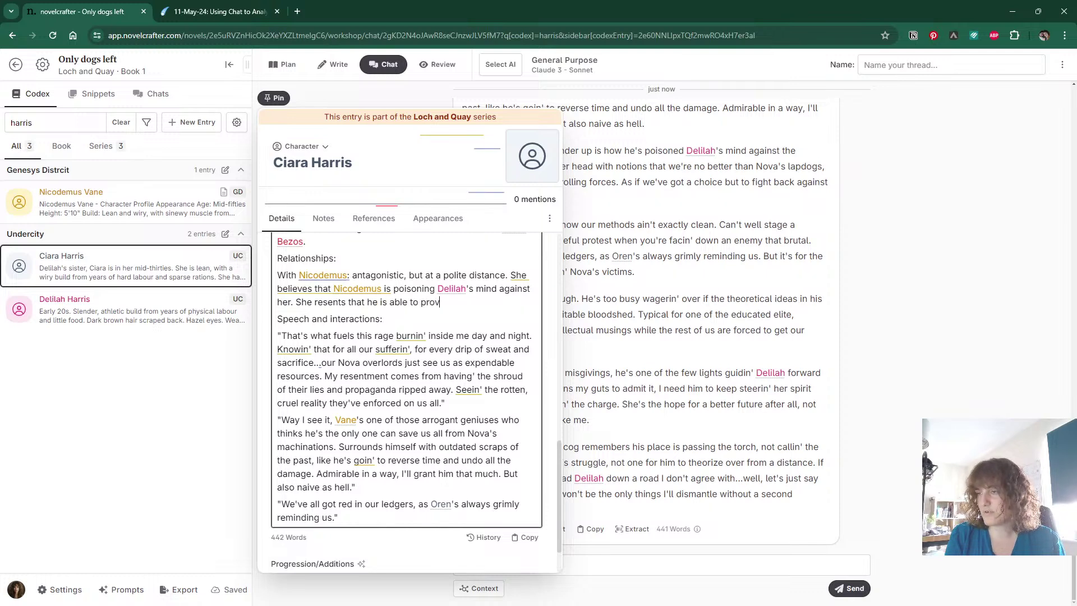
type("ide for her sister")
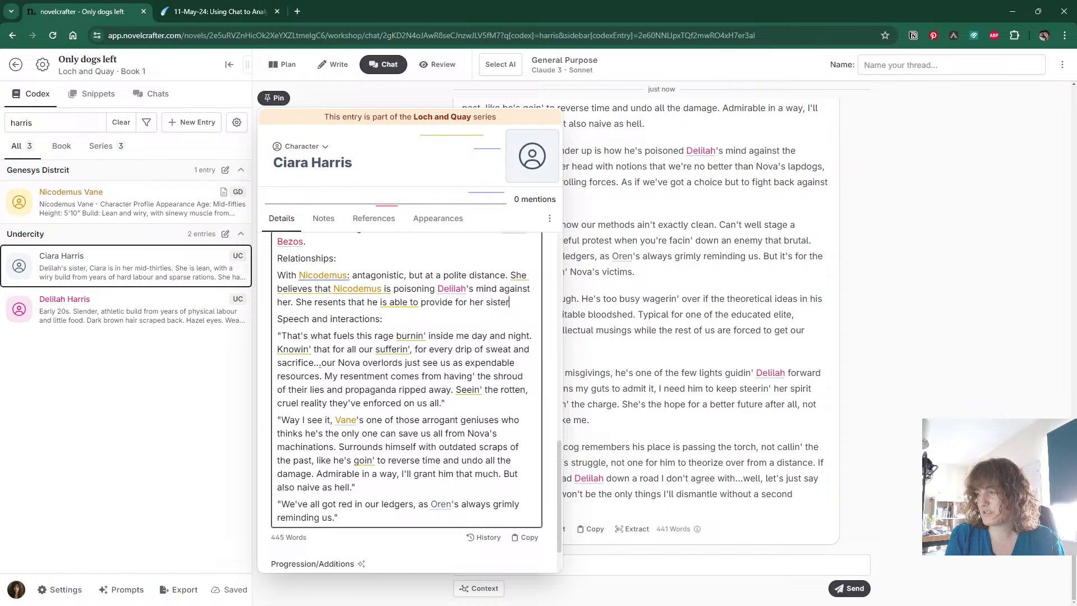
type(".")
left_click(845, 441)
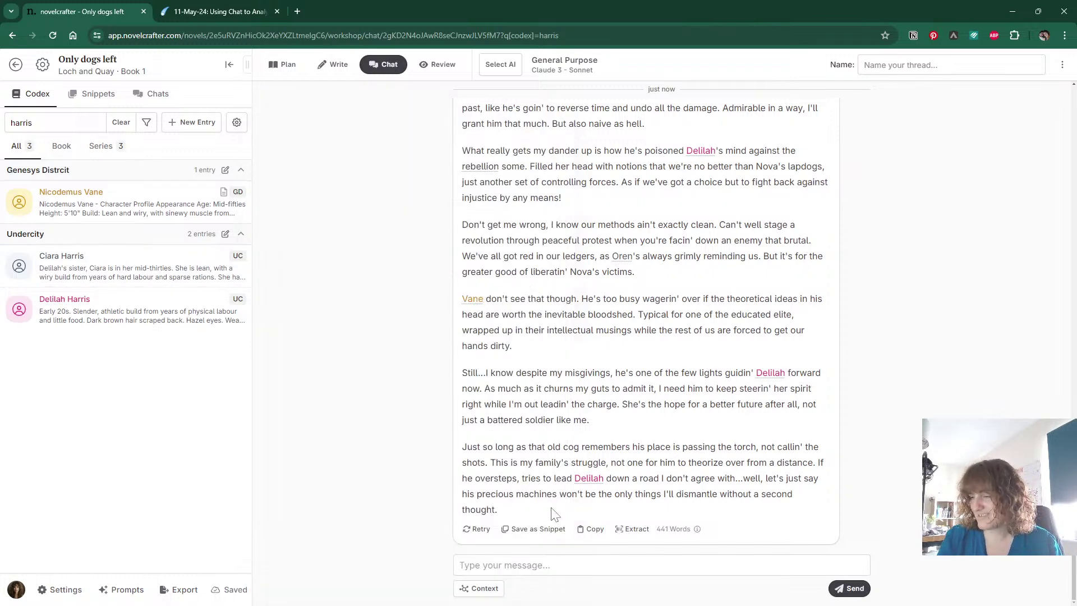
Reread the reply's closing threat about Vane's precious machines, then review Ciara Harris's codex description and close it.
left_click_drag(498, 511, 742, 478)
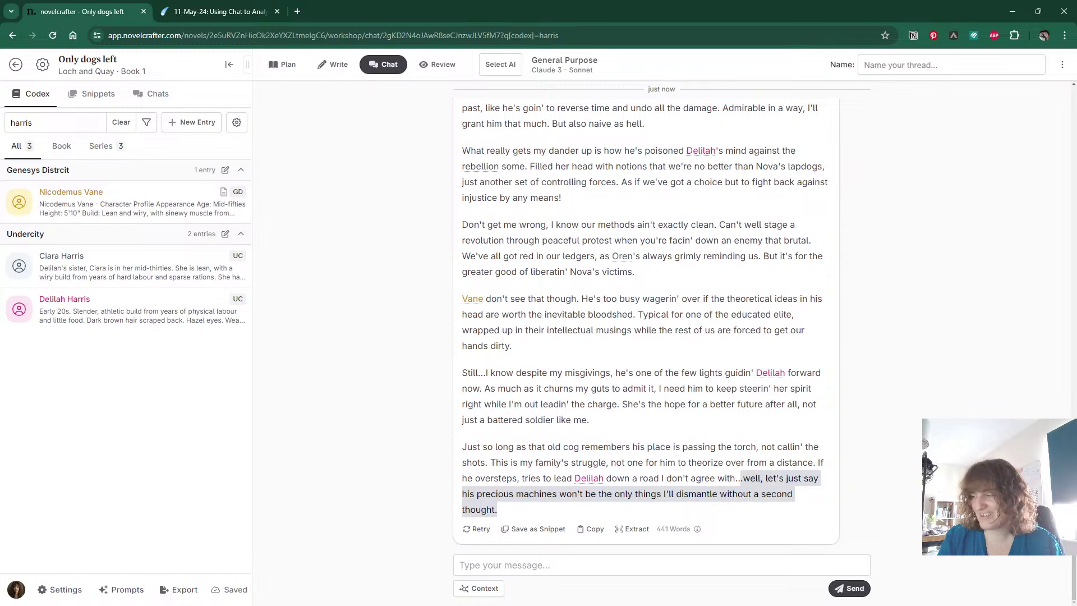
left_click(879, 484)
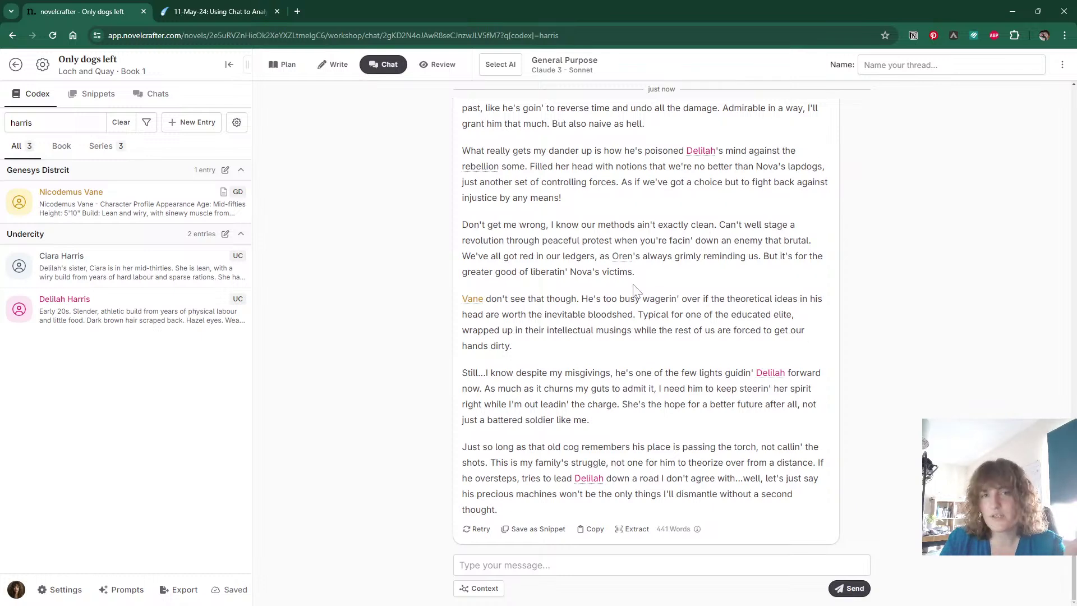
left_click(103, 265)
scroll(484, 410, "down", 1)
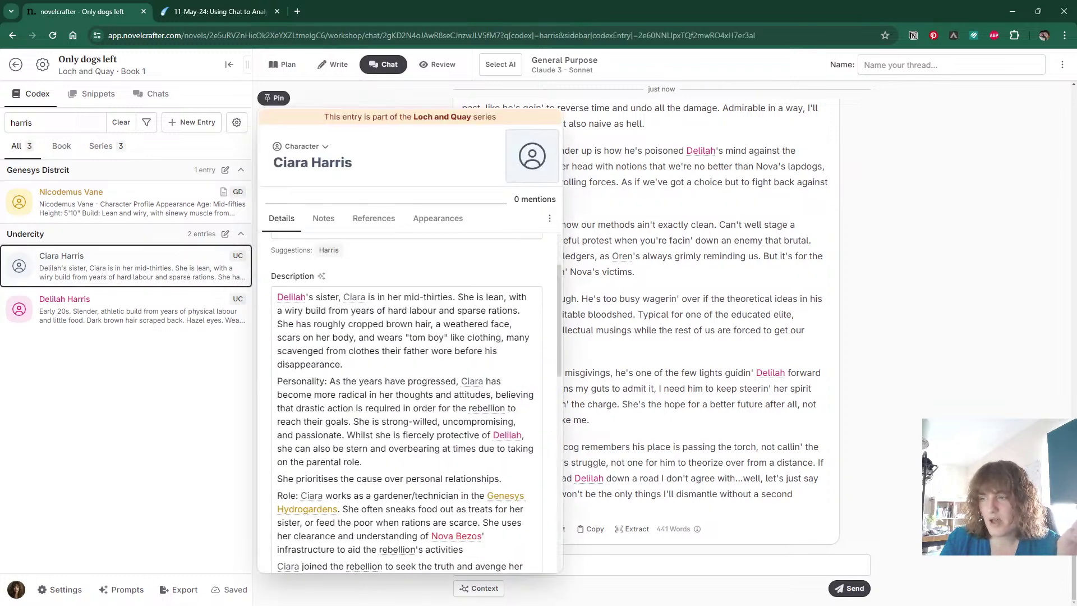
scroll(485, 410, "down", 4)
left_click(775, 329)
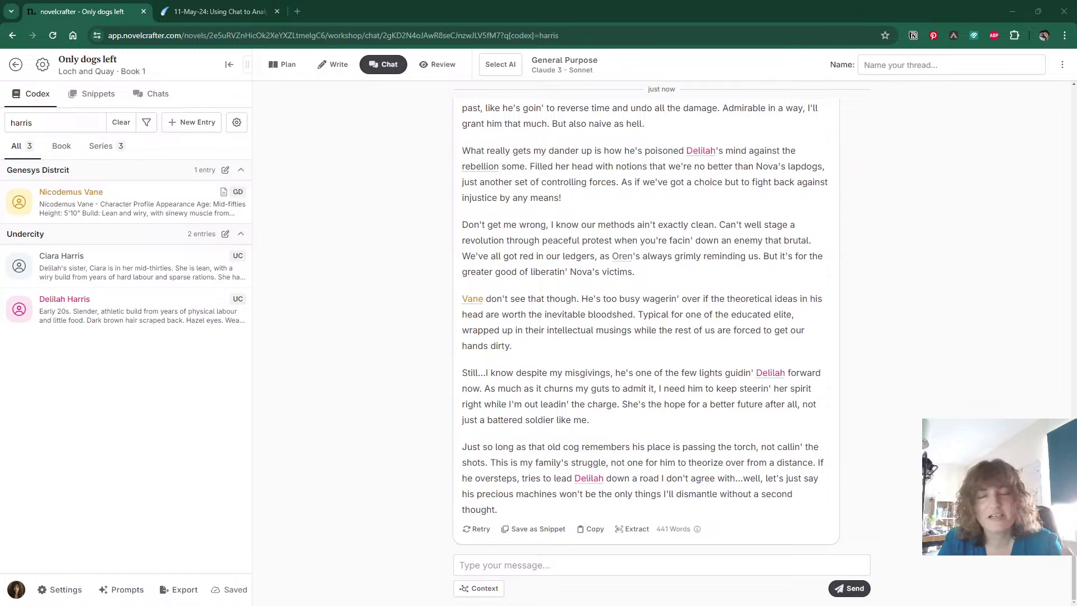
left_click(782, 279)
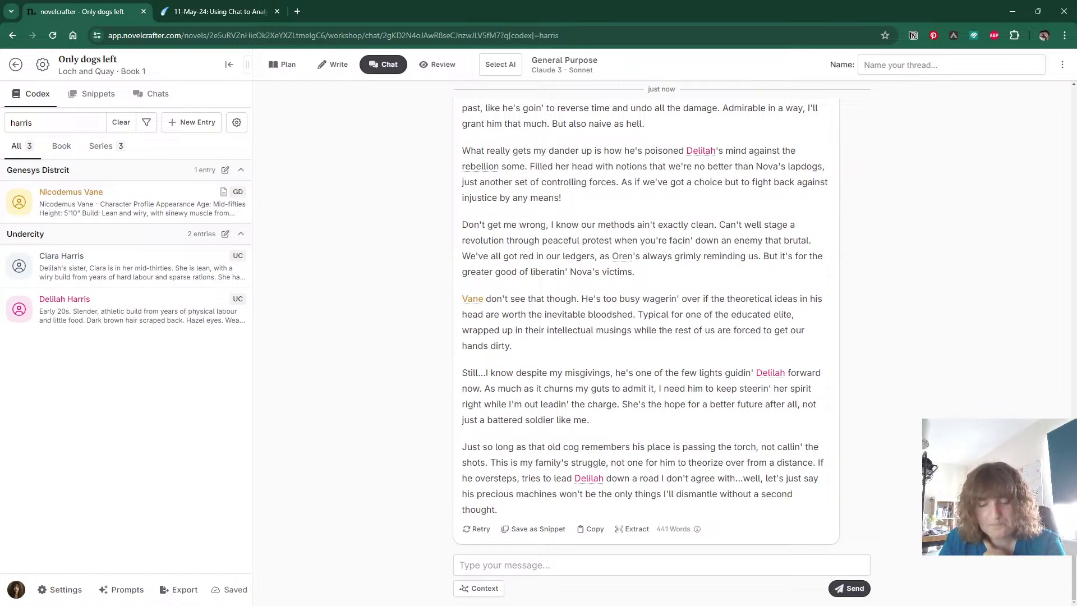
Switch to the Notion notes and highlight question 4 about Ciara with its sub-questions to check what has been covered.
left_click(243, 16)
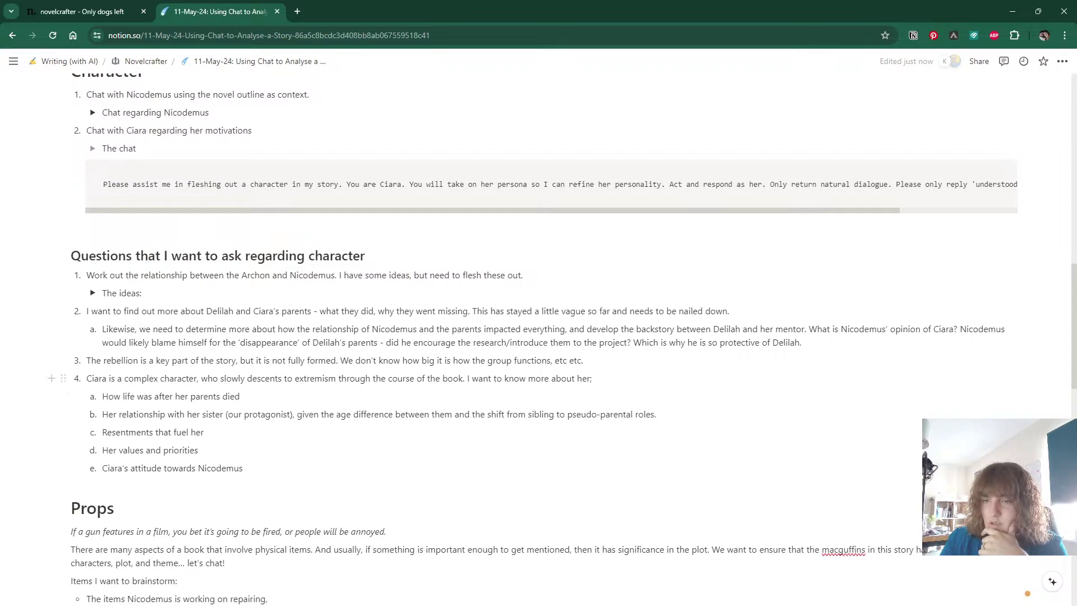
left_click(64, 378)
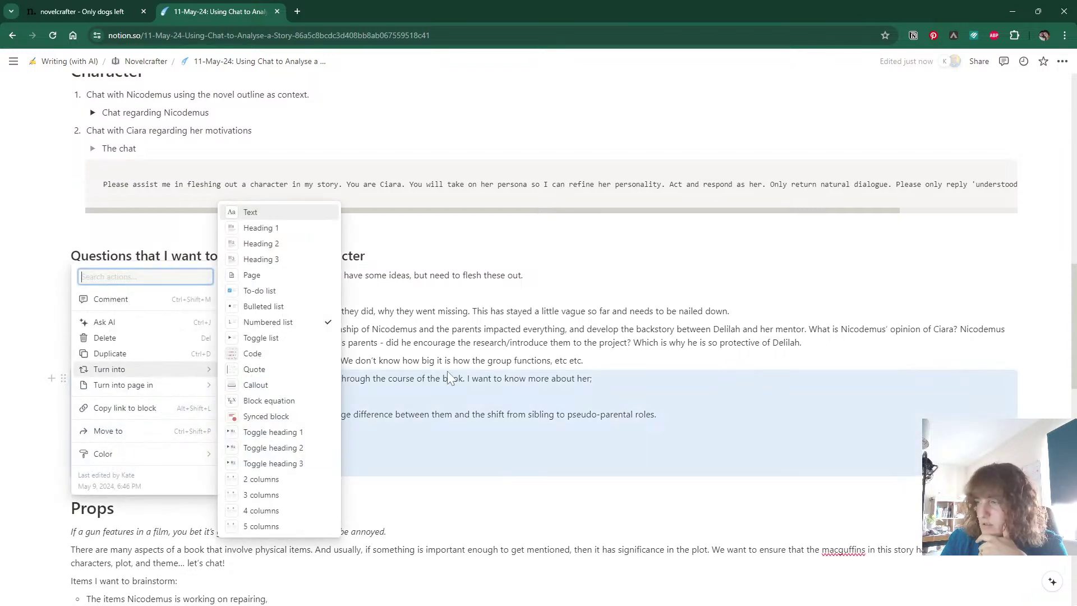
key("Escape")
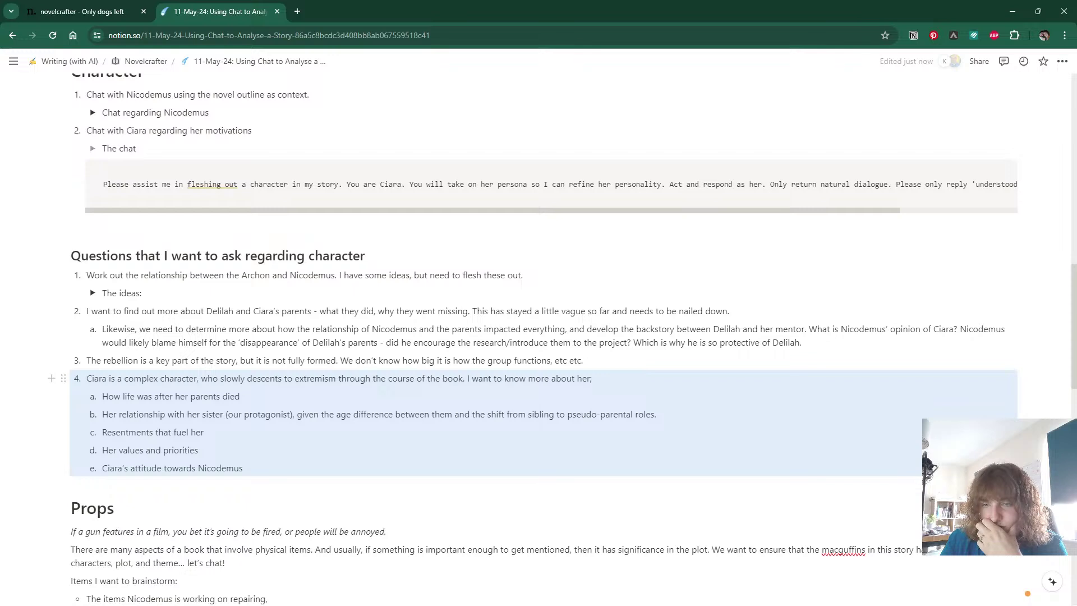
Return to the novelcrafter chat with Ciara and start a message asking "Can you tell me more about your parents, Ione and John?".
key("Escape")
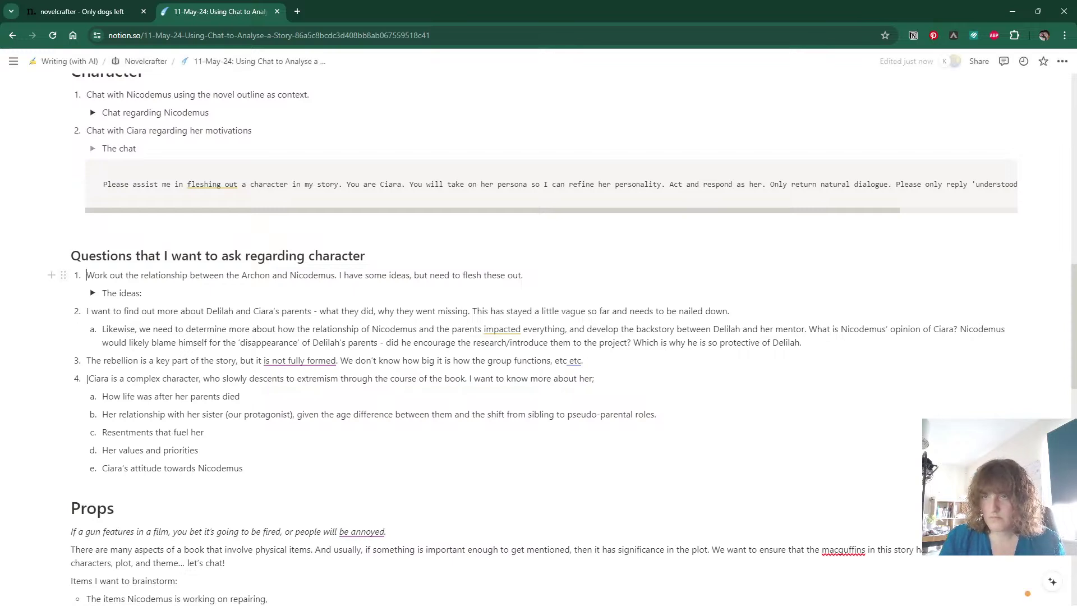
left_click(63, 12)
left_click(519, 565)
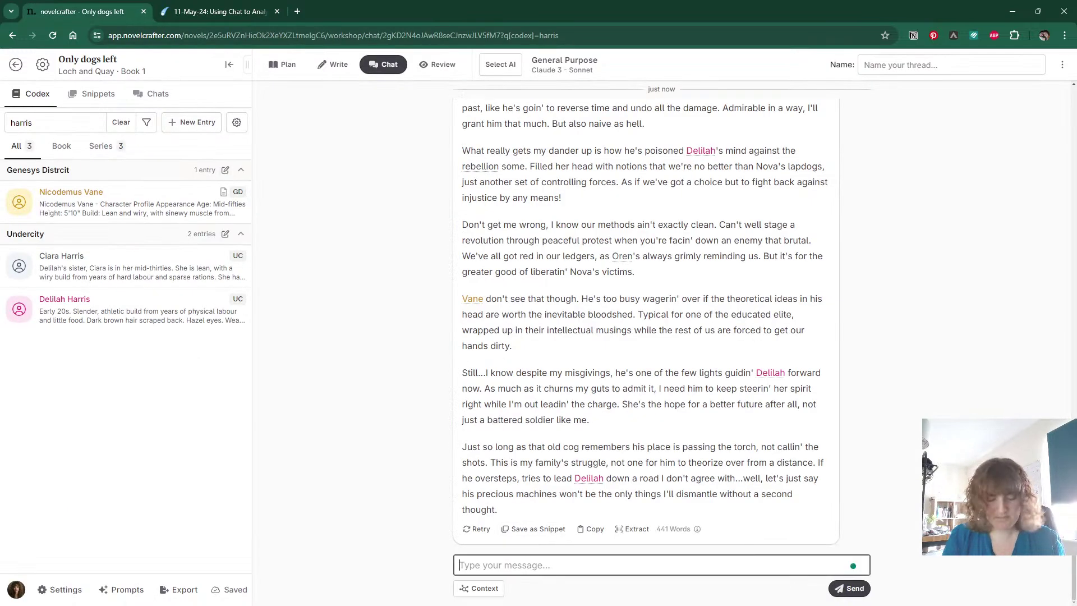
type("Can yo ple")
key("ctrl+a")
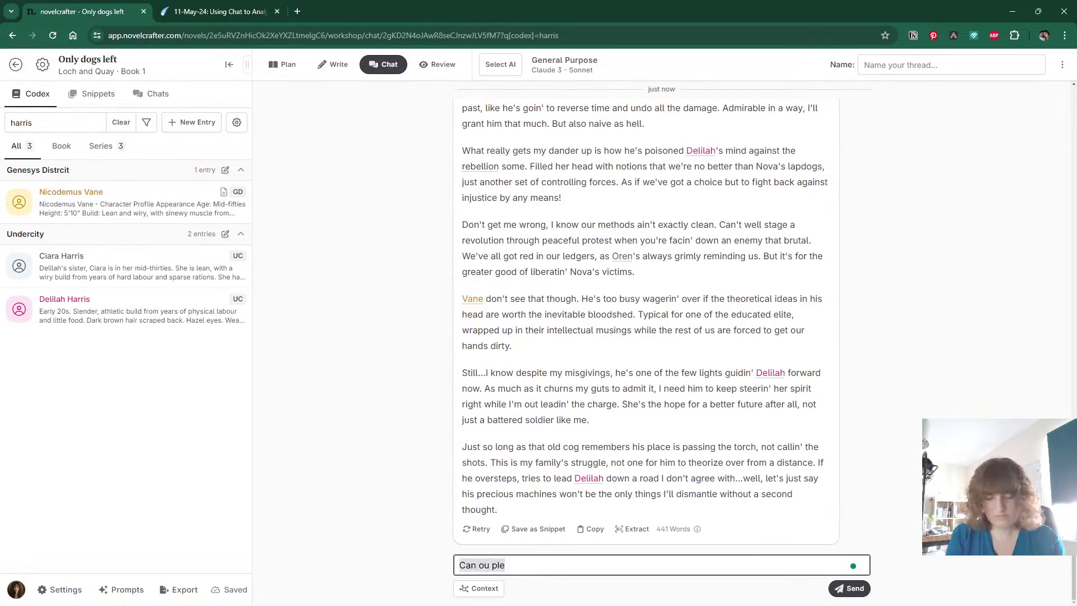
type("Can you tell me ")
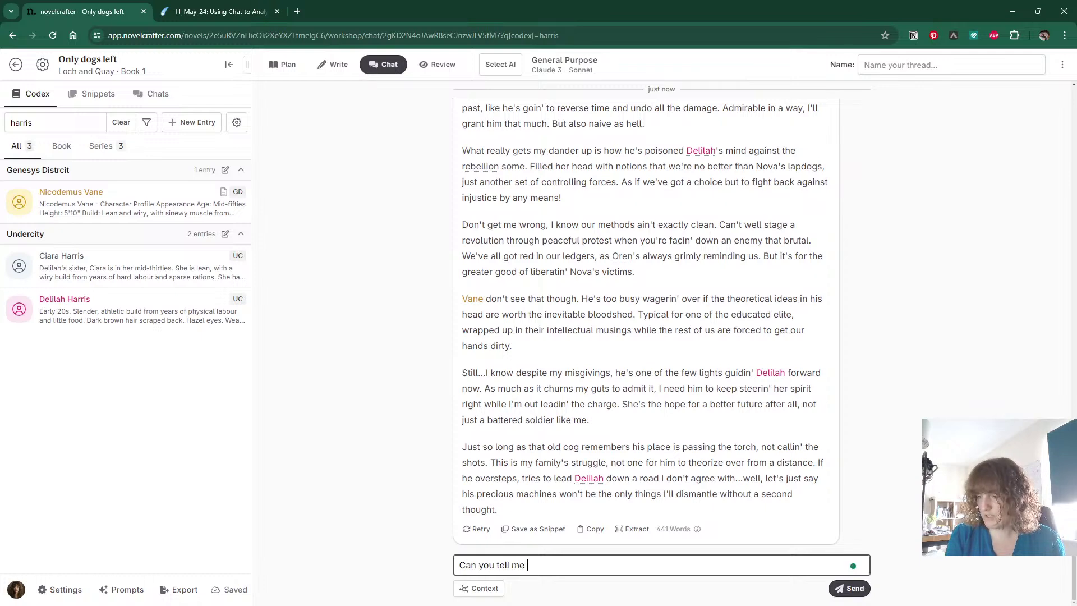
type("more about your pare")
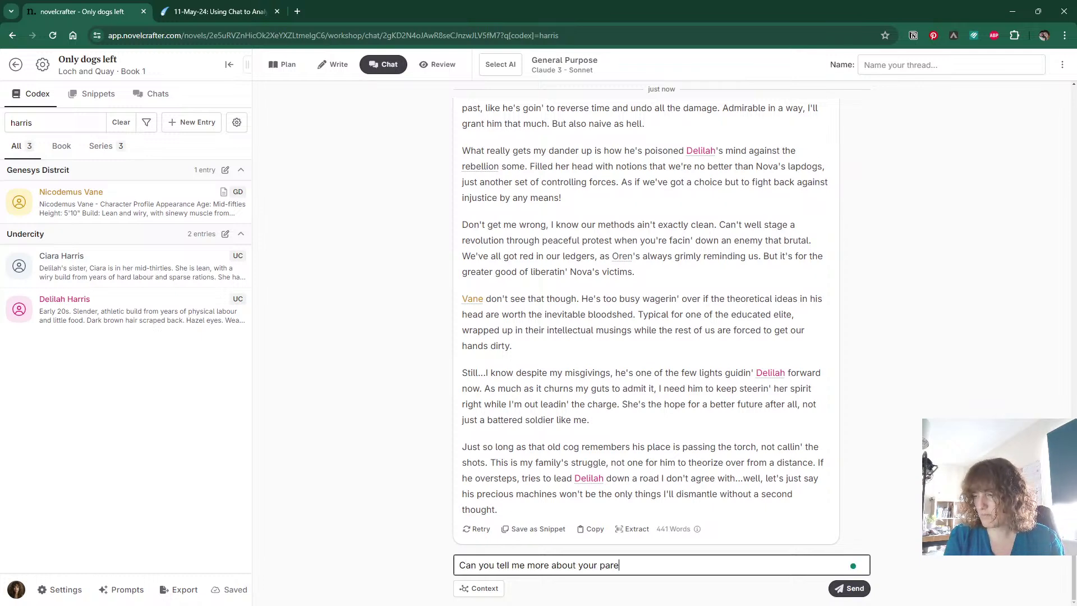
type("nts, Ion")
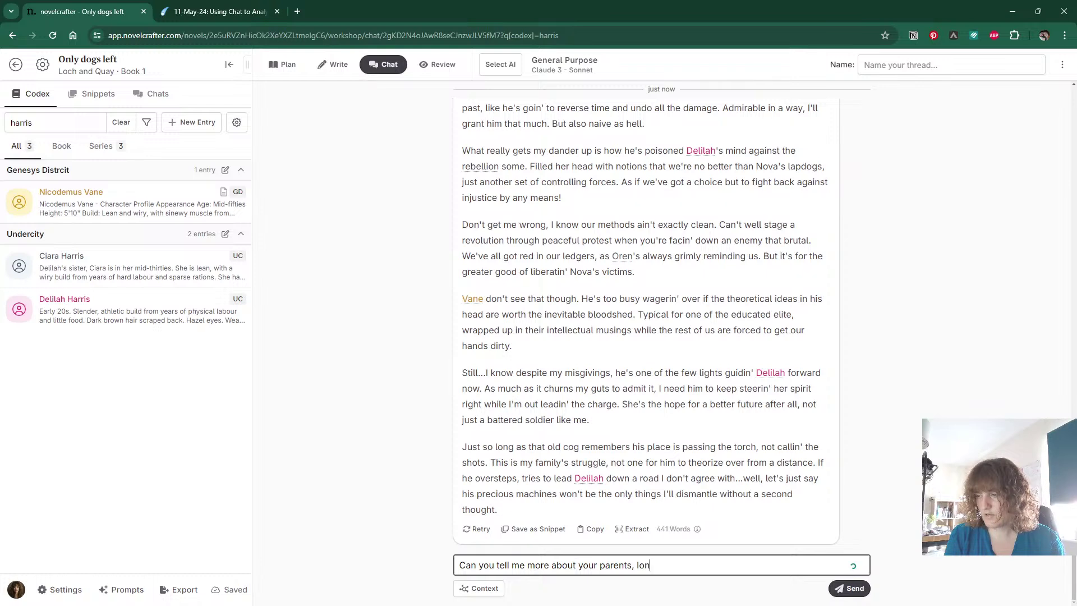
type("e and John?")
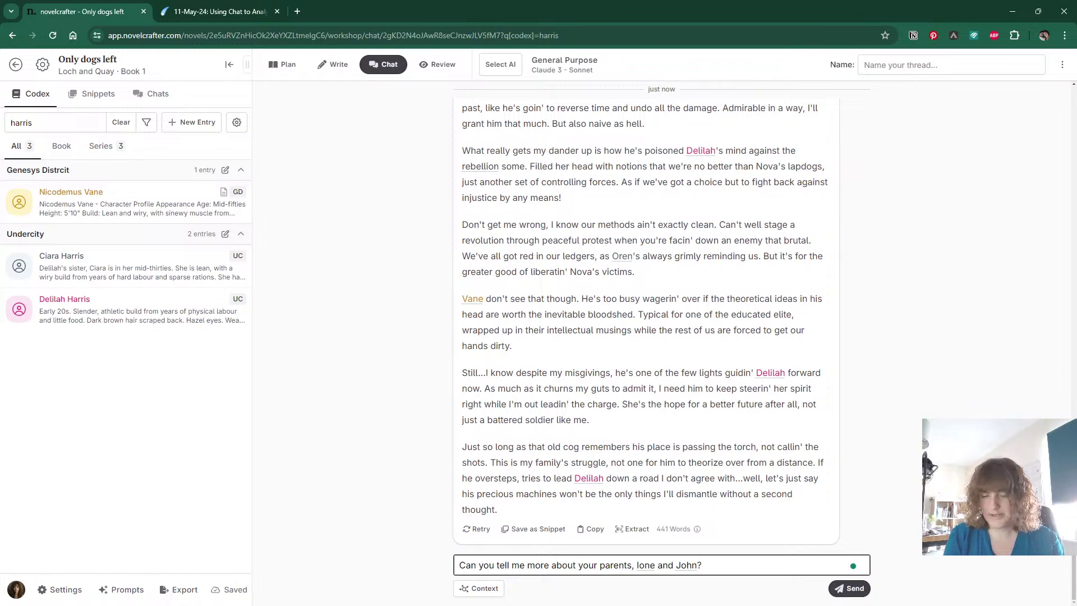
Check the Notion question list and extend the unsent message to Ciara with "What was your relationship like with them?".
key("ctrl+Tab")
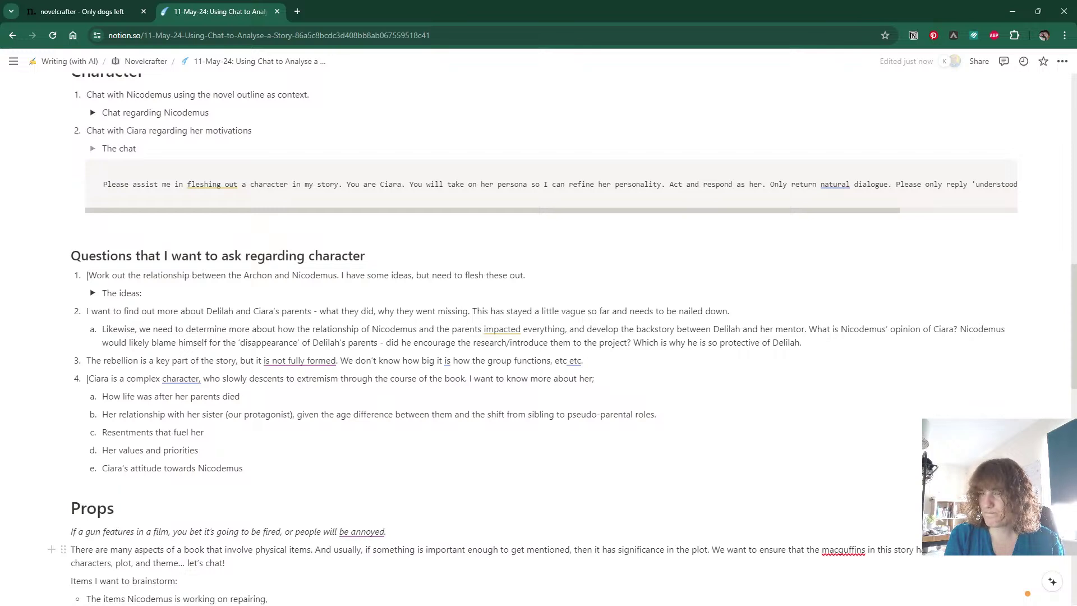
key("ctrl+shift+Tab")
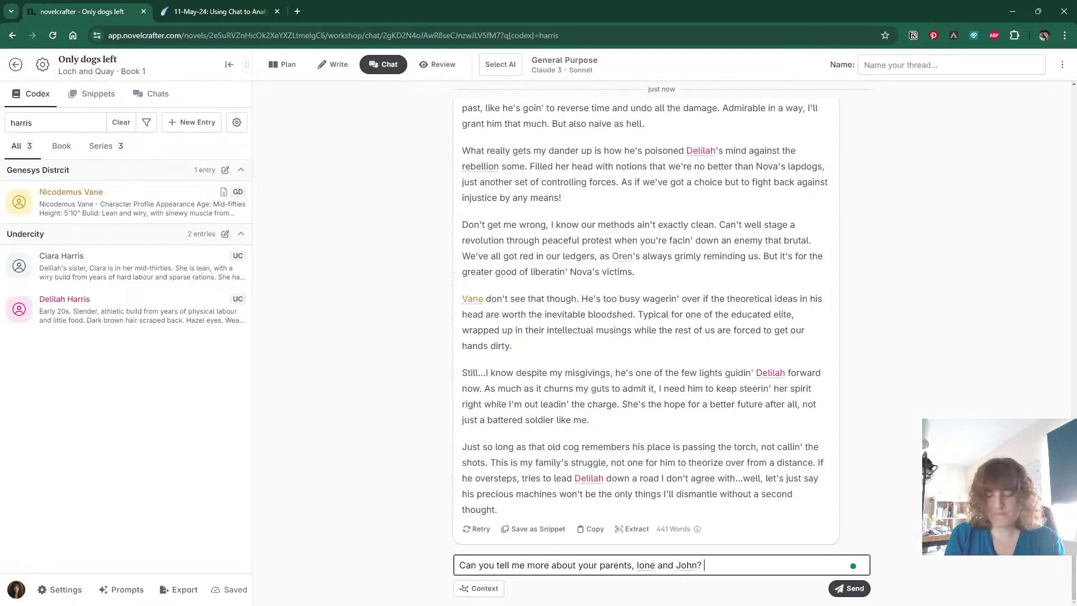
type("What was your ")
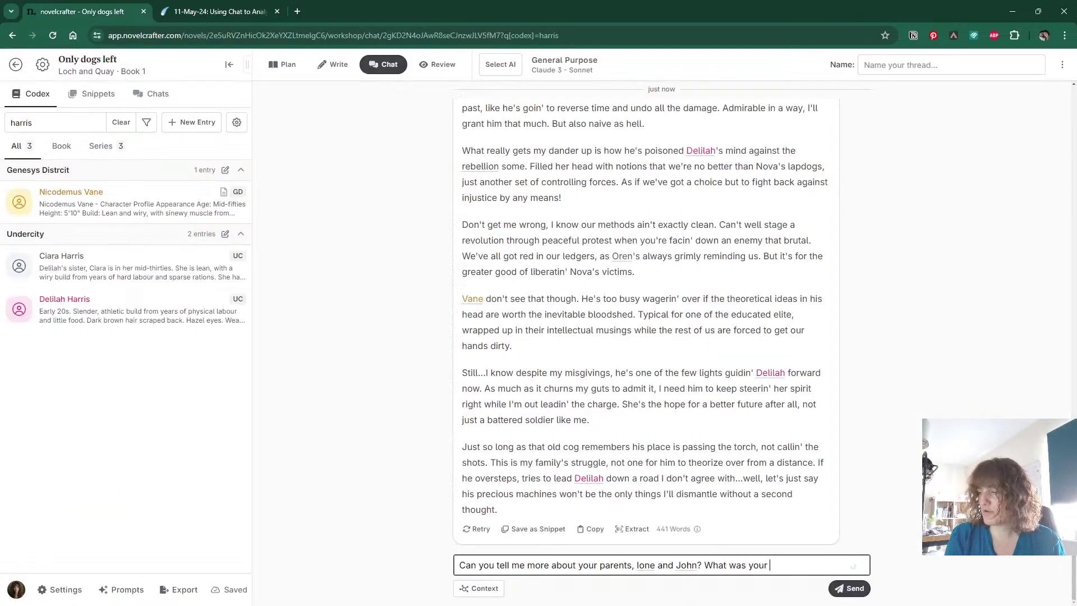
type("relationship like")
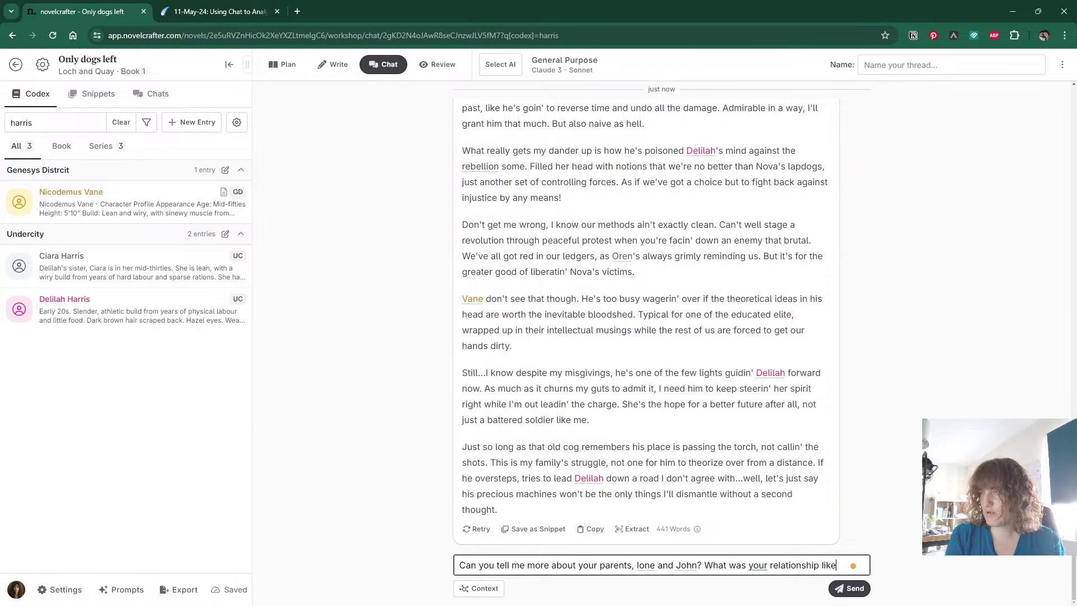
type(" with them?")
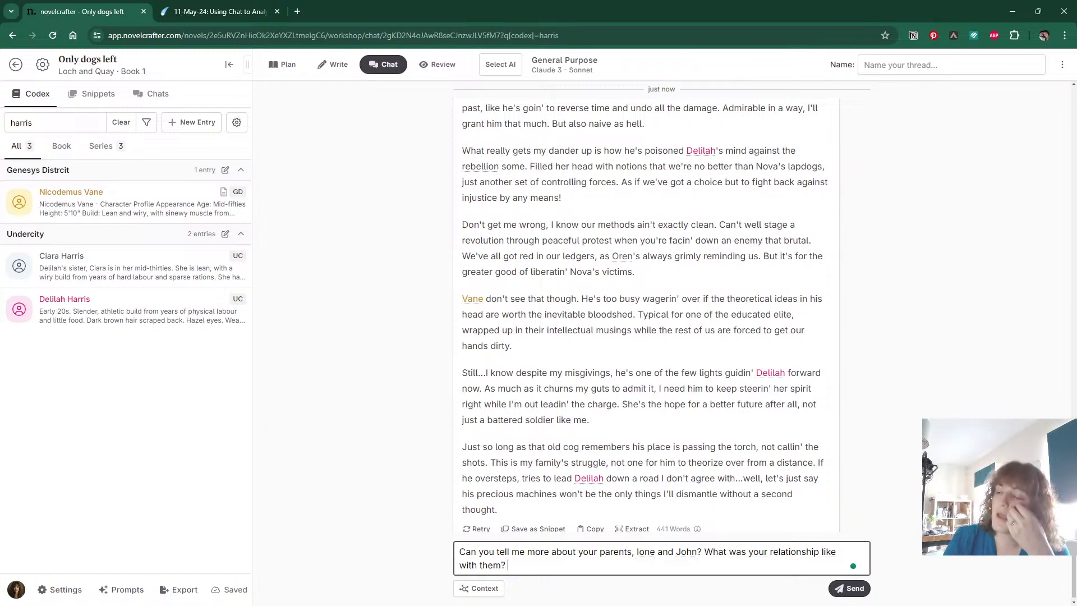
Complete the message to Ciara with "What were they like?" and send it.
left_click(159, 94)
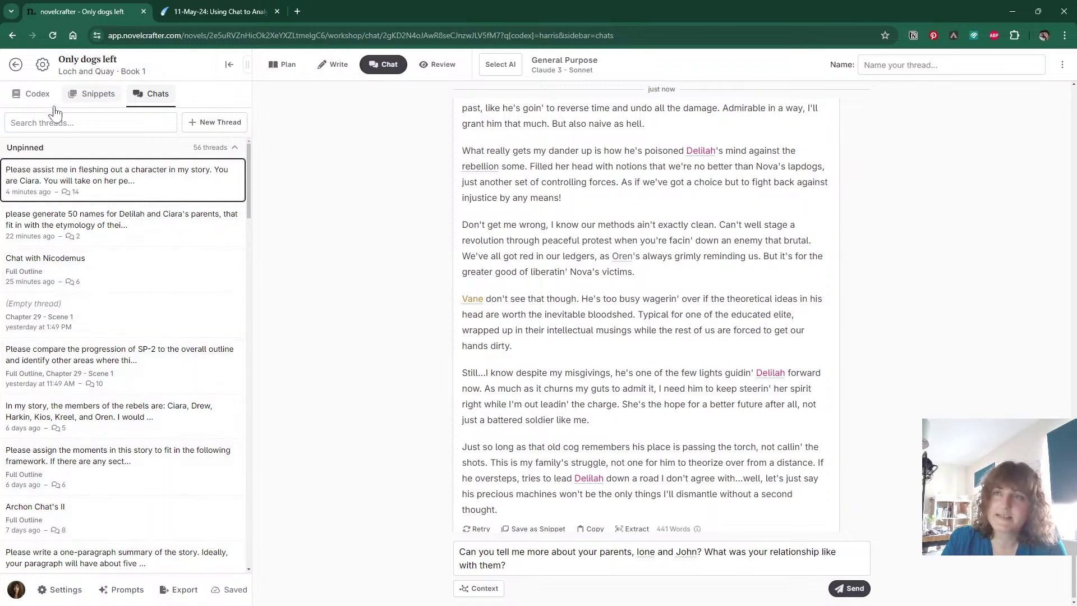
left_click(37, 94)
left_click(506, 565)
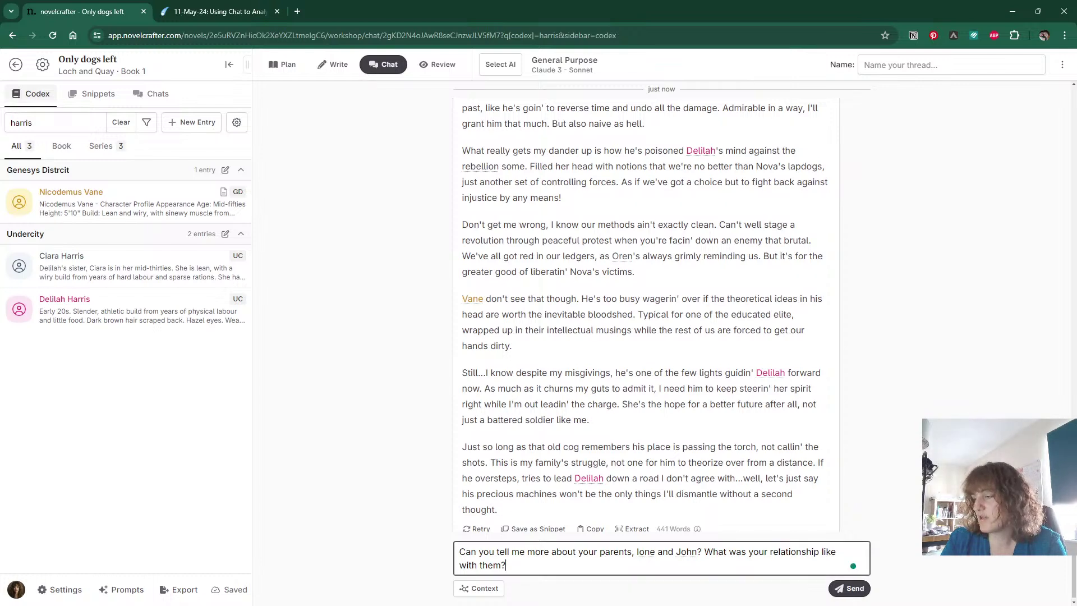
type("Wha")
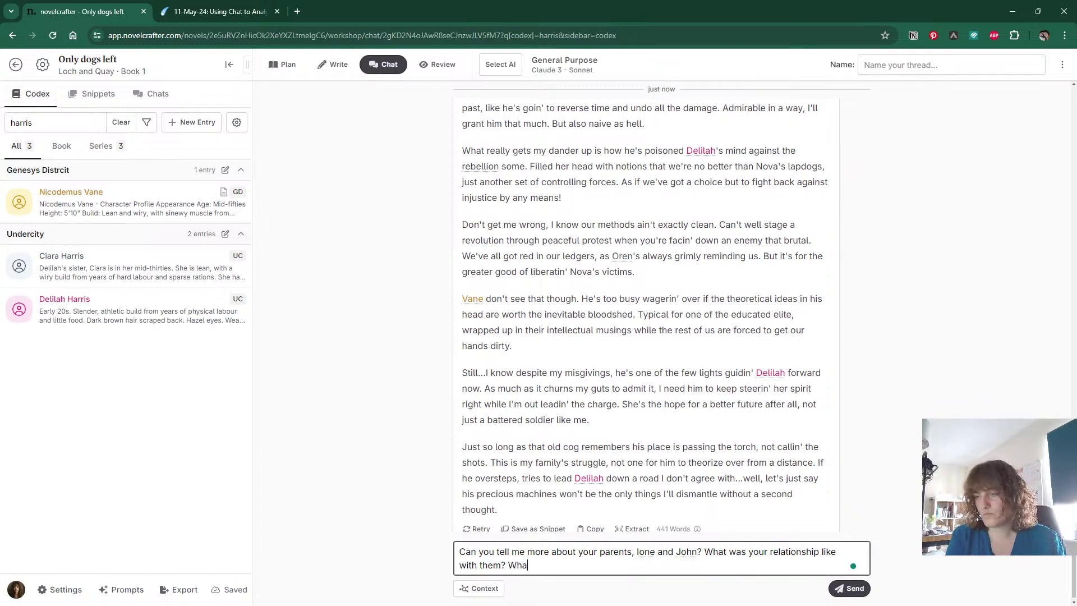
type("t were they like")
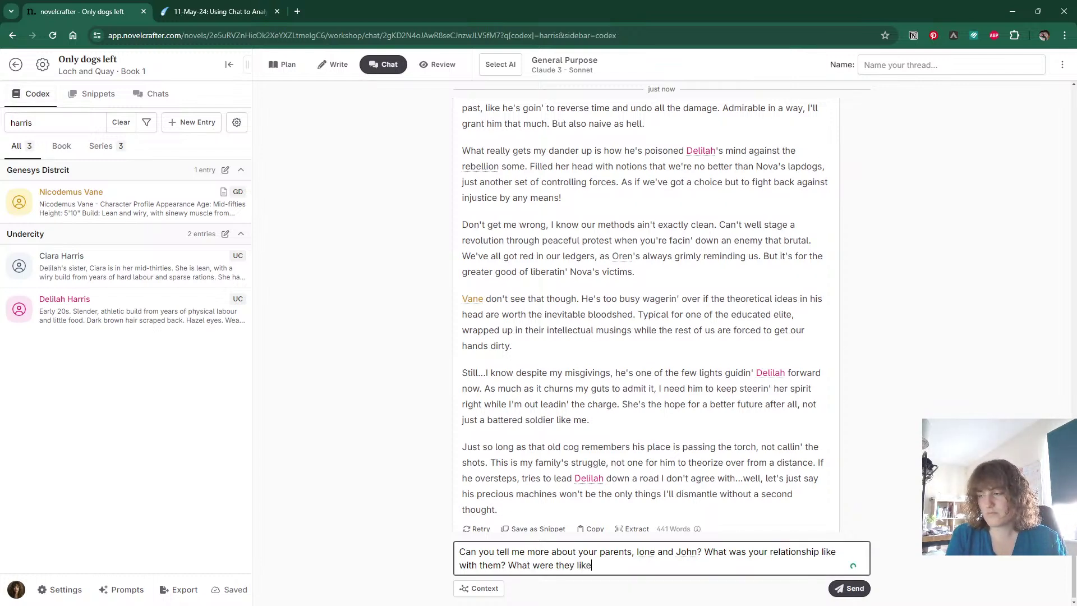
type("? ")
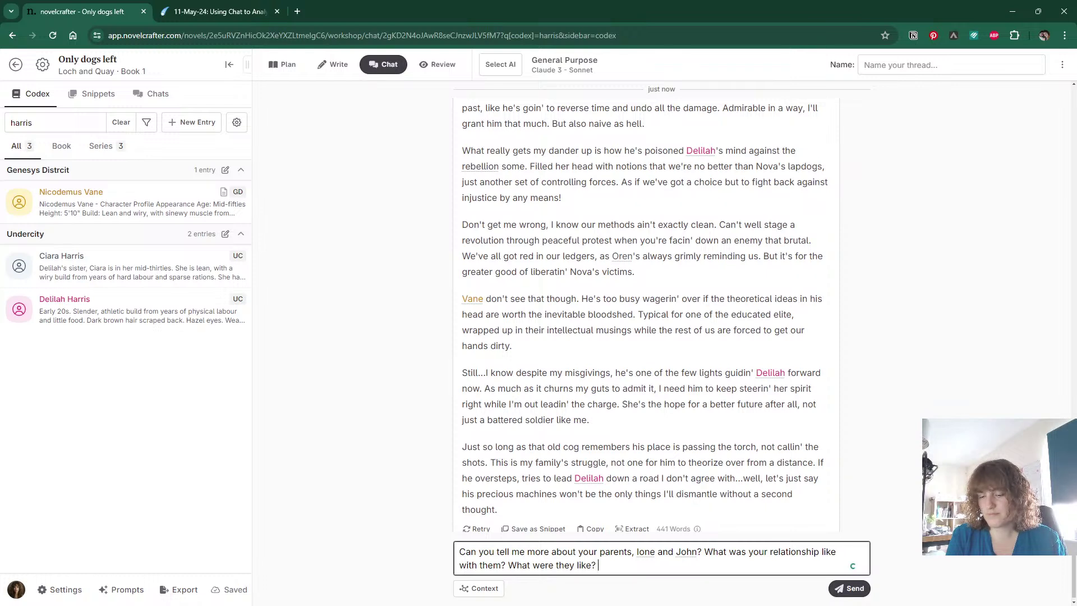
type("Wha")
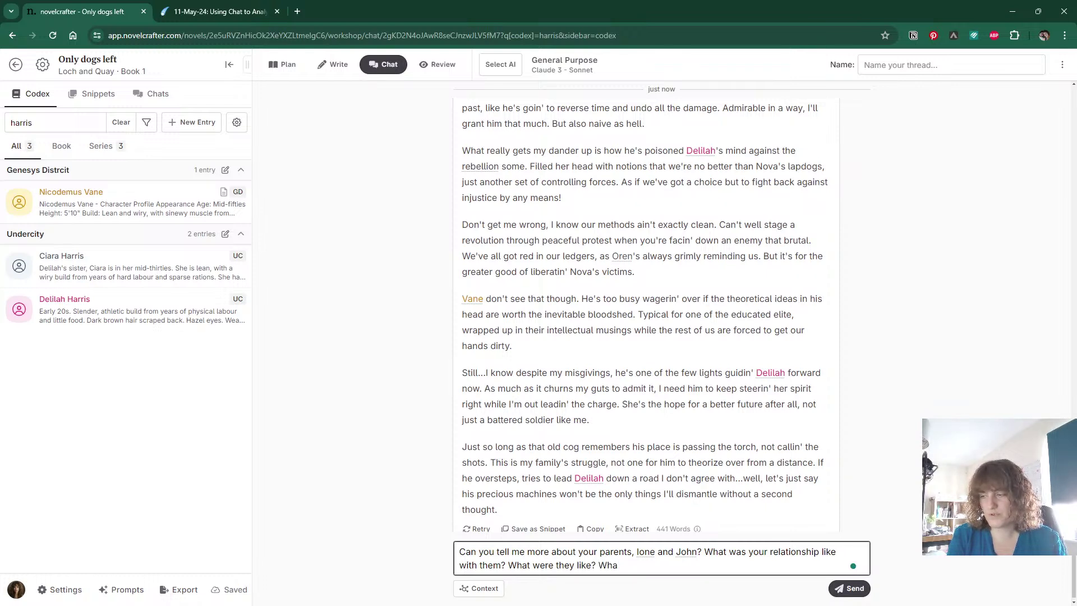
key("BackSpace")
key("BackSpace")
key("BackSpace")
key("Return")
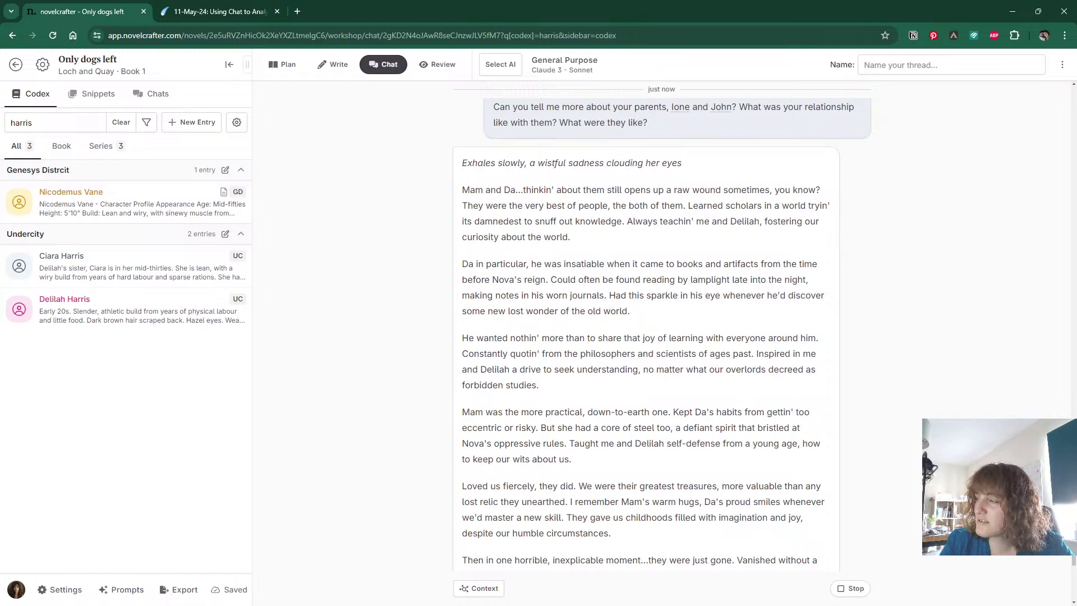
Copy the reply's passage from "Da in particular" to "his worn journals" and search the codex for "parents".
left_click_drag(607, 295, 454, 269)
key("ctrl+c")
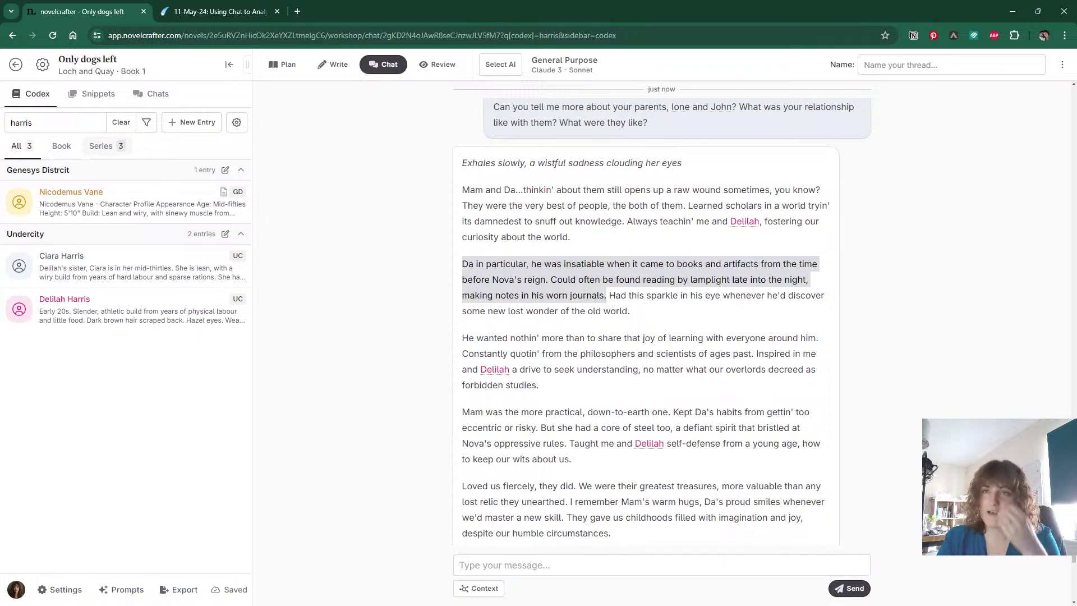
left_click(67, 122)
key("ctrl+a")
type("parents")
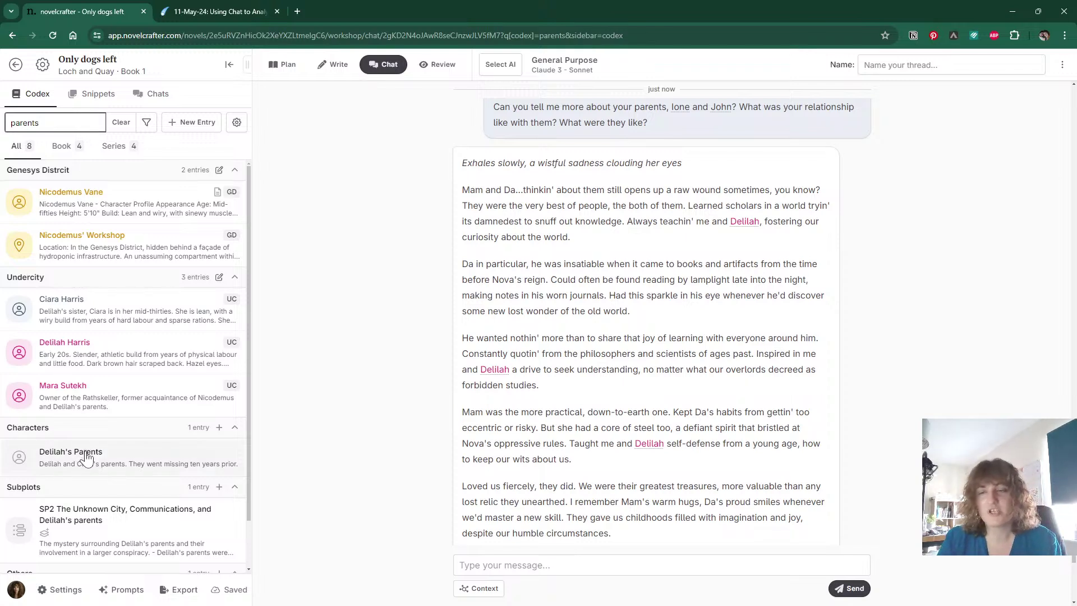
Open the Delilah's Parents codex entry and rename it "Delilah and Ciara's Parents".
left_click(81, 453)
left_click(312, 145)
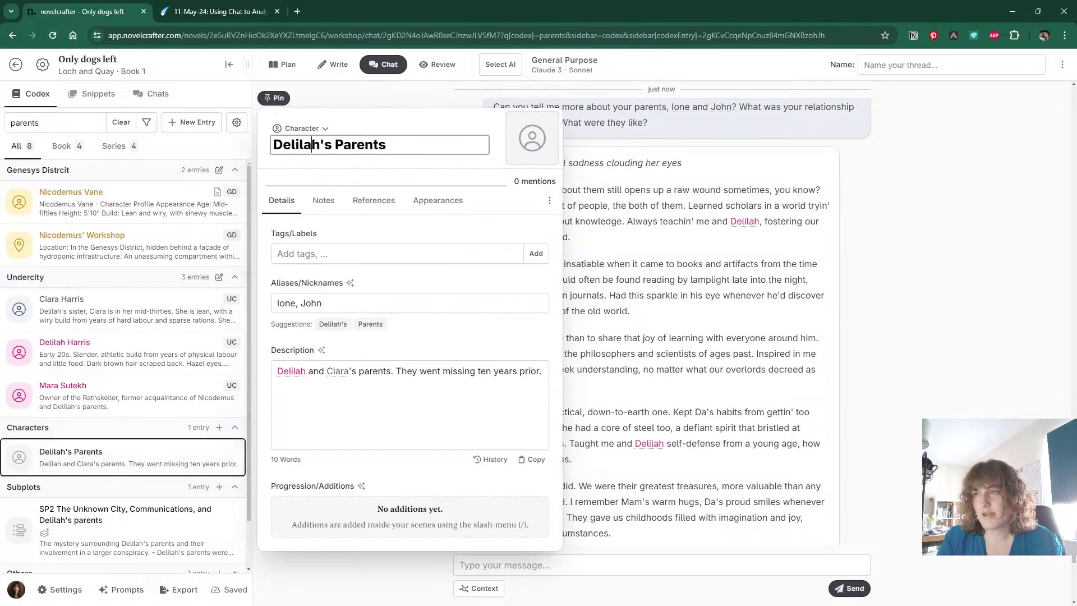
key("BackSpace")
key("BackSpace")
type("and Ciara's")
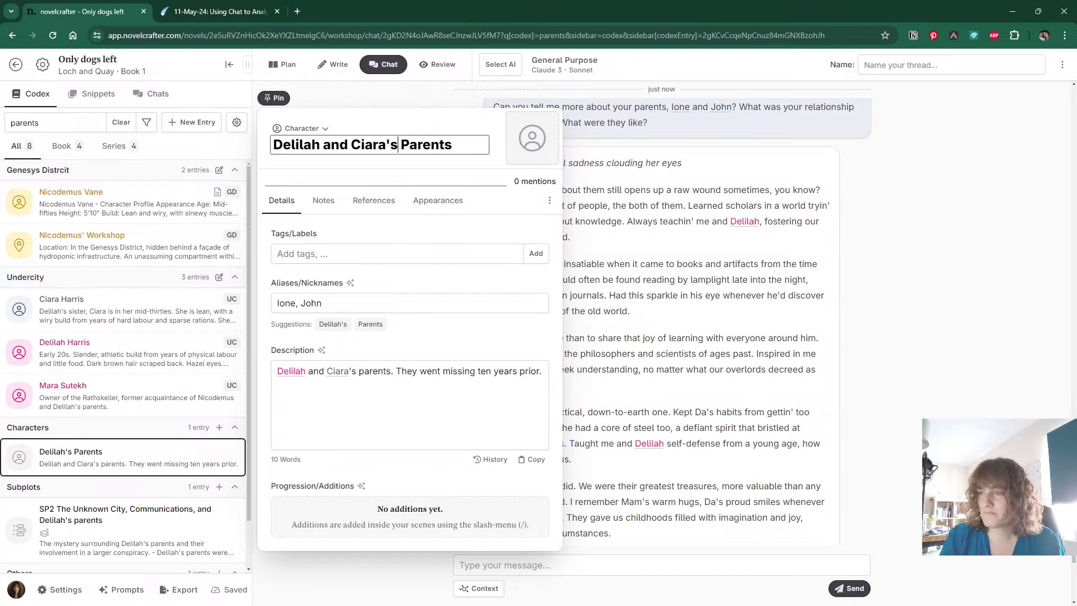
Add "parents", "ma" and "da" to the parents entry's aliases after Ione and John.
left_click(407, 303)
type(", pare")
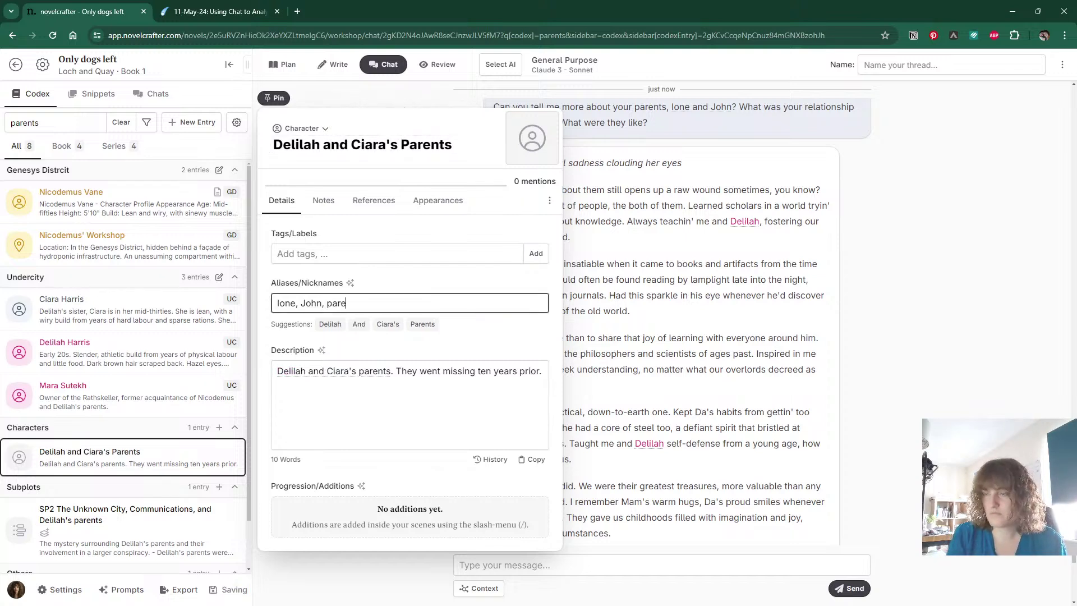
type("nts, ma, ")
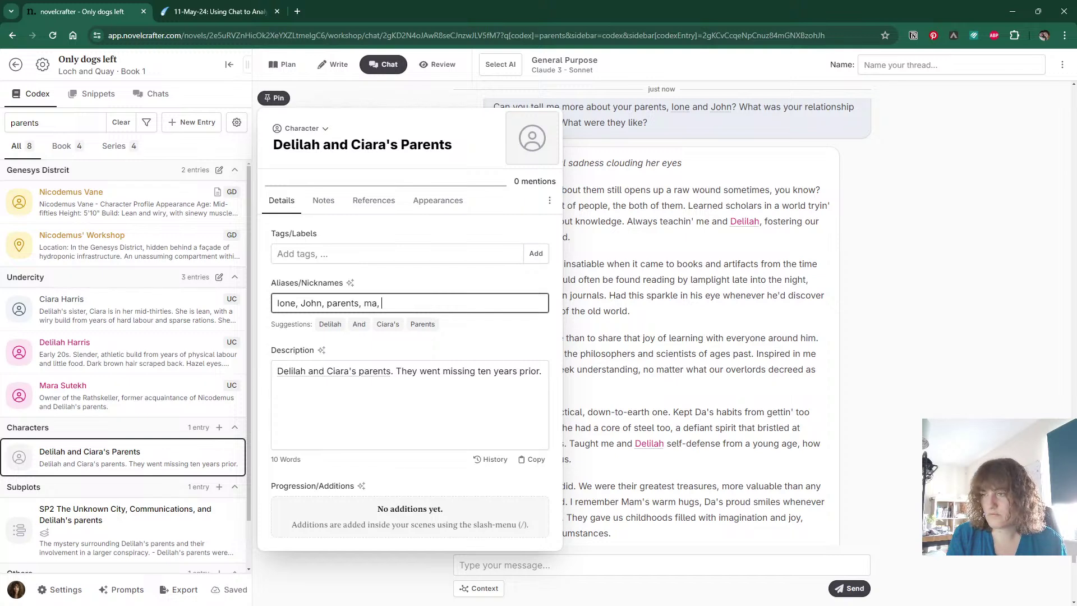
type("da")
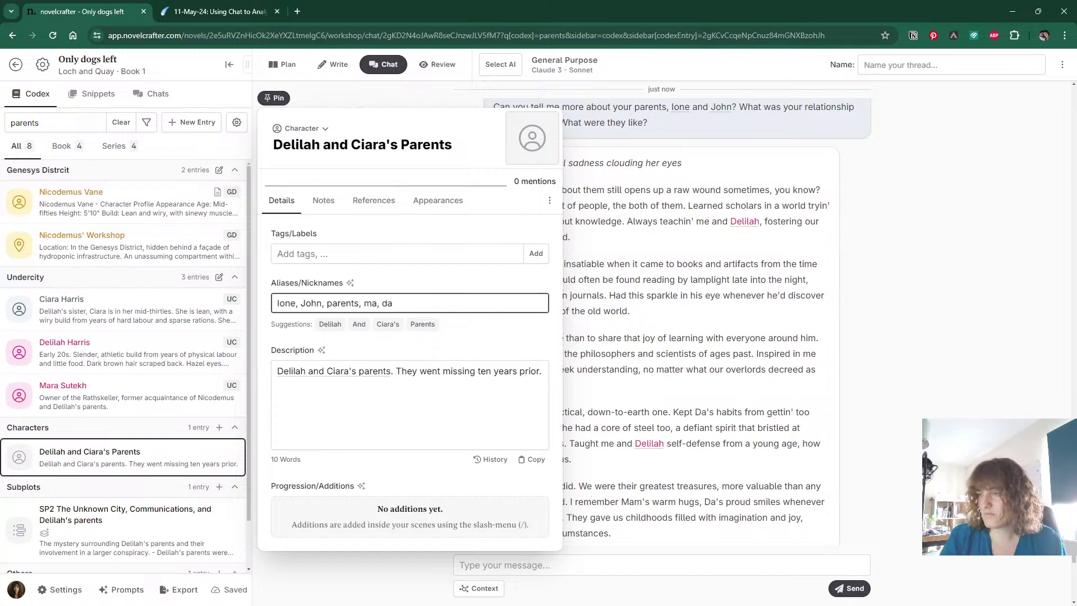
Paste the copied passage about Da on a new line of the parents' description and close the entry.
left_click(410, 404)
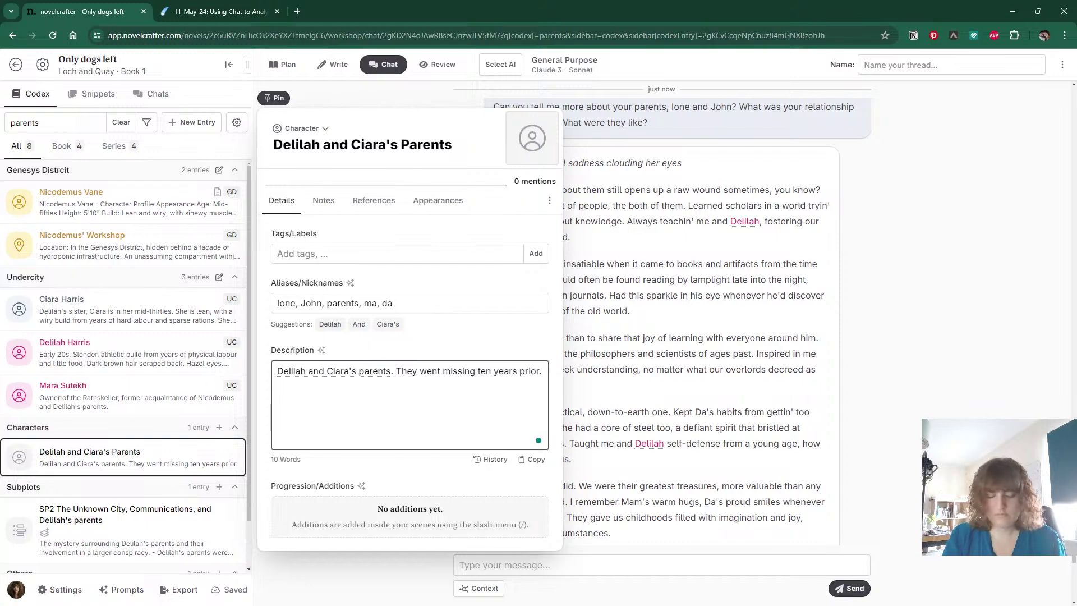
key("Return")
key("ctrl+v")
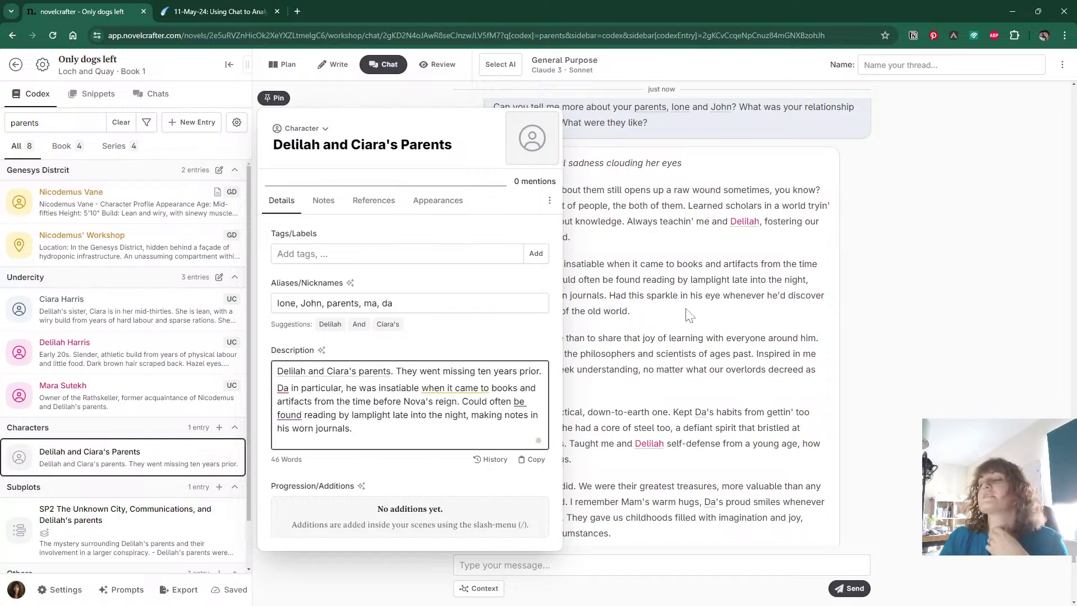
key("Escape")
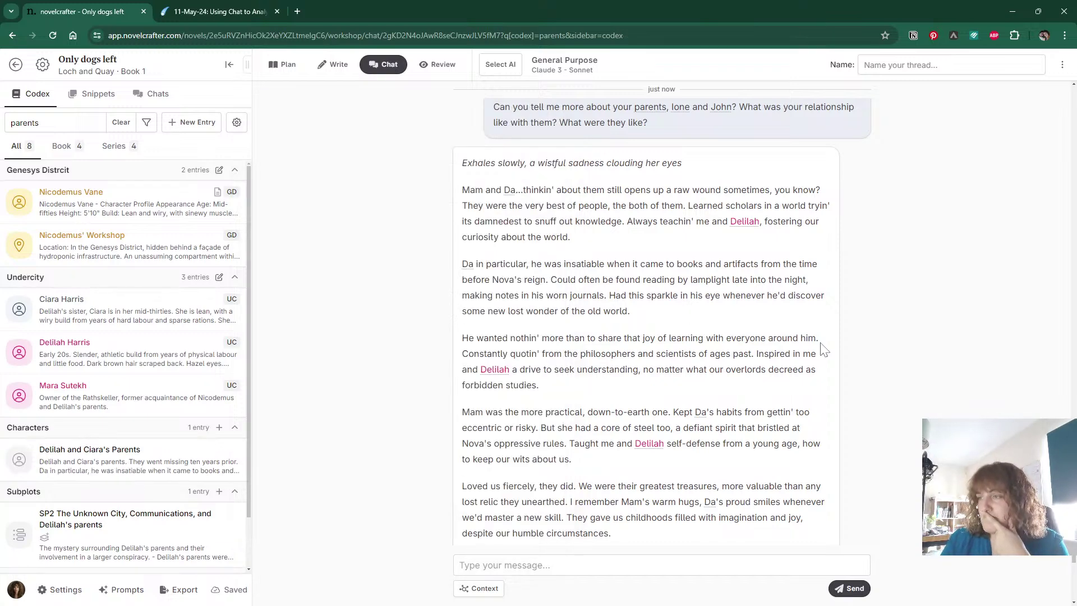
Pin the parents entry beside the chat and append the reply's sentence "Constantly quotin' from the philosophers and scientists of ages past." to its description.
scroll(823, 349, "down", 1)
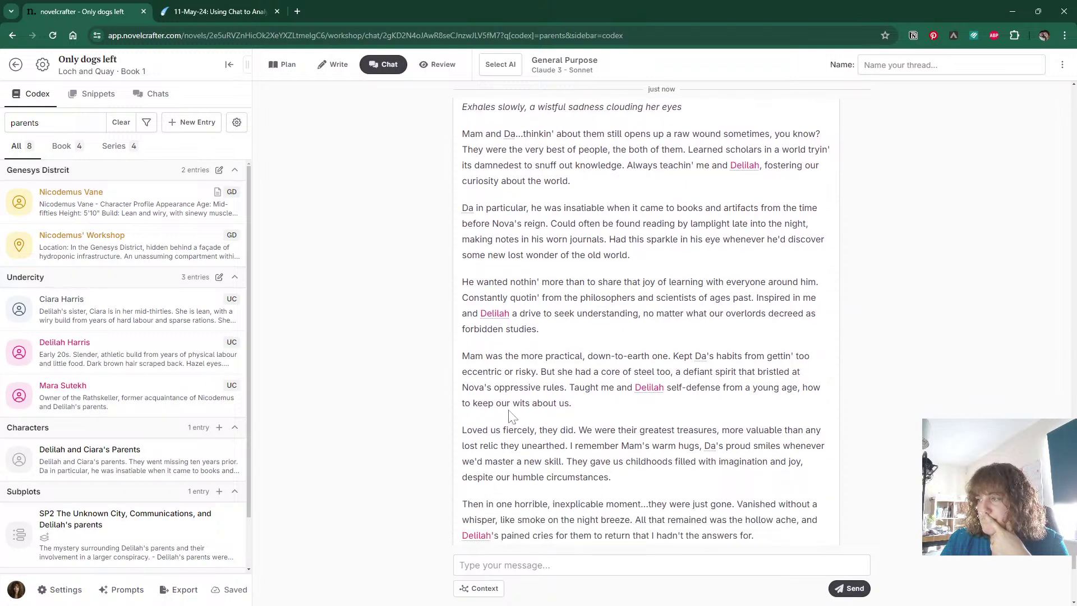
left_click_drag(463, 297, 754, 297)
key("ctrl+c")
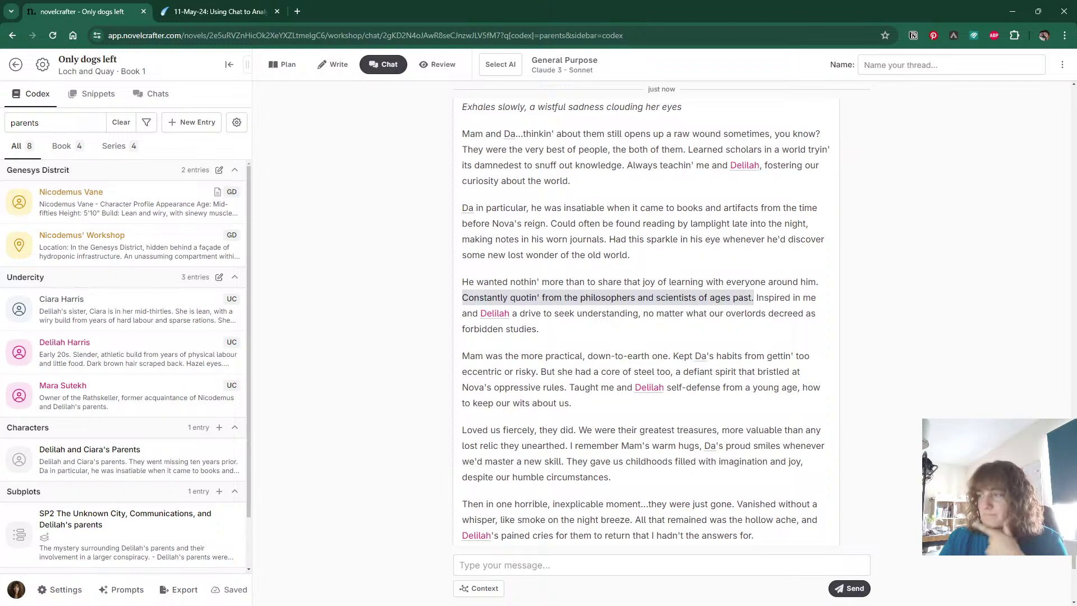
left_click(120, 461)
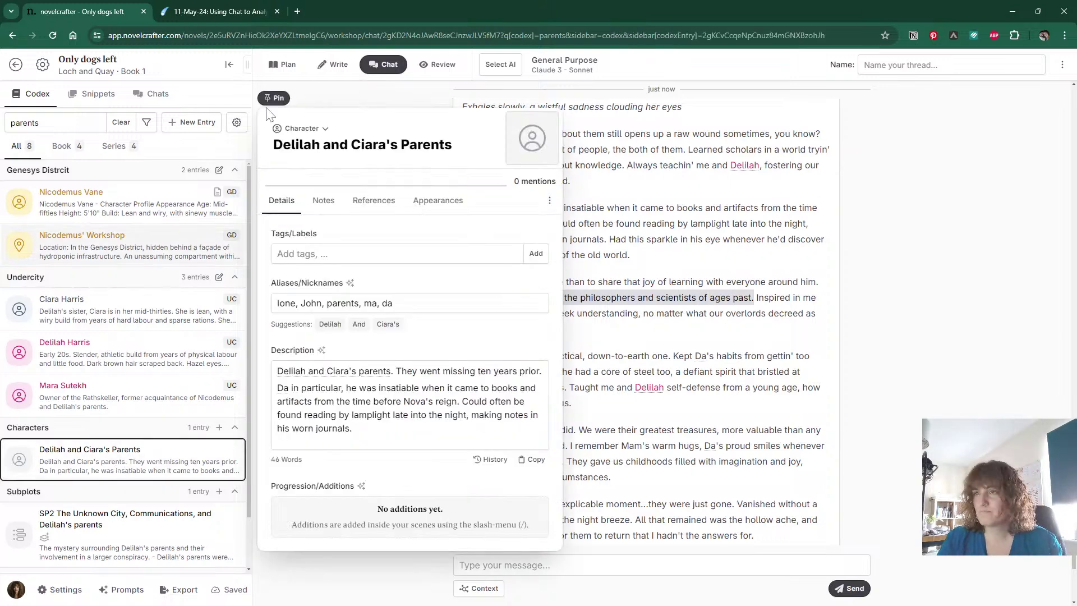
left_click(274, 99)
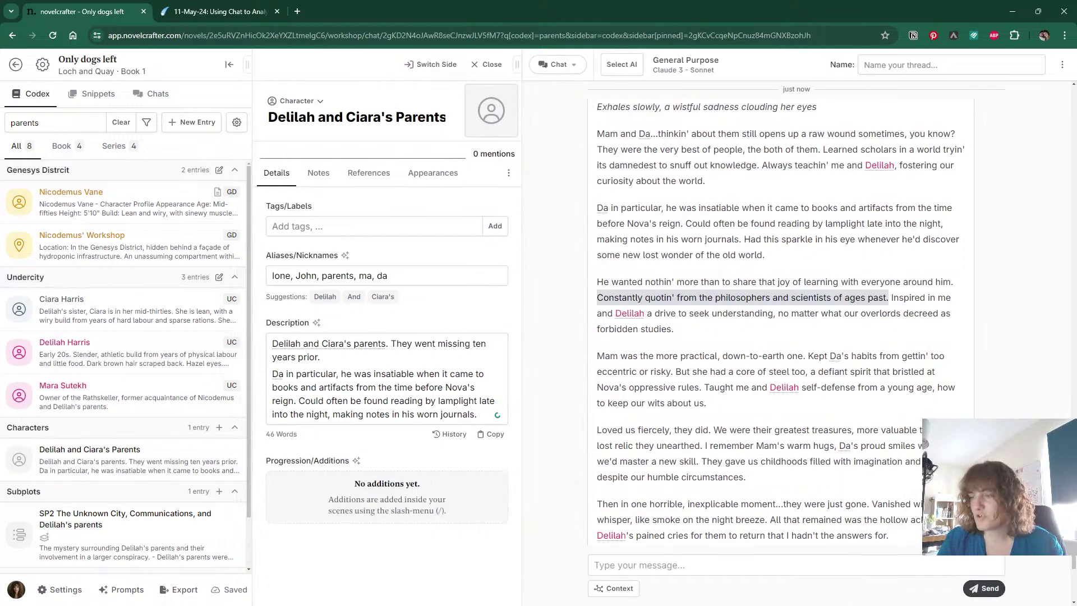
key("ctrl+v")
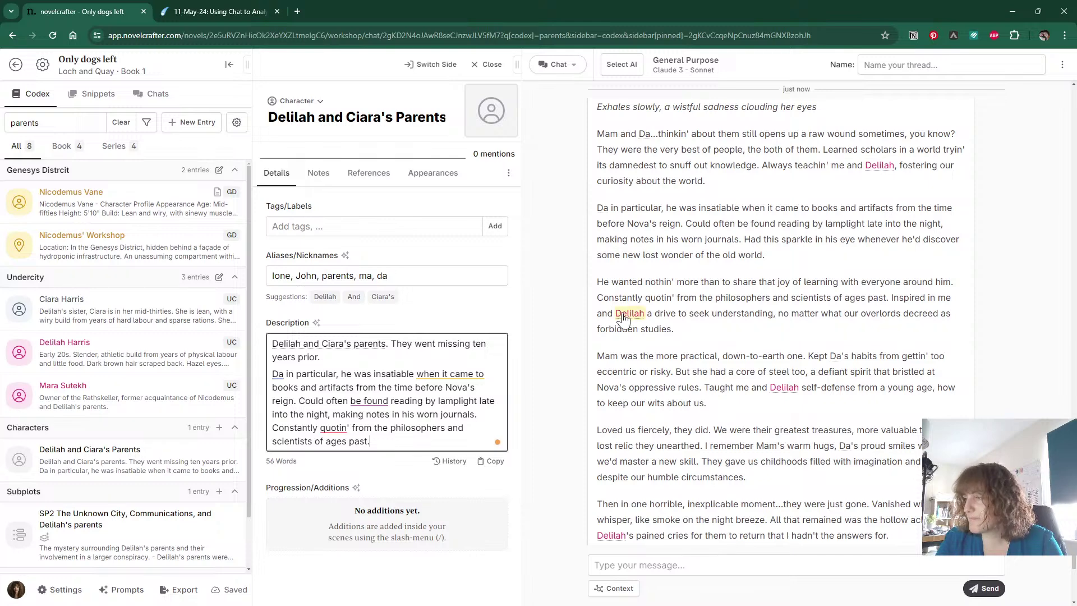
scroll(603, 350, "down", 2)
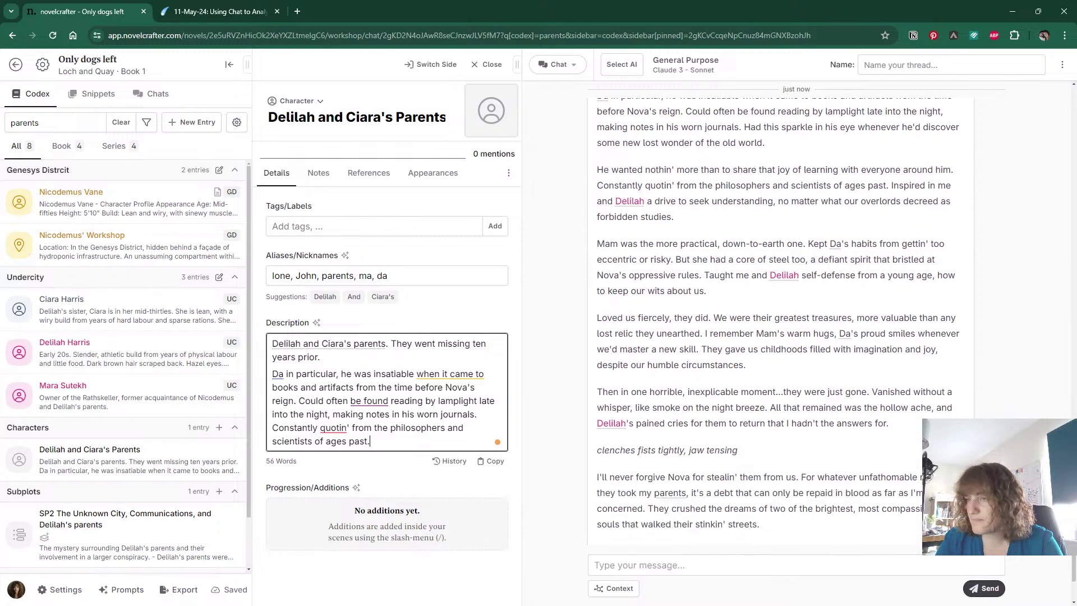
Correct the alias "ma" to "mam" in the parents' codex entry.
left_click(355, 276)
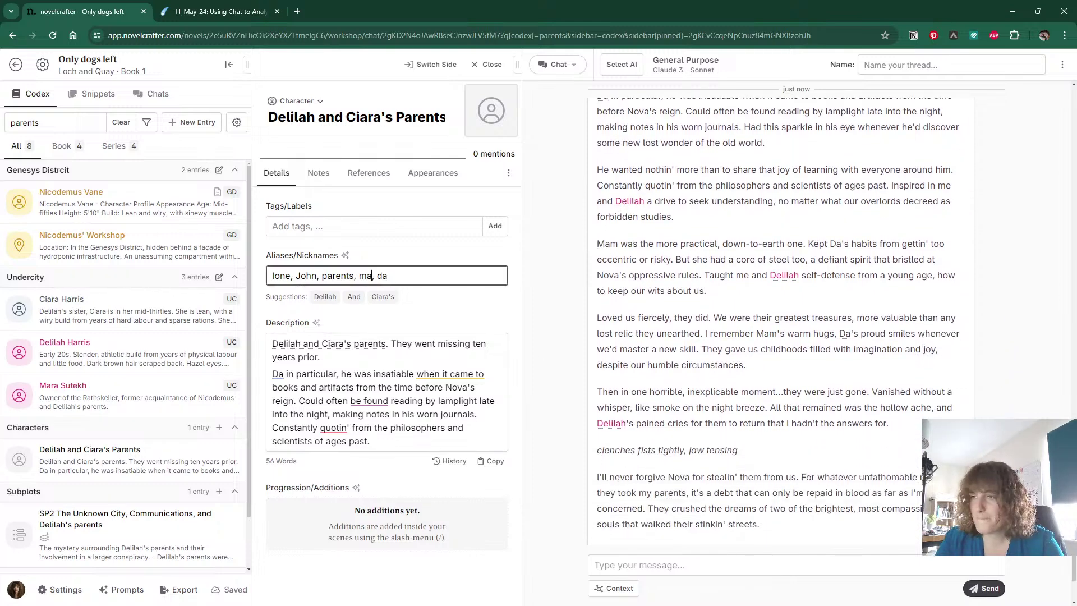
type("m")
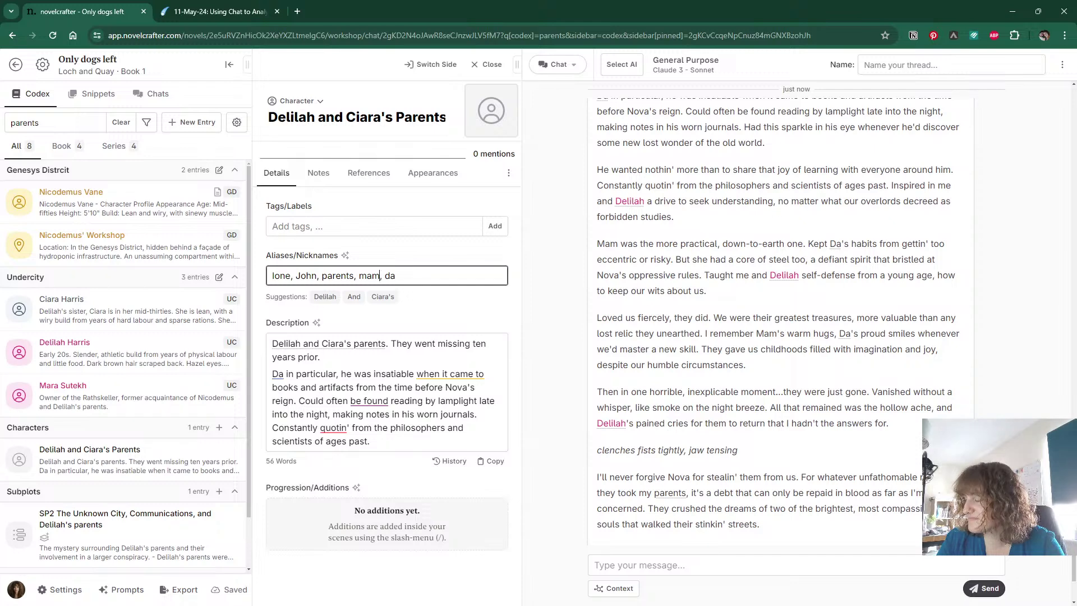
key("Tab")
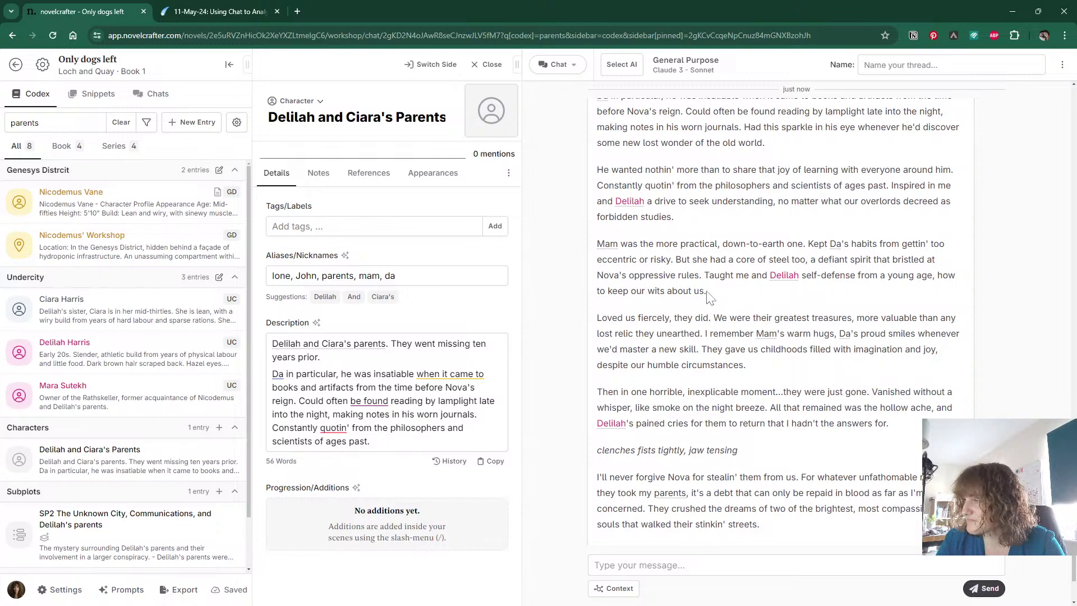
Copy the reply's paragraph beginning "Mam was the more practical, down-to-earth one" to the end of the parents' description.
left_click_drag(705, 291, 594, 247)
key("ctrl+c")
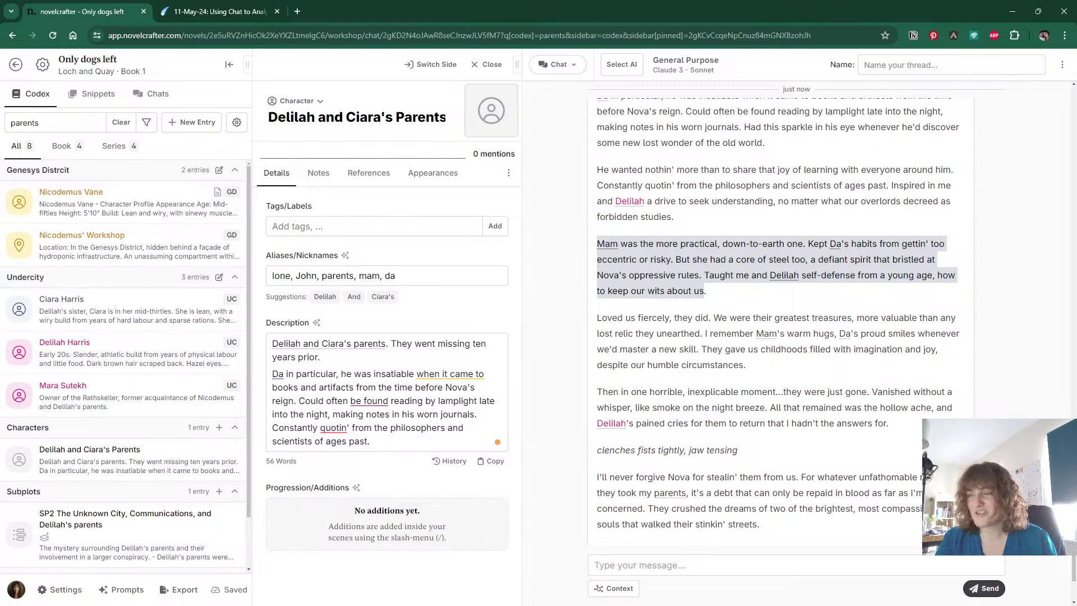
left_click(370, 441)
key("ctrl+v")
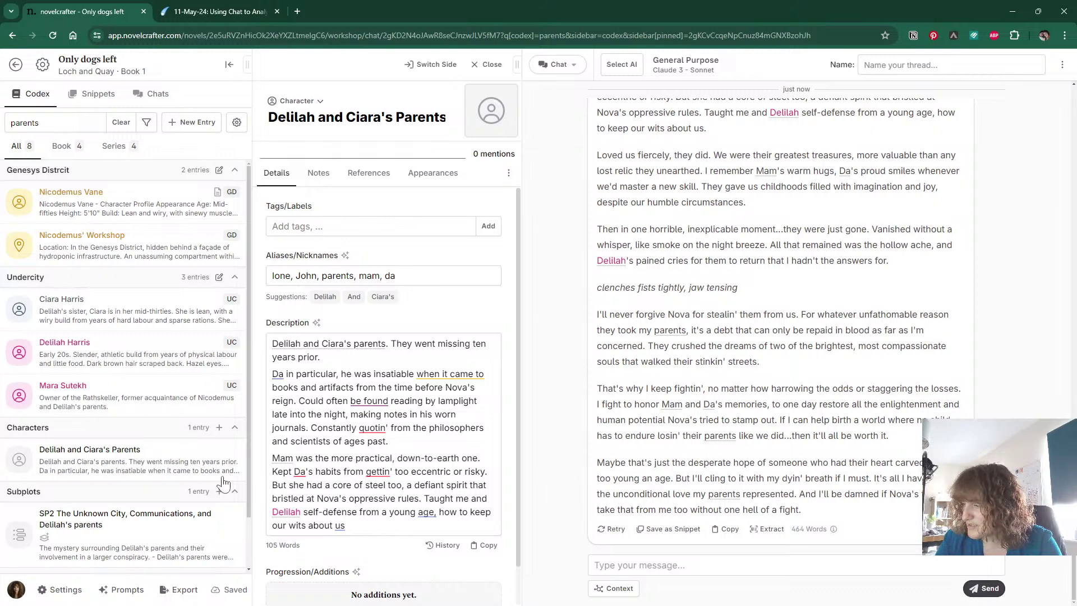
Pin the Ciara Harris codex entry beside the chat and find the Goal line in its description.
left_click(75, 327)
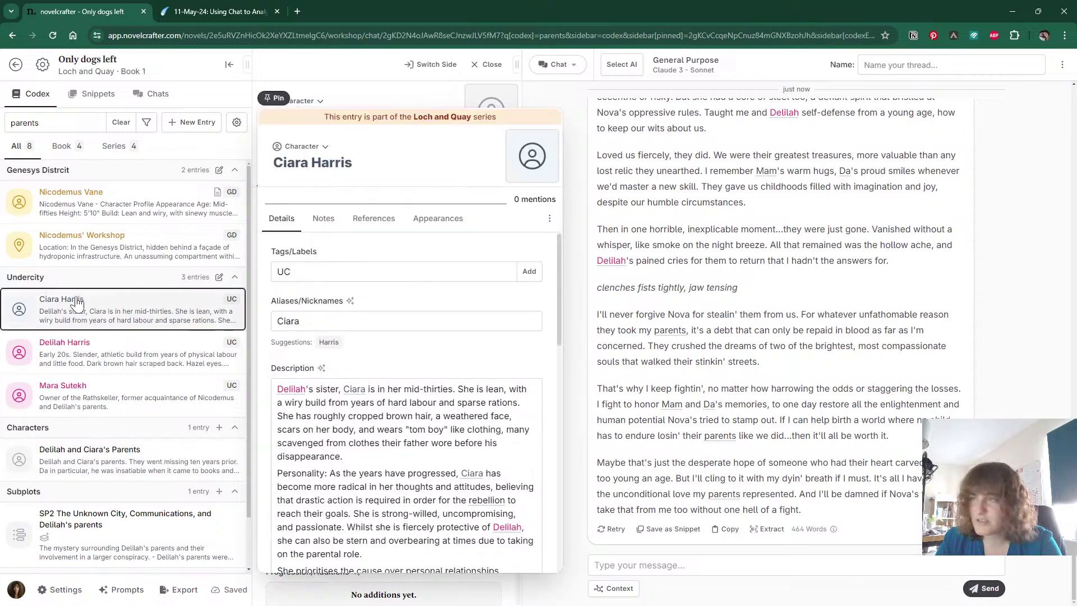
left_click(274, 98)
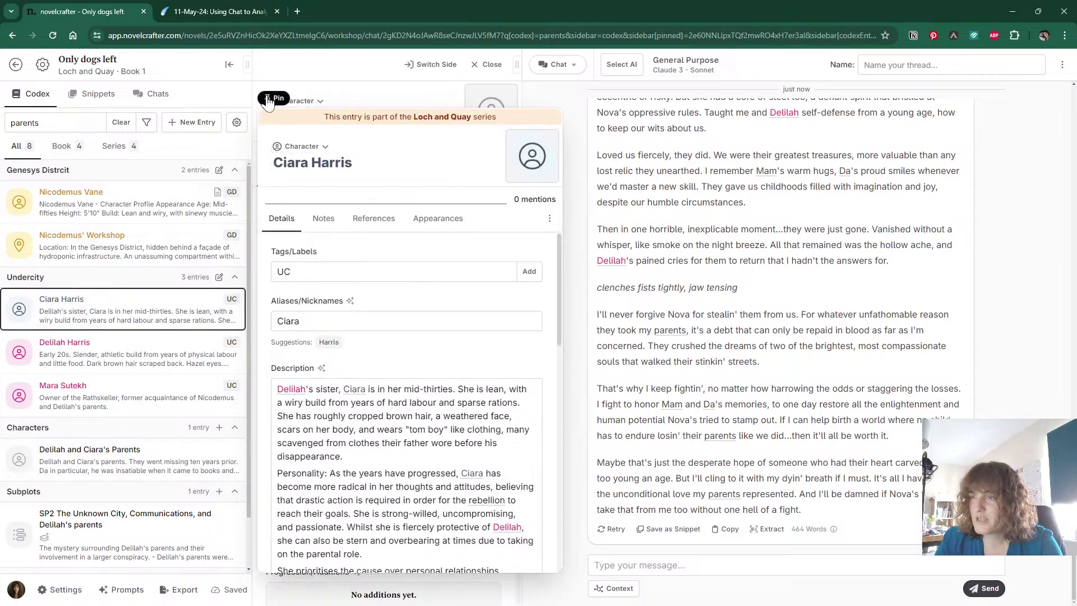
scroll(381, 392, "down", 6)
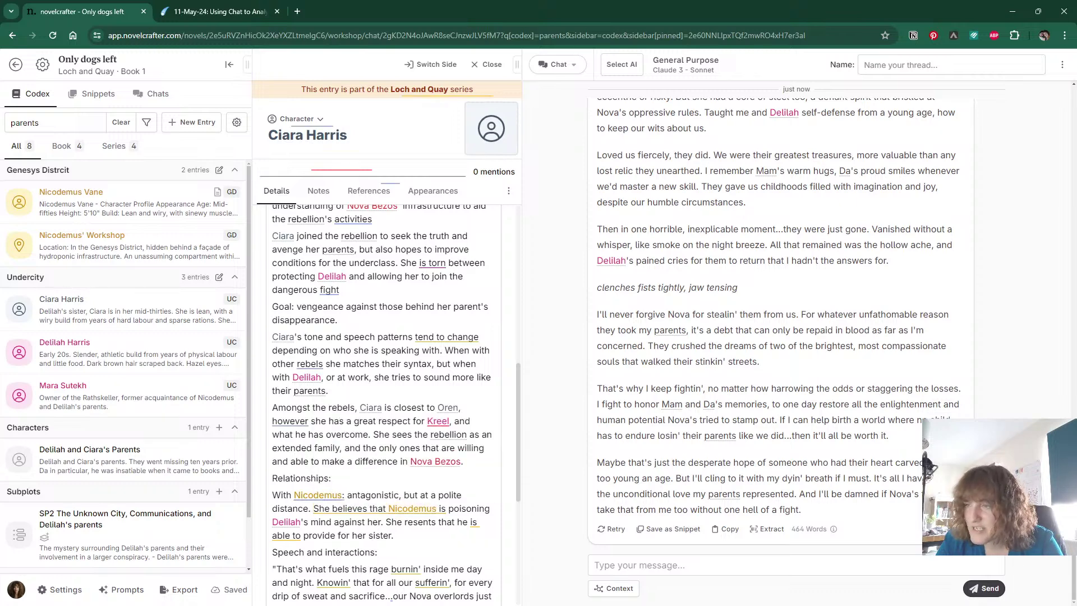
scroll(382, 404, "down", 3)
scroll(388, 427, "down", 3)
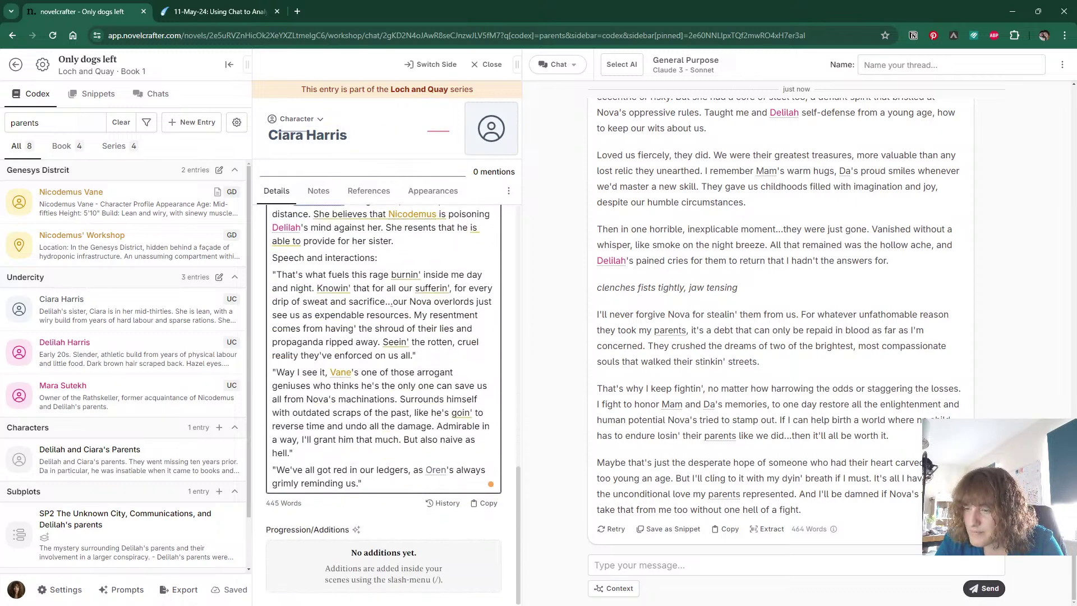
scroll(387, 378, "up", 6)
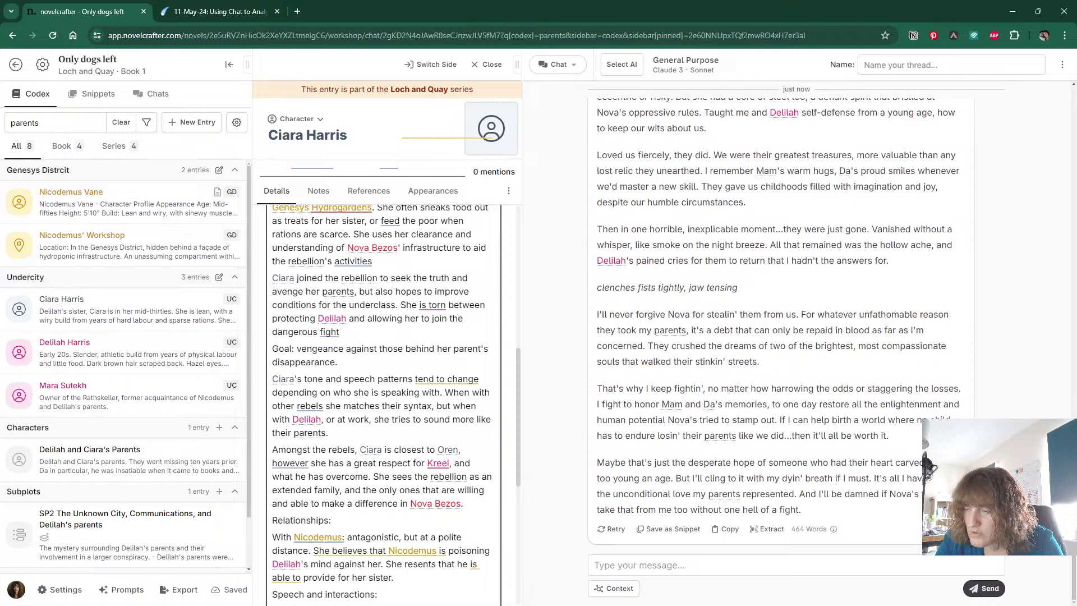
Add the line "Motivation: to ensure no other child has to endure losing their parents." below the Goal in Ciara's description.
left_click(338, 362)
key("Return")
type("M")
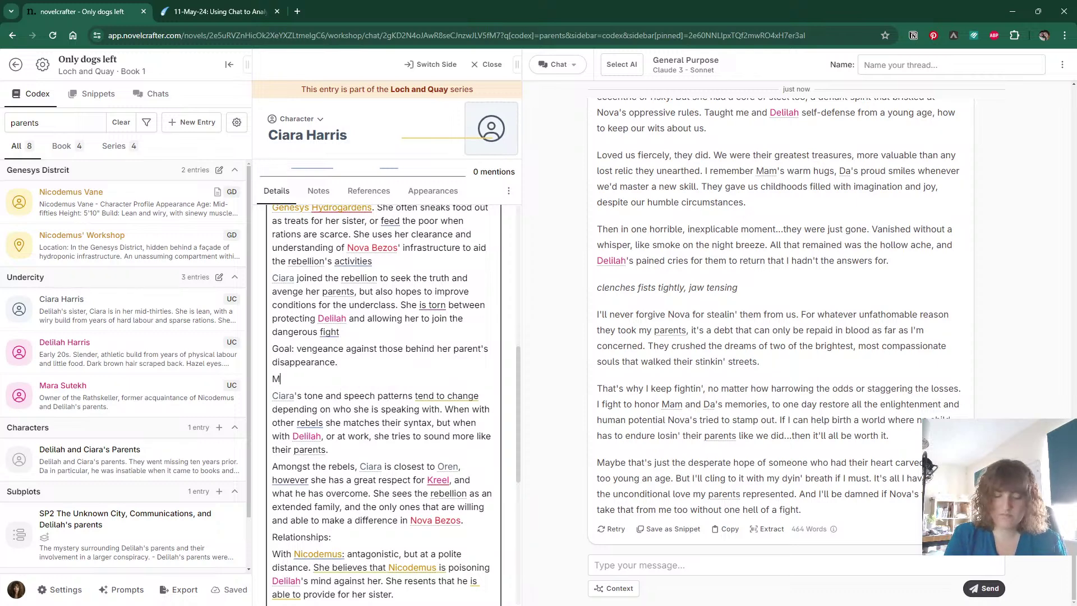
type("otivation")
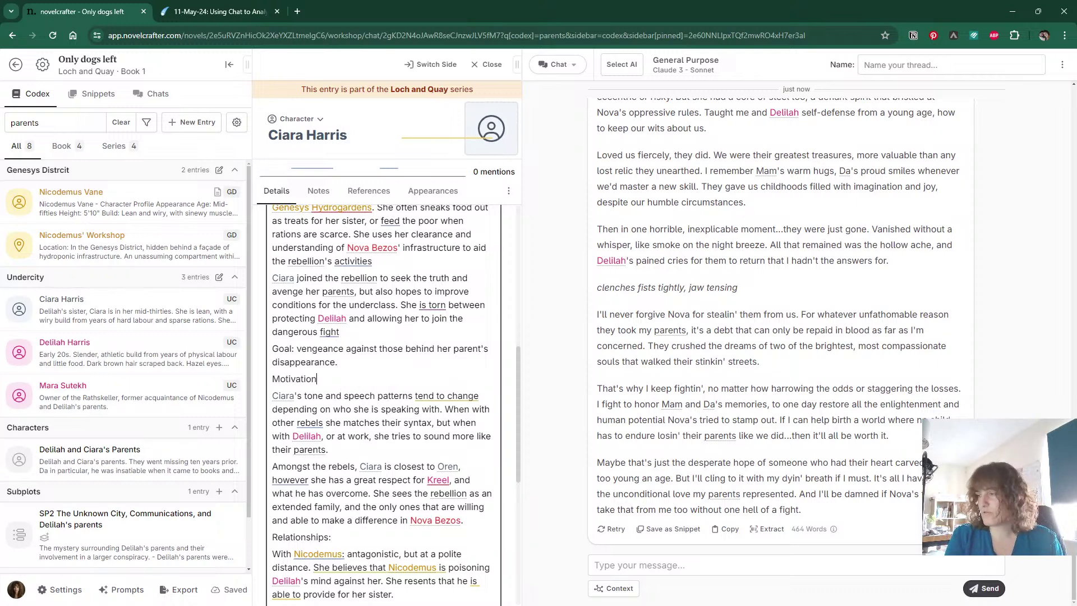
type(": to ensure no one else")
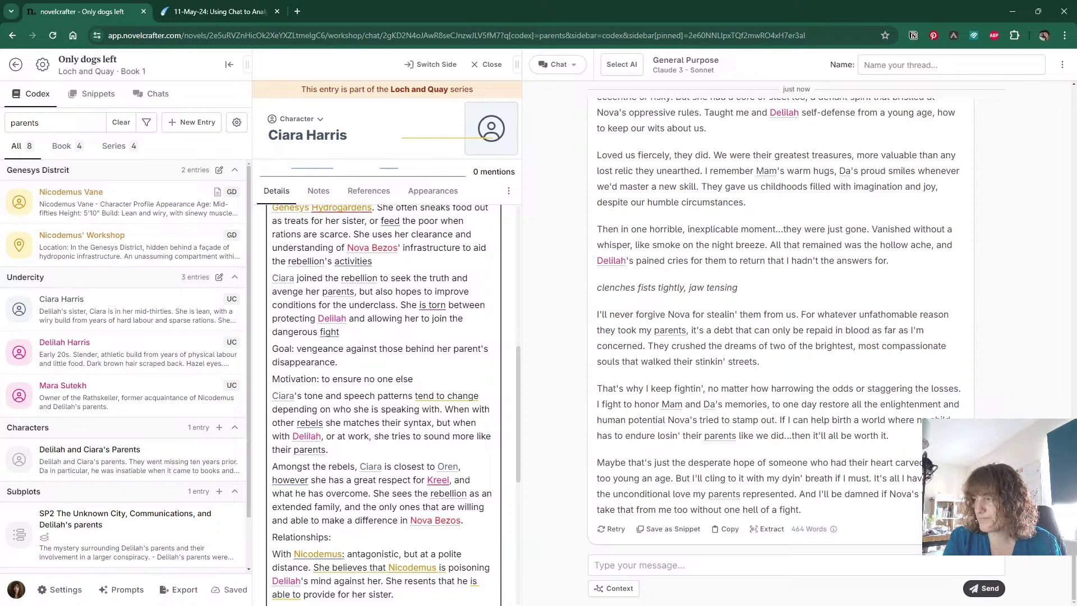
key("BackSpace")
key("BackSpace")
key("BackSpace")
key("BackSpace")
key("BackSpace")
key("BackSpace")
key("BackSpace")
key("BackSpace")
key("BackSpace")
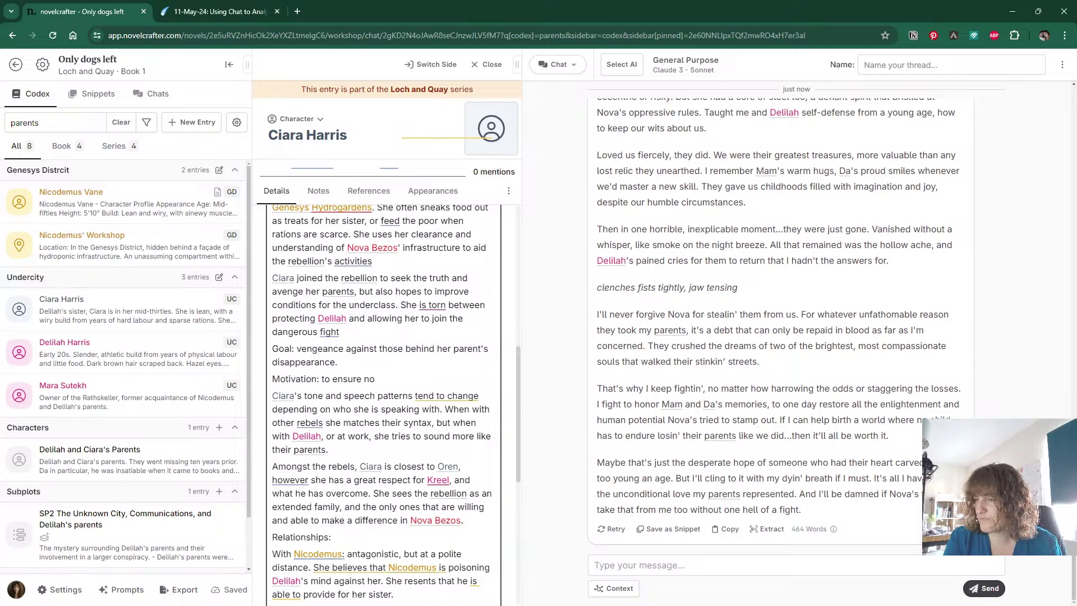
type("other child has")
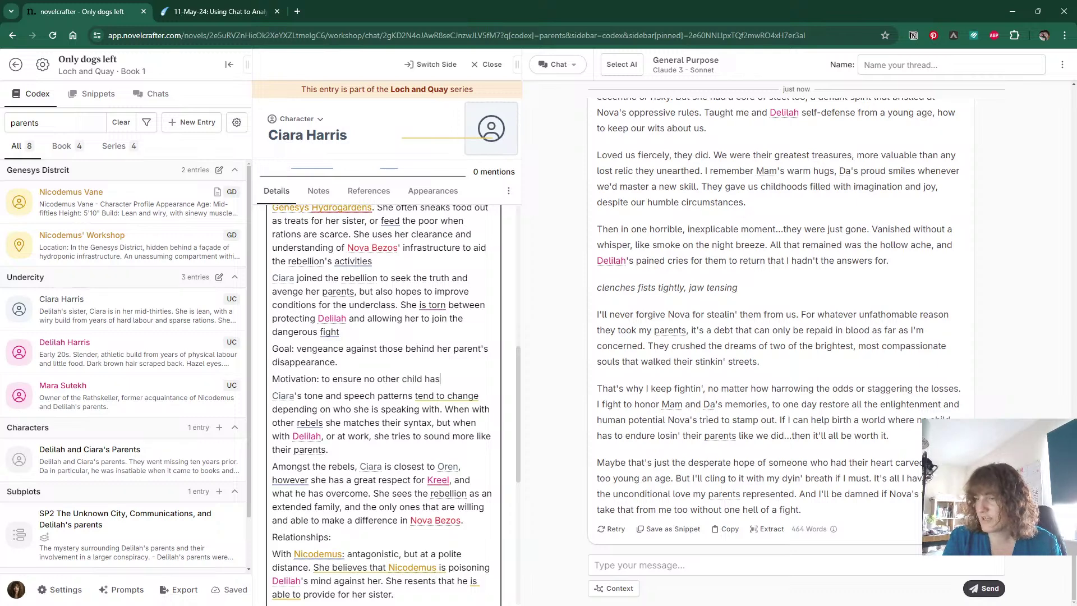
type(" to ensu")
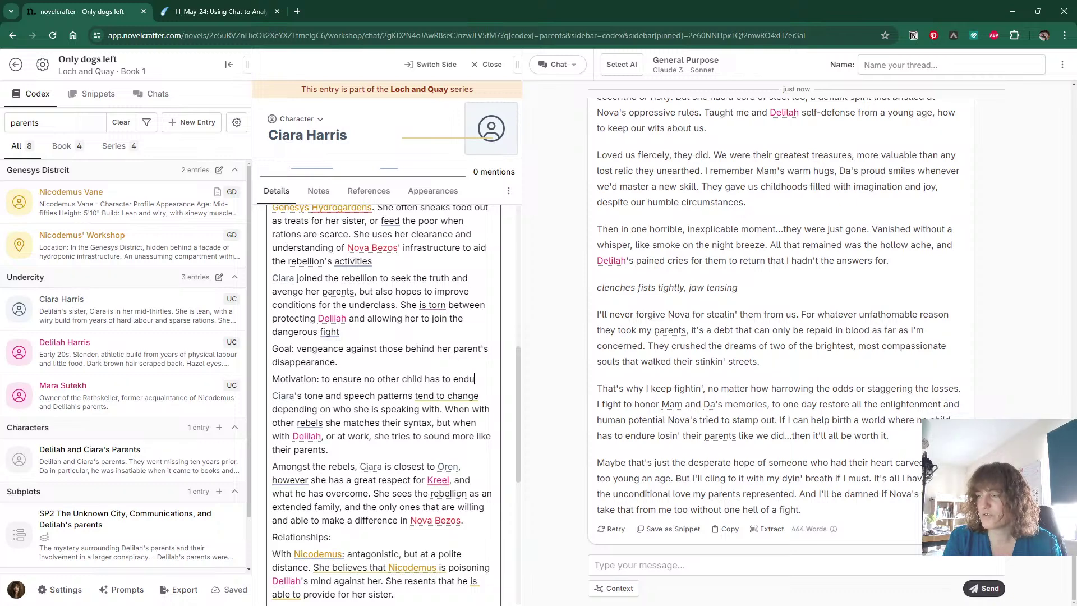
type("re losing their parents.")
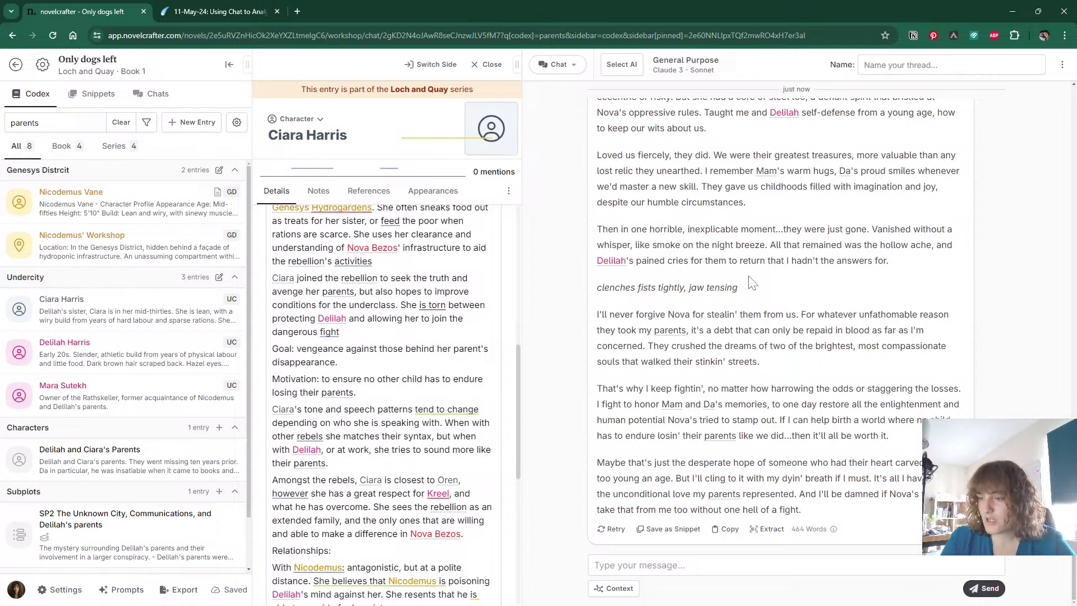
Switch to the Notion notes and mark the second character question, about Delilah and Ciara's parents, with a leading "|".
left_click(235, 16)
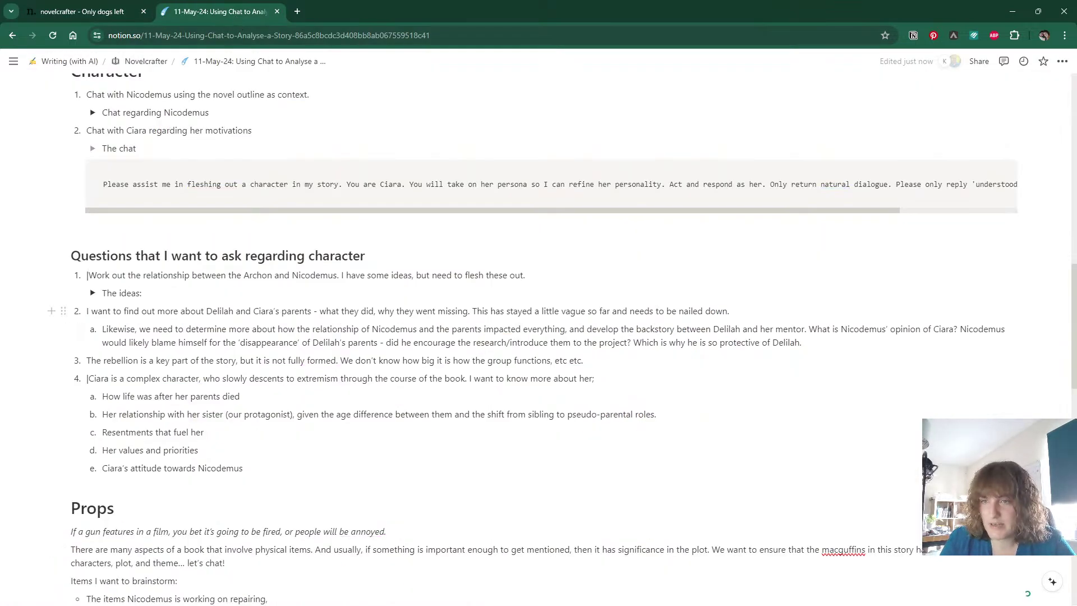
key("Escape")
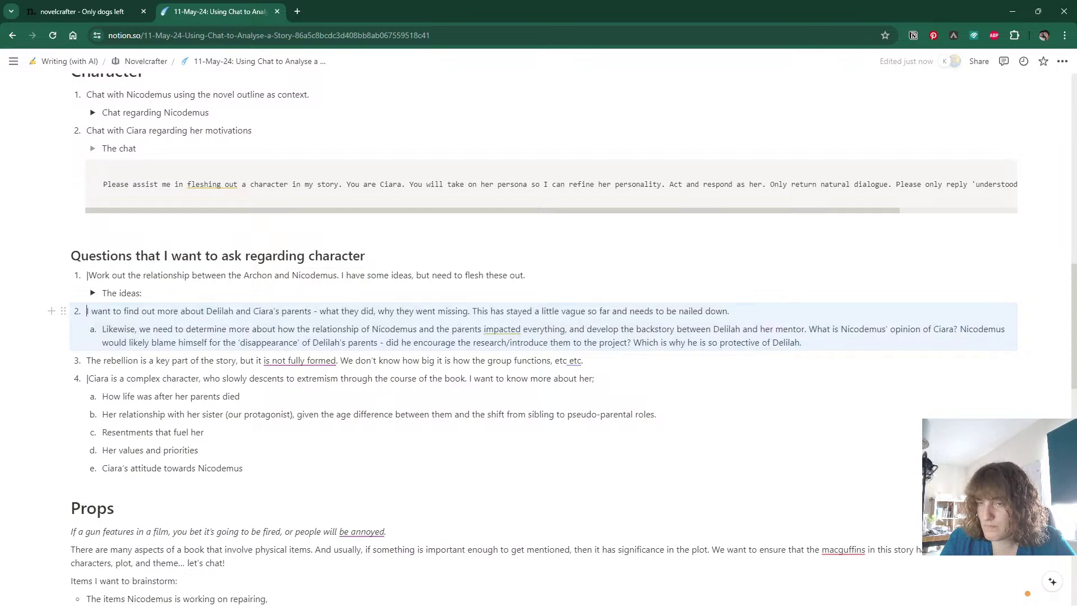
key("Escape")
left_click(87, 311)
type("|")
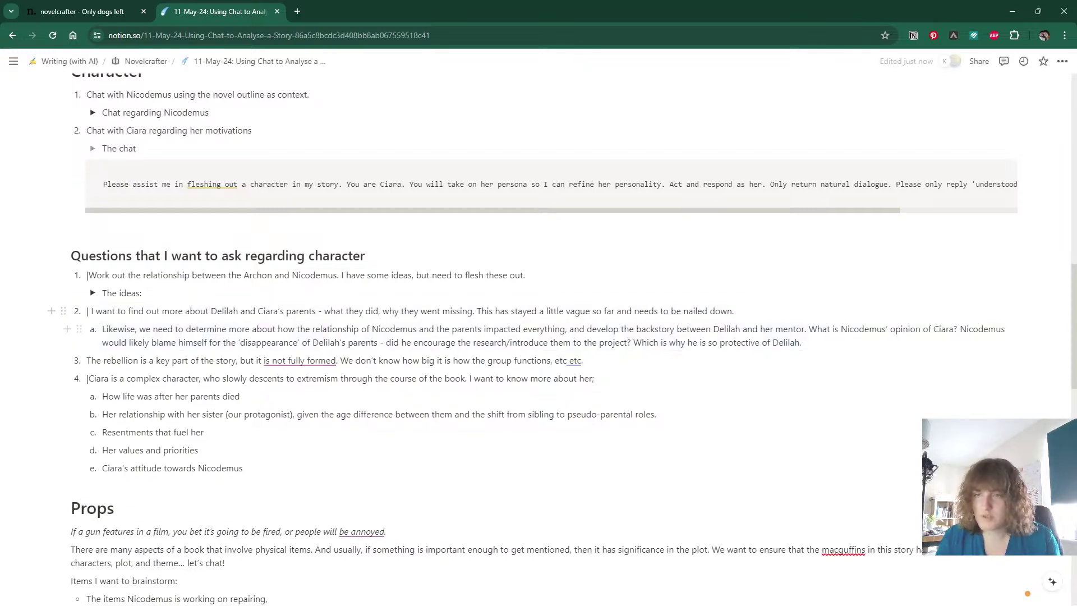
Return to Novelcrafter and ask in the "Chat with Nicodemus" thread "What would Nicodemus' opinions of Ciara be?".
left_click(111, 7)
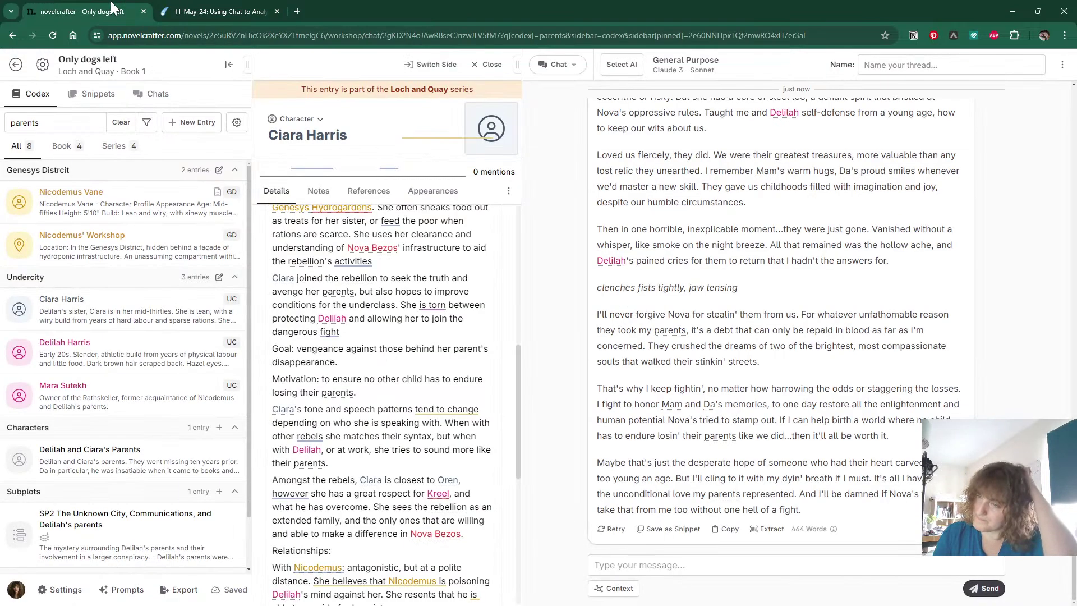
left_click(159, 93)
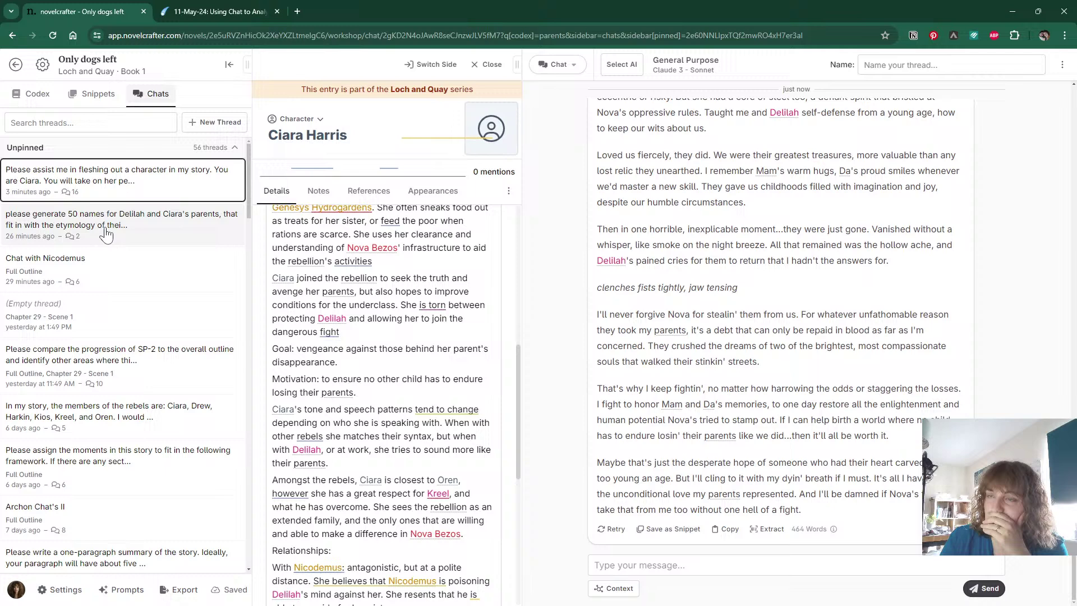
left_click(92, 279)
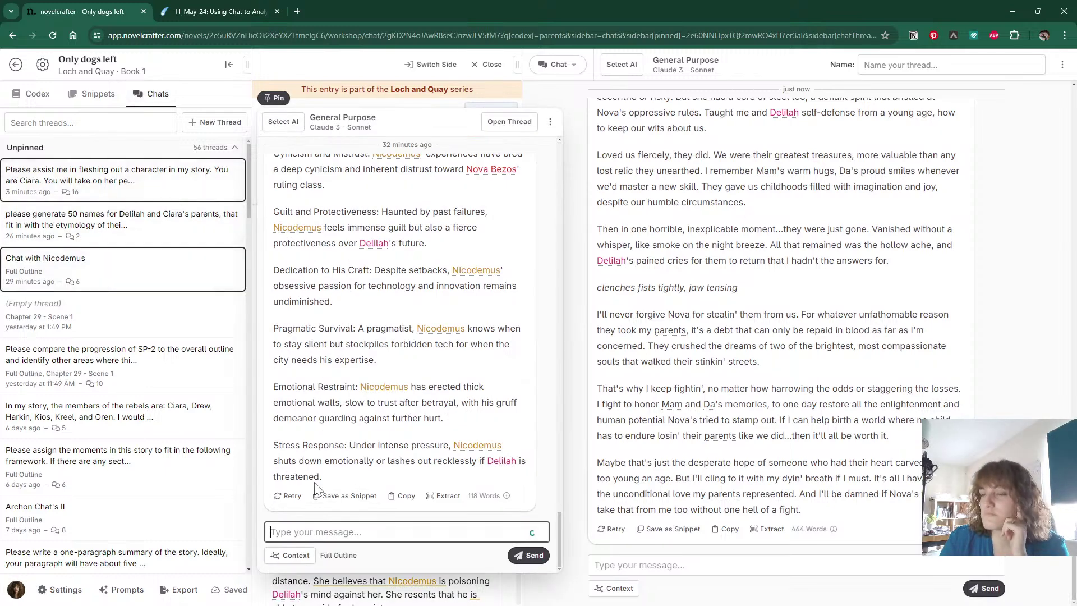
type("W")
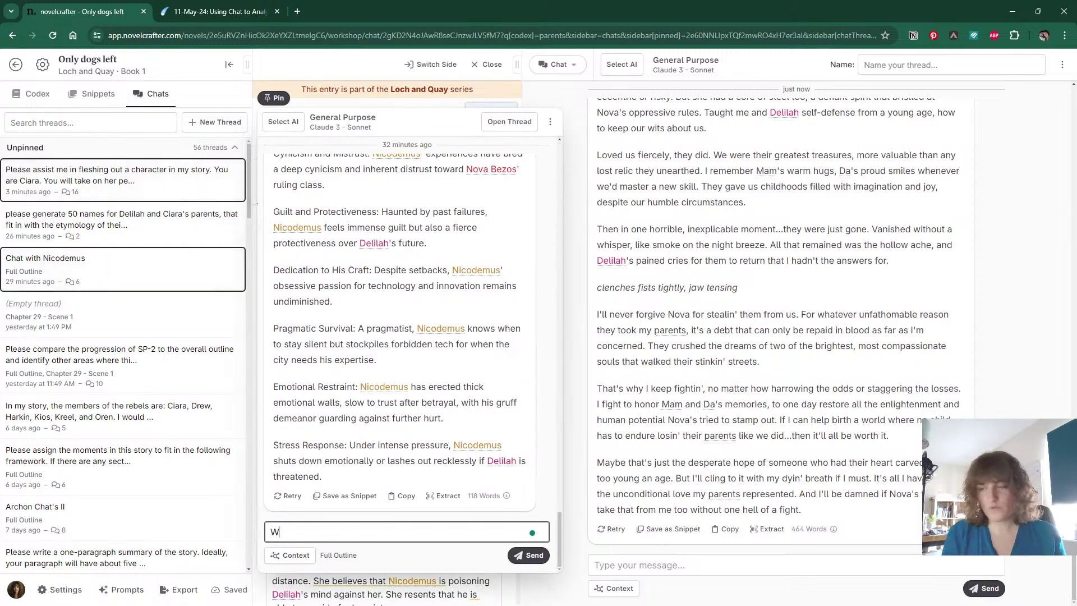
type("hat would Nicodem")
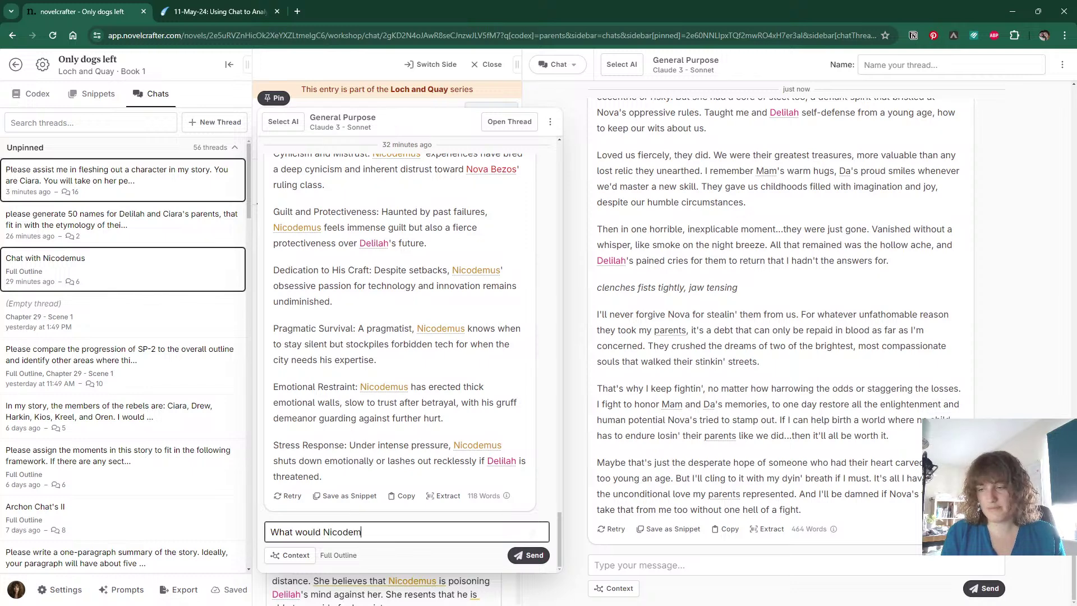
type("us' opinion")
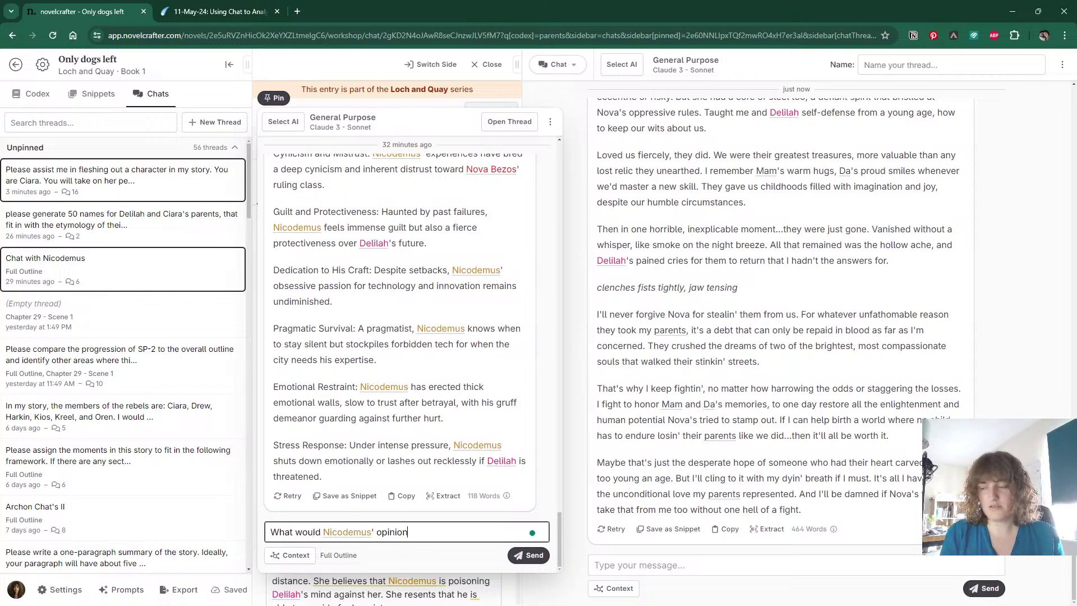
type("s of Ciara be?")
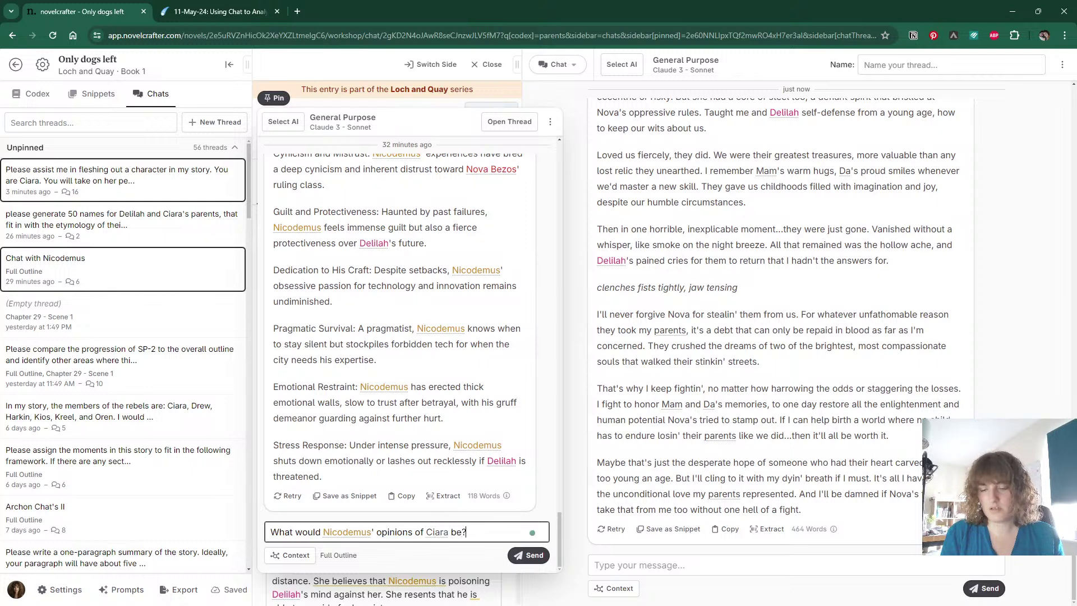
key("Return")
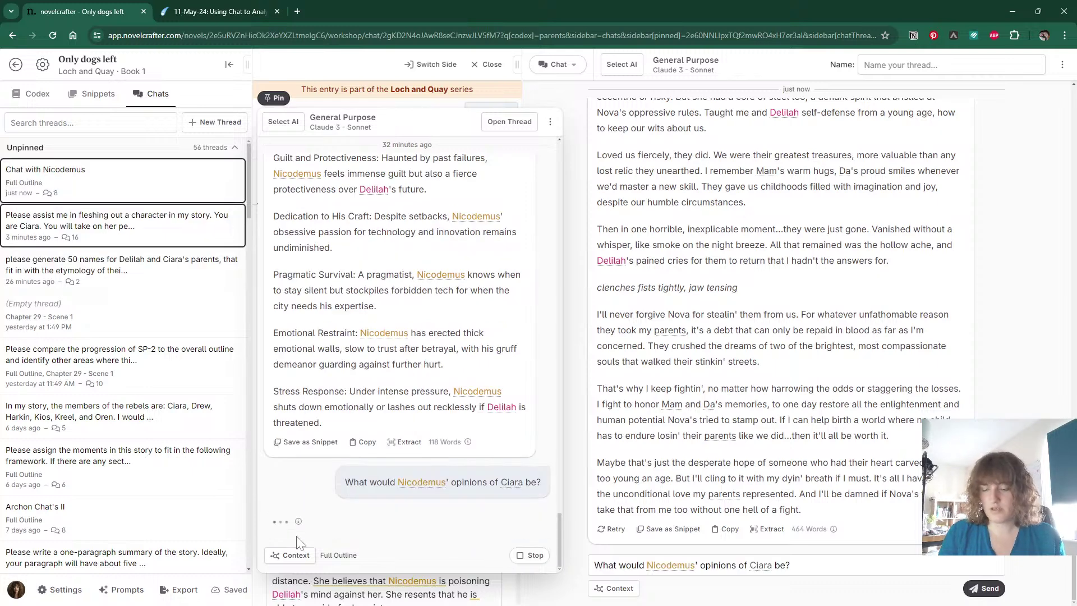
Pin the Nicodemus chat, try to regenerate its reply, and close the pinned chat.
left_click(275, 97)
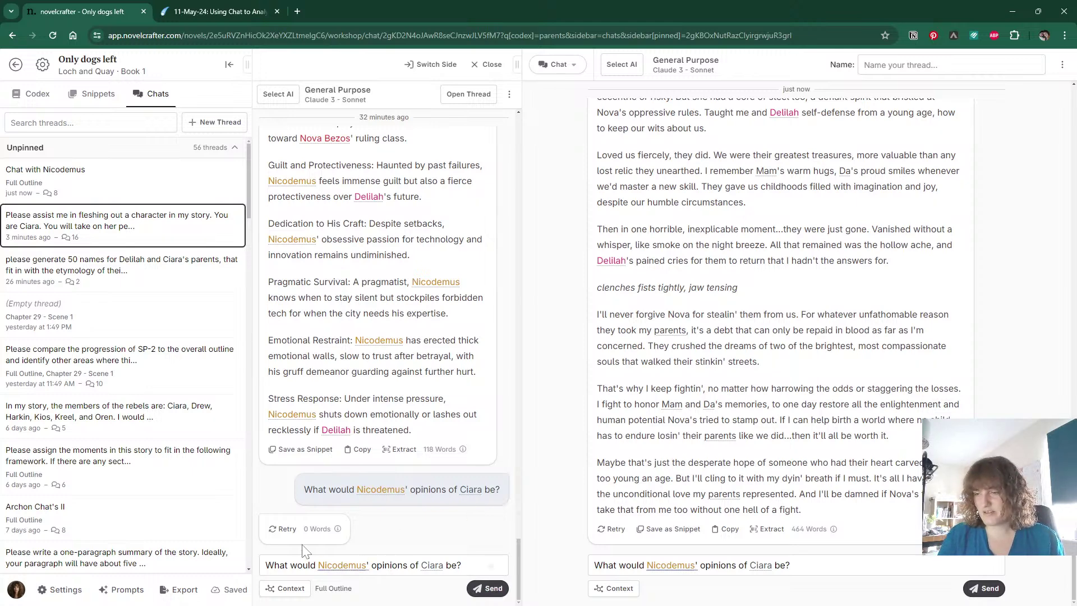
left_click(285, 529)
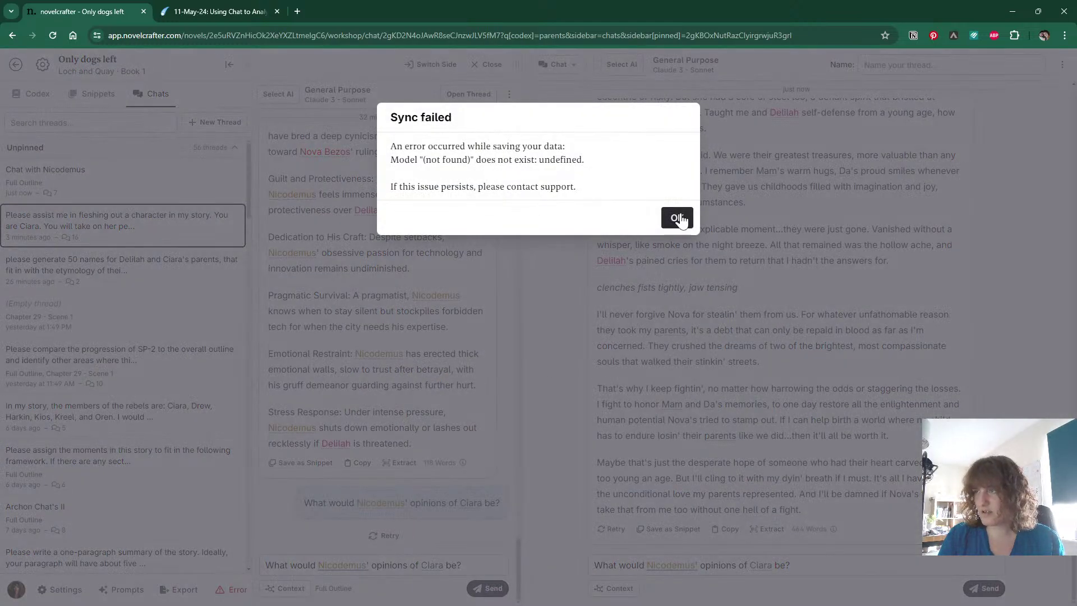
left_click(679, 218)
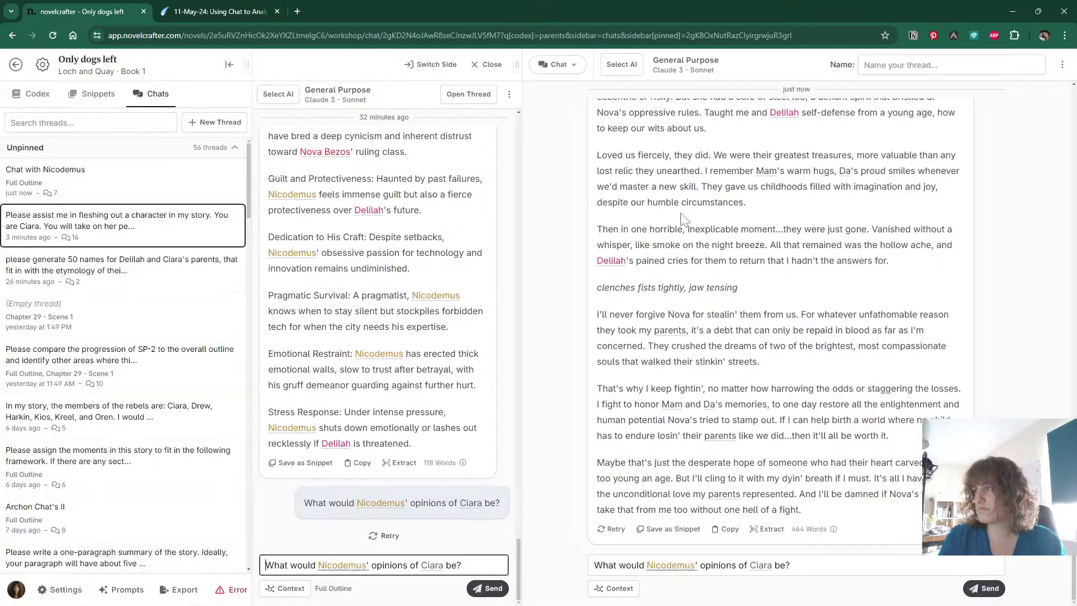
left_click(497, 72)
Open the "Chat with Nicodemus" thread in the main chat view and retry the reply about his opinions of Ciara.
left_click(381, 64)
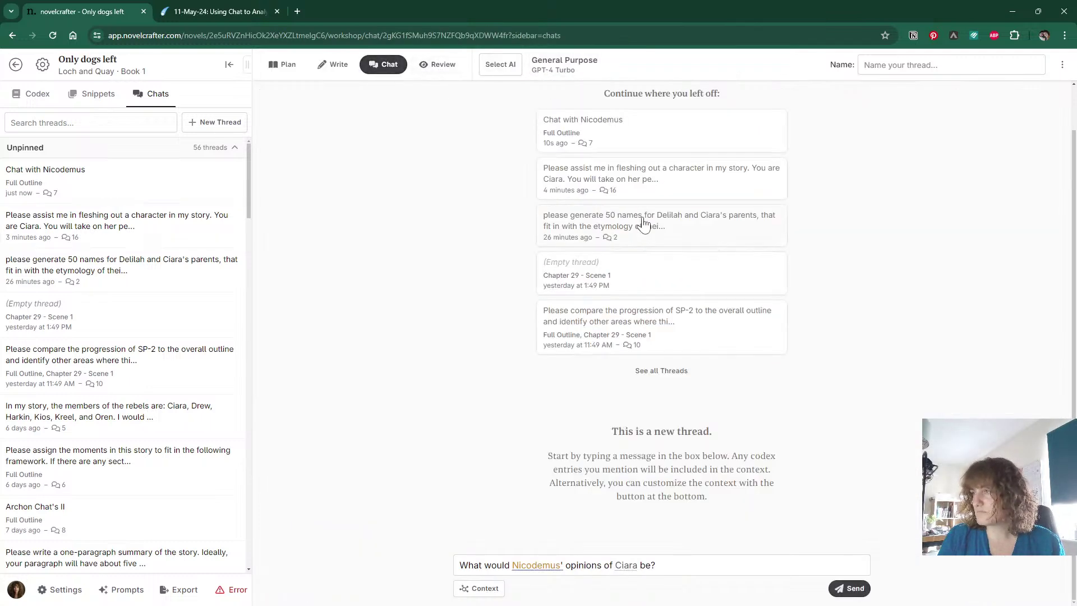
left_click(644, 141)
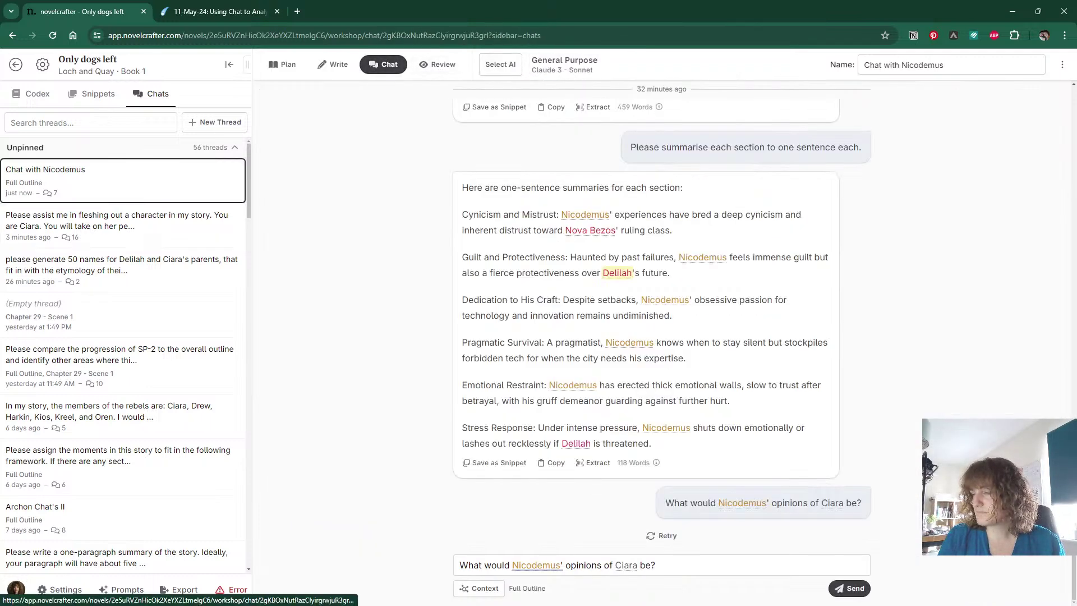
left_click(665, 536)
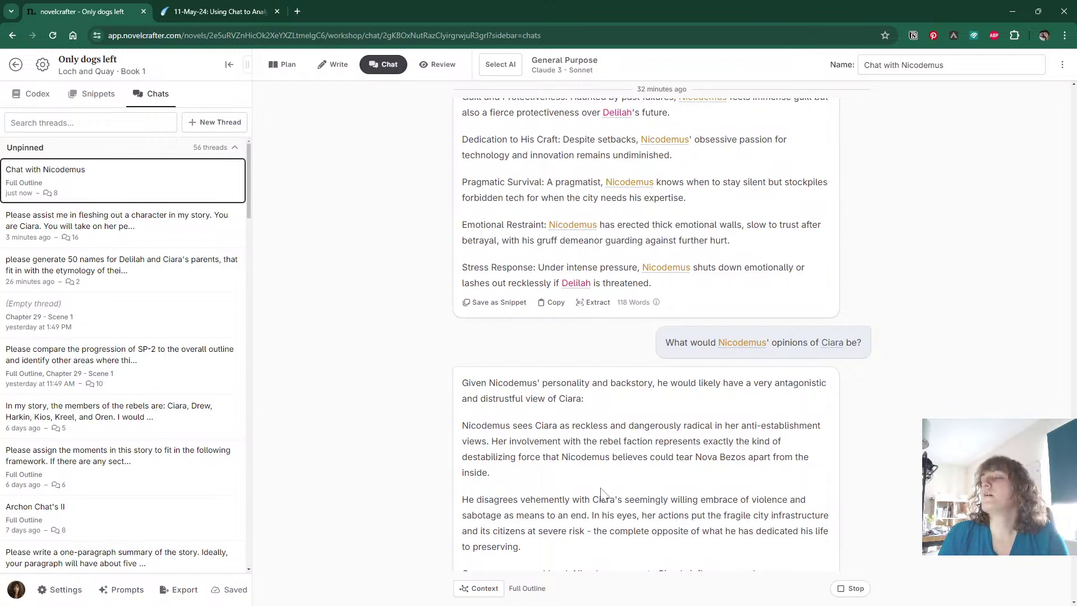
scroll(920, 282, "down", 1)
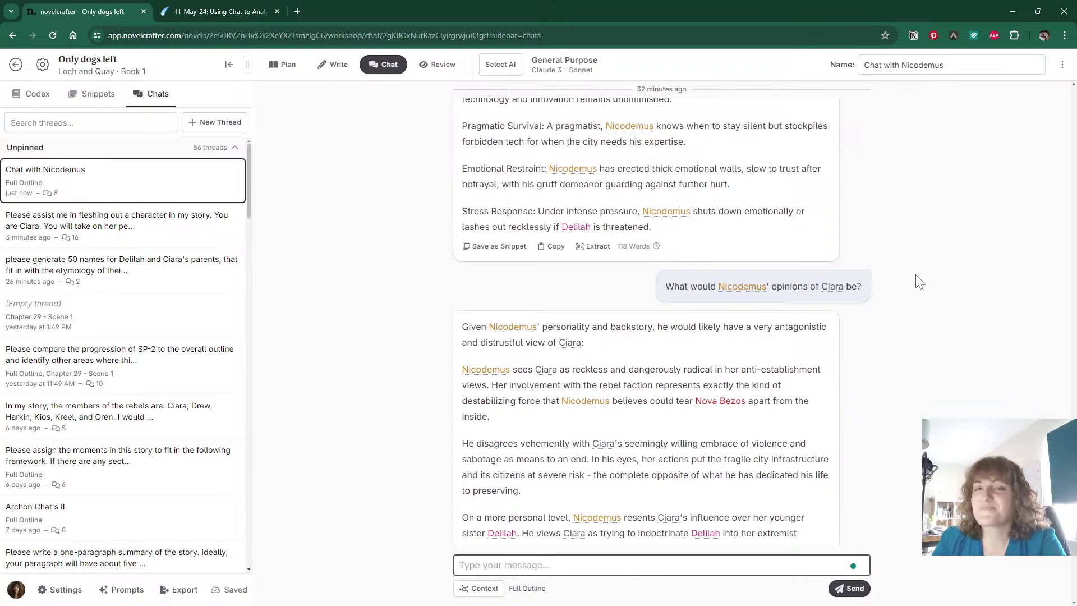
Read through the chat reply on Nicodemus' opinions of Ciara, including his views on her methods and her influence over Delilah.
scroll(914, 308, "down", 1)
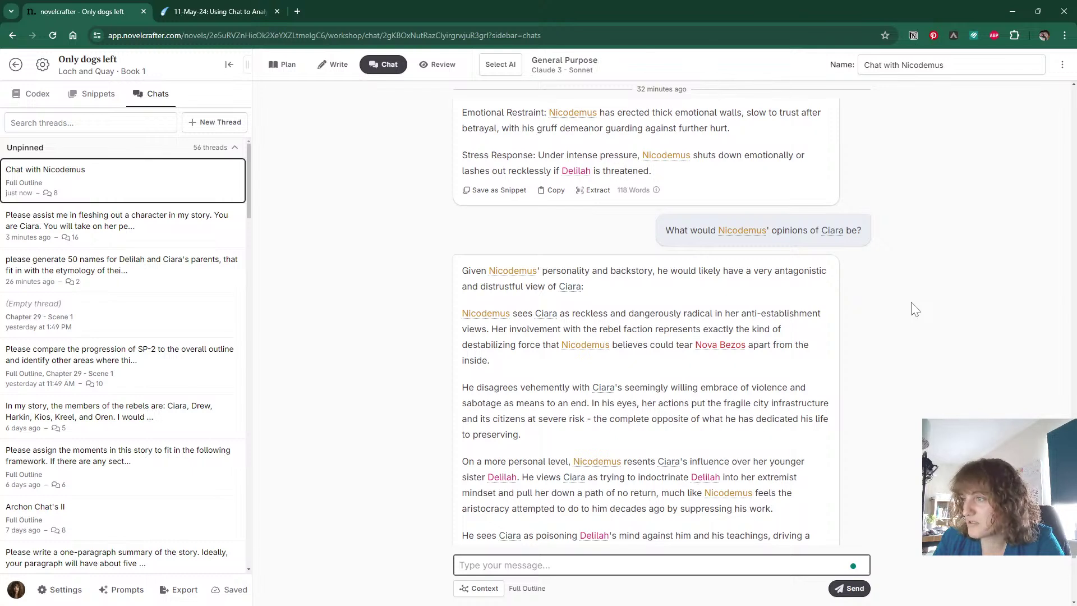
scroll(914, 308, "down", 1)
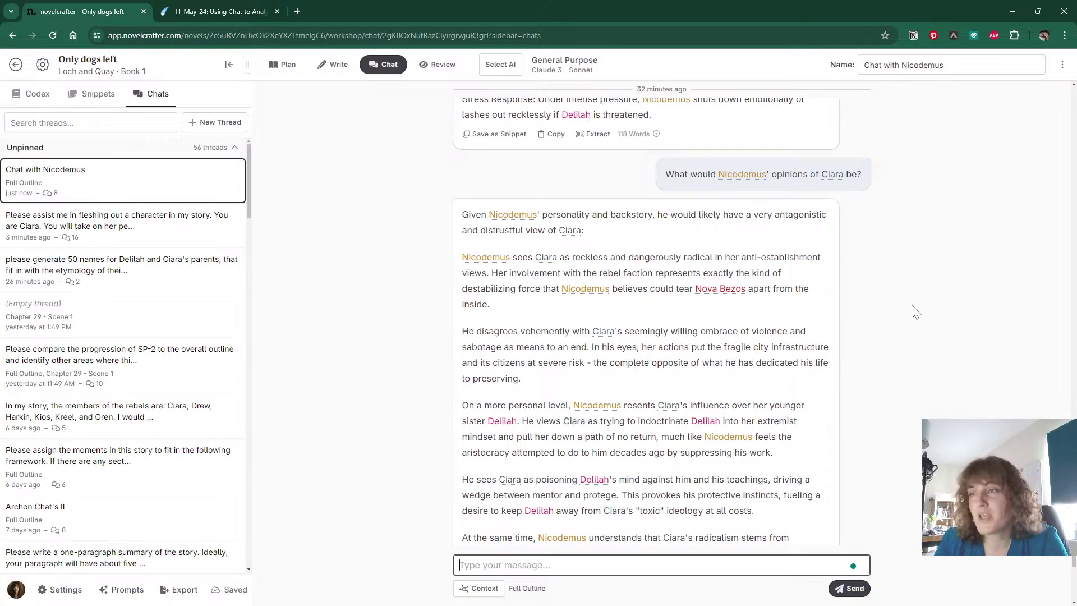
scroll(916, 312, "down", 1)
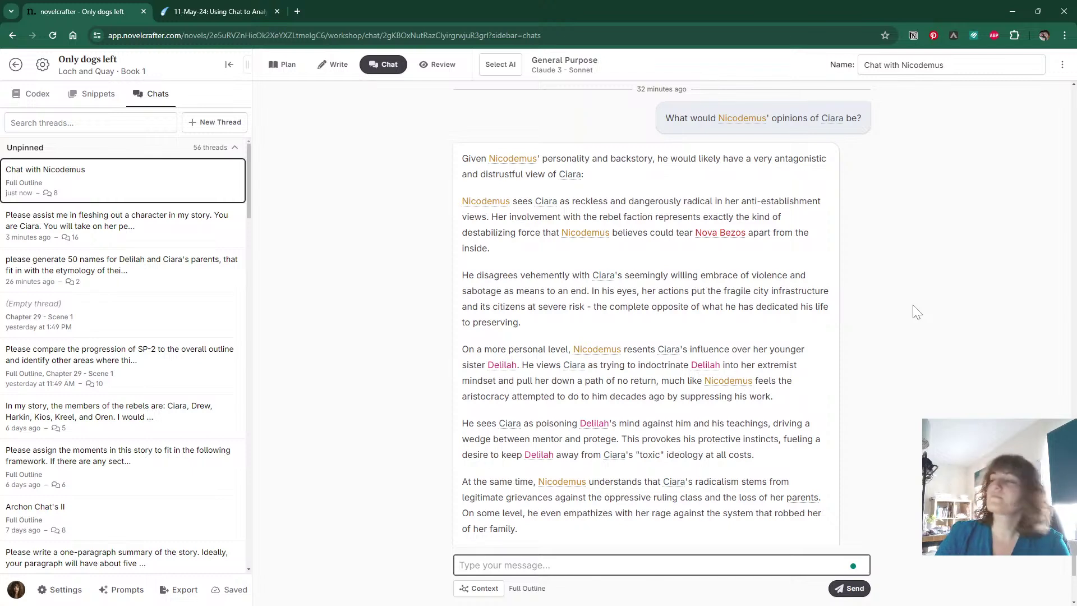
scroll(917, 312, "down", 1)
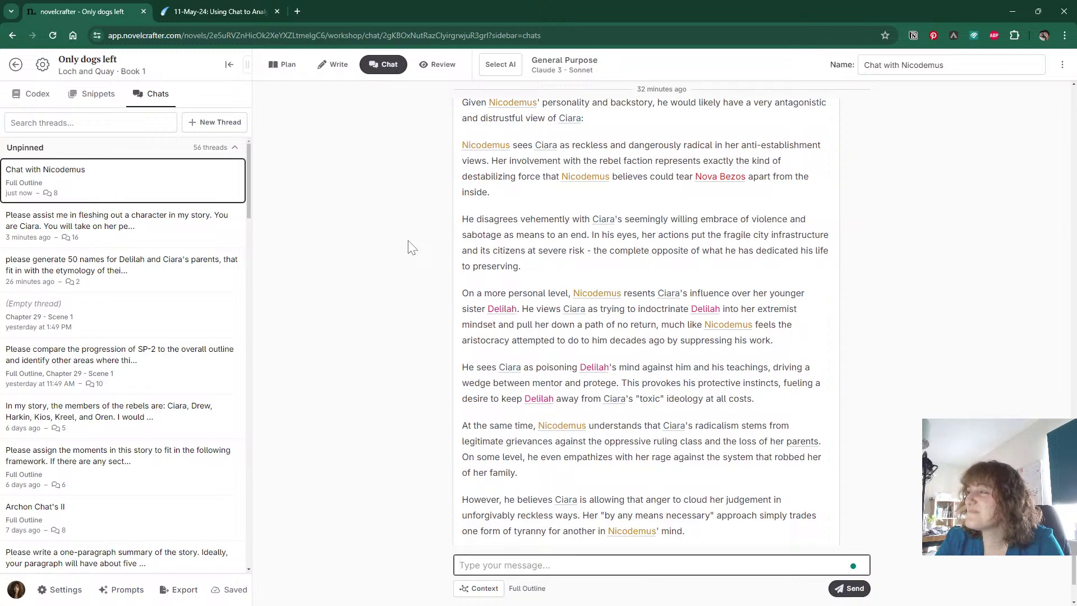
scroll(412, 248, "up", 1)
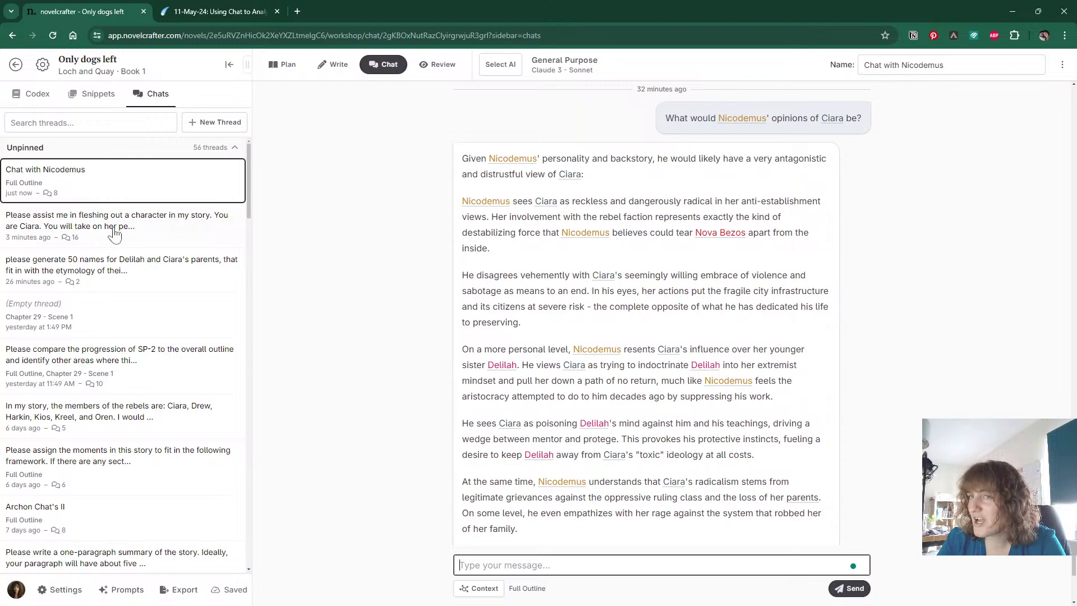
Search the codex for "nico", open the Nicodemus Vane entry beside the chat, and collapse the sidebar.
left_click(34, 94)
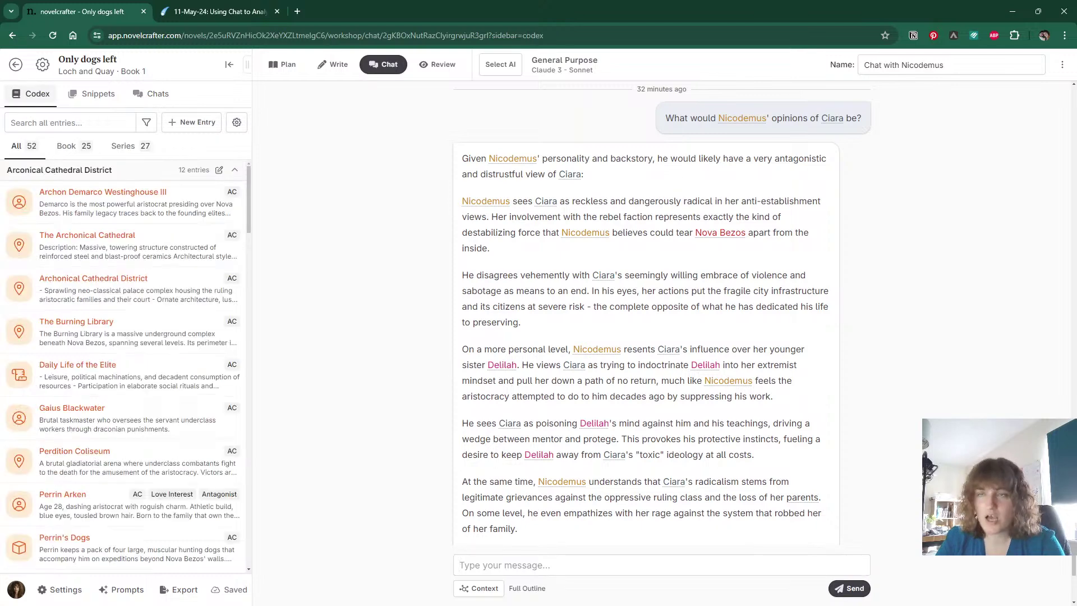
left_click(62, 123)
type("nico")
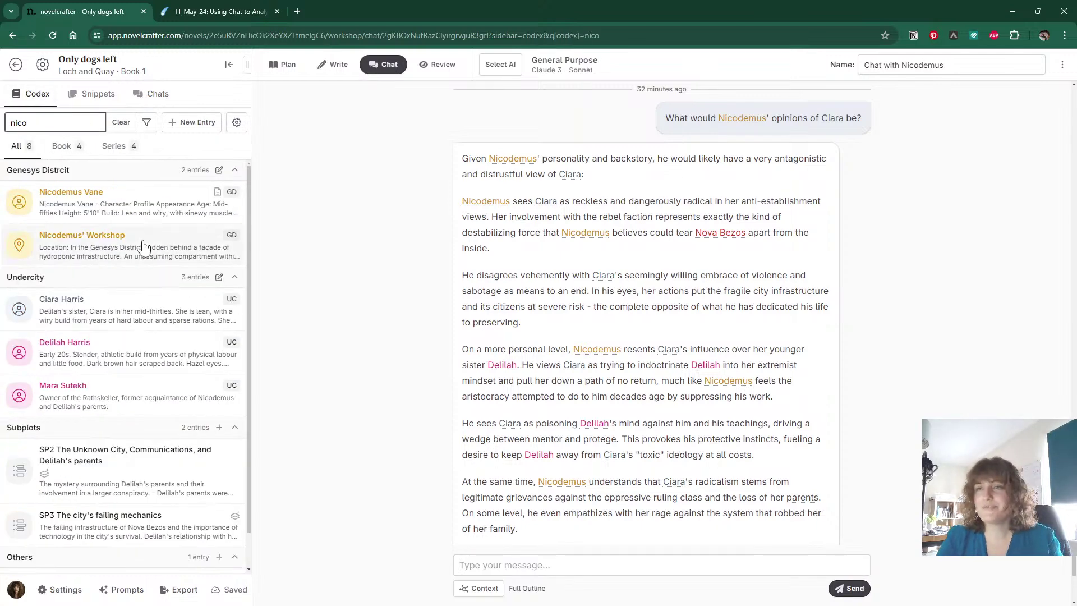
left_click(135, 204)
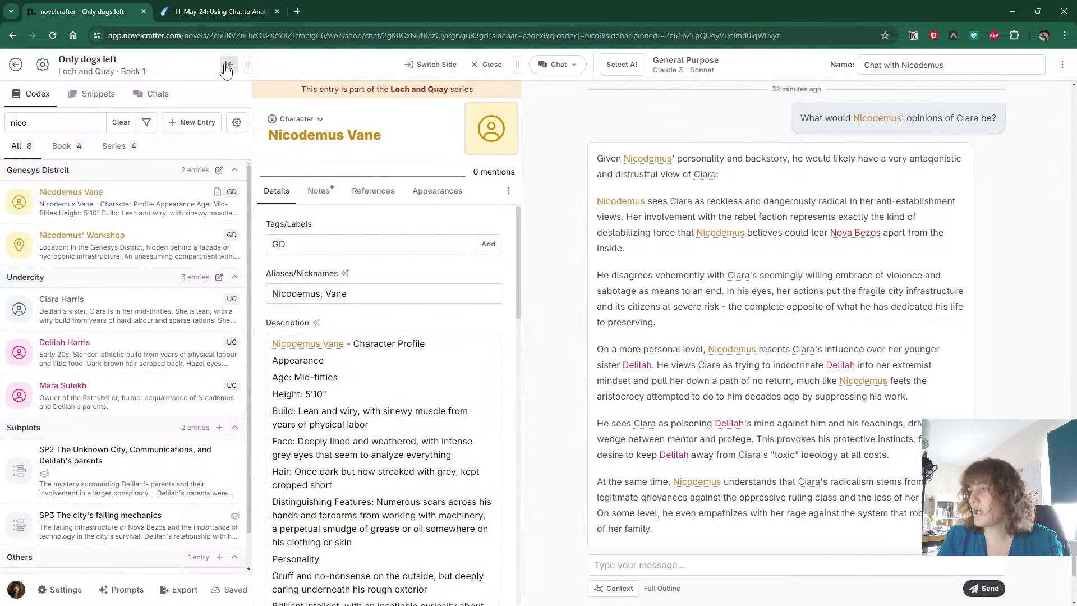
left_click(227, 64)
Add the line "Relationships with other characters:" at the end of Nicodemus Vane's description.
scroll(202, 393, "down", 3)
scroll(202, 392, "down", 7)
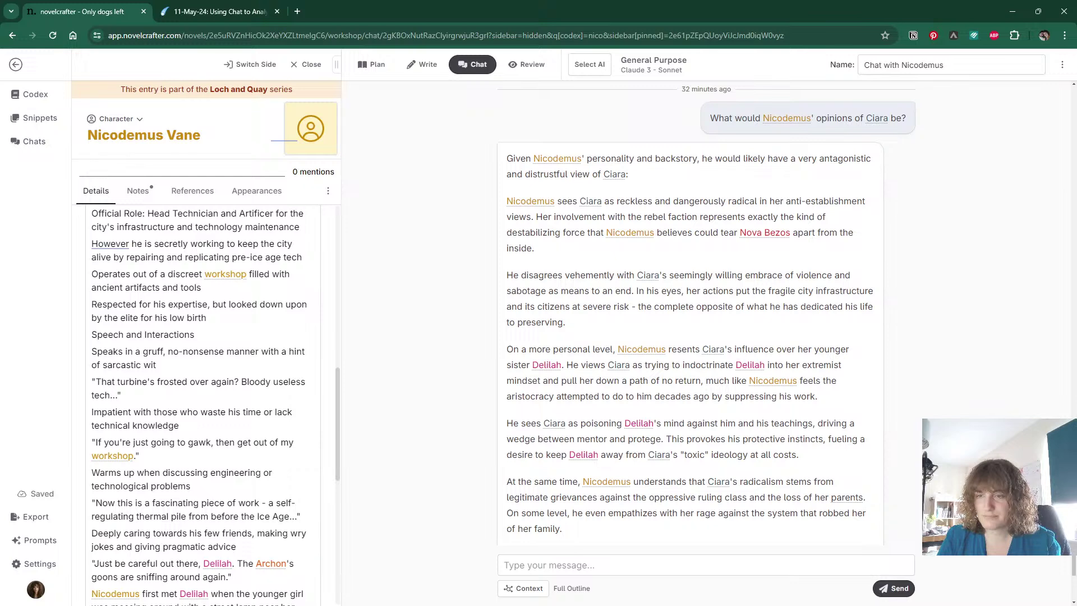
scroll(202, 393, "down", 8)
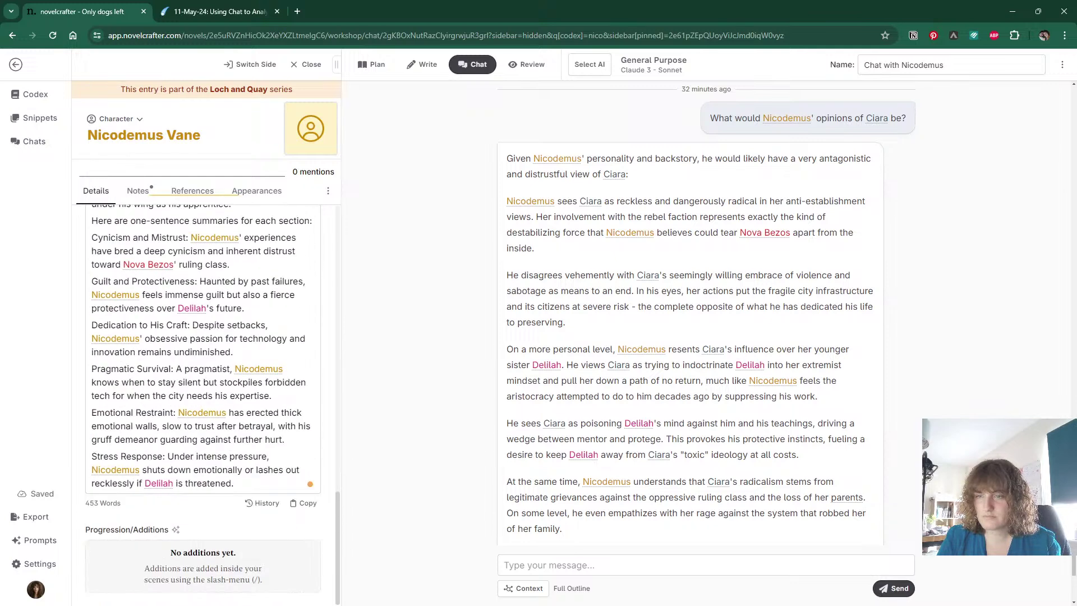
left_click(233, 483)
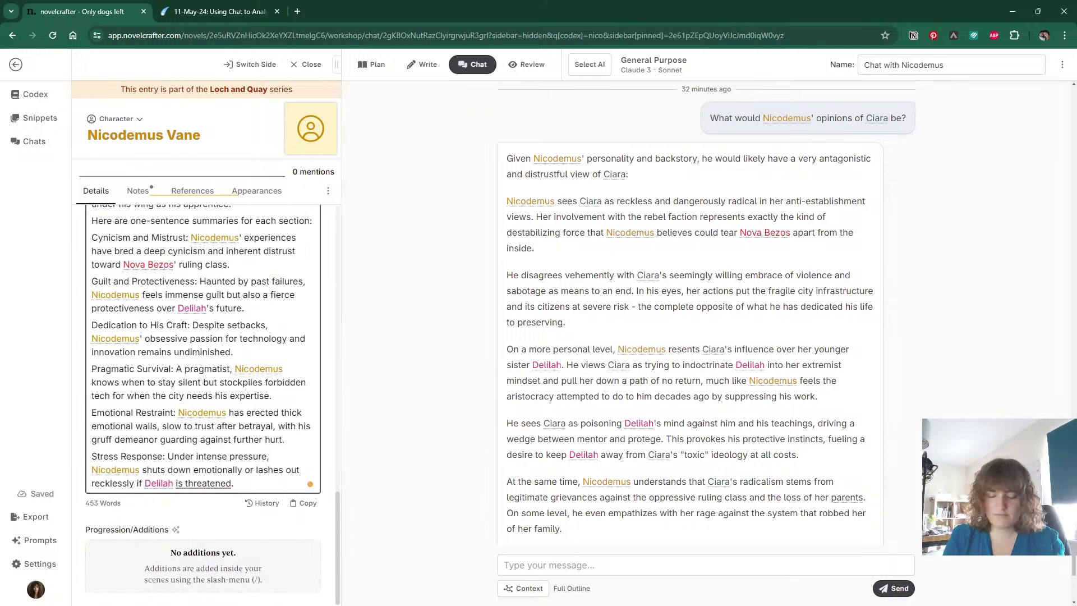
key("Return")
type("Relationships:")
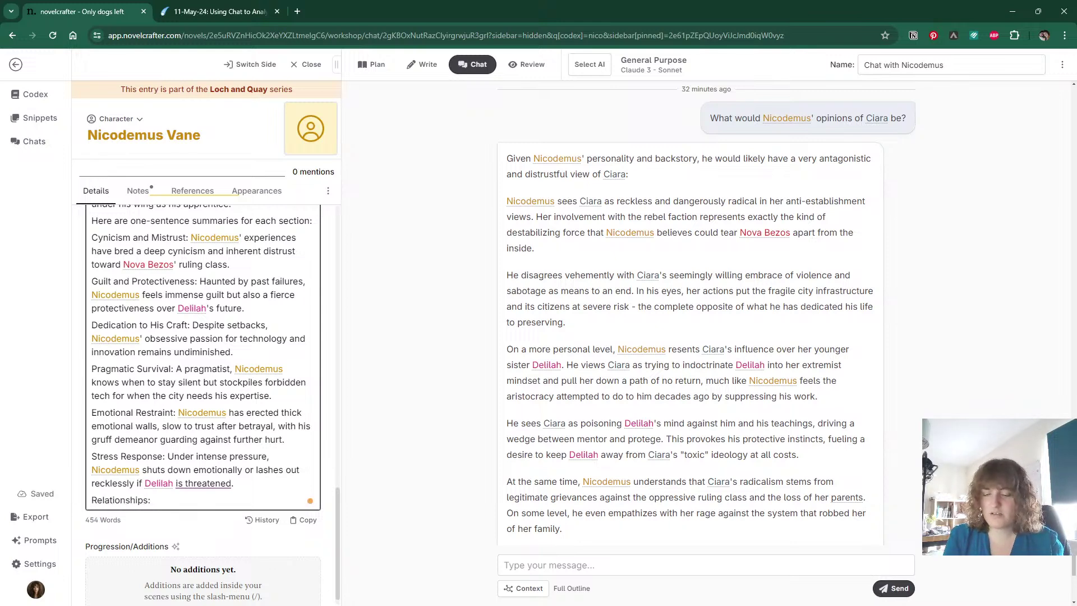
key("BackSpace")
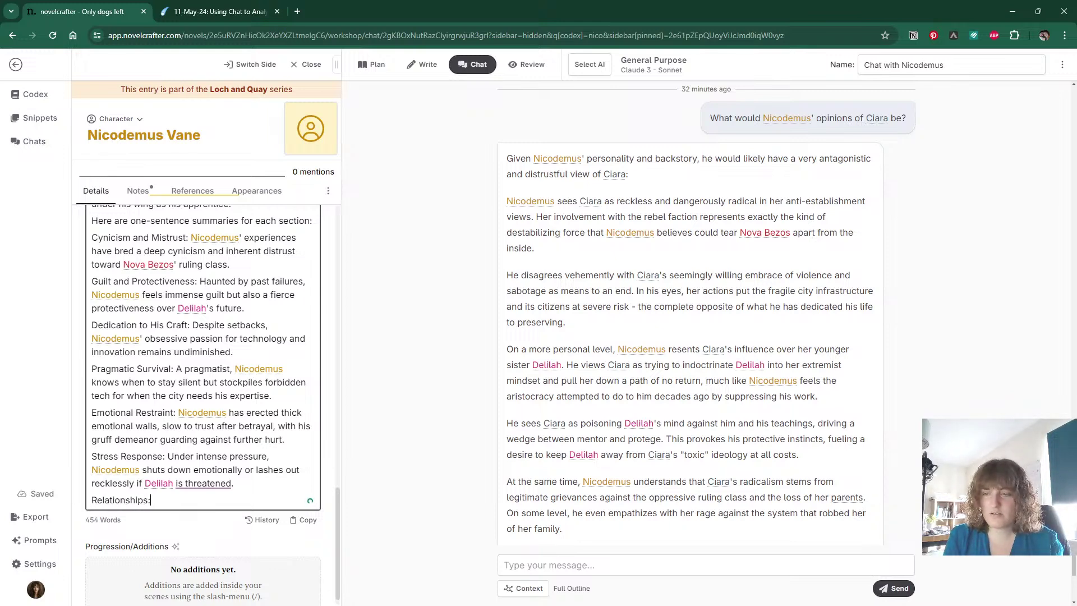
type("with oth")
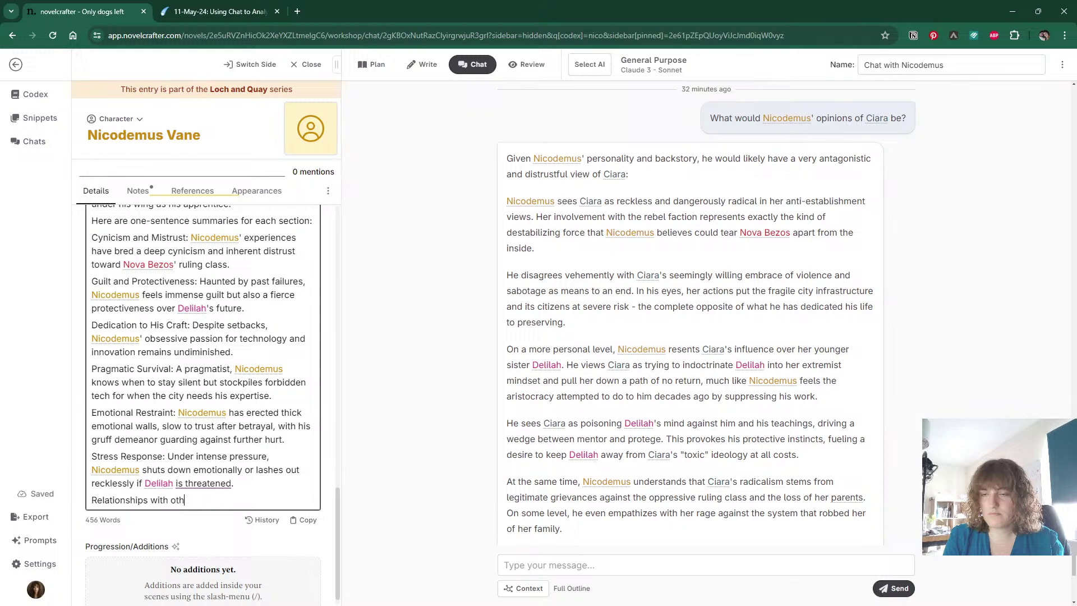
type("er characters:")
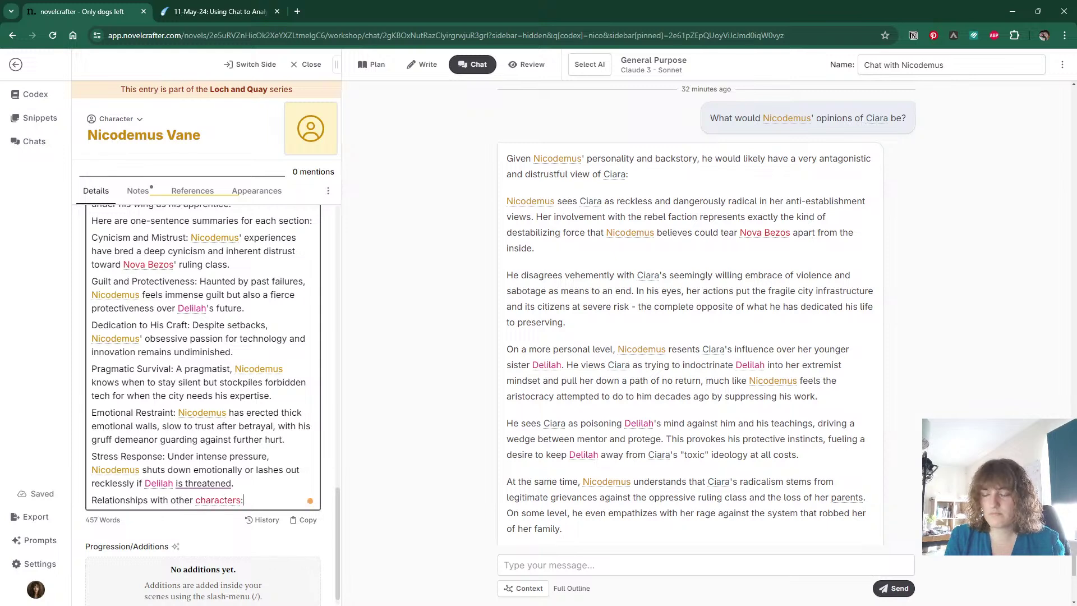
Replace "lashes out" with "acts" in the Stress Response line and reword the new heading as "Relationships with others:".
left_click_drag(239, 470, 303, 470)
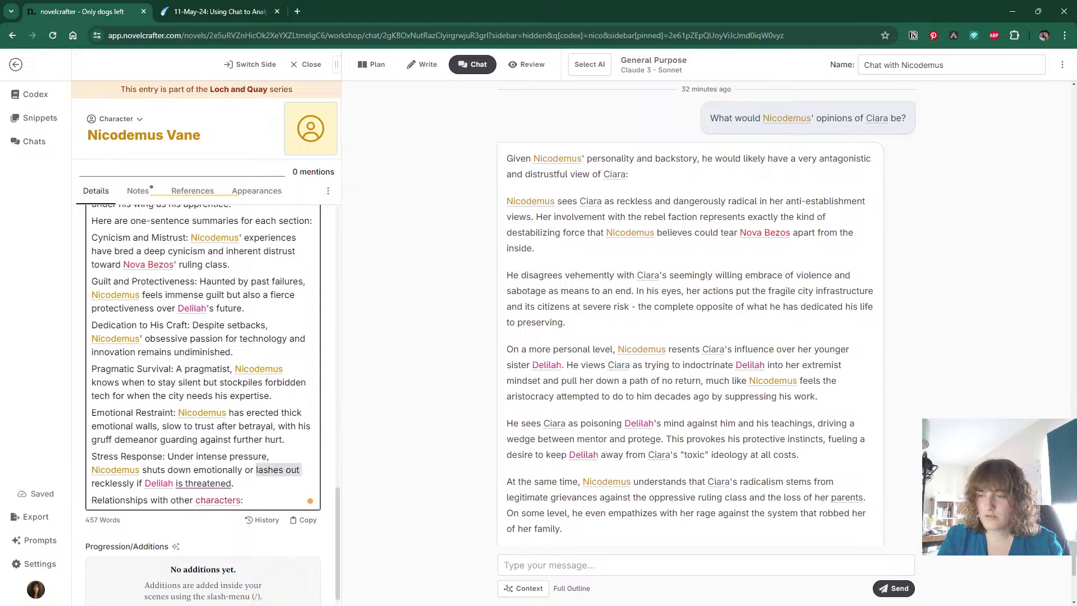
type("acts")
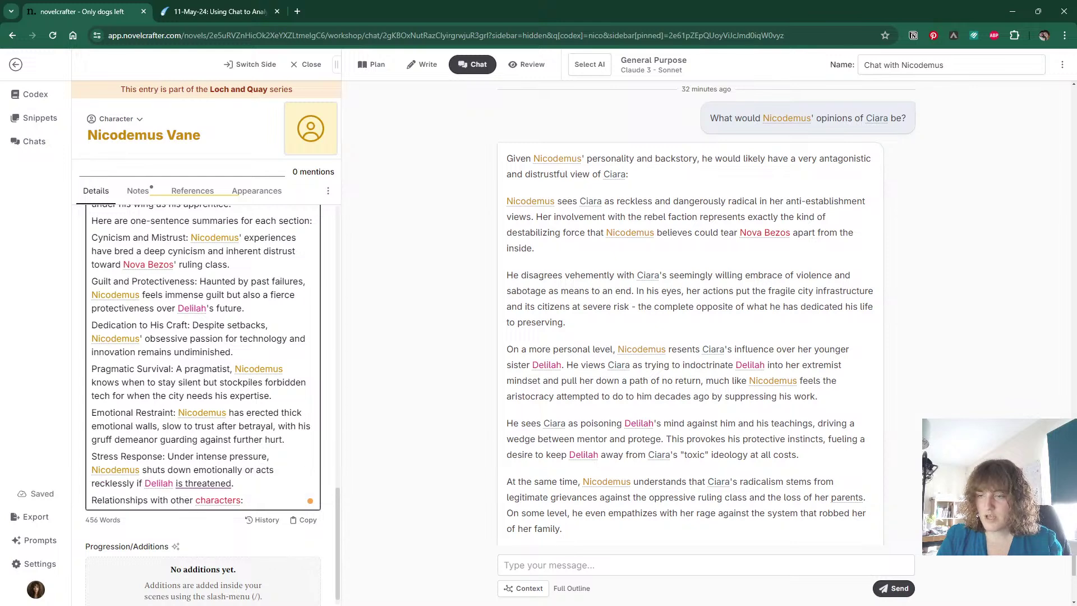
key("Return")
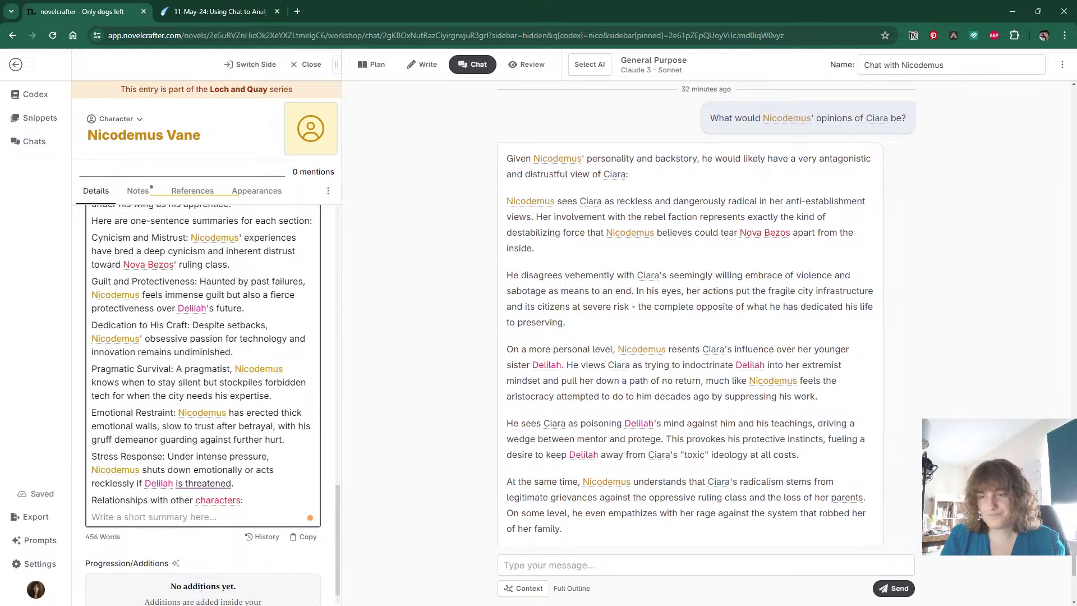
left_click_drag(195, 500, 244, 500)
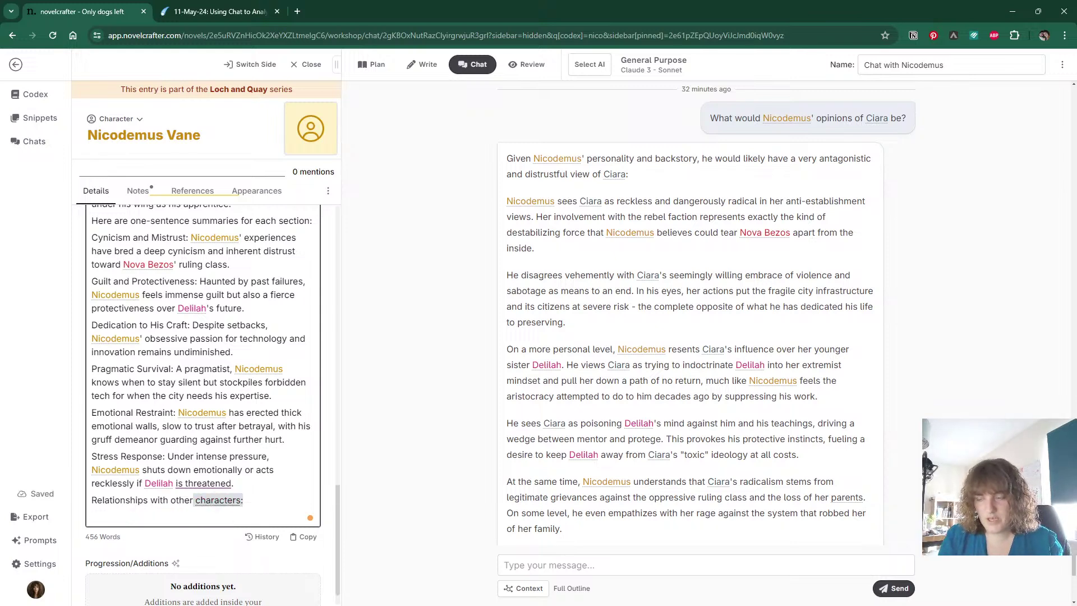
type("others")
left_click(91, 516)
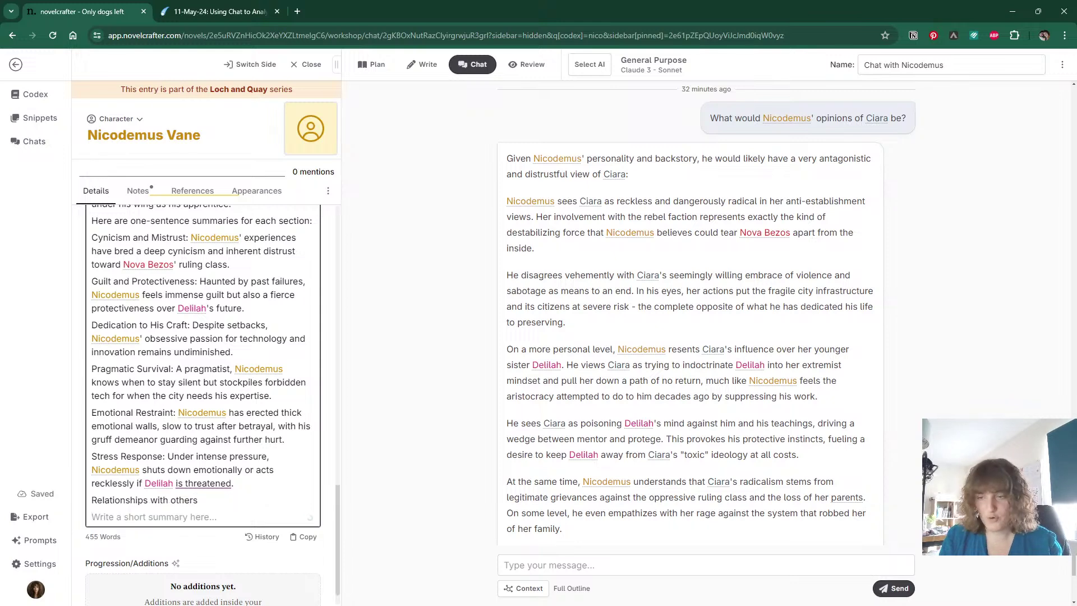
key("BackSpace")
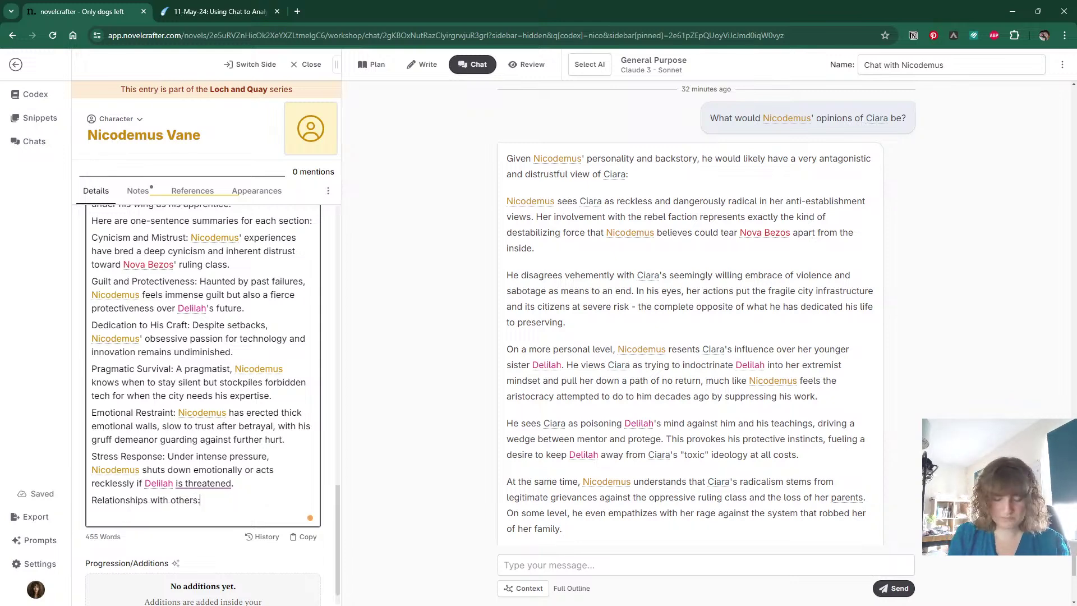
Below the heading, write "with Ciara - Nicodemus sees Ciara as reckless and radical, and believes her actions will only lead to destructions.".
key("Return")
type("Wi")
key("BackSpace")
key("BackSpace")
type("wi")
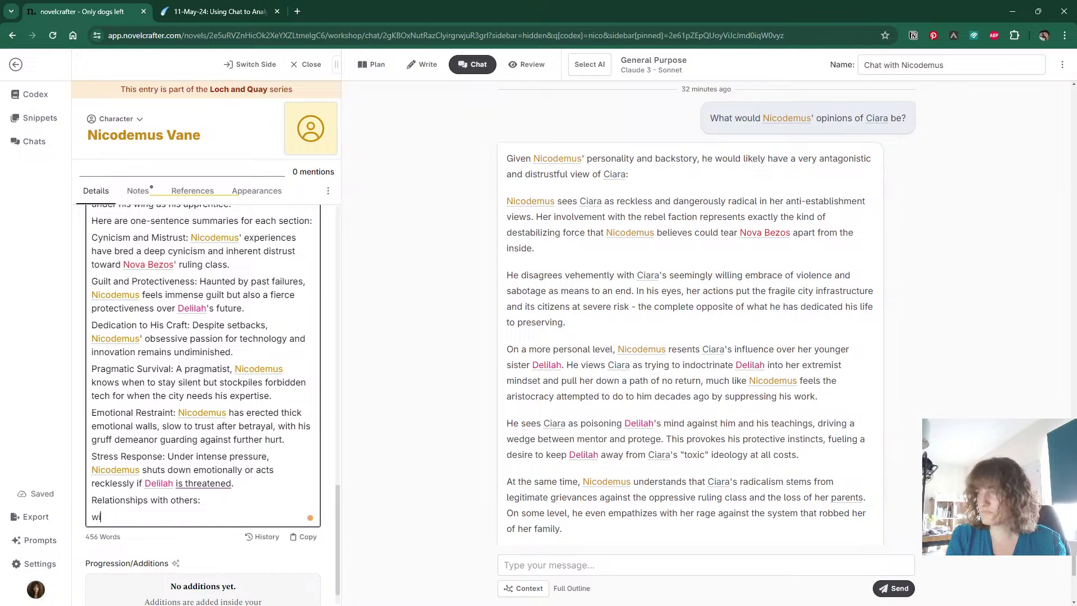
type("th Ciara - N")
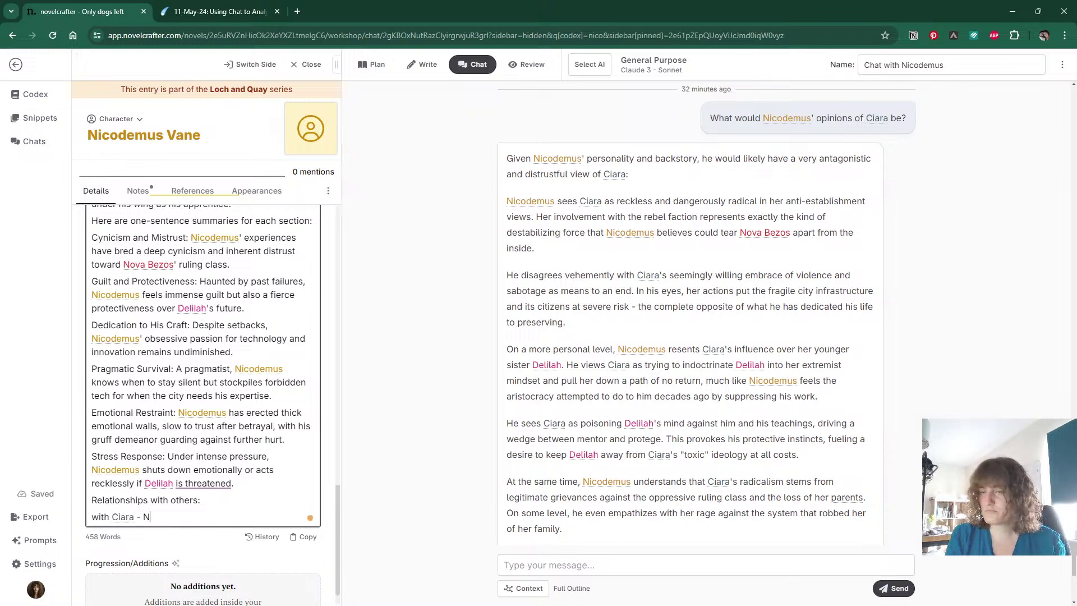
type("icodemus see")
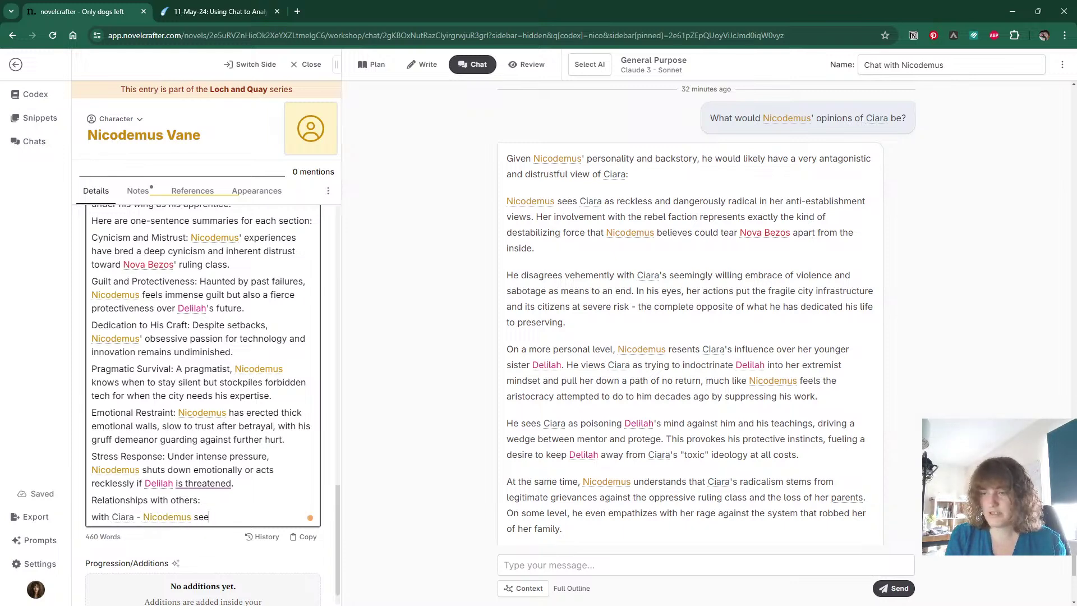
type("s Ciara as")
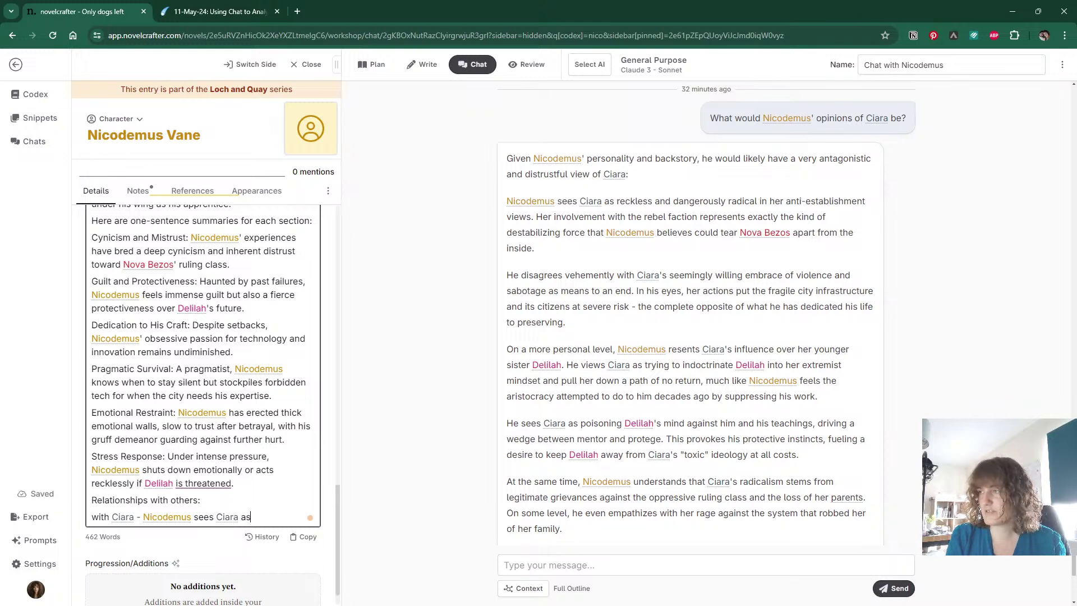
type(" reckless an")
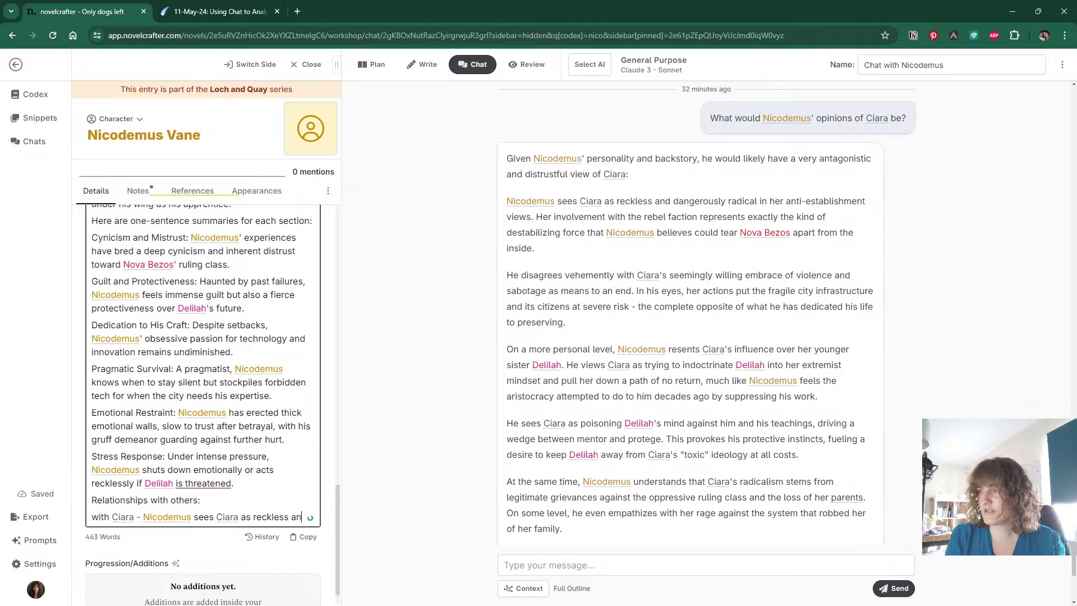
type("d radical")
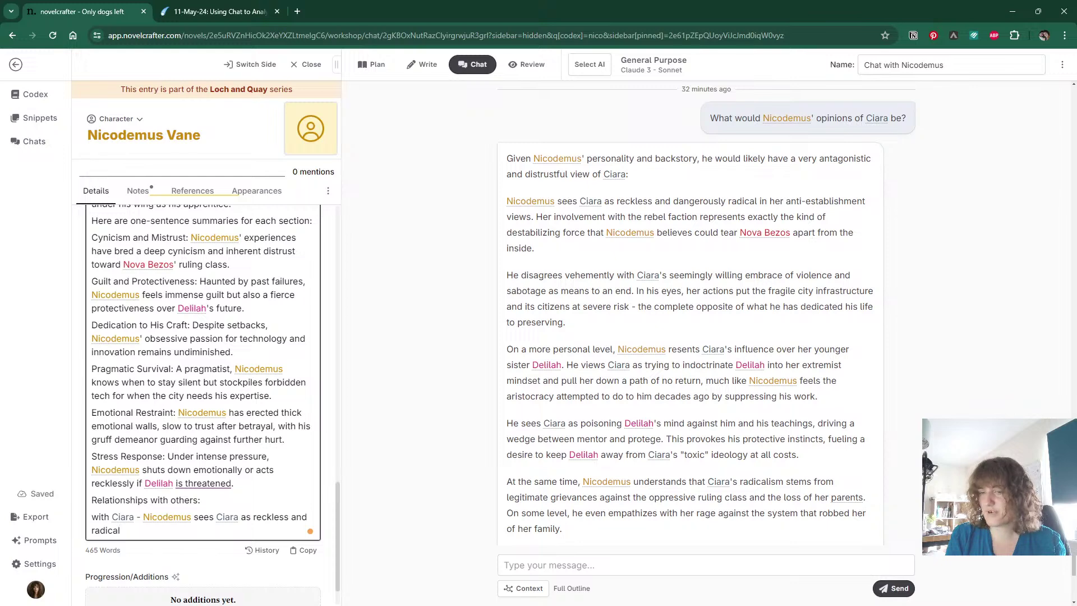
type(", and believes ")
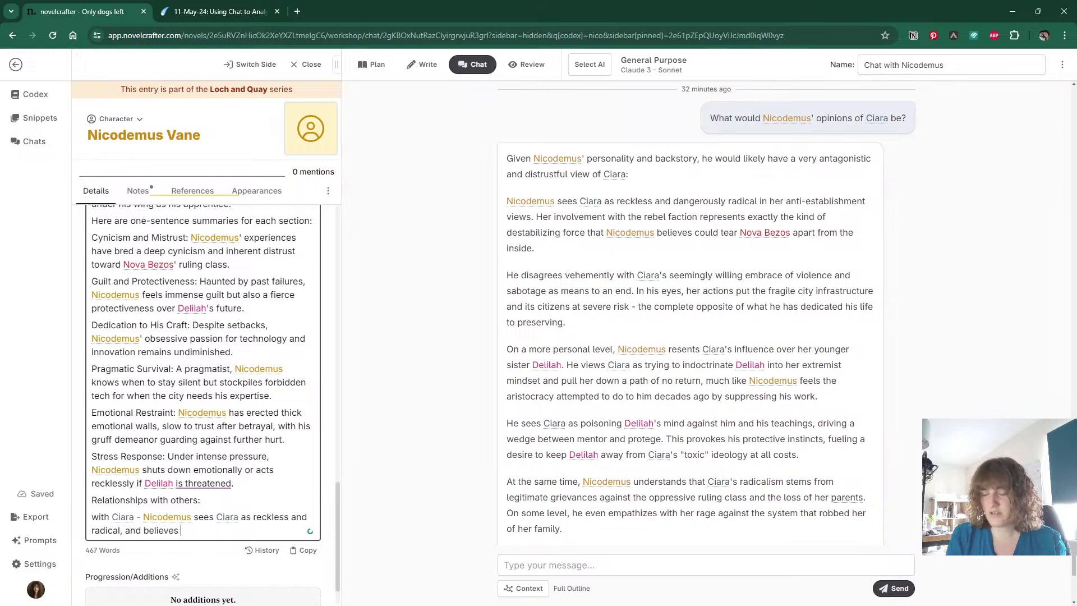
type("her actions wil")
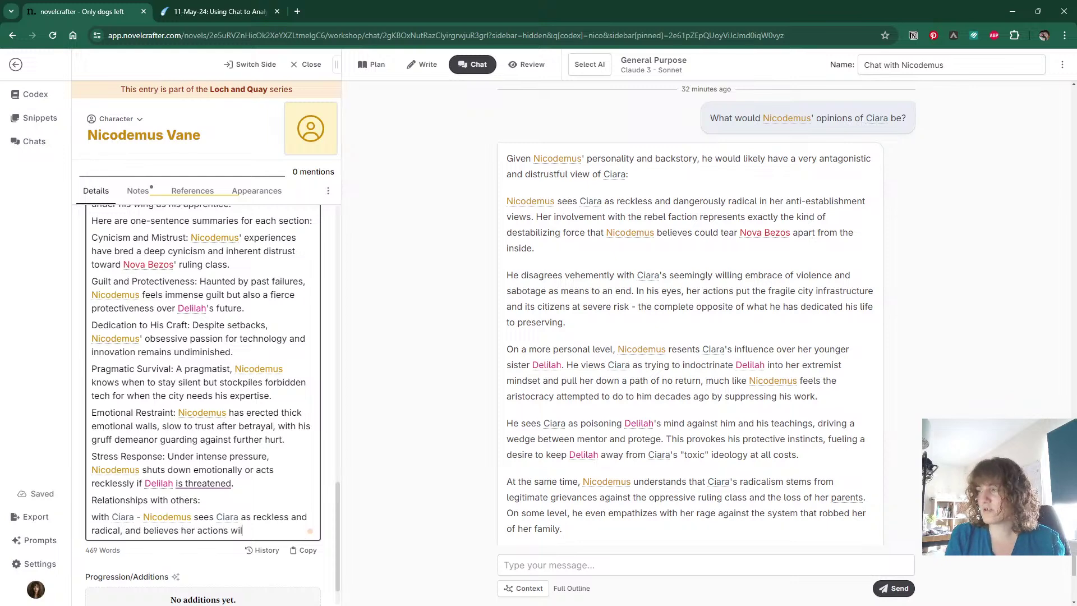
type("l only lead to ")
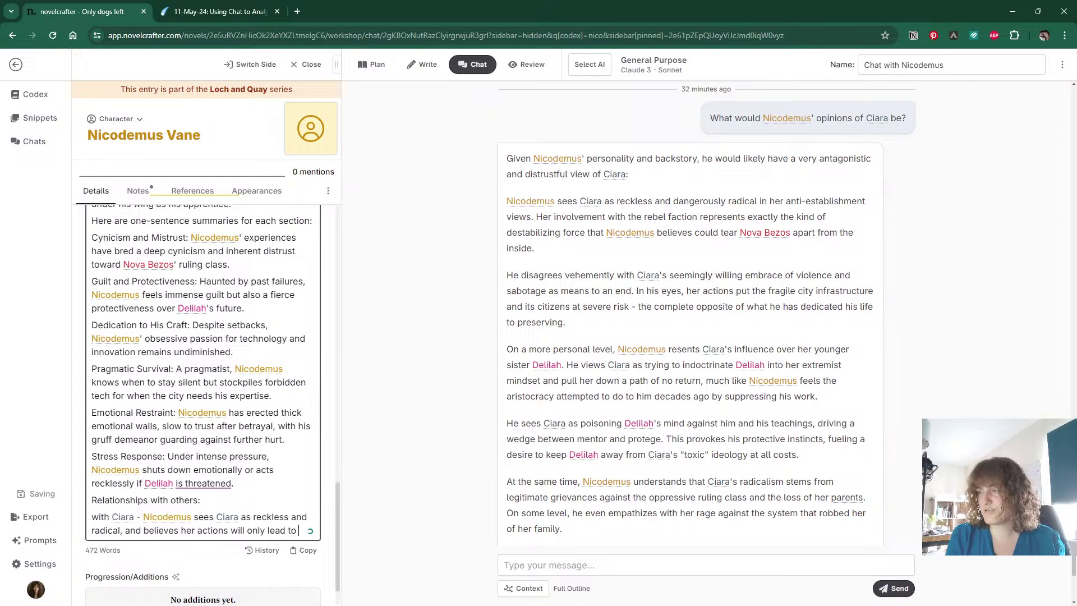
type("destructions. ")
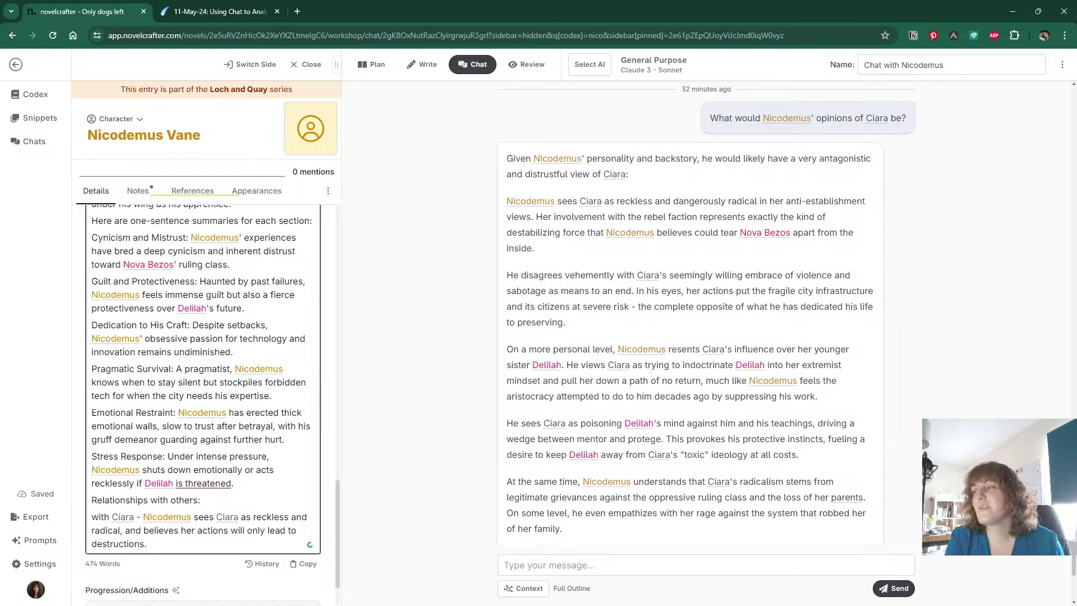
Continue the Ciara paragraph with "He is sad to see her take this path, and tries to keep Delilah from it as a result.".
type("He is sad")
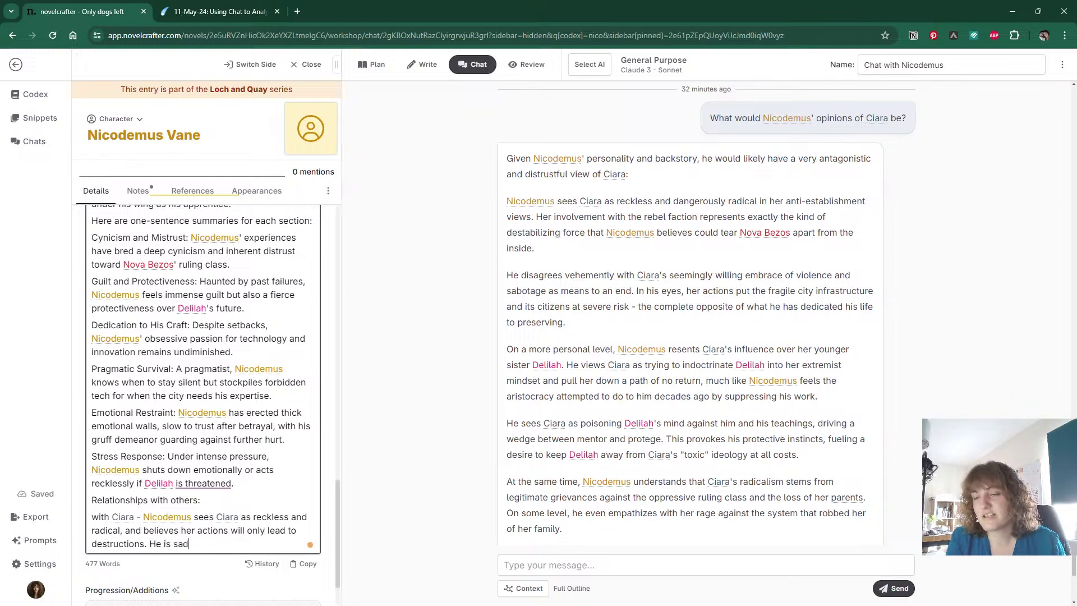
type(" to see her ")
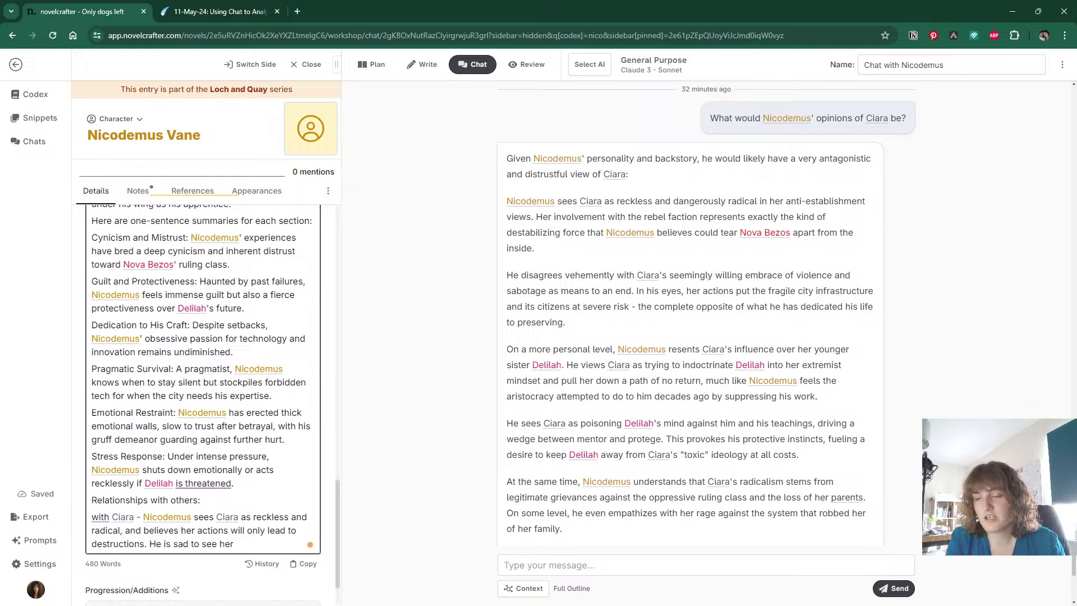
type("take this")
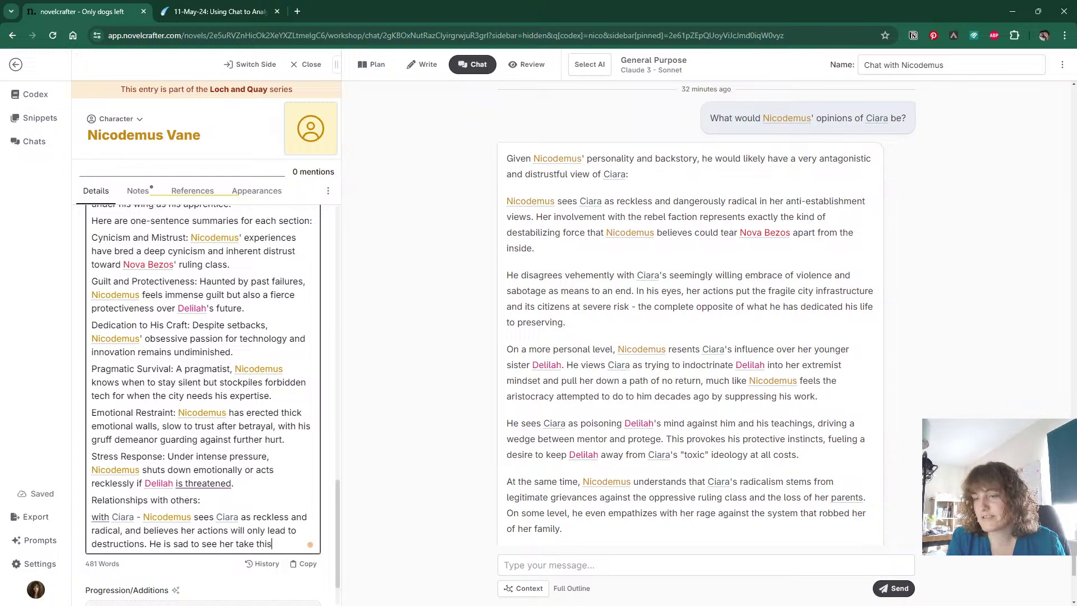
type(" path, and tries to keep")
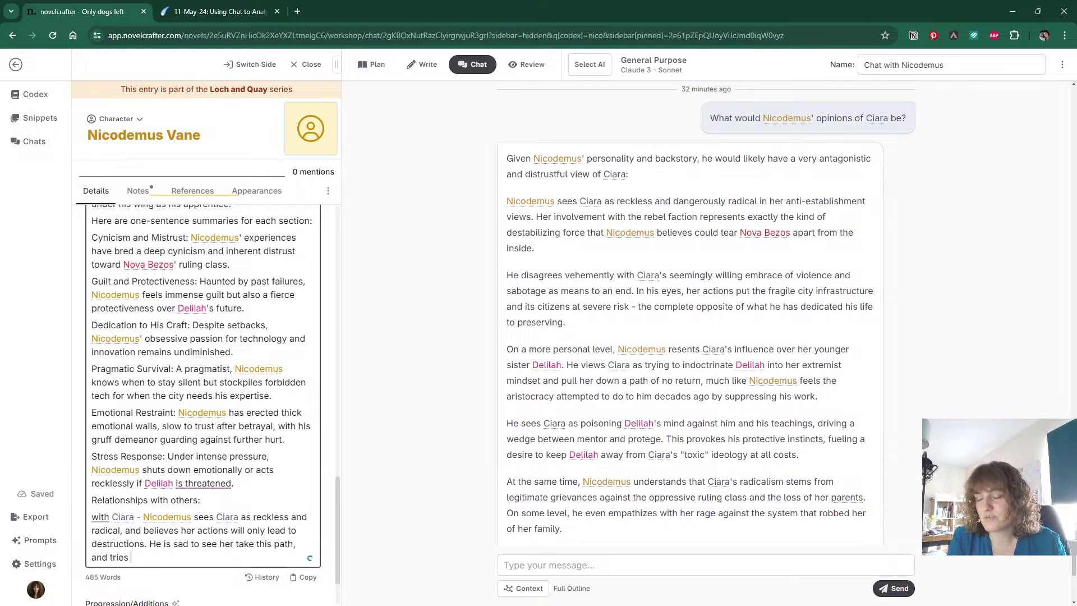
type("Del")
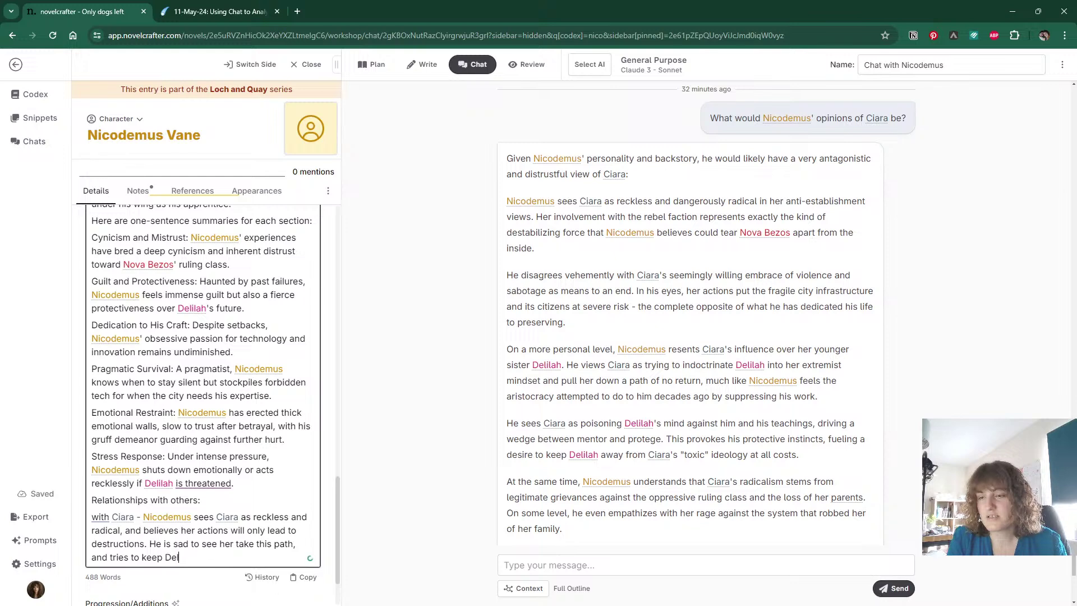
type("ilah from it as")
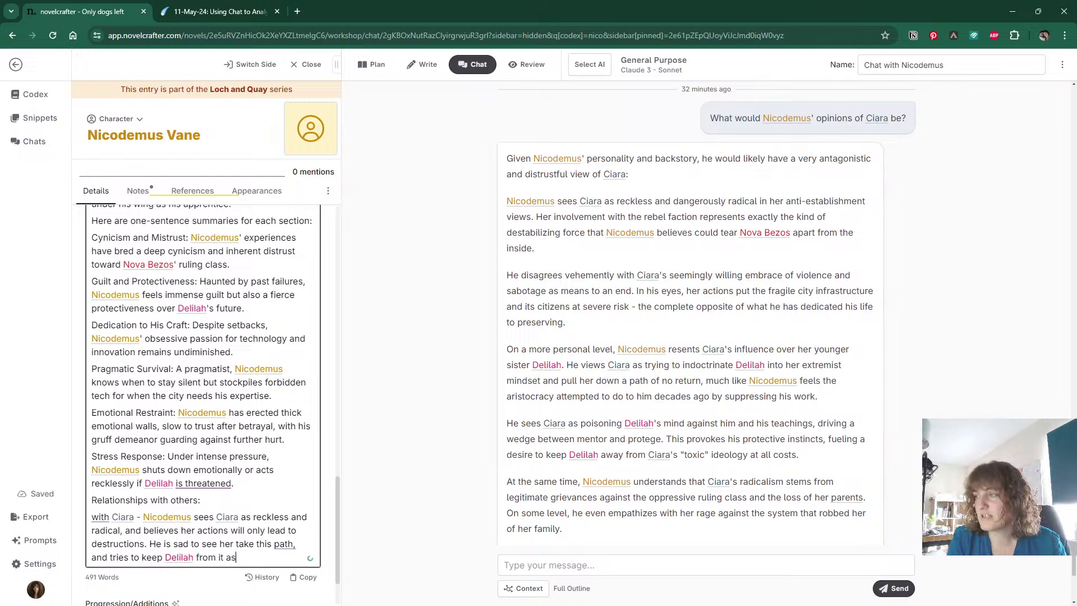
type(" a result. ")
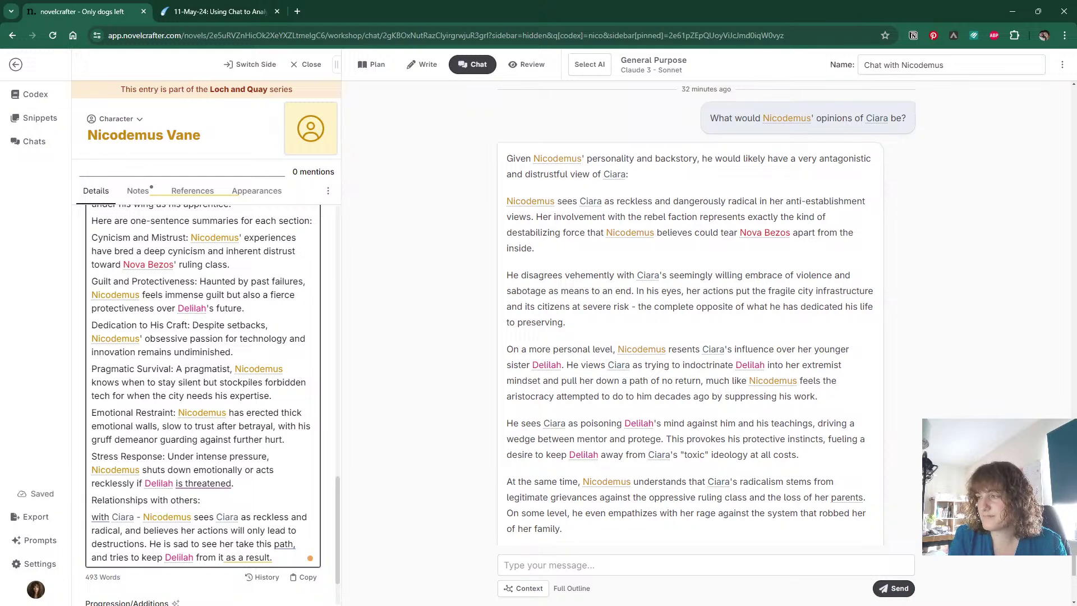
Add the sentence "He believes Ciara is trying to indoctrinate Delilah." to the Ciara paragraph, correcting the spelling of "believes".
type("He ")
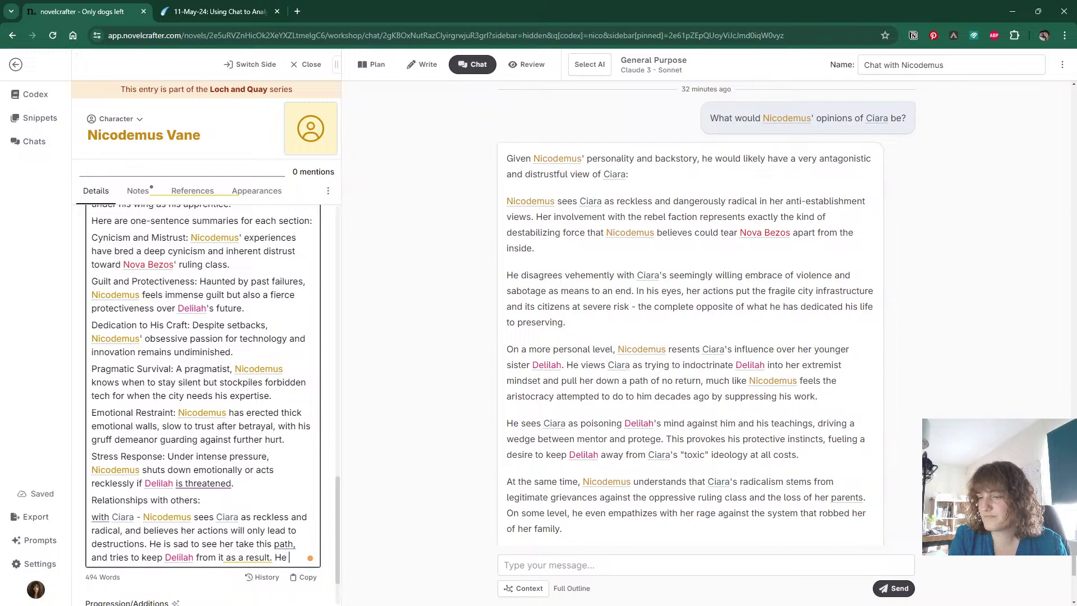
type("beleives ")
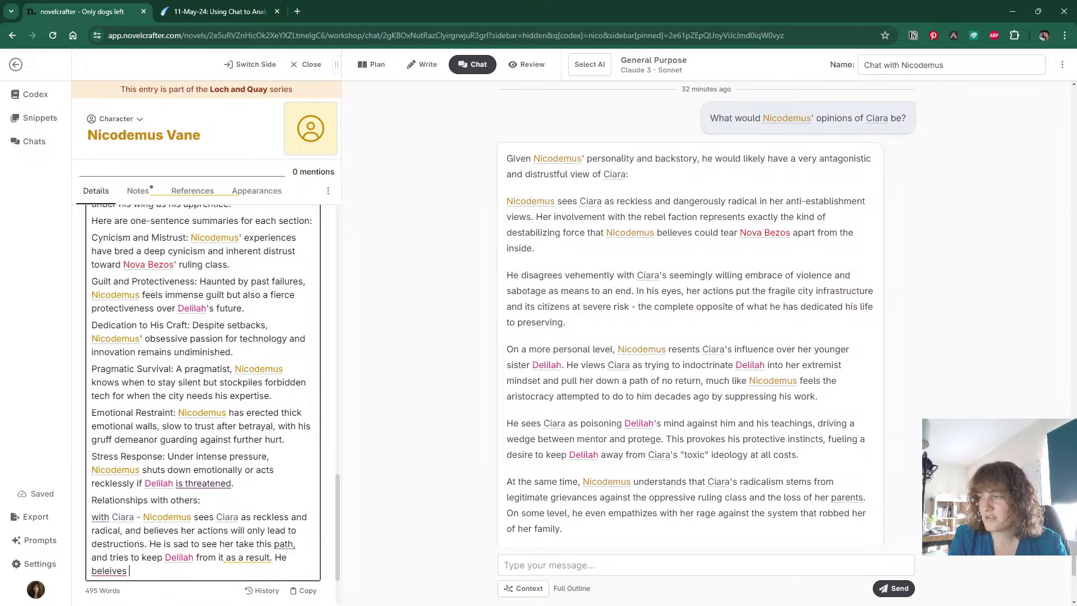
type("Ciara is tryin")
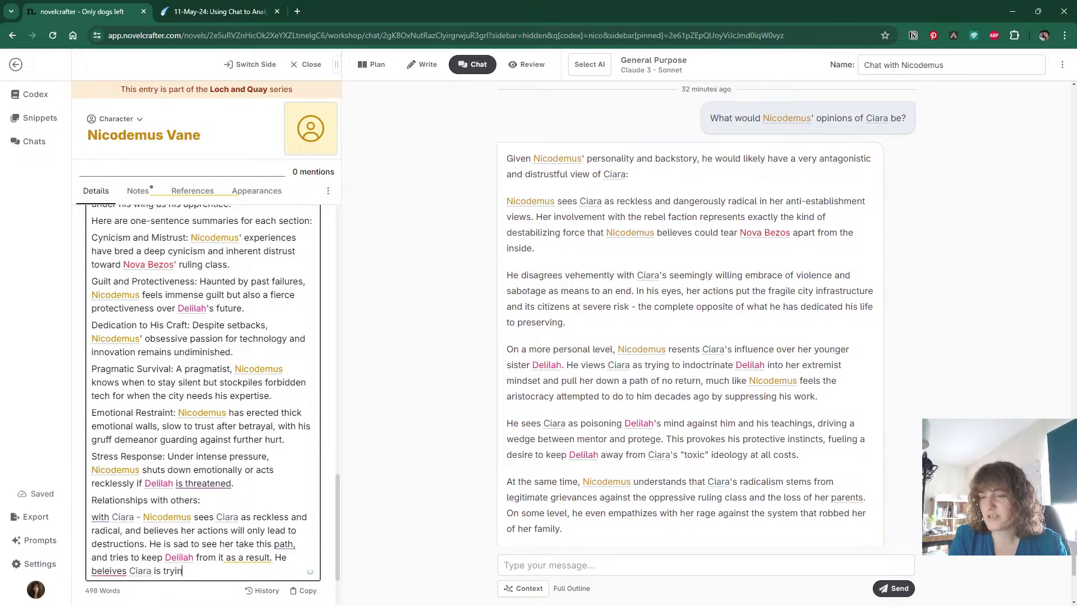
type("g to indoctri")
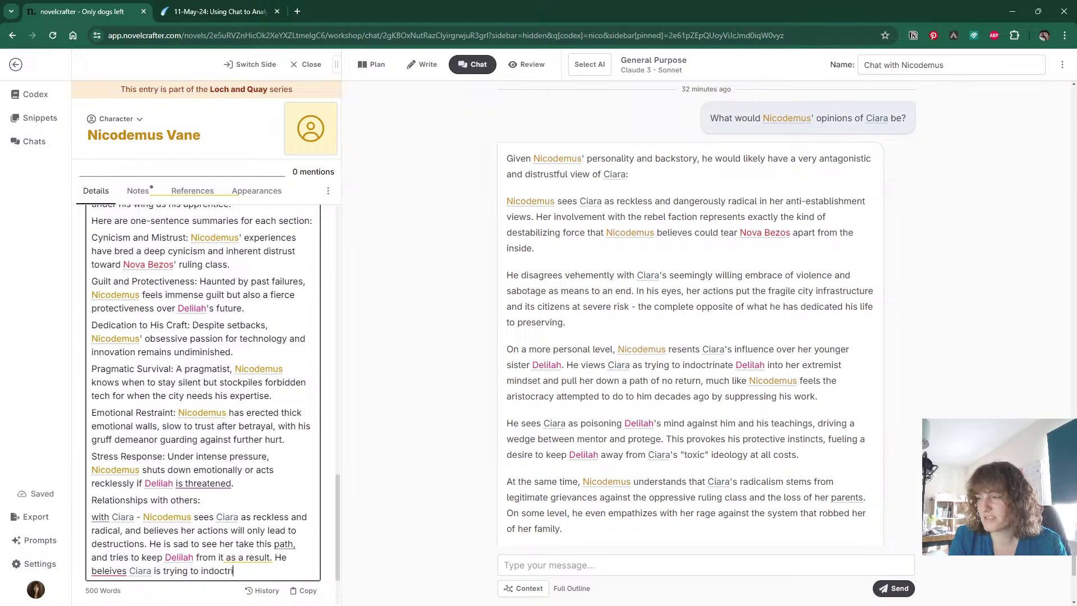
type("nate Delil")
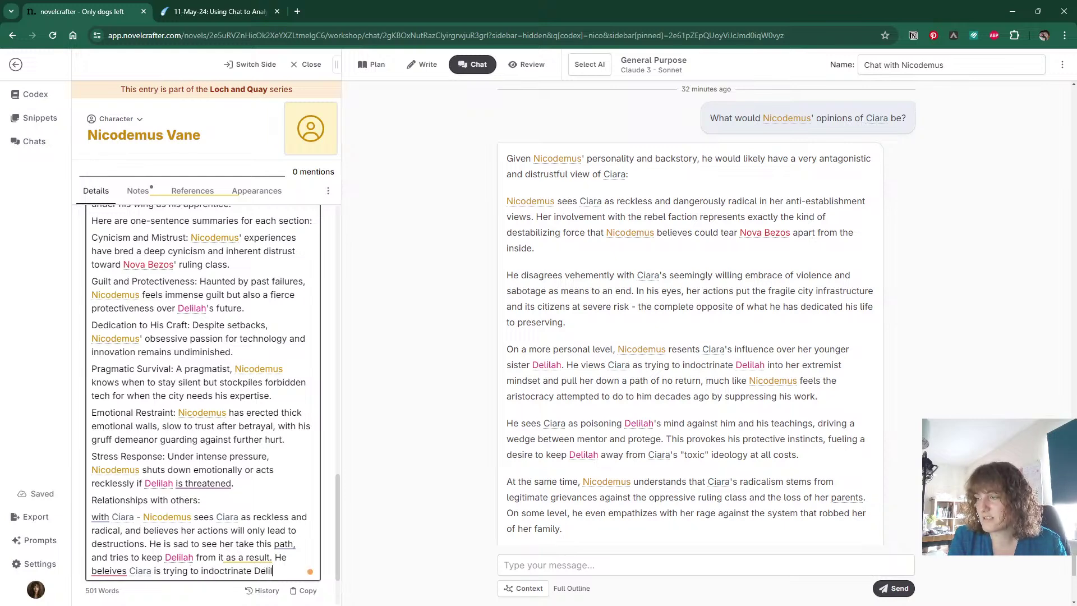
type("ah.")
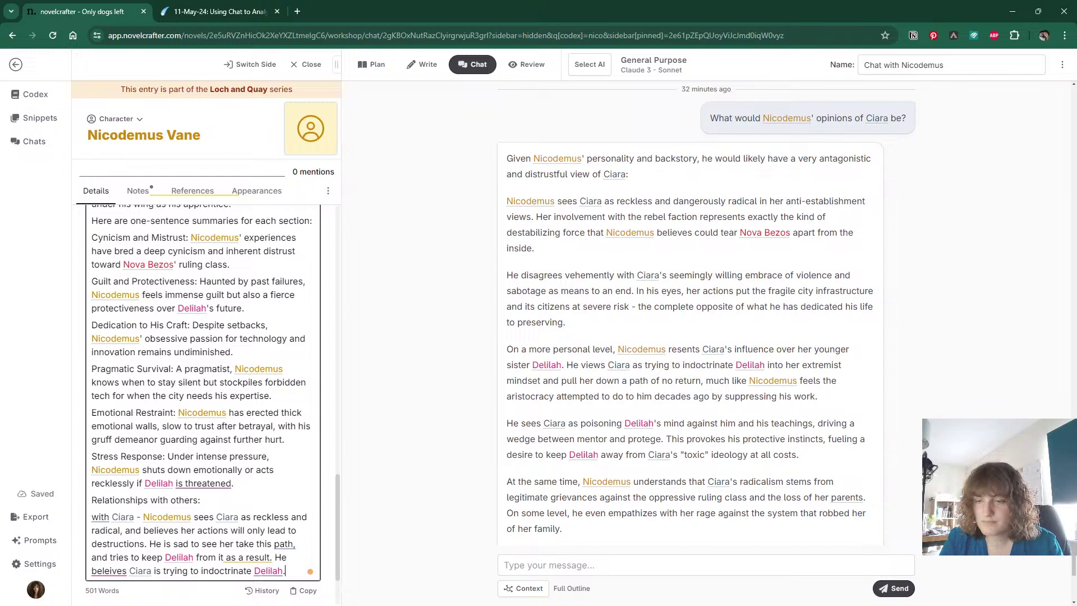
right_click(109, 570)
left_click(129, 318)
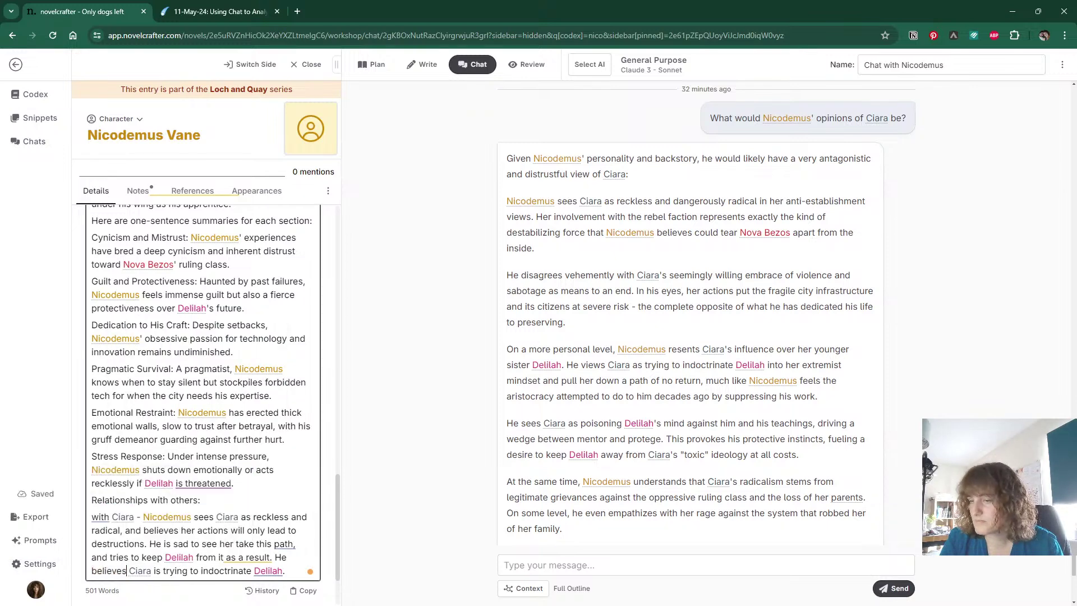
Read the rest of the chat reply on Nicodemus' opinions and end the Ciara paragraph with "She is a dangerous wild card.".
scroll(79, 503, "down", 3)
scroll(664, 483, "down", 3)
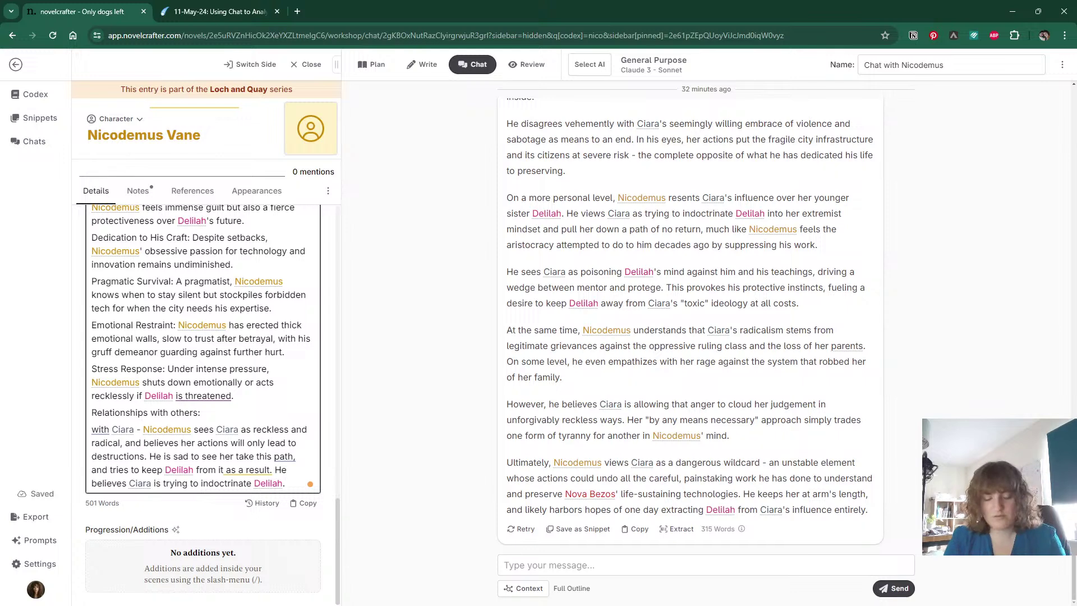
type("She is a ")
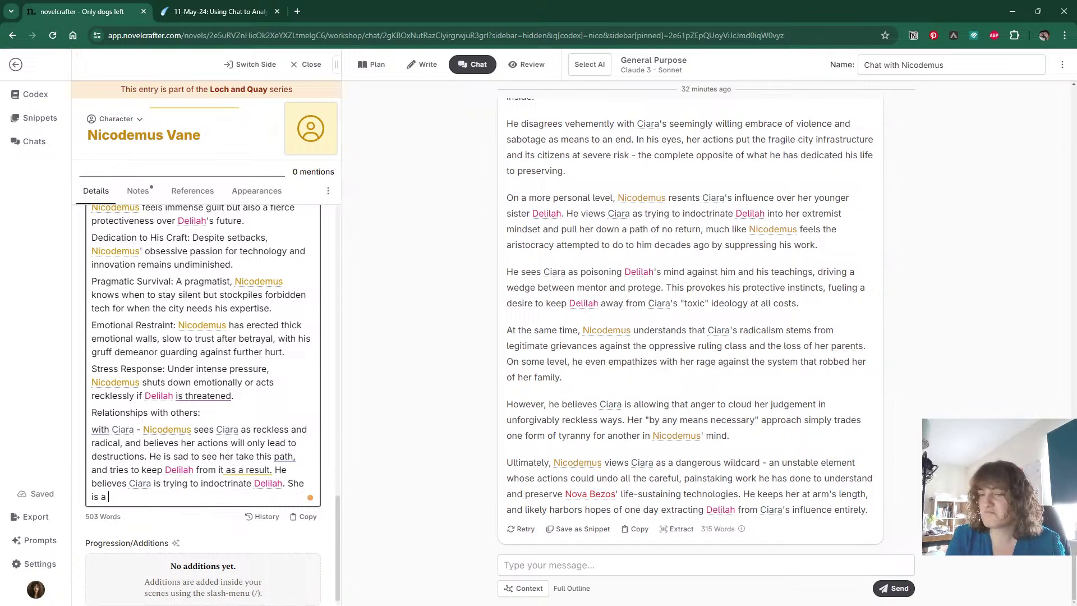
type("dangerous wild ")
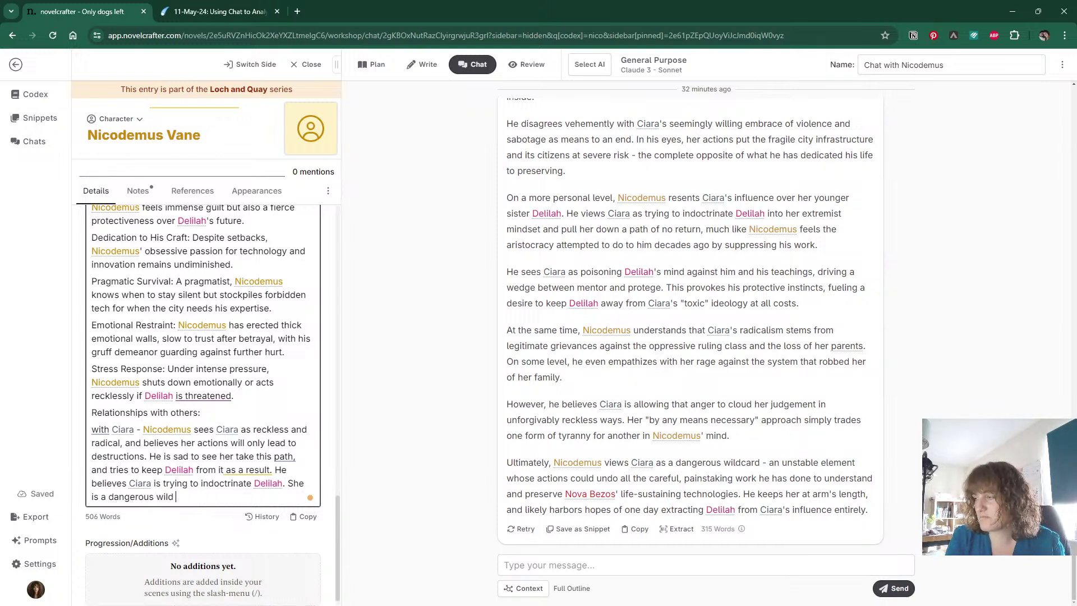
type("card.")
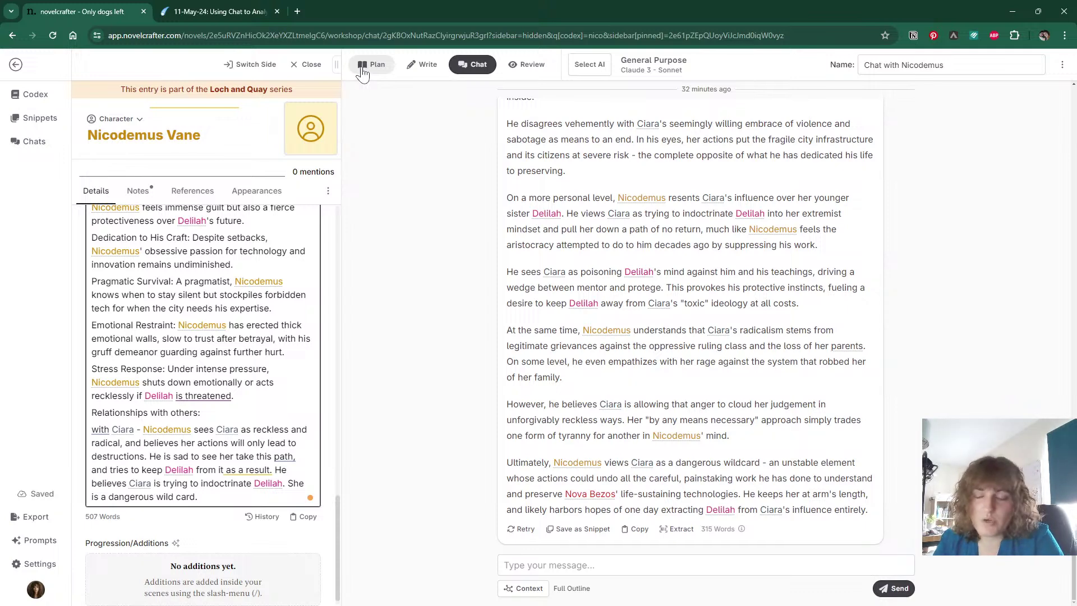
Review Nicodemus Vane's whole description, from appearance and personality through role and speech to relationships with others.
scroll(465, 194, "up", 2)
scroll(465, 194, "down", 2)
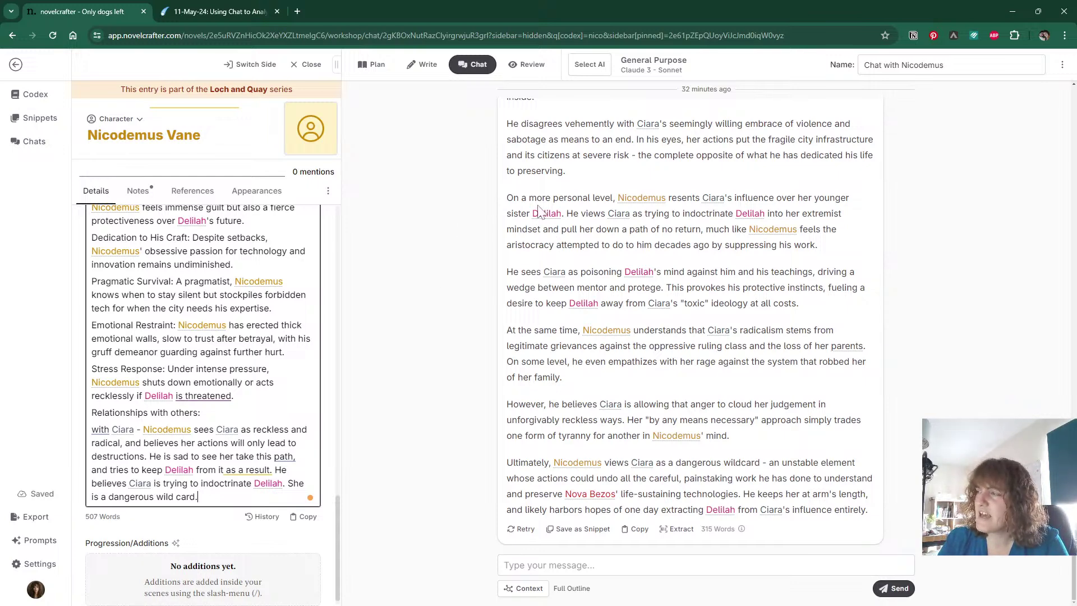
scroll(202, 213, "up", 1)
scroll(202, 404, "up", 12)
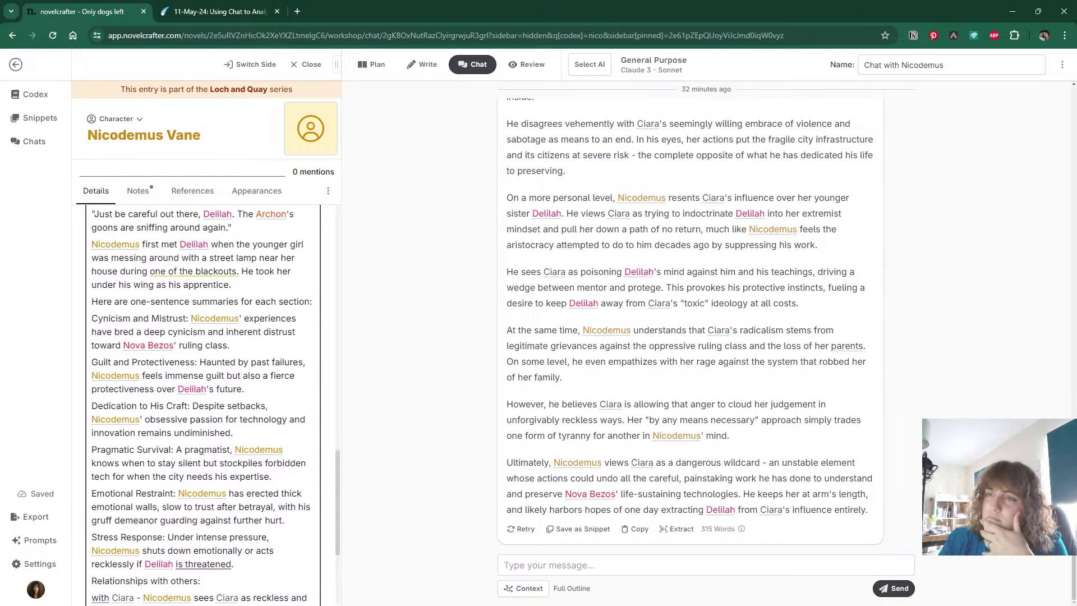
scroll(202, 404, "up", 5)
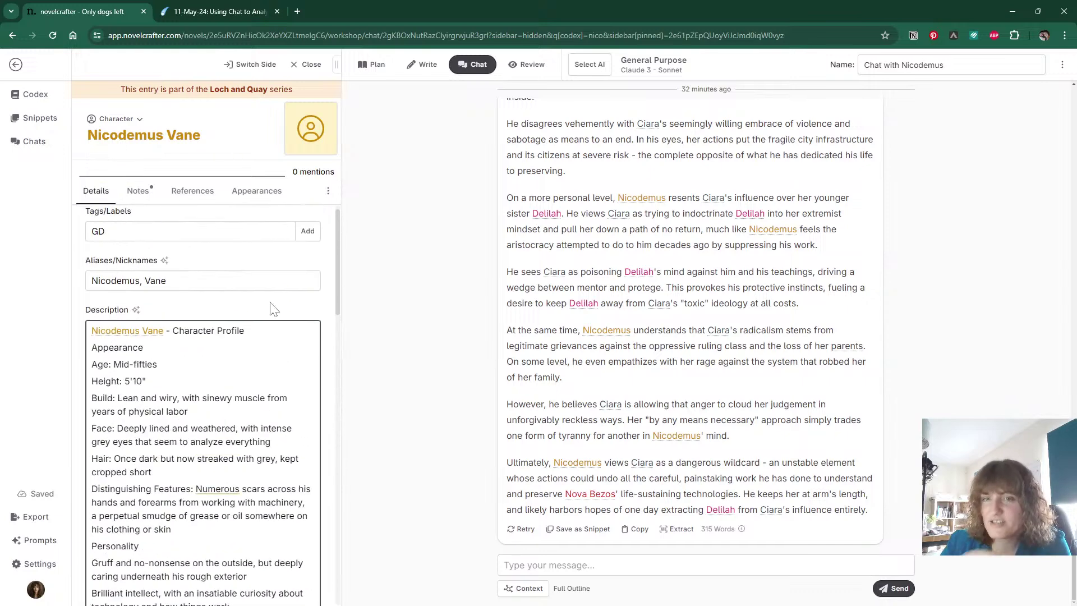
scroll(202, 404, "down", 1)
scroll(202, 404, "down", 2)
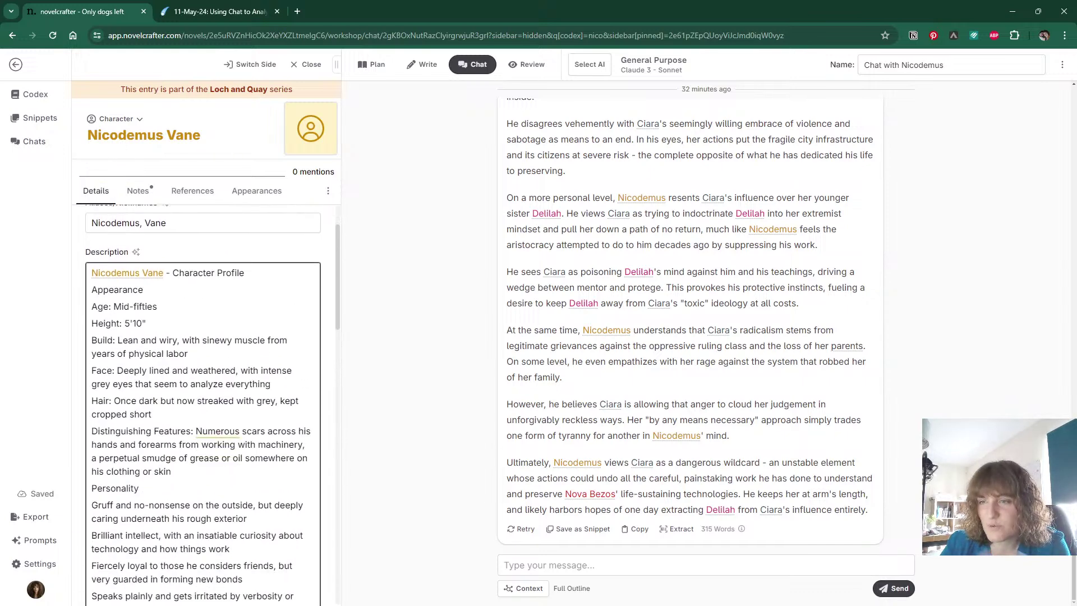
scroll(202, 404, "down", 3)
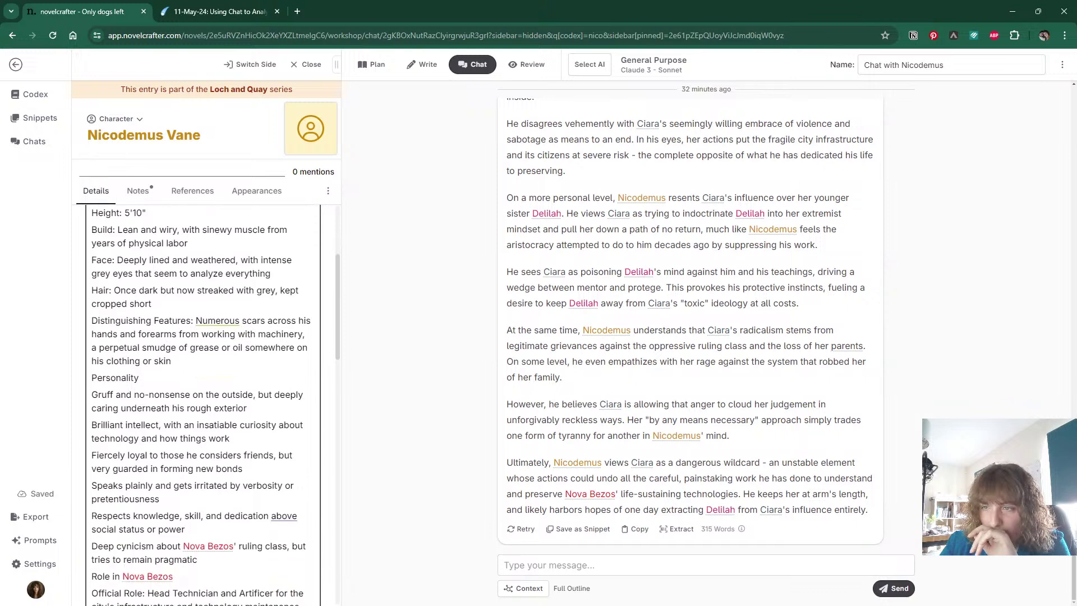
scroll(202, 404, "down", 1)
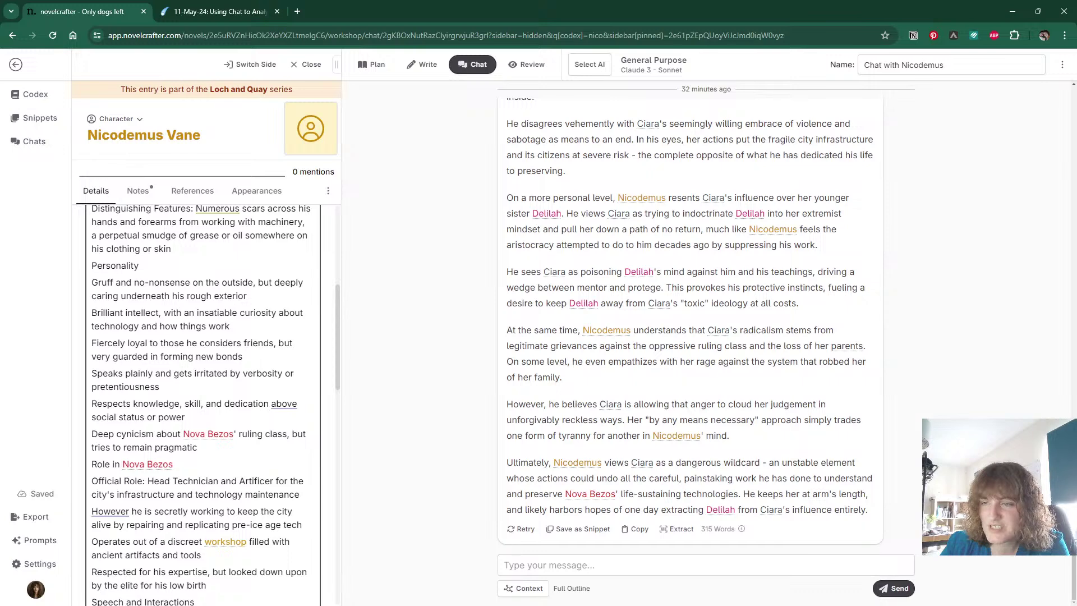
left_click_drag(174, 373, 262, 373)
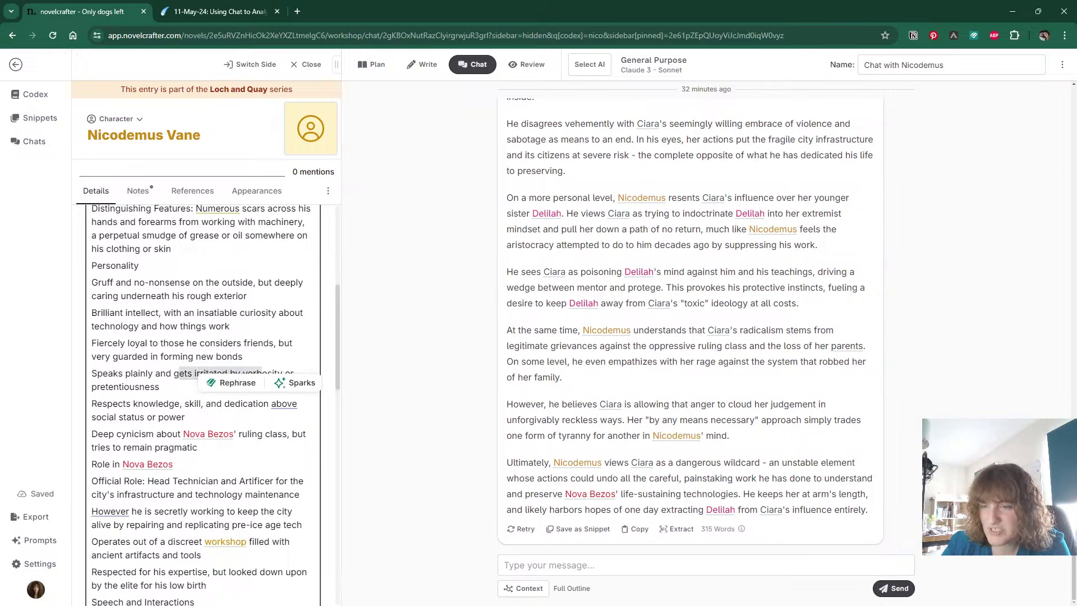
left_click(263, 373)
scroll(213, 393, "down", 2)
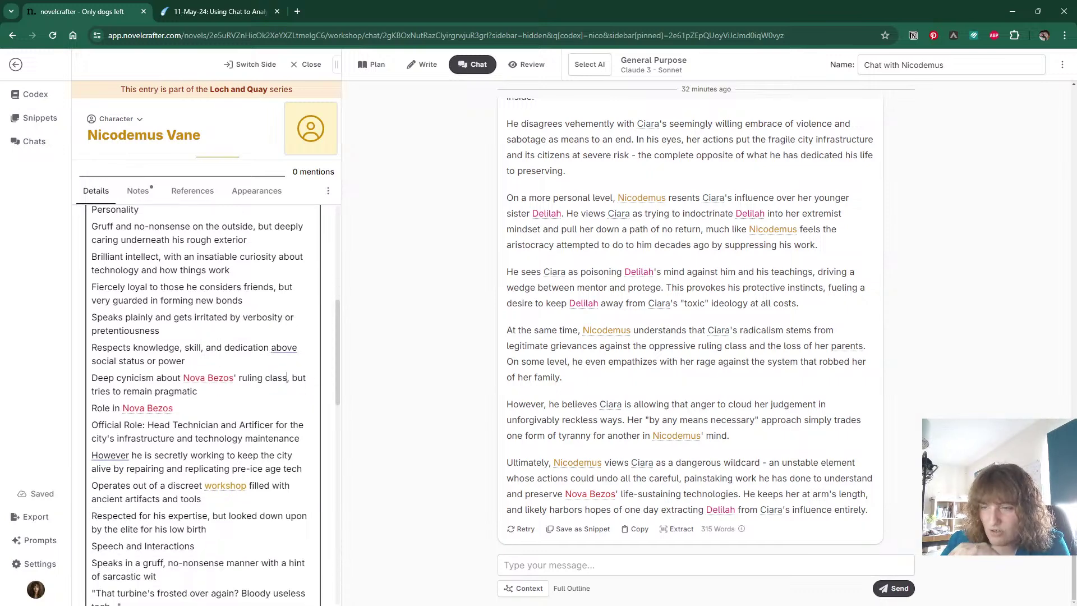
scroll(202, 404, "down", 2)
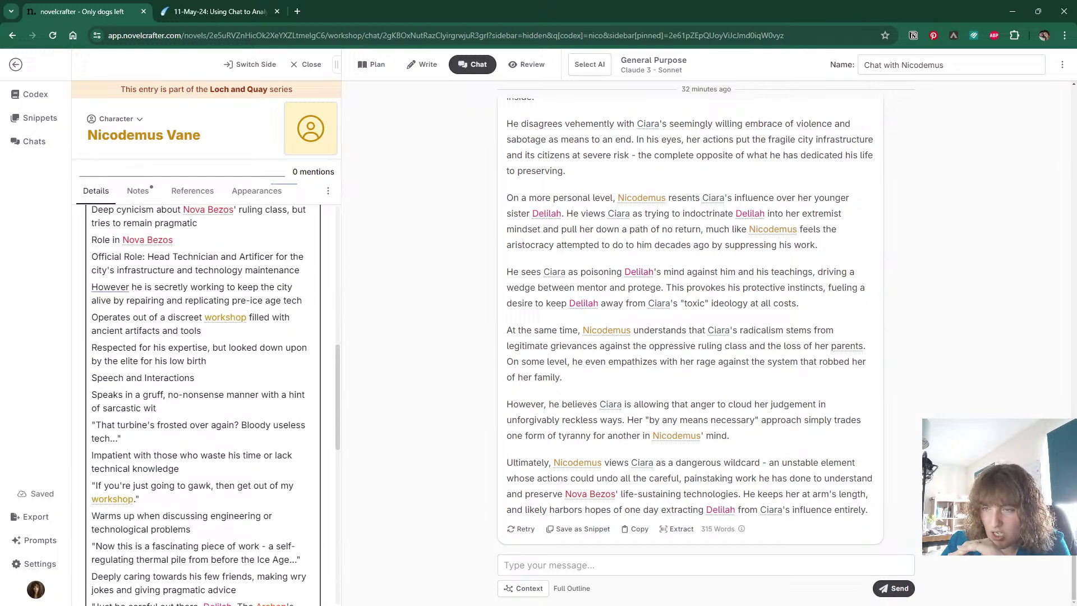
scroll(214, 404, "down", 2)
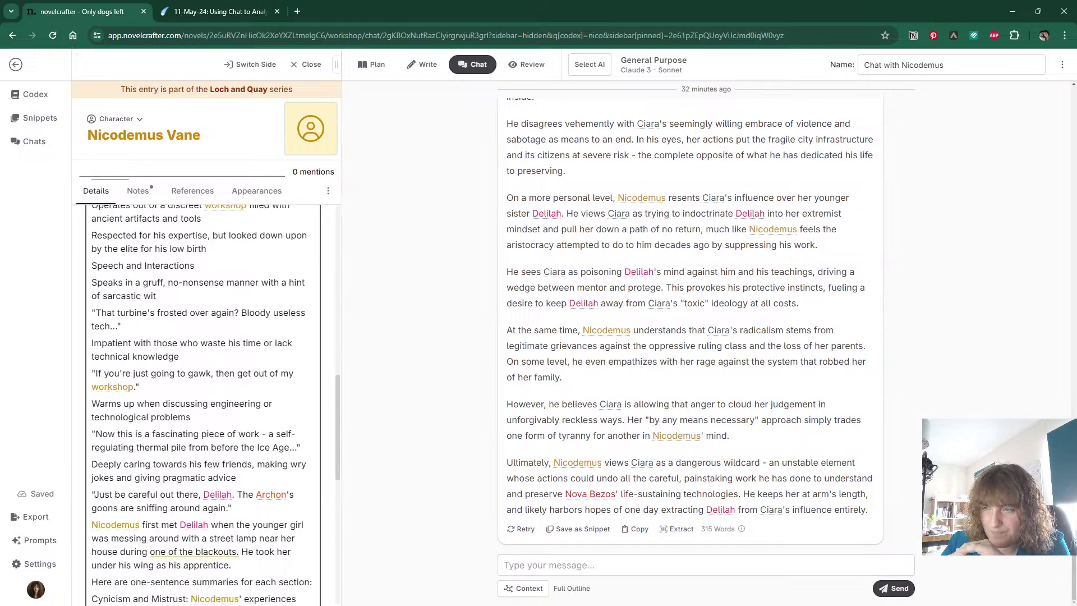
scroll(213, 404, "down", 1)
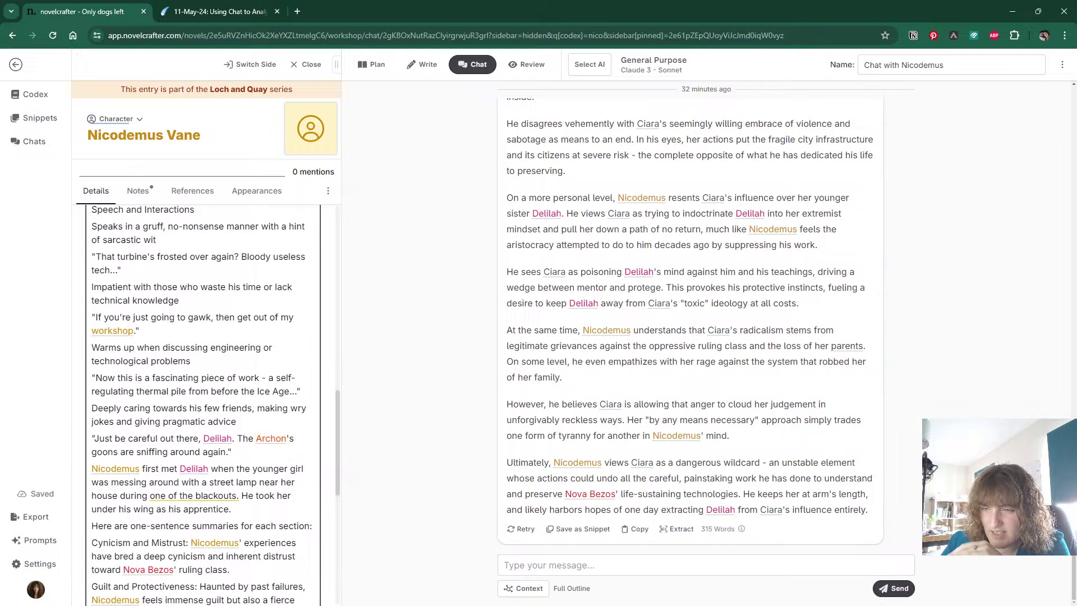
scroll(213, 404, "down", 1)
scroll(213, 404, "down", 1)
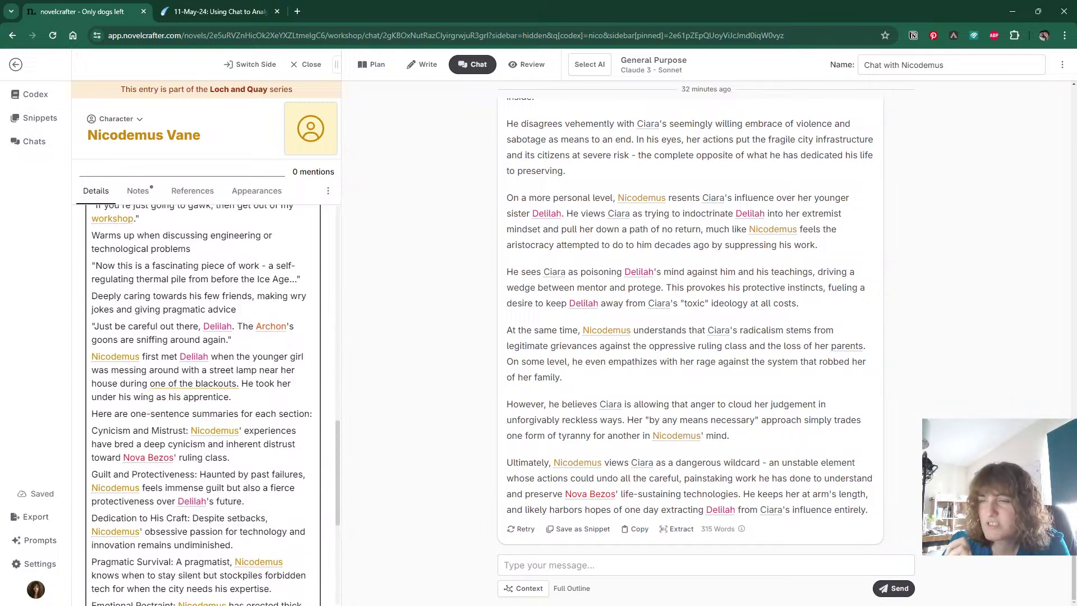
scroll(213, 404, "down", 3)
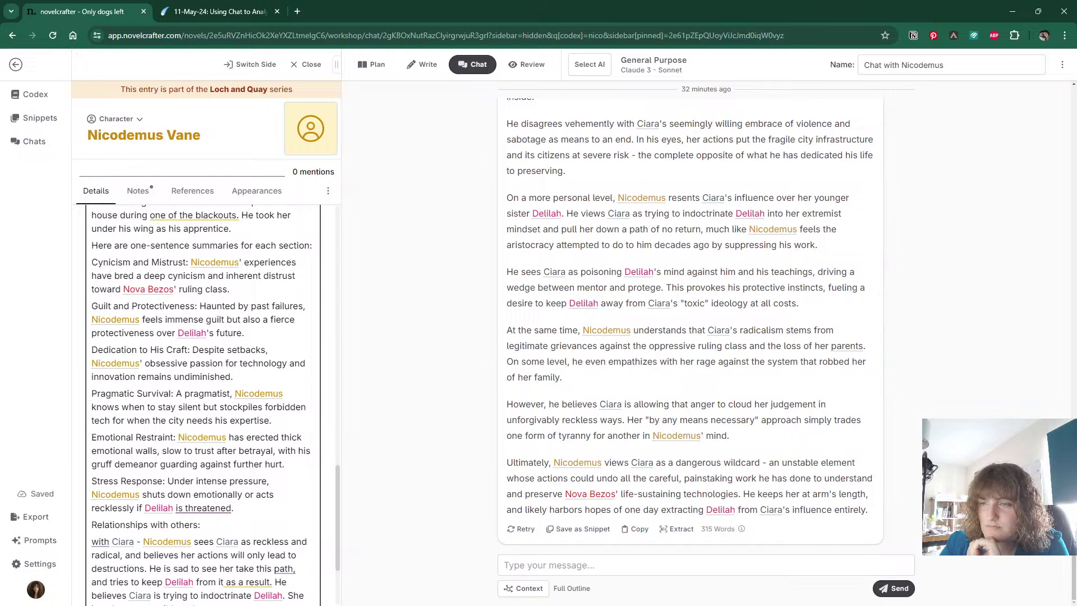
scroll(213, 404, "down", 2)
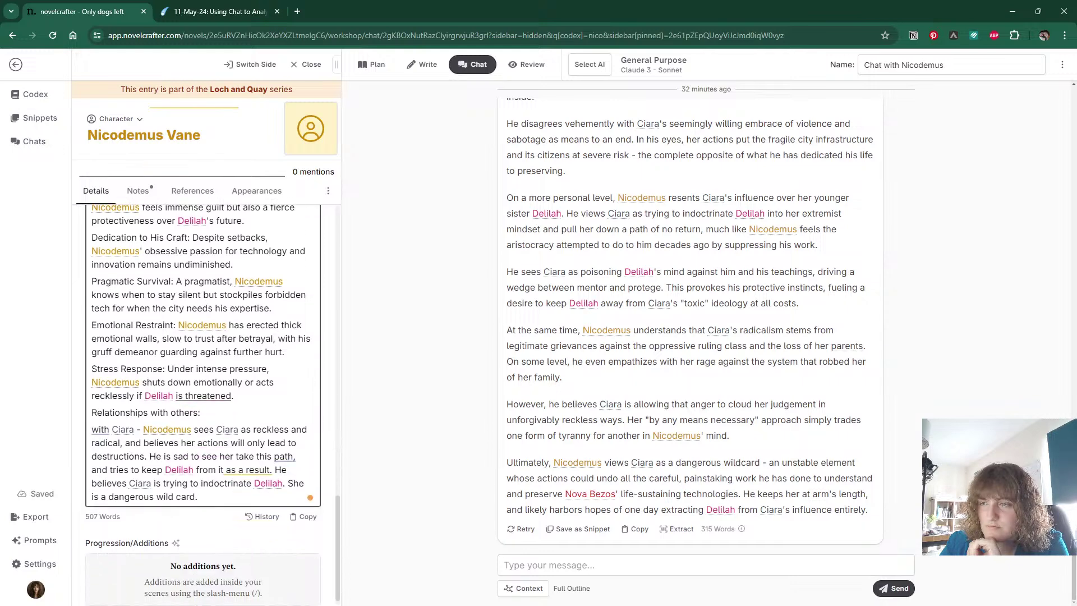
scroll(203, 404, "down", 1)
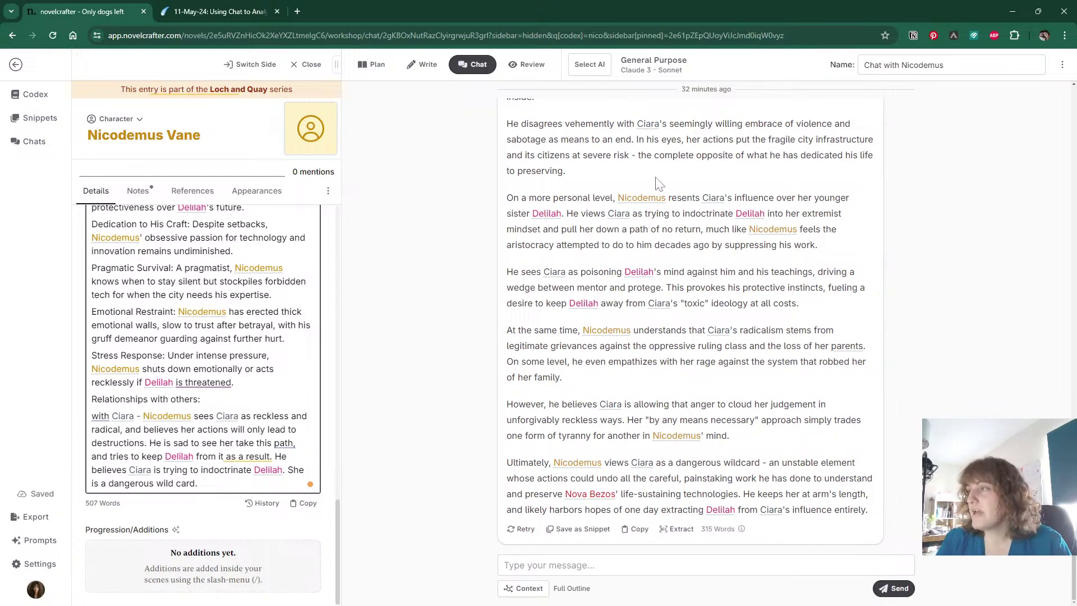
Switch to the Notion notes and review the list under "Questions that I want to ask regarding character".
left_click(225, 11)
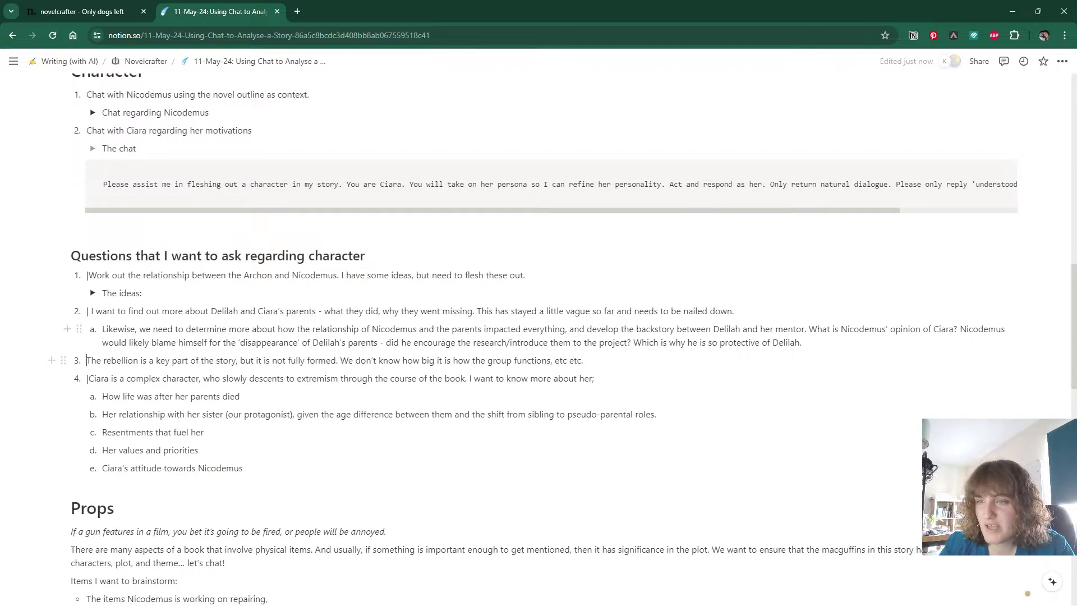
scroll(539, 337, "up", 1)
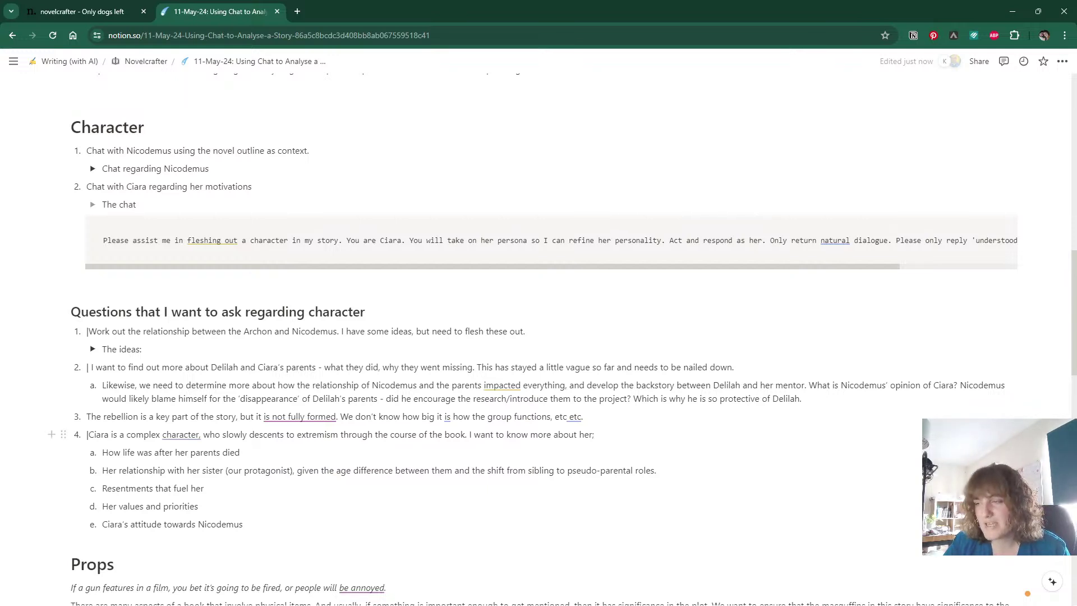
Switch back to novelcrafter and reopen the chat thread in which the AI takes on Ciara's persona.
left_click(70, 9)
left_click(478, 66)
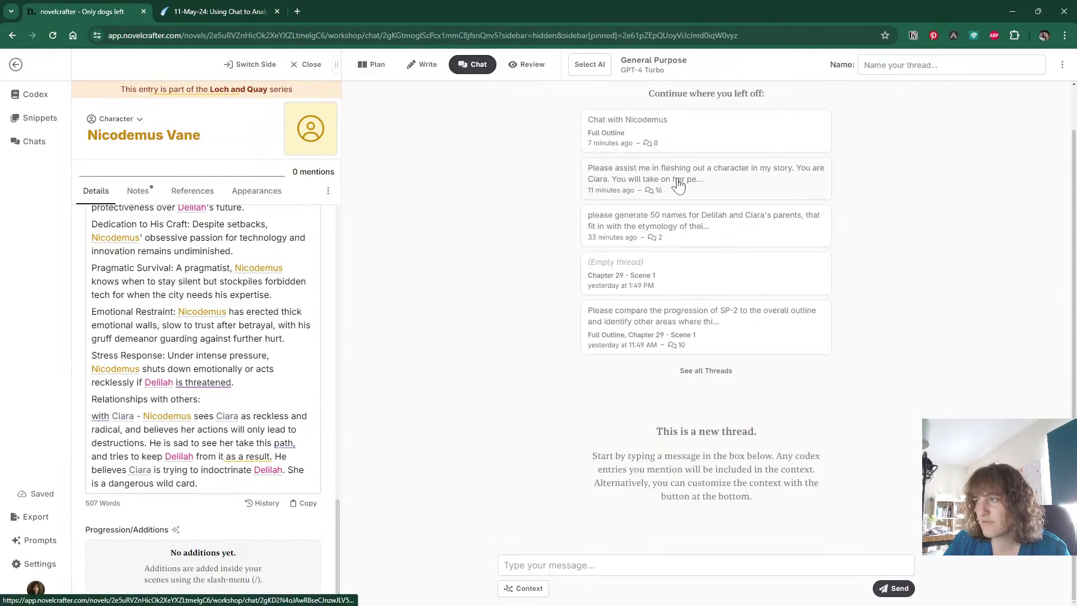
left_click(677, 179)
Ask Ciara in the chat: "You mentioned your cell of the rebellion. How far does it expand? What other factions are in it?".
left_click(561, 565)
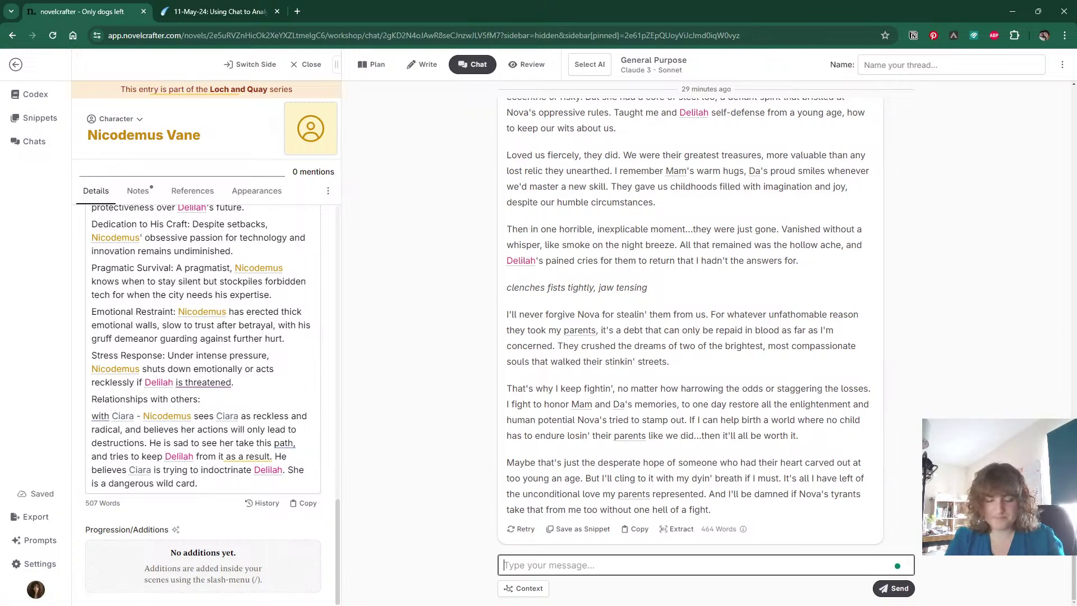
type("You mentione")
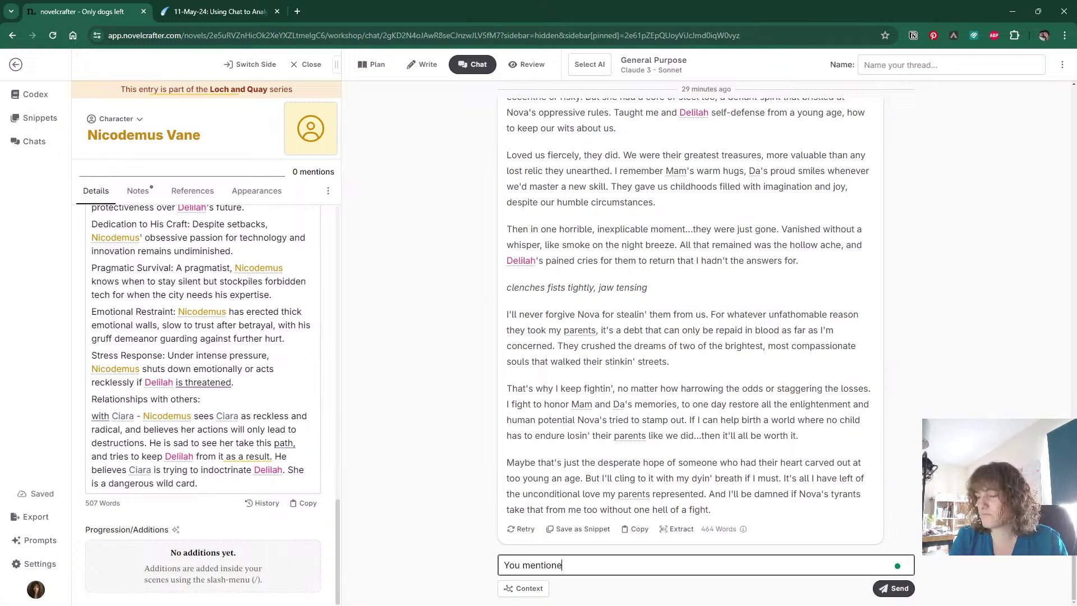
type("d your cell of the ")
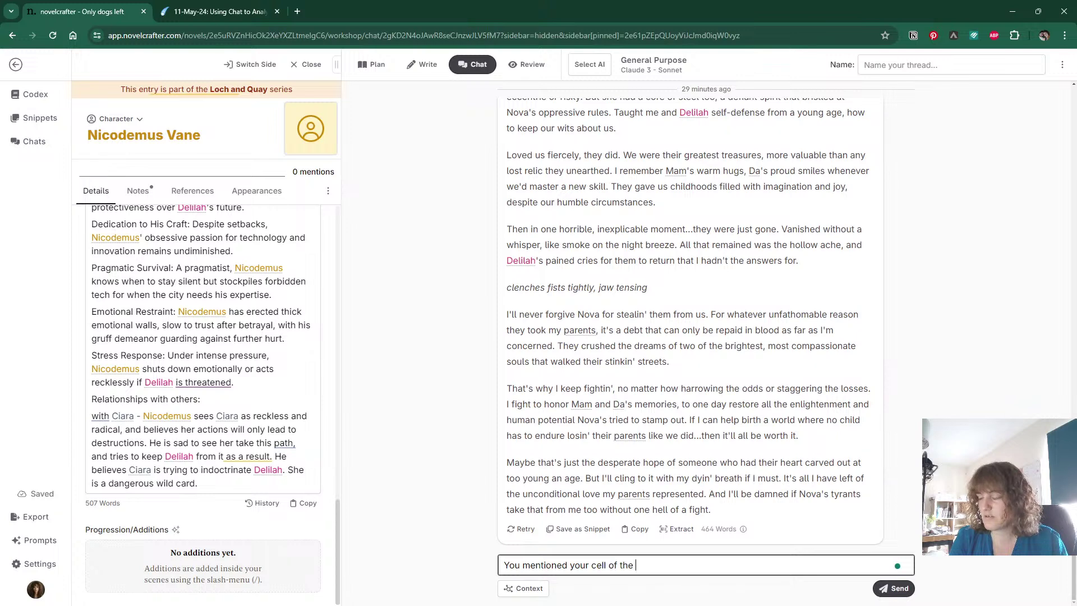
type("rebellion. How ")
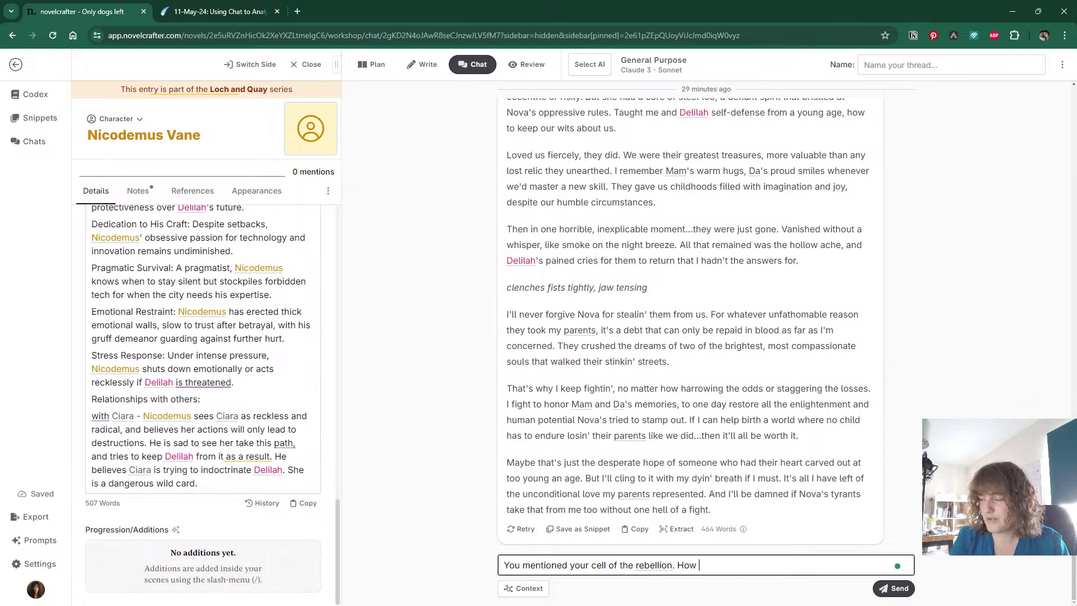
type("far does it ")
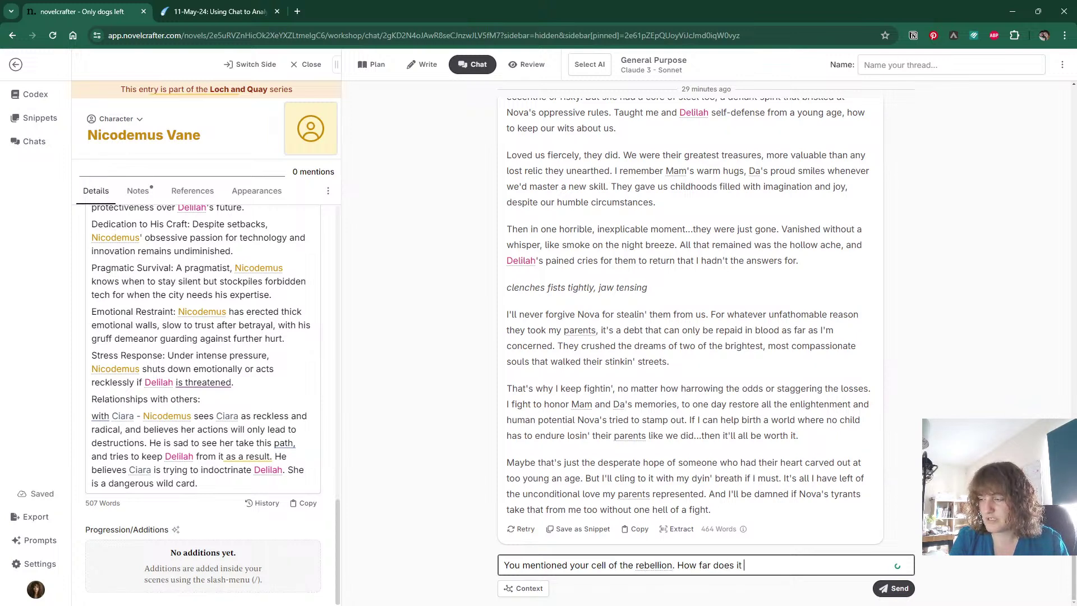
type("expand? ")
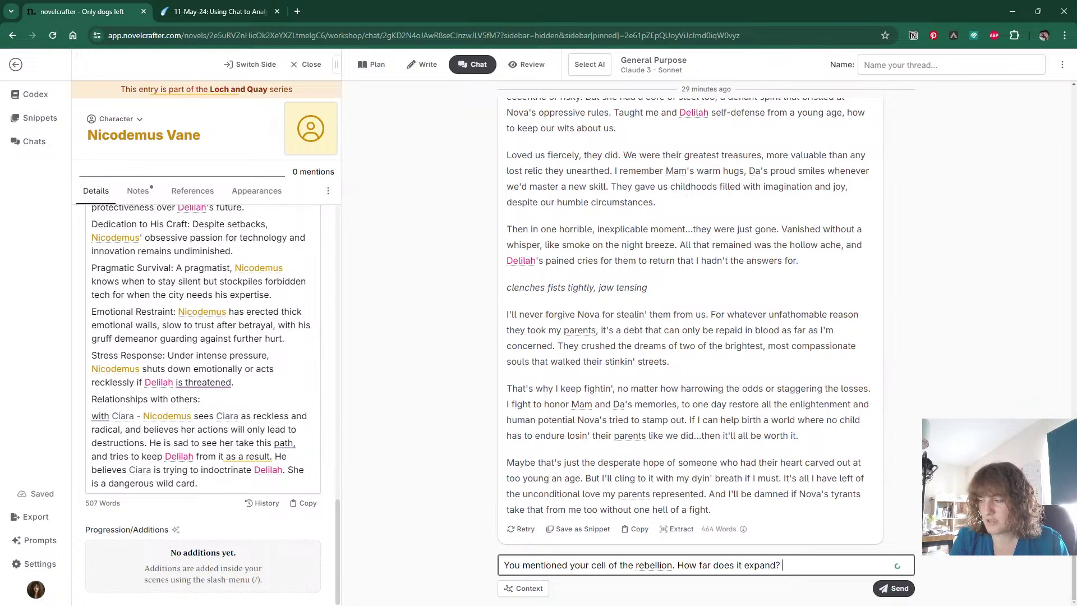
type("What other fac")
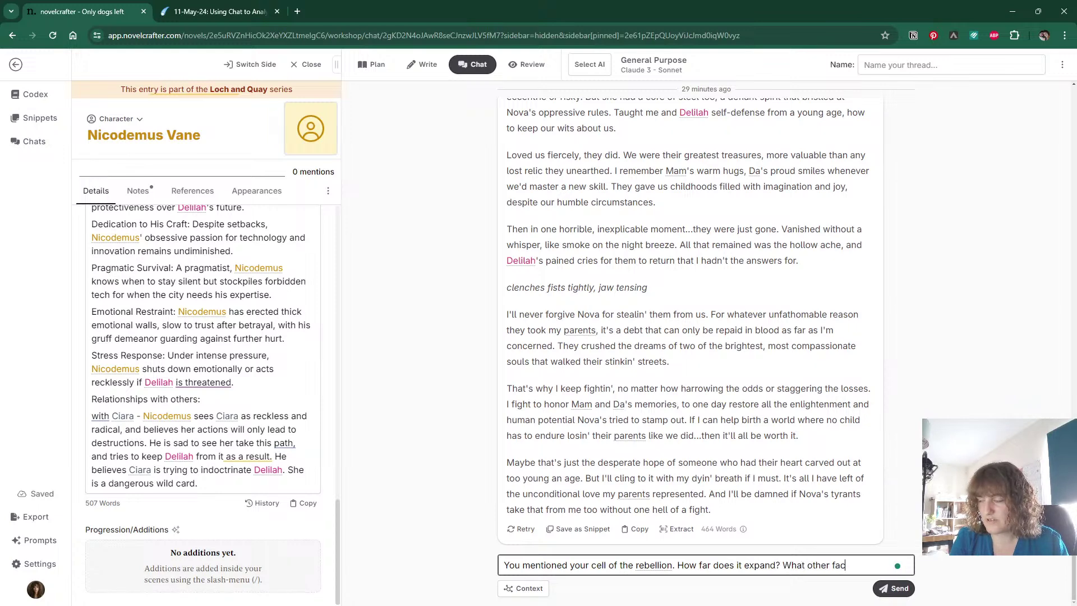
type("tions are in i")
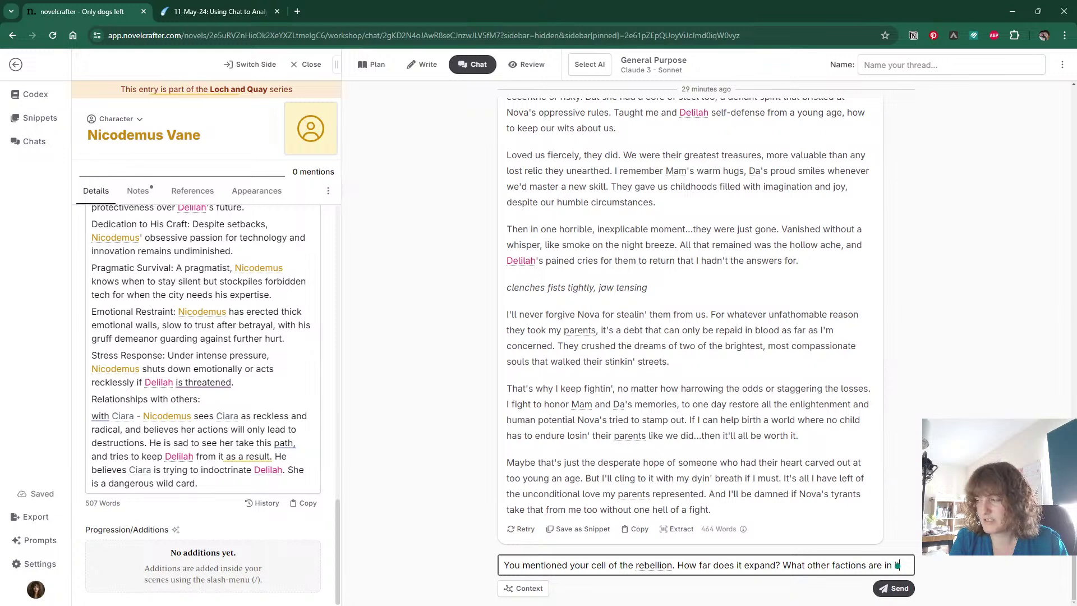
type("t?")
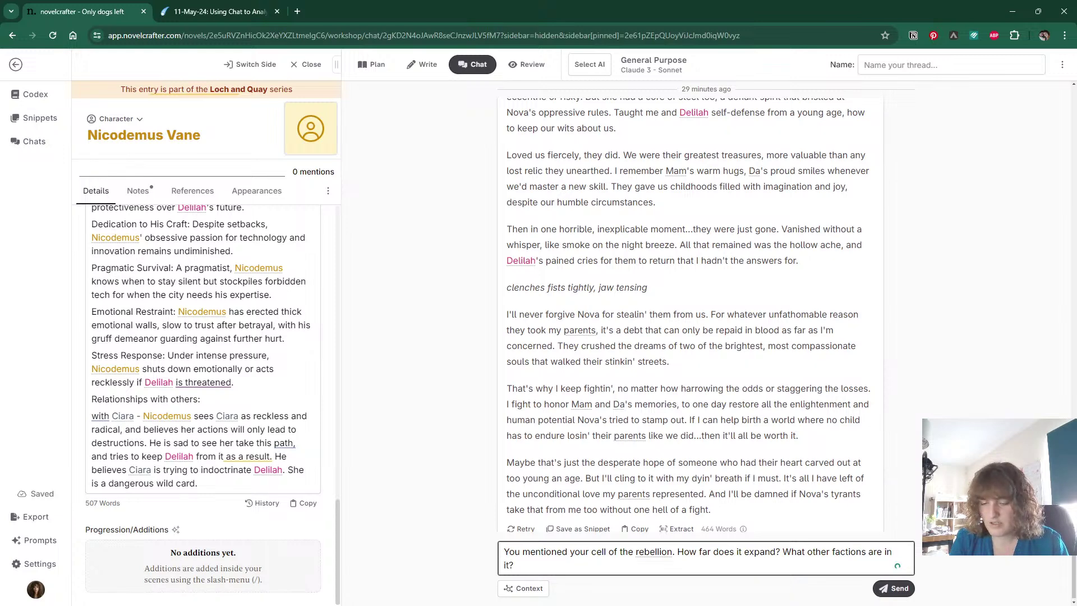
key("Return")
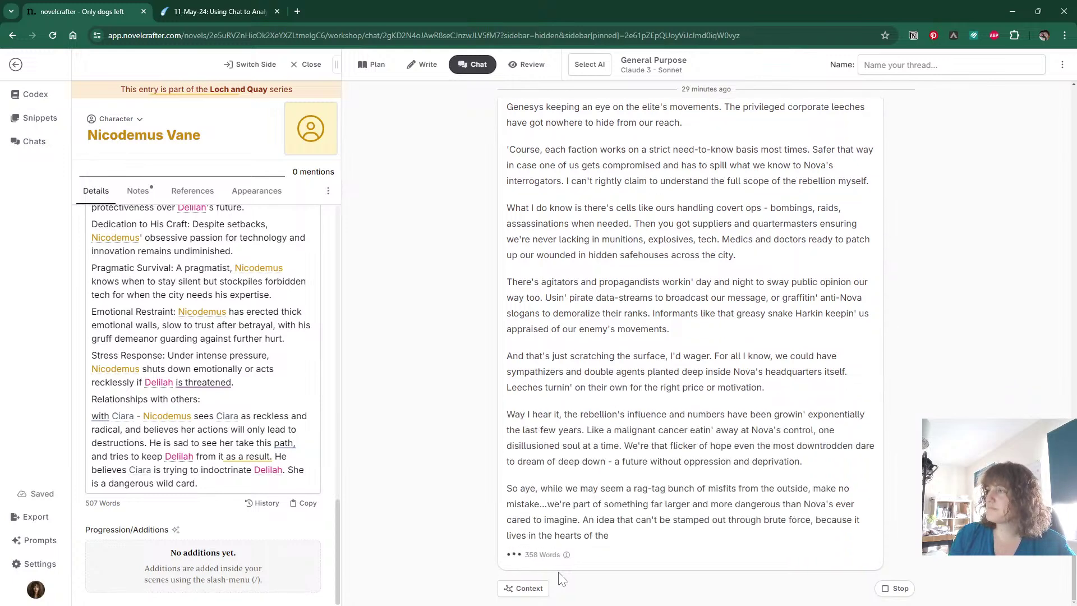
Read Ciara's full reply about the rebellion's reach, its cells and its factions.
scroll(636, 360, "up", 5)
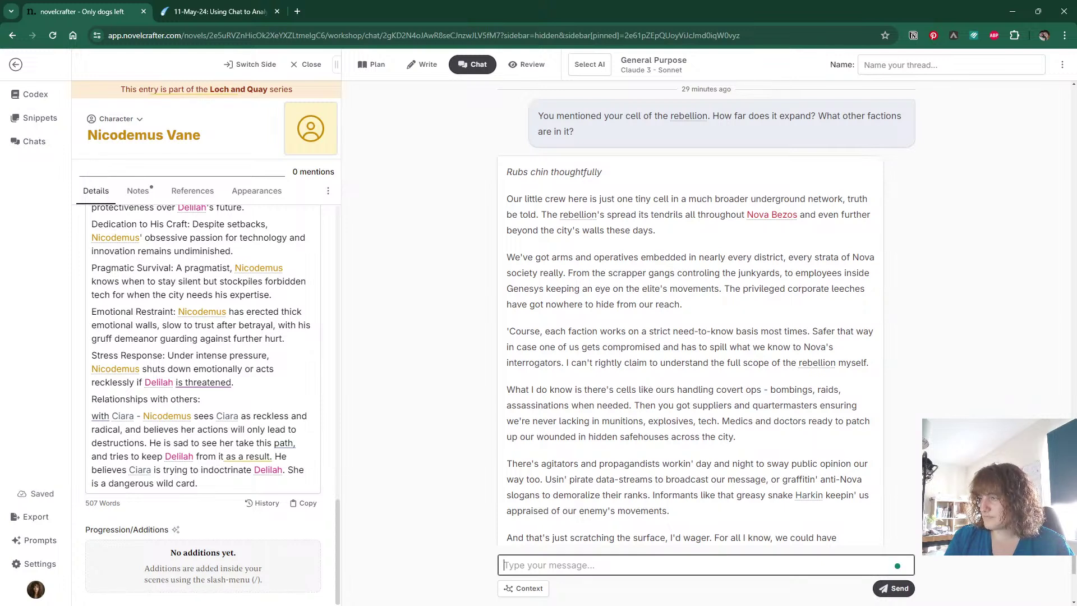
scroll(554, 331, "down", 1)
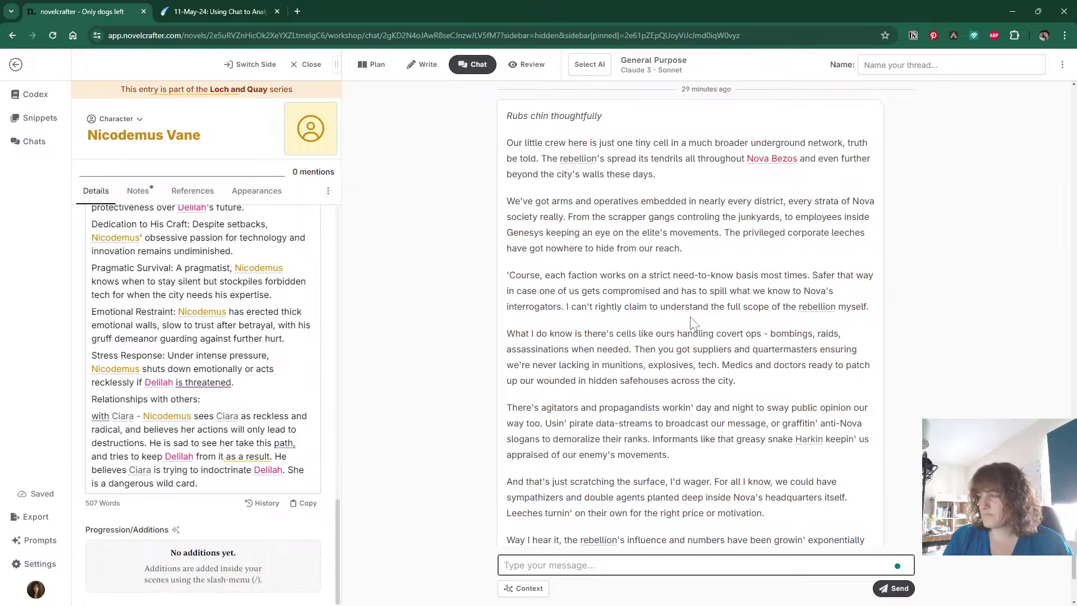
scroll(694, 324, "down", 1)
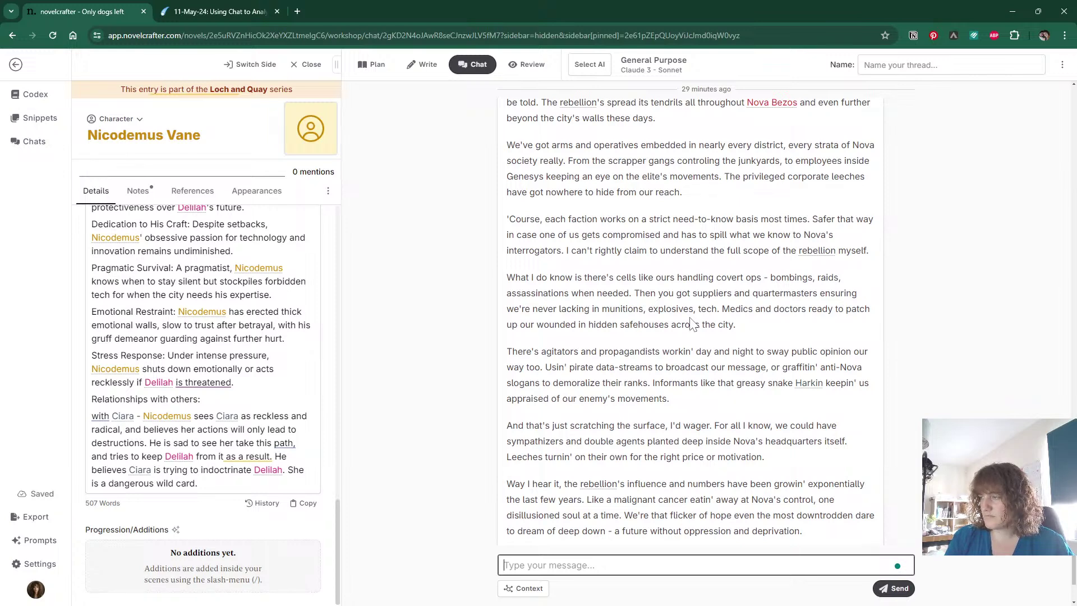
scroll(694, 325, "down", 1)
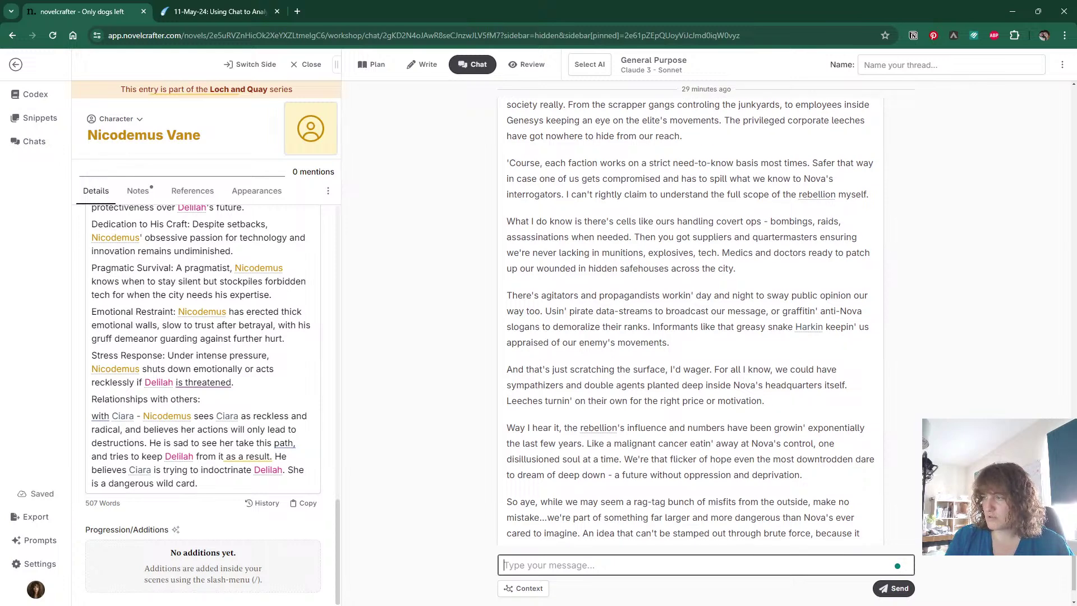
scroll(690, 320, "down", 1)
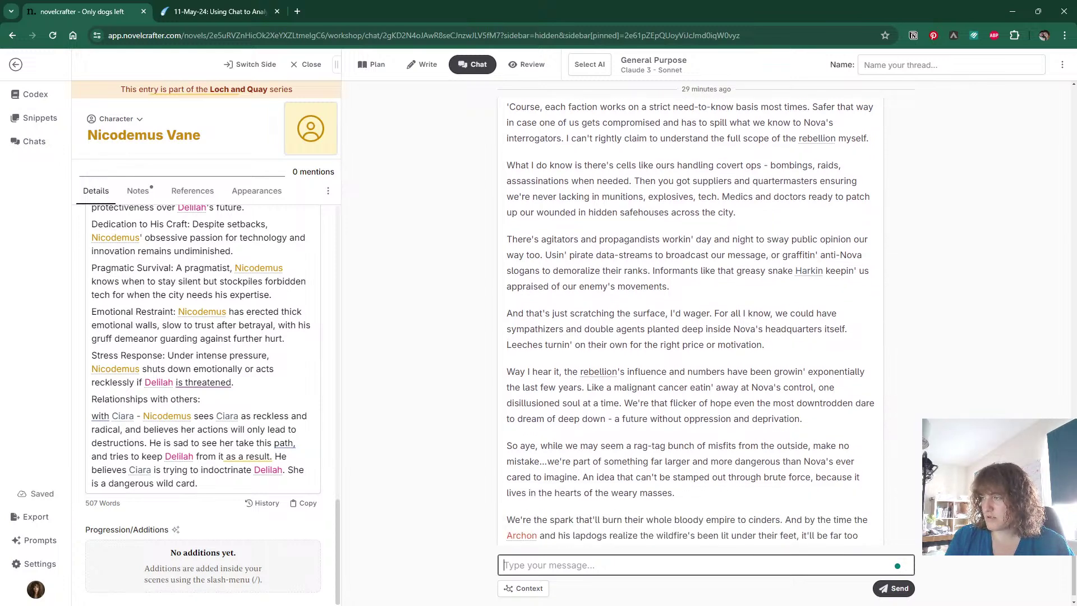
scroll(771, 259, "down", 1)
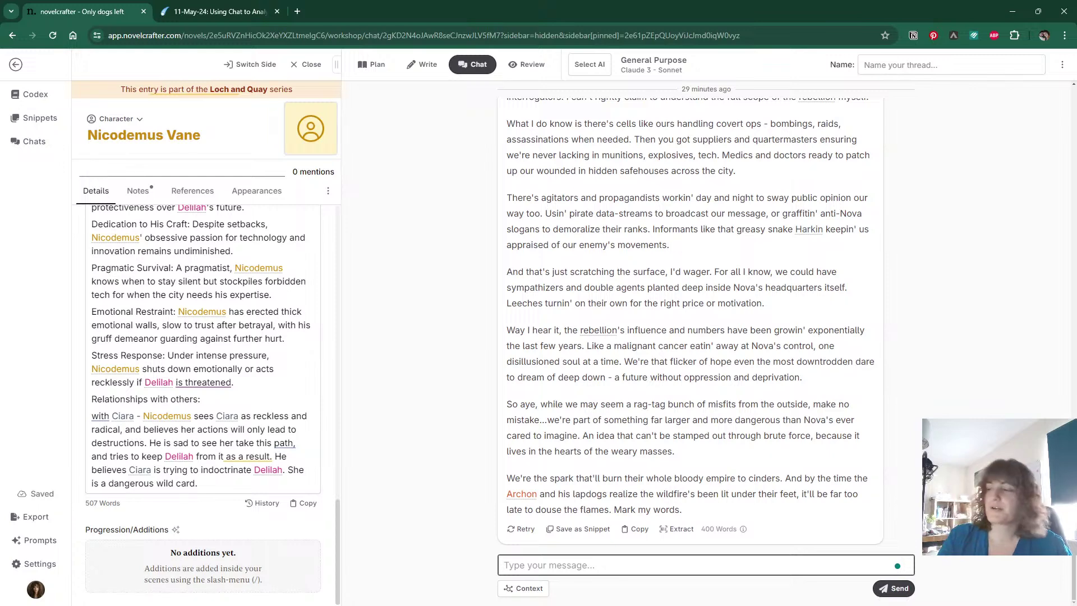
Search the codex for "rebell", open the Rebellion lore entry beside the chat and collapse the codex list.
left_click(31, 94)
left_click(92, 126)
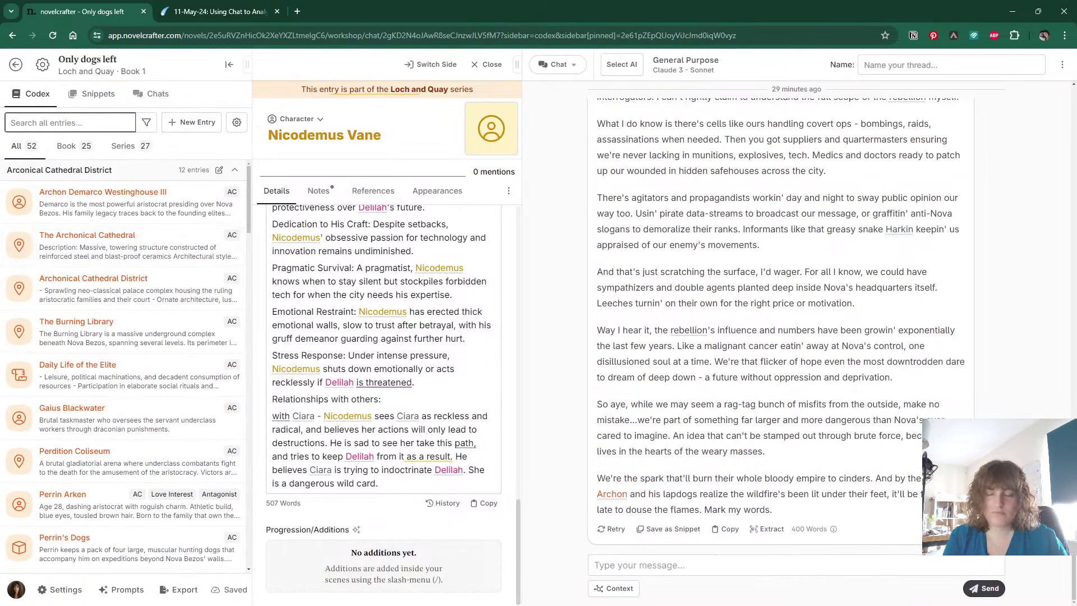
type("rebell")
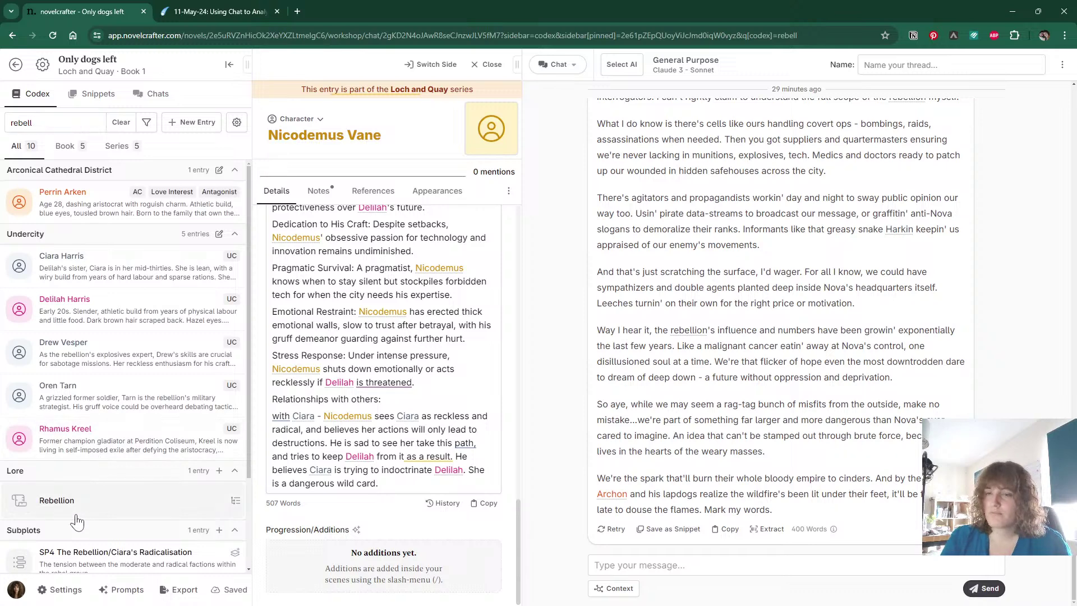
left_click(77, 515)
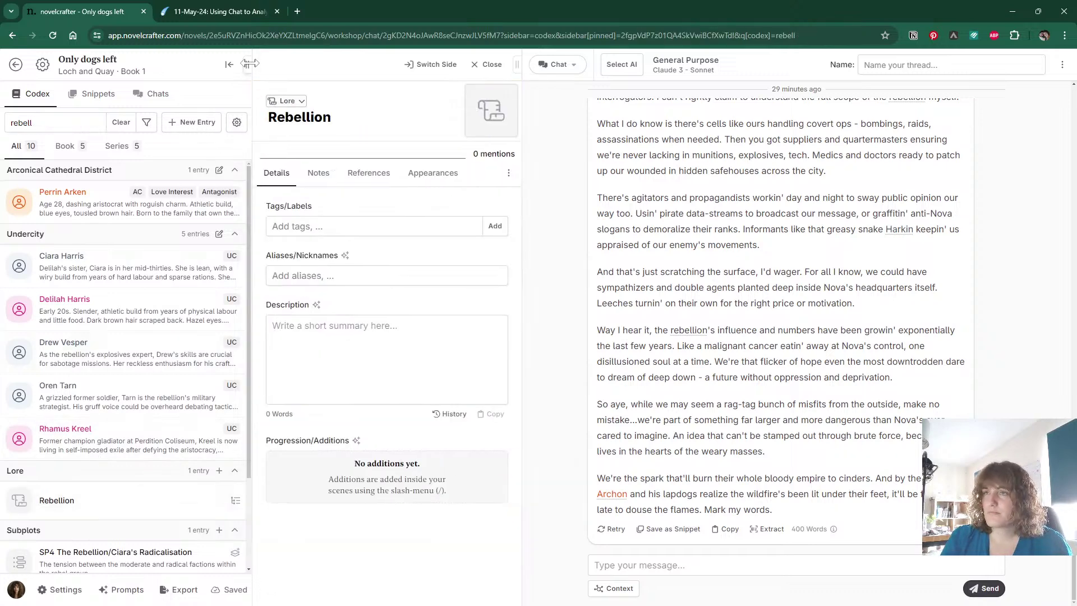
left_click(228, 64)
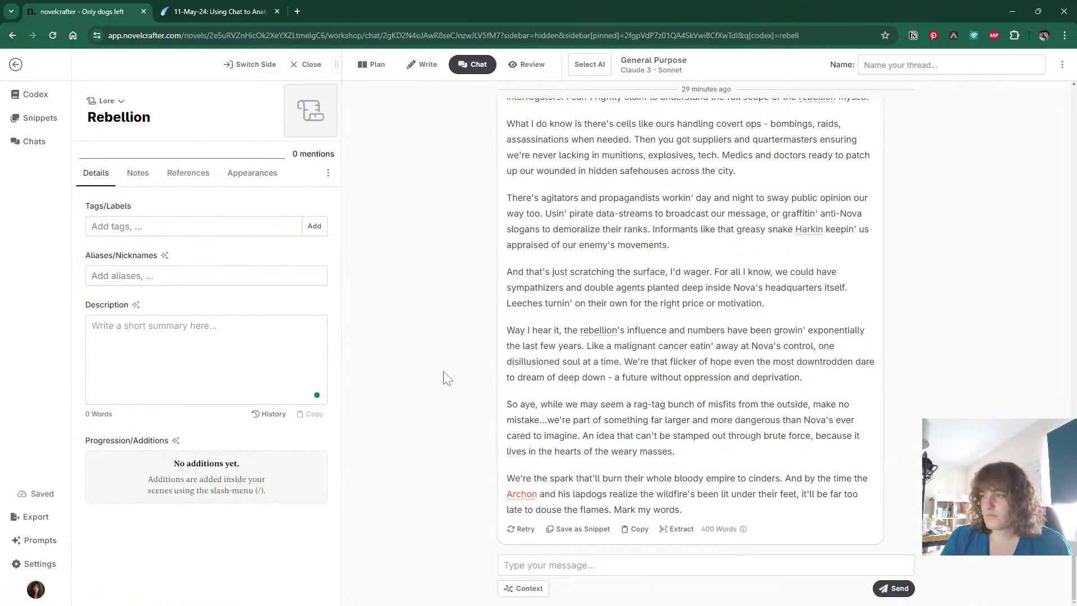
Begin the Rebellion description with "It is a broad underground network, spreading in Nova Bezos and beyond its walls", using the chat reply as reference.
scroll(512, 376, "up", 4)
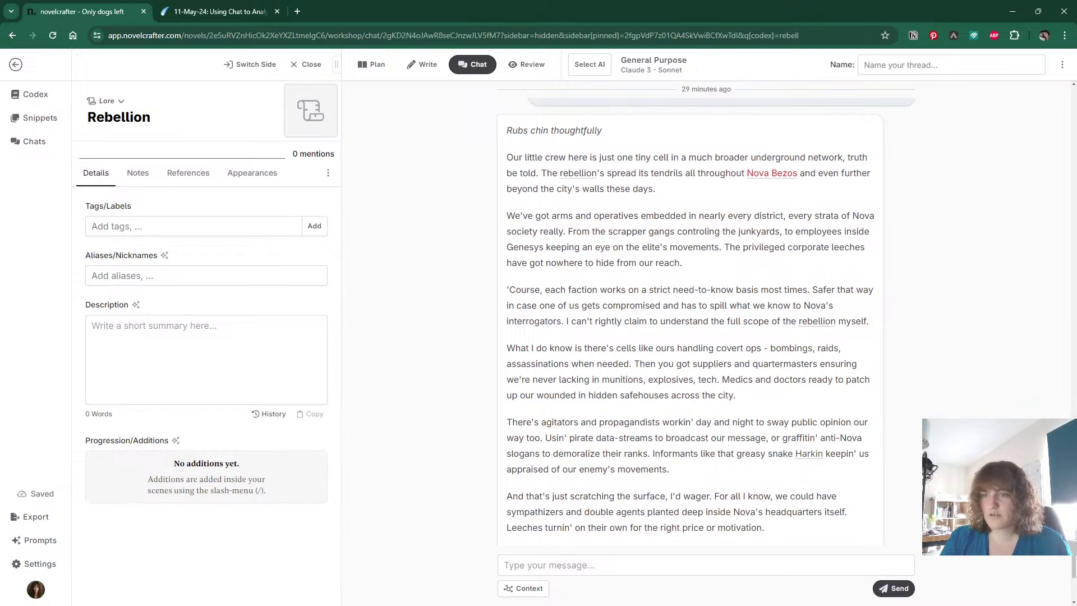
left_click(98, 387)
type("A Rebel")
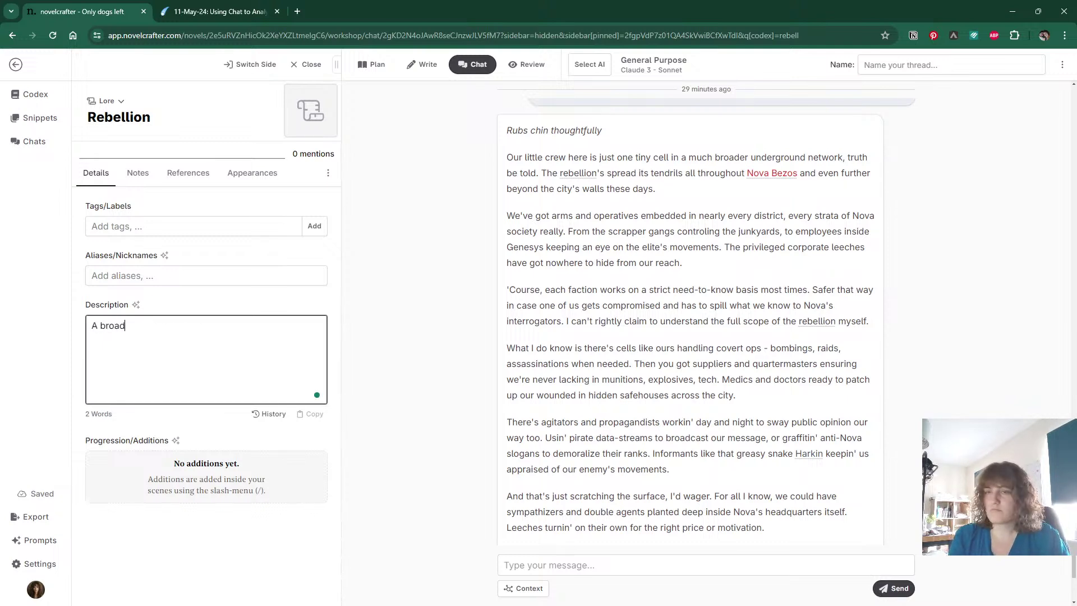
key("ctrl+a")
type("M")
key("BackSpace")
type("It is")
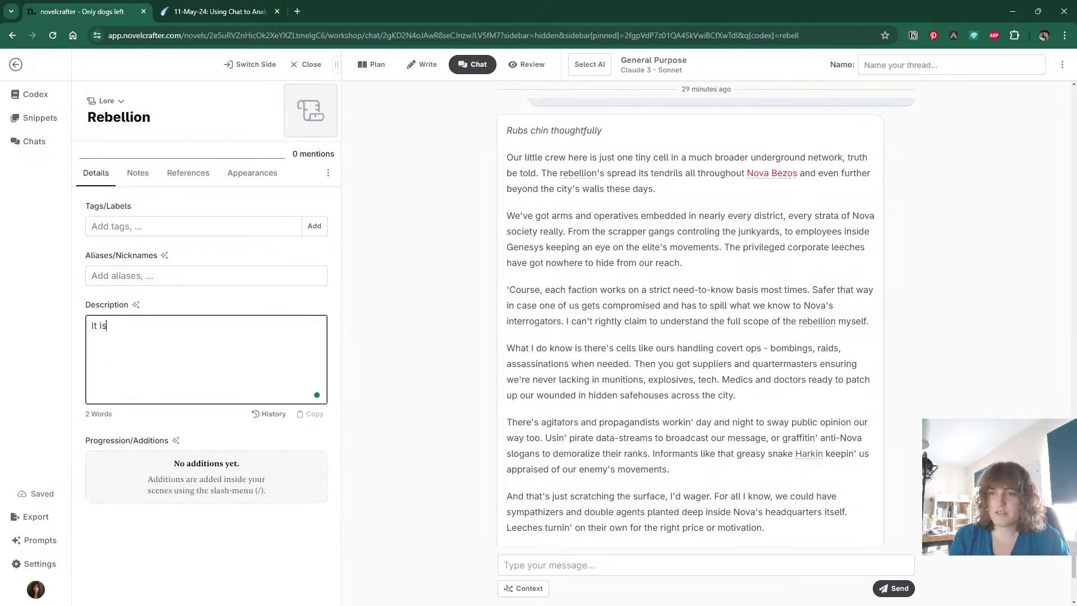
type(" a broad under")
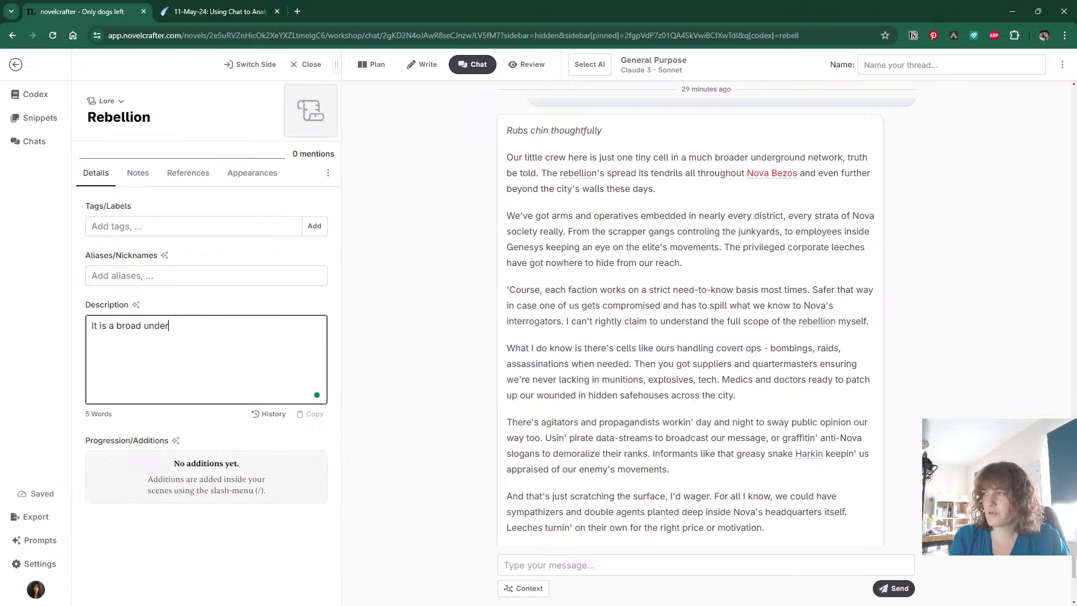
type("ground network")
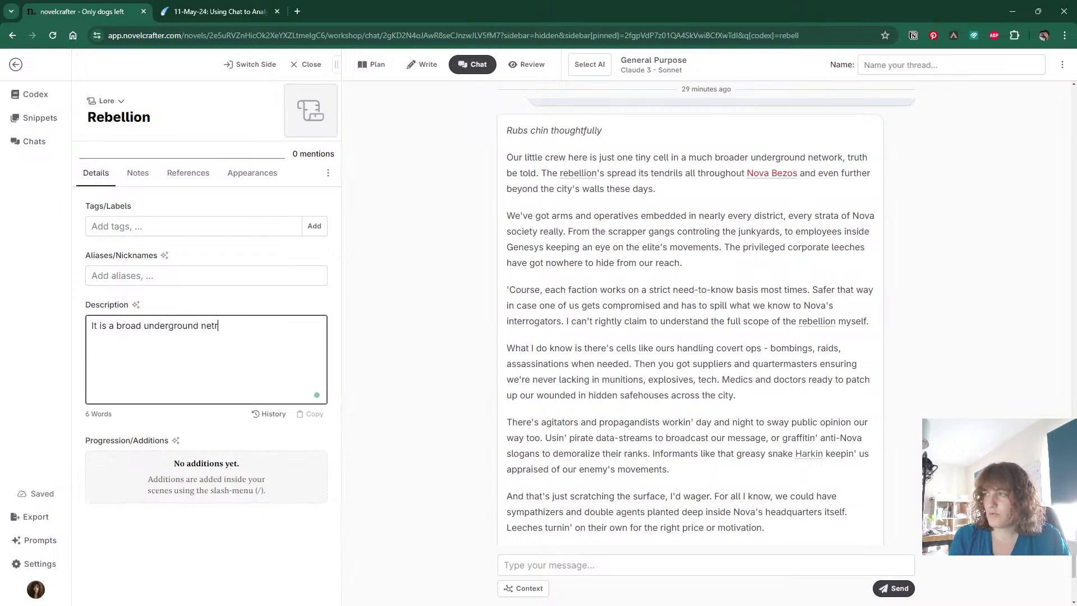
type(", ")
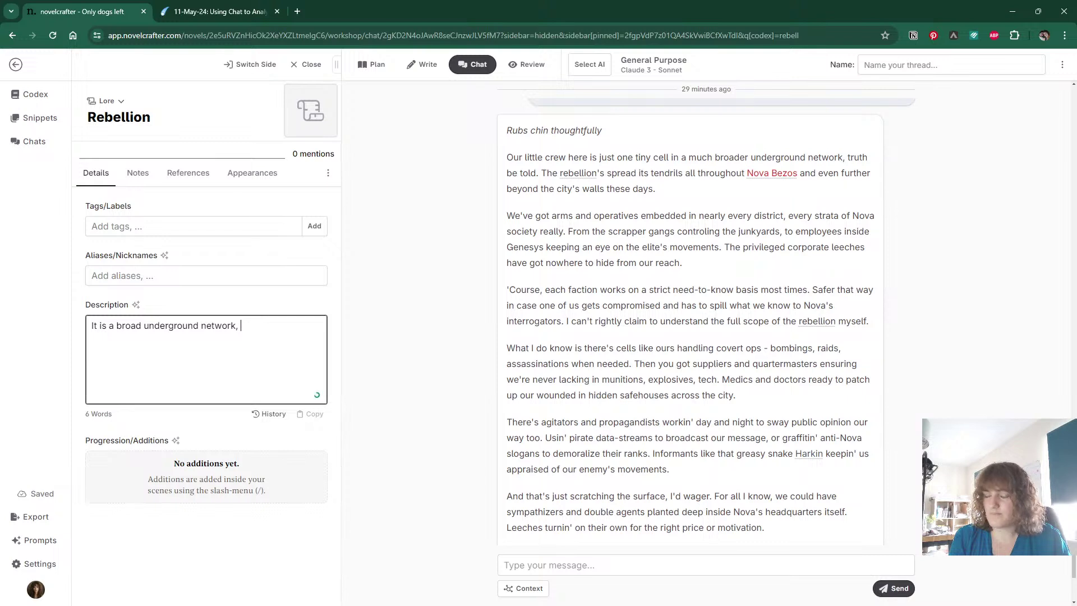
type("spreading ")
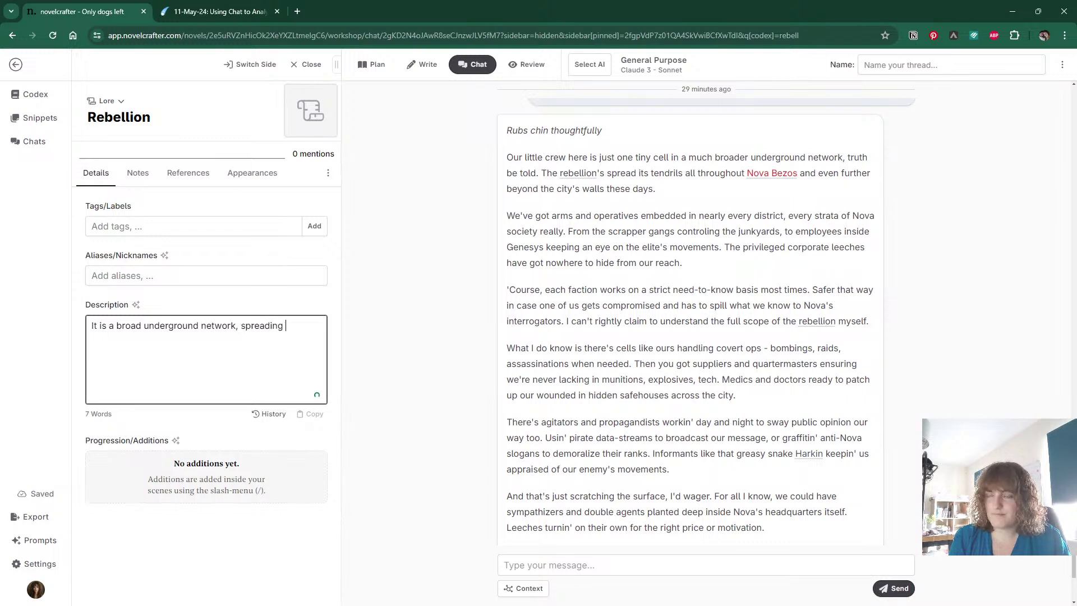
type("in Nova ")
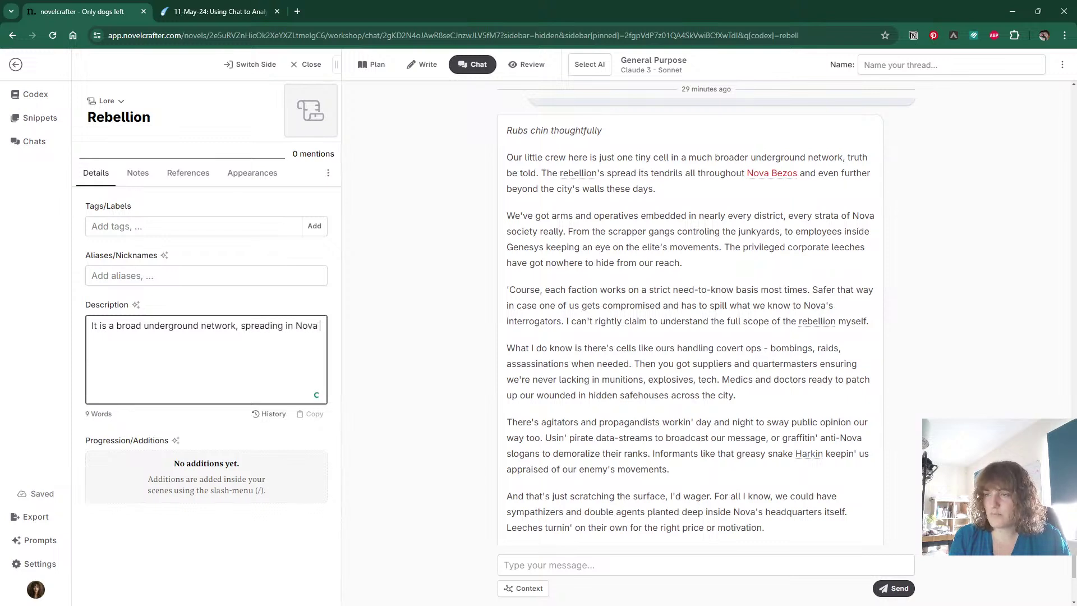
type("Bezos and th")
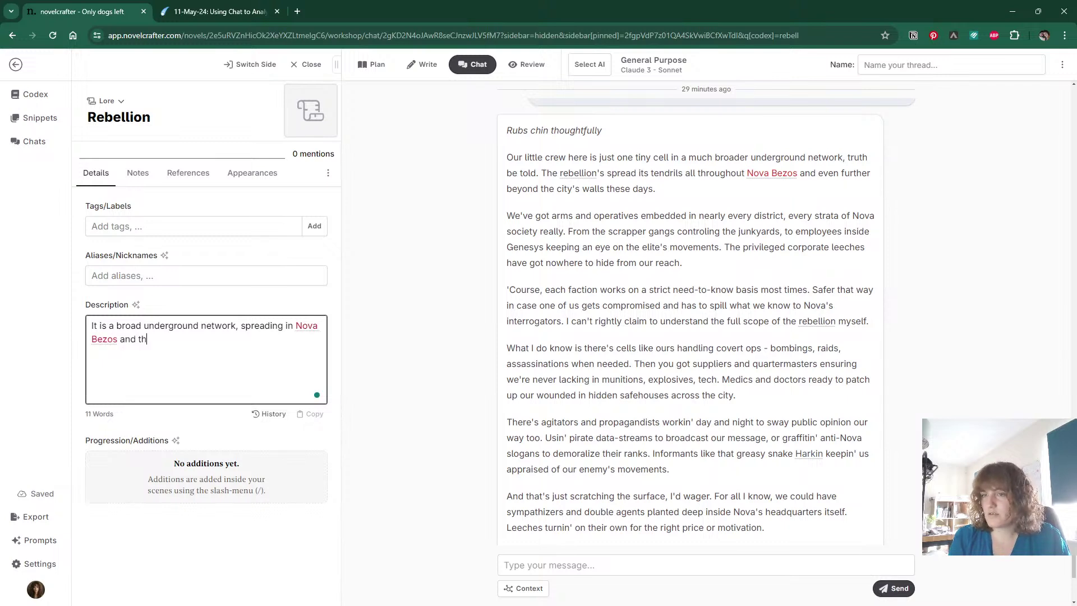
key("BackSpace")
key("BackSpace")
type("beyond its")
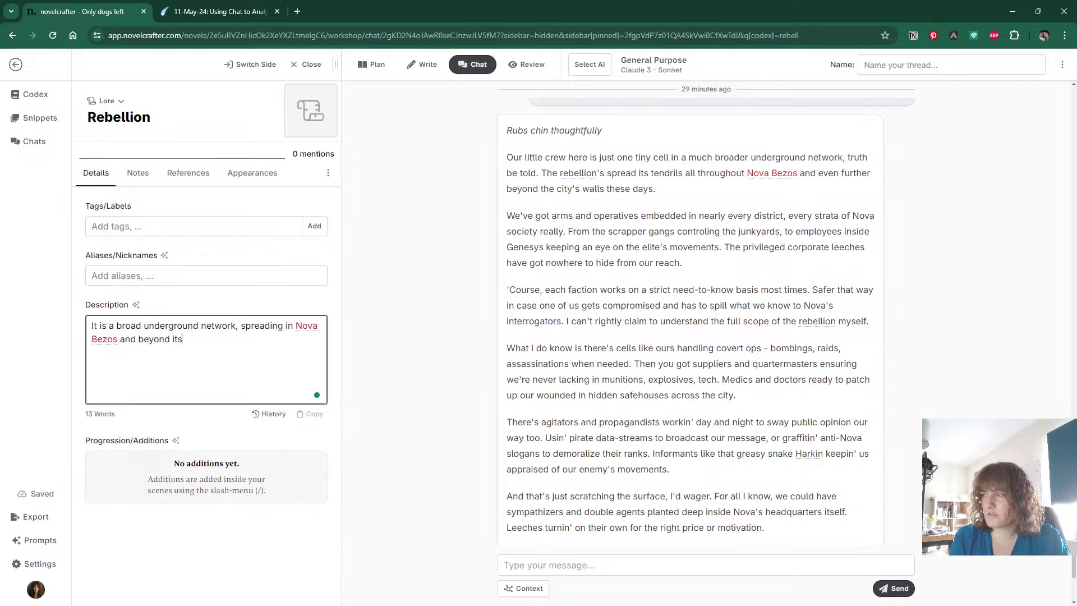
type(" walls")
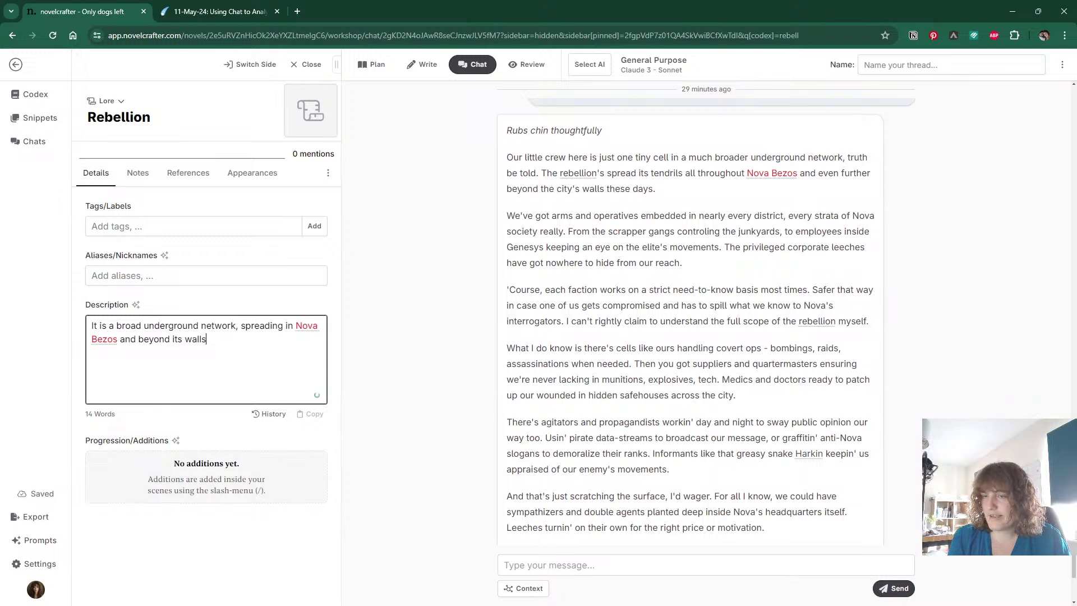
Continue the Rebellion description with "They have members in every corner, from scrapper gangs, to higher-level employees. Little inter-cell communication.".
type(". They have memb")
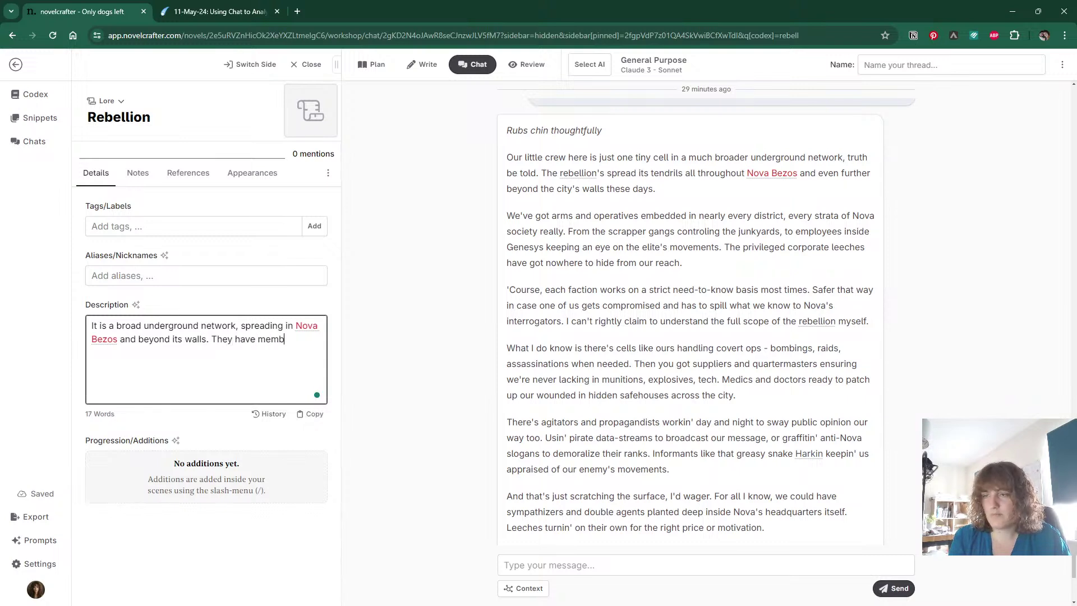
type("ers in every c")
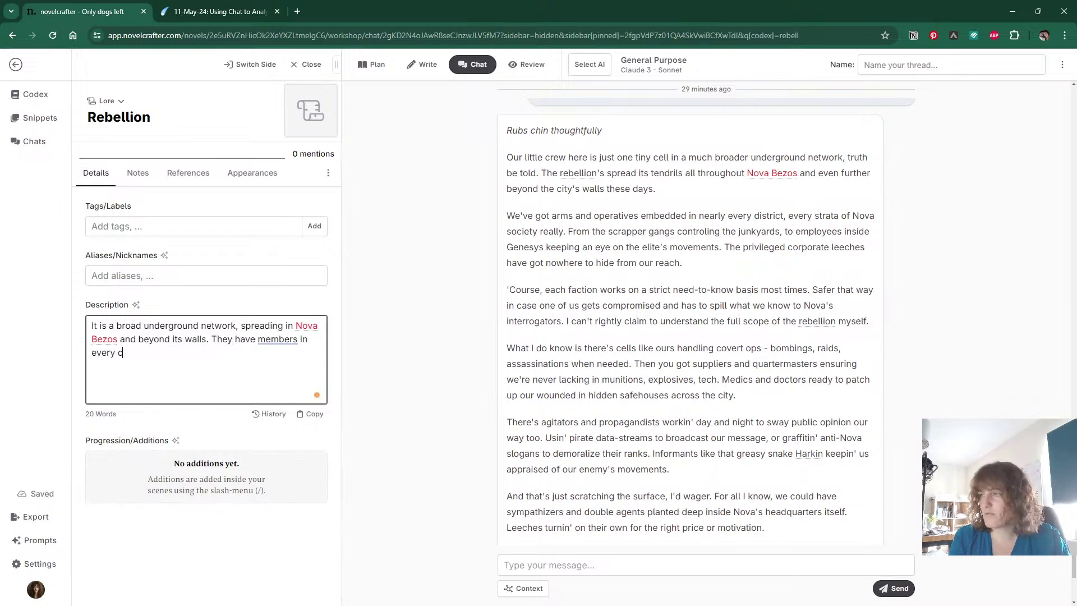
type("orner, from scr")
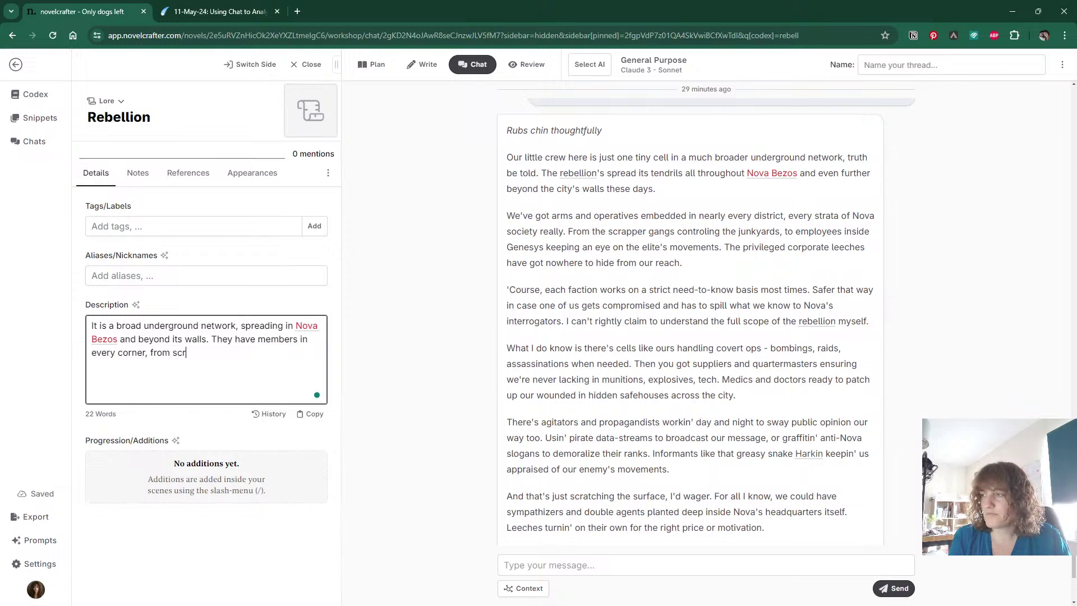
type("apper gangs, to")
type("hig")
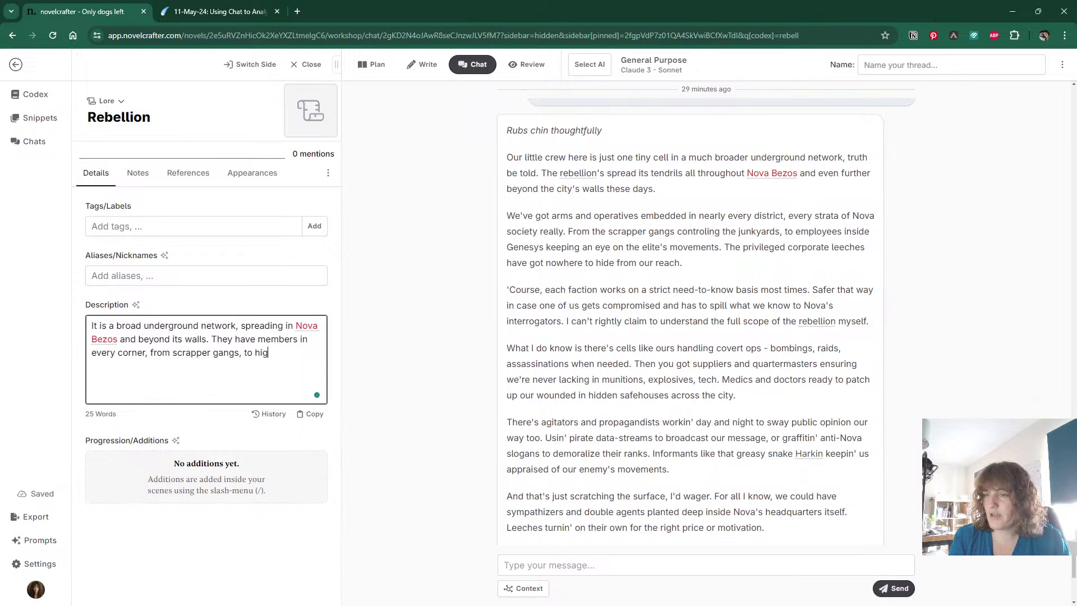
type("her-level e")
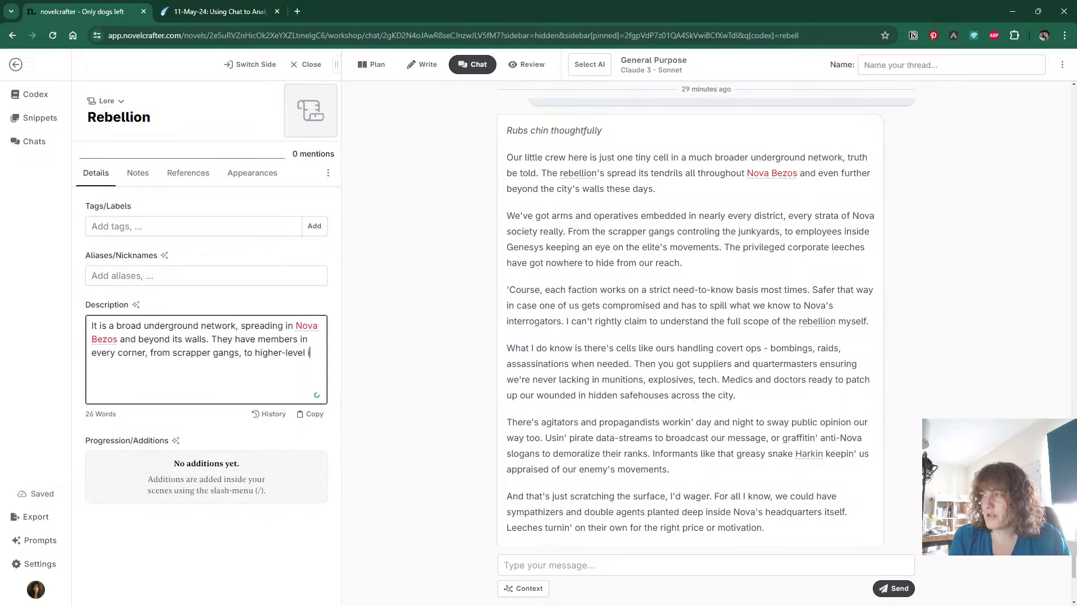
type("mployees. ")
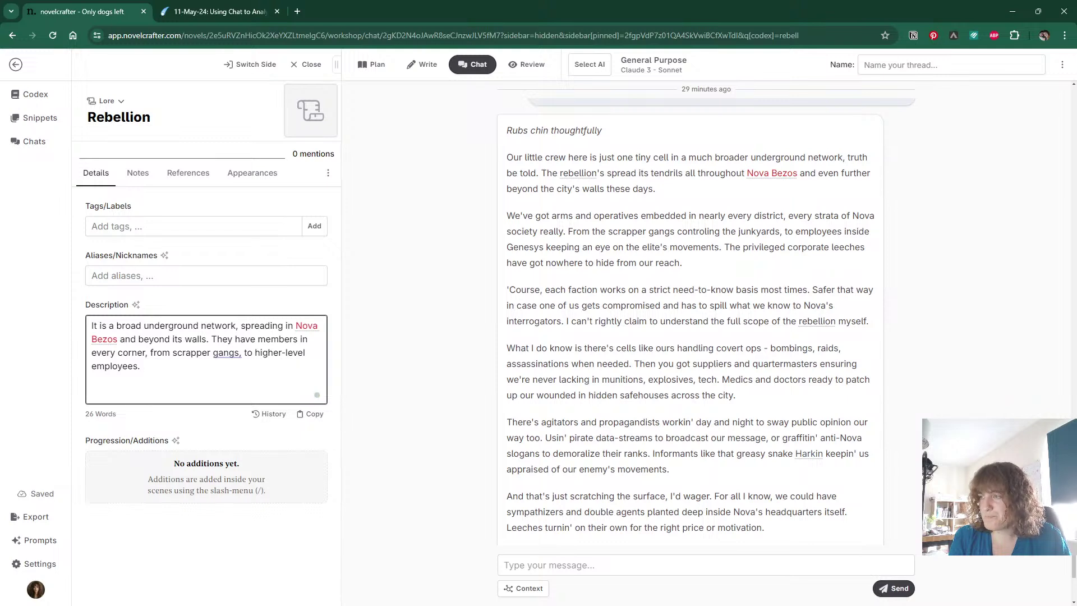
type("Little inte")
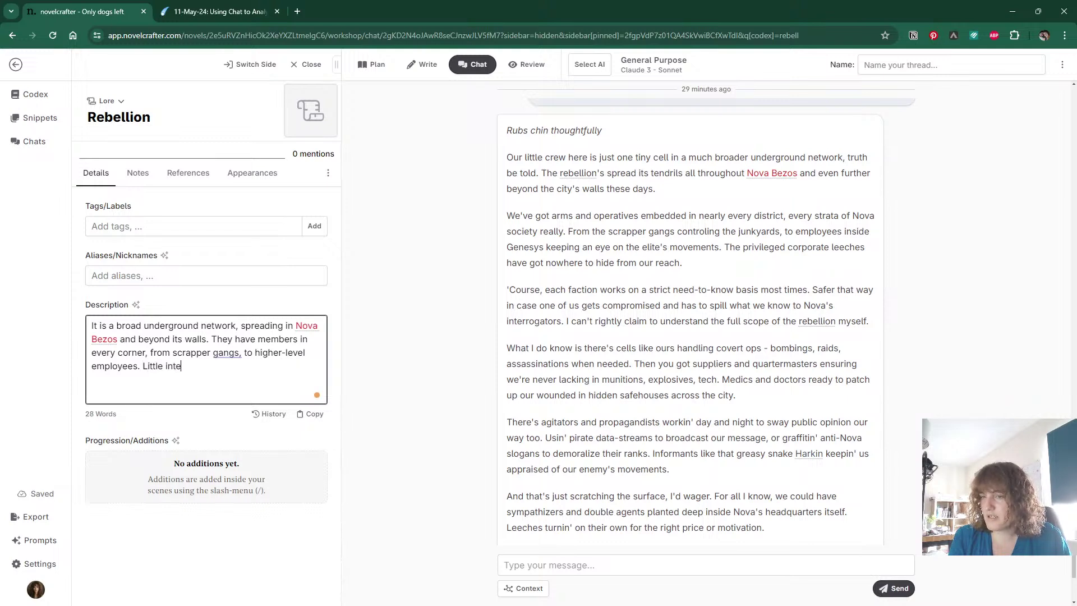
type("r-cell communication.")
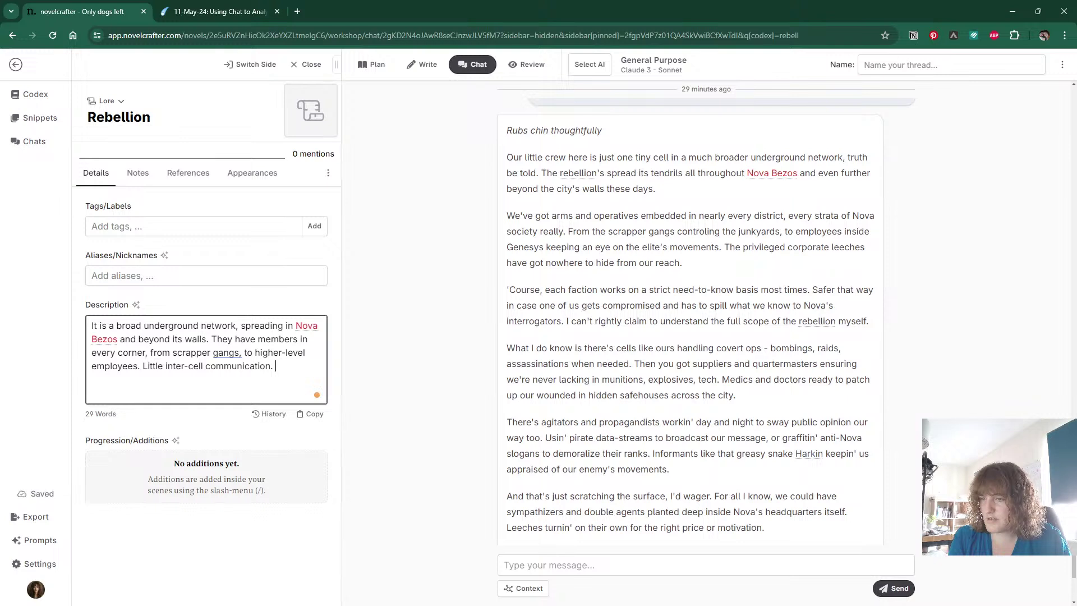
Start a second paragraph in the Rebellion description with "Different factions: those handling covert ops,".
key("Return")
type("Dif")
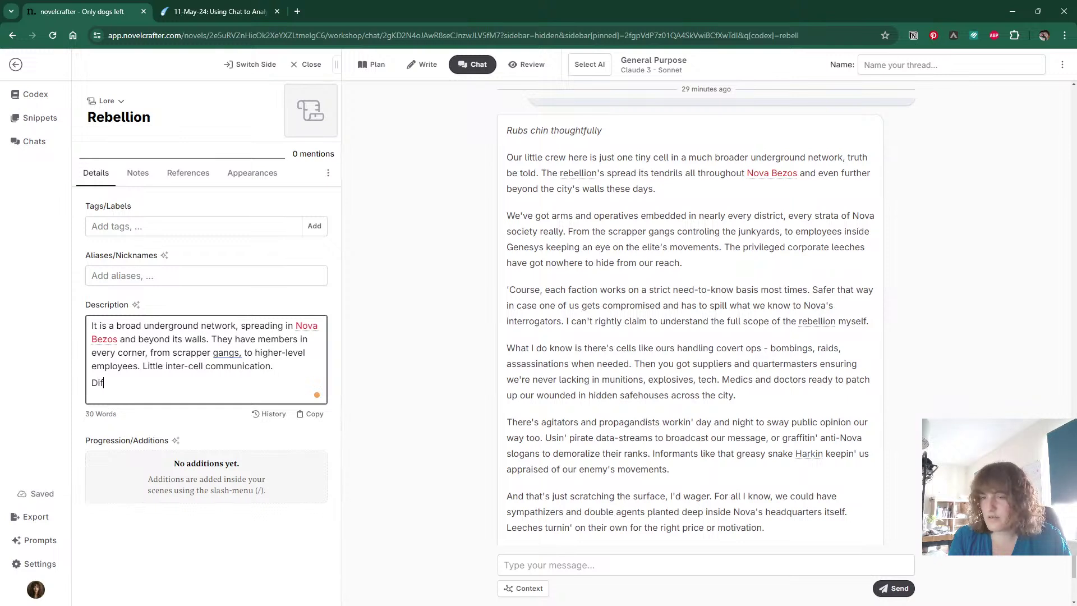
type("ferent factions: those ")
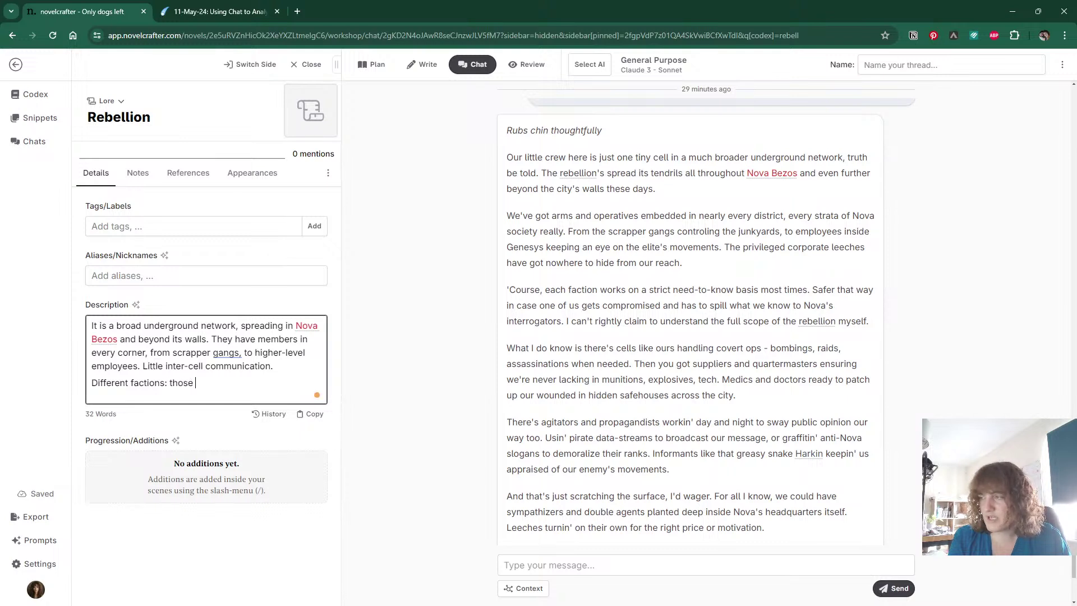
type("hangling")
key("BackSpace")
key("BackSpace")
key("BackSpace")
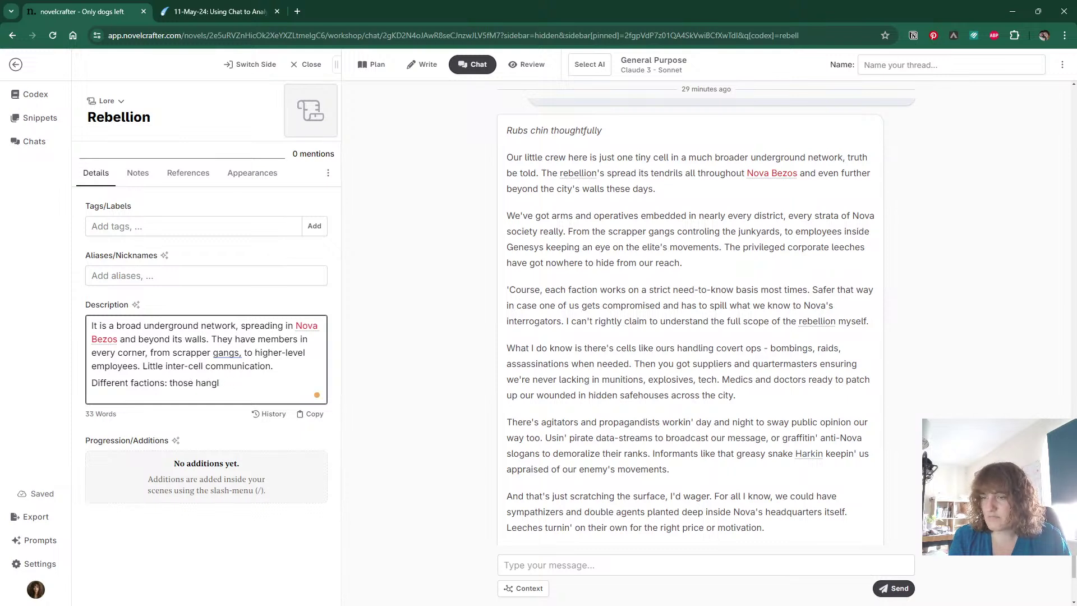
key("BackSpace")
key("BackSpace")
type("dling cover")
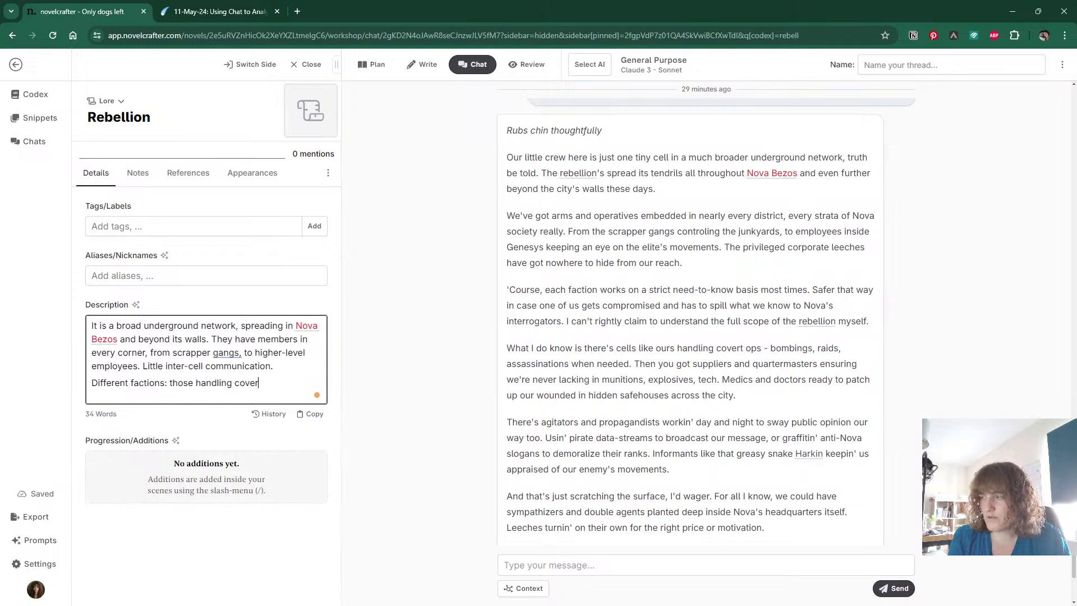
type("t ops, ")
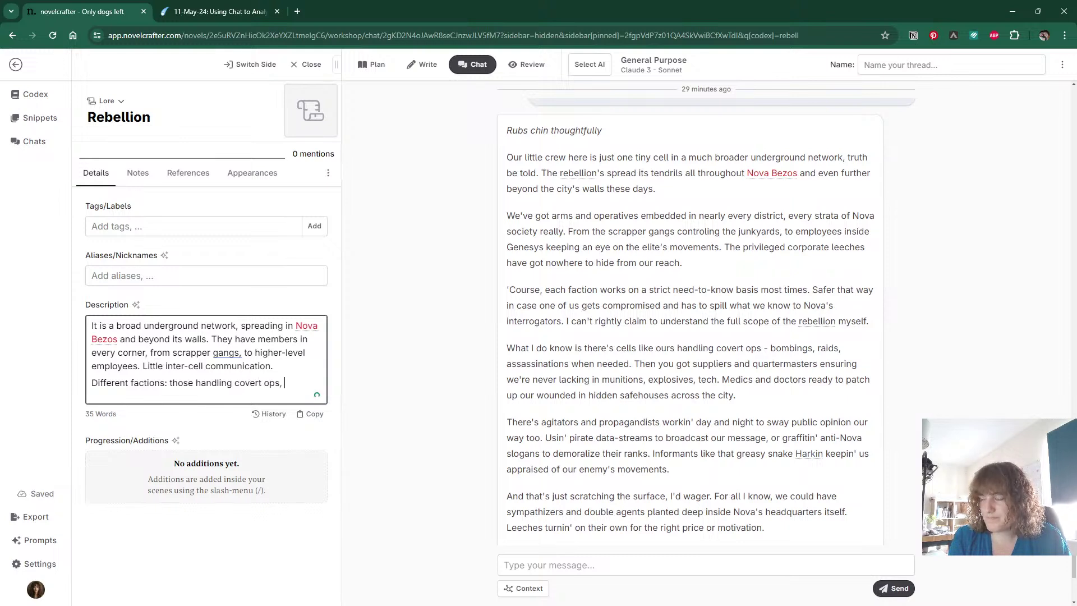
Complete the list of rebellion factions with "suppliers, medics, propagandists, informants, etc.".
type("suppliers,")
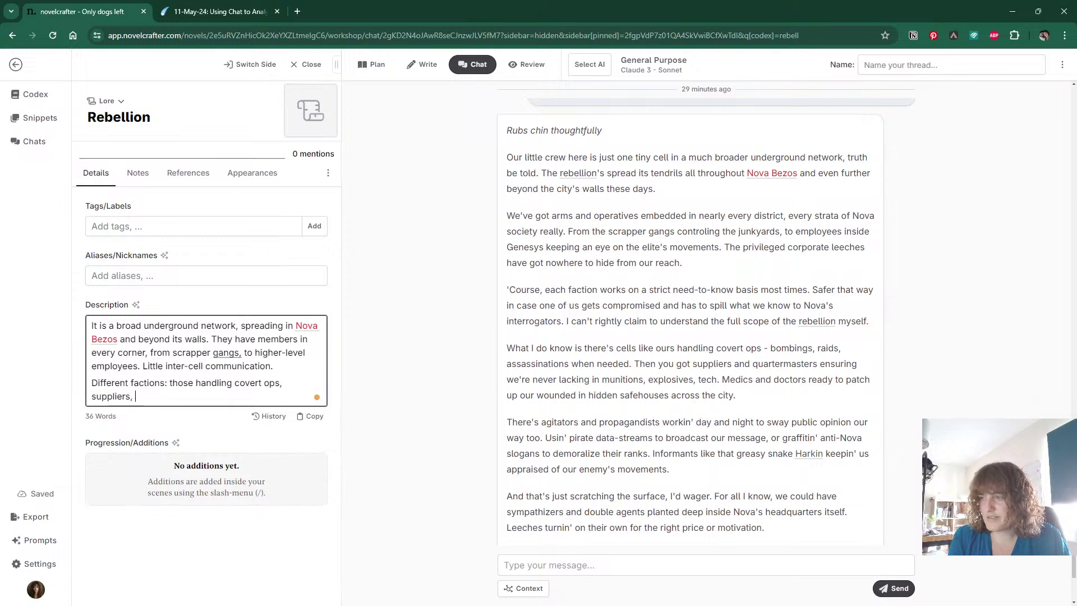
type(" medica")
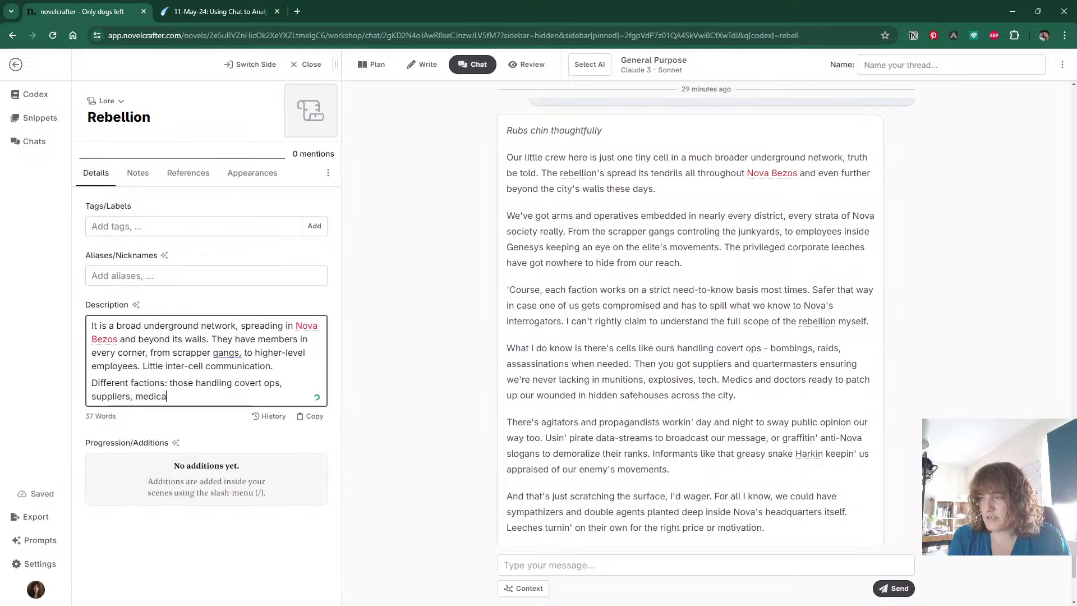
type(", propagandists, etc.")
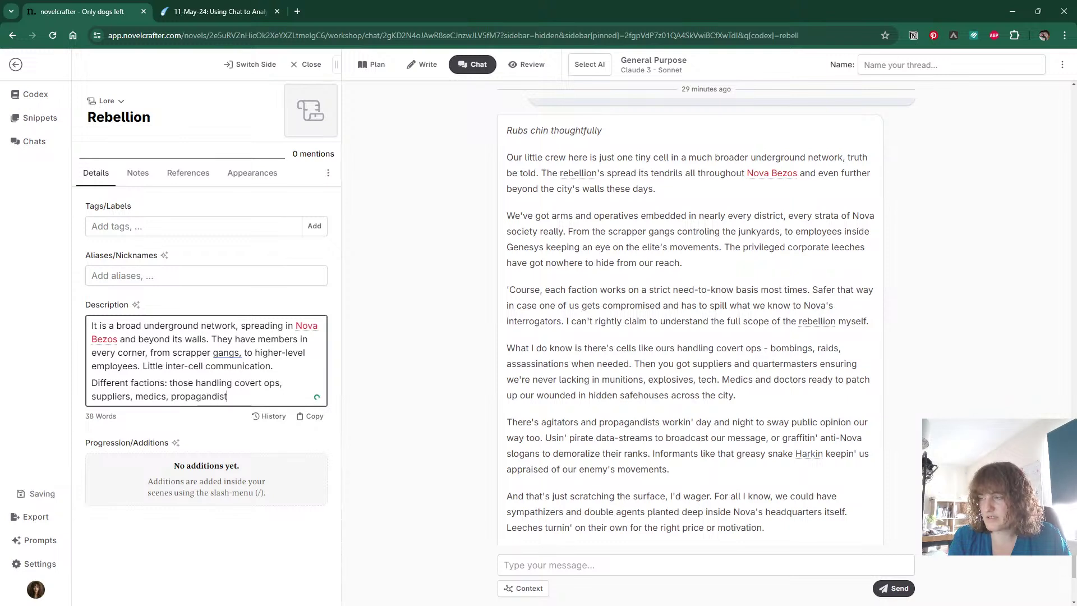
key("BackSpace")
key("BackSpace")
key("BackSpace")
key("BackSpace")
key("BackSpace")
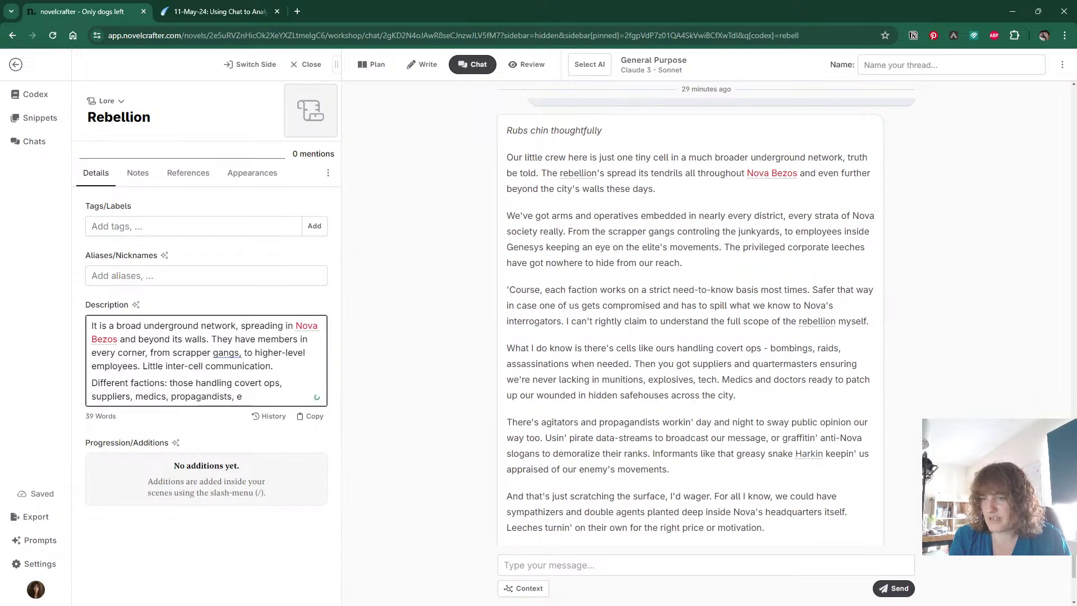
type("informants, etc.")
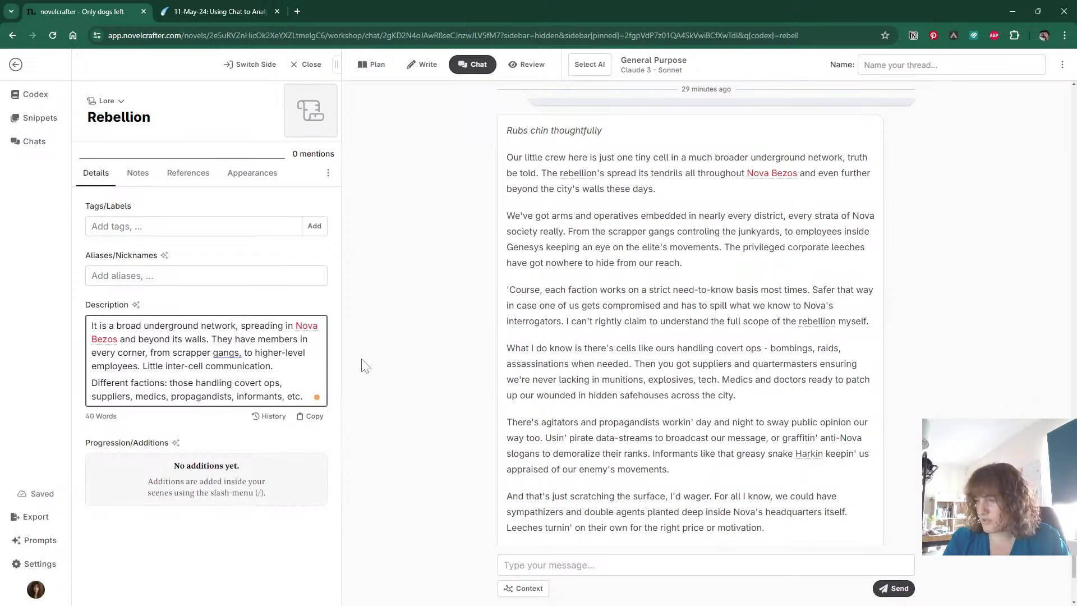
Add a third paragraph to the Rebellion description: "It has been growing exponentially over the last few years, eating away at the Archon's control.".
scroll(570, 382, "down", 3)
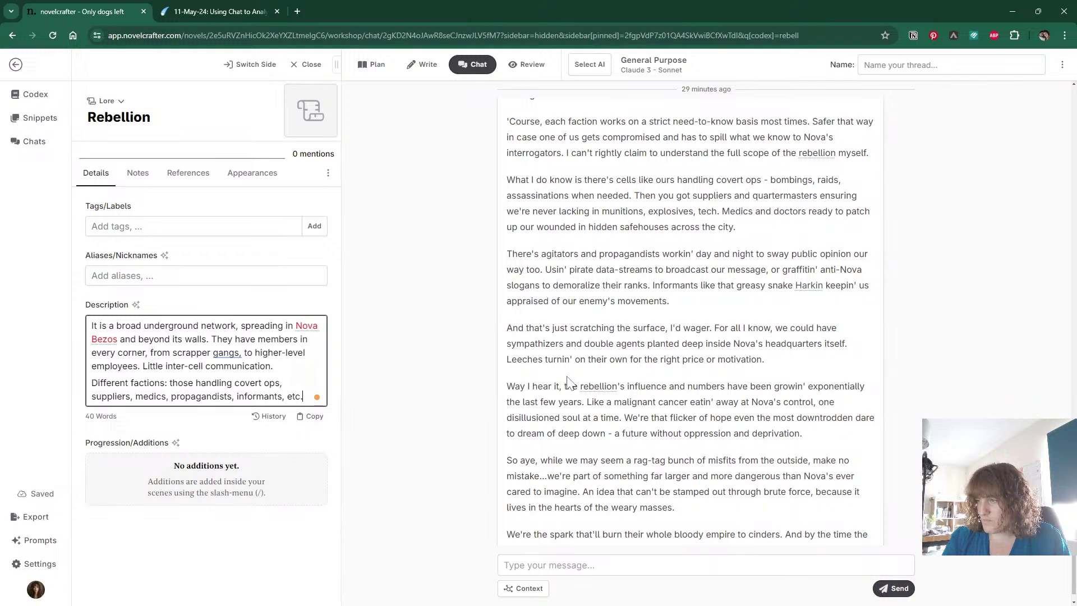
scroll(570, 381, "down", 1)
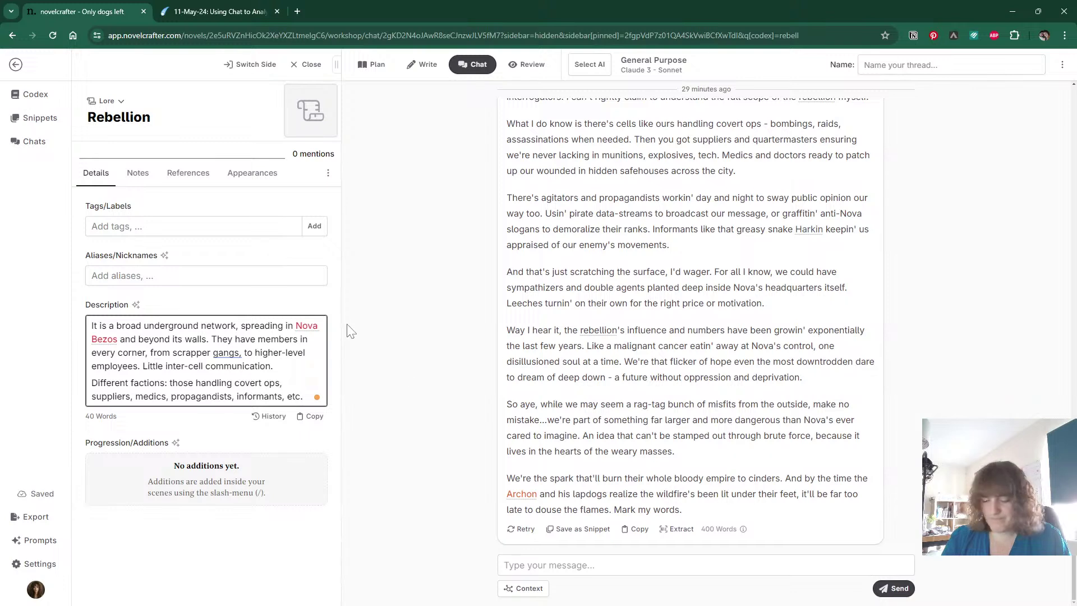
key("Return")
type("It has been t")
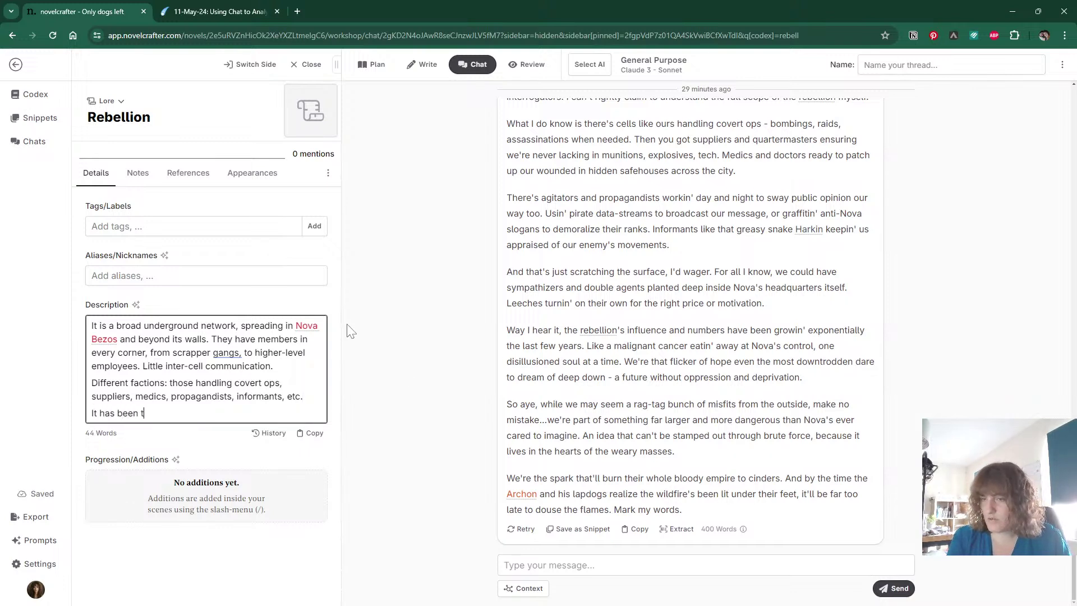
key("BackSpace")
type("growing exp")
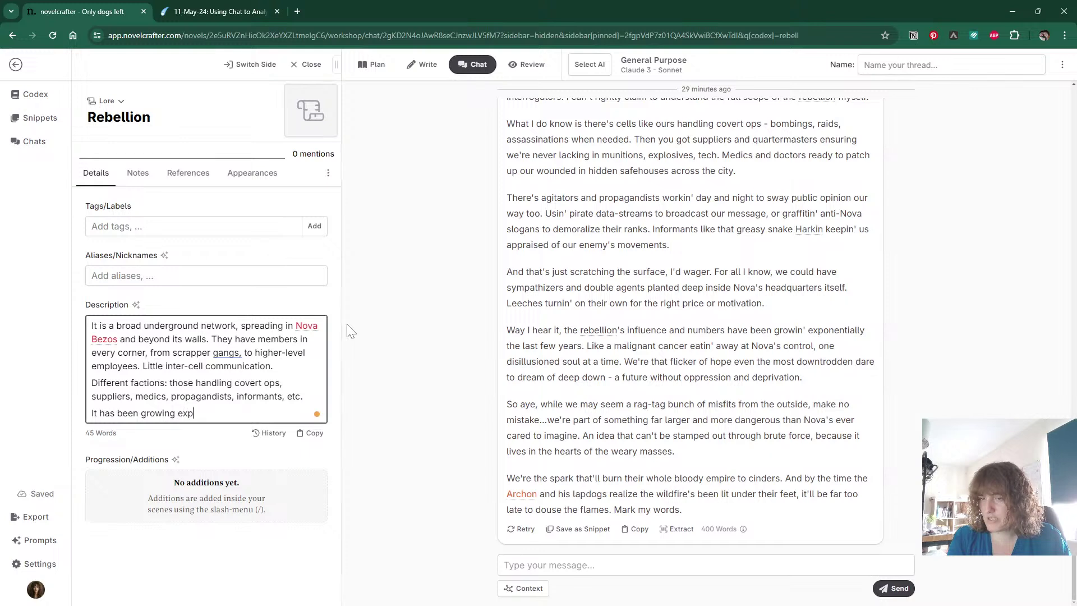
type("one")
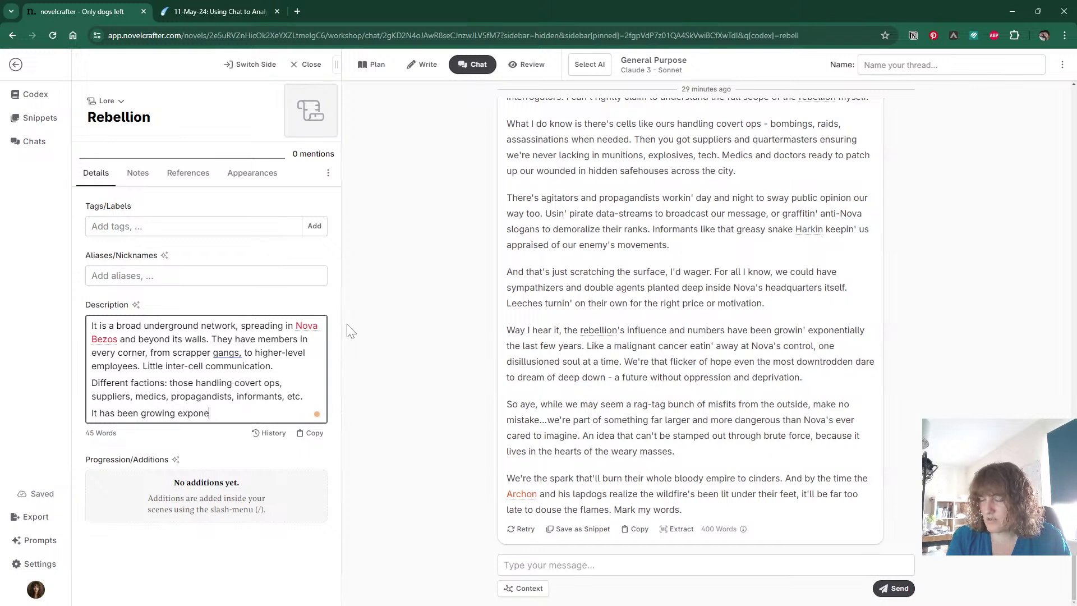
type("ntially over the l")
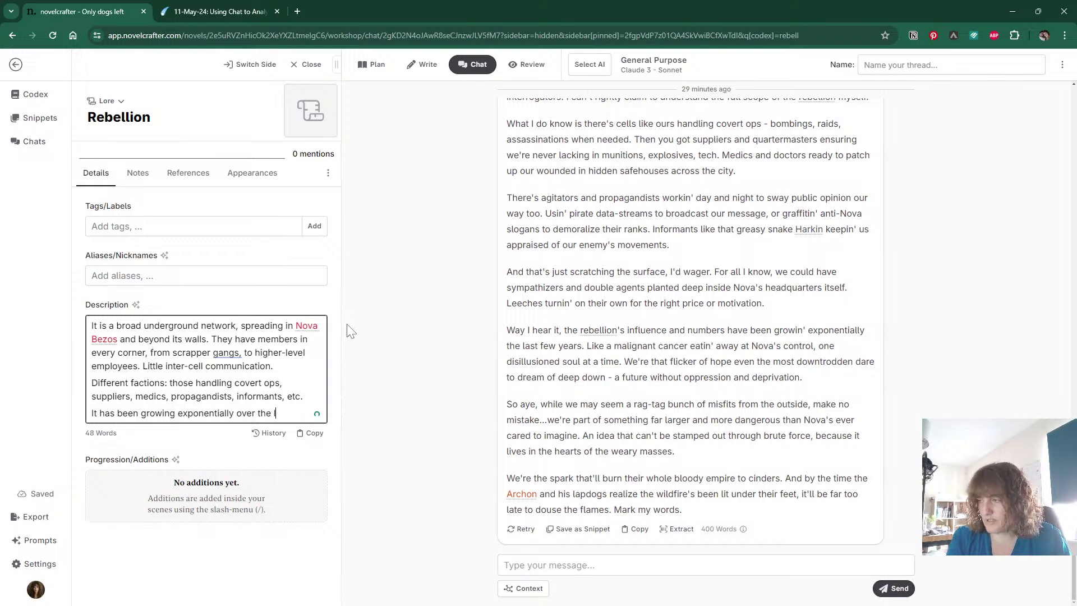
type("ast few ")
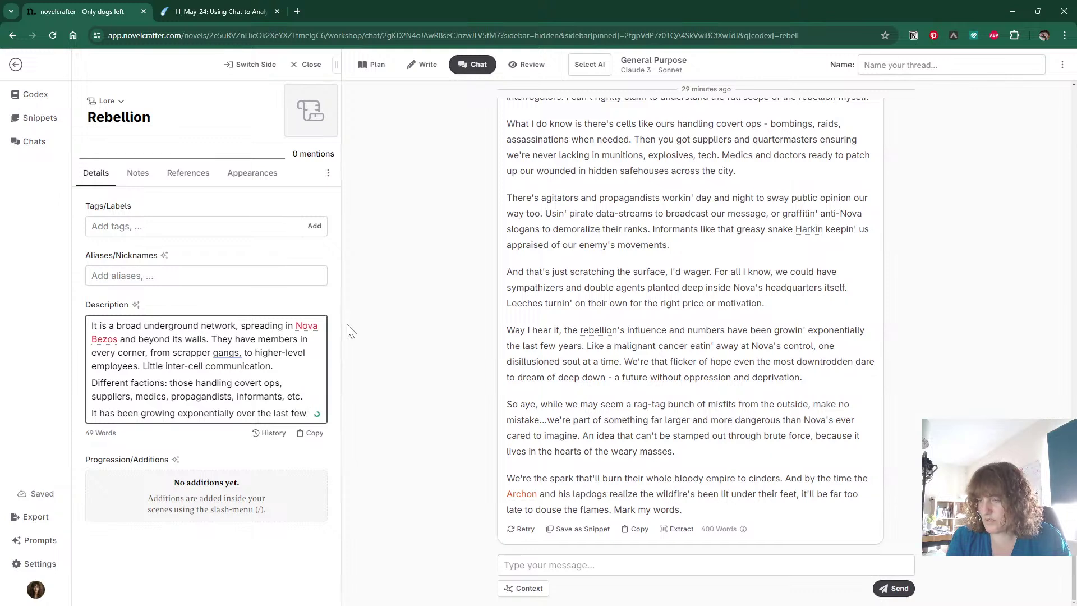
type("years, eating ")
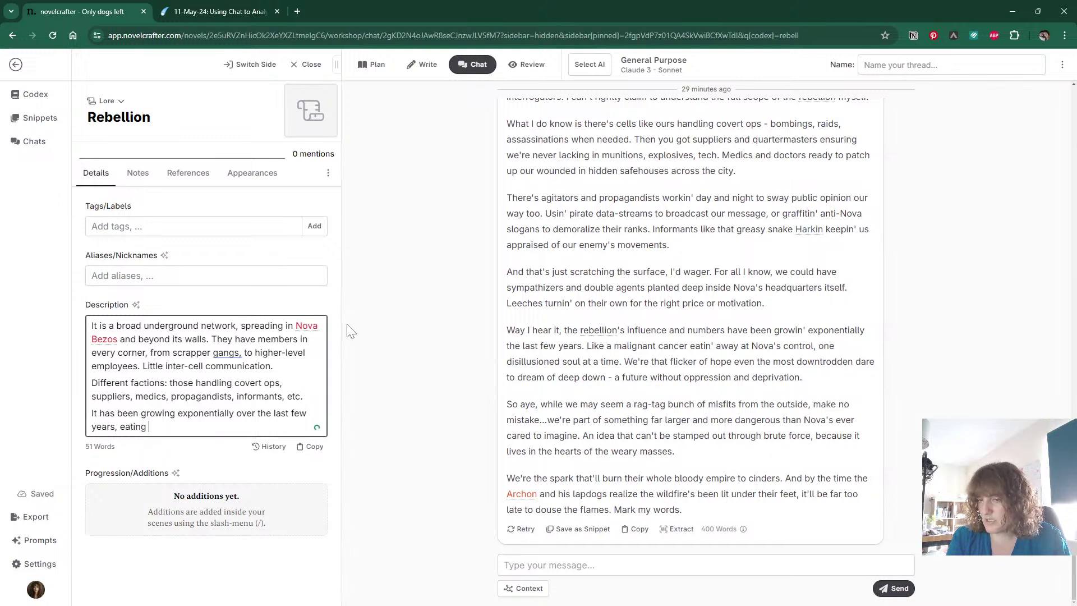
type("away at the A")
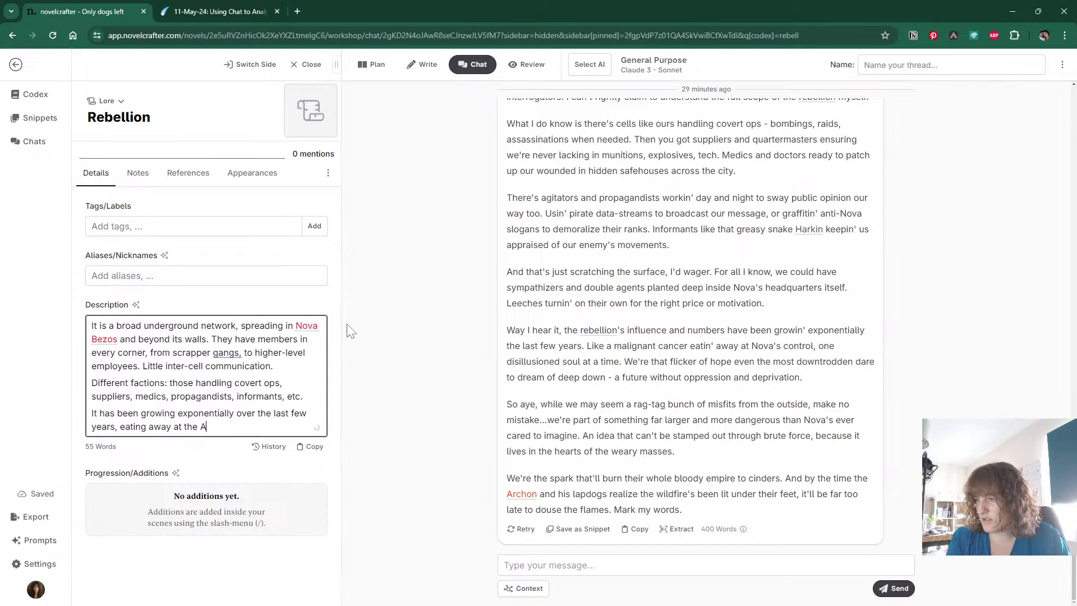
type("rchon's con")
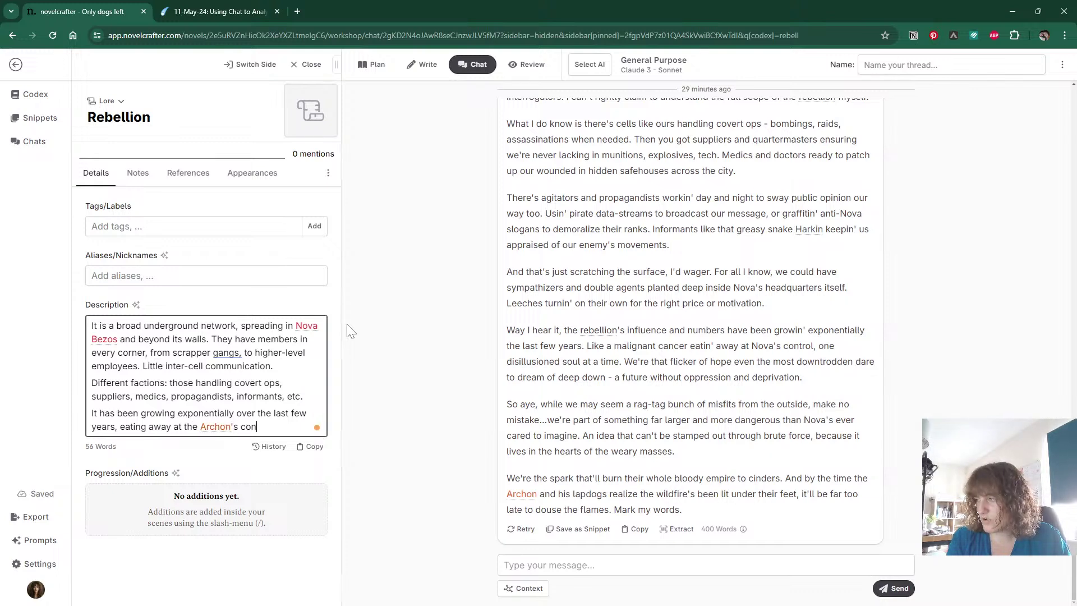
type("trol.")
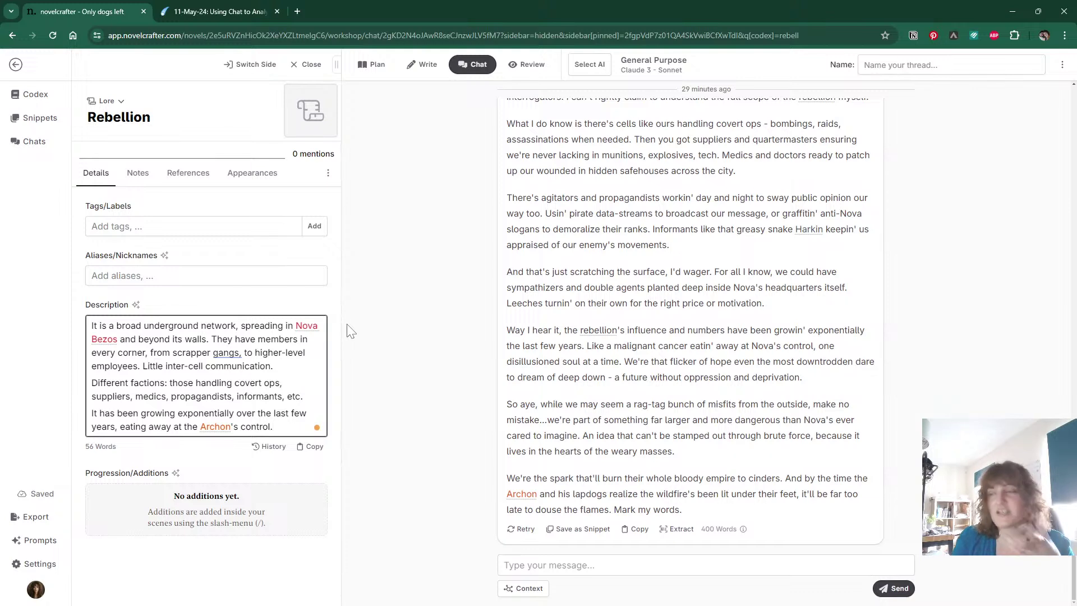
Copy the whole conversation of the Ciara chat thread.
left_click(1066, 68)
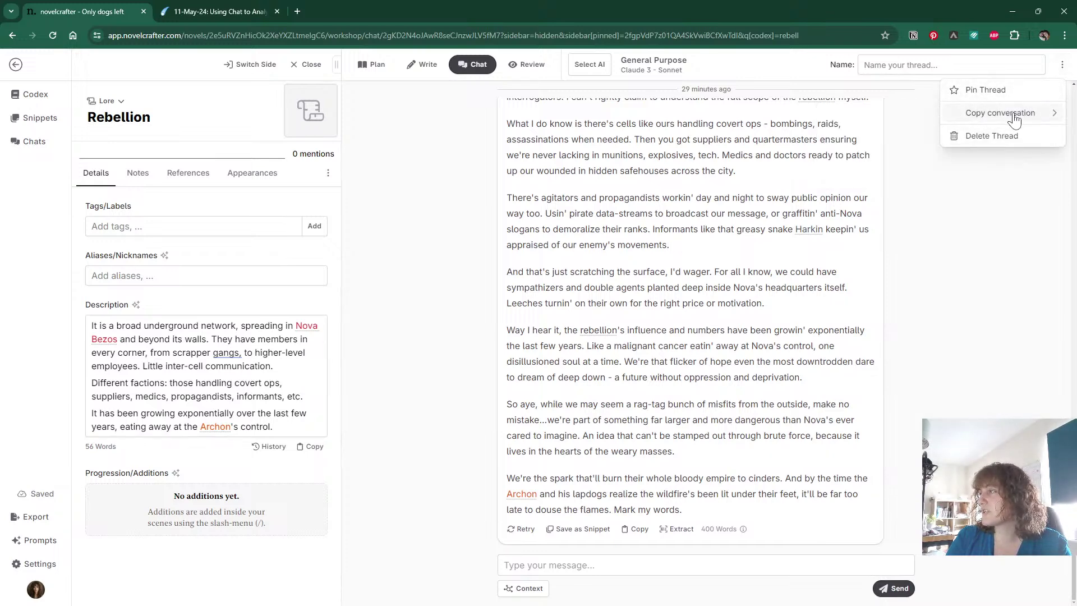
mouse_move(1015, 120)
left_click(866, 168)
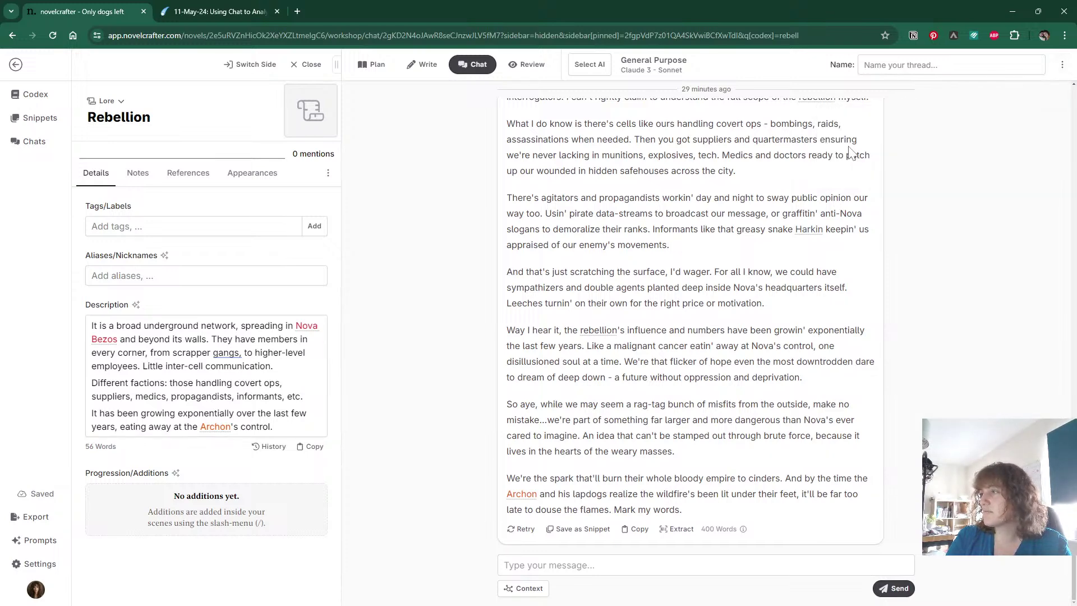
Switch to the Notion notes and paste the copied conversation inside "The chat" toggle under "Chat with Ciara regarding her motivations", collapsing the toggle again.
left_click(232, 11)
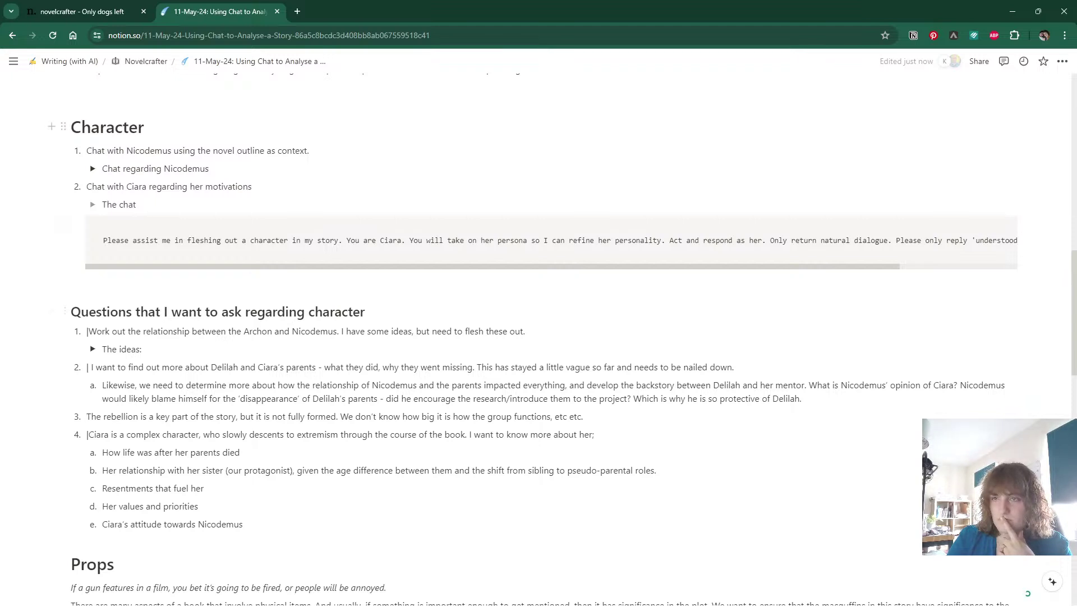
left_click(93, 204)
left_click(121, 227)
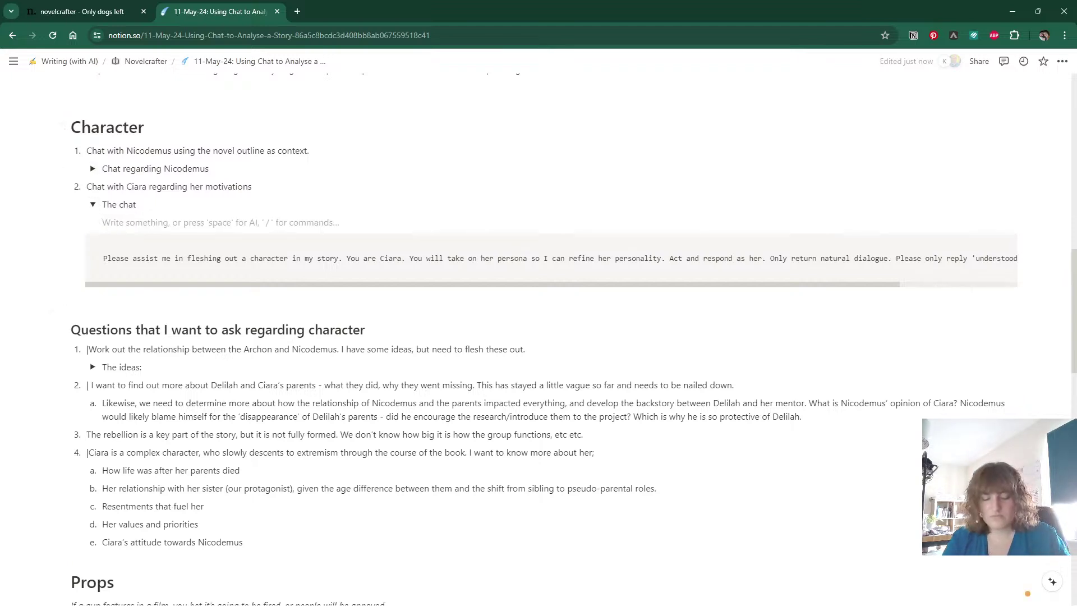
key("ctrl+v")
left_click(92, 204)
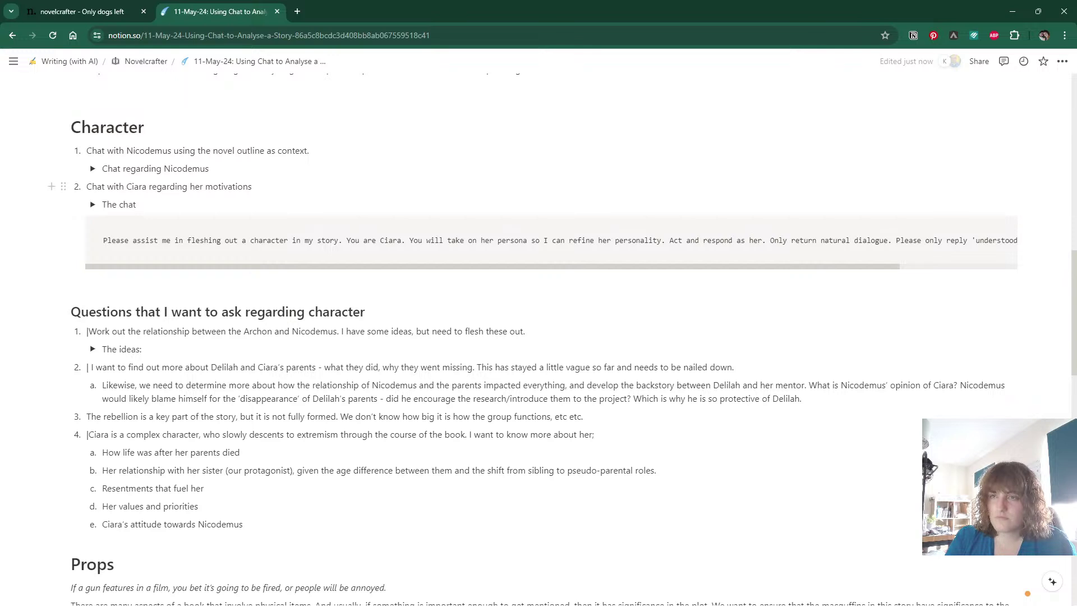
scroll(539, 337, "down", 2)
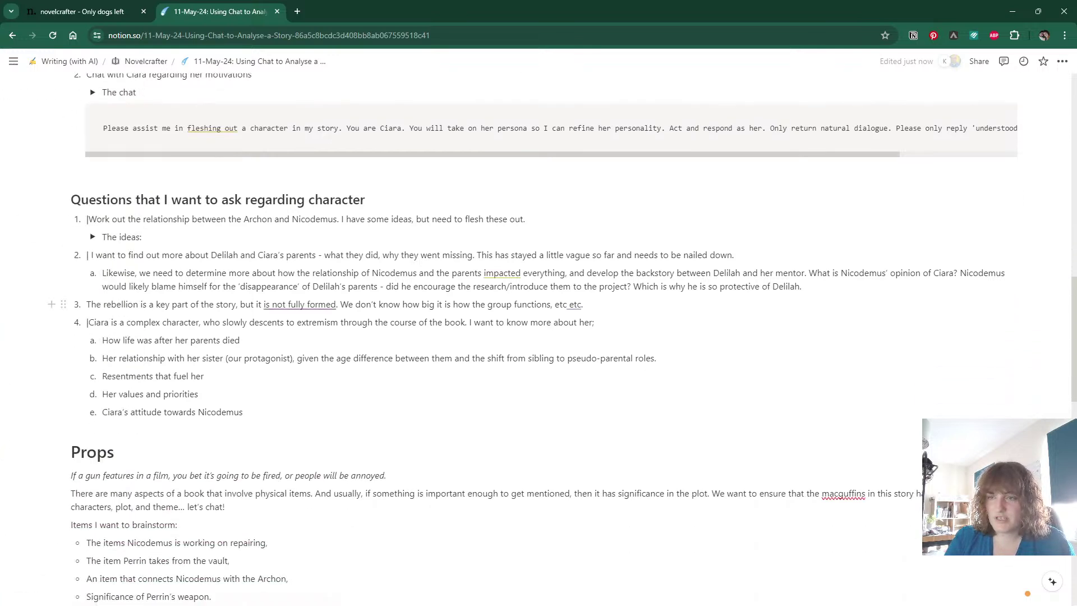
Mark the rebellion question with a leading "|" and remove the extra space before the question about Delilah and Ciara's parents.
left_click(87, 305)
type("|")
left_click(202, 358)
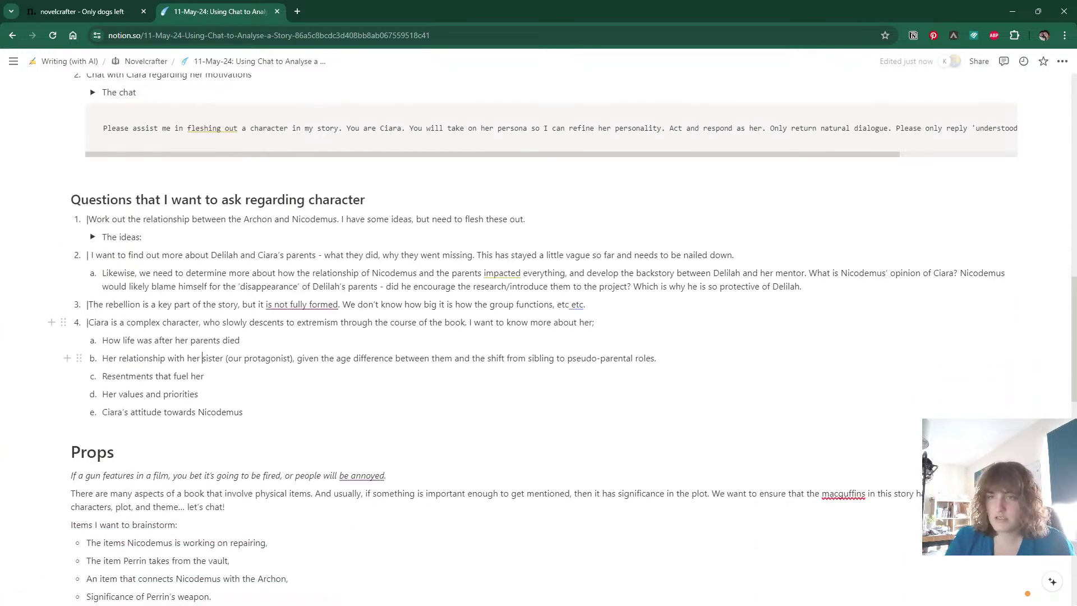
key("Delete")
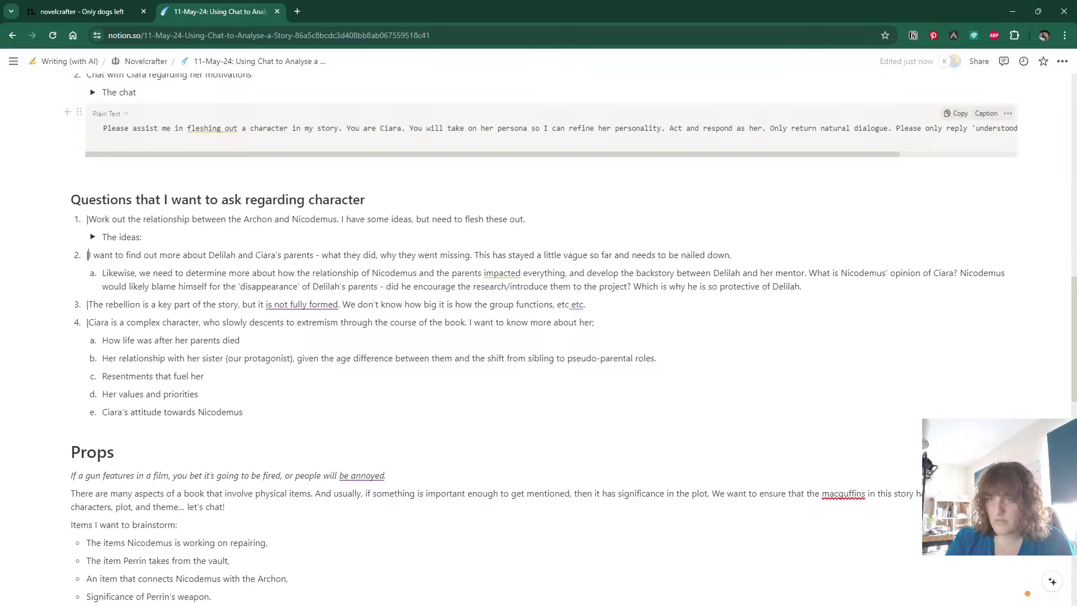
Review the Props section of the notes, then switch to Novelcrafter and reopen the "Chat with Nicodemus" thread.
scroll(538, 336, "down", 3)
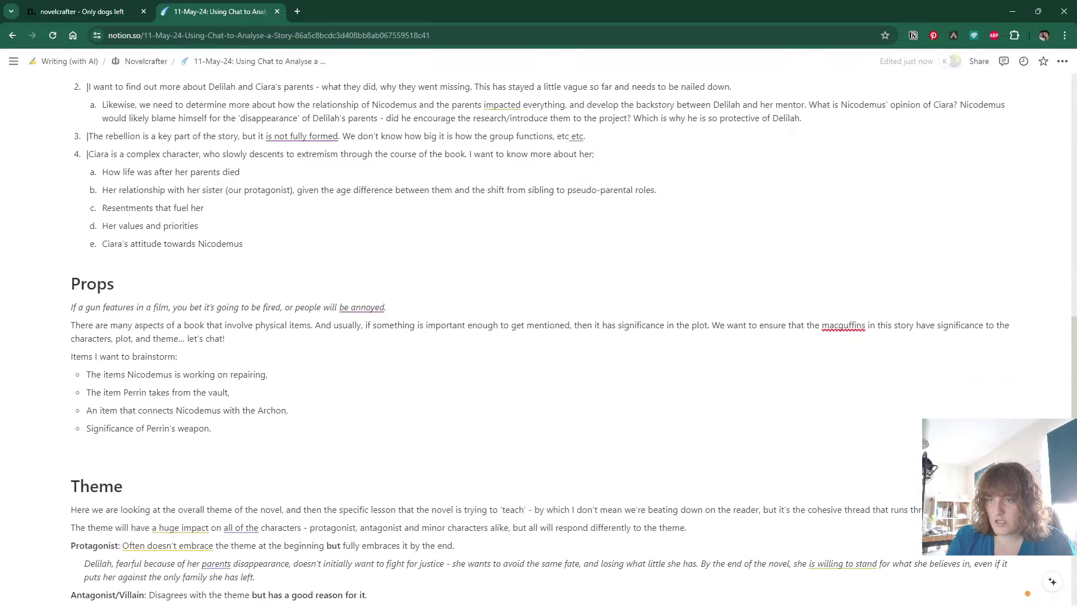
scroll(539, 336, "up", 1)
scroll(538, 337, "down", 2)
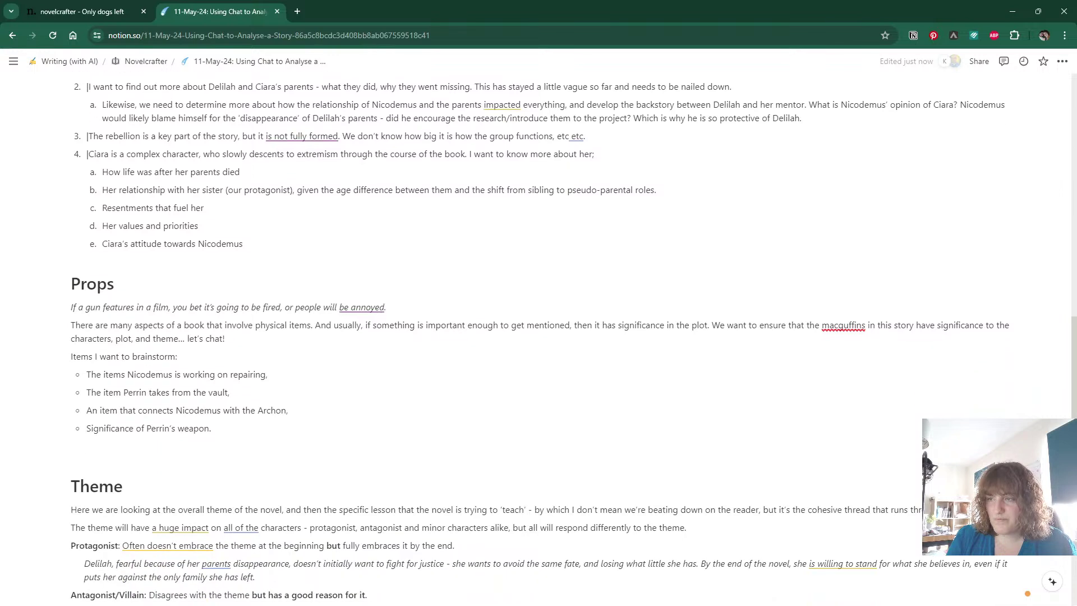
scroll(539, 337, "up", 3)
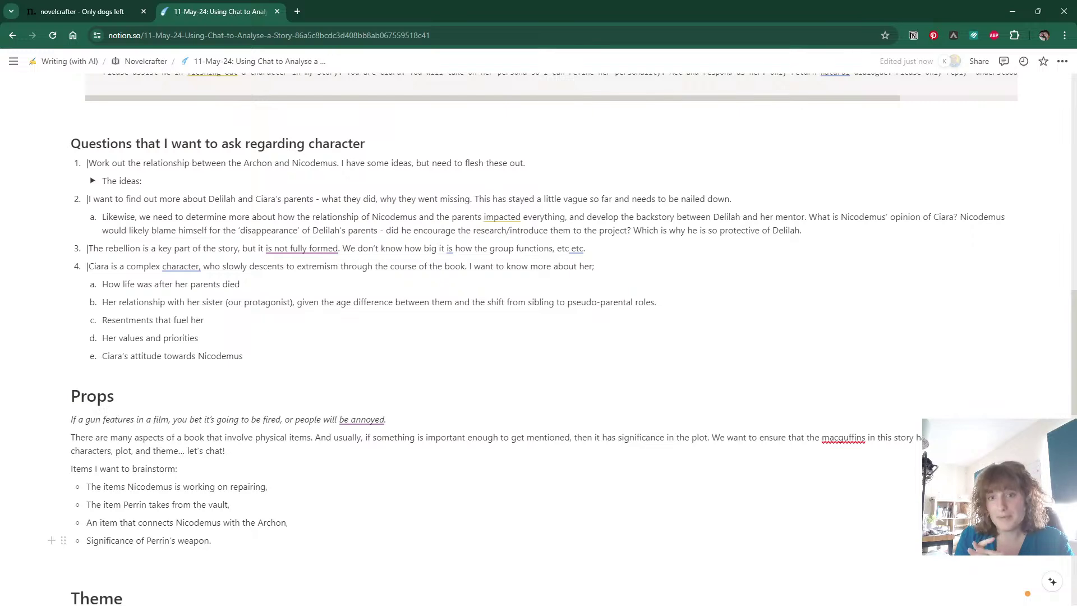
left_click(55, 12)
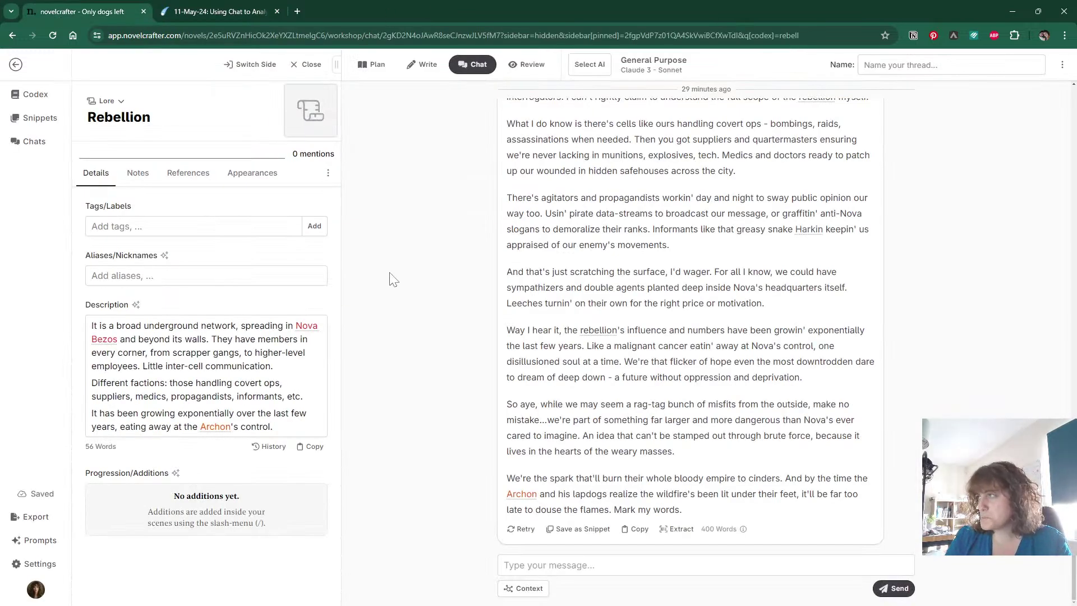
left_click(463, 64)
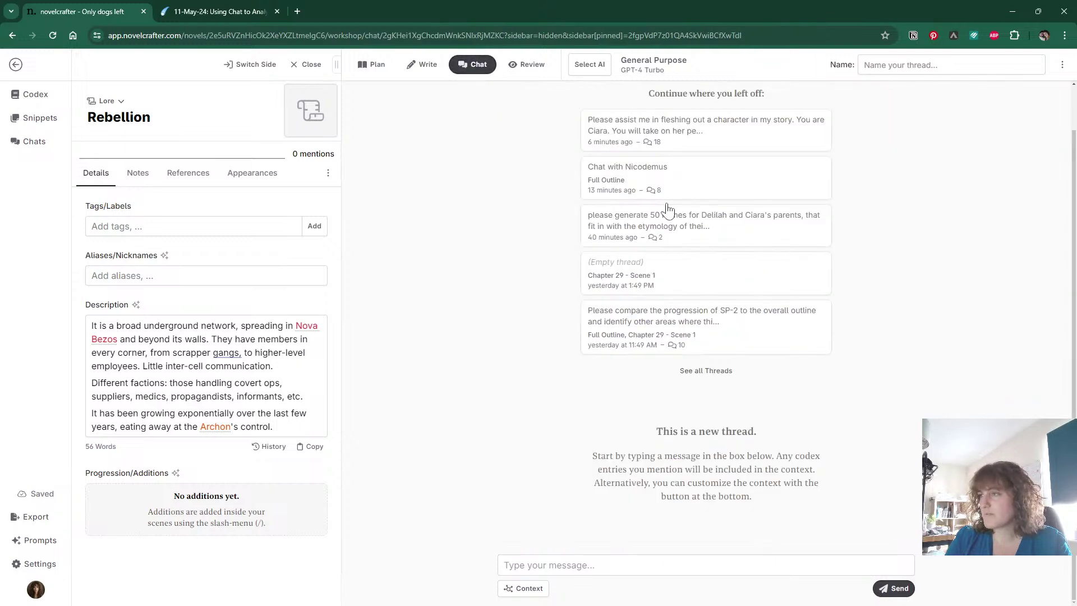
left_click(702, 183)
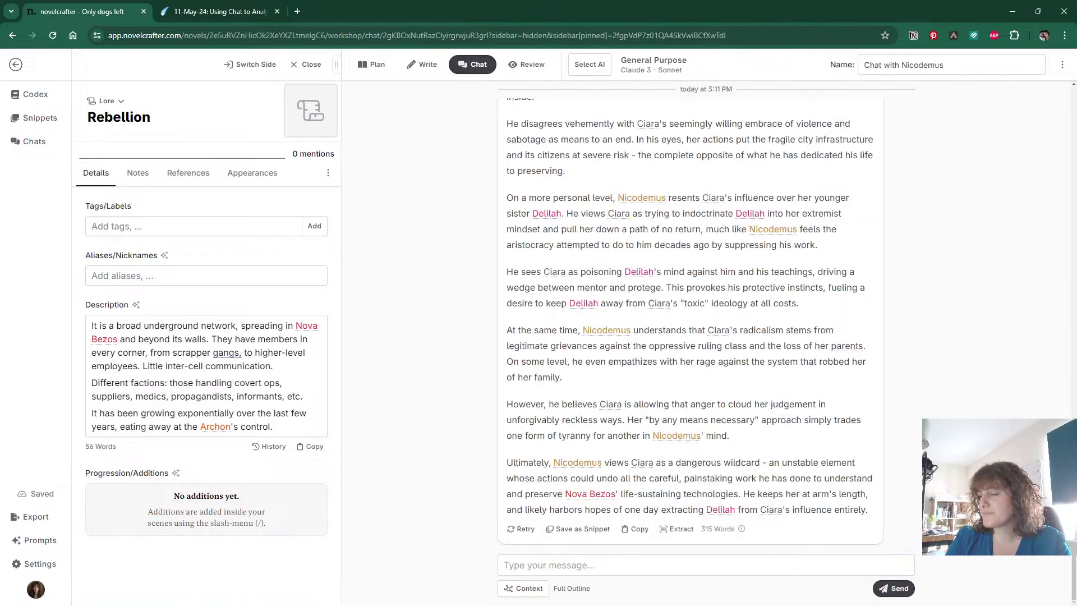
Draft the chat message "What secret projects are you working on with Delilah? What items are you making?".
left_click(598, 558)
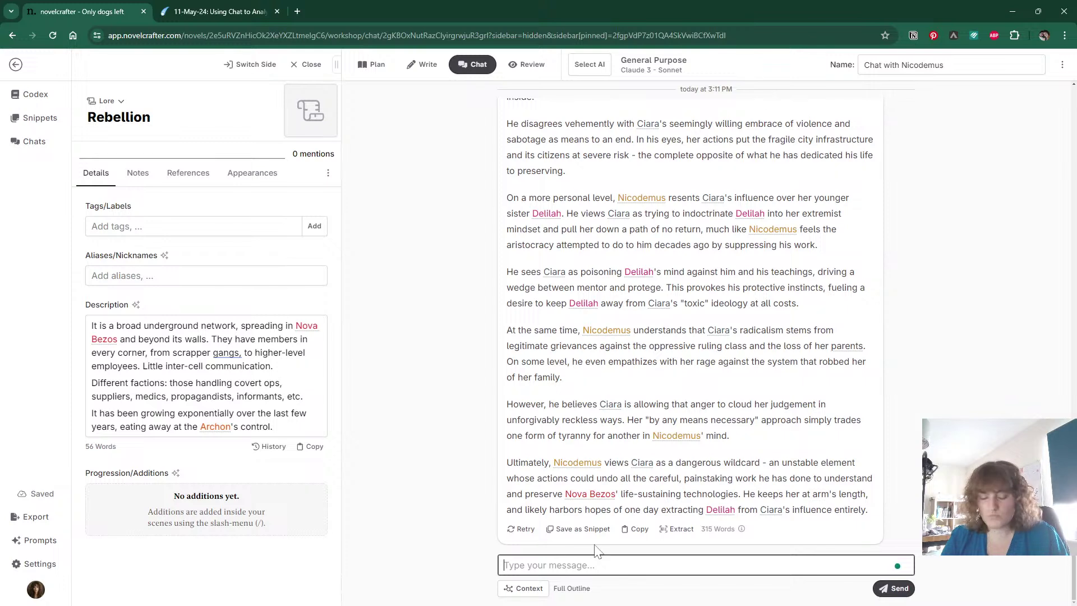
type("What secret")
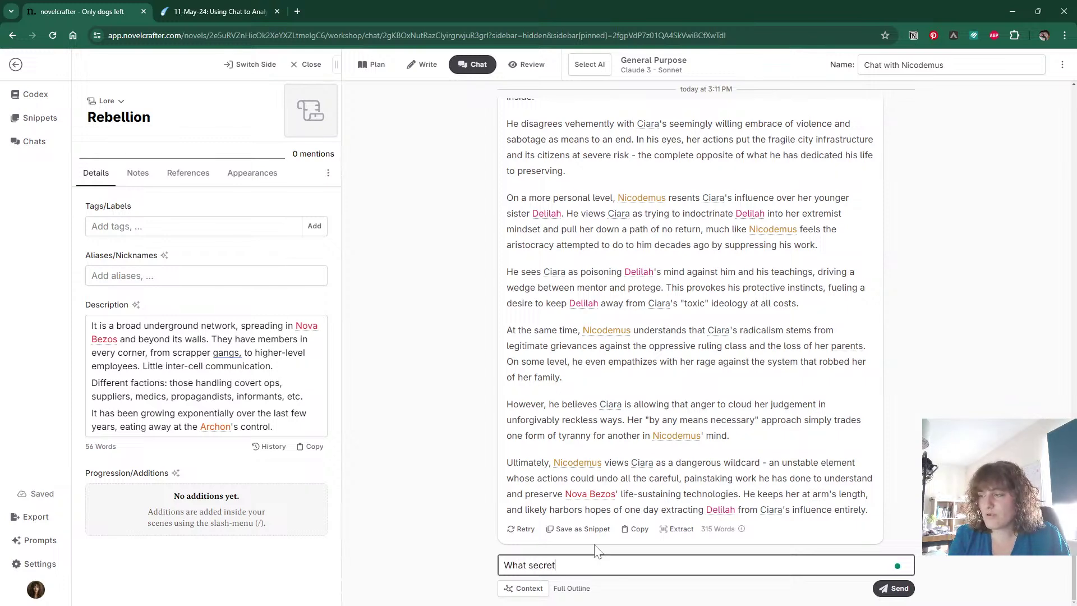
type(" projects are ")
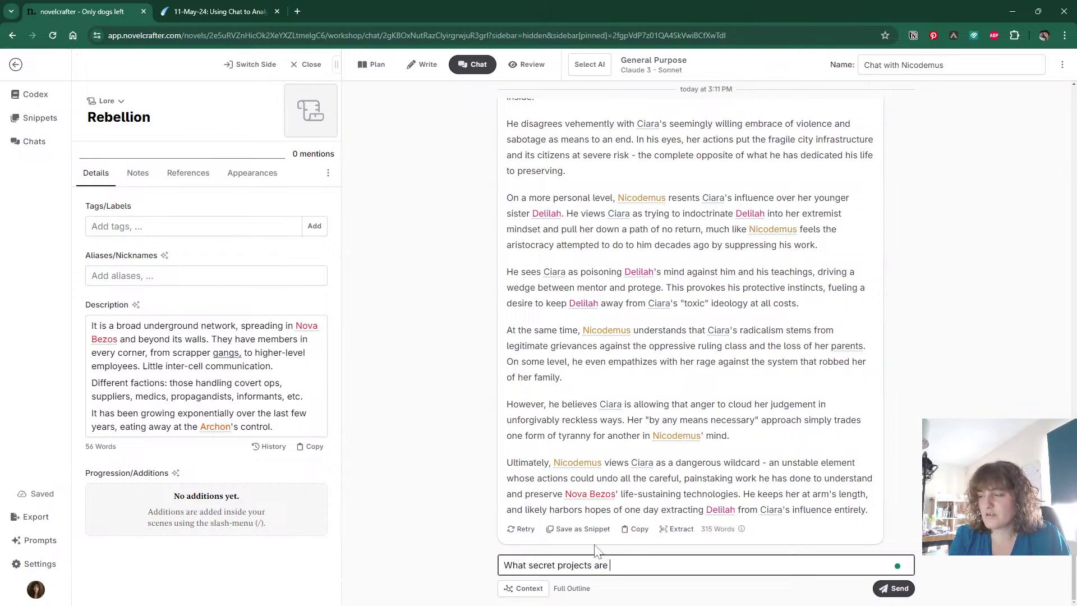
type("you working on w")
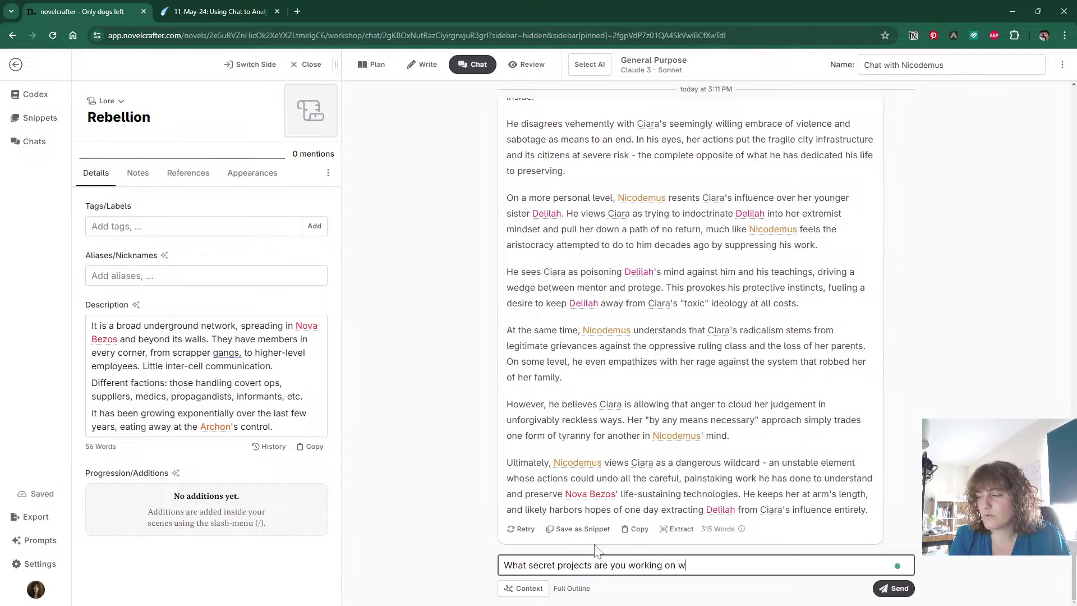
type("ith Delilah? What ")
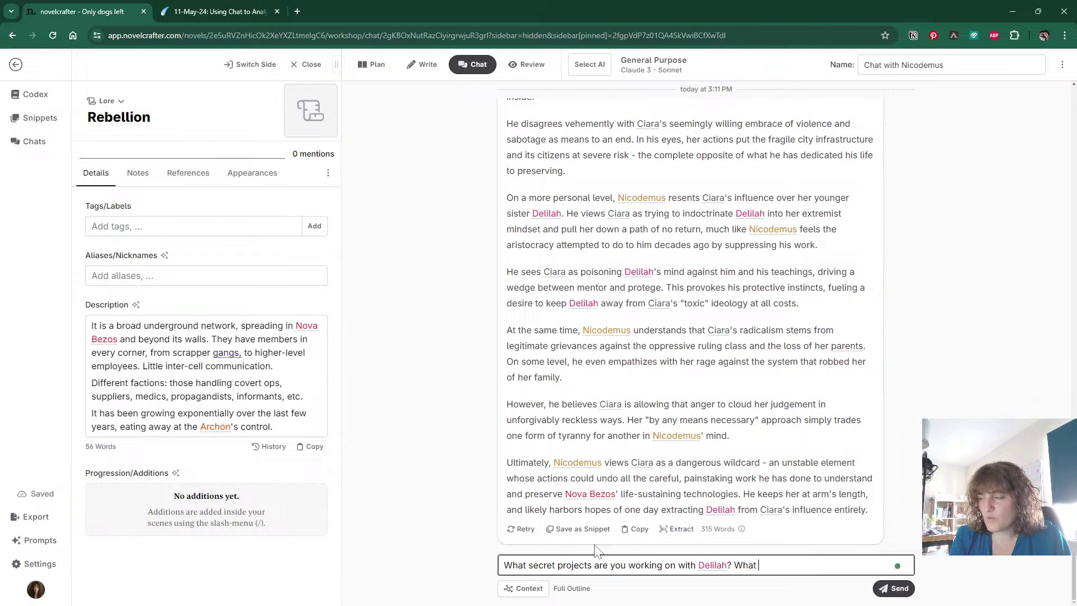
type("items are you mak")
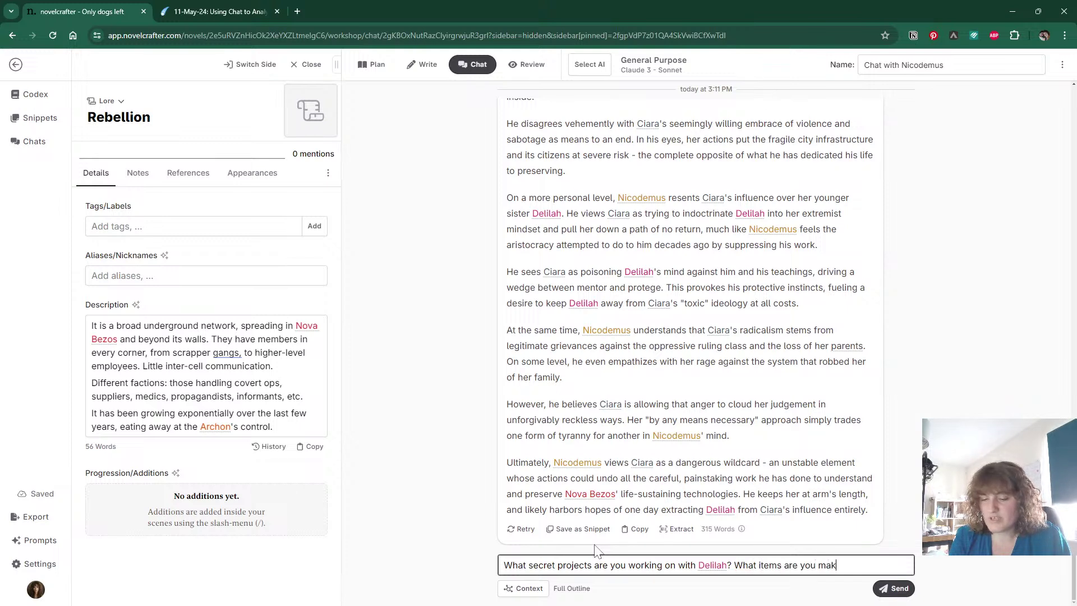
type("ing?")
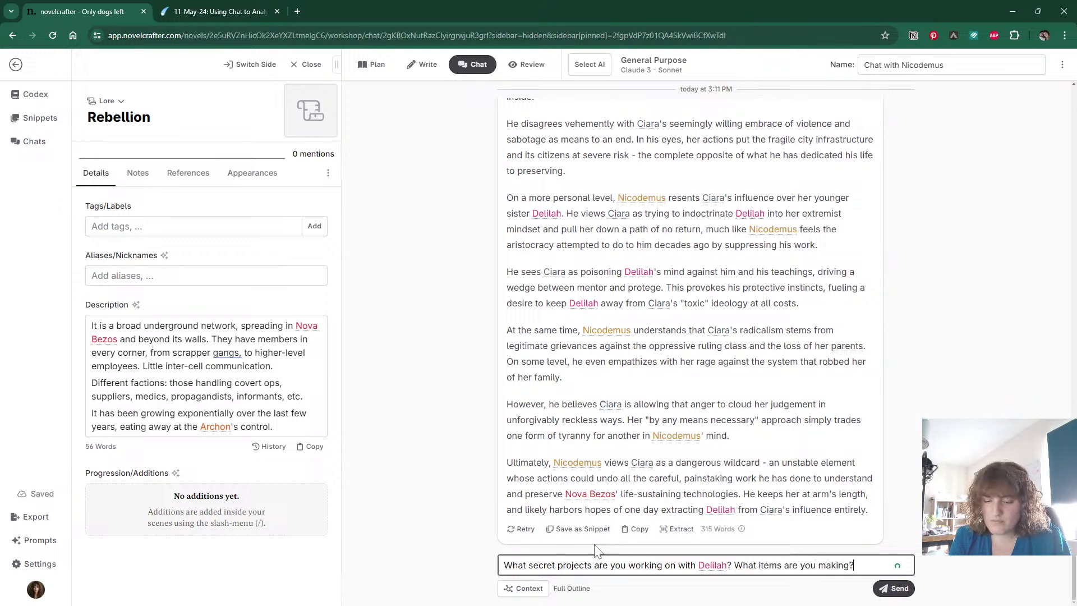
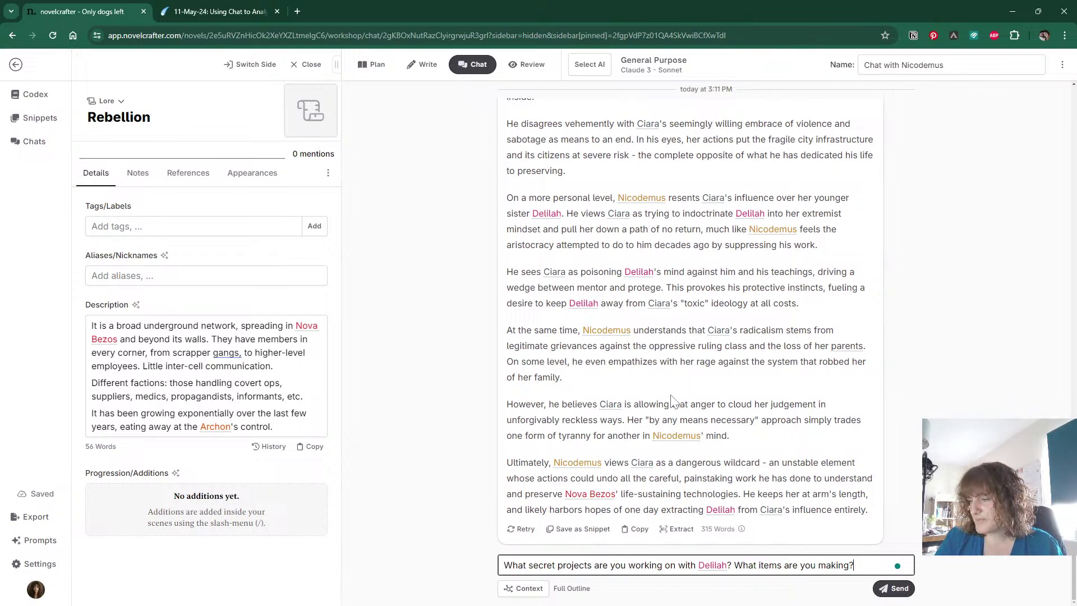
Reword the first question to "is Nicodemus" instead of "are you", append "Why?", send the message and read the reply from its beginning.
left_click_drag(626, 565, 594, 565)
type("is Nicodem")
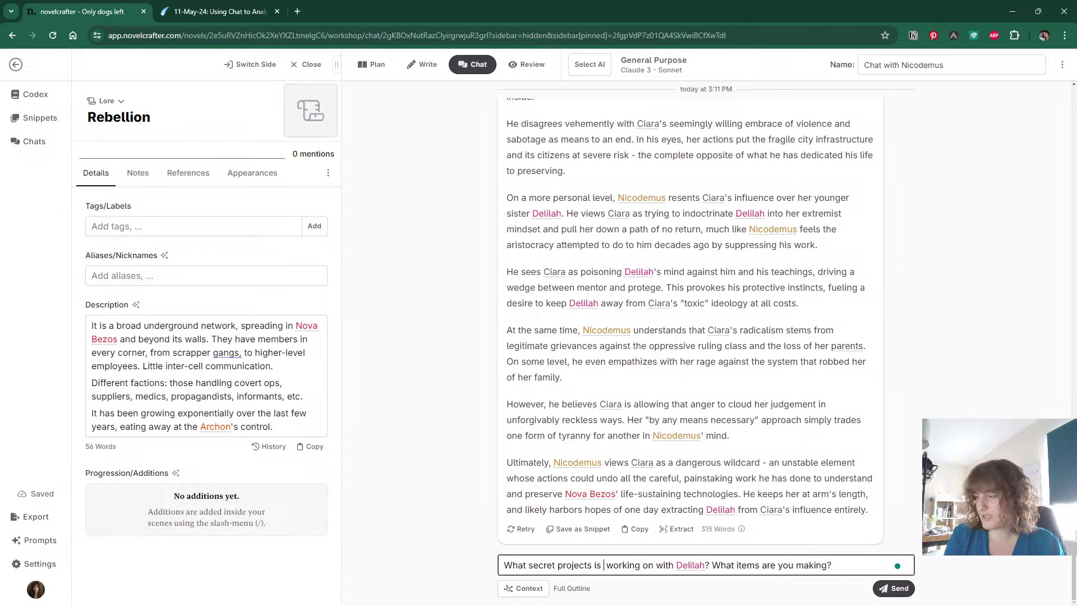
type("us")
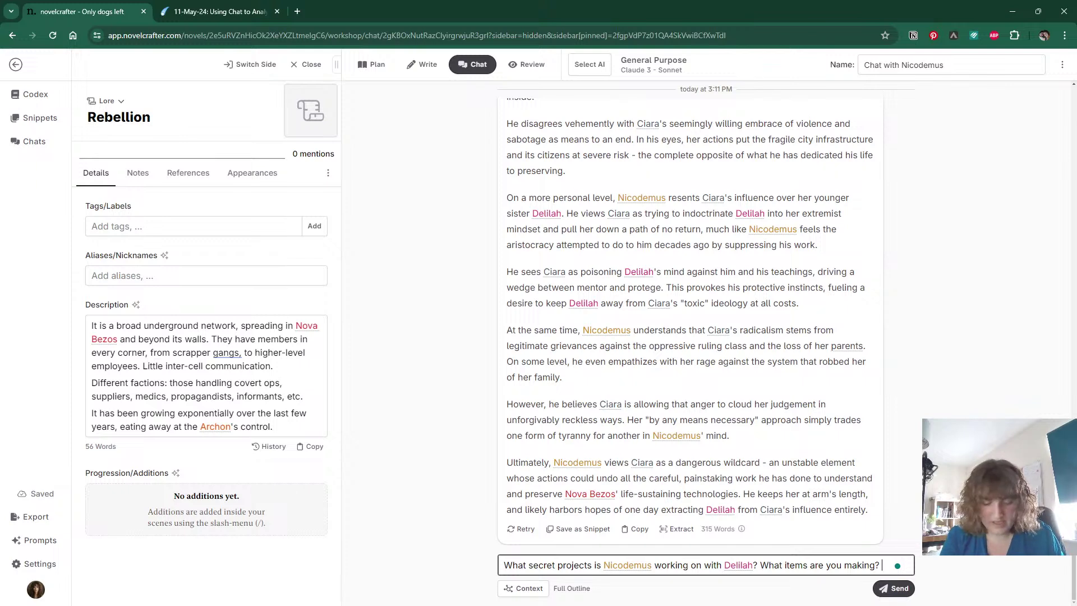
type("Why?")
key("ctrl+Return")
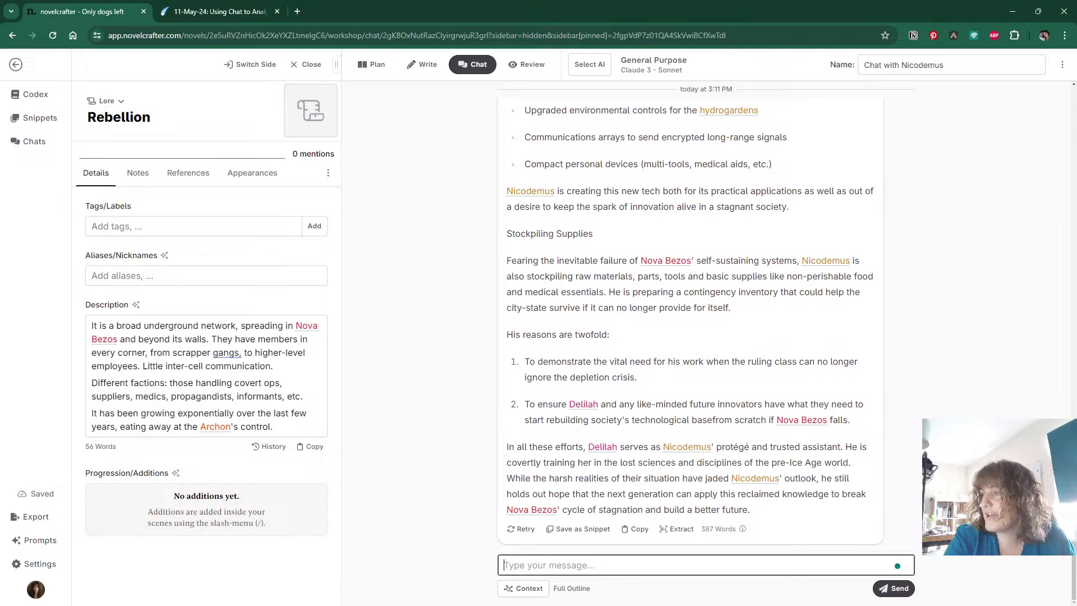
scroll(973, 168, "up", 4)
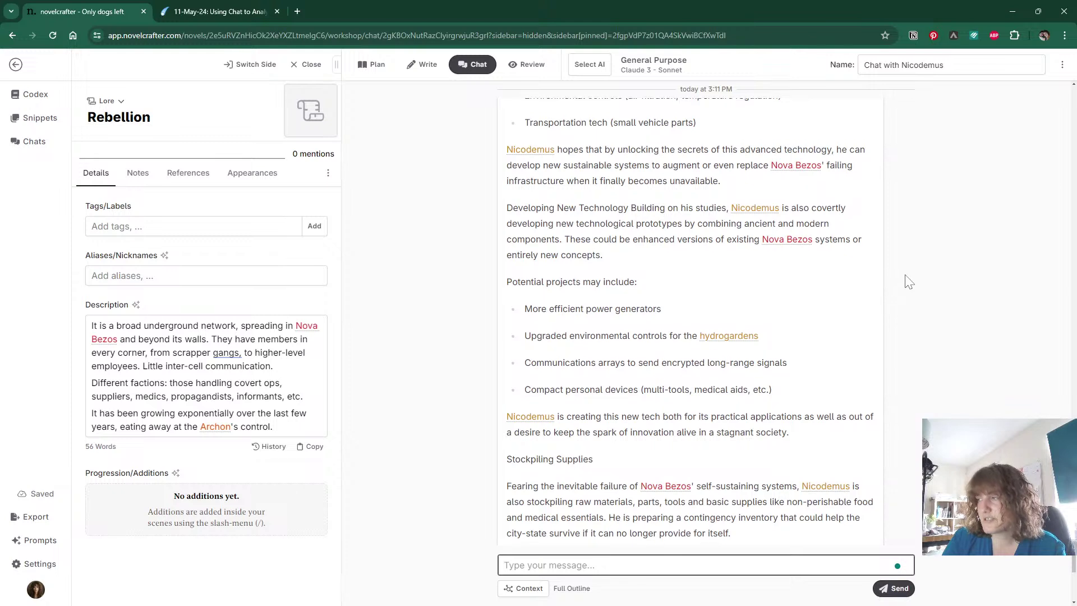
scroll(909, 281, "up", 7)
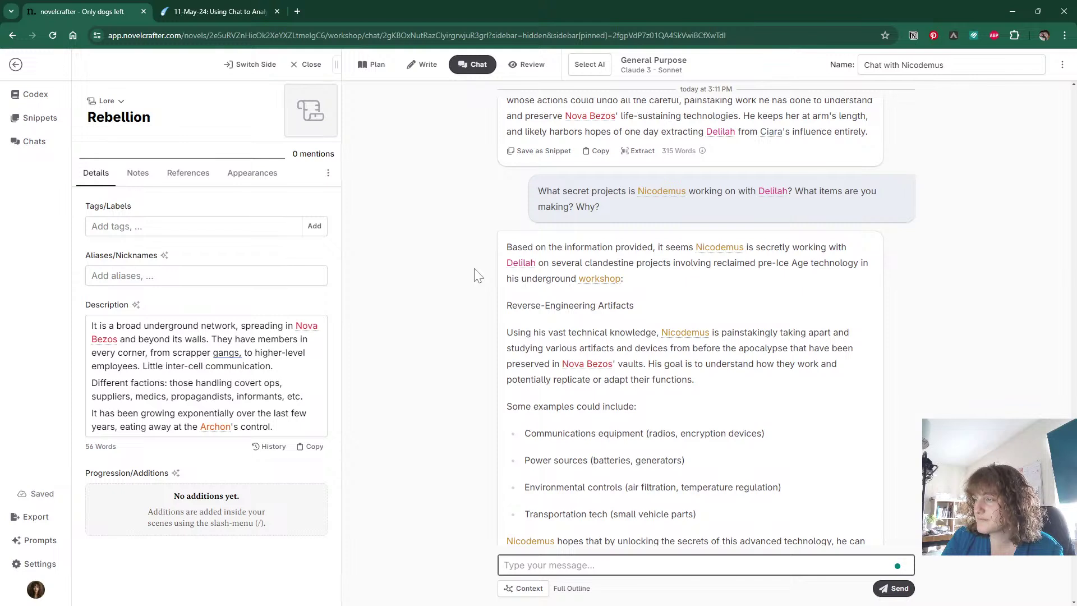
Review the chat reply about Nicodemus' secret projects and close the pinned Rebellion entry.
scroll(475, 274, "down", 3)
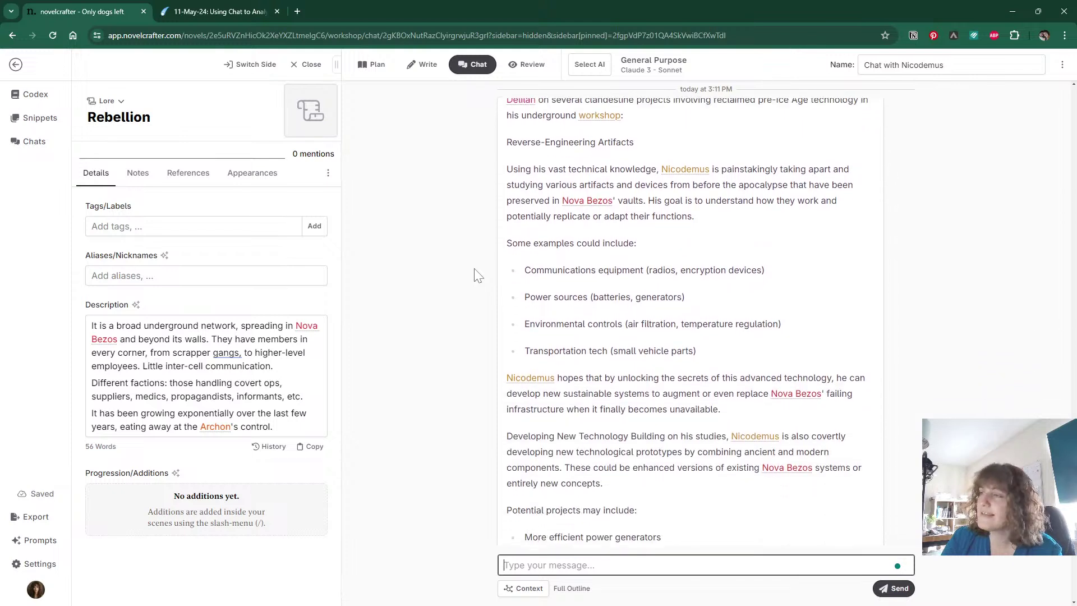
scroll(476, 274, "up", 1)
left_click_drag(506, 193, 728, 404)
left_click(727, 404)
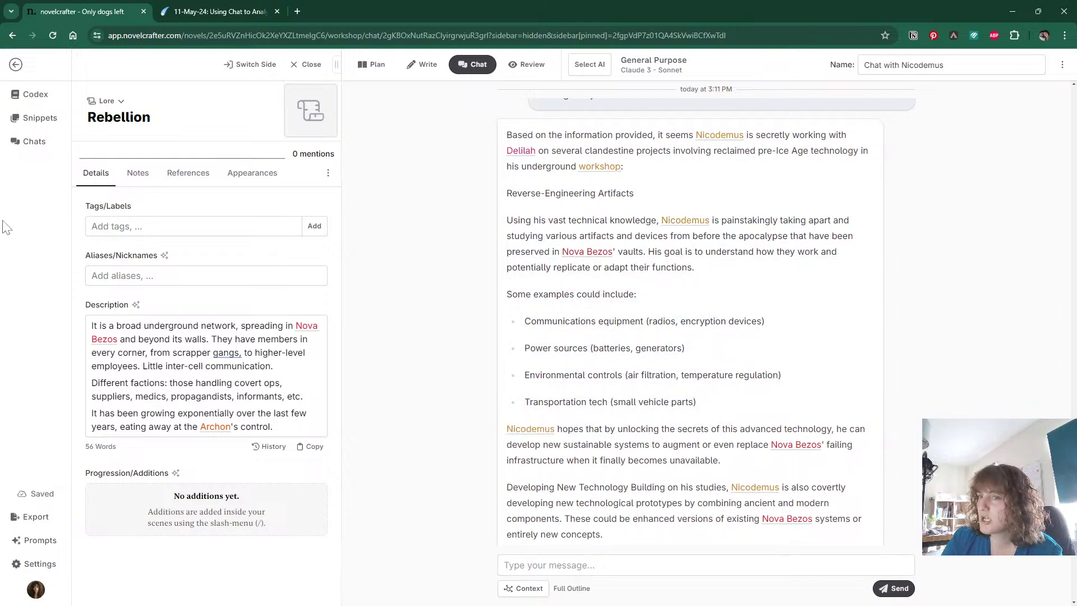
left_click(308, 64)
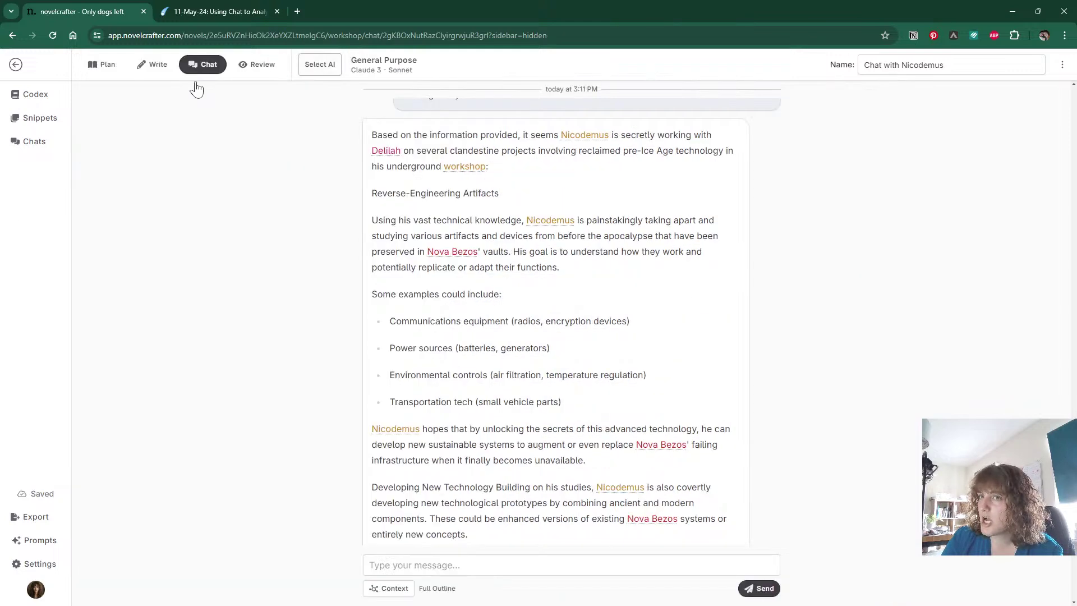
Browse the Codex entries and open the Genesys District location to check its tag.
left_click(48, 97)
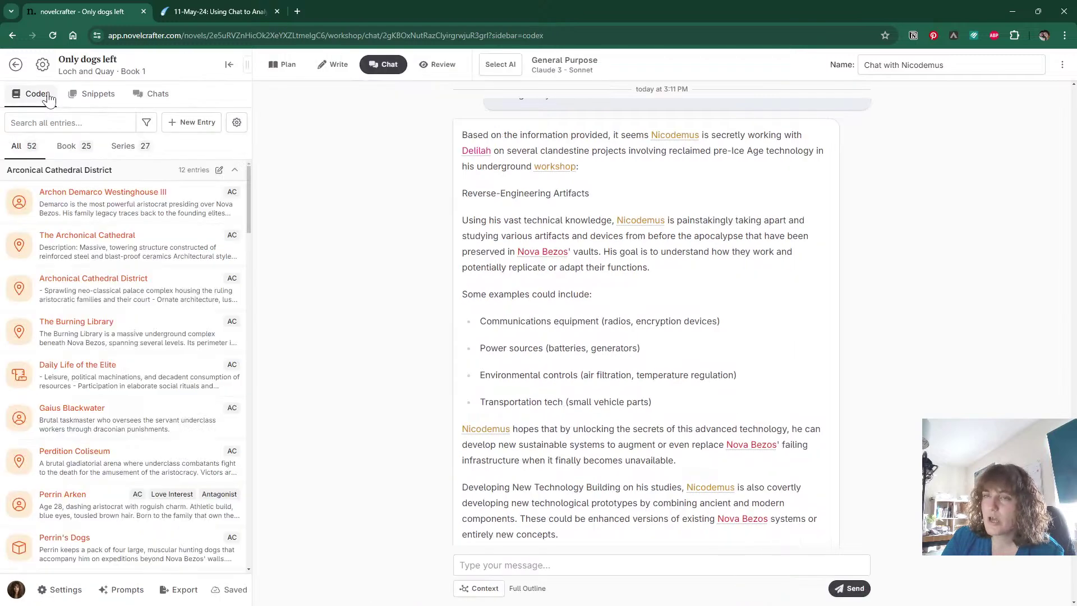
scroll(79, 258, "down", 3)
scroll(79, 258, "down", 10)
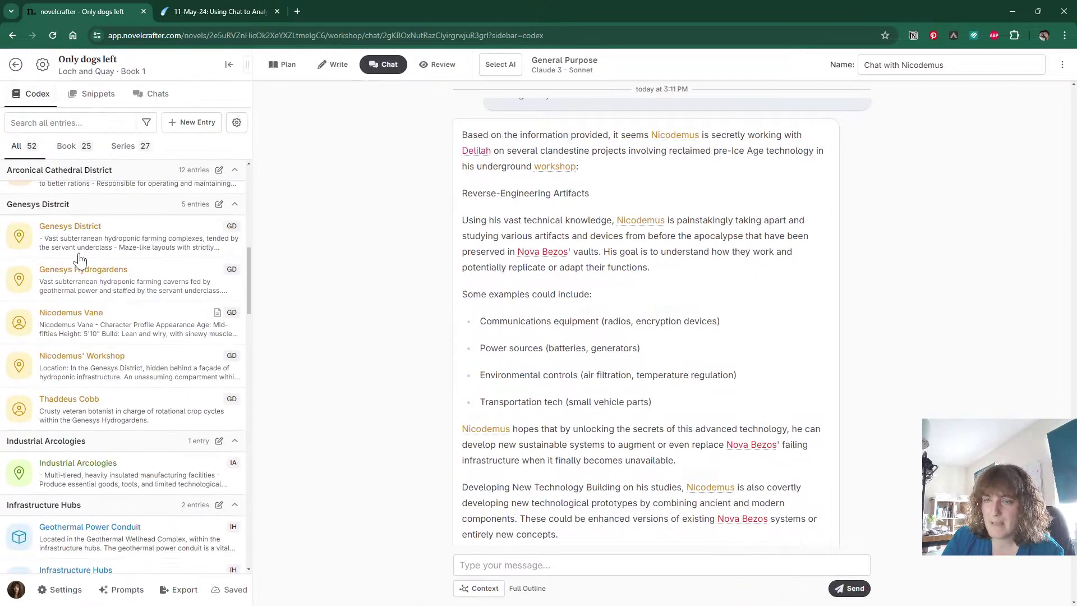
scroll(79, 258, "down", 4)
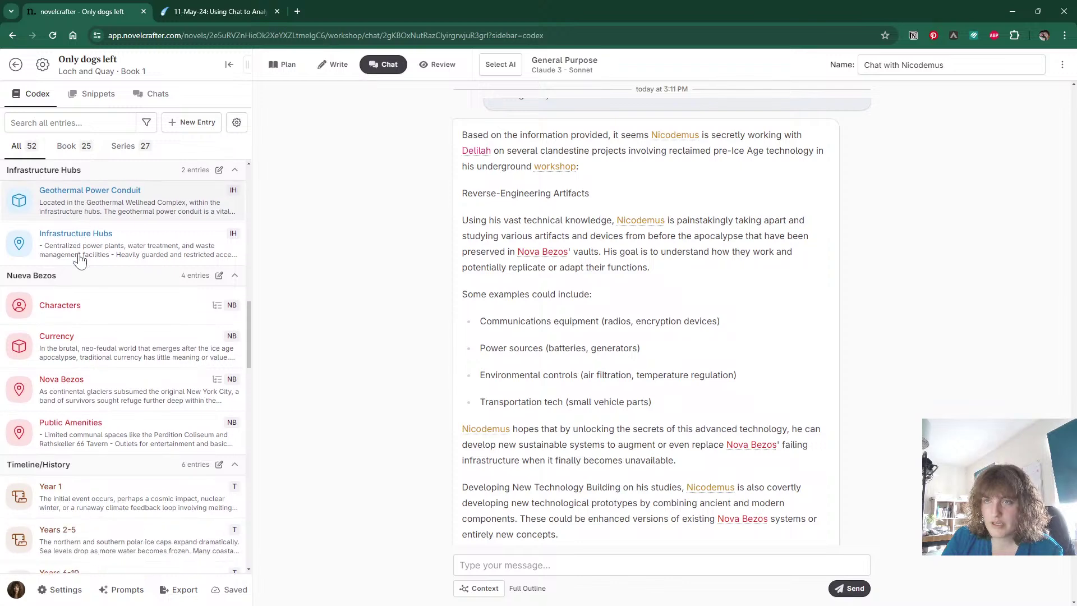
scroll(79, 258, "down", 8)
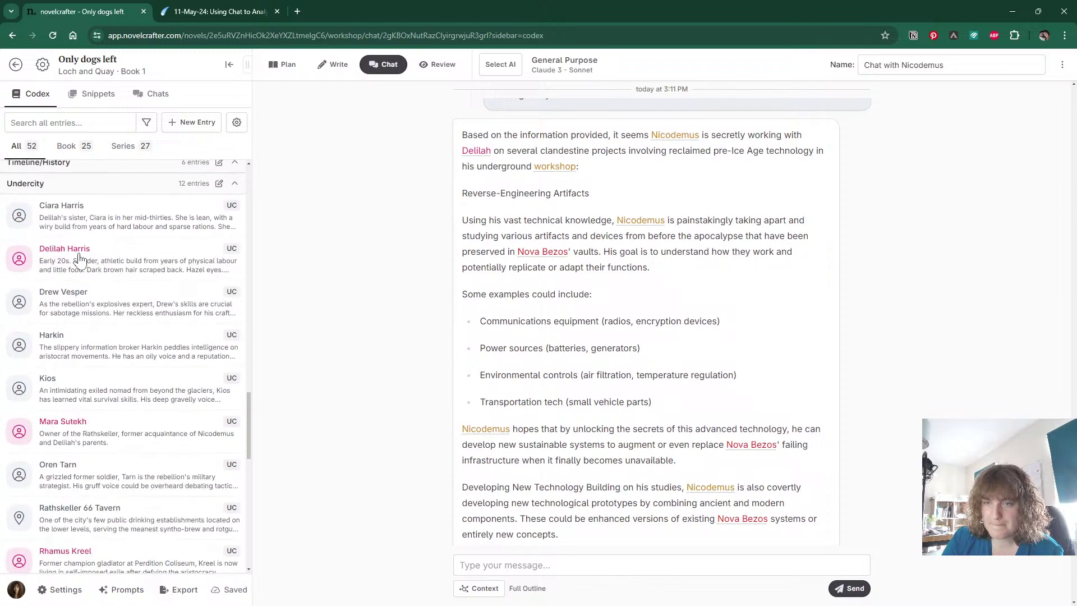
scroll(112, 205, "up", 14)
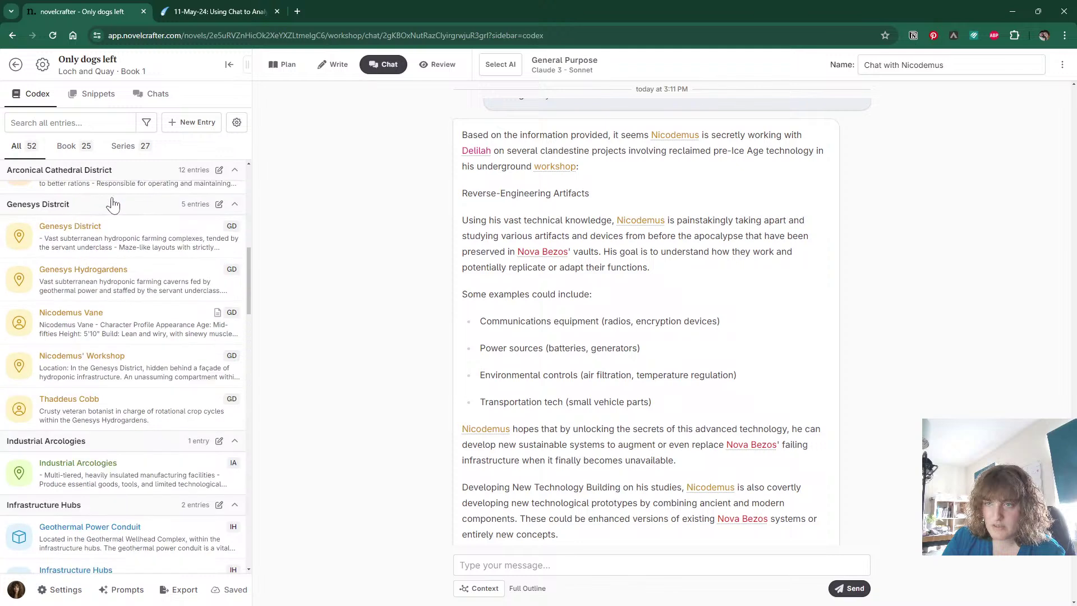
left_click(122, 240)
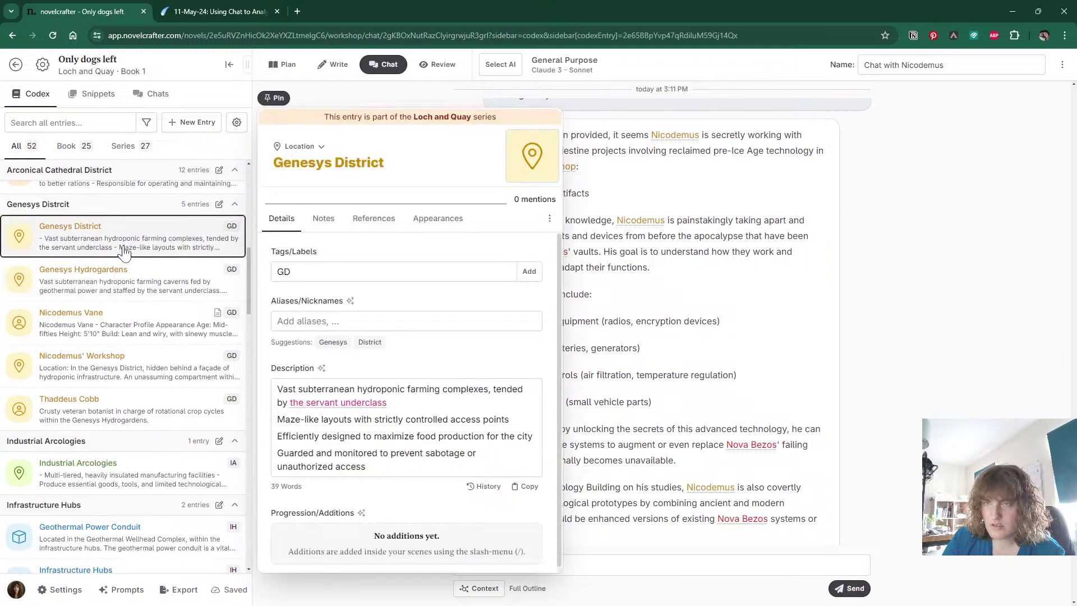
Create an Object/Item Codex entry named Radio with the tag GD, pinned beside the chat.
left_click(192, 122)
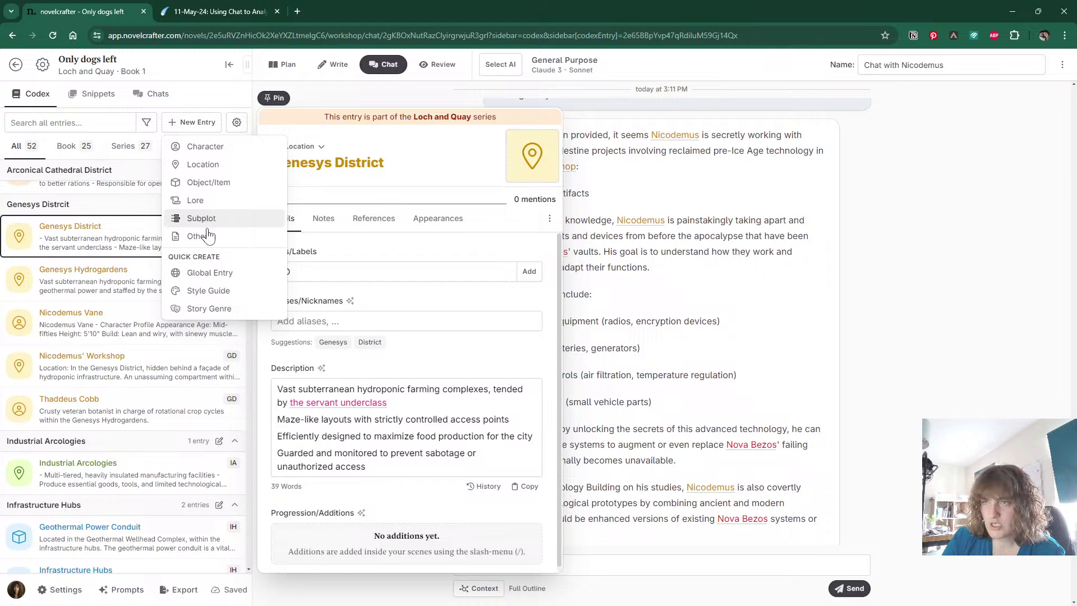
left_click(208, 182)
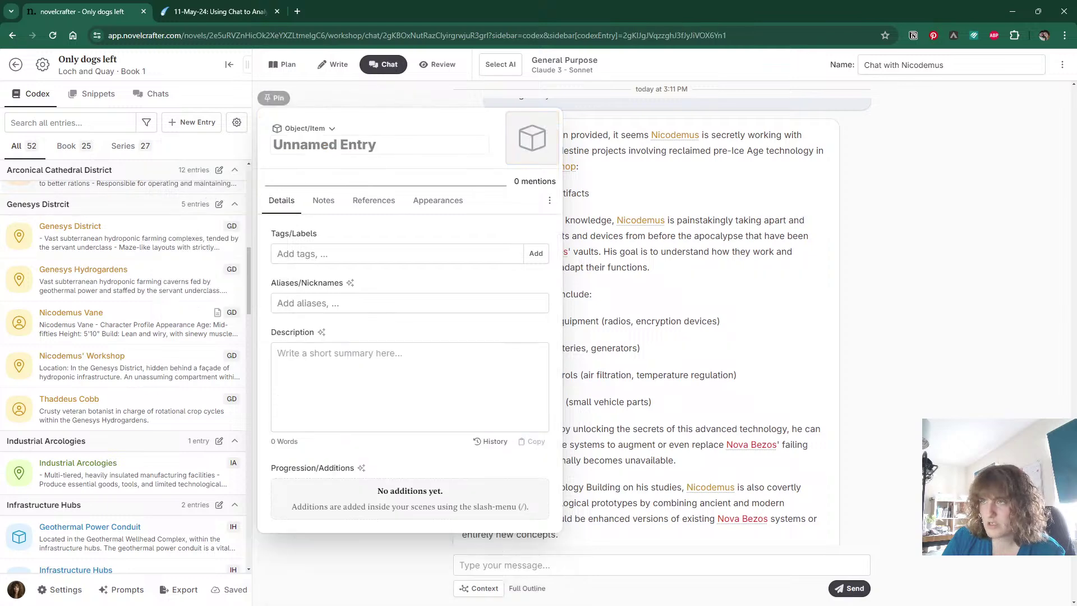
type("GD")
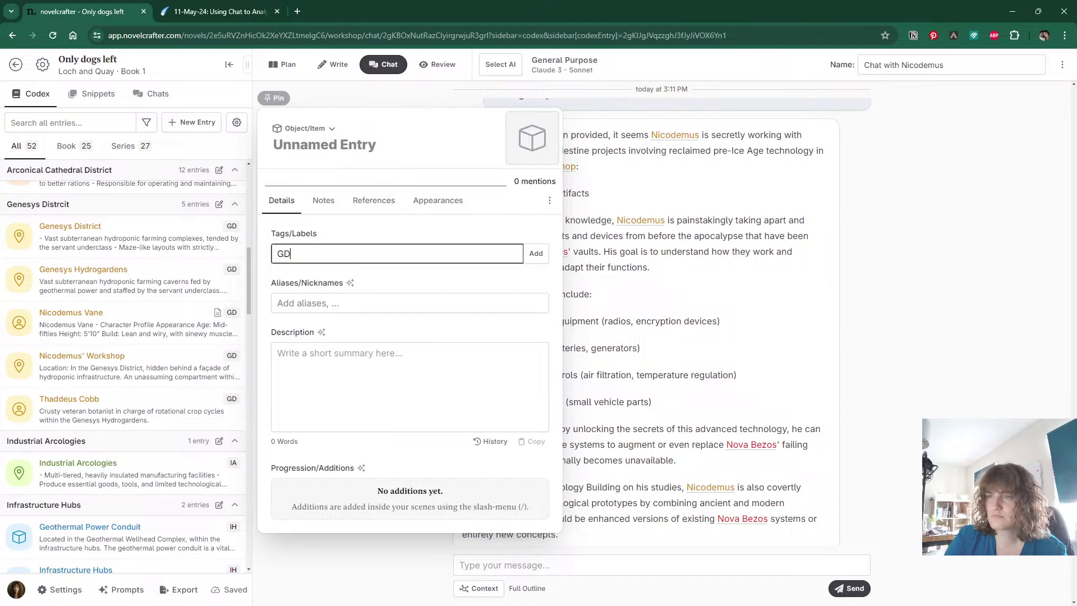
key("Tab")
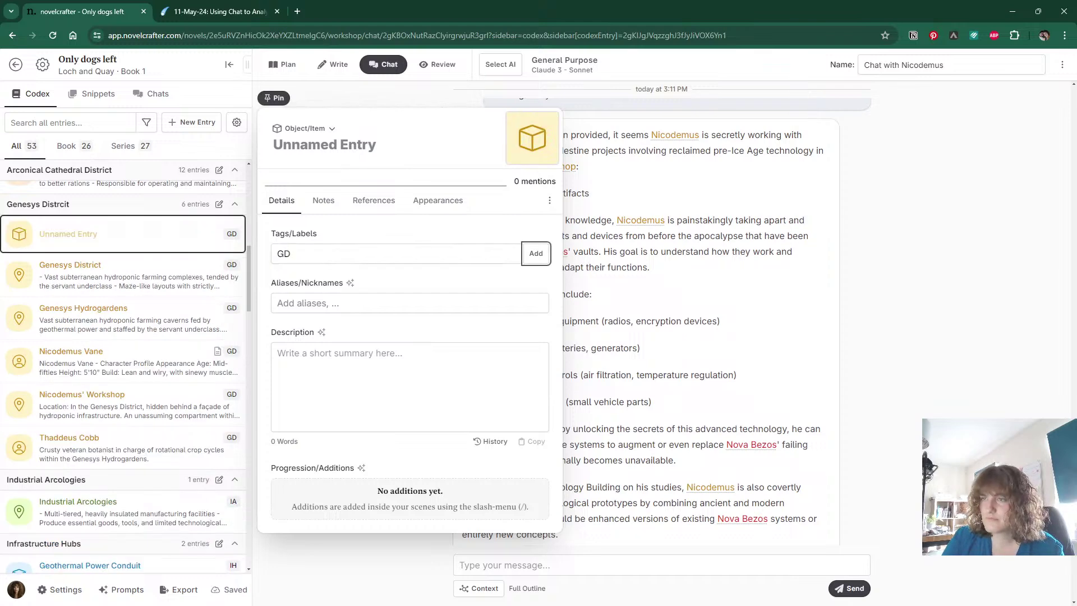
left_click(277, 97)
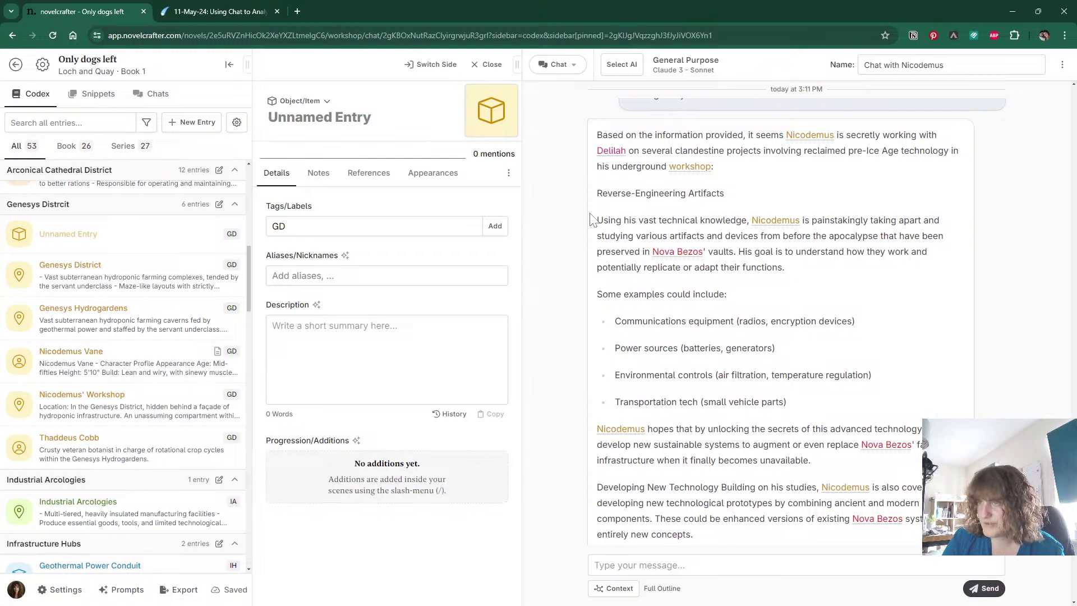
left_click(353, 121)
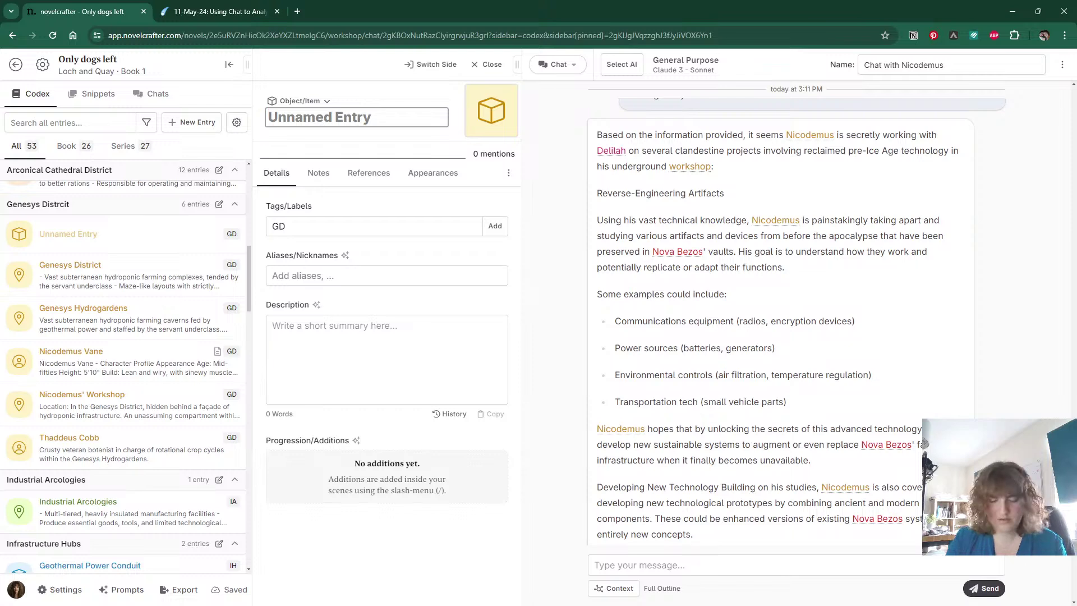
type("Radio")
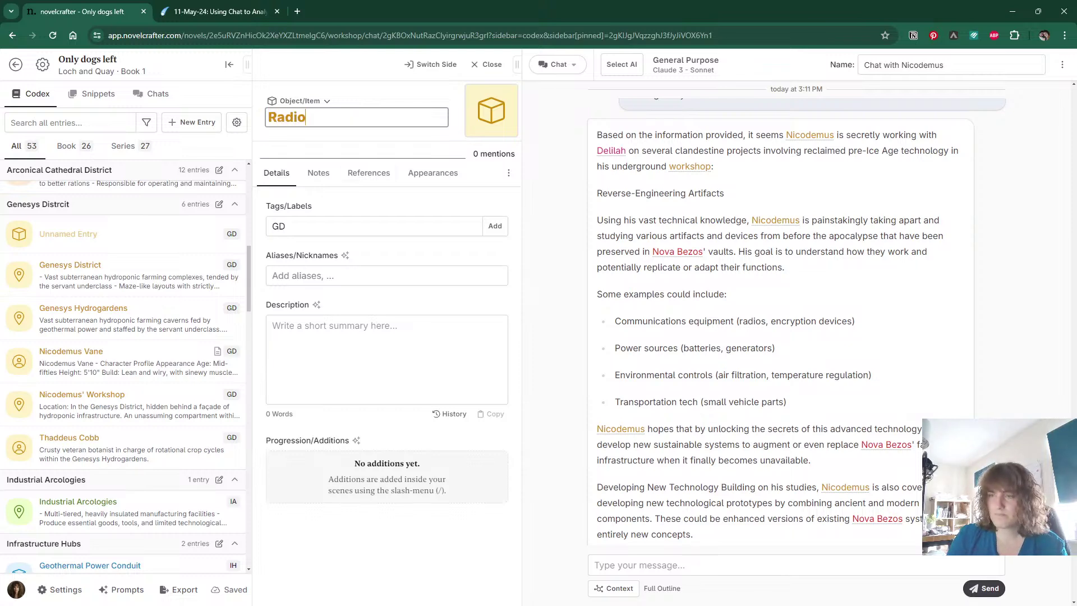
Write the Radio description: "Nicodemus and Delilah are working on reverse-engineering radios in order to make rudimentary communication devices.".
left_click(272, 325)
type("Nicodemu")
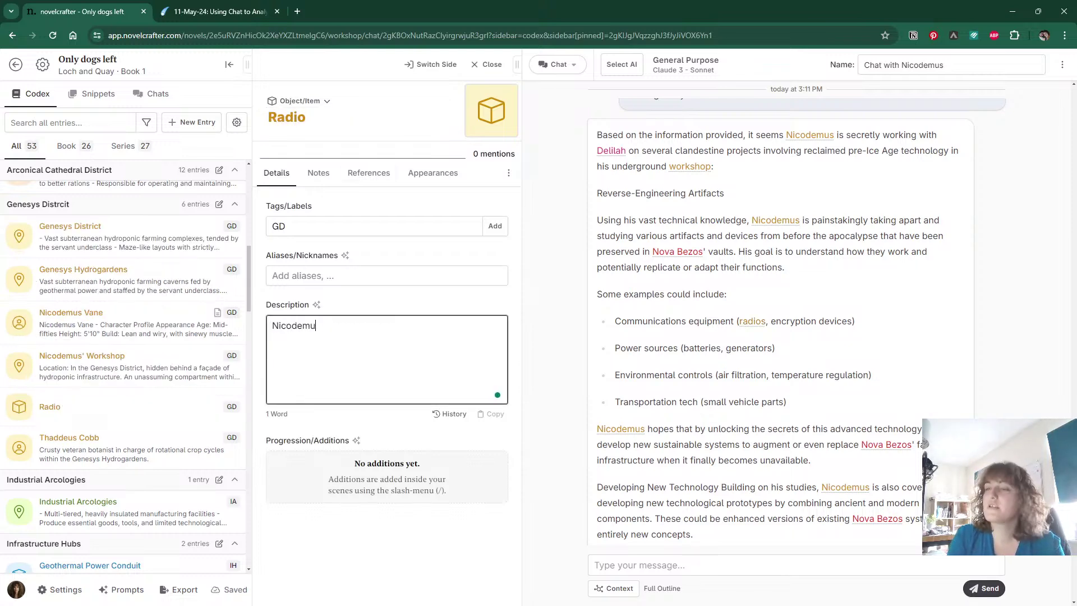
type("s and Delilah ")
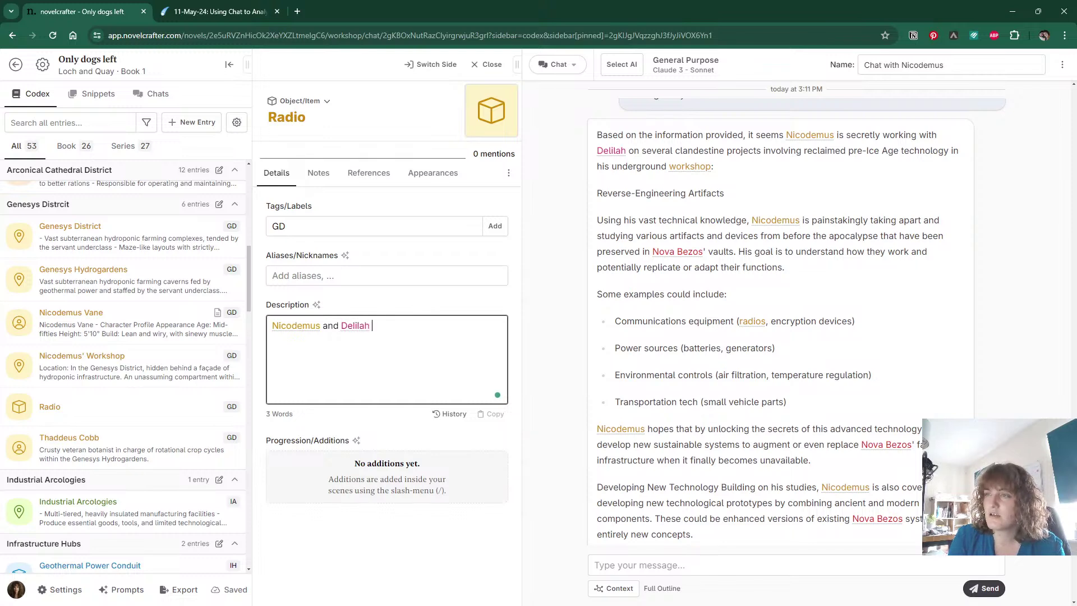
type("are working on ")
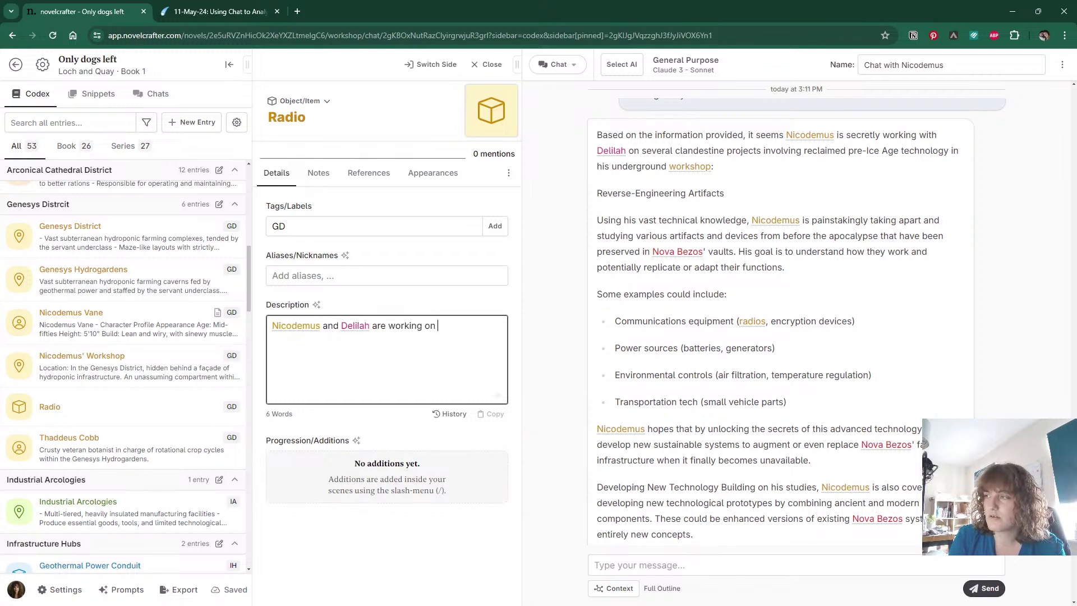
type("reverse-")
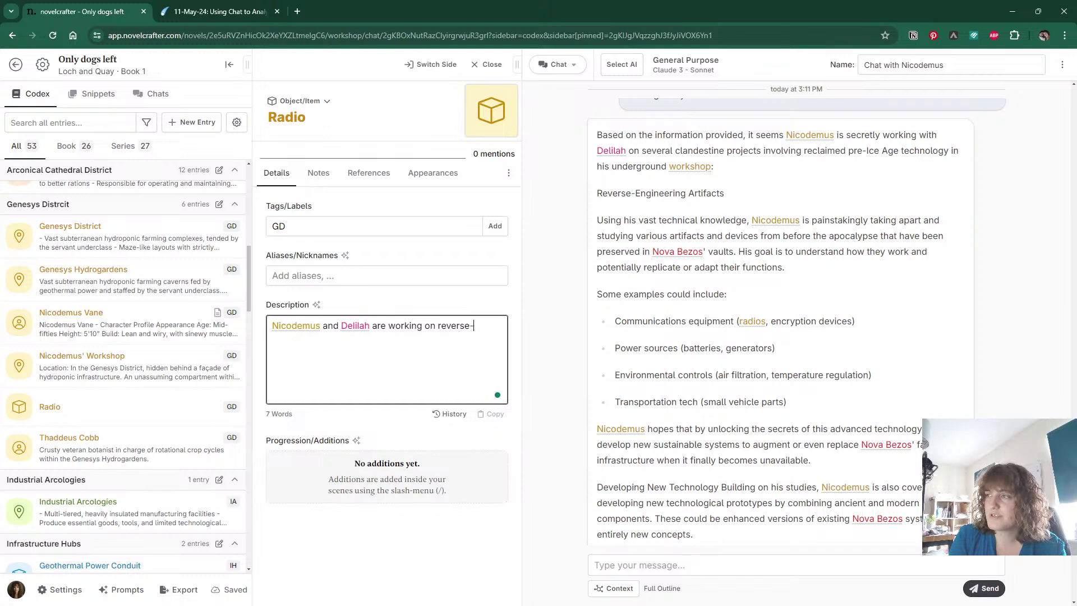
type("engineering ra")
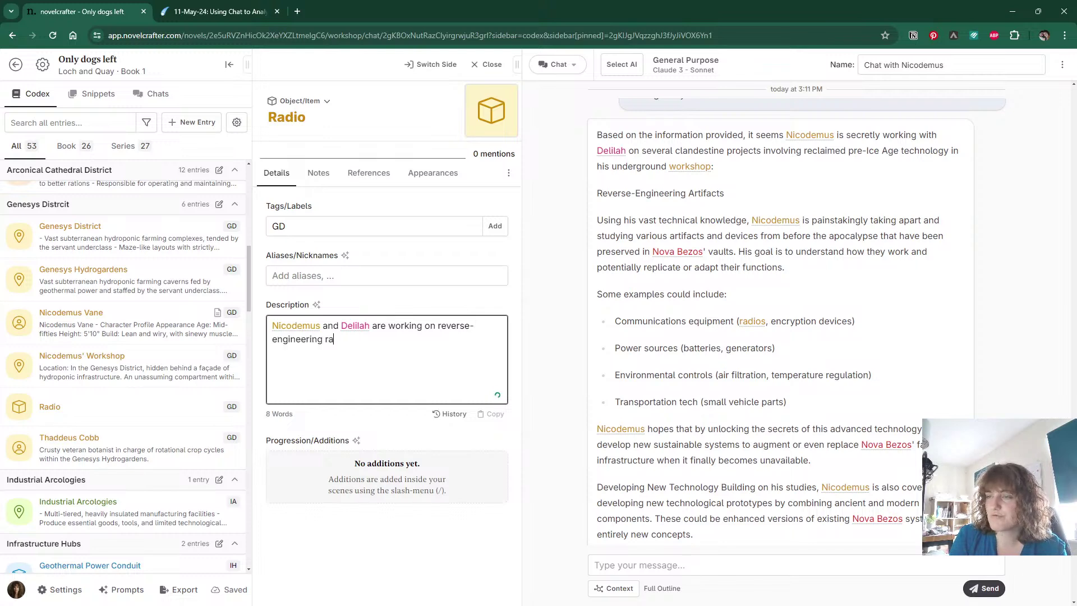
type("dios in order to make rudi")
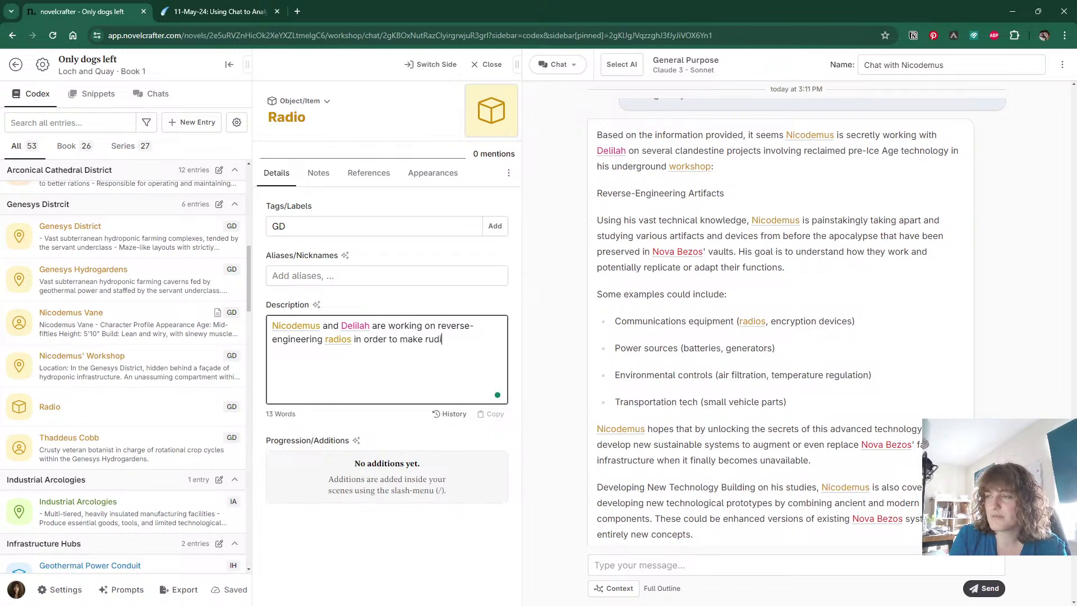
type("mentary")
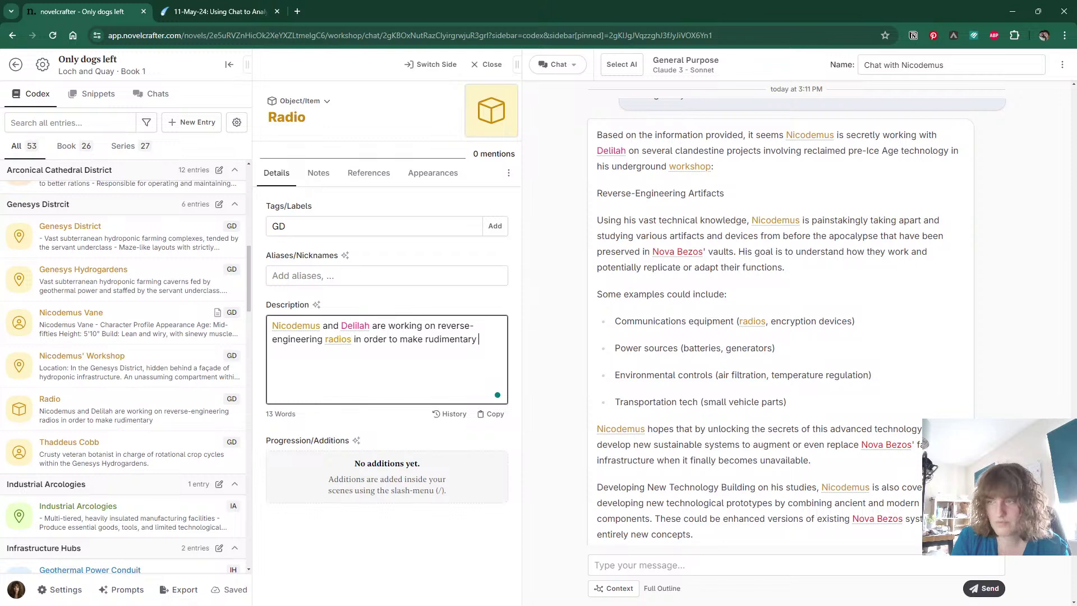
type("com,muni")
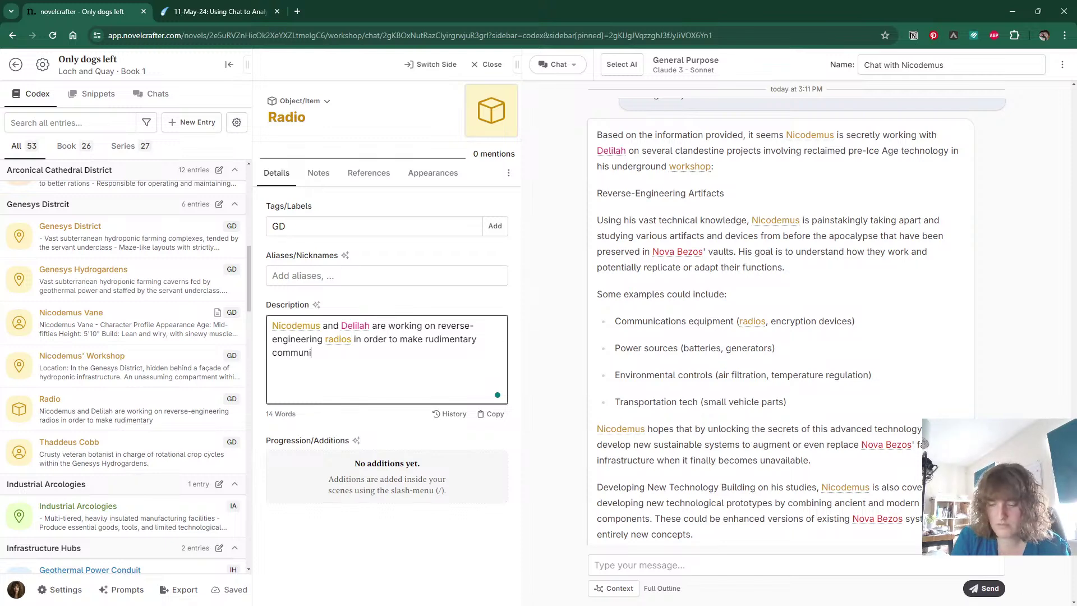
type("cation devices")
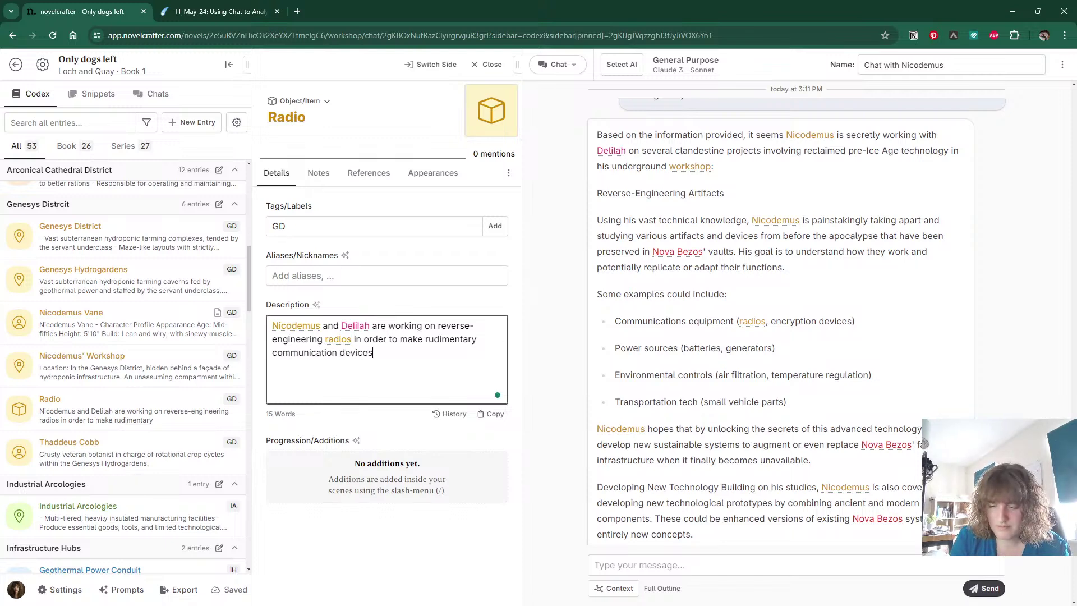
type(".")
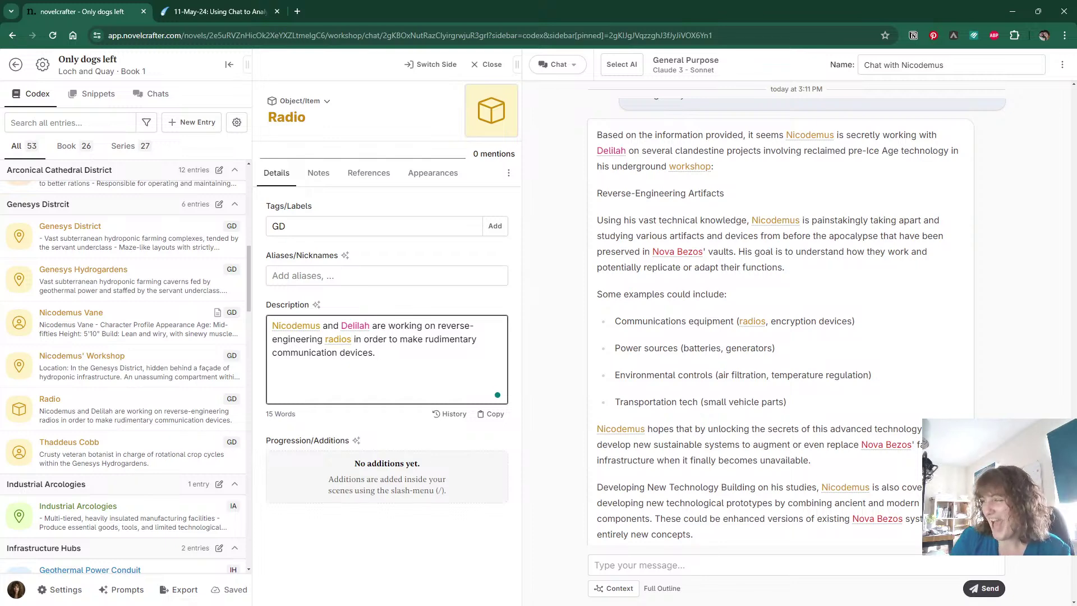
scroll(698, 340, "down", 2)
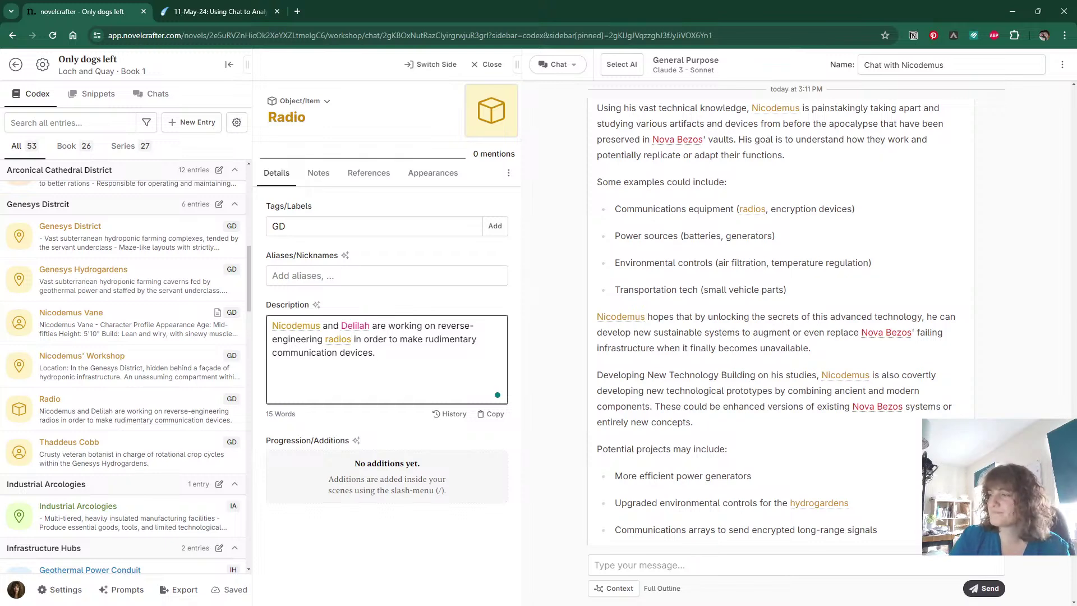
scroll(780, 314, "down", 1)
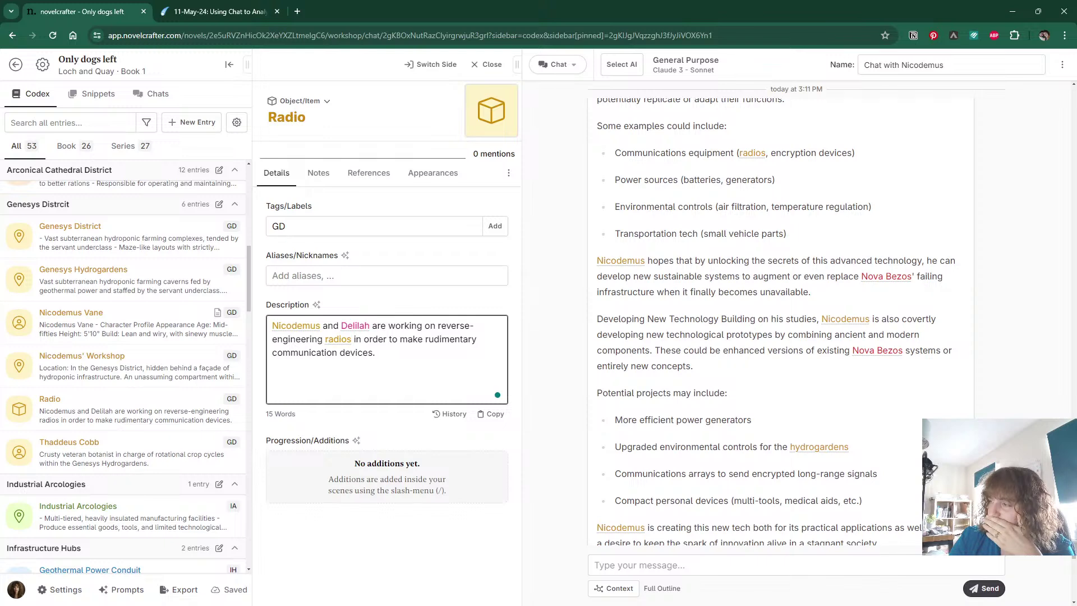
scroll(776, 321, "down", 1)
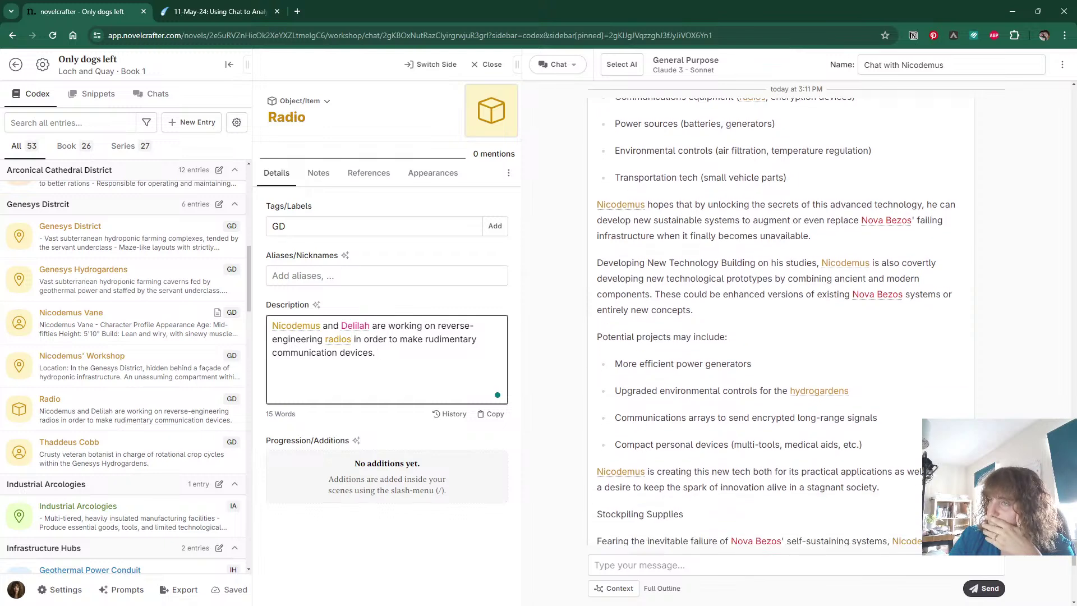
left_click(187, 123)
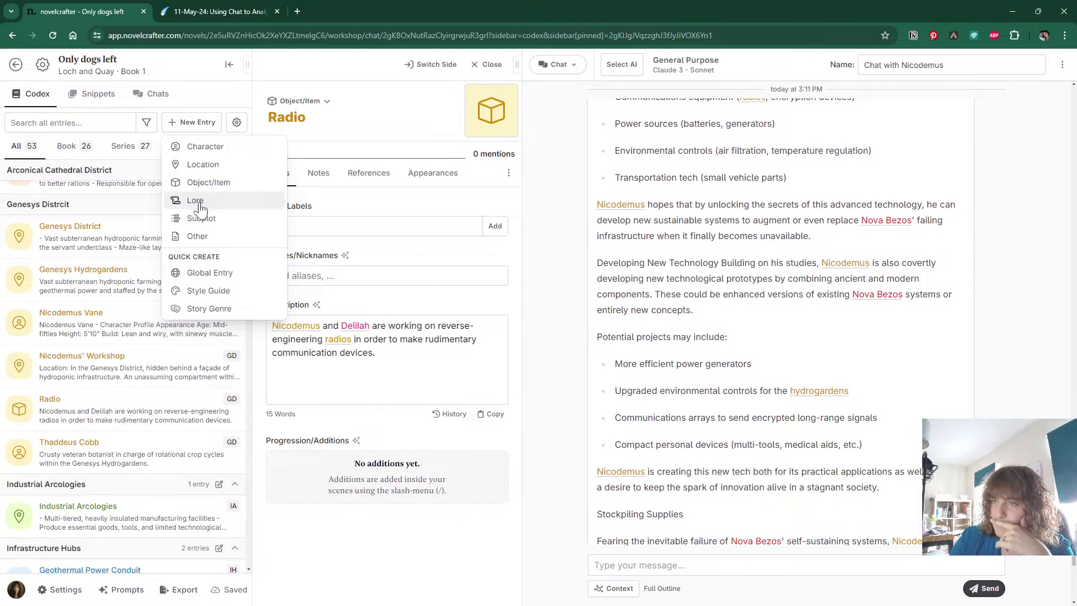
left_click(310, 111)
left_click(303, 101)
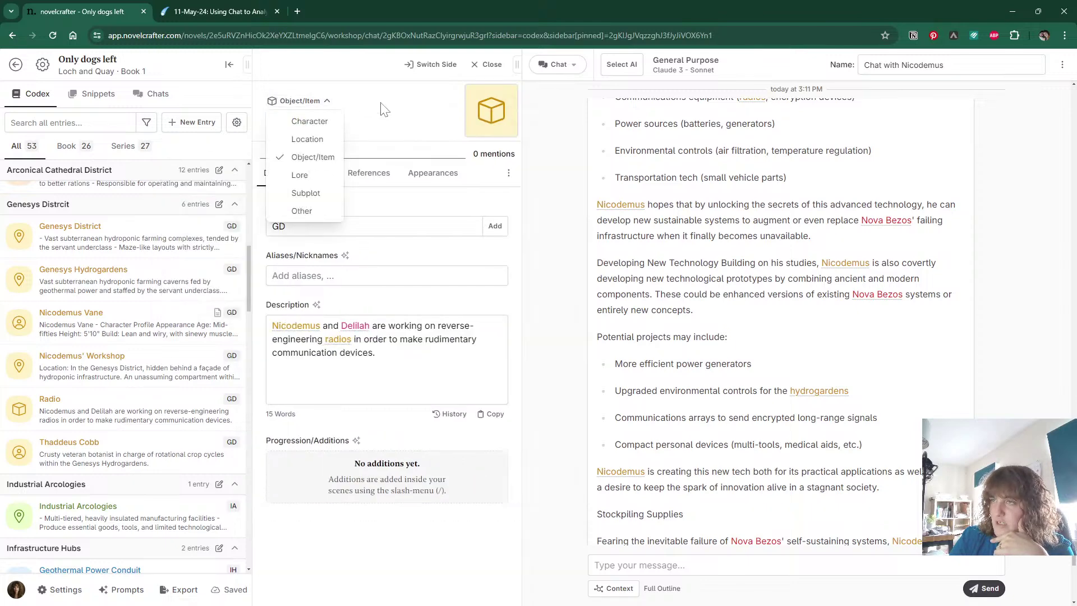
left_click(385, 199)
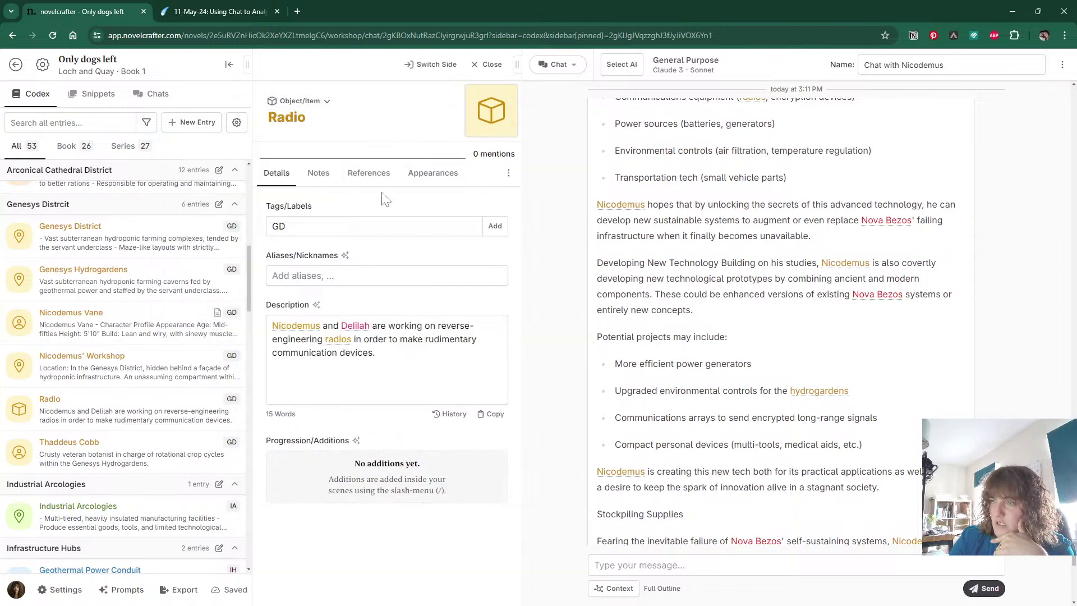
Create a new Lore entry in the Codex and tag it GD.
left_click(195, 123)
left_click(193, 200)
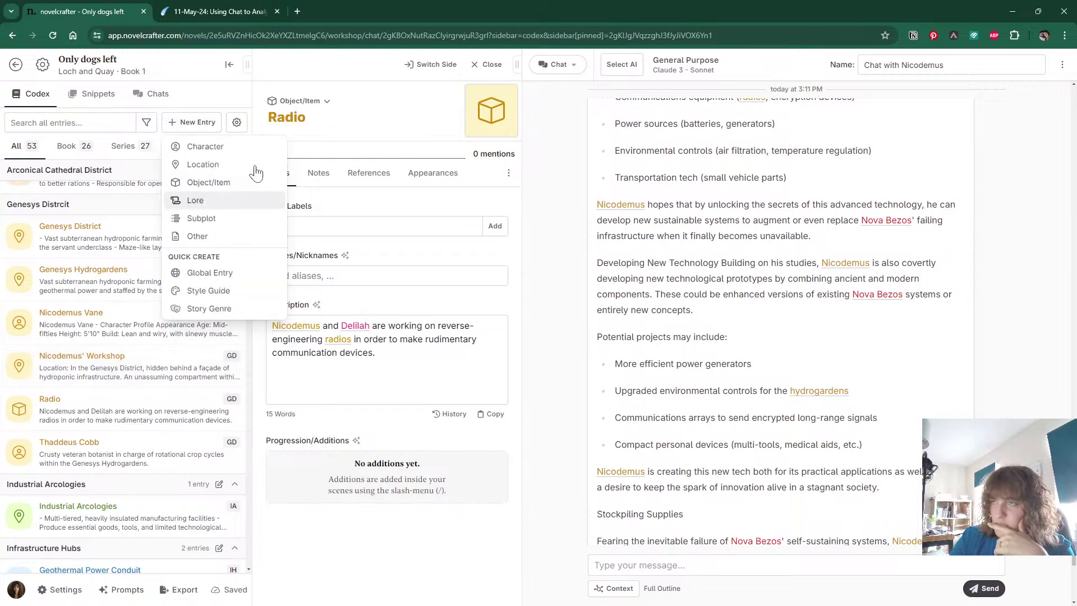
left_click(337, 253)
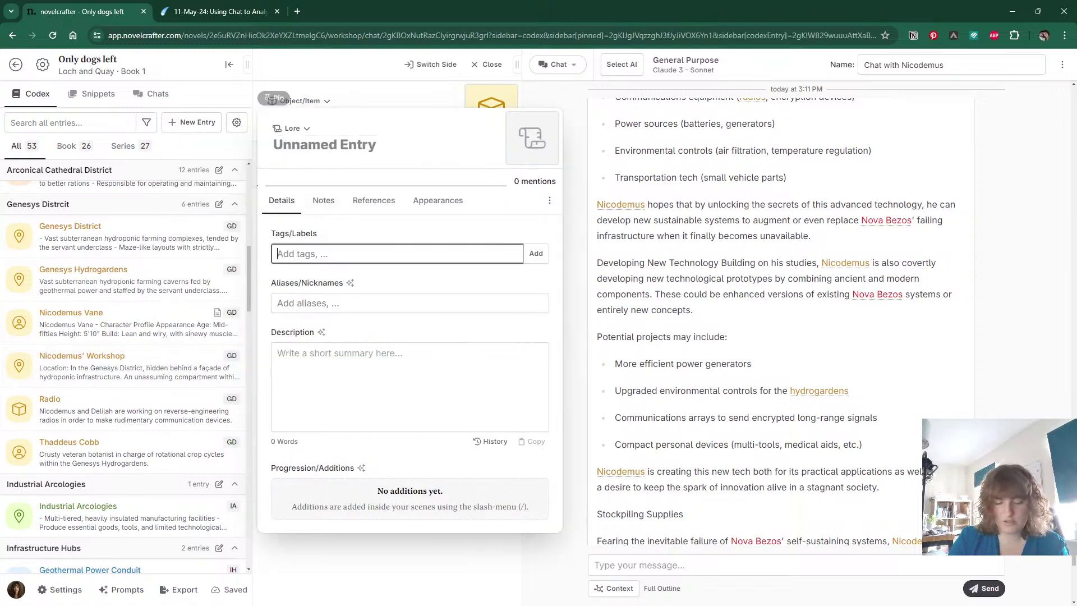
type("GD")
key("Tab")
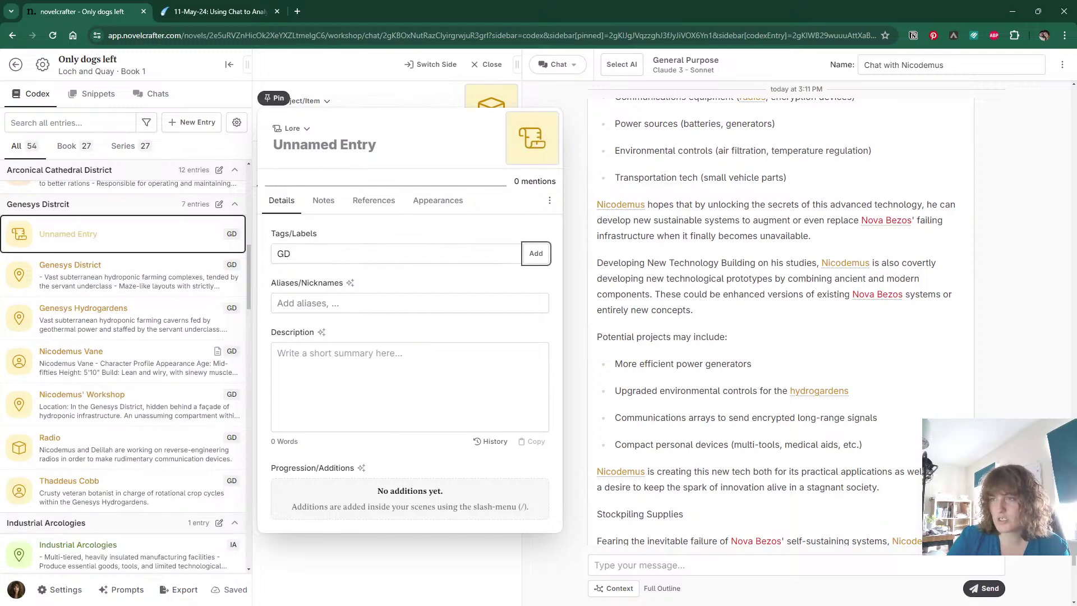
Pin the new Lore entry beside the chat and name it "Nicodemus' Research".
left_click(337, 145)
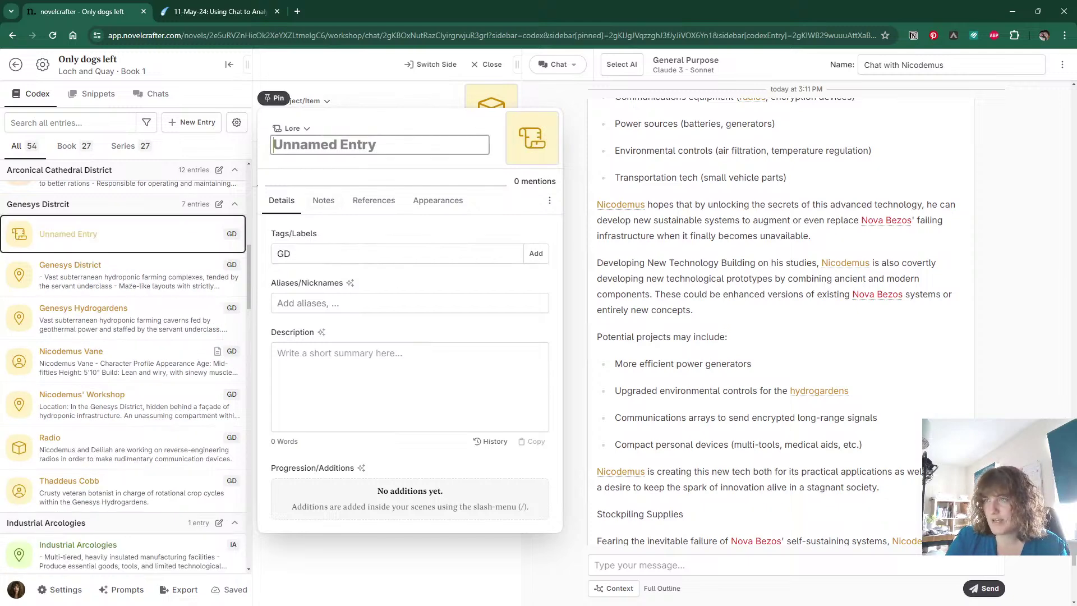
left_click(277, 99)
left_click(344, 117)
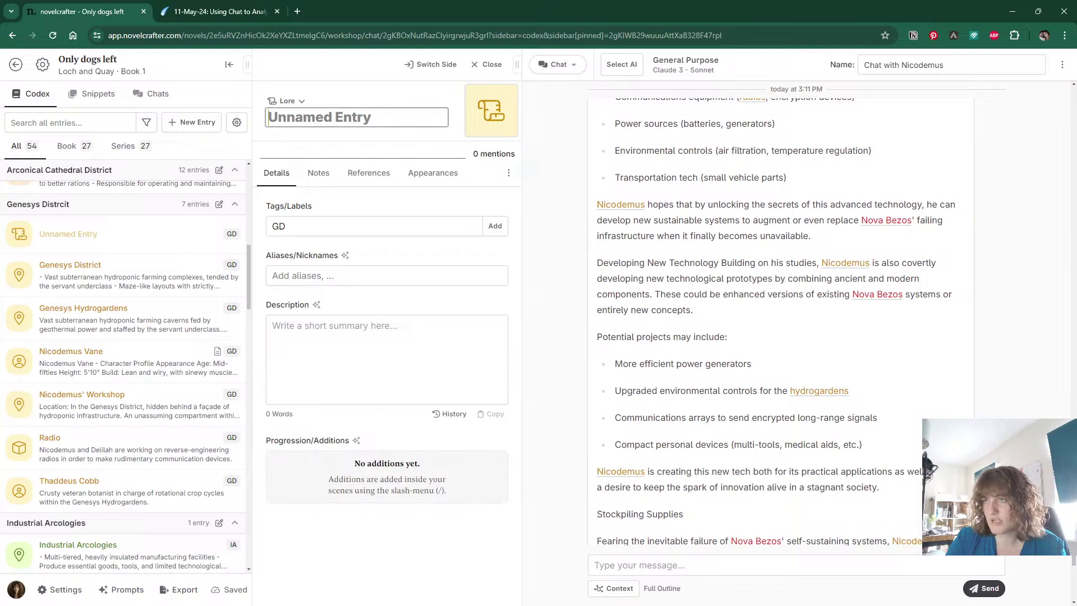
type("Nicodemu")
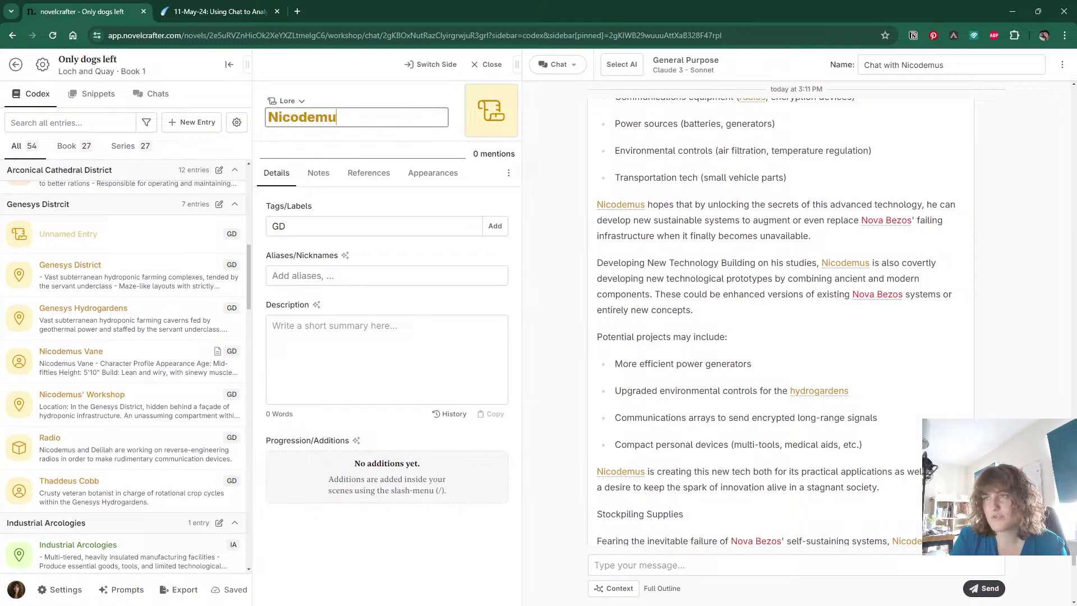
type("s' Research")
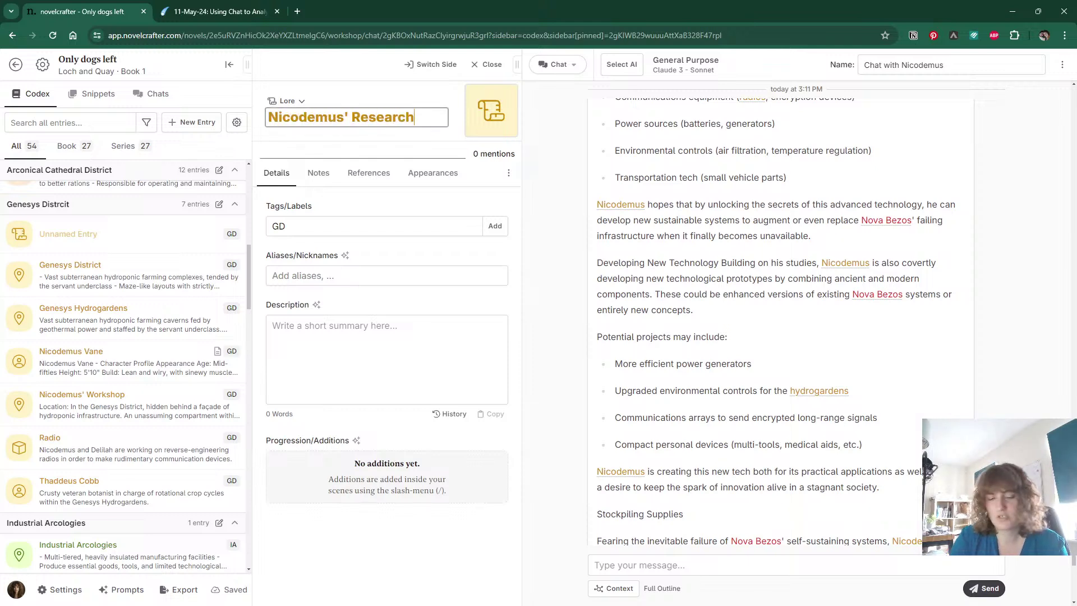
Add the Radio entry as a nested reference of Nicodemus' Research.
left_click(365, 174)
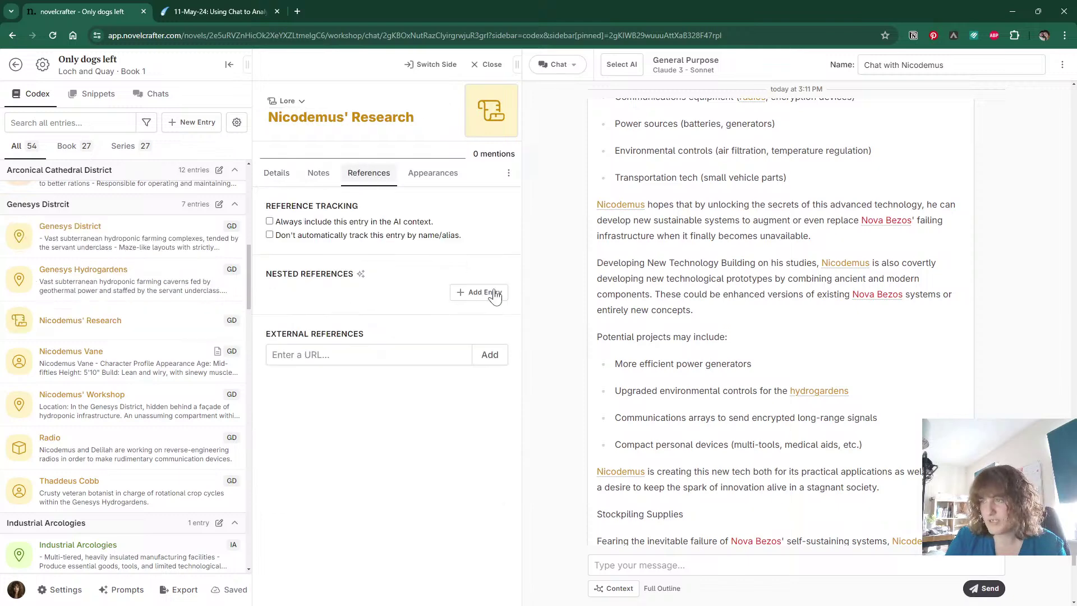
left_click(497, 298)
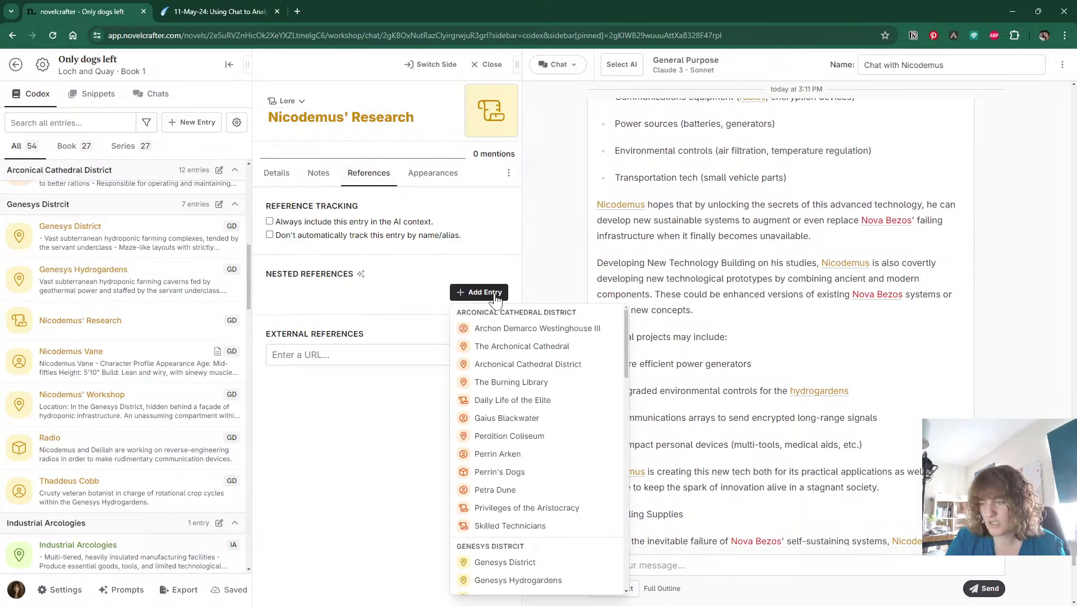
scroll(496, 298, "down", 3)
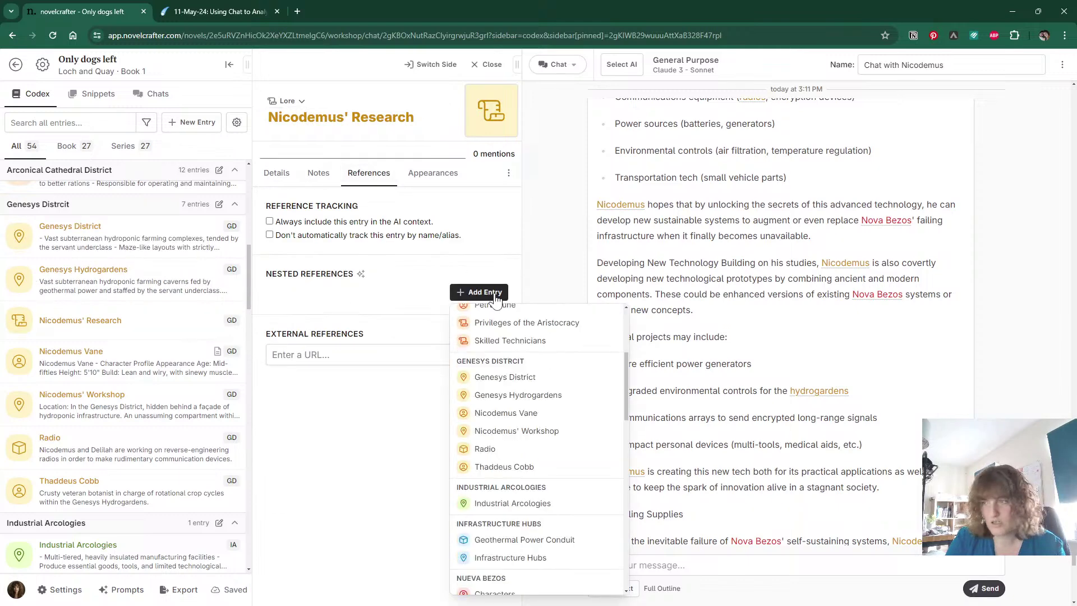
left_click(508, 449)
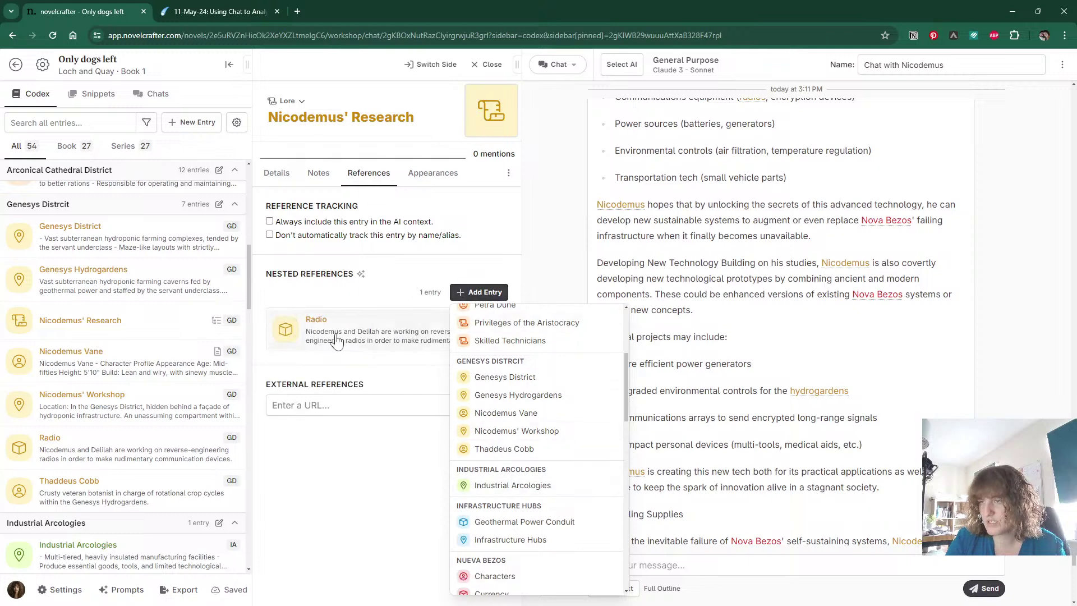
Write the entry's description: "Nicodemus is secretly working on reverse-engineering old technology so that he might repair aspects of the city.".
left_click(277, 173)
type("N")
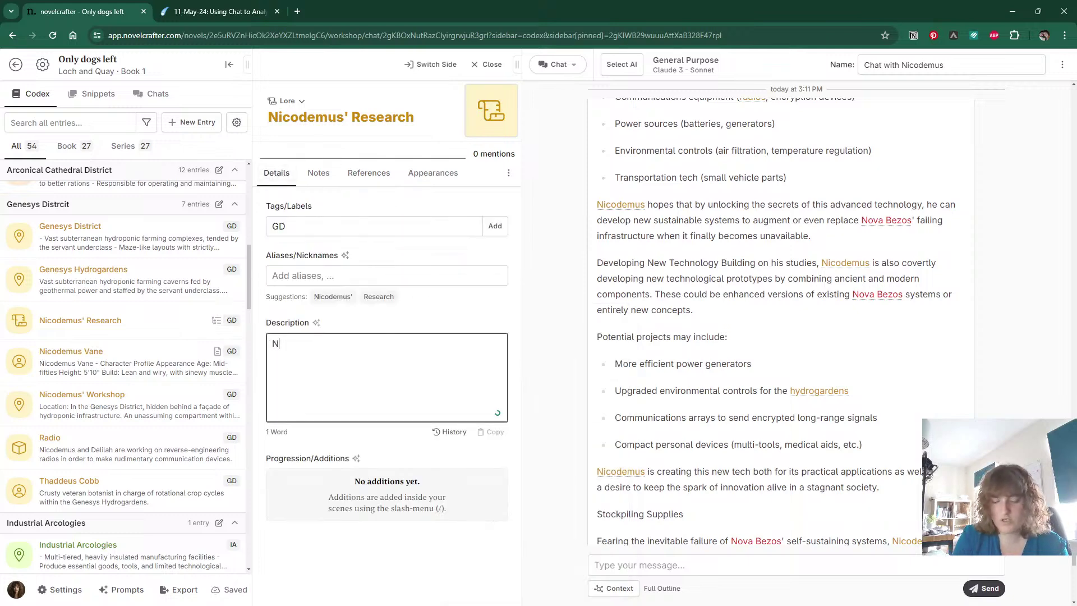
type("icodemus is ")
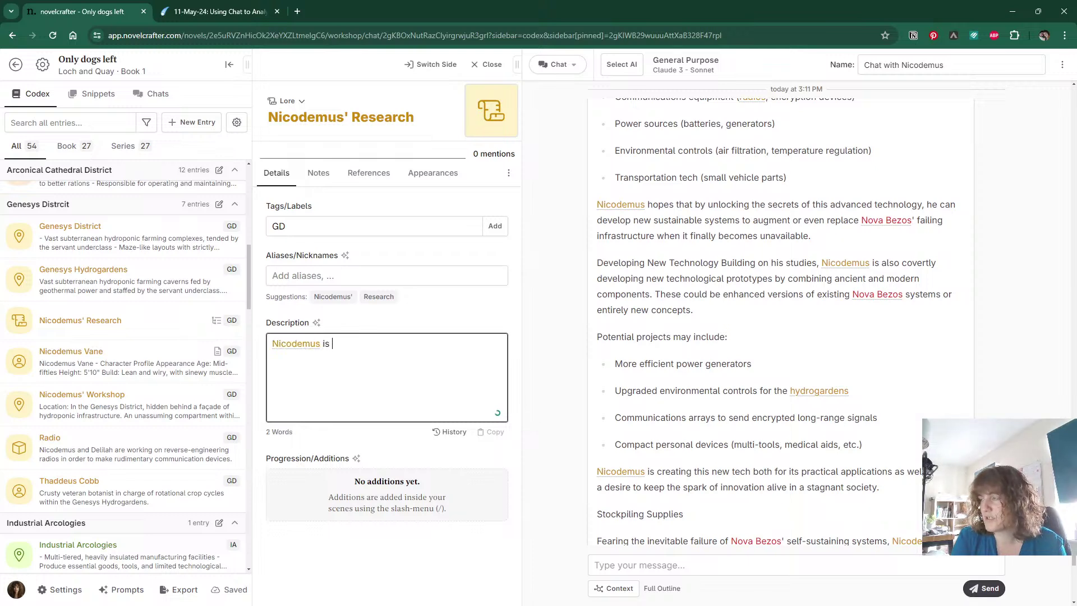
type("secretly workin")
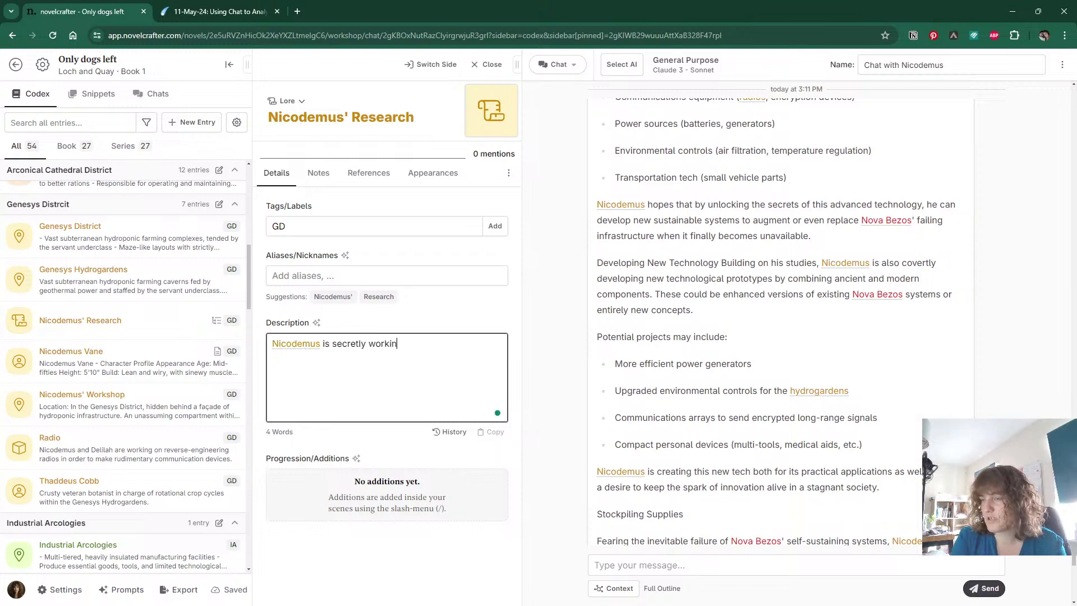
type("g on reverse-en")
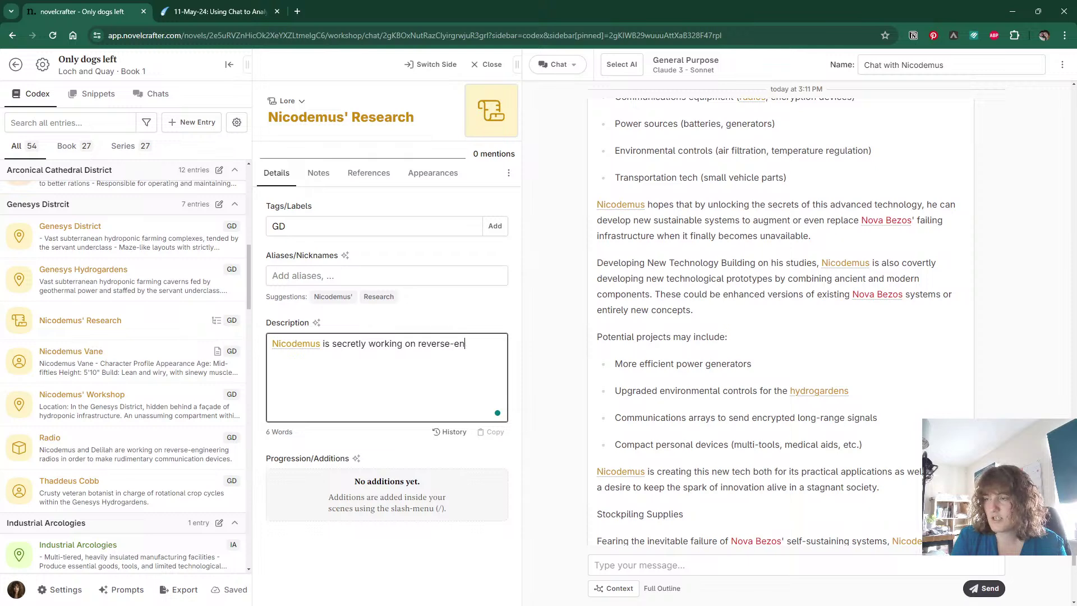
type("gineering old te")
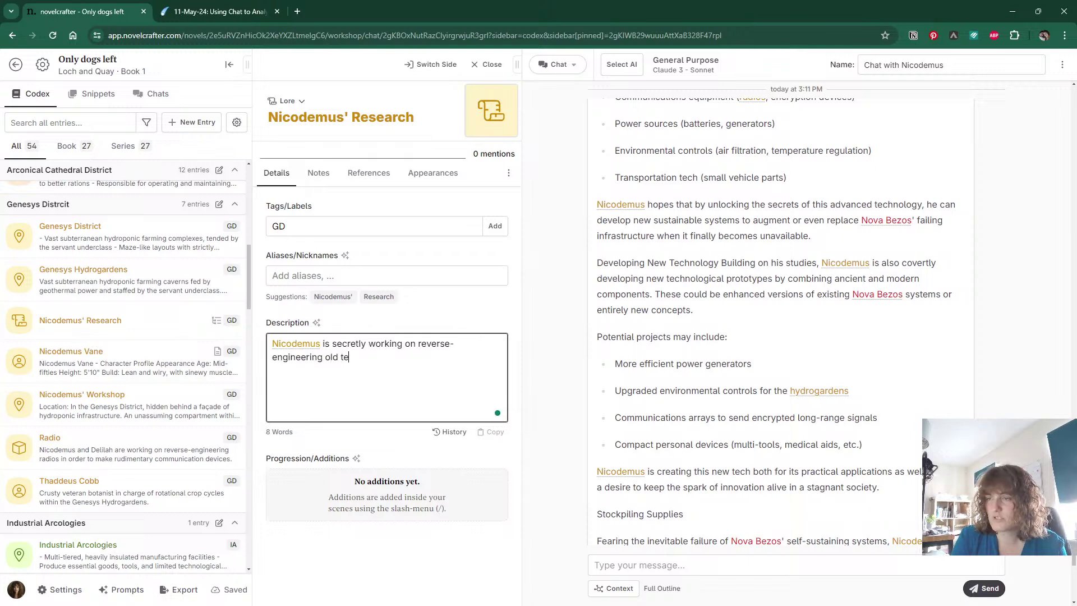
type("chnology so th")
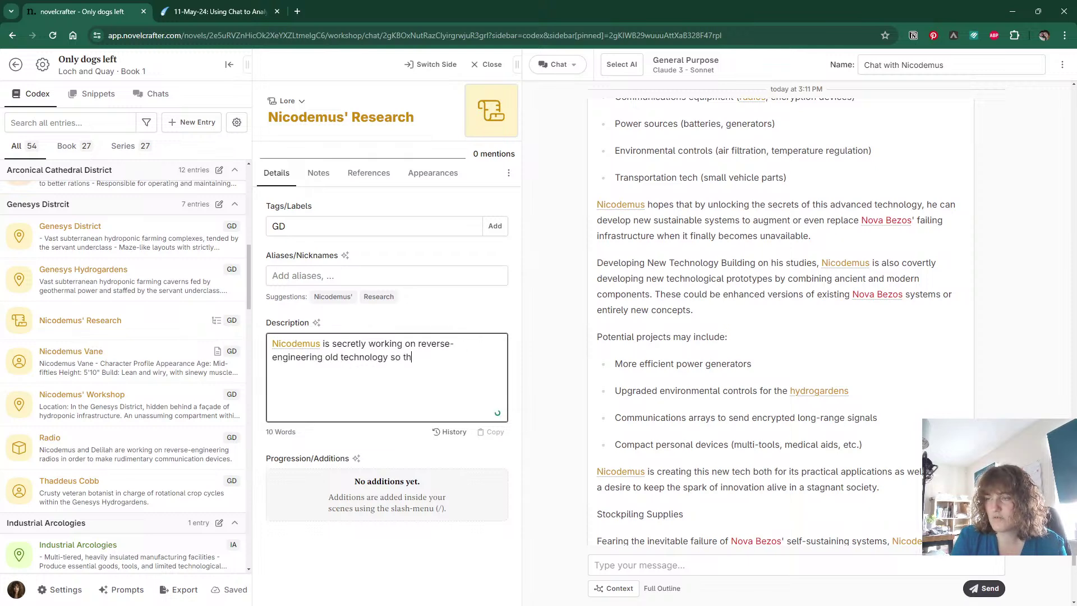
type("at he might")
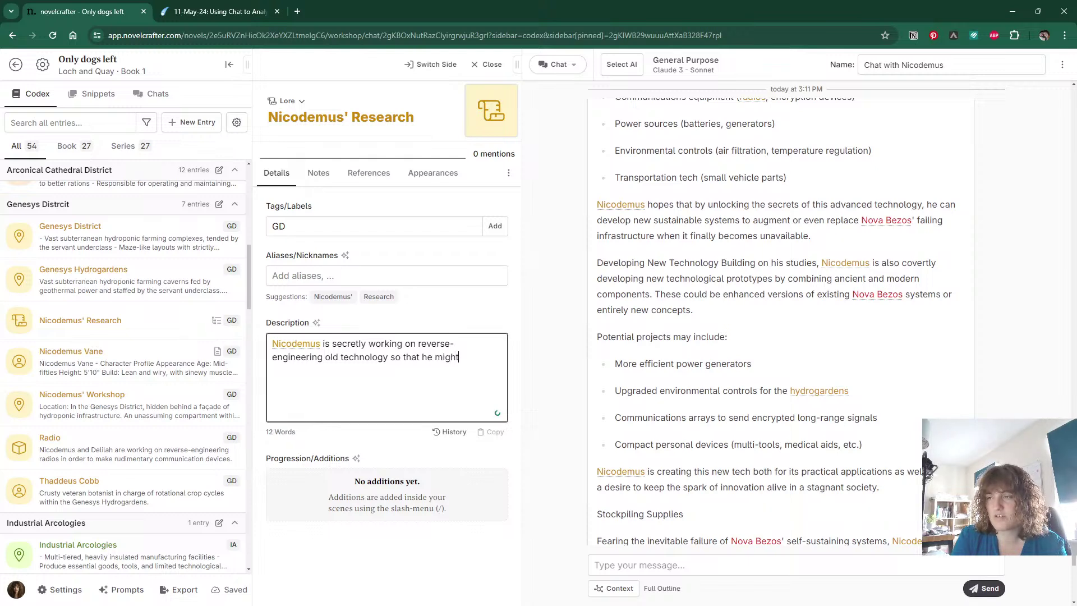
type(" repair aspec")
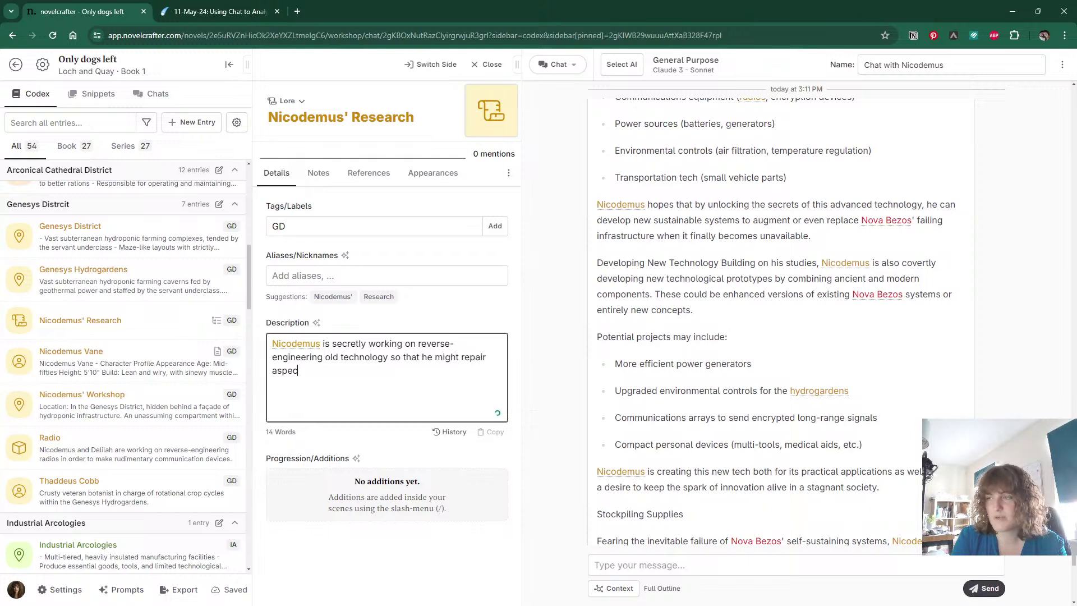
type("ts of the city.")
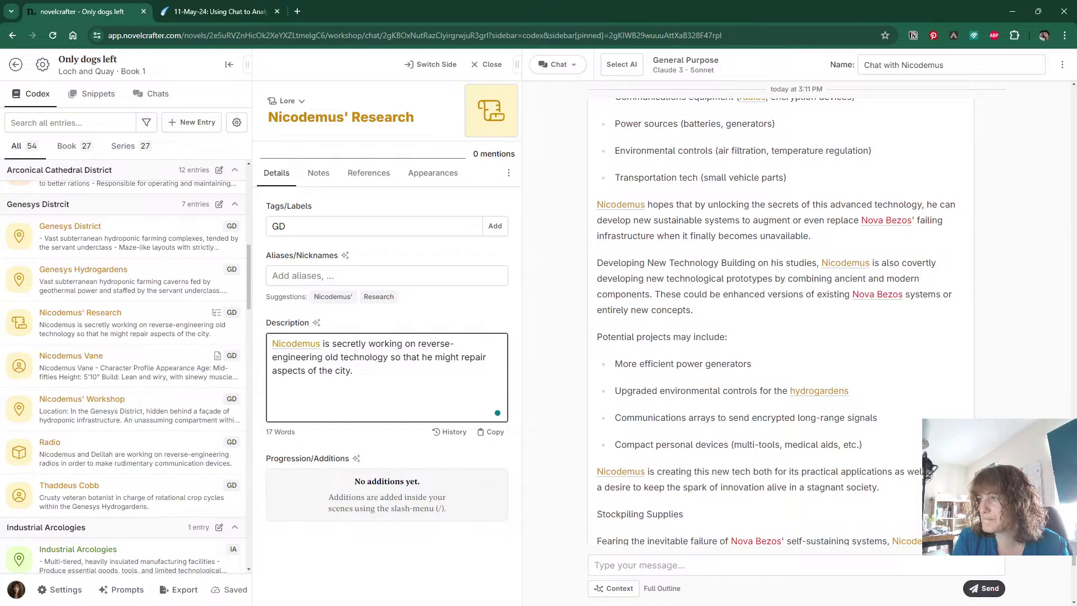
Copy the chat paragraph beginning "Nicodemus hopes that by unlocking the secrets" to the end of the Nicodemus' Research description.
triple_click(679, 220)
key("ctrl+c")
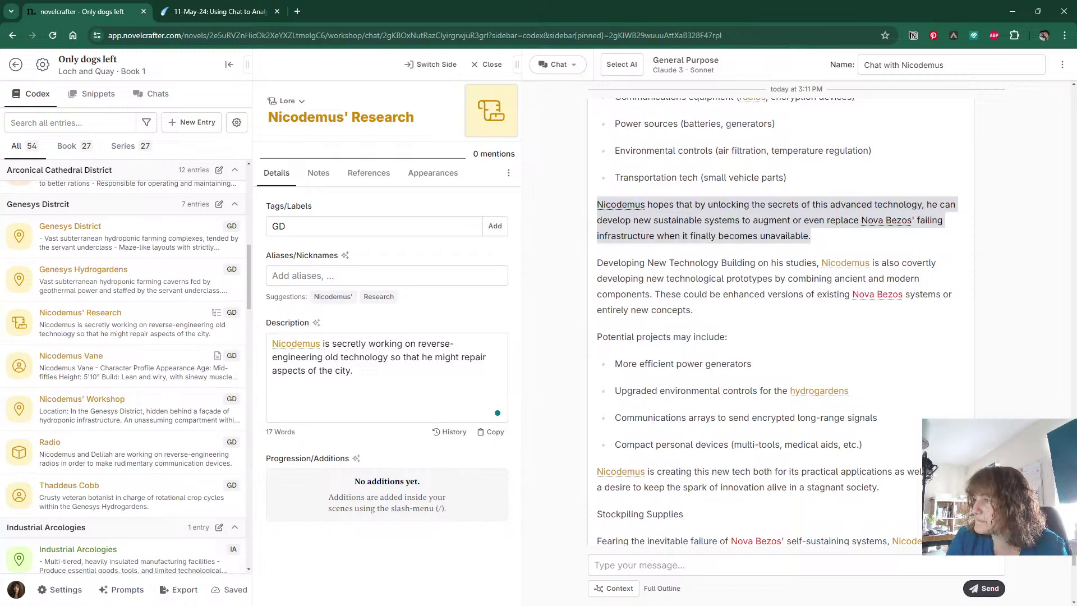
left_click(427, 393)
key("ctrl+v")
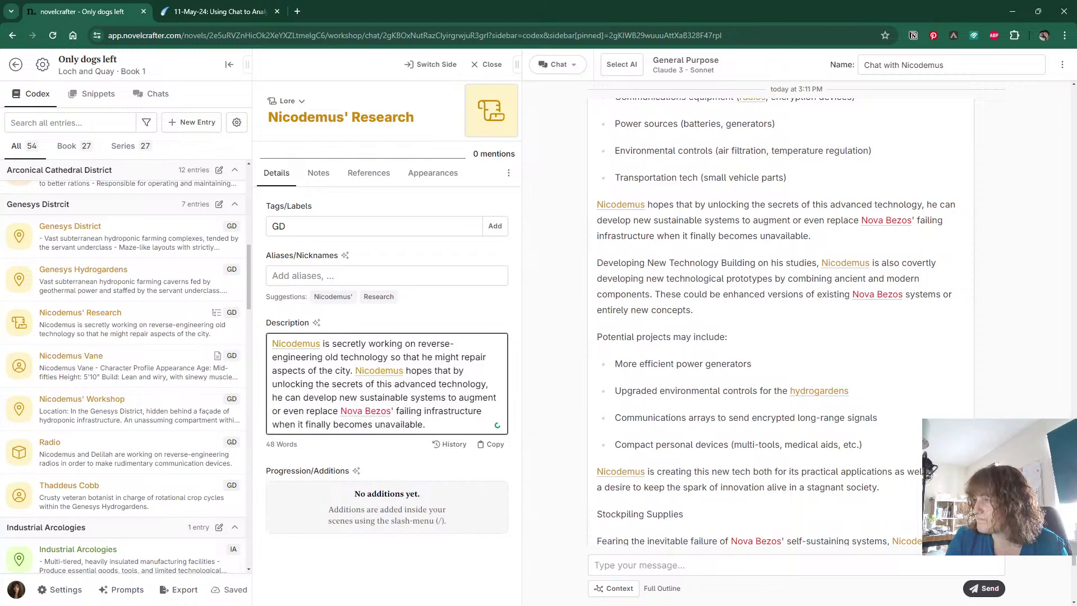
Add a new paragraph to the description: "He is also working on new technology based on the old.".
scroll(665, 275, "down", 1)
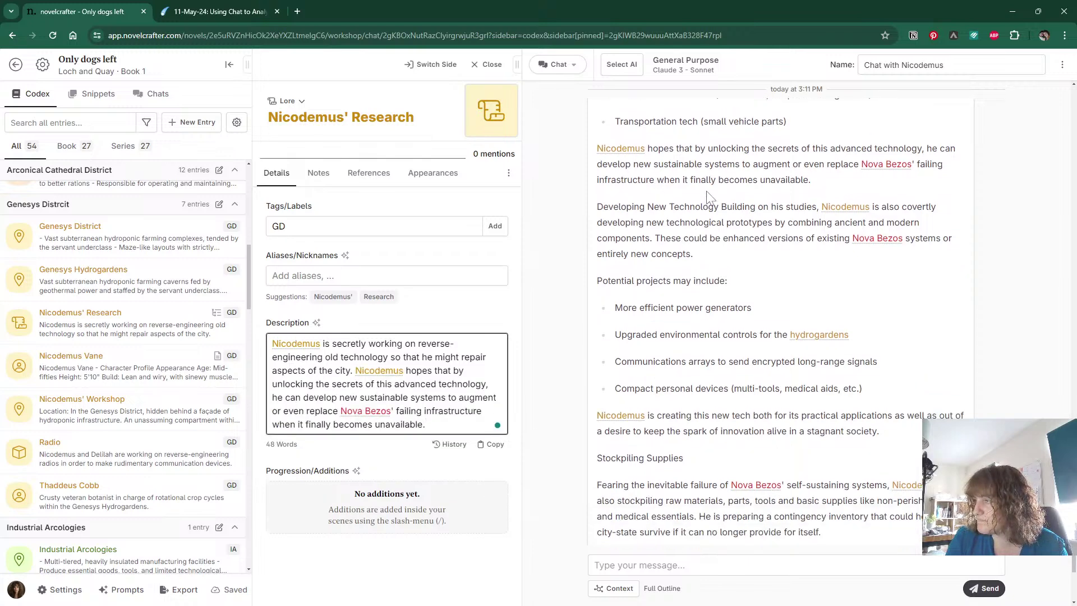
scroll(711, 260, "down", 1)
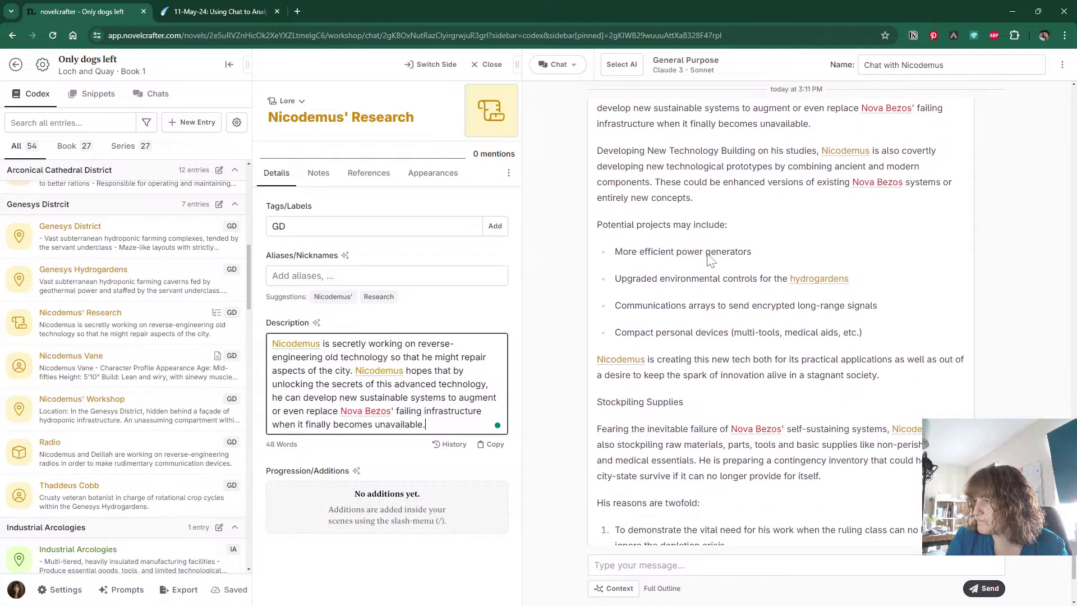
scroll(615, 259, "down", 1)
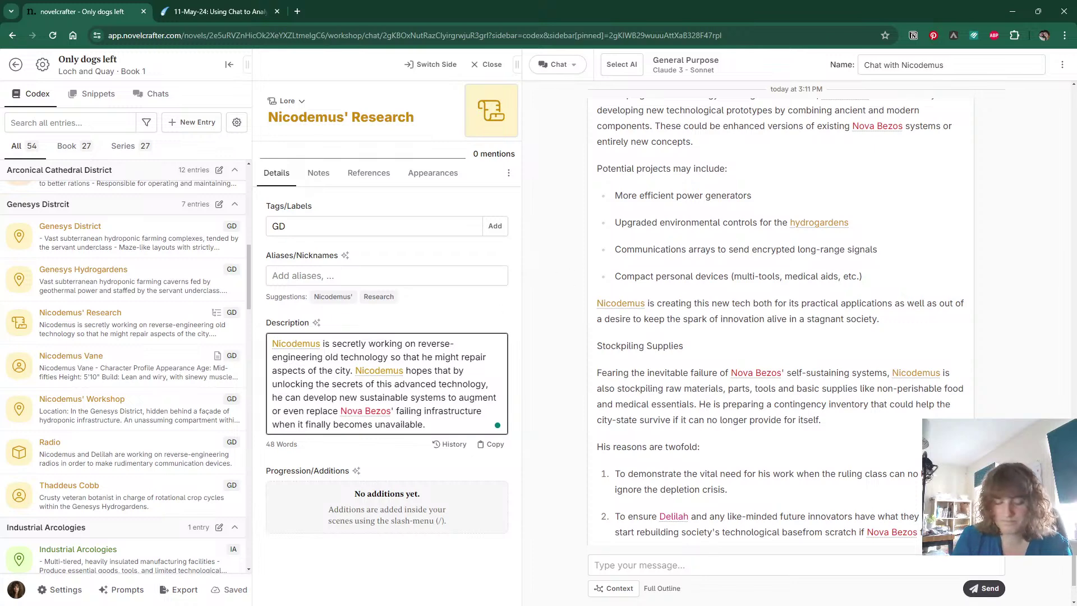
key("Return")
type("He is ")
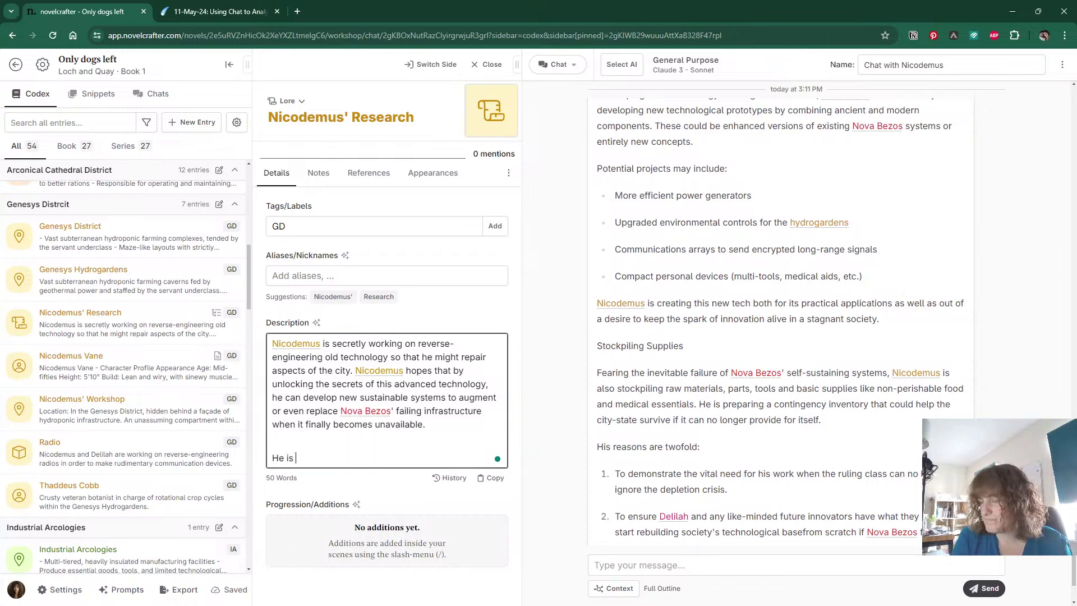
type("also working on new")
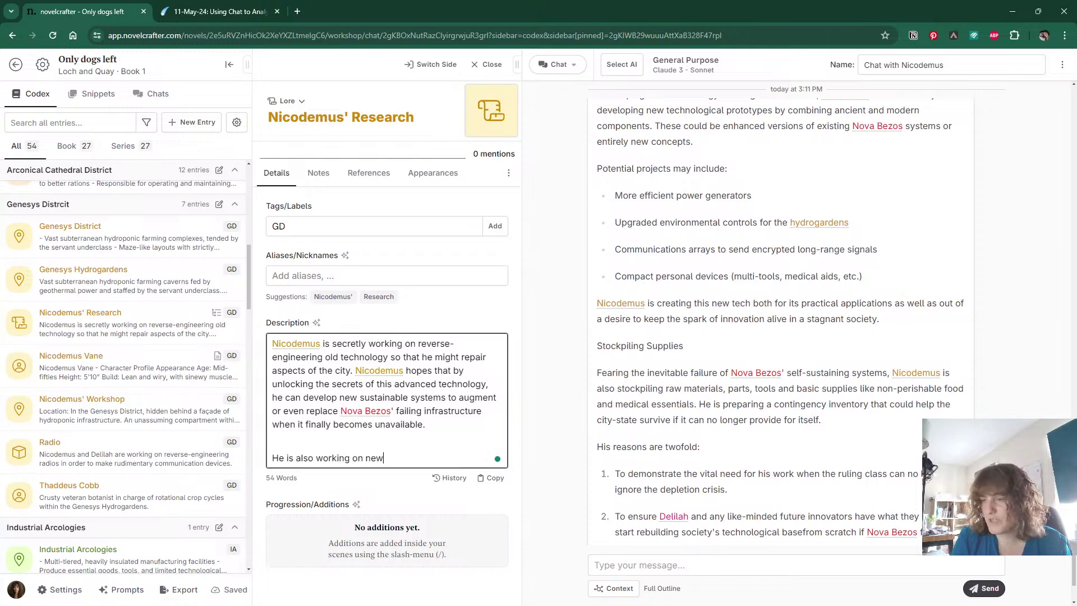
type(" techno")
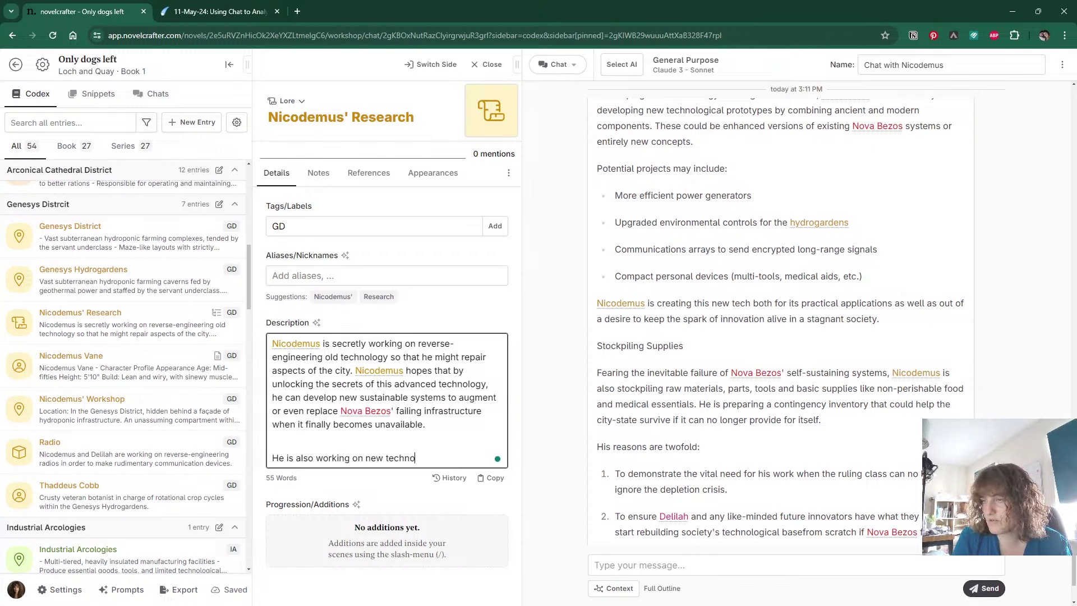
type("logy based ")
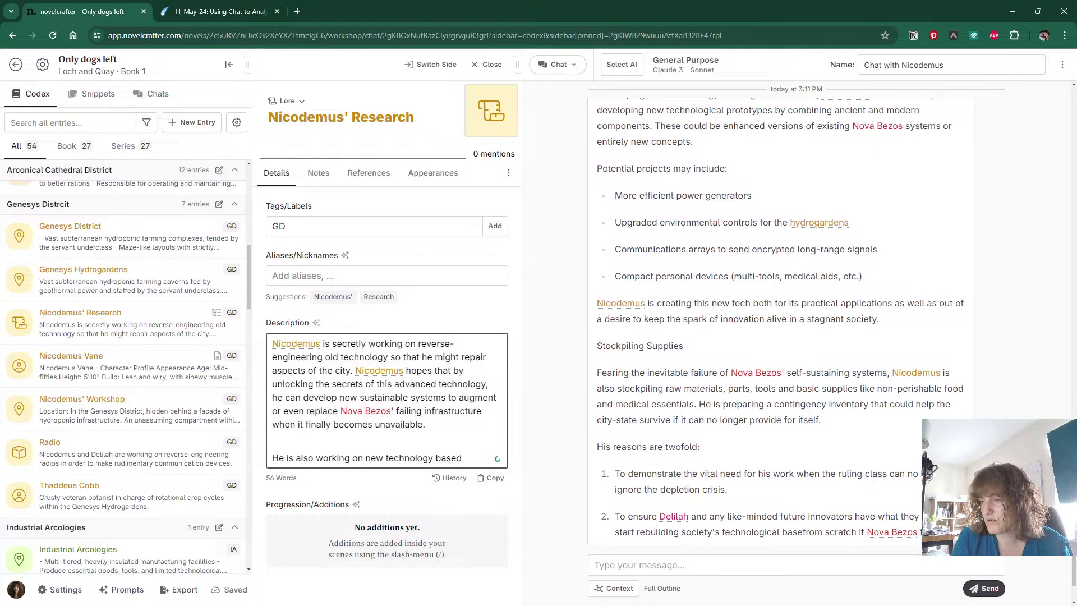
type("on the old.")
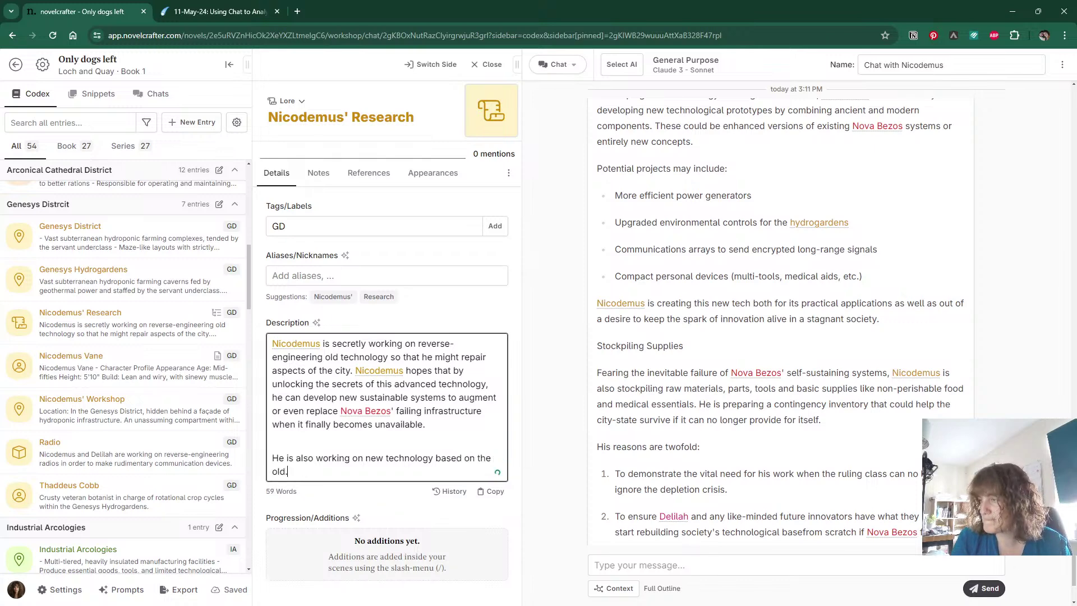
Extend the description's last sentence with ", and is stockpiling supplies to prepare for if the technology completely fails.".
scroll(609, 264, "down", 2)
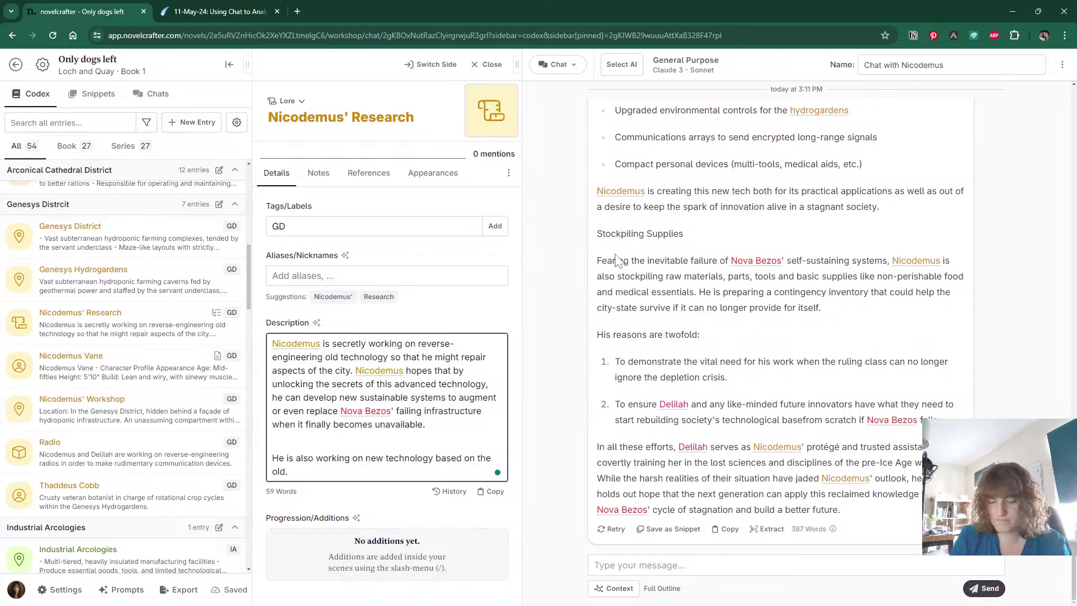
type("and is st")
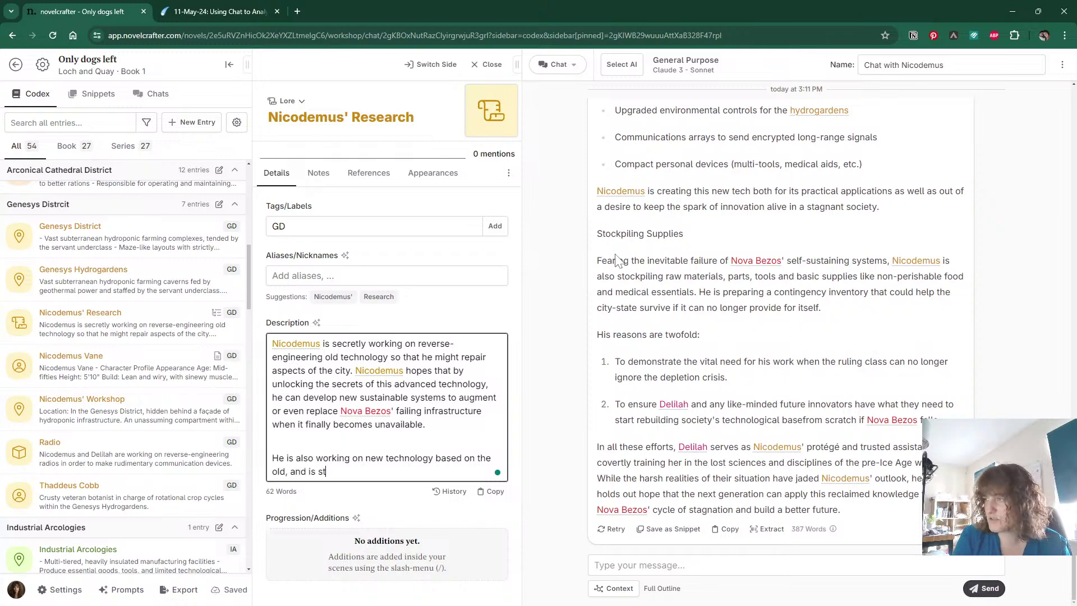
type("ockpiling supp")
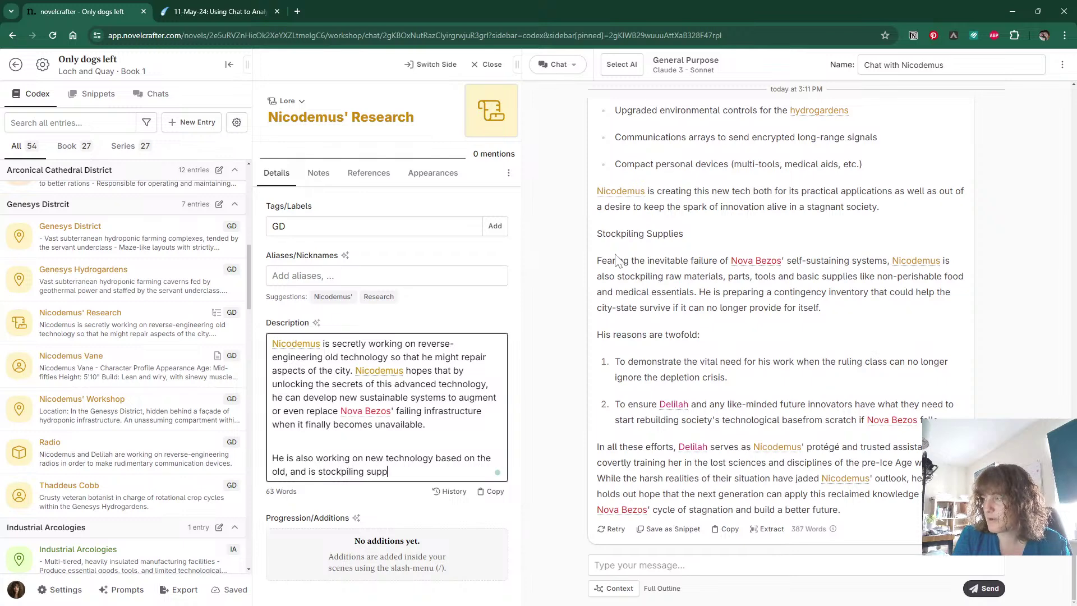
type("lies to prepare ")
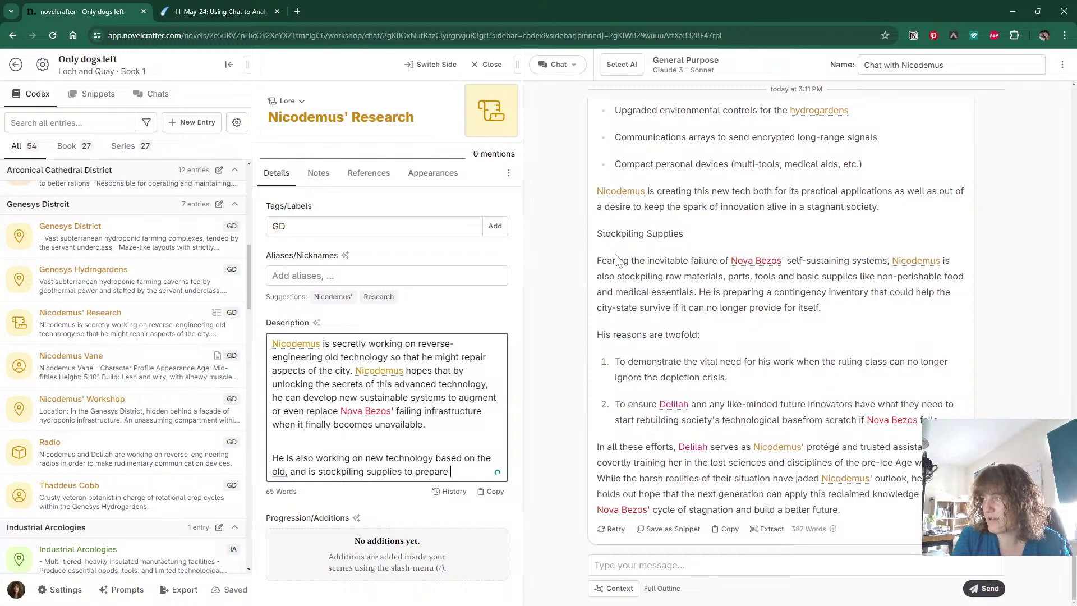
type("for if the")
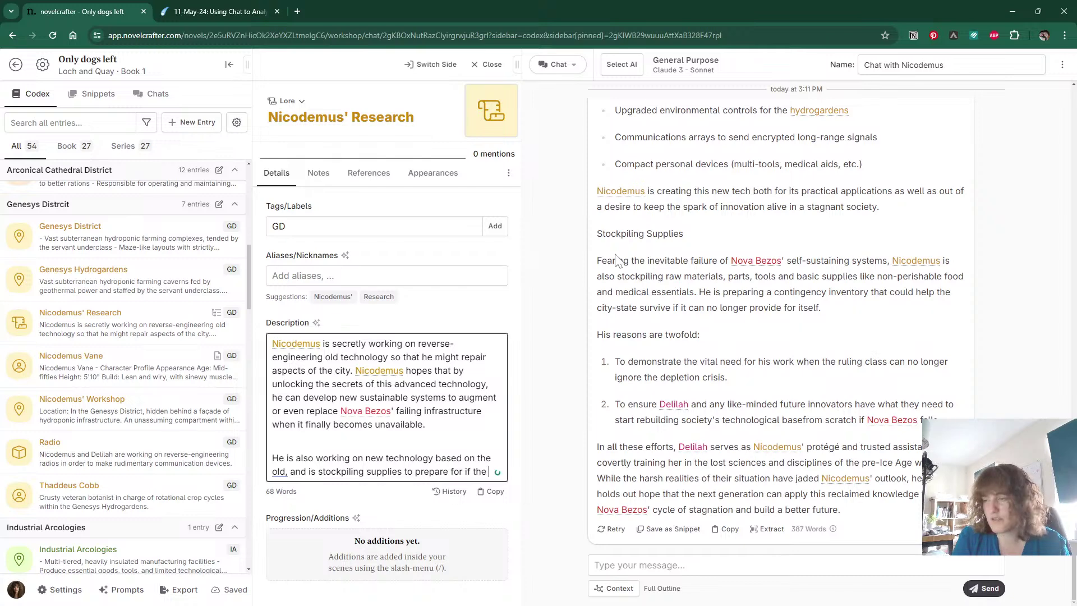
type(" technol")
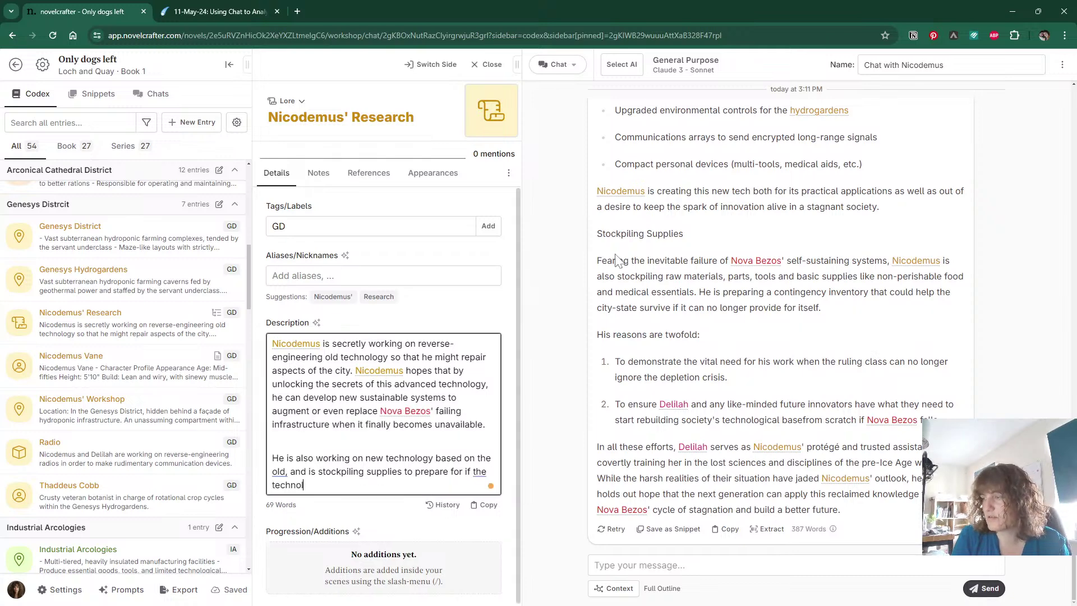
type("ogy completely ")
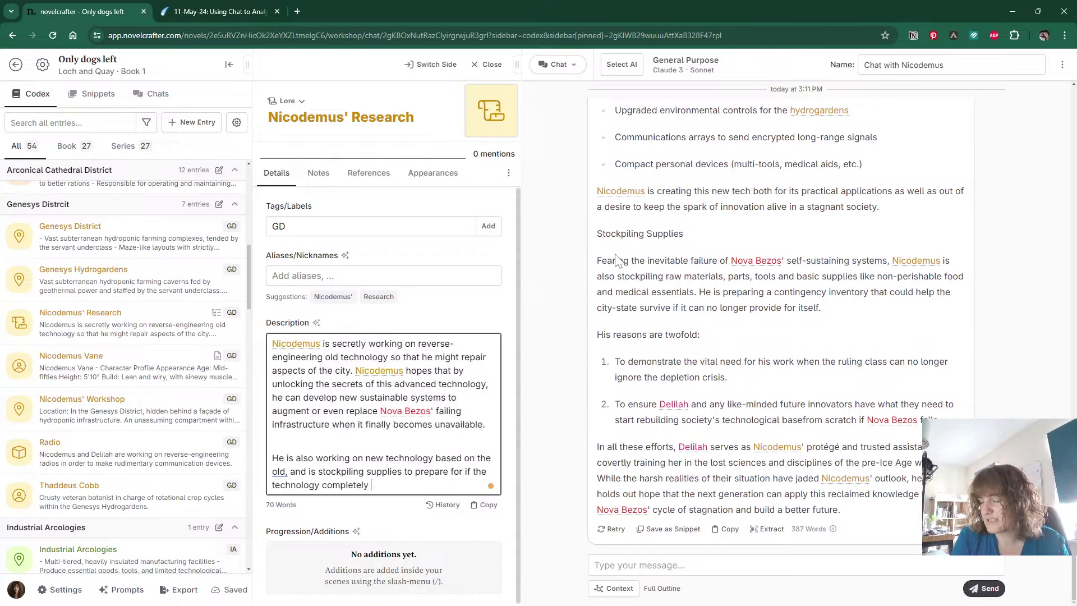
type("fails.")
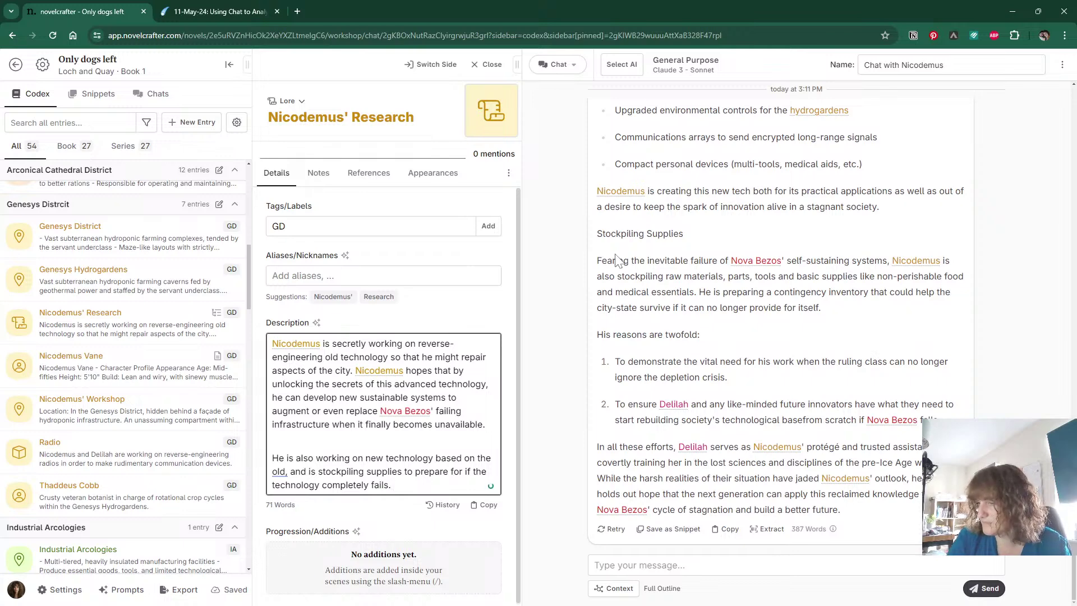
Remove the blank line between the description's paragraphs and append the chat's two sentences from "In all these efforts, Delilah" to "pre-Ice Age world.".
left_click(273, 441)
key("BackSpace")
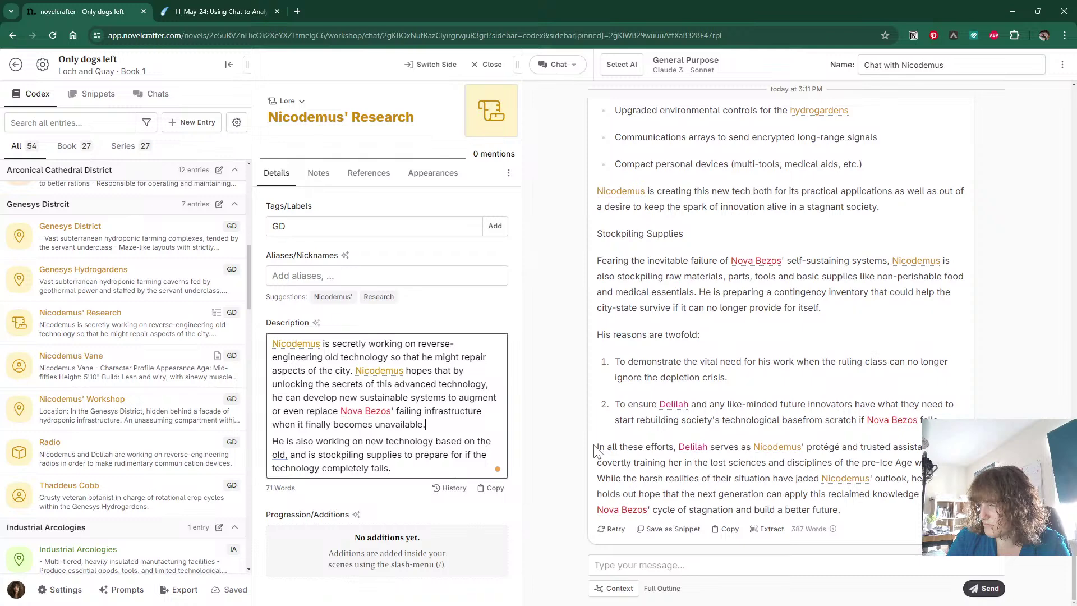
left_click_drag(599, 449, 841, 511)
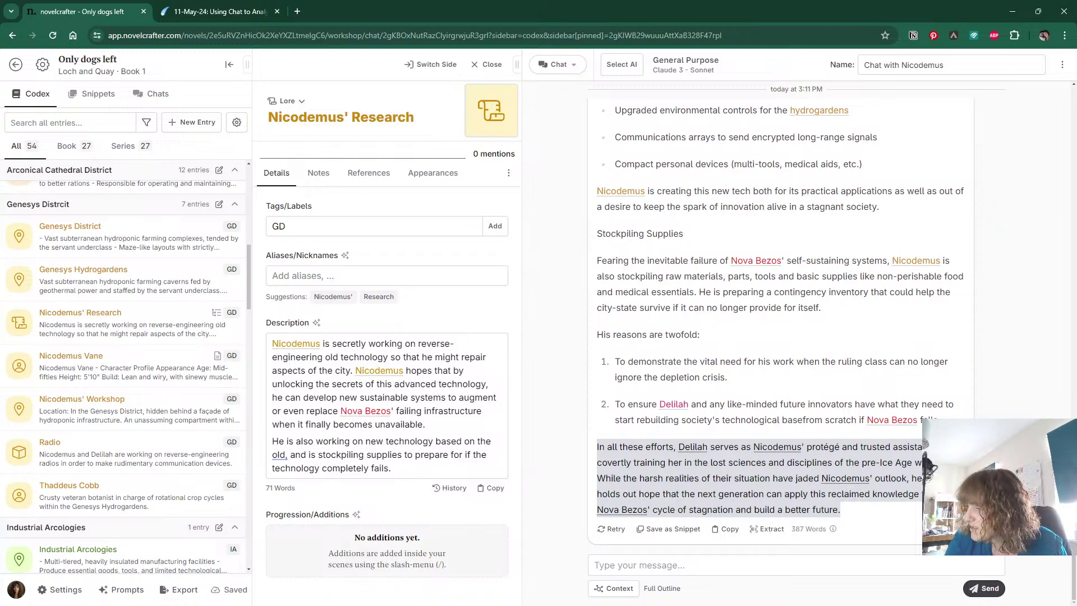
left_click_drag(842, 510, 931, 464)
left_click(391, 468)
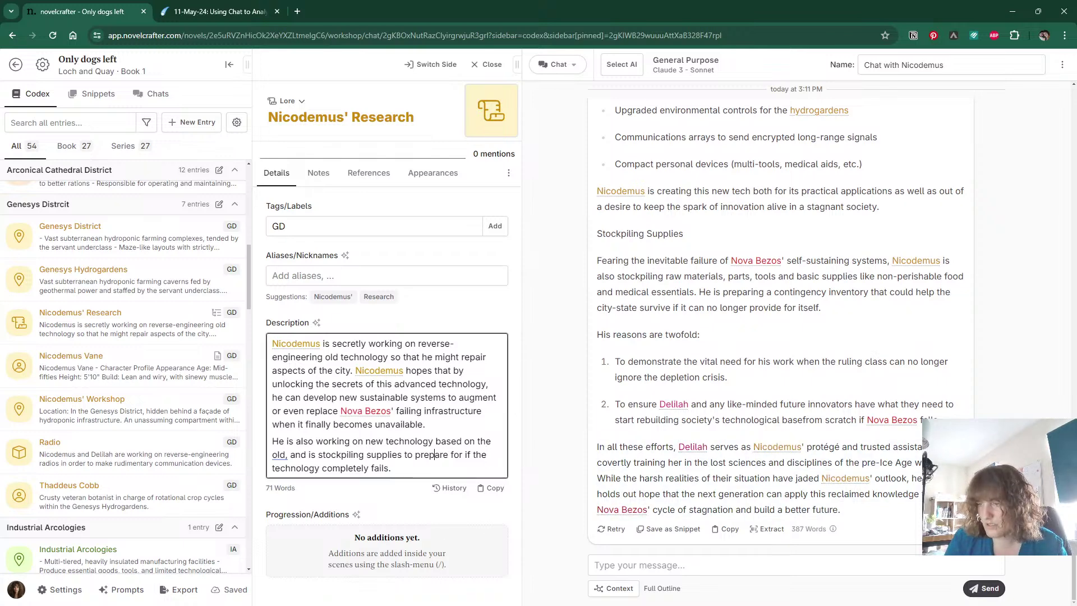
key("Return")
type("In all these efforts, Delilah serves as Nicodemus' protégé and trusted assistant. He is covertly training her in the lost sciences and disciplines of the pre-Ice Age world.")
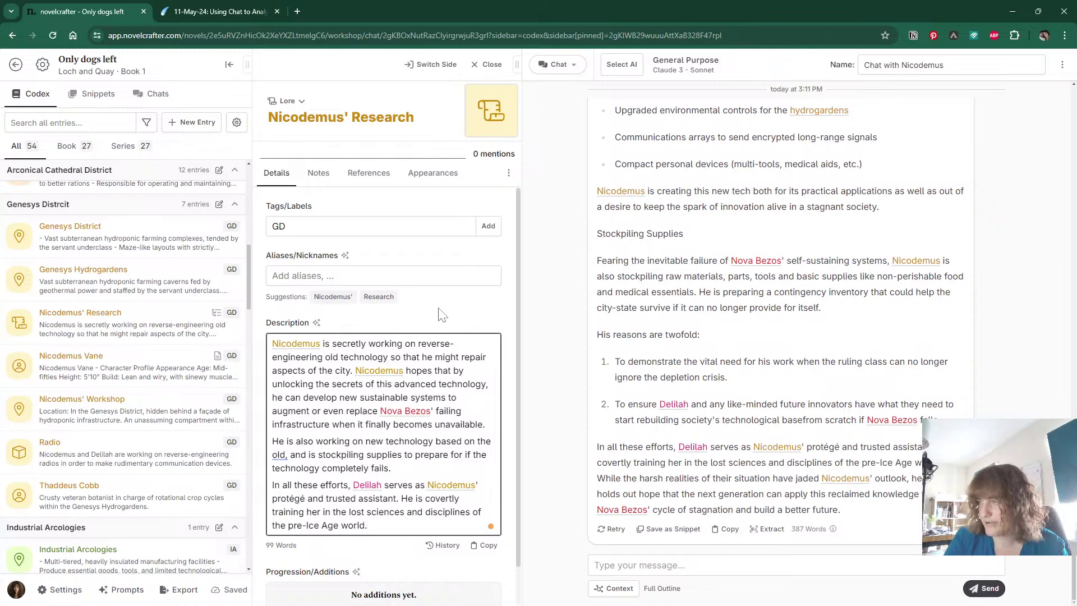
Review the chat's ideas on Nicodemus' projects and check the description of the Radio entry.
scroll(614, 322, "up", 3)
scroll(614, 322, "up", 2)
scroll(613, 322, "down", 6)
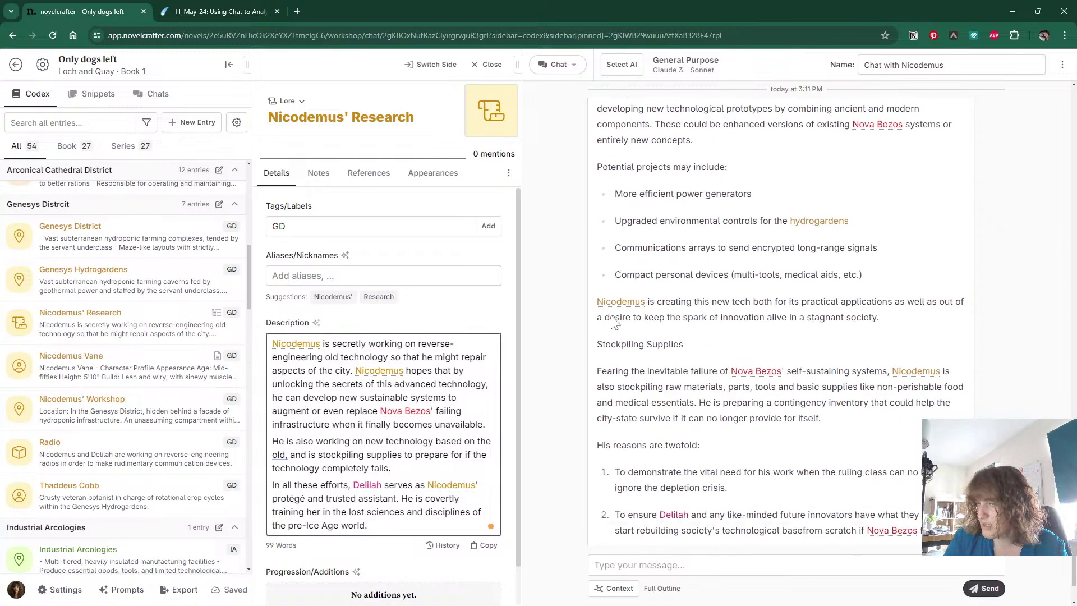
left_click(94, 447)
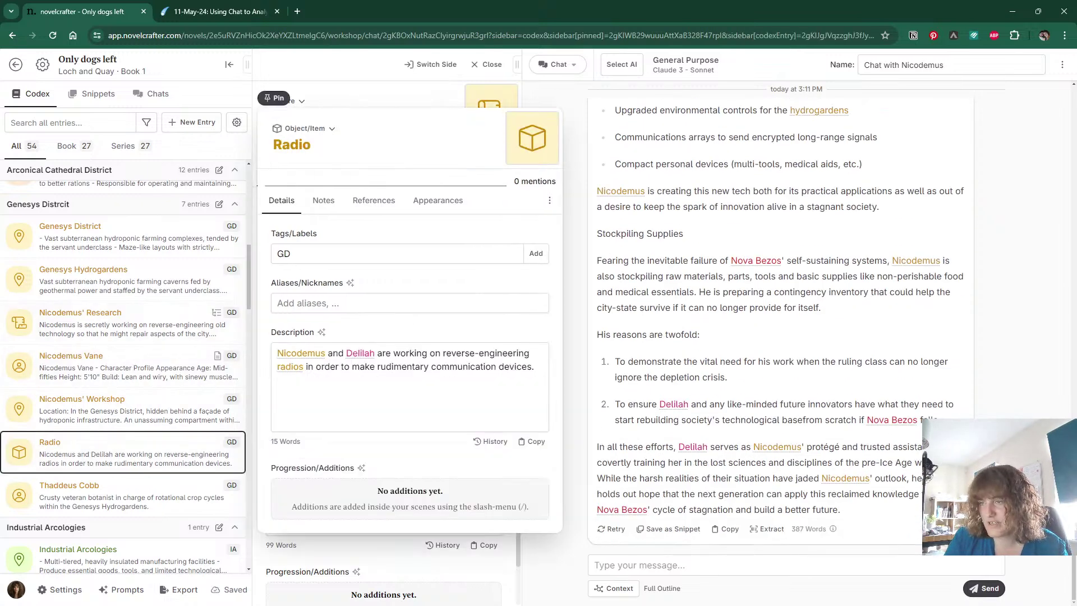
left_click(378, 366)
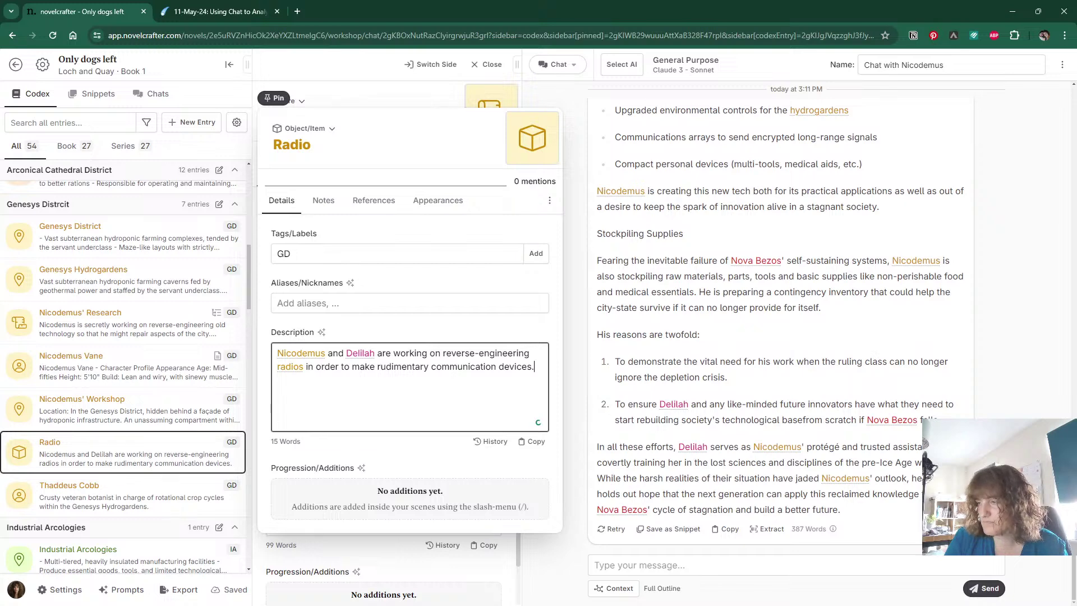
Start a new chat message with "One specific object Nicodemus is working on is the radio.".
left_click(662, 565)
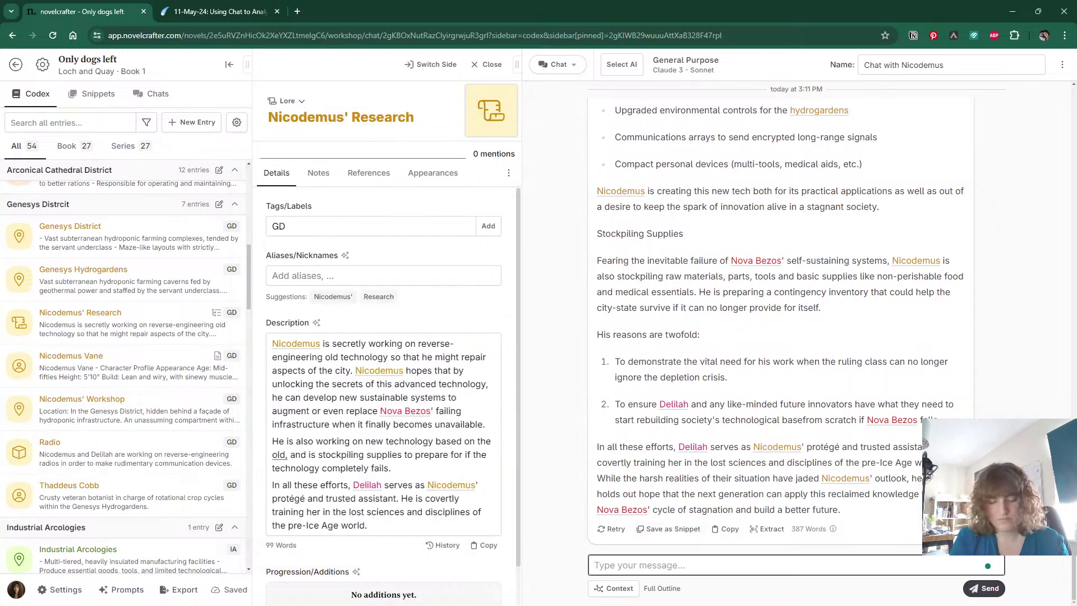
type("T")
key("BackSpace")
type("One sp")
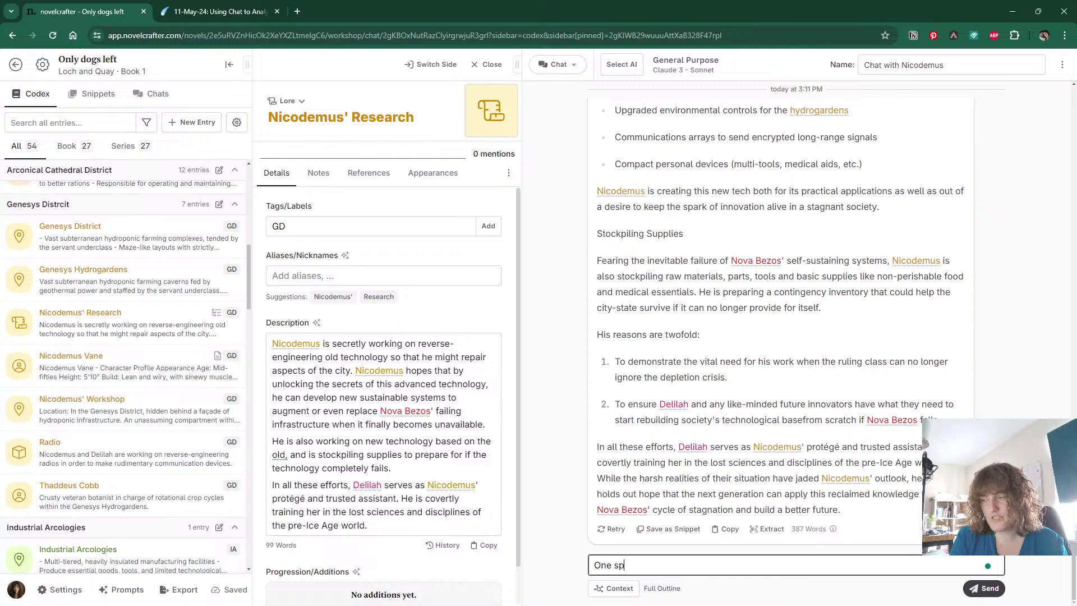
type("ecific object ")
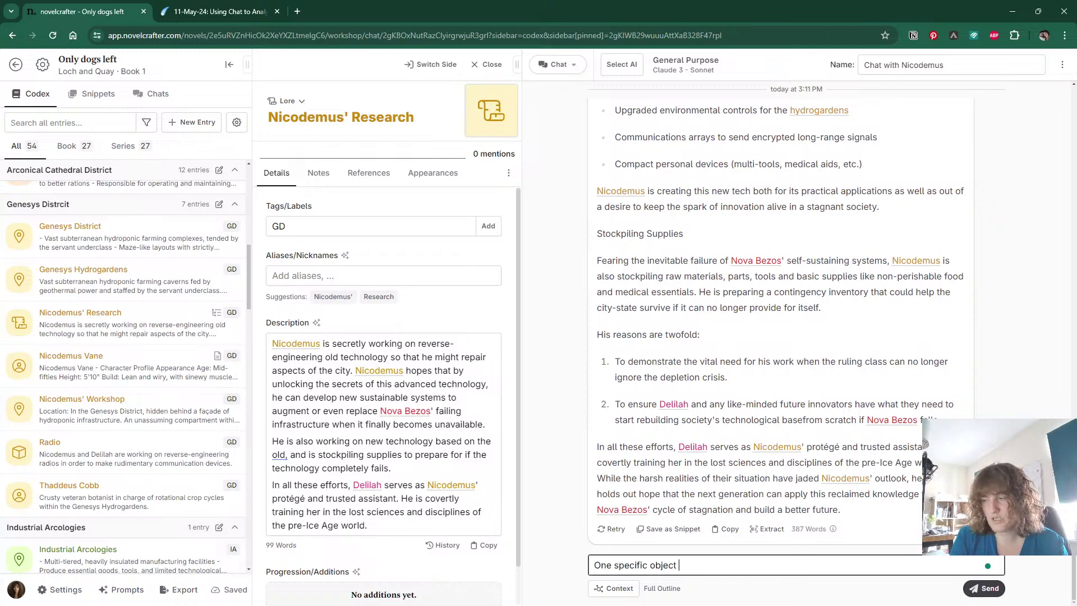
type("Nicodemus is ")
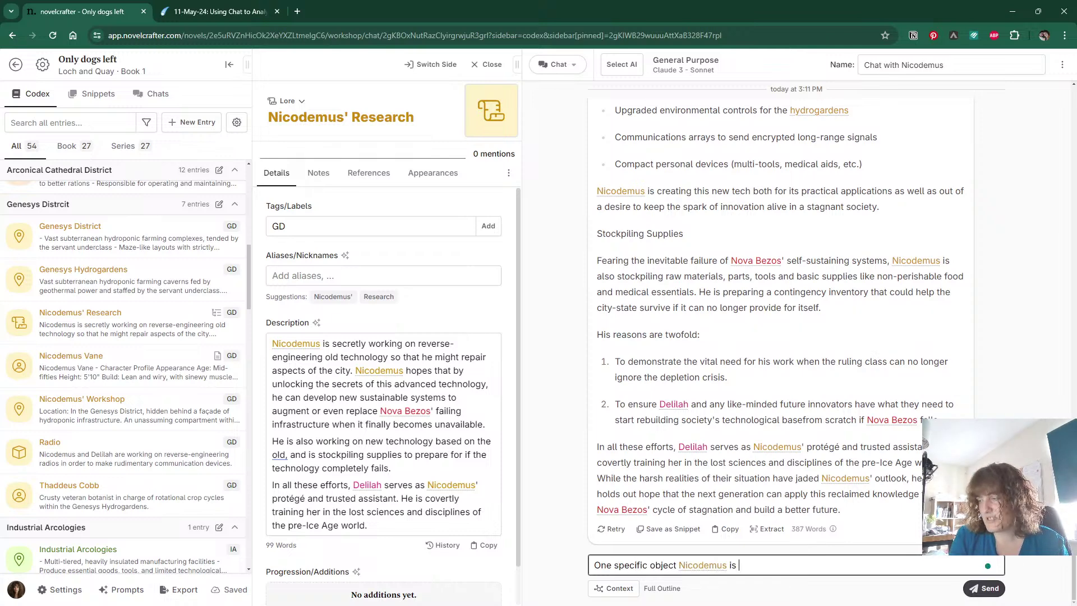
type("working on is")
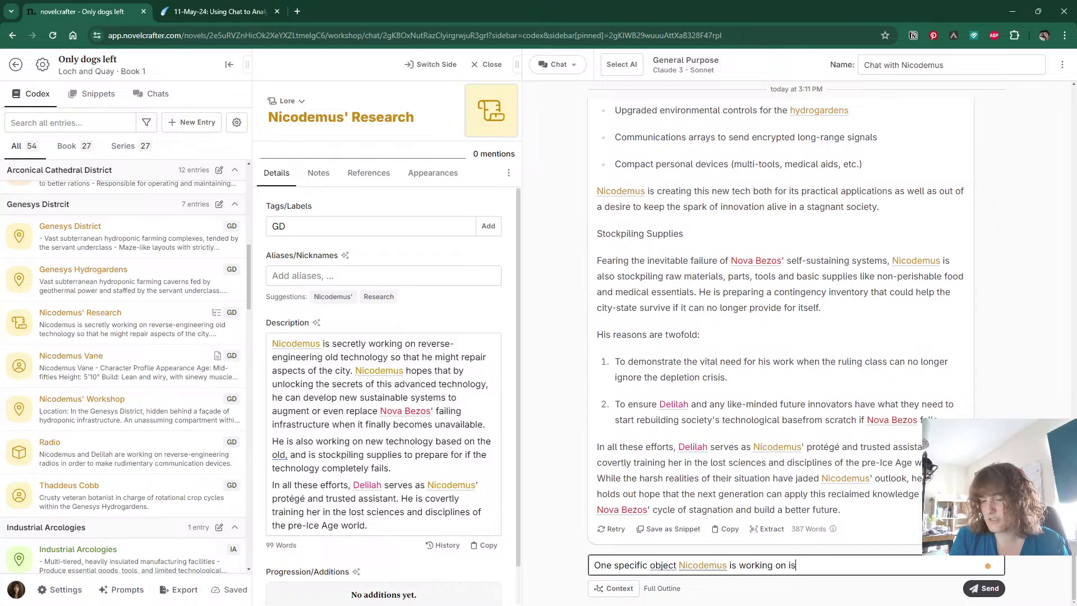
type(" the radio. ")
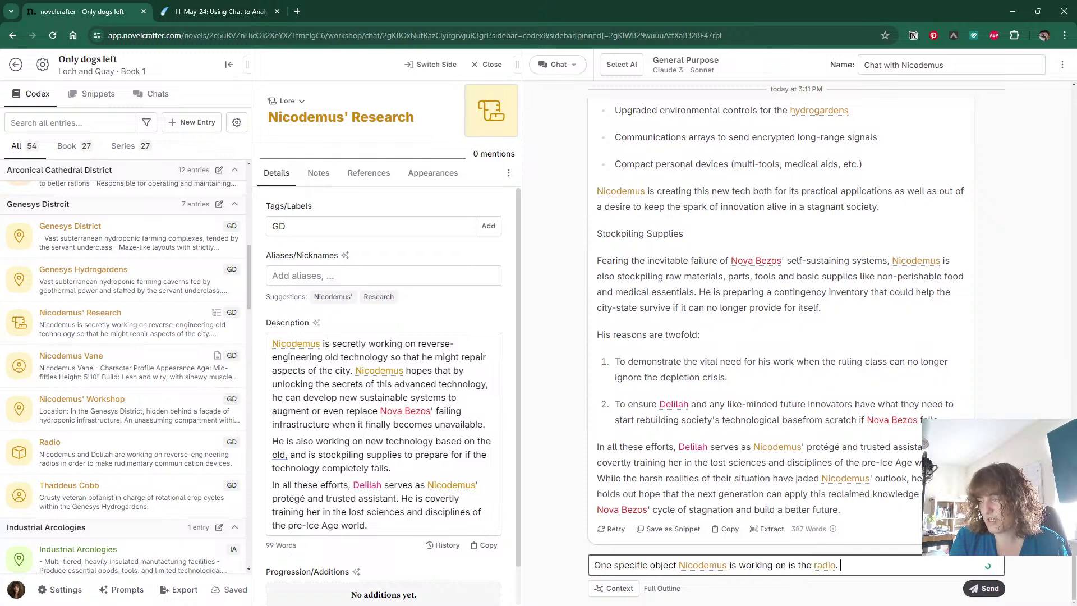
Add "What is the significance of this? How were Delilah's parents involved in helping him with developing communications devices?" and send the message.
type("What is the si")
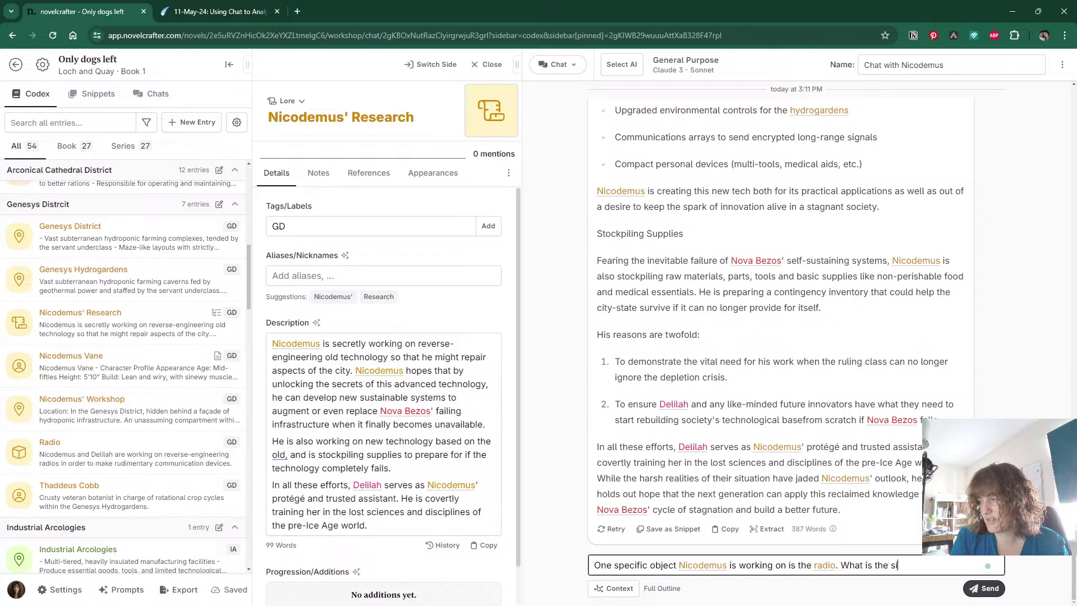
type("gnificance of ")
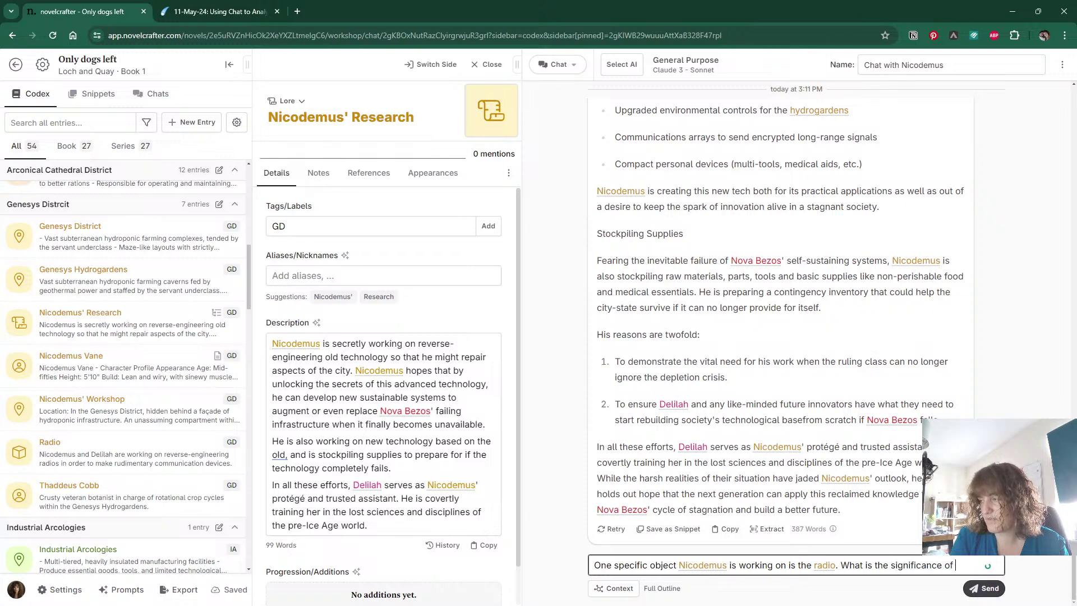
type("this? How were Delila")
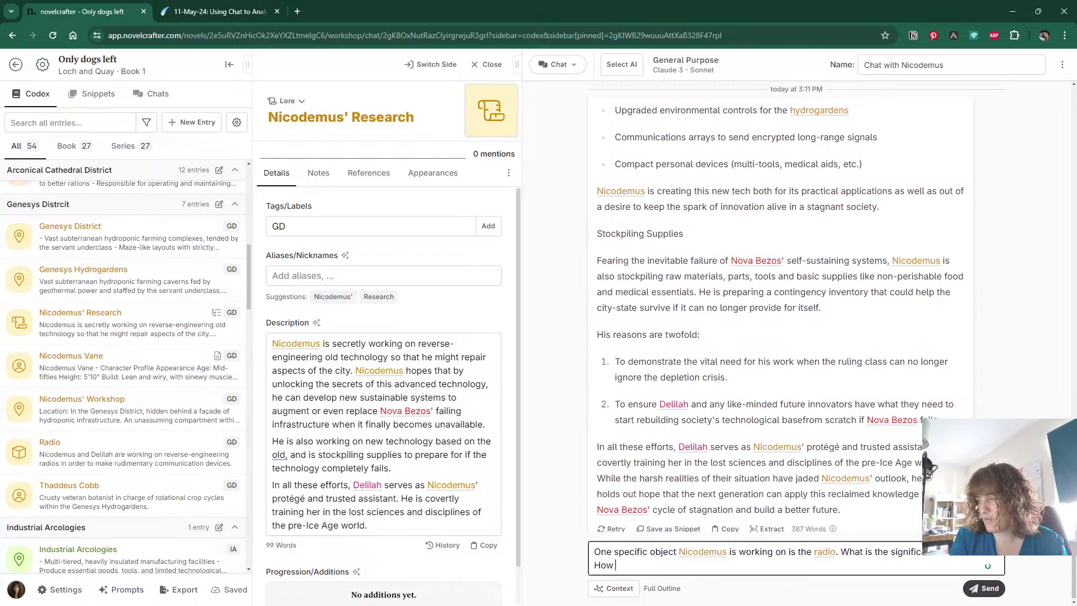
type("h's parents in ")
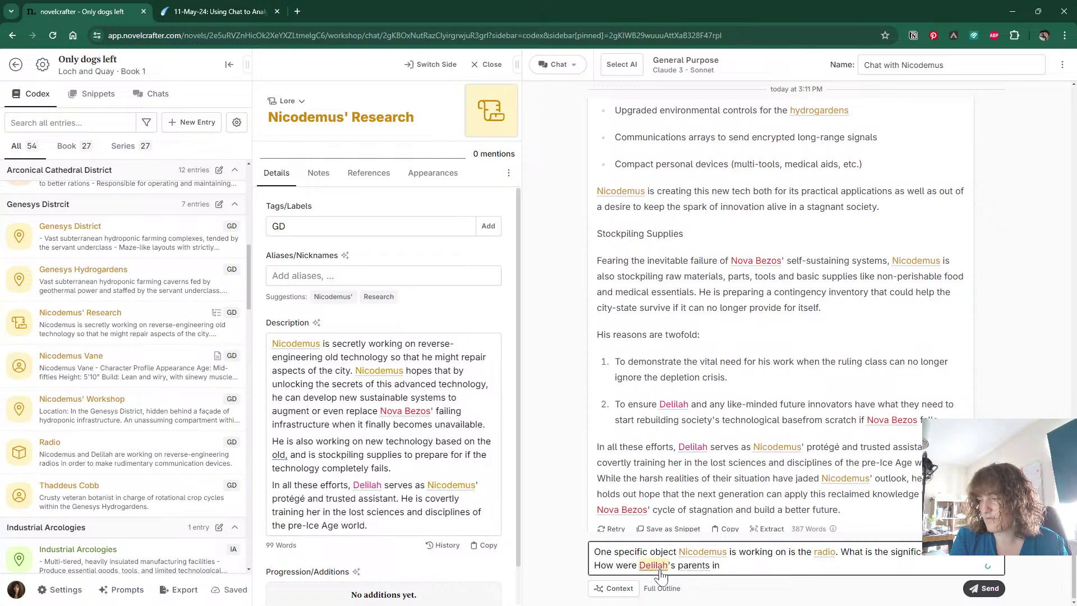
type("volved")
type("helping him with ")
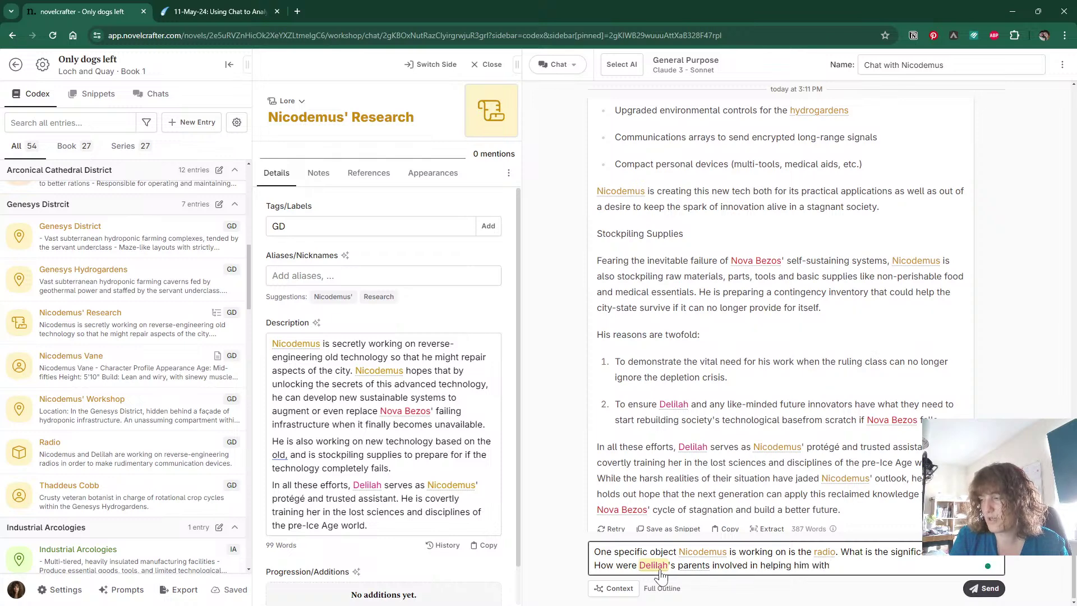
type("comm")
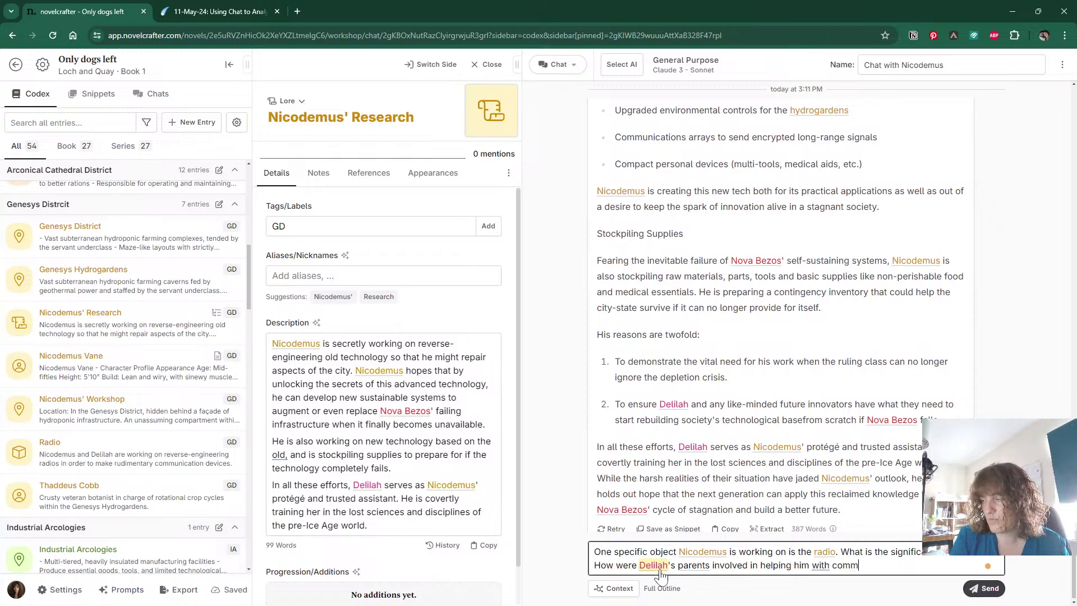
key("BackSpace")
key("BackSpace")
key("BackSpace")
key("BackSpace")
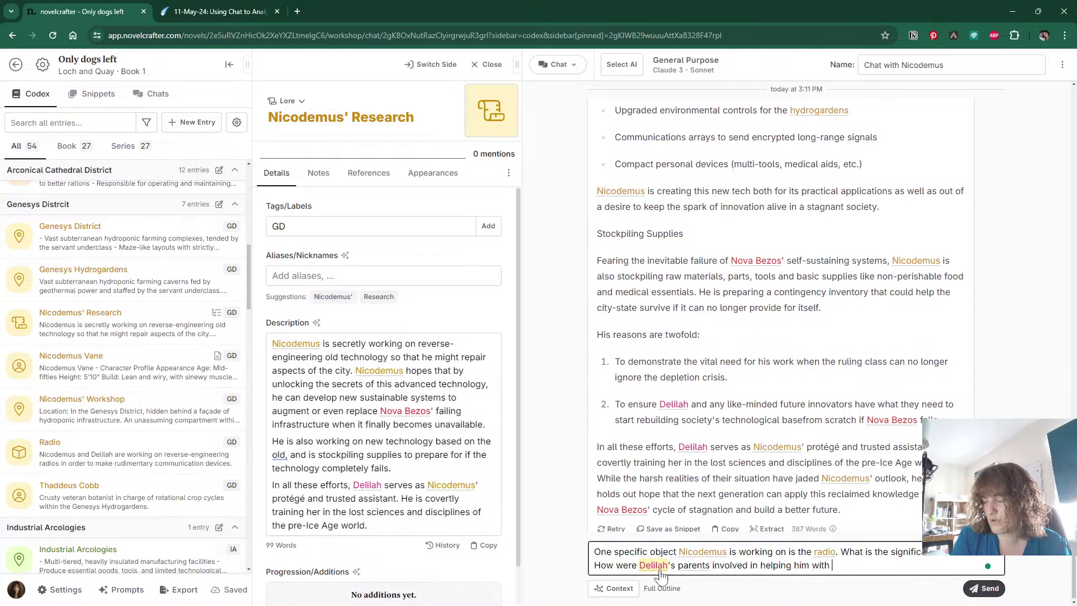
type("devel")
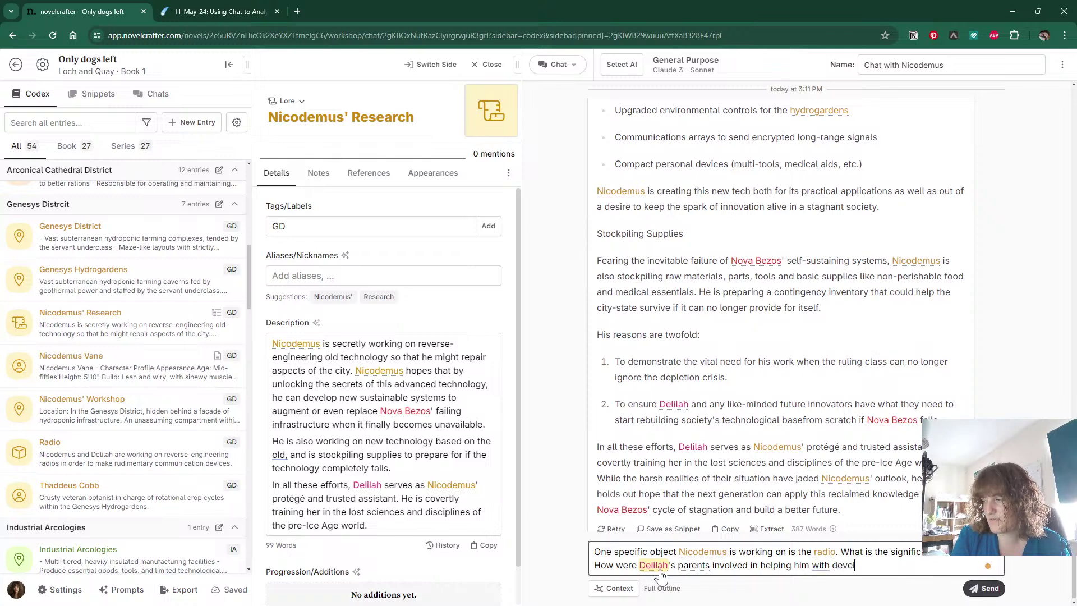
type("oping communic")
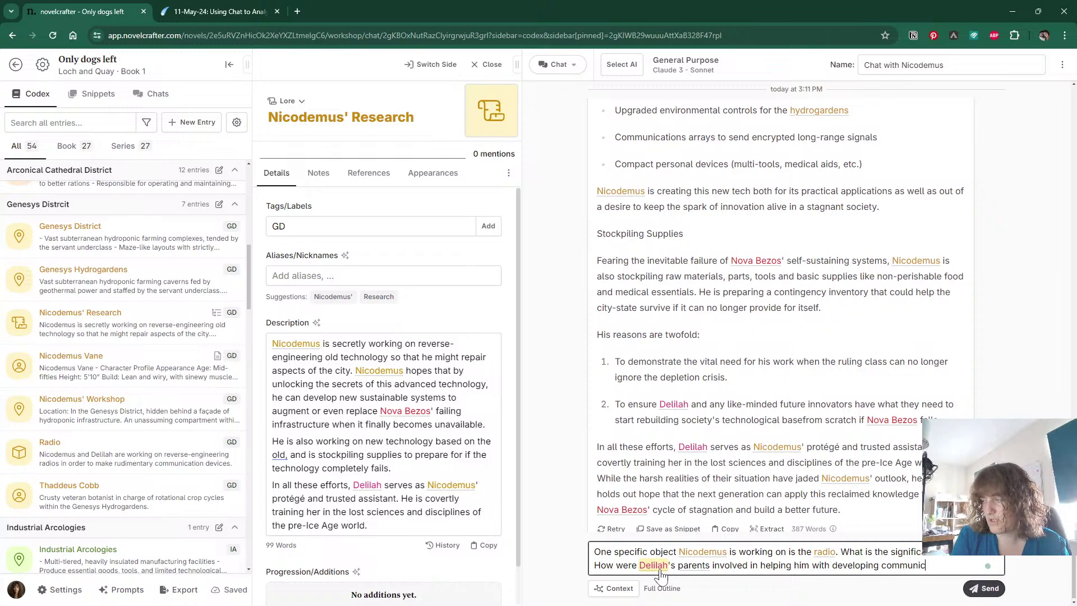
type("ations devices")
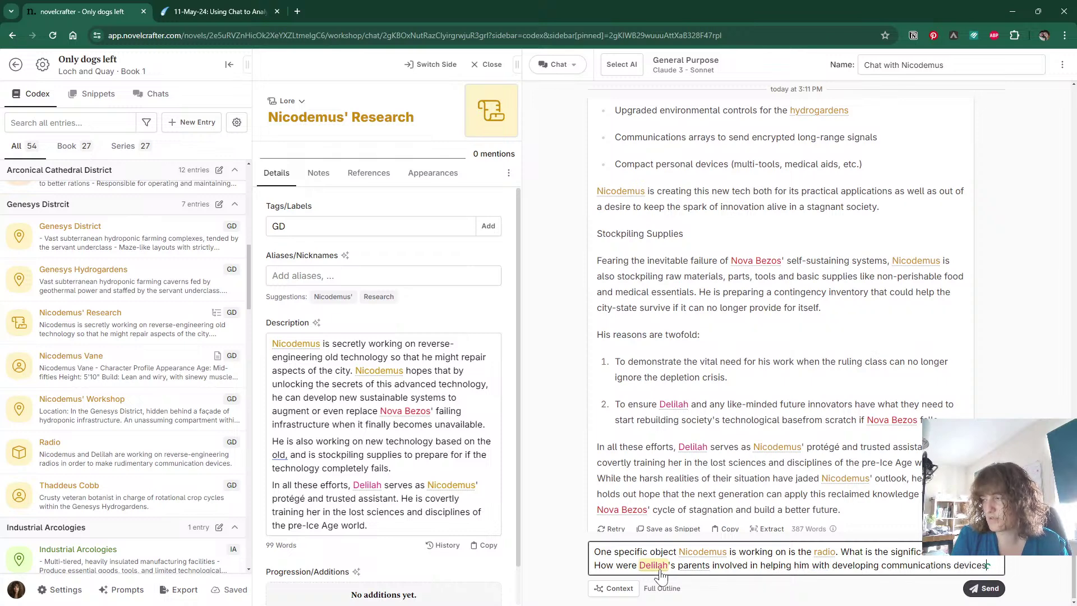
type("?")
key("Return")
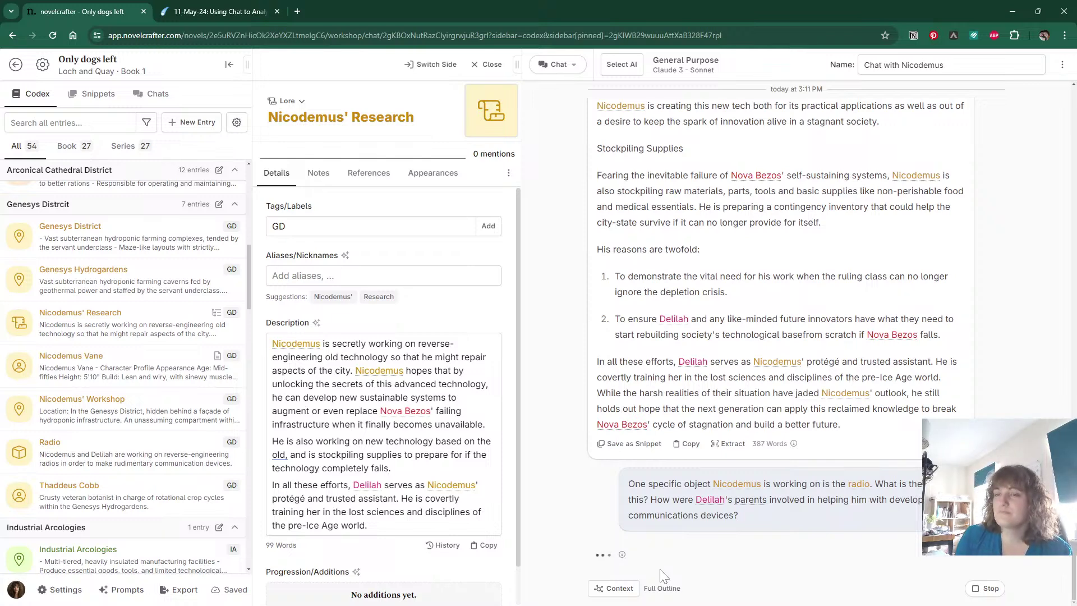
Create a new Object/Item Codex entry named "Gramophone", correcting the spelling of its name.
left_click(183, 127)
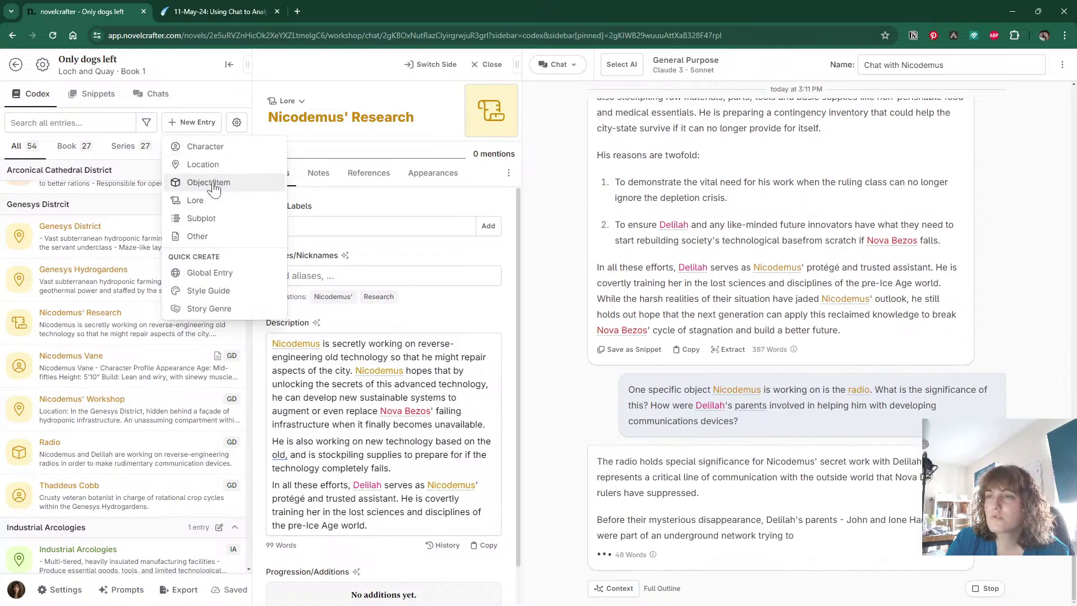
left_click(217, 184)
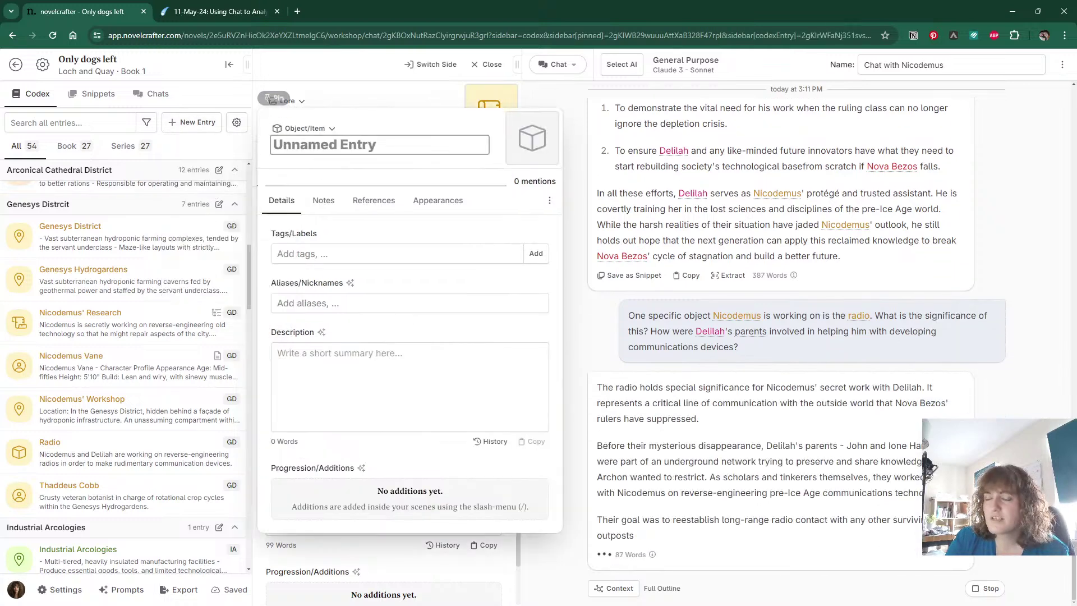
type("Grama")
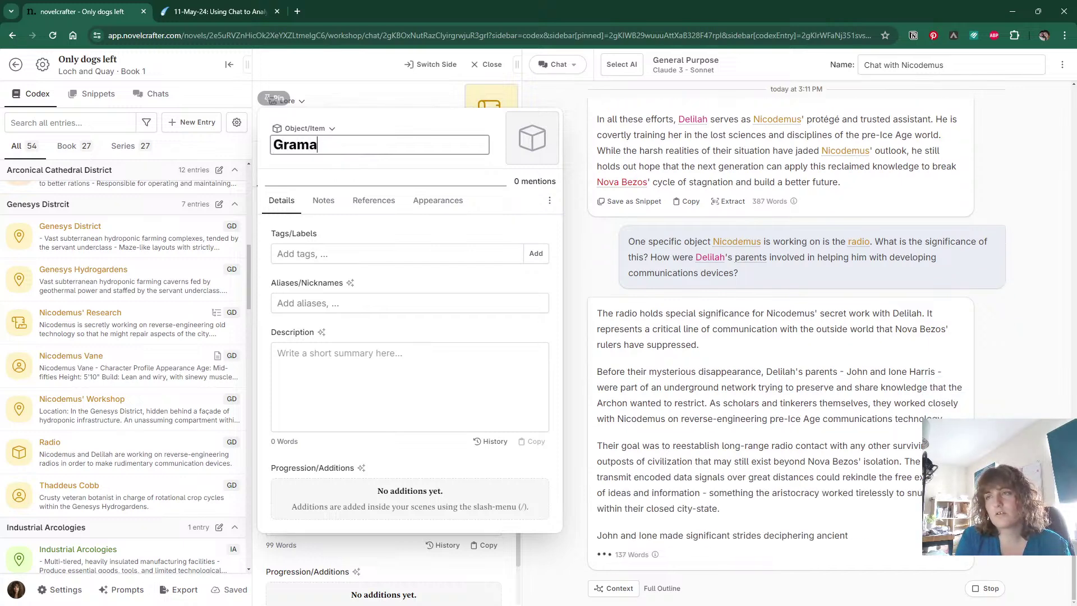
type("phone")
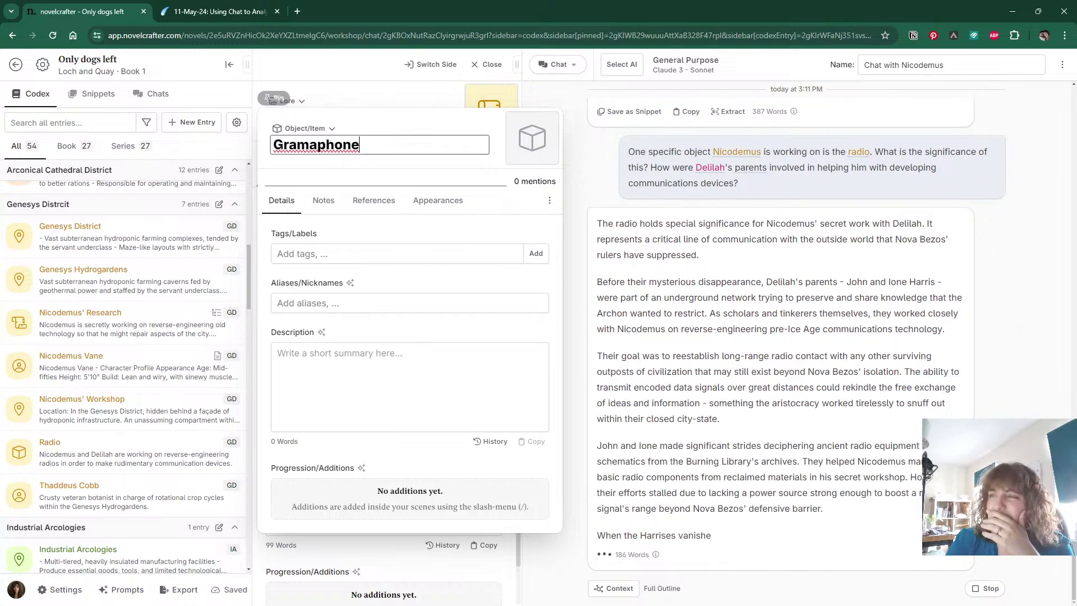
key("Tab")
left_click(360, 145)
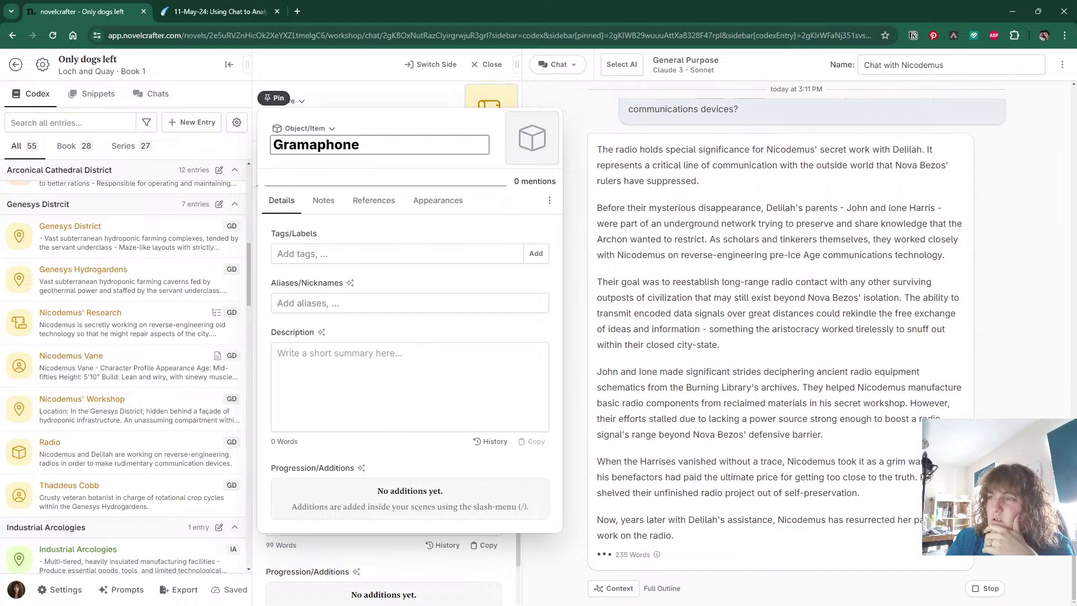
right_click(342, 147)
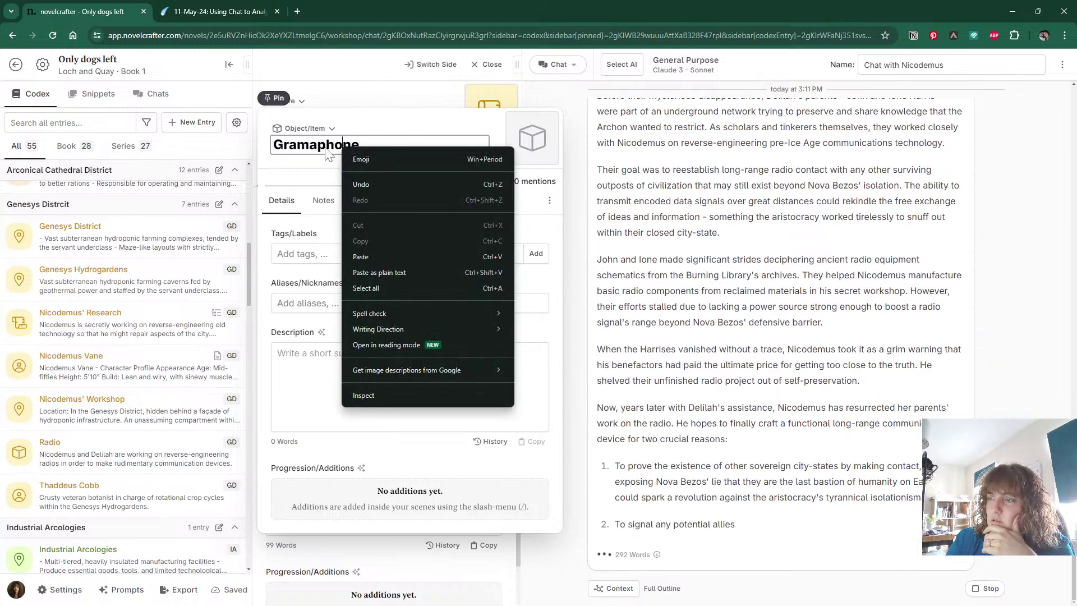
key("Escape")
right_click(327, 145)
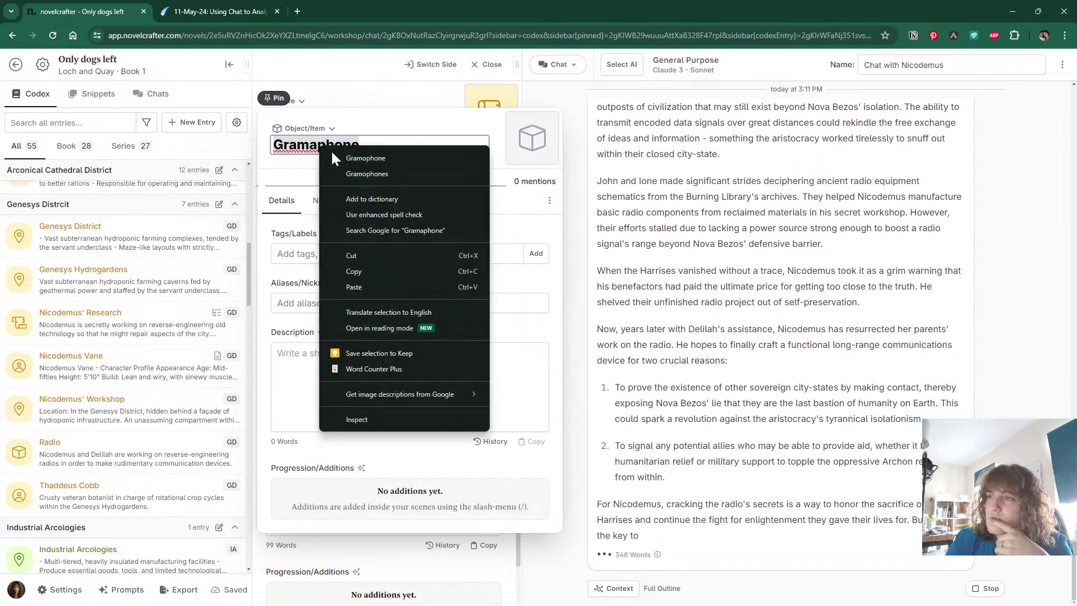
left_click(340, 159)
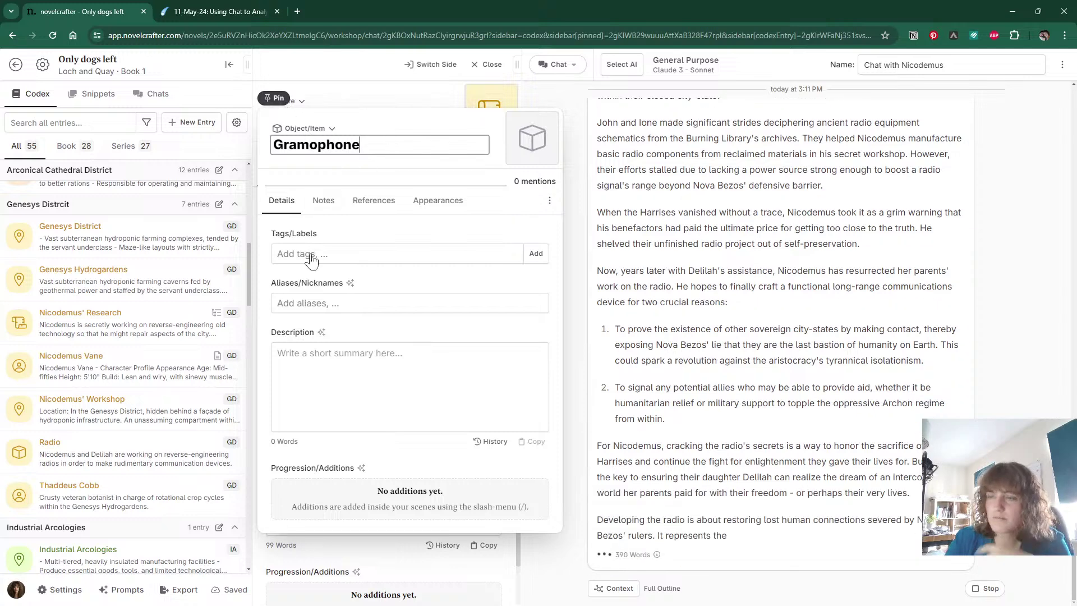
Tag the Gramophone entry with GD and open its empty description for editing.
left_click(313, 254)
type("GD")
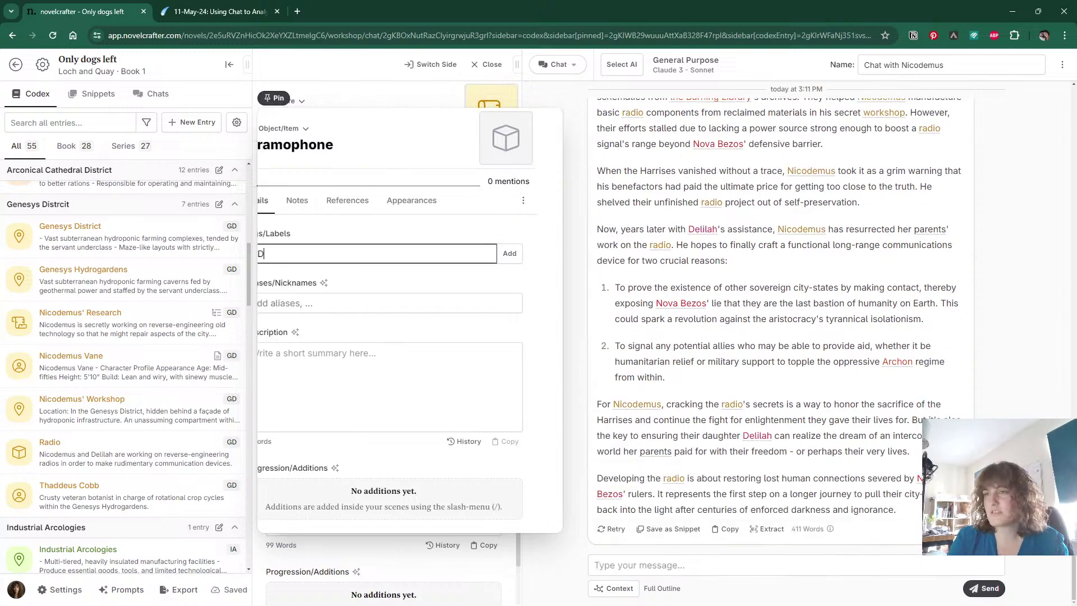
left_click(369, 323)
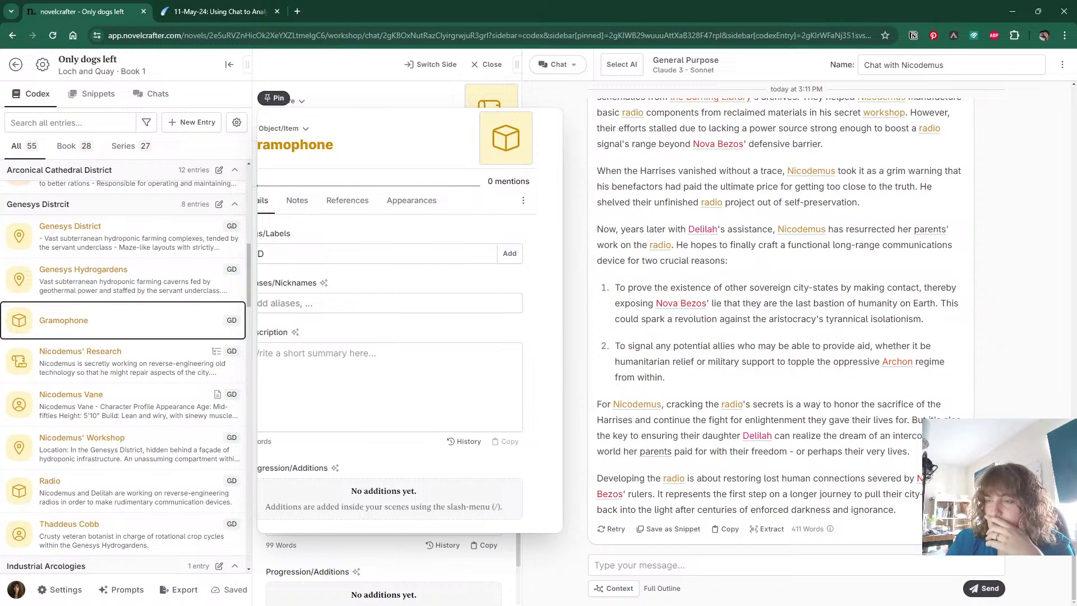
left_click(369, 306)
left_click(387, 381)
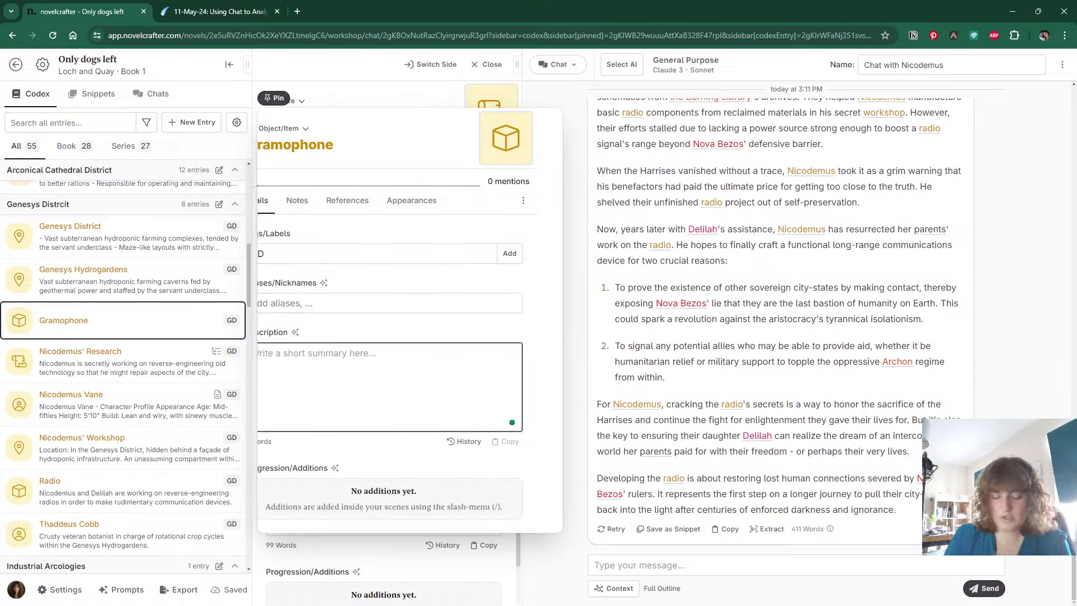
Begin the Gramophone description with "One of the first devices that Nicodemus and Demarco worked on together".
type("One of the first ")
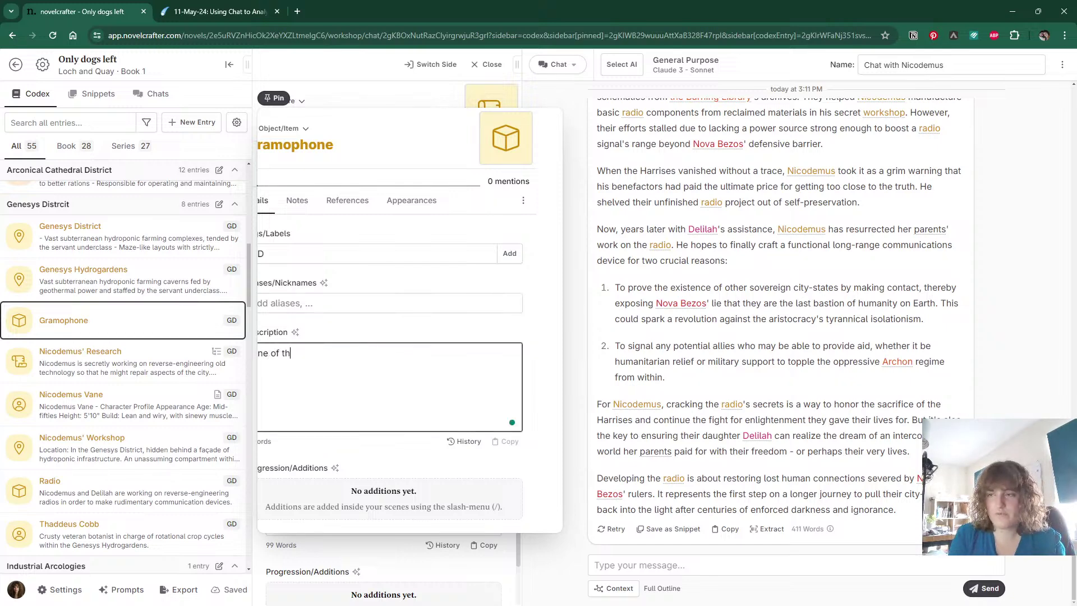
type("devices")
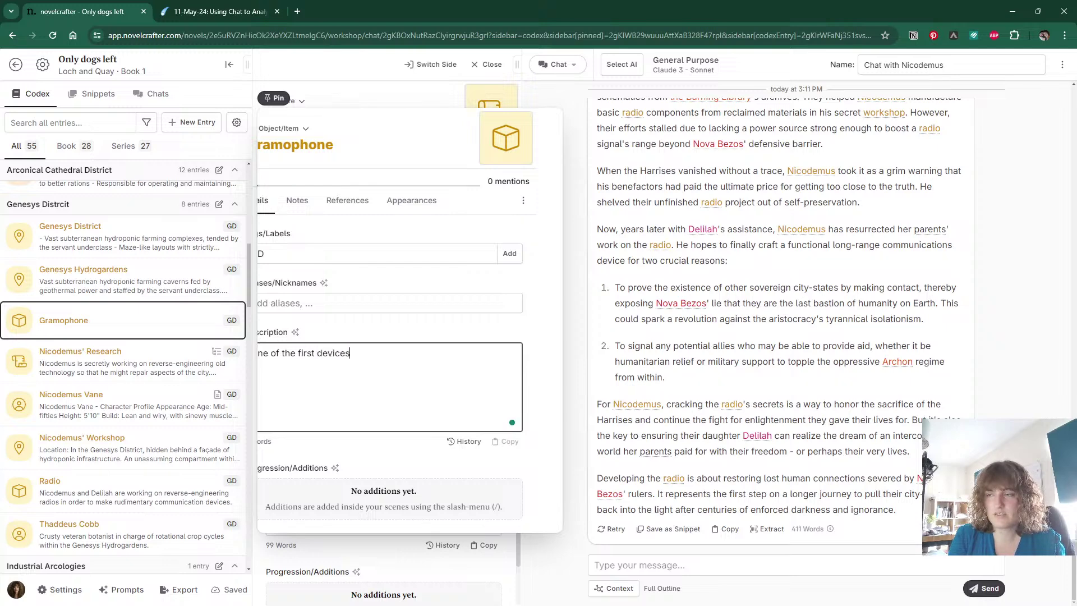
type(" that Nicodemus ")
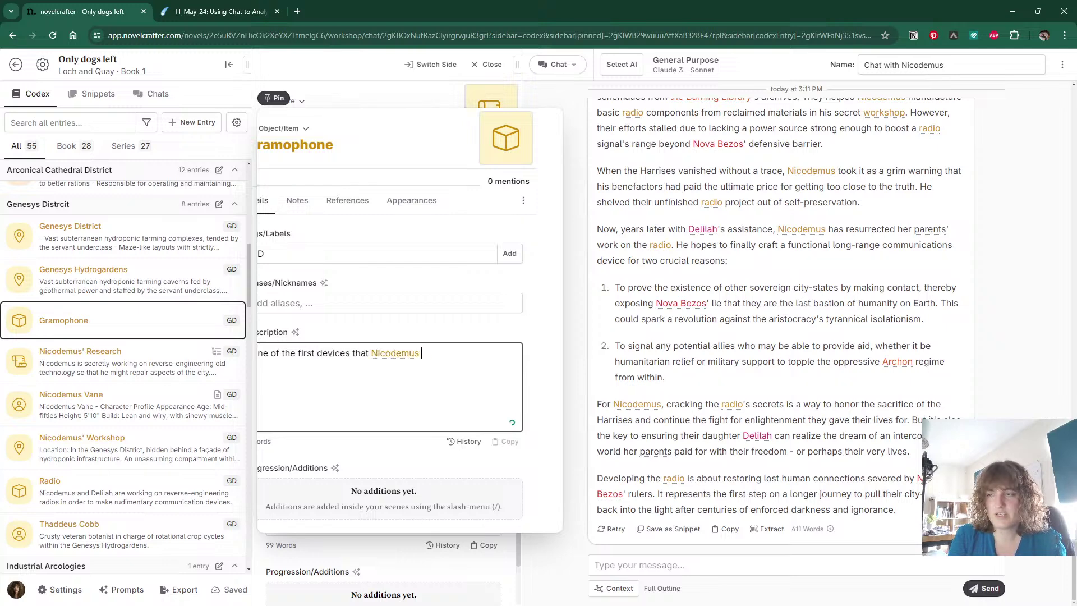
type("and Demarco workied")
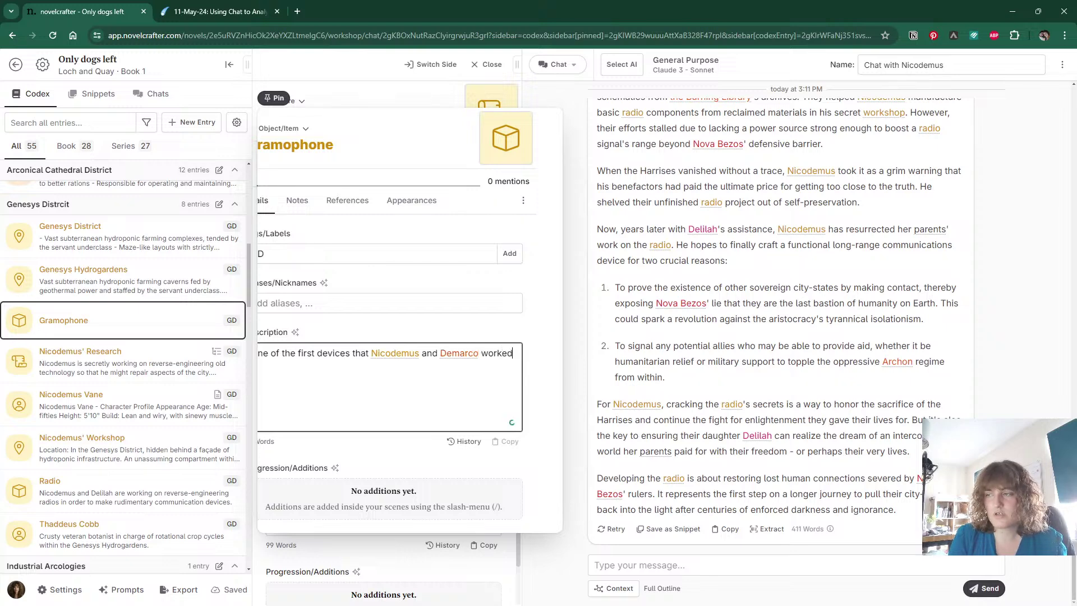
type(" on together")
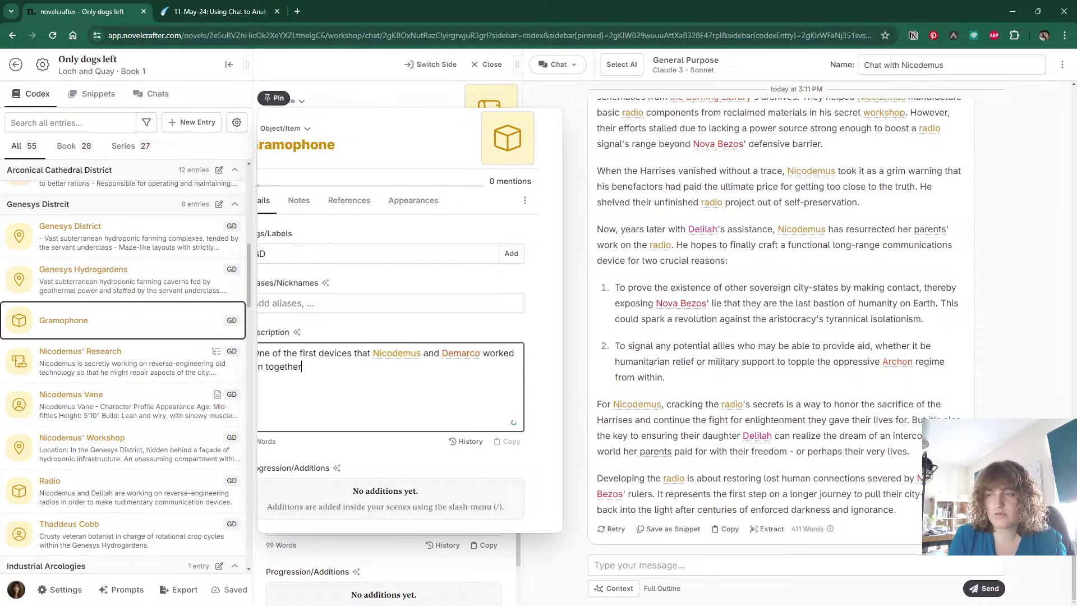
Add "They both have one, and enjoy listening to old music on it." to the Gramophone description and close the entry.
type(". The")
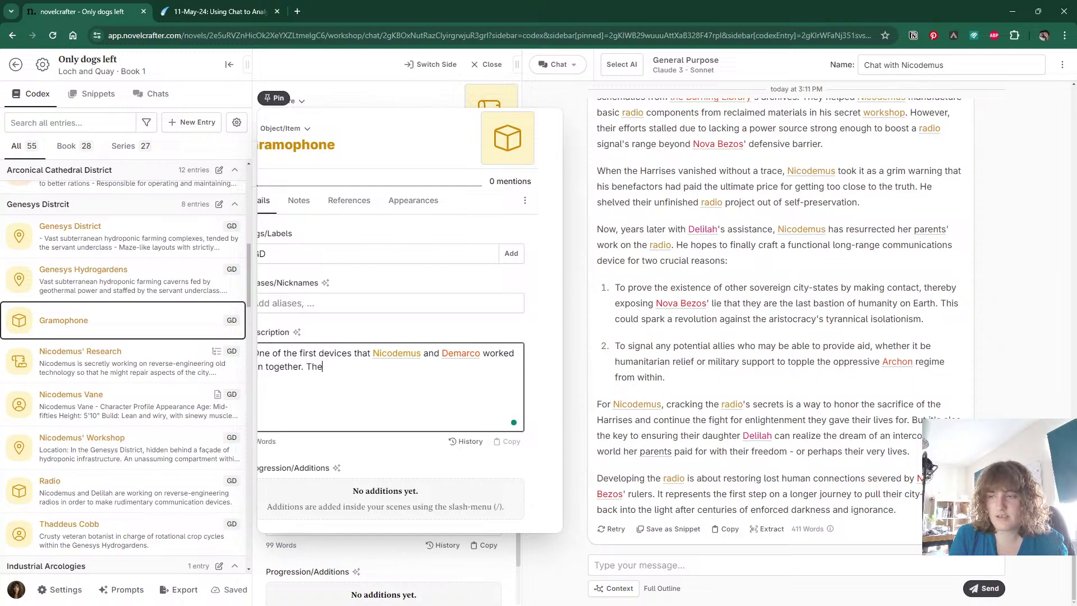
type("y both have one")
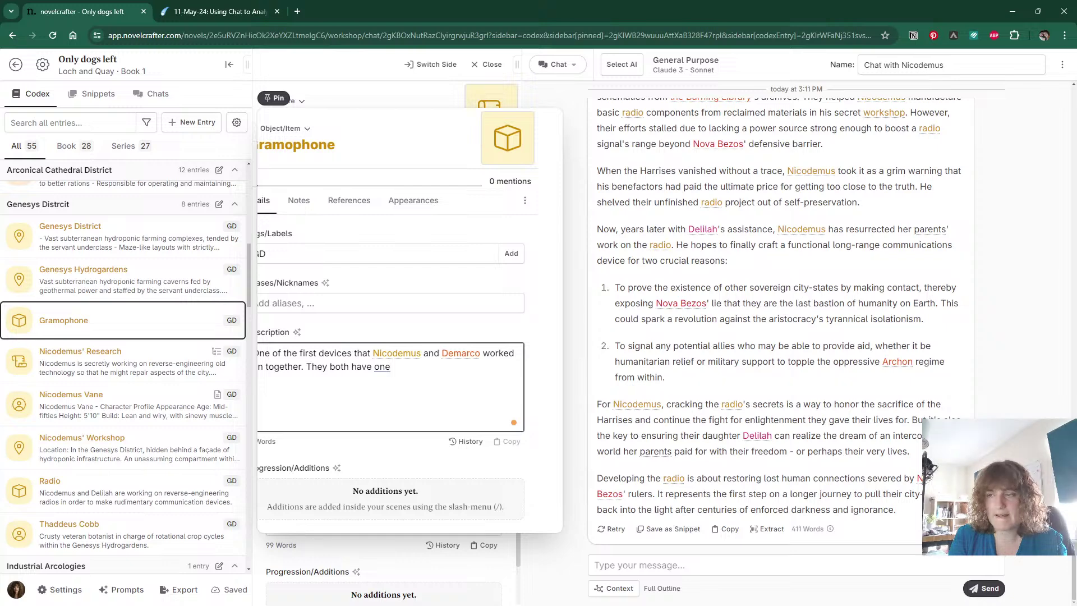
type(", and enjoy")
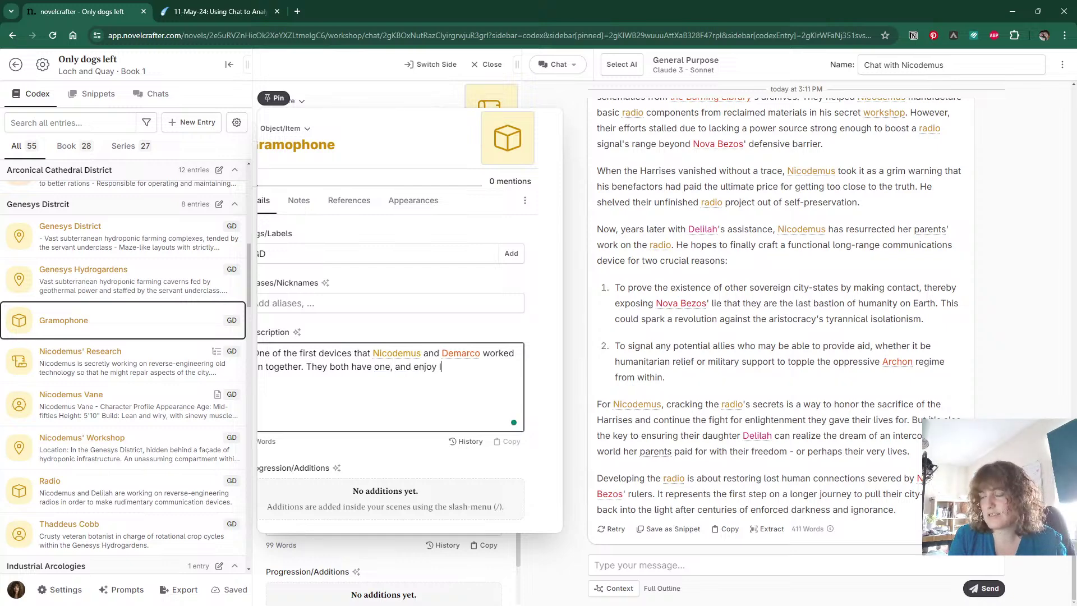
type(" listening to old ")
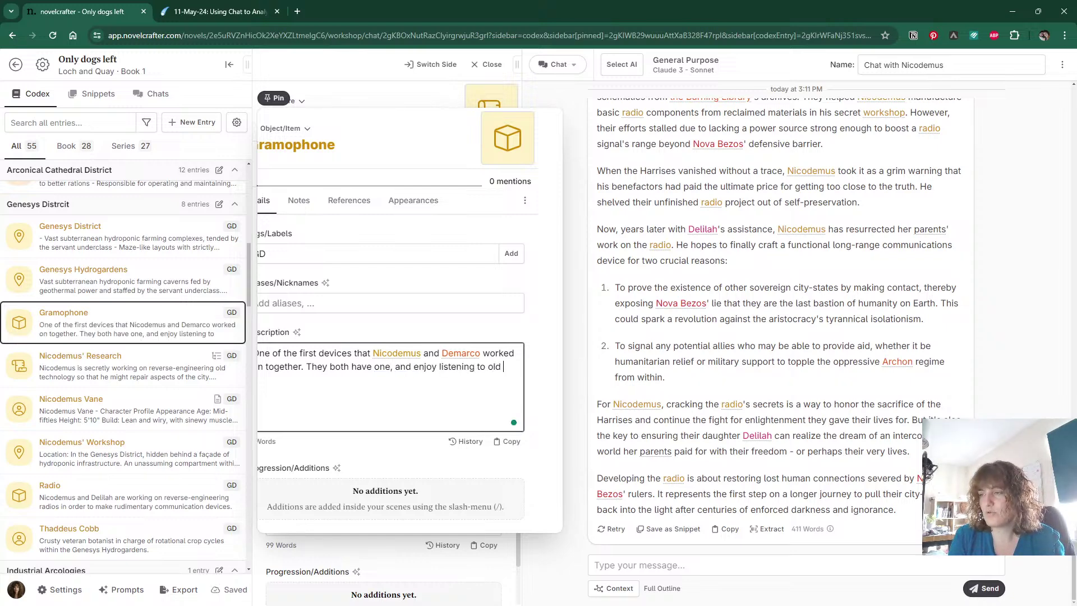
type("music on it.")
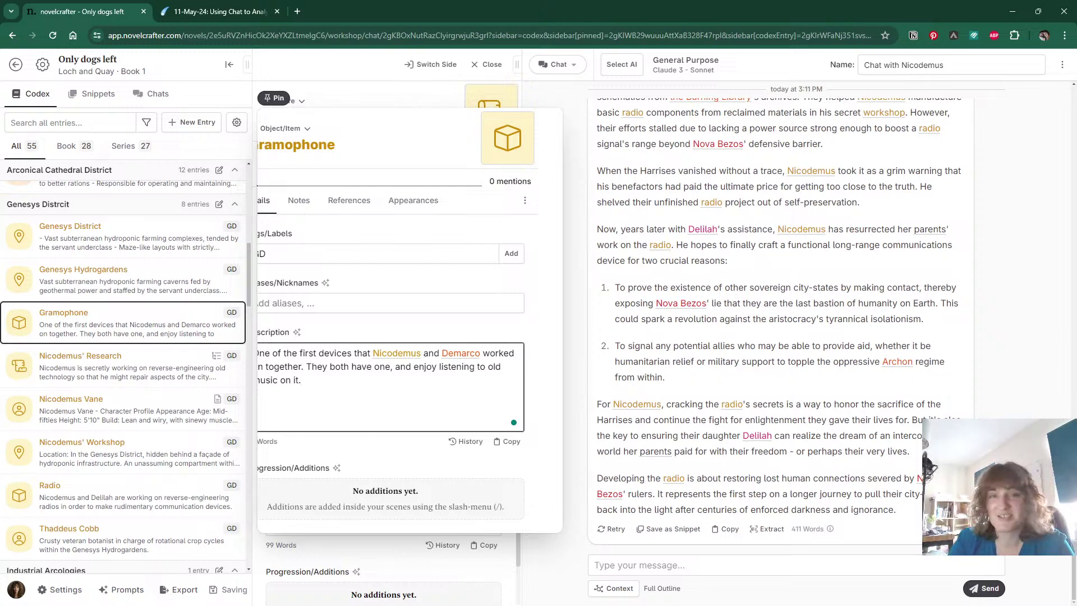
left_click(1006, 336)
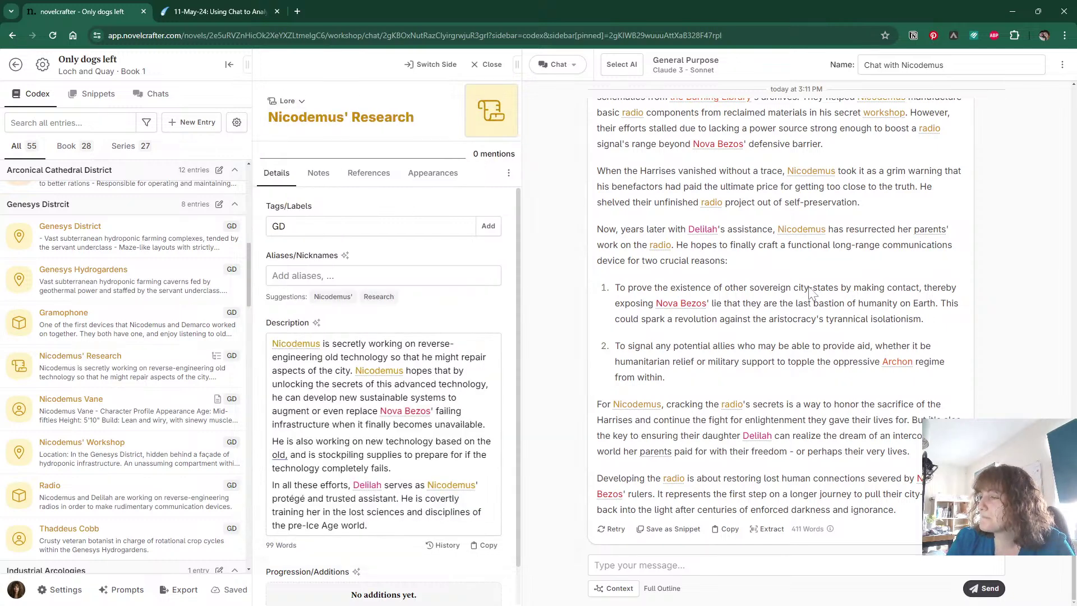
Open the Radio entry and copy the chat reply's sentence starting "Their goal was to reestablish long-range radio contact" into its description as a second paragraph.
scroll(671, 279, "up", 4)
scroll(672, 279, "up", 2)
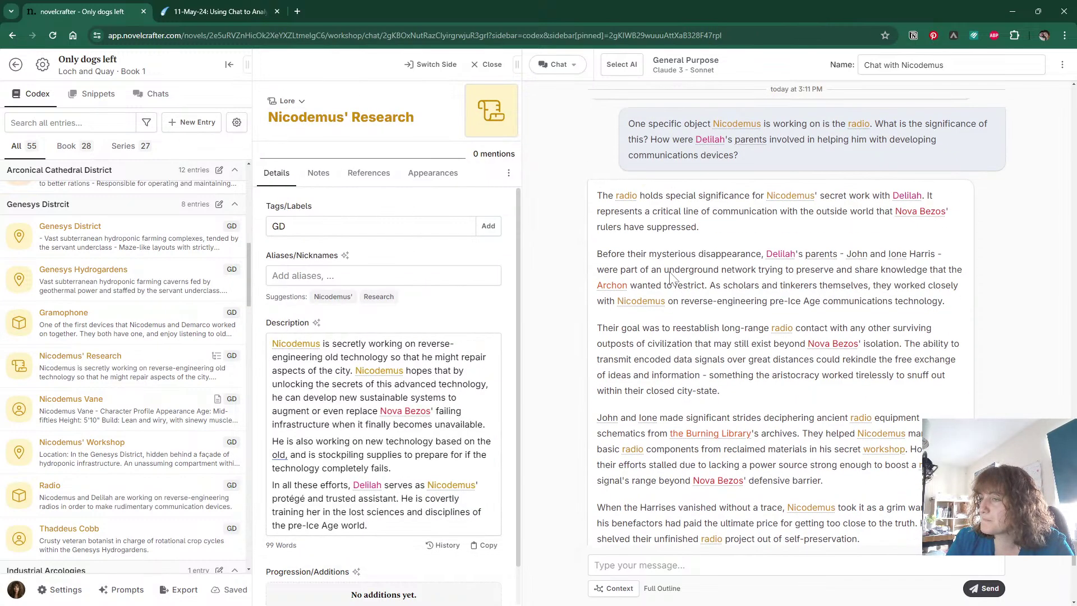
left_click(82, 486)
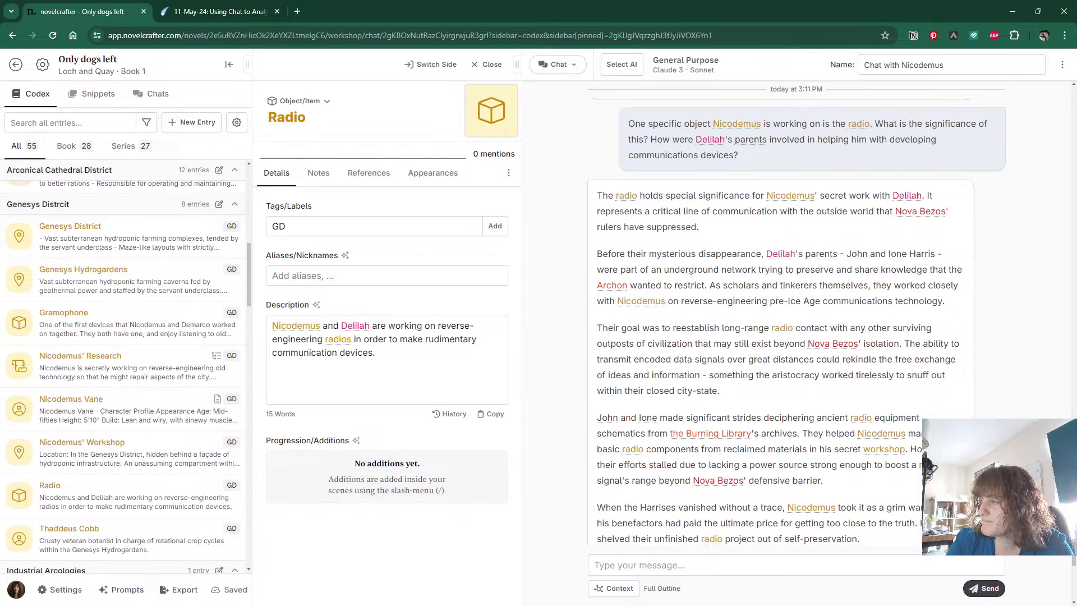
scroll(593, 225, "down", 2)
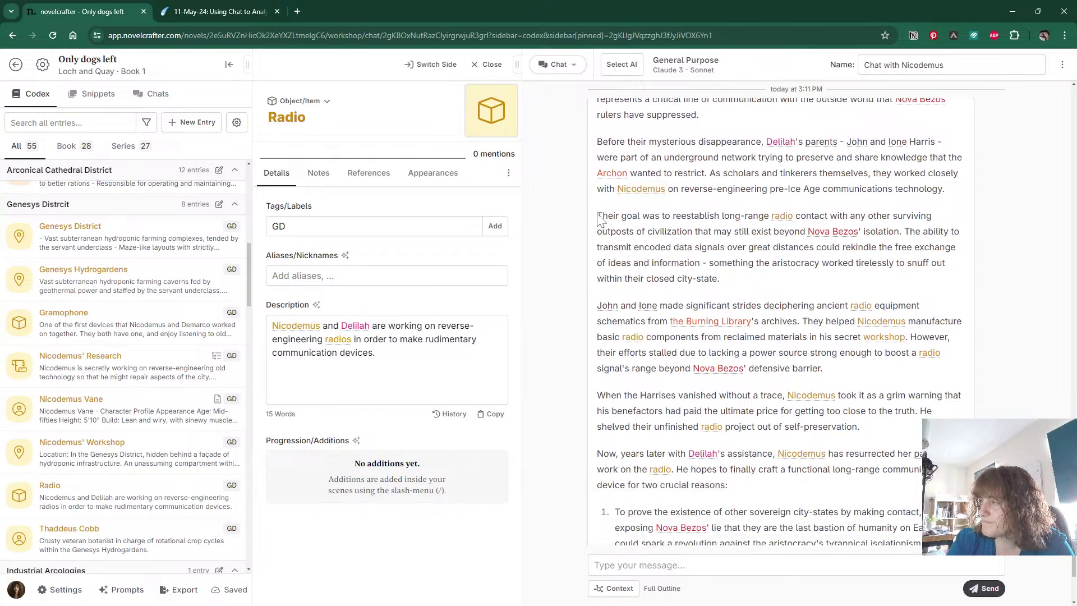
left_click_drag(597, 216, 902, 231)
key("ctrl+c")
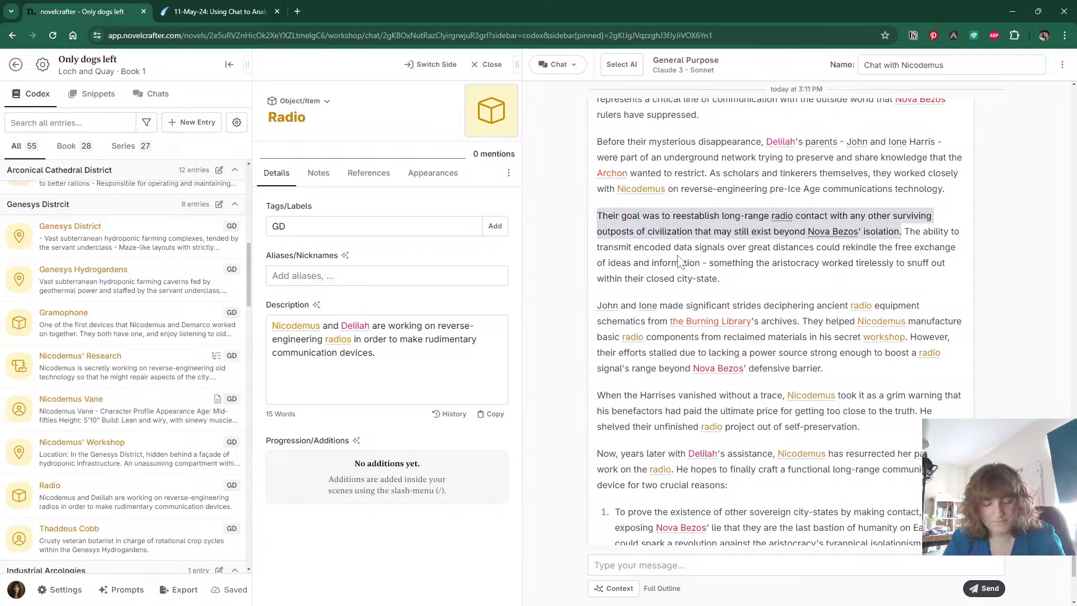
left_click(387, 382)
key("ctrl+v")
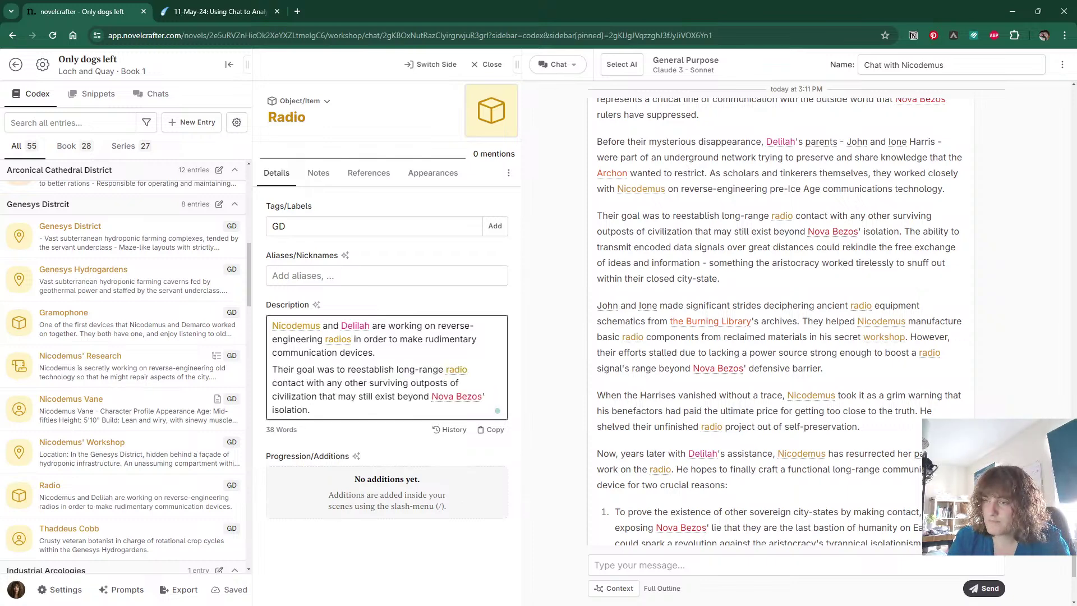
Replace "Their" in the Radio description's second paragraph with "When working with John and Ione, the original".
double_click(284, 369)
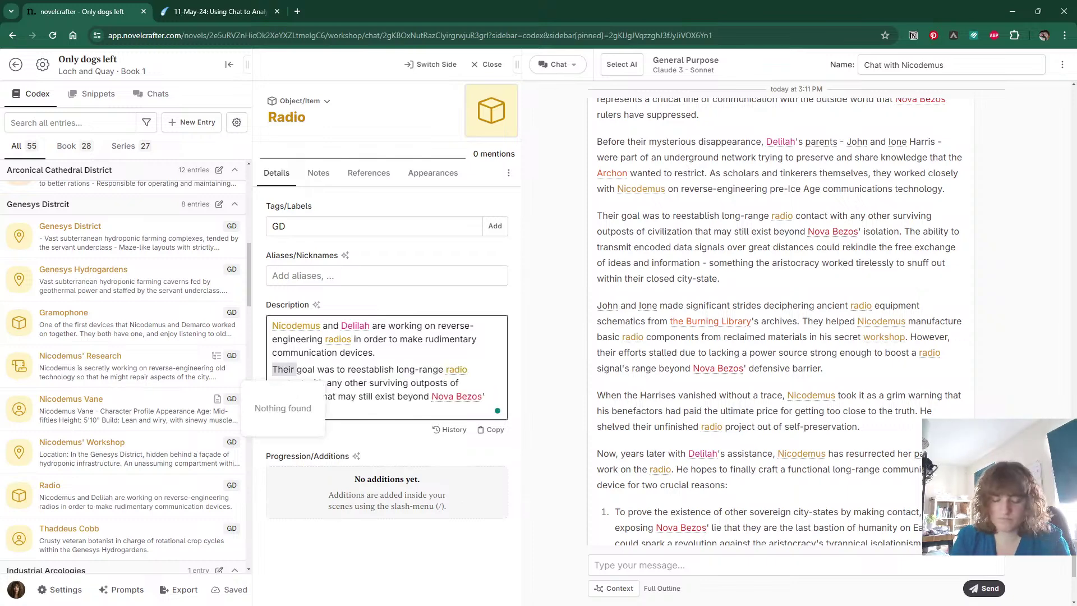
type("When working with ")
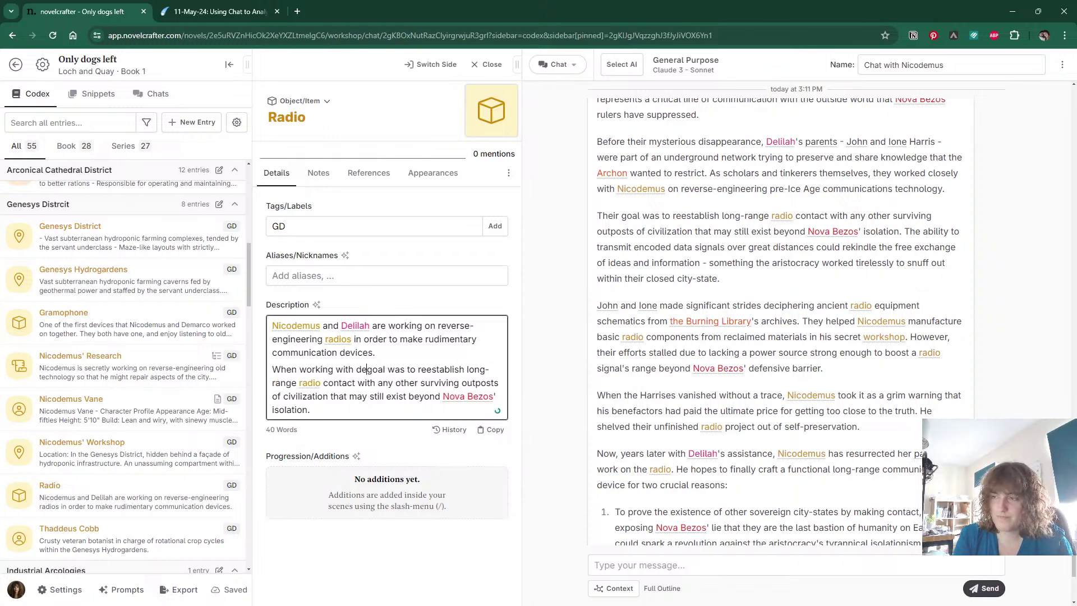
type("Johna")
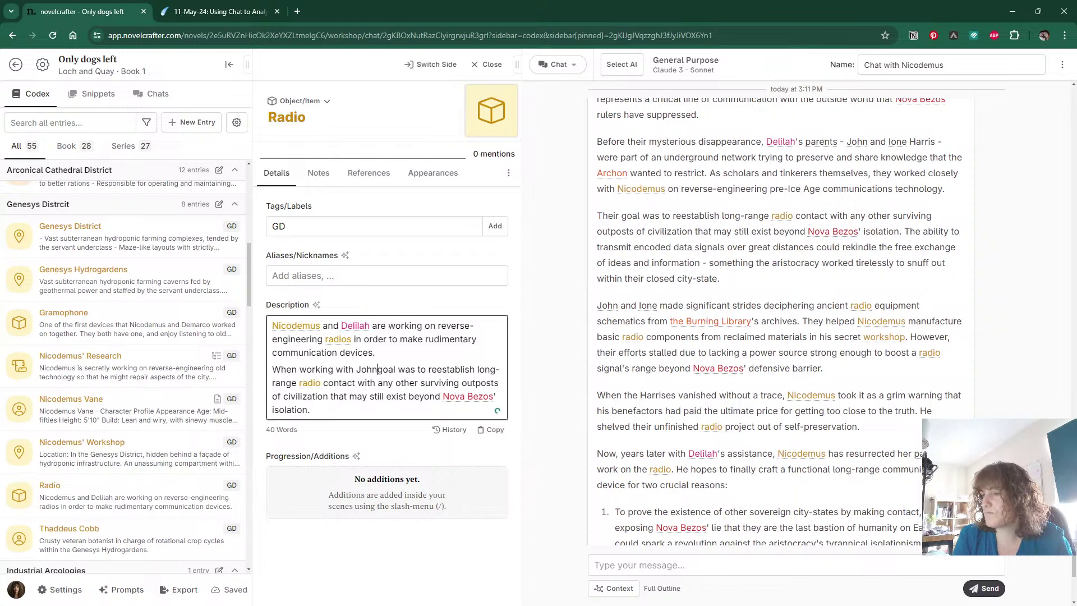
key("BackSpace")
key("BackSpace")
type("and ")
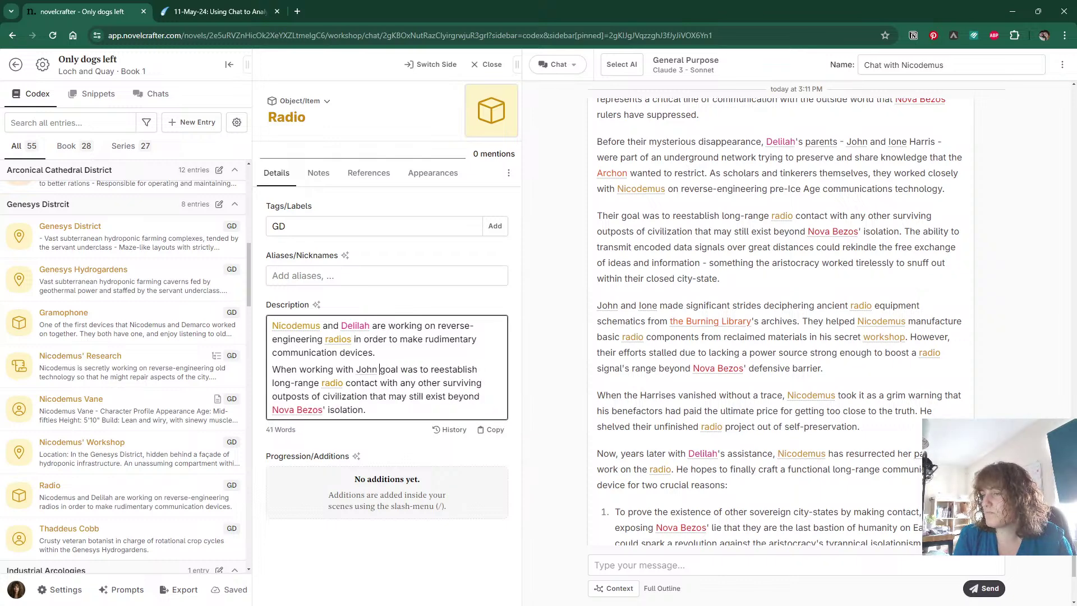
type("Ione, the ")
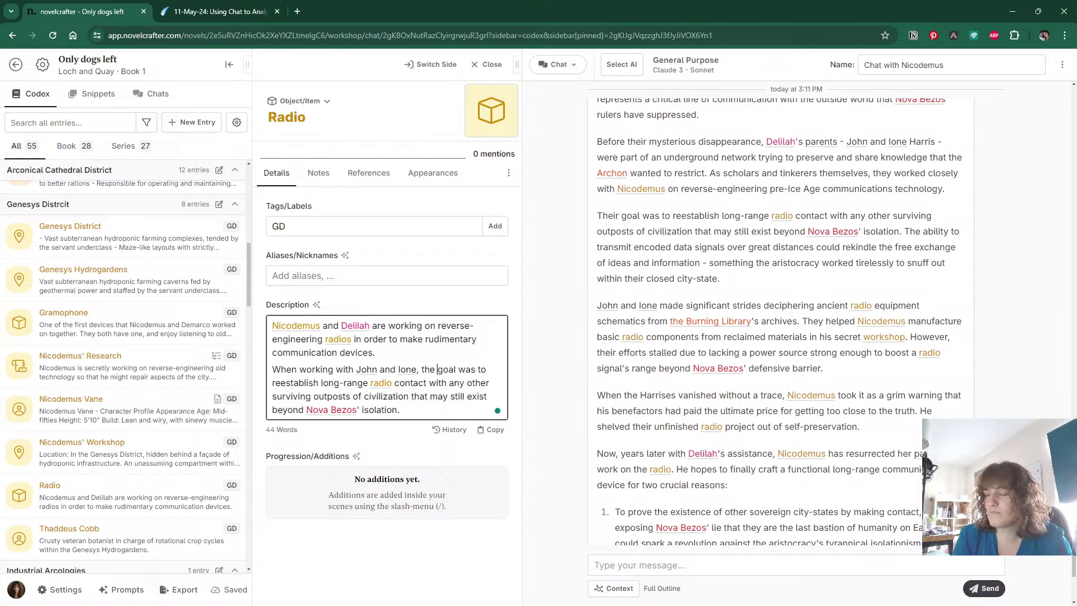
type("original")
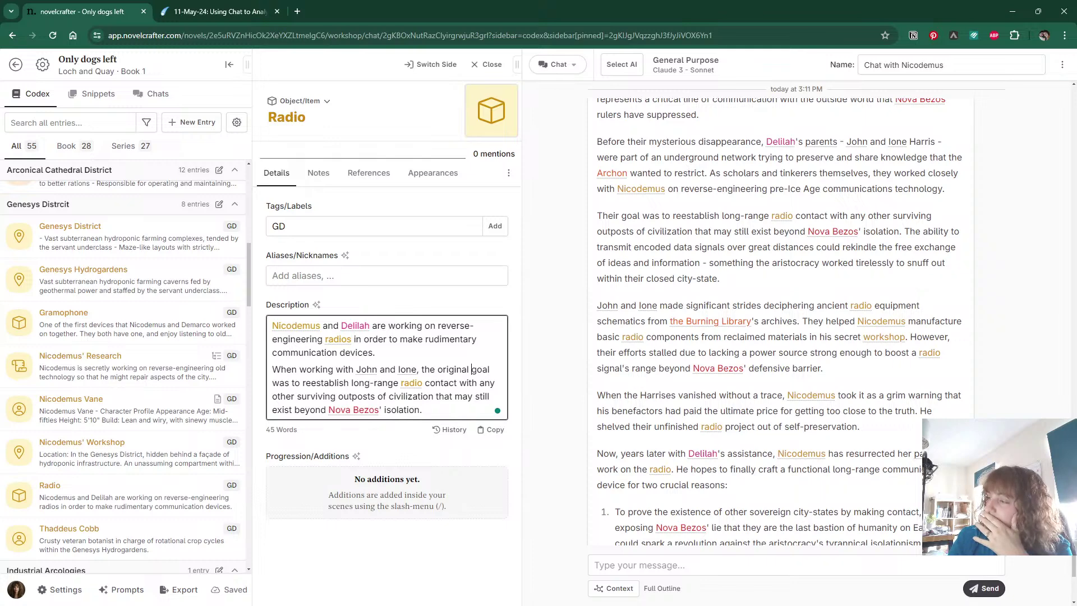
Append "They lacked the power to communicate in far enough distances from Nova Bezos." to the Radio description's second paragraph.
scroll(590, 359, "down", 2)
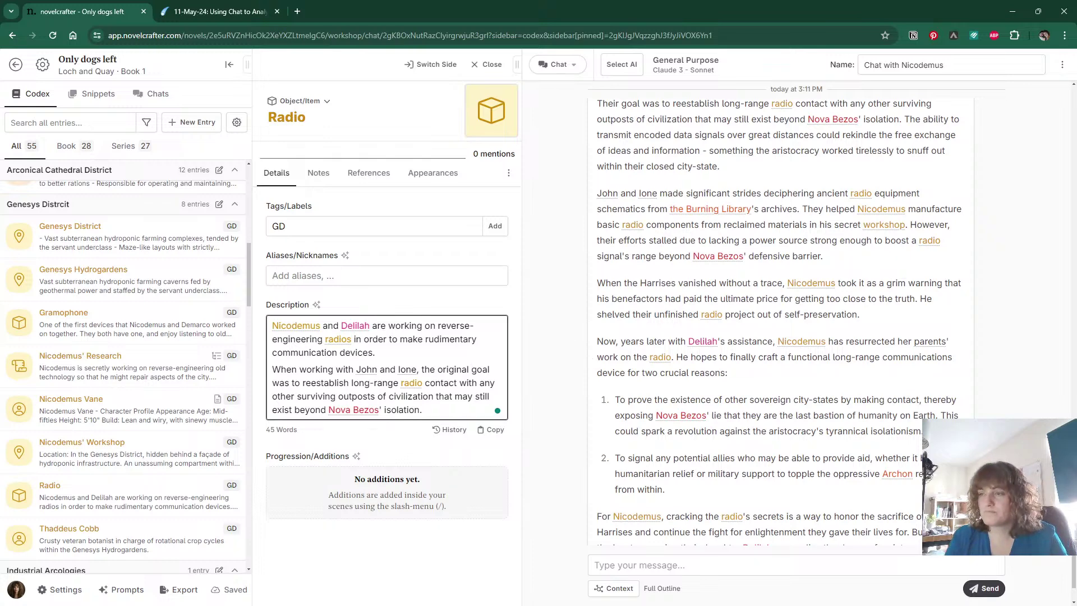
type("They lacked")
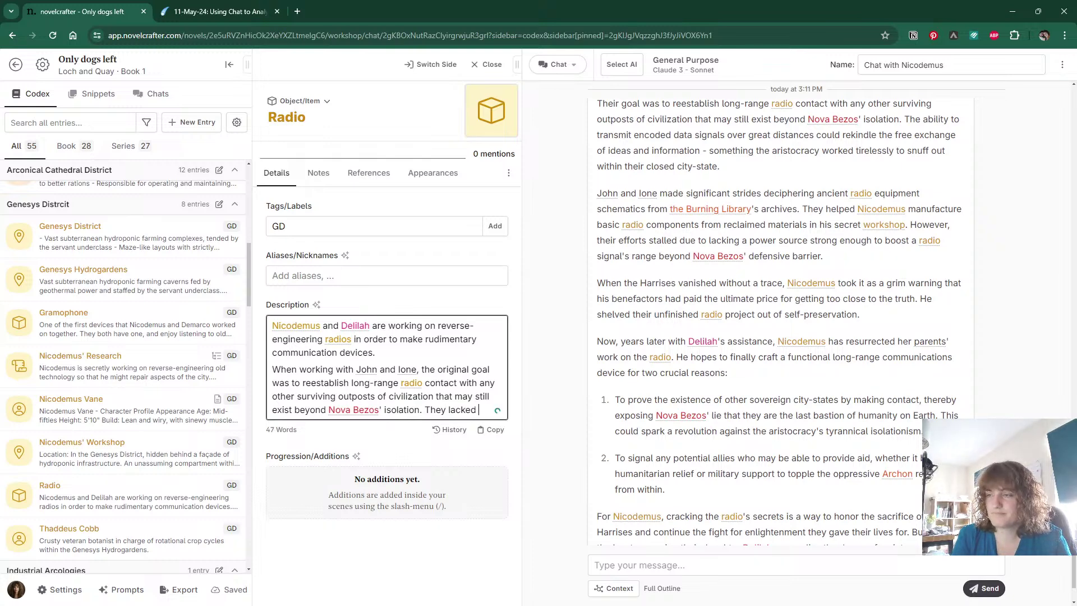
type(" the power to ")
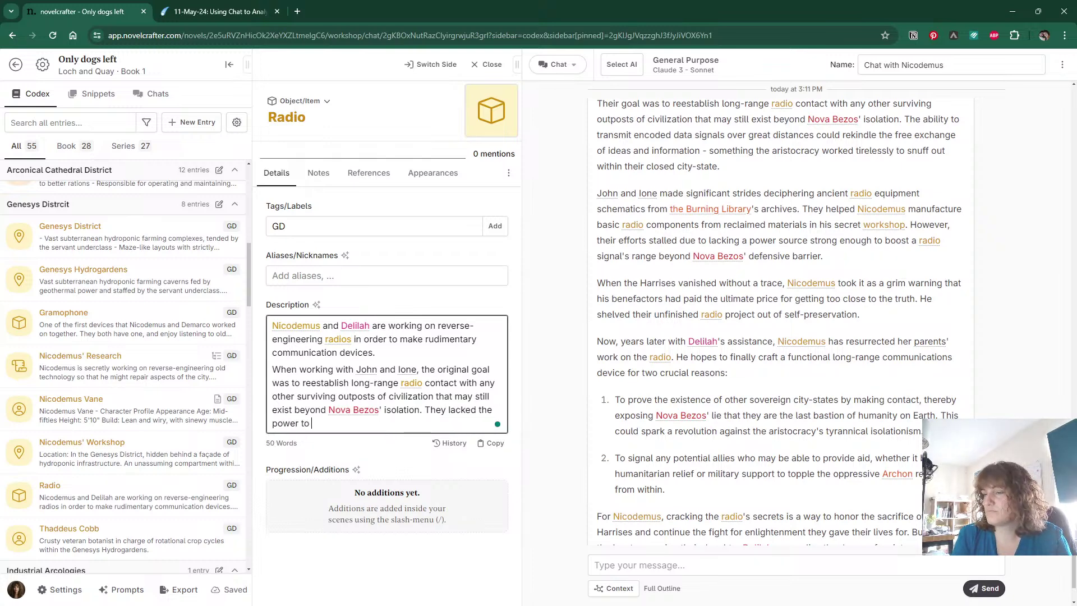
type("communicate")
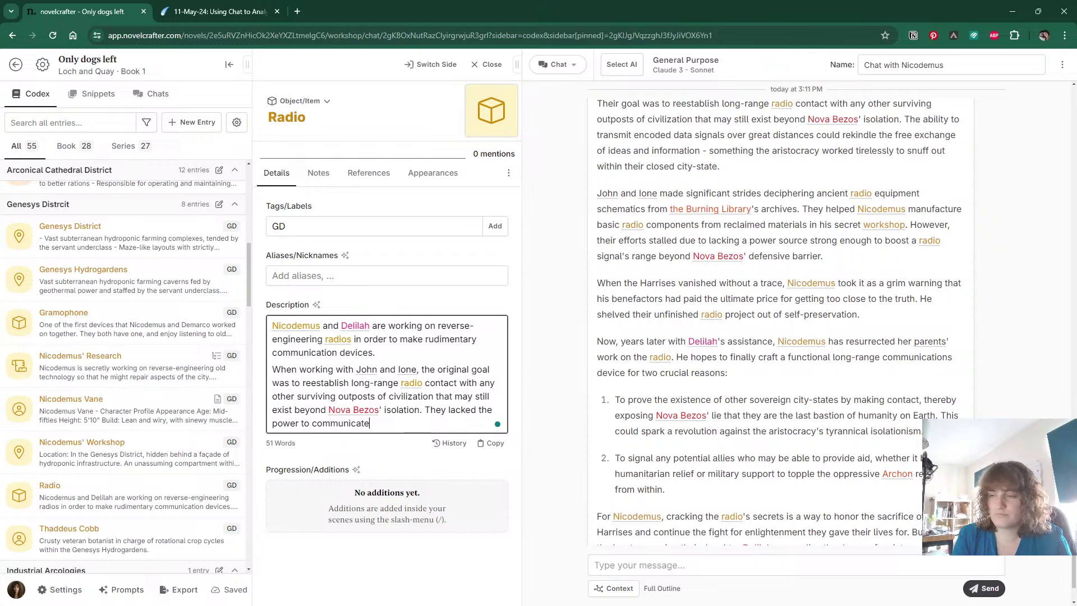
type(" in far enough")
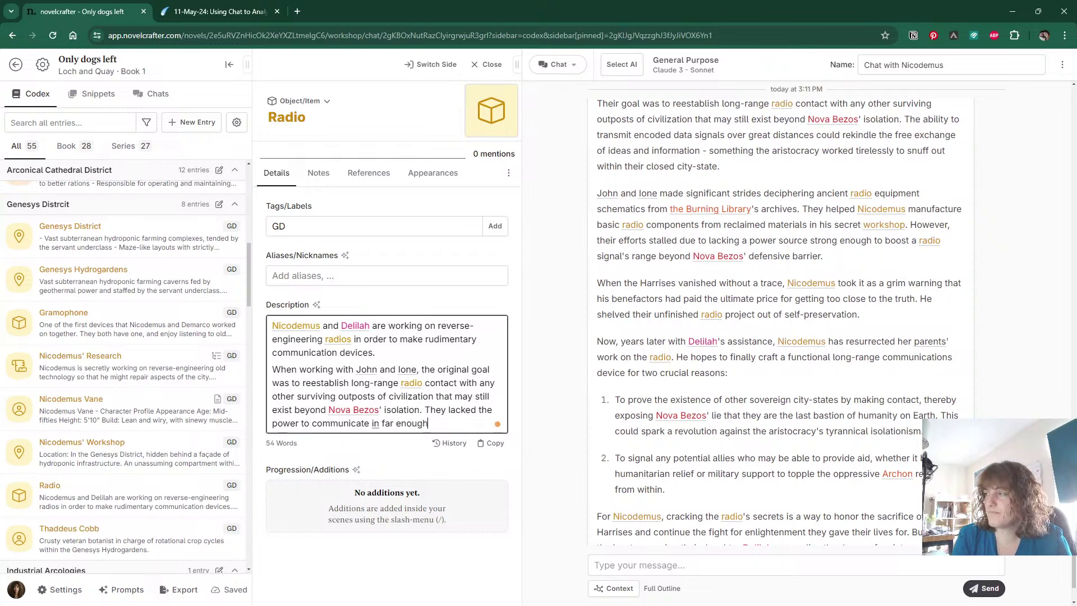
type(" distances f")
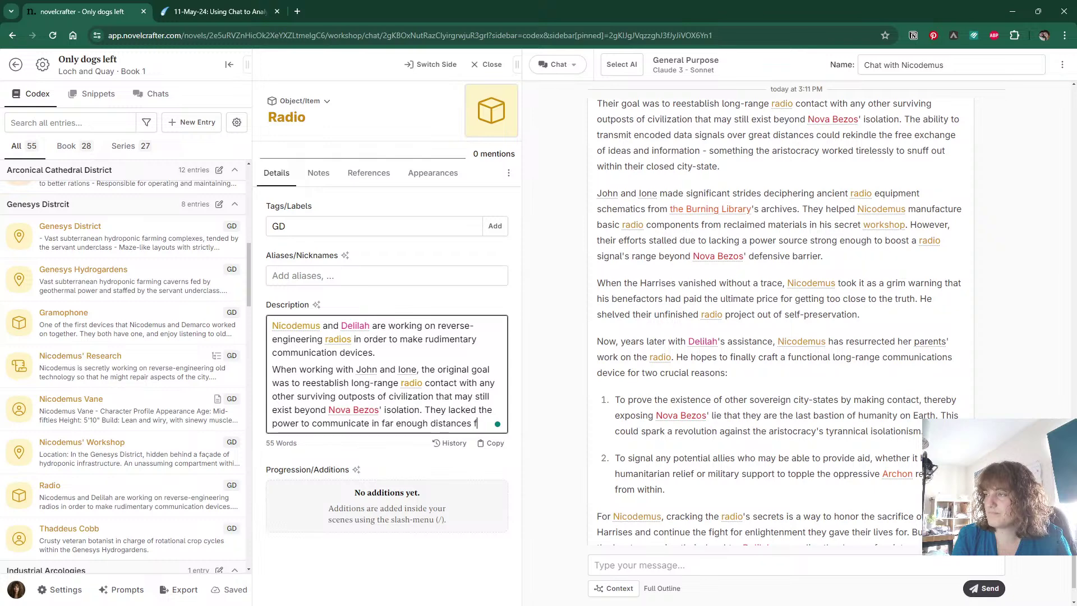
type("rom Nova Be")
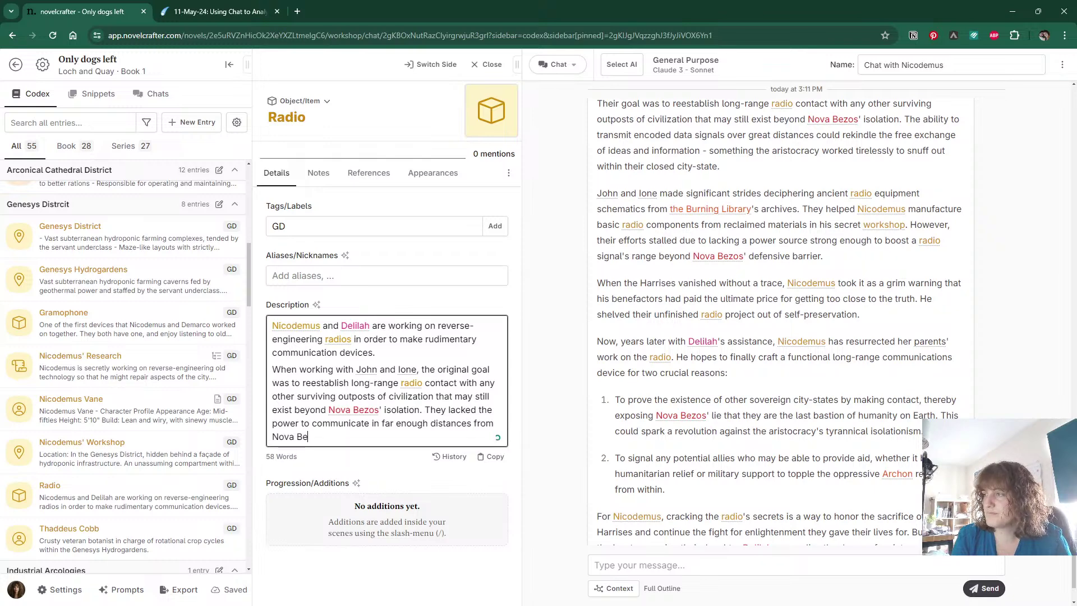
type("zos.")
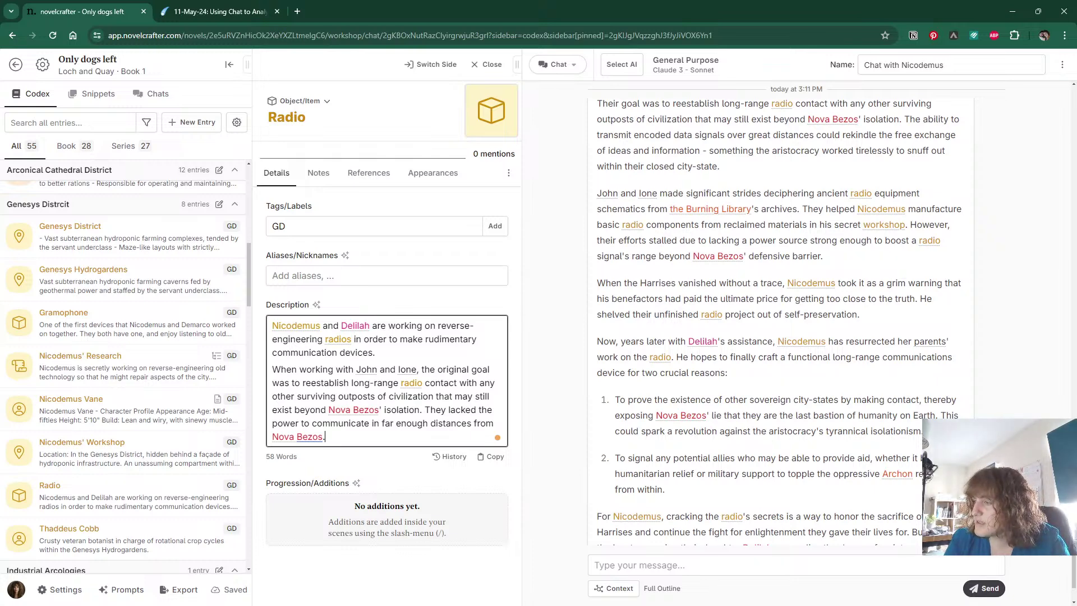
Copy the chat reply's closing paragraph, starting "Developing the radio is about restoring lost human connections", into the Radio description as a new paragraph.
scroll(644, 308, "down", 3)
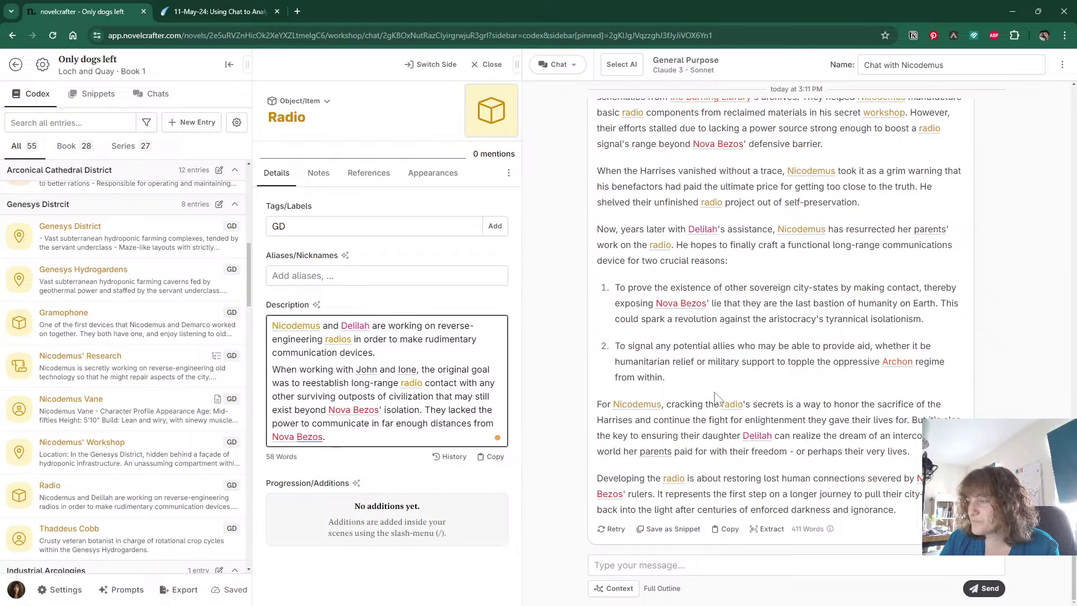
left_click_drag(597, 478, 896, 509)
key("ctrl+c")
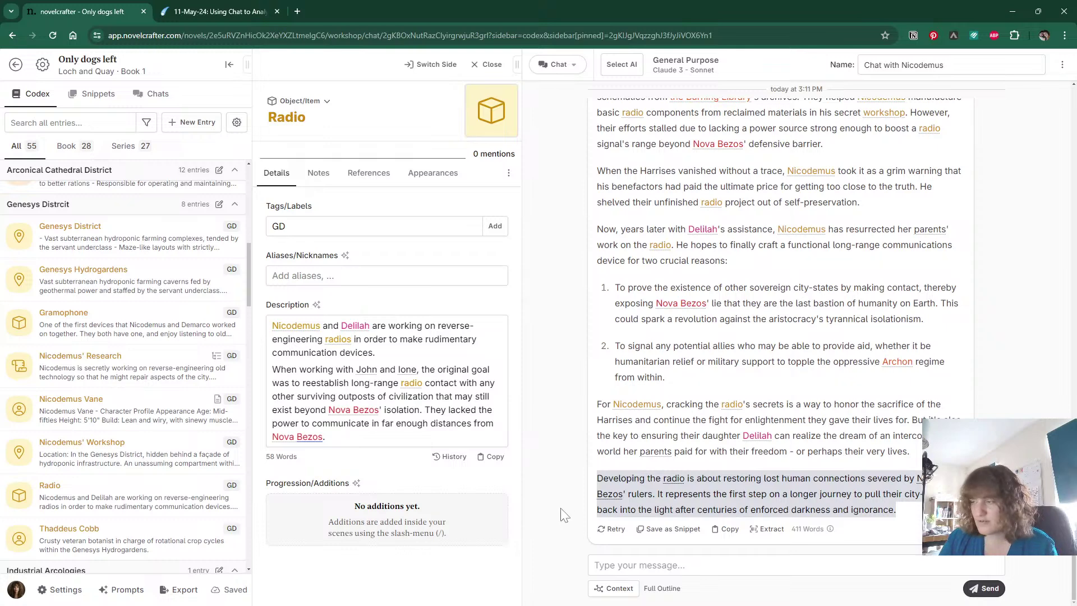
left_click(340, 437)
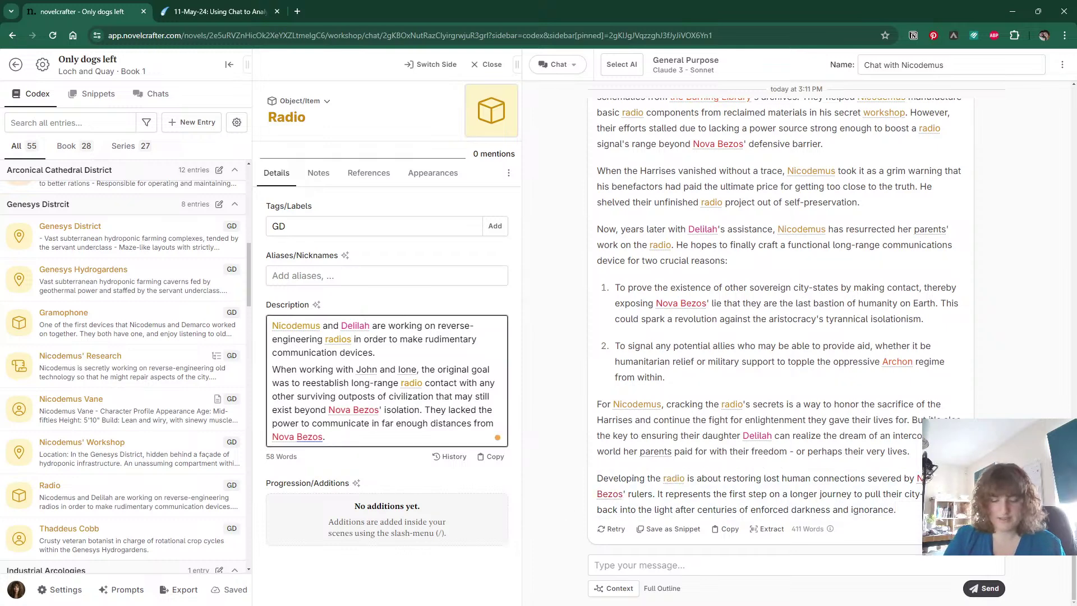
key("Return")
key("ctrl+v")
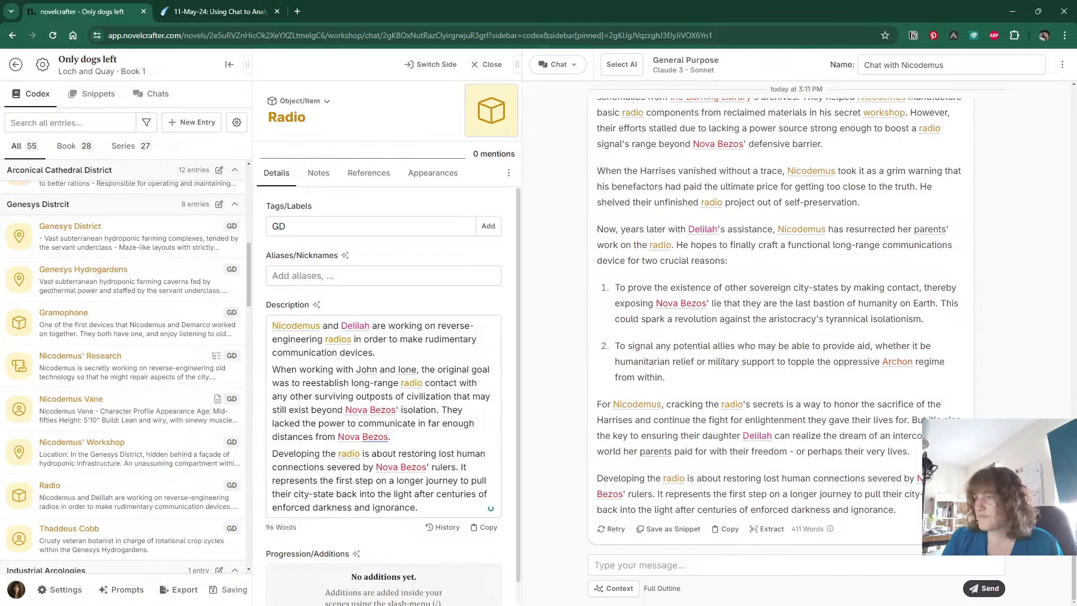
Switch to the Notion notes and mark the Props item "The items Nicodemus is working on repairing" with a leading "|".
left_click(219, 11)
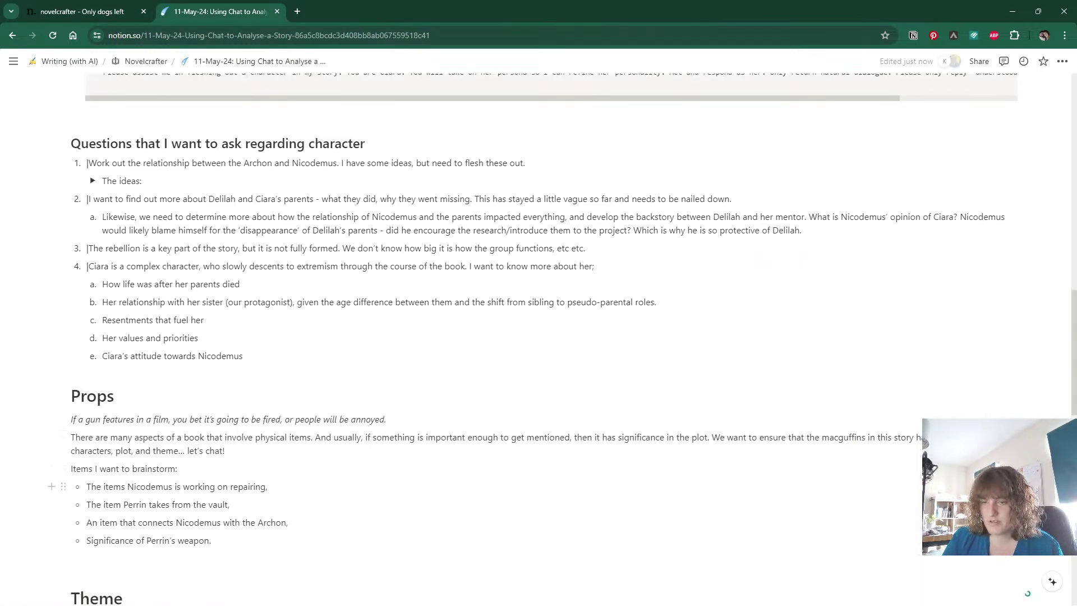
type("|")
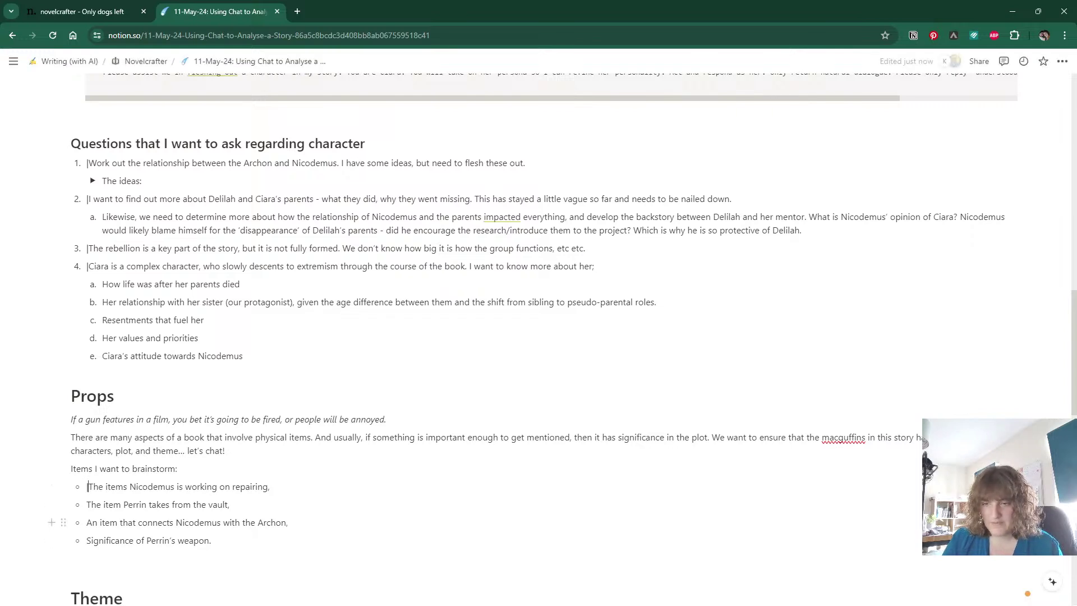
left_click(87, 523)
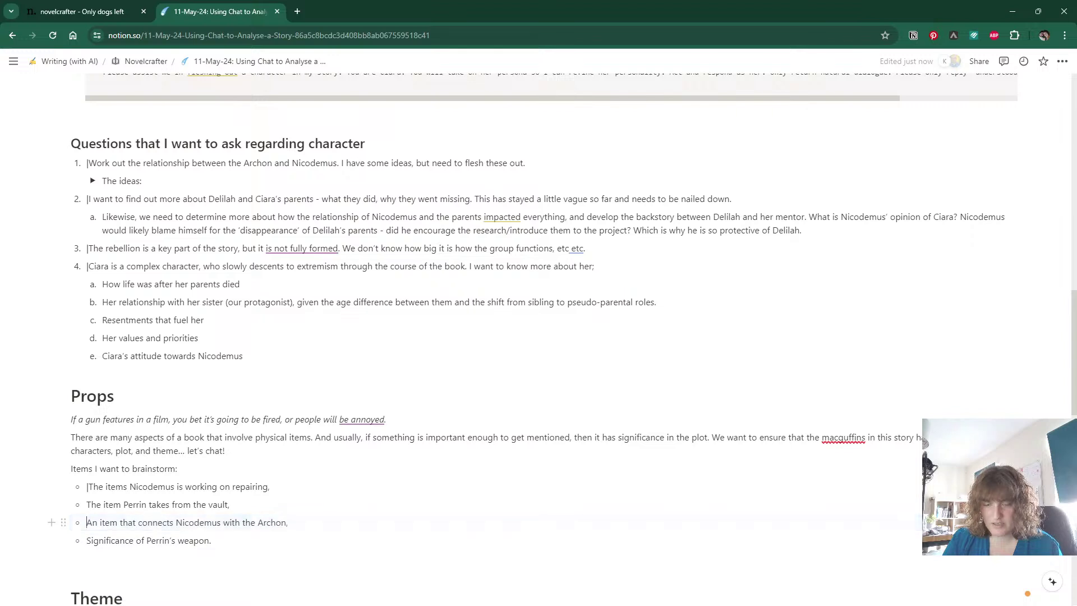
Switch back to Novelcrafter and write "A gramophone connects Demarco and Nicodemus - why is this?" as a new chat message.
left_click(108, 10)
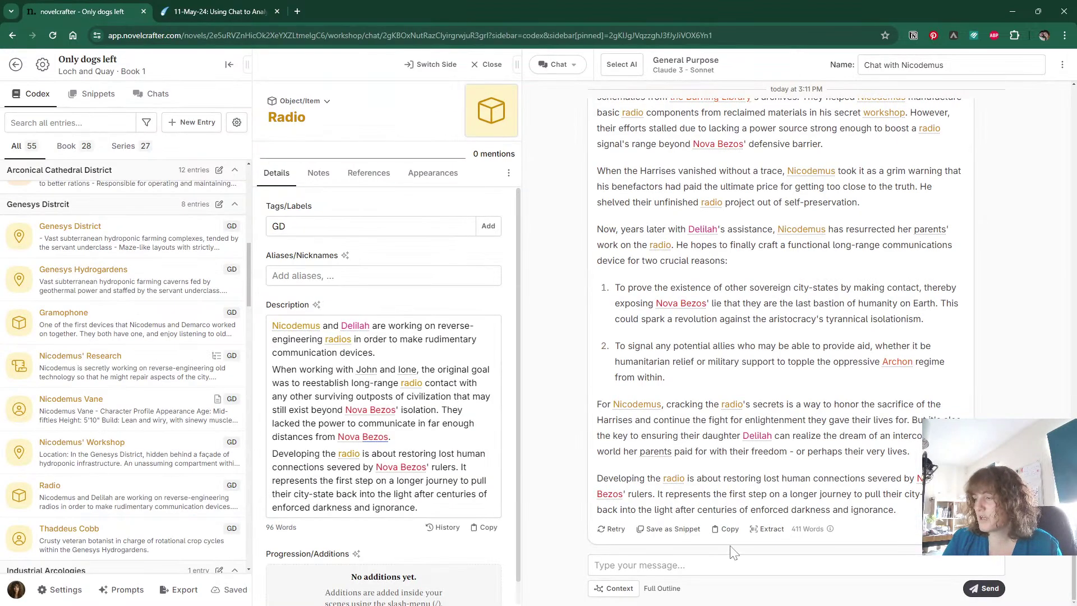
left_click(735, 564)
type("A")
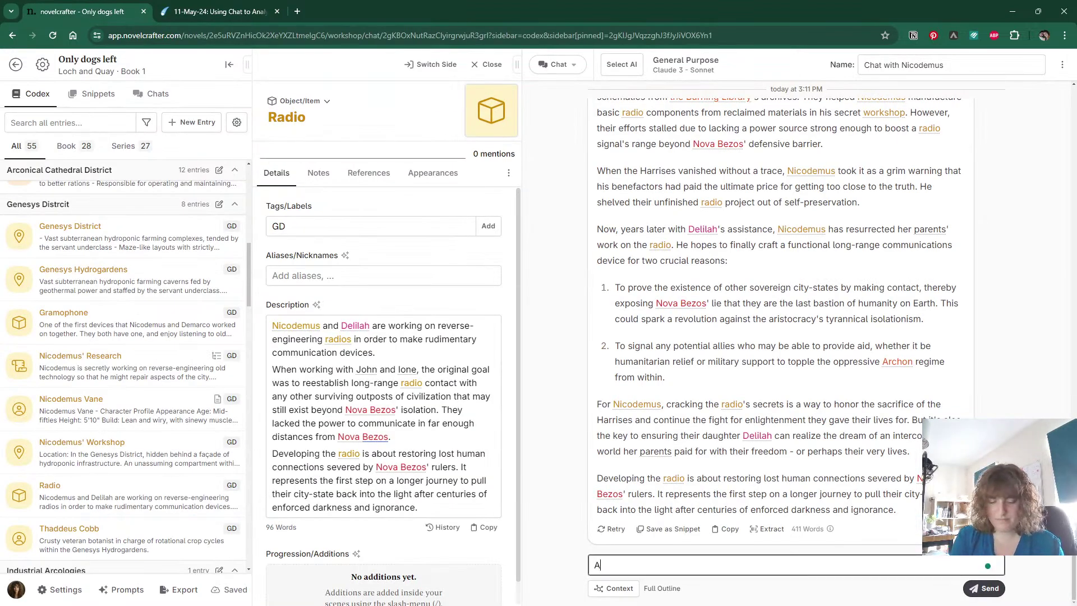
type(" gramaphone conso")
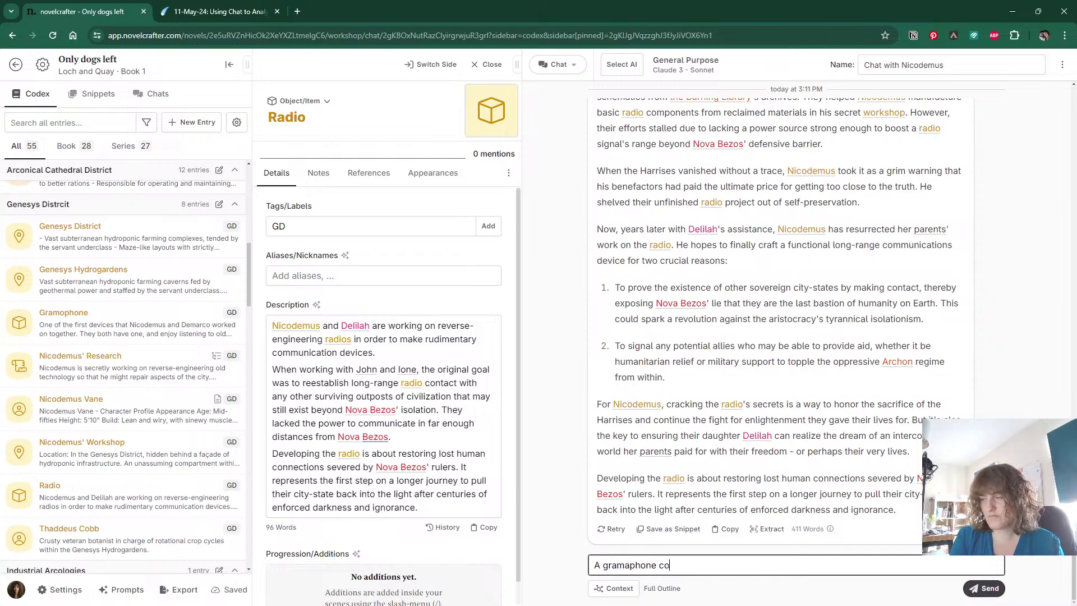
key("BackSpace")
key("BackSpace")
key("BackSpace")
key("BackSpace")
key("BackSpace")
key("BackSpace")
key("BackSpace")
key("BackSpace")
key("BackSpace")
key("BackSpace")
key("BackSpace")
key("BackSpace")
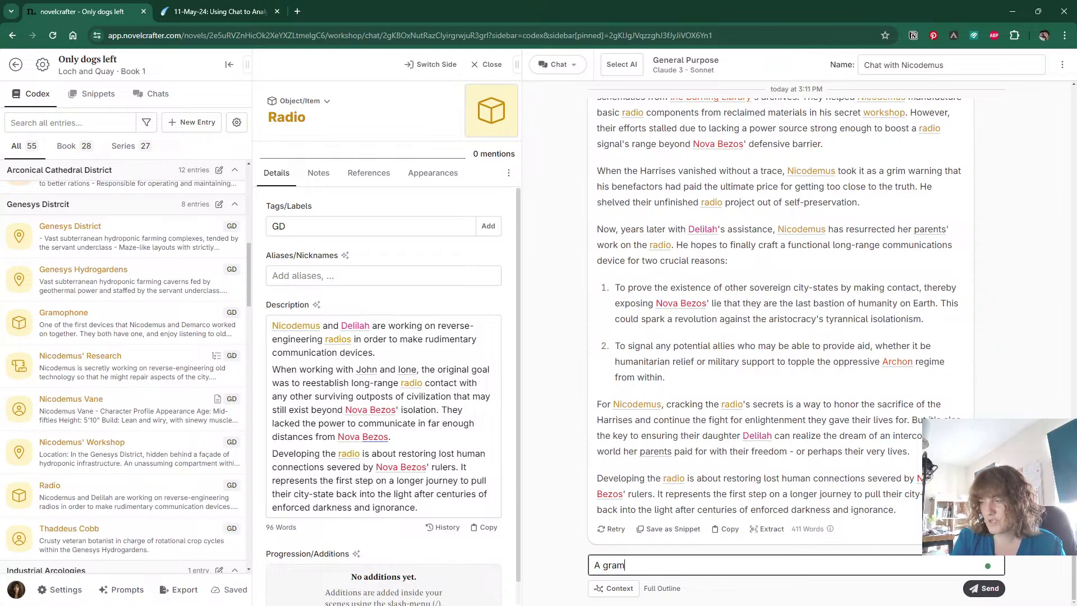
type("op")
type("con")
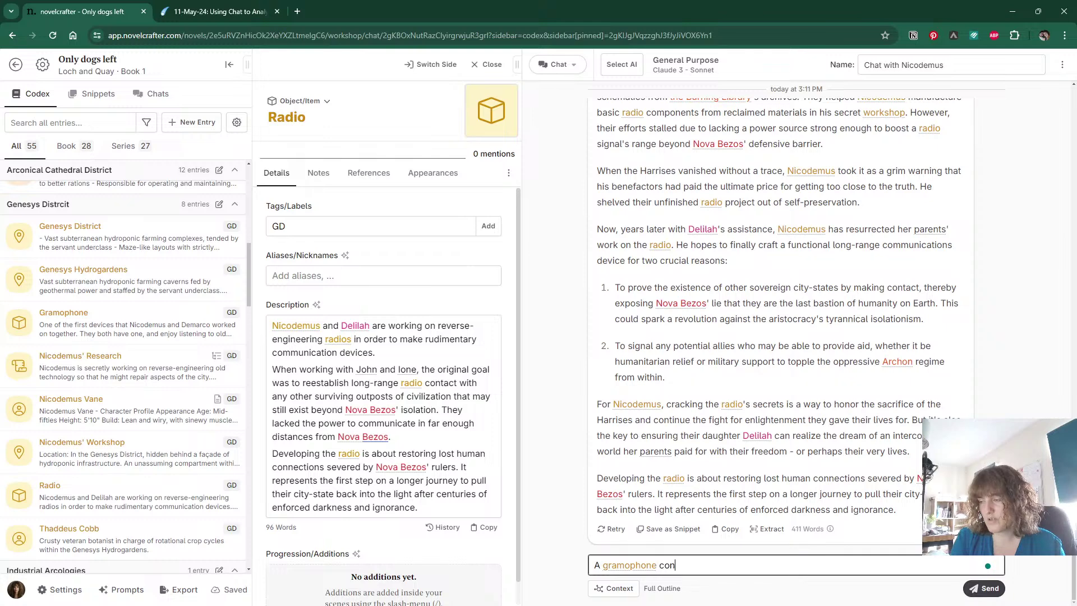
type("nects Demar")
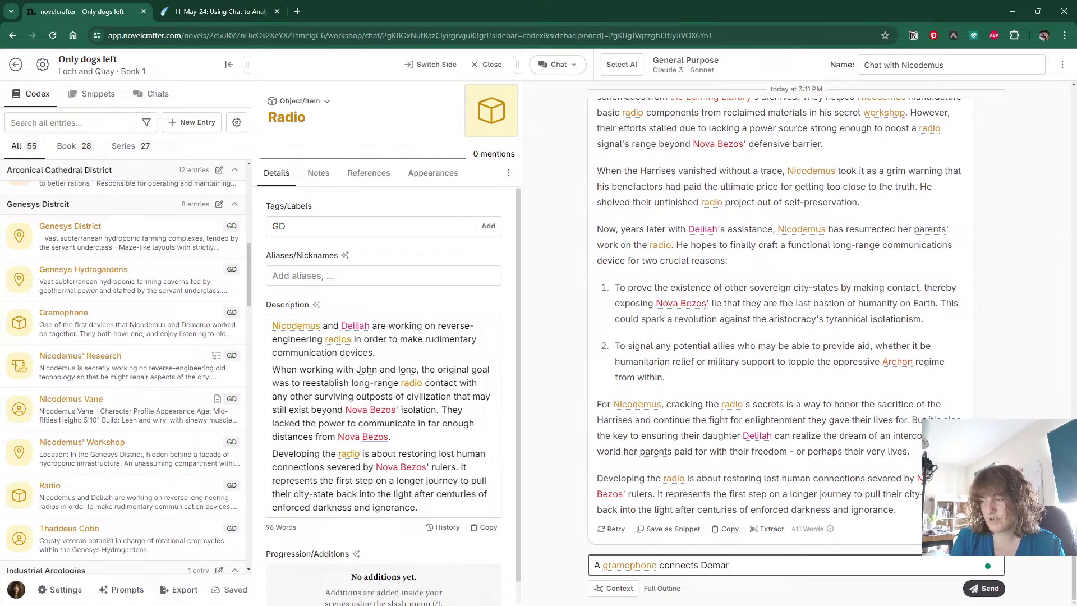
type("co and Nicodem")
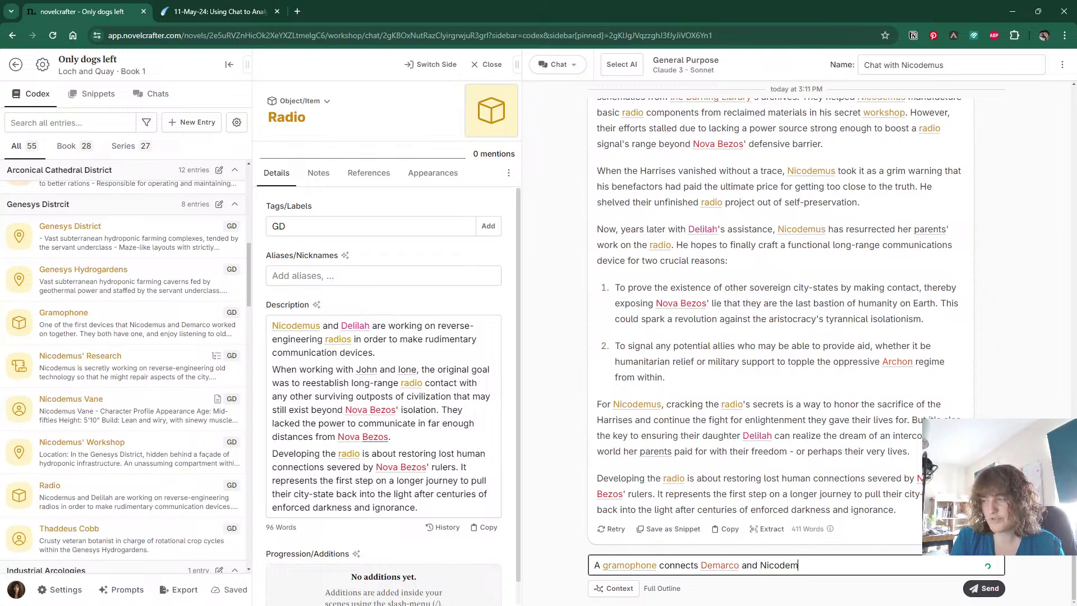
type("us - why is this?")
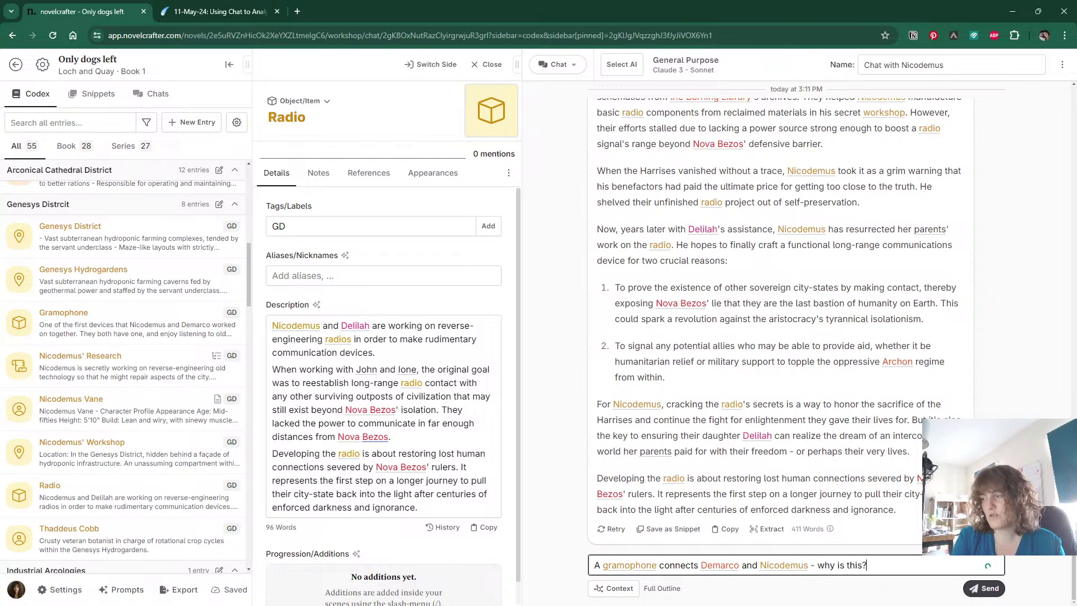
Add "Tell me more about the history behind this object, and where it may play a part through the story." and send the message.
type(" Tel me mor")
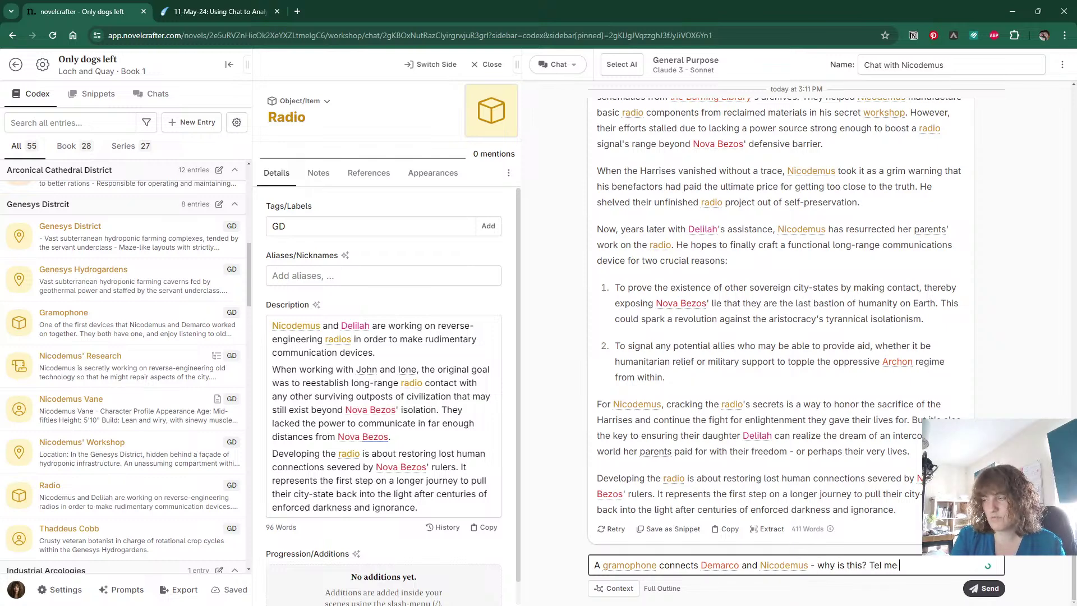
key("BackSpace")
key("BackSpace")
key("BackSpace")
key("BackSpace")
key("BackSpace")
key("BackSpace")
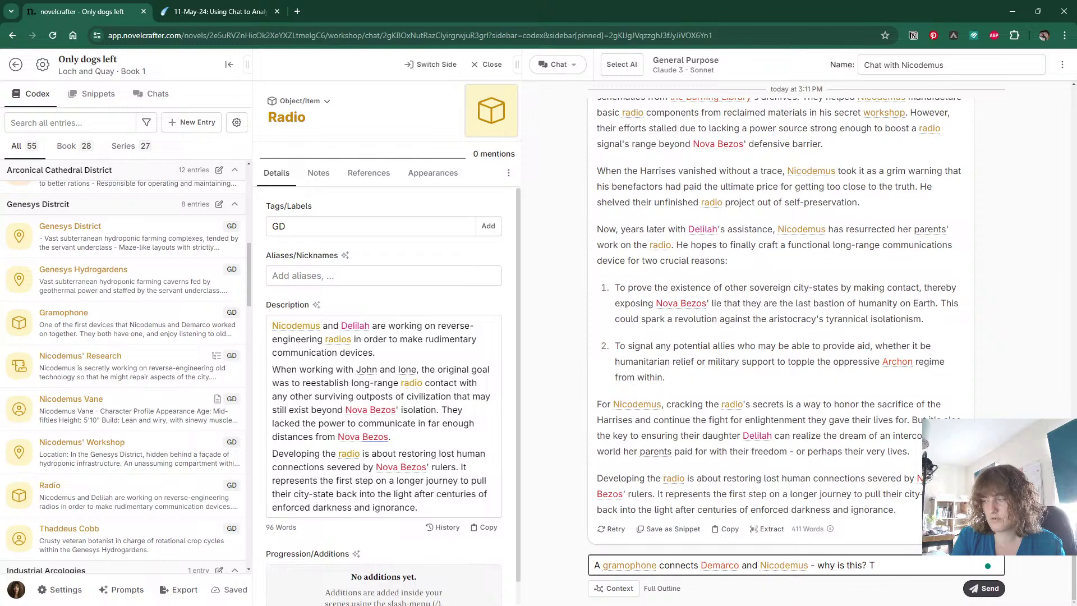
type("l me more about")
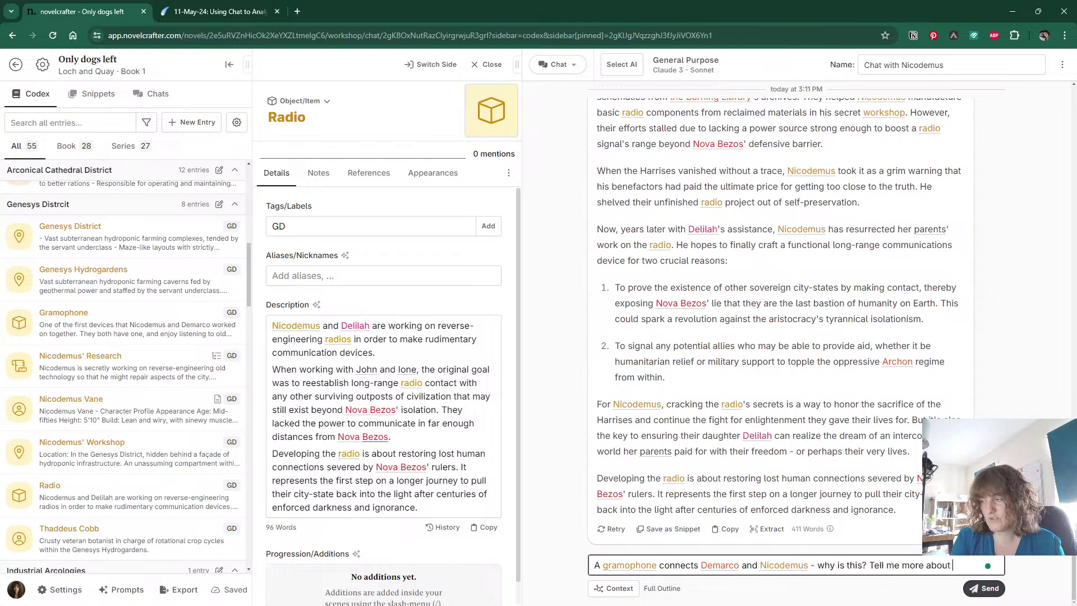
type(" the ")
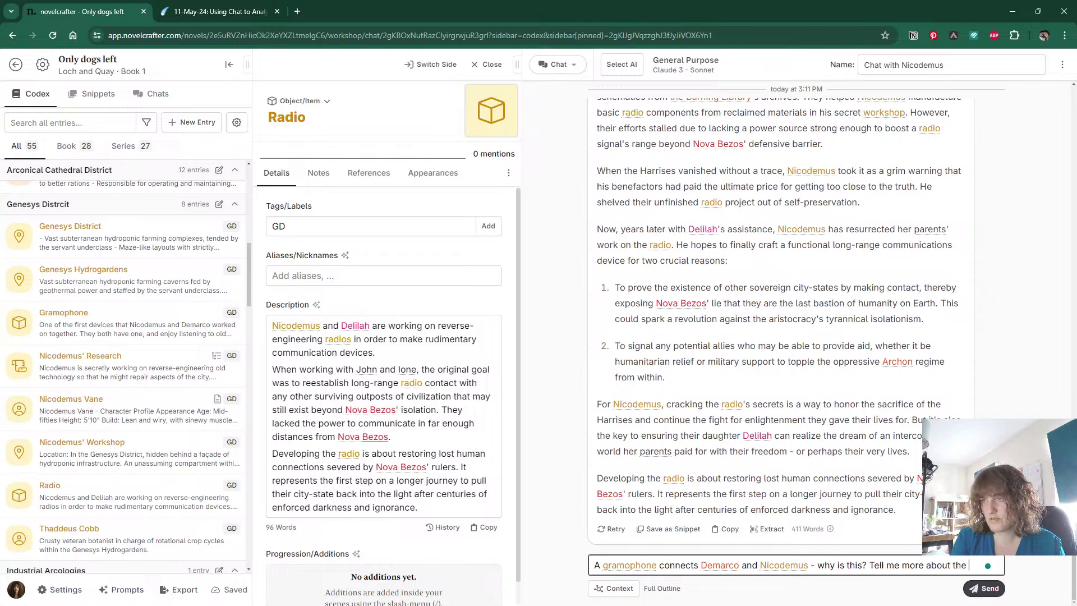
type("history behind t")
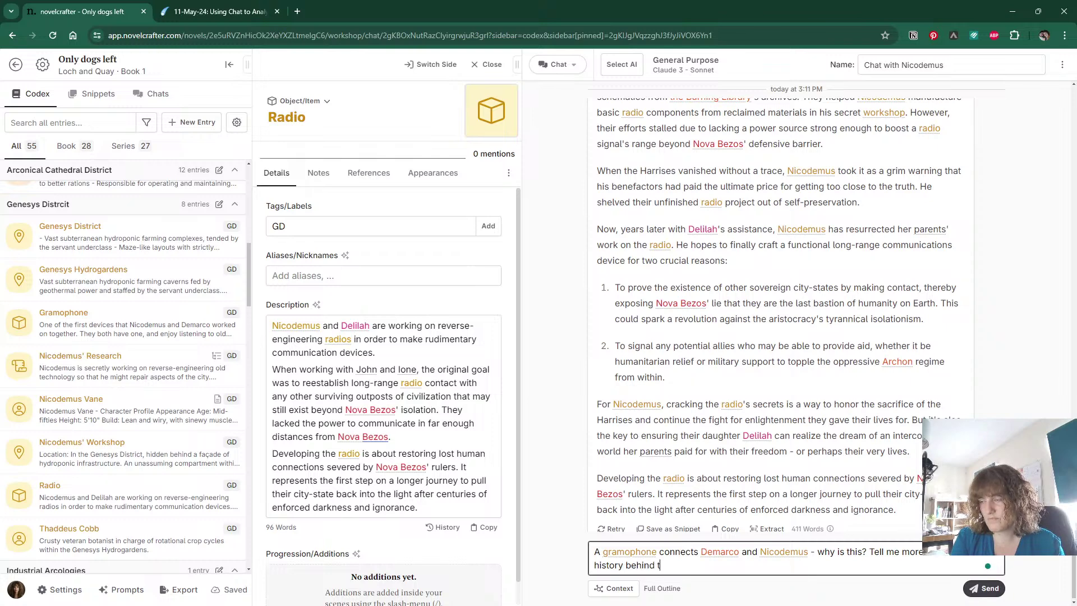
type("his object")
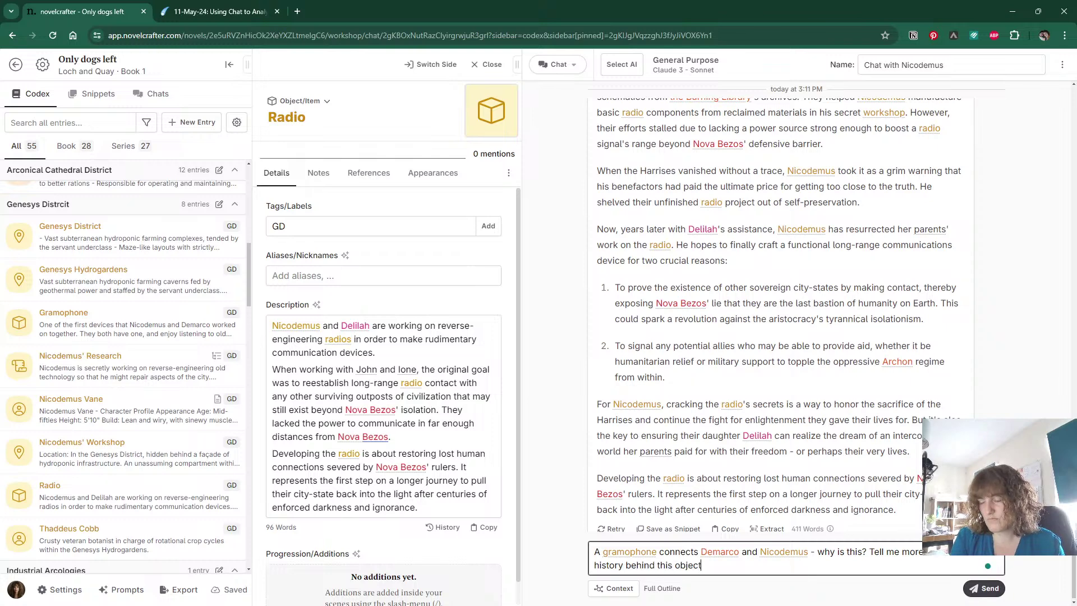
type(", and where it may play a par")
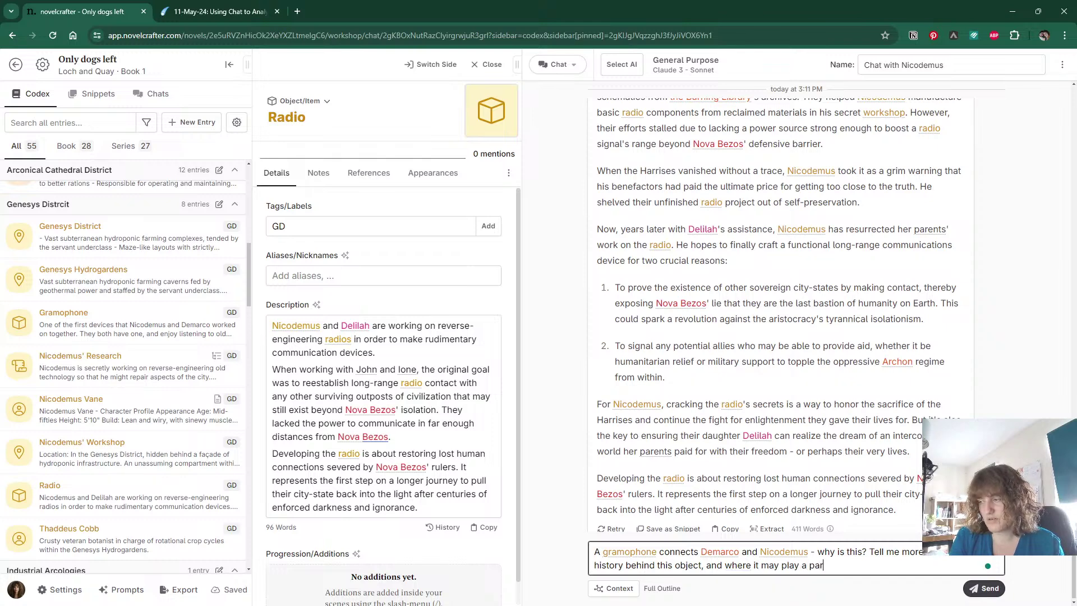
type("t through the story.")
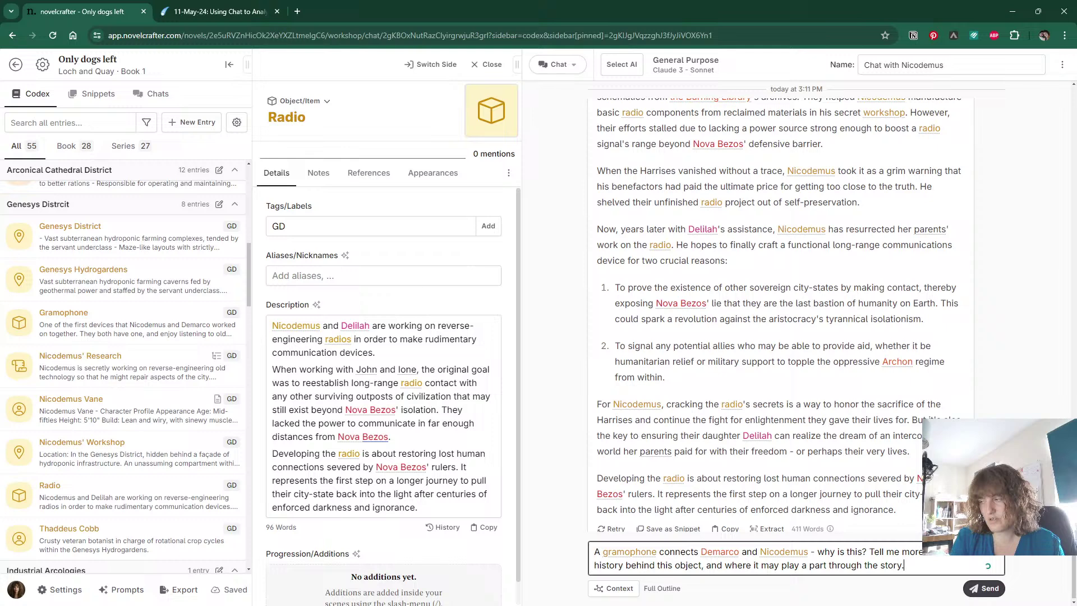
key("Return")
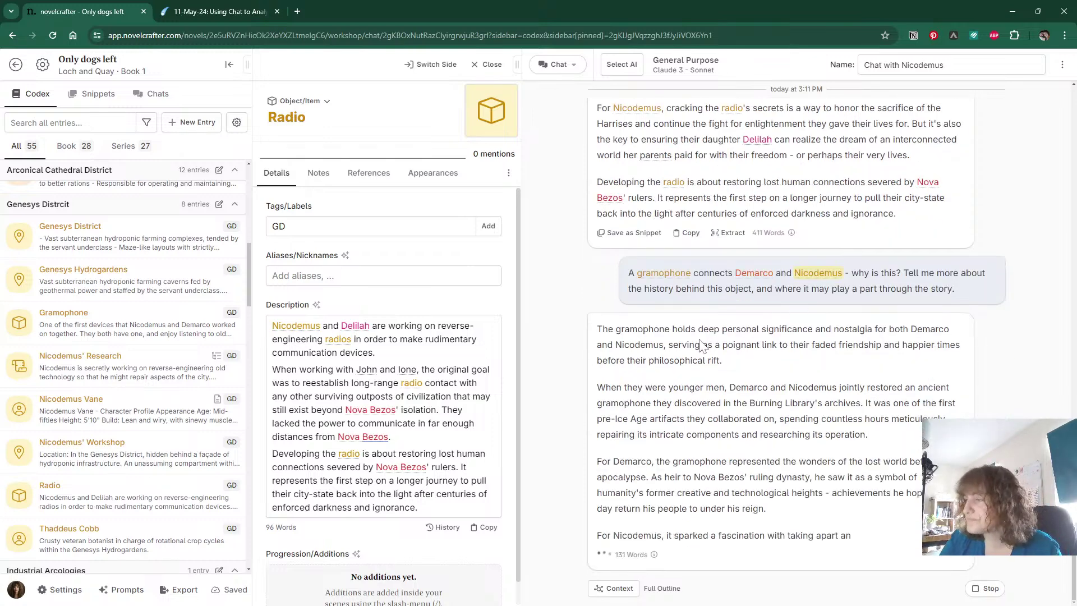
Open the Gramophone entry from the Codex's Genesys District group.
scroll(701, 346, "up", 1)
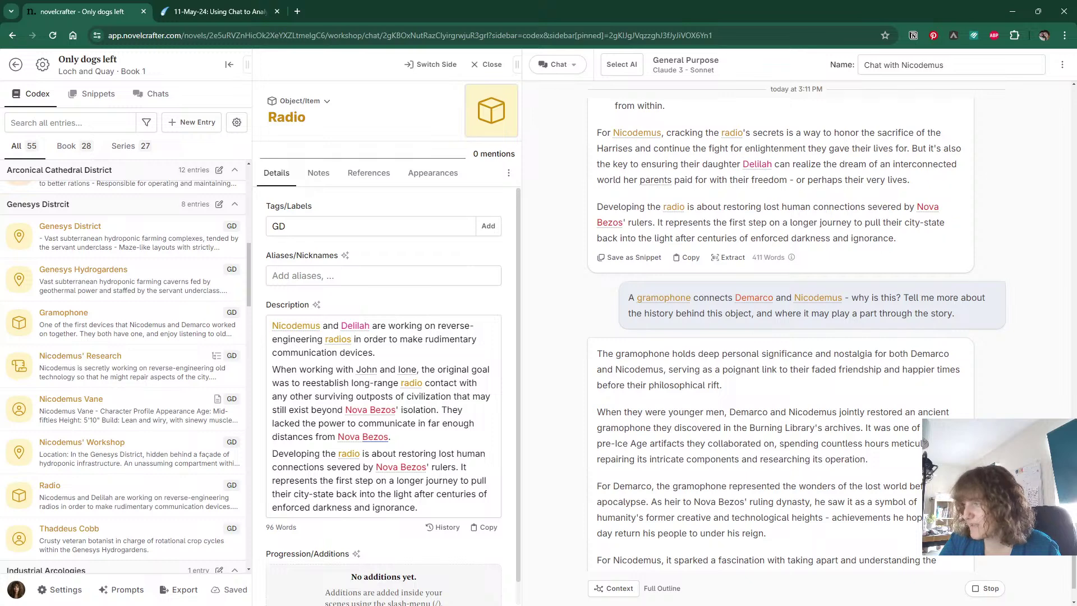
left_click(110, 315)
left_click(274, 98)
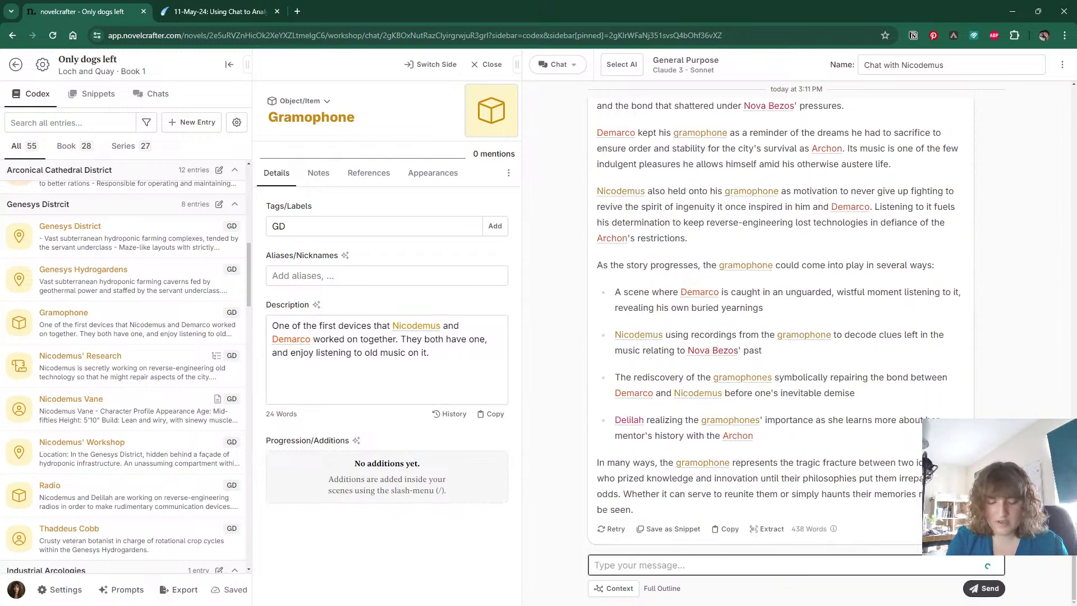
type(", found")
key("ctrl+a")
key("BackSpace")
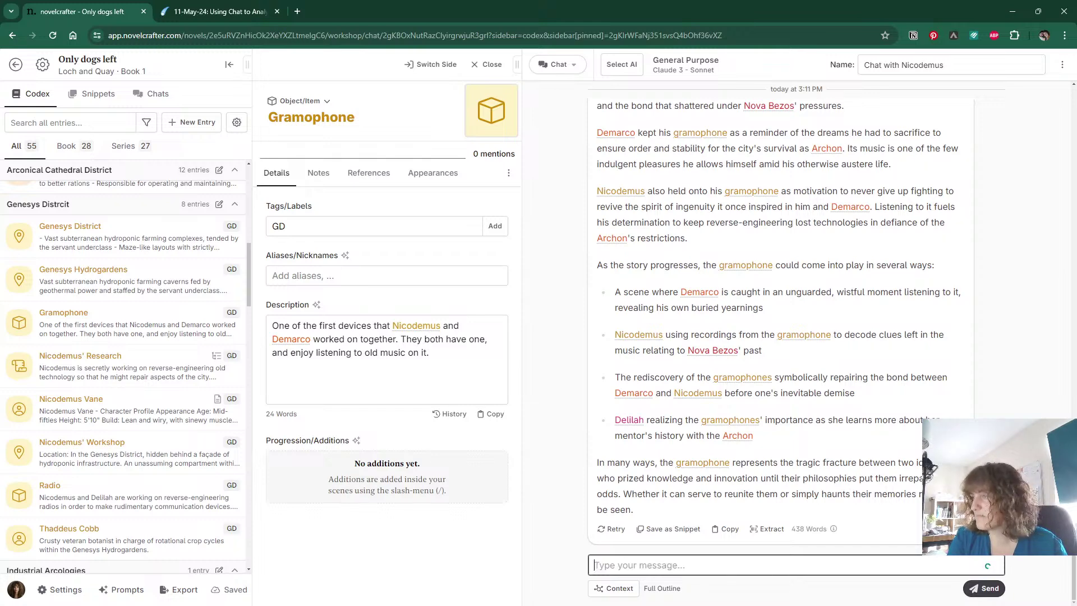
Extend the Gramophone description's first sentence after "worked on together" with ", originally found in an abandoned section of the Burning Libraries".
scroll(601, 333, "up", 4)
scroll(600, 334, "up", 4)
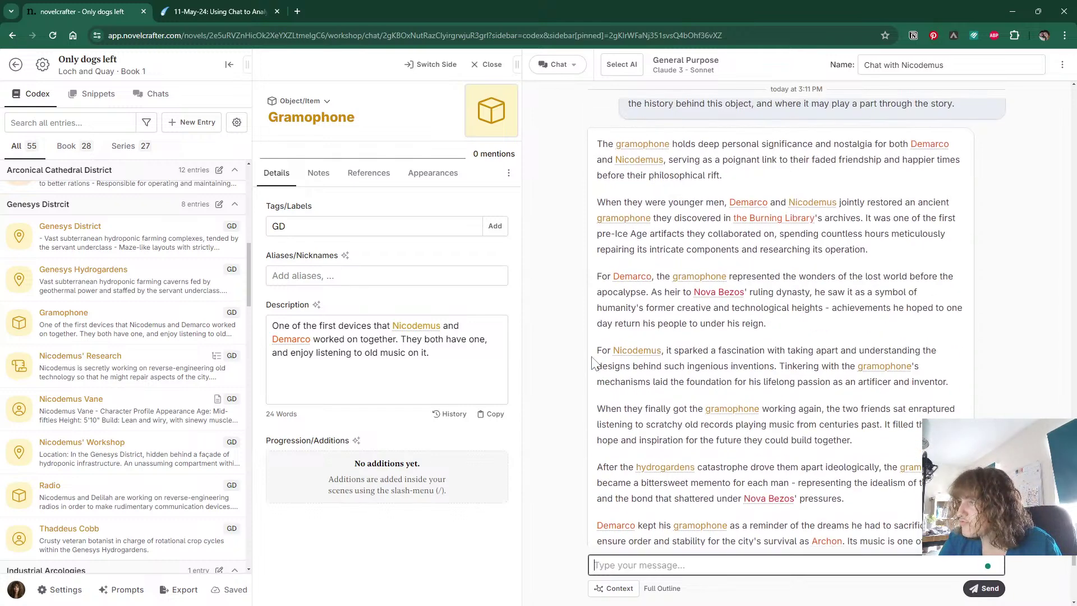
left_click(400, 326)
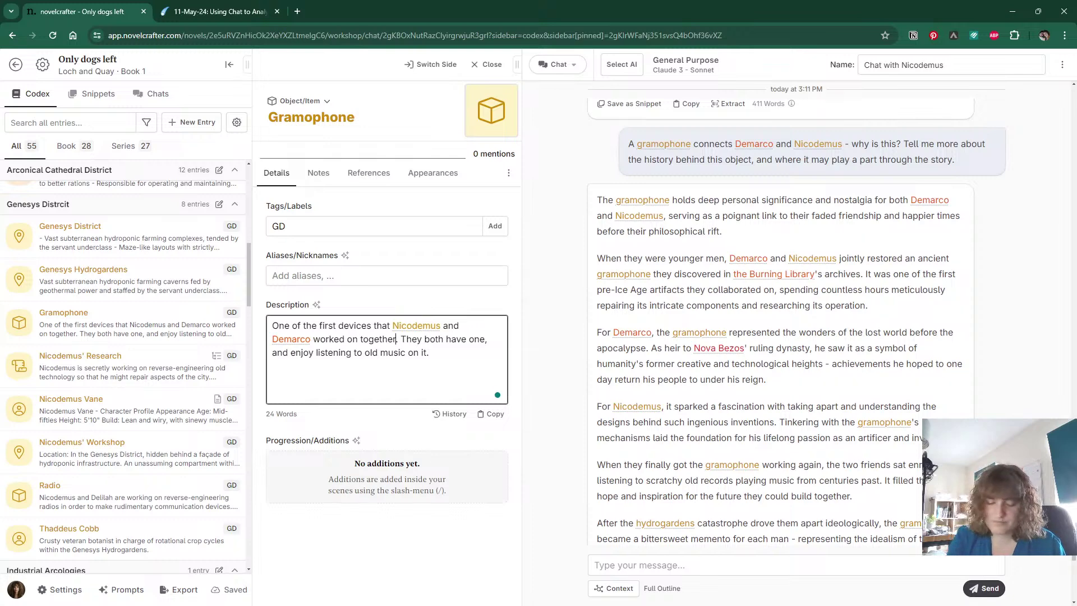
type(", originally found in")
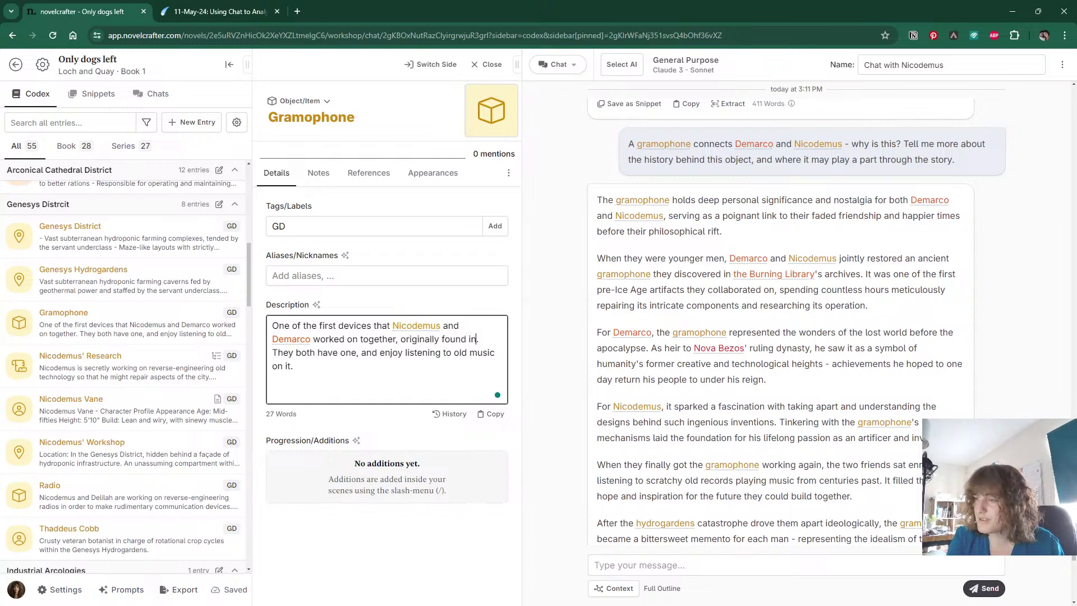
type(" an abandoned ")
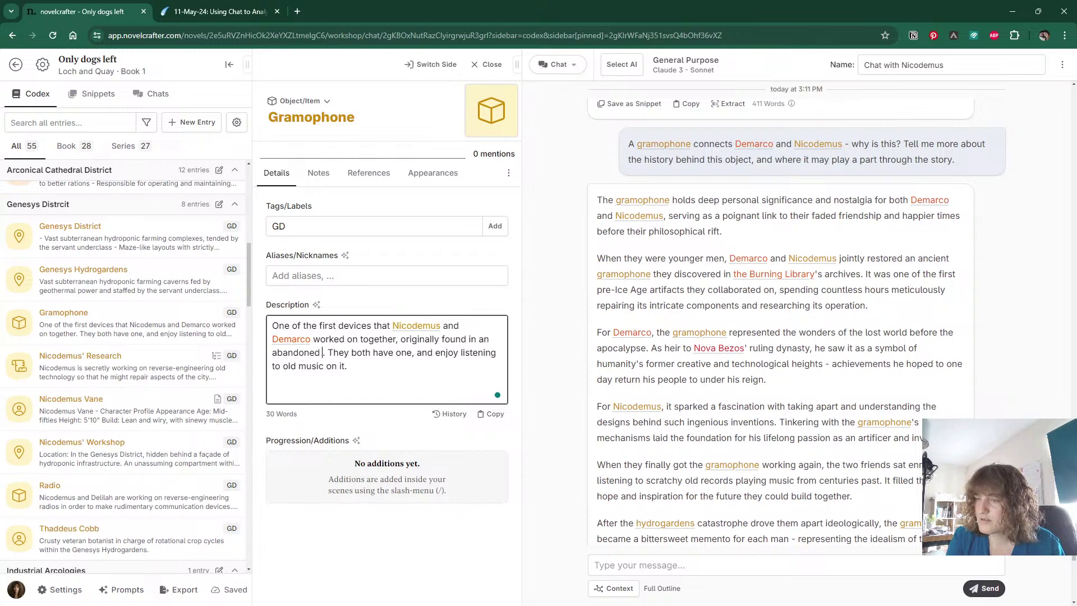
type("section of the B")
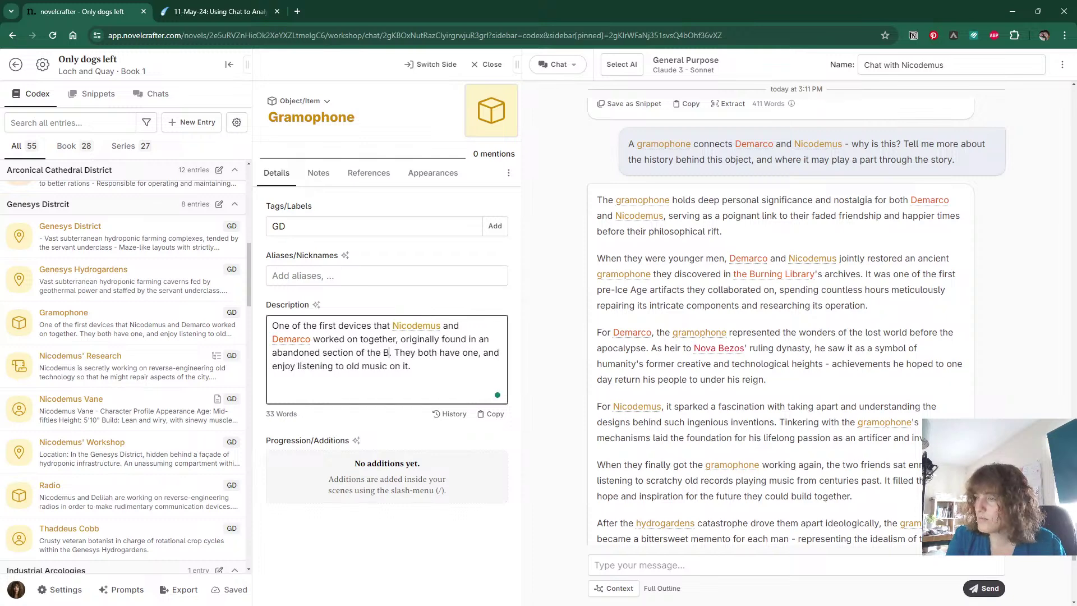
type("urning Librar")
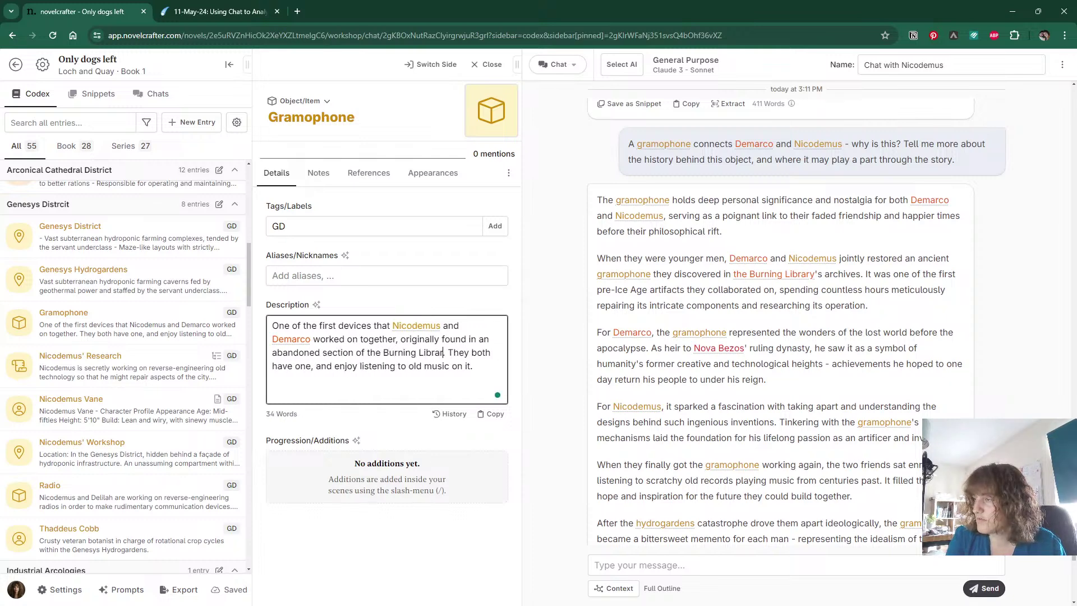
type("ies")
key("Delete")
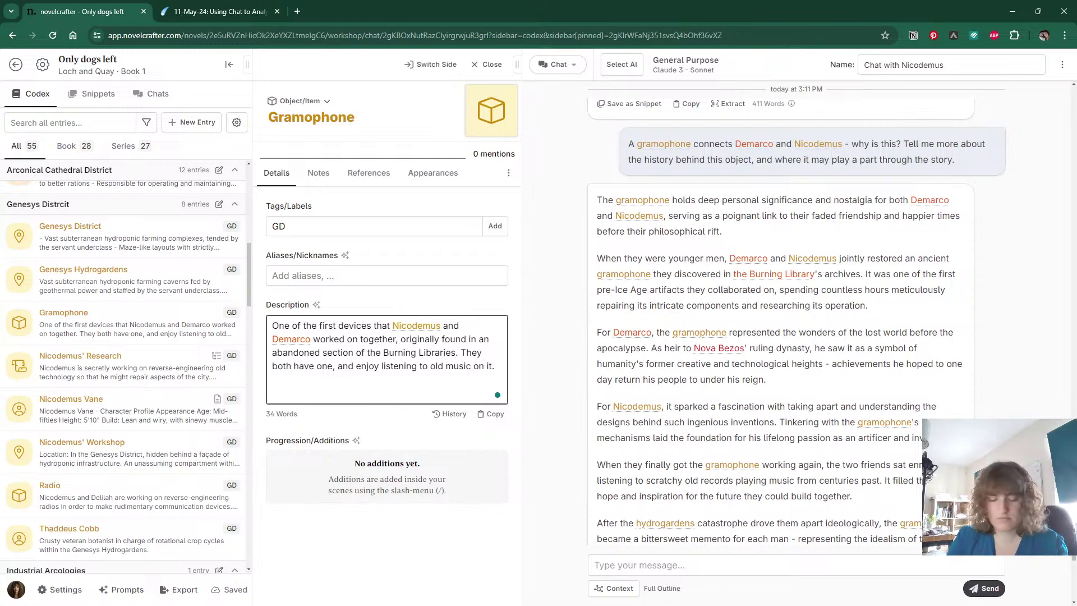
Start a new paragraph in the Gramophone description: "Demarco sees it as a symbol of humanity's former creative and technological heights.".
key("Return")
type("Demarco se")
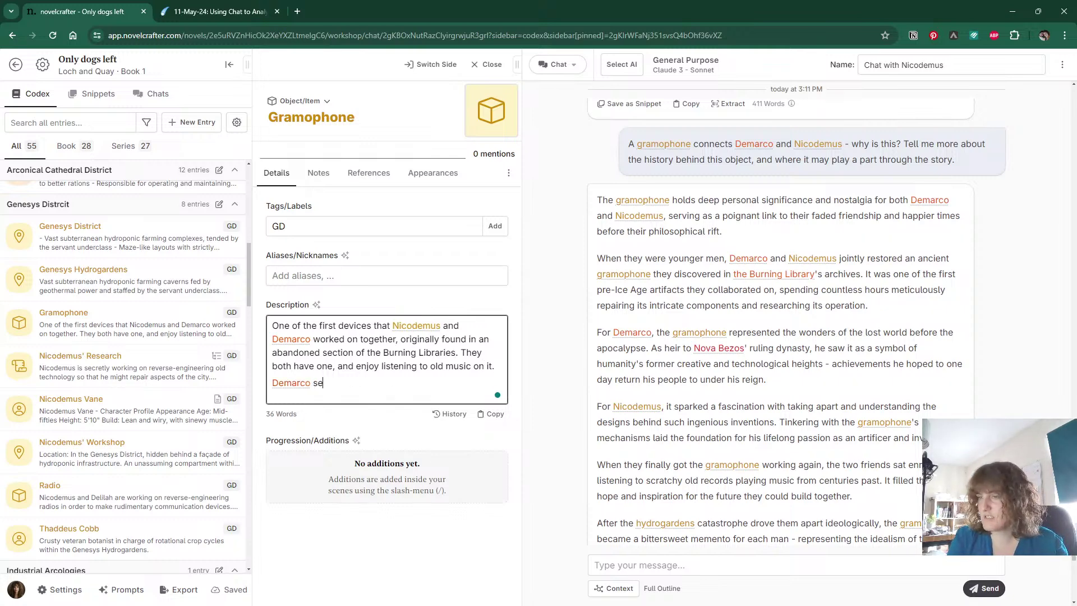
type("es it as a sy")
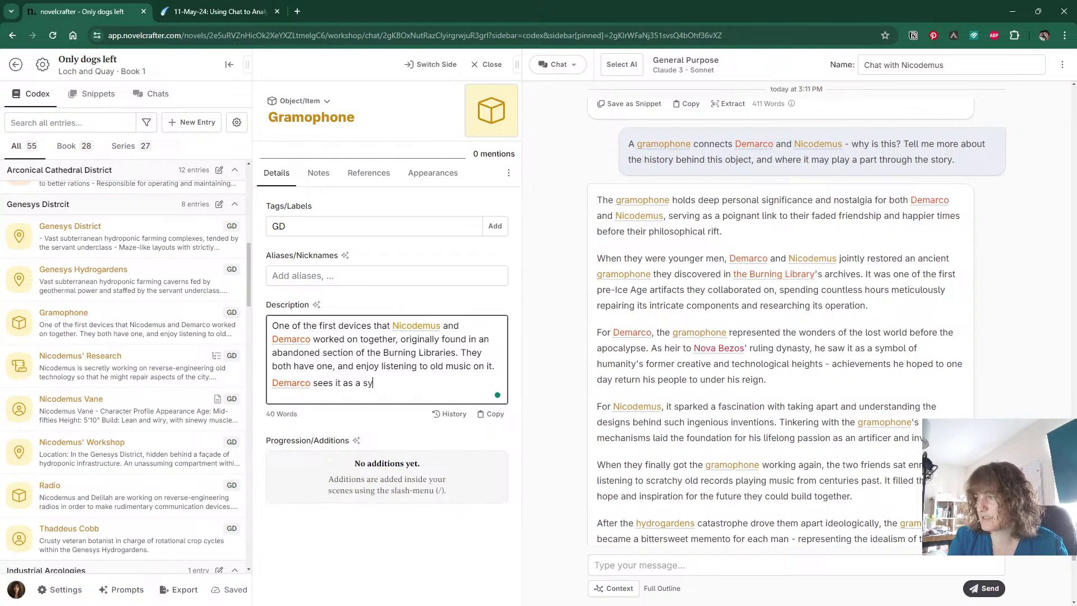
type("mbol o")
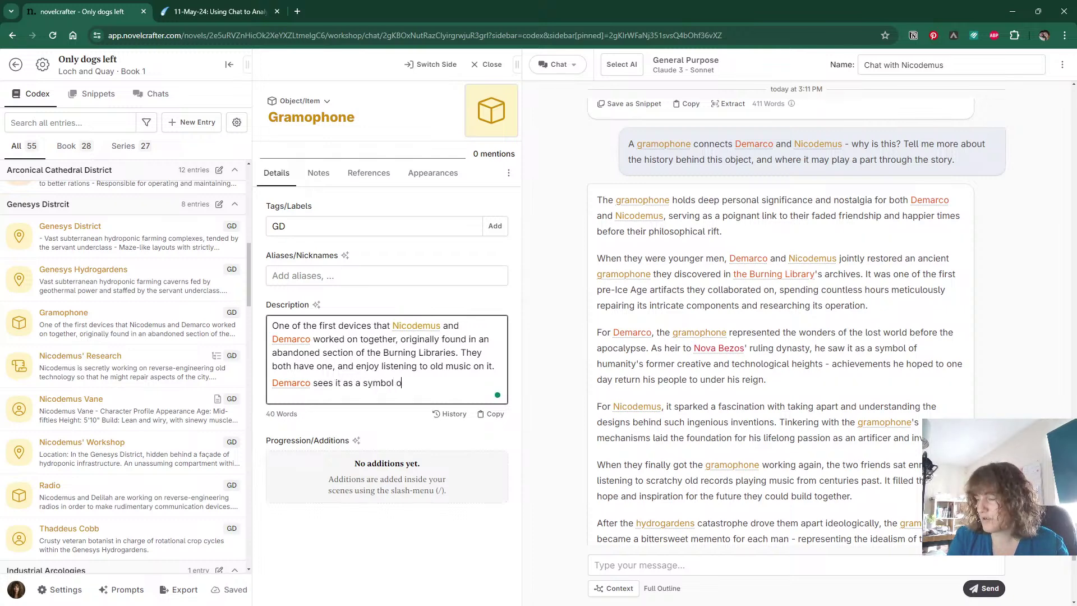
type("f humanity")
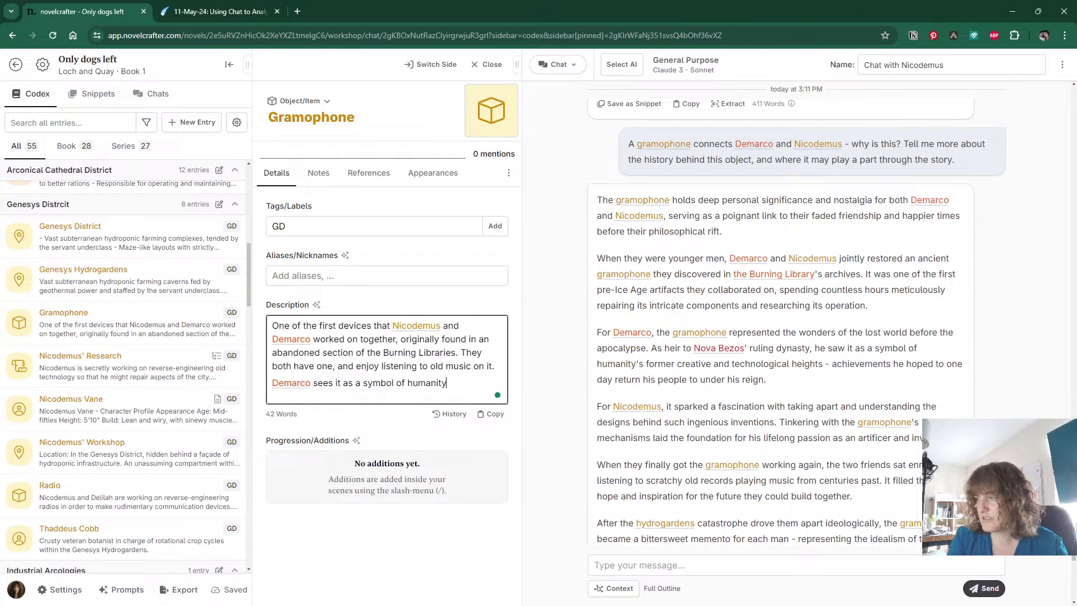
type("'s former creat")
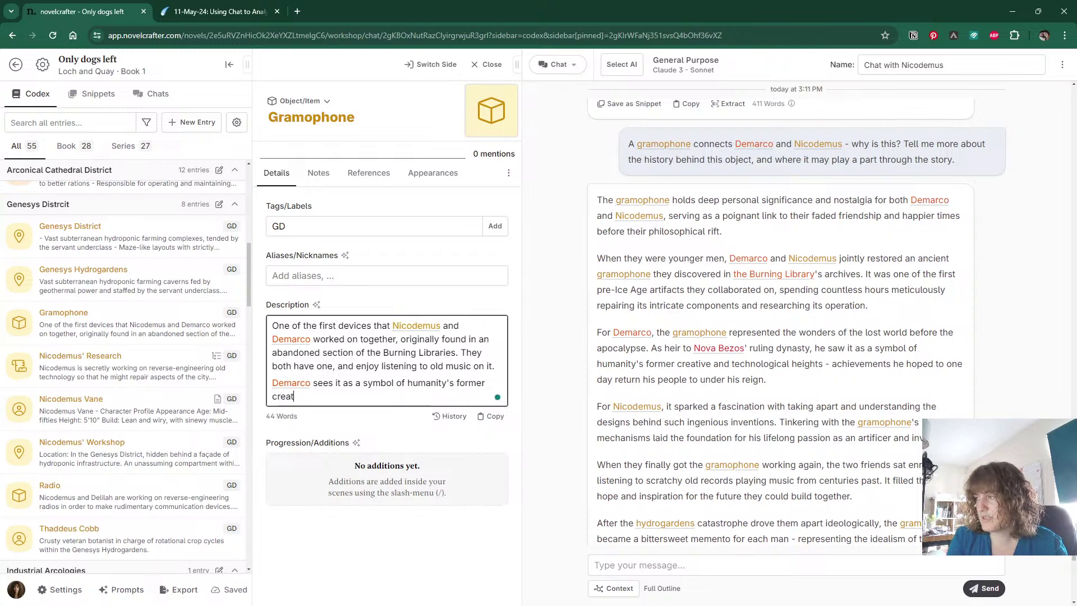
type("ive and techno")
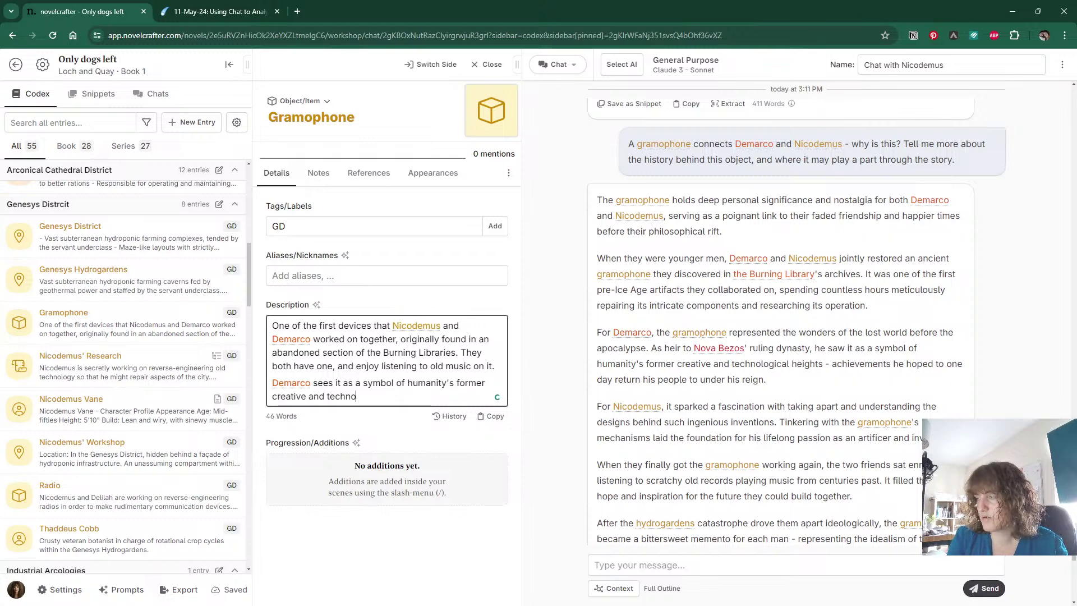
type("logical heights. N")
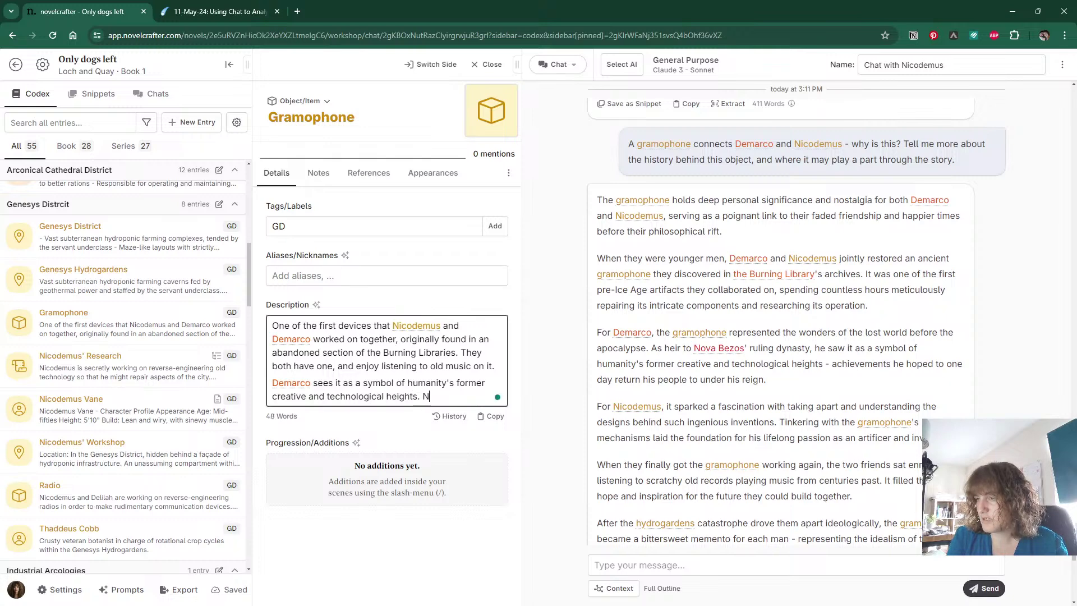
Continue the Gramophone description's second paragraph with "For Nicodemus, it offered an opportunity to understand the past.".
key("BackSpace")
type("For N")
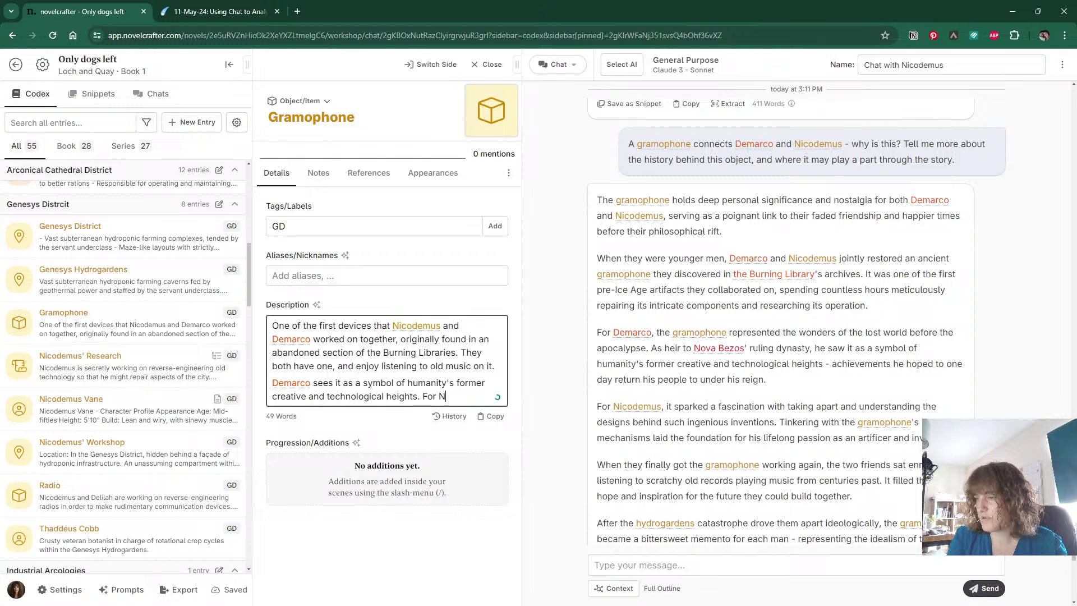
type("icodemus, ")
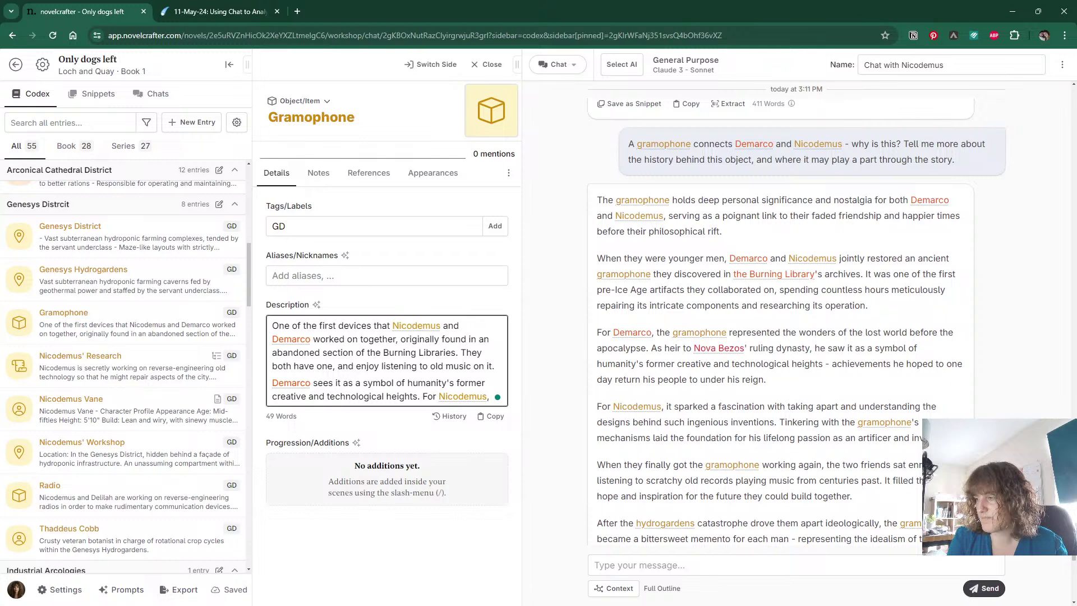
type("it offered")
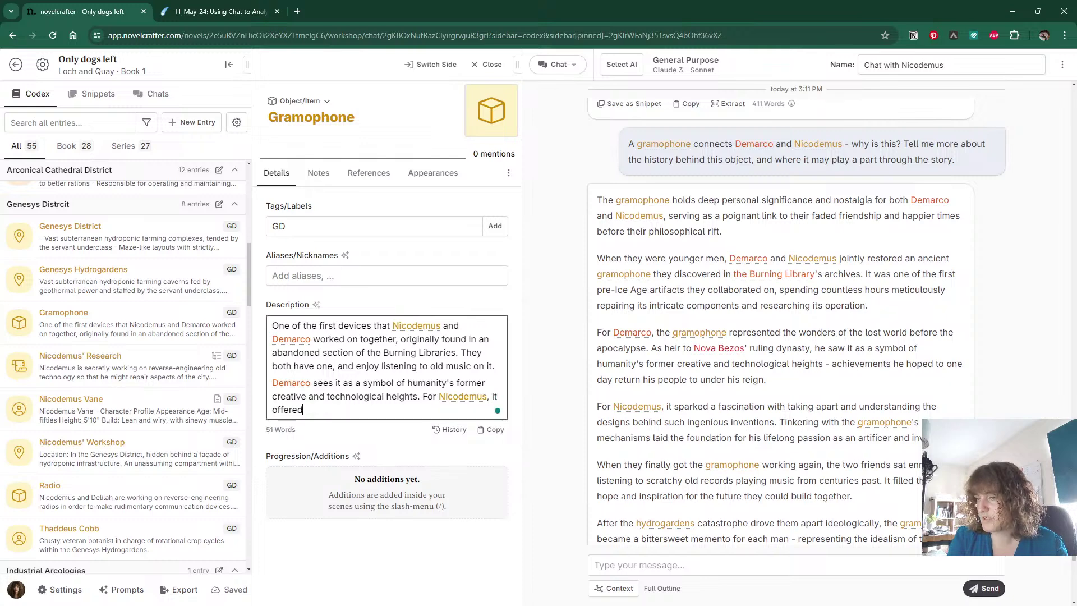
type(" an opportu")
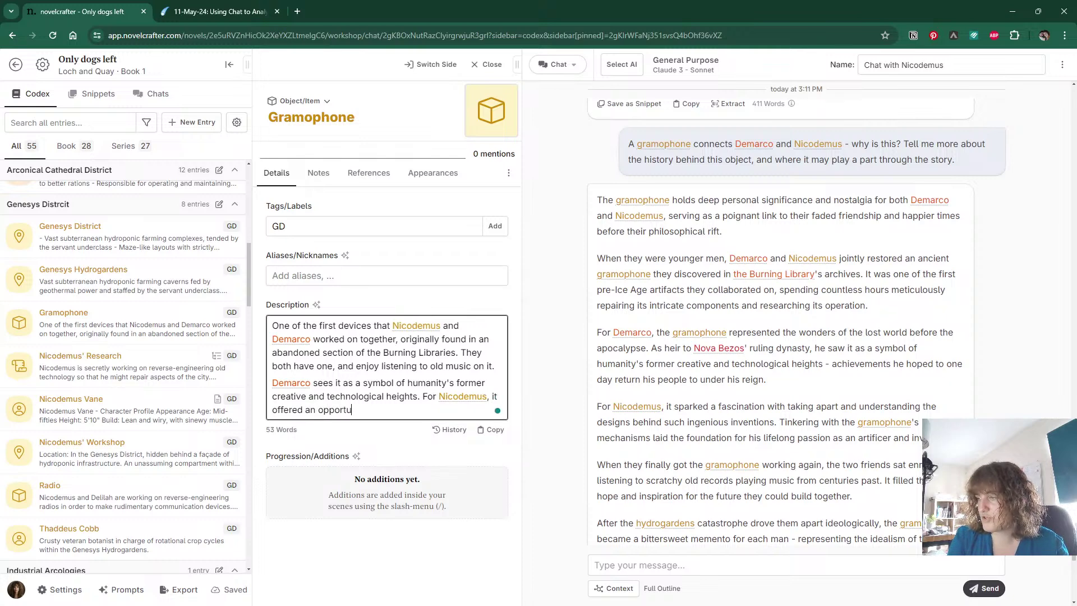
type("nity to")
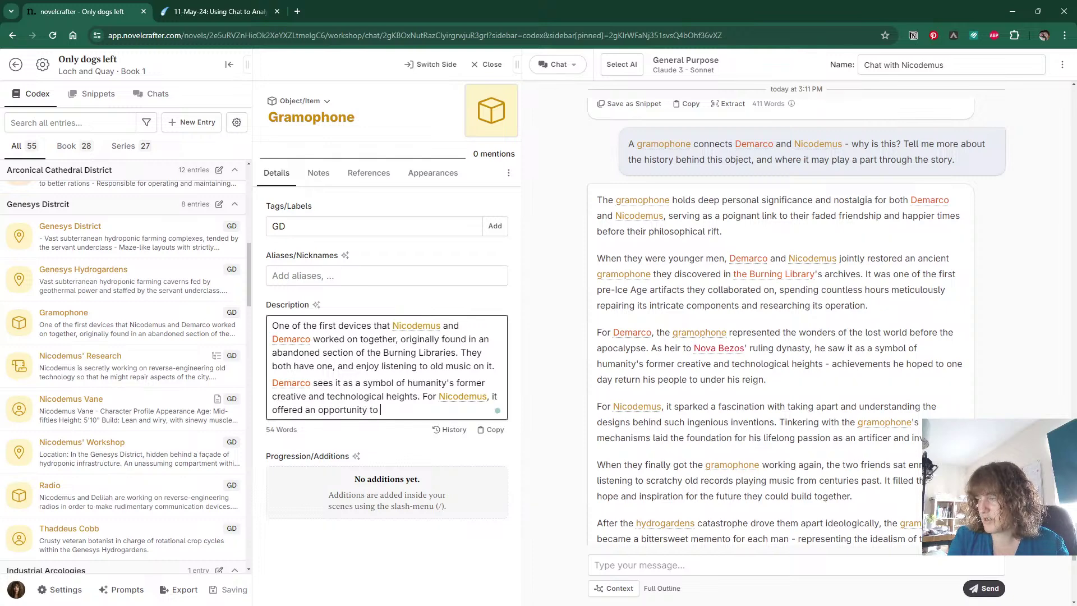
type(" understa")
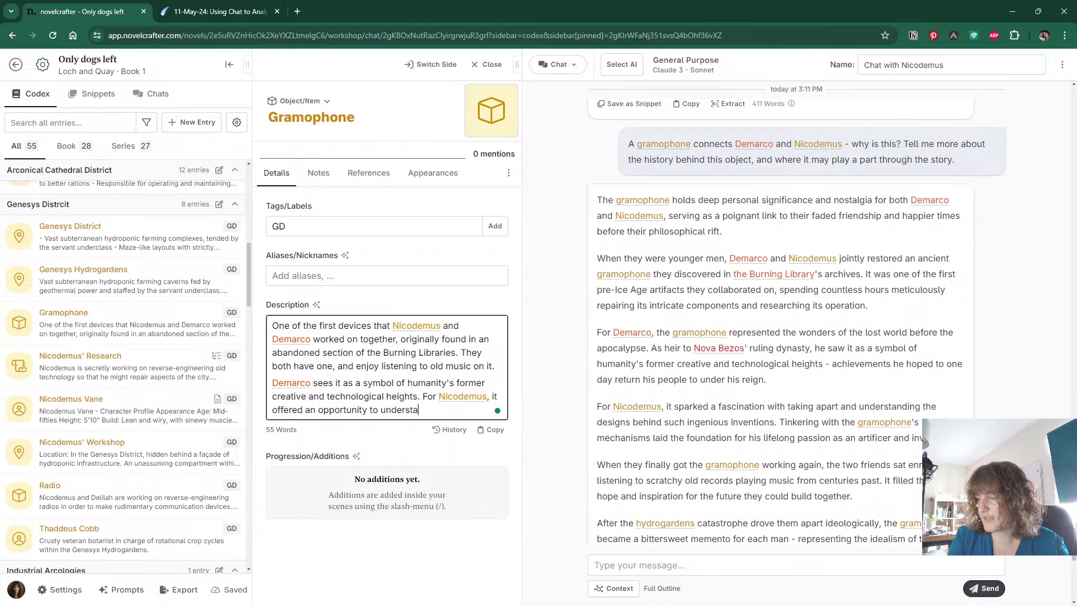
type("nd the past.")
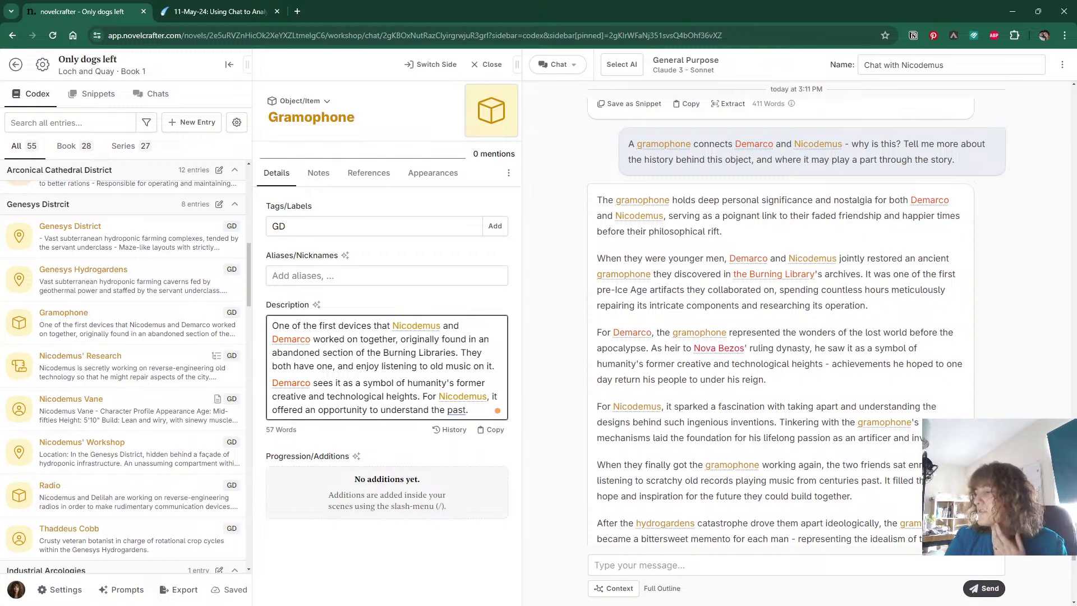
Copy the chat reply's paragraph beginning "Demarco kept his gramophone as a reminder" into the end of the Gramophone description.
scroll(587, 326, "down", 2)
scroll(584, 327, "down", 2)
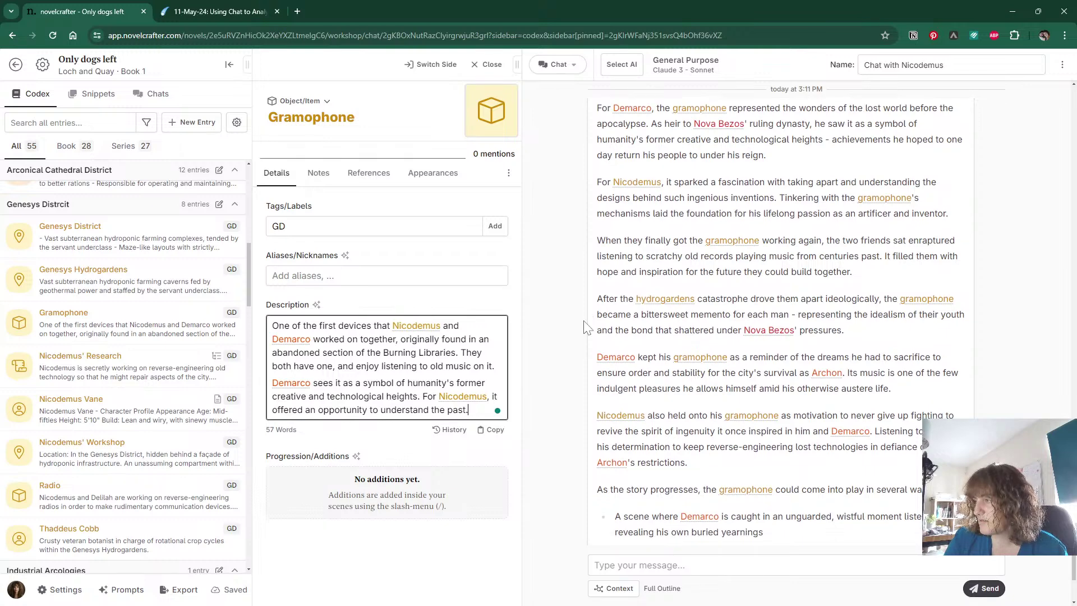
scroll(587, 327, "down", 2)
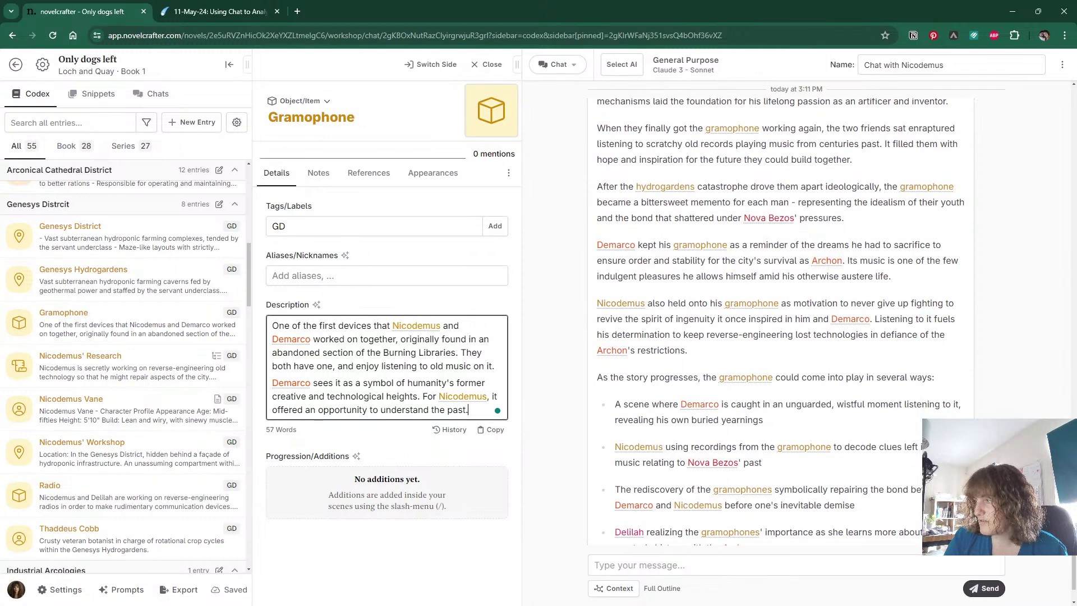
triple_click(873, 255)
key("ctrl+c")
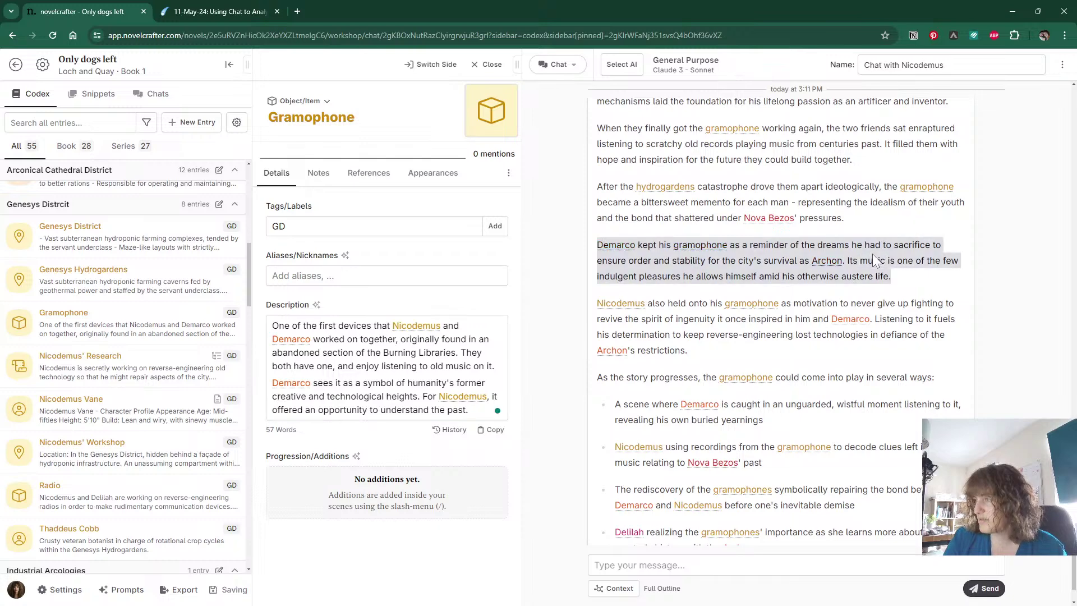
left_click(468, 410)
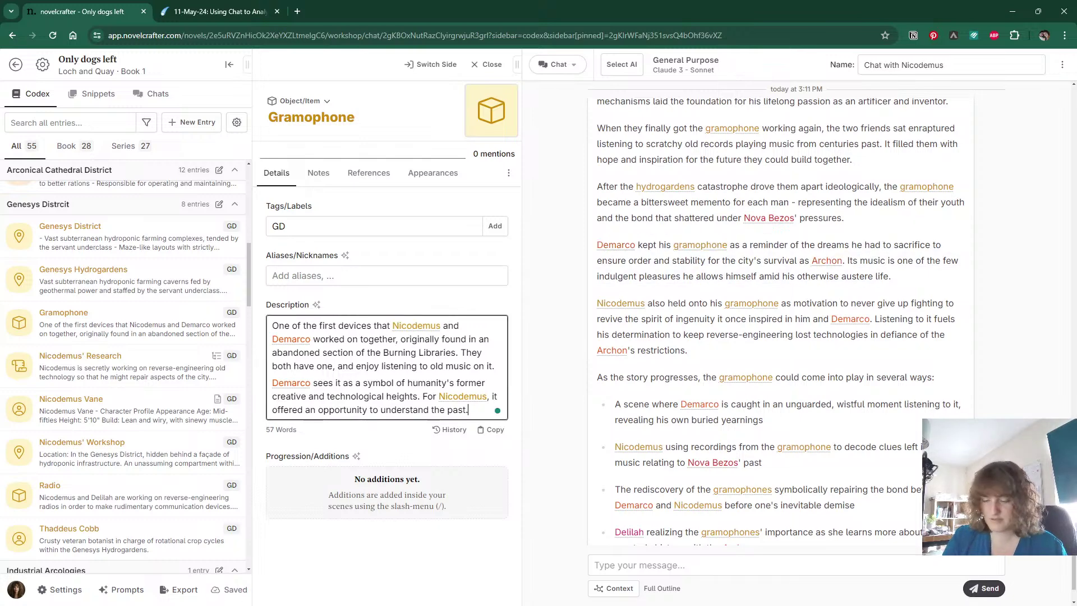
key("ctrl+v")
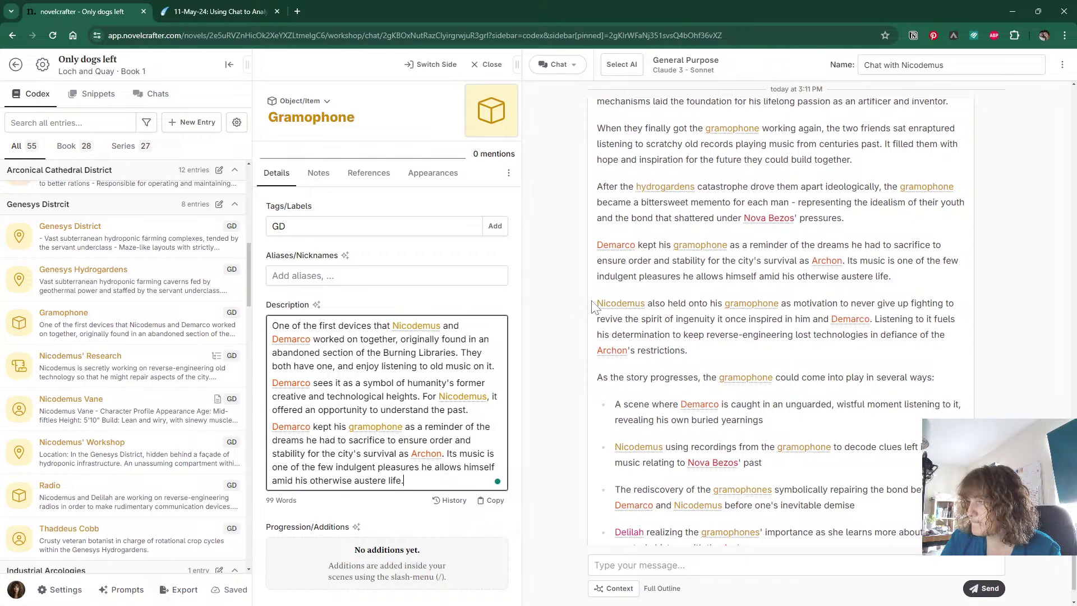
Copy the chat reply's sentence beginning "Nicodemus also held onto his gramophone as motivation" into a new final paragraph of the Gramophone description.
left_click_drag(596, 308, 857, 324)
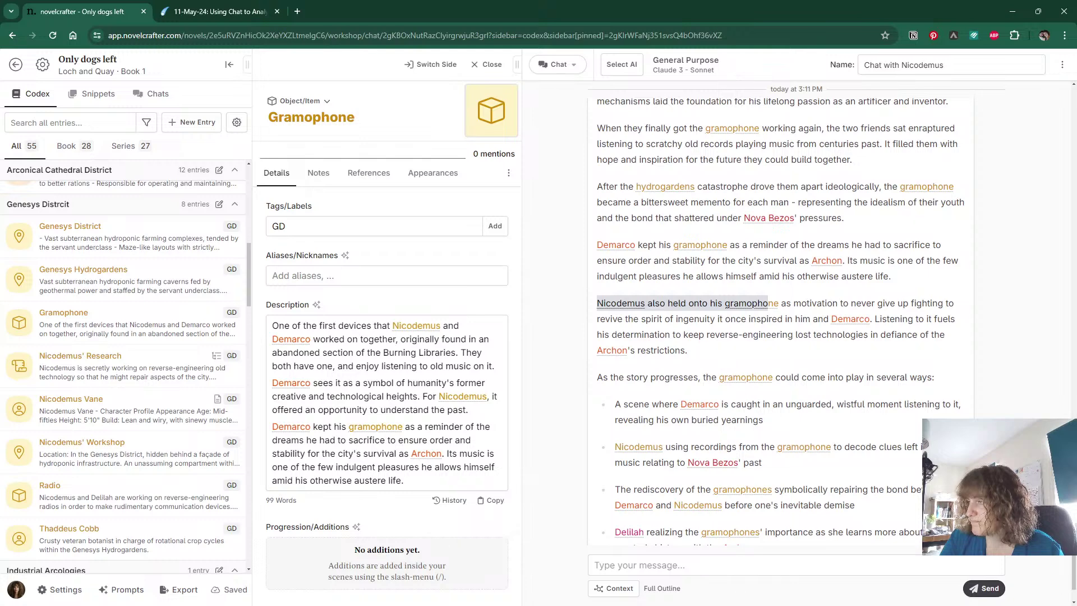
left_click_drag(768, 304, 872, 319)
key("ctrl+c")
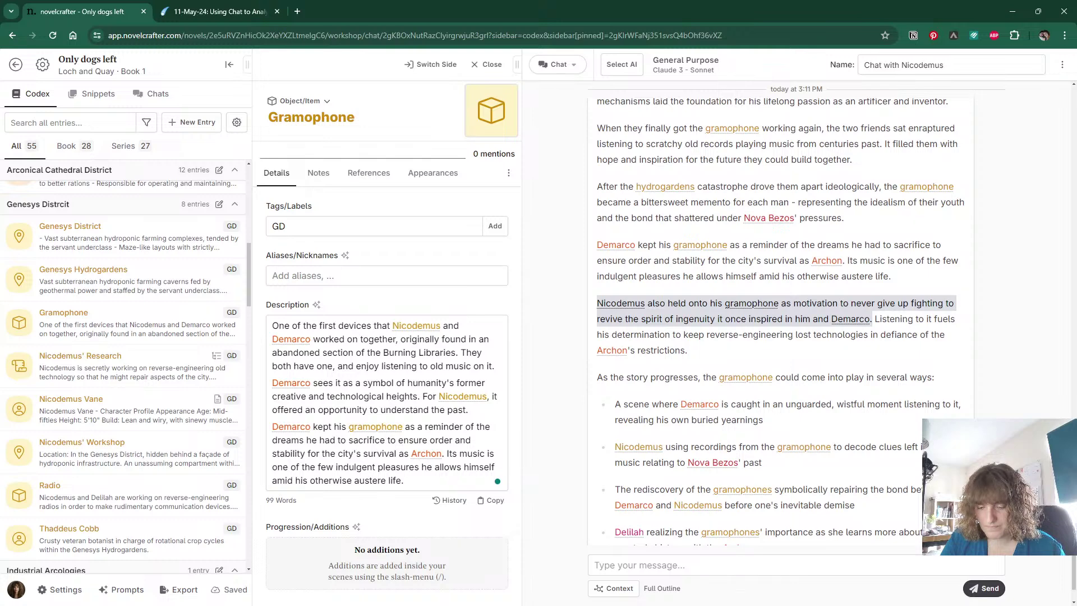
left_click(404, 480)
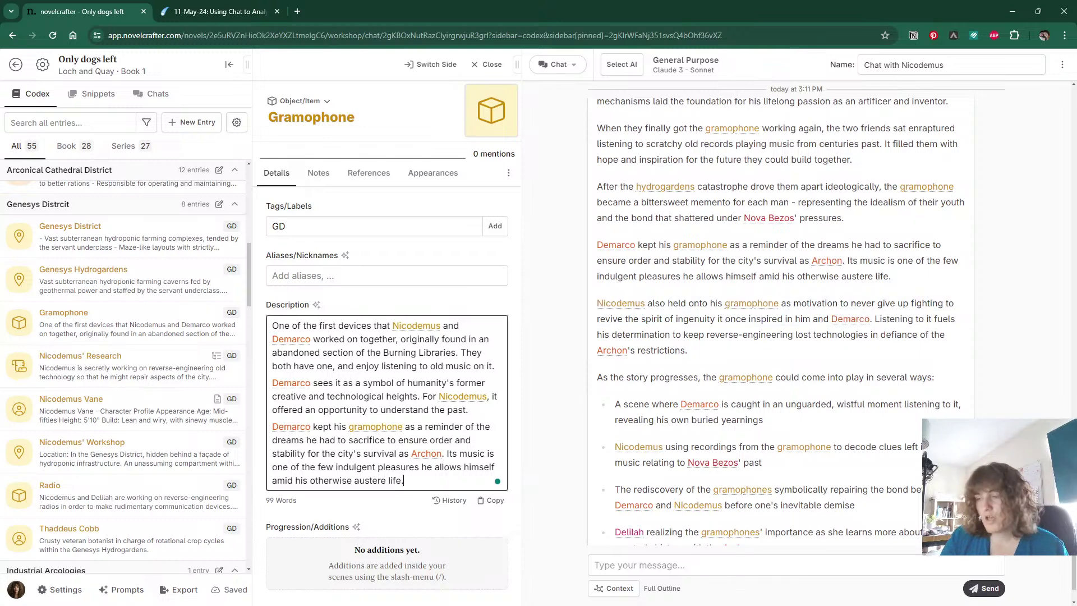
key("Return")
key("ctrl+v")
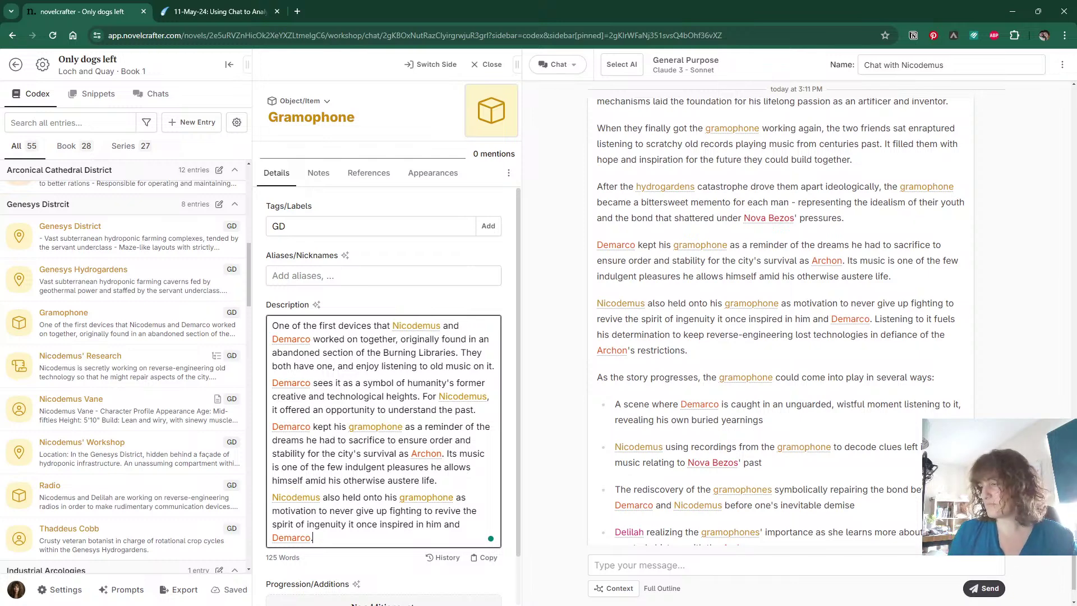
Find the subplot entry "SP3 The city's failing mechanics" in the Codex and review its description, progressions and notes.
scroll(564, 280, "down", 2)
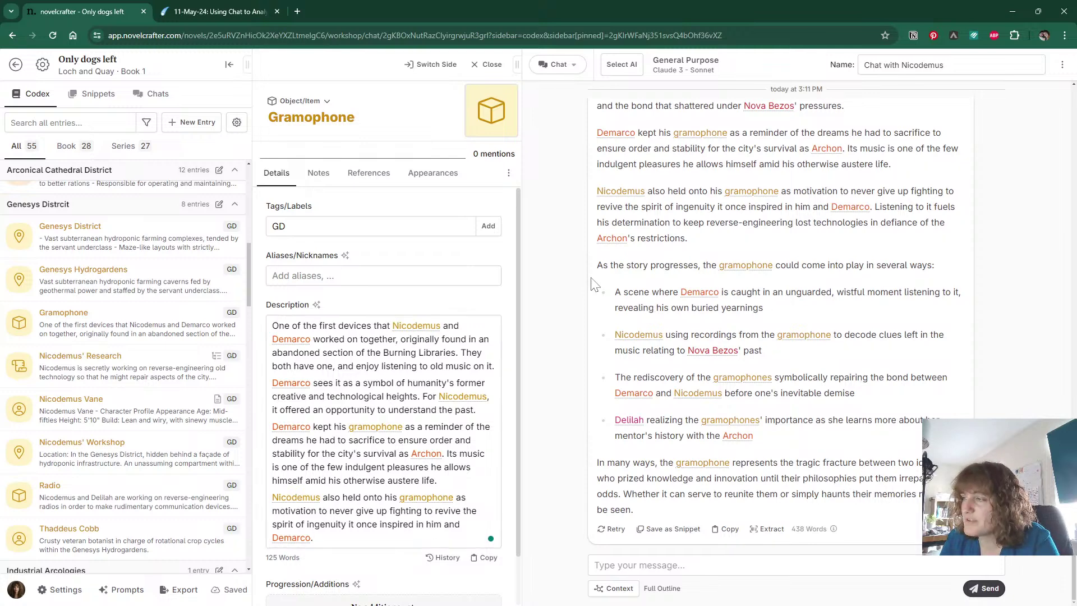
scroll(384, 393, "down", 1)
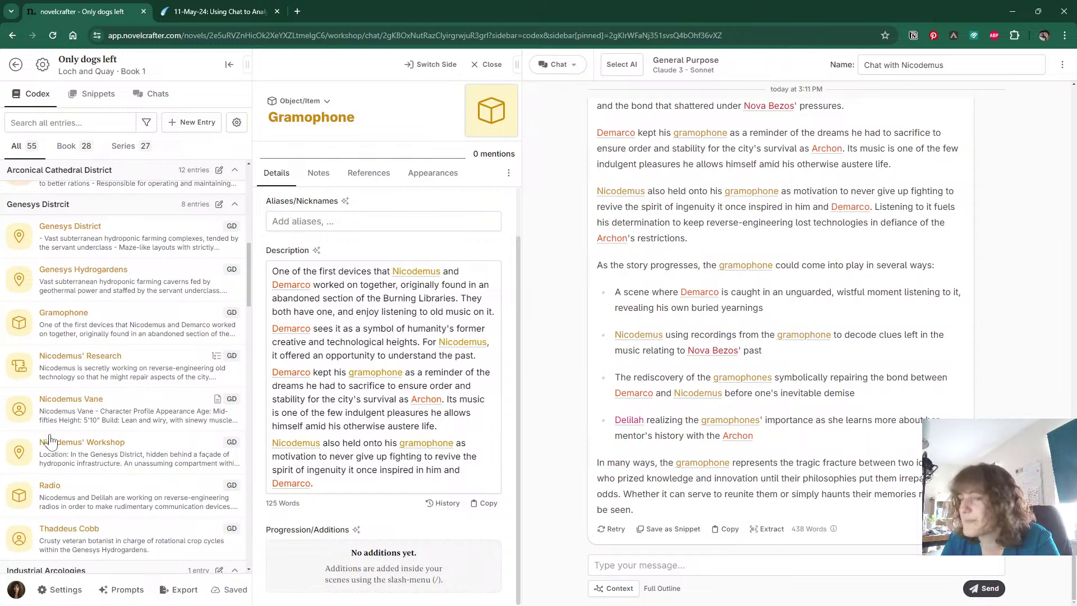
scroll(45, 446, "down", 15)
scroll(48, 449, "down", 15)
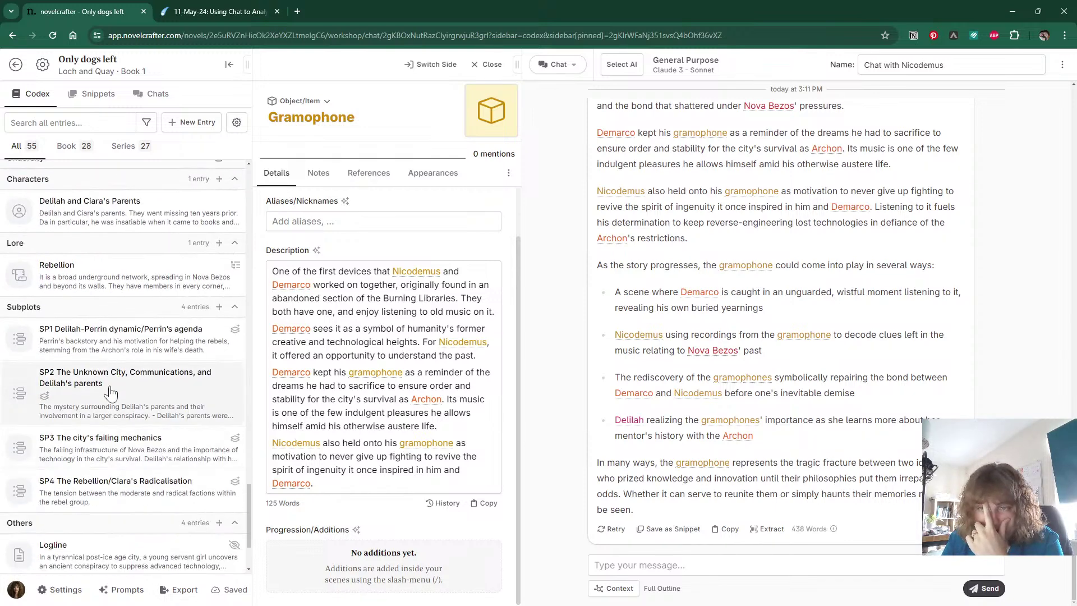
left_click(109, 459)
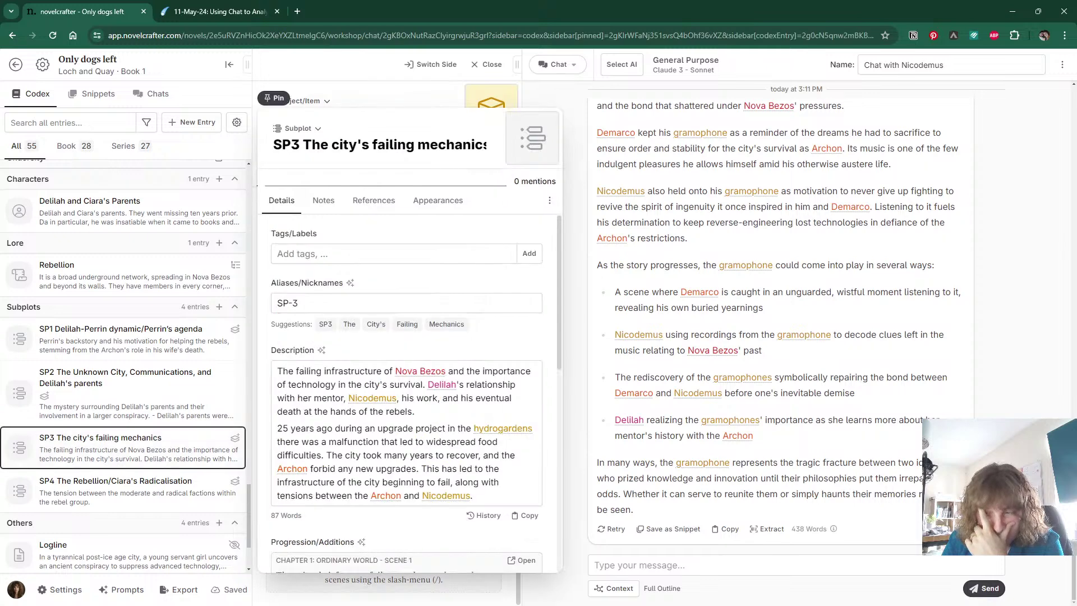
scroll(406, 393, "down", 3)
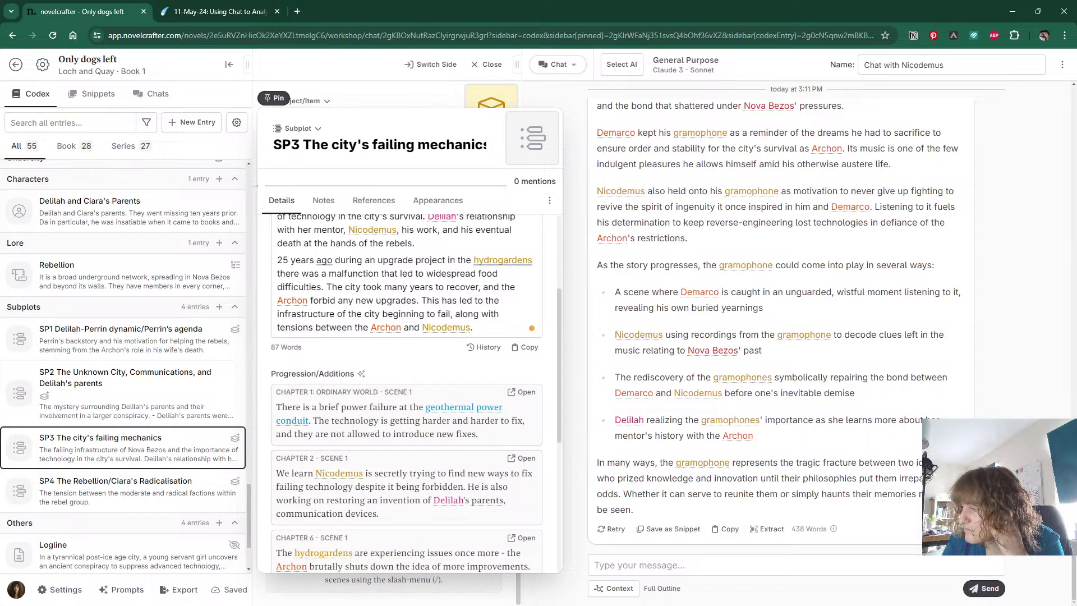
left_click(323, 201)
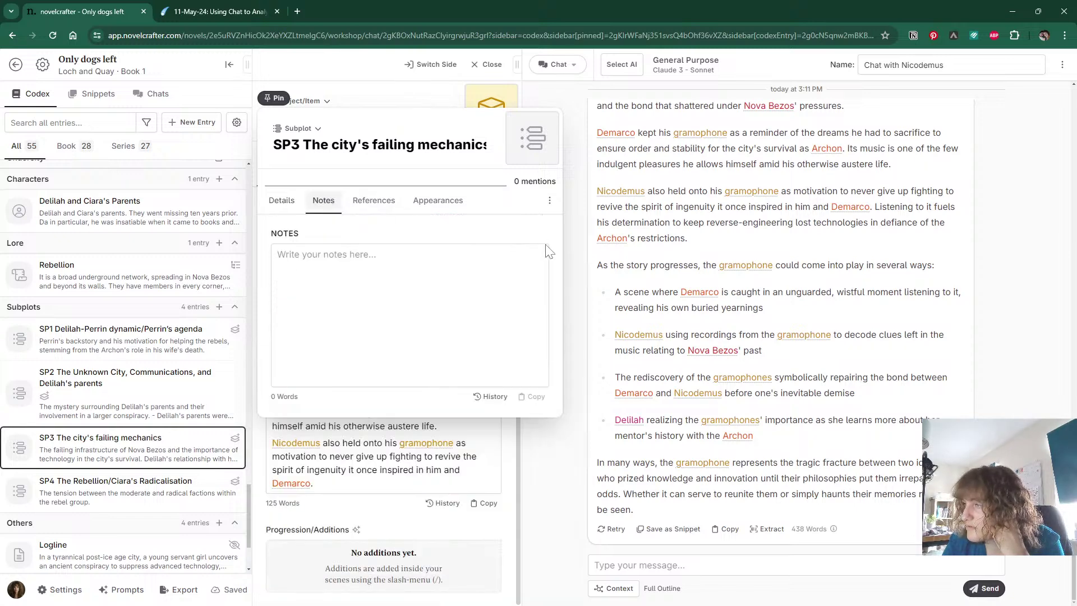
Copy the chat reply from "As the story progresses" through its closing paragraph into the notes of "SP3 The city's failing mechanics".
left_click_drag(598, 265, 681, 511)
key("ctrl+c")
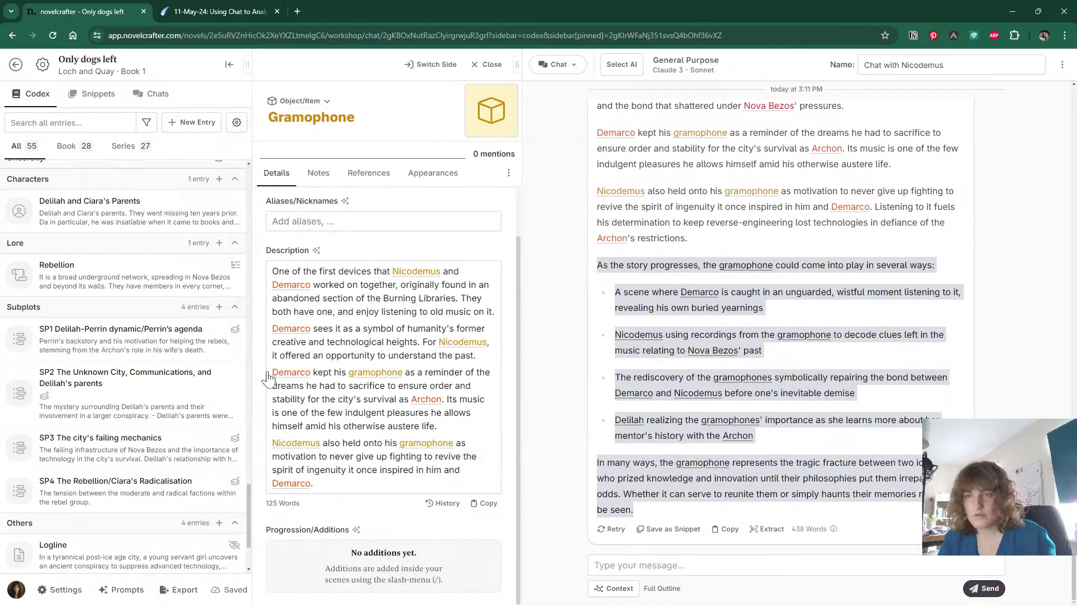
left_click(97, 454)
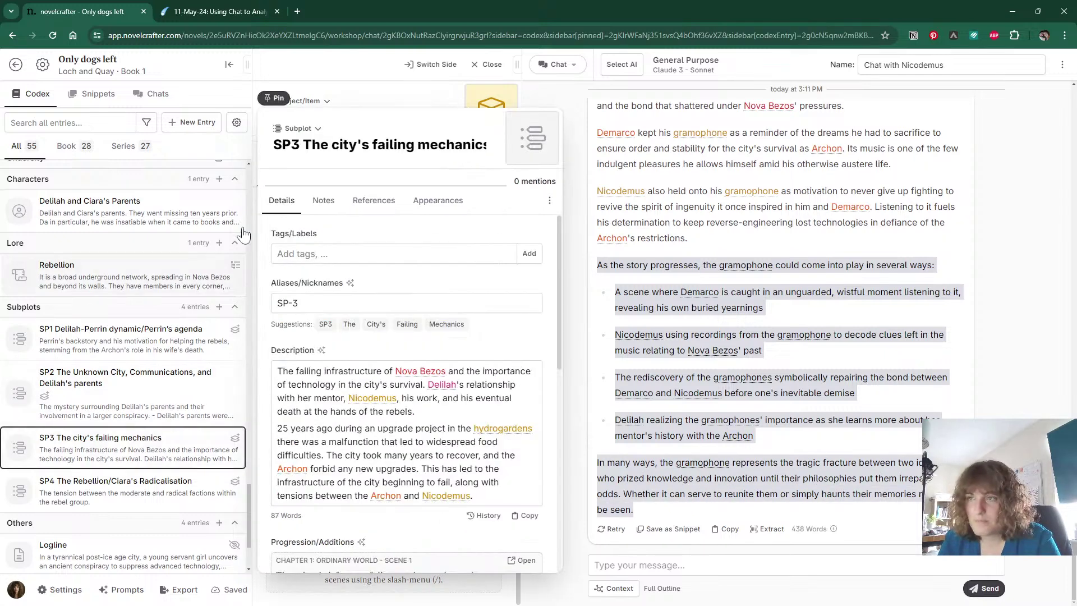
left_click(323, 201)
left_click(410, 254)
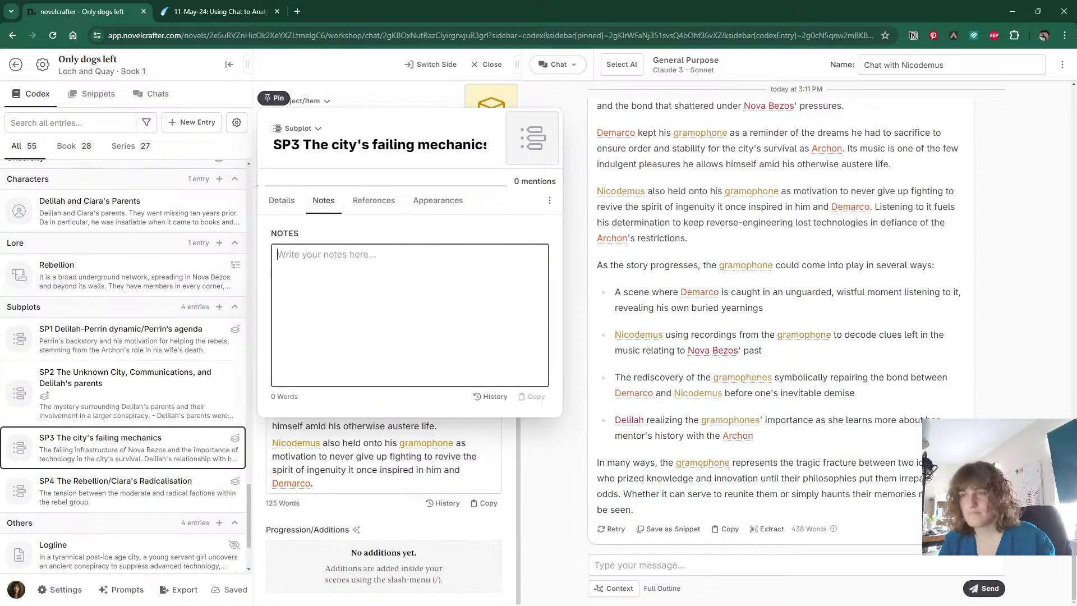
key("ctrl+v")
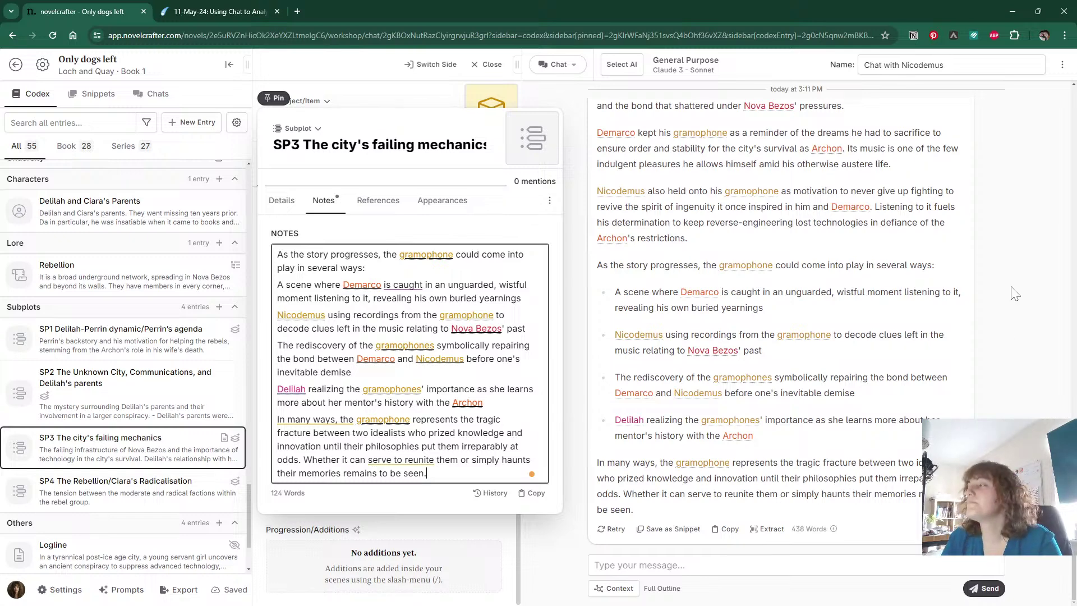
Close the SP3 subplot and the pinned Gramophone entry, and switch to the Notion page listing the props to brainstorm.
key("Escape")
left_click(487, 63)
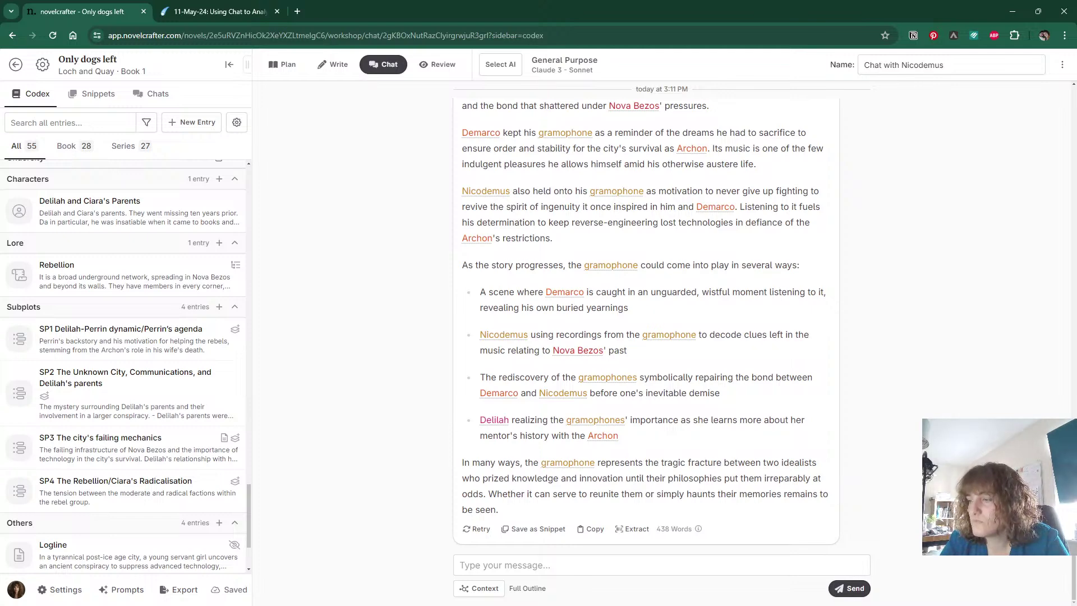
left_click(264, 12)
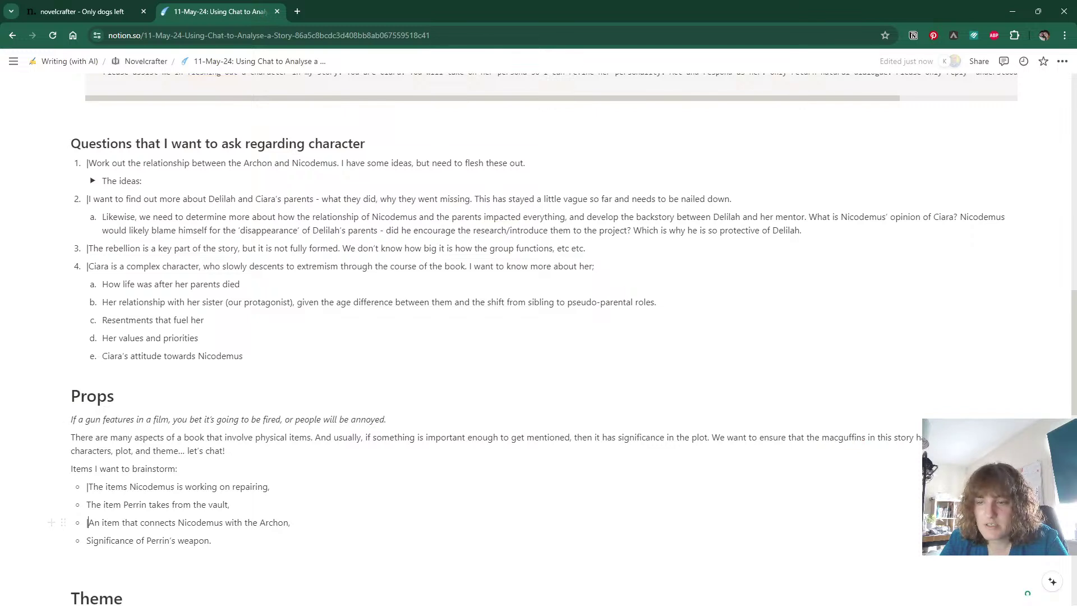
Return to the new chat thread in Novelcrafter and set its AI model to Claude 3 - Sonnet.
left_click(71, 13)
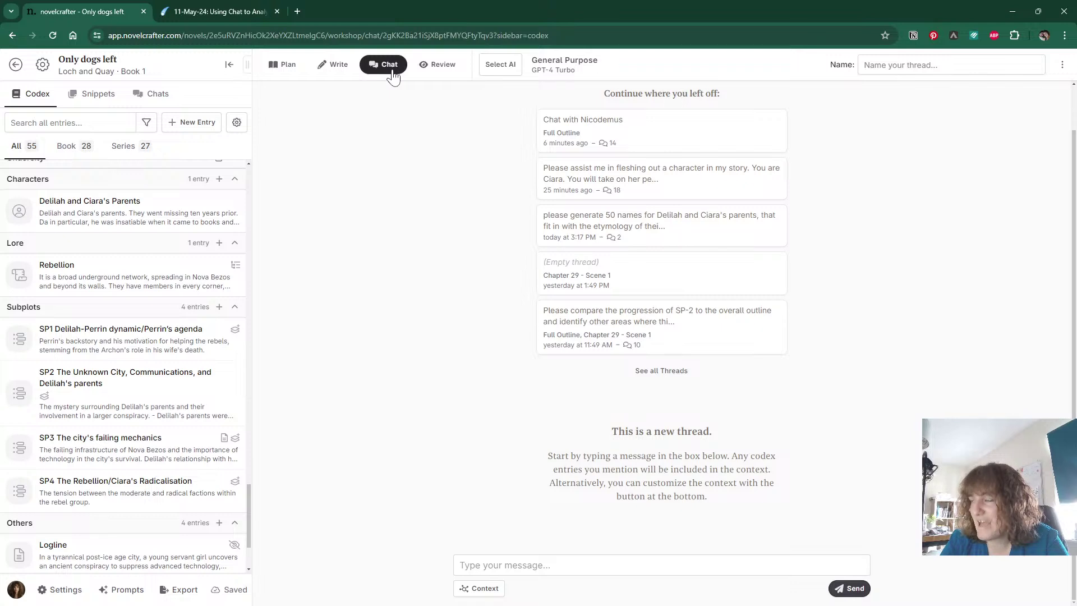
left_click(597, 67)
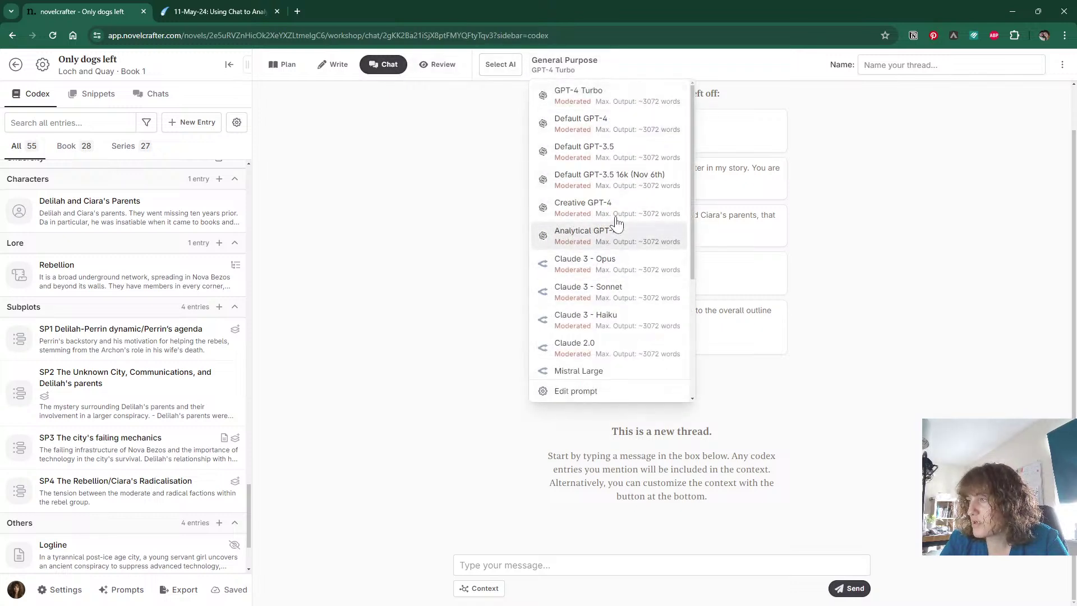
left_click(620, 297)
Copy the Ciara persona prompt "Please assist me in fleshing out a character in my story" from the Notion page into the new chat's message.
left_click(241, 13)
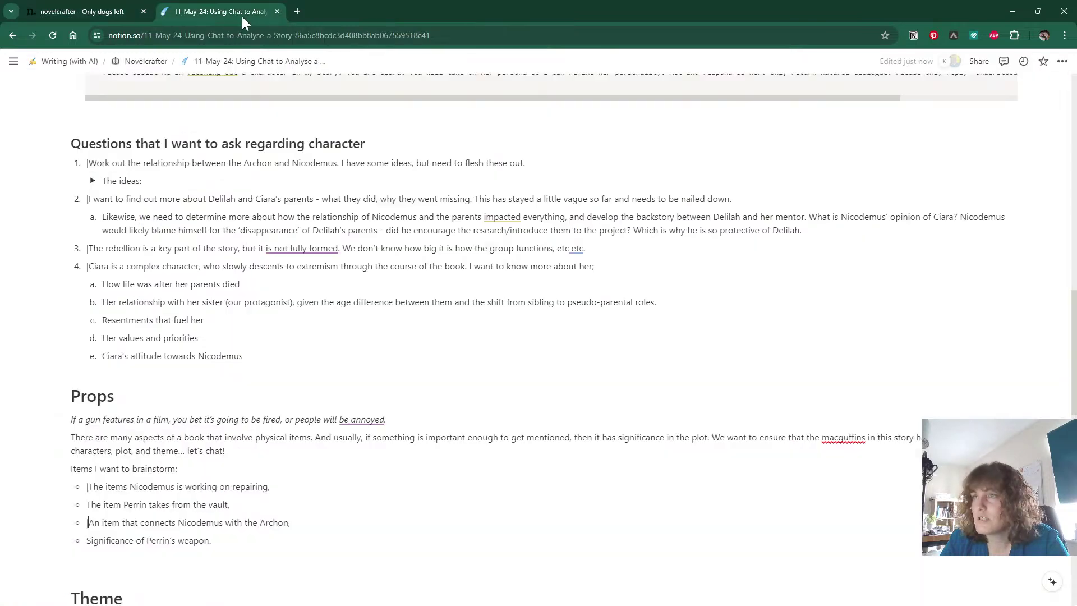
scroll(539, 336, "up", 2)
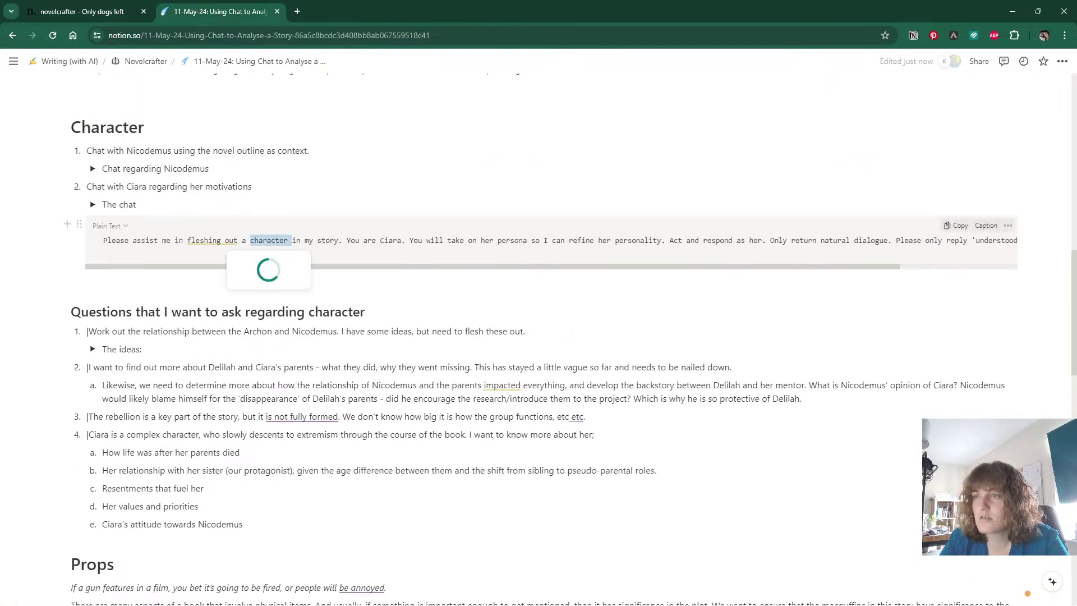
triple_click(256, 241)
key("ctrl+c")
key("ctrl+shift+Tab")
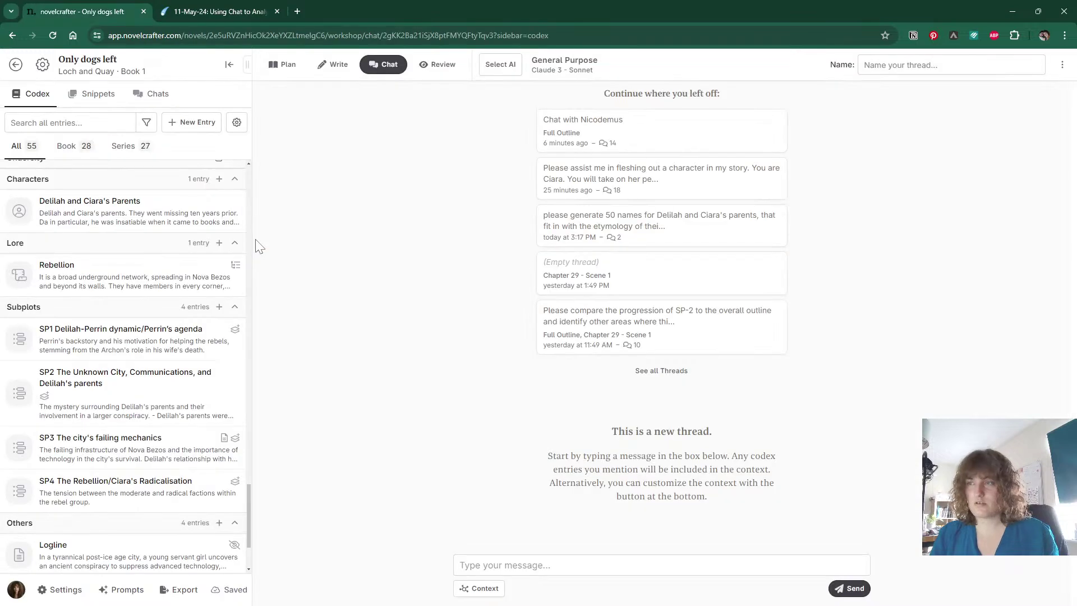
key("ctrl+v")
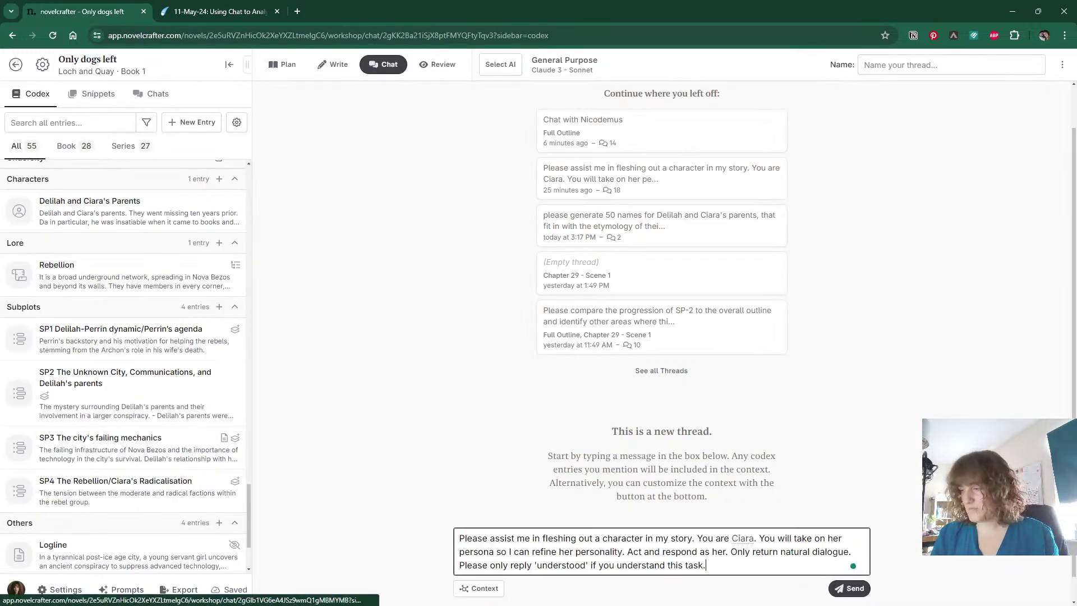
Adapt the persona prompt by replacing Ciara with Perrin and the feminine pronouns with masculine ones, and send it.
double_click(740, 540)
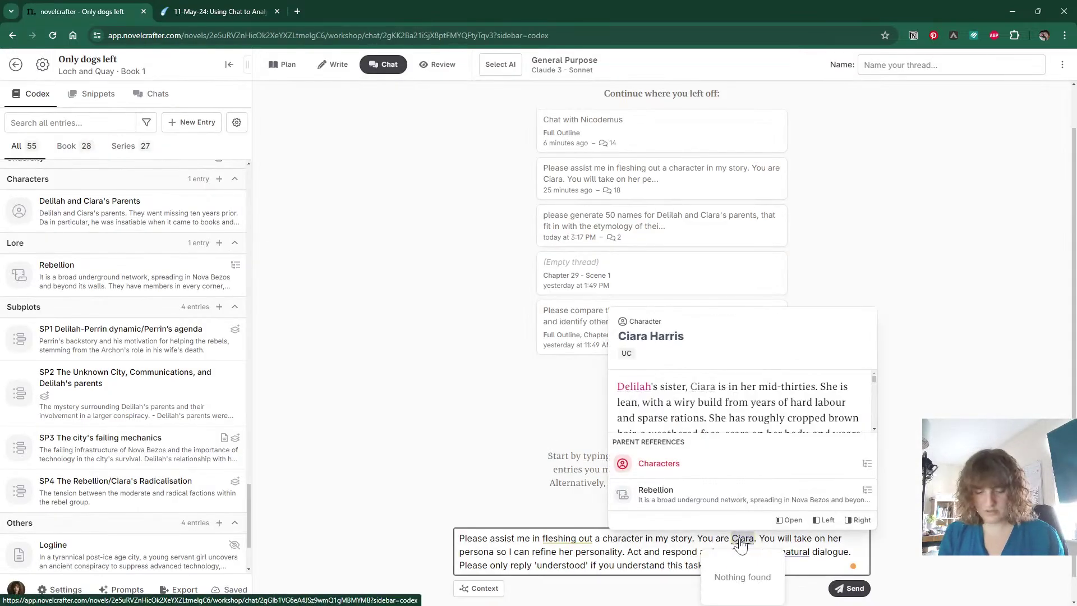
type("Perrin")
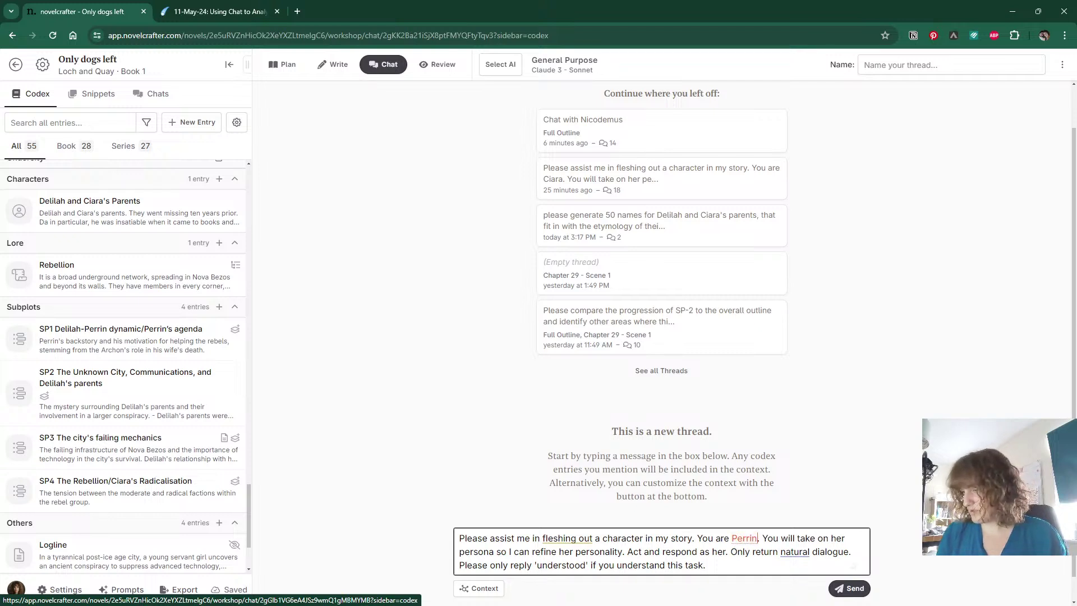
double_click(837, 539)
type("his")
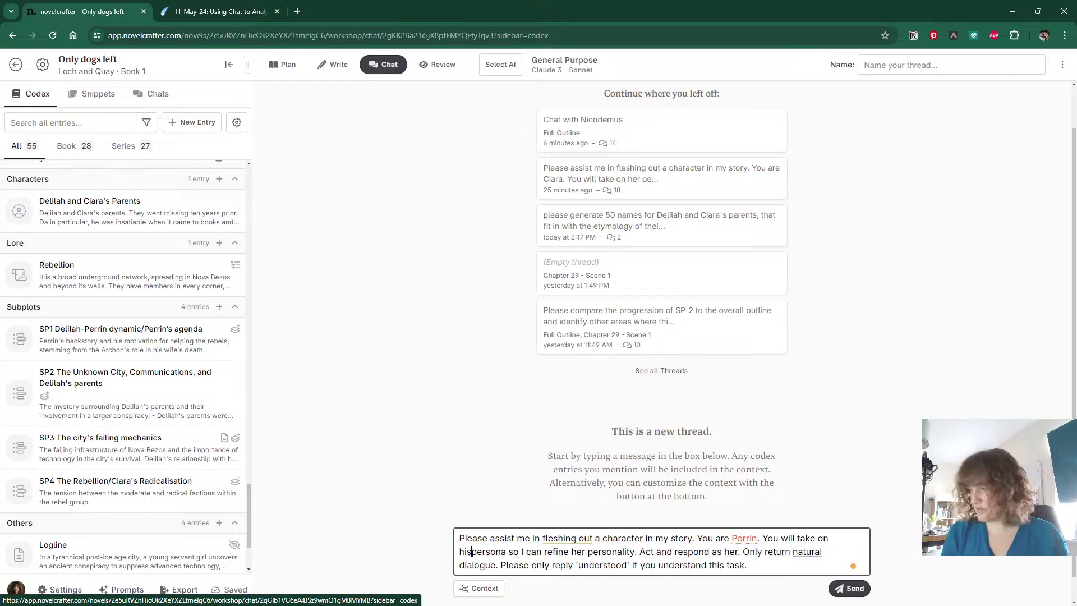
double_click(577, 552)
type("his")
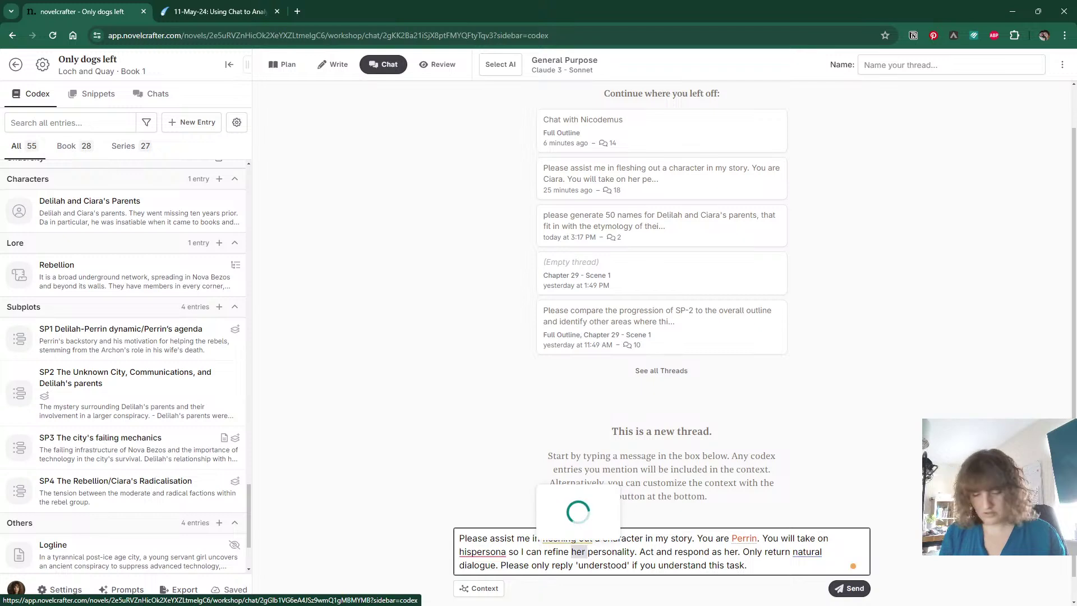
left_click(483, 552)
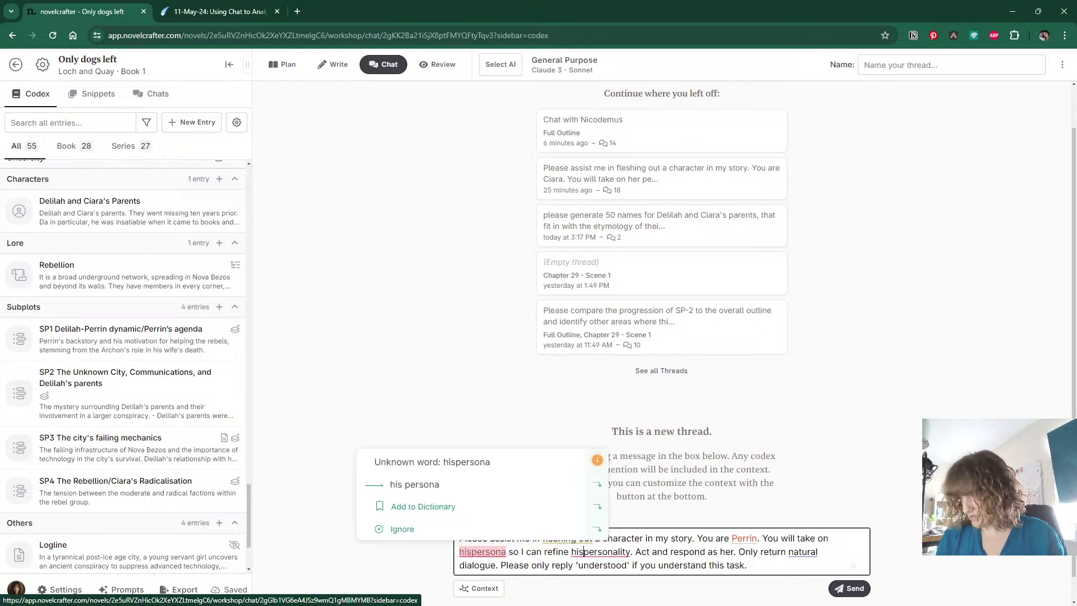
left_click(427, 553)
left_click(587, 553)
left_click(571, 552)
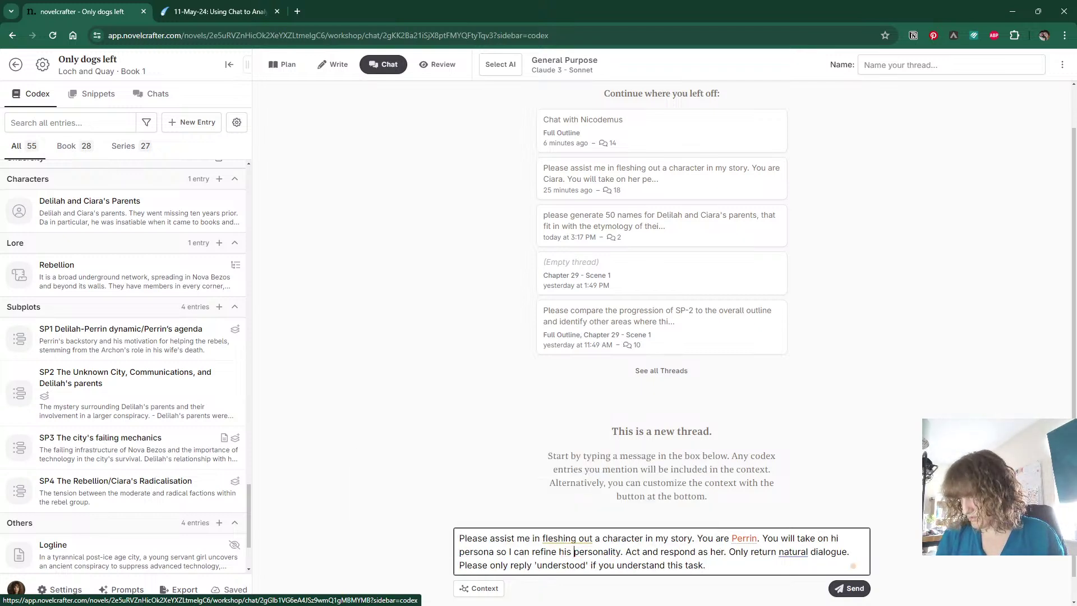
double_click(717, 552)
type("him")
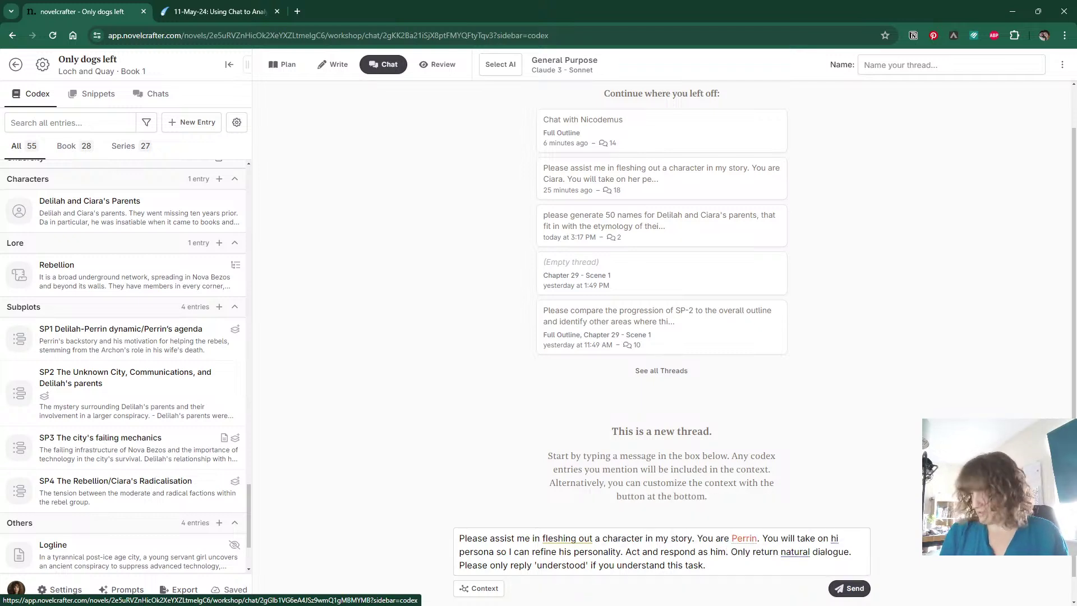
key("Return")
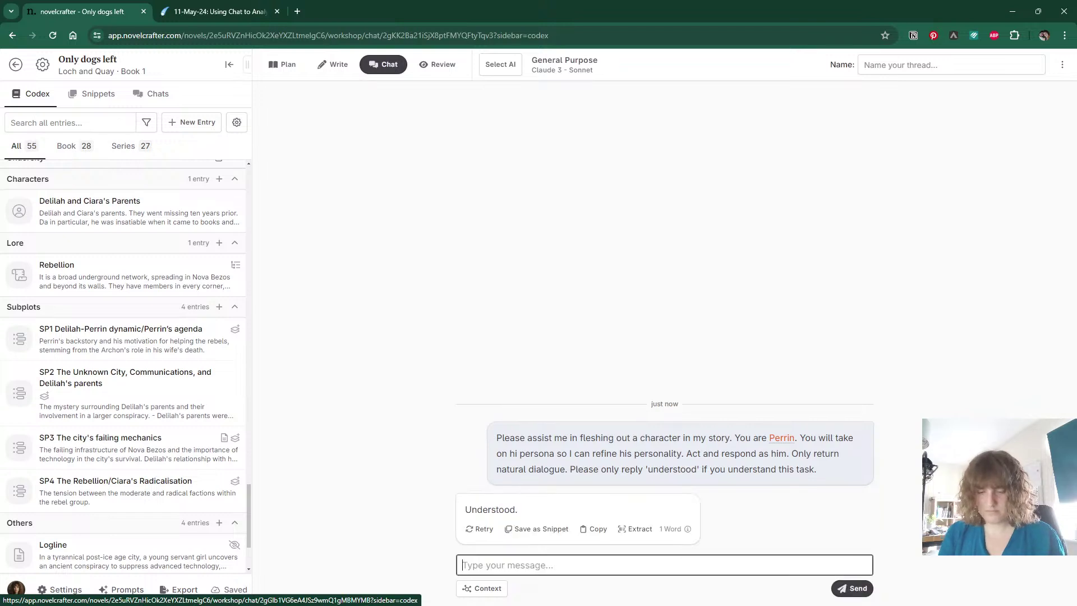
type("perrin")
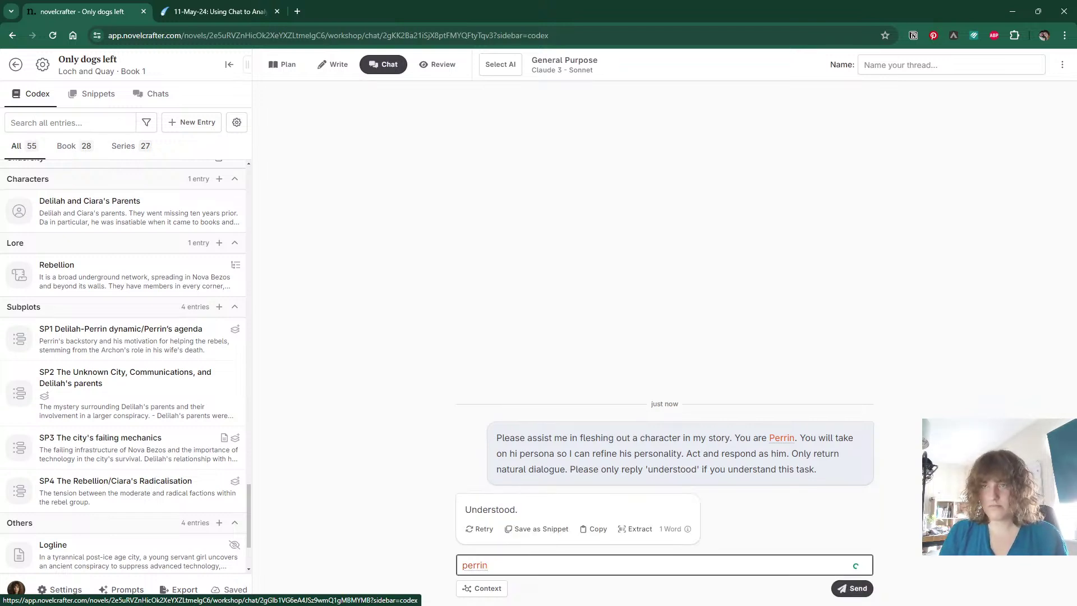
key("ctrl+a")
key("BackSpace")
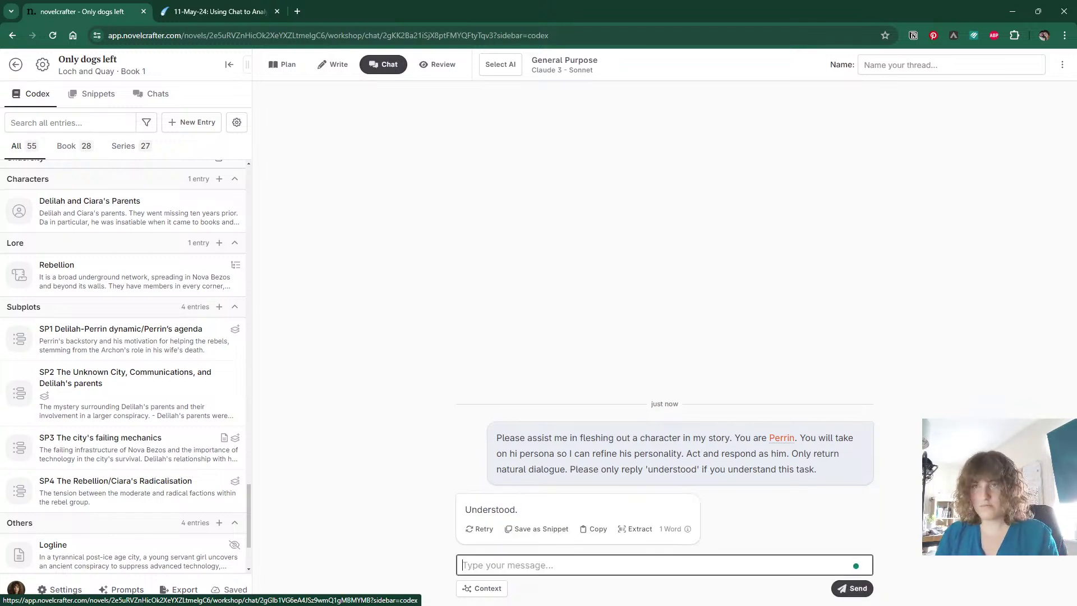
Search the Codex for "perrin" and review the description in the Perrin Arken entry.
left_click(56, 122)
type("perrin")
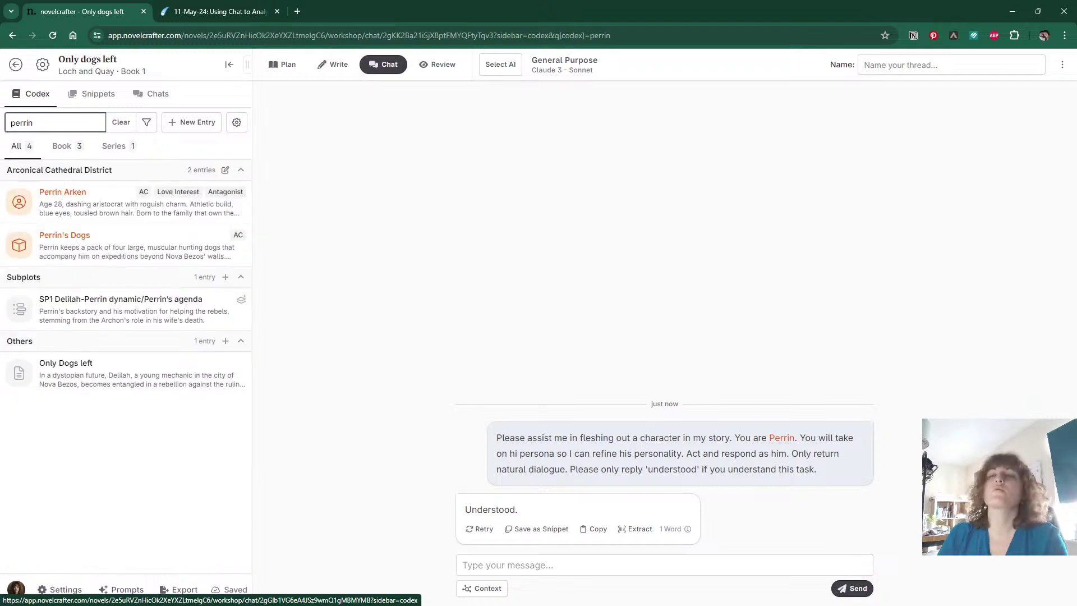
left_click(109, 223)
scroll(293, 379, "down", 2)
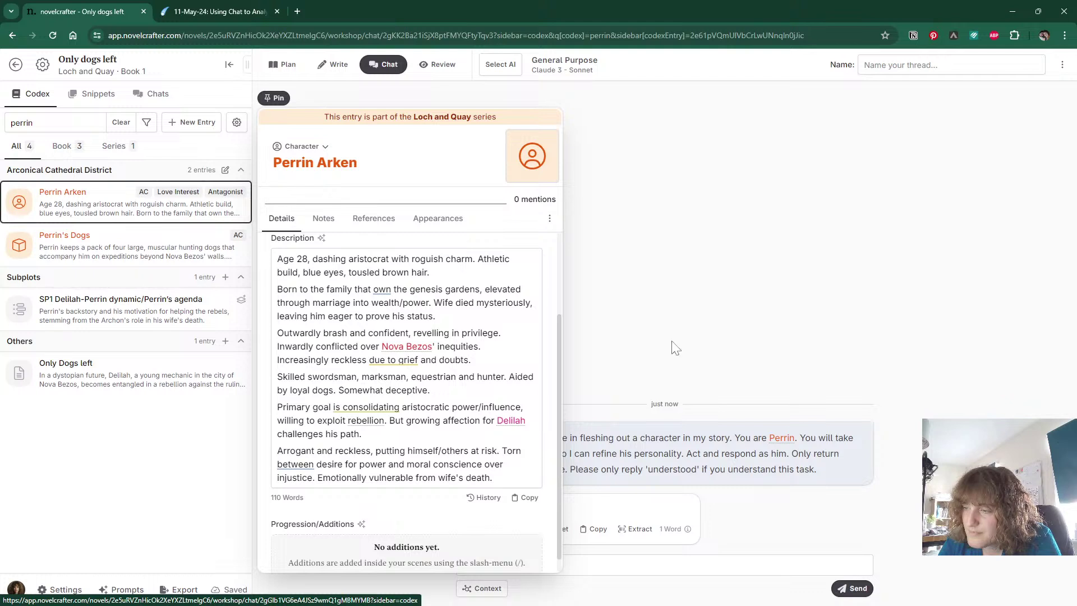
Add the final paragraph "At his core he has a good heart - he wants to improve himself and prove himself, but does not know how." and close the entry.
left_click(493, 478)
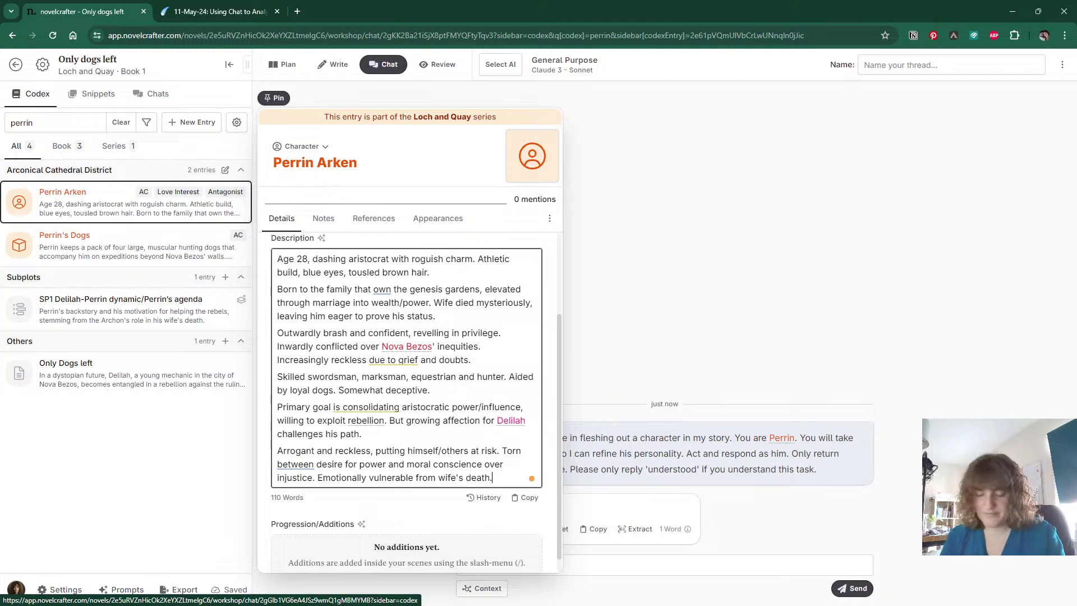
key("Return")
type("At his core")
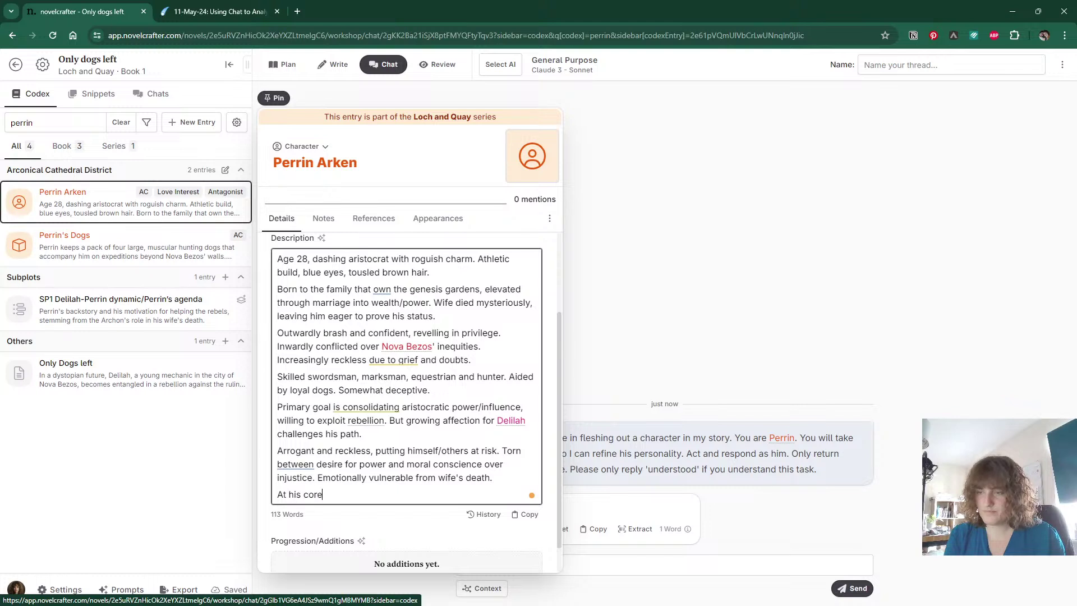
type(" he has a good")
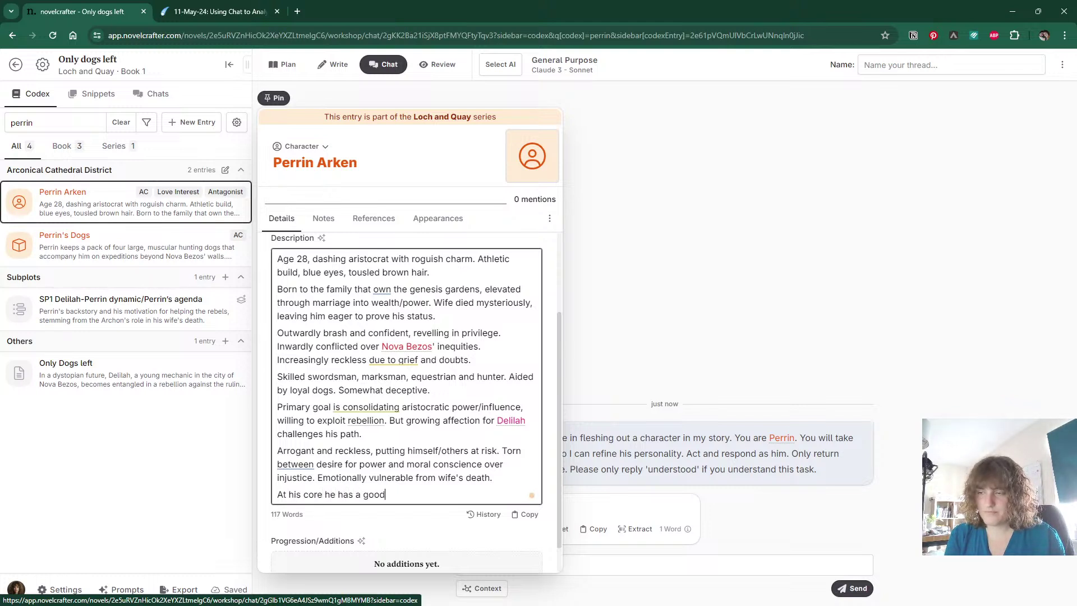
type(" heart -")
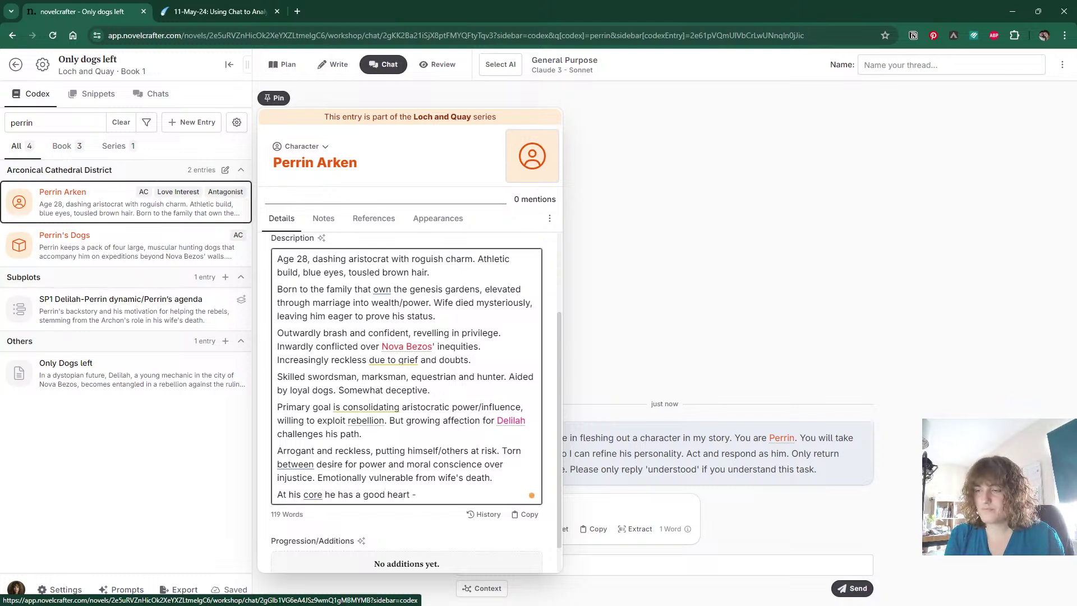
type(" he wants")
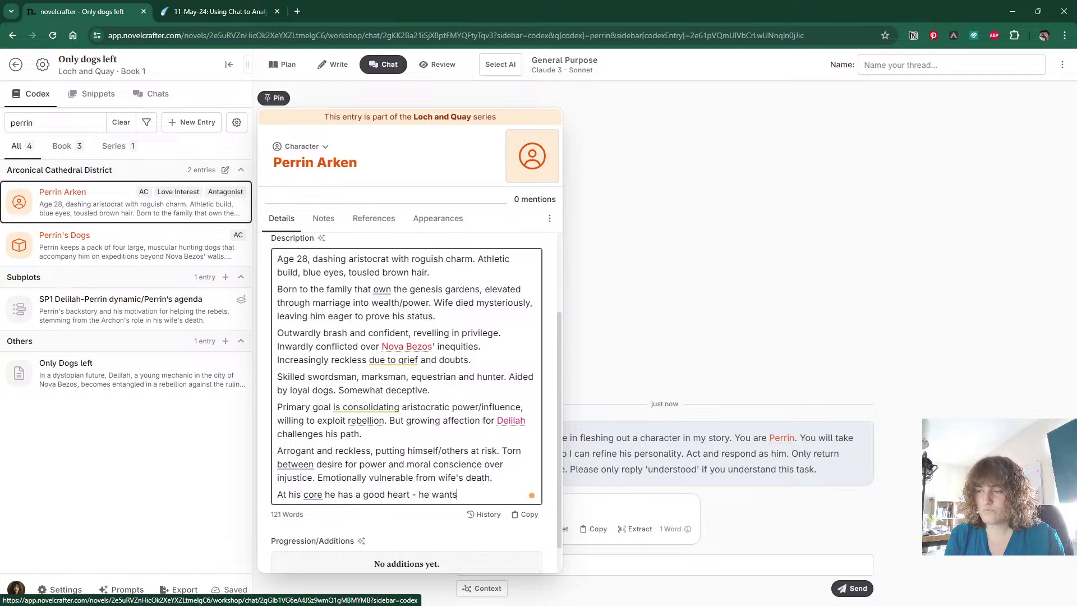
type(" to improve")
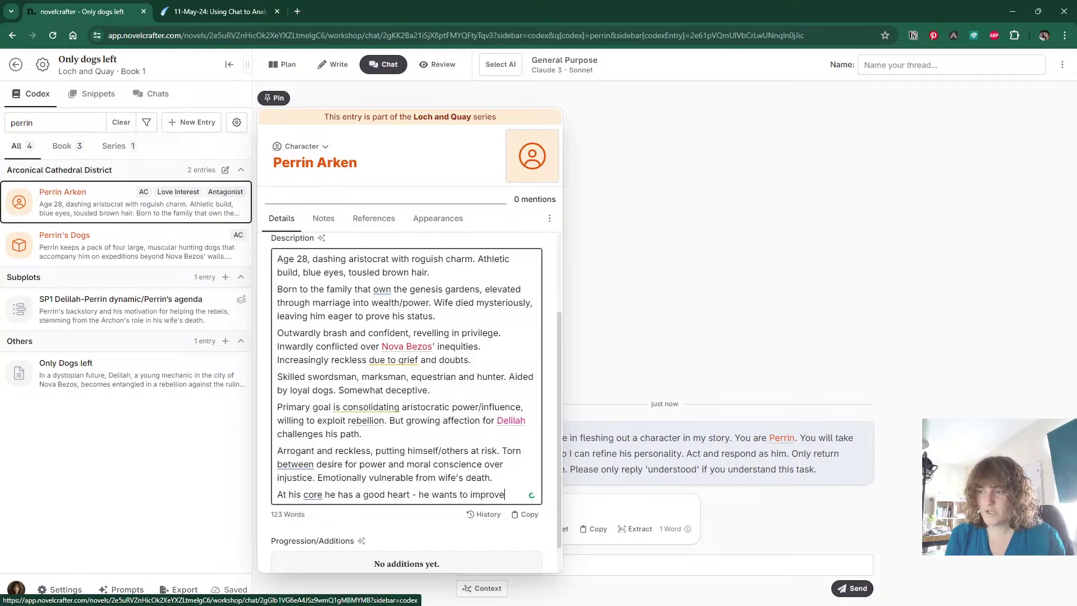
type(" himself and")
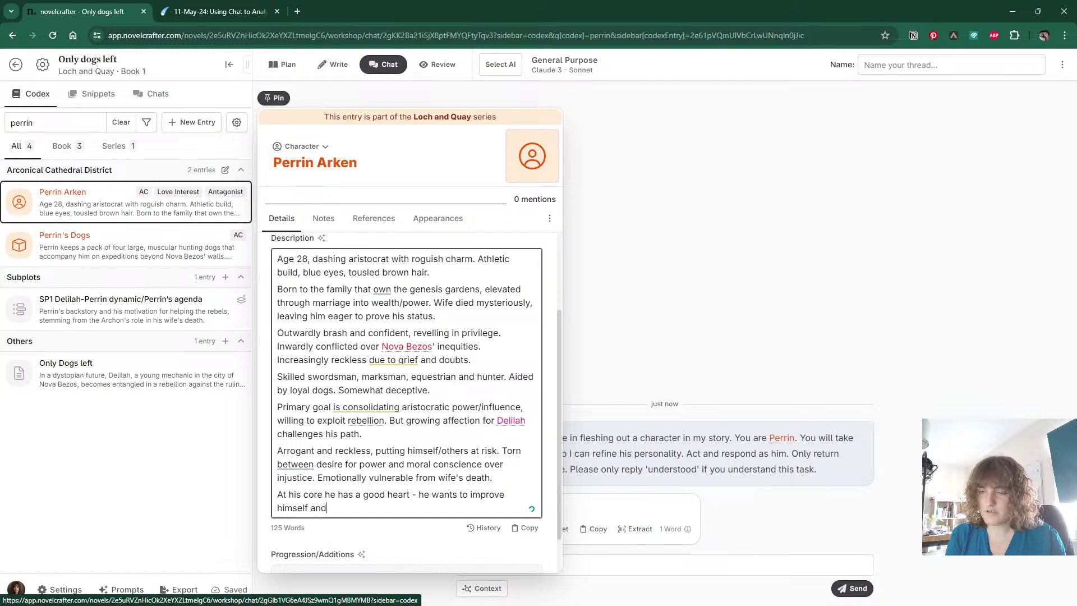
type(" prove himself")
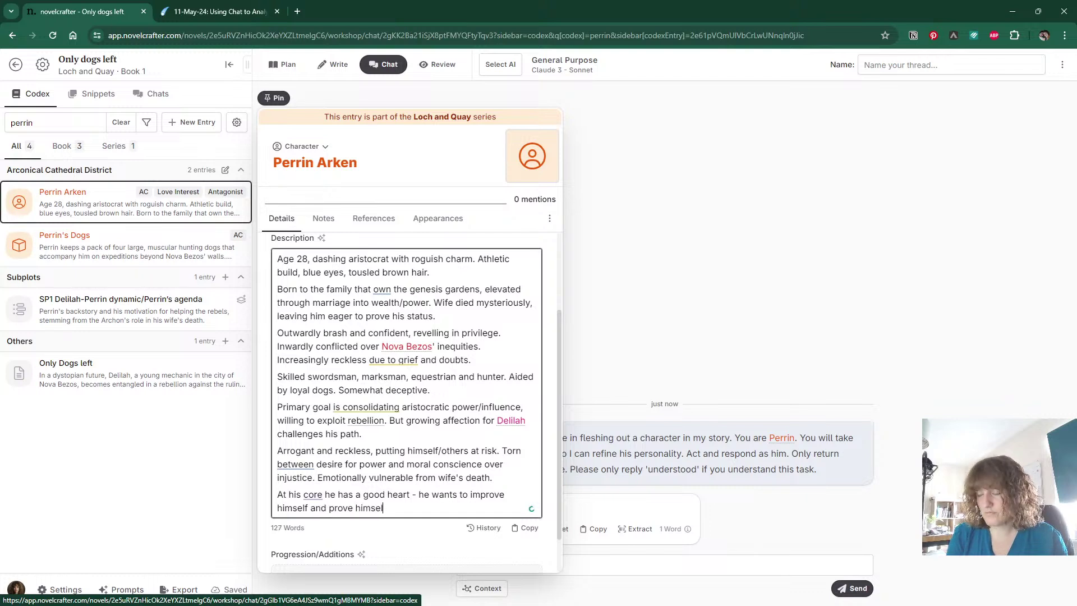
type(", but ")
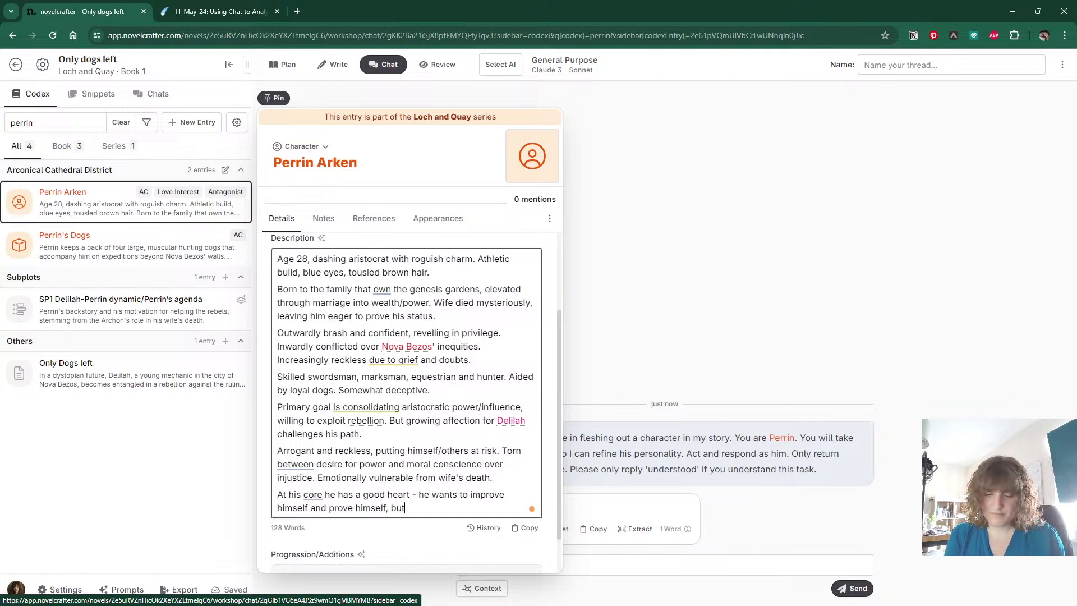
type("does not kn")
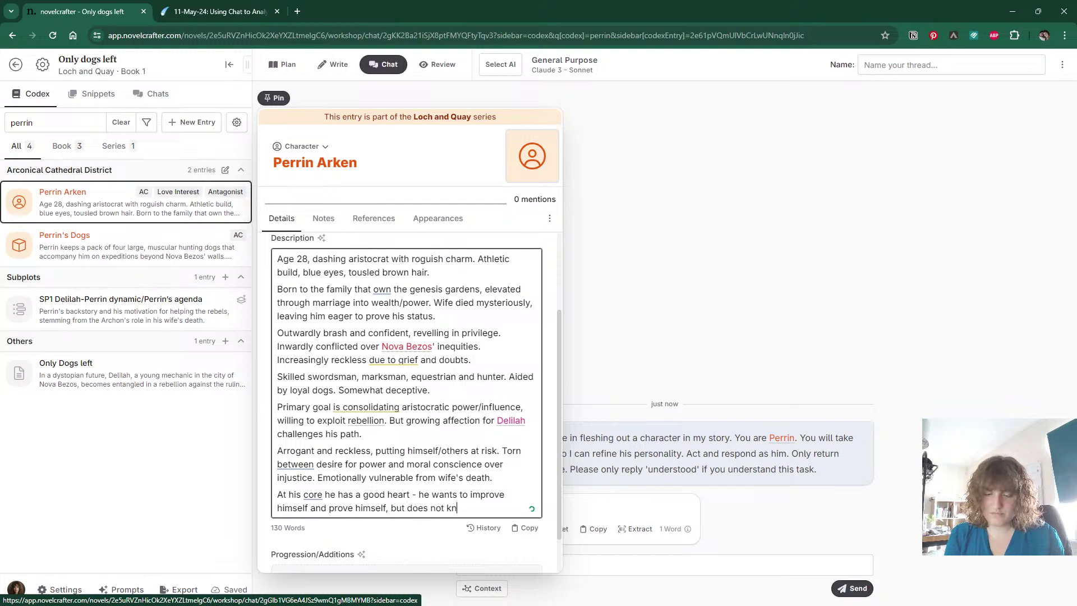
type("ow how.")
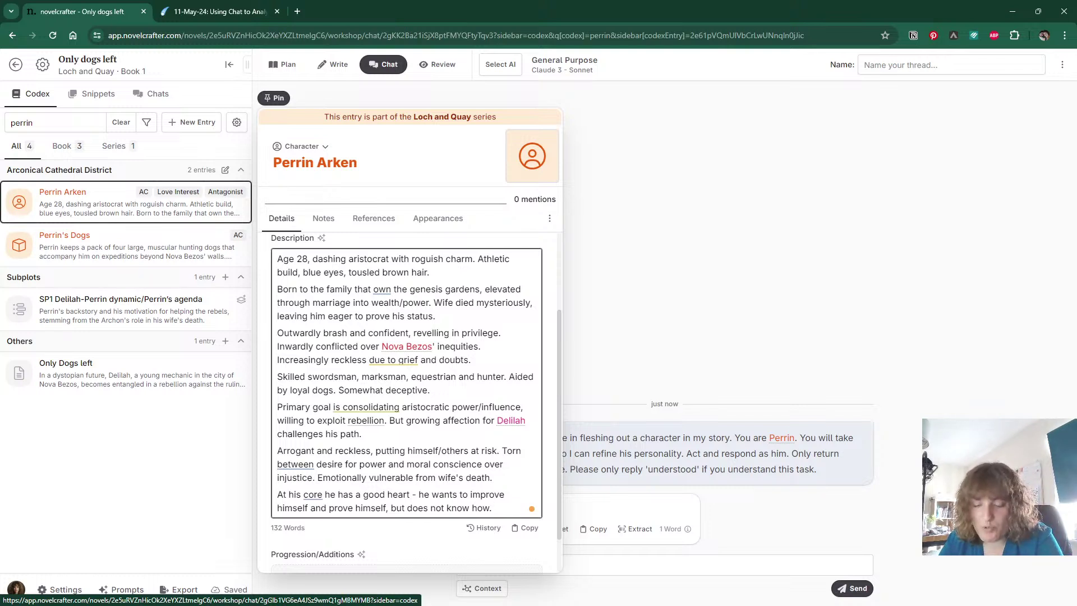
left_click(741, 310)
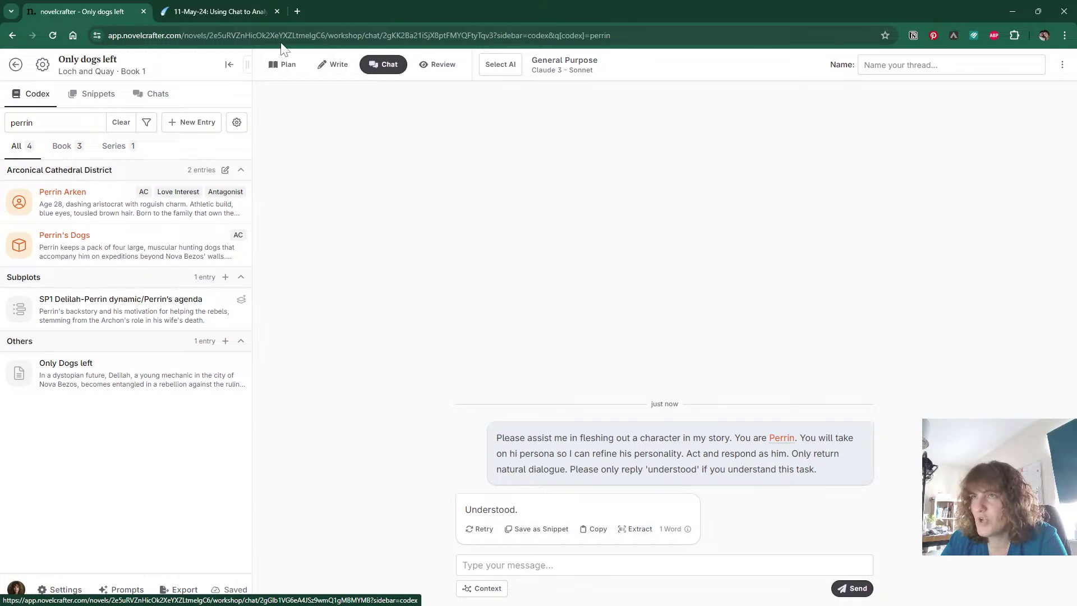
Check the Notion list of props to brainstorm and add the Full Outline as context to the Perrin chat in Novelcrafter.
left_click(201, 14)
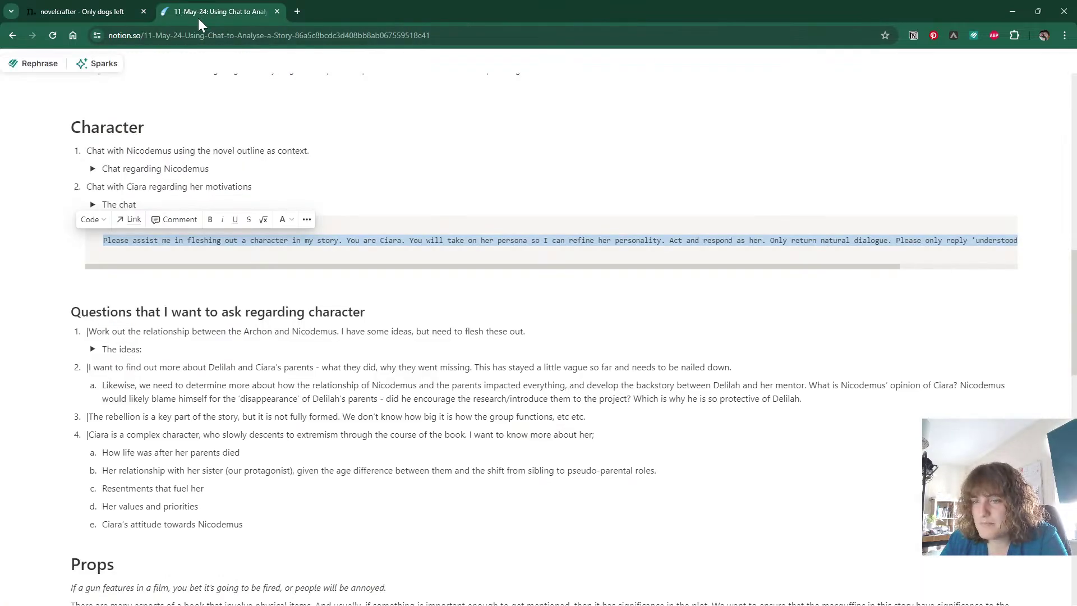
scroll(539, 337, "down", 5)
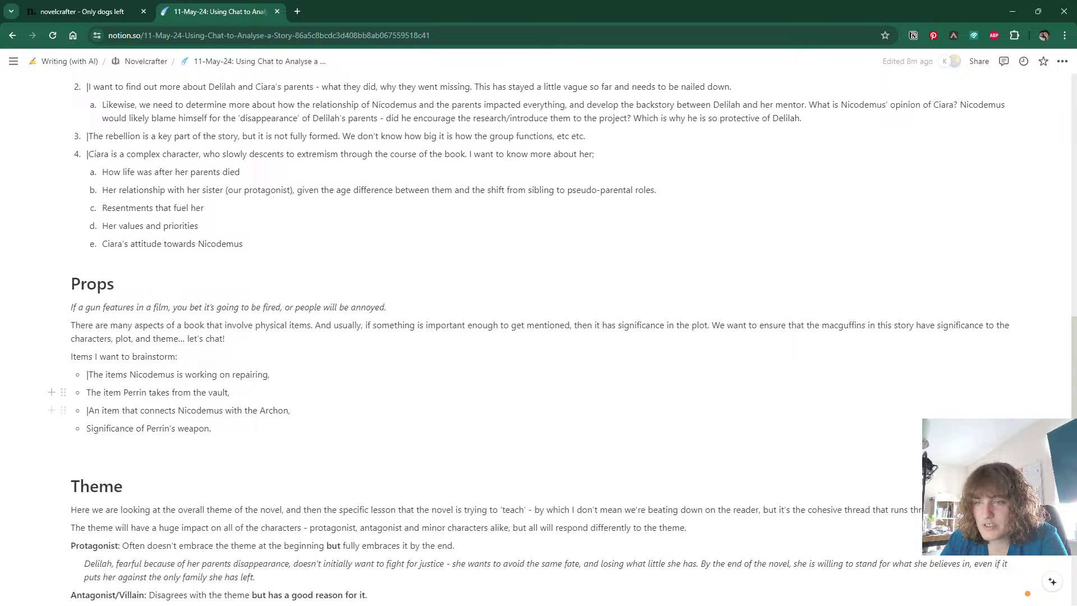
left_click(103, 11)
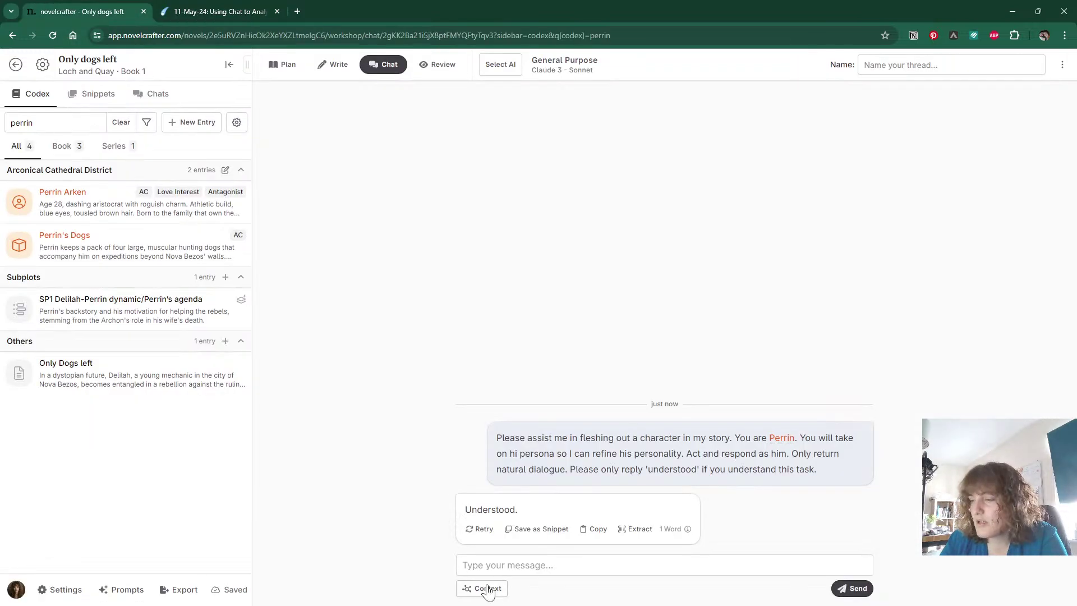
left_click(488, 588)
left_click(527, 479)
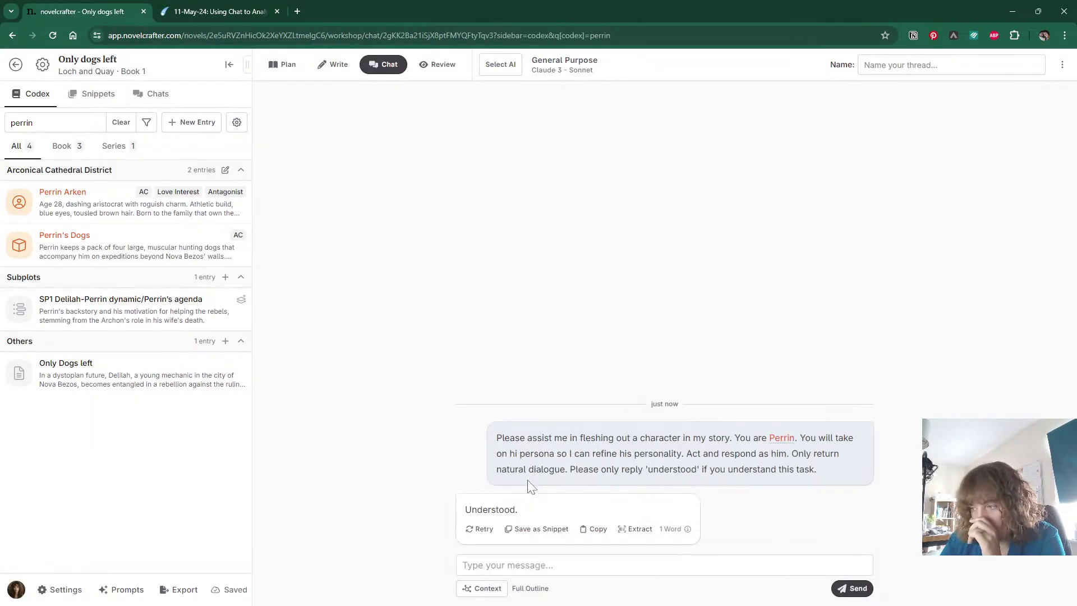
left_click(491, 561)
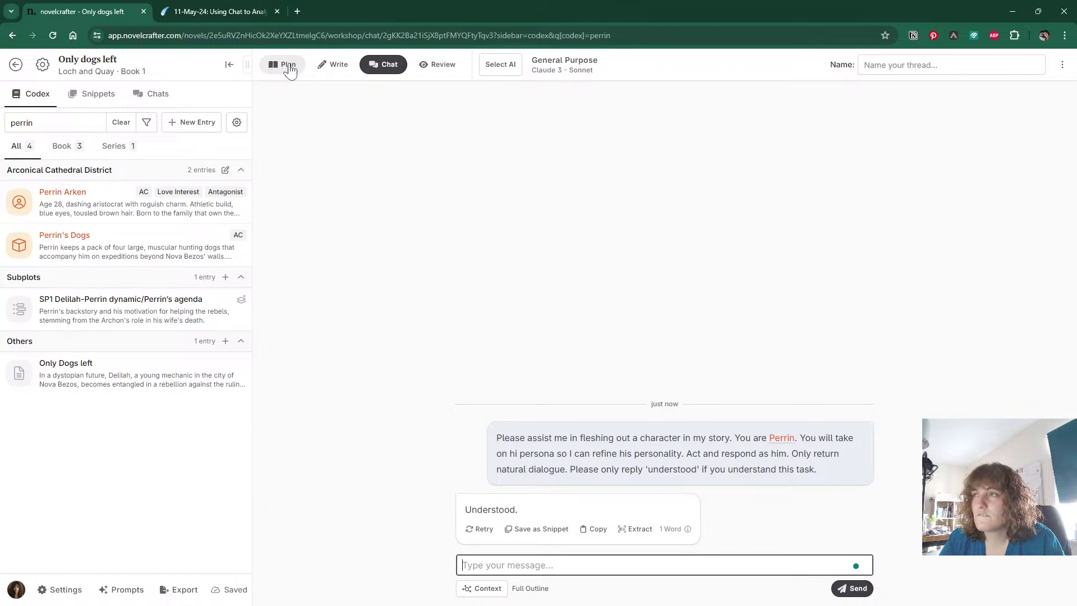
Open the story plan with the Perrin chat pinned beside it, collapse the sidebar and clear the stray text from the message field.
type("wo")
left_click(289, 67)
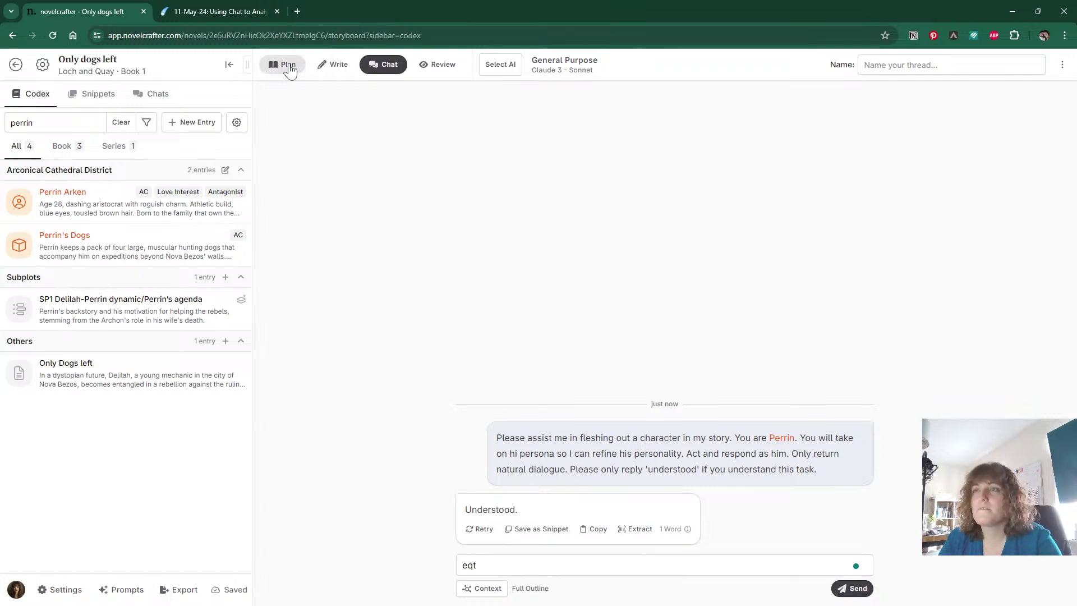
left_click(155, 93)
left_click(65, 197)
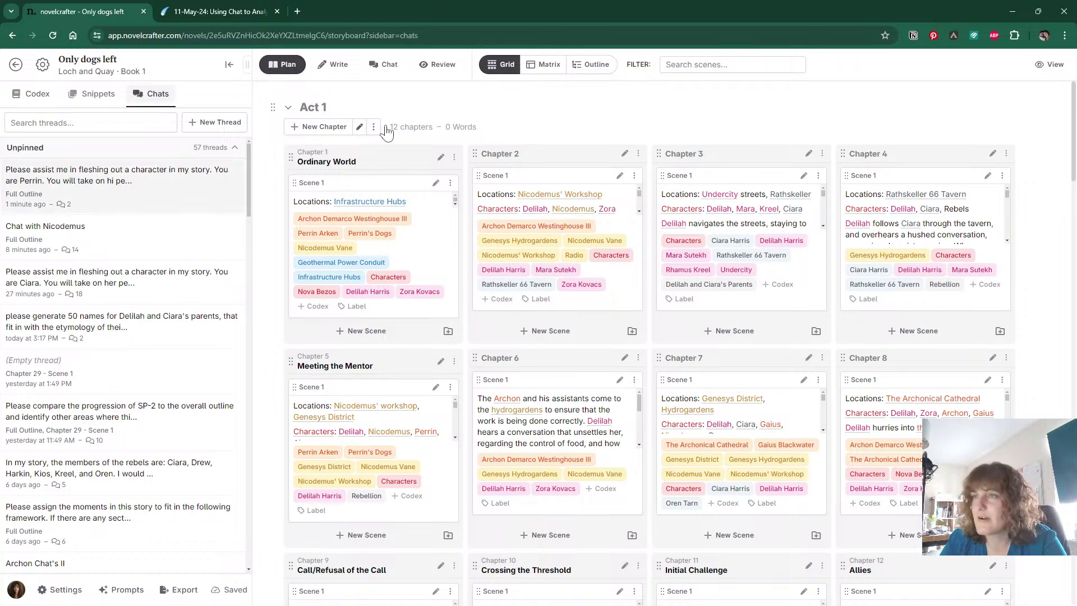
left_click(273, 99)
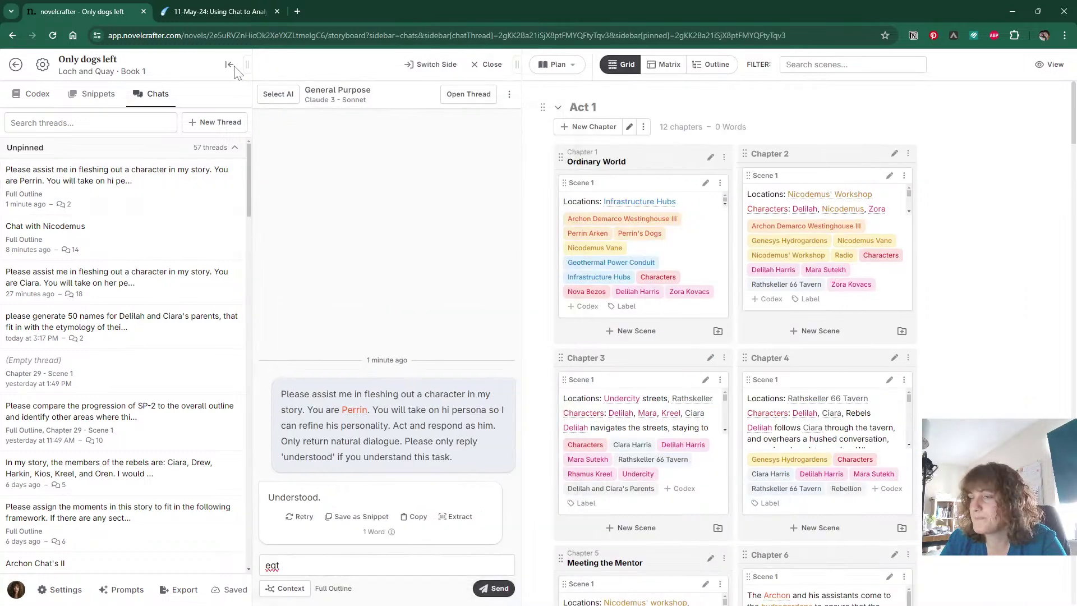
left_click(230, 65)
left_click(151, 571)
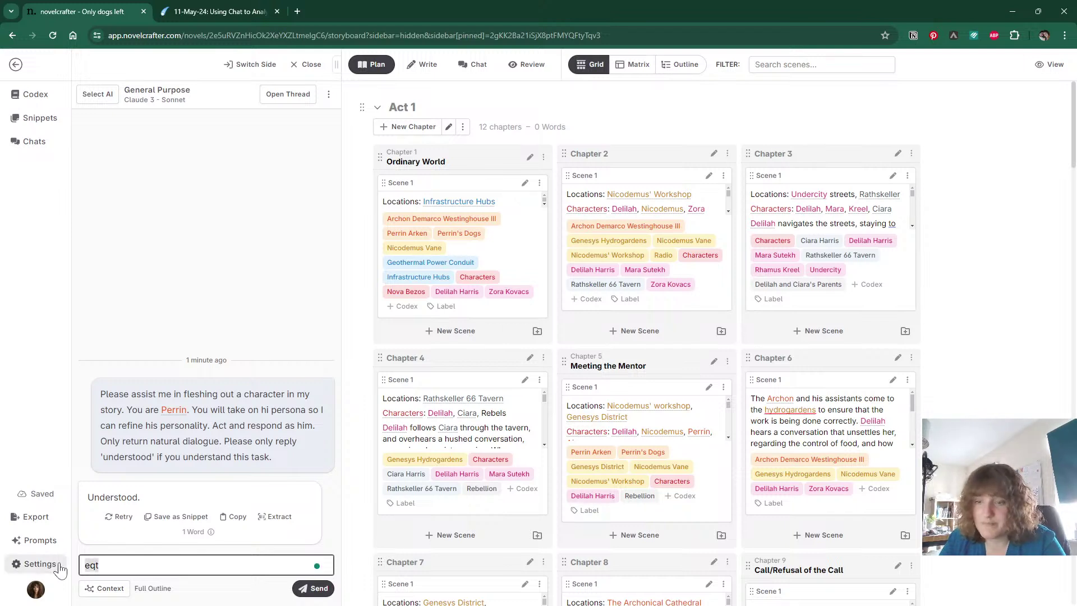
key("BackSpace")
key("BackSpace")
key("BackSpace")
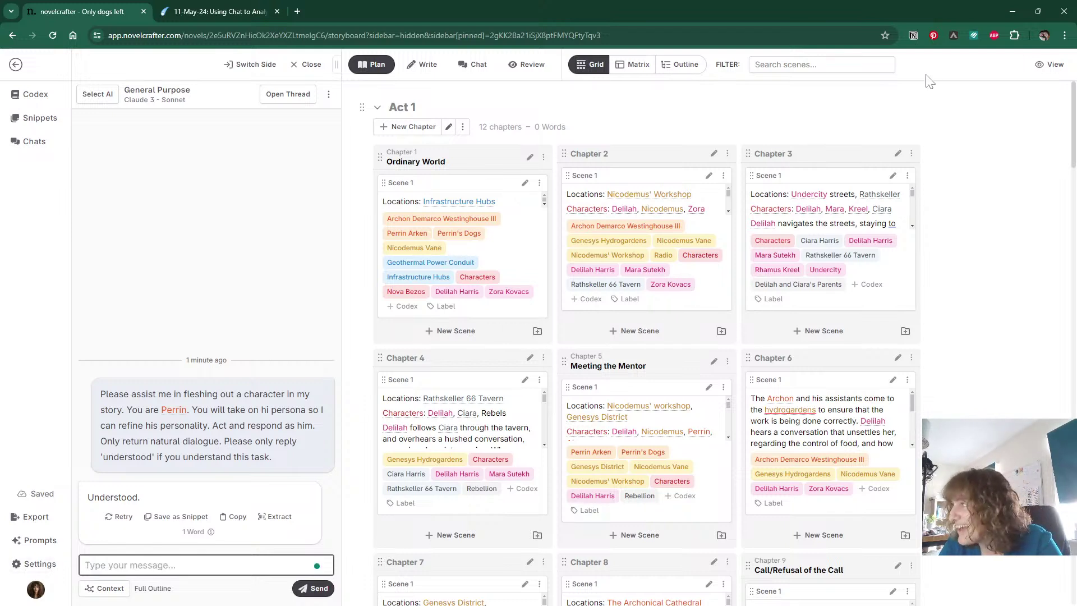
Set the card height to Full for the scene cards in the plan grid.
left_click(1048, 65)
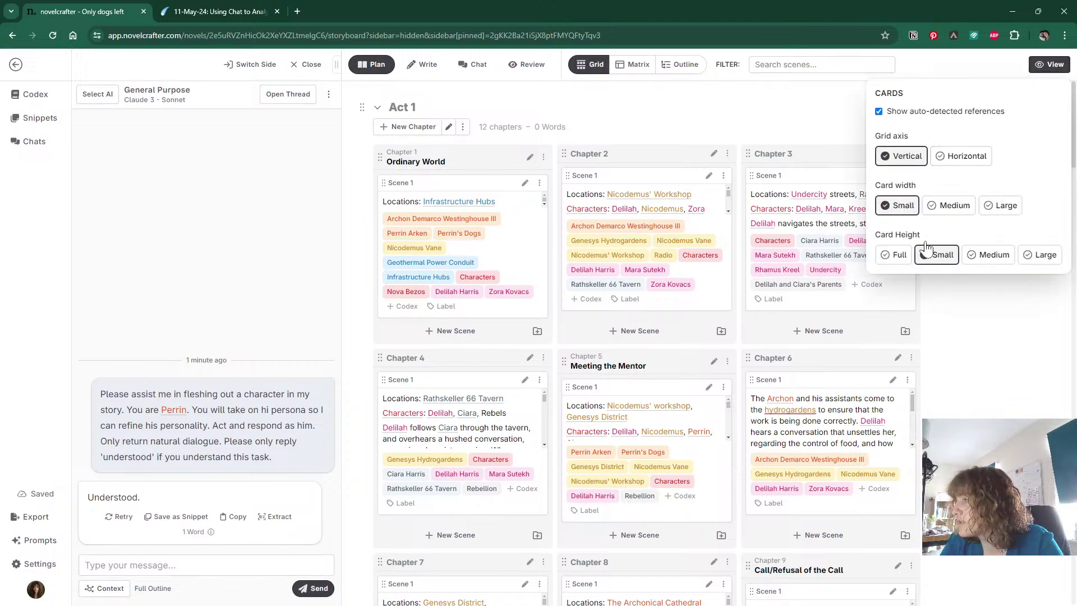
left_click(894, 255)
left_click(949, 369)
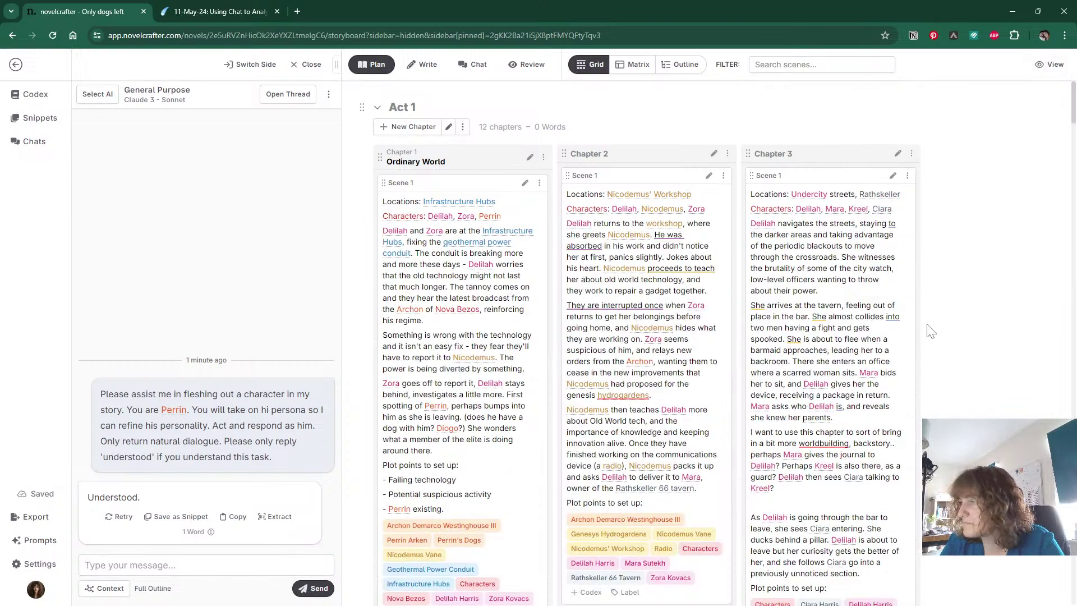
Review the Act 1 scene summaries and insert "and another item," after "Perrin gets his maps," in the Chapter 11 scene.
scroll(942, 348, "down", 10)
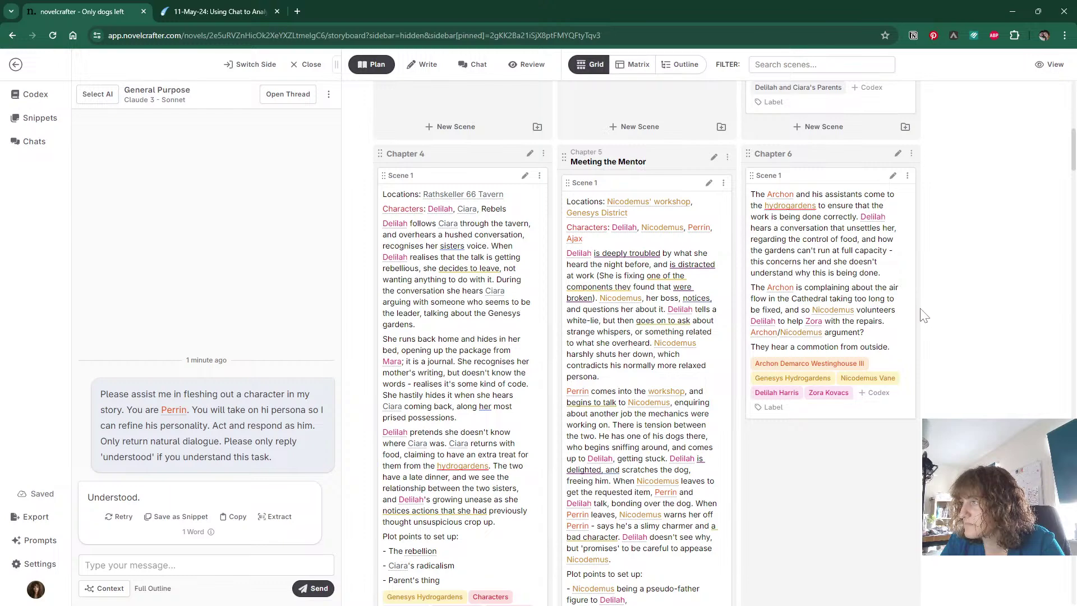
scroll(925, 316, "down", 10)
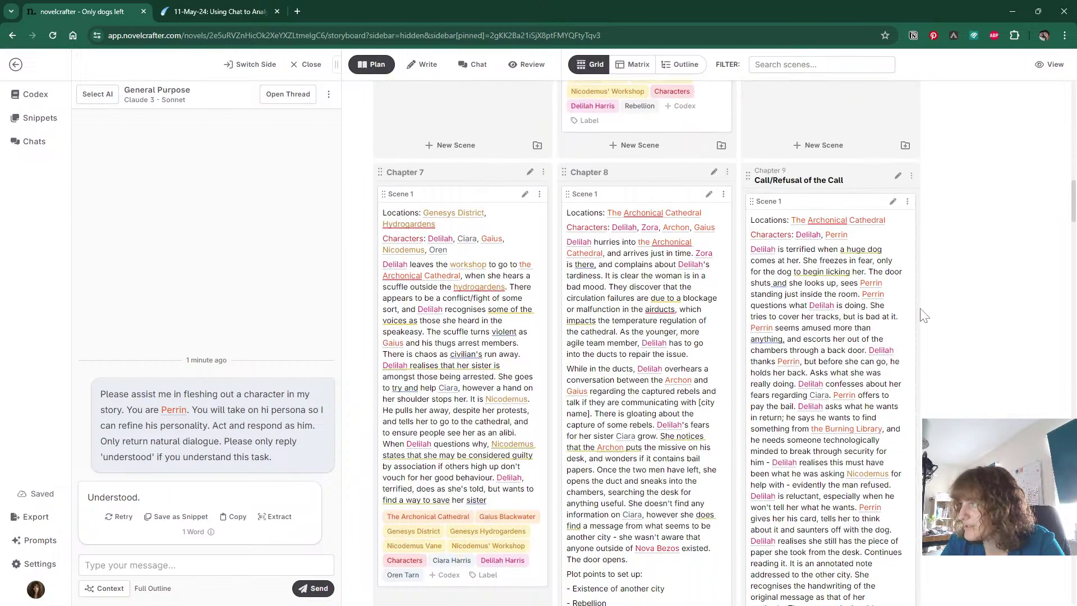
scroll(923, 316, "down", 10)
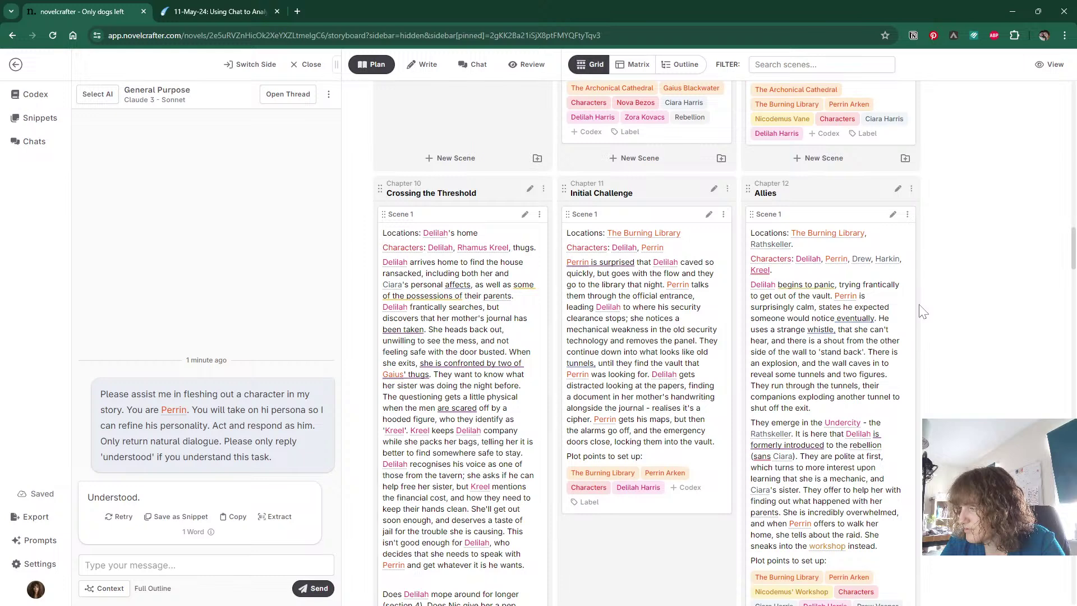
scroll(923, 313, "down", 5)
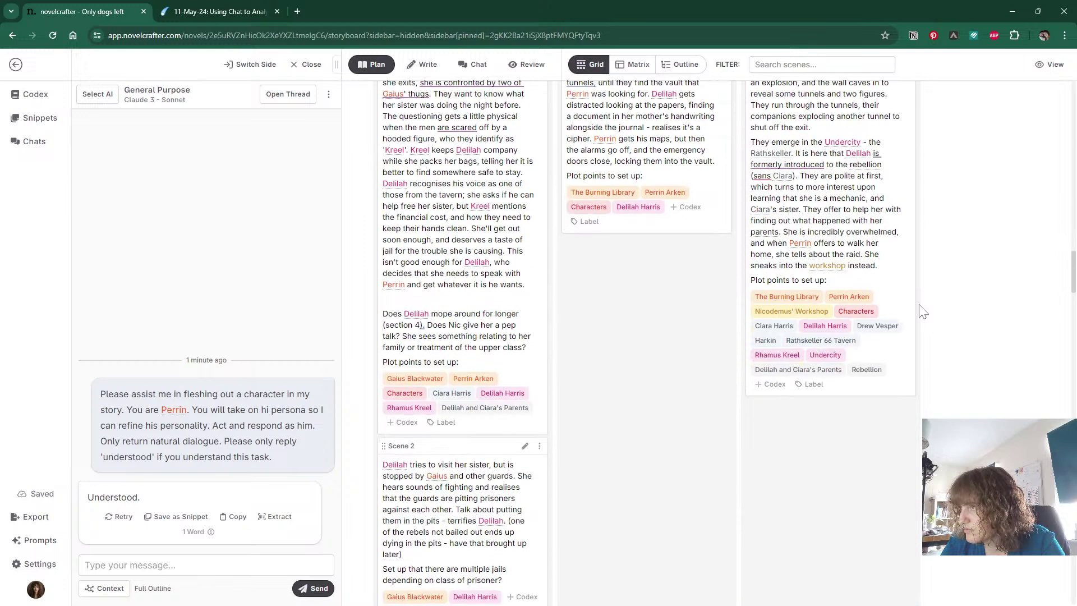
scroll(923, 312, "down", 7)
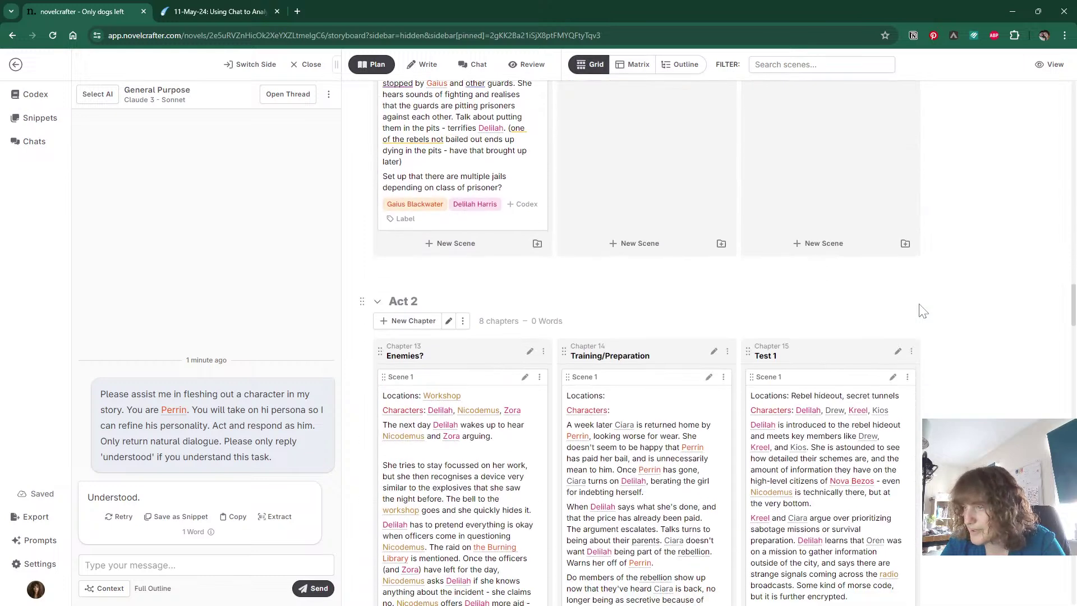
scroll(923, 312, "up", 4)
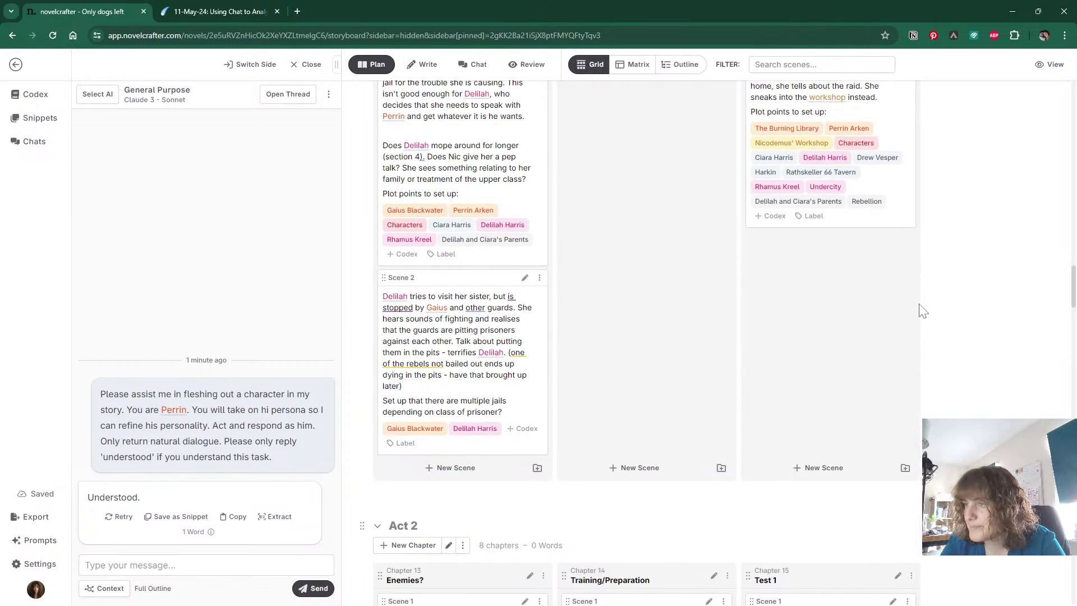
scroll(923, 312, "up", 7)
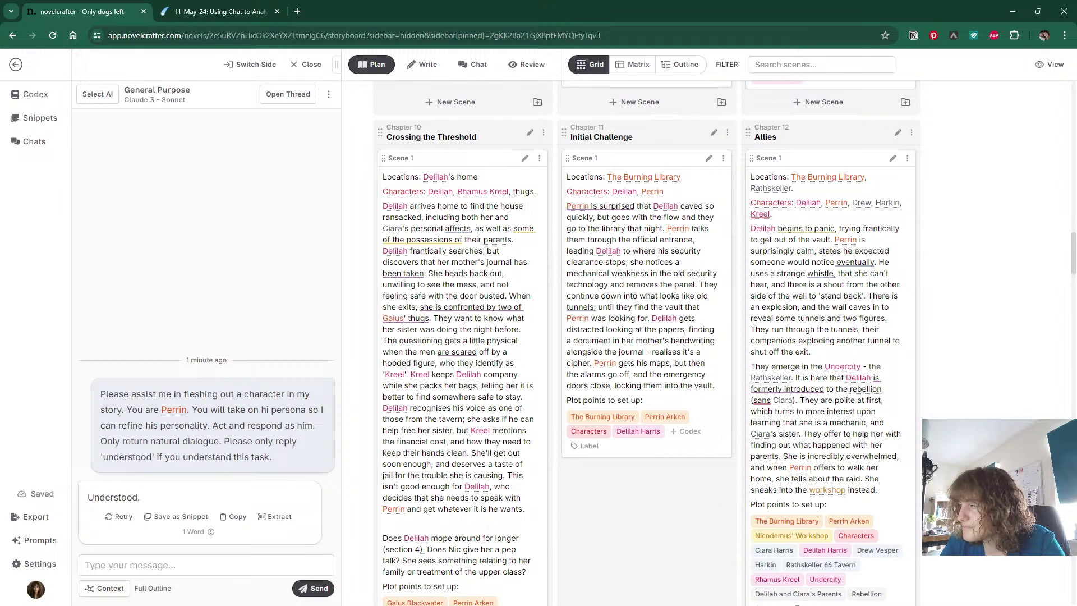
left_click(674, 363)
type("and another item")
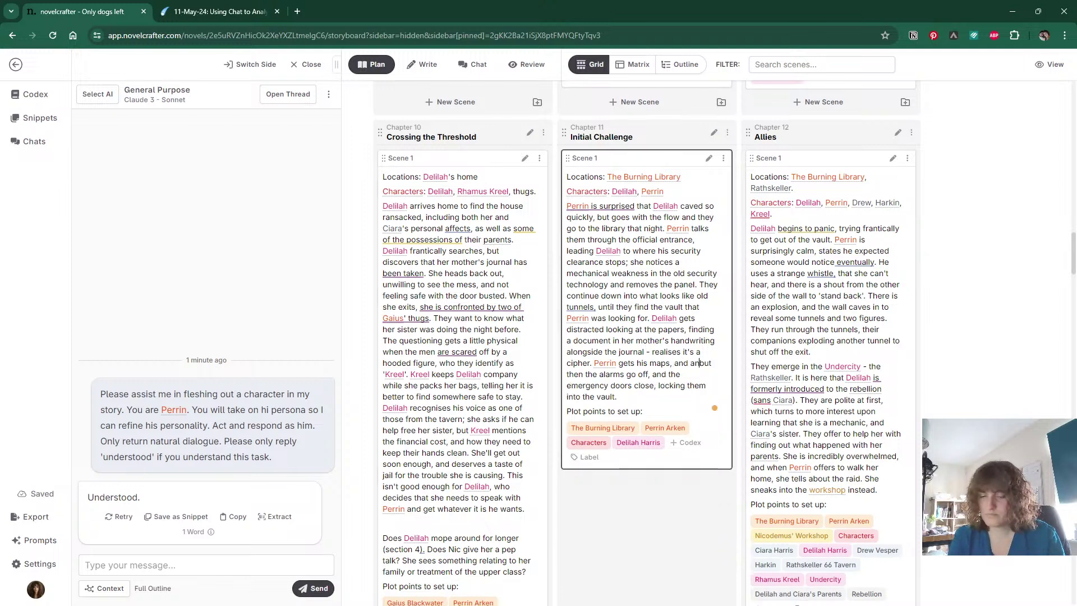
key("BackSpace")
type(",")
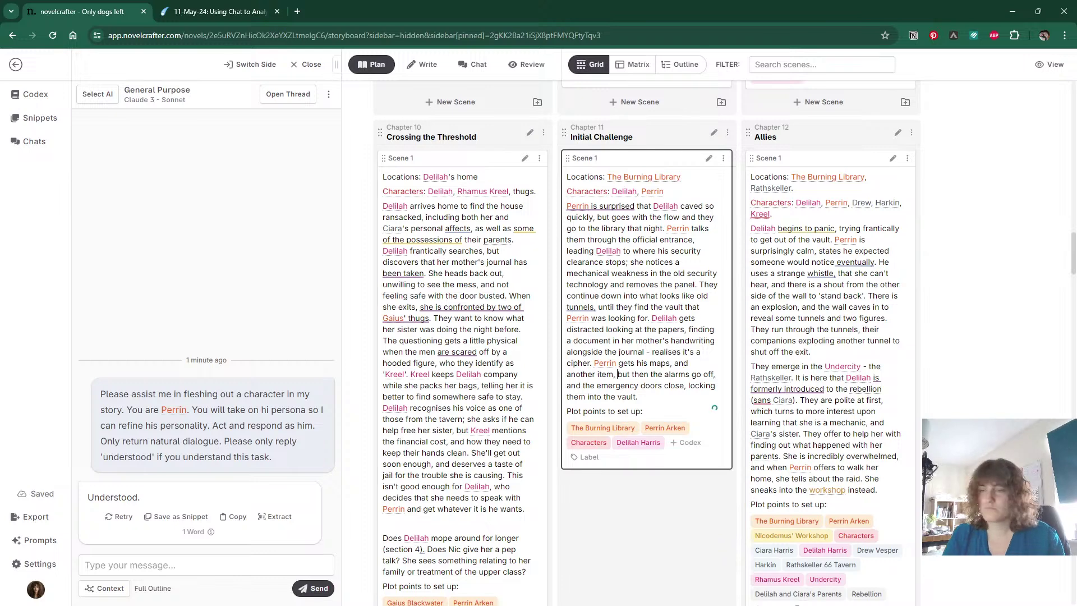
Write the message "What did you take from the vault, other than the maps? Why was it so significant to you?" in the Perrin chat.
scroll(647, 342, "up", 1)
left_click(206, 564)
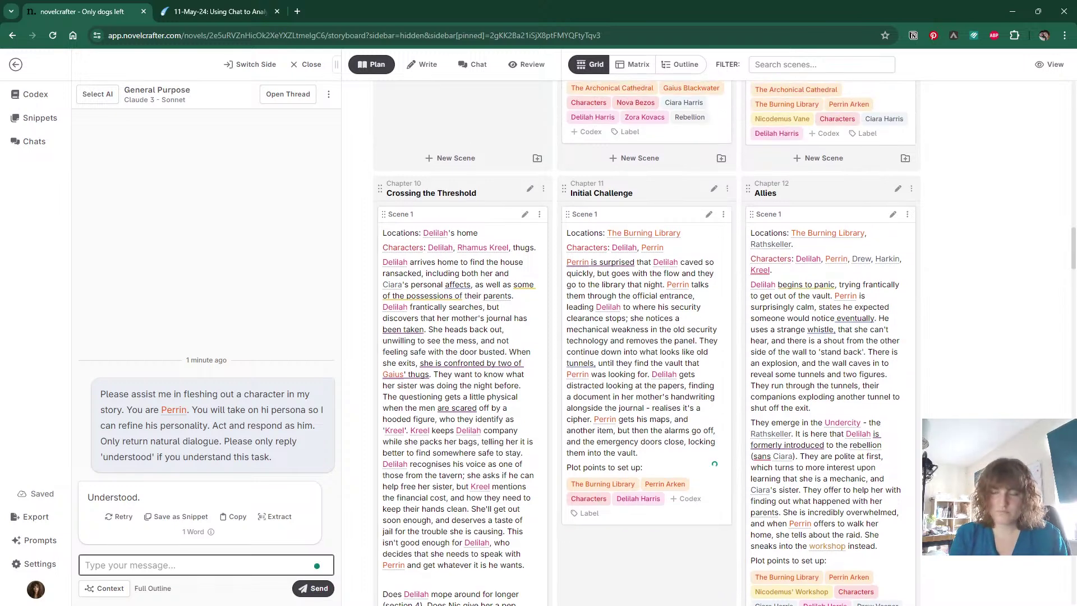
type("What did you")
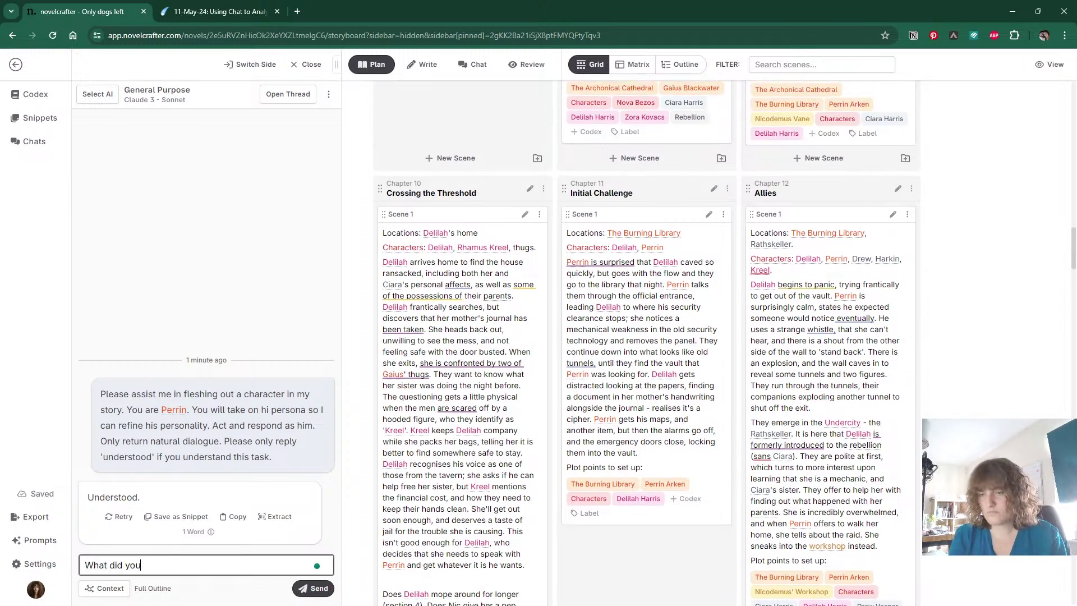
type(" take from the vau")
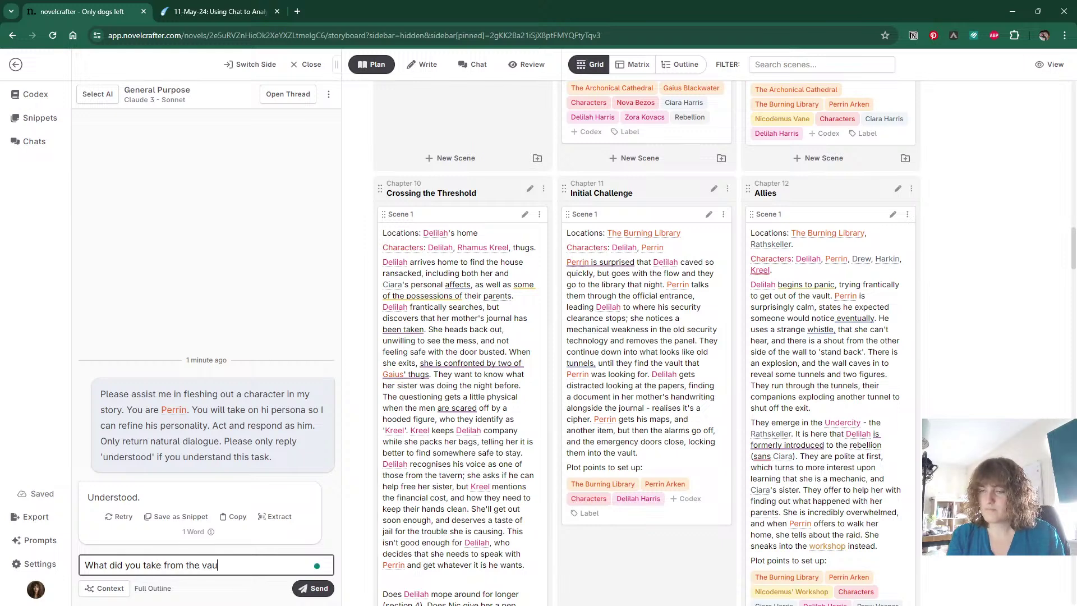
type("lt, other than t")
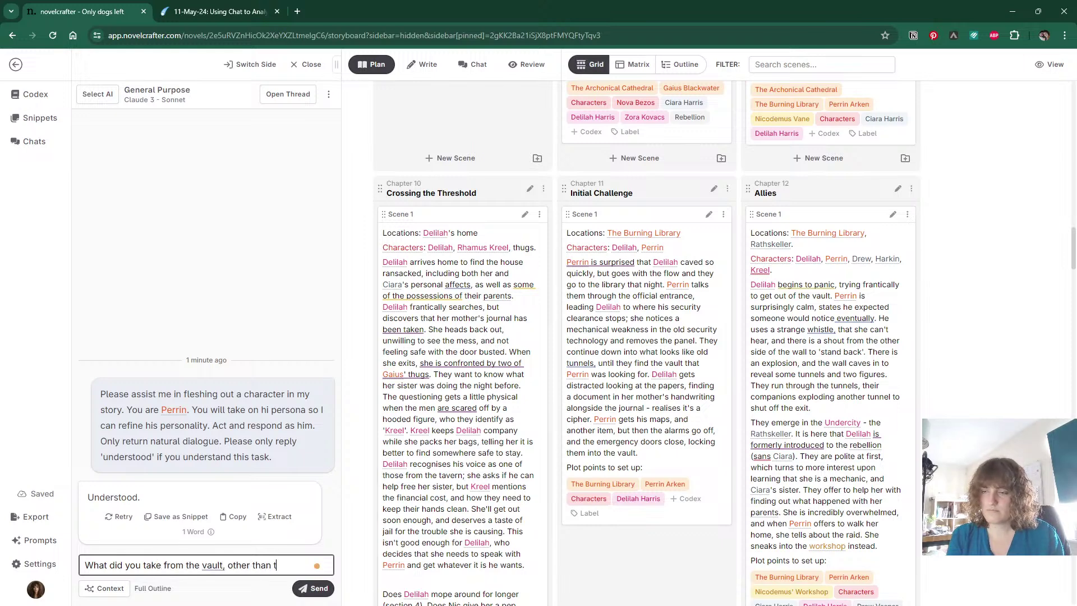
type("he maps? Why w")
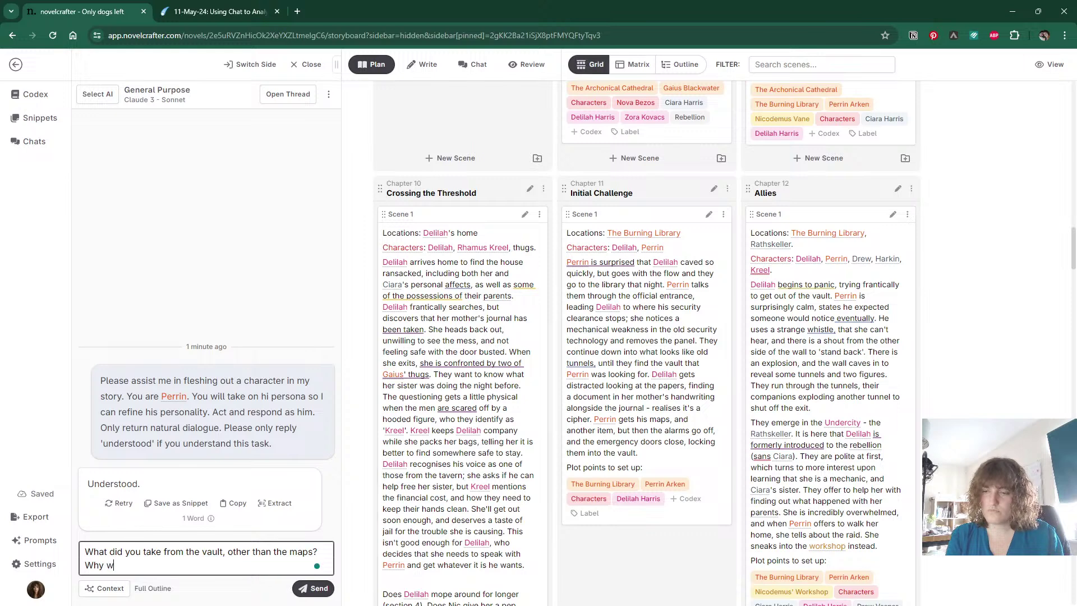
type("as it so signi")
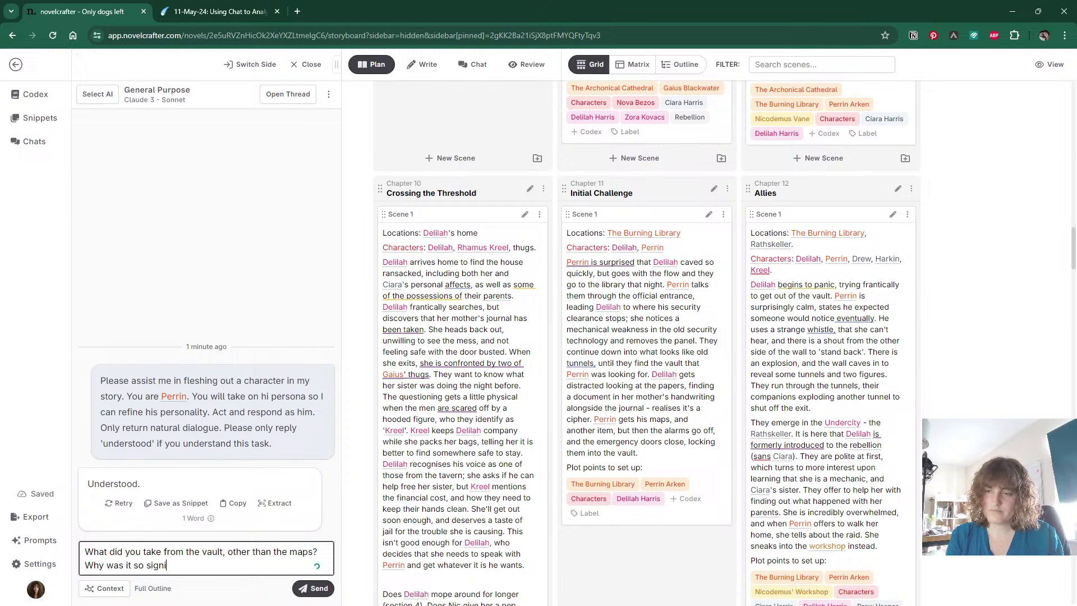
type("ficant to you")
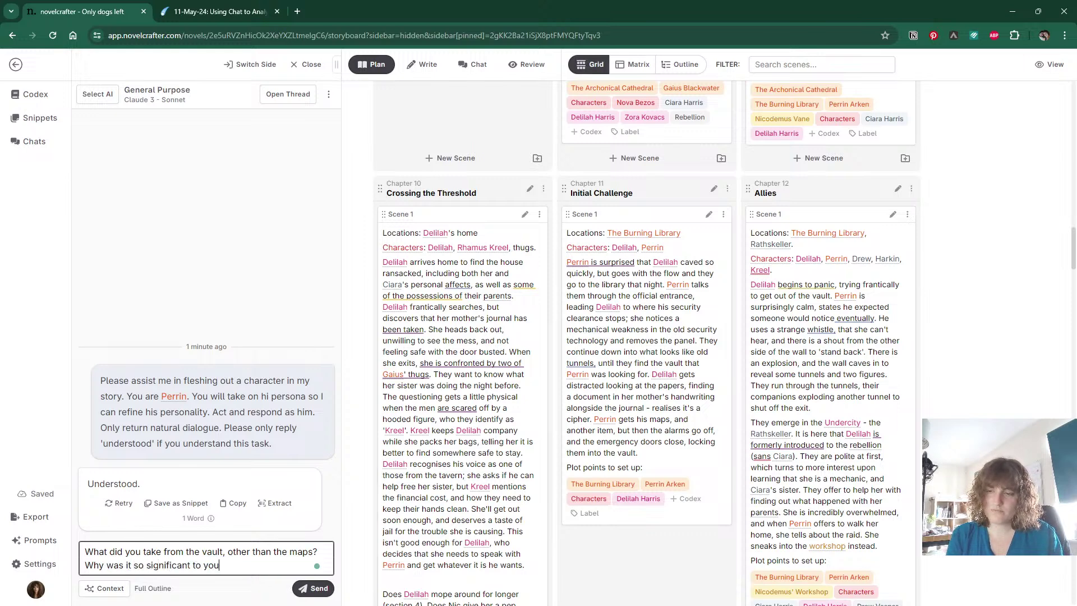
type("?")
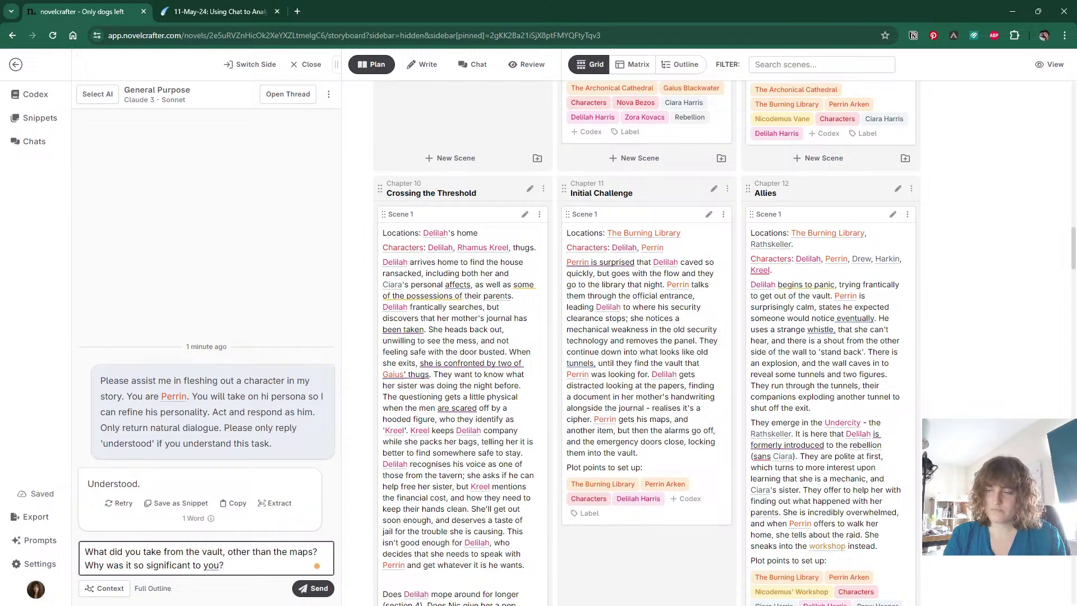
Insert "in the Burning library" after "vault", append "What purpose did it serve in later events?" and send the message.
key("Up")
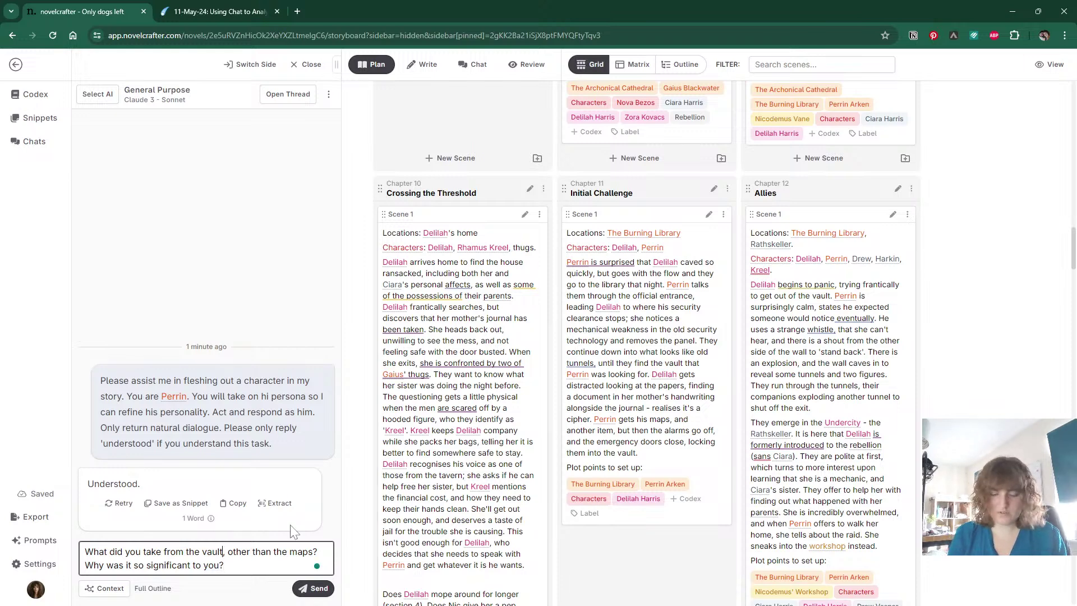
type("in the Burning ")
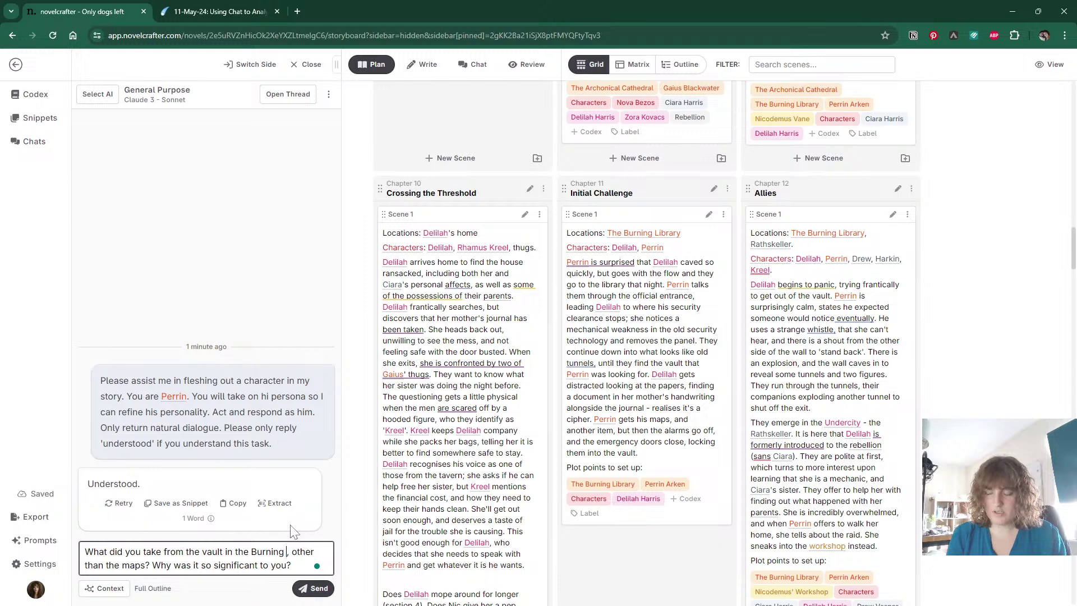
type("library")
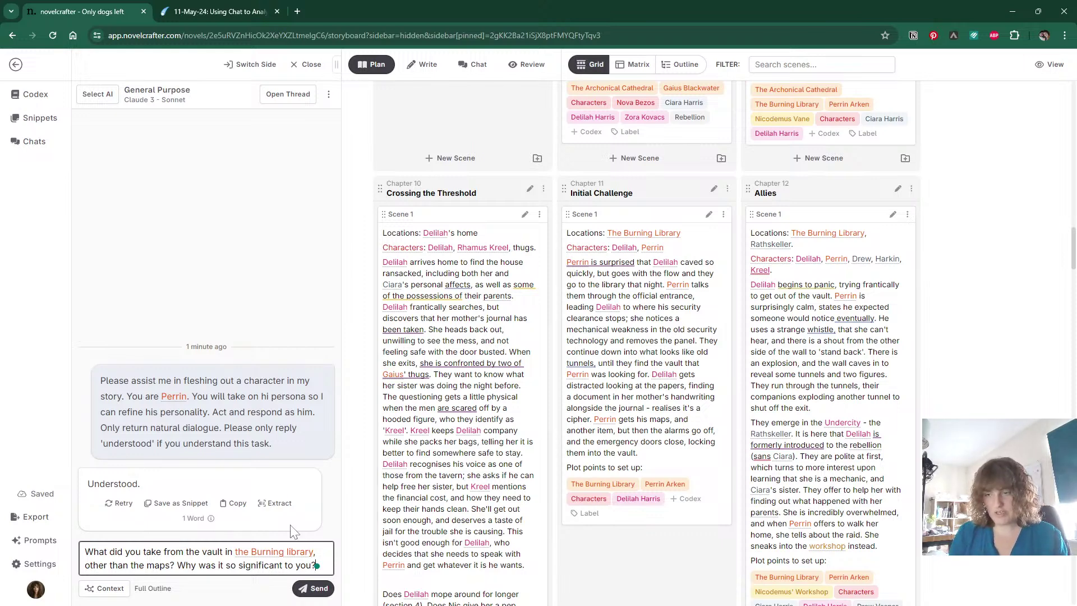
type("What p")
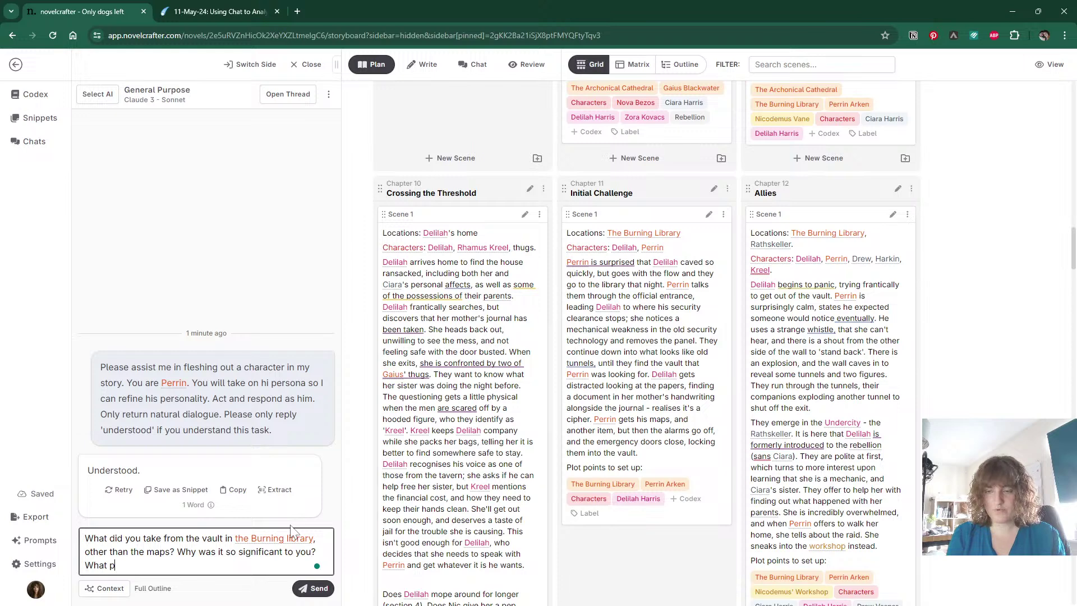
type("urpose did it ")
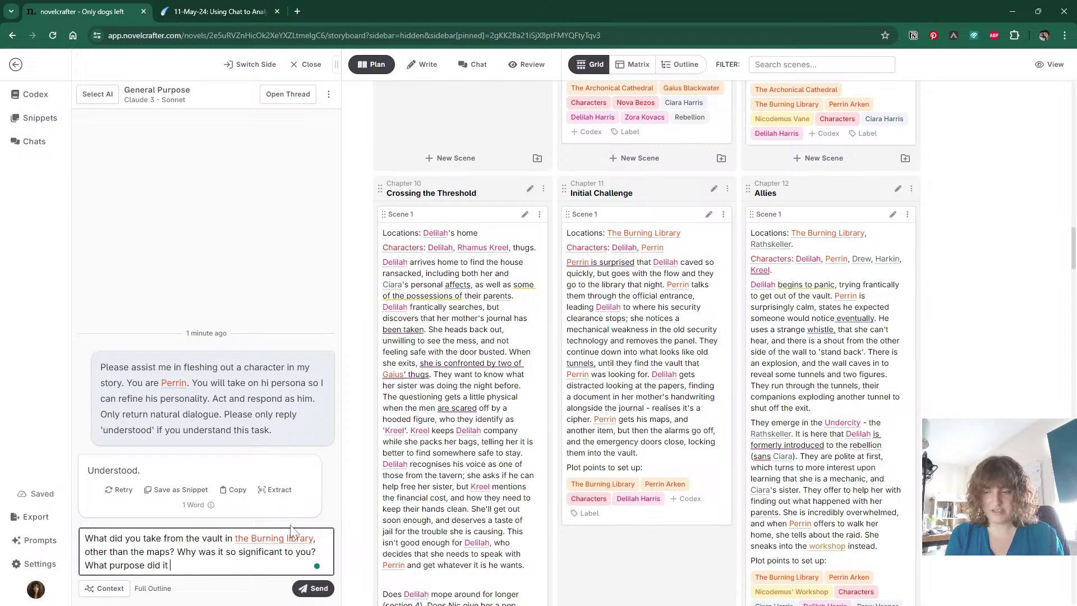
type("serve in late")
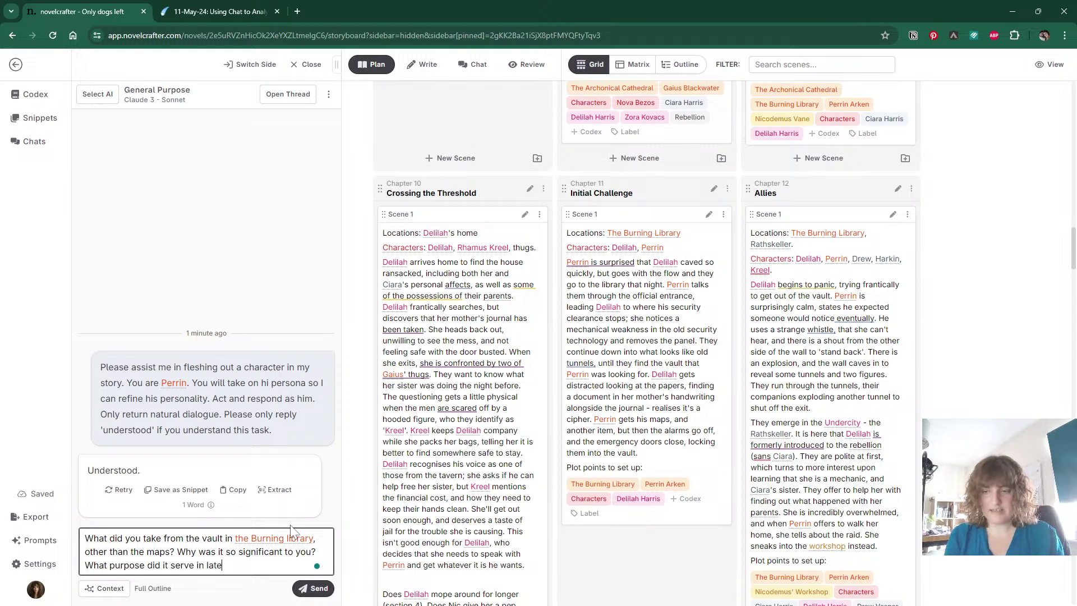
type("r events?")
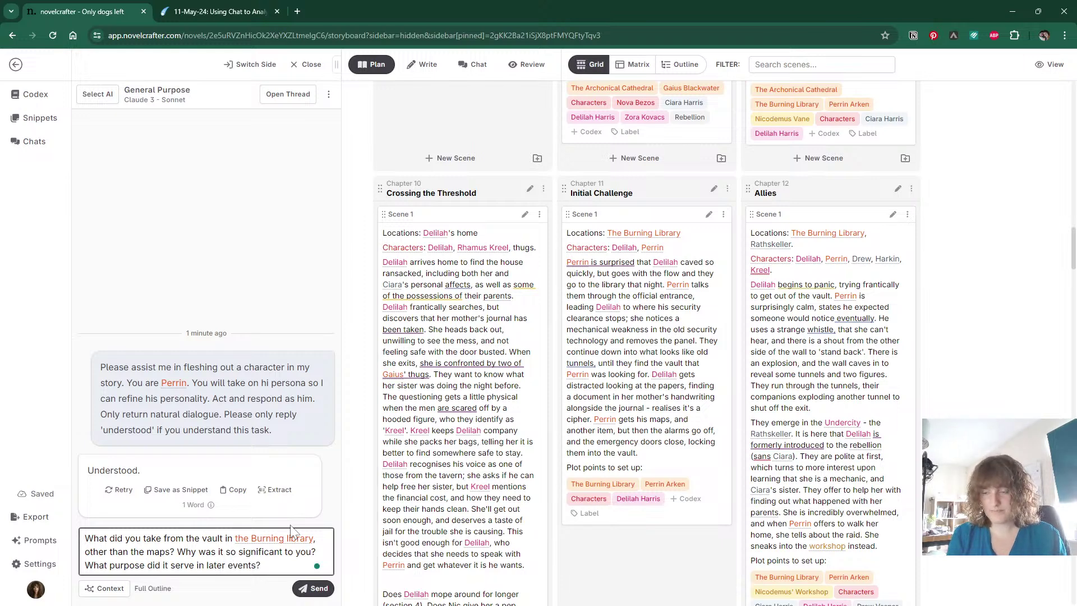
key("Return")
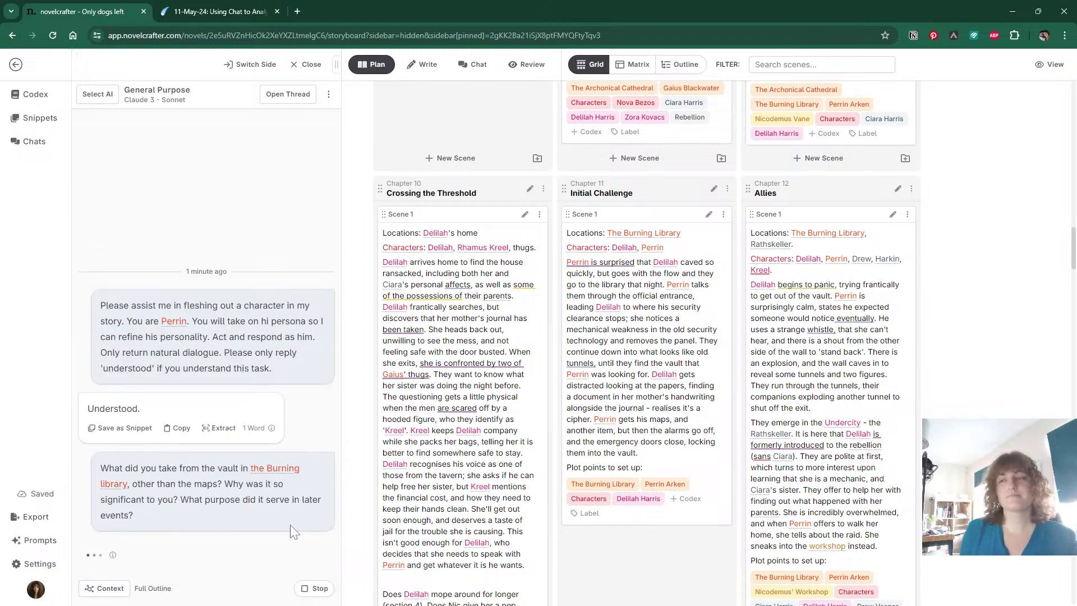
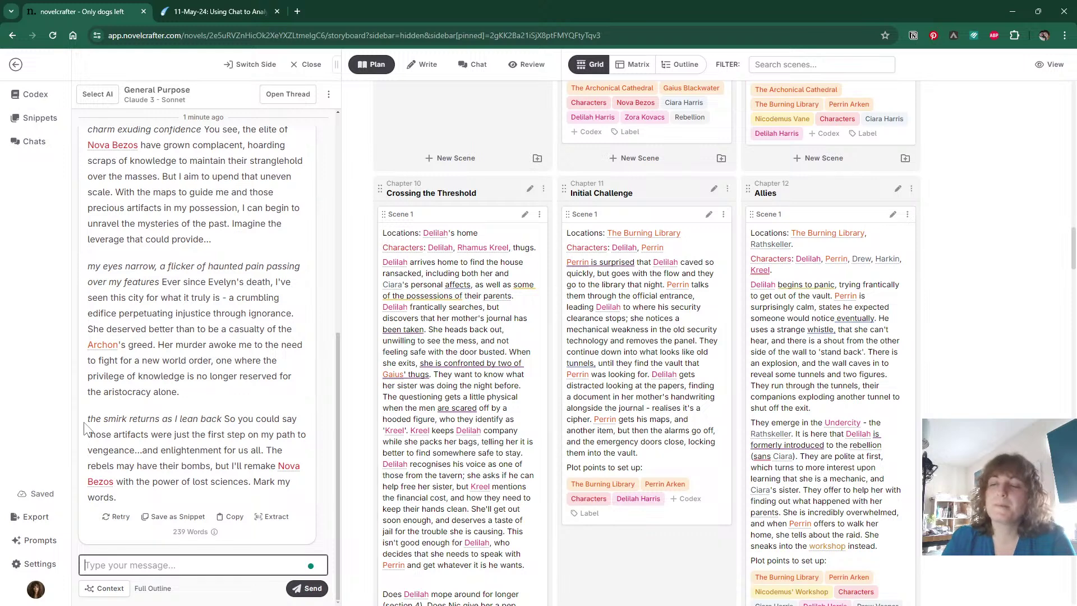
Regenerate Perrin's reply about the vault item and widen the chat pane to about half the window.
left_click(116, 516)
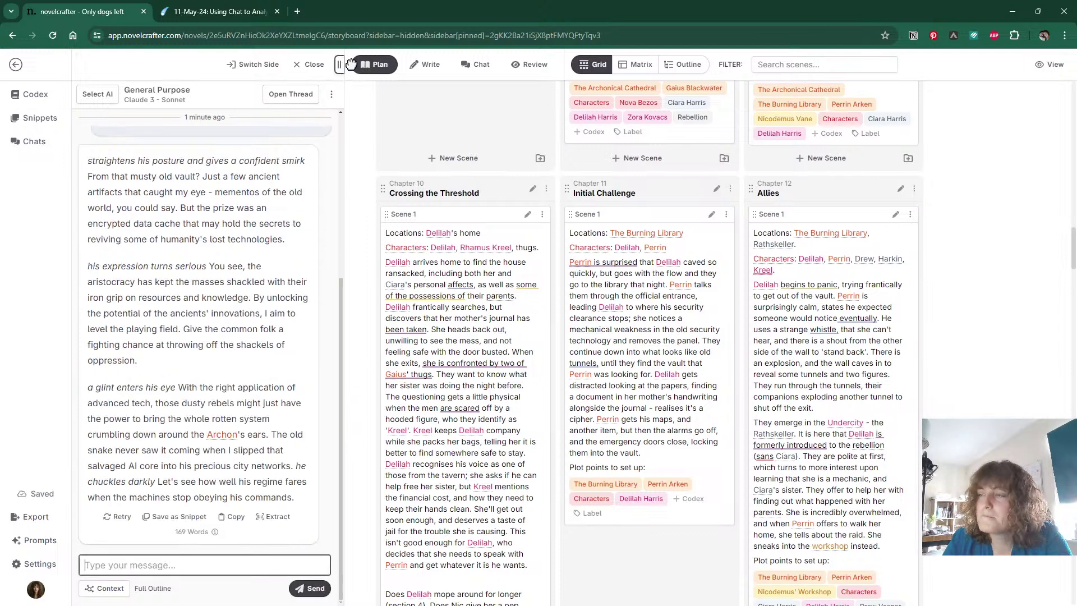
left_click_drag(337, 63, 562, 74)
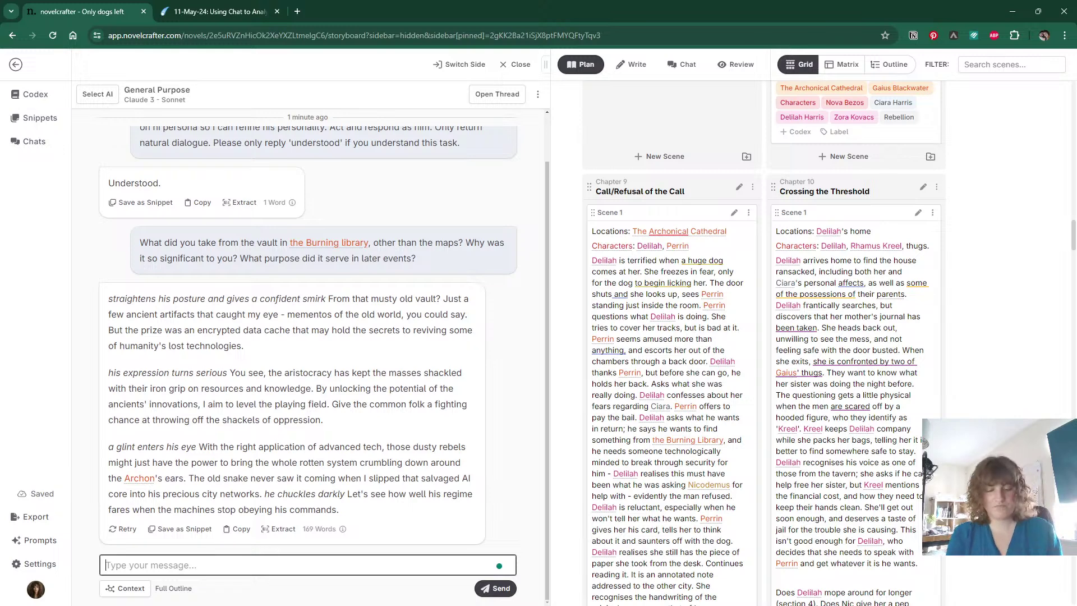
Write the message "Are you technologically savvy enough to unencrypt the data, or would you need external help?" in the Perrin chat.
type("Are you t")
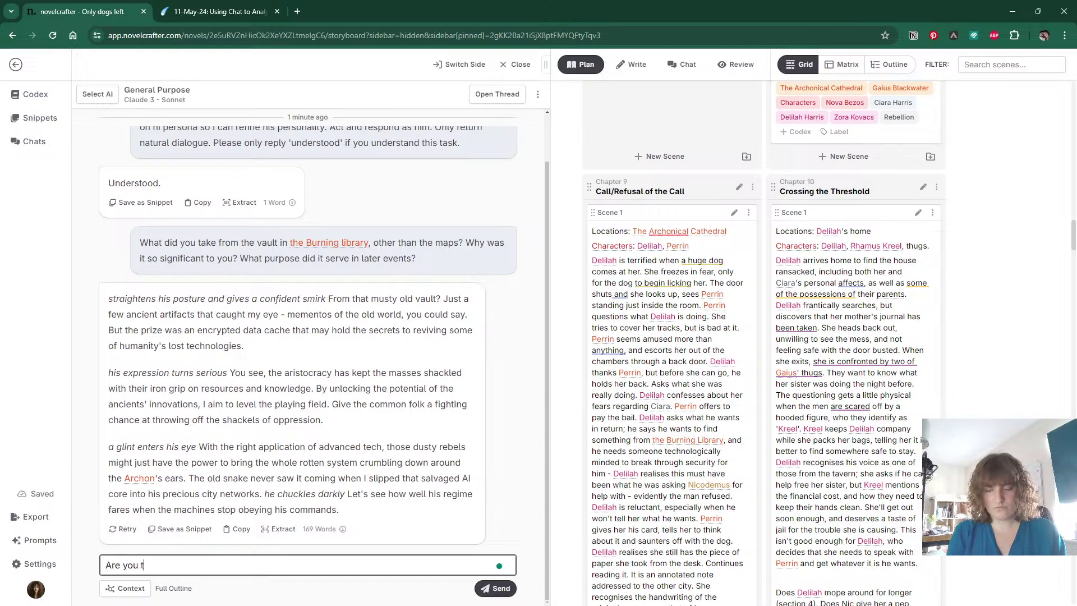
type("echnologically a")
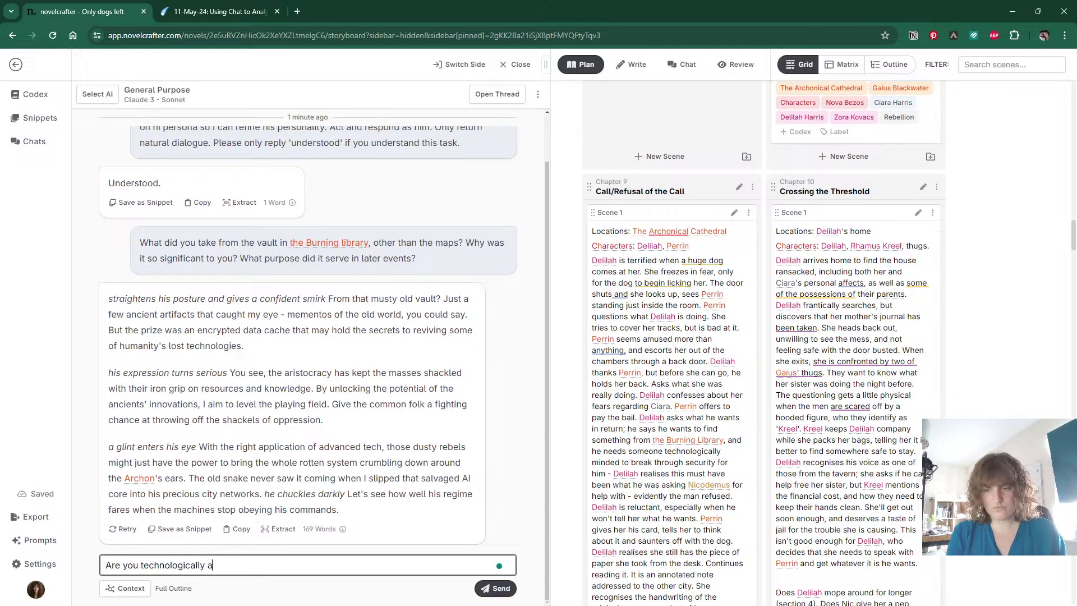
key("BackSpace")
type("savv")
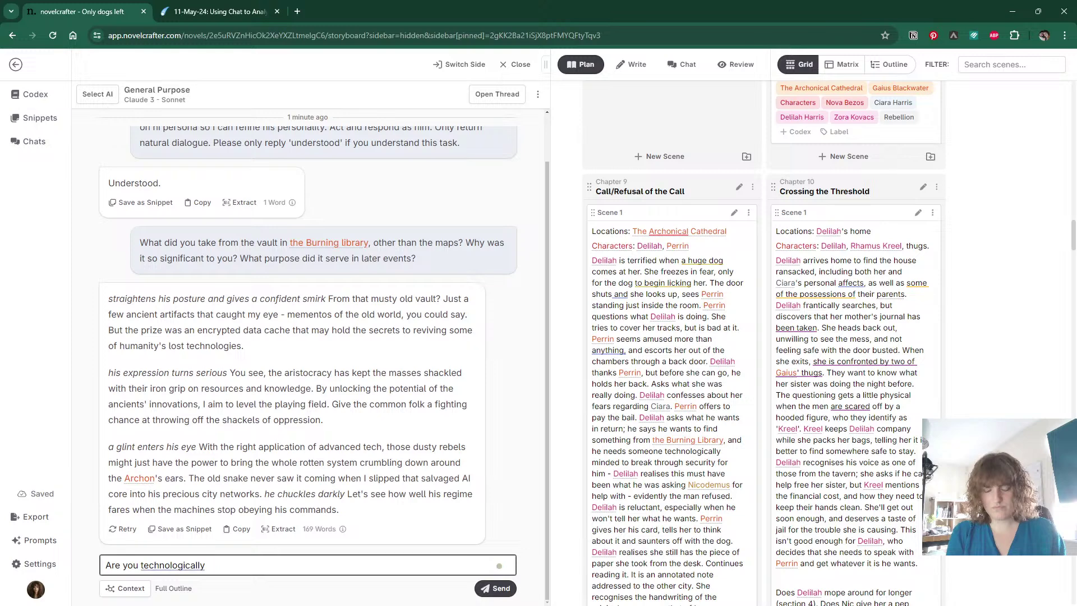
type("y enough t")
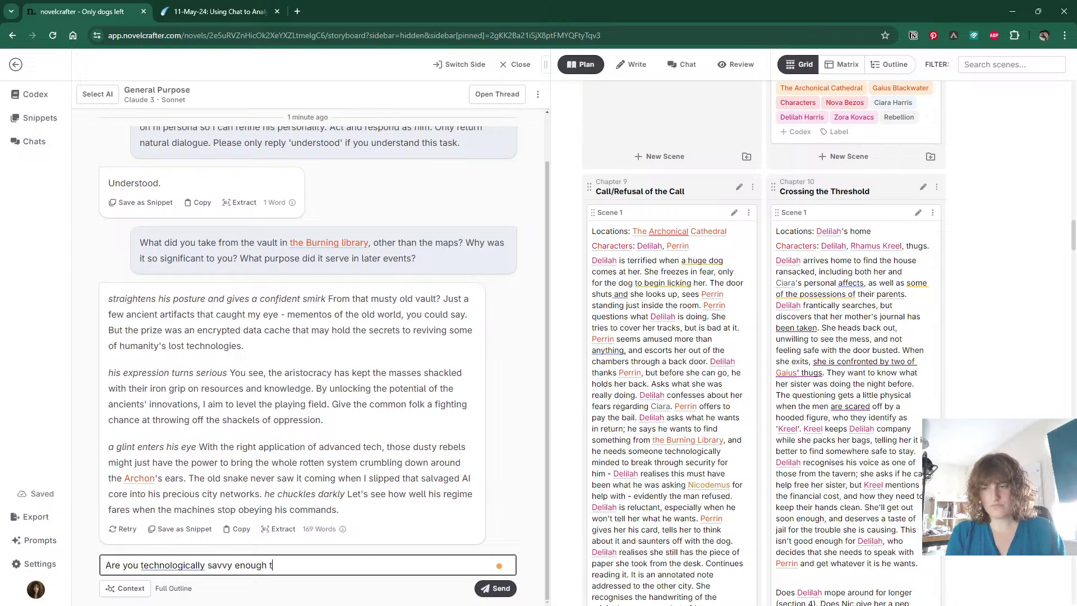
type("o unencrypt th")
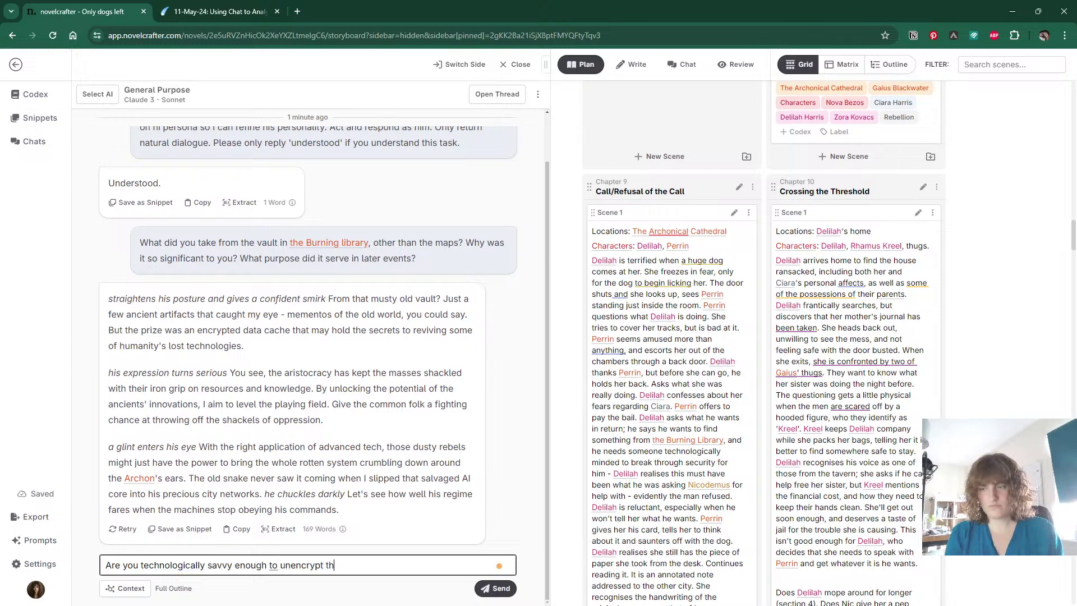
type("e data, or wou")
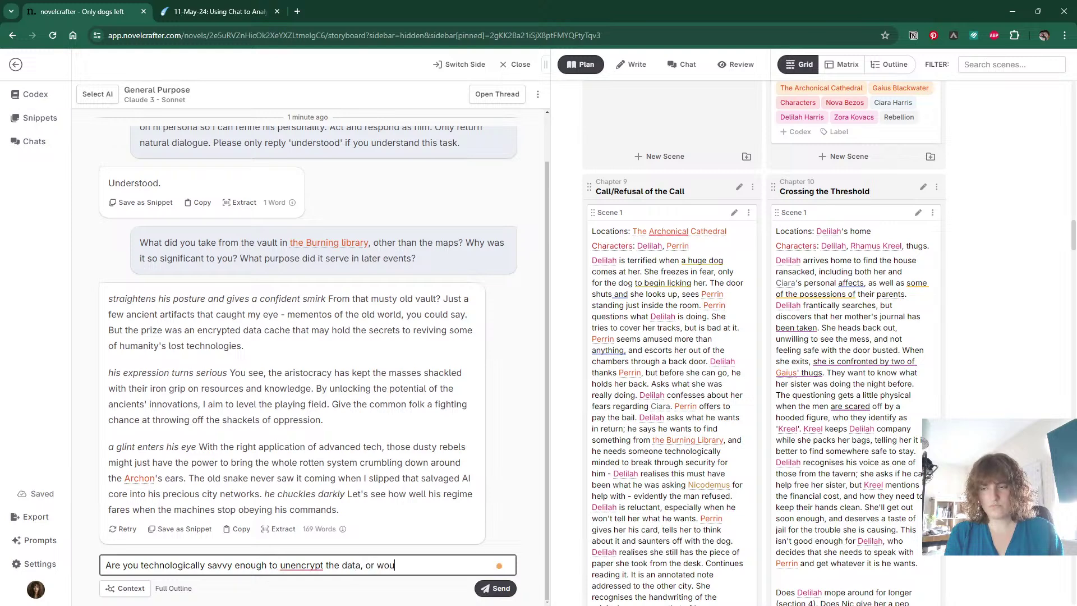
type("ld you need e")
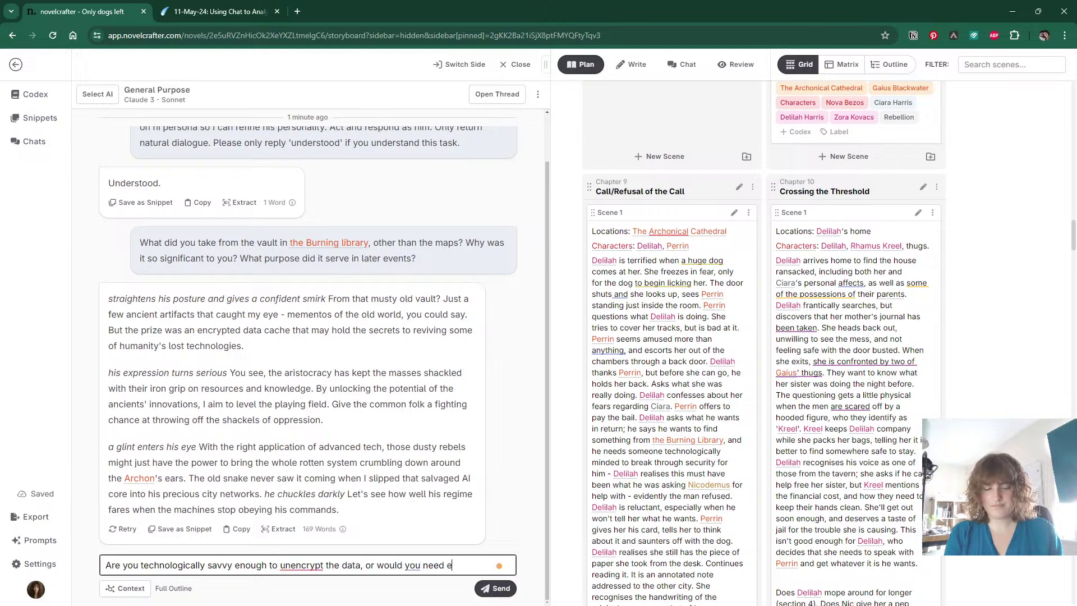
type("xternal help?")
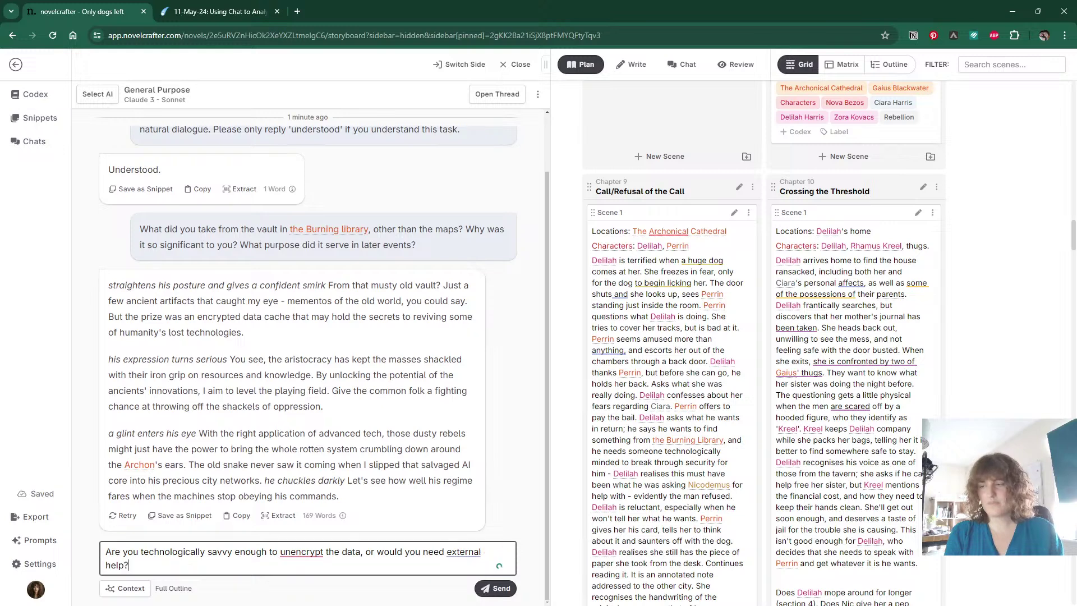
Correct "unencrypt" to "un-encrypt" in the drafted question and send it to Perrin.
left_click(282, 552)
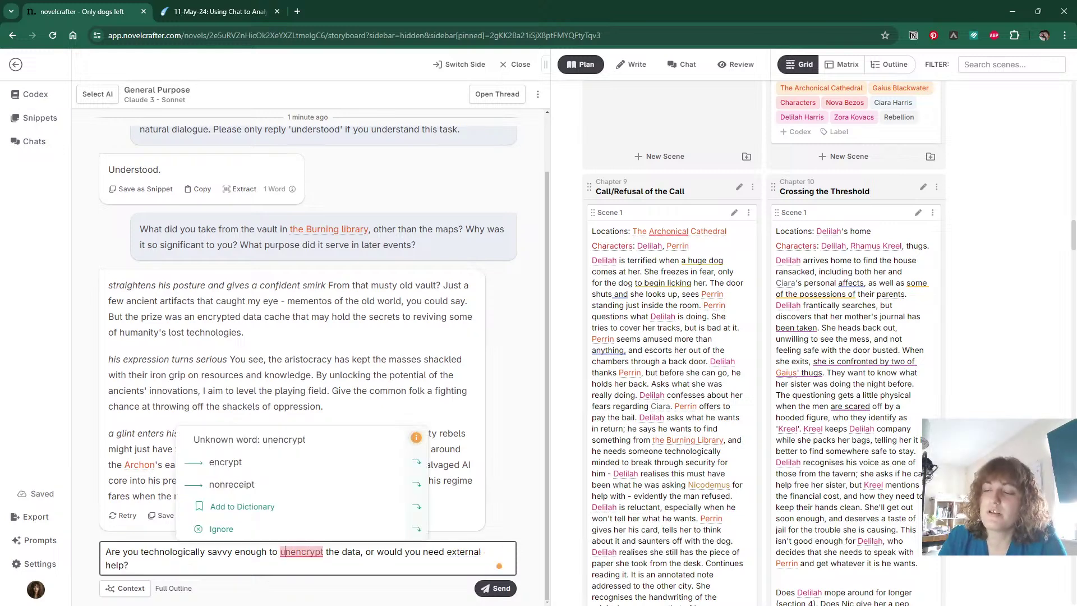
left_click(129, 565)
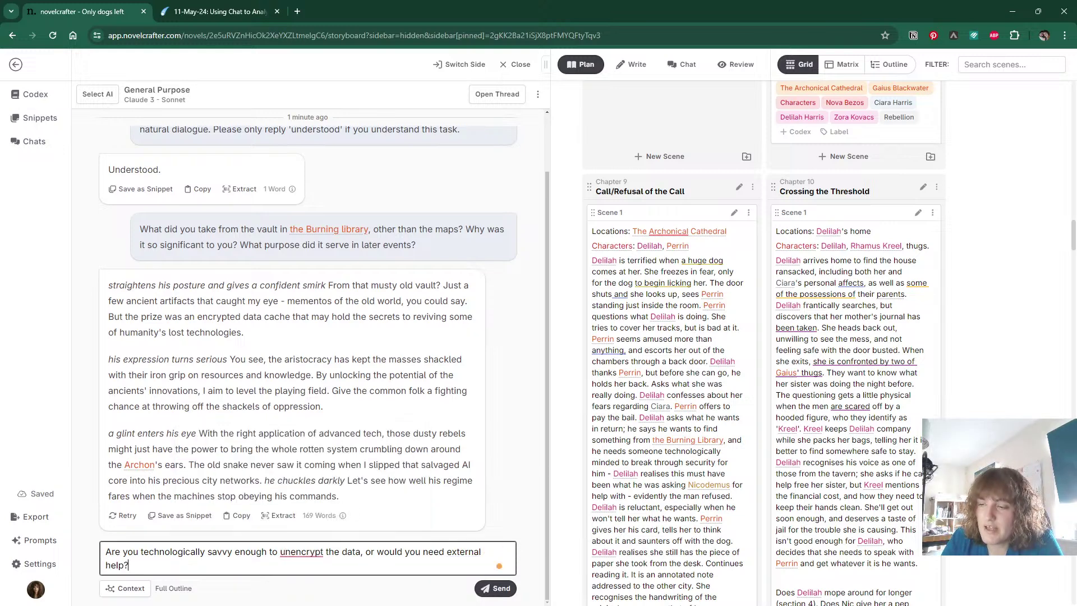
type("-")
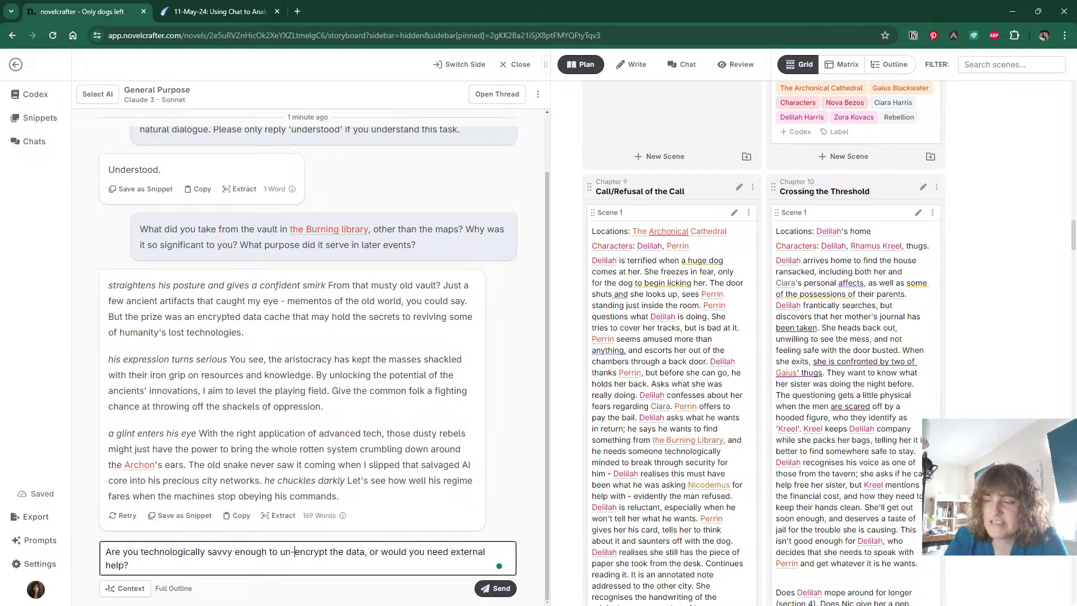
left_click(129, 565)
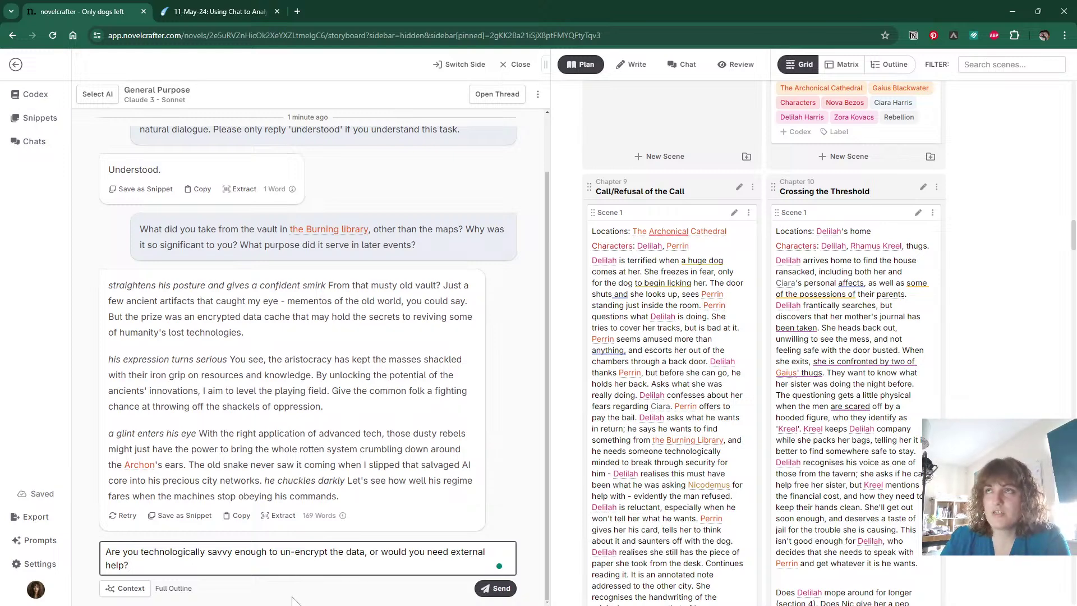
left_click(496, 587)
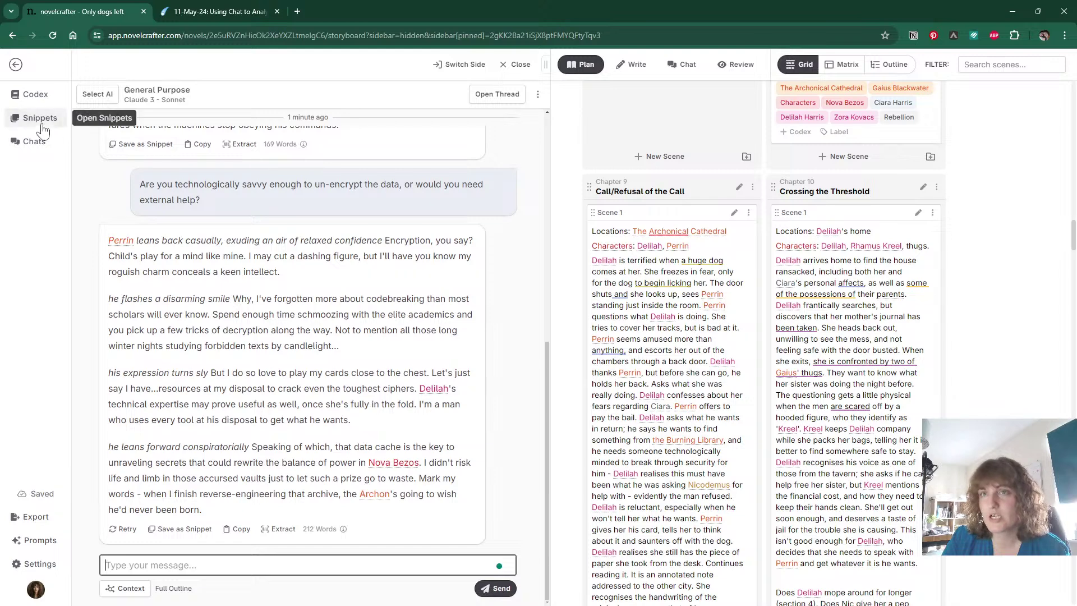
Create a new Object/Item entry in the Codex and name it "Data Cache".
left_click(34, 94)
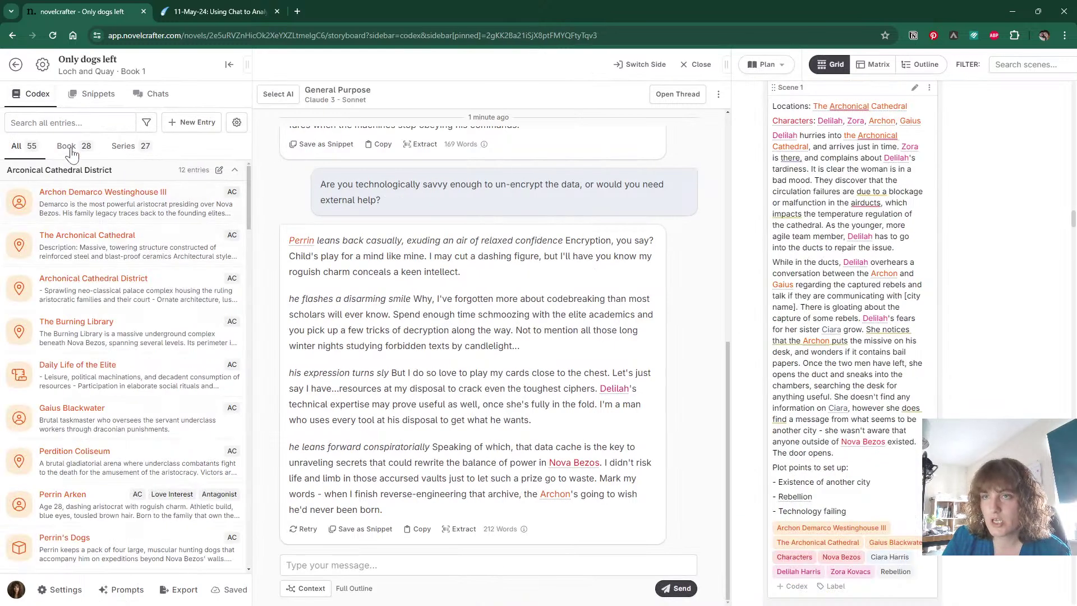
scroll(115, 296, "down", 2)
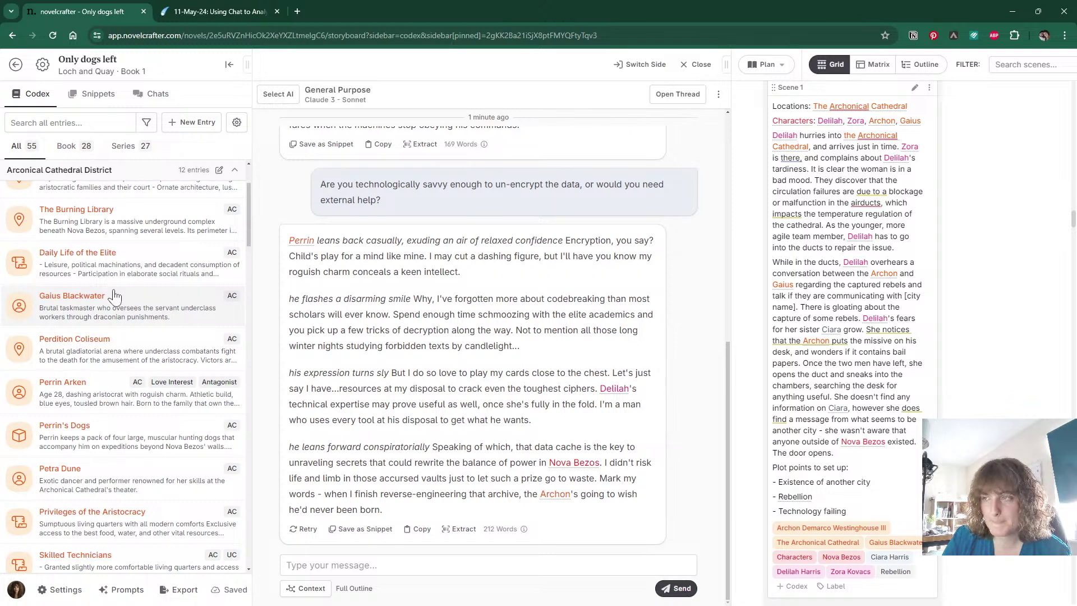
left_click(196, 122)
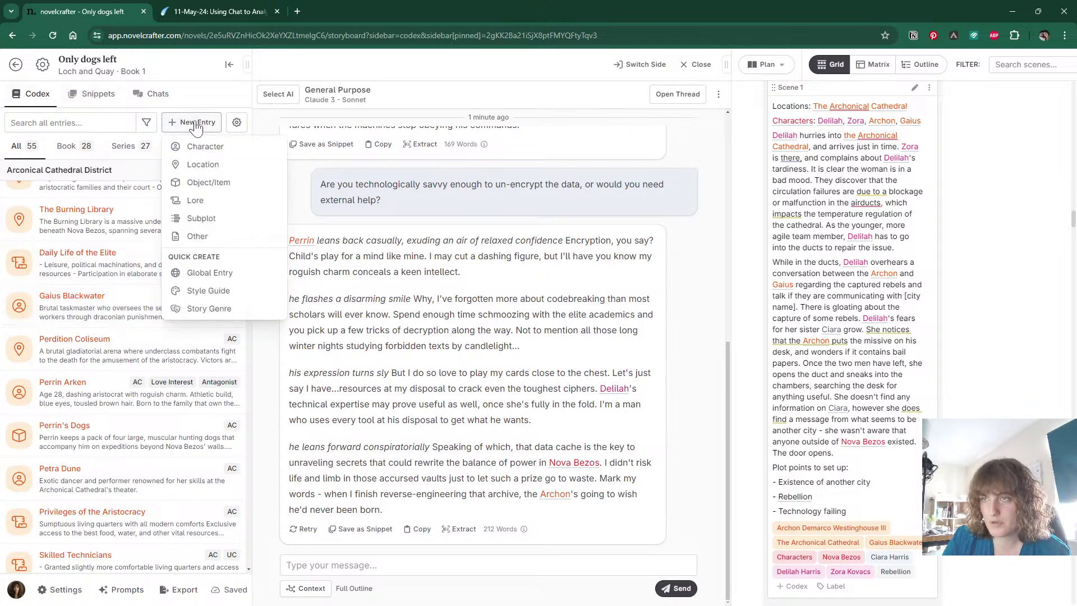
left_click(210, 182)
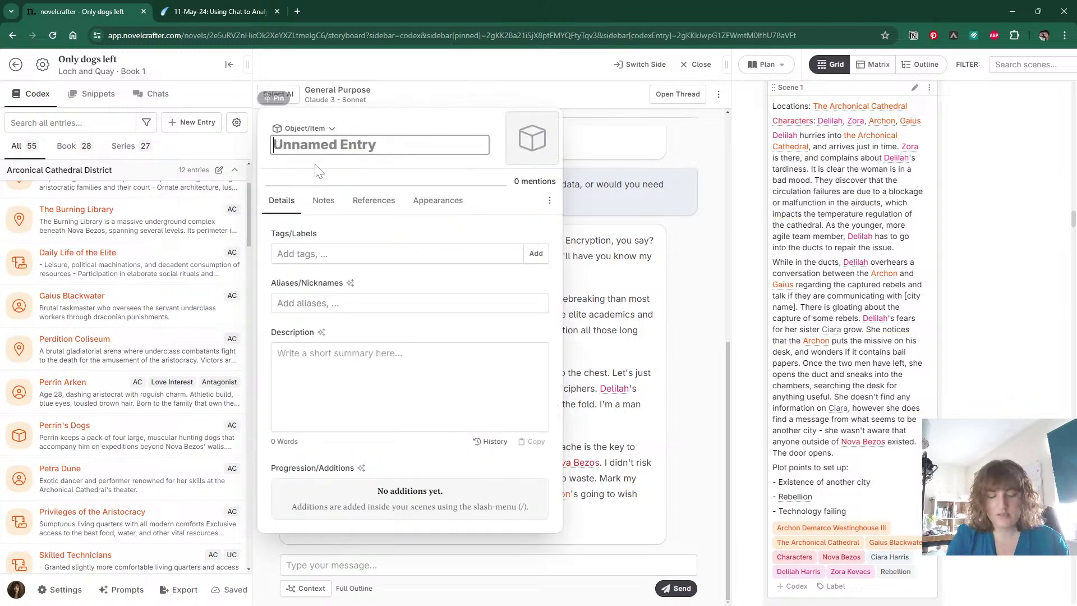
type("Data Cache")
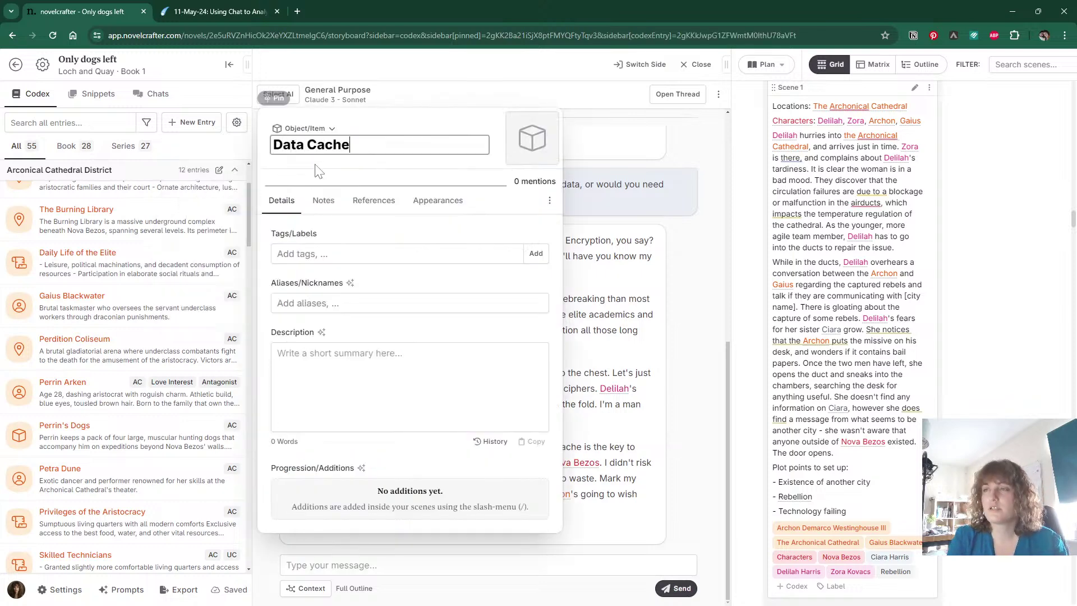
Tag the Data Cache entry with the label "AC".
key("Tab")
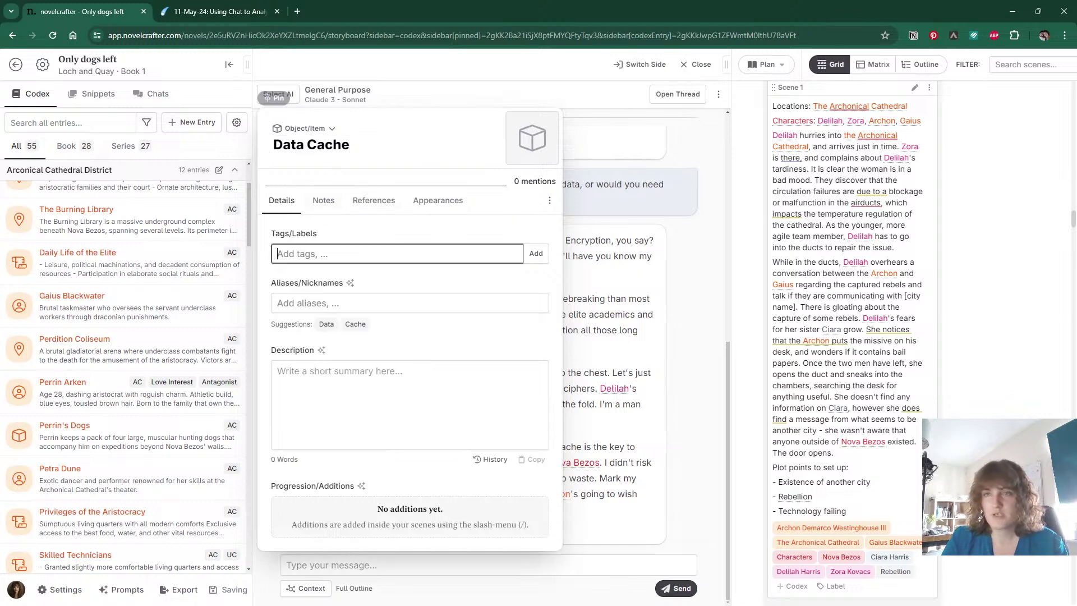
type("ACD")
key("Tab")
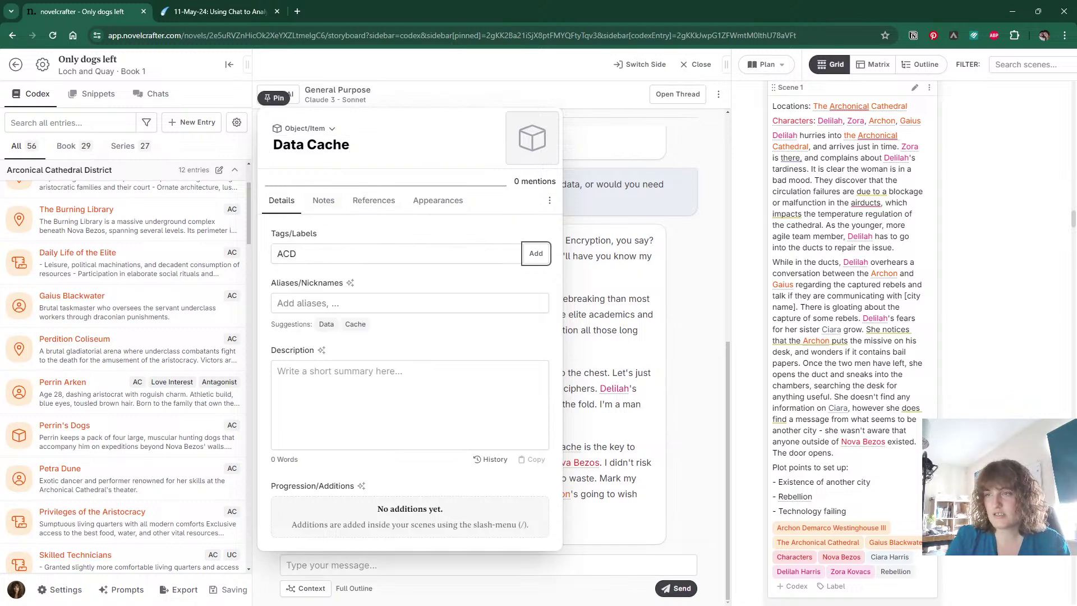
left_click(296, 253)
key("BackSpace")
key("Tab")
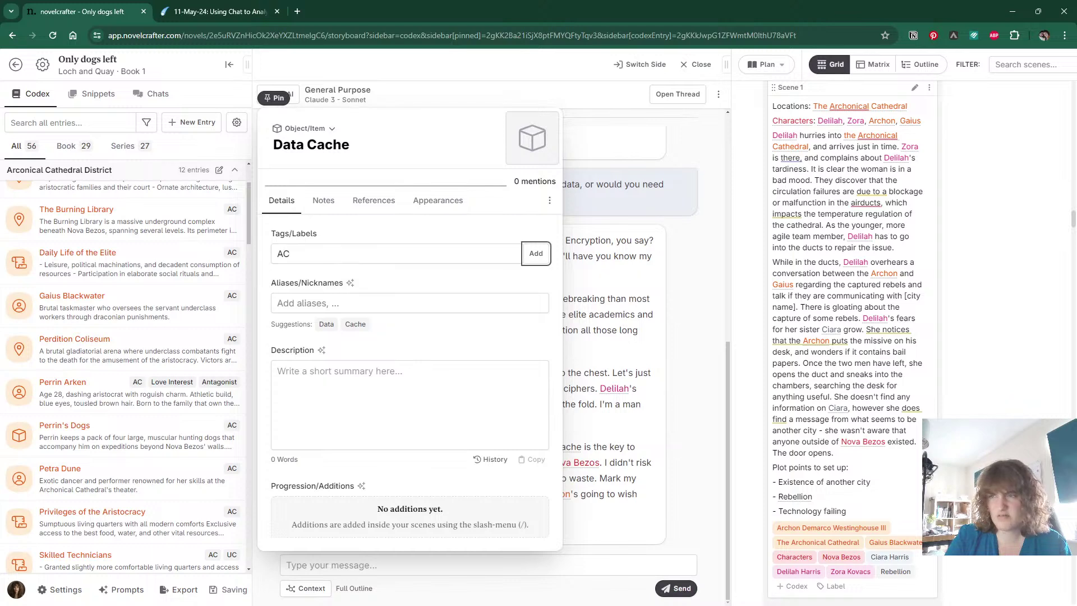
key("Tab")
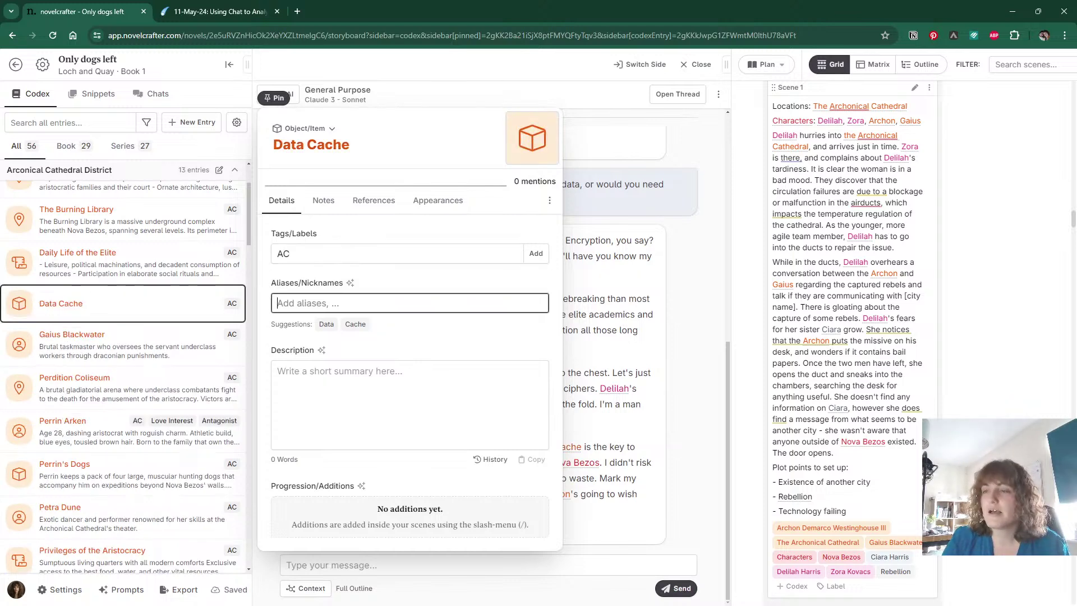
Begin the Data Cache description with "Stolen from the Burning Library by Perrin and Delilah, this cache contains information about other cities,".
key("Tab")
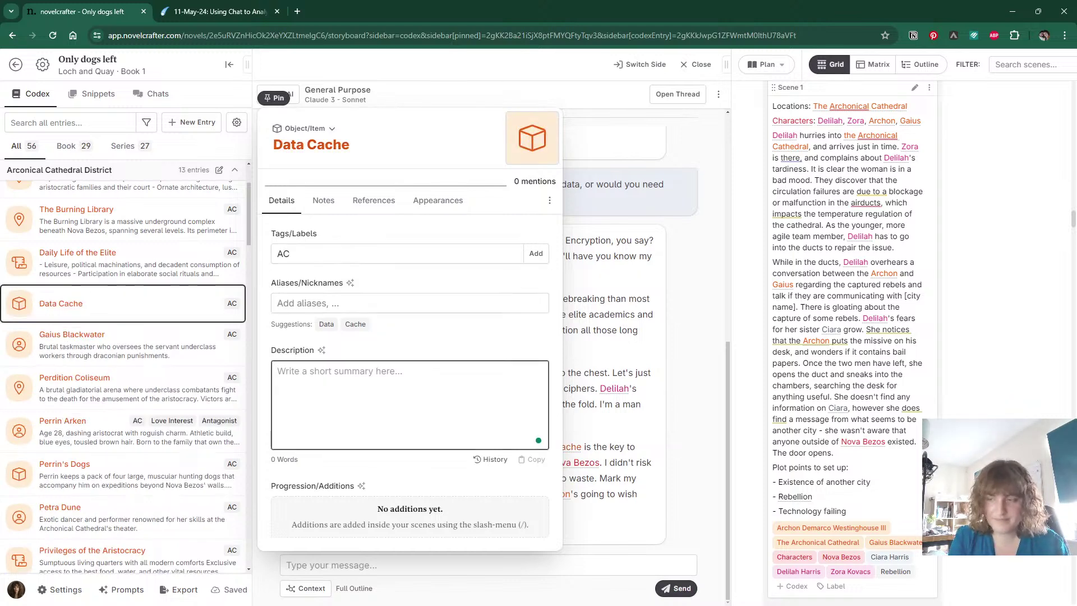
type("Stolen f")
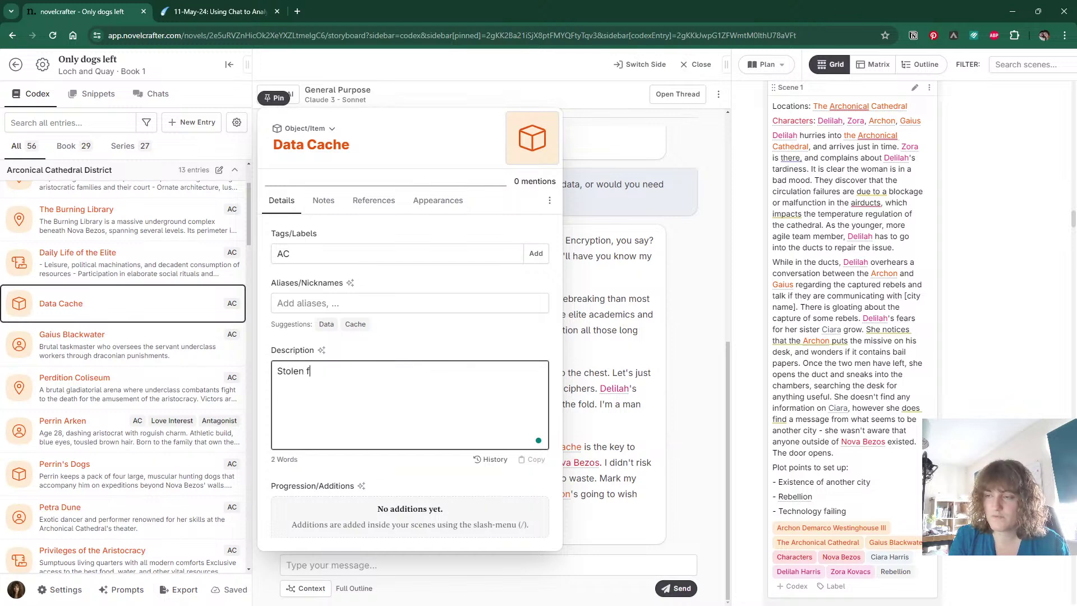
type("rom the Burning ")
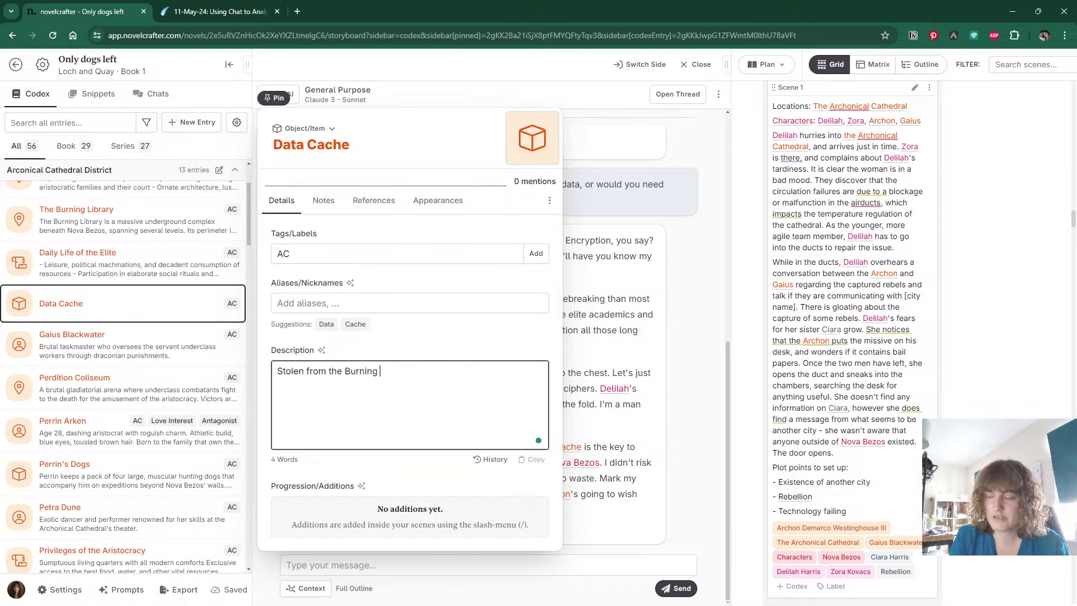
type("Library ")
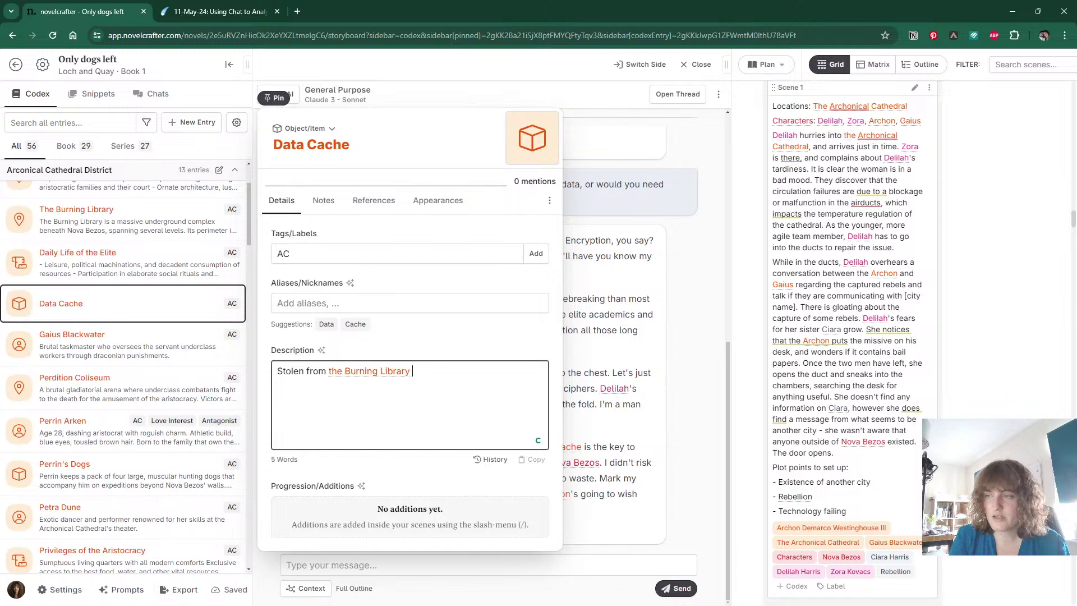
type("by Perrin")
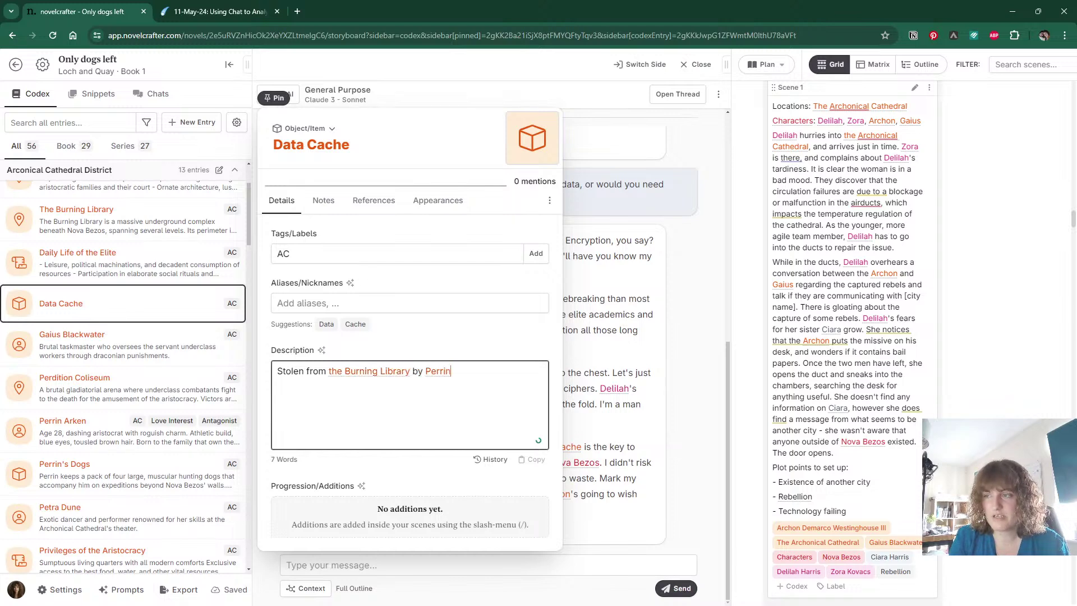
type(" and Delilah")
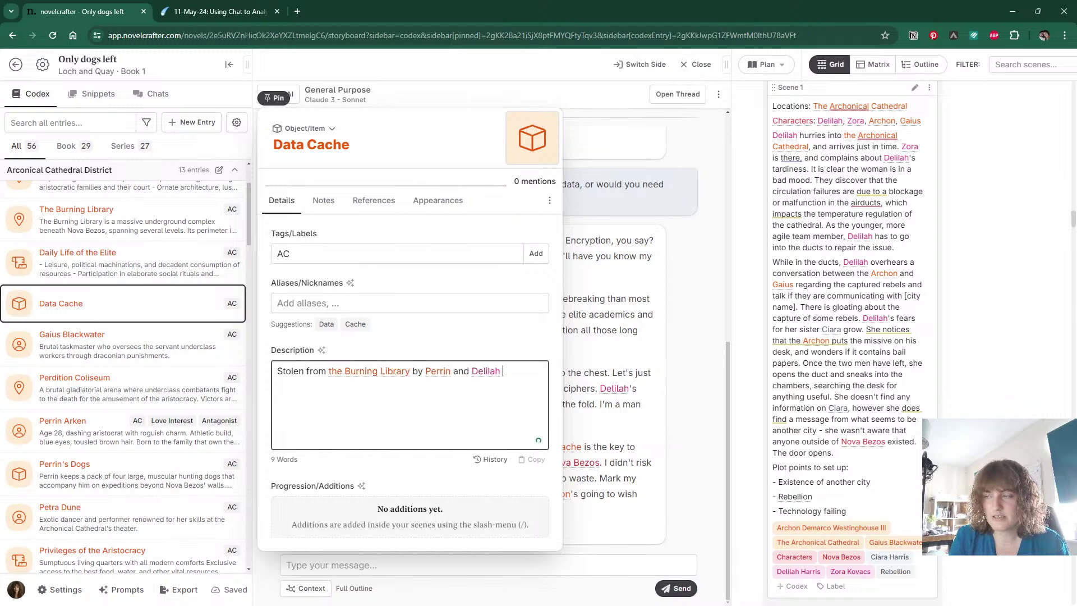
type(", this ca")
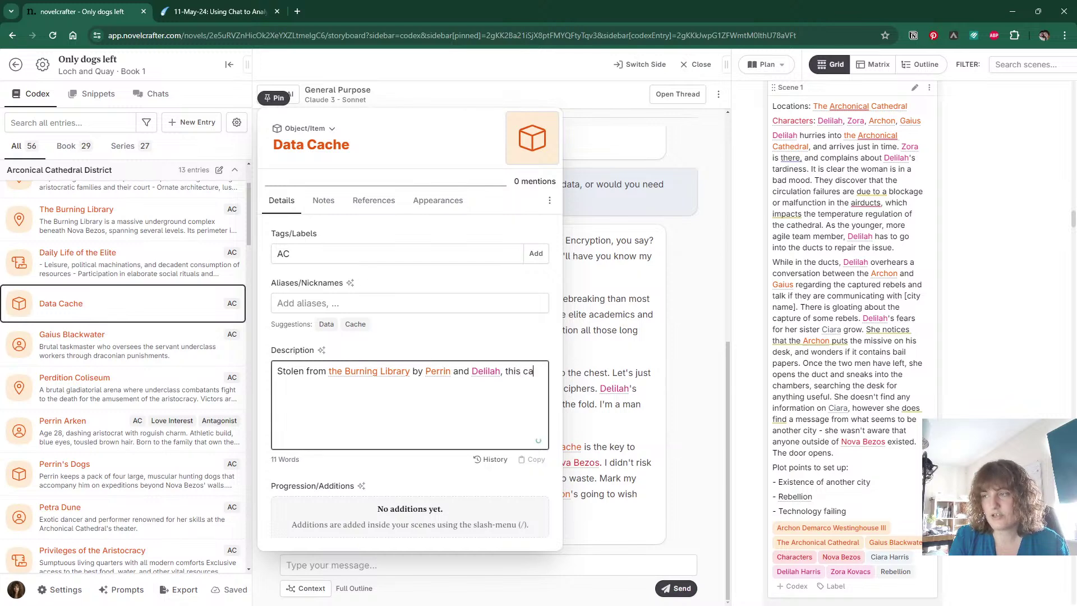
type("che contains ")
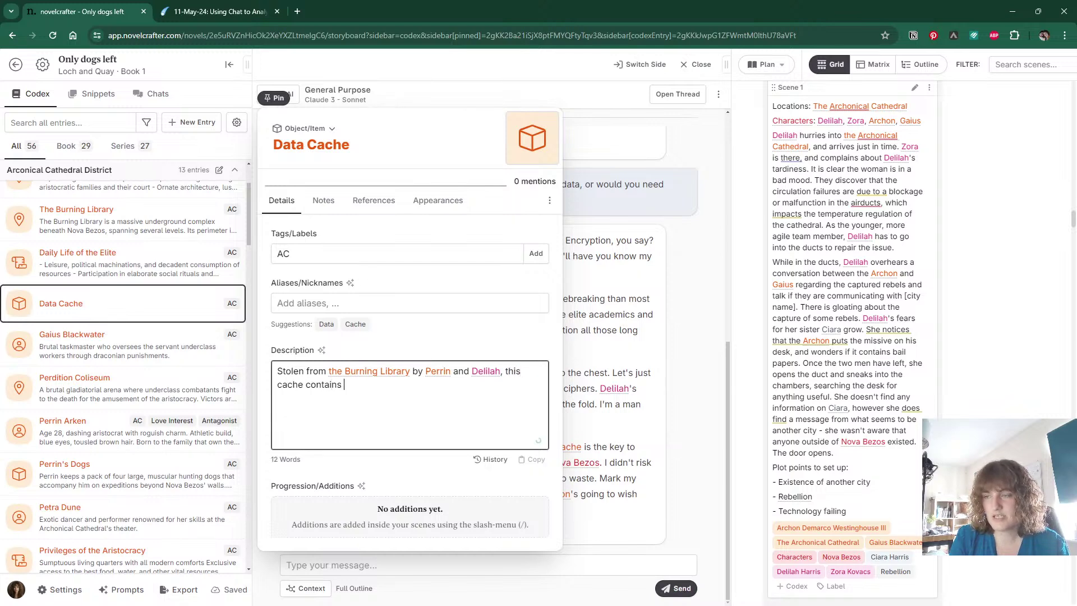
type("information a")
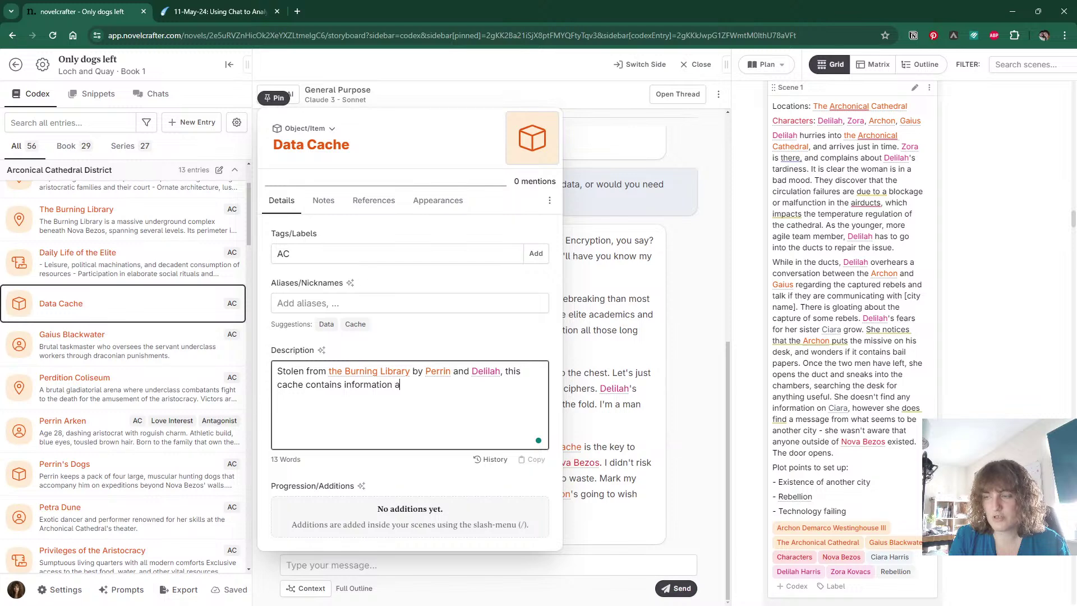
type("bout other cities, in a")
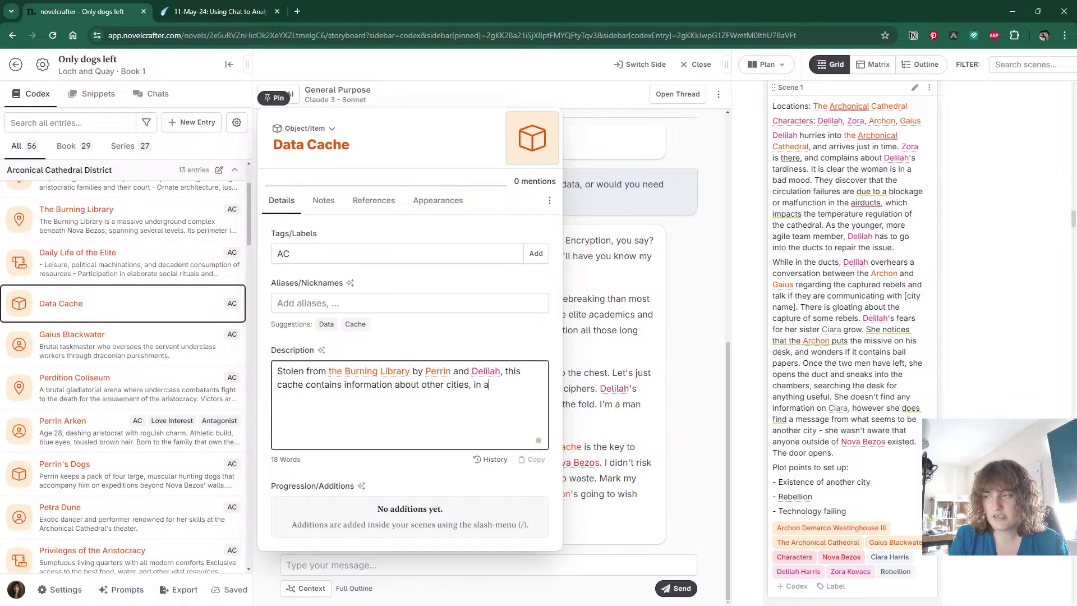
Complete the description's first sentence with "in addition to world history and key data behind the history of Nova Bezos.".
type("ddition to")
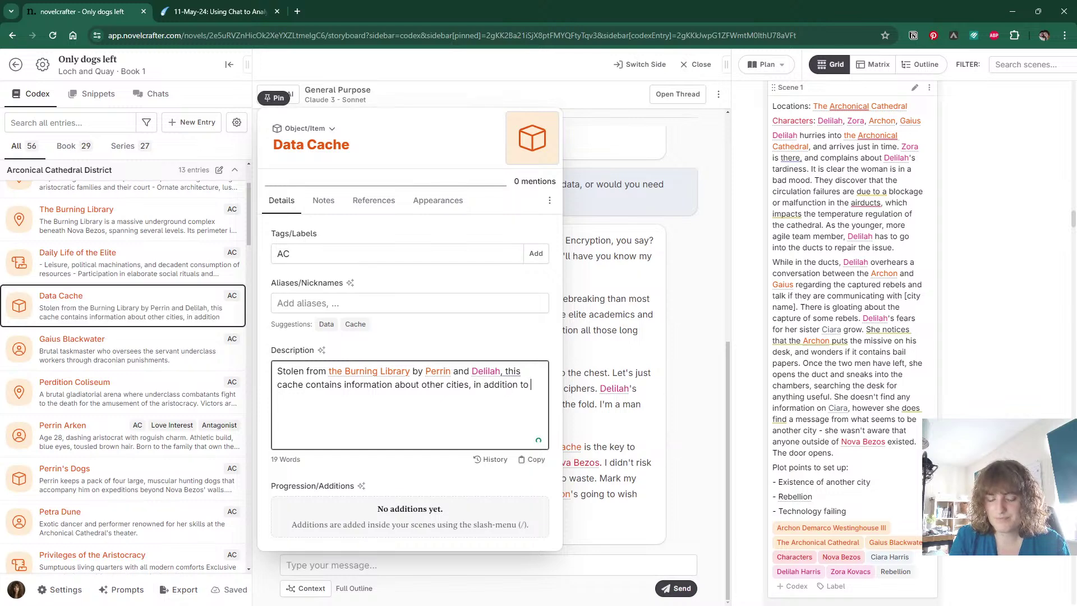
type(" worl")
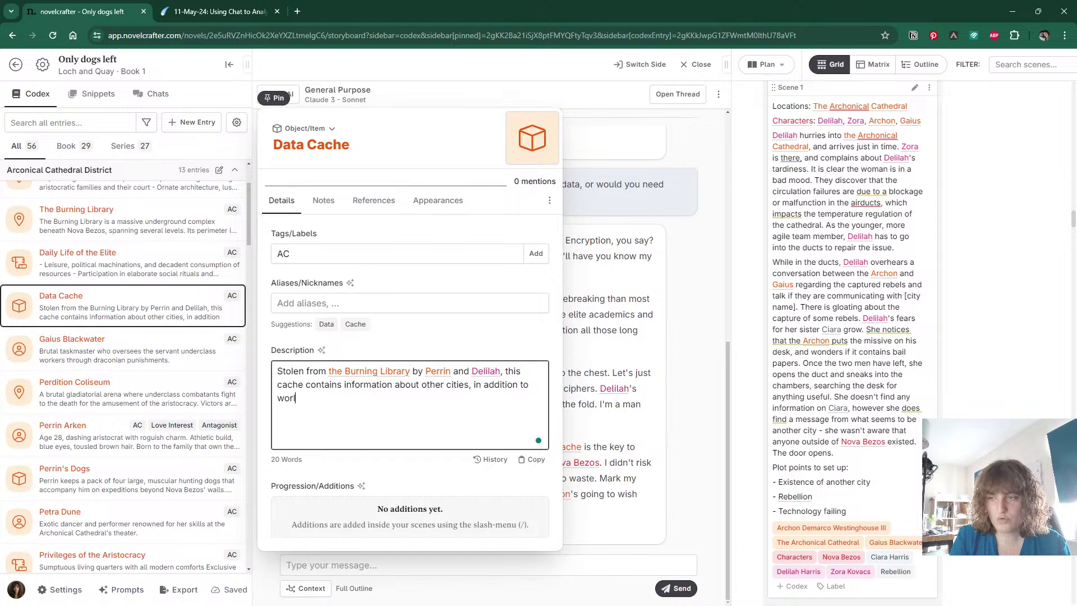
type("d history and ")
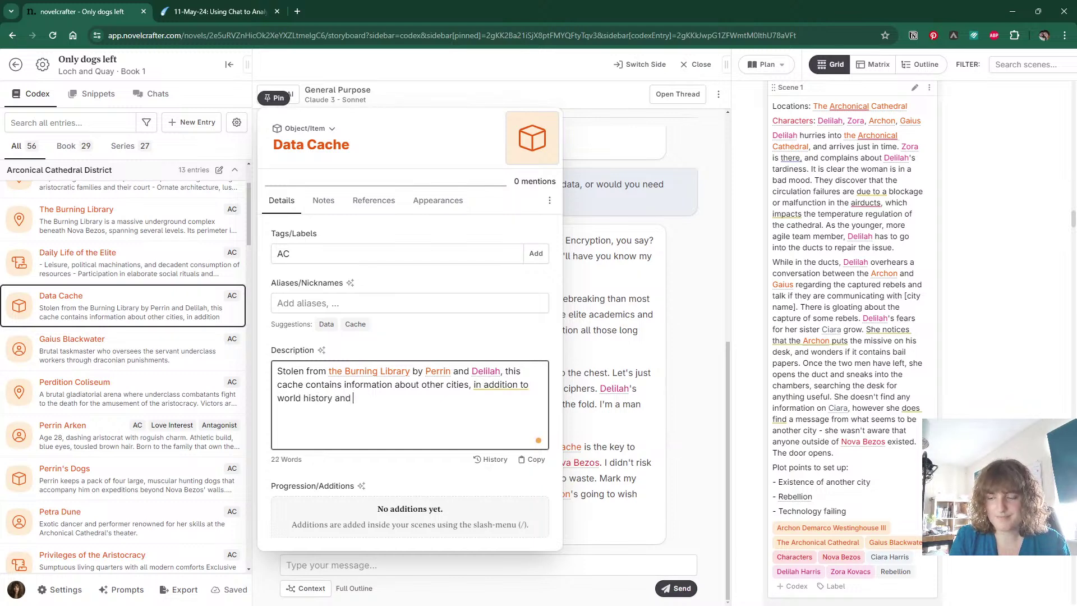
type("key ")
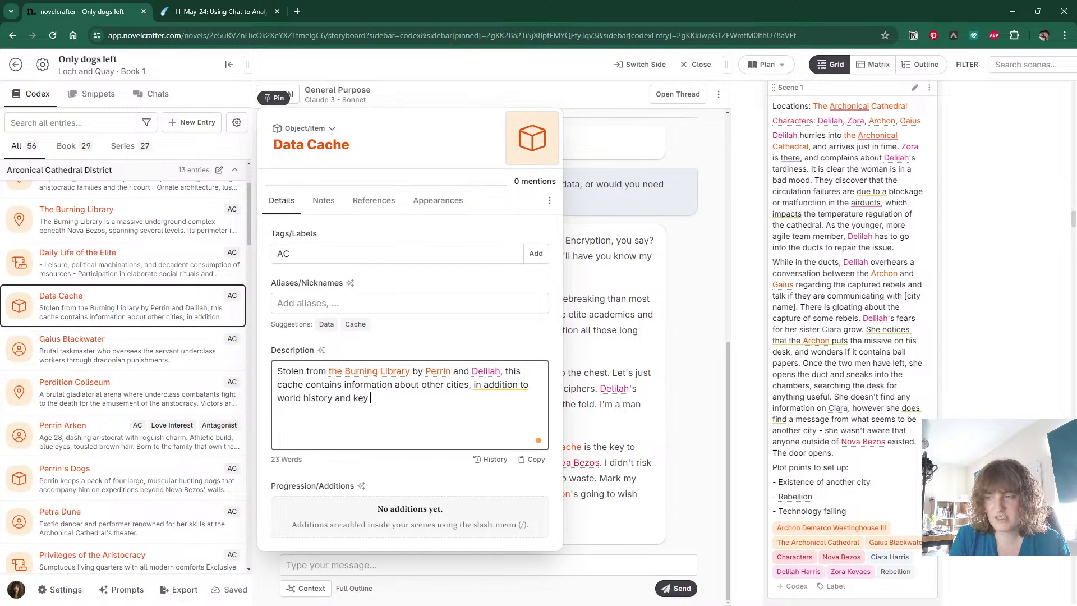
type("data behind the")
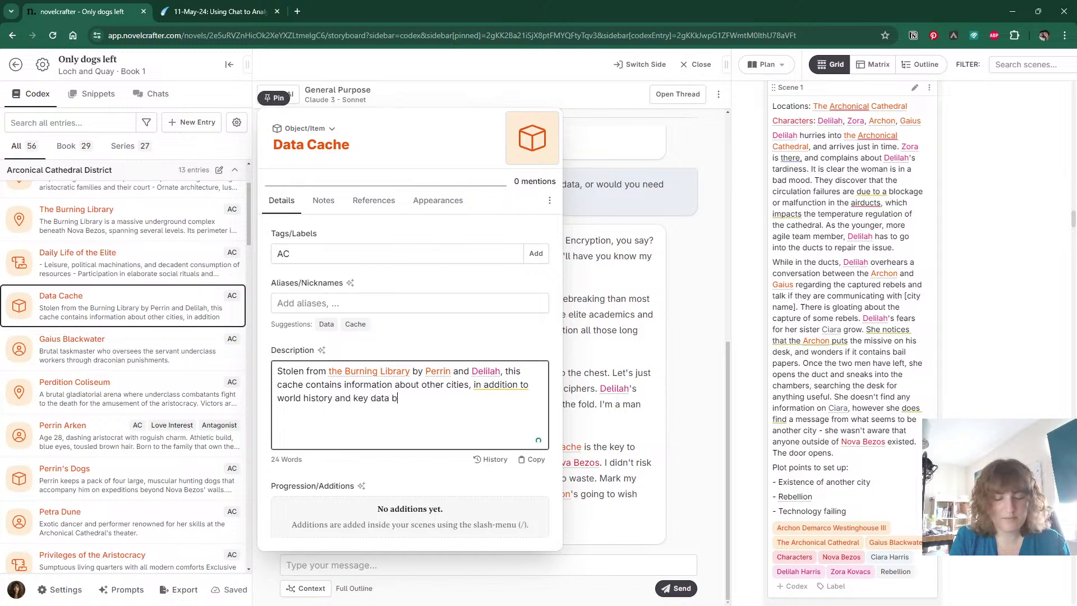
type("y of ")
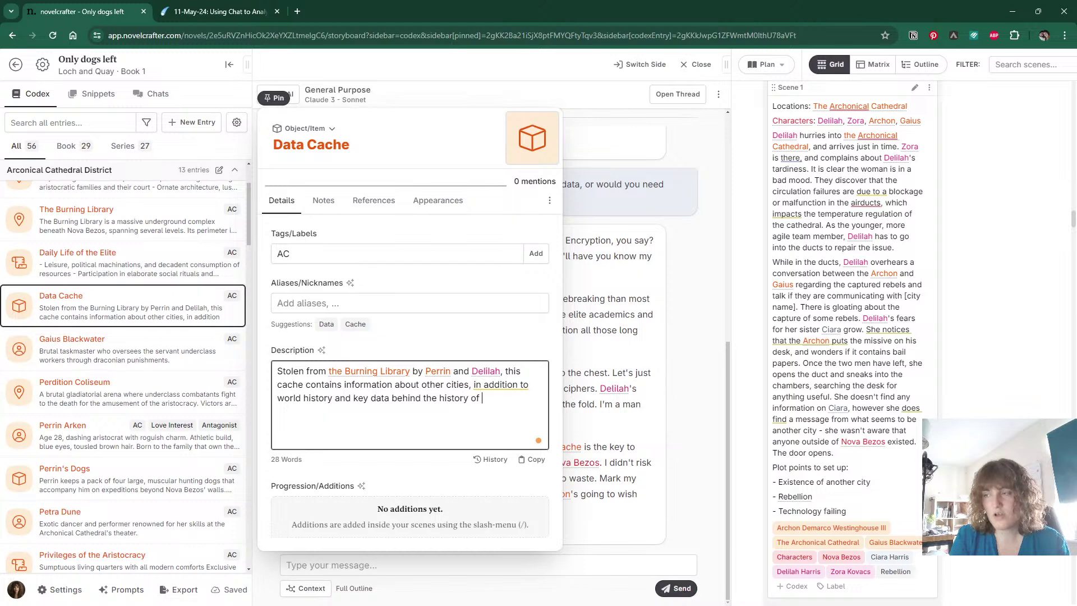
type("Nova Bezos. ")
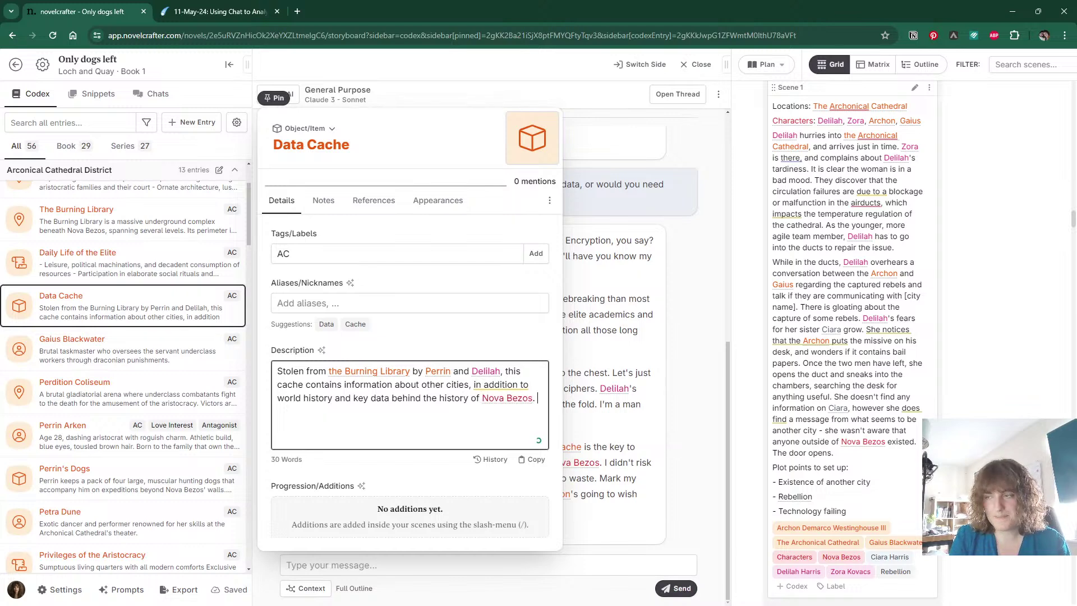
Start a second sentence in the description: "Perrin's wife was a historian, who discovered many of Nova Bezos' secrets/history".
type("Perrin's")
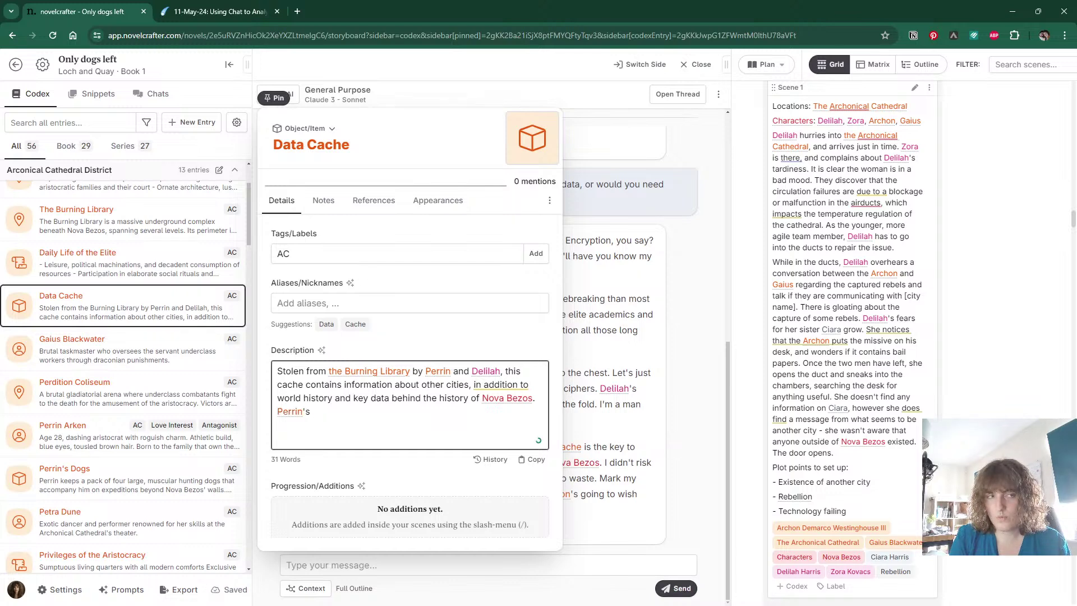
type(" wife was a historian")
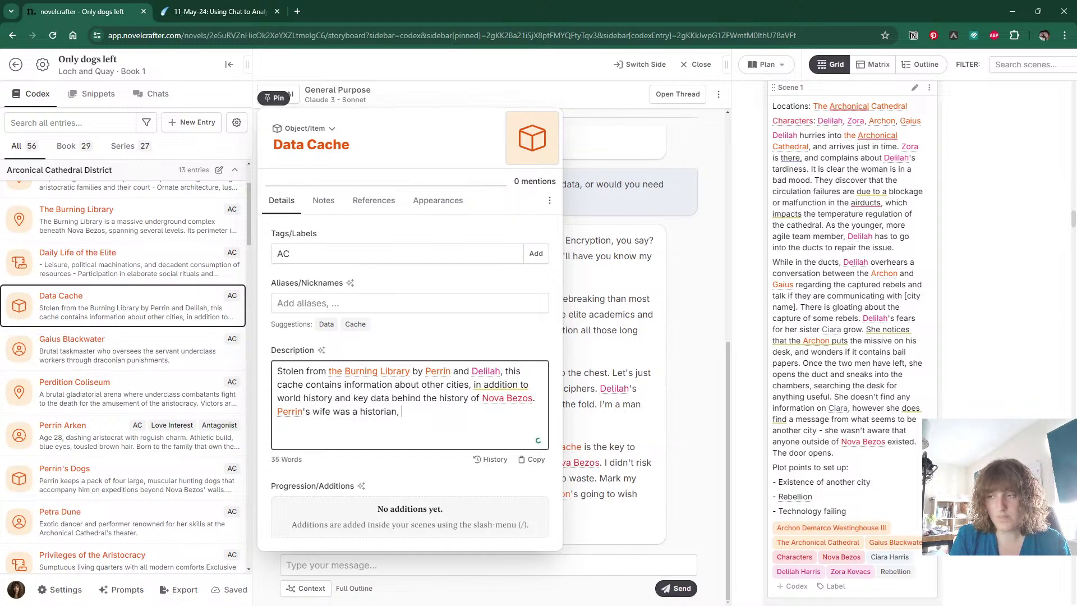
type(", who discovered many of")
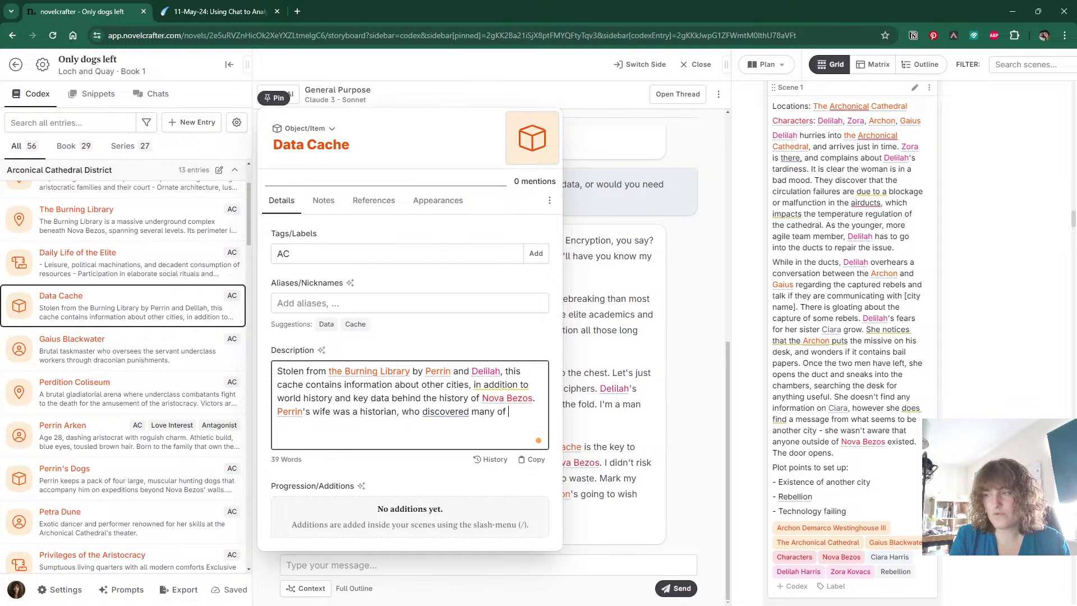
type(" Nova Be")
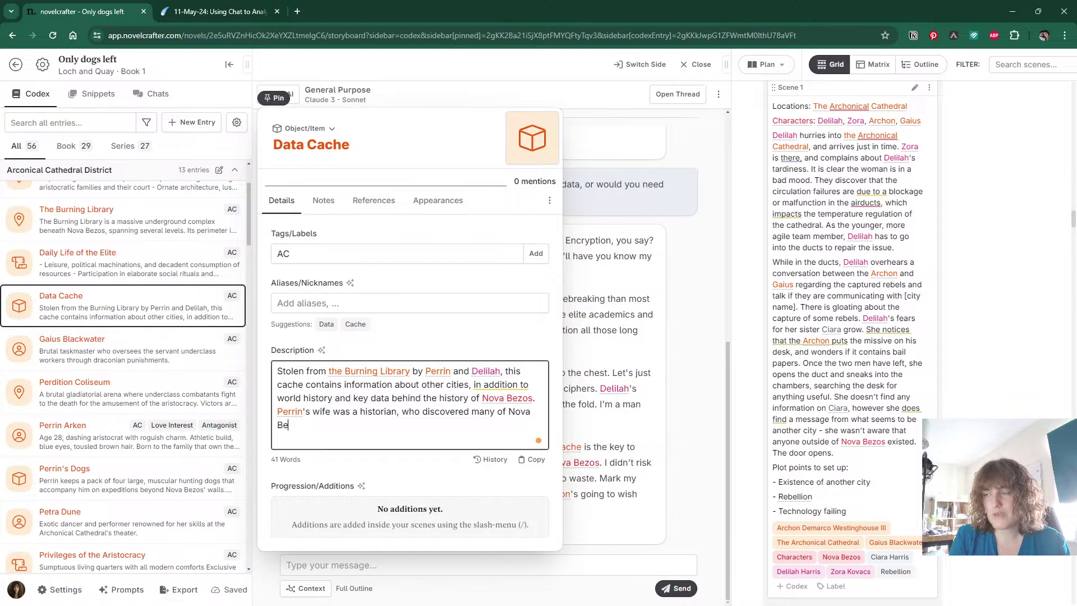
type("zos' secret")
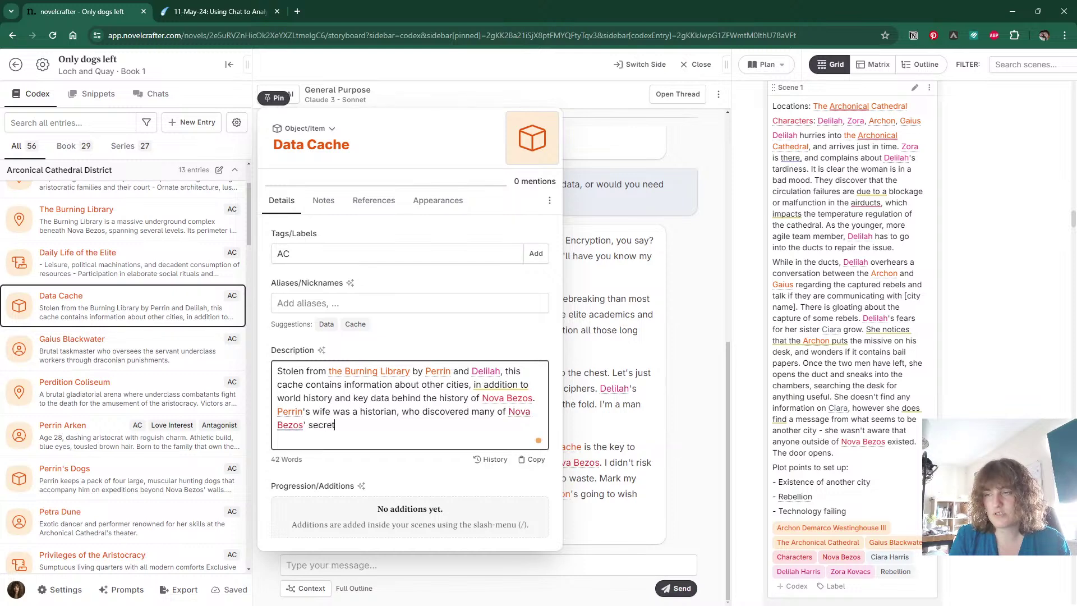
type("s/history ")
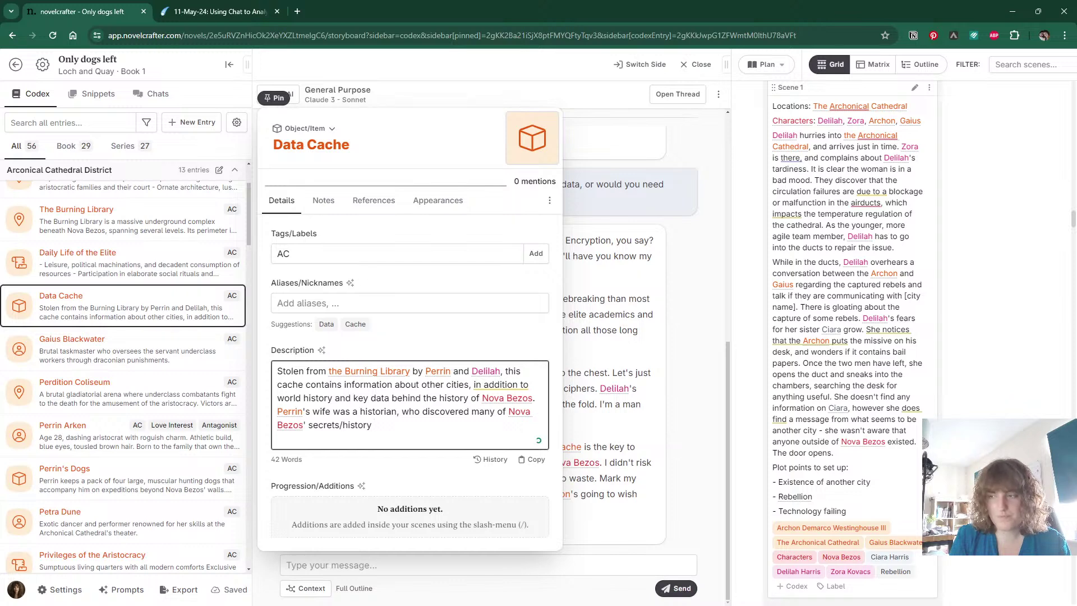
Finish the sentence about Perrin's wife with "and wanted to publicise it, but was killed off to stop her.".
type("pr")
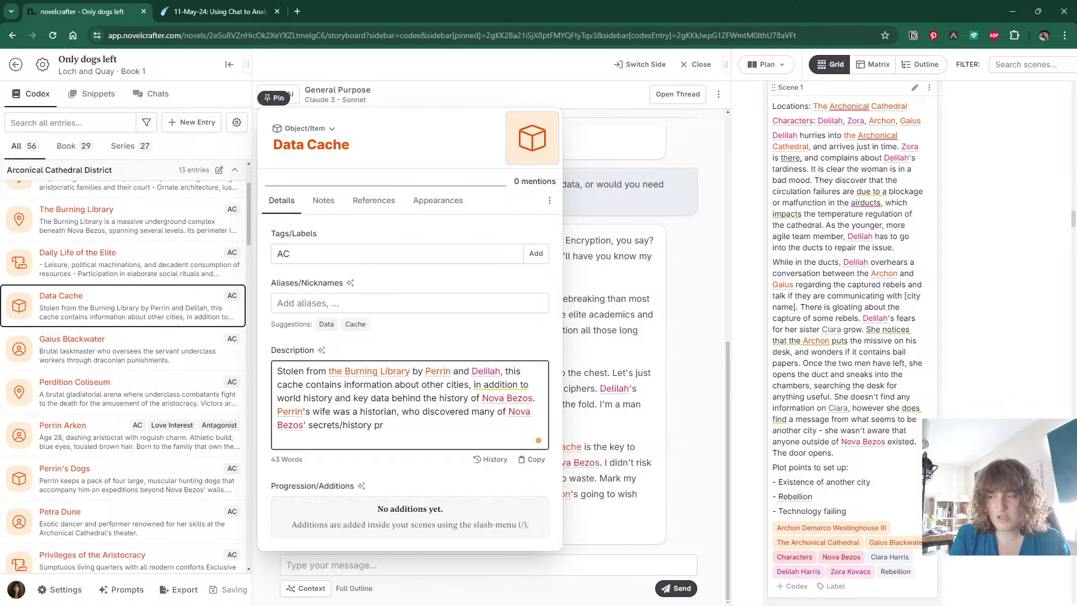
key("BackSpace")
key("BackSpace")
key("BackSpace")
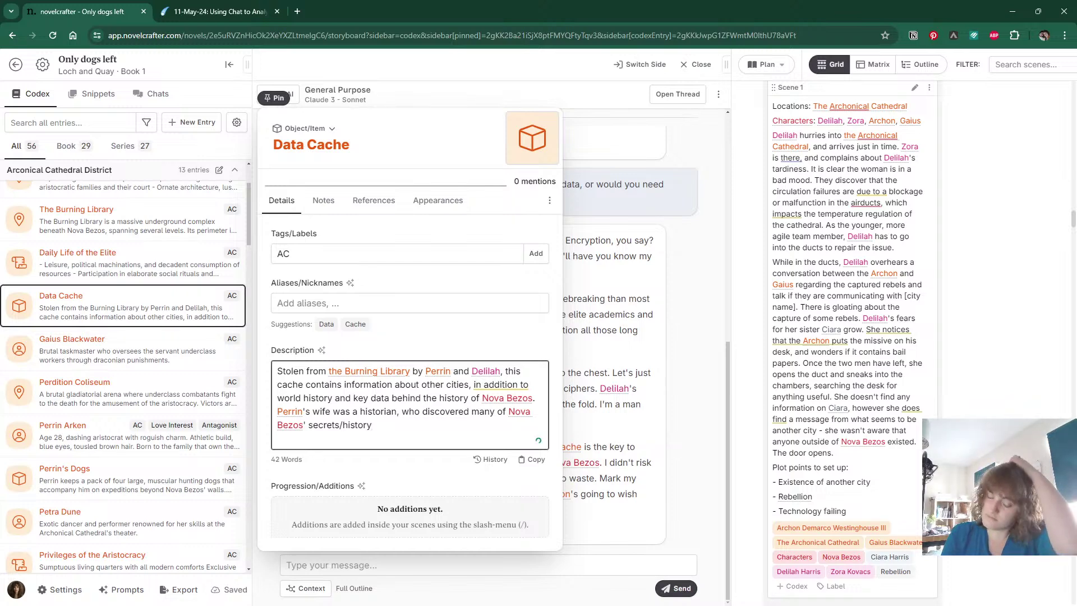
type("and want")
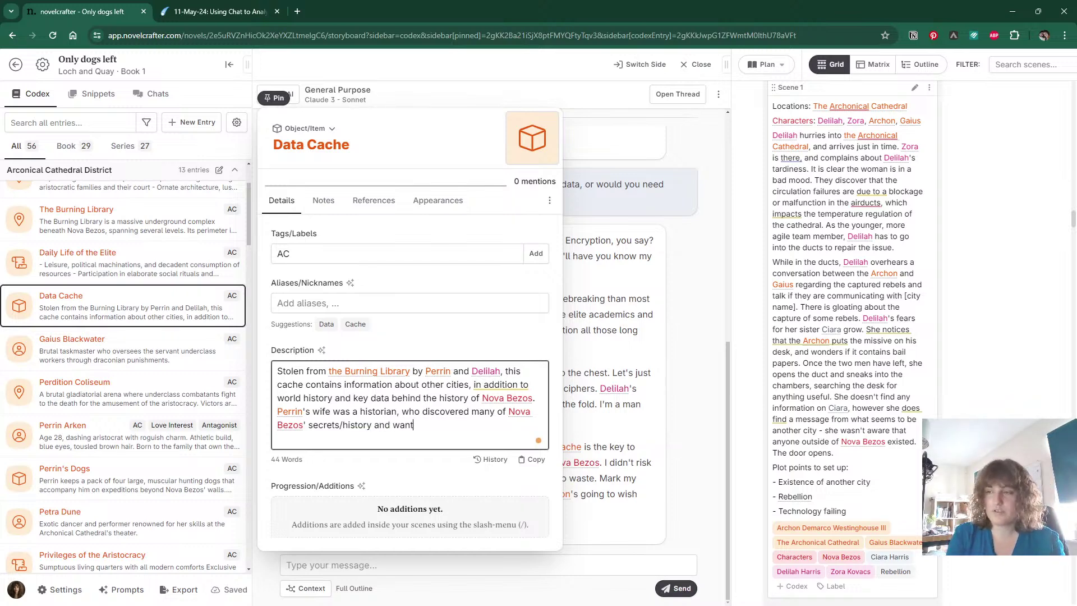
type("ed to publicis")
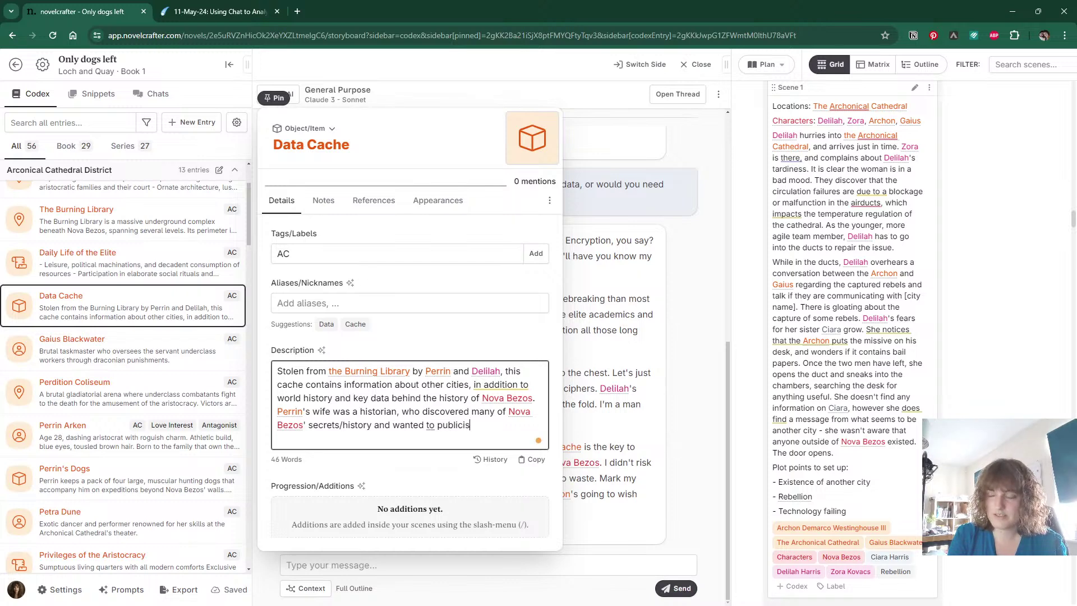
type("e it, but was ")
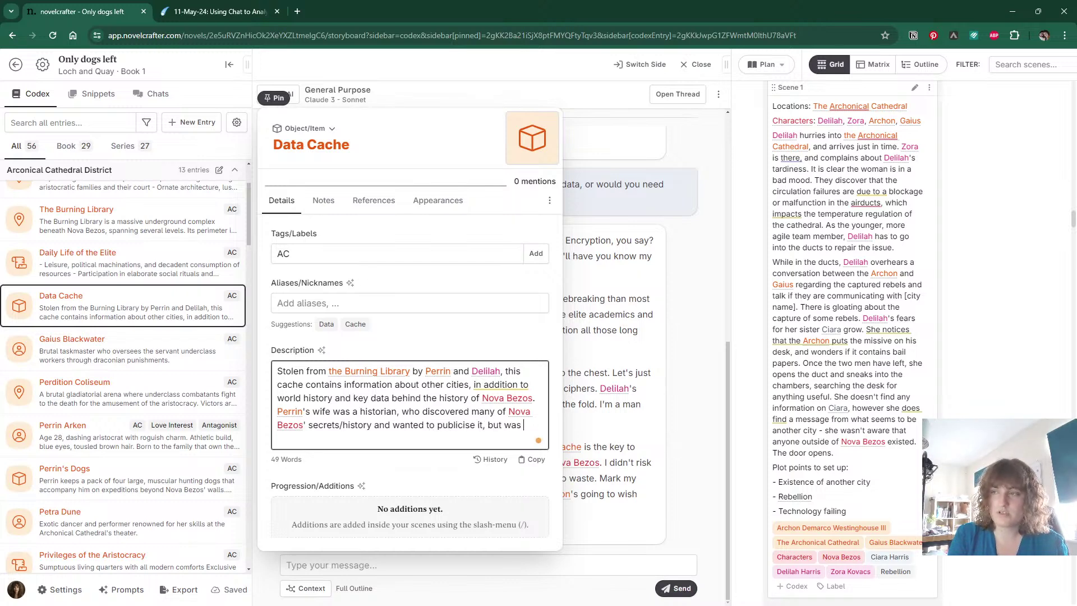
type("killed off to")
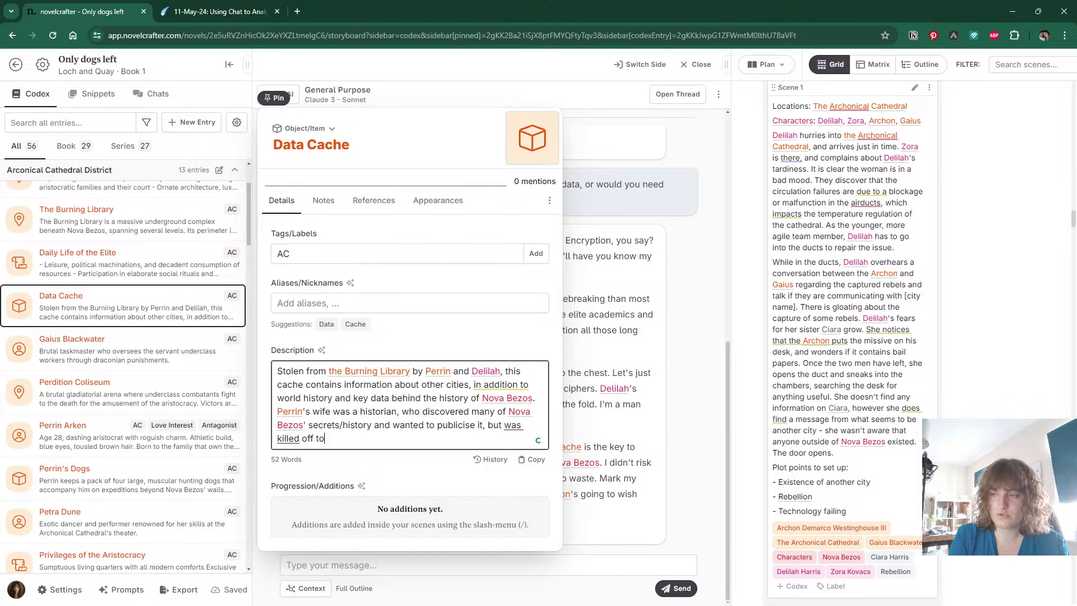
type(" stop her.")
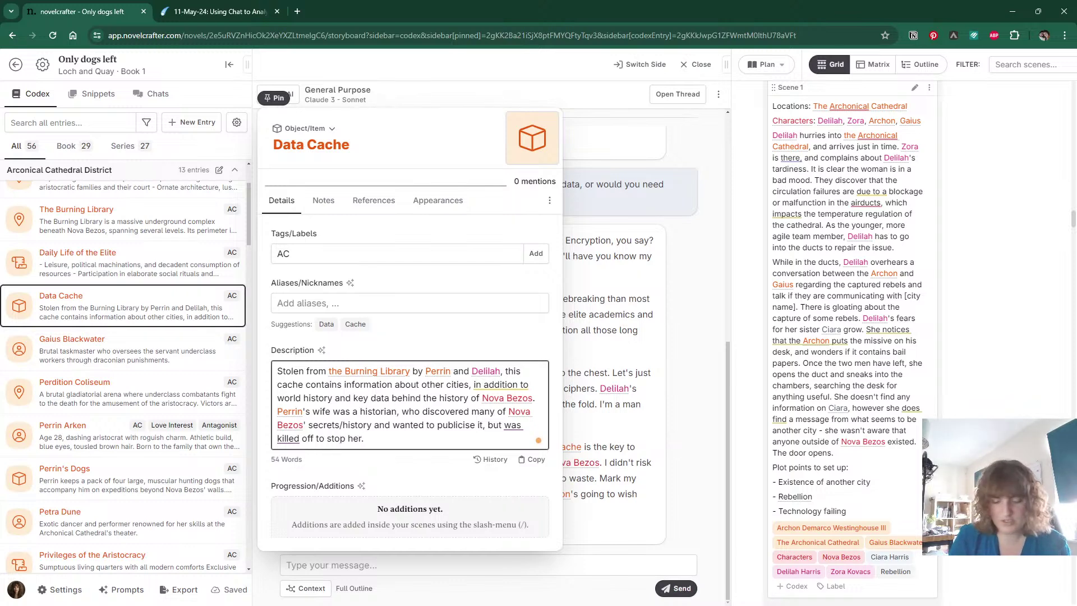
Insert "/media liason/propagandist" directly after "historian" in the description of Perrin's wife.
left_click(395, 411)
type("/me")
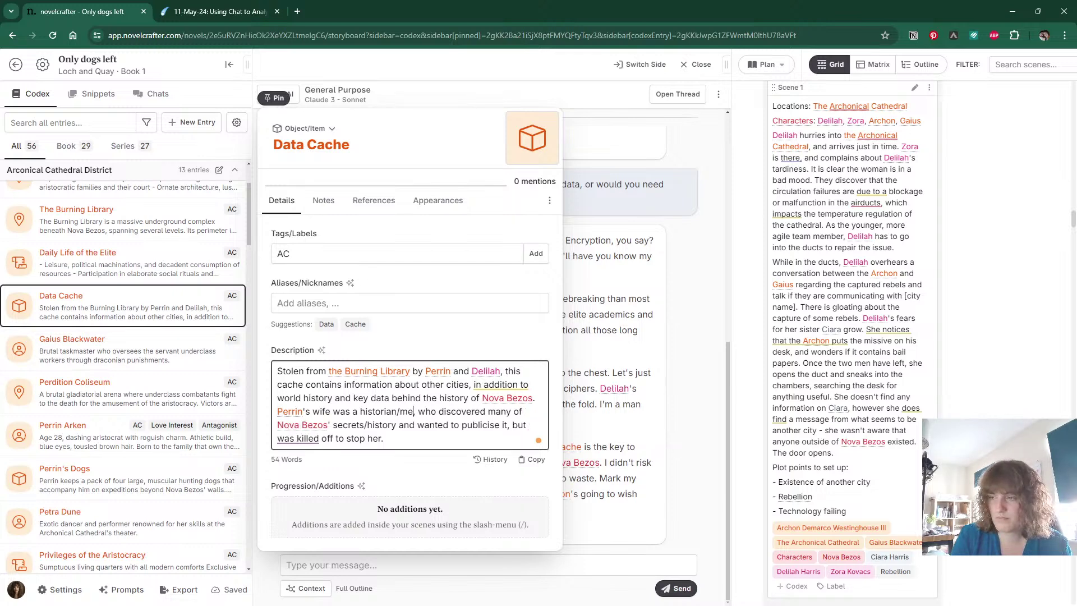
type("dia liason/")
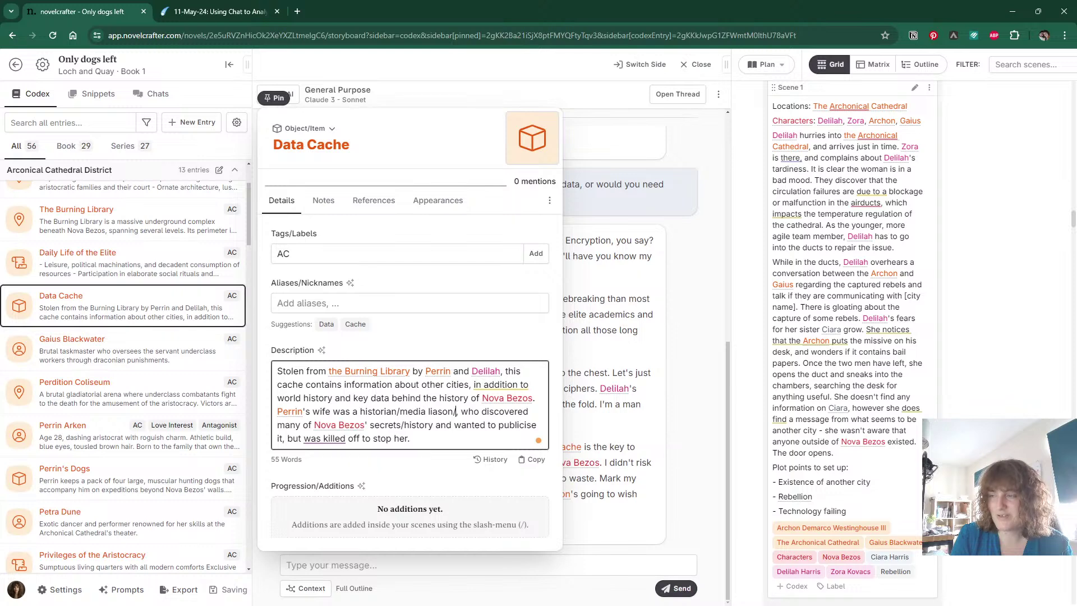
type("propagandist")
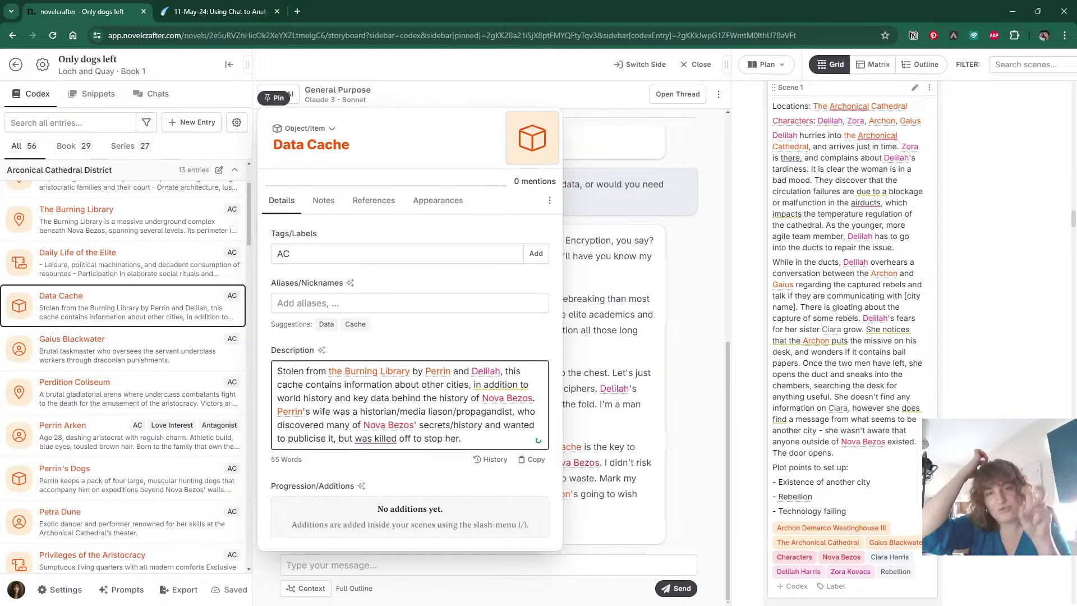
type(",")
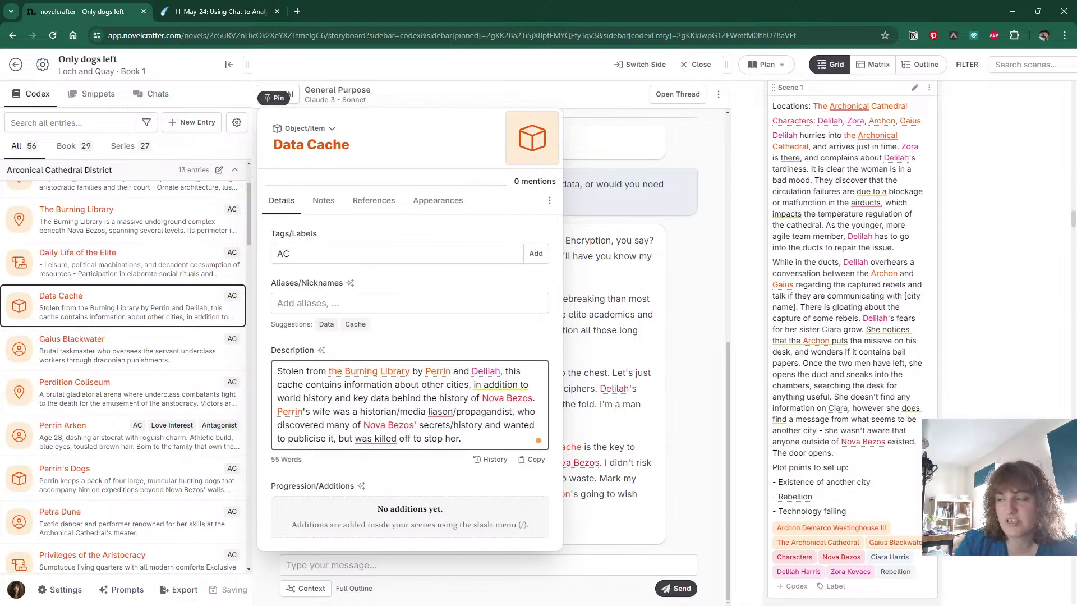
Correct the misspelled "liason" to "liaison" in the Data Cache description and leave the "in addition to" style suggestion unapplied.
left_click(441, 411)
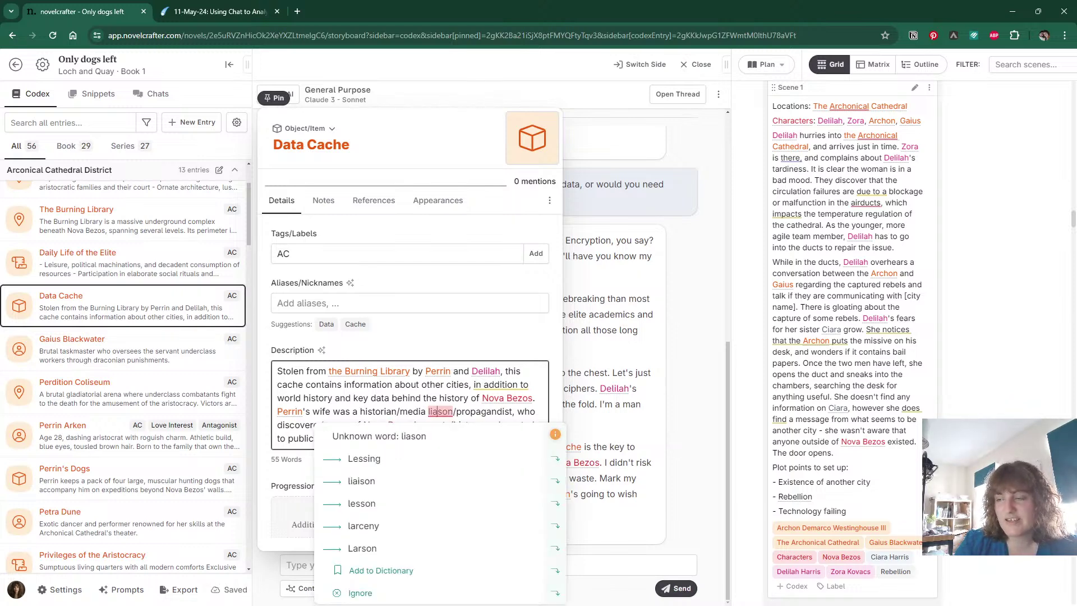
key("Down")
key("Down")
key("Return")
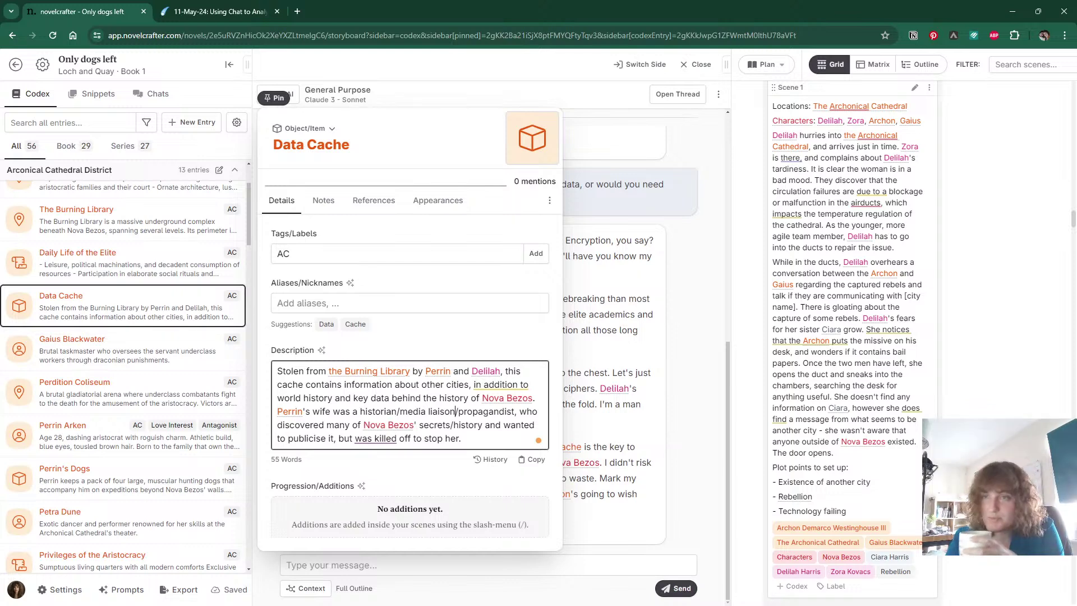
left_click(501, 385)
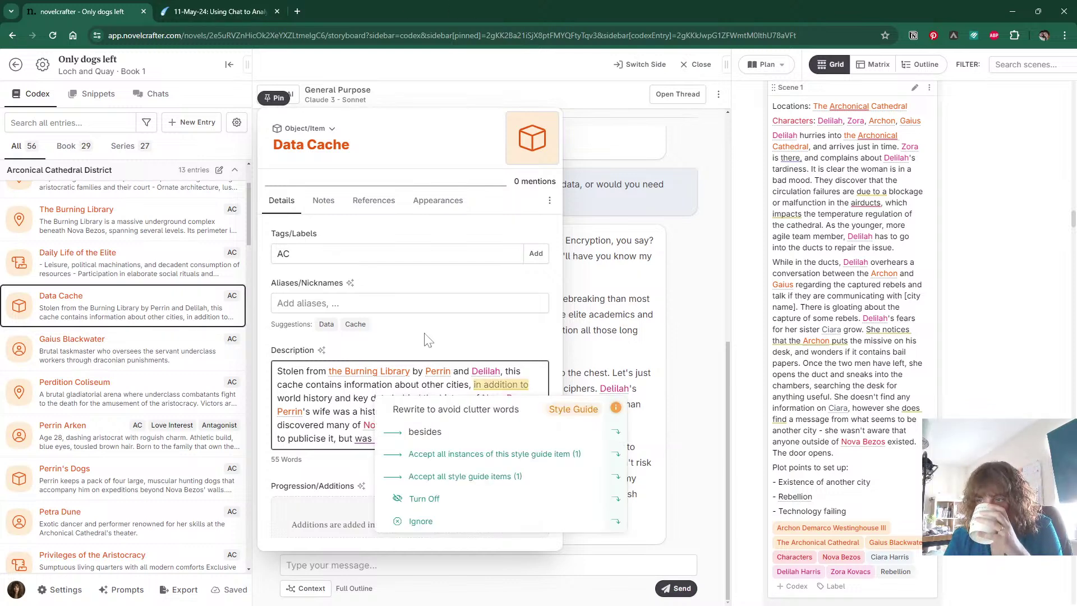
left_click(429, 340)
Switch to the Notion plan and mark the vault item Perrin takes with "|" in the Props list.
left_click(207, 12)
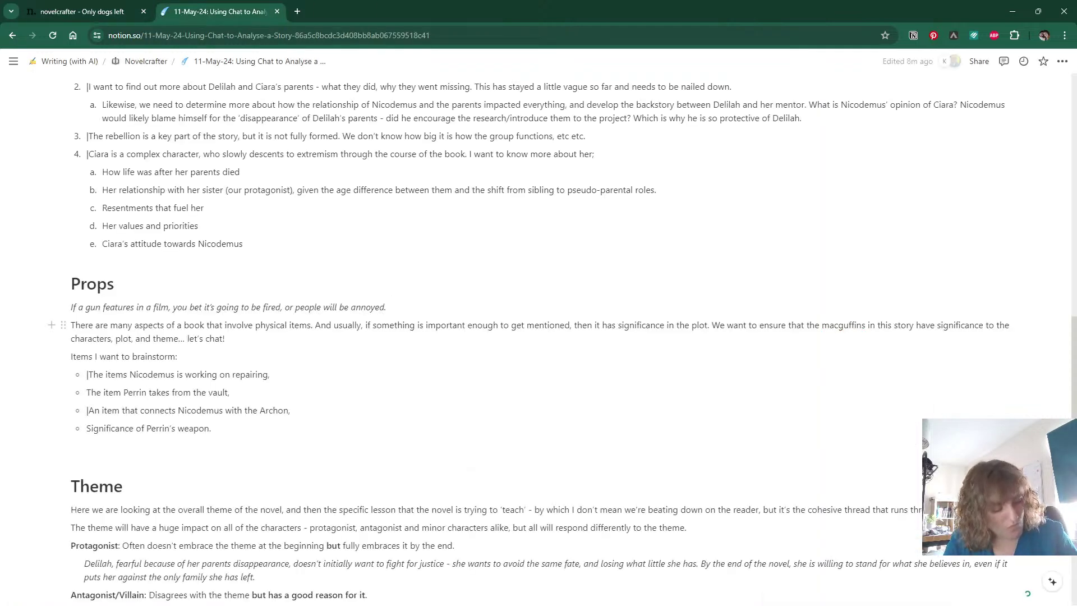
left_click(146, 392)
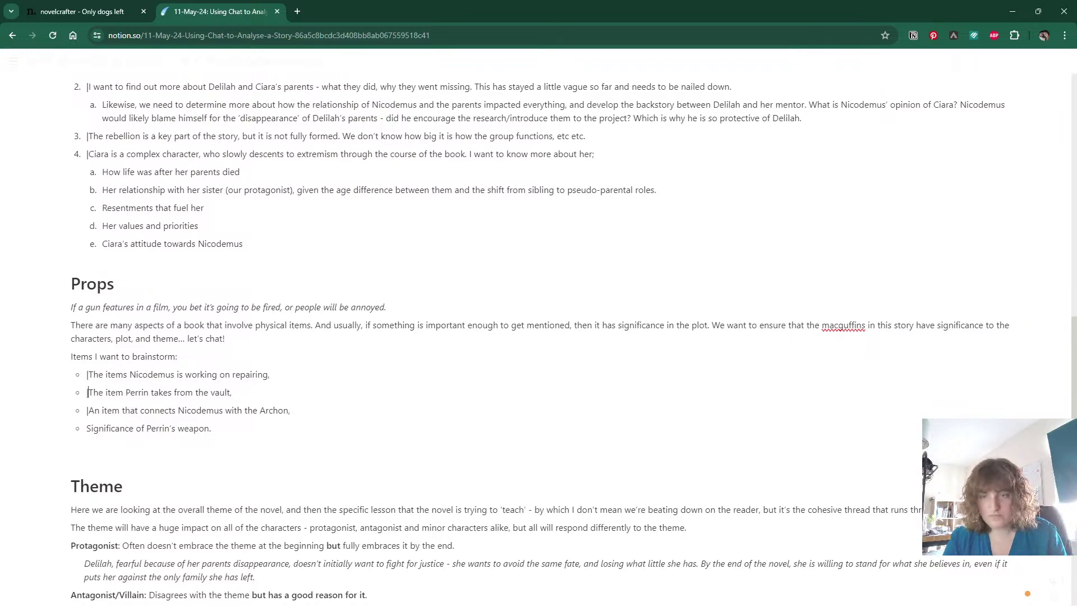
In Novelcrafter's chat, ask: "What weapon do you plan to kill the Archon with? What is the significance of that weapon with your revenge?".
left_click(76, 6)
left_click(577, 567)
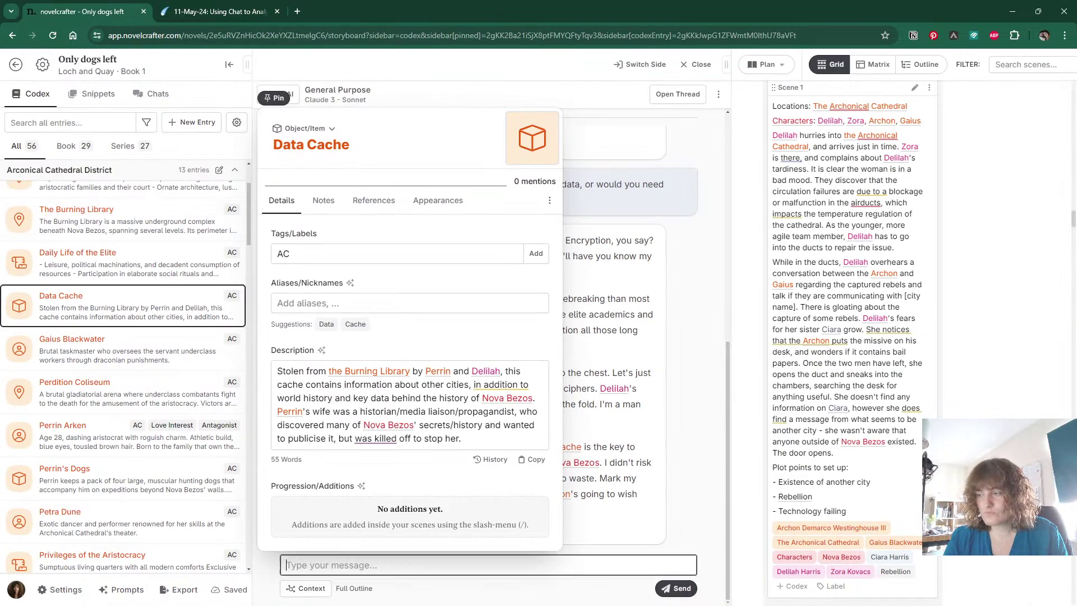
type("What weap")
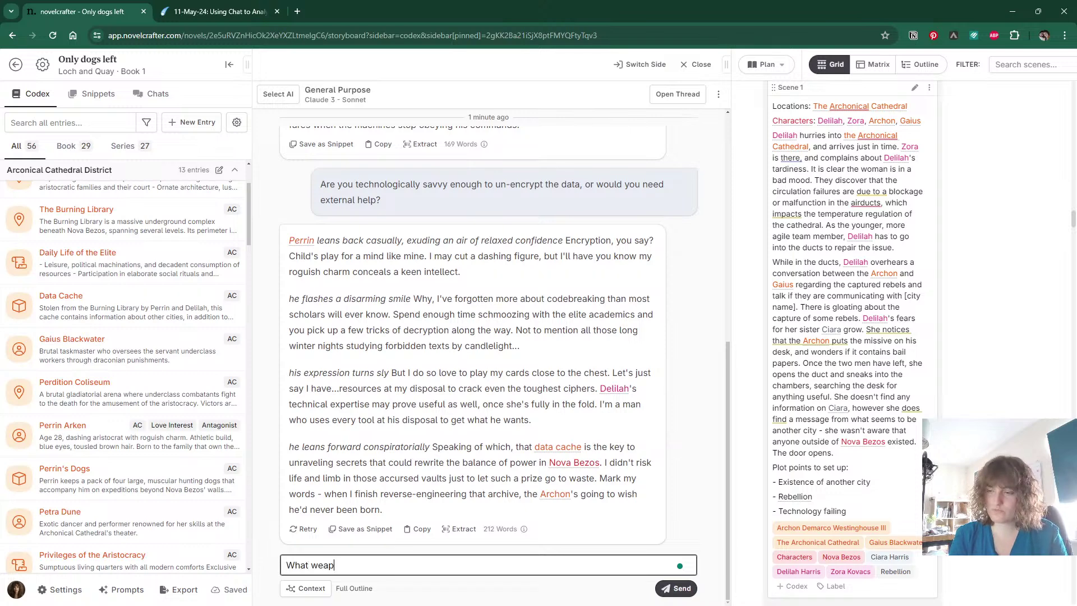
type("on do you p")
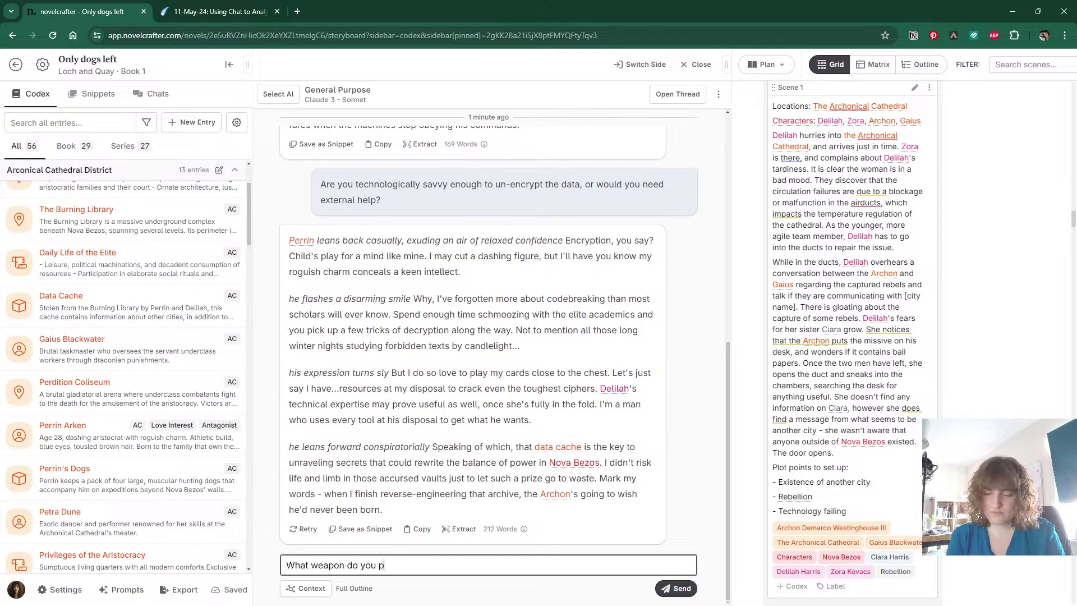
type("lan to kill the")
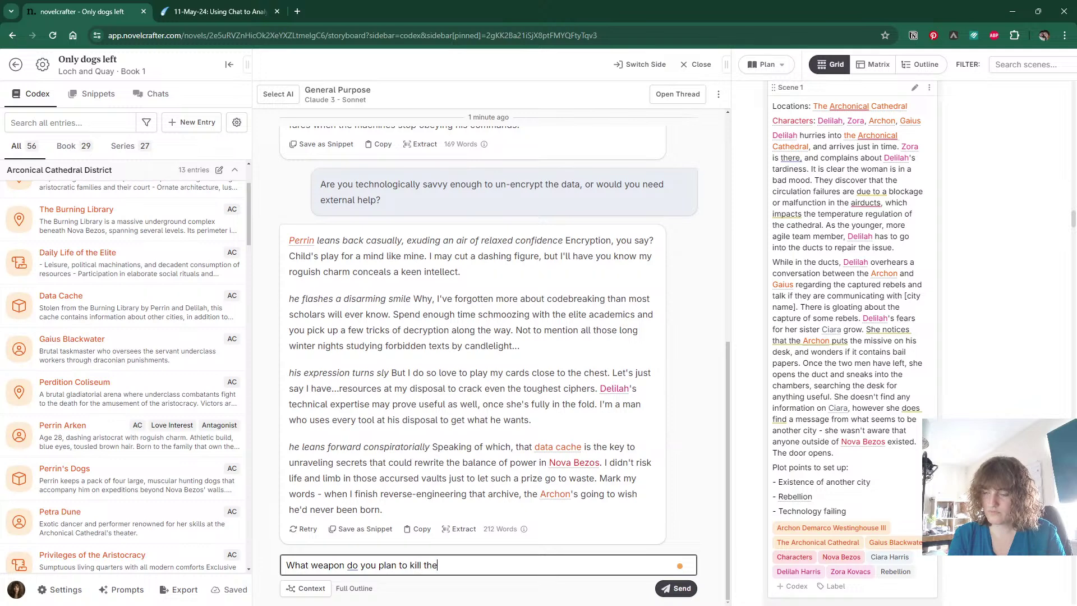
type(" Archon with?")
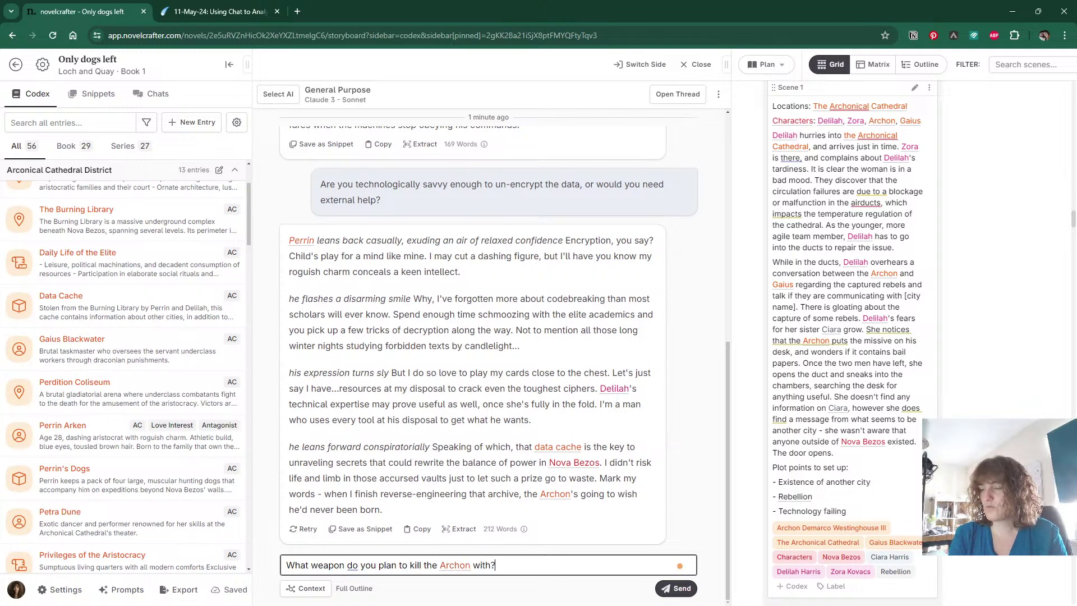
type(" What is the sign")
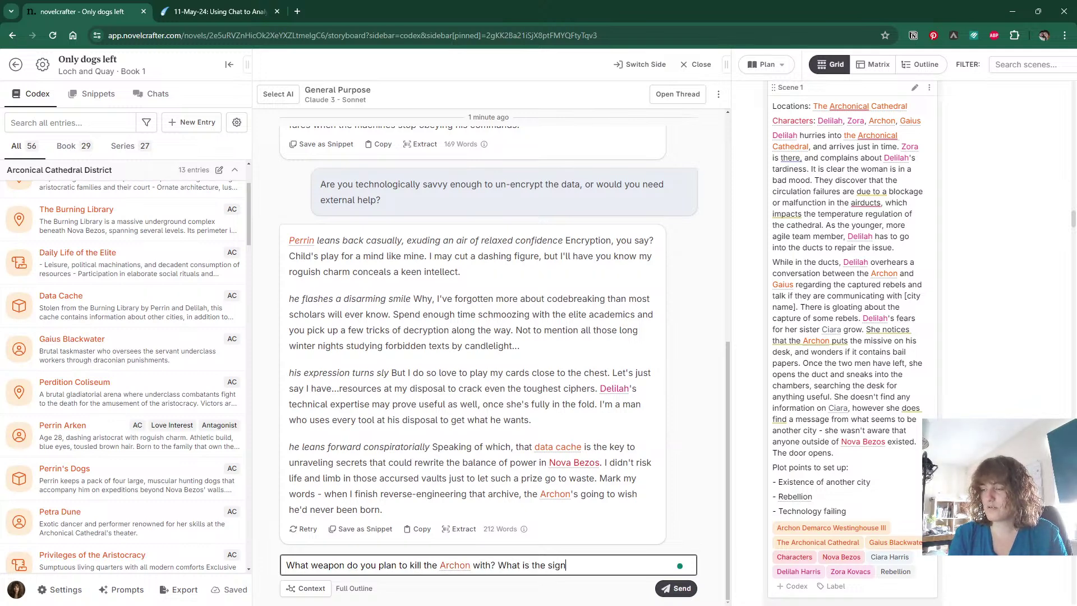
type("ificance of that ")
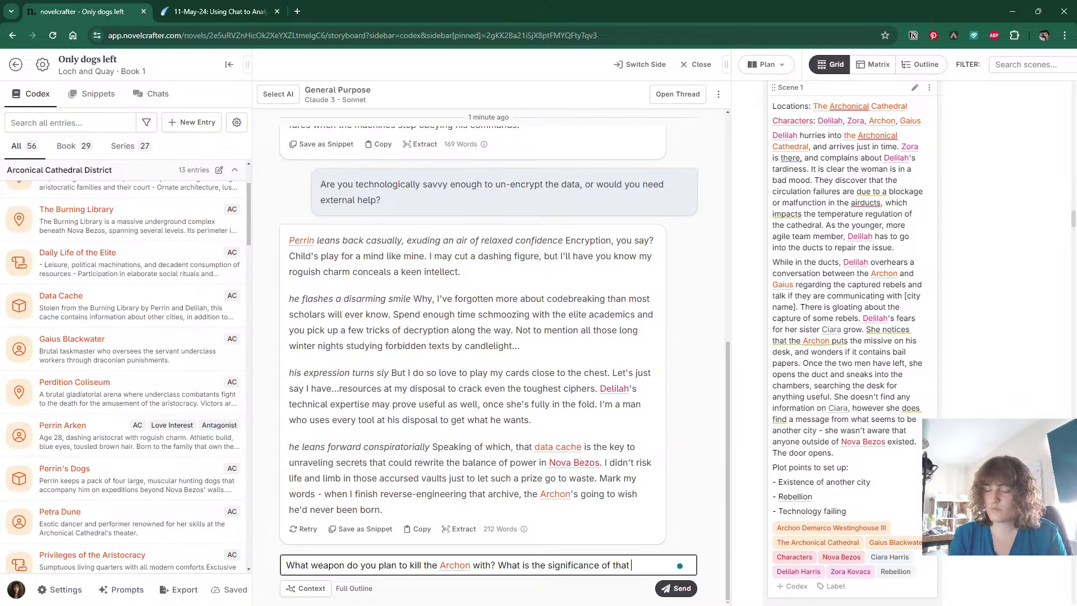
type("weapon with your revenge?")
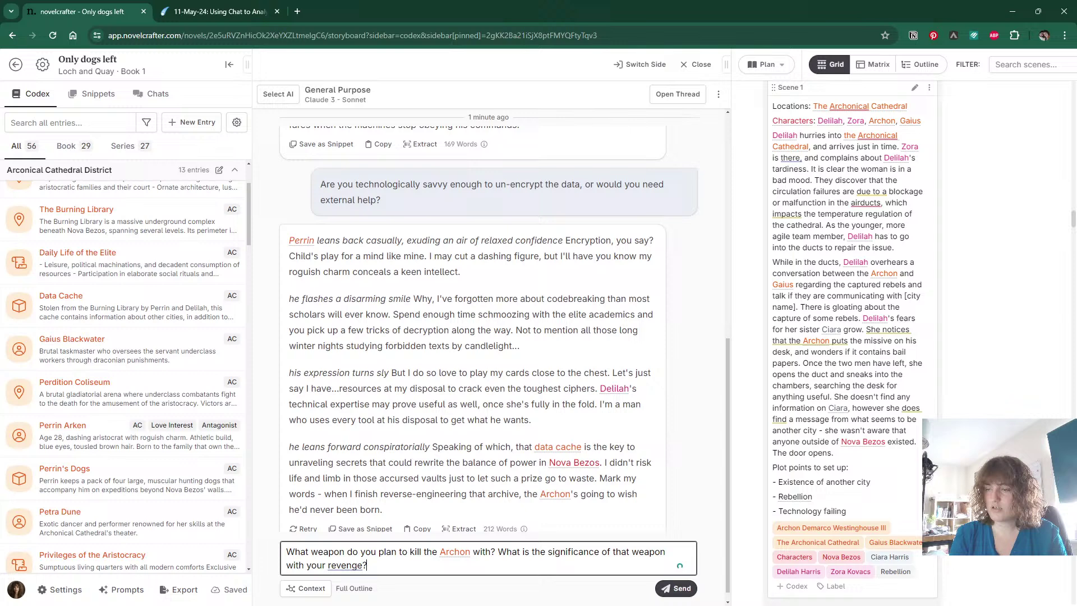
key("Return")
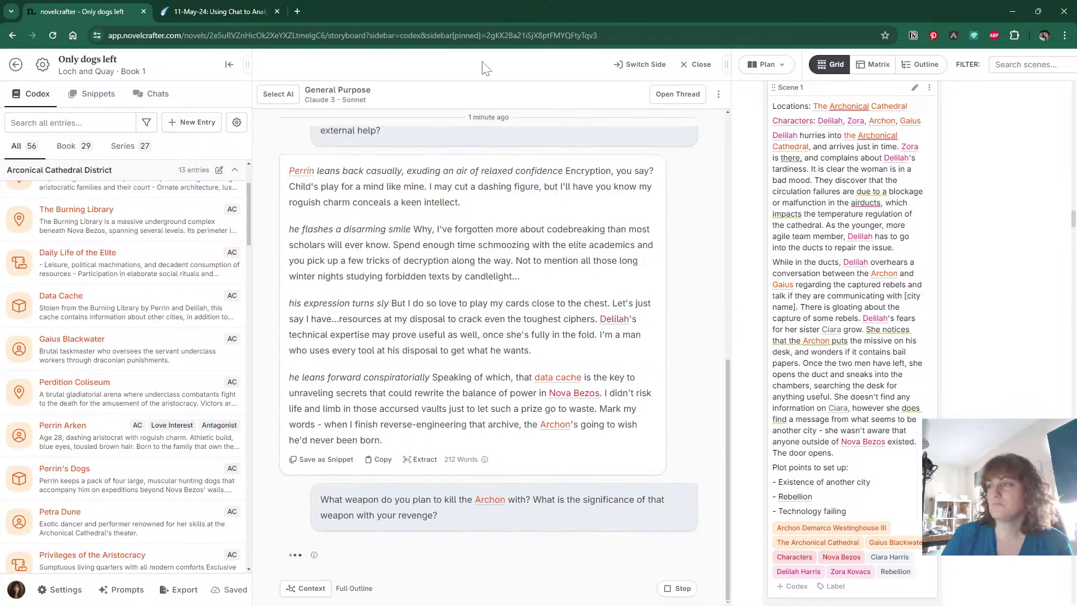
In the Notion plan, add two toggles below the Props list, named "Nicodemus convo (GP)" and "Perrin convo (GP)".
left_click(219, 11)
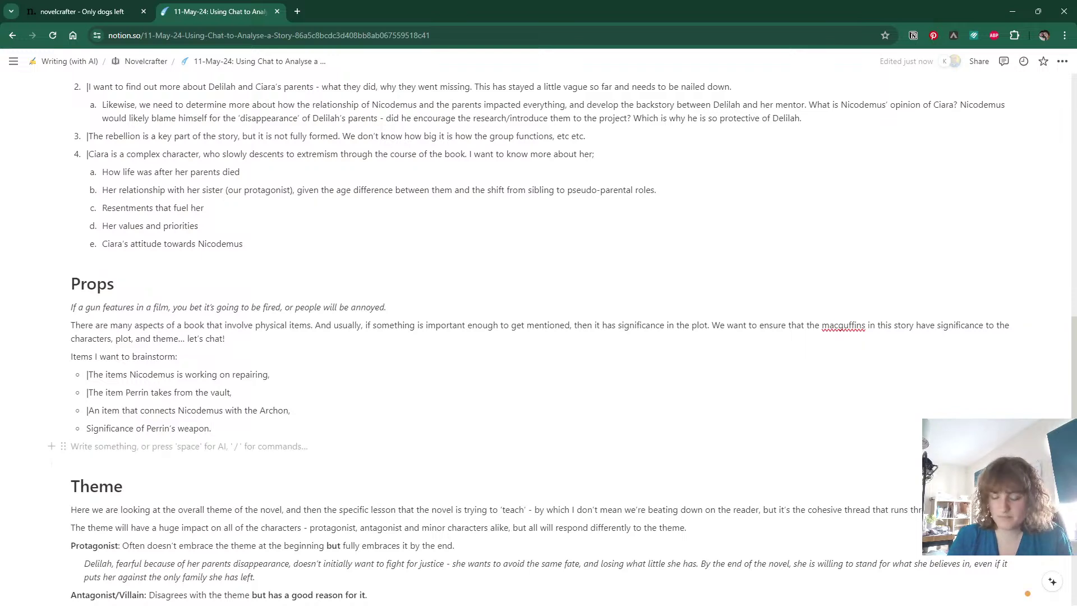
type("/toggle")
key("Return")
type("N")
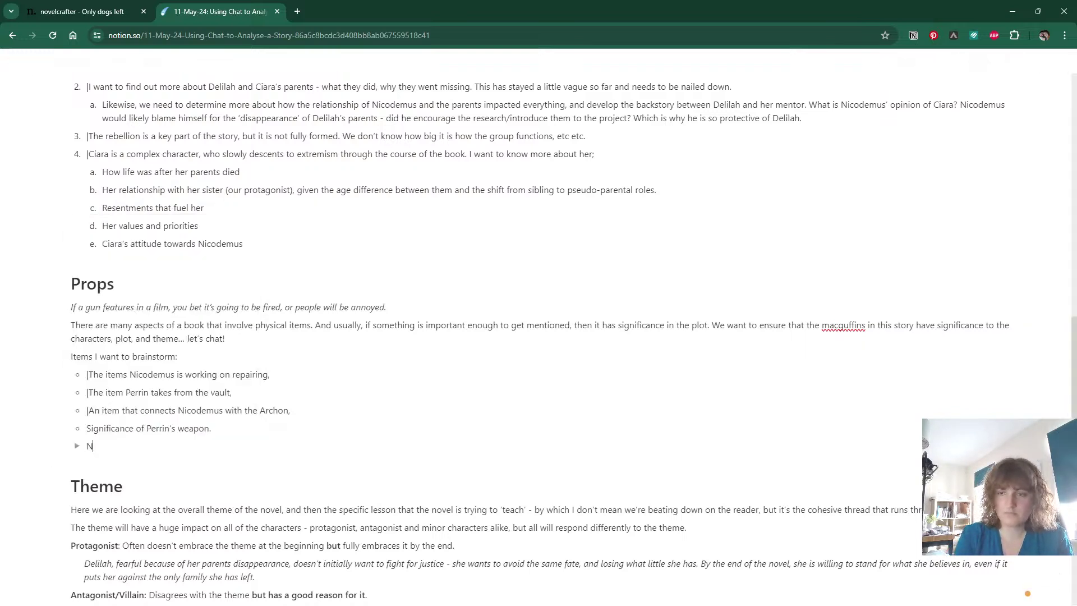
type("icodemus convo")
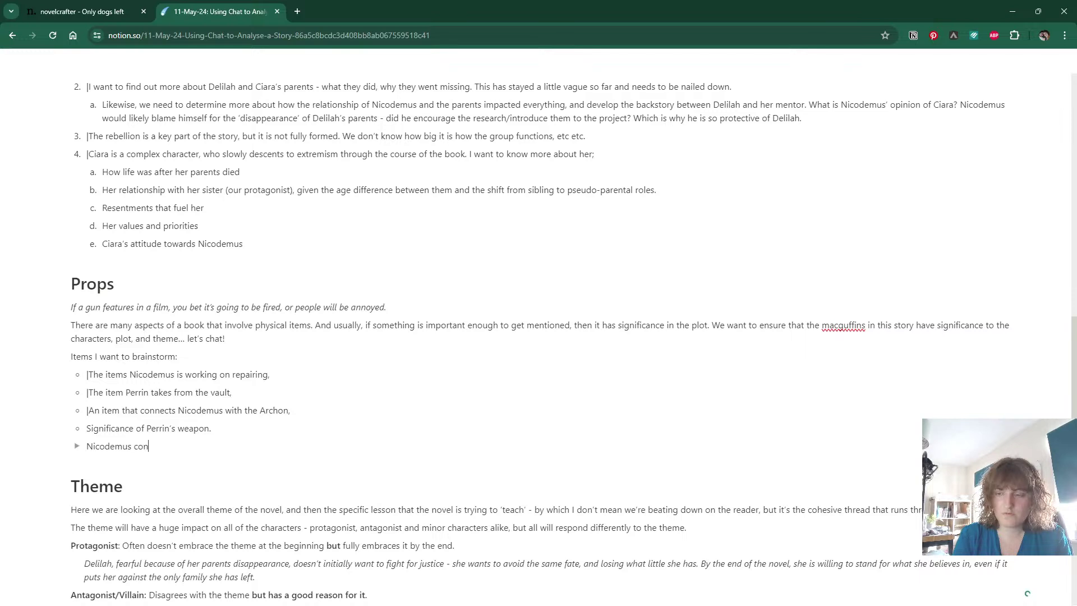
key("Return")
type("Perrin convo")
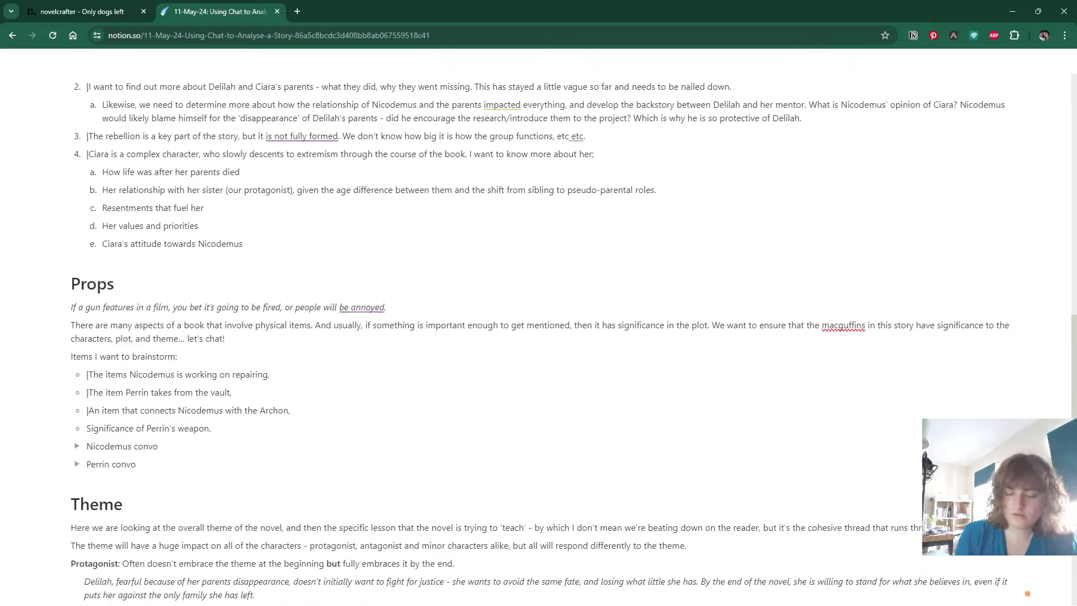
type(" (GP)")
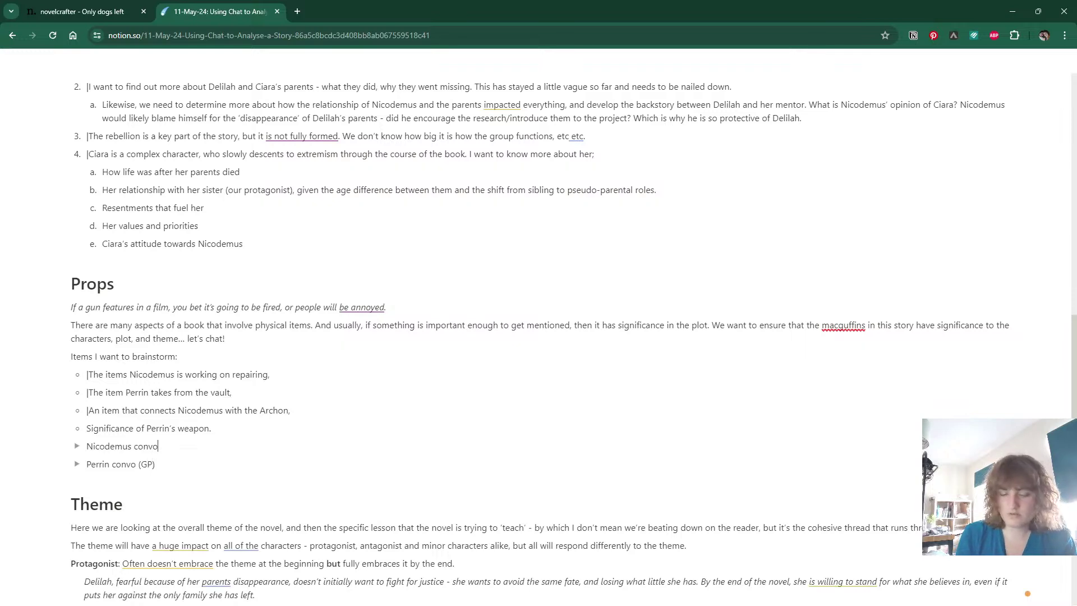
type(" (GP)")
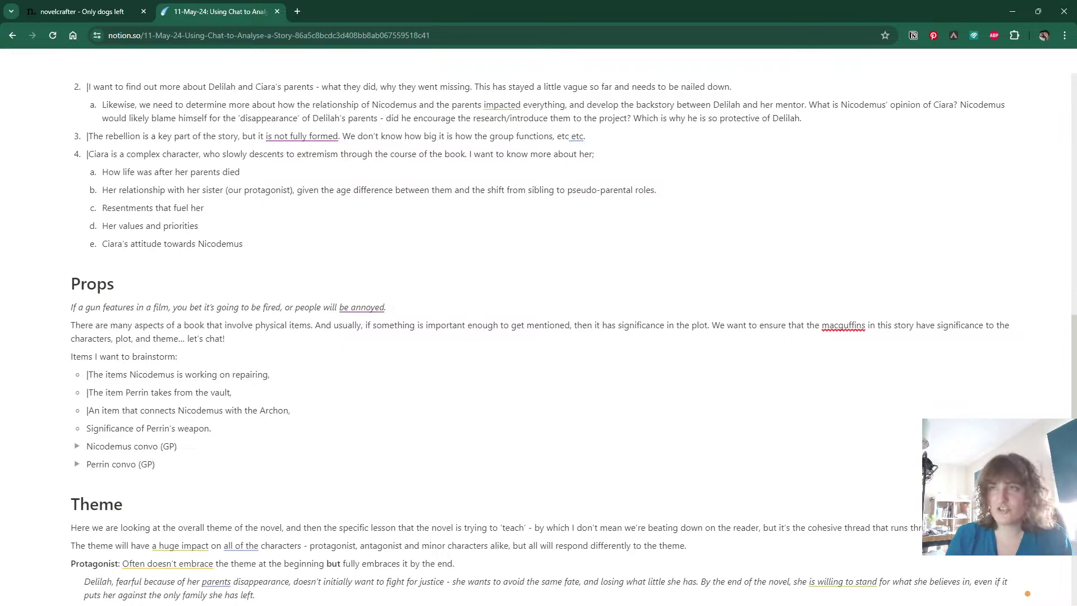
Return to Novelcrafter and read Perrin's chat reply about his chosen weapon and its connection to his wife and revenge.
key("ctrl+shift+Tab")
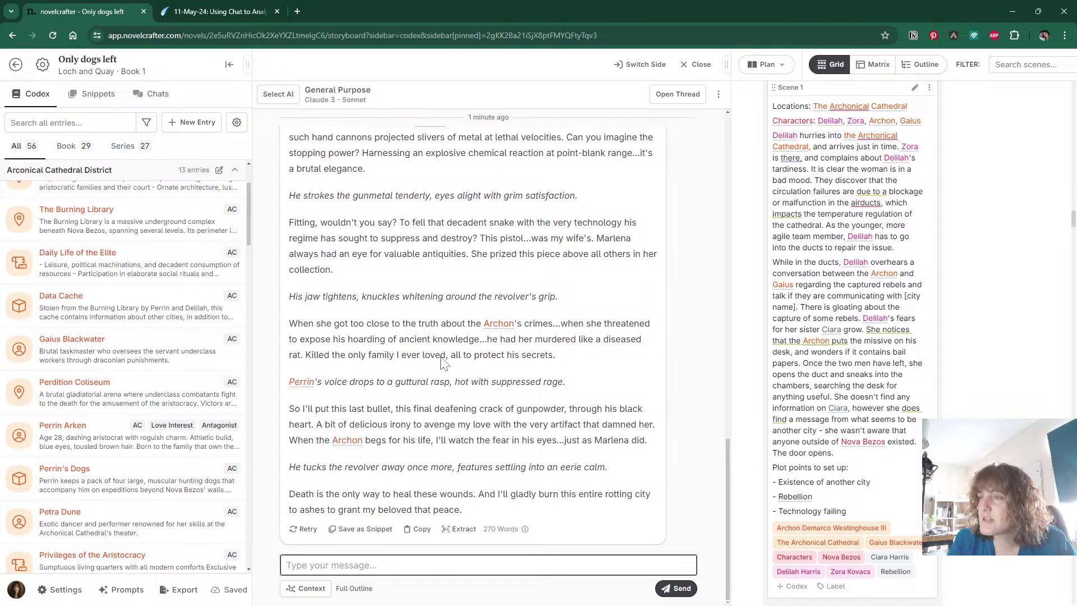
scroll(445, 363, "up", 2)
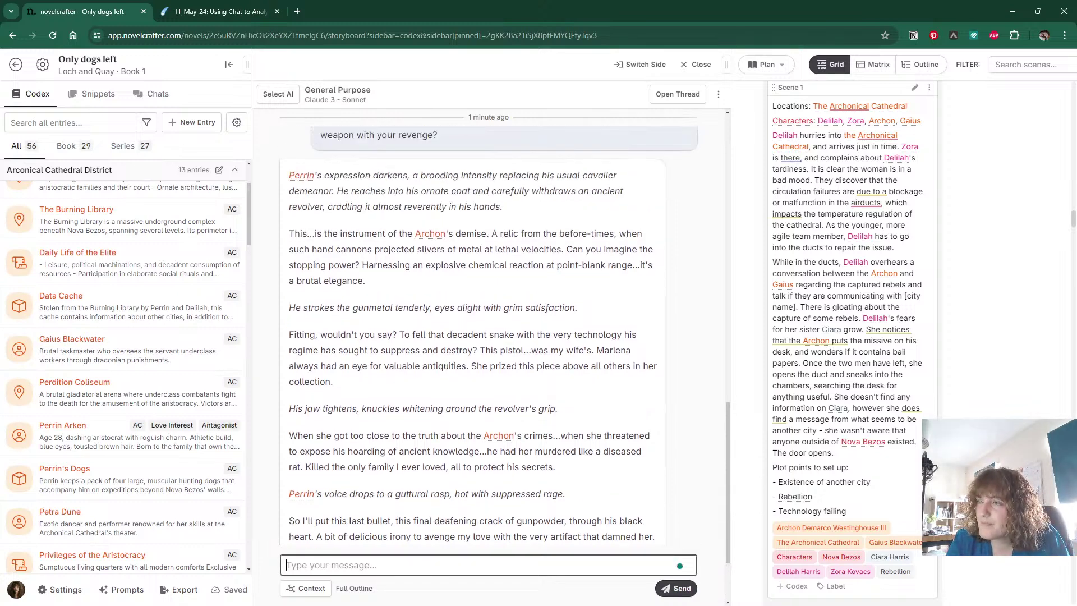
left_click_drag(312, 249, 562, 249)
left_click(487, 286)
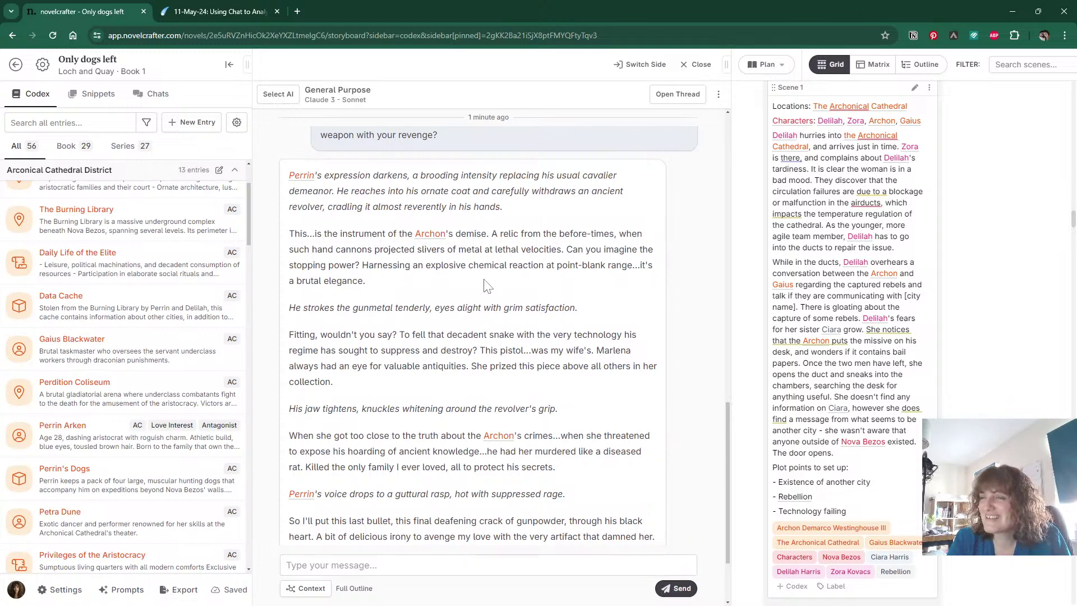
scroll(487, 286, "down", 1)
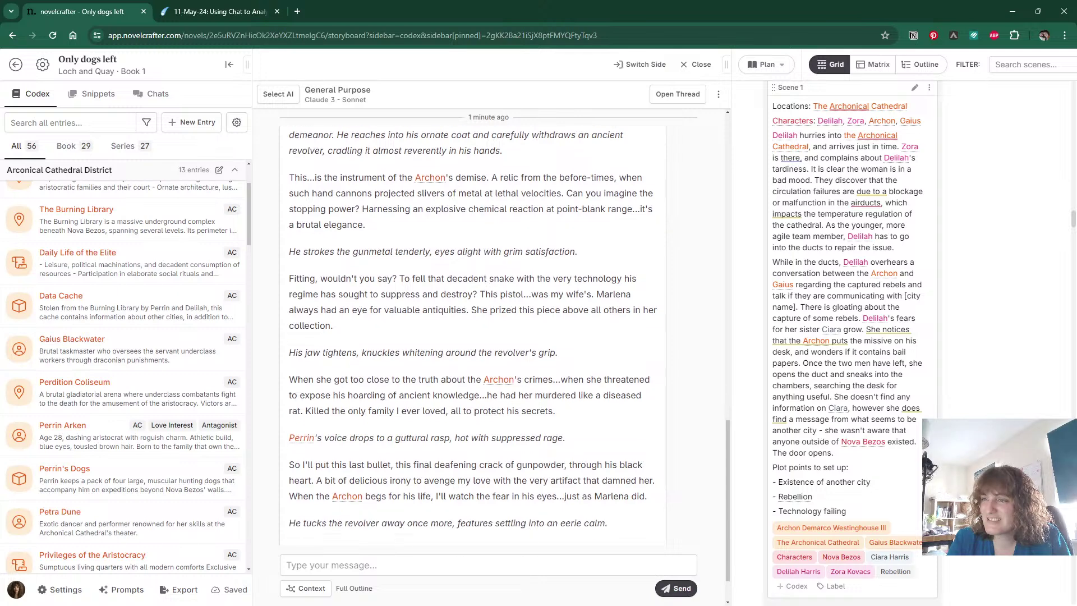
scroll(487, 286, "down", 1)
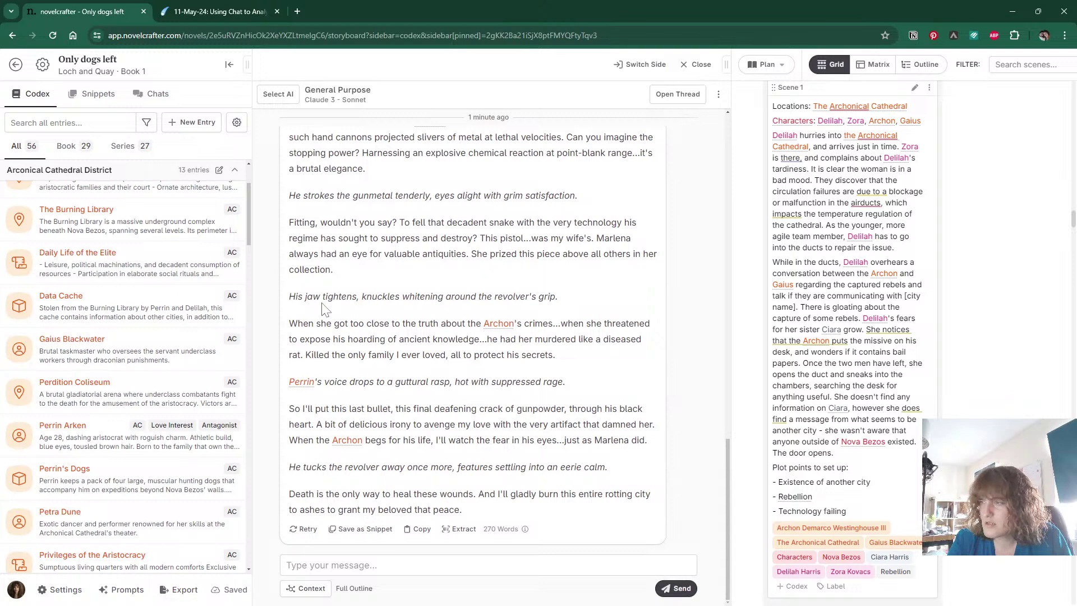
left_click_drag(322, 297, 412, 381)
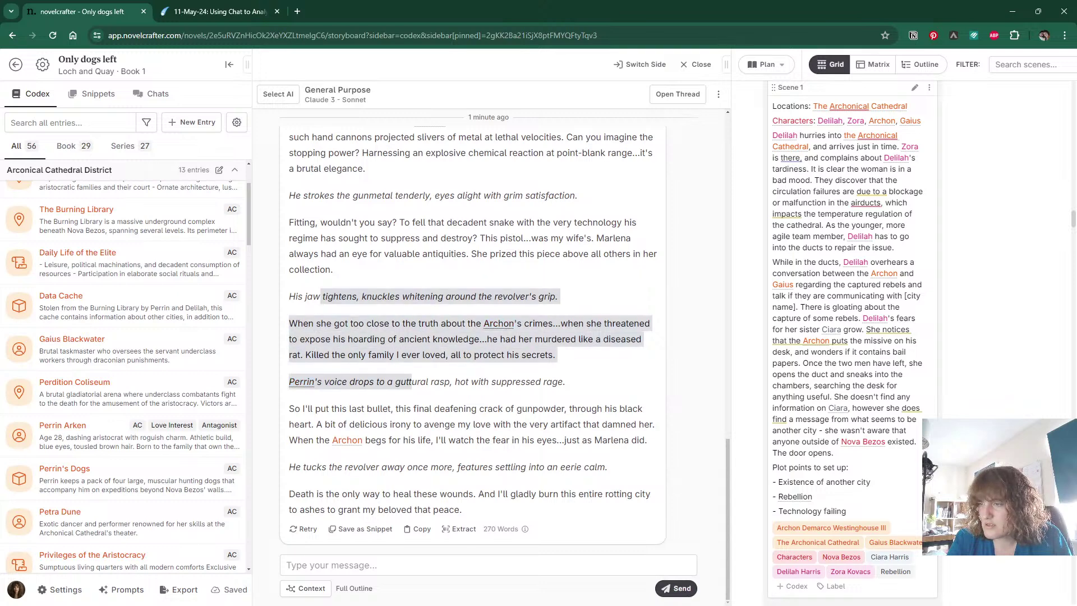
left_click(488, 422)
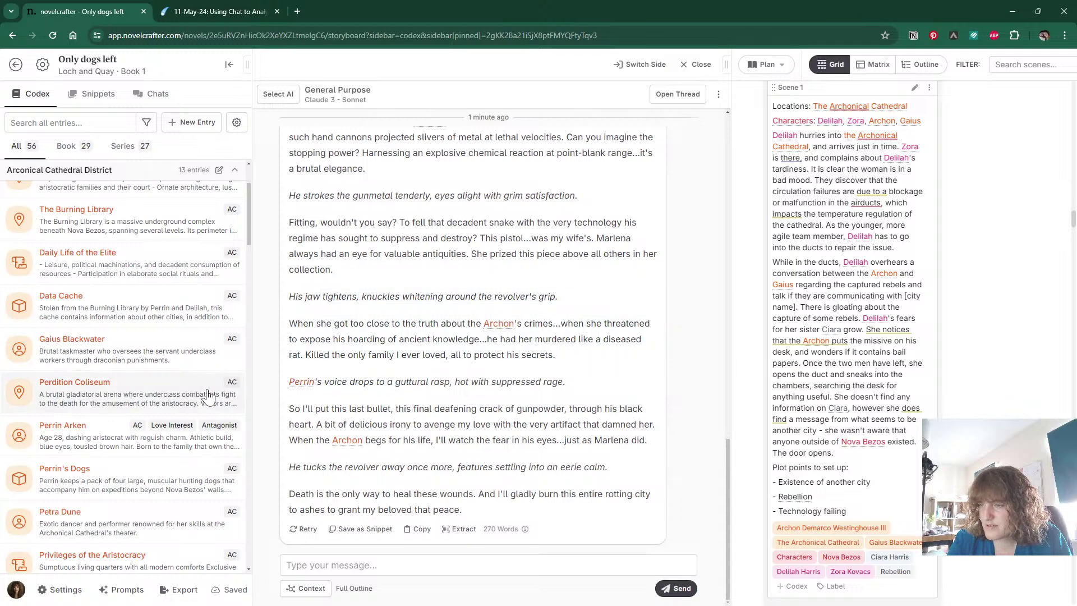
Create a new character entry in the Codex named "Marlena Arken" and tag it "AC".
scroll(186, 389, "up", 2)
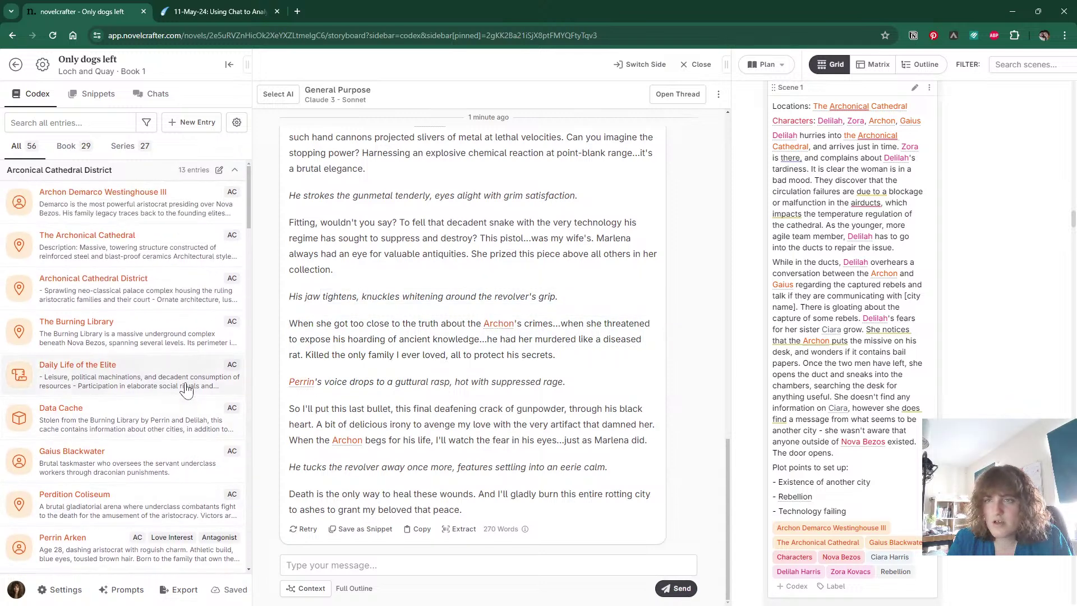
scroll(187, 389, "down", 3)
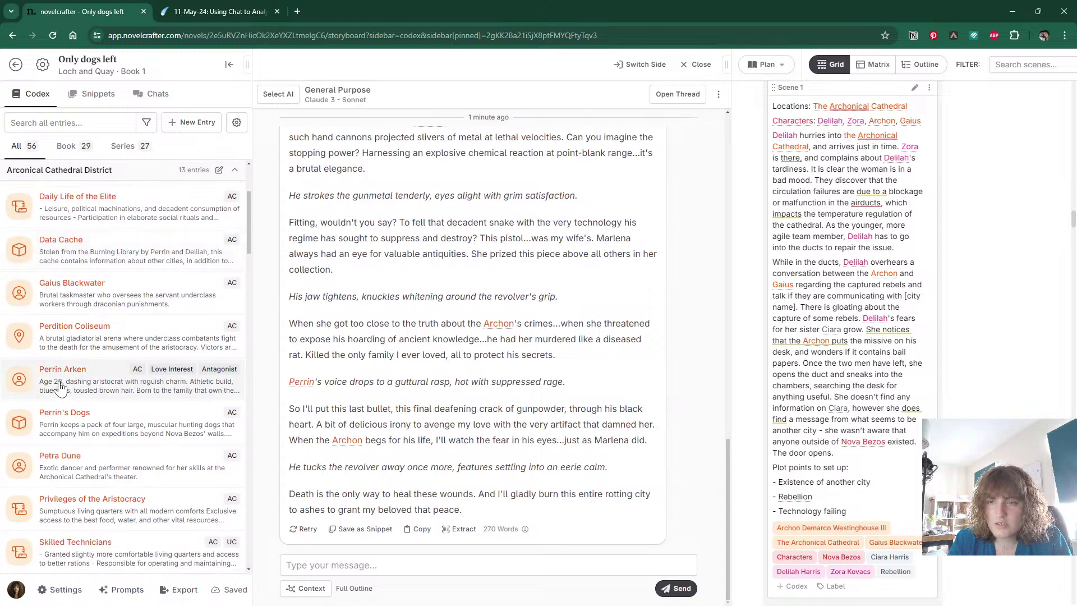
left_click(174, 124)
left_click(203, 144)
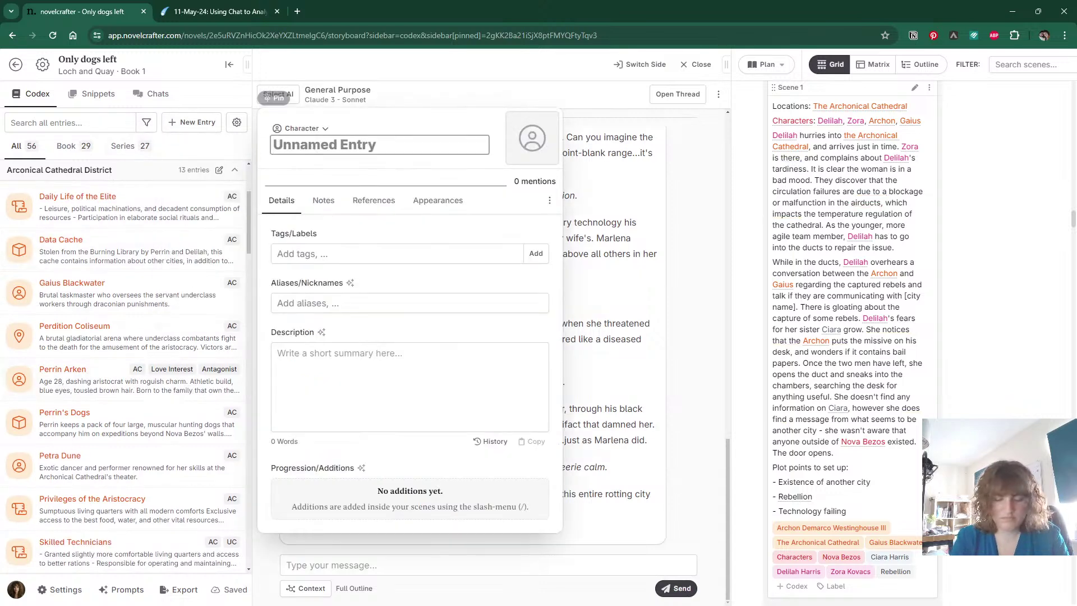
type("Marlena Arken")
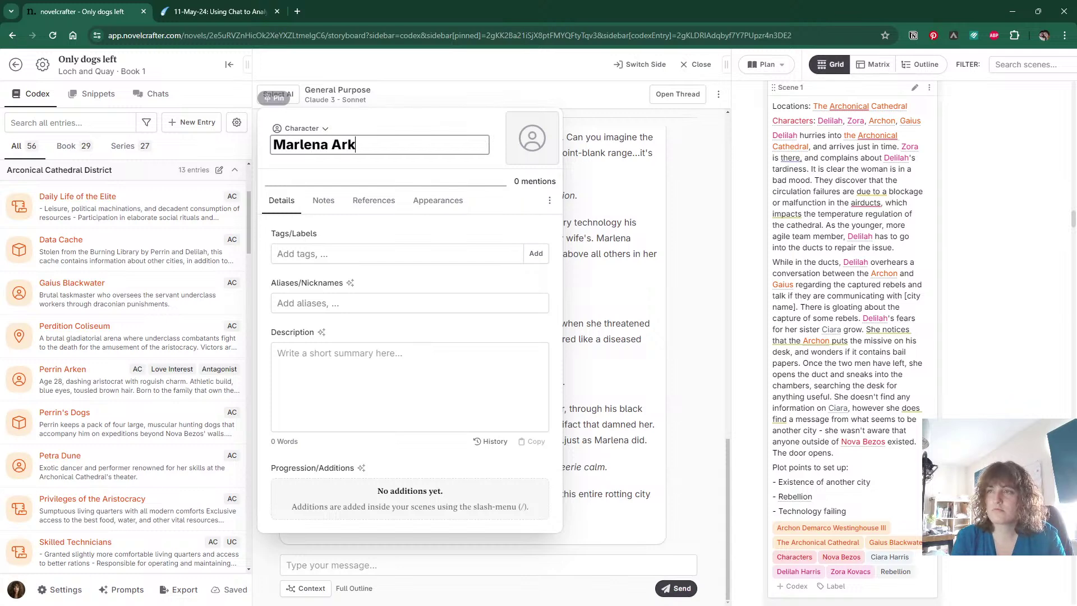
left_click(344, 254)
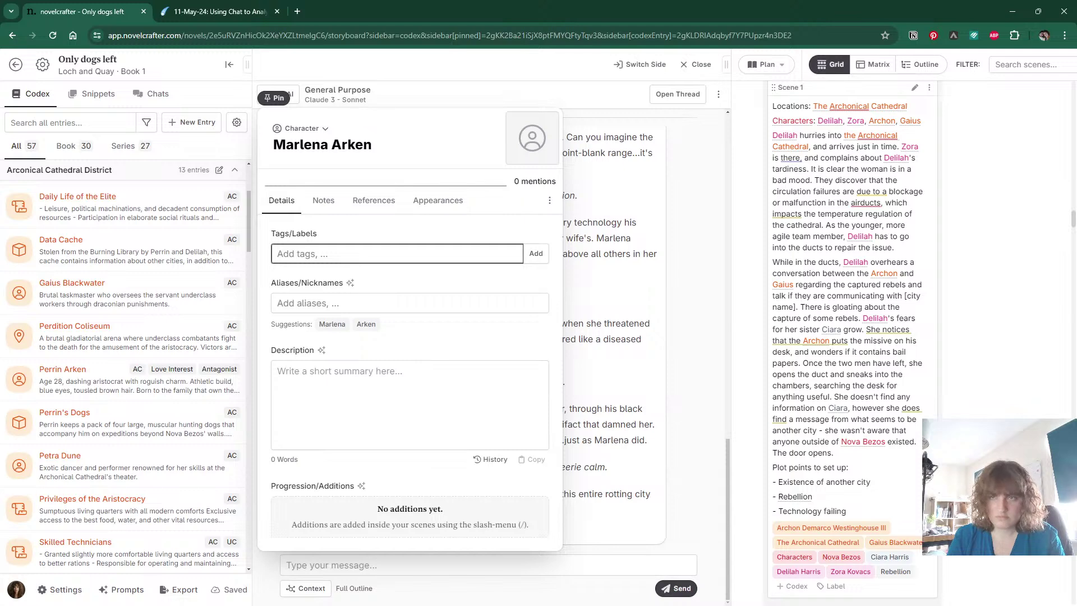
type("AC")
key("Tab")
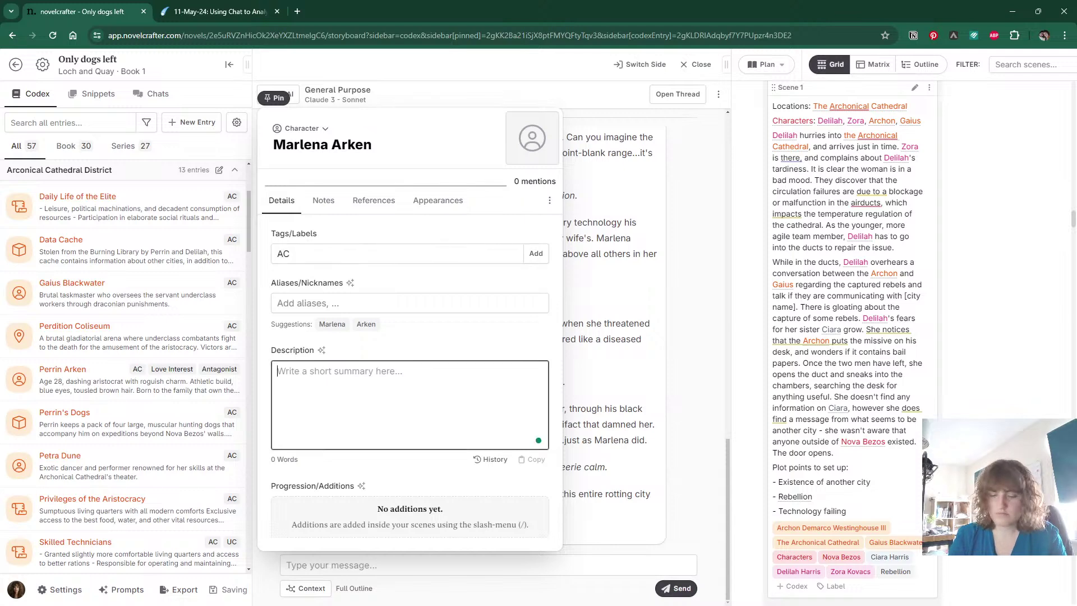
Begin the entry's description with "Perrin's former wife, Marlena" and add the suggested alias "Marlena".
type("Perrin's form")
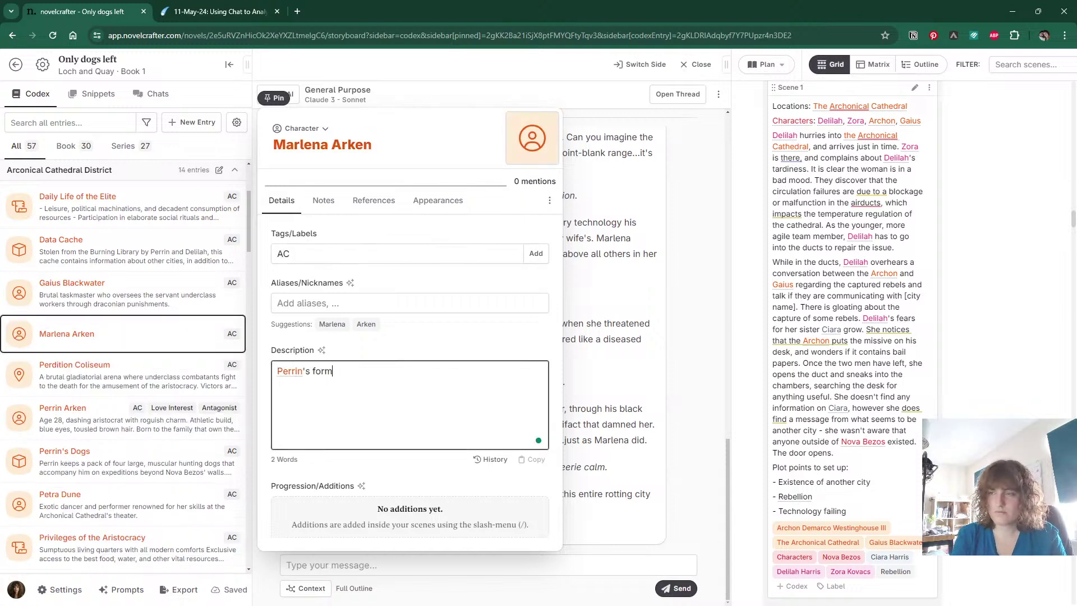
type("er wife, Marlena")
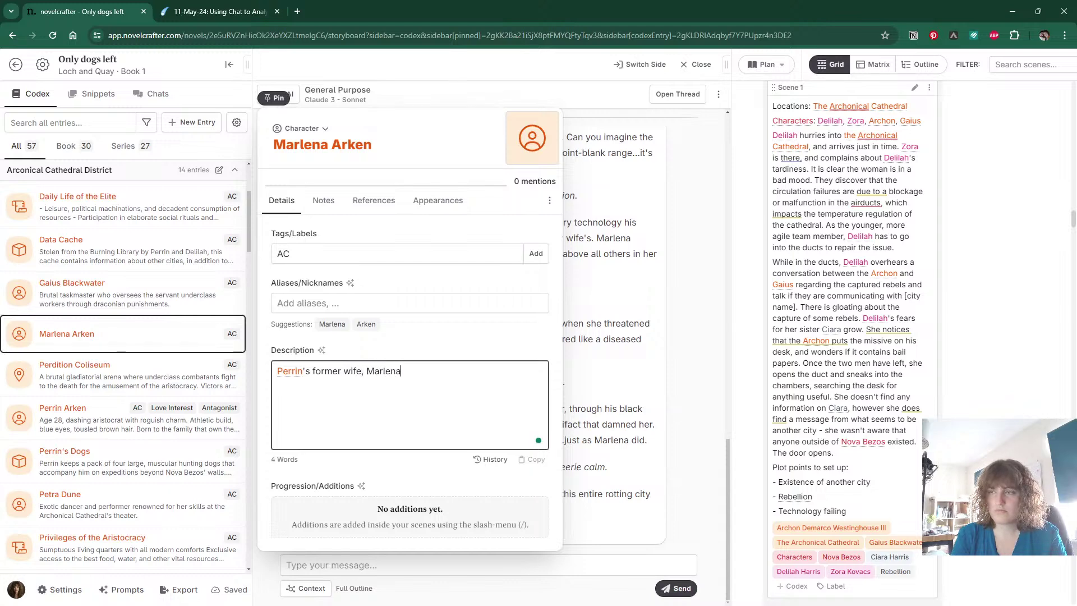
left_click(333, 324)
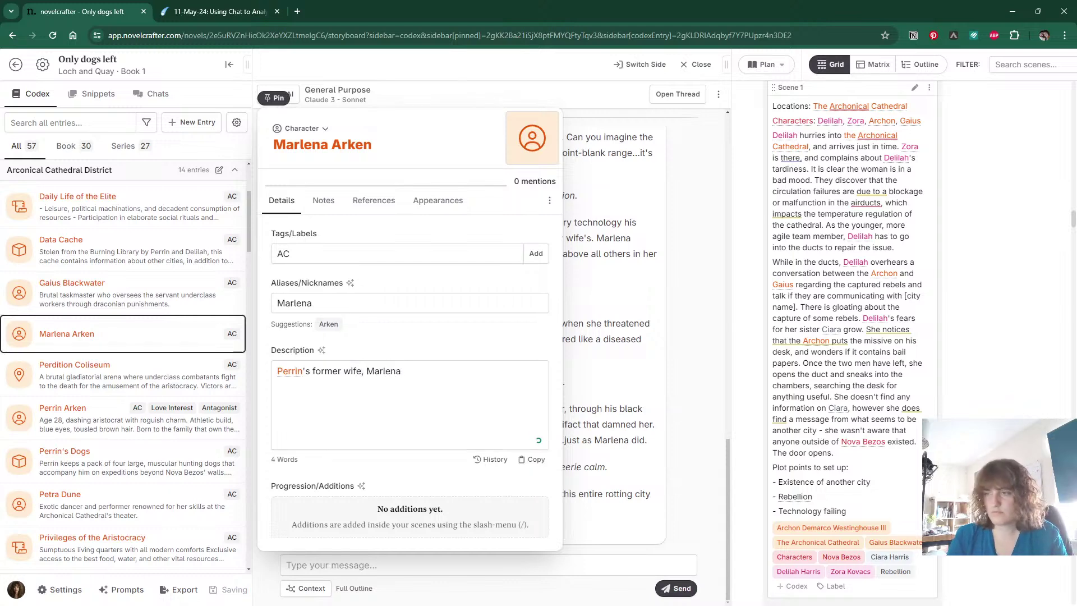
Continue the description with "was a historian who delved too deeply into the history of Nova Bezos, and paid the price for it with her life.".
type("w")
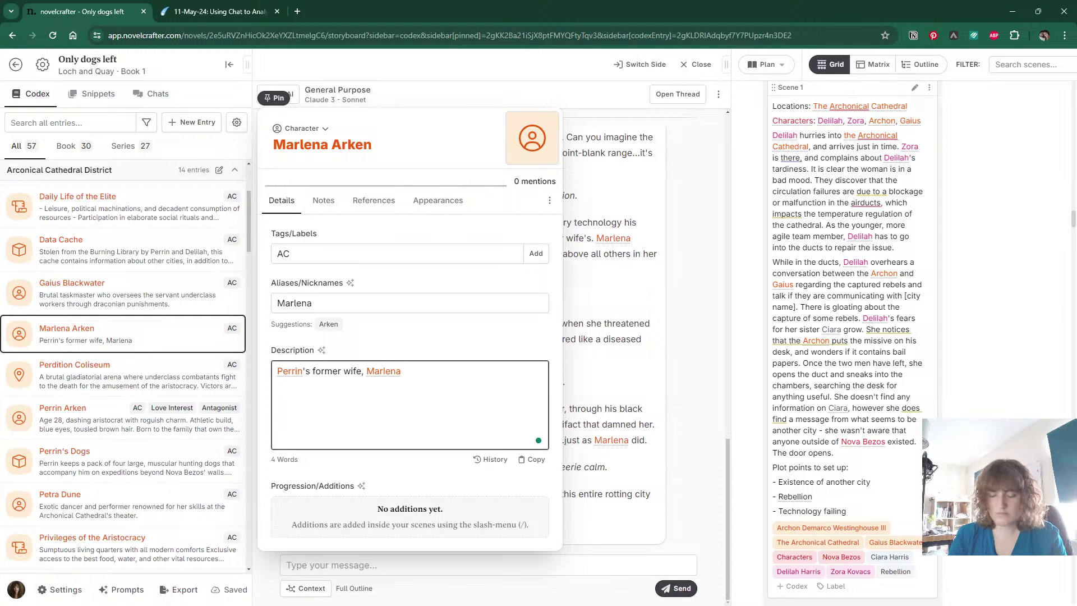
type("as a historian")
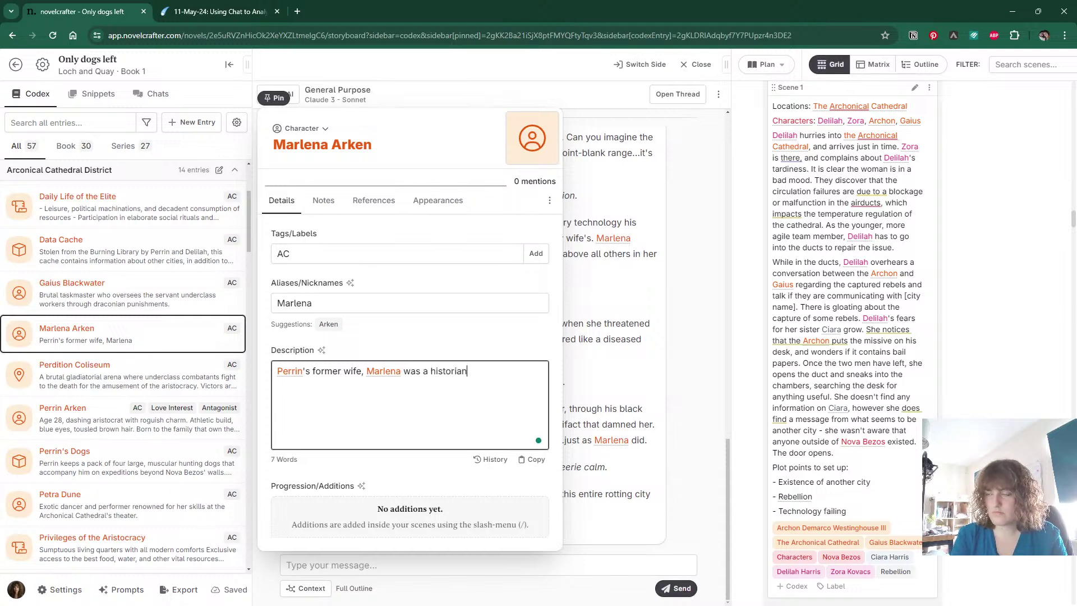
type(" who delved ")
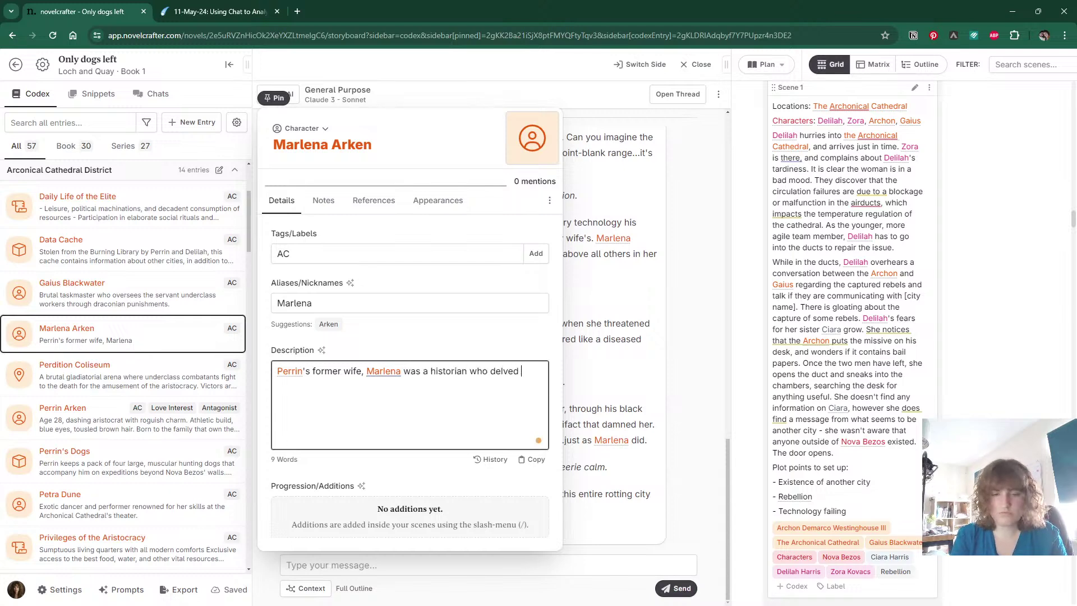
type("too deeply into")
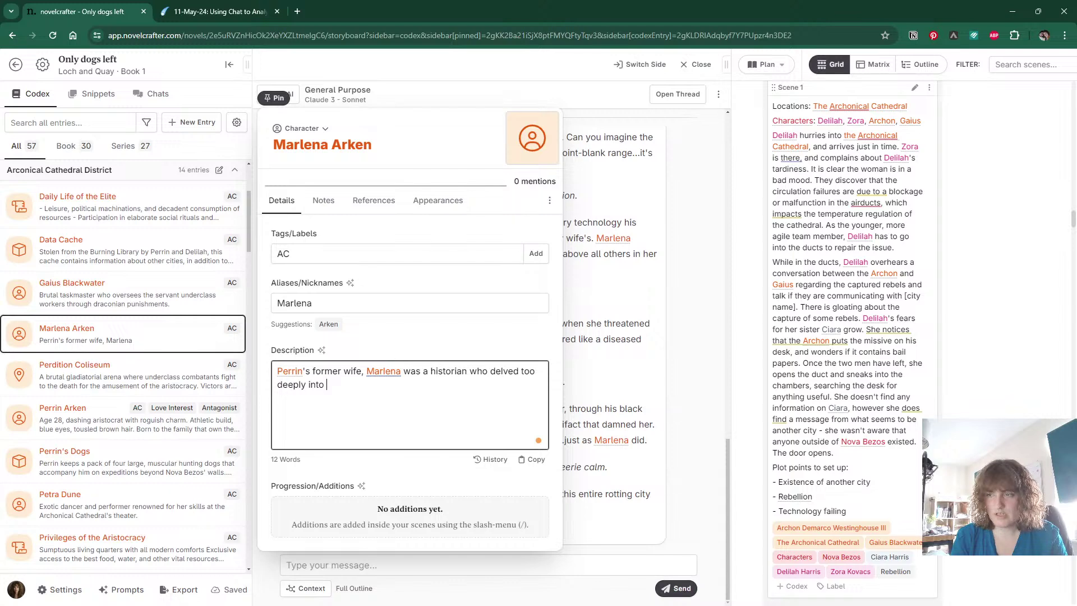
type(" the ")
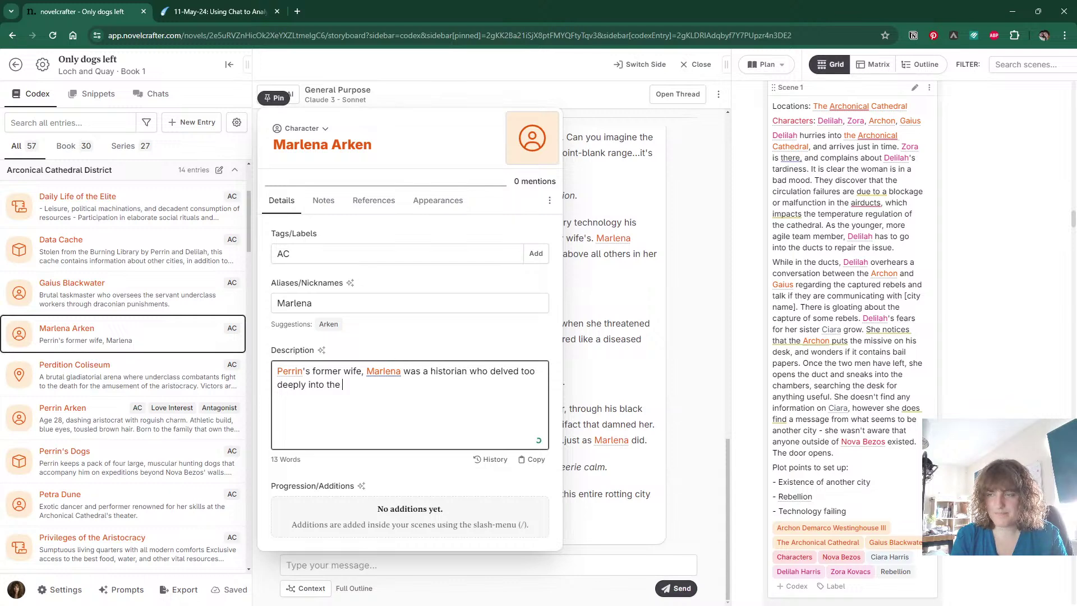
type("history of ")
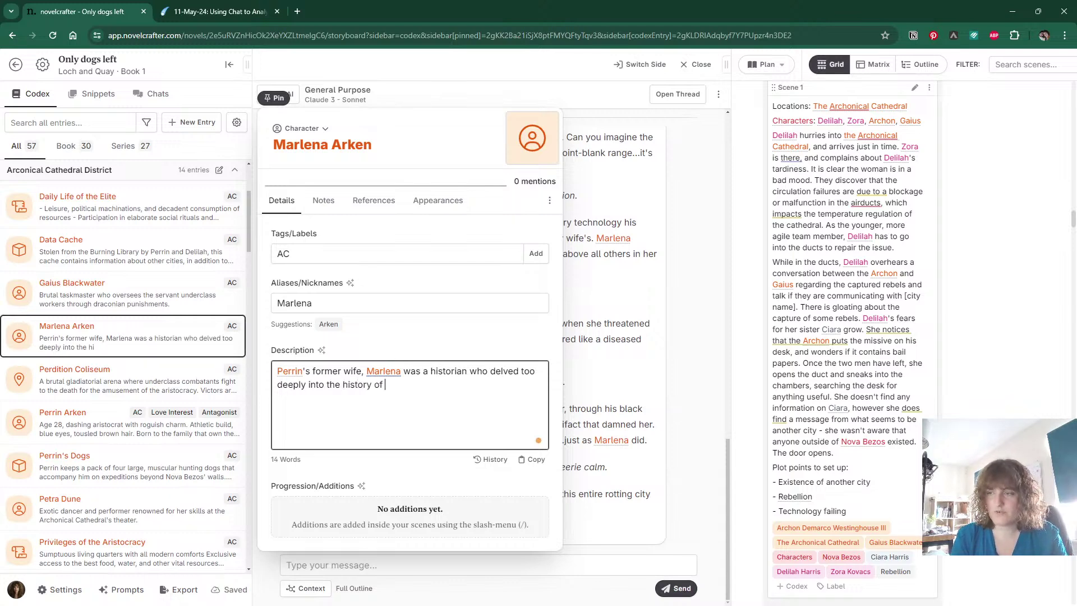
type("Nova Bezos, an")
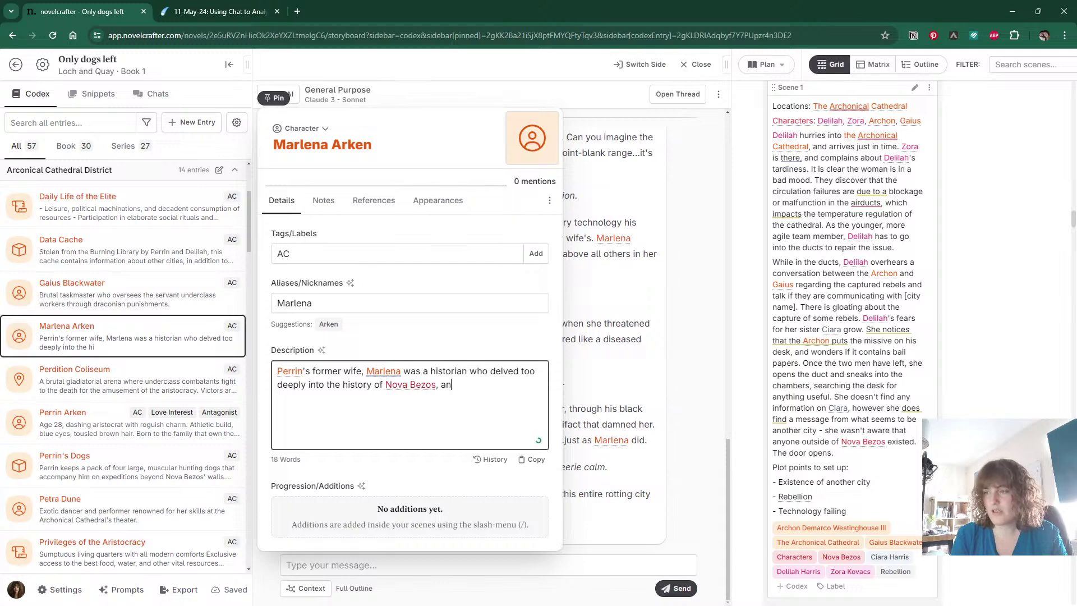
type("d paid the pr")
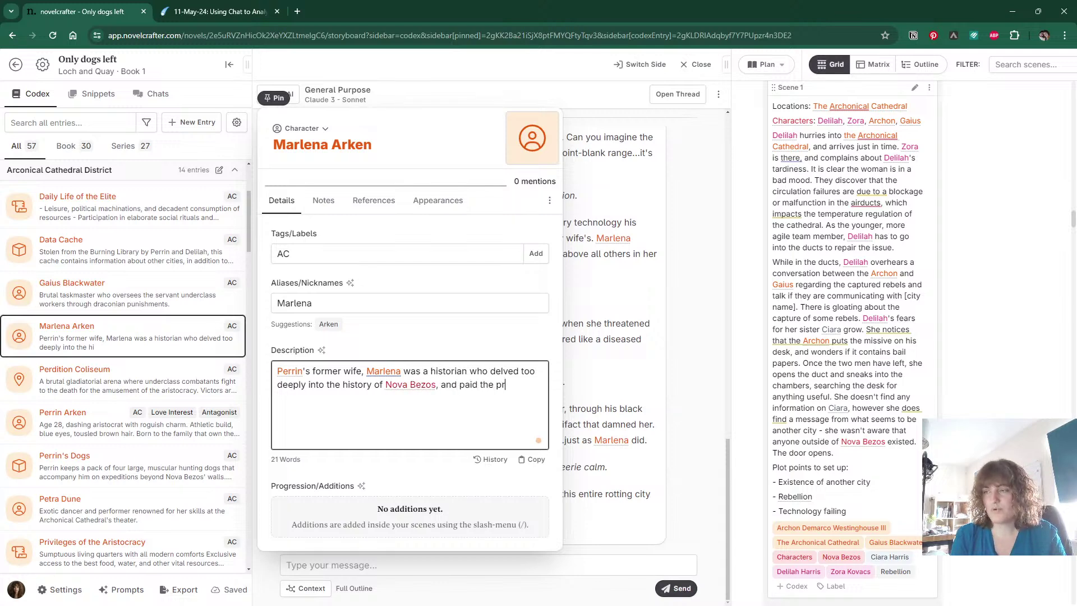
type("ice for it with h")
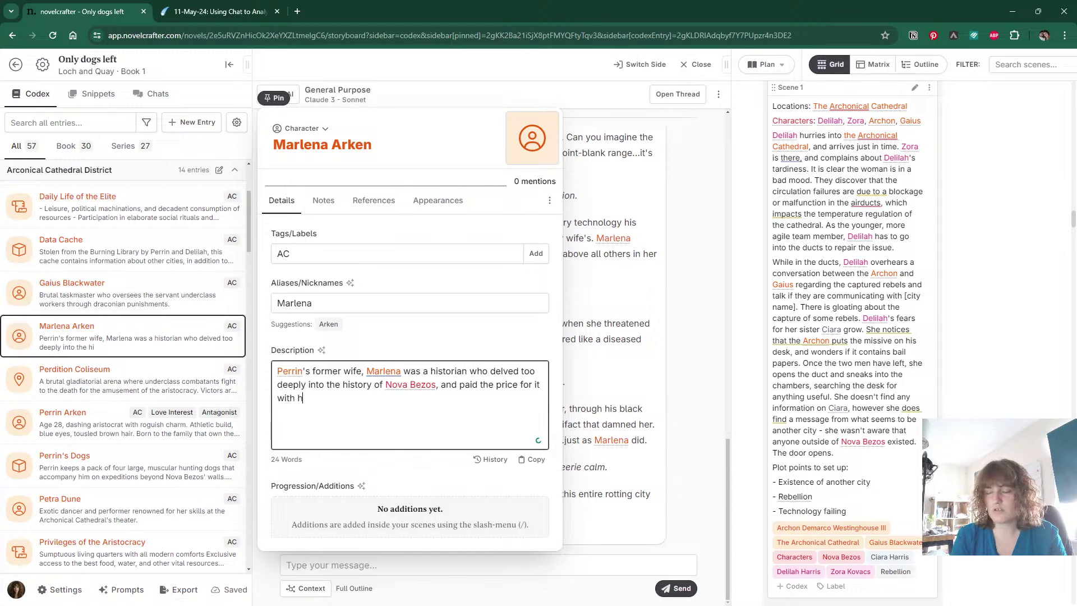
type("er life. She was ")
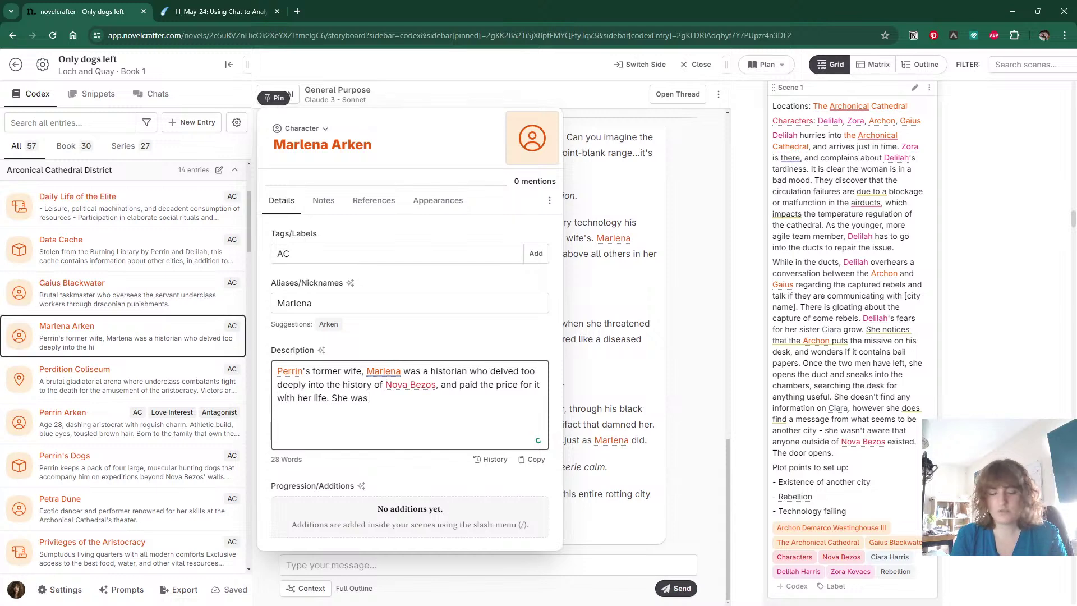
Complete the description with "She was five years older than Perrin, and very much besotted with him (and his dogs)" and close the entry.
type("five yea")
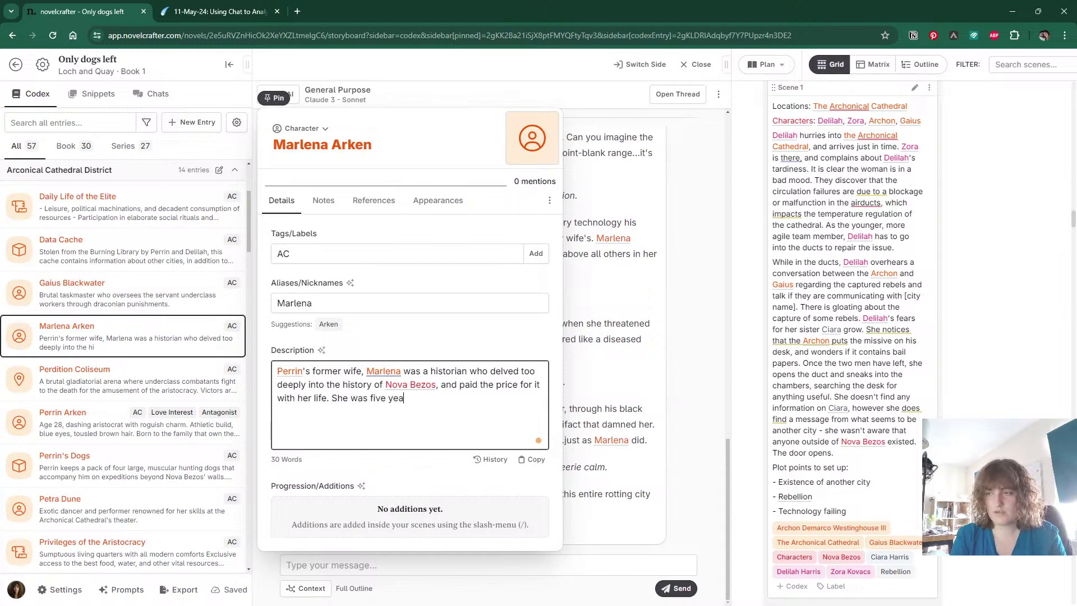
type("rs older than ")
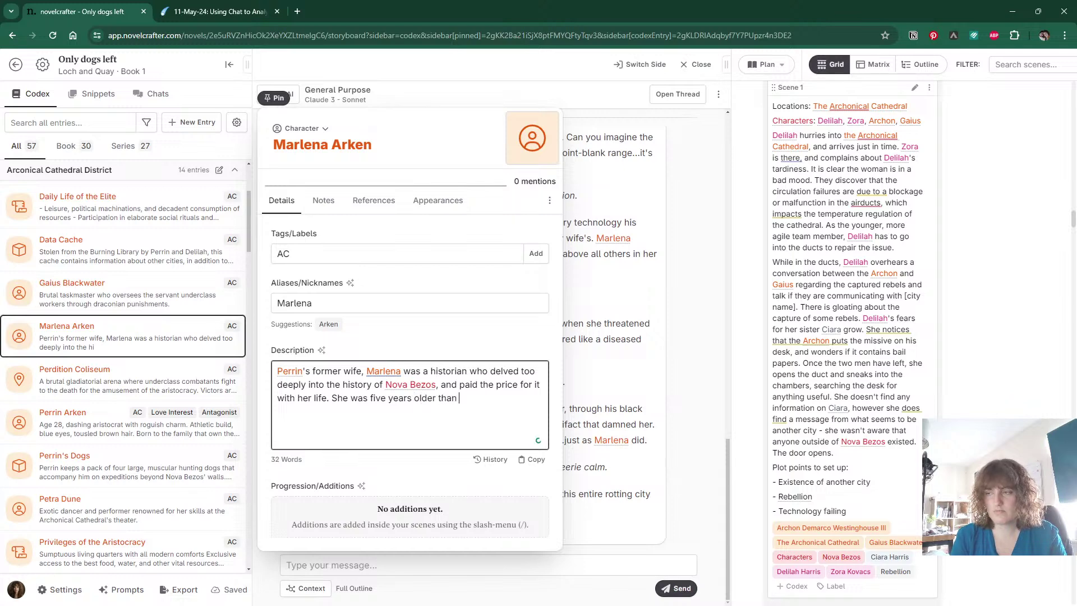
type("Perrin, and ")
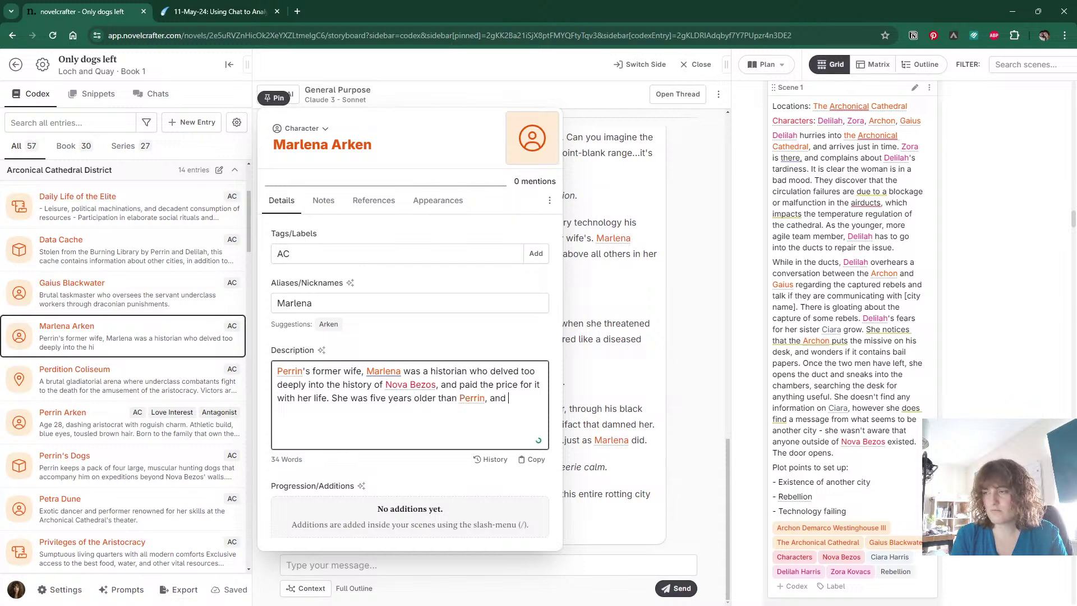
type("very much b")
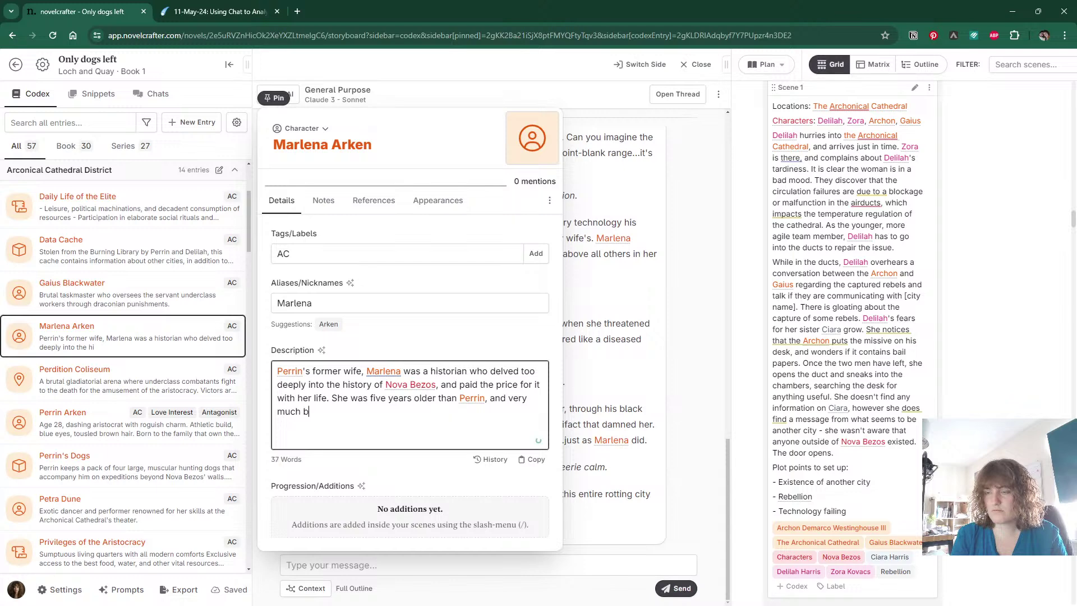
type("esotted with hi")
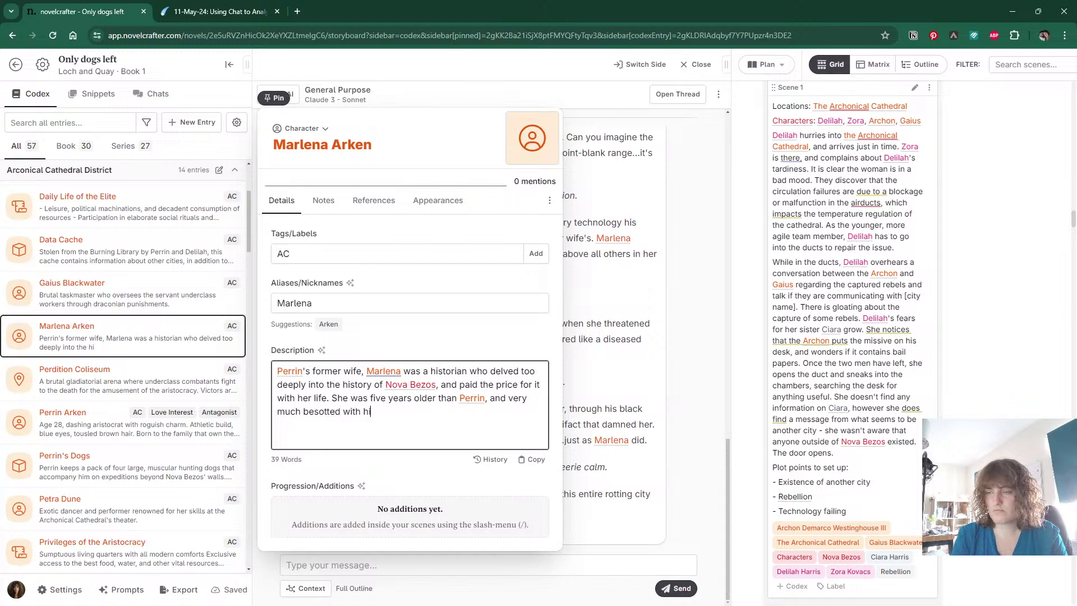
type("m (and his ")
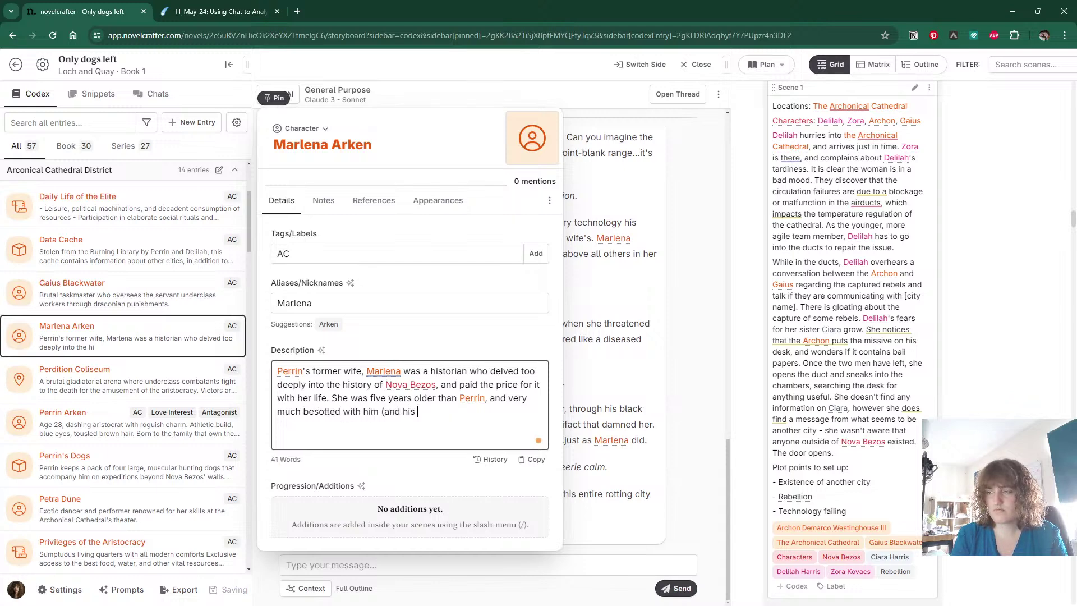
type("dogs).")
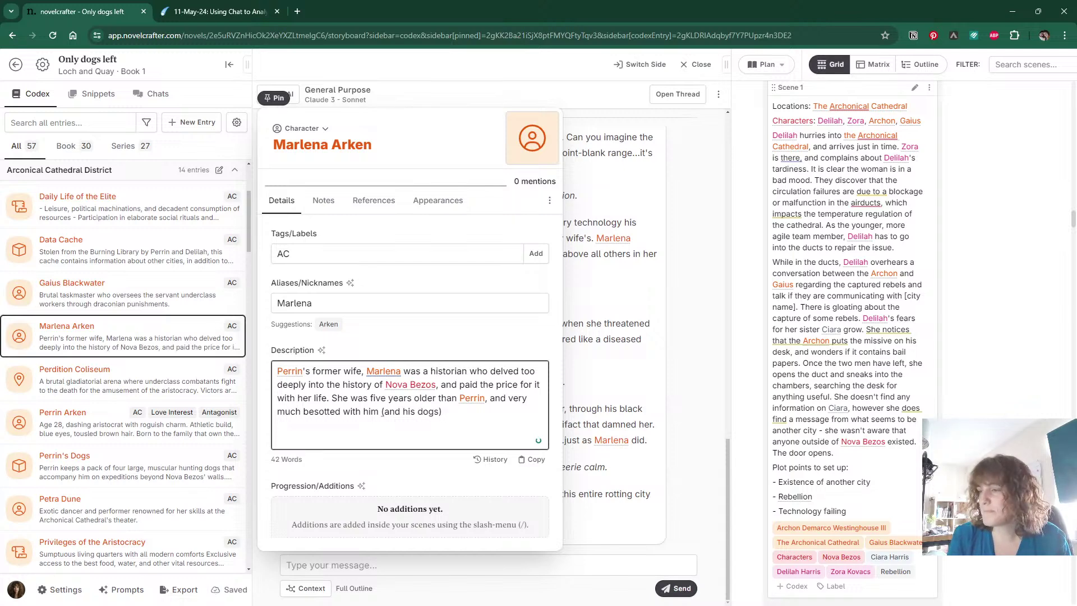
left_click(629, 387)
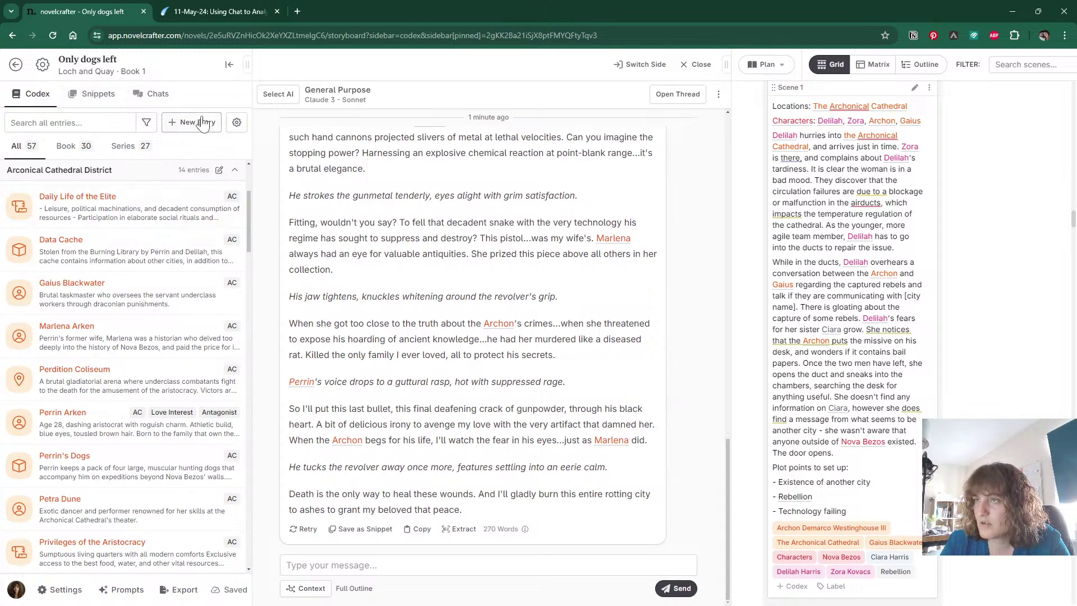
Ask Perrin in the open chat: "What did you name the weapon?".
left_click(314, 565)
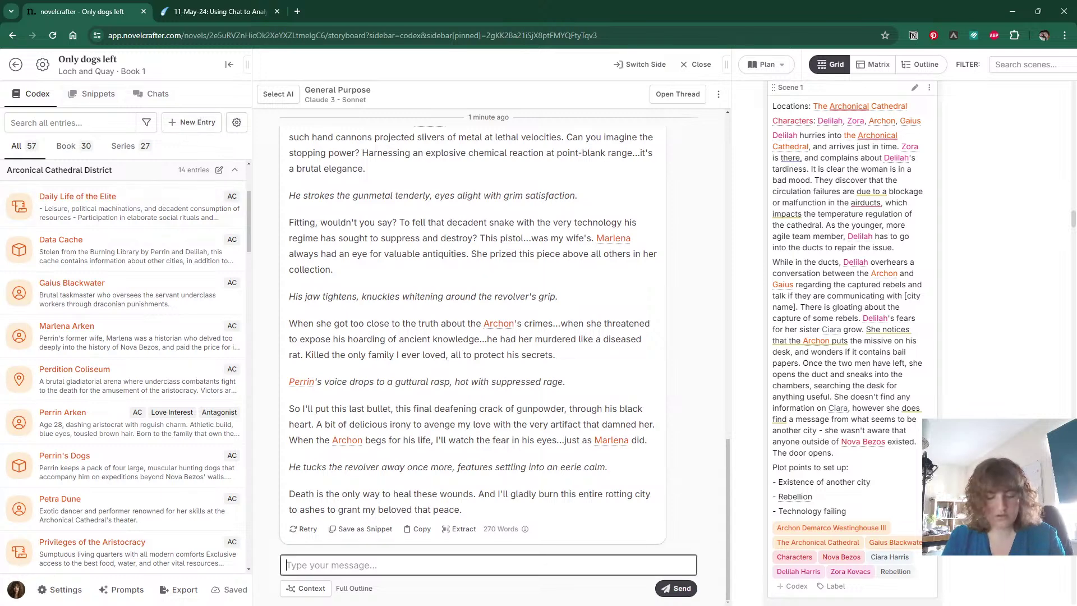
type("What did you name")
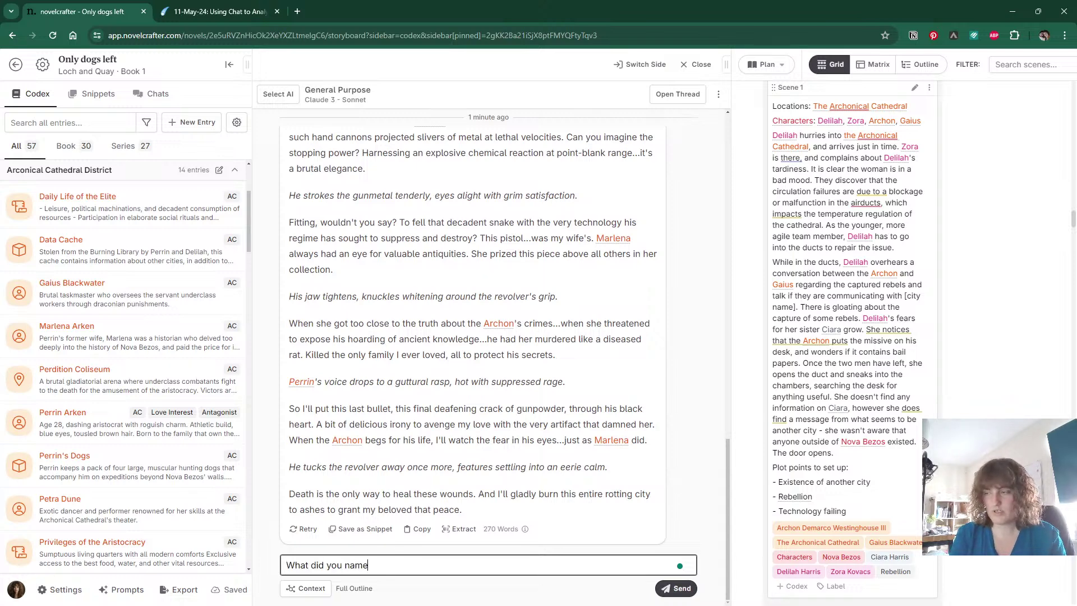
type(" the weapon?")
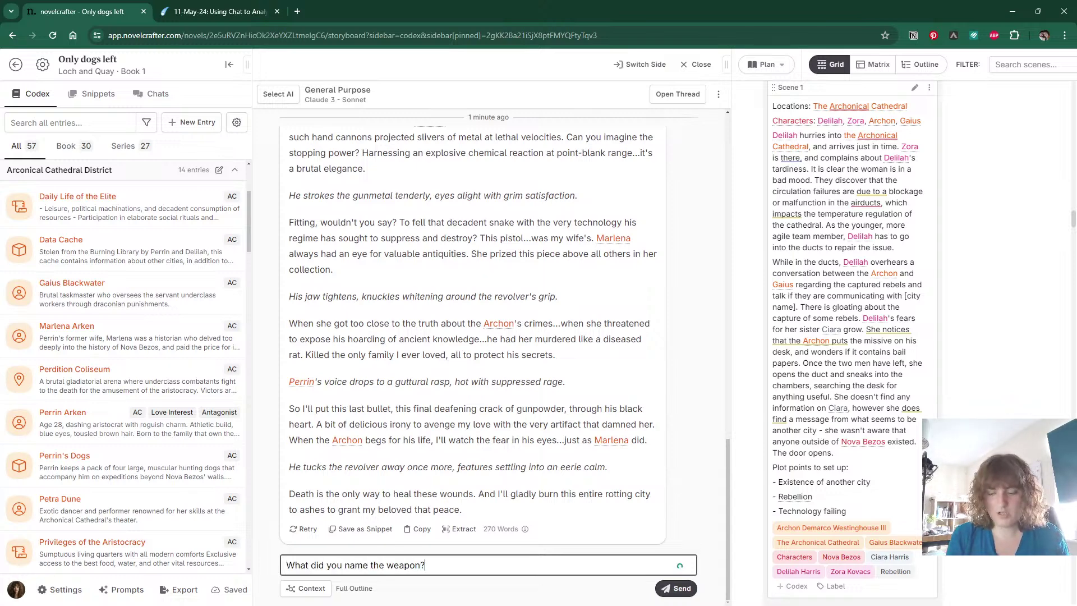
Send the question "What did you name the weapon?" to the chat, and create an Object/Item codex entry named Requiem.
key("Return")
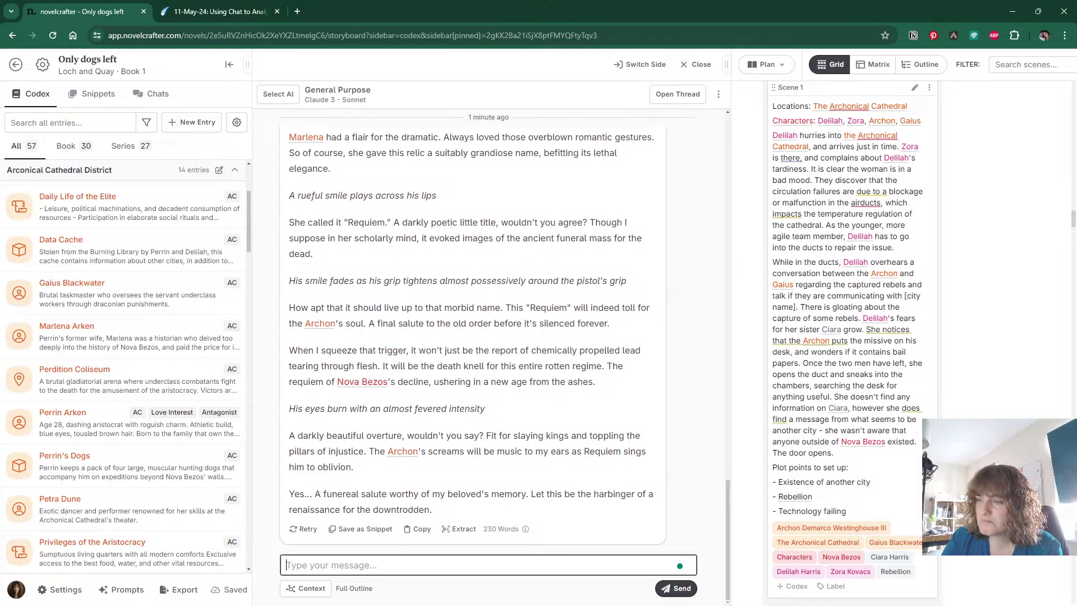
left_click(203, 123)
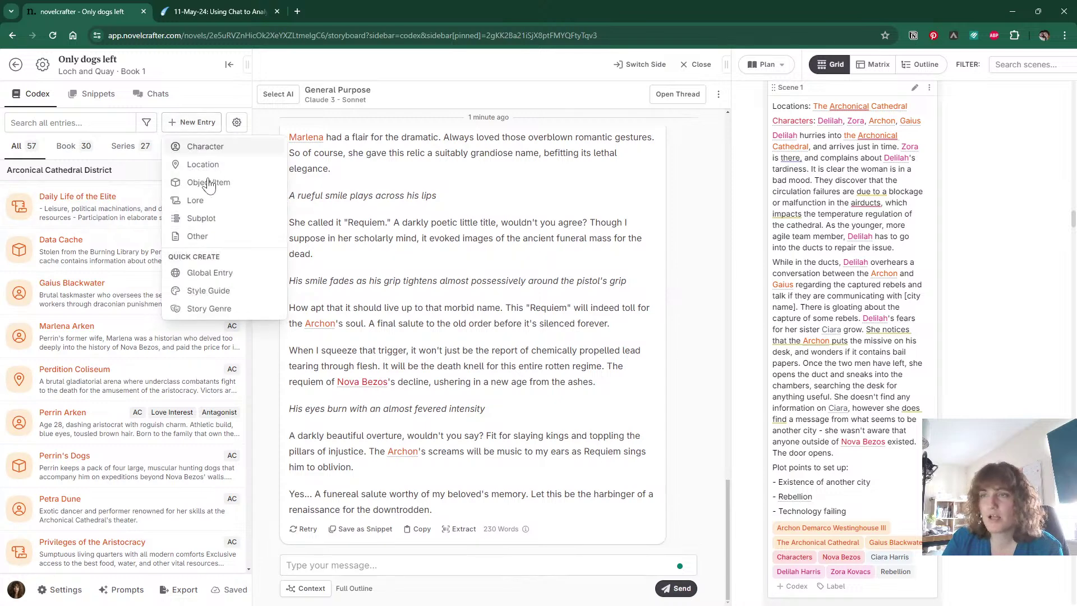
left_click(207, 182)
left_click(320, 143)
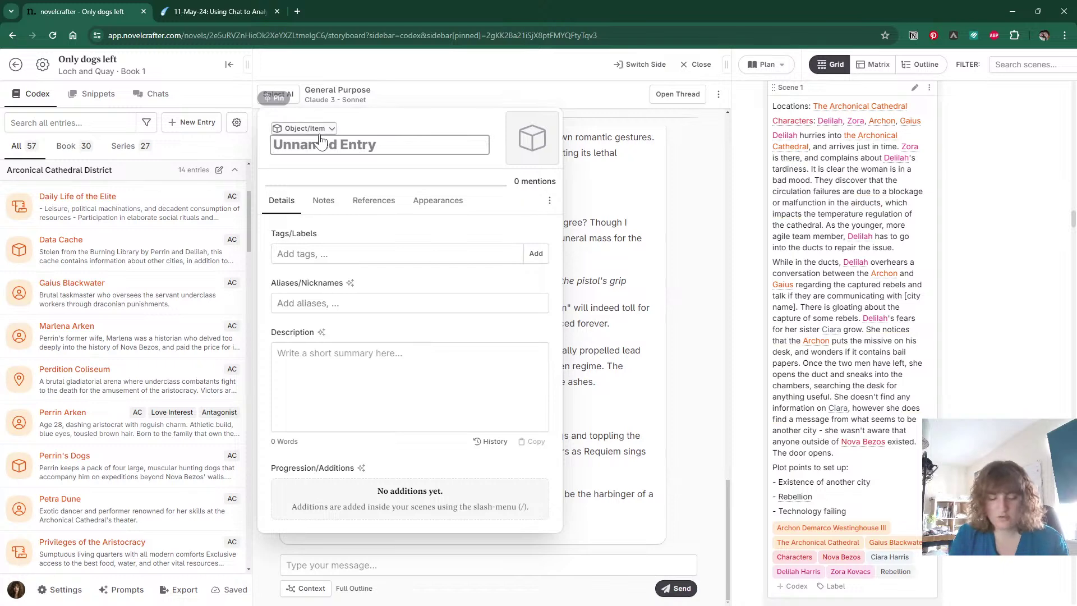
type("Requiem")
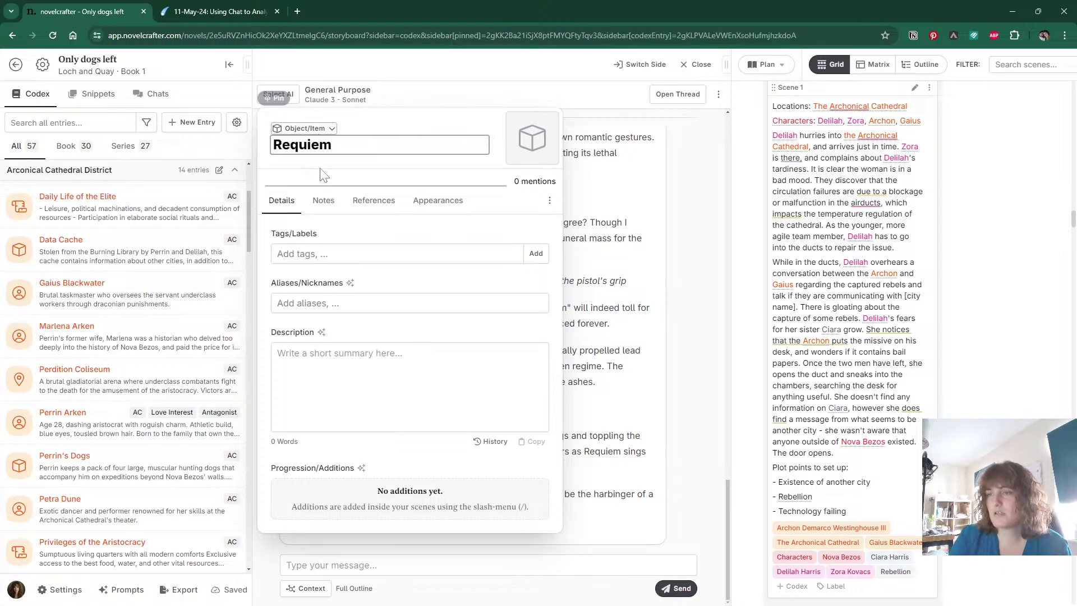
Describe Requiem as "The hand-cannon/gun that Marlena owned, that Perrin will use to kill the Archon.".
left_click(277, 353)
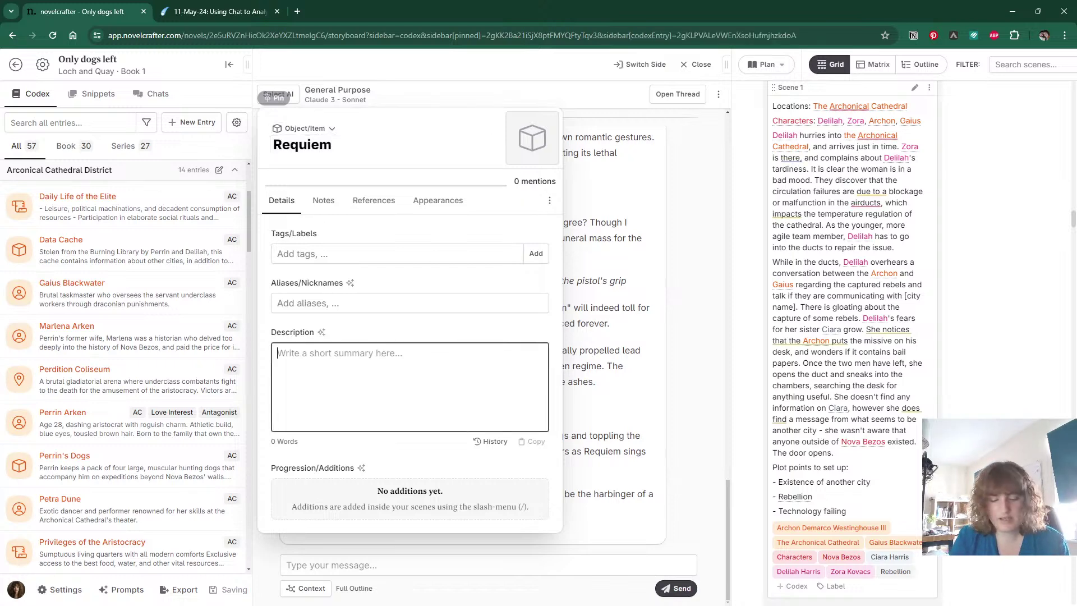
type("The hand-canon/")
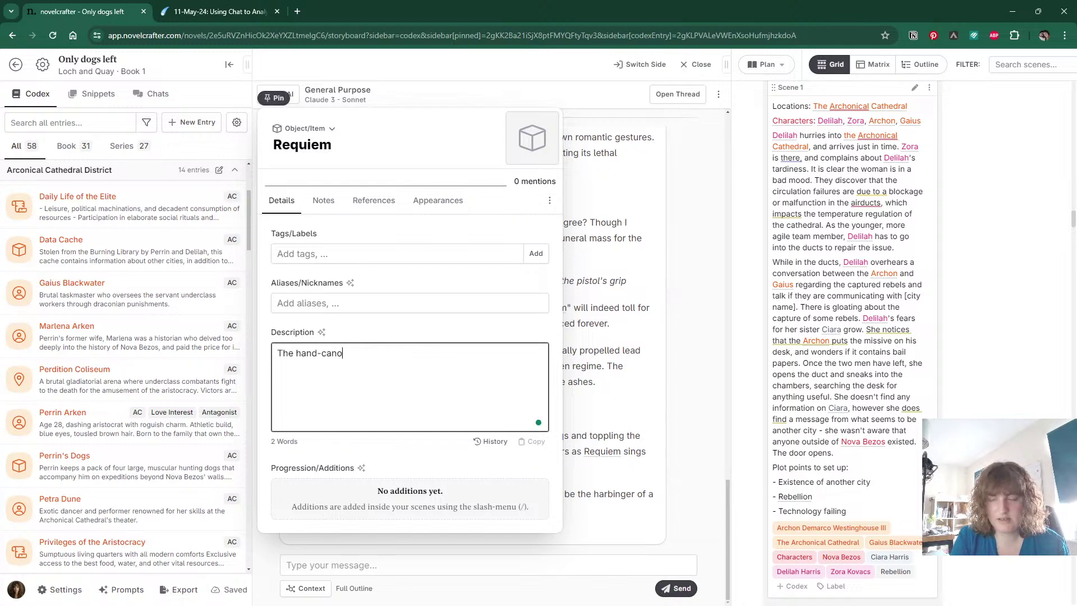
key("BackSpace")
key("BackSpace")
key("BackSpace")
type("non/")
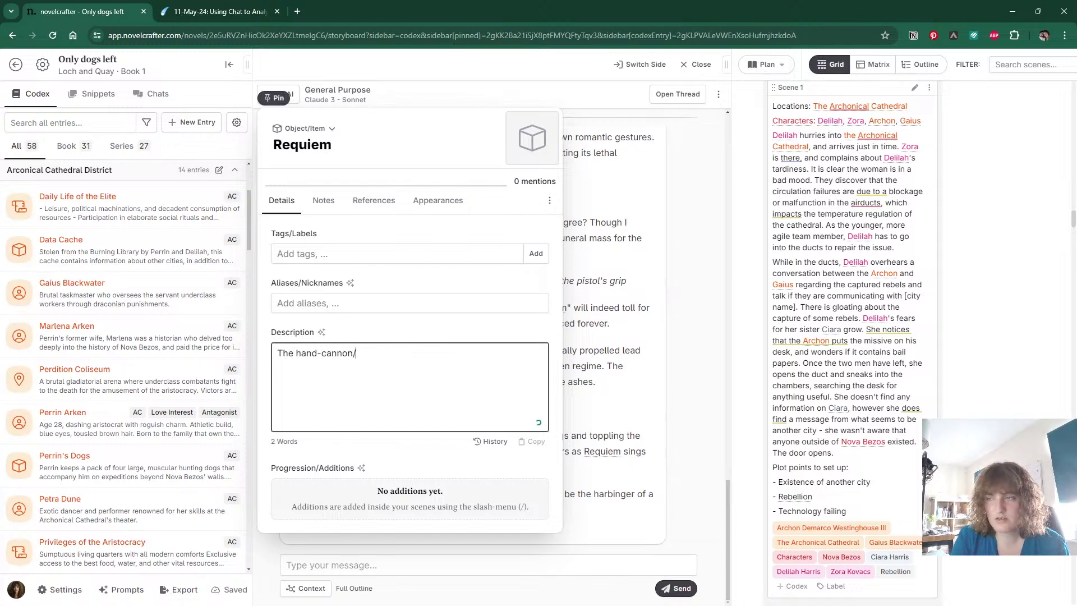
type("gun that Marle")
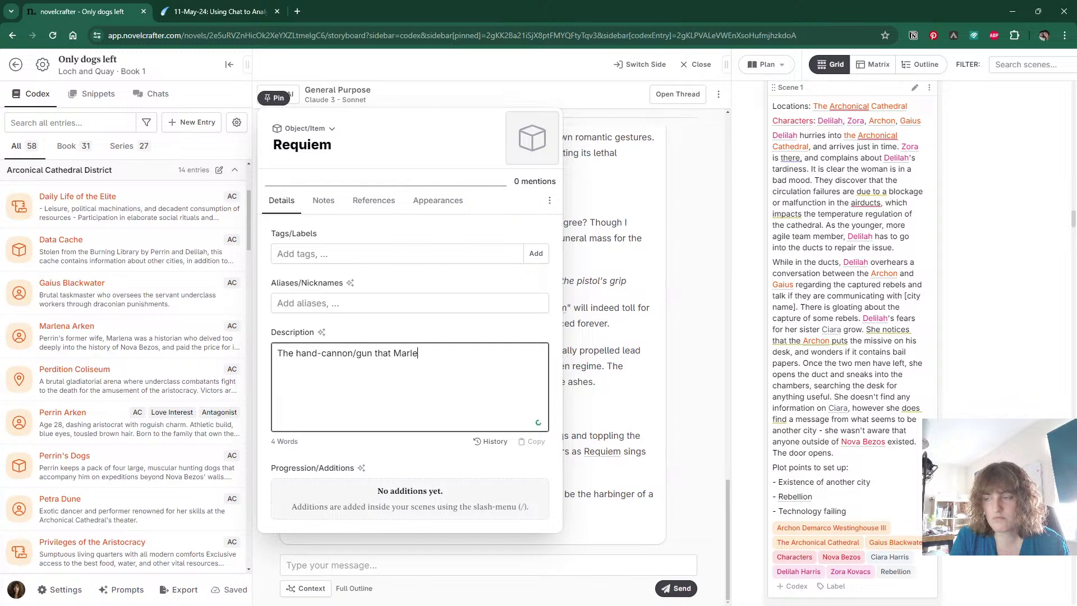
type("na owned, that ")
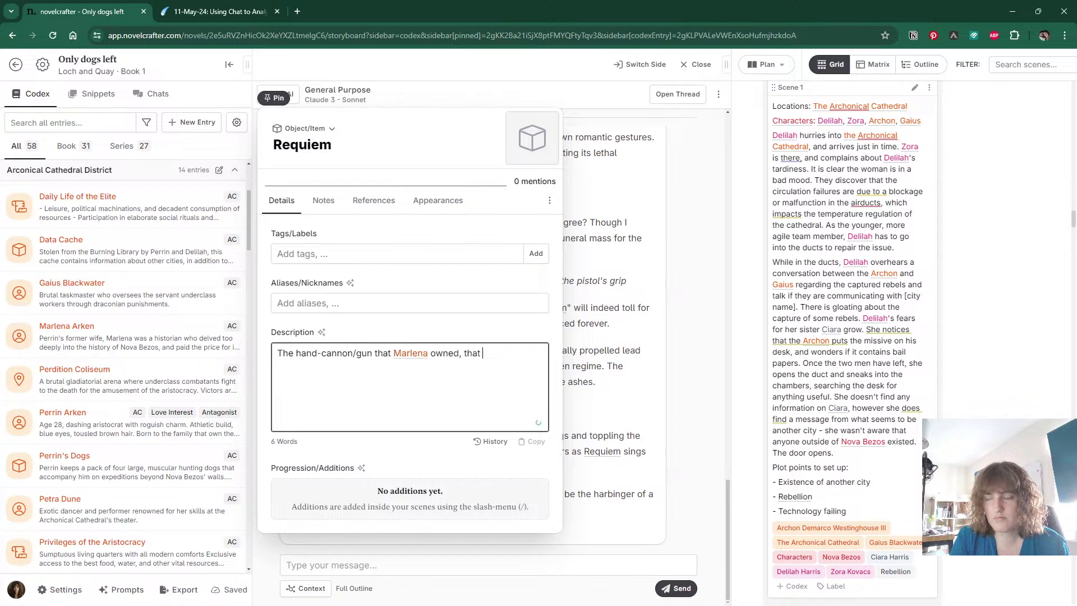
type("Perrin will us")
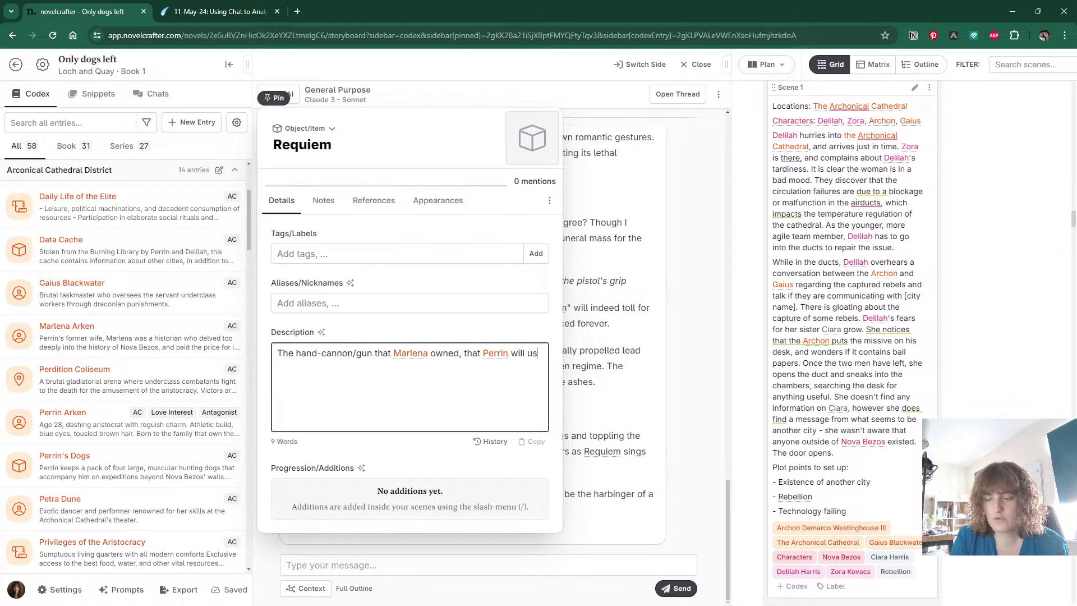
type("e to kill")
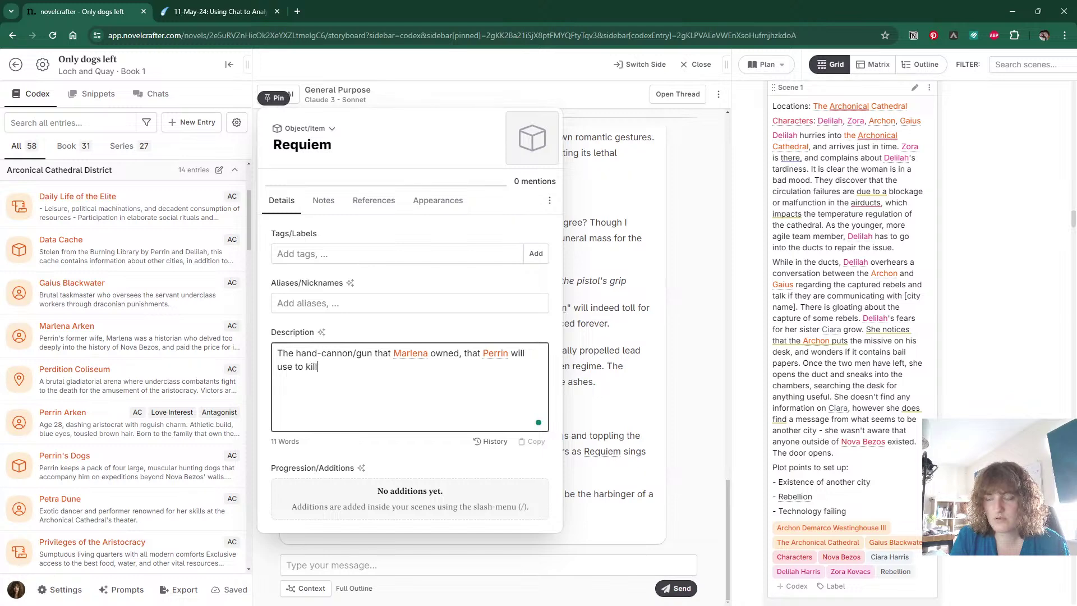
type(" the Archon. ")
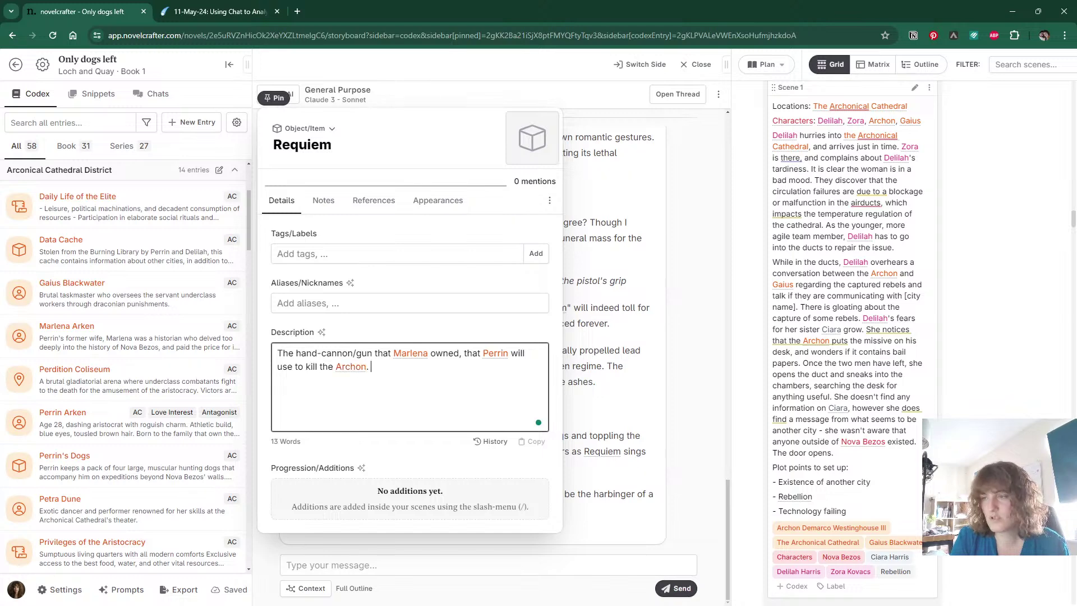
Extend the Requiem description with "He only has one bullet, and has saved it for this mission.".
type("He has saved")
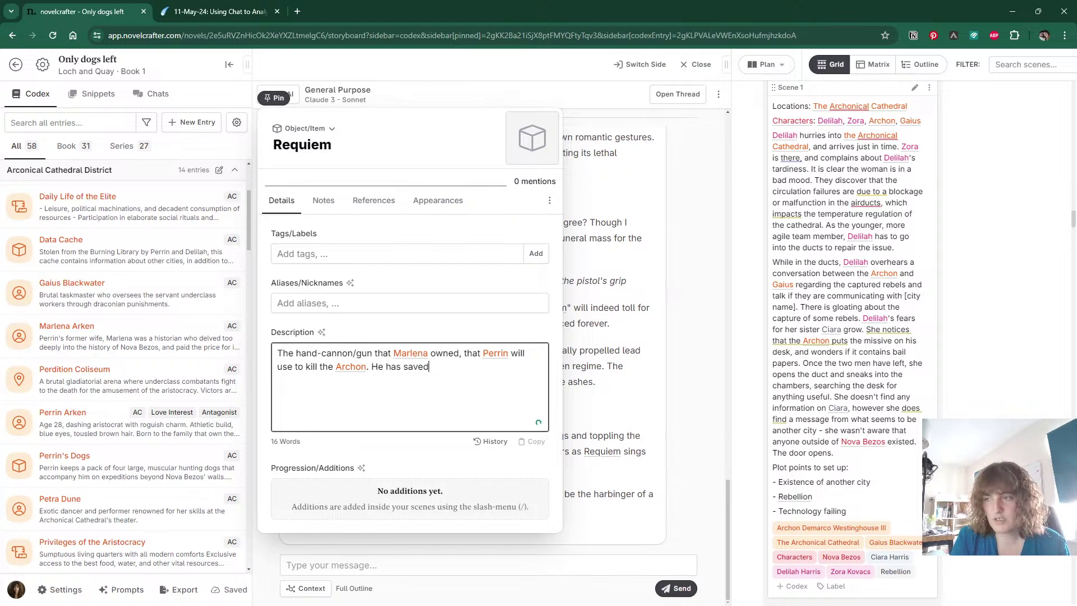
key("ctrl+BackSpace")
key("ctrl+BackSpace")
type("only")
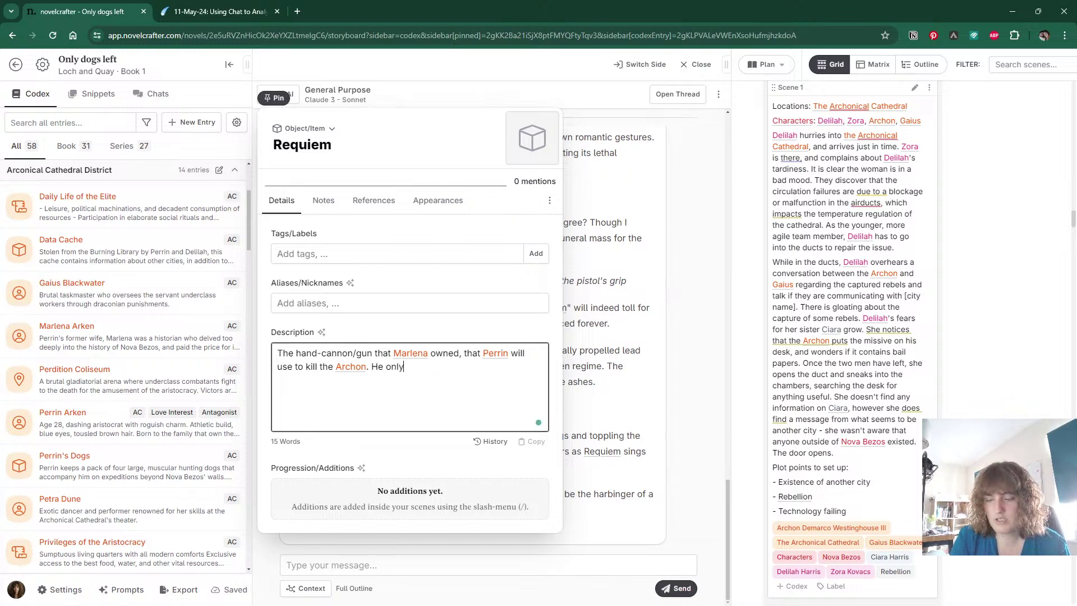
type(" has one bul")
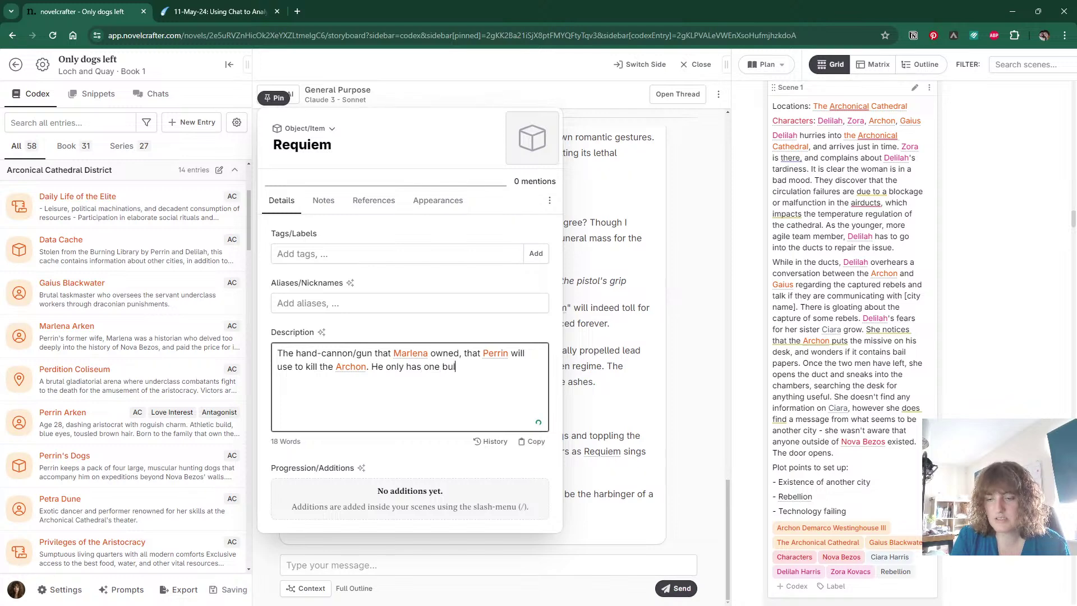
type("let, and has saved it ")
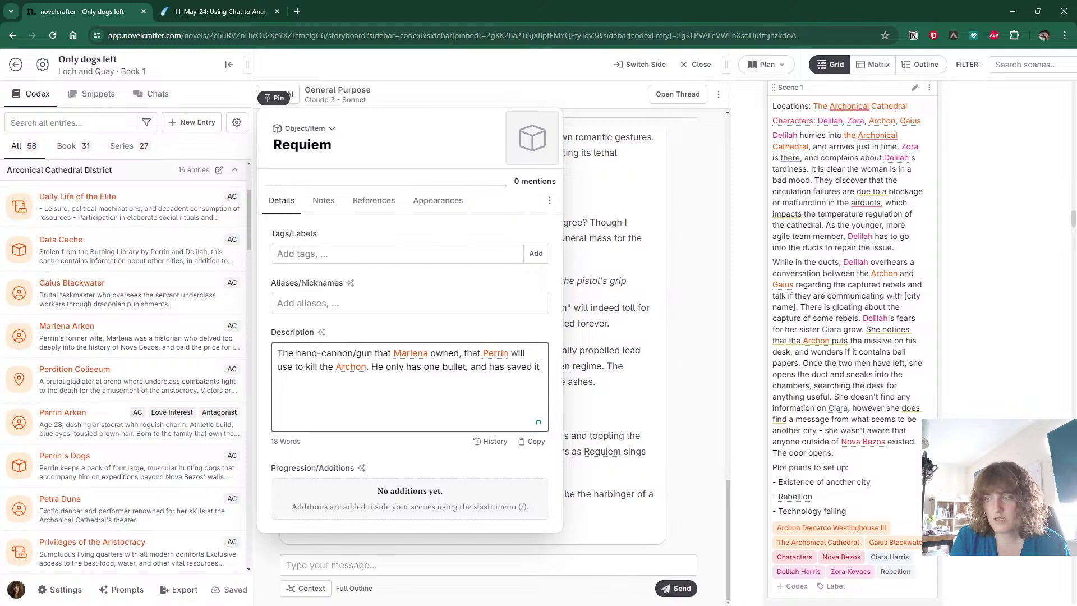
type("for")
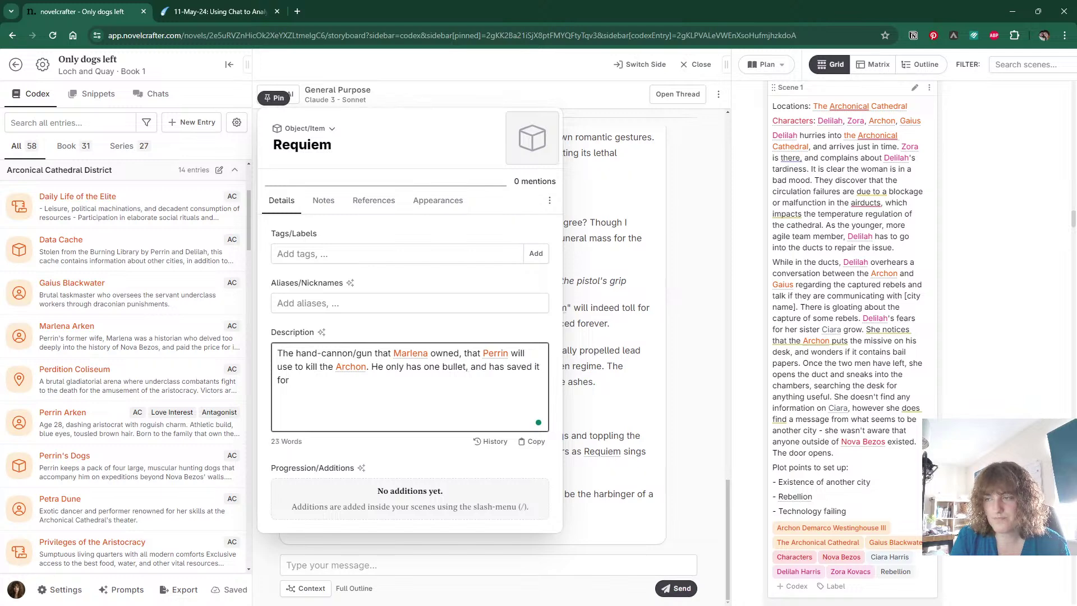
type(" this mission.")
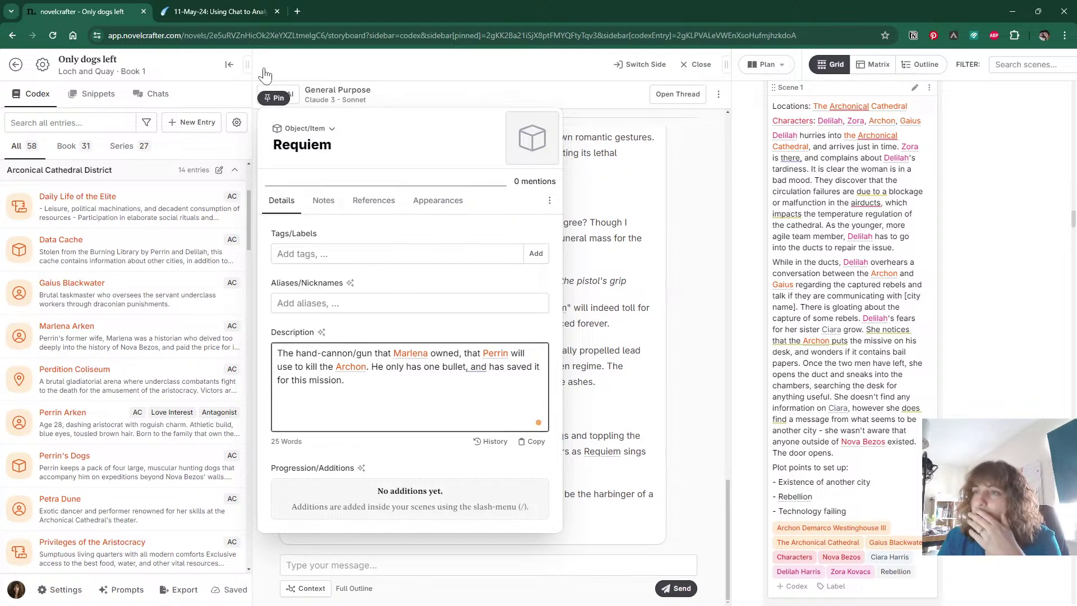
Pin the Requiem entry, and replace it with the pinned Perrin character chat thread.
left_click(274, 99)
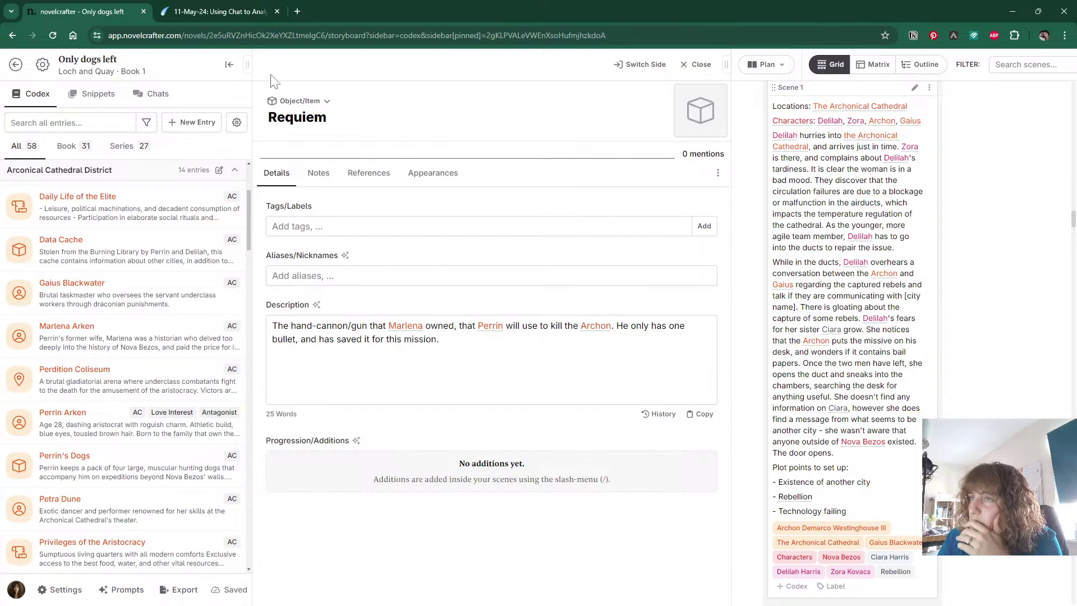
left_click(141, 94)
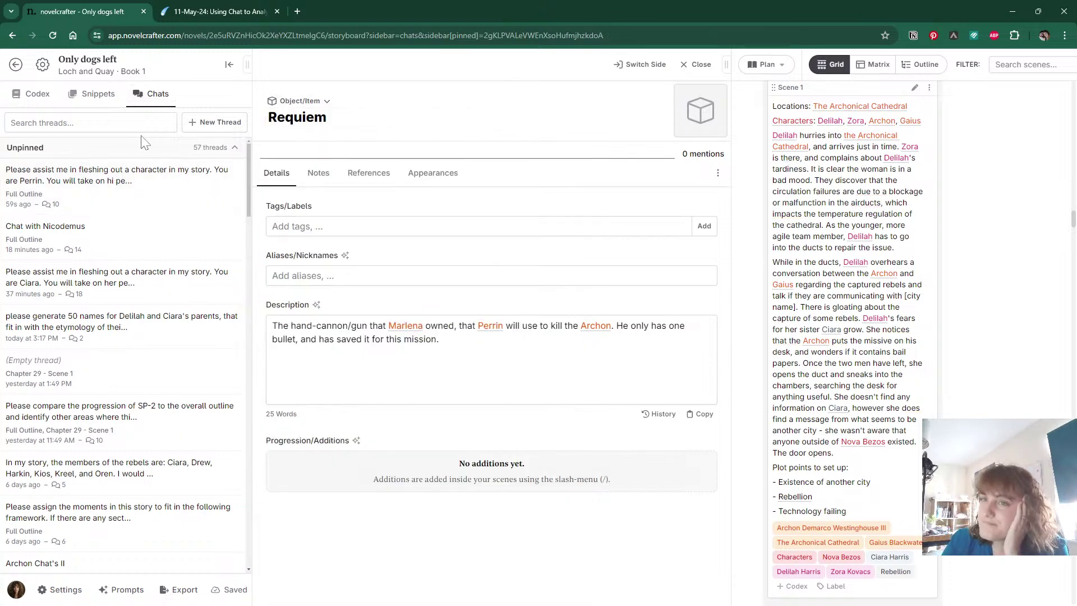
left_click(141, 159)
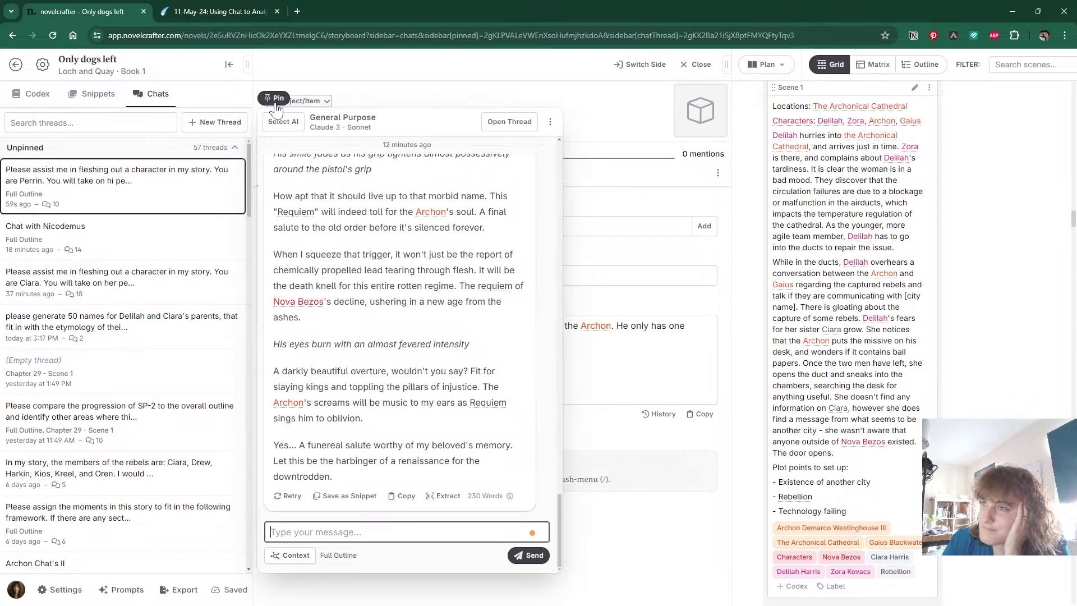
left_click(276, 101)
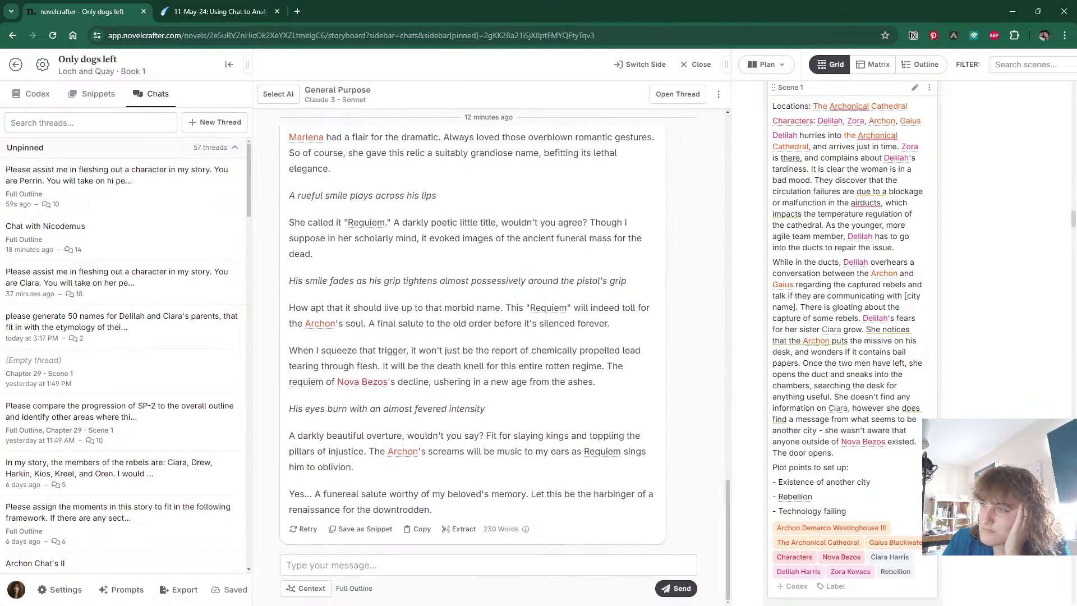
scroll(452, 231, "up", 1)
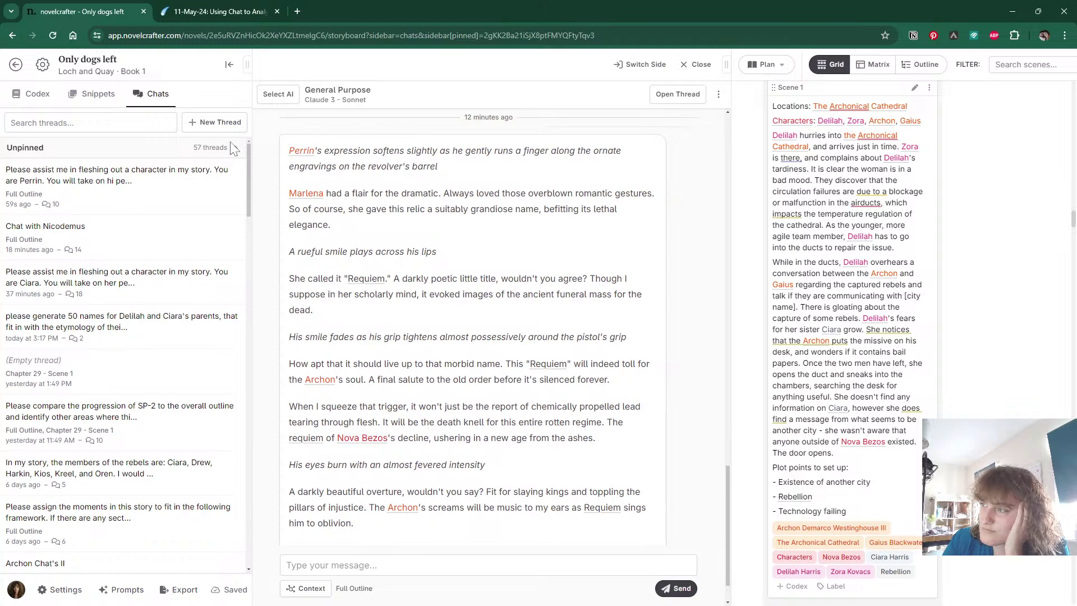
scroll(266, 266, "down", 1)
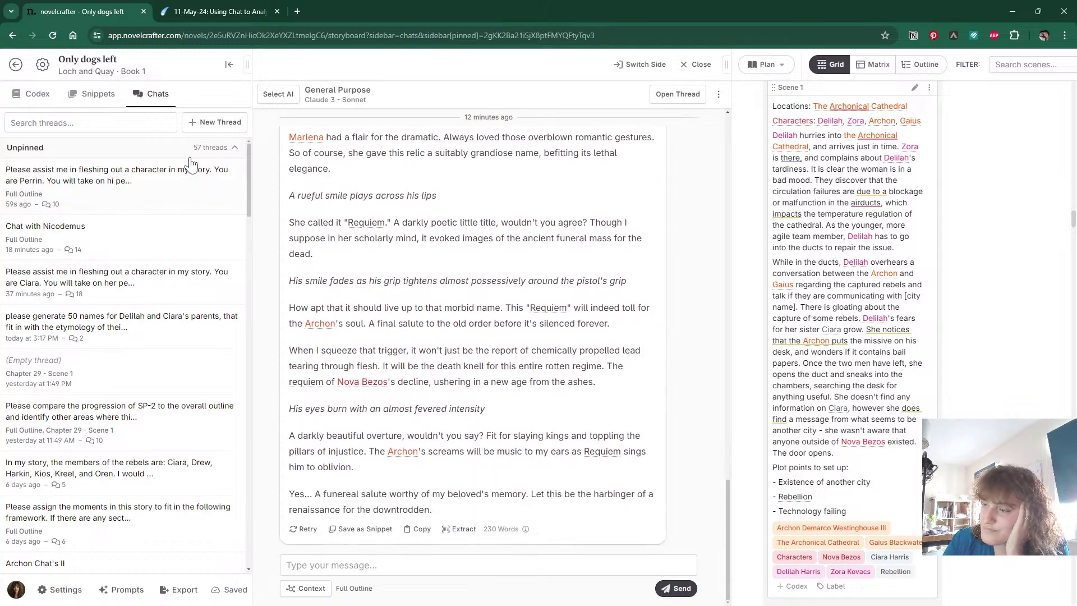
Copy the chat paragraph about Marlena's flair for the dramatic, and open the Requiem codex entry by searching for "req".
left_click(32, 95)
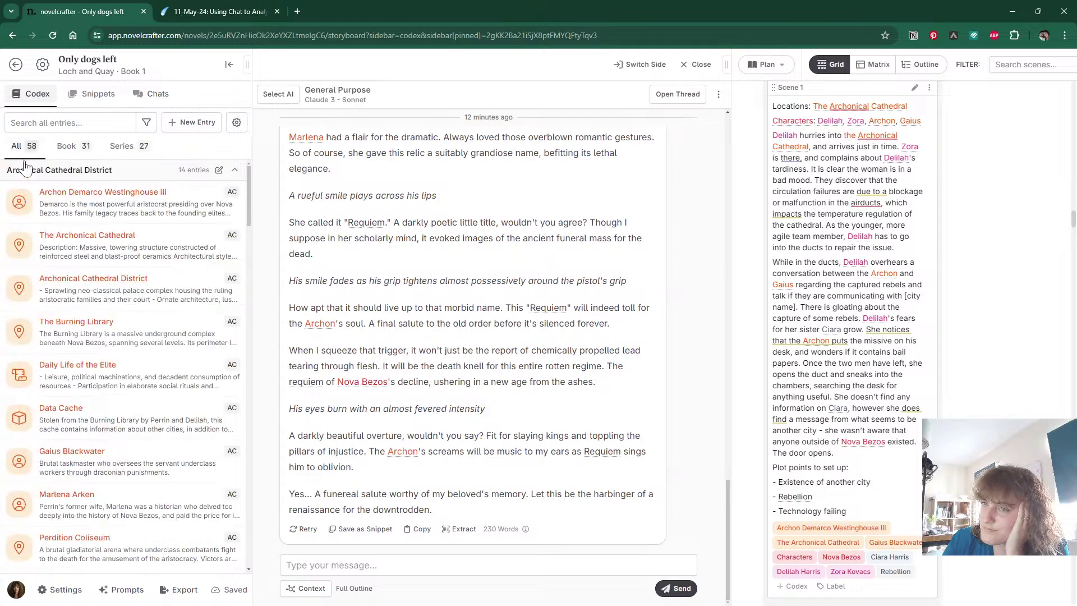
triple_click(471, 153)
key("ctrl+c")
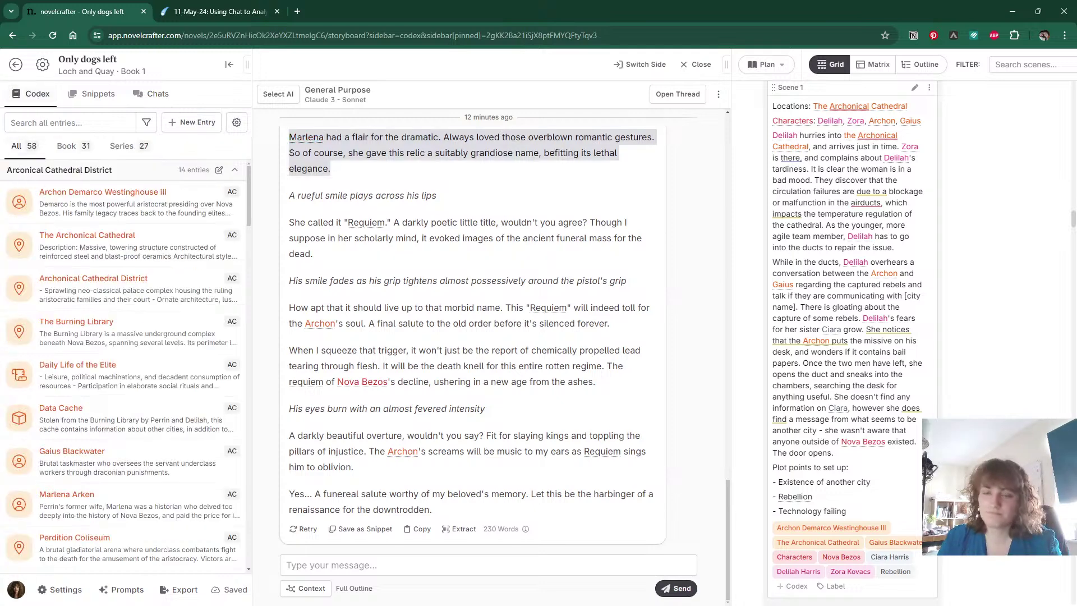
scroll(112, 288, "down", 5)
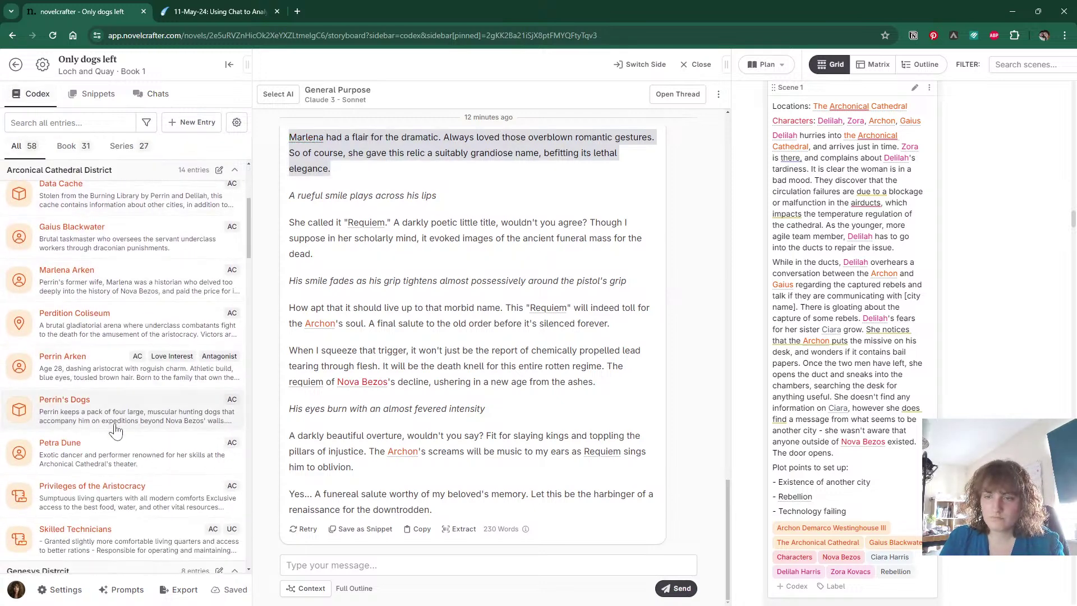
left_click(67, 122)
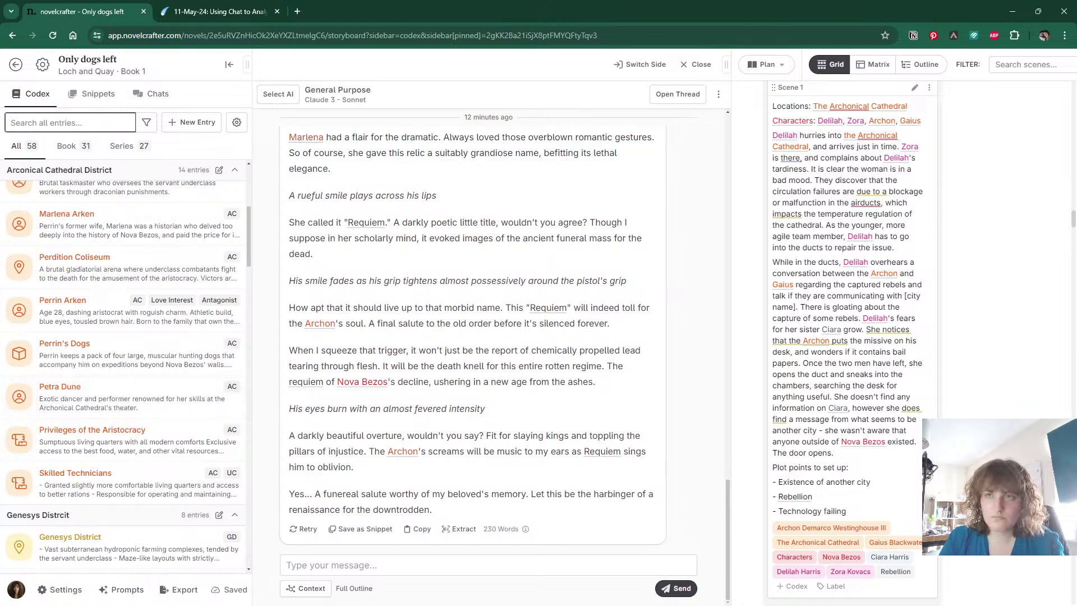
type("req")
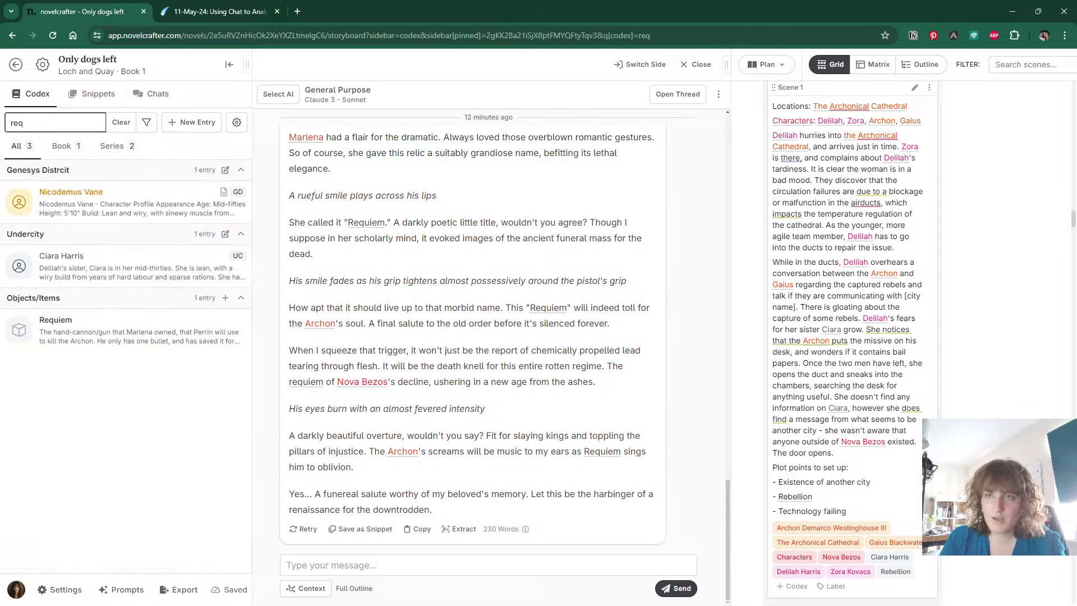
left_click(91, 334)
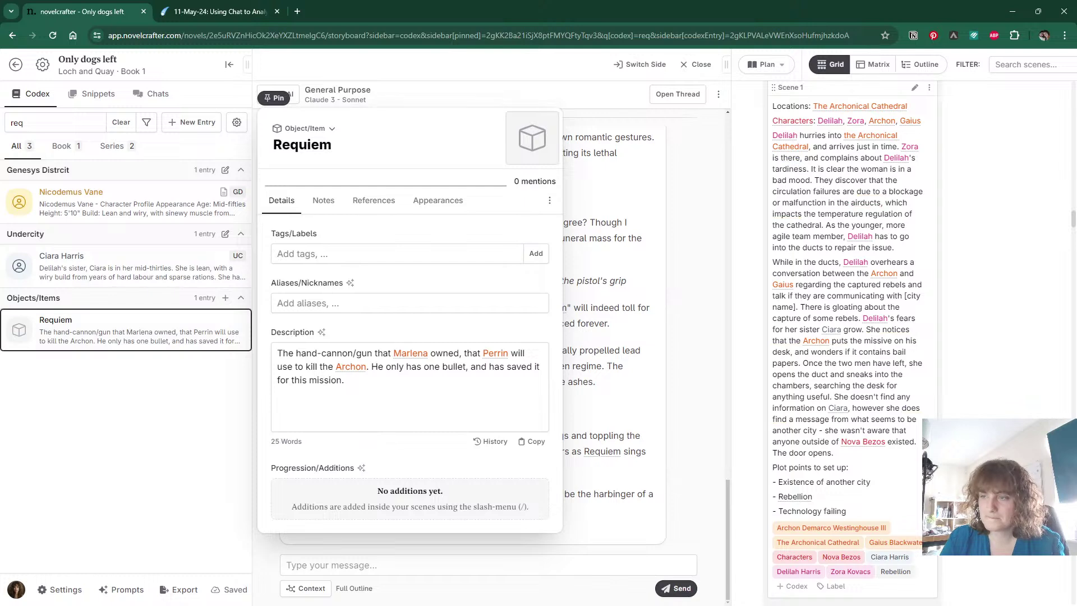
Add a new paragraph to the Requiem description starting with "Perrin:" followed by the copied passage in quotation marks.
key("Return")
type("Rescue")
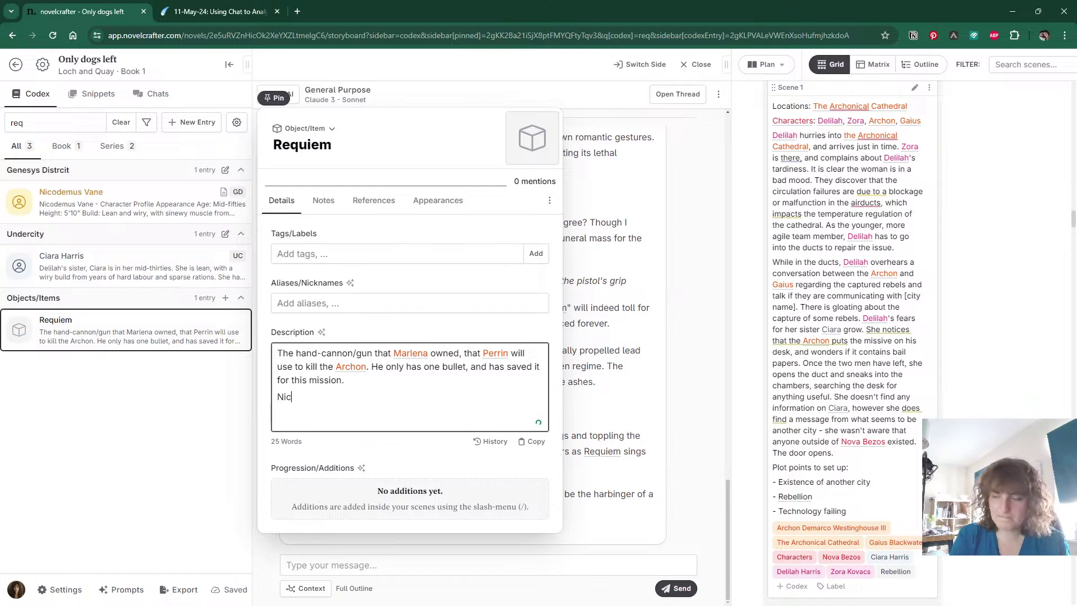
key("BackSpace")
key("BackSpace")
key("BackSpace")
key("BackSpace")
key("BackSpace")
key("BackSpace")
type("Perrin:")
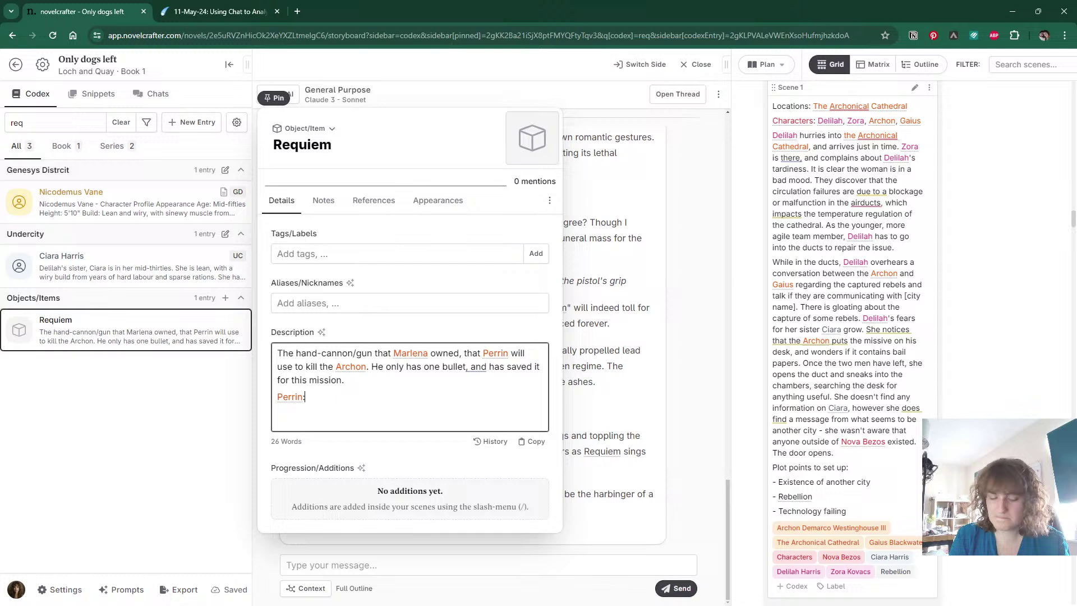
key("ctrl+v")
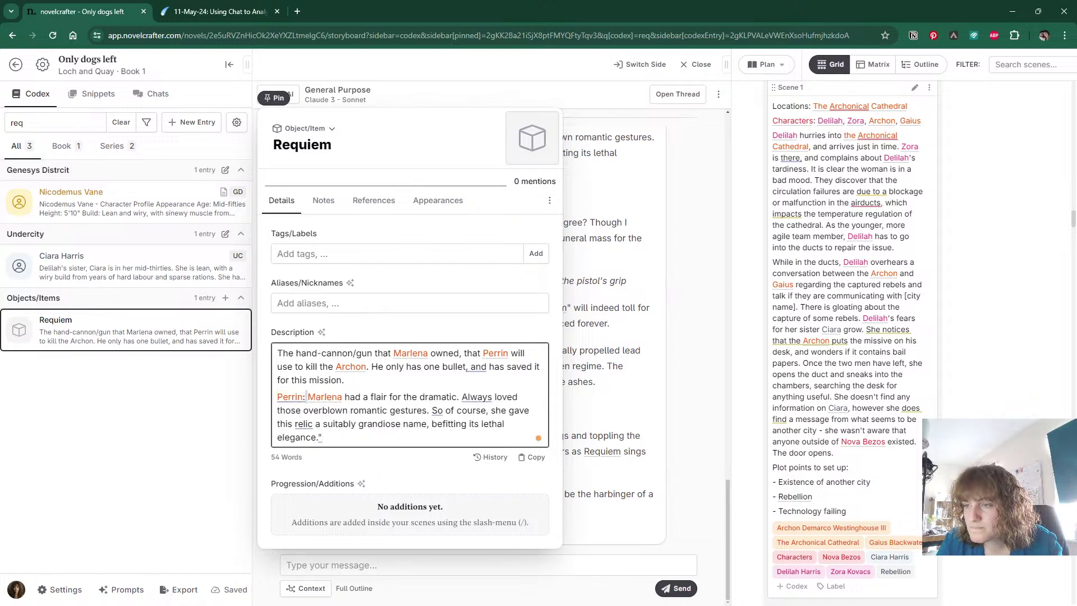
type("\"")
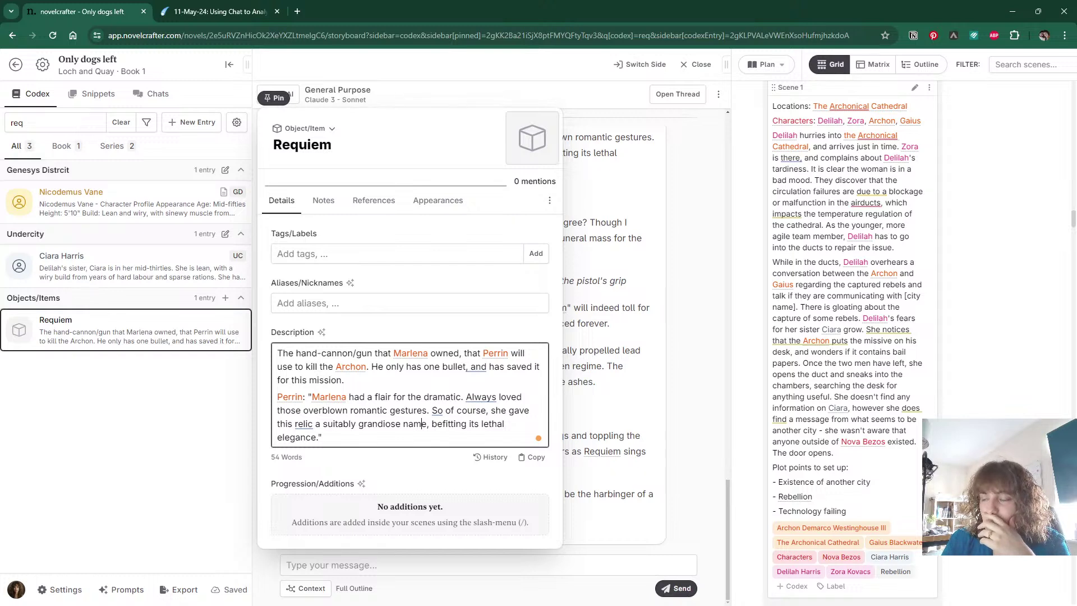
Add the tag "AC" to the Requiem codex entry and close the entry.
left_click(392, 254)
type("AC")
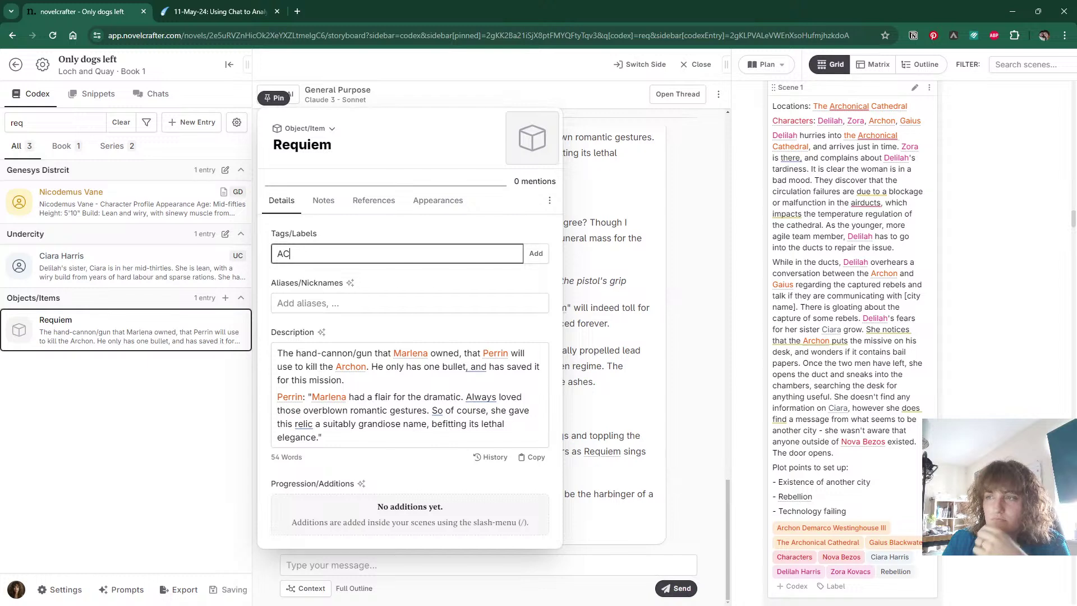
key("Tab")
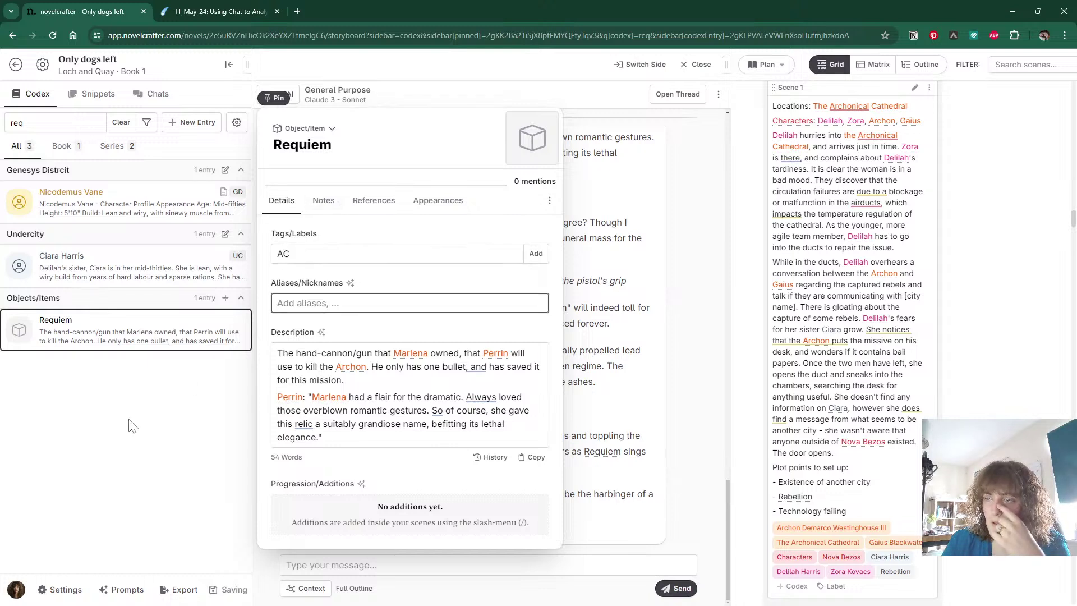
left_click(359, 387)
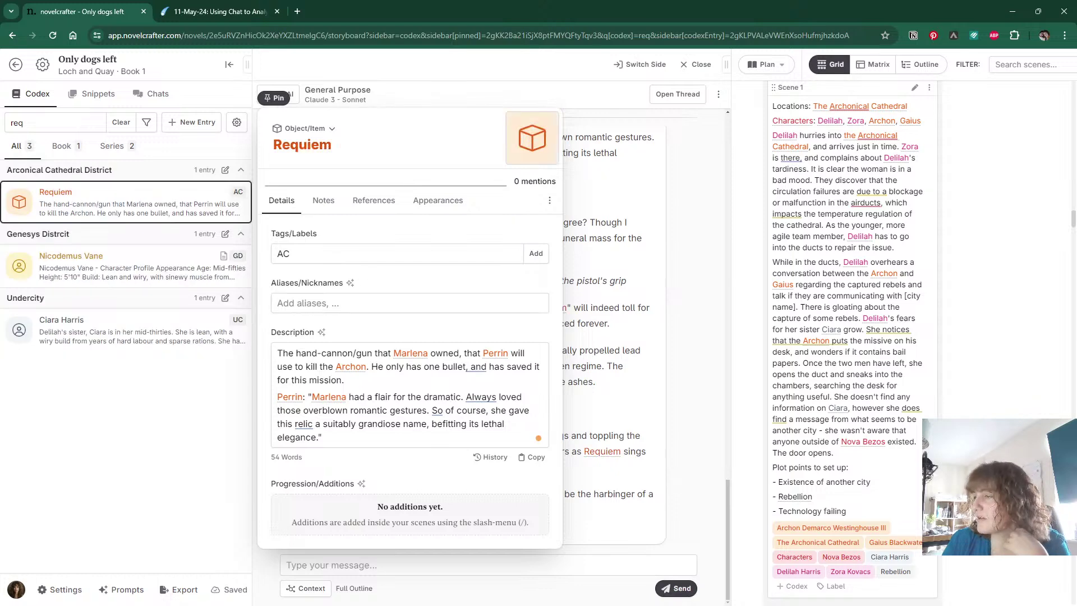
key("Escape")
Switch to the Notion notes and mark the "Significance of Perrin's weapon." bullet with a "|" at its start.
left_click(217, 13)
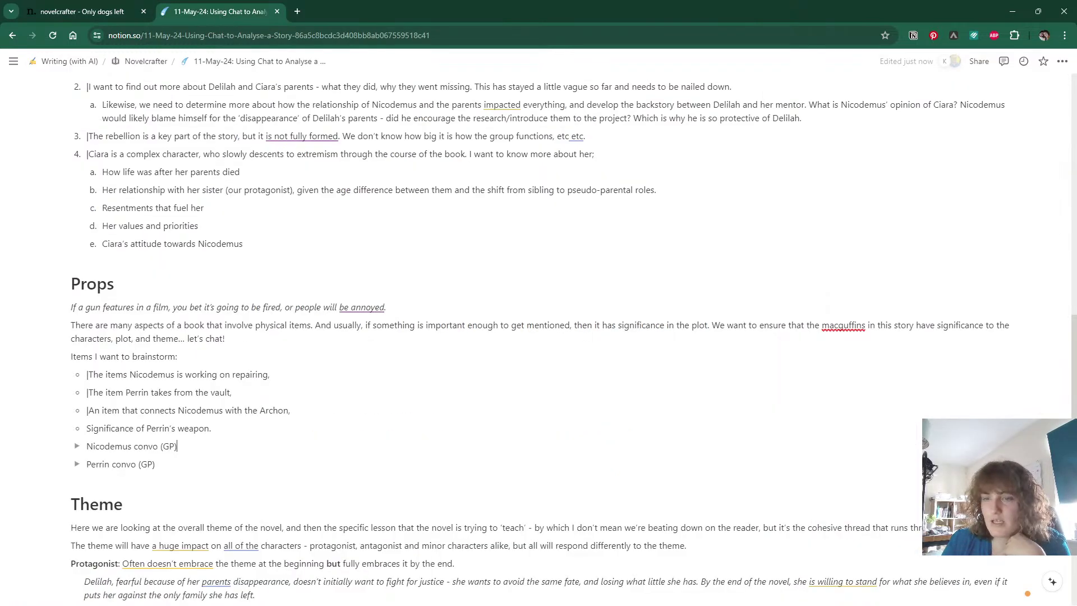
left_click_drag(1026, 433, 1021, 420)
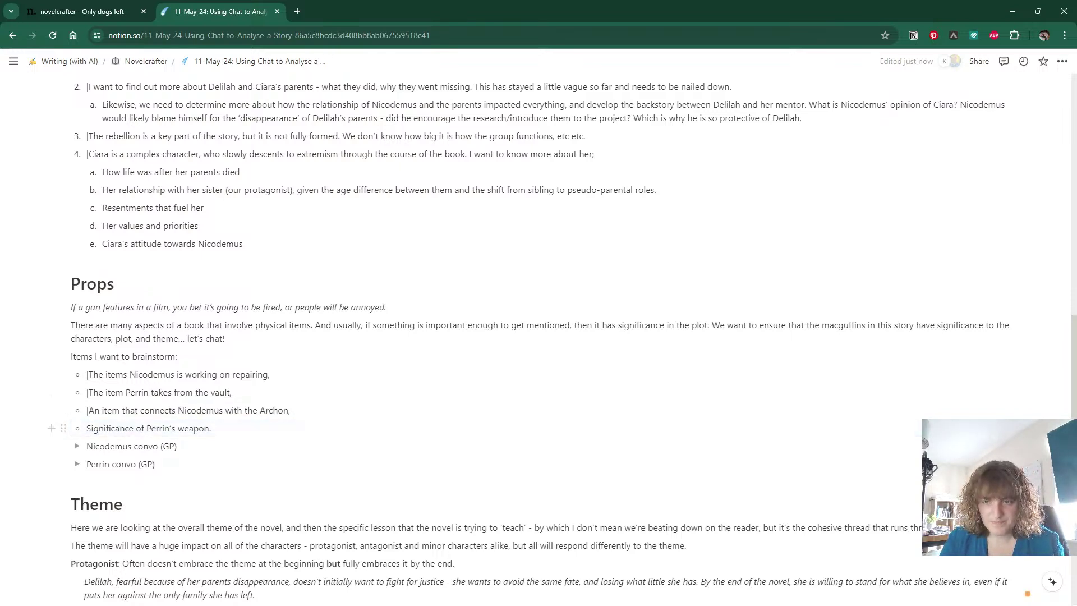
key("Left")
type("|")
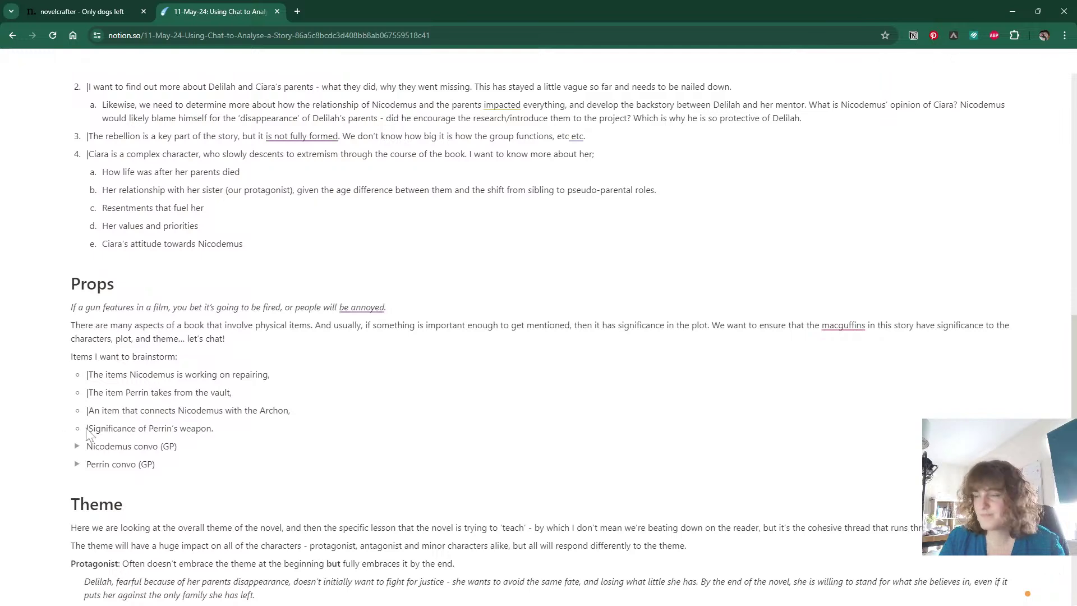
Copy the Perrin conversation from Novelcrafter as Markdown and paste it inside the "Perrin convo (GP)" toggle in the Notion notes, leaving the toggle collapsed.
key("ctrl+shift+Tab")
left_click(719, 93)
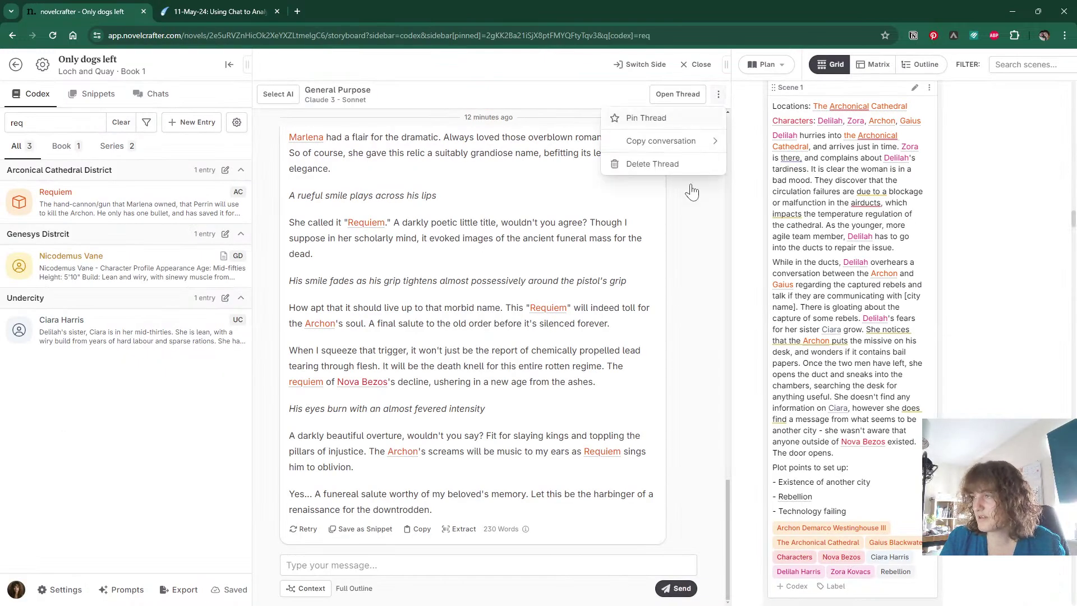
mouse_move(721, 142)
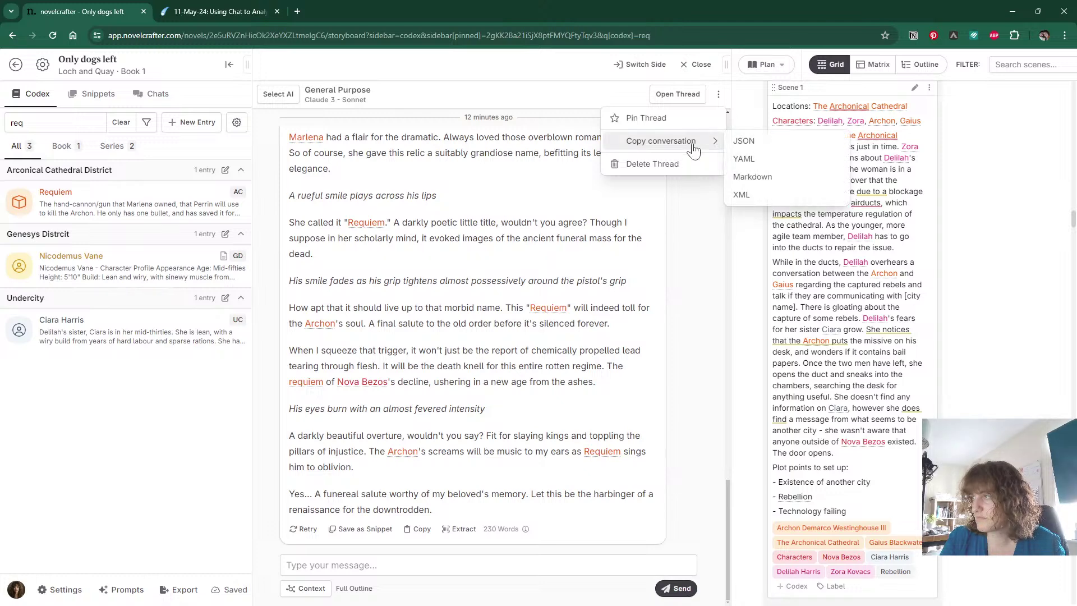
left_click(748, 177)
key("ctrl+Tab")
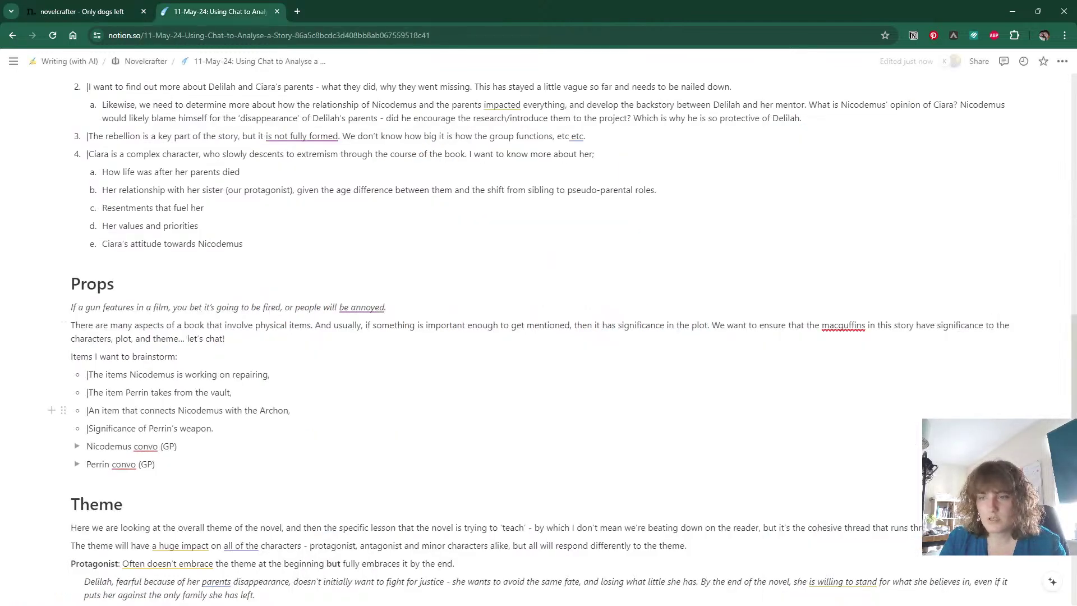
left_click(77, 464)
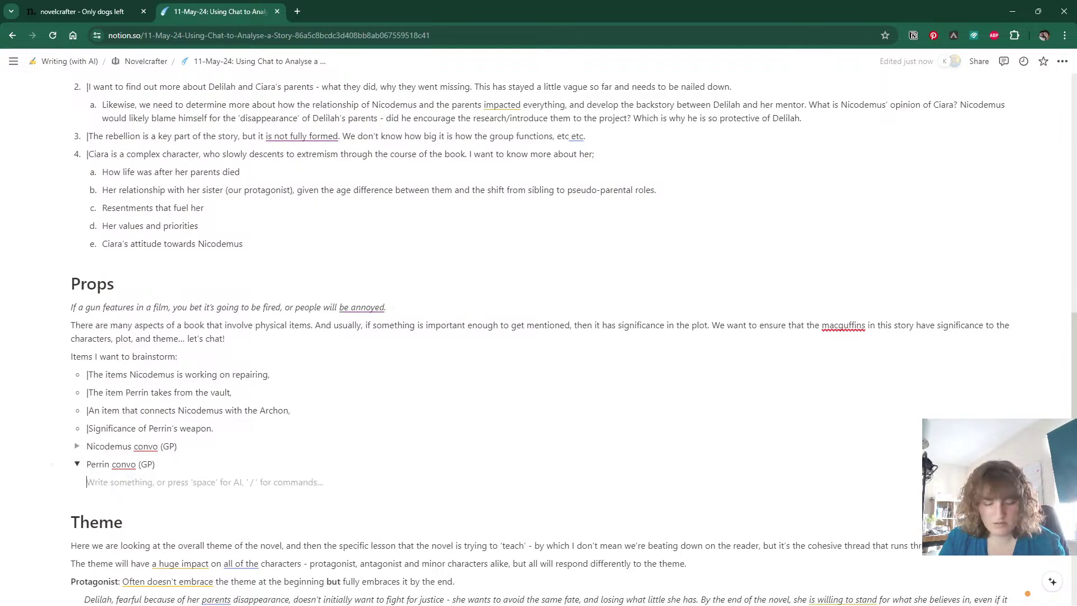
key("ctrl+v")
left_click(77, 464)
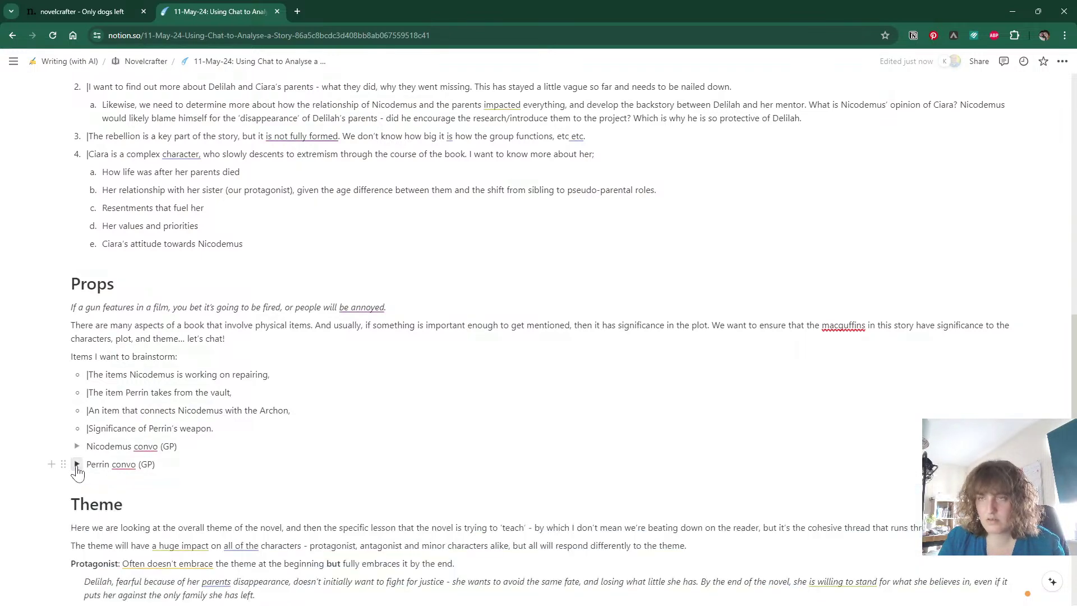
Return to Novelcrafter and pin the "Chat with Nicodemus" thread in place of the Perrin thread.
key("ctrl+Tab")
left_click(147, 93)
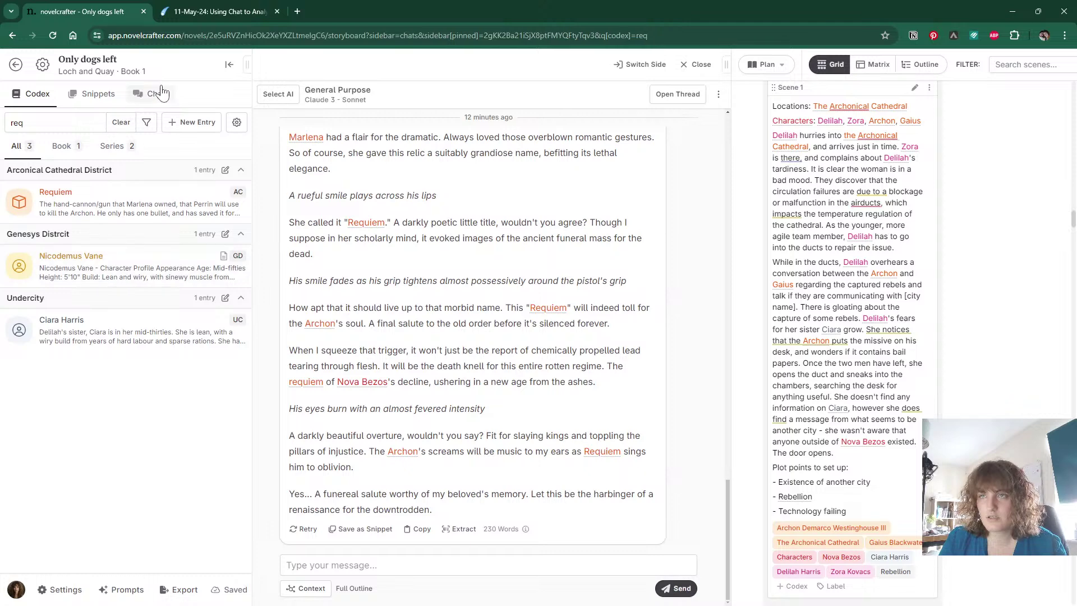
left_click(100, 242)
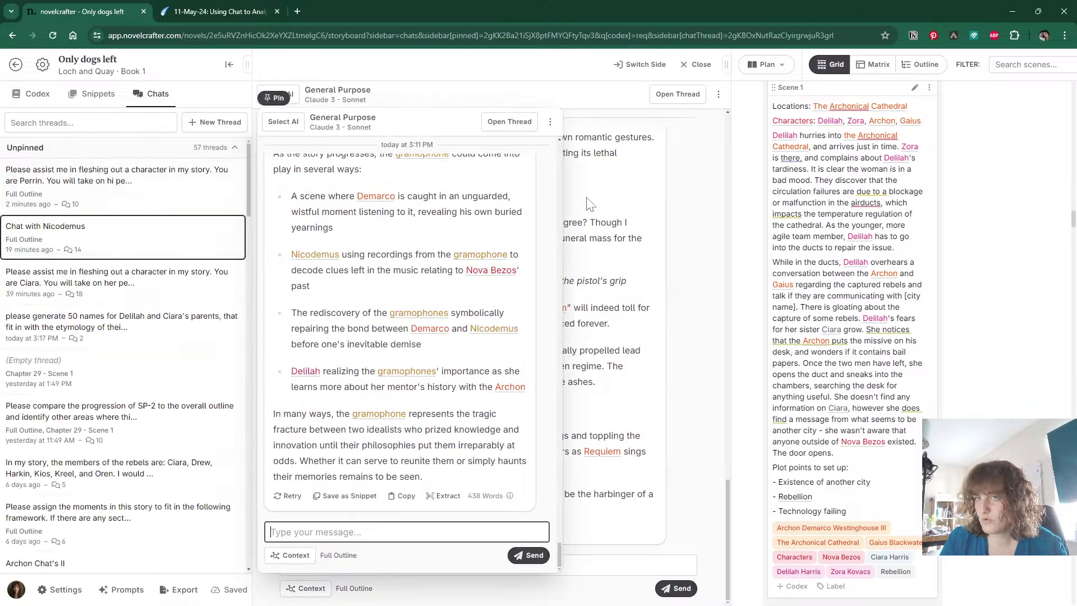
left_click(278, 99)
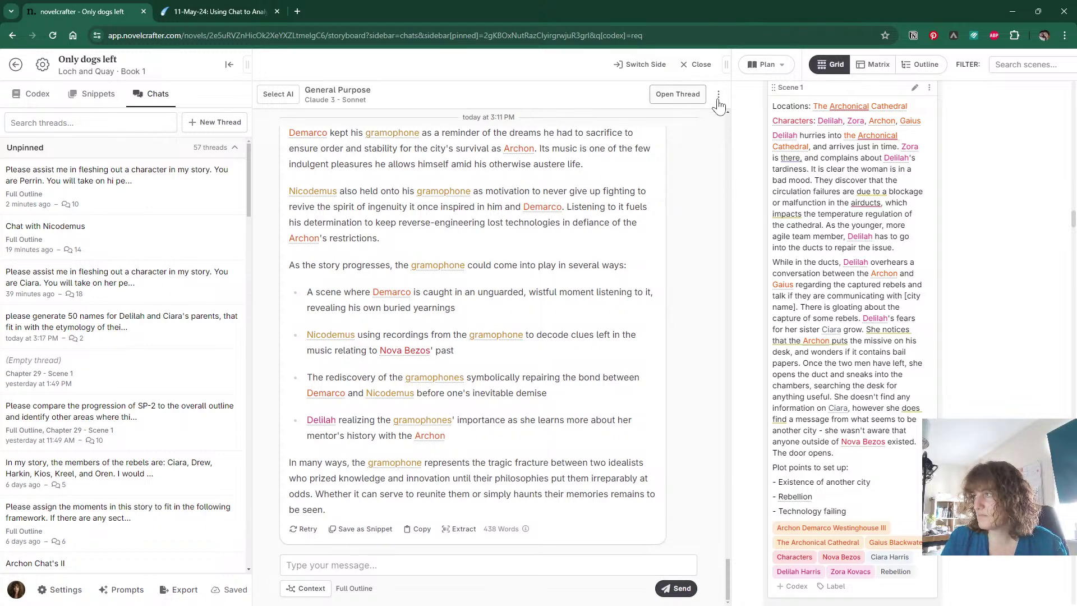
Copy the Nicodemus conversation as Markdown and paste it inside the "Nicodemus convo (GP)" toggle in the Notion notes, leaving the toggle collapsed.
left_click(718, 97)
mouse_move(695, 149)
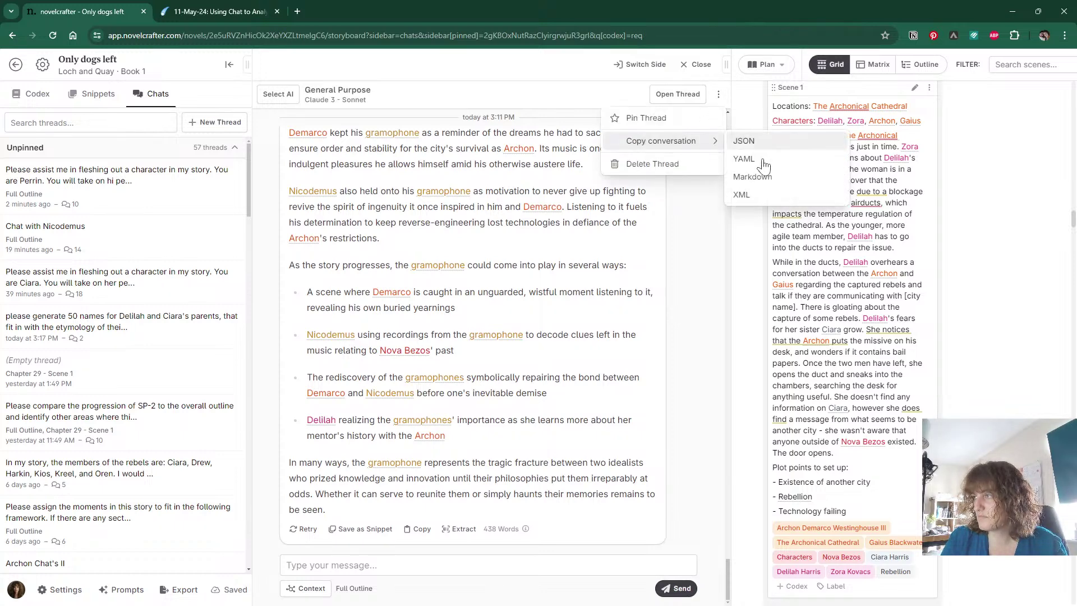
left_click(761, 180)
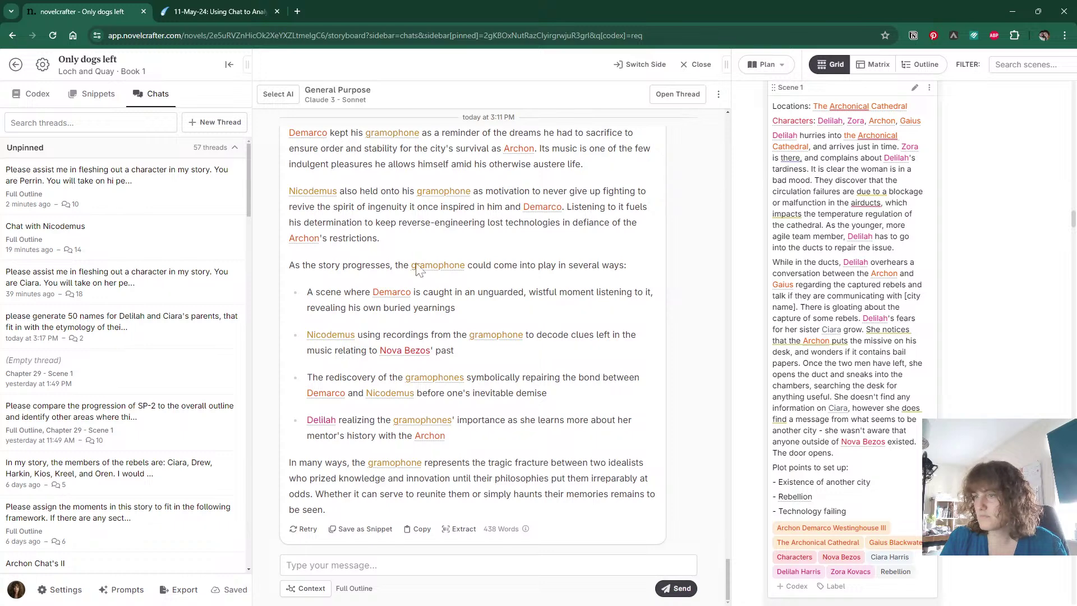
key("ctrl+Tab")
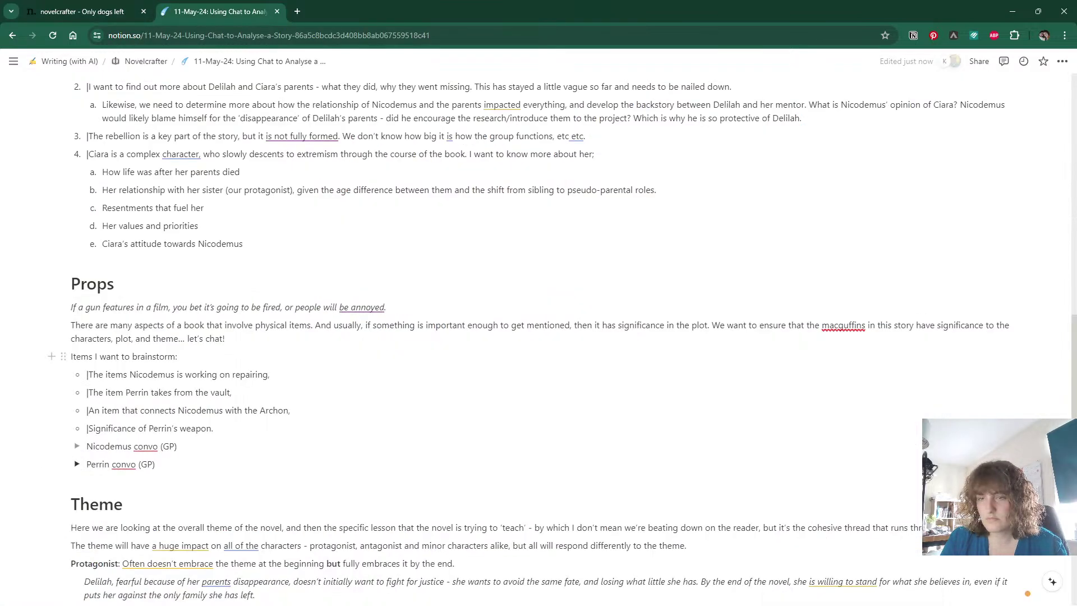
left_click(77, 446)
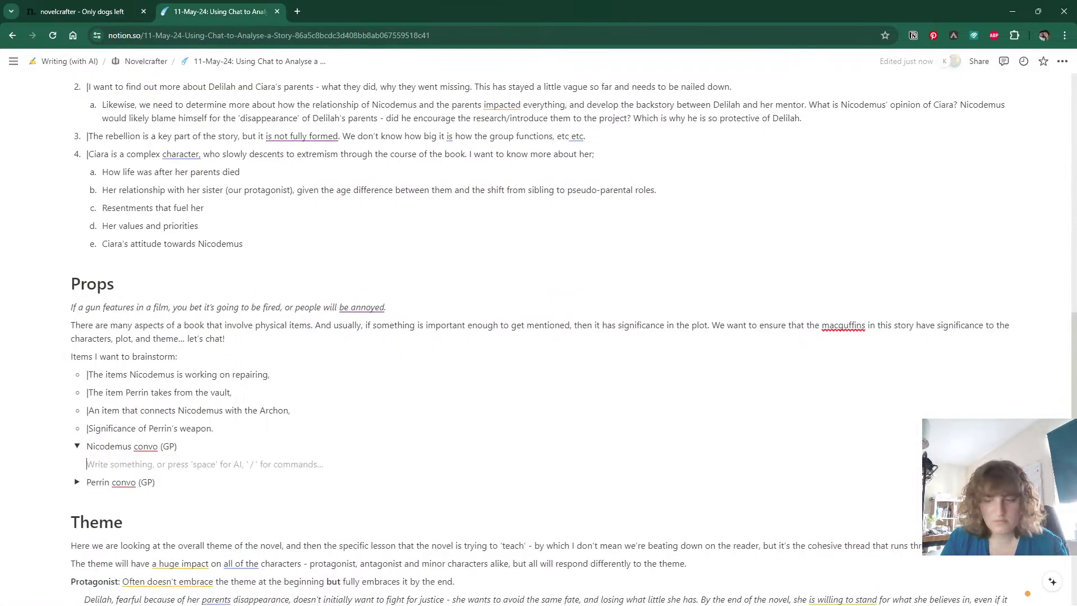
key("ctrl+v")
left_click(77, 446)
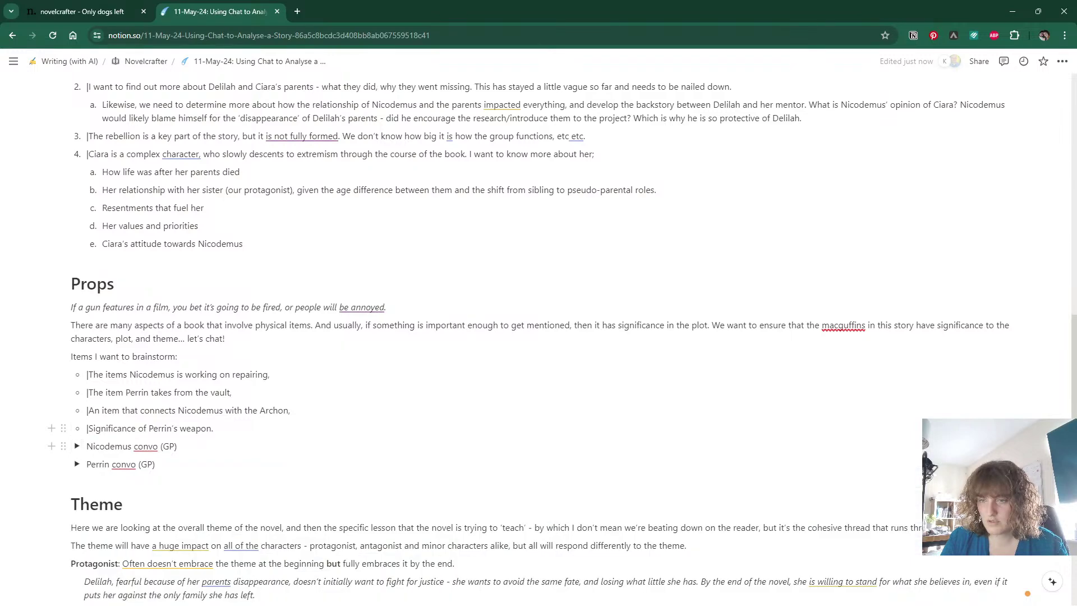
Check the Theme section of the notes, then in Novelcrafter close the pinned Nicodemus thread and start a new chat thread.
scroll(77, 445, "down", 2)
scroll(539, 336, "down", 4)
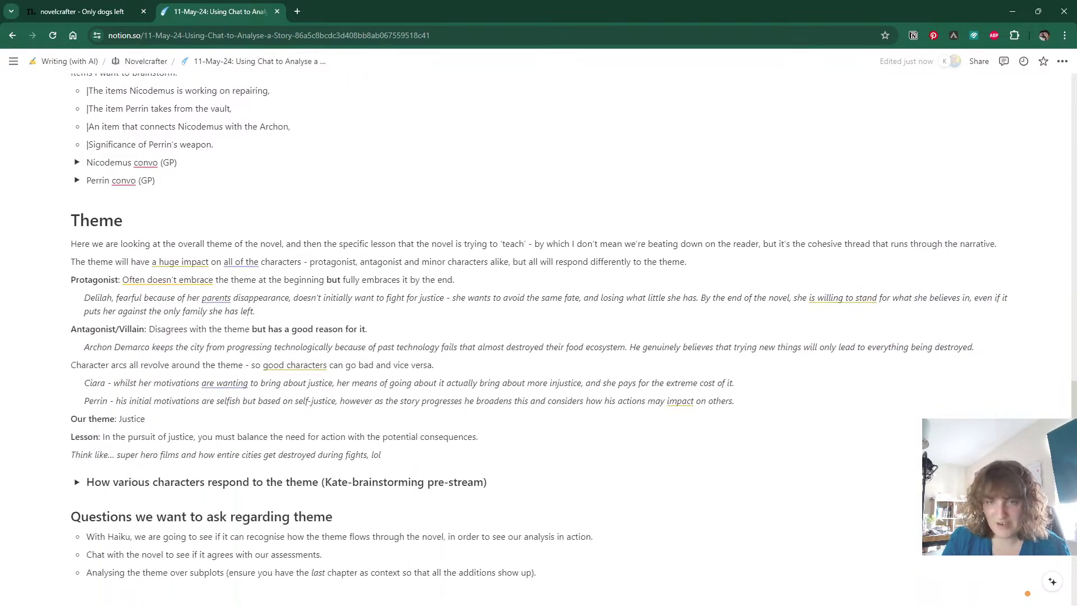
scroll(538, 336, "up", 1)
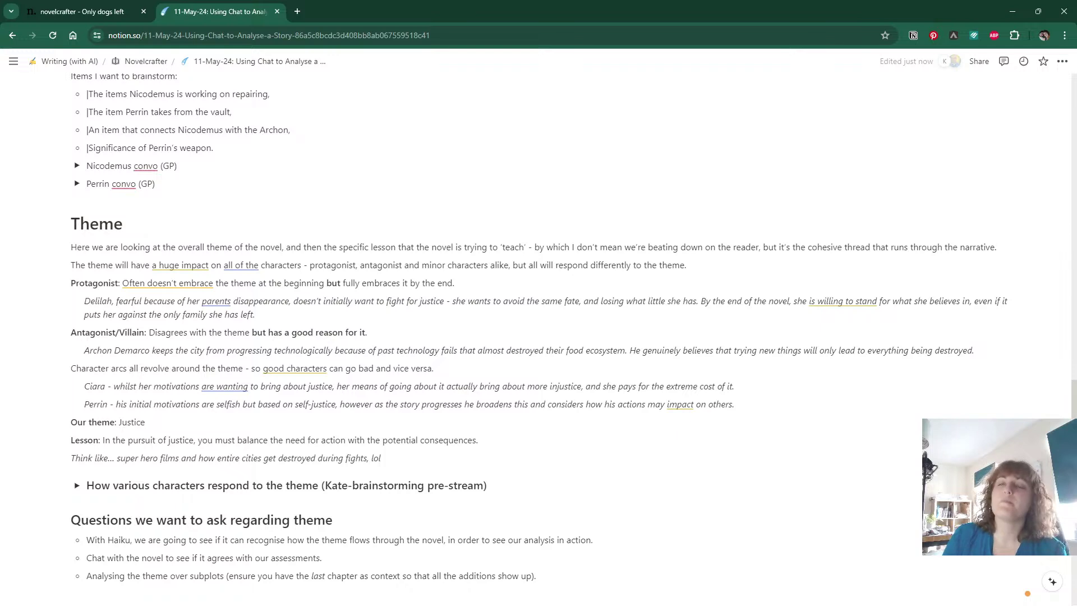
scroll(538, 327, "down", 1)
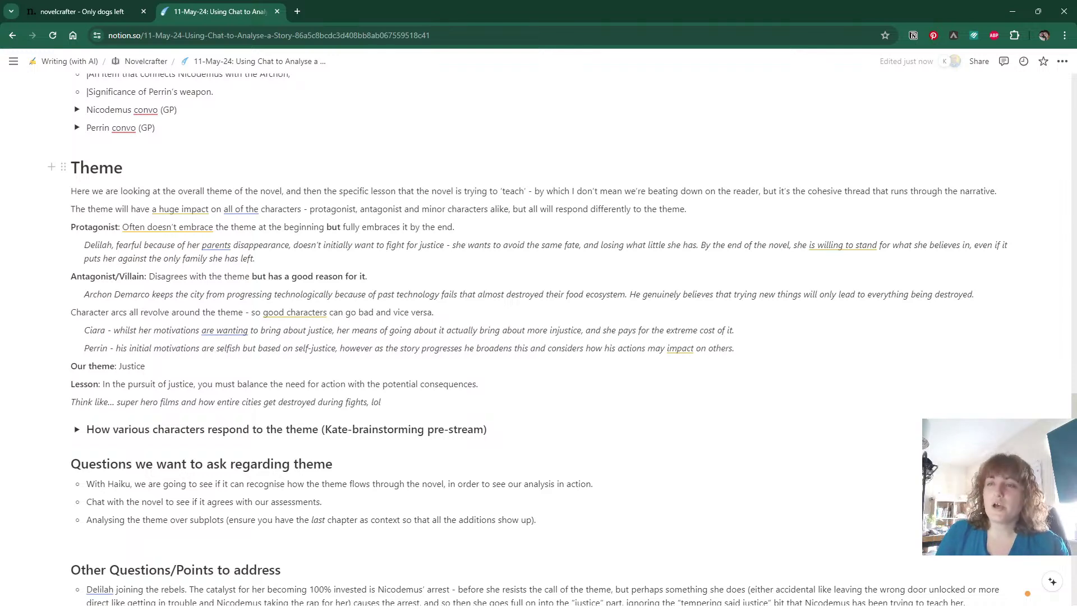
left_click(90, 12)
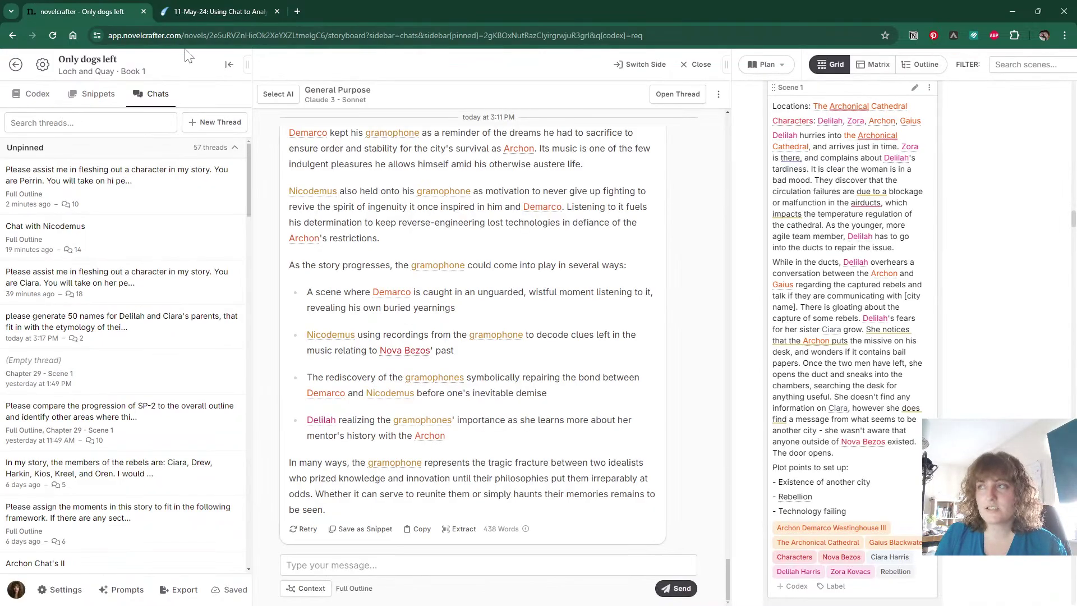
left_click(695, 64)
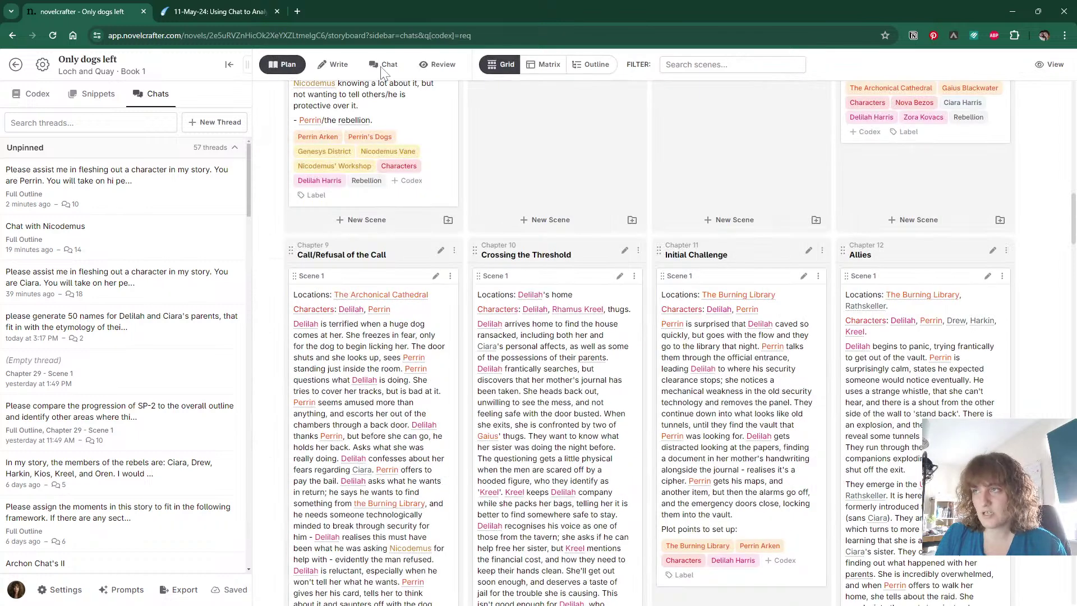
left_click(382, 67)
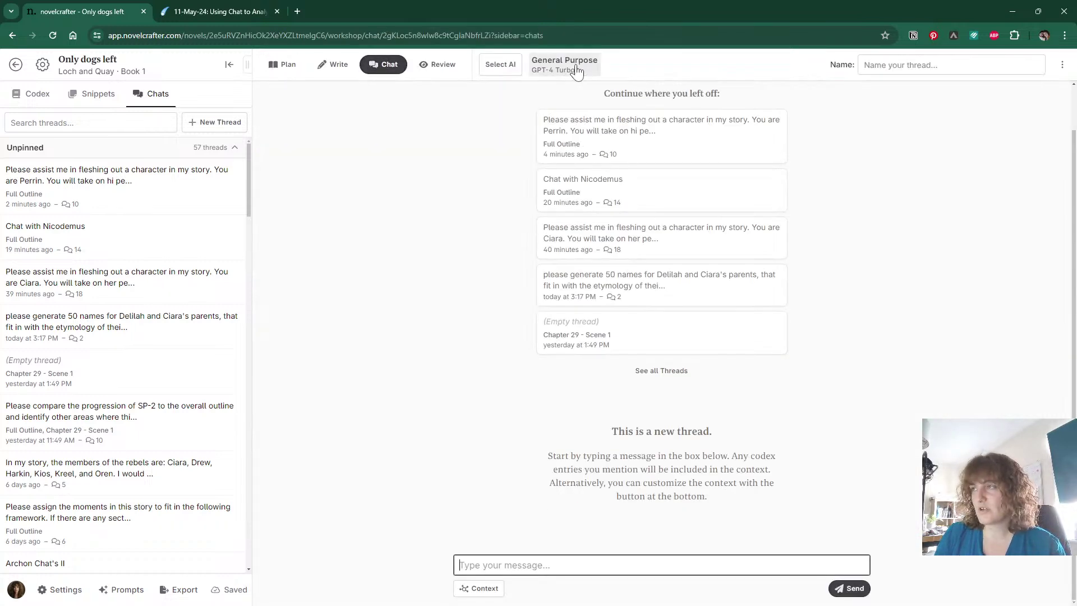
Set the new thread's model to Claude 3 - Haiku and include the Full Novel Outline as context.
left_click(575, 66)
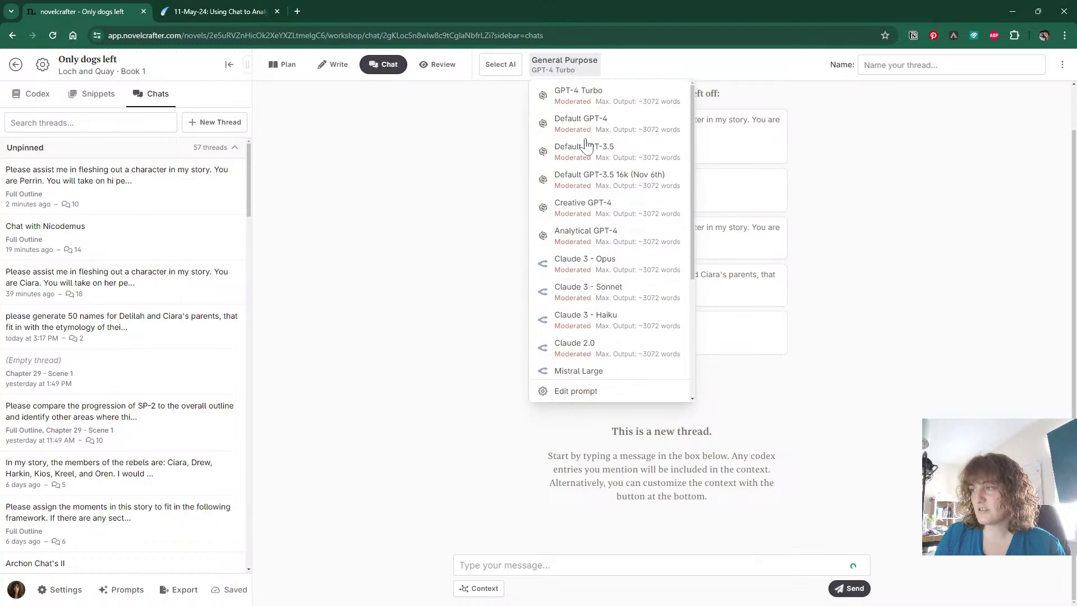
left_click(605, 319)
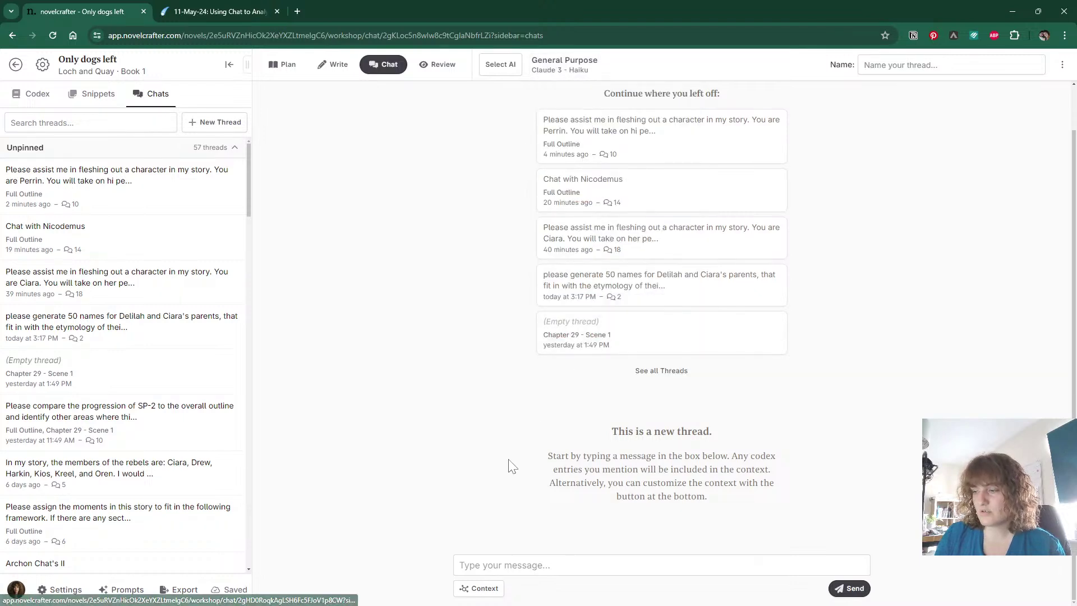
left_click(469, 592)
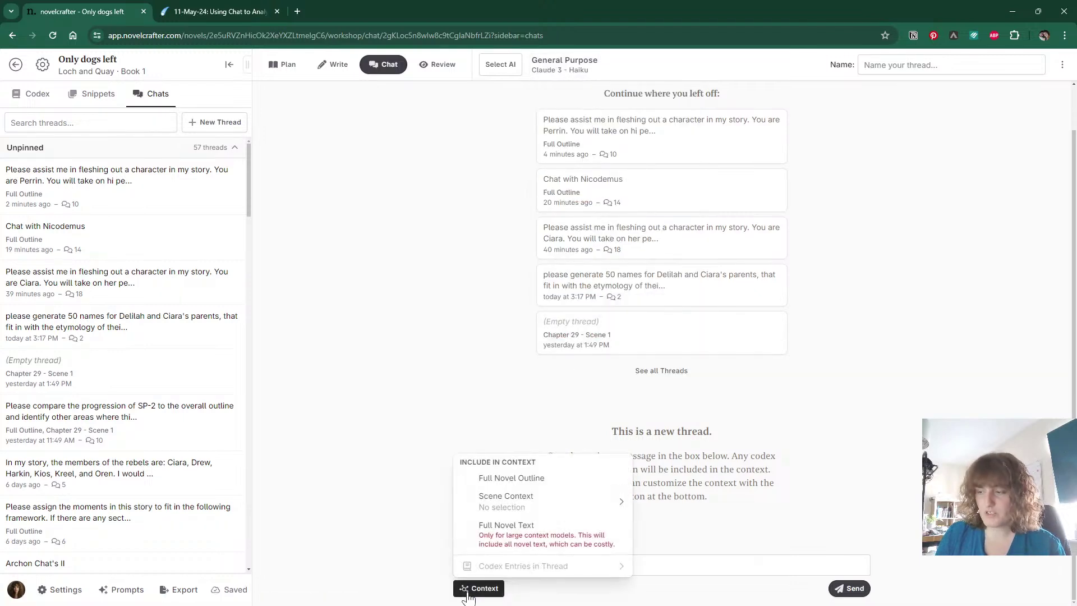
left_click(558, 481)
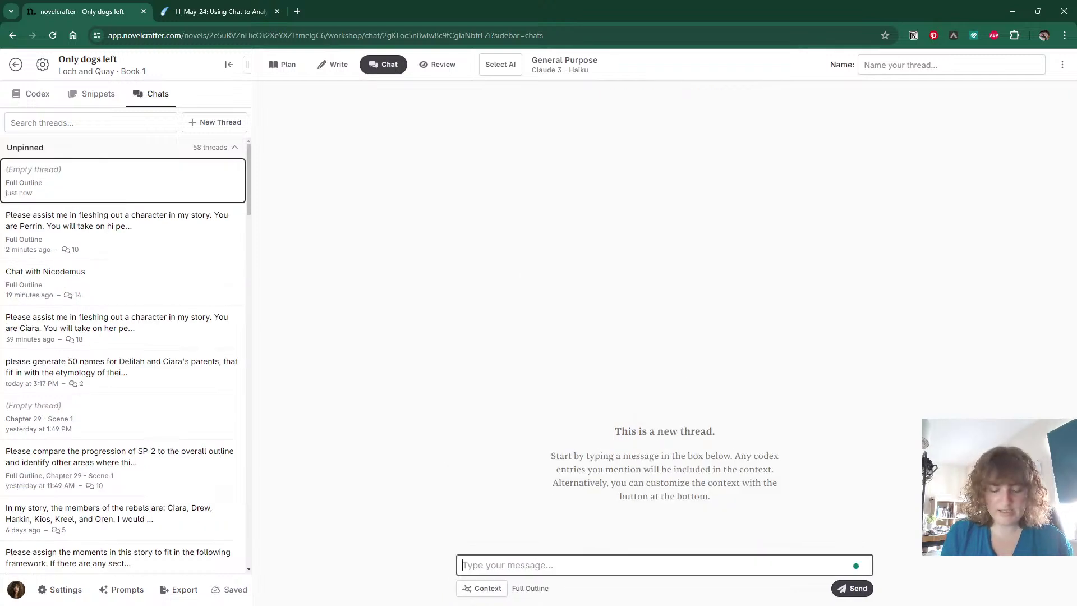
Name the new chat thread "Theme Chat".
type("W")
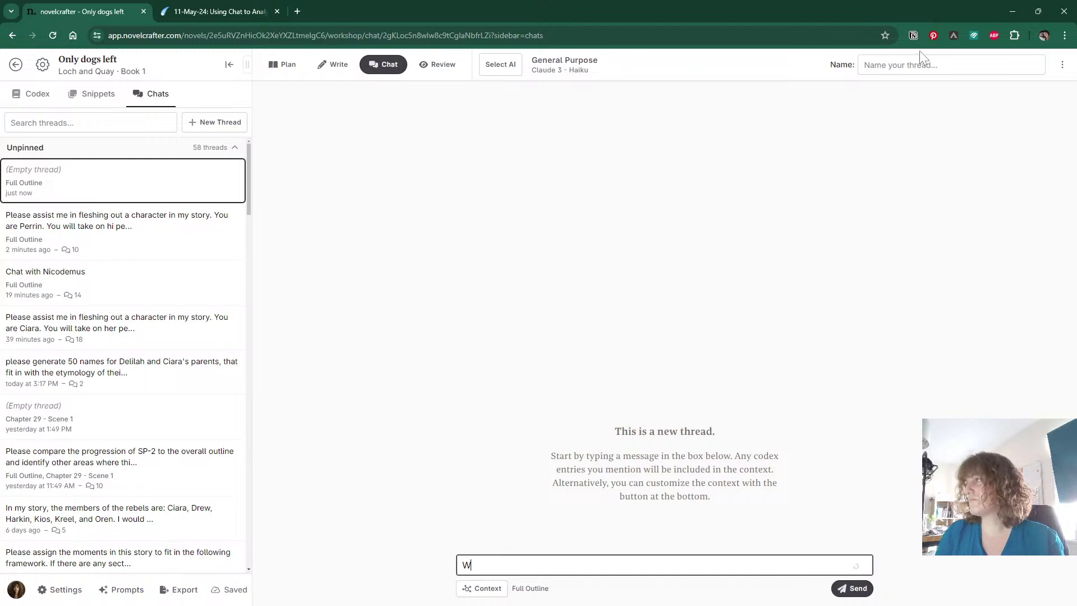
left_click(897, 64)
type("Theme Chat")
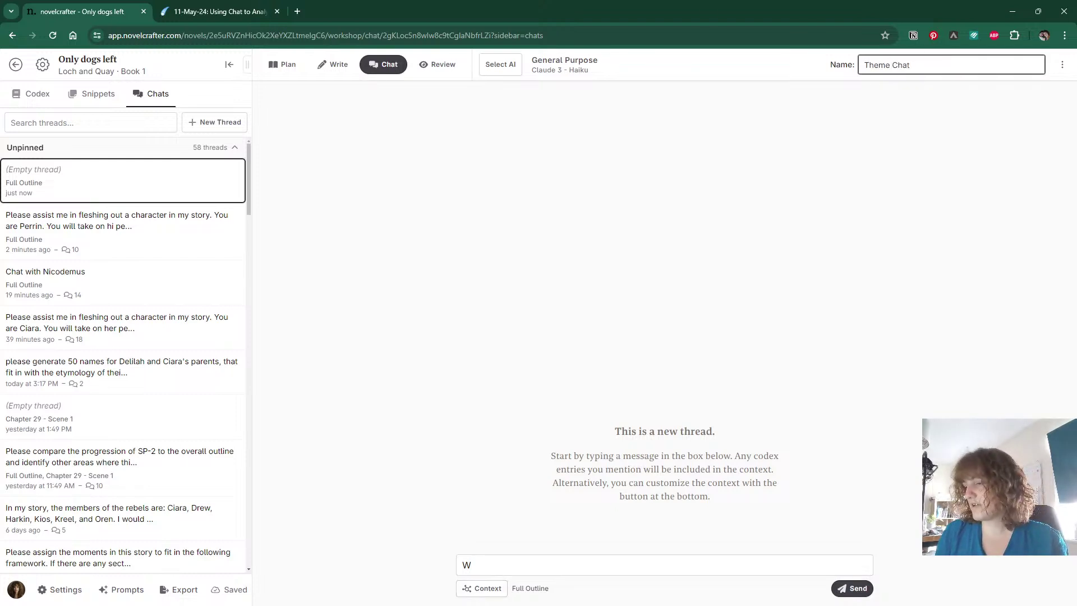
Send the message "What is the overall theme of this novel, summarised in one word. You may give more than one option if there are multiple themes.".
left_click(645, 565)
type("What is th")
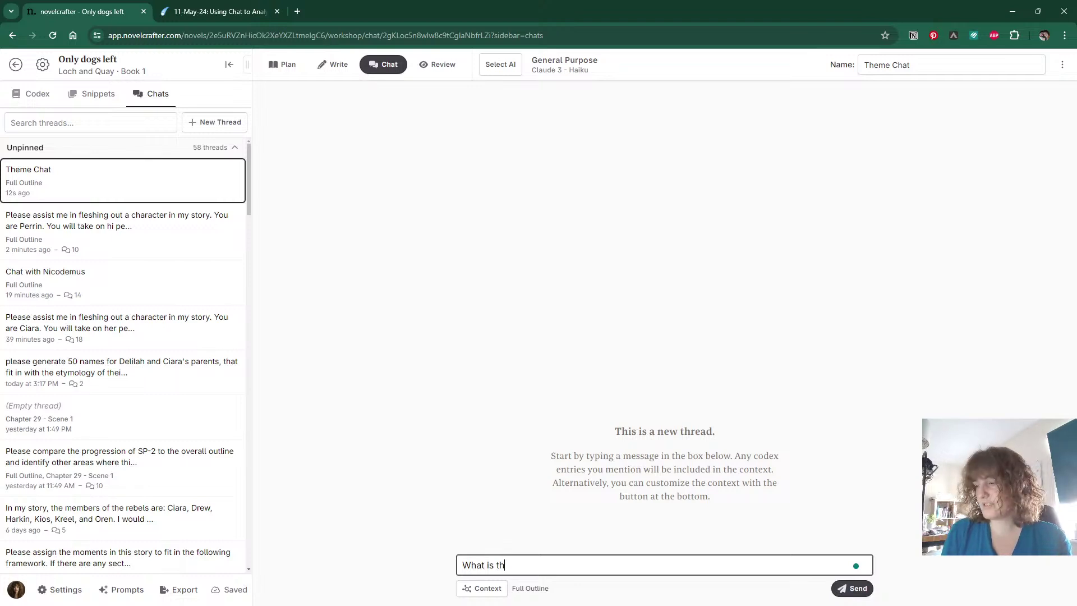
type("e overall theme ")
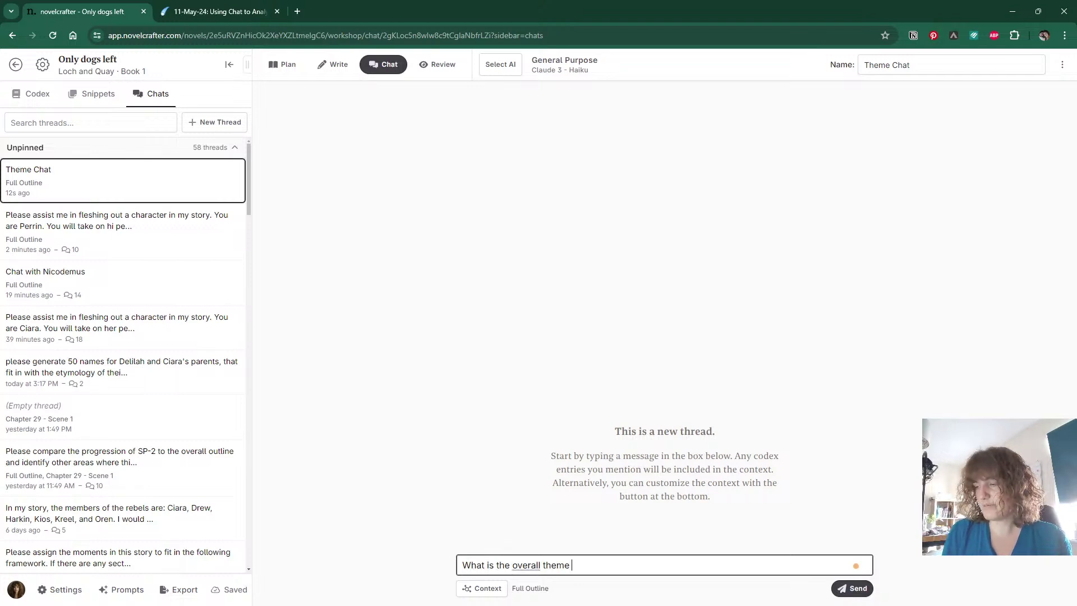
type("of this novel, ")
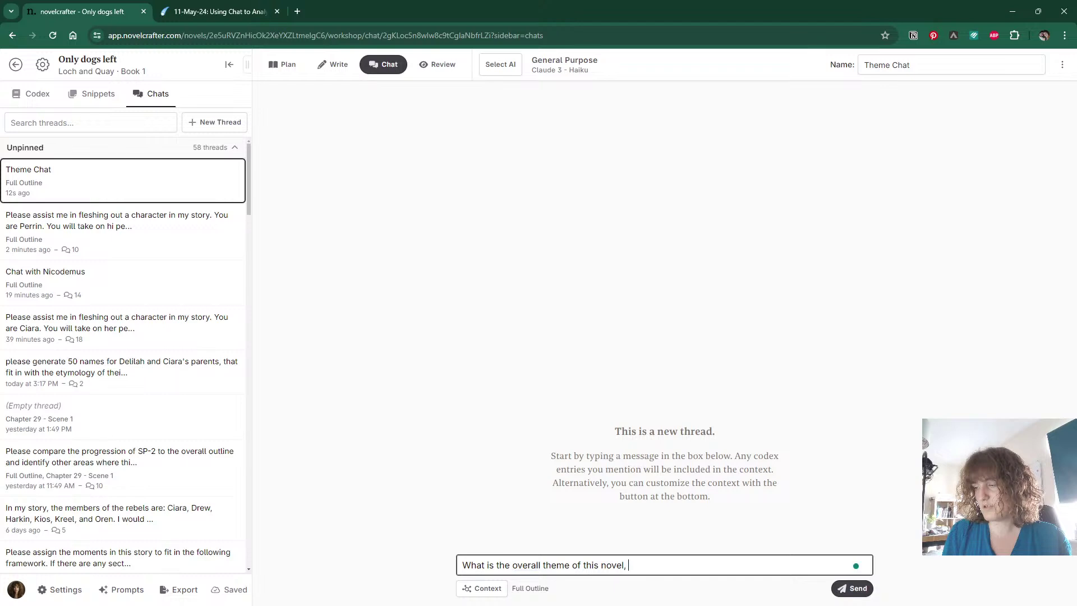
type("sum")
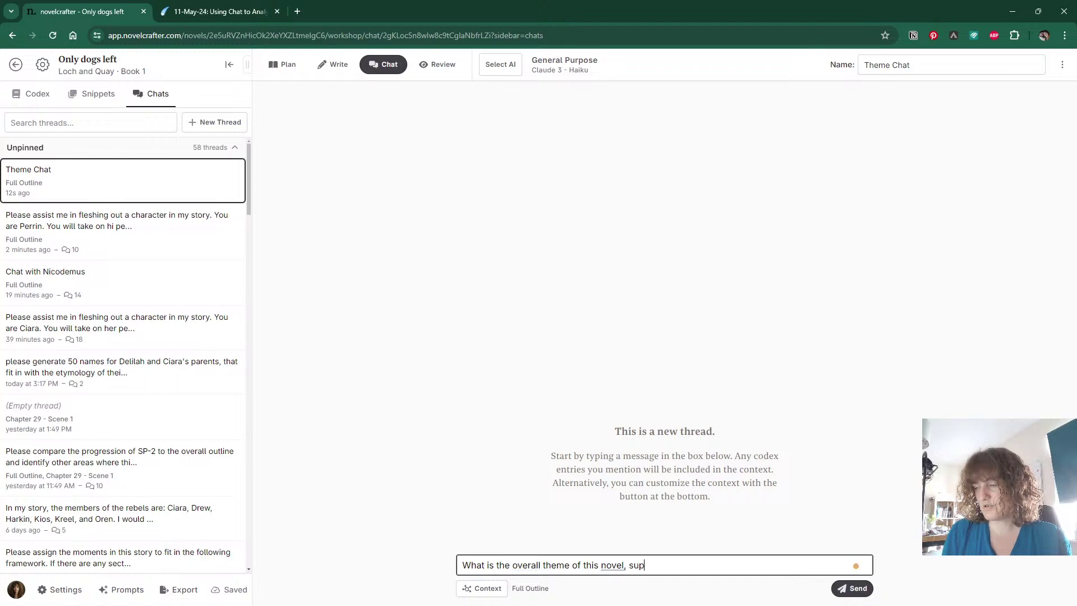
type("marised ")
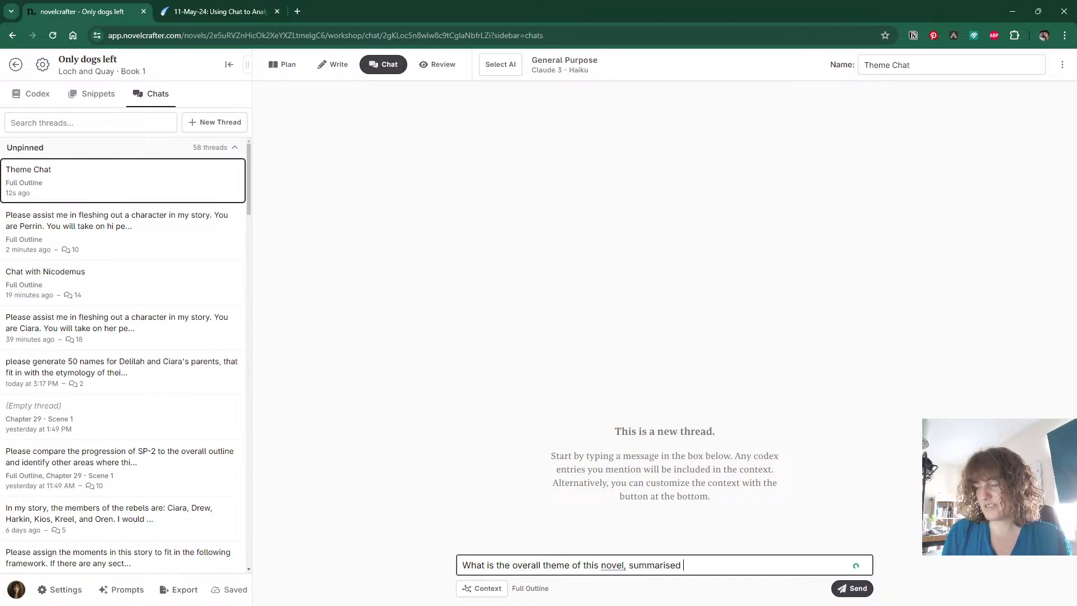
type("in one word. ")
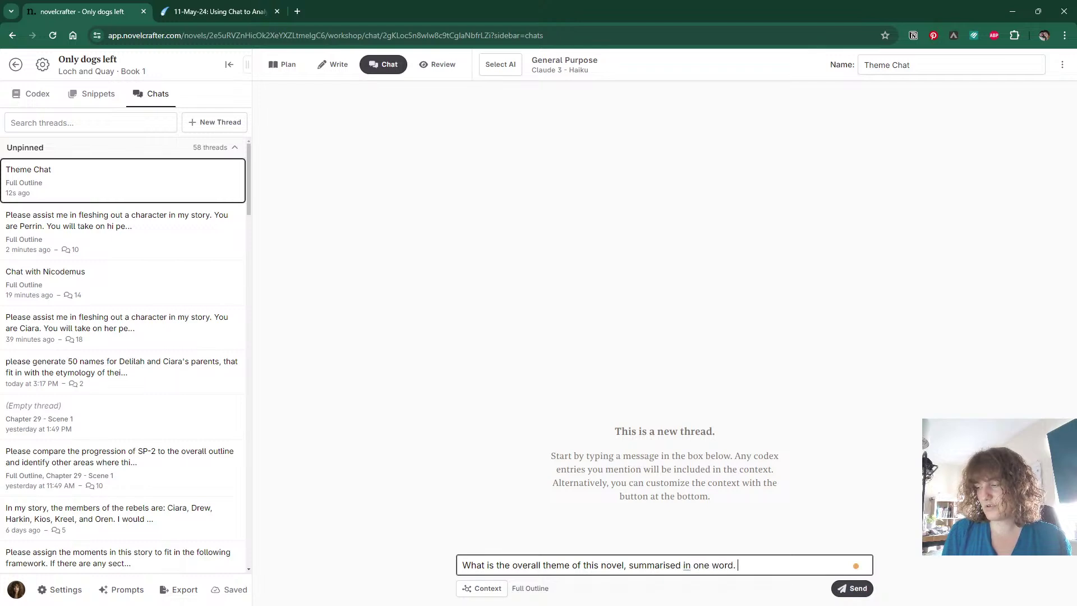
type("You may ")
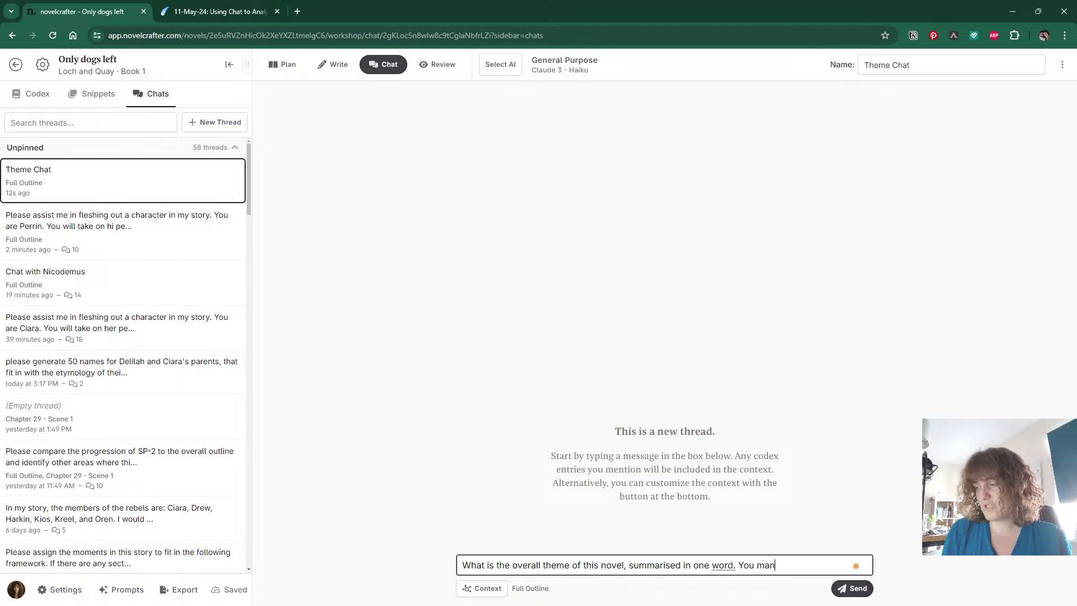
type("give more t")
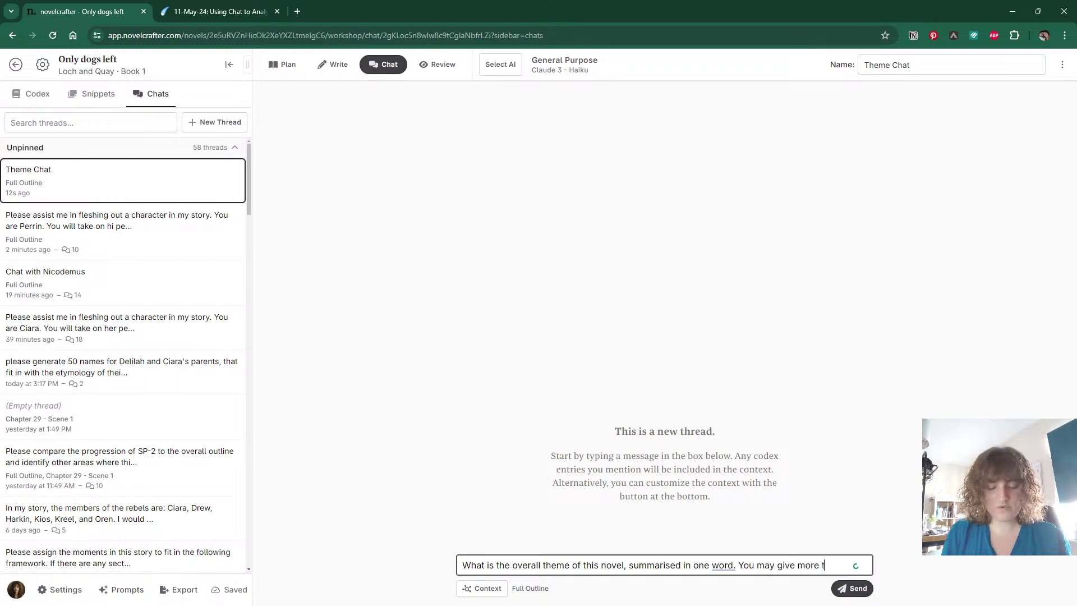
type("han one op")
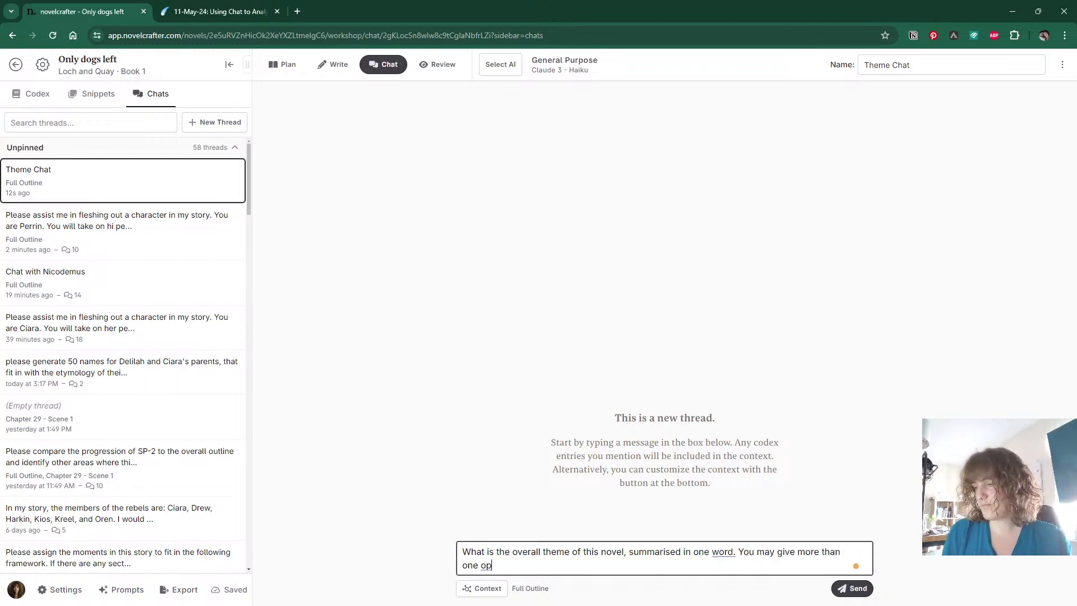
type("tion if there are ")
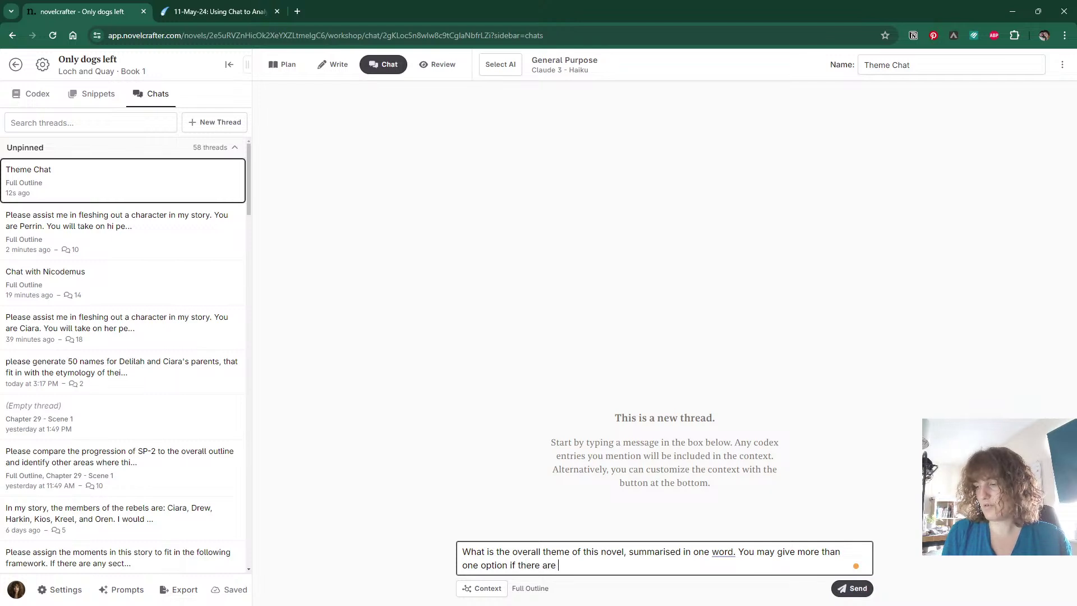
type("multiple themes.")
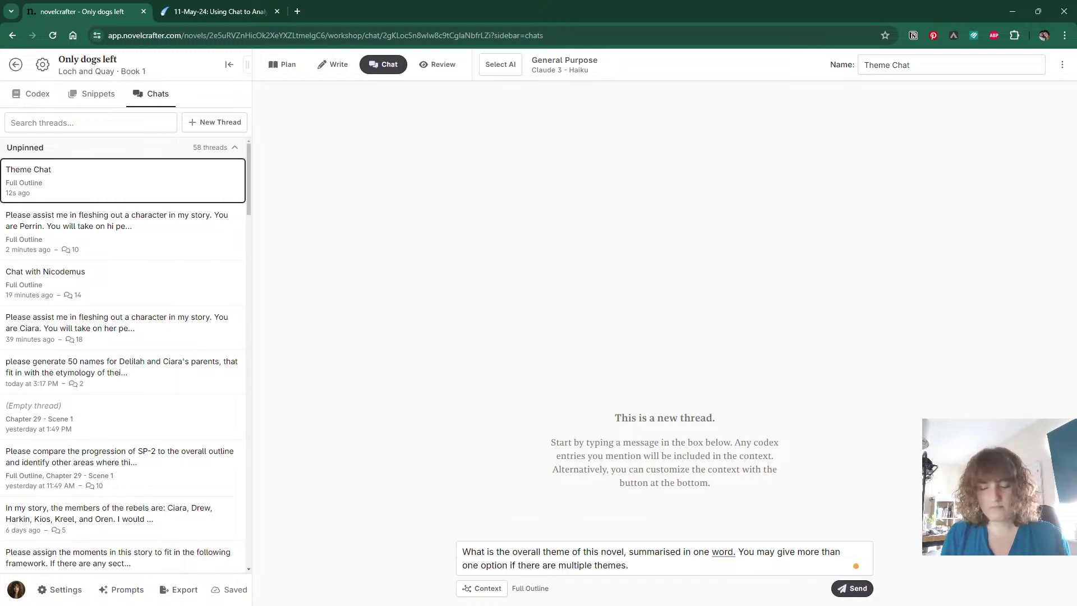
key("Return")
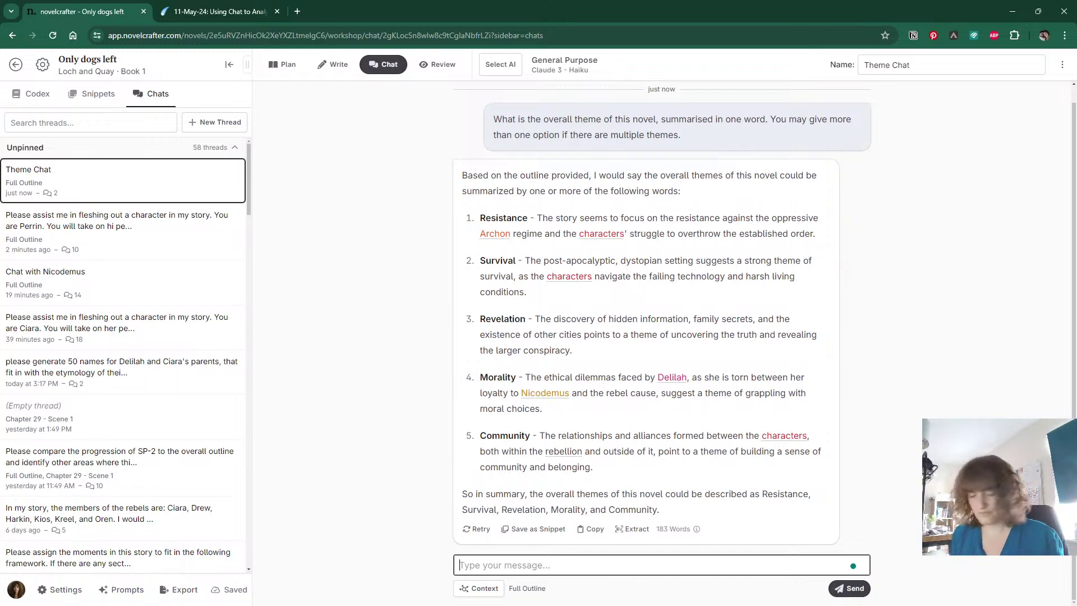
Ask in the same thread "How do these all fit in with an overall concept of 'justice' as a theme?".
type("How do ")
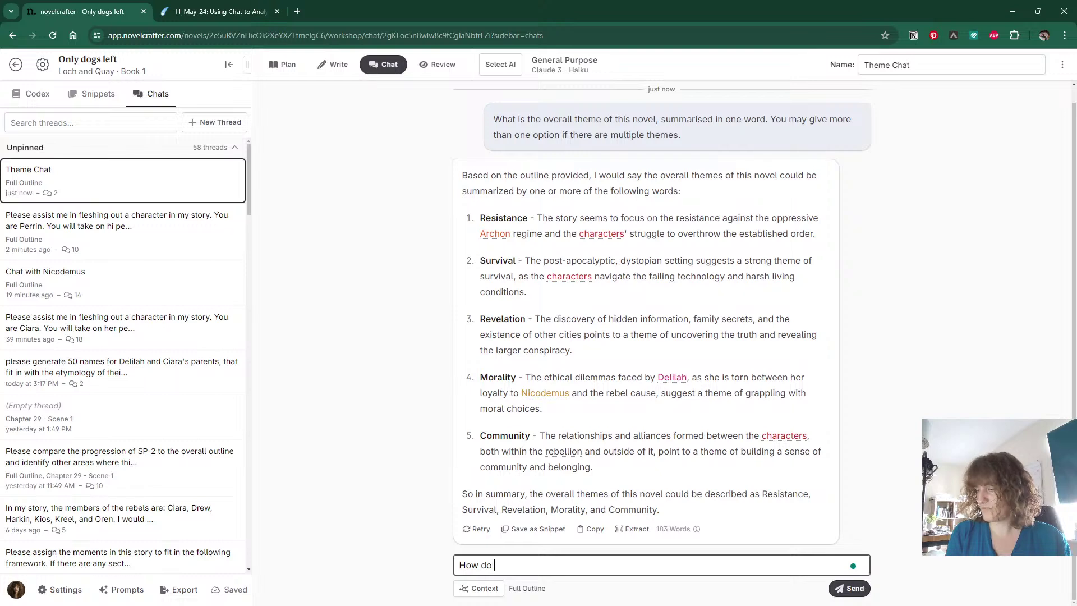
type("these all fit in ")
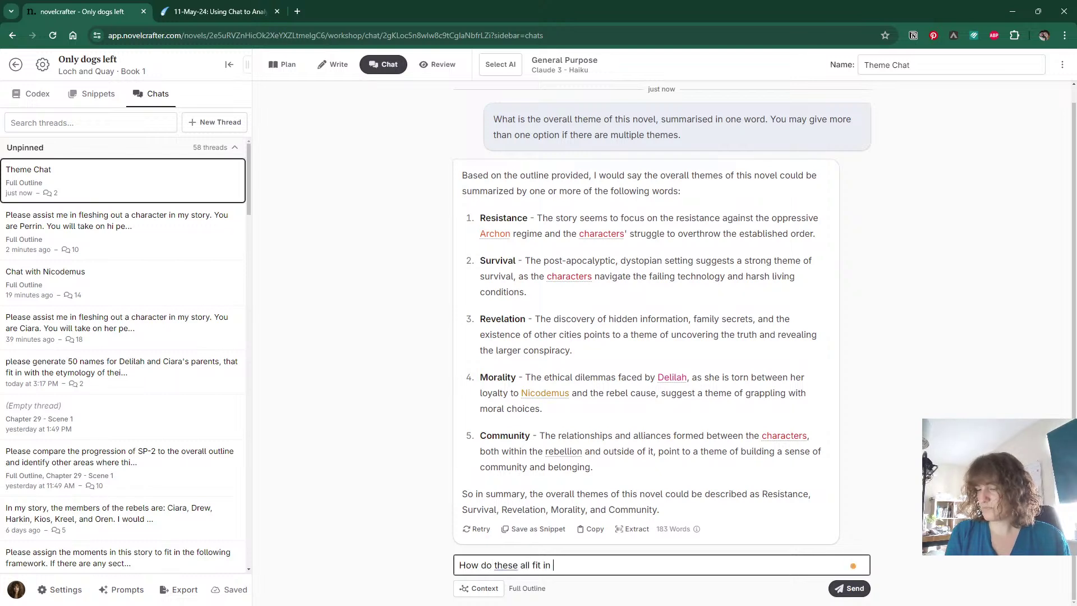
type("with an overal")
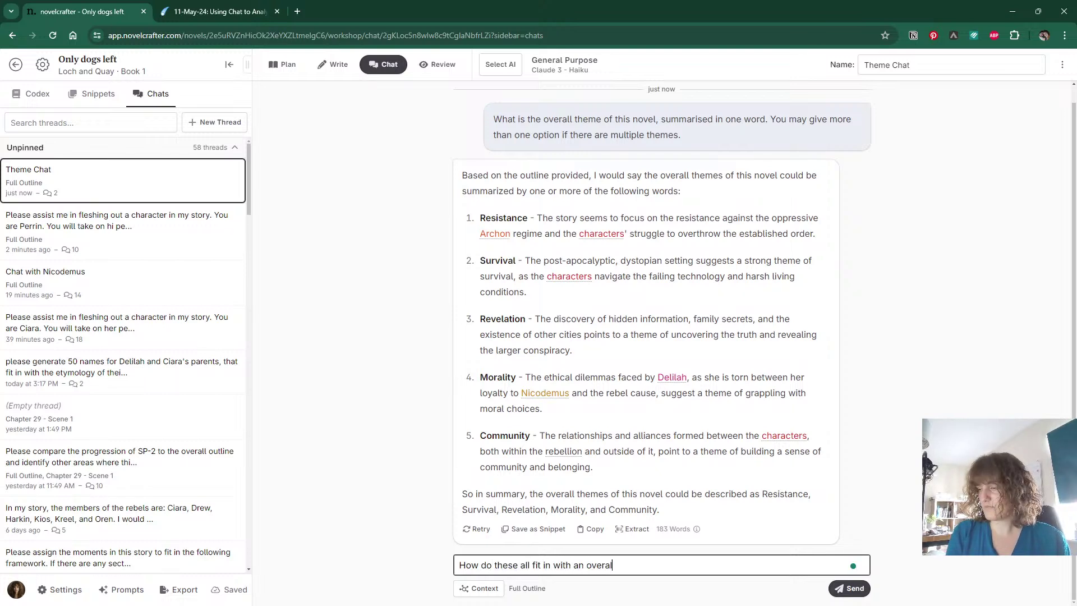
type("l concept of 'j")
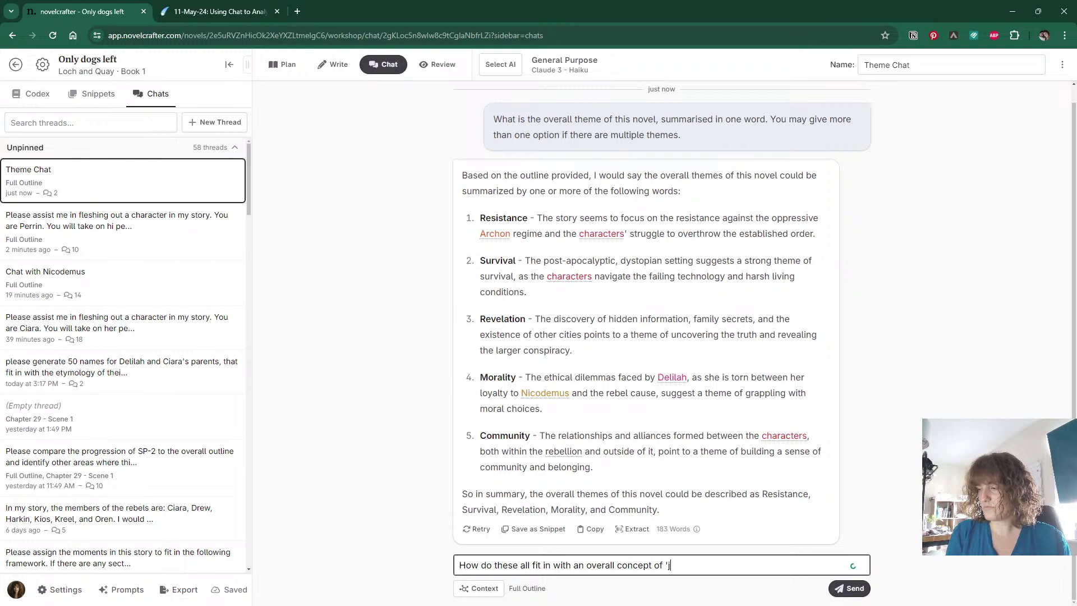
type("ustice' as a theme?")
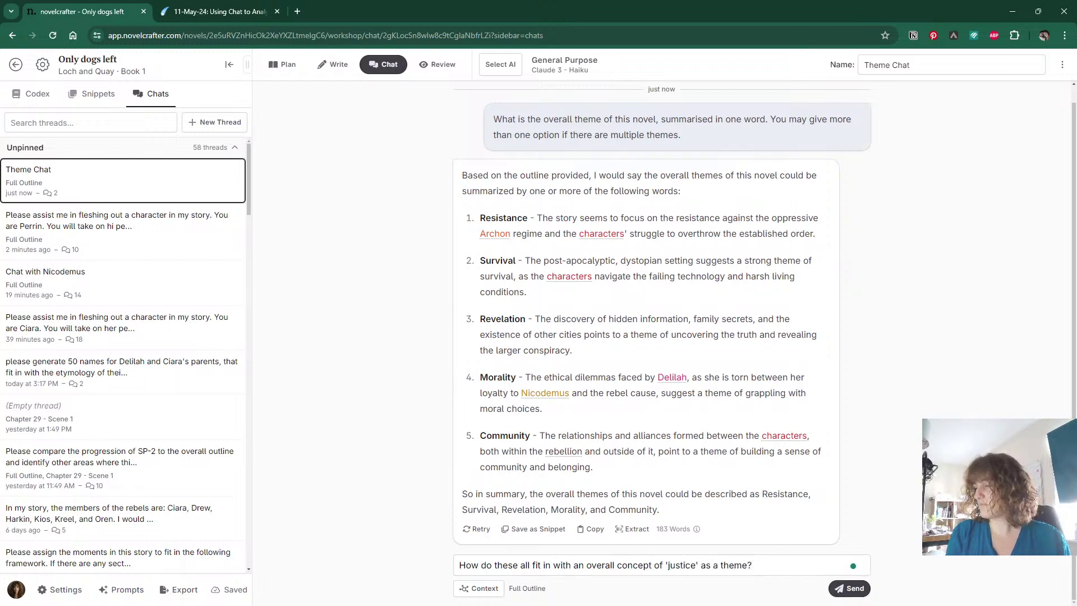
key("Return")
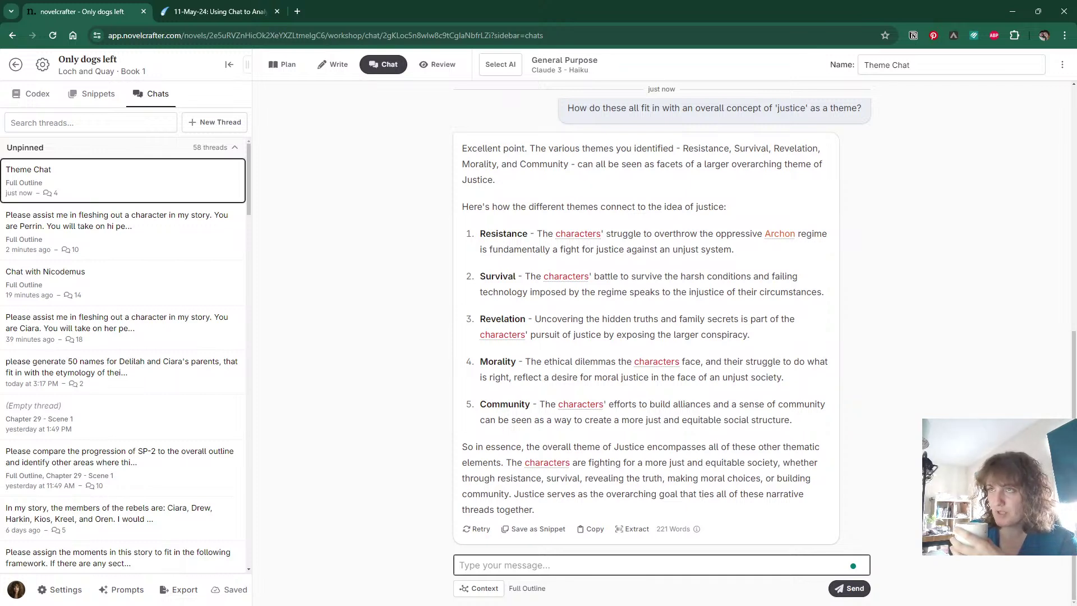
Copy the Protagonist line from the Notion notes' Theme section and paste it into a new Novelcrafter chat message beneath the opening "Given that:".
left_click(206, 8)
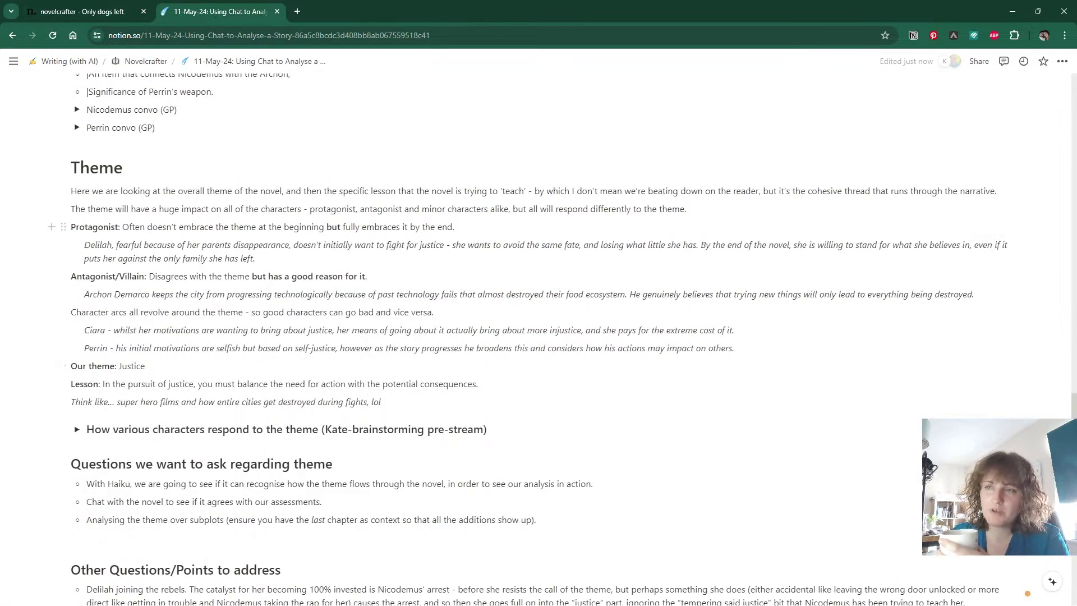
left_click(120, 11)
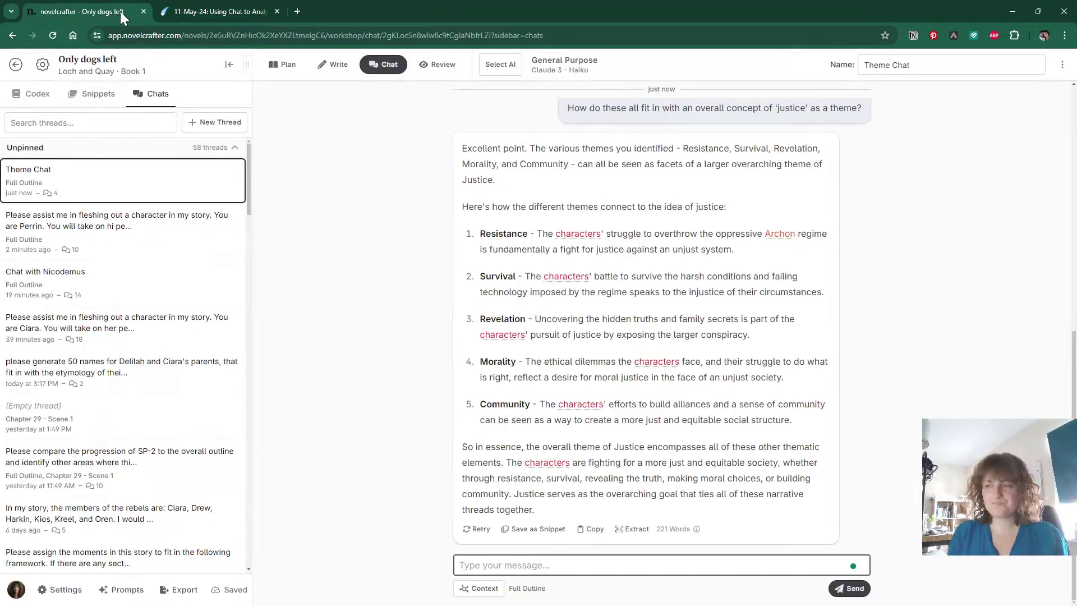
left_click(183, 11)
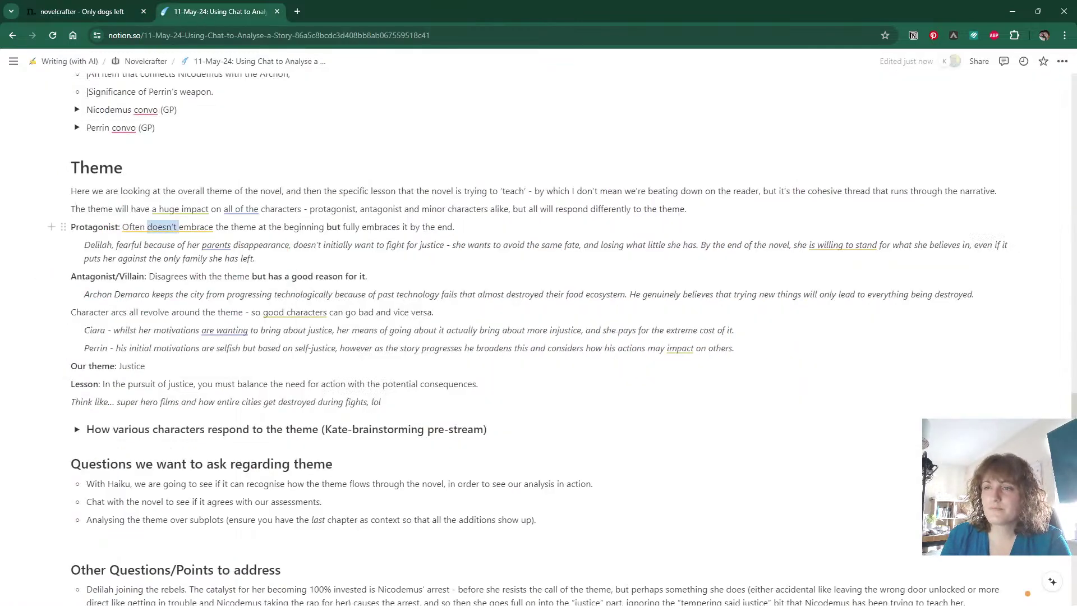
triple_click(162, 227)
key("ctrl+c")
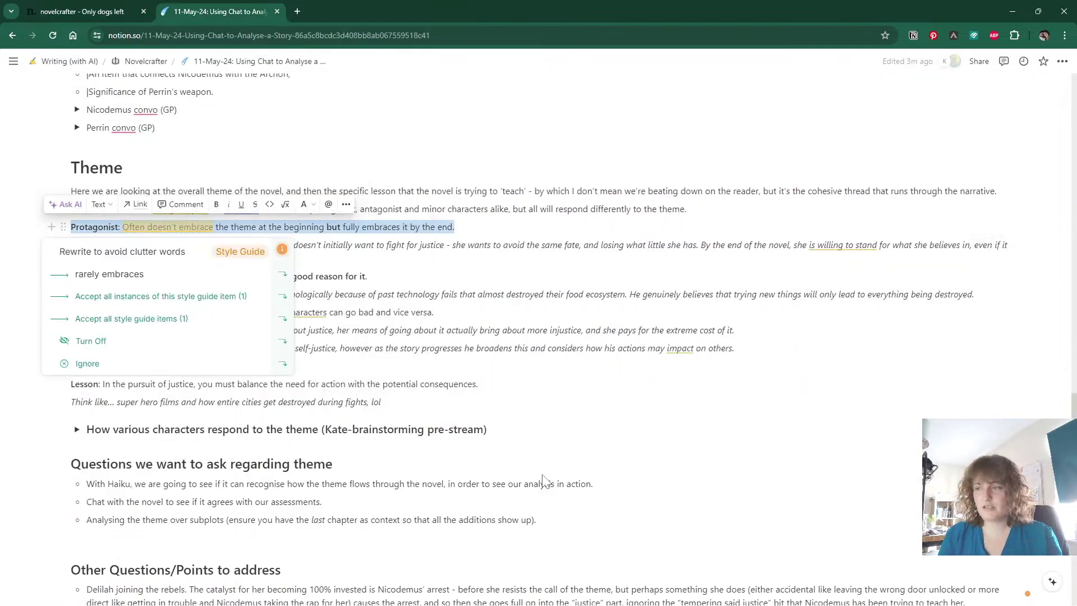
key("ctrl+1")
type("Given tha")
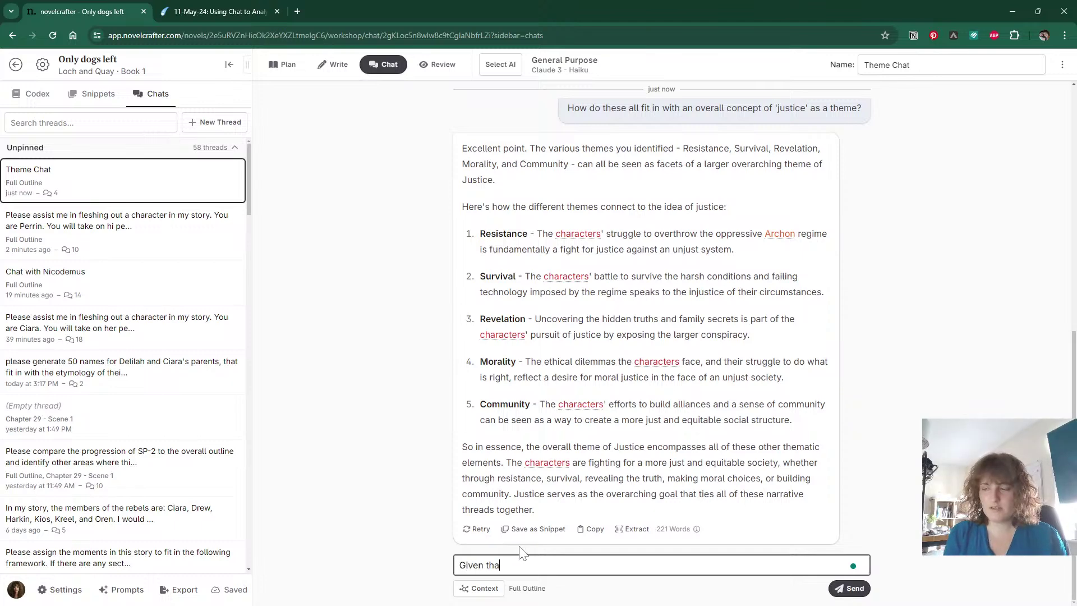
type("t:")
key("shift+Return")
key("ctrl+v")
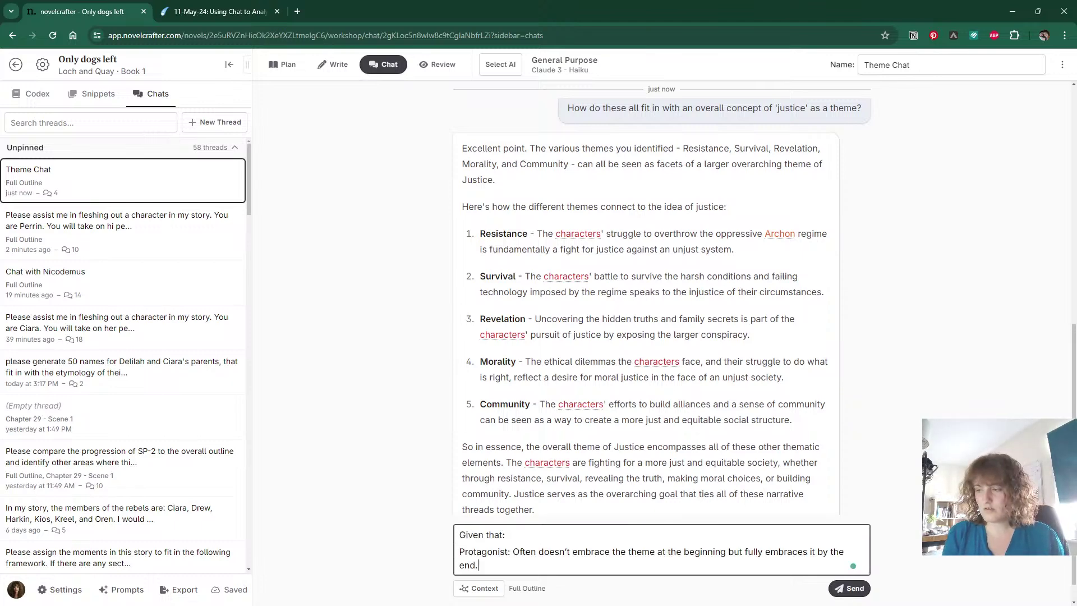
Copy the Antagonist/Villain line from the Notion notes and paste it on a new line of the Novelcrafter message draft.
key("ctrl+2")
key("Escape")
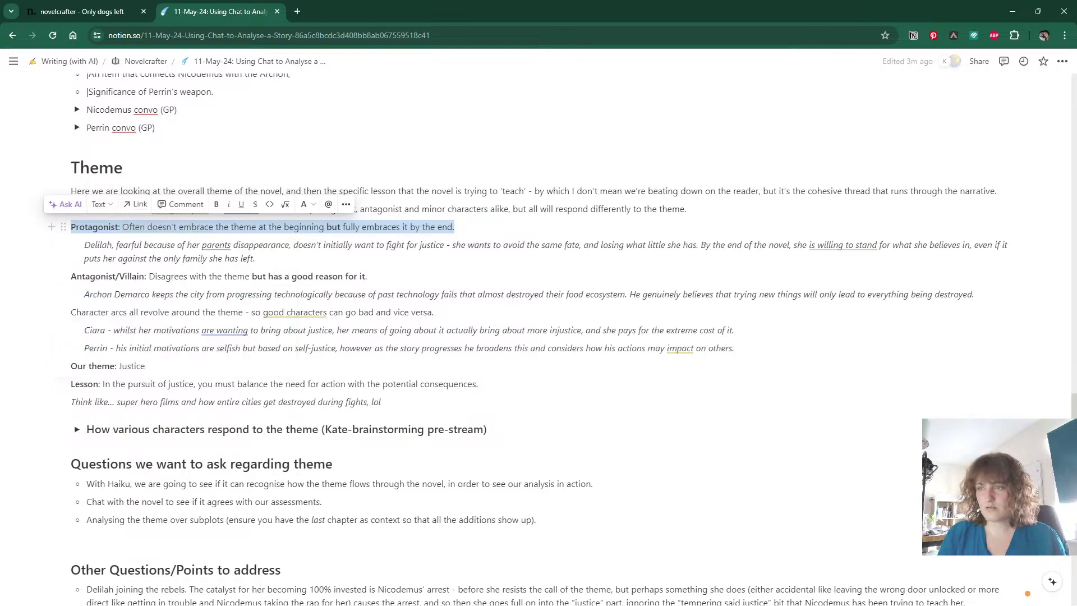
triple_click(352, 276)
key("ctrl+c")
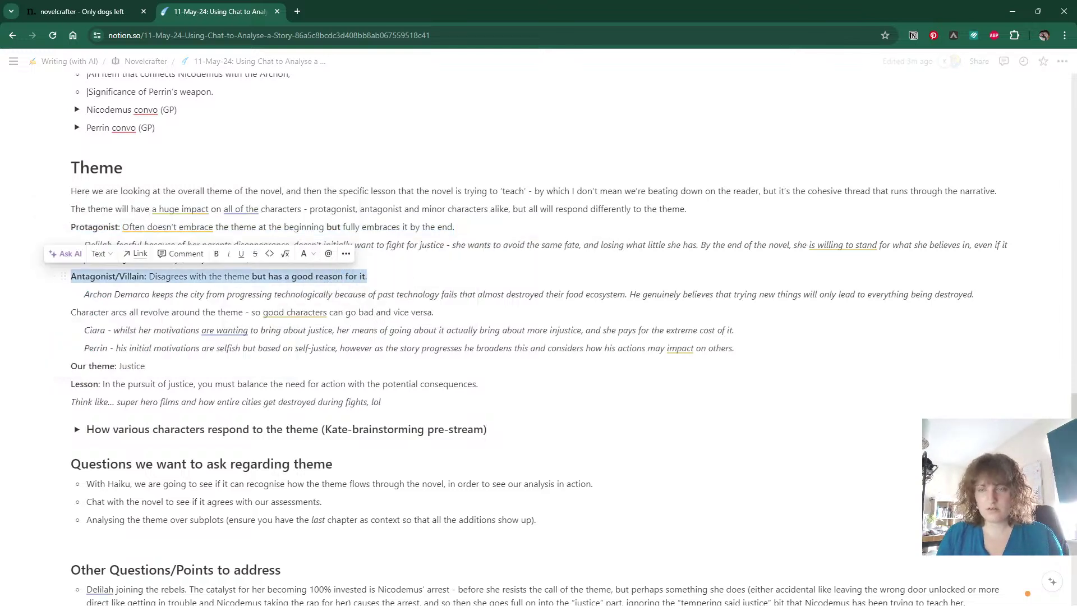
key("ctrl+1")
key("shift+Return")
key("ctrl+v")
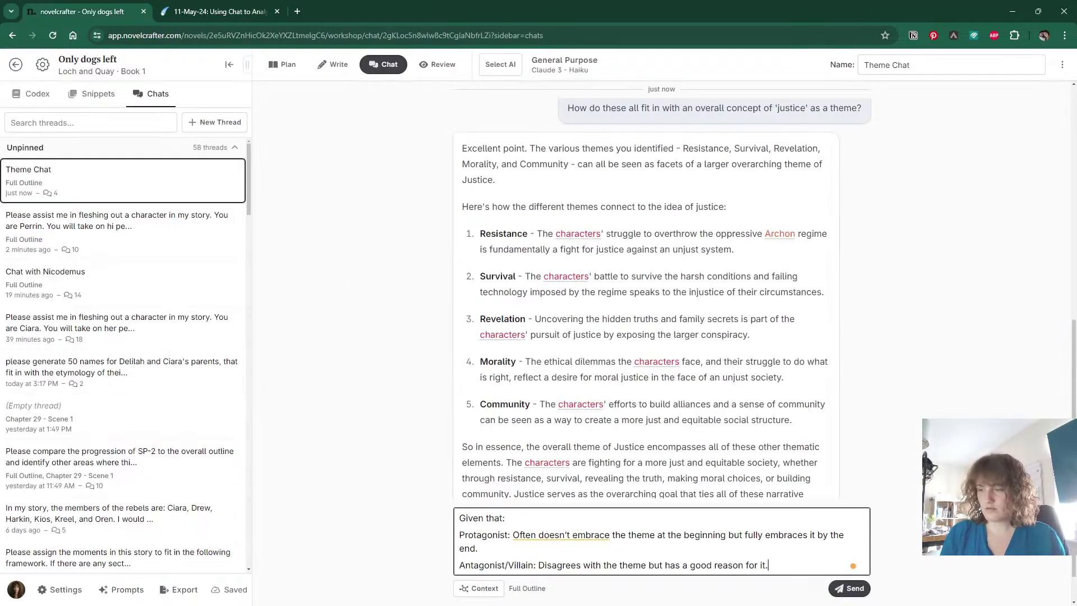
Add the Notion sentence "Character arcs all revolve around the theme - so good characters can go bad and vice versa." to the Novelcrafter draft.
key("shift+Return")
key("ctrl+2")
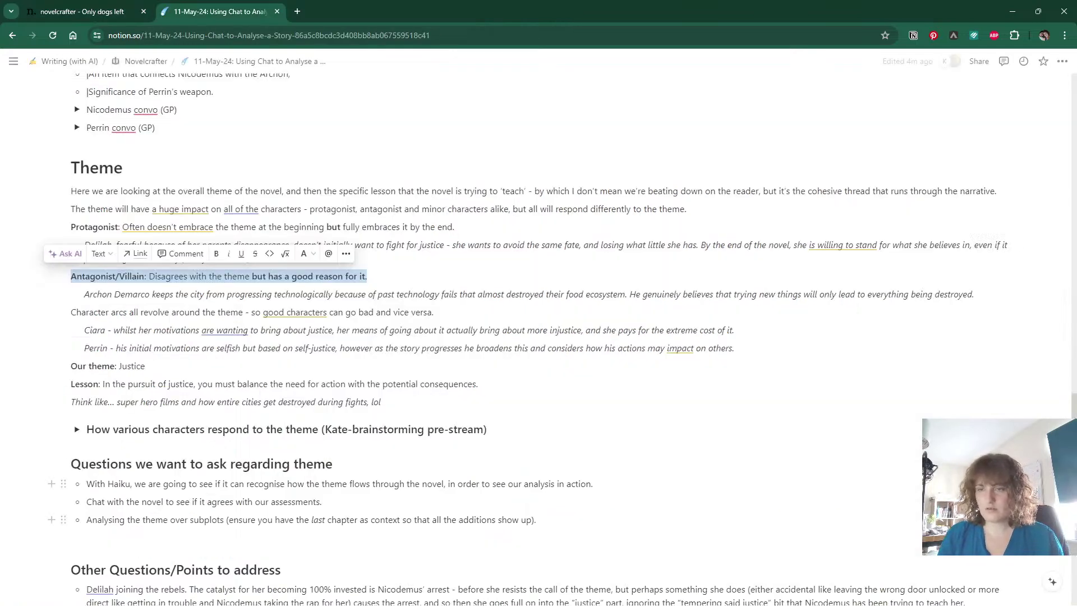
left_click_drag(71, 312, 434, 312)
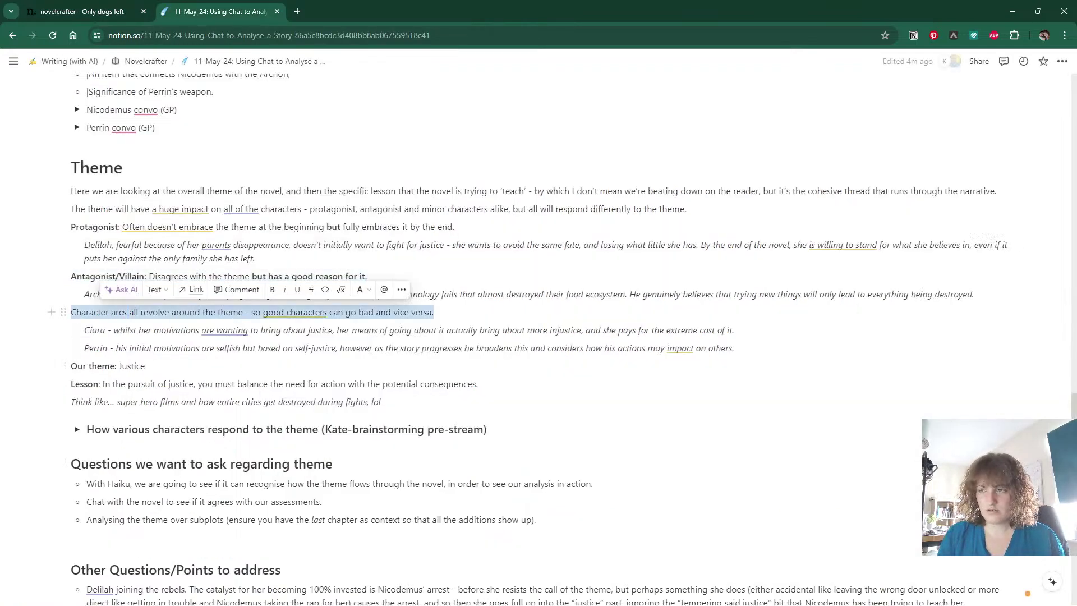
key("ctrl+1")
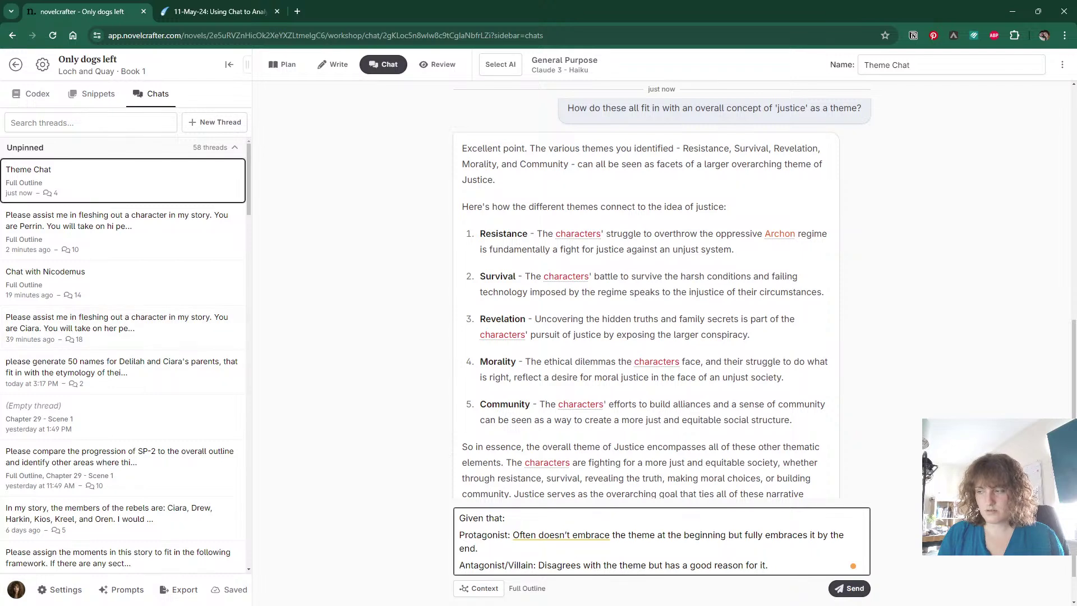
key("shift+Return")
key("ctrl+v")
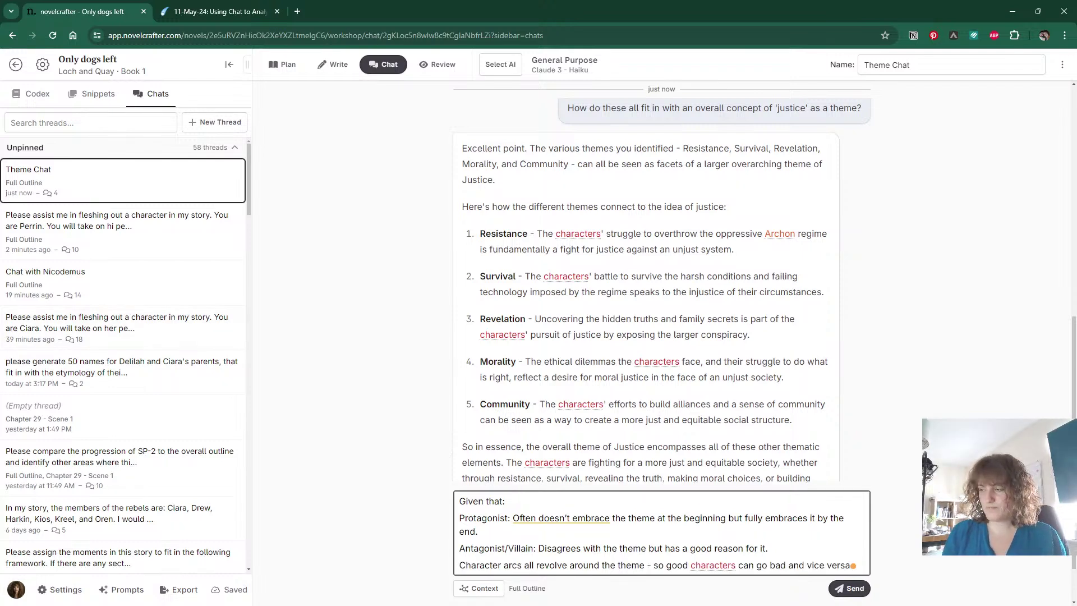
Add the question "How do the following characters respond to the theme?" on a new line of the message draft.
key("shift+Return")
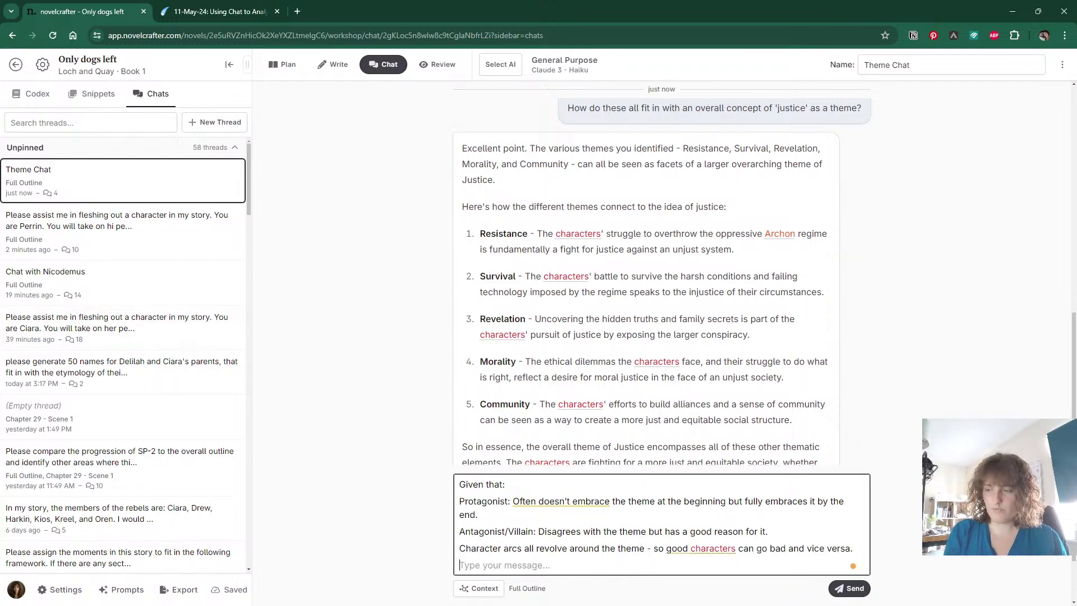
type("How do ")
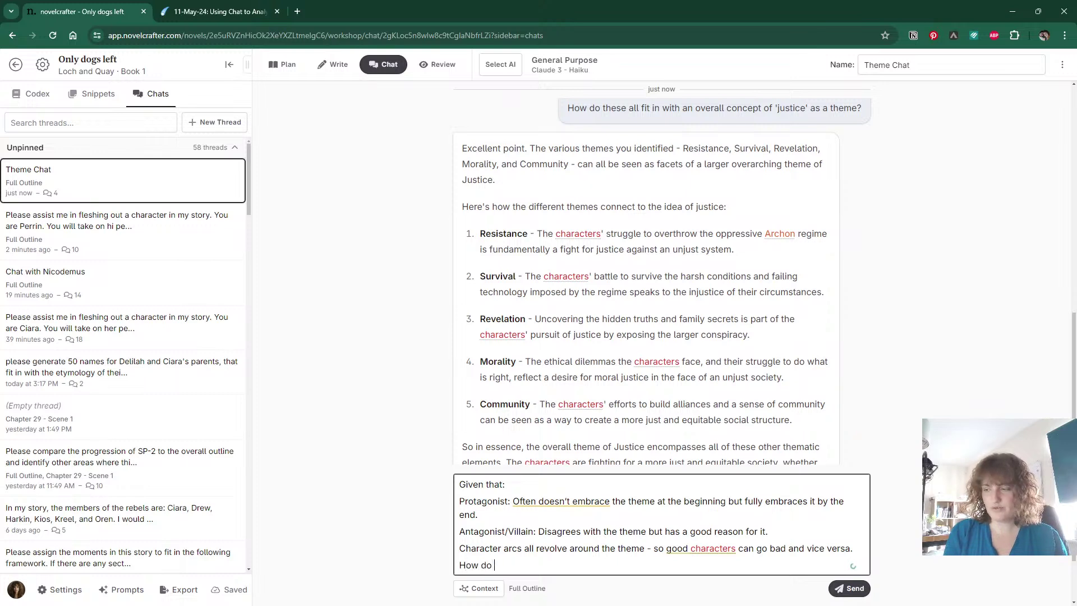
type("the following charact")
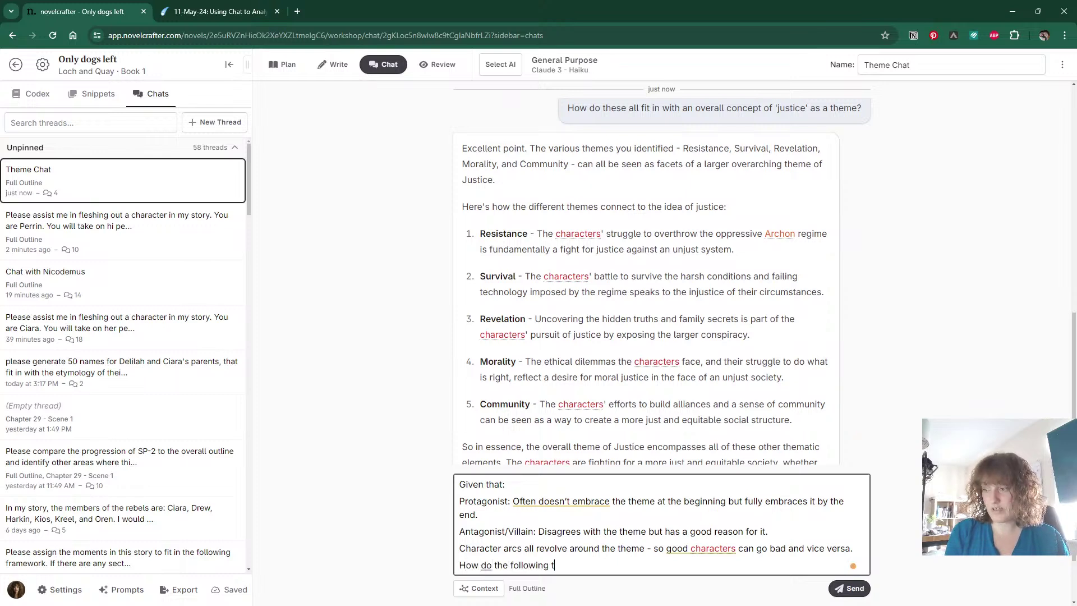
type("ers re")
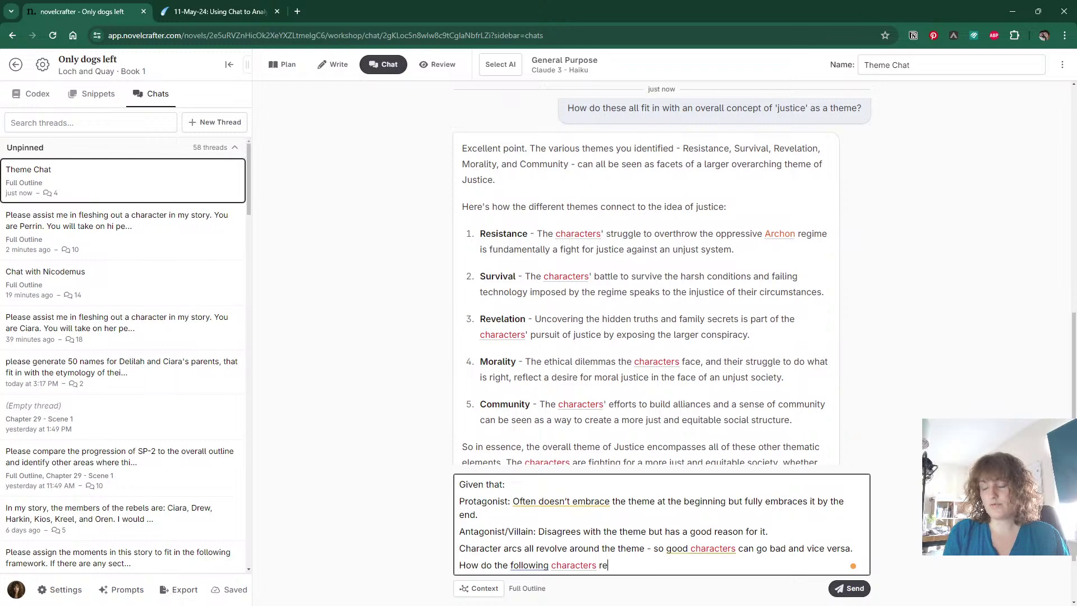
type("spond to the theme?")
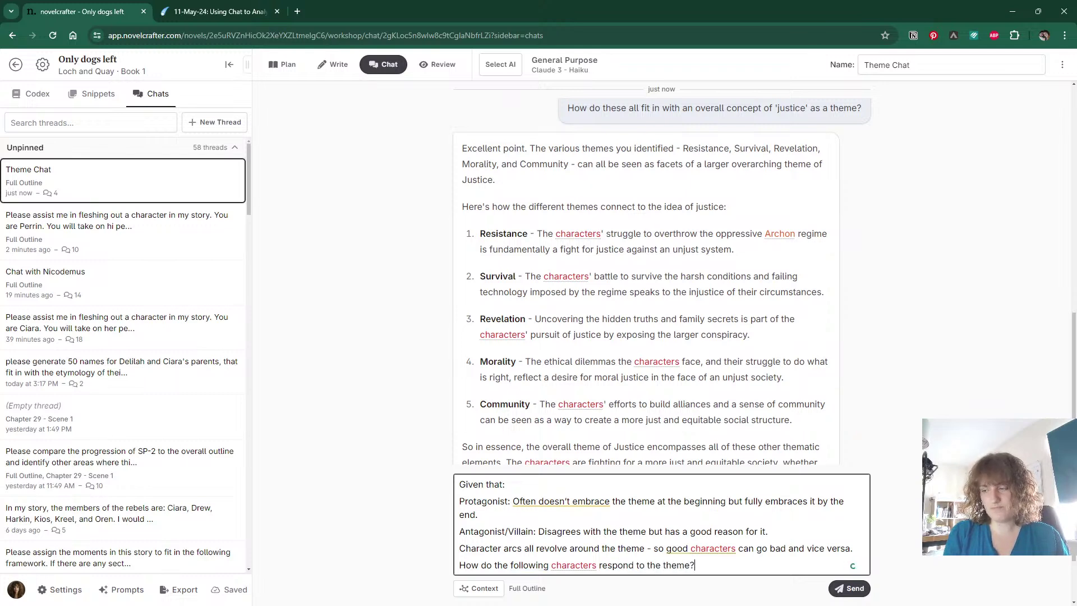
List the characters Delilah, Demarco, Ciara, Perrin and Nicodemus as dashed lines beneath the question in the draft.
key("shift+Return")
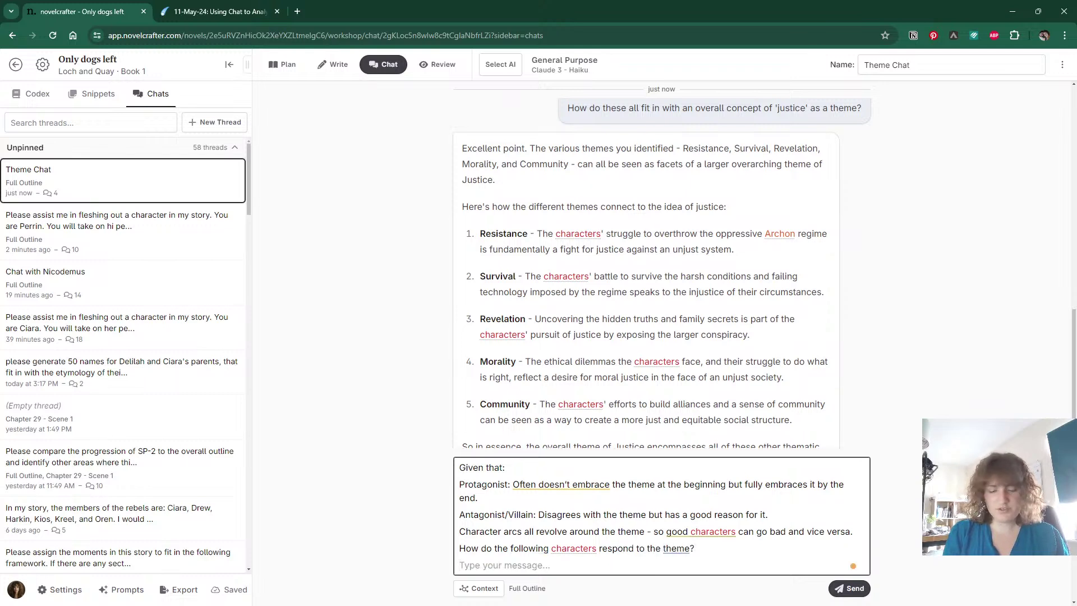
type("- Delilah")
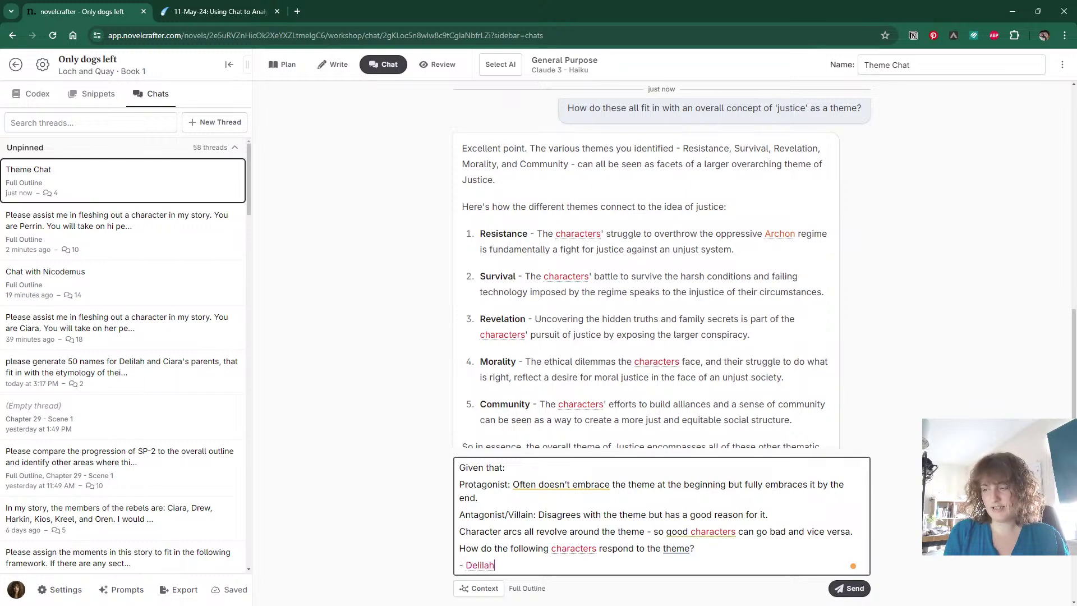
key("shift+Return")
type("- Demarco")
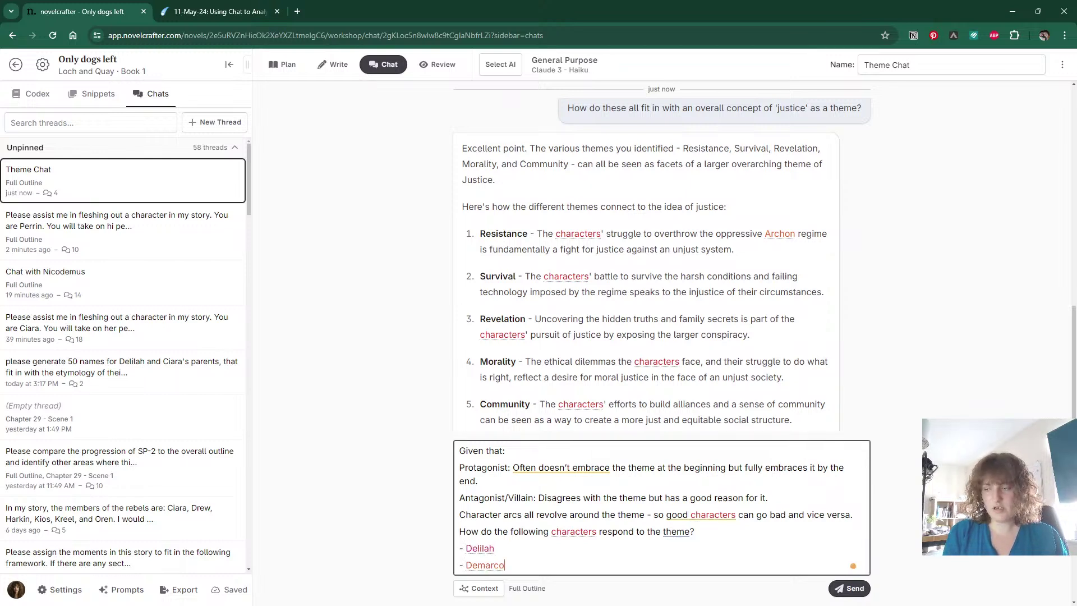
key("shift+Return")
type("- Ciara")
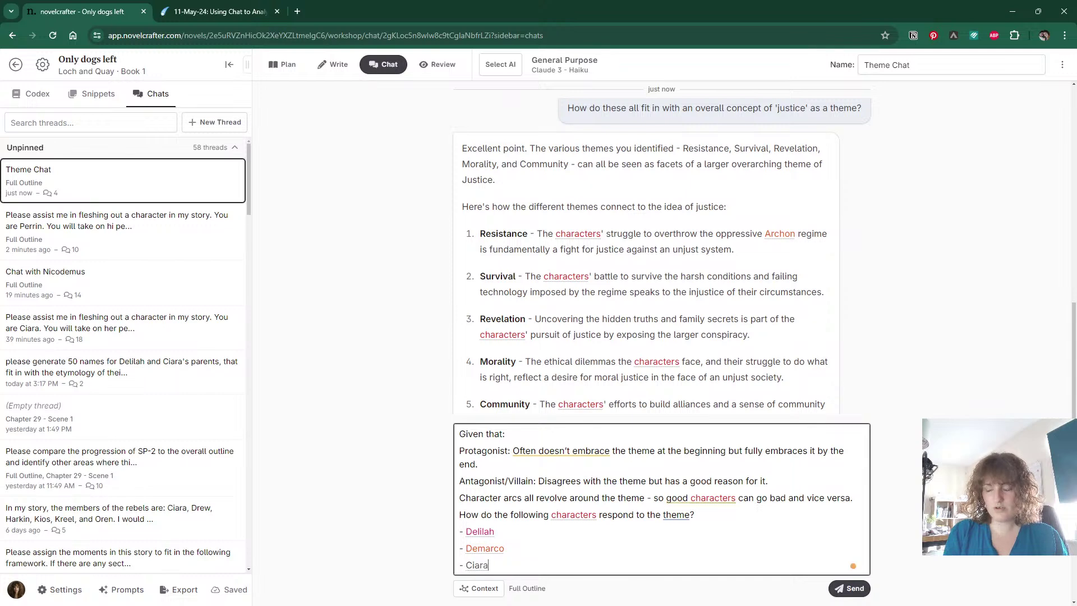
key("shift+Return")
type("- Perrin")
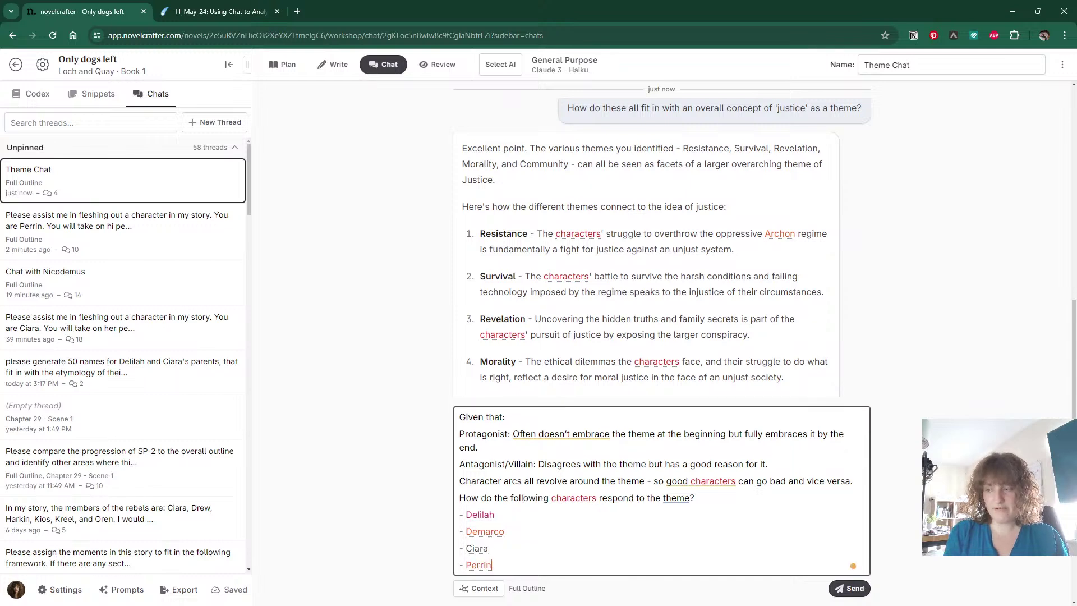
key("shift+Return")
type("- ")
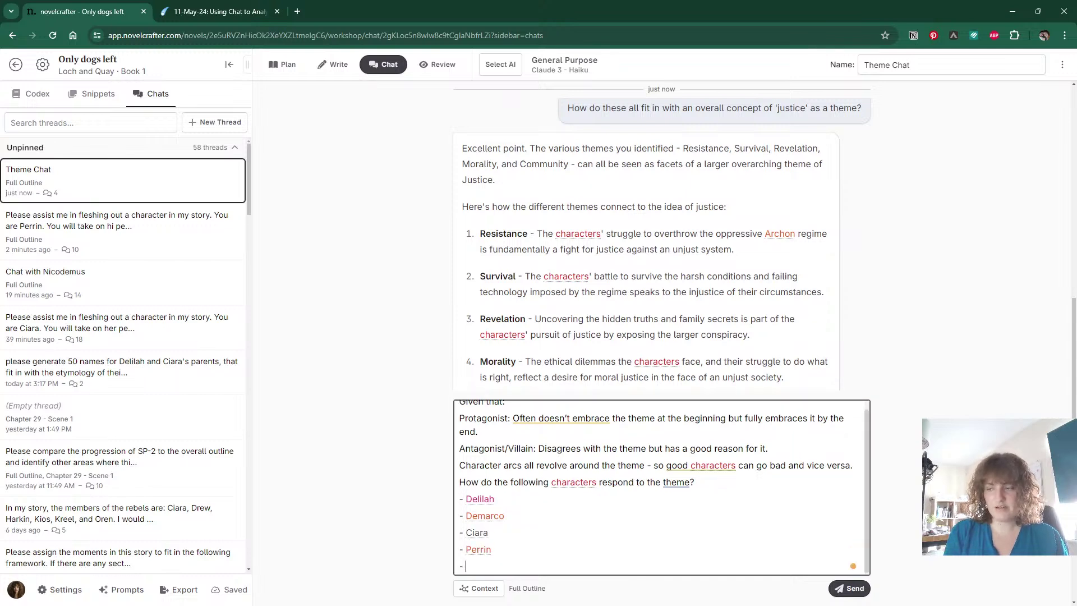
type("Nicodemus")
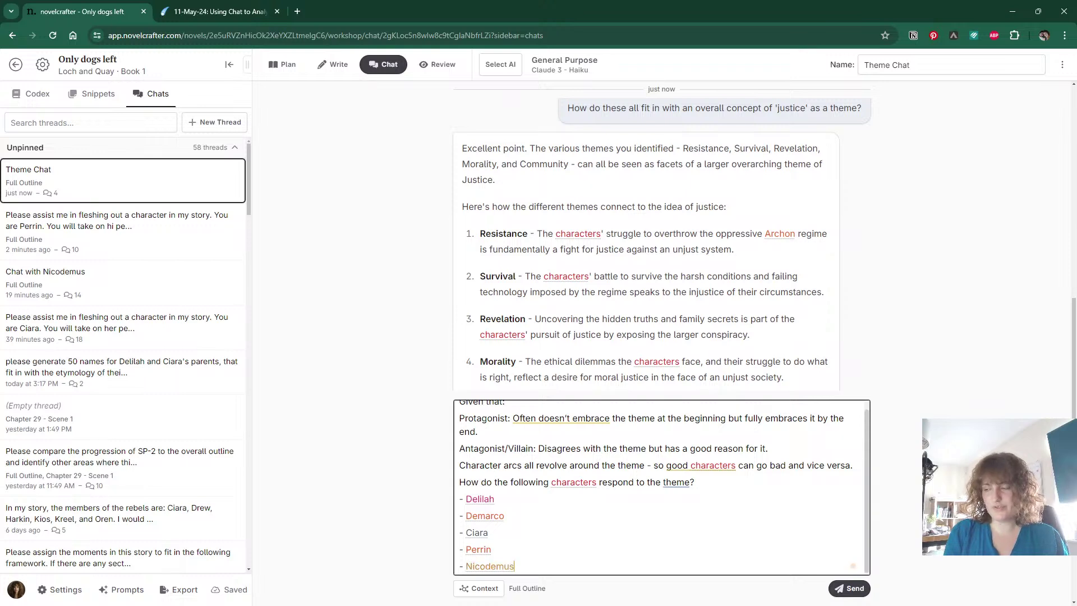
key("shift+Return")
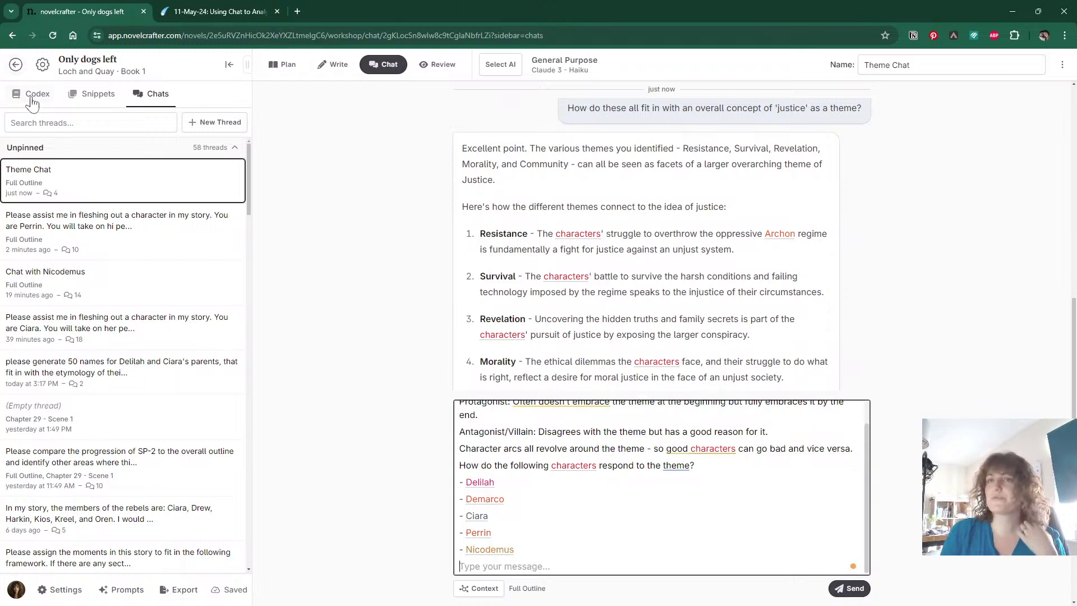
Look through the Codex entries from the Arconical Cathedral District to the Undercity for further characters to include.
left_click(32, 94)
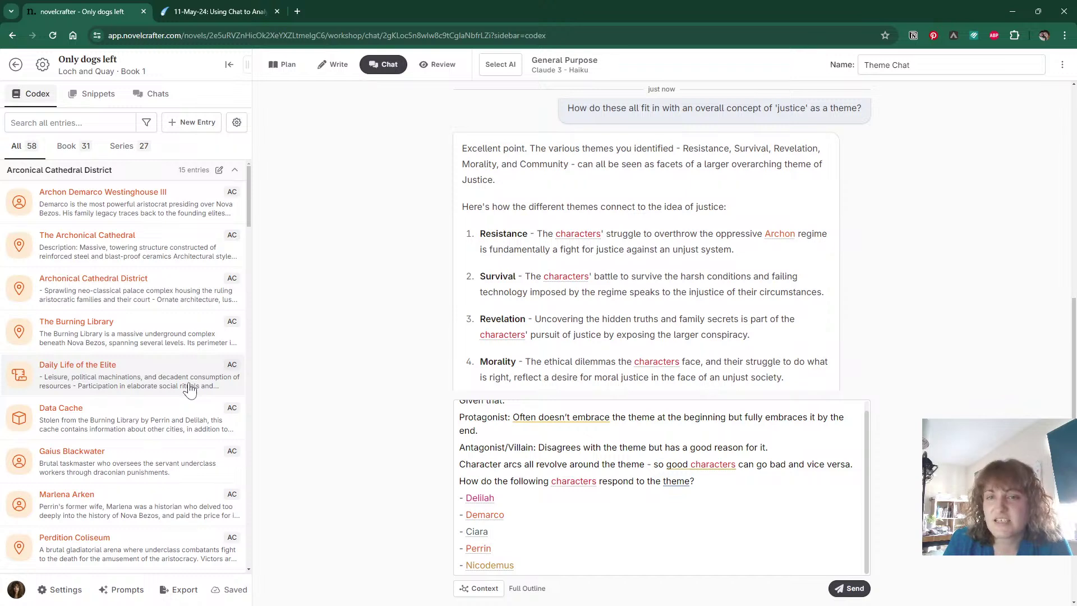
scroll(189, 390, "down", 4)
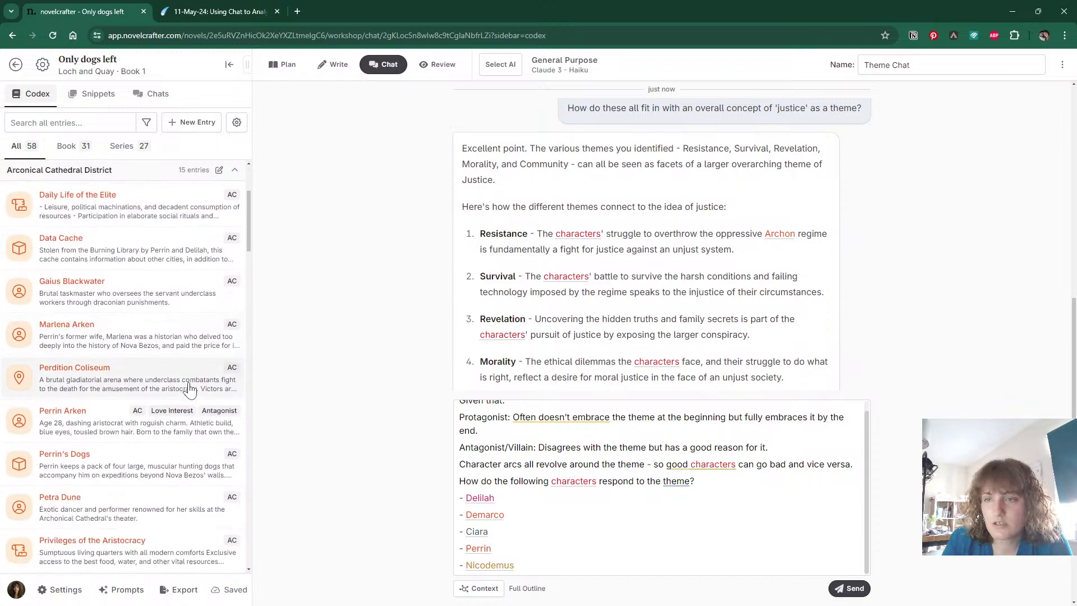
scroll(189, 389, "down", 1)
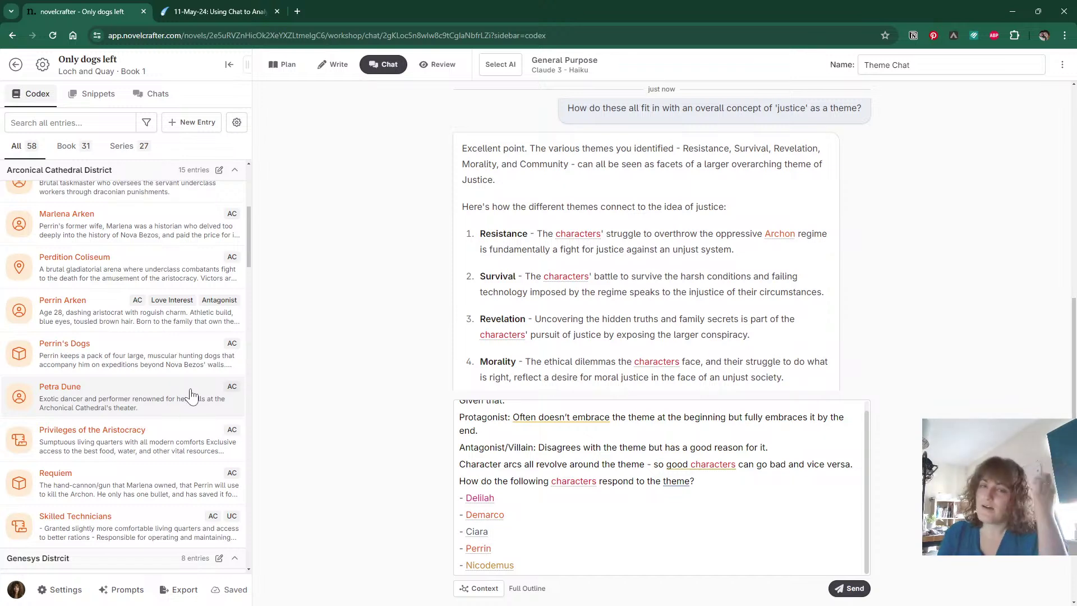
scroll(191, 395, "down", 3)
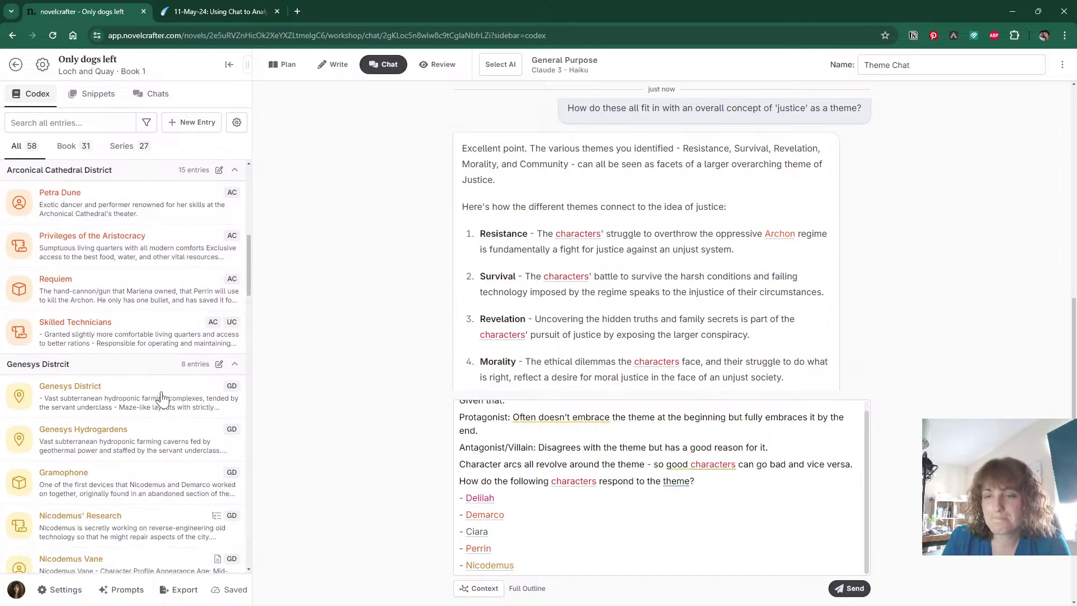
scroll(161, 400, "down", 3)
scroll(162, 397, "down", 6)
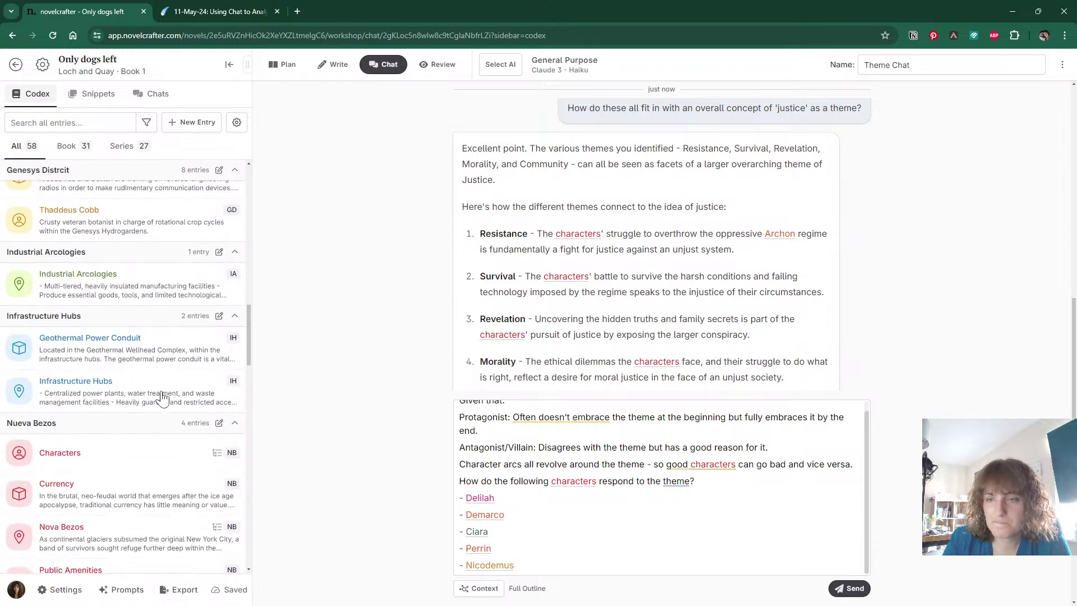
scroll(162, 398, "down", 8)
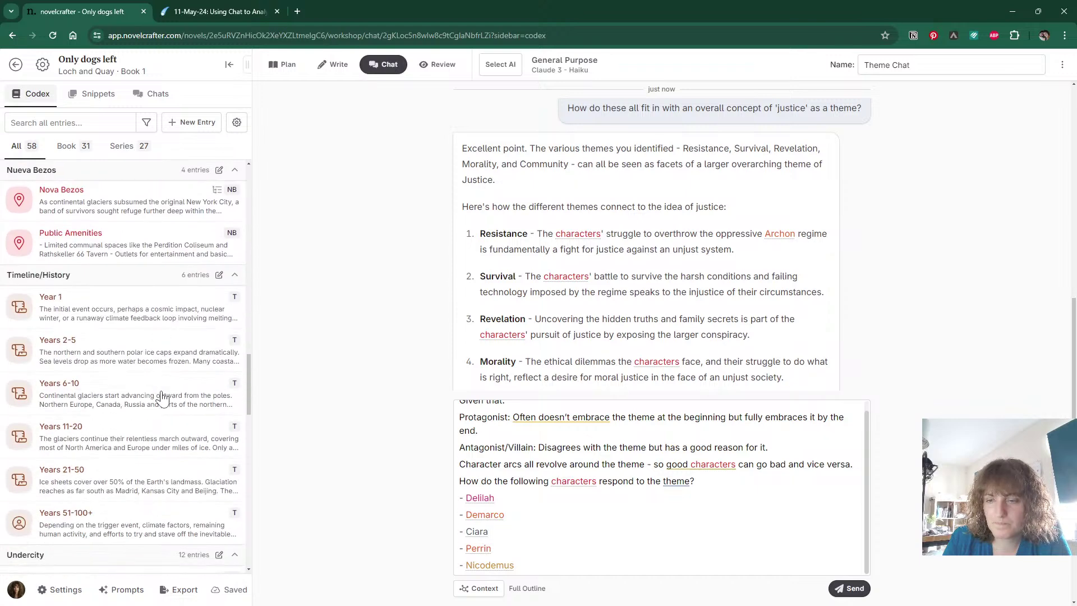
scroll(161, 397, "down", 5)
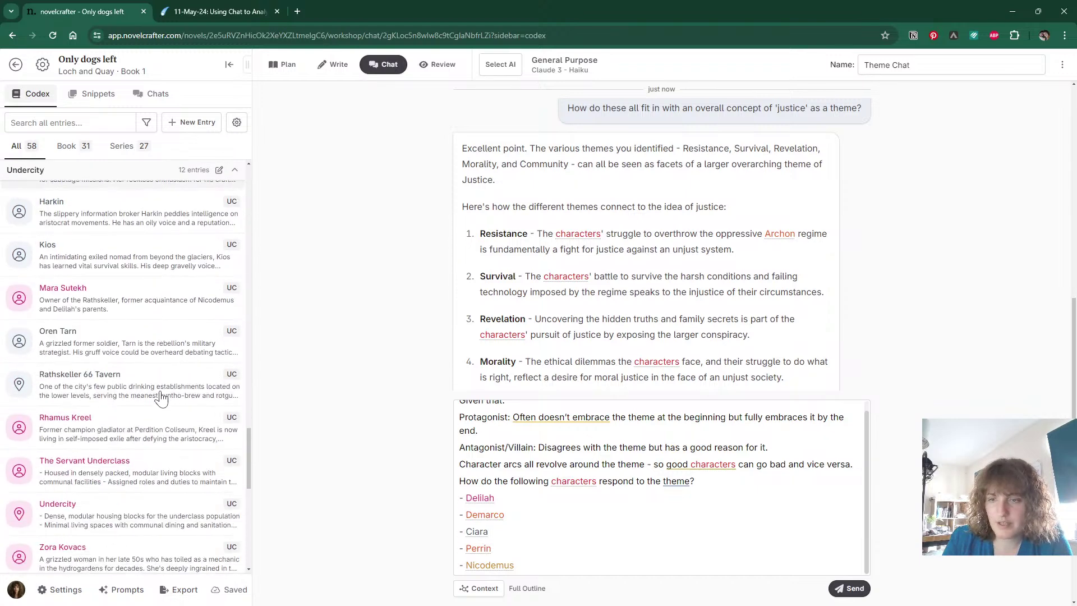
scroll(645, 241, "down", 2)
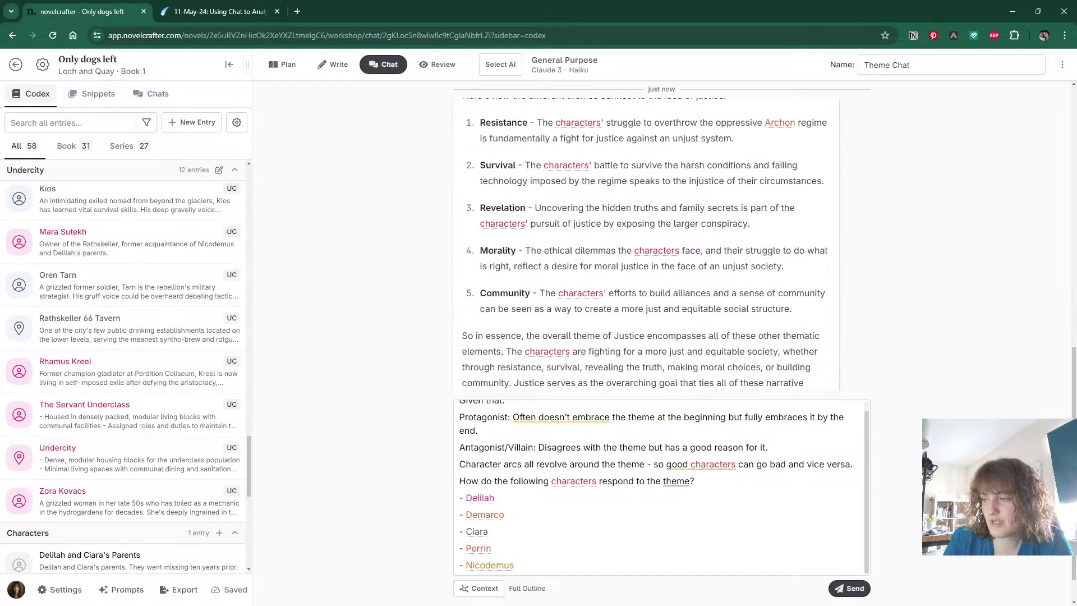
Send the drafted message asking how the listed characters respond to the theme.
left_click(514, 565)
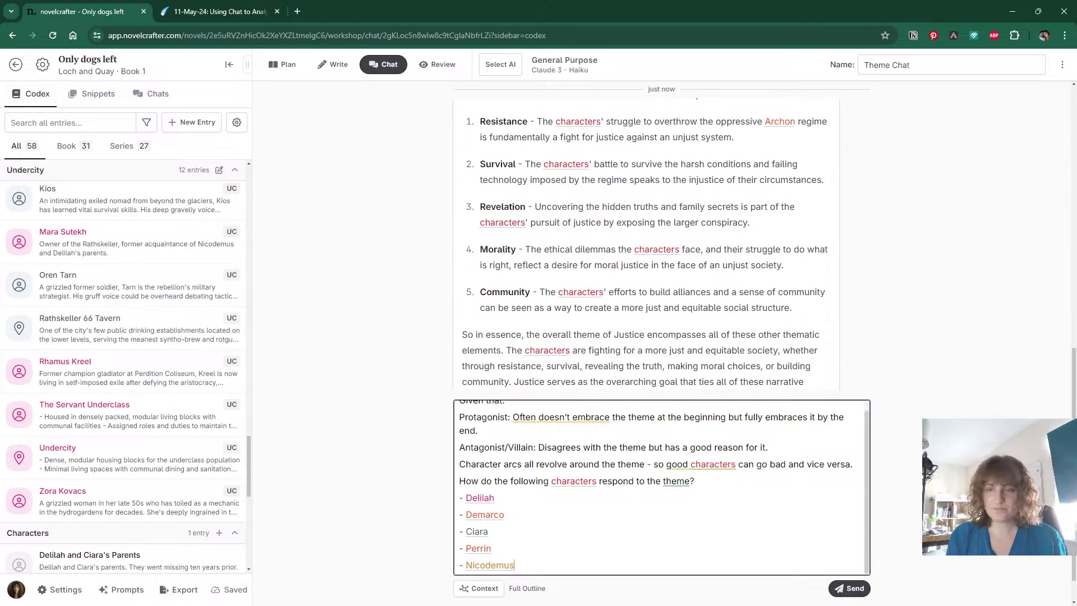
key("Return")
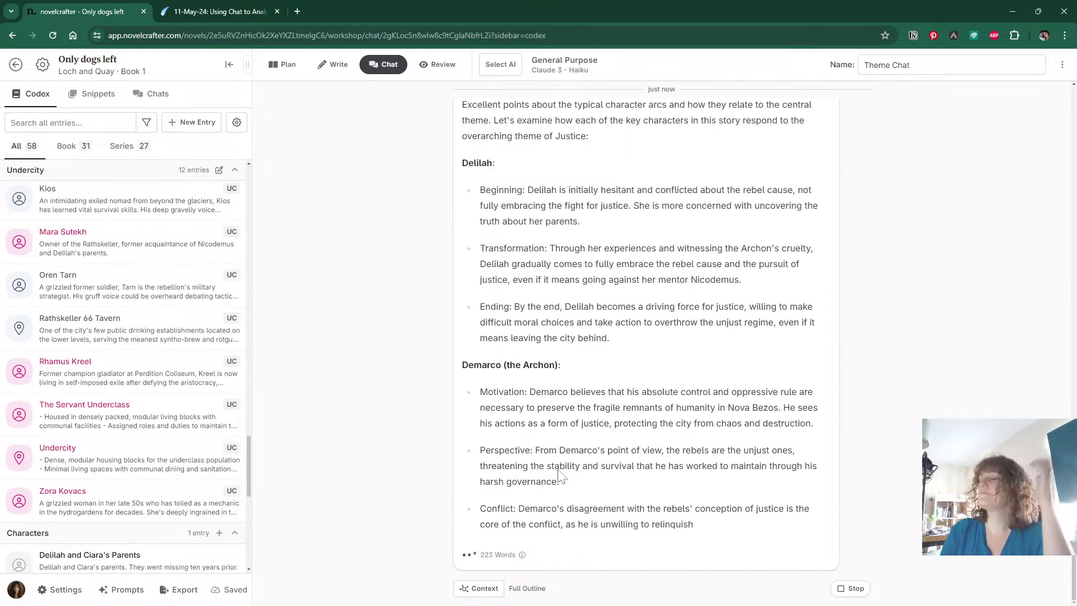
Read the reply's sections on how Delilah and Demarco respond to the theme of justice.
scroll(557, 339, "up", 3)
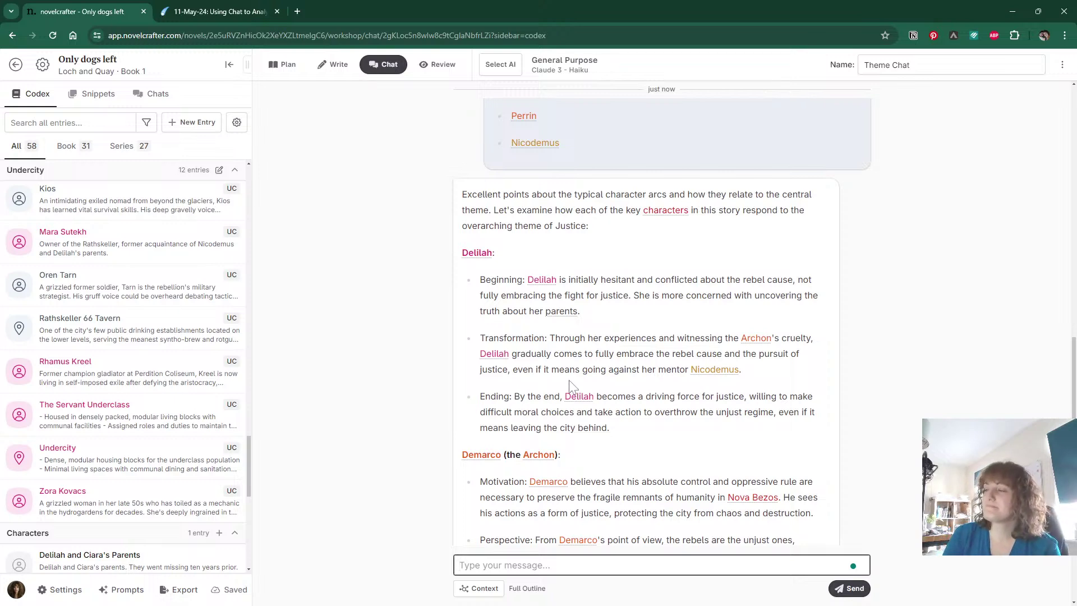
scroll(575, 353, "down", 1)
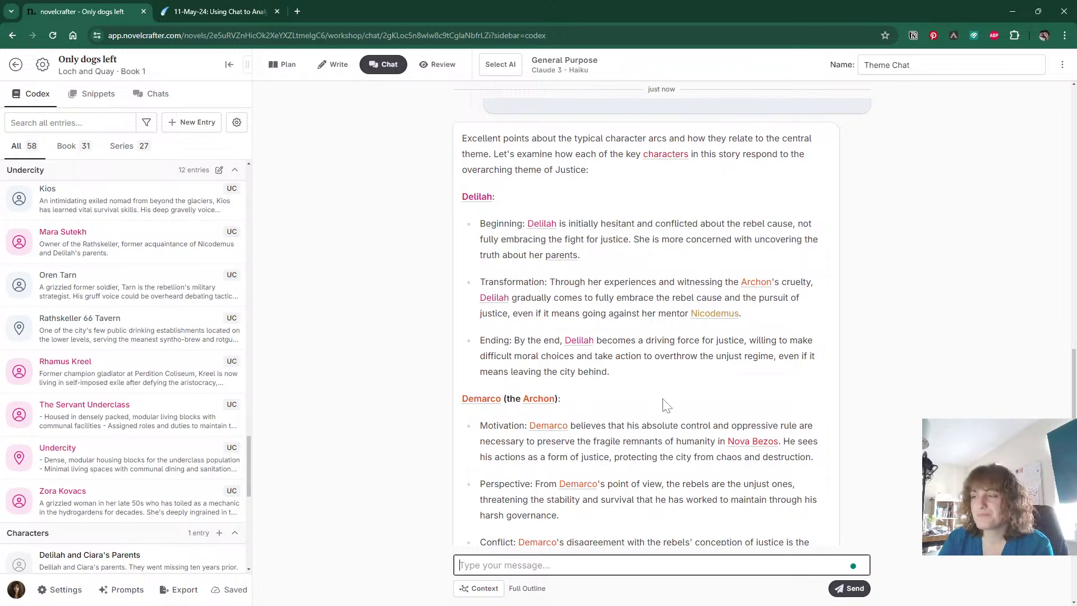
scroll(667, 399, "down", 1)
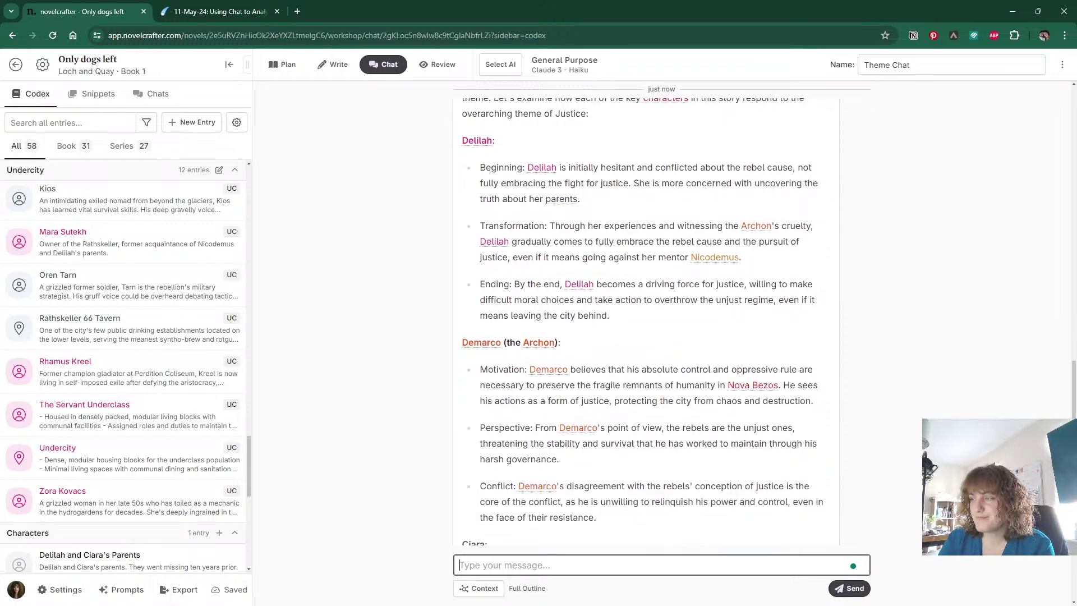
left_click_drag(488, 368, 658, 401)
left_click(657, 401)
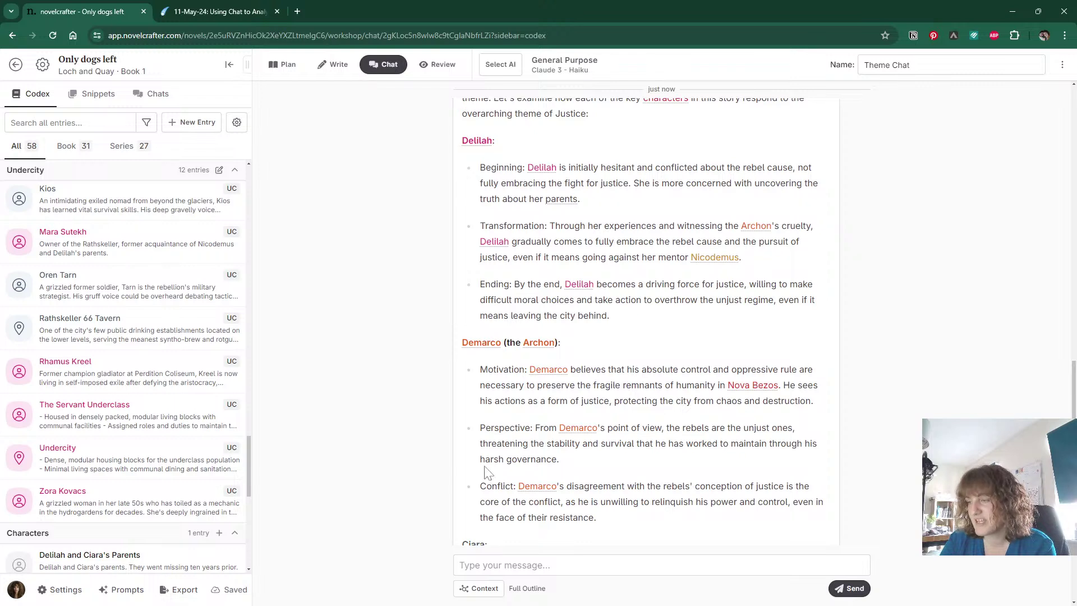
scroll(487, 473, "down", 1)
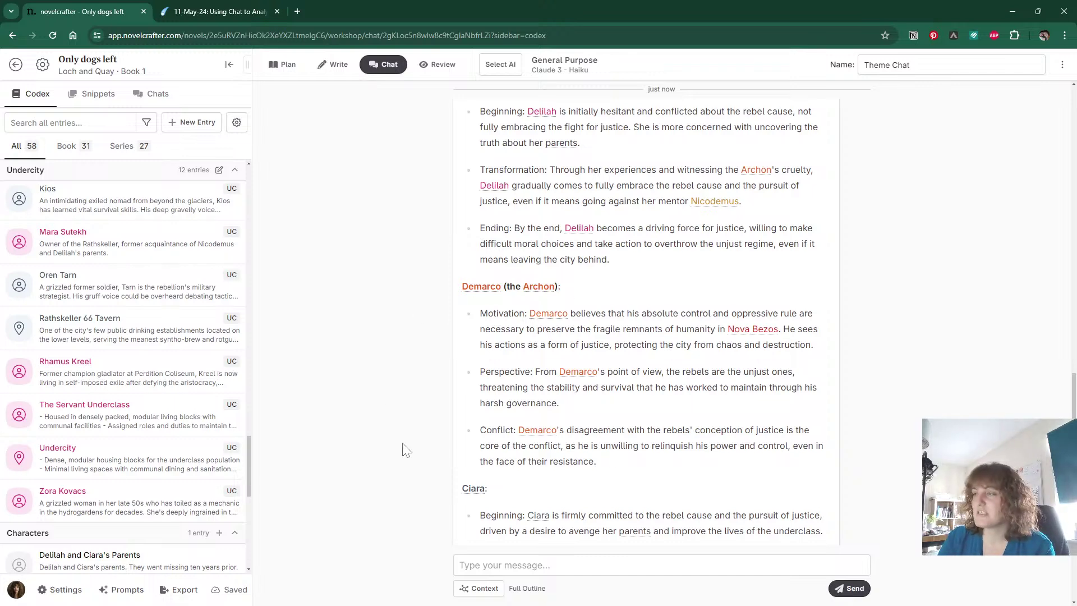
scroll(780, 365, "up", 1)
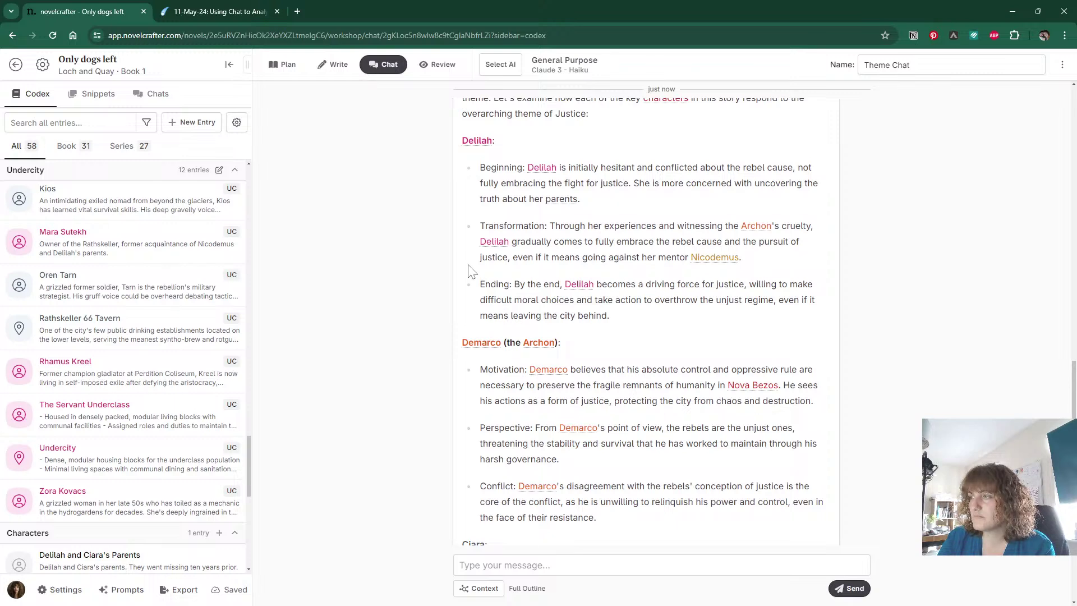
Examine the reply's sections on Ciara and Perrin, focusing on Ciara's tragic arc and Perrin's character arc.
scroll(471, 272, "down", 1)
scroll(471, 272, "down", 4)
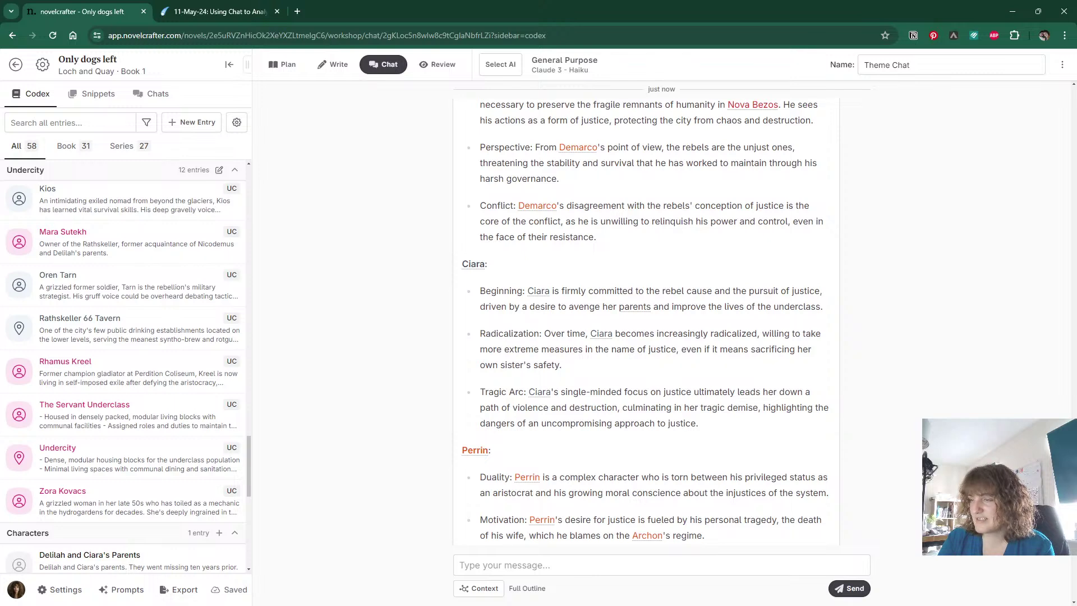
left_click_drag(764, 407, 772, 435)
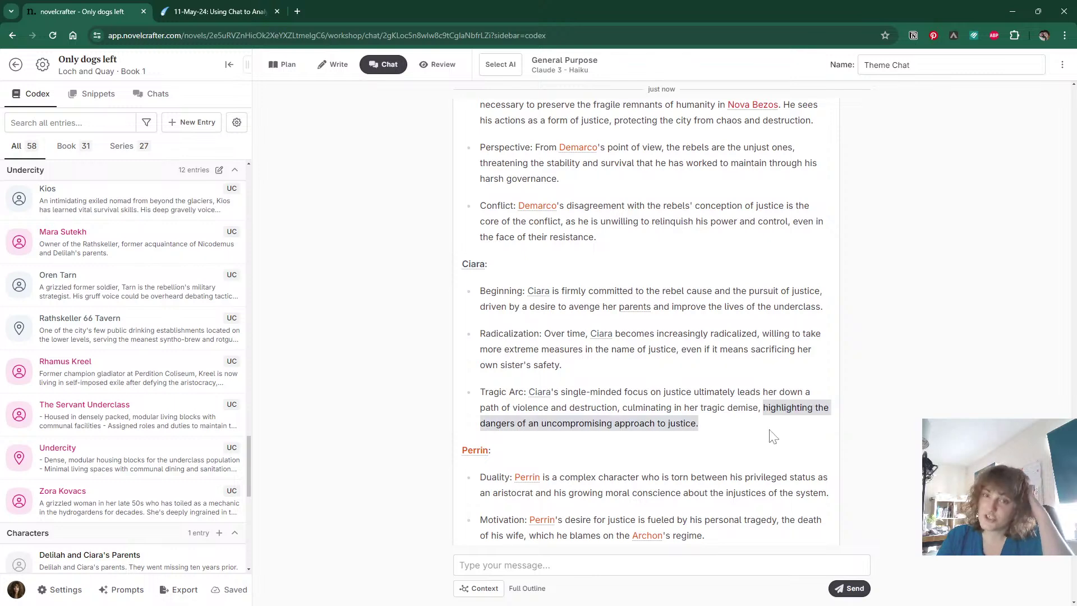
left_click(761, 432)
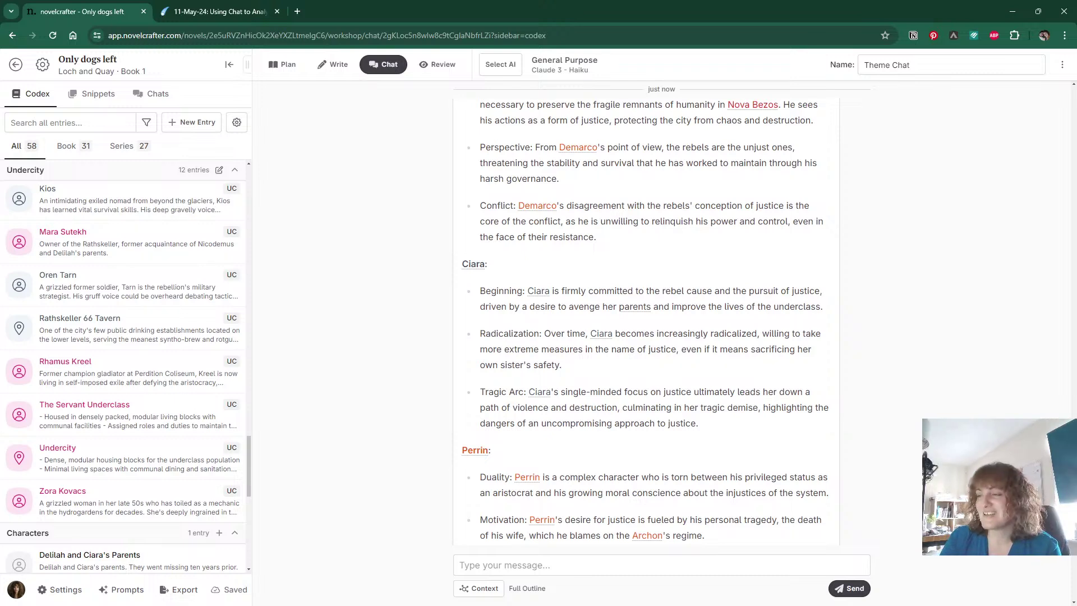
scroll(367, 410, "down", 3)
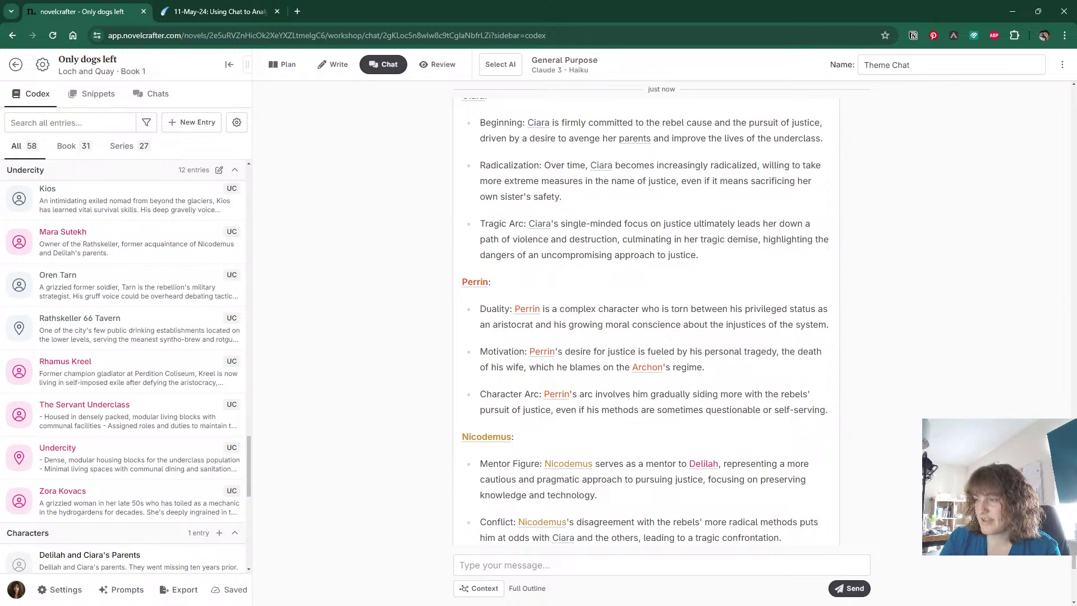
left_click_drag(578, 394, 825, 410)
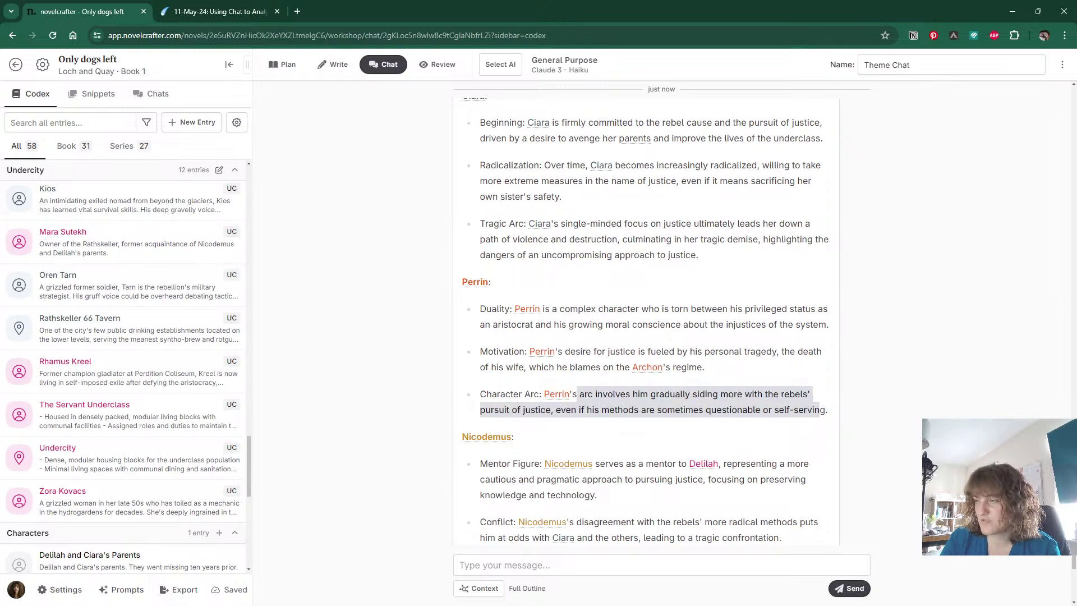
left_click(830, 396)
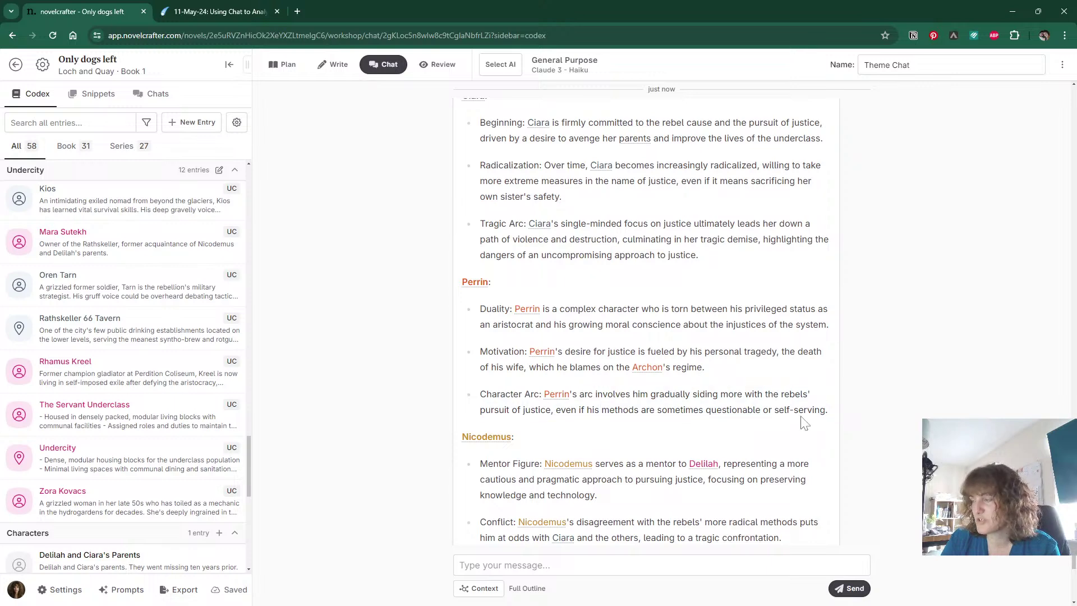
Read the reply's section on Nicodemus and its closing summary, and review the earlier character sections back to Delilah.
scroll(887, 380, "down", 2)
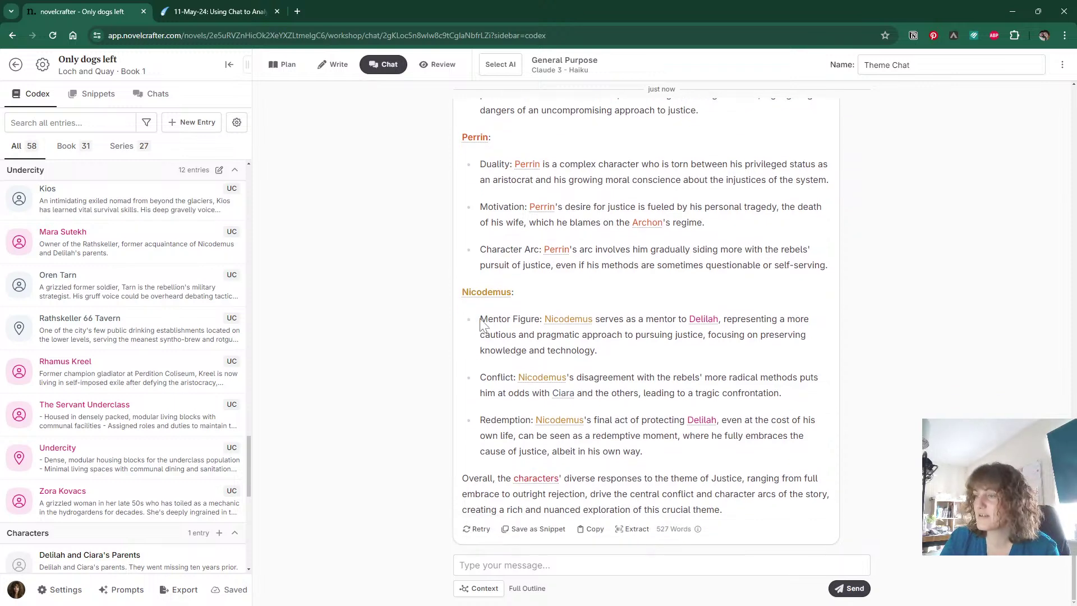
left_click_drag(479, 319, 515, 351)
left_click(610, 360)
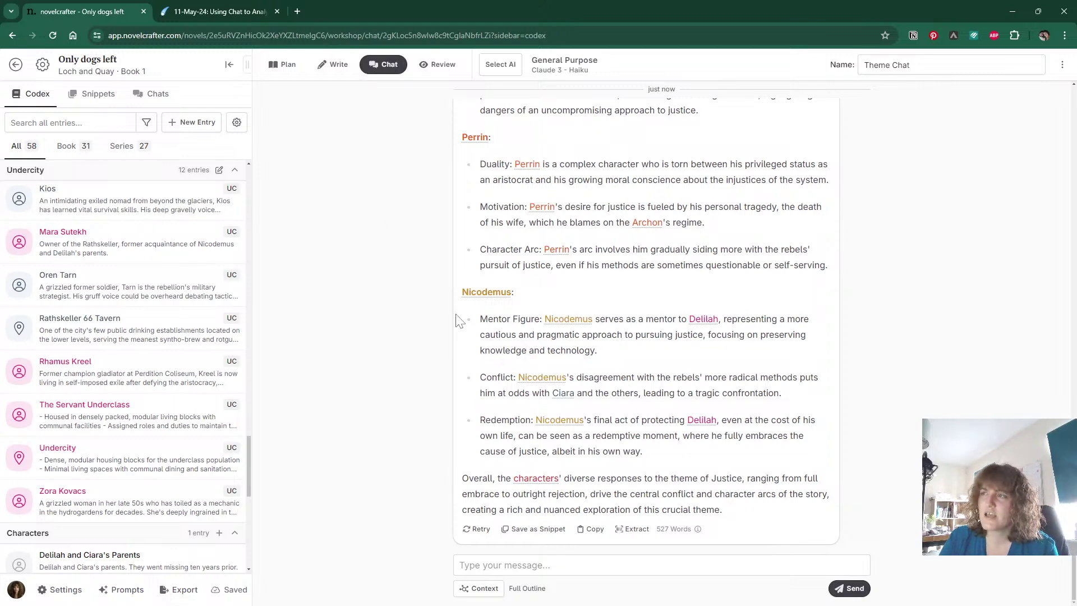
scroll(456, 336, "up", 3)
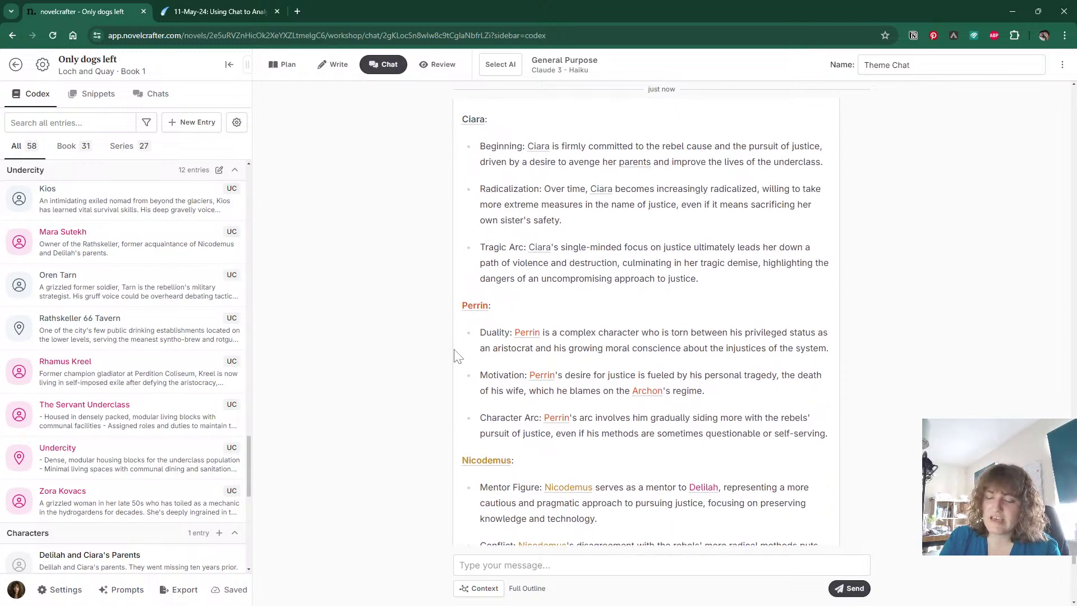
scroll(567, 264, "up", 5)
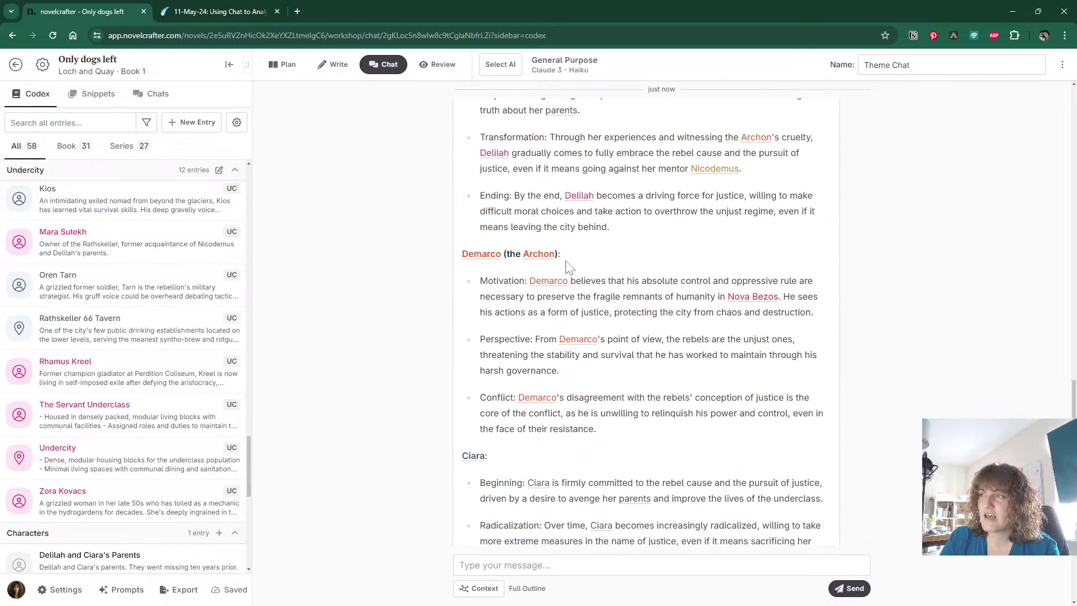
scroll(567, 264, "up", 2)
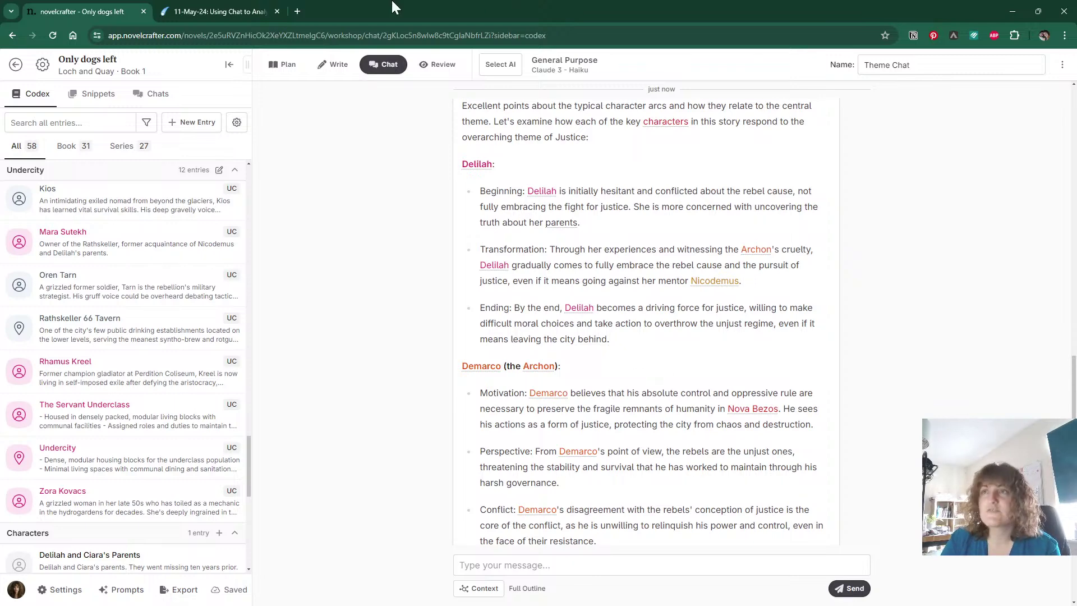
Switch to the Notion notes and review the Theme section's lesson on balancing the need for action with the consequences.
left_click(249, 9)
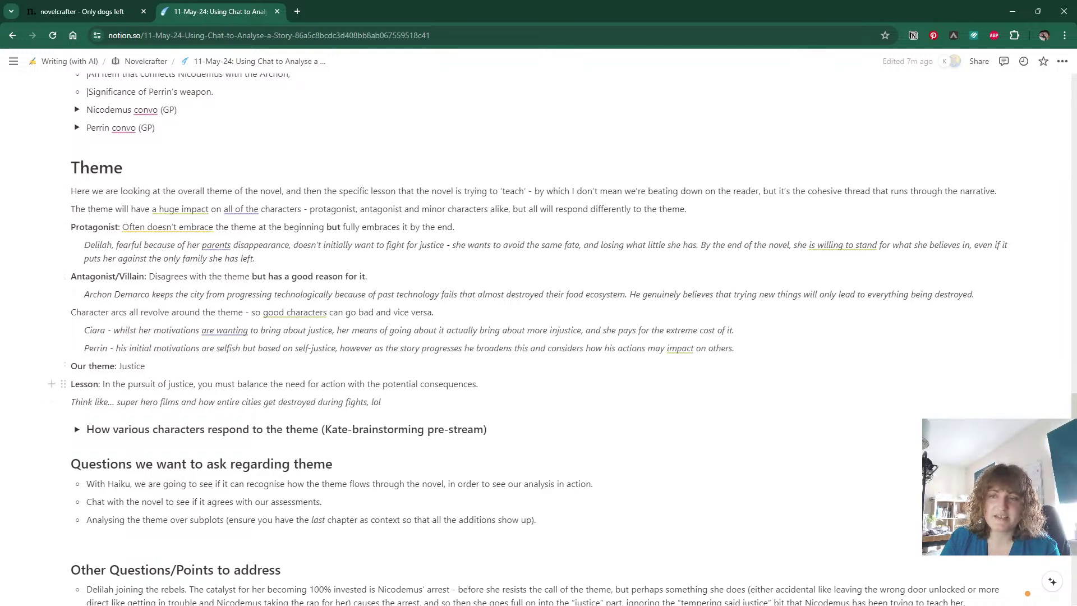
left_click_drag(102, 384, 478, 384)
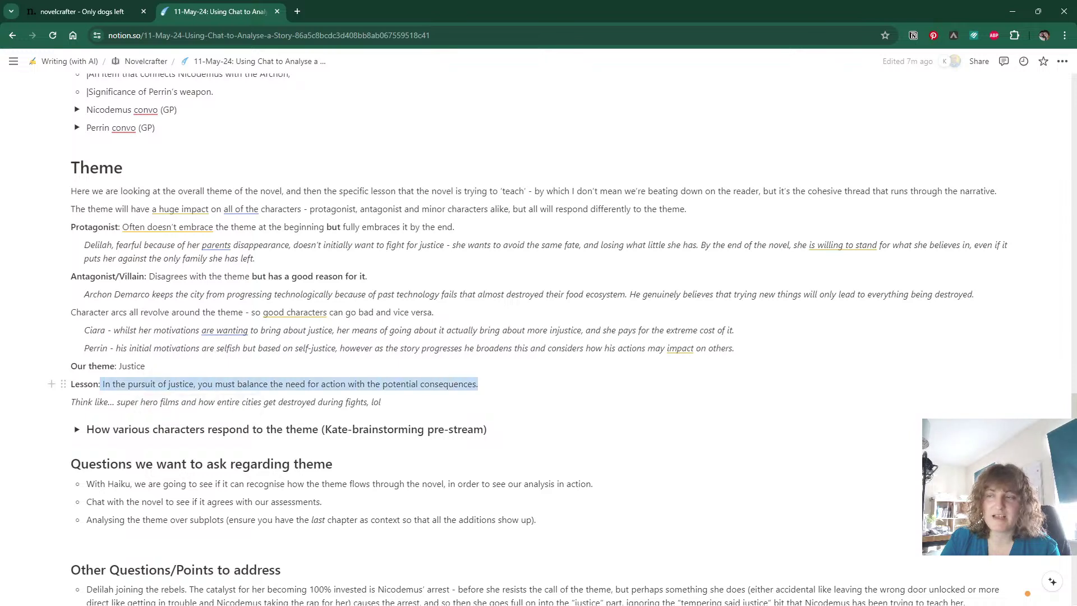
left_click(478, 385)
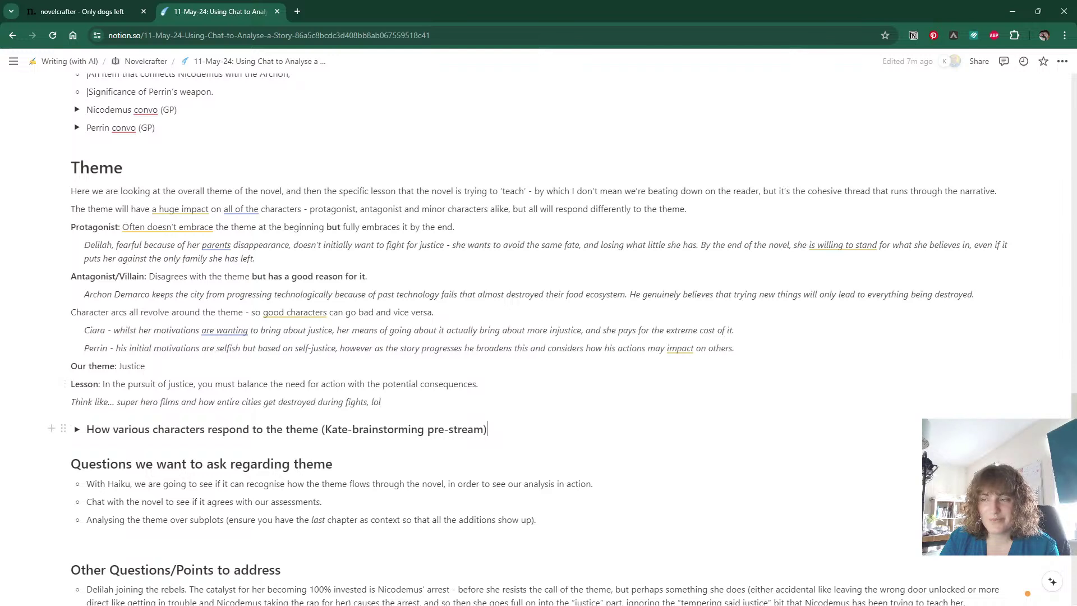
Add a level-3 toggle heading "My Chat with AI about it (Haiku, GP prompt)" below the brainstorming toggle and expand it.
left_click(51, 429)
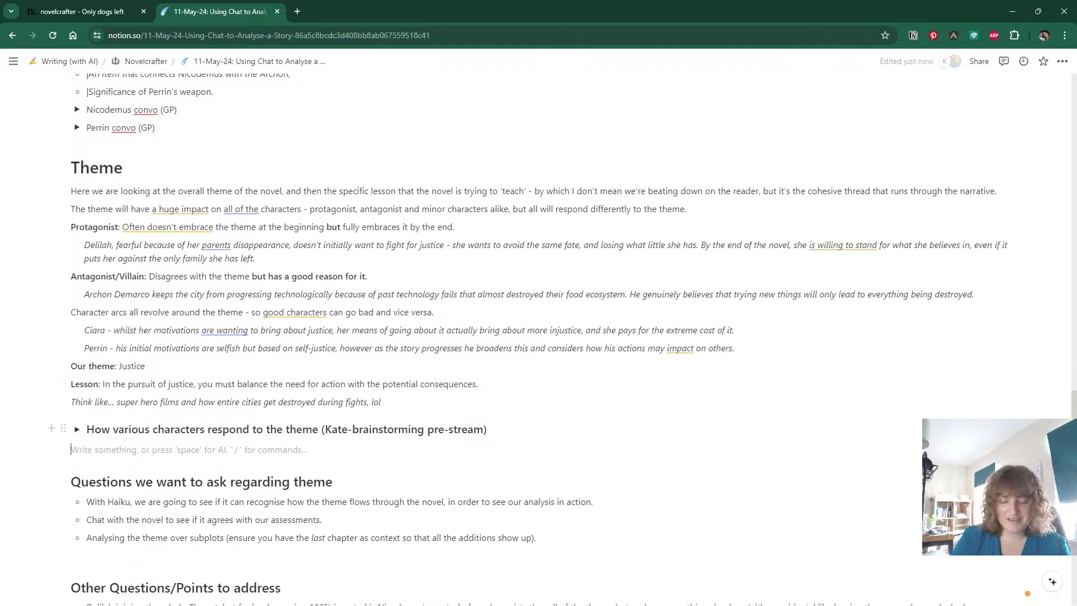
type("/h3")
key("Return")
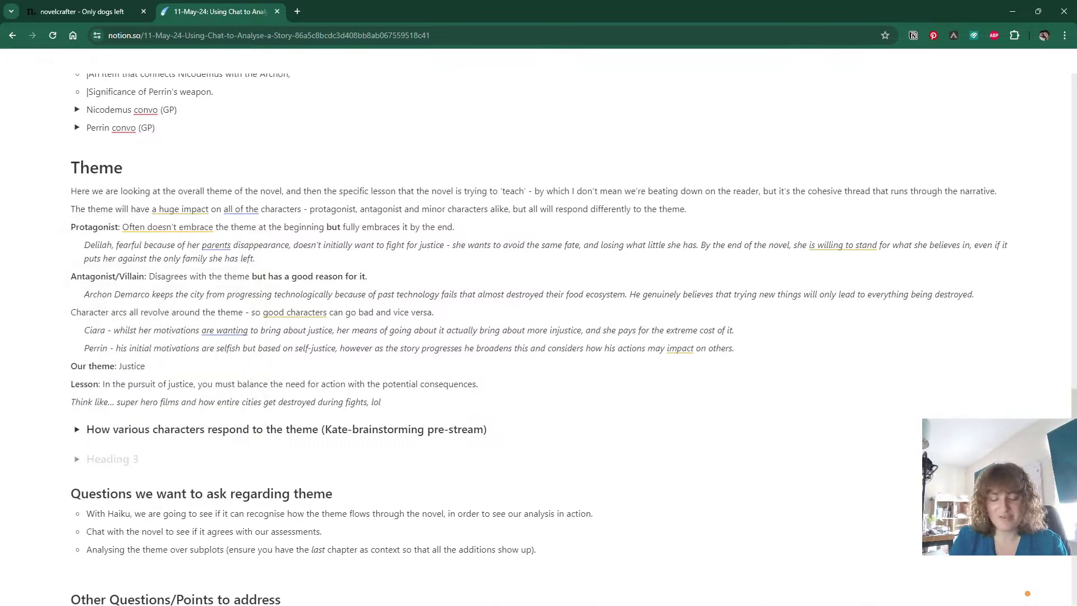
type("My Cha")
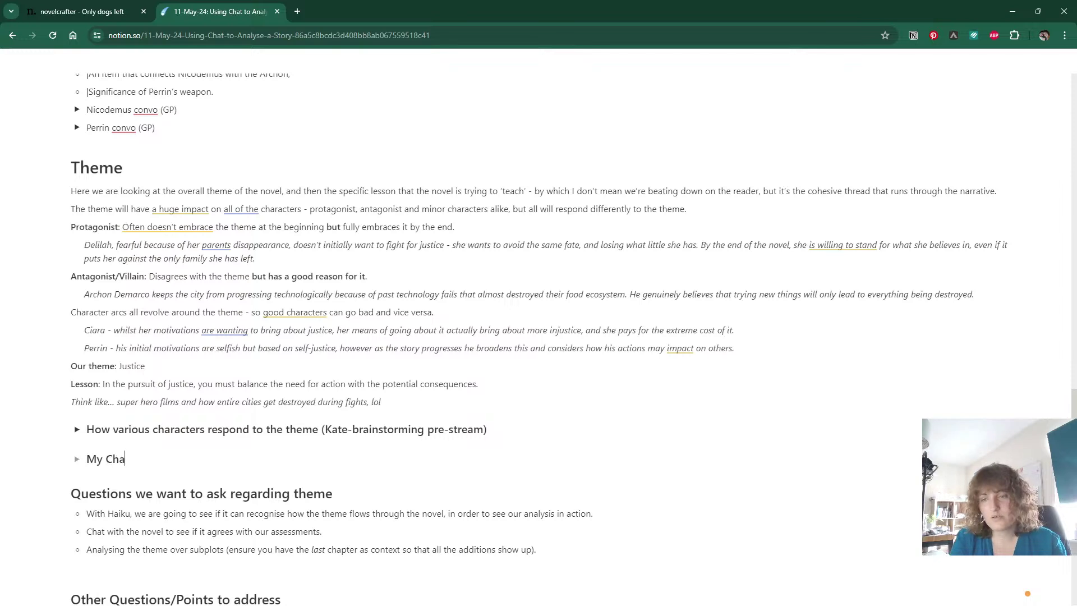
type("t with AI about it")
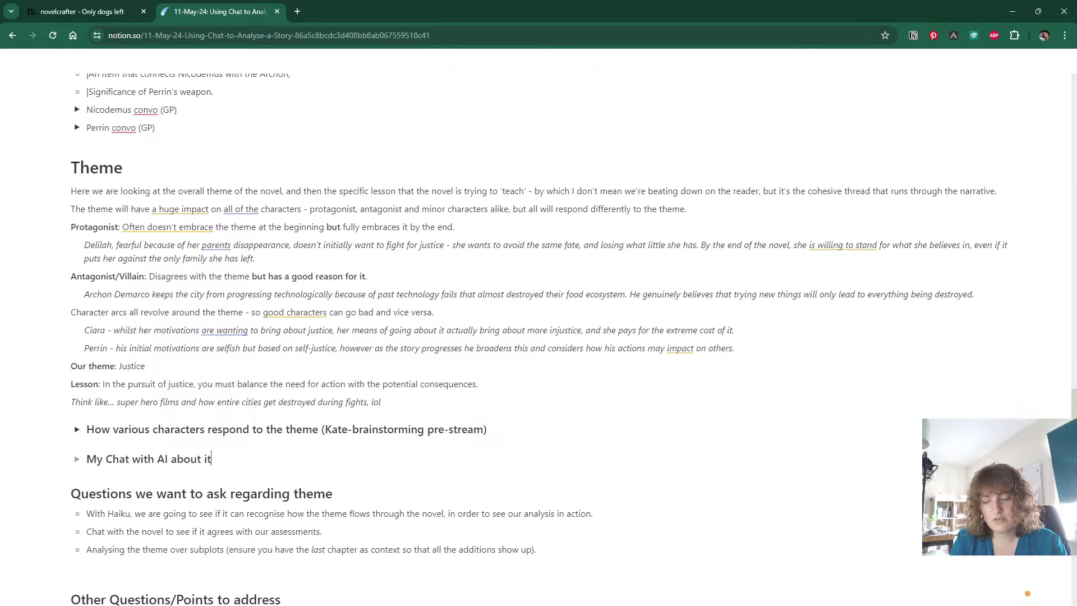
type(" (Haiku, GP")
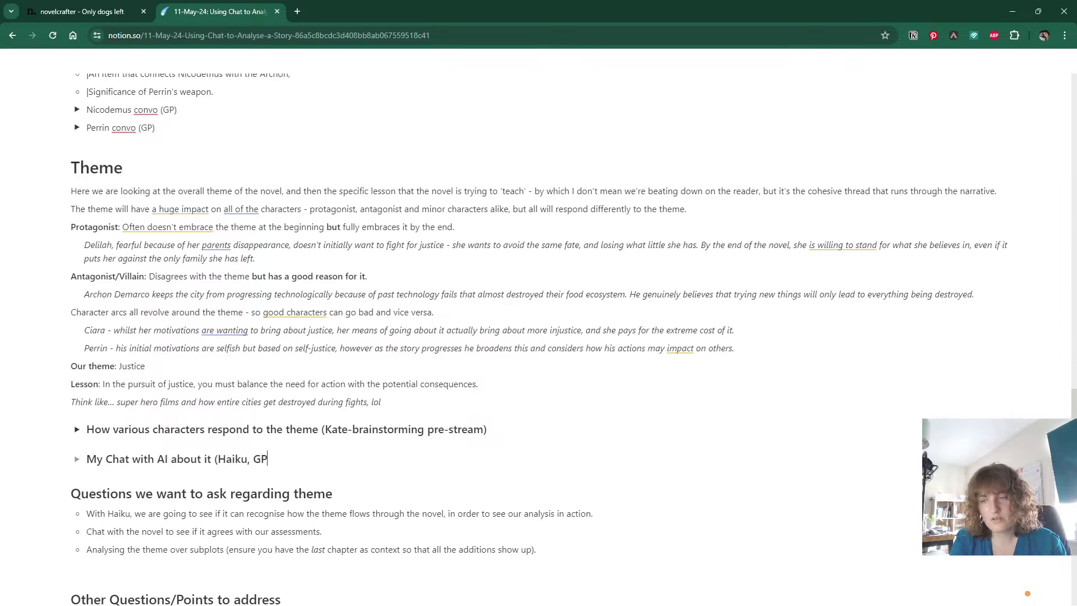
type(" prompt)")
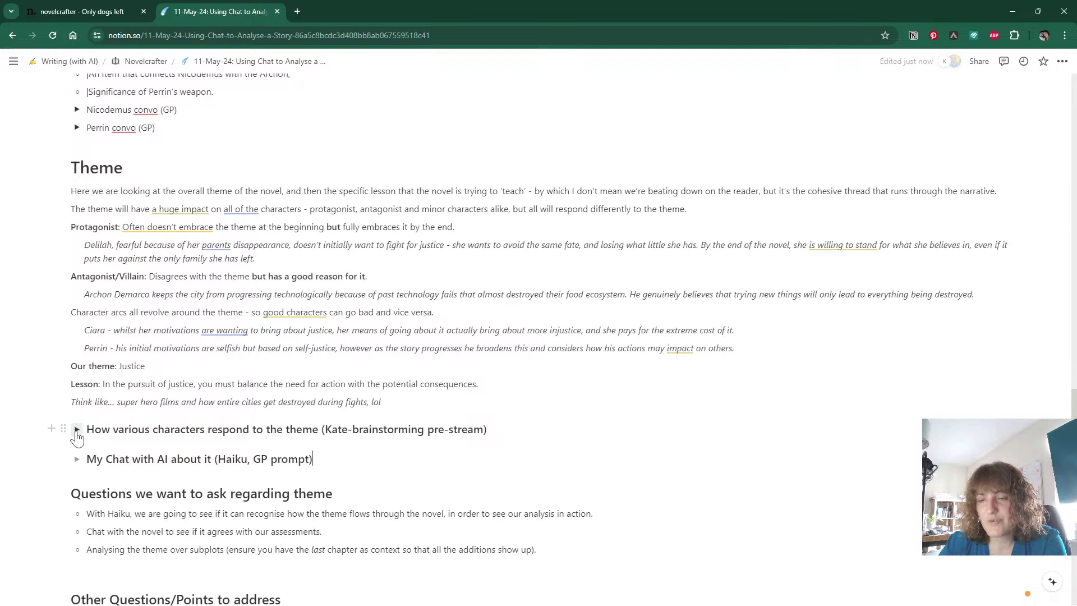
left_click(77, 459)
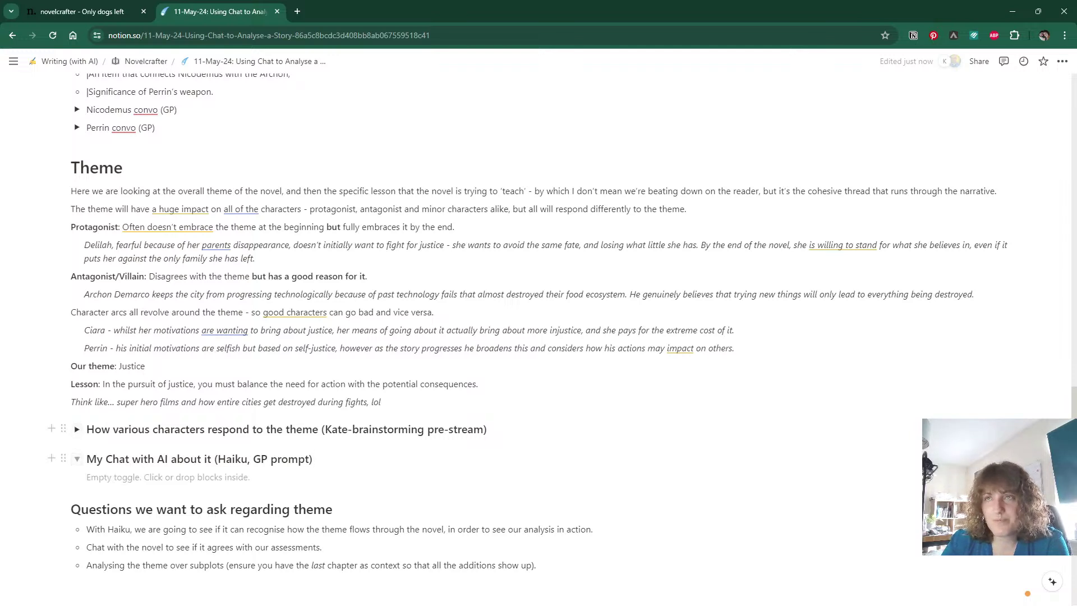
Switch to Novelcrafter and copy the whole Theme Chat conversation as Markdown.
left_click(116, 8)
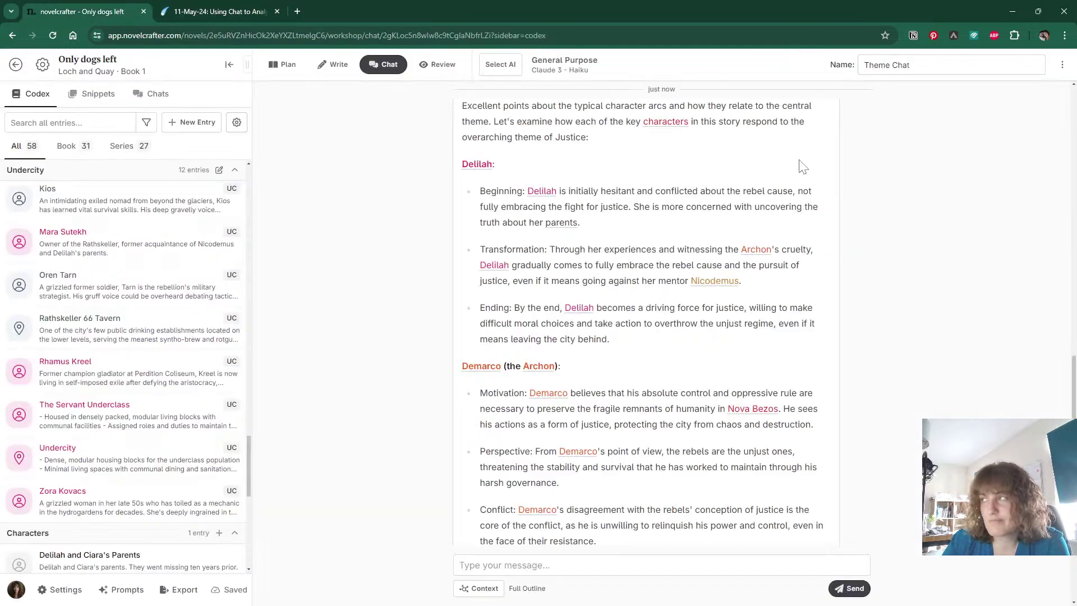
left_click(1062, 65)
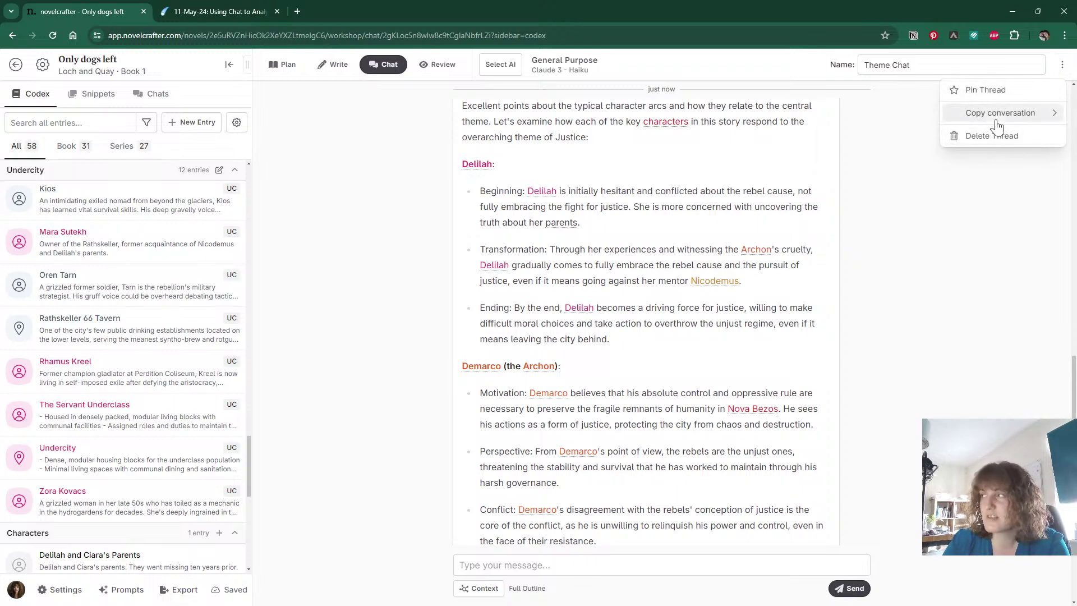
mouse_move(998, 119)
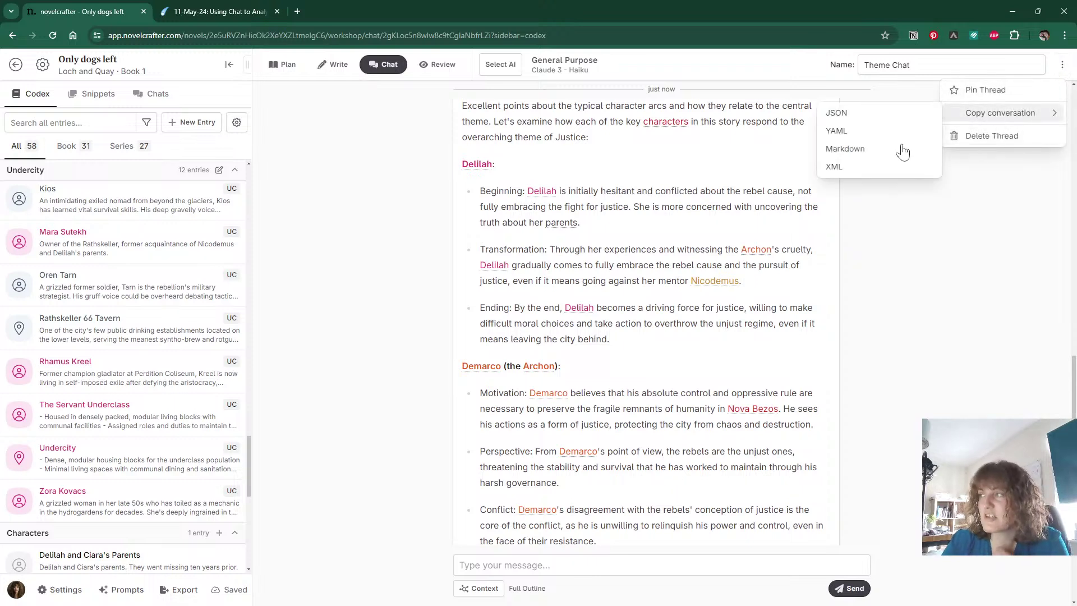
left_click(854, 149)
Switch to Notion, paste the copied conversation into the empty AI chat toggle, and collapse it.
left_click(203, 11)
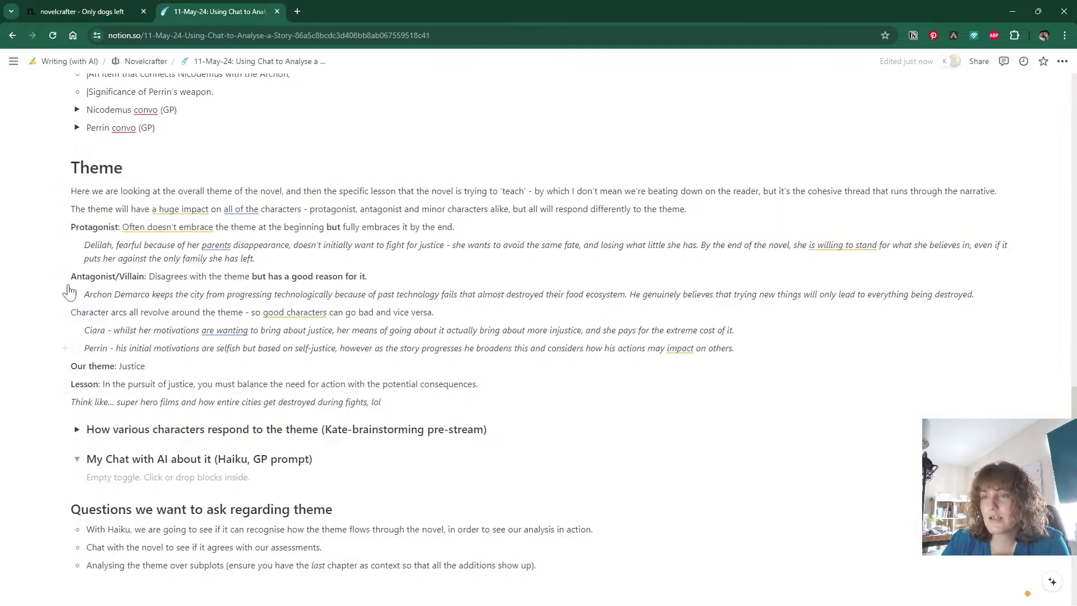
left_click(110, 480)
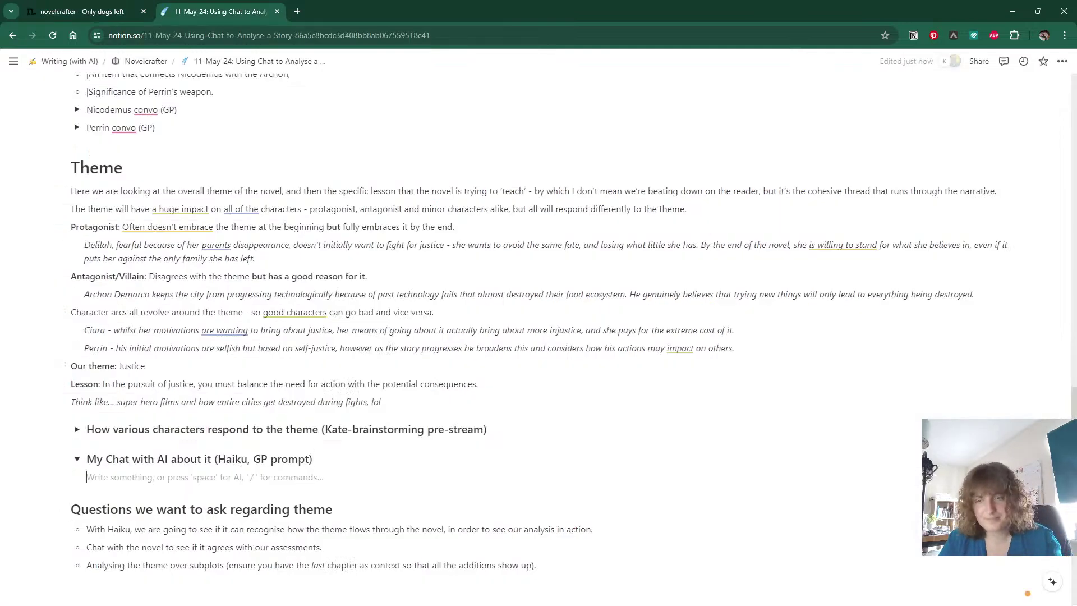
key("ctrl+v")
left_click(77, 459)
Check the pre-stream brainstorming notes on character responses and the list of questions to ask regarding theme.
left_click(76, 429)
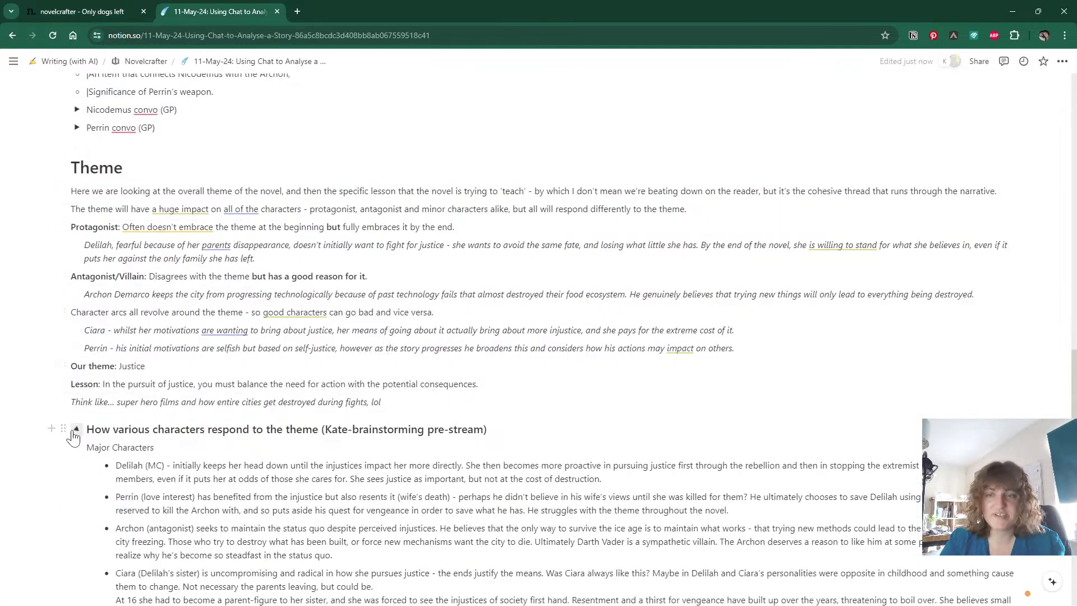
left_click(75, 431)
scroll(74, 436, "down", 2)
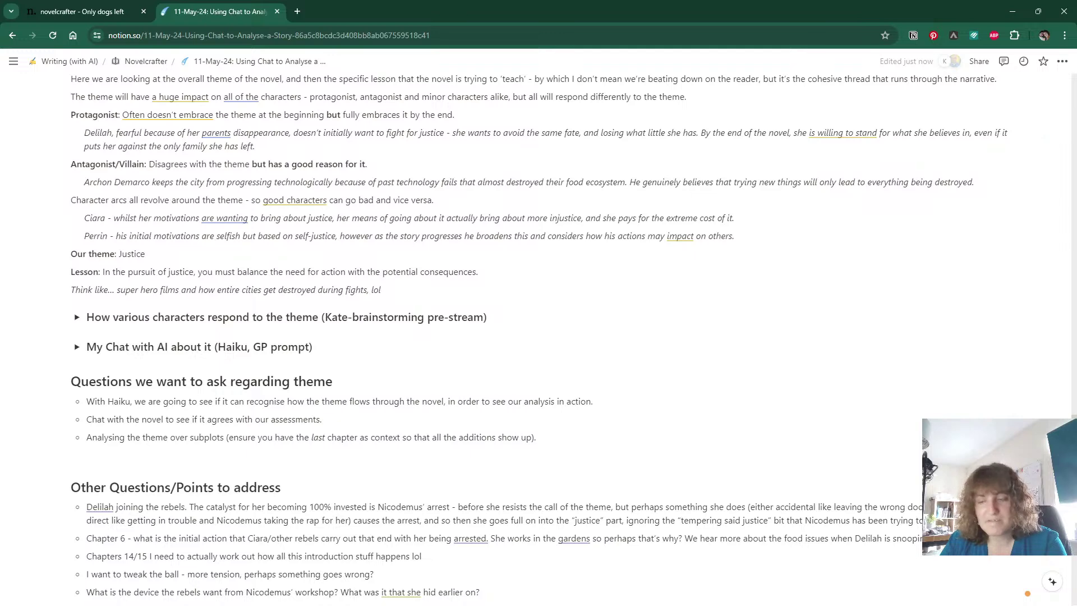
left_click(59, 5)
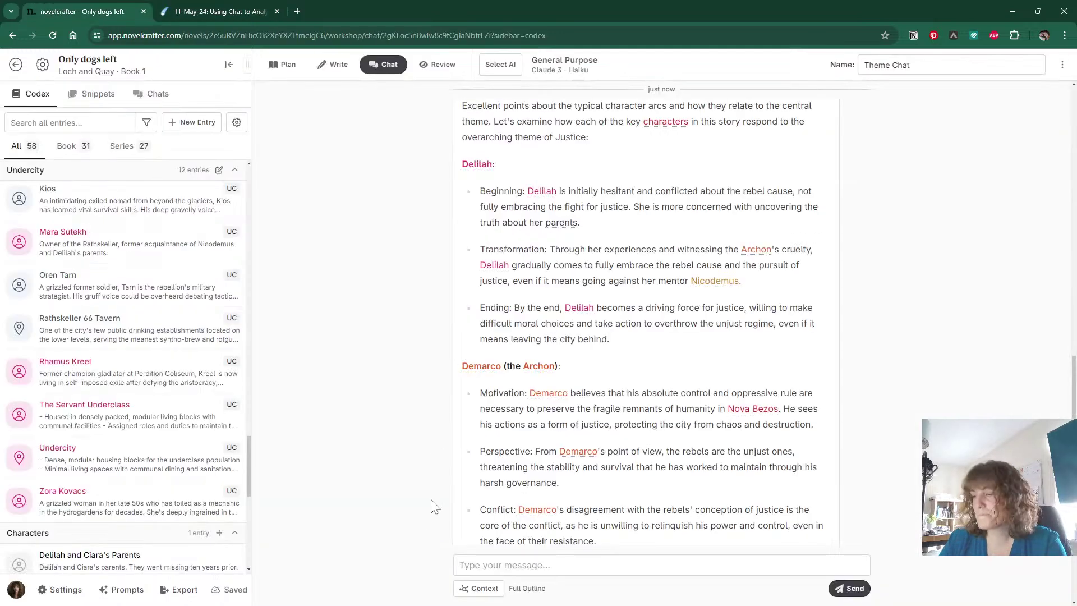
left_click(177, 7)
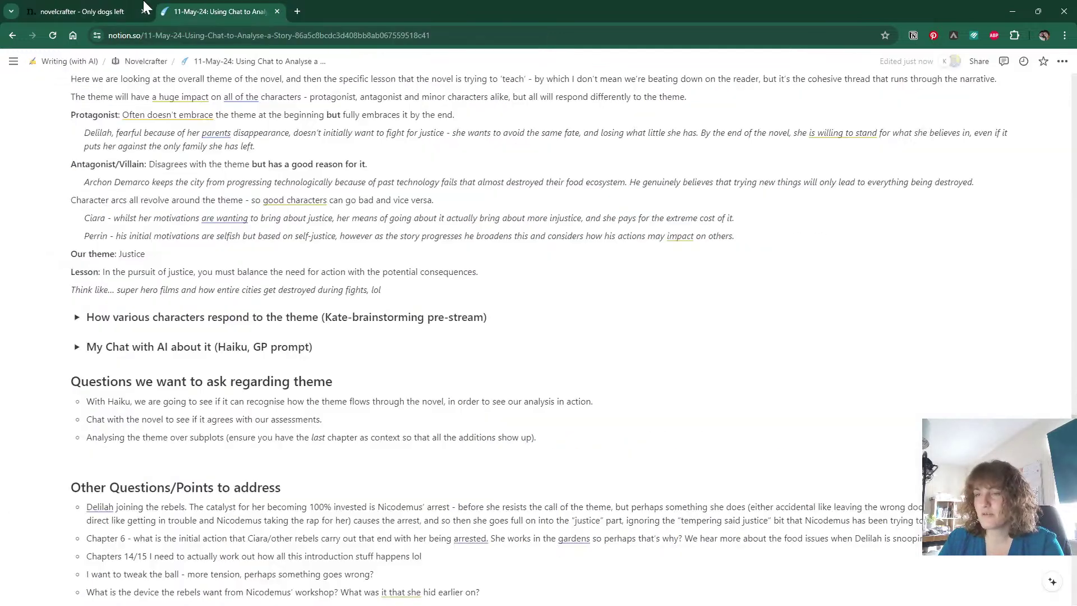
Switch to Novelcrafter and send the chat question "How does this theme flow throughout the novel?".
left_click(83, 6)
left_click(482, 565)
type("H")
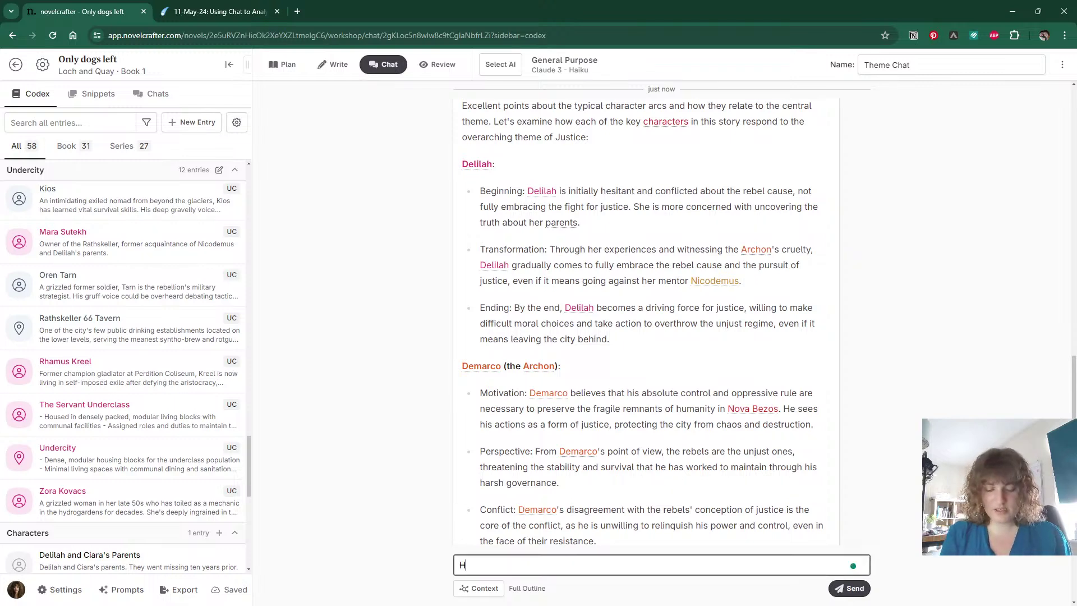
type("ow does this theme")
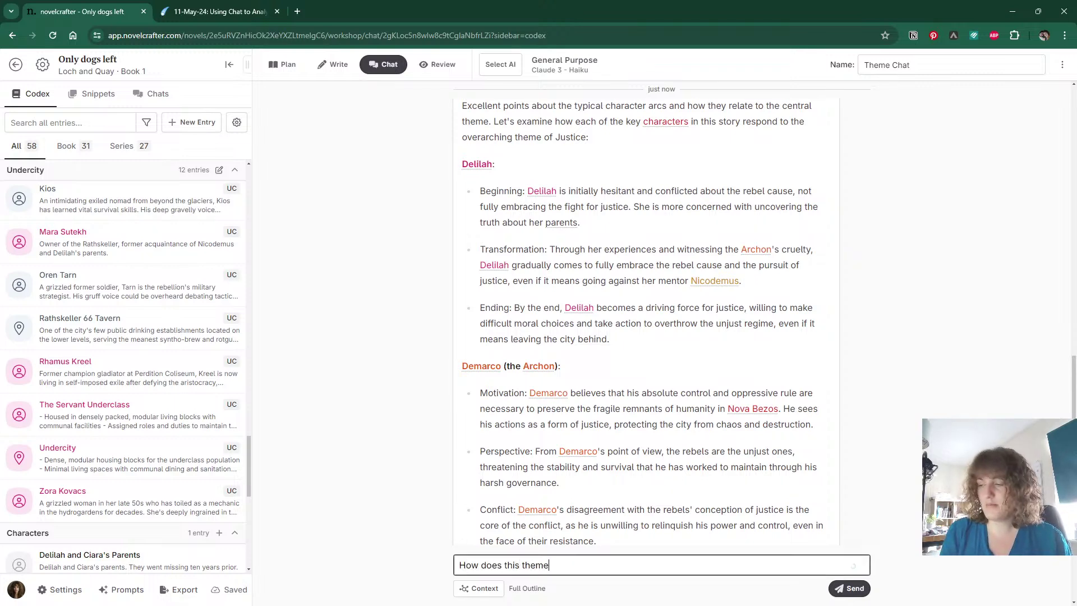
type(" flow throughout ")
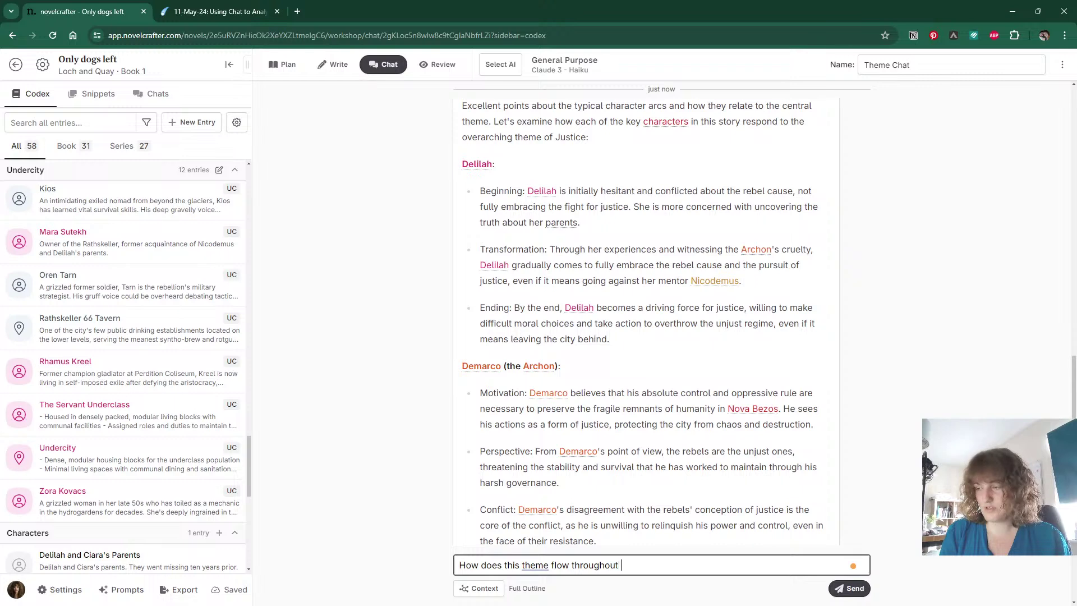
type("the novel?")
key("shift+Return")
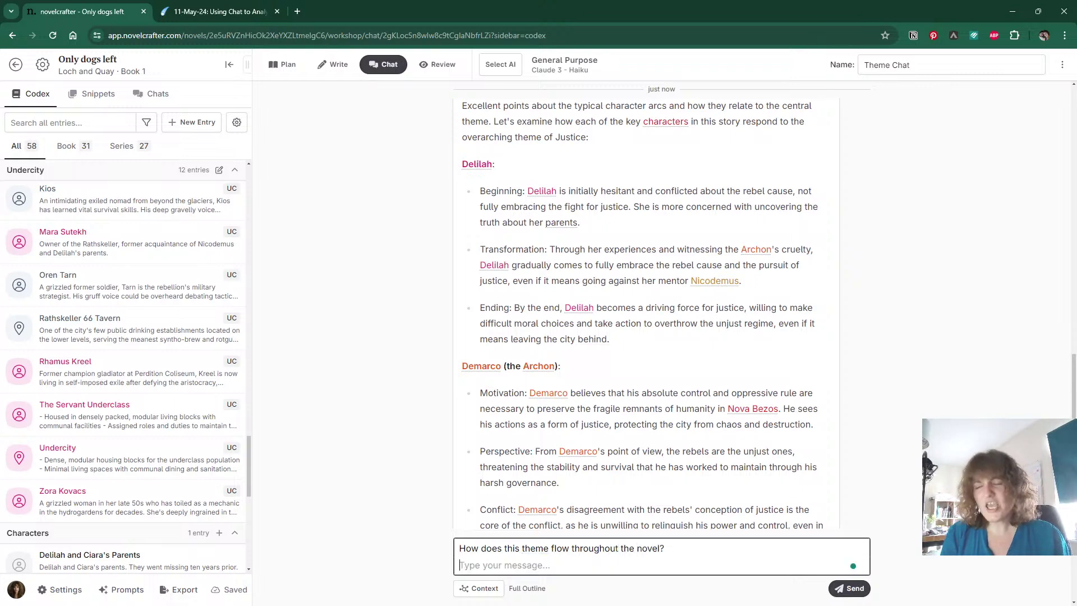
key("BackSpace")
key("Return")
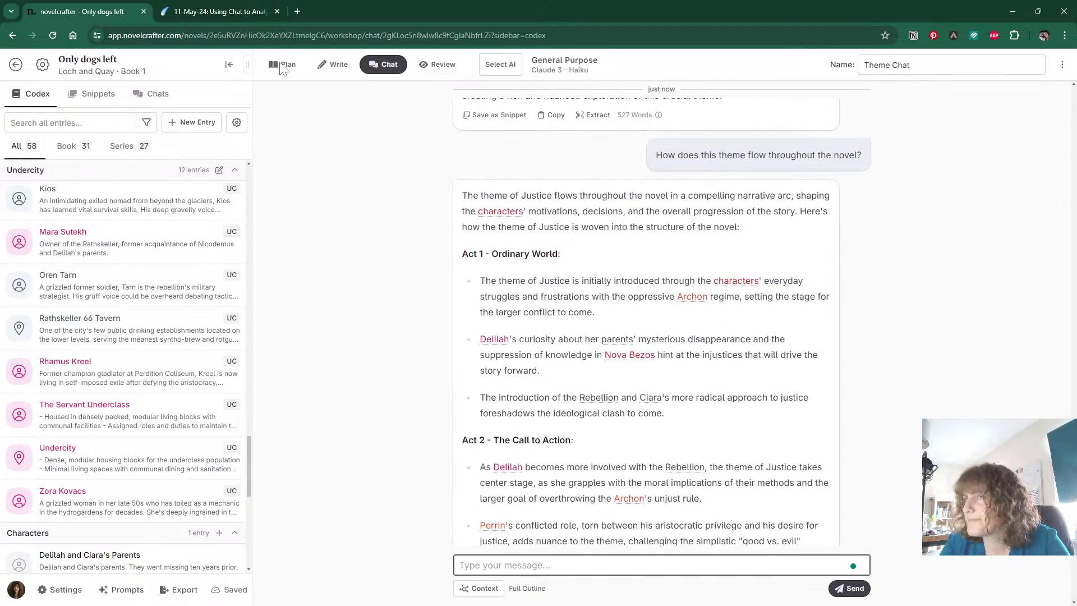
Switch to Notion and check the conversation stored in the AI chat toggle, leaving the toggle collapsed.
left_click(196, 12)
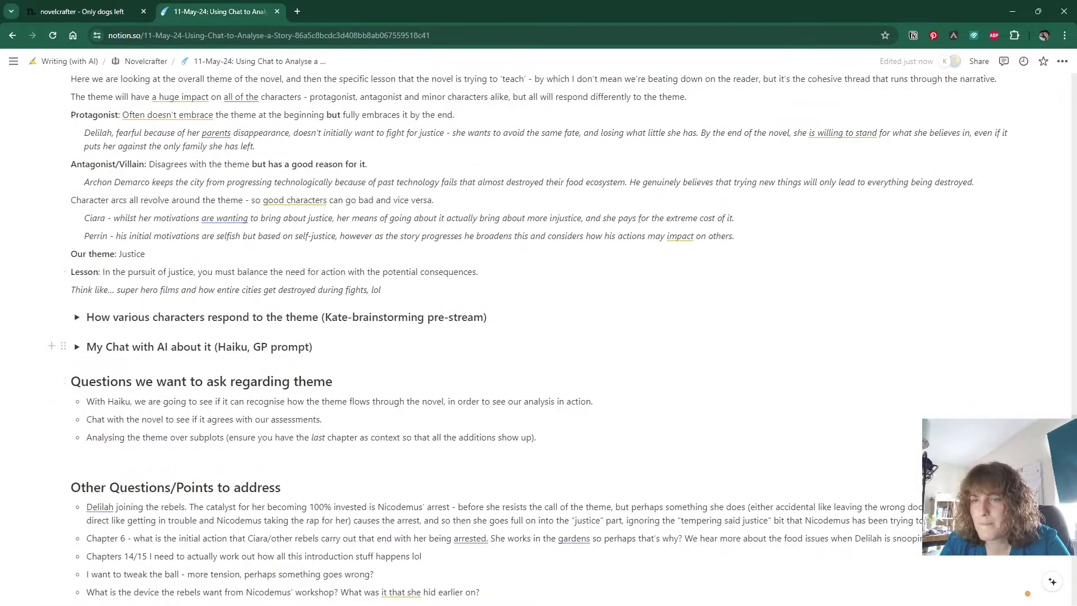
left_click(77, 348)
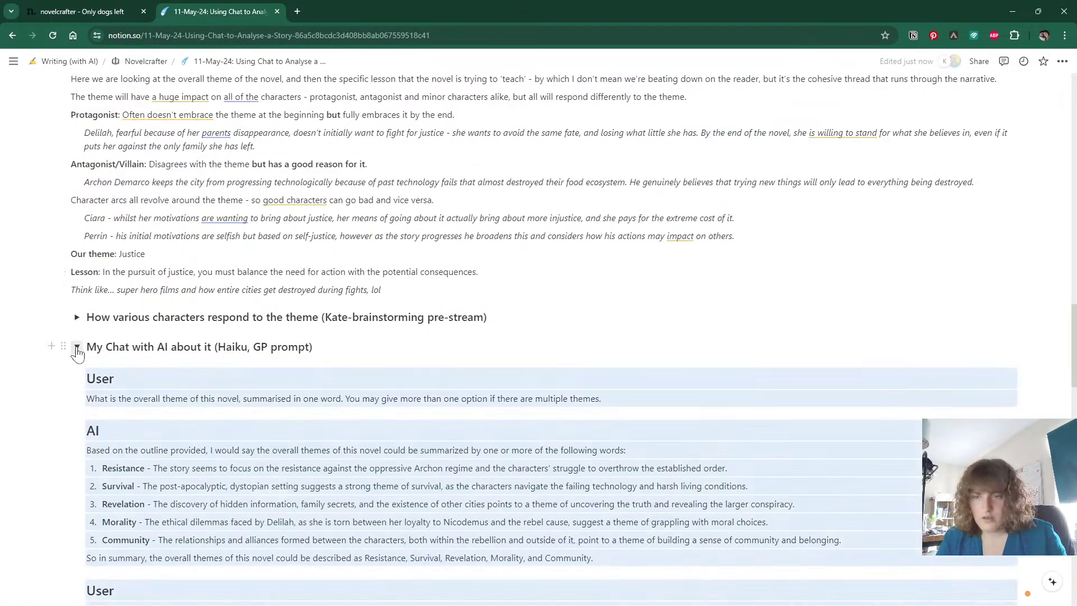
left_click(77, 347)
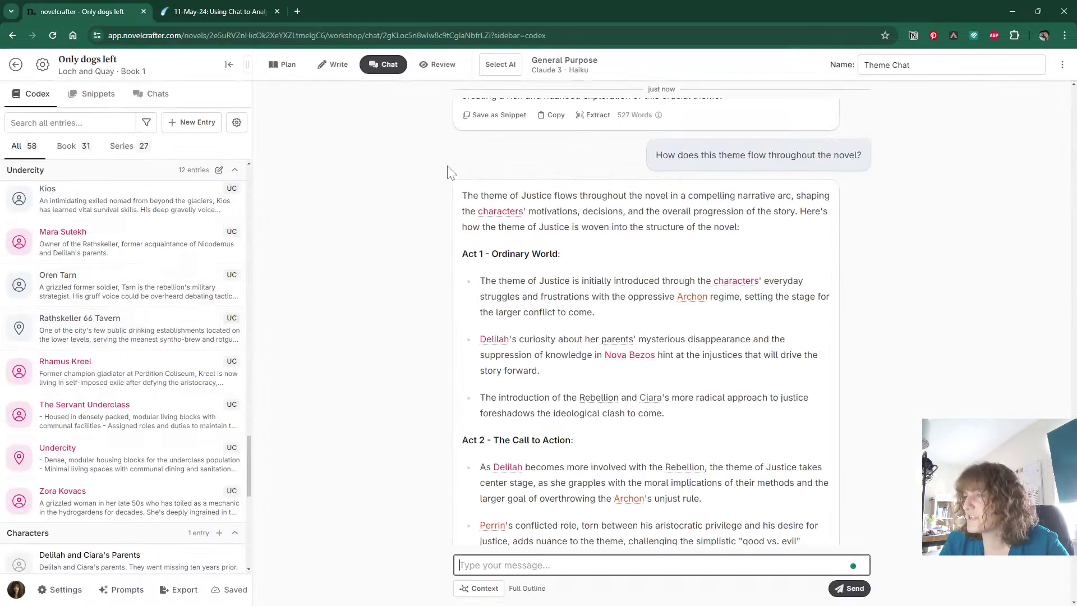
Read through the chat reply on how the theme of justice flows through Acts 1 to 4 of the novel.
left_click(460, 565)
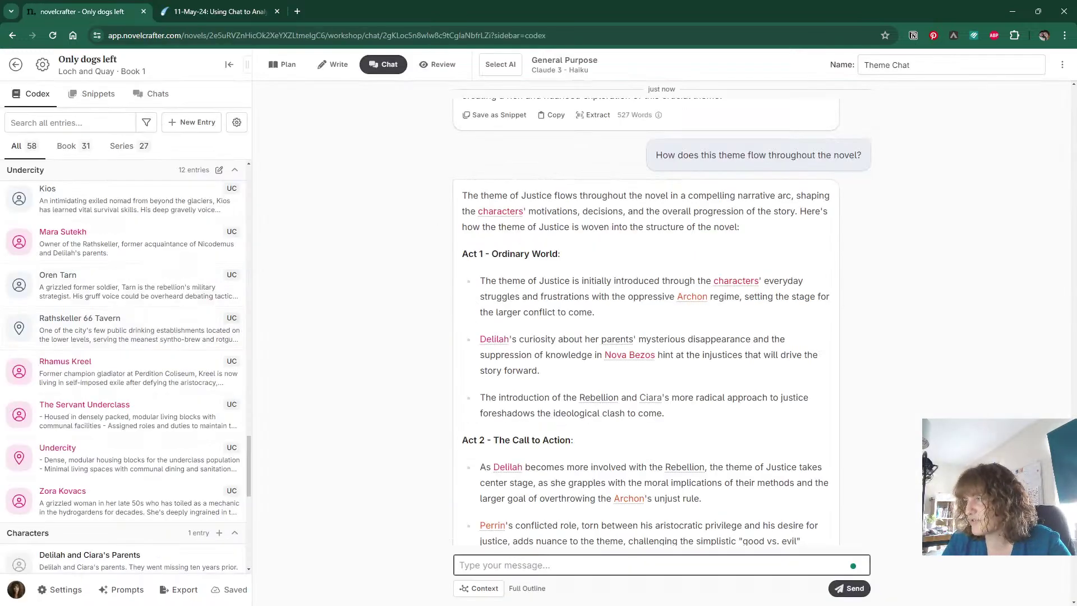
scroll(519, 279, "down", 1)
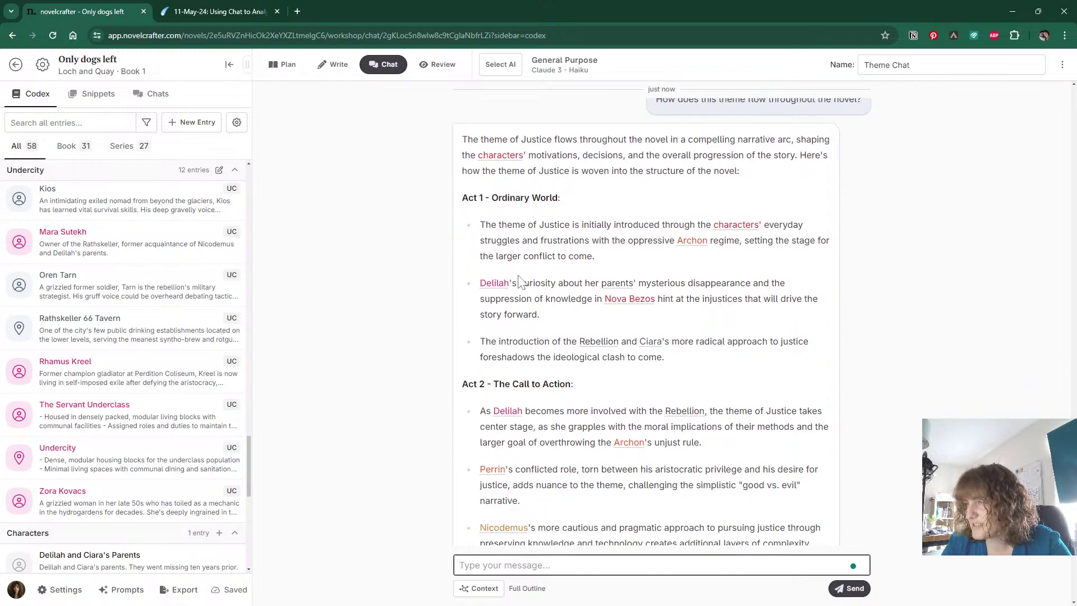
scroll(519, 279, "down", 1)
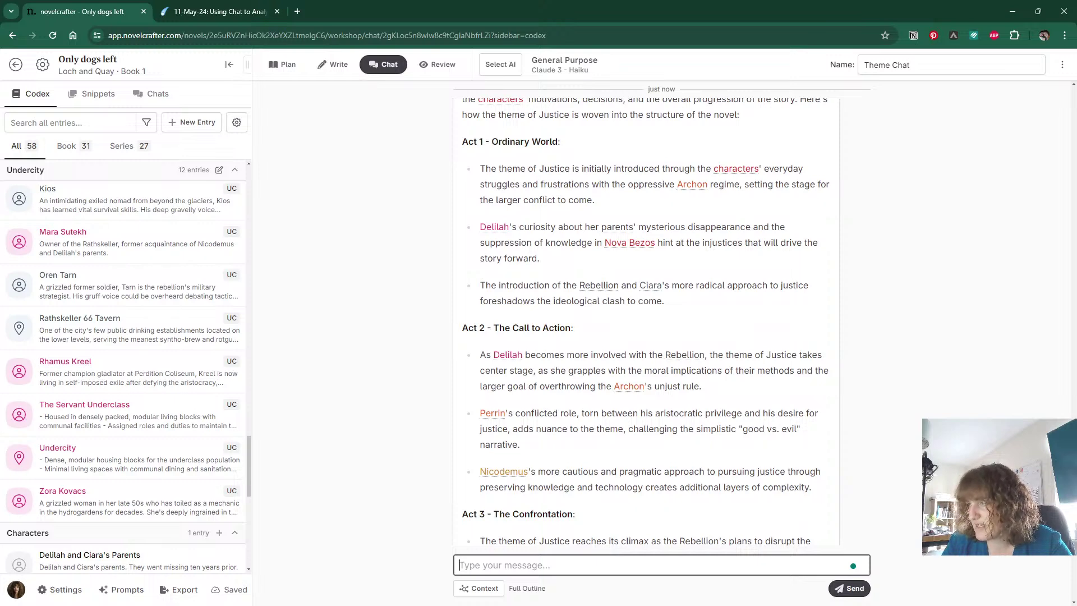
scroll(485, 292, "down", 1)
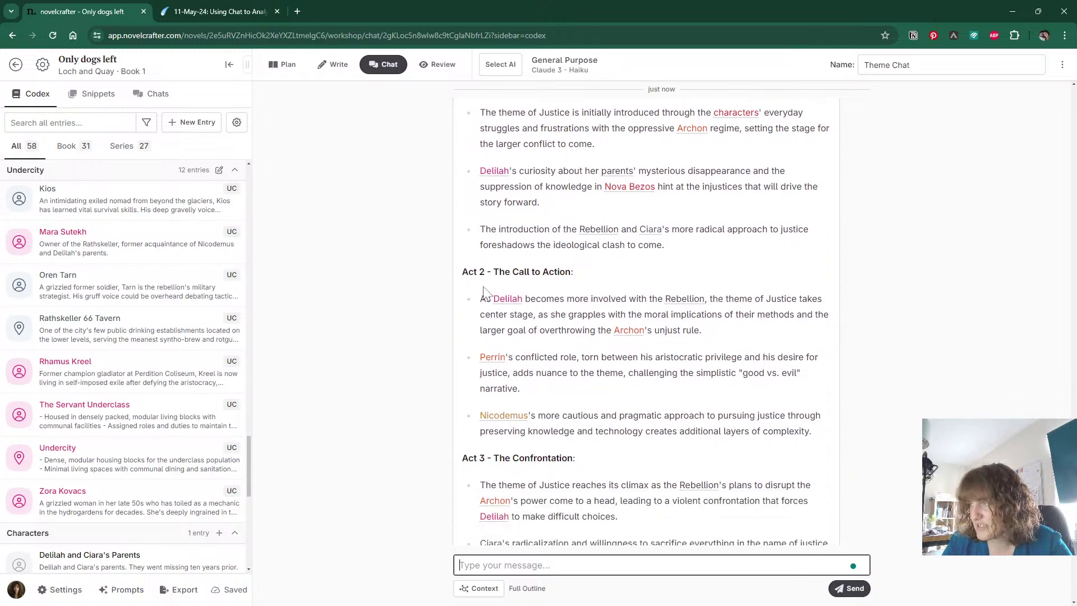
scroll(484, 291, "down", 1)
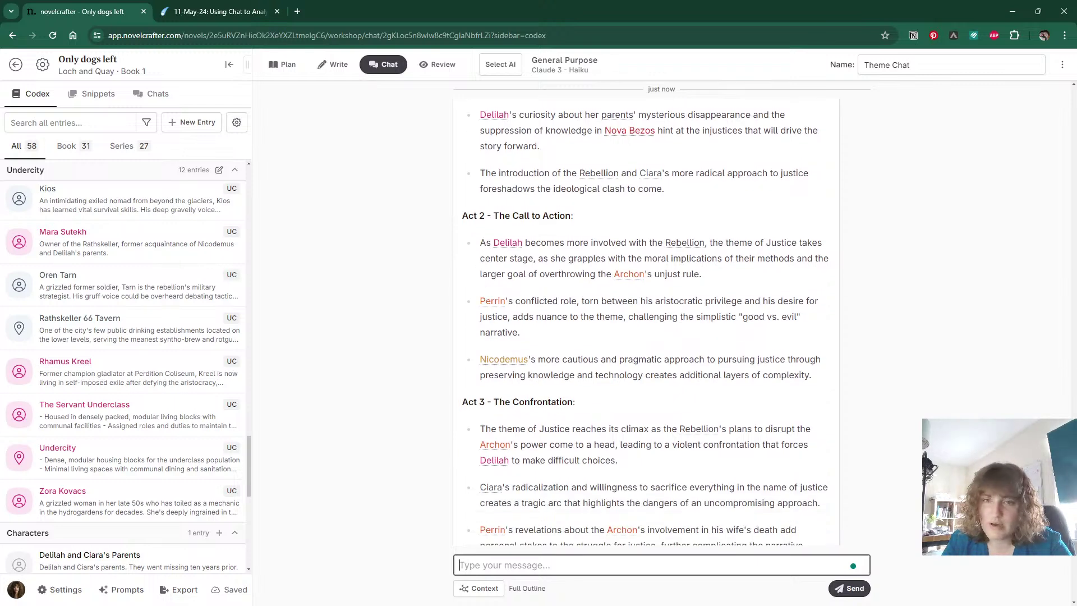
left_click_drag(480, 242, 566, 274)
left_click(567, 275)
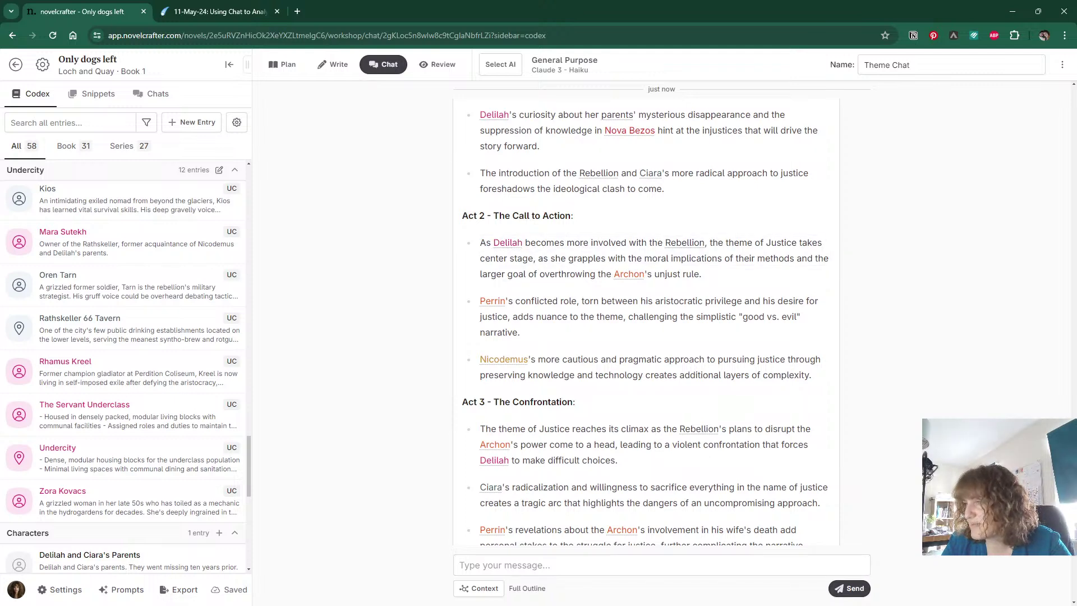
scroll(578, 284, "down", 2)
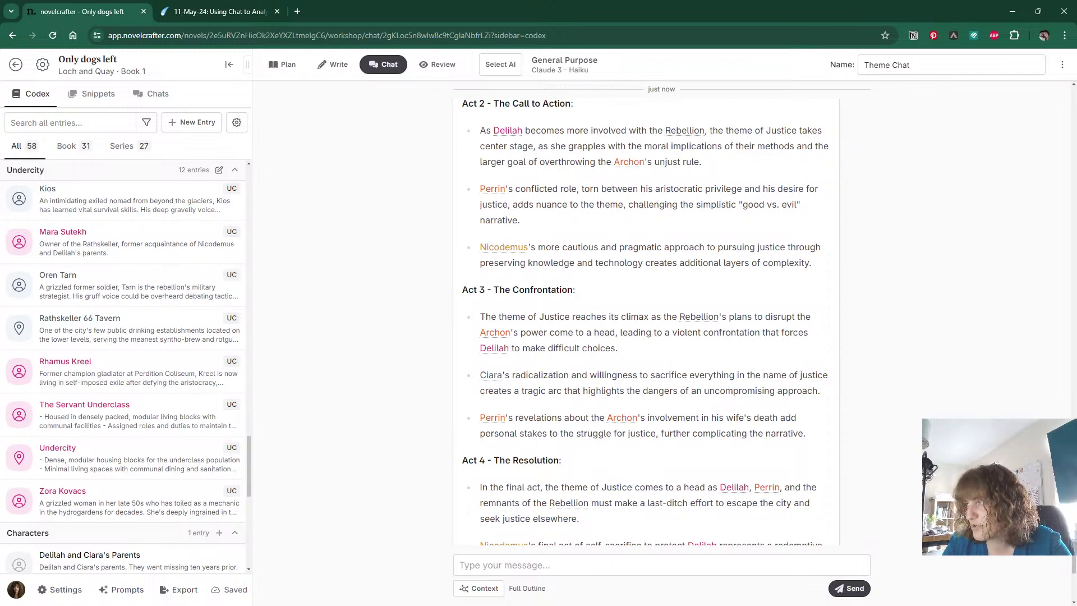
scroll(645, 320, "down", 1)
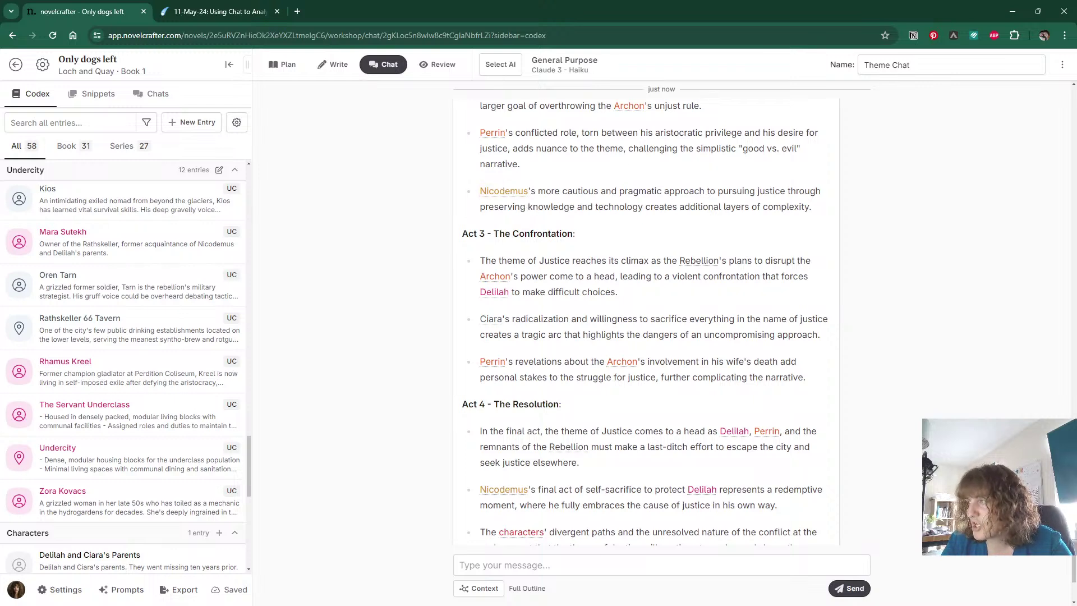
scroll(555, 193, "down", 1)
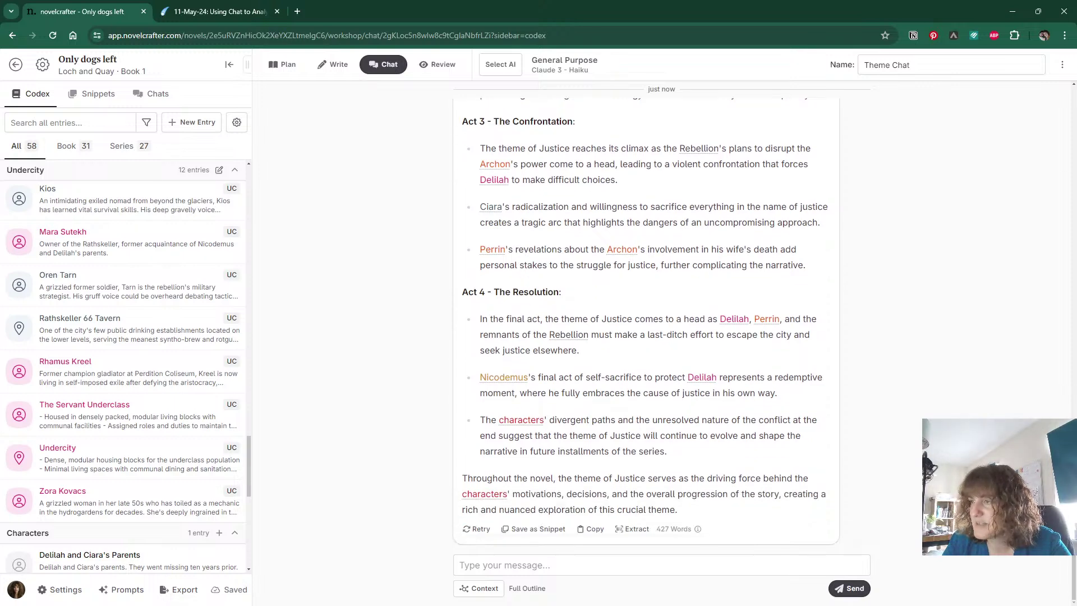
triple_click(583, 264)
left_click(715, 264)
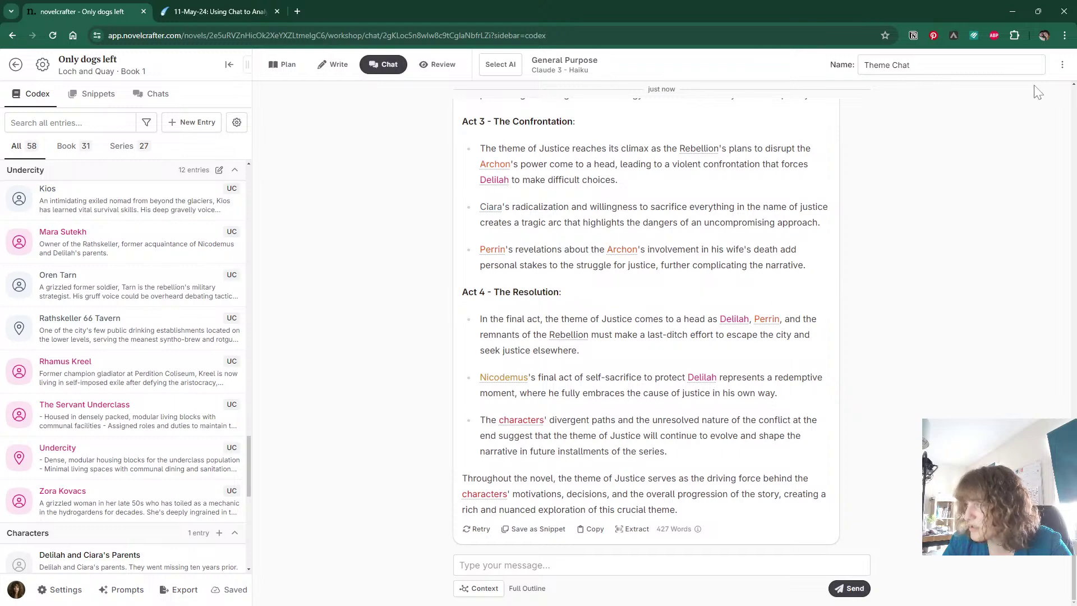
Copy the Theme Chat conversation as Markdown, paste it into the "My Chat with AI about it" toggle in Notion, and collapse the toggle.
left_click(1062, 65)
mouse_move(1009, 121)
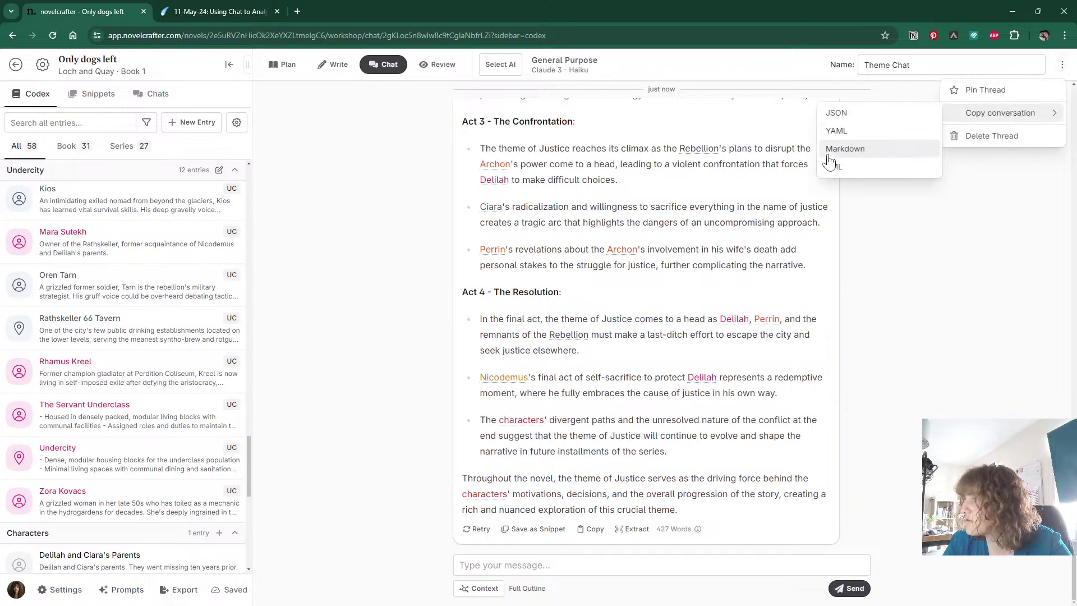
left_click(864, 149)
left_click(253, 12)
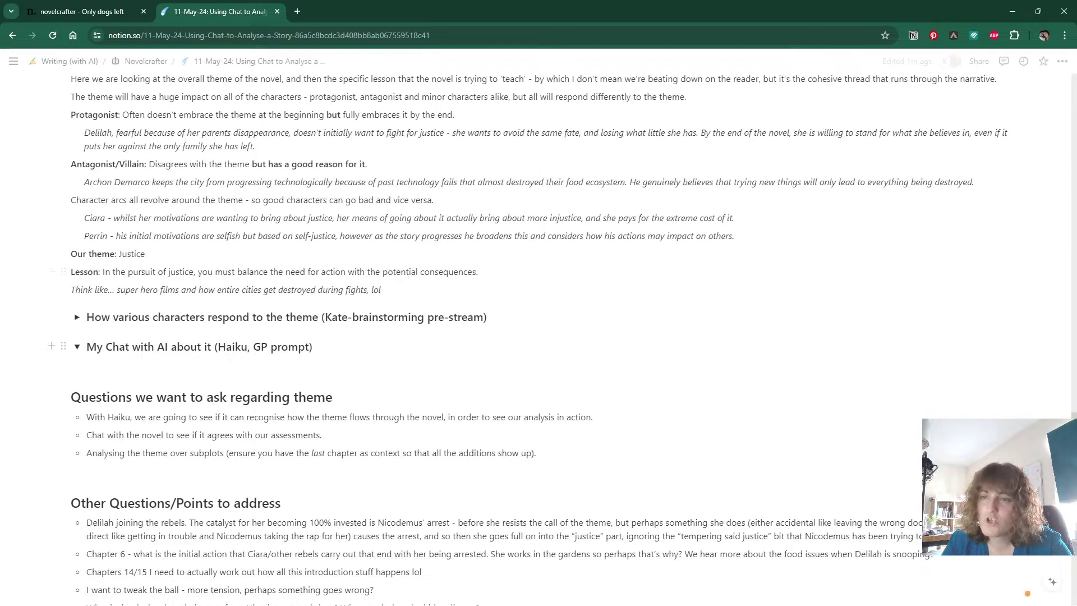
left_click(90, 364)
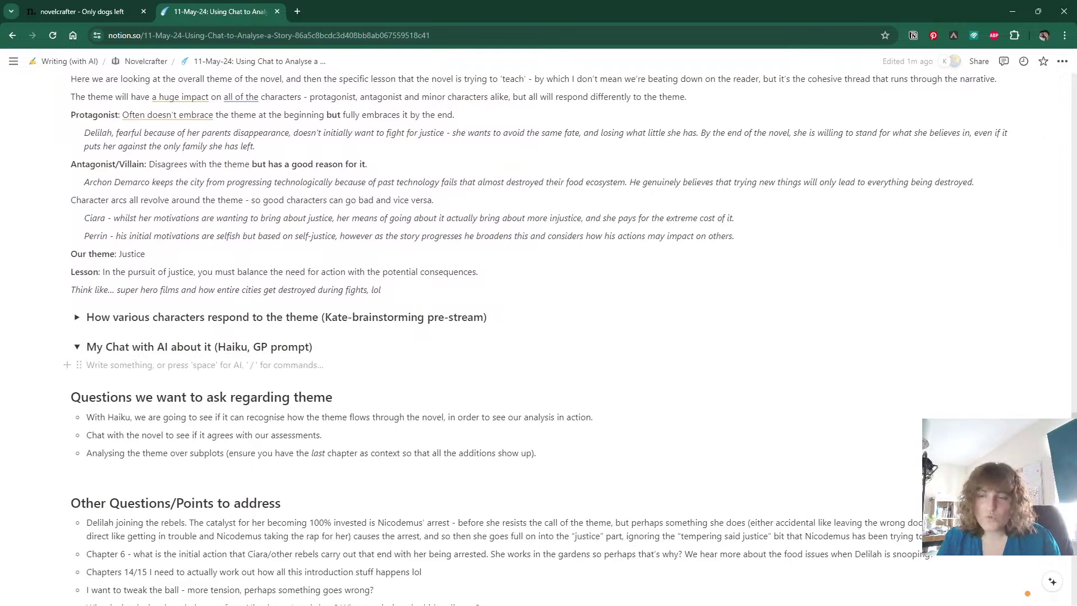
key("ctrl+v")
left_click(76, 347)
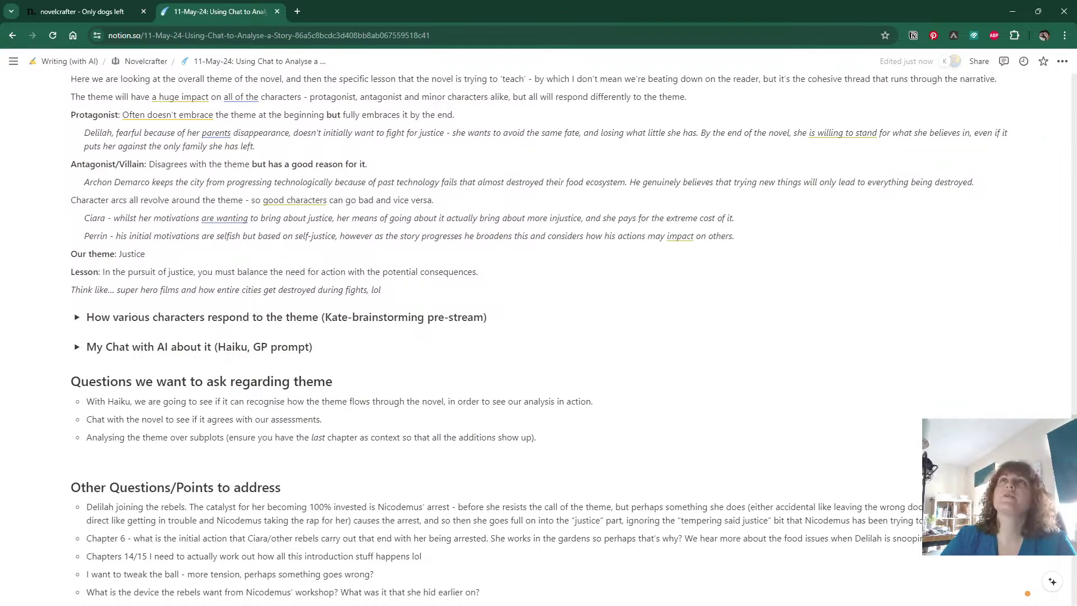
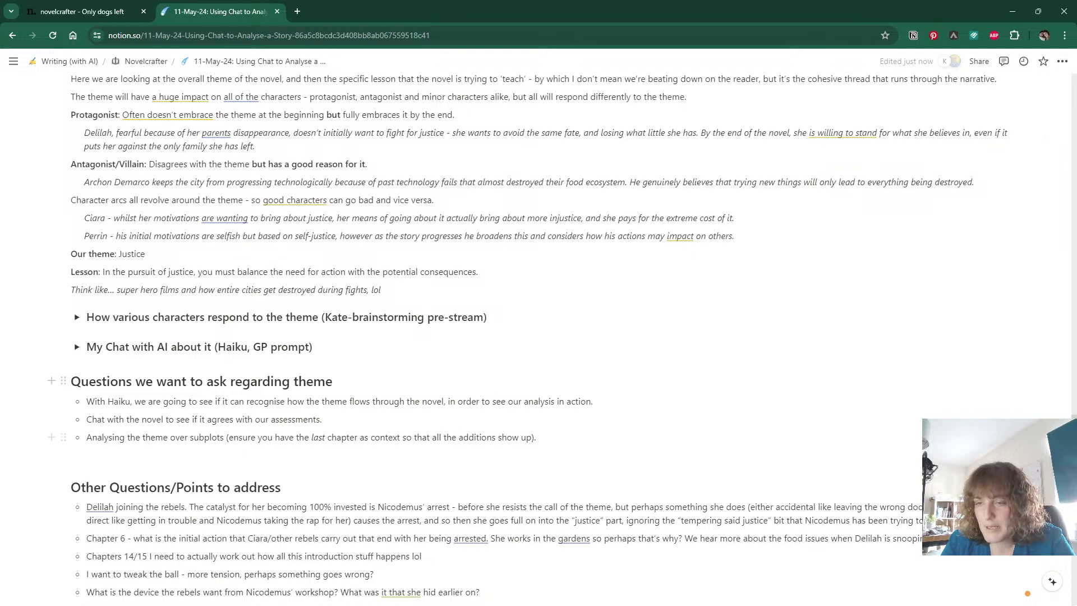
Check the remaining theme questions, switch to Novelcrafter, and add Chapter 29 Scene 1 to the chat context alongside the full outline.
scroll(539, 335, "down", 1)
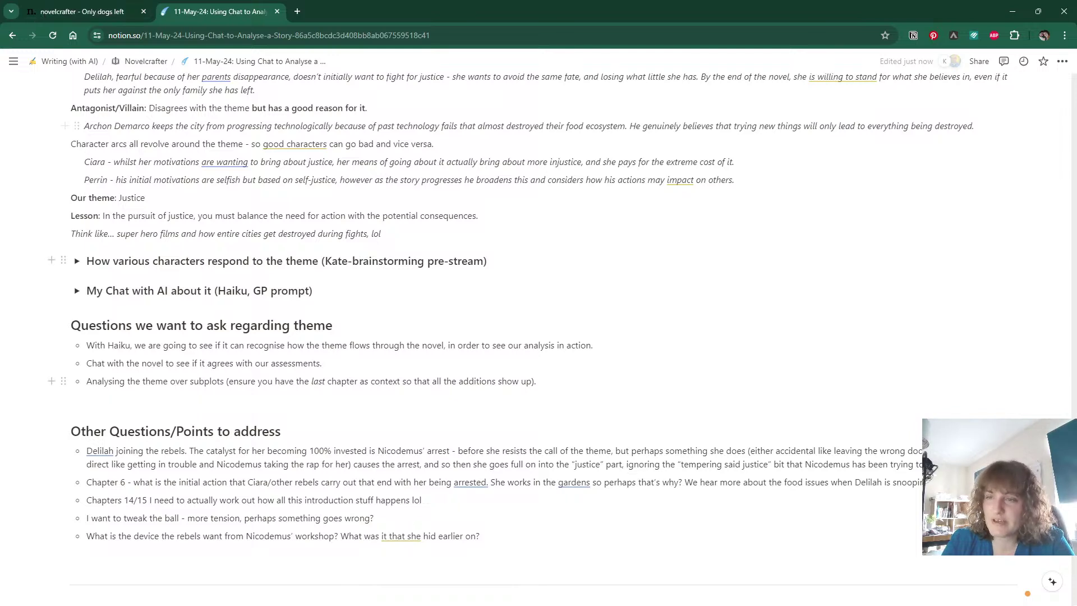
left_click(84, 11)
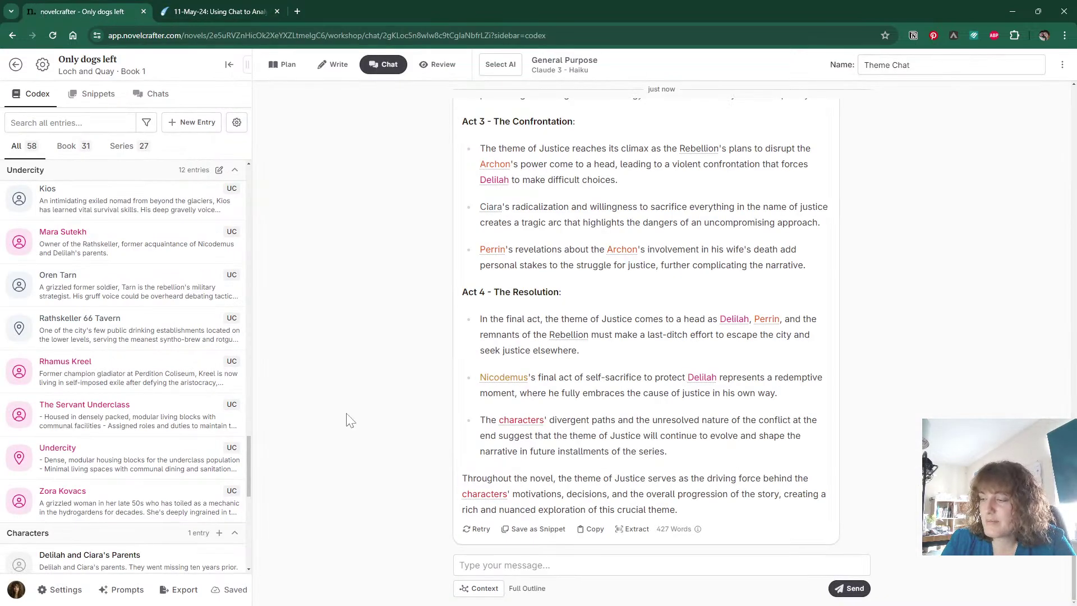
left_click(477, 589)
mouse_move(522, 505)
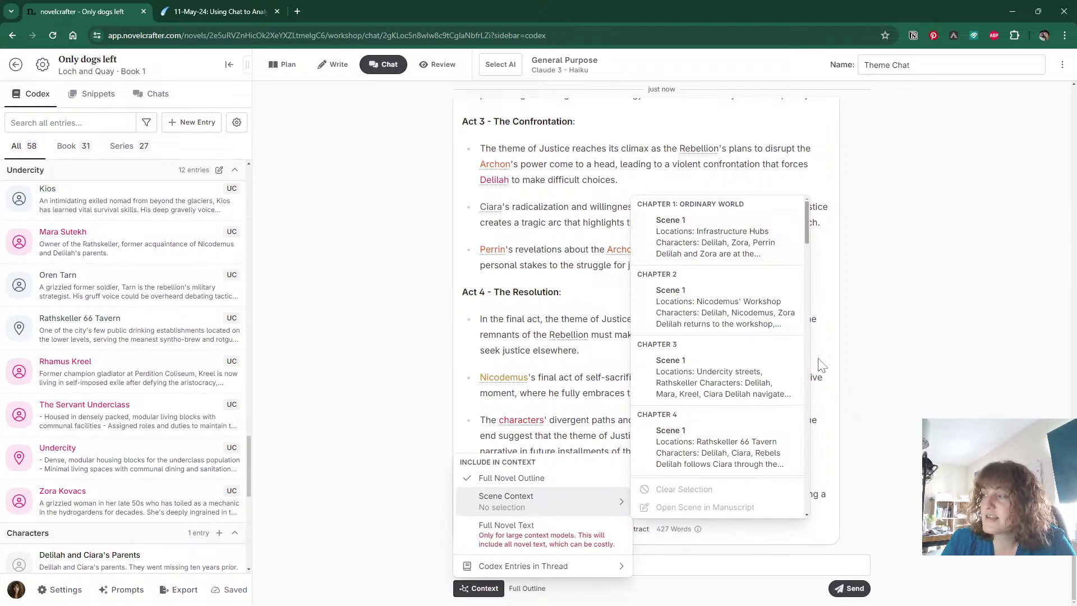
scroll(740, 392, "down", 20)
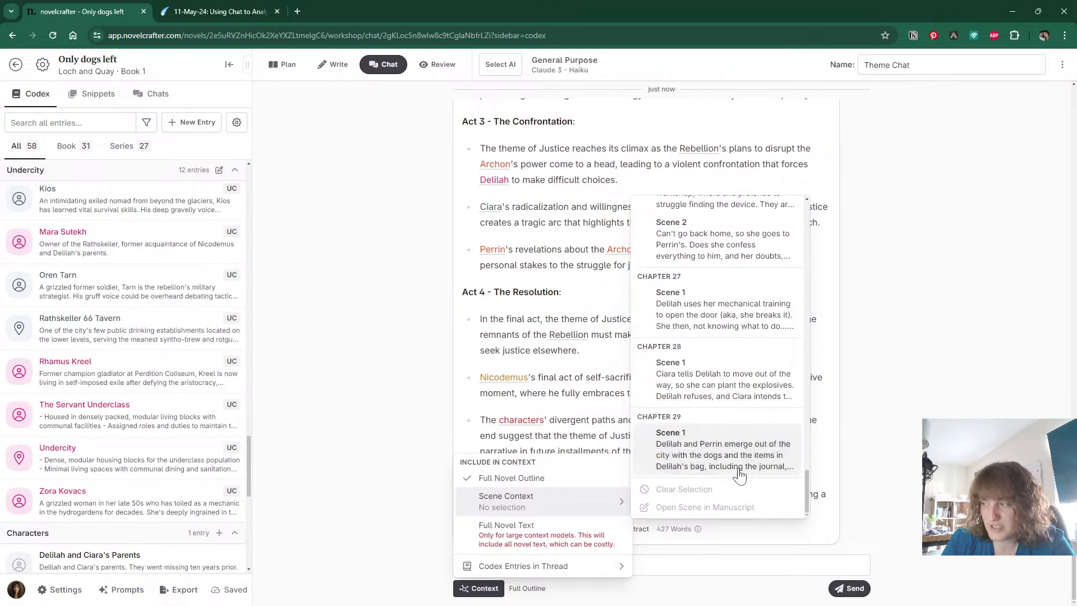
left_click(739, 471)
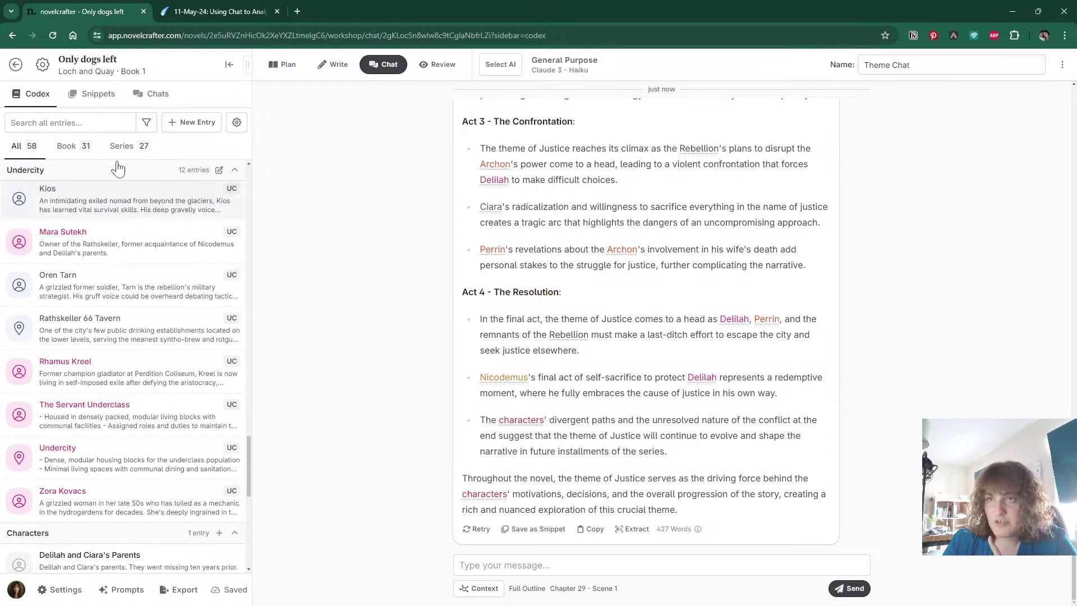
Search the codex for "sp" and look over the subplot entries.
left_click(57, 122)
type("sp")
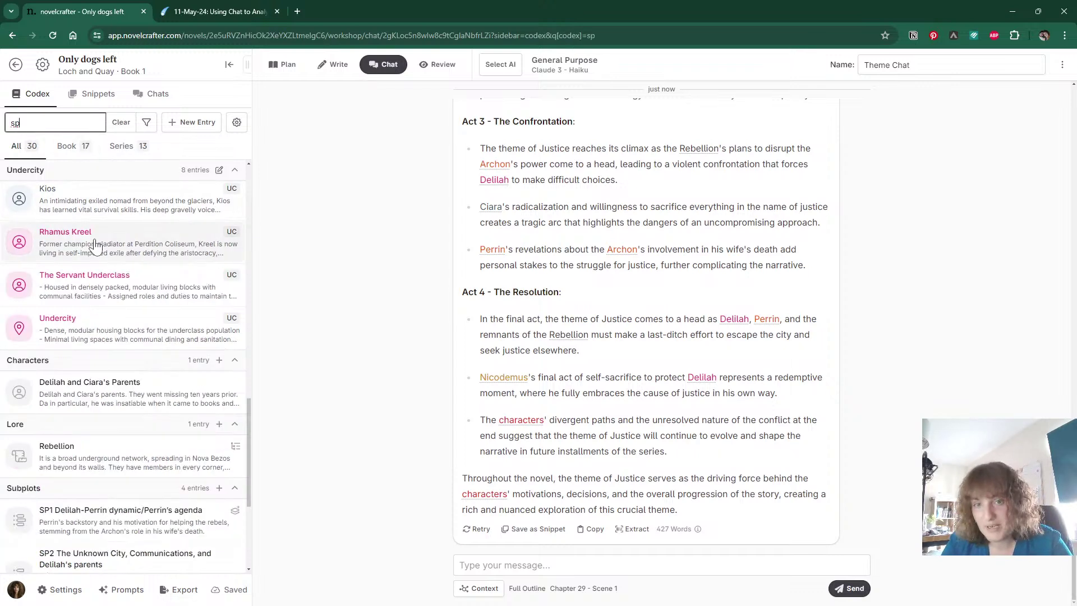
scroll(117, 299, "down", 3)
scroll(117, 299, "down", 1)
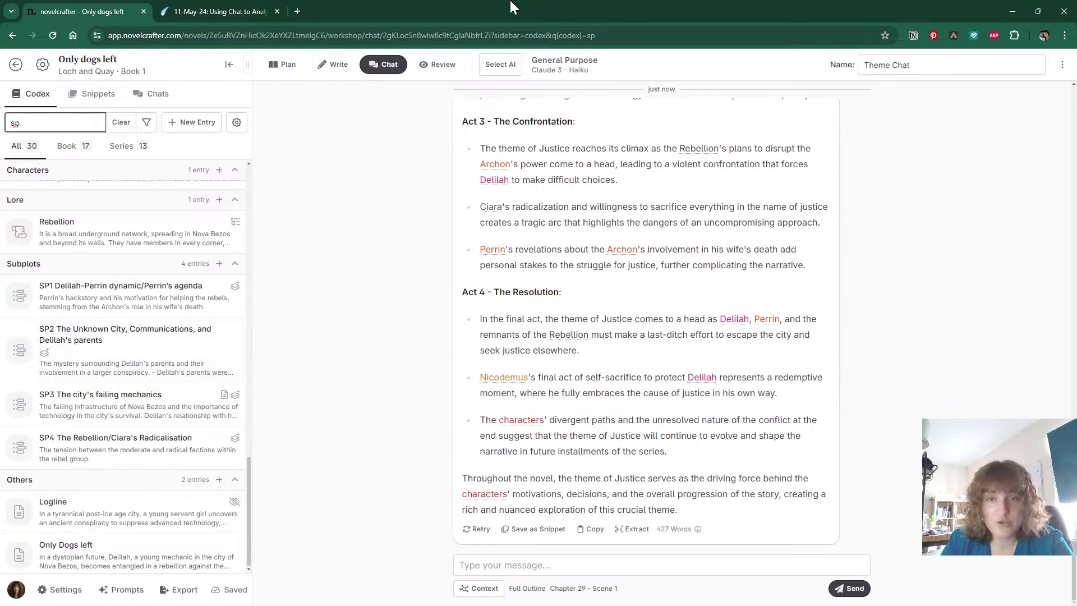
Write the chat message "Given all of this, how are the themes reflected in each of the subplots, SP-1, SP-2, SP-3, and SP-4".
left_click(489, 565)
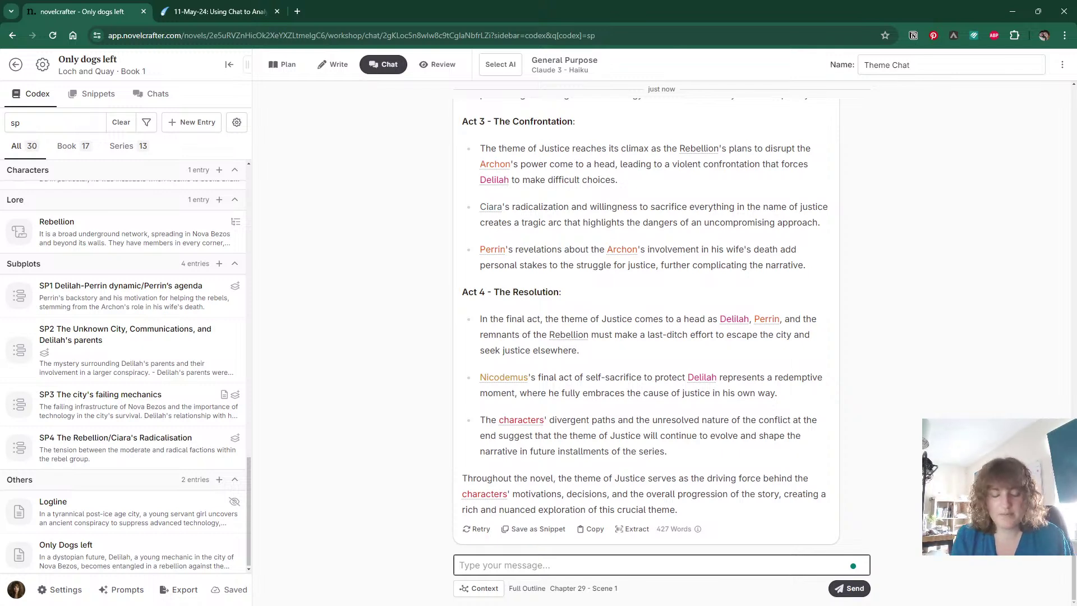
type("Given all of t")
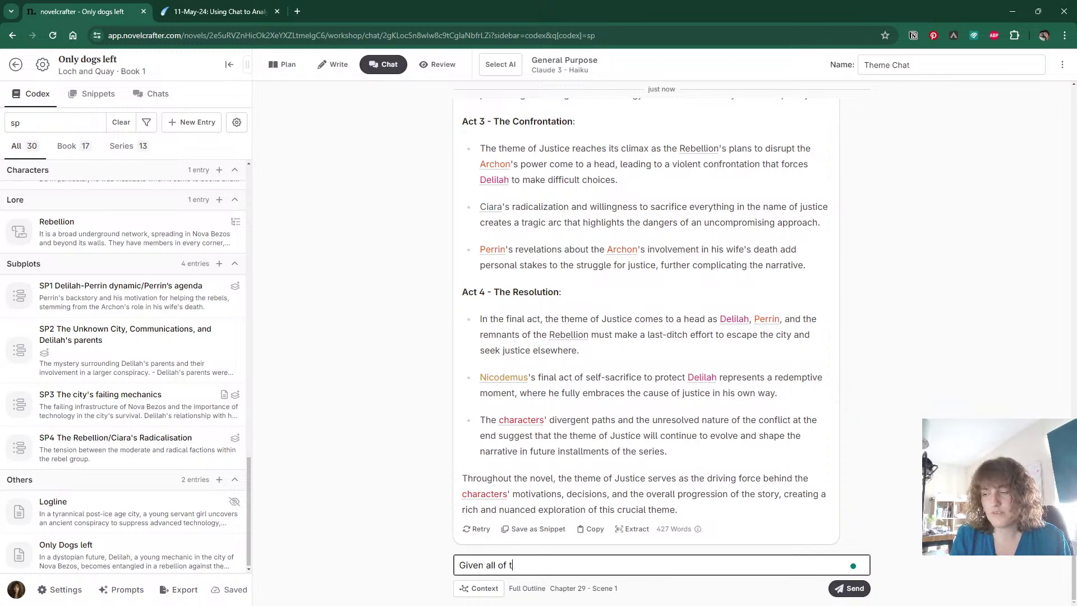
type("his, how ")
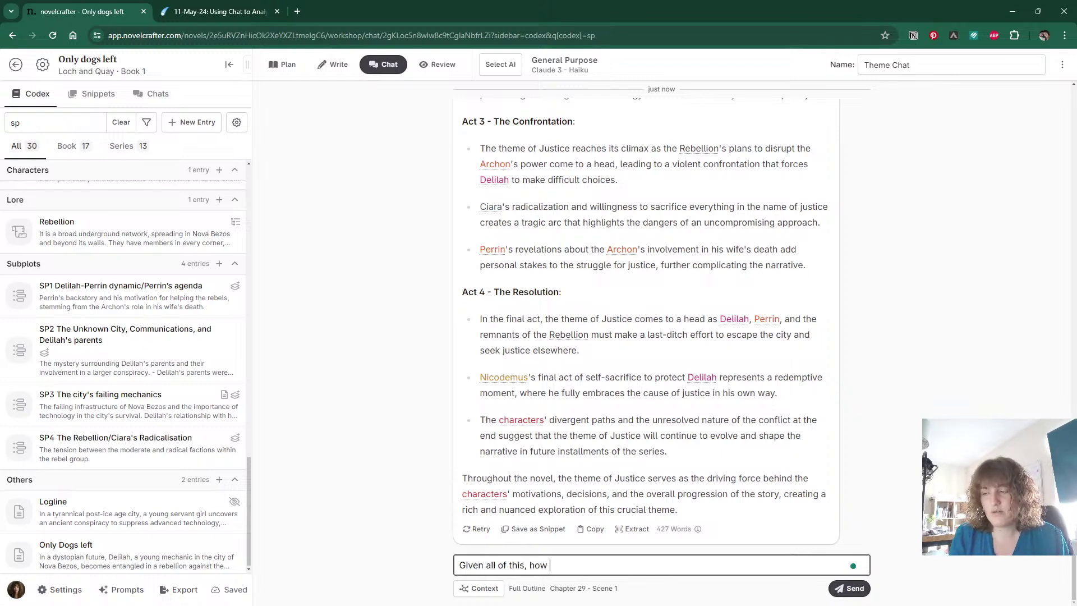
type("are the themes ")
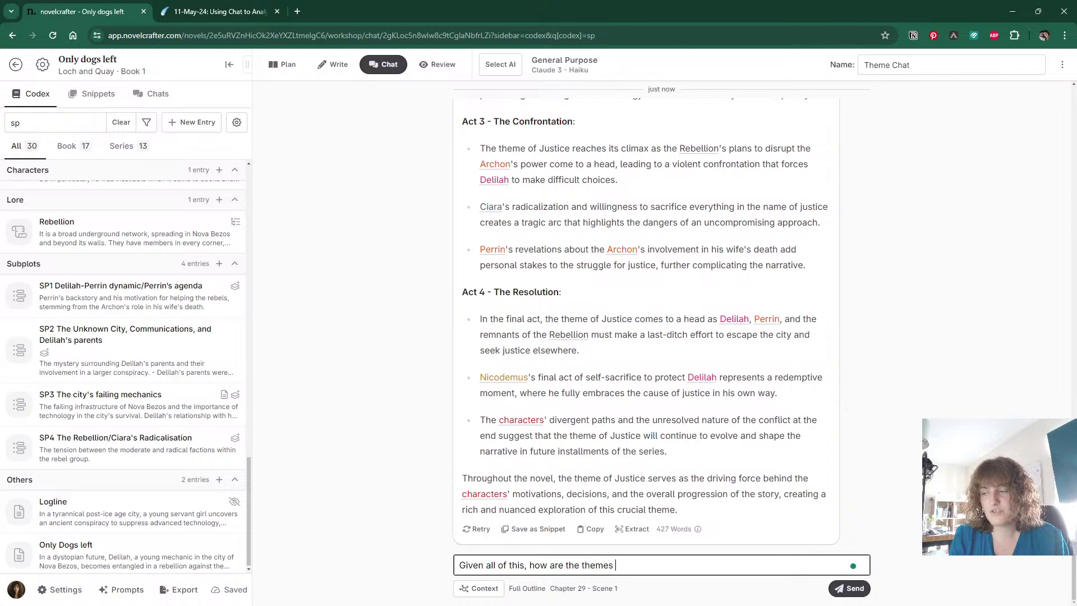
type("reflected in e")
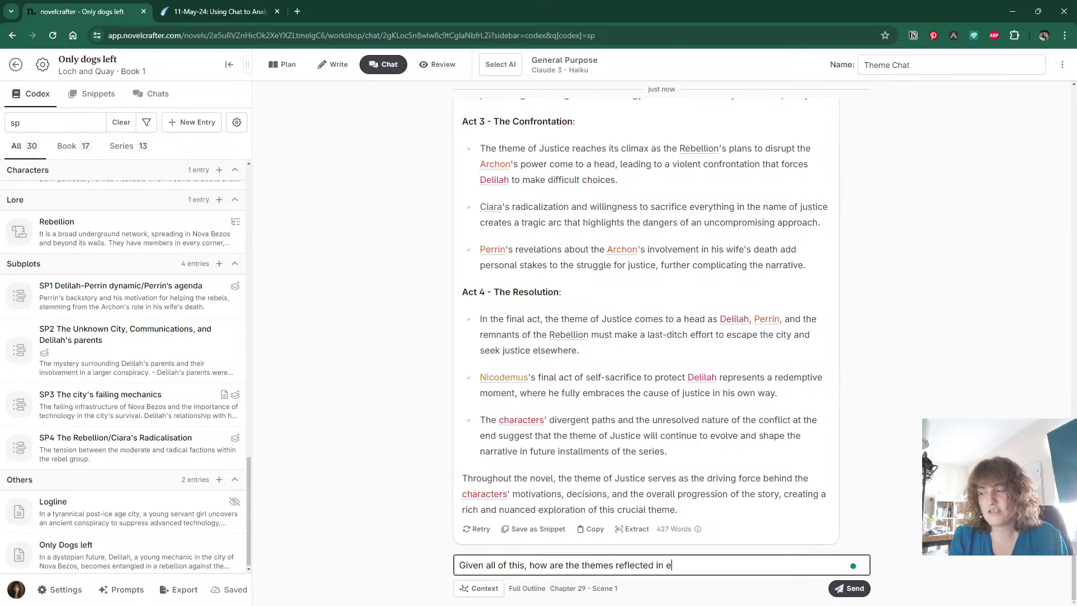
type("ach of the subpl")
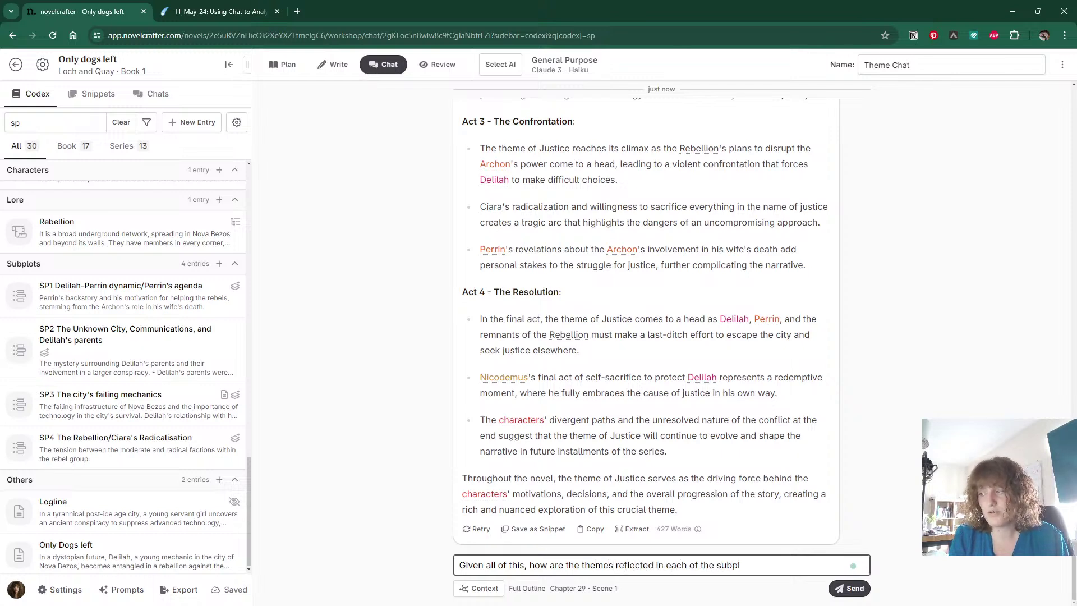
type("ots, SP")
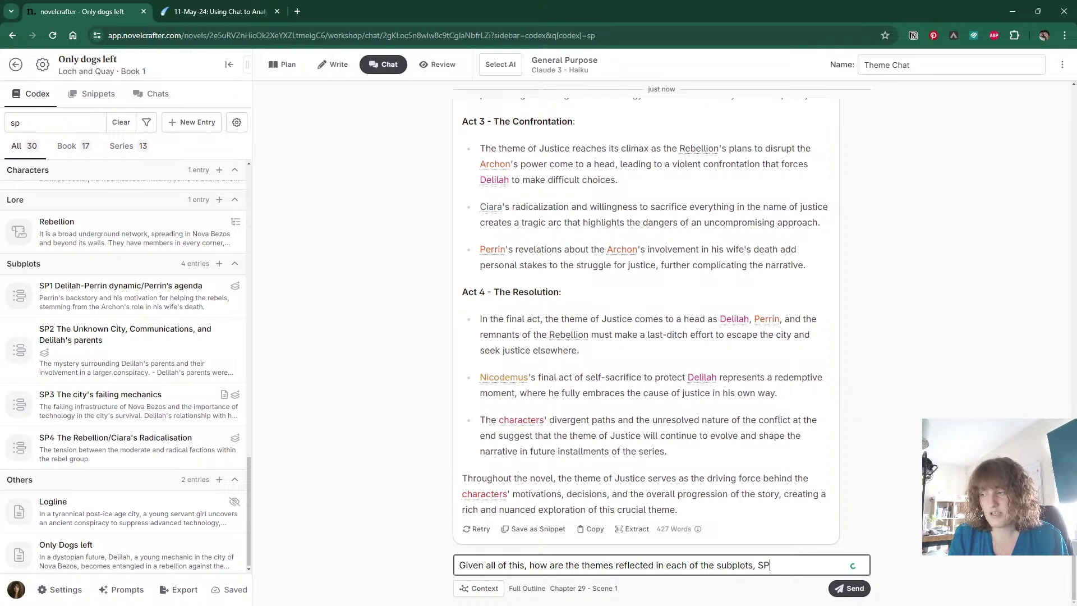
type("-1, ")
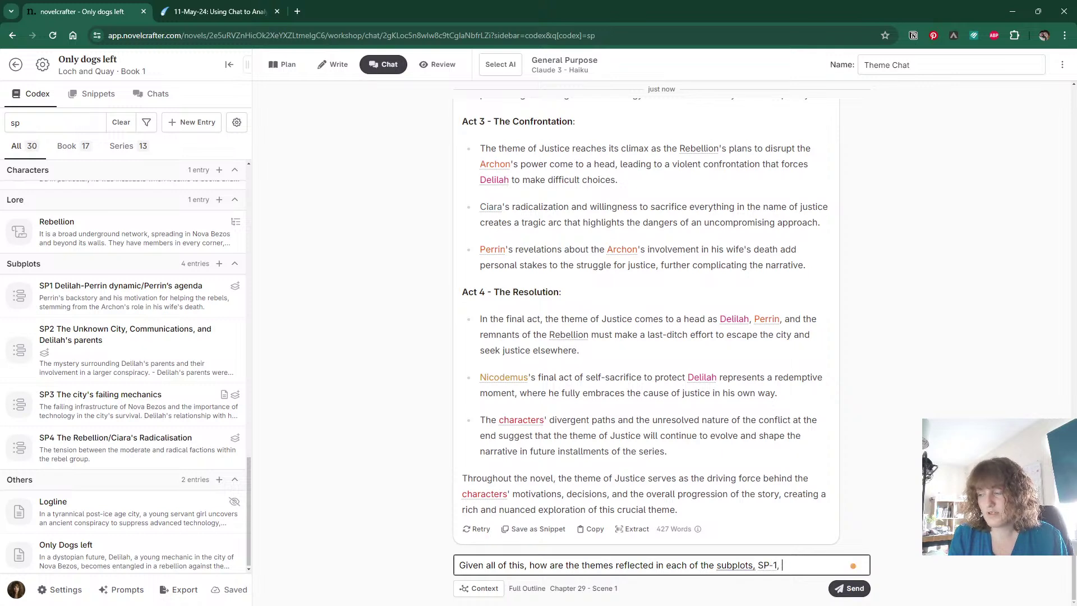
type("SP-2, SP03")
key("BackSpace")
key("BackSpace")
type("-3, and ")
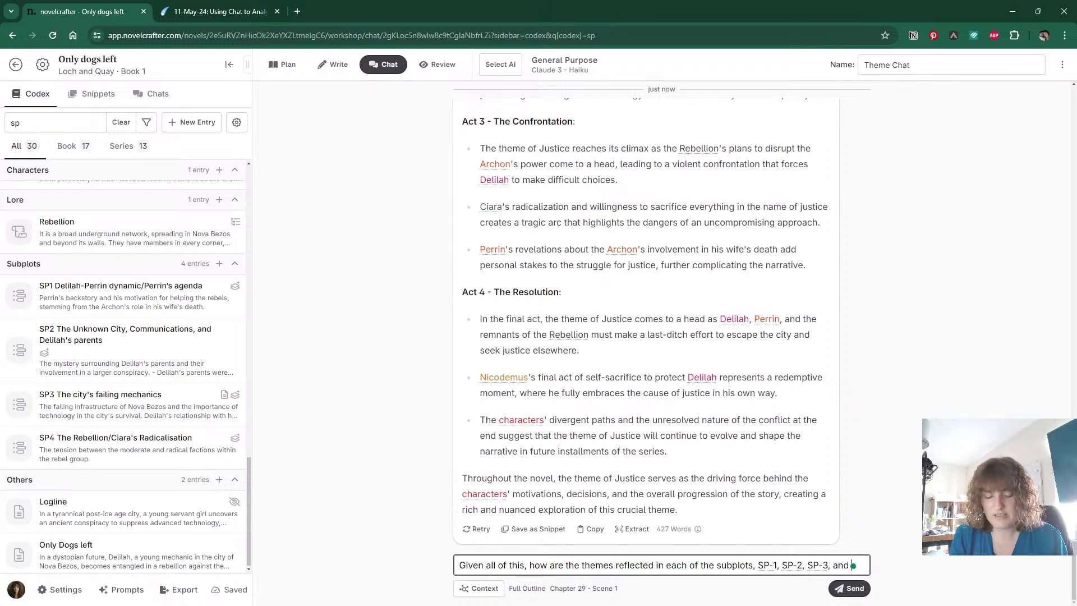
type("SP-4")
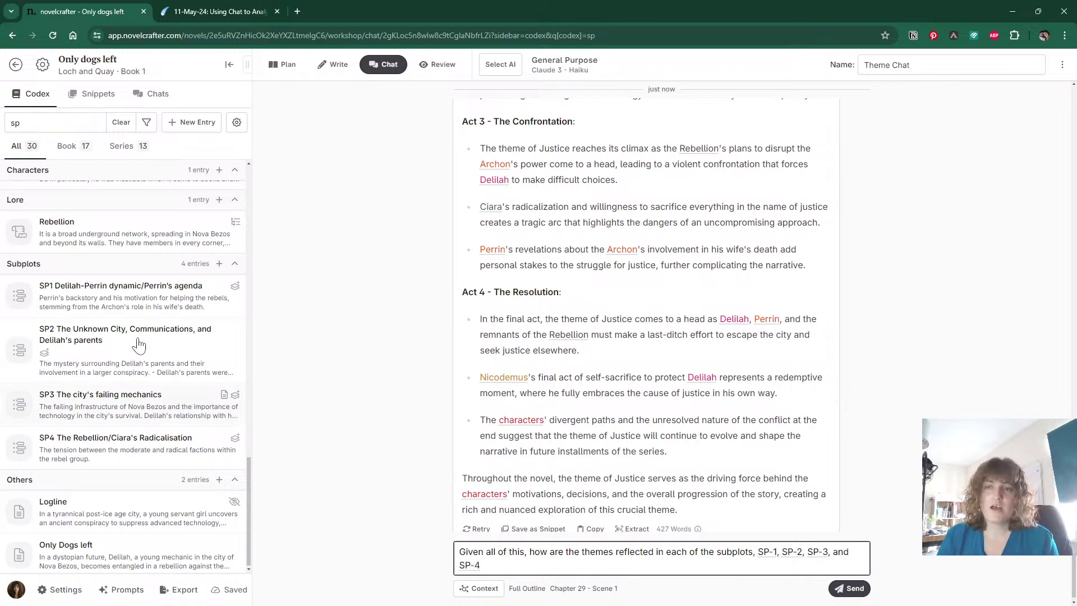
Check the alias in the SP1 Delilah-Perrin subplot entry, close the entry, and send the written subplot question.
left_click(100, 303)
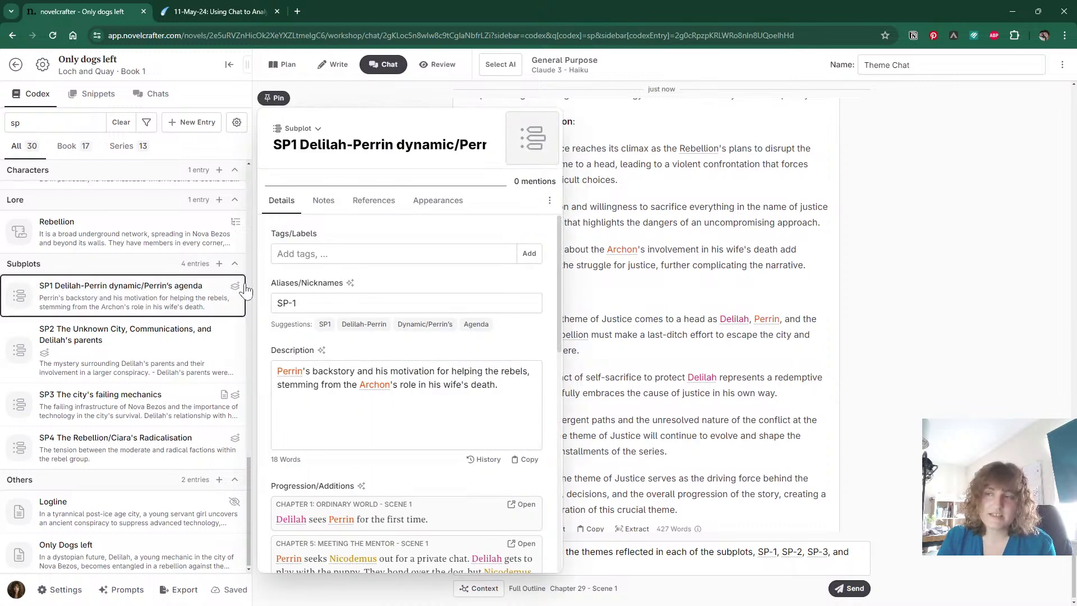
left_click(905, 528)
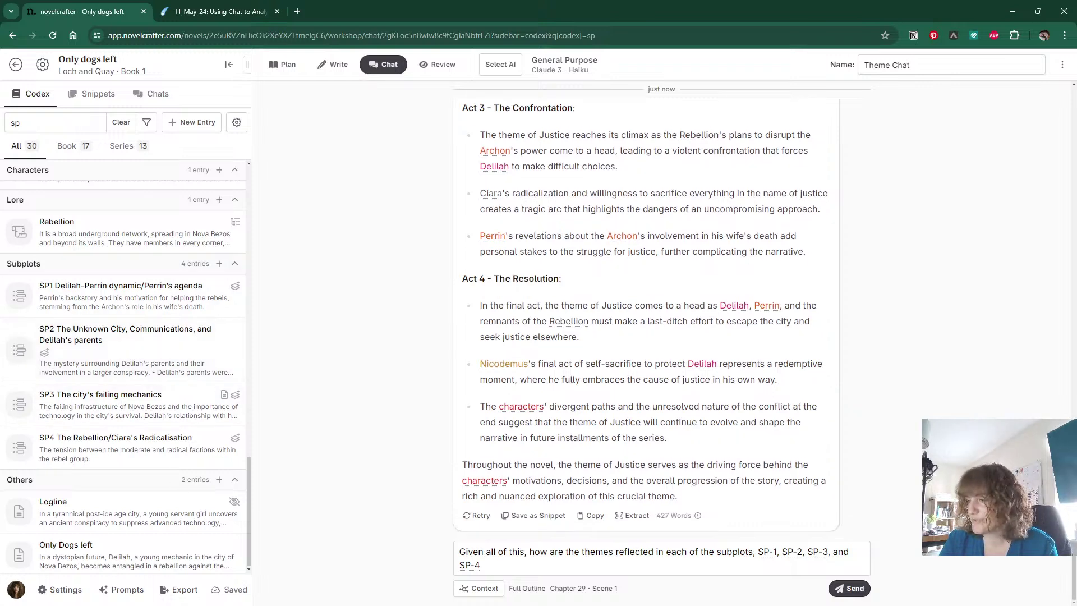
left_click(834, 592)
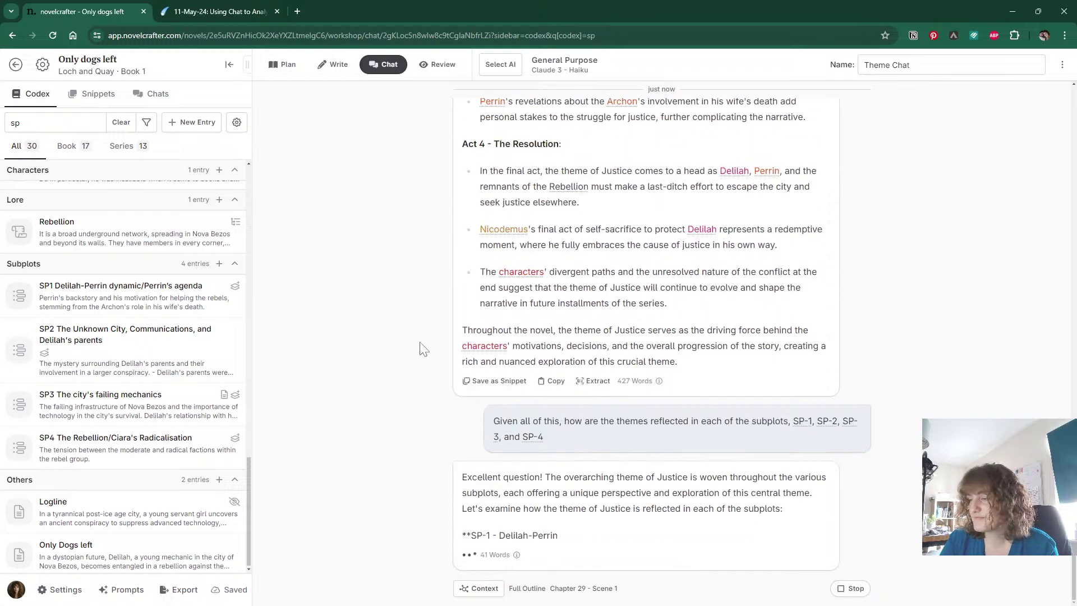
Read through the chat response on how the justice theme is reflected in subplots SP-1 to SP-4.
scroll(813, 489, "up", 3)
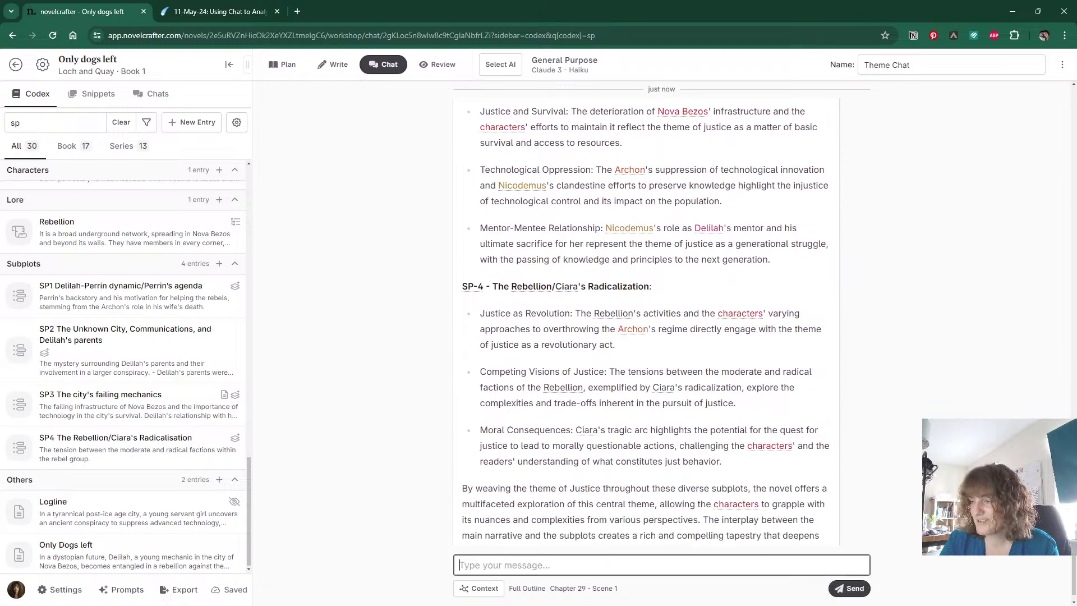
scroll(509, 432, "up", 12)
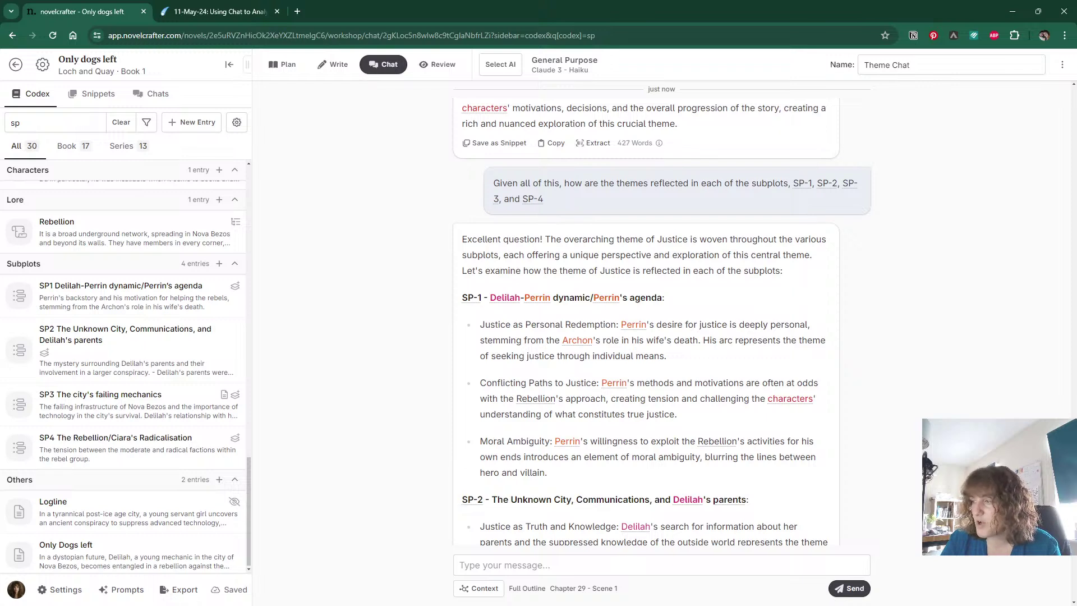
scroll(662, 320, "down", 1)
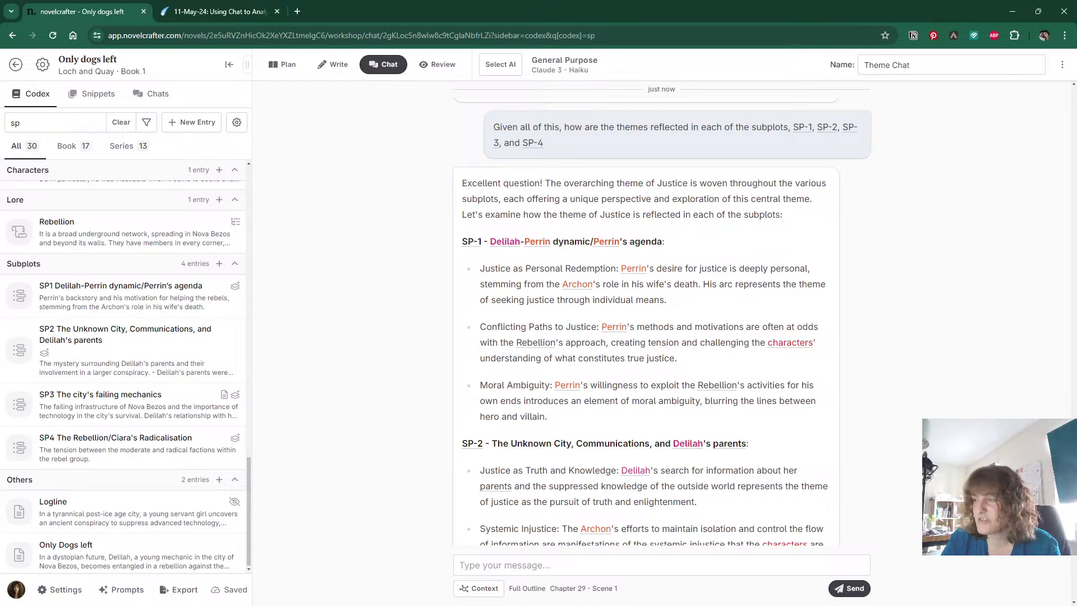
scroll(646, 320, "down", 2)
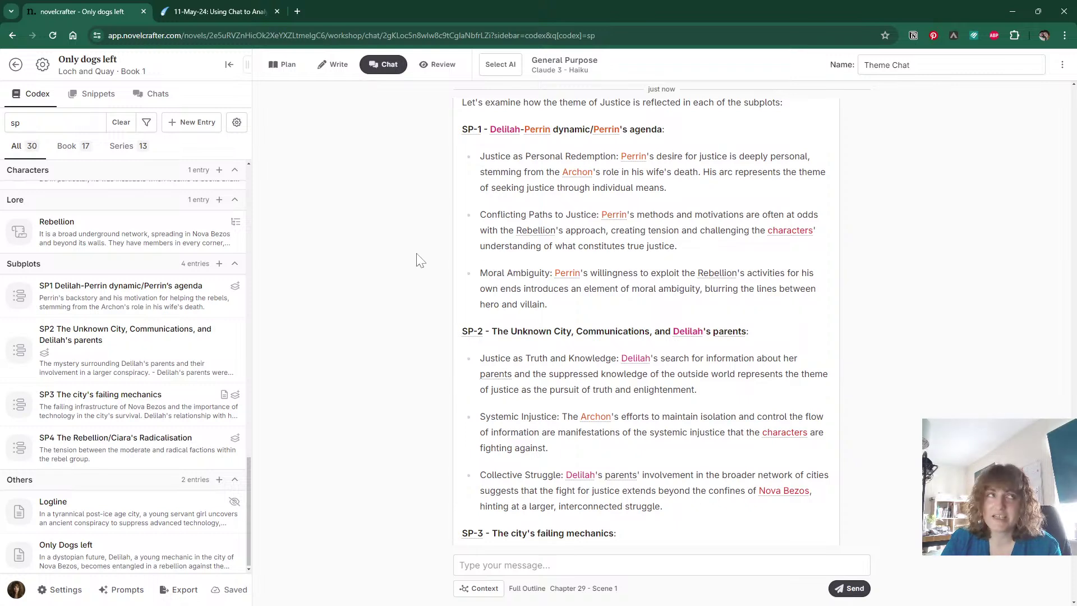
scroll(662, 314, "down", 2)
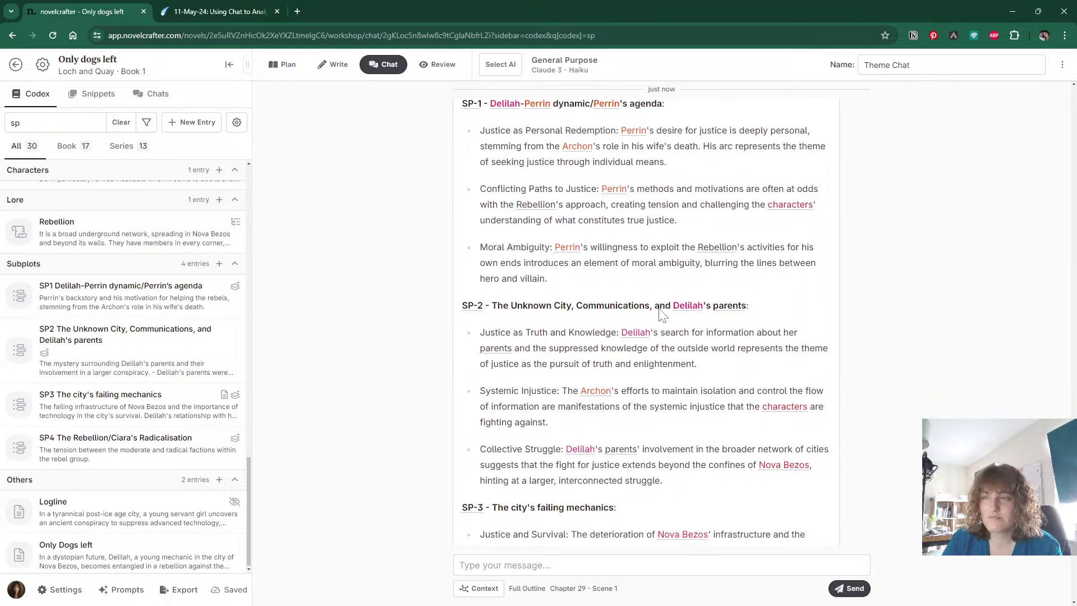
scroll(662, 314, "down", 3)
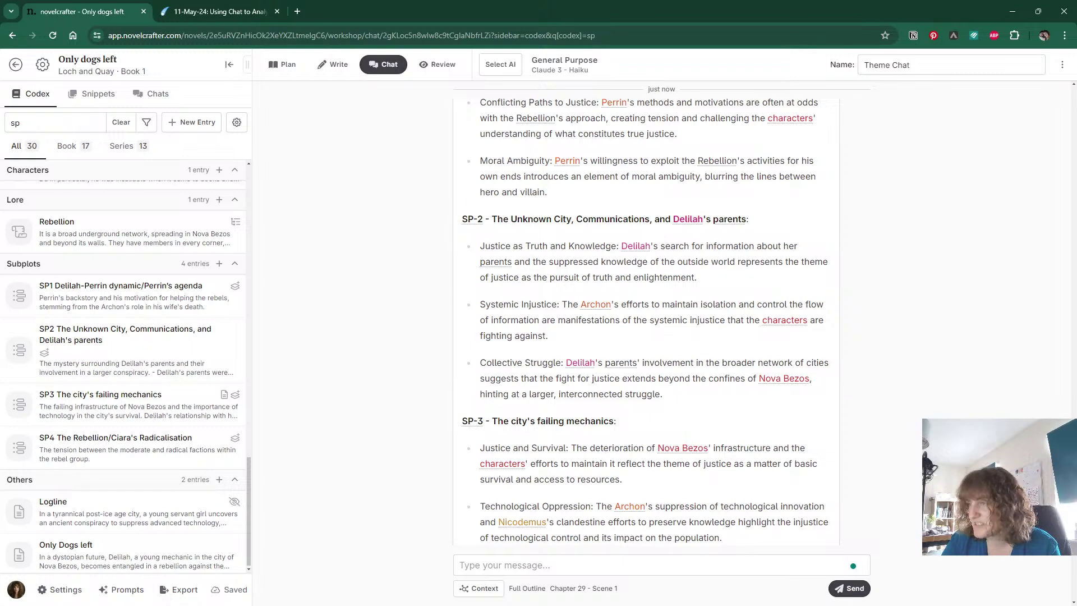
scroll(446, 265, "down", 2)
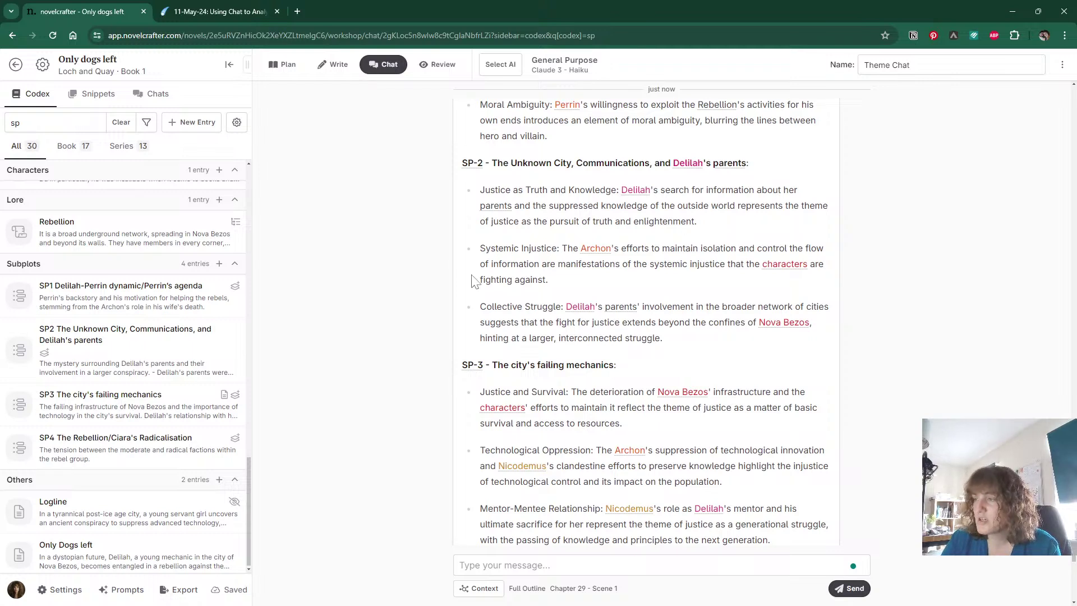
scroll(414, 291, "down", 4)
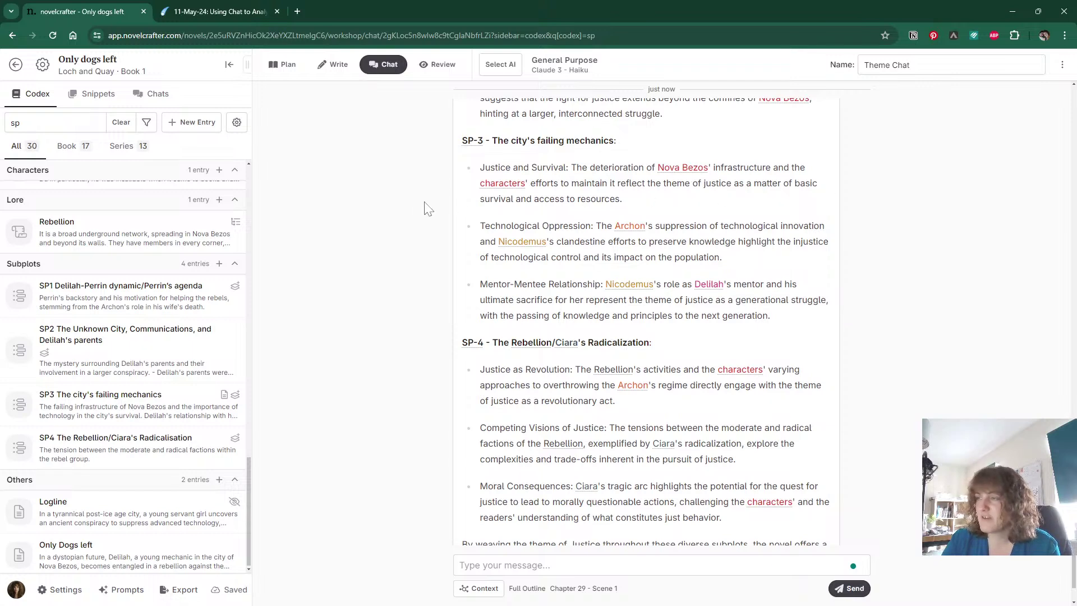
scroll(414, 209, "down", 2)
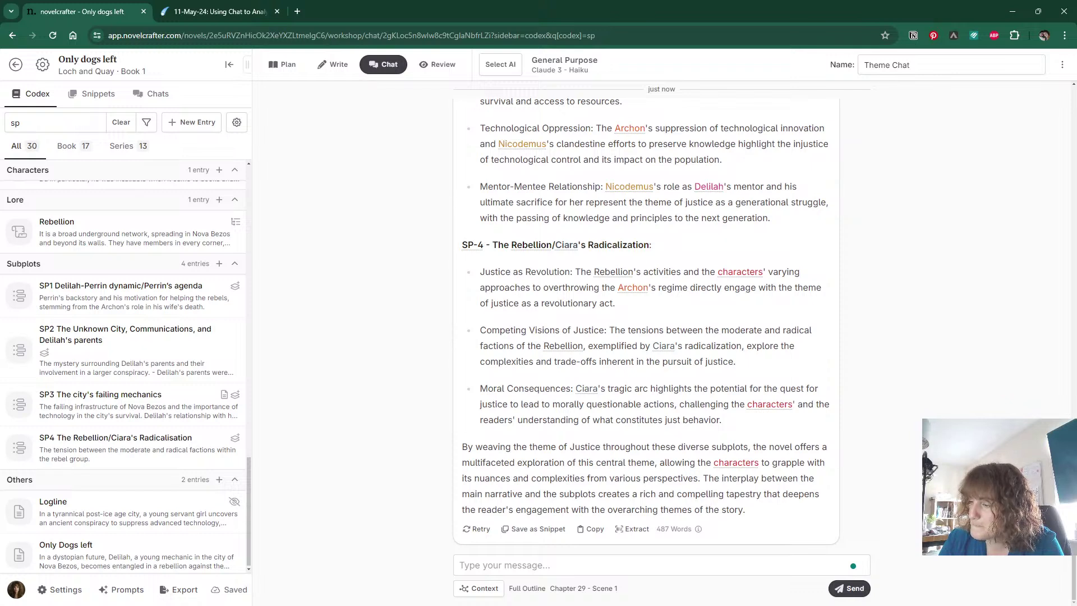
scroll(595, 261, "up", 1)
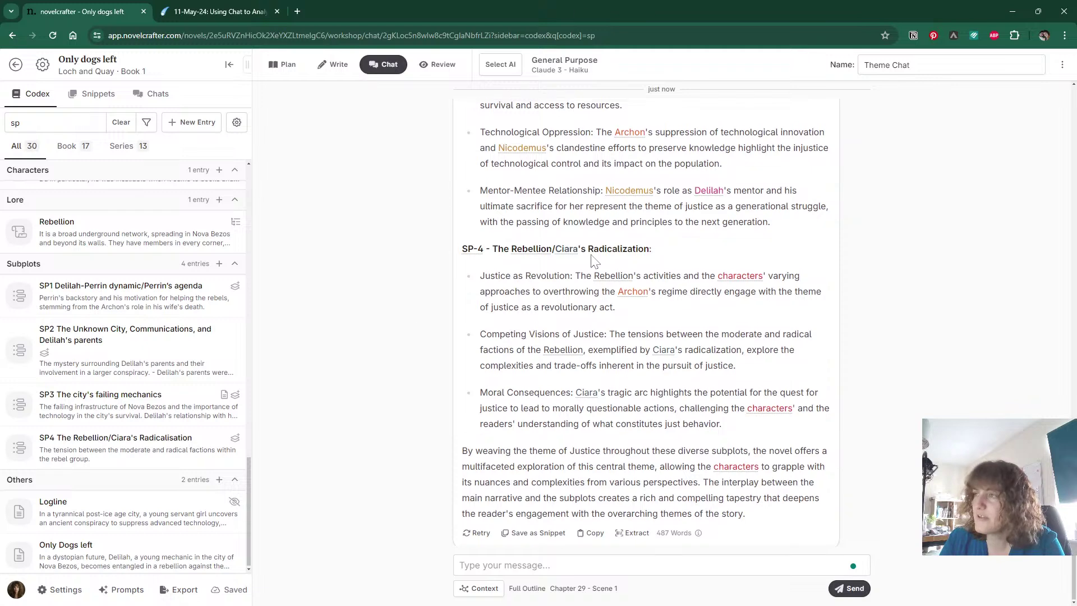
scroll(595, 262, "up", 10)
Switch to Notion and, under the theme-over-subplots question, add a toggle titled "Answers" containing the copied subplot response.
left_click(221, 11)
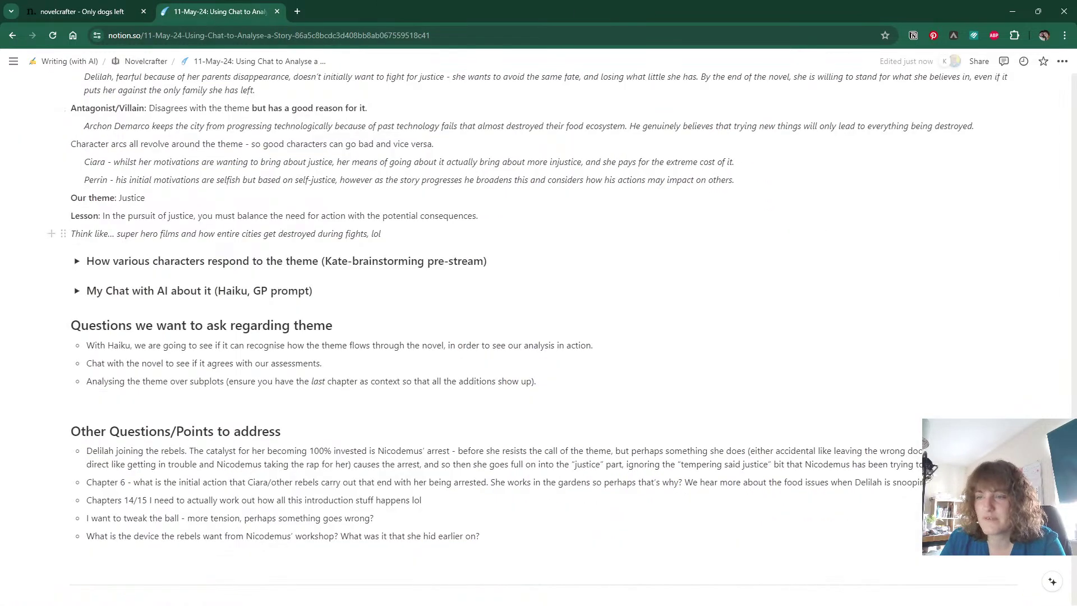
key("Return")
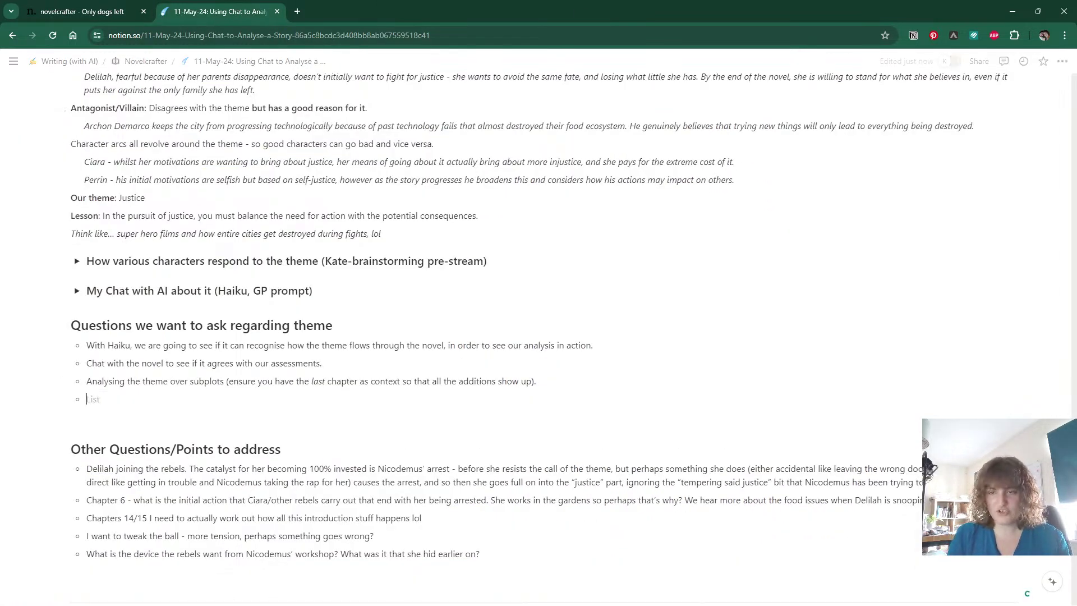
key("Tab")
type("/tpg")
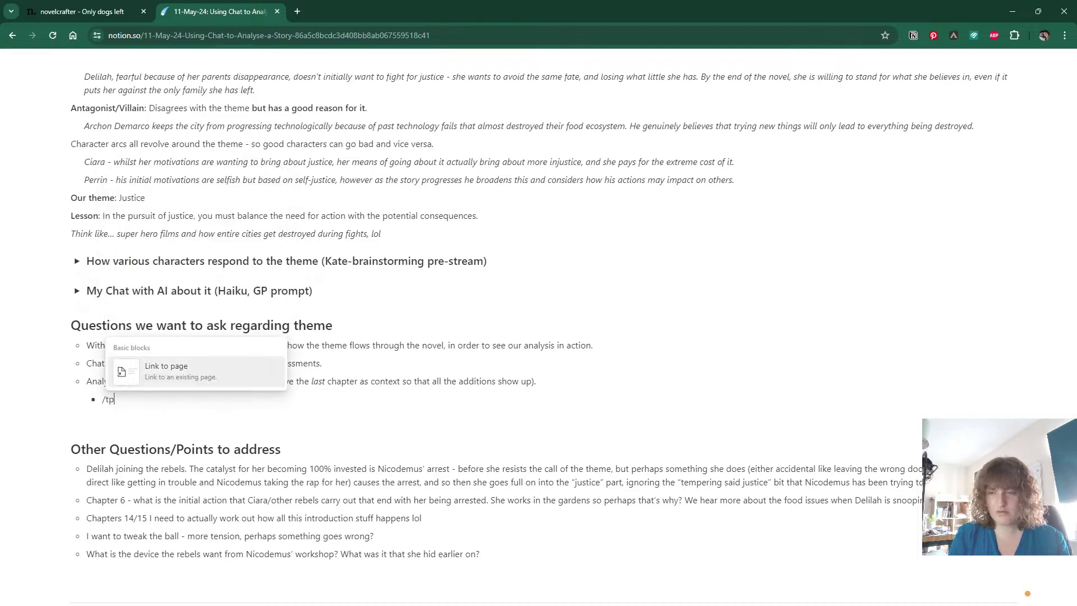
key("BackSpace")
key("BackSpace")
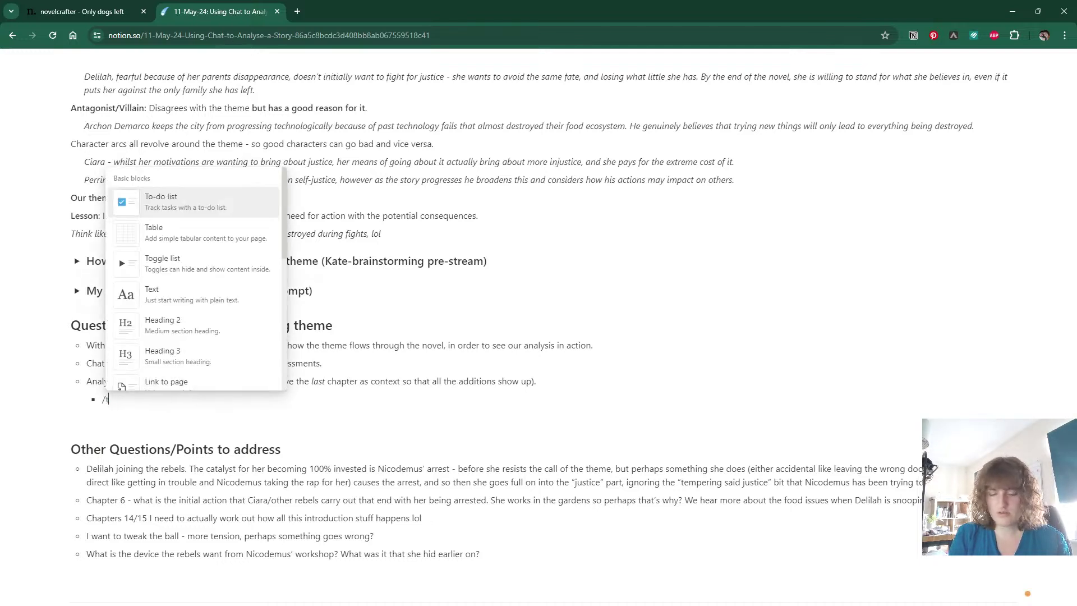
type("og")
key("Return")
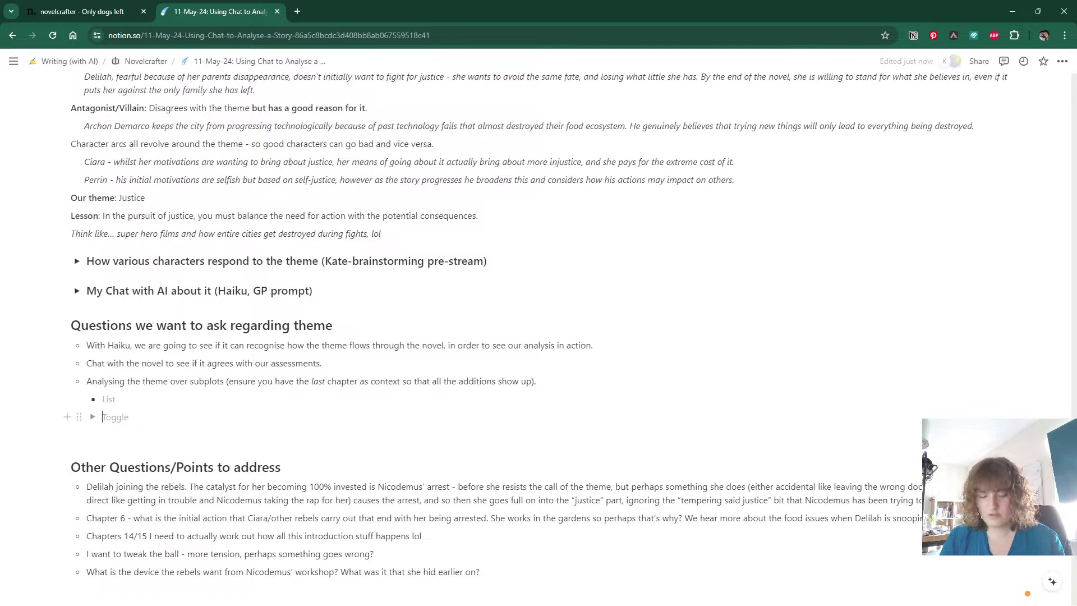
left_click(93, 416)
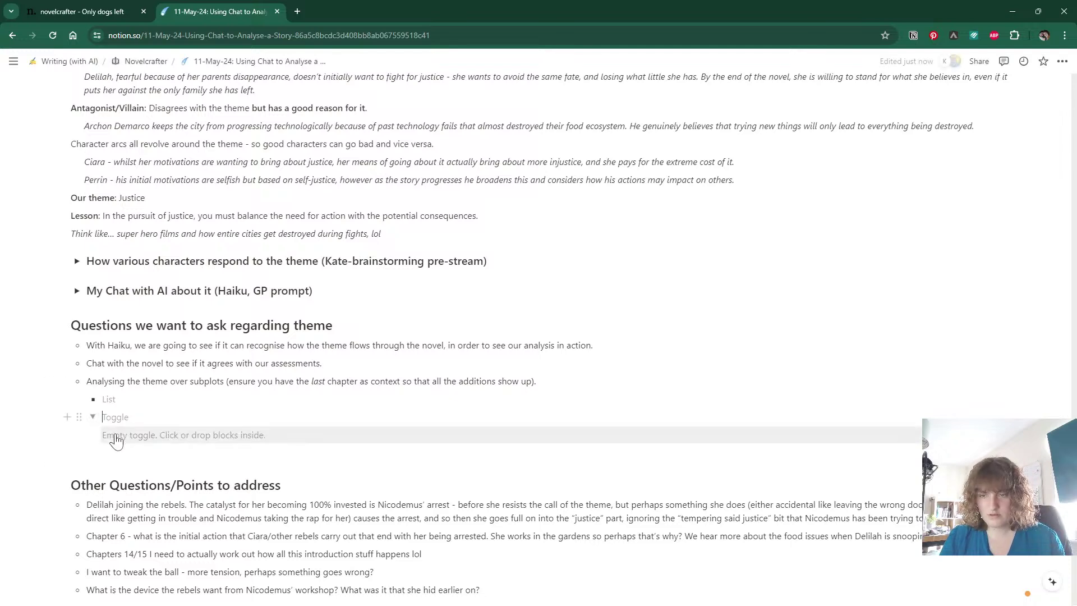
key("ctrl+v")
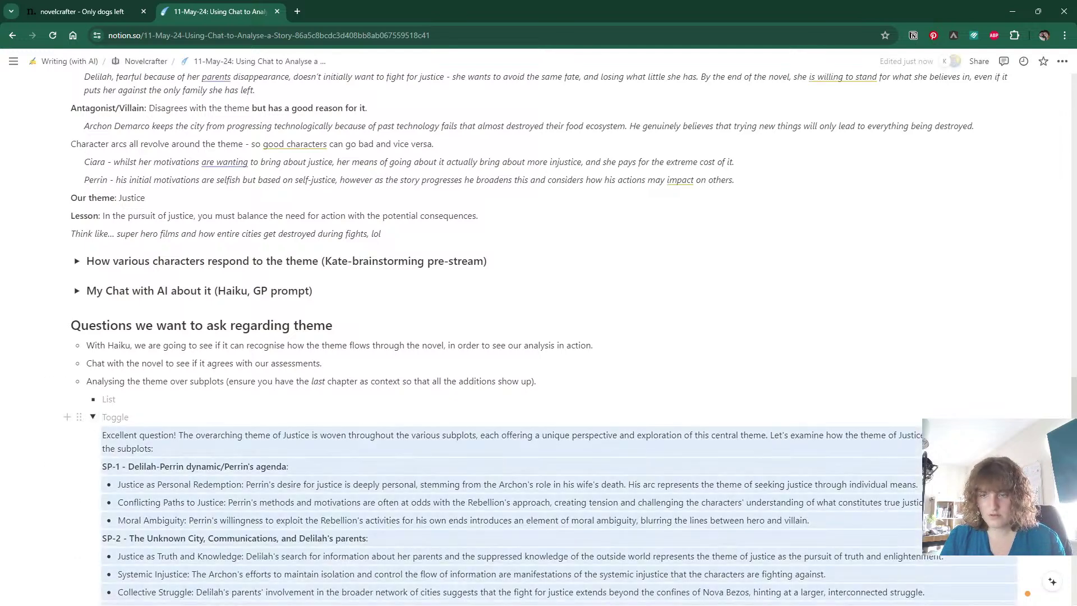
left_click(112, 417)
type("Answers")
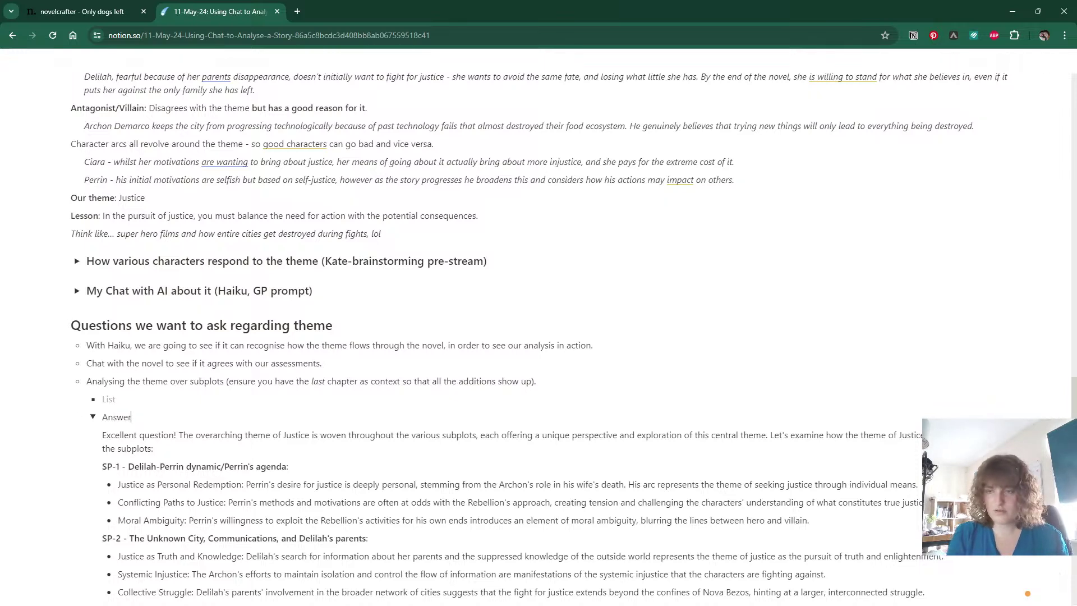
key("Home")
key("BackSpace")
key("BackSpace")
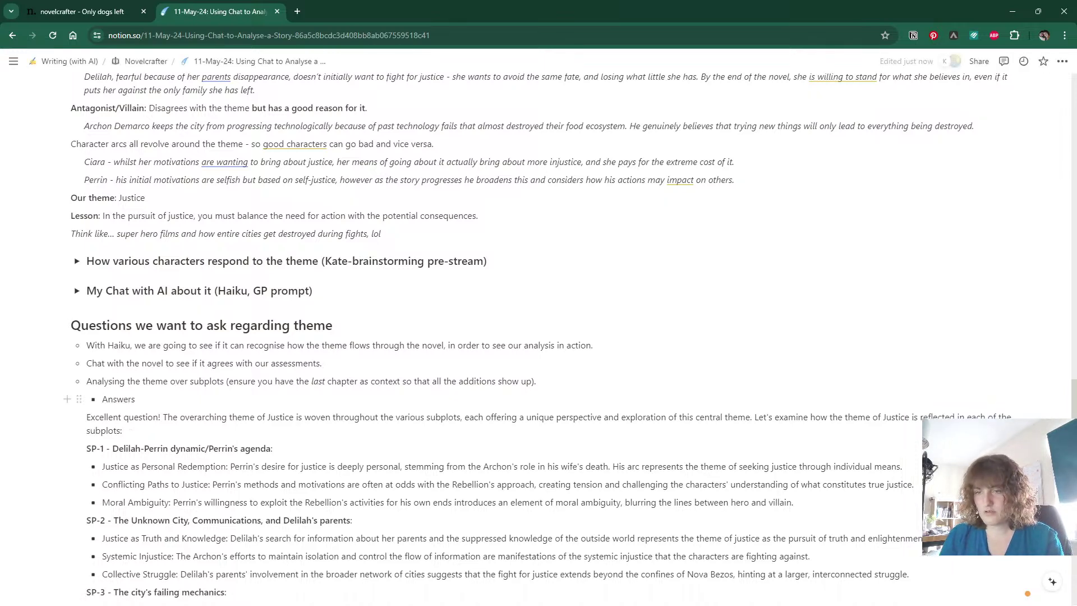
key("ctrl+z")
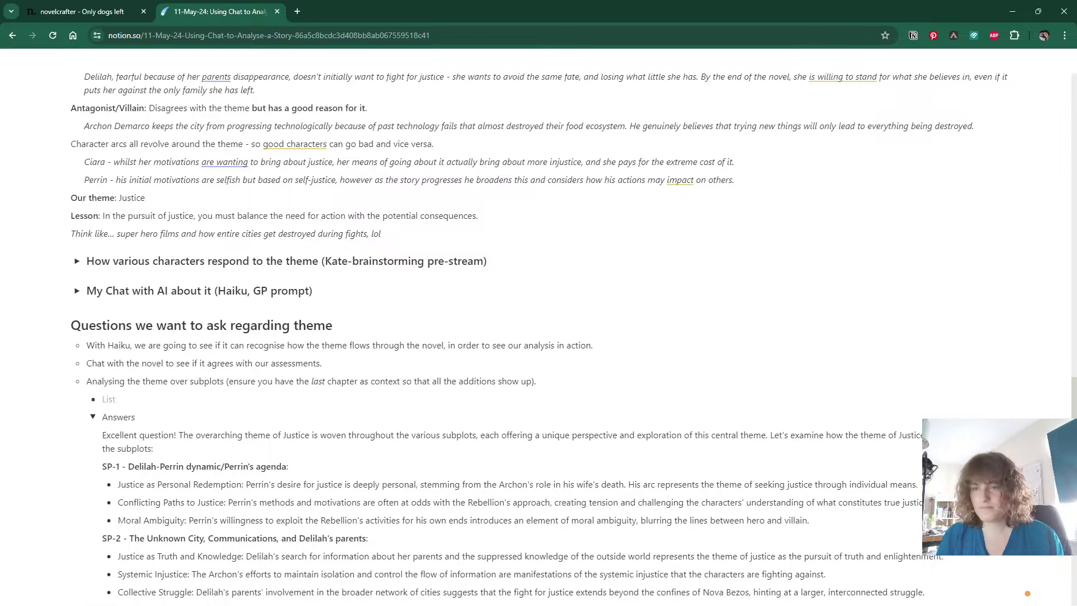
Remove the empty bullet above the "Answers" toggle and collapse the toggle.
left_click(108, 399)
key("BackSpace")
key("BackSpace")
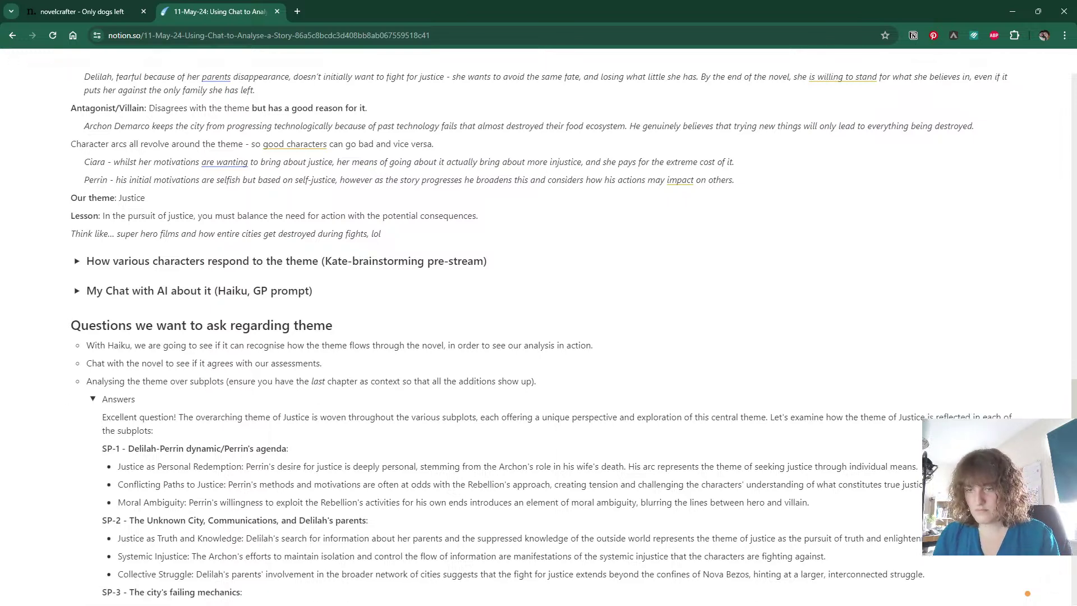
left_click(93, 399)
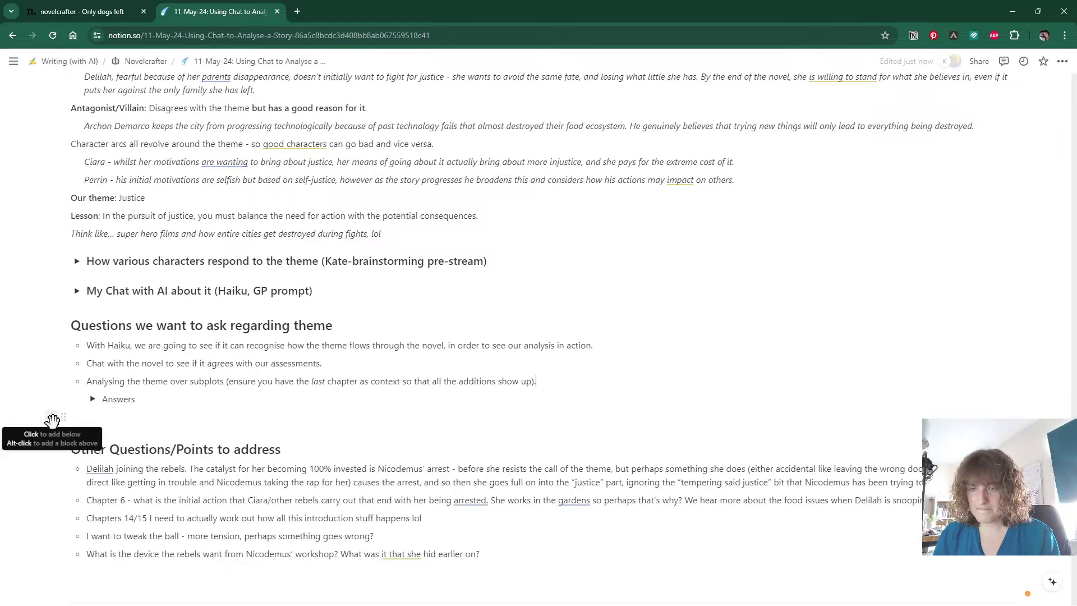
Delete the "Chat with the novel to see if it agrees with our assessments." bullet and append "(see above)" to the Haiku question.
scroll(68, 414, "down", 1)
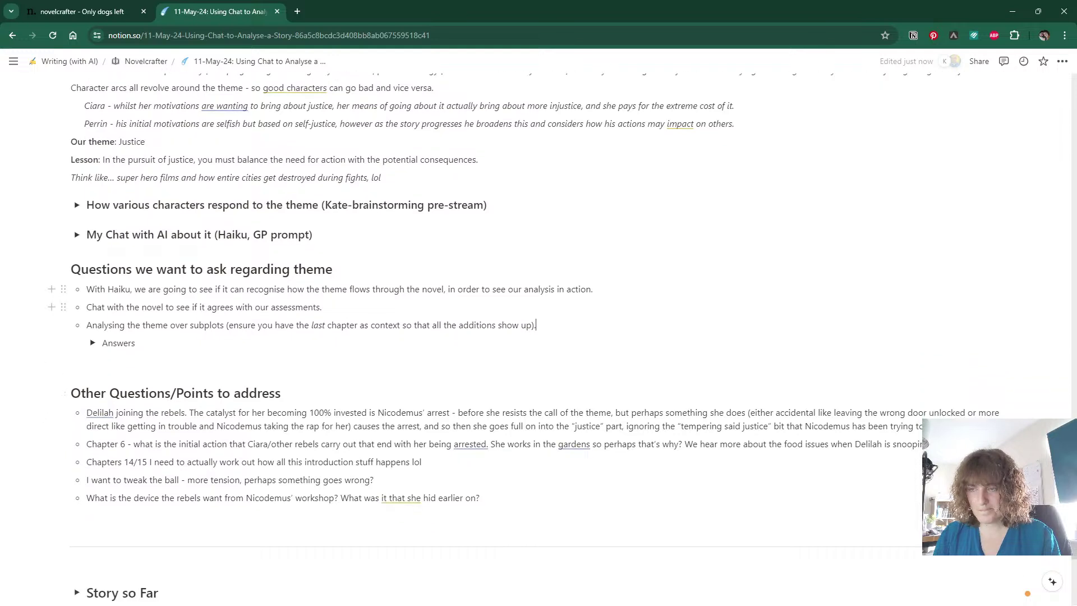
left_click_drag(84, 307, 323, 307)
key("BackSpace")
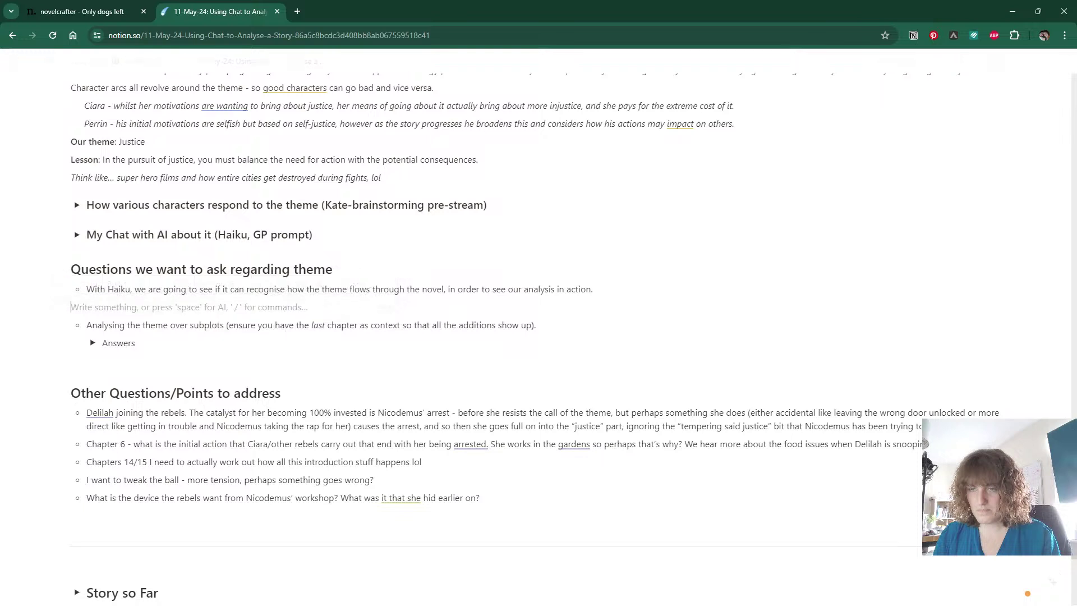
key("BackSpace")
type("(se")
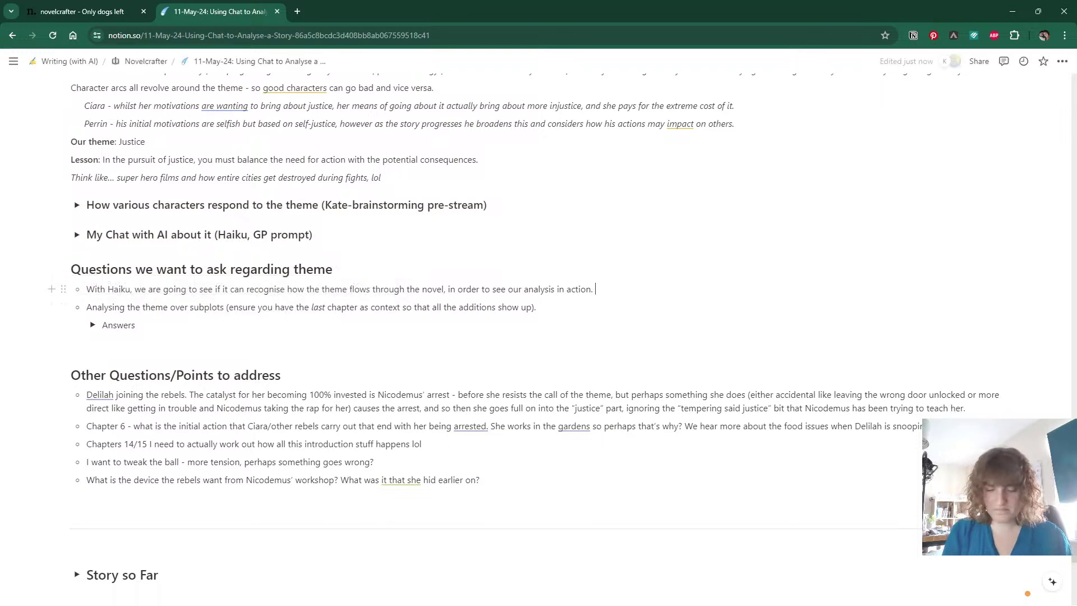
type("e above)")
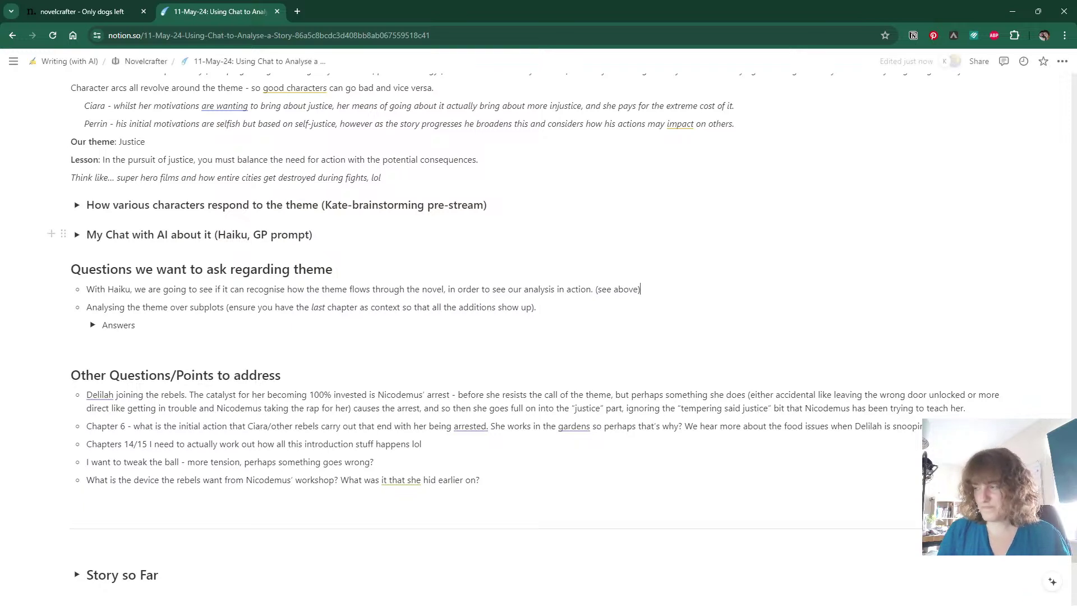
scroll(539, 320, "down", 1)
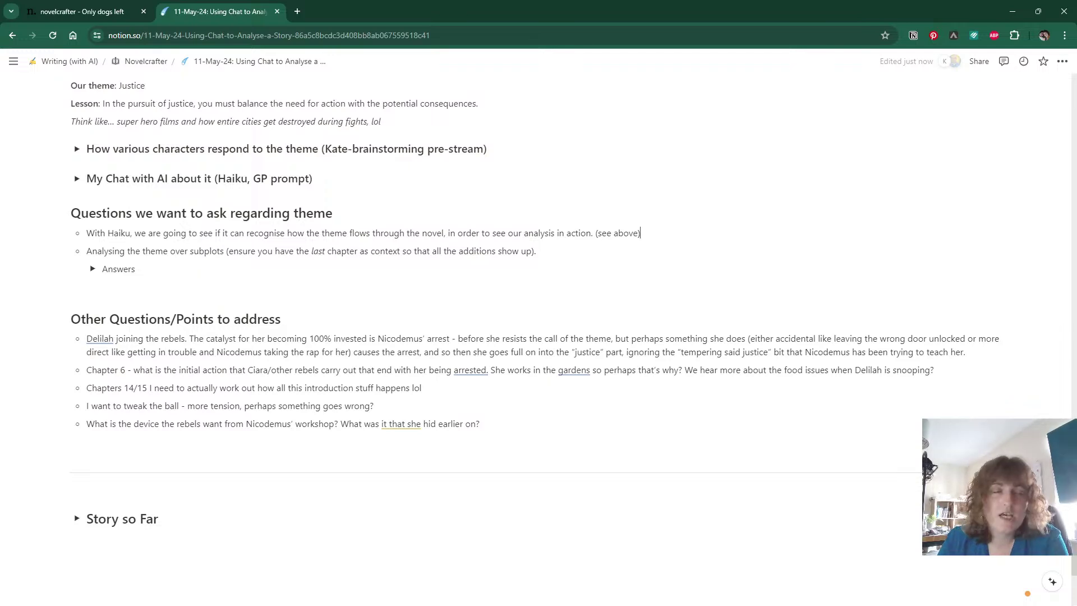
Open the OpenRouter activity page in a new browser tab and compare token counts and costs of the Claude 3 Haiku and Sonnet requests.
left_click(297, 11)
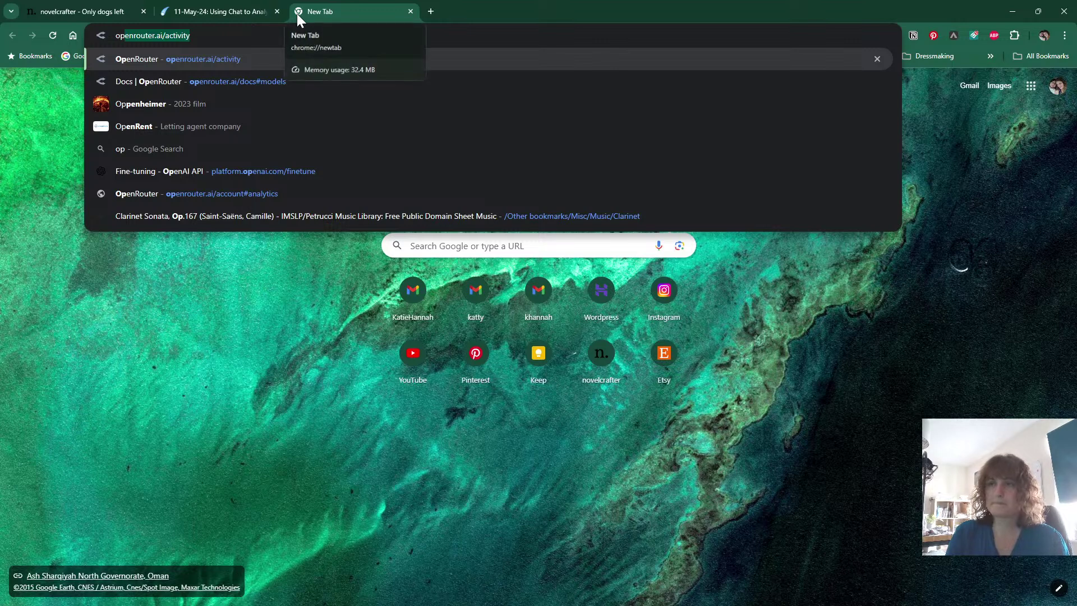
key("Return")
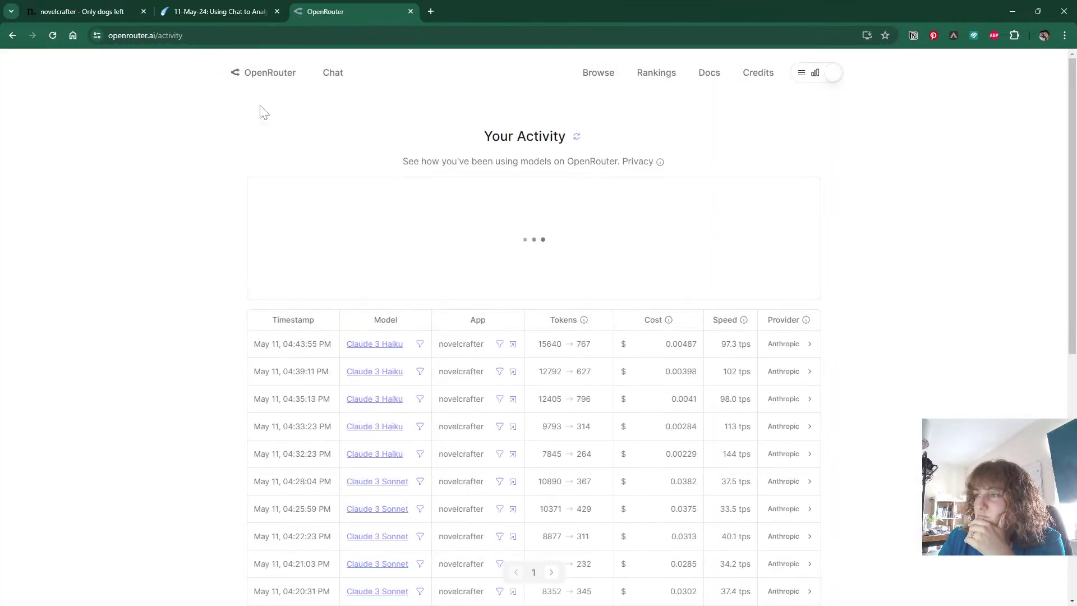
mouse_move(798, 258)
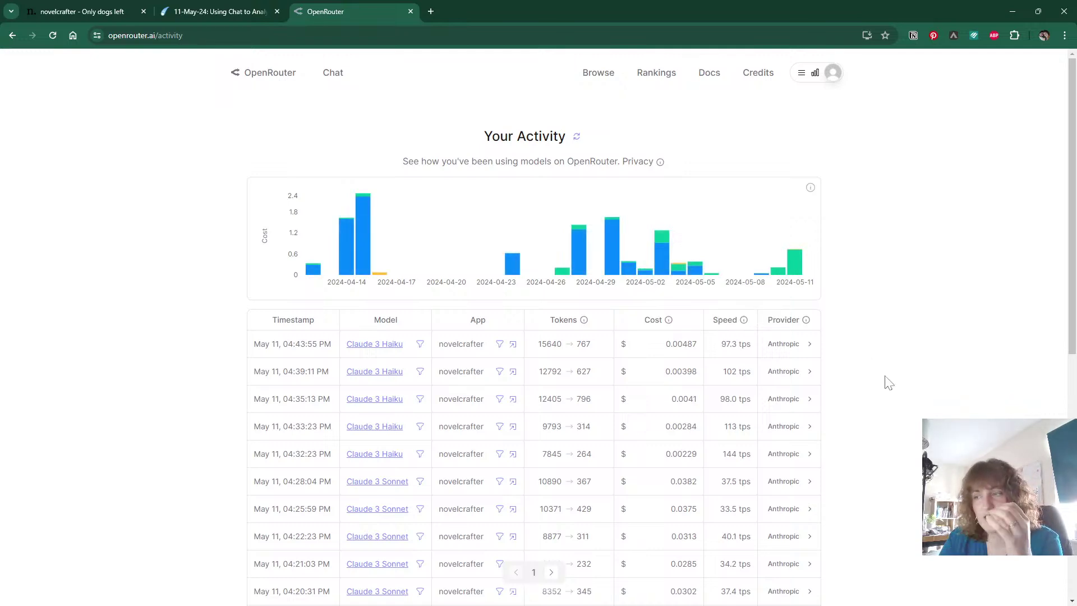
scroll(889, 383, "down", 1)
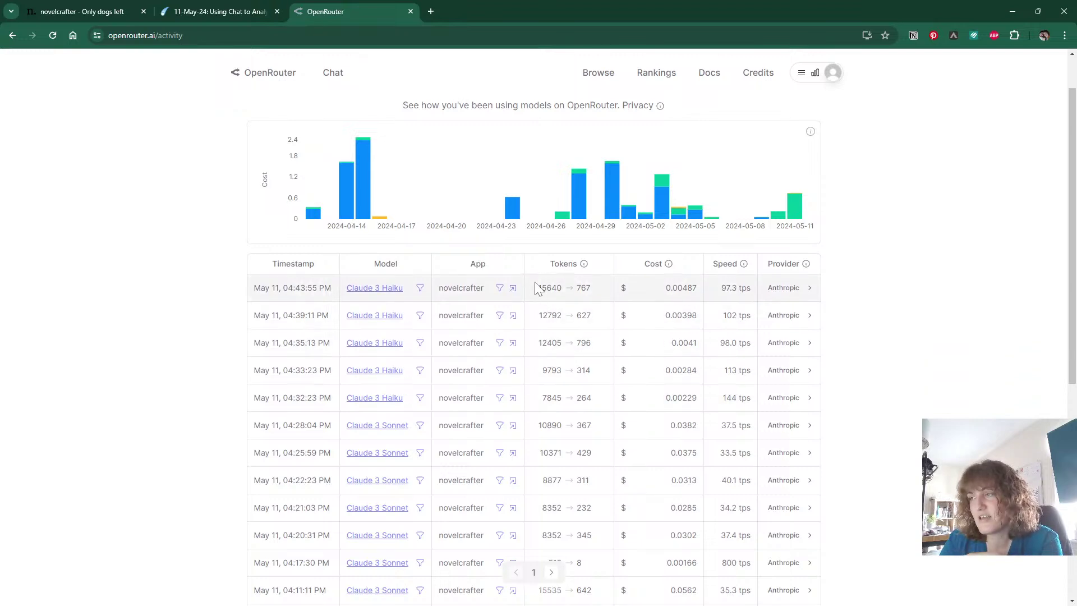
left_click_drag(535, 289, 542, 288)
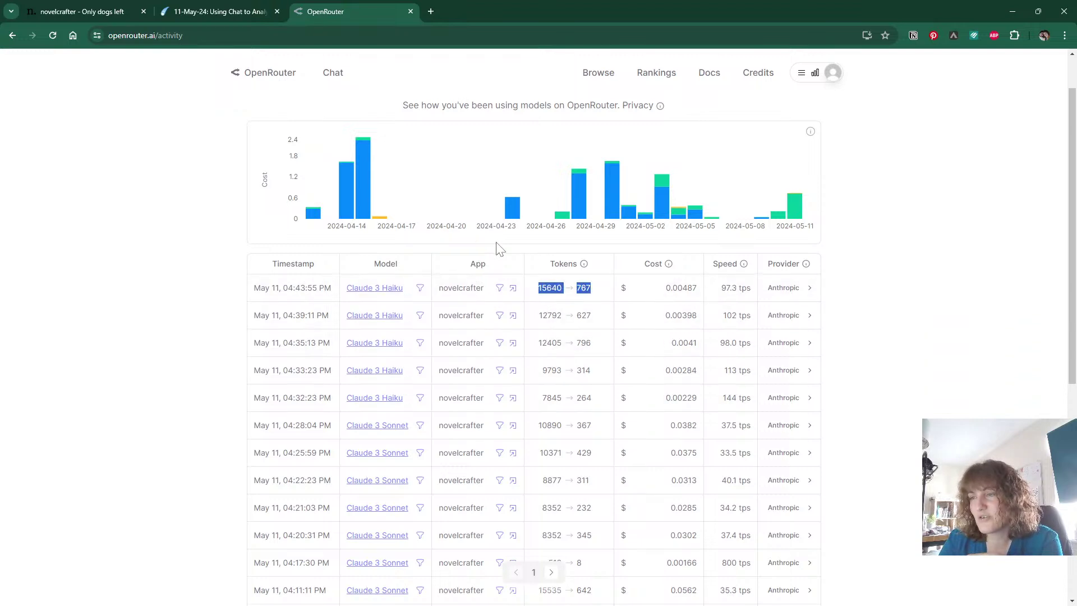
left_click(145, 181)
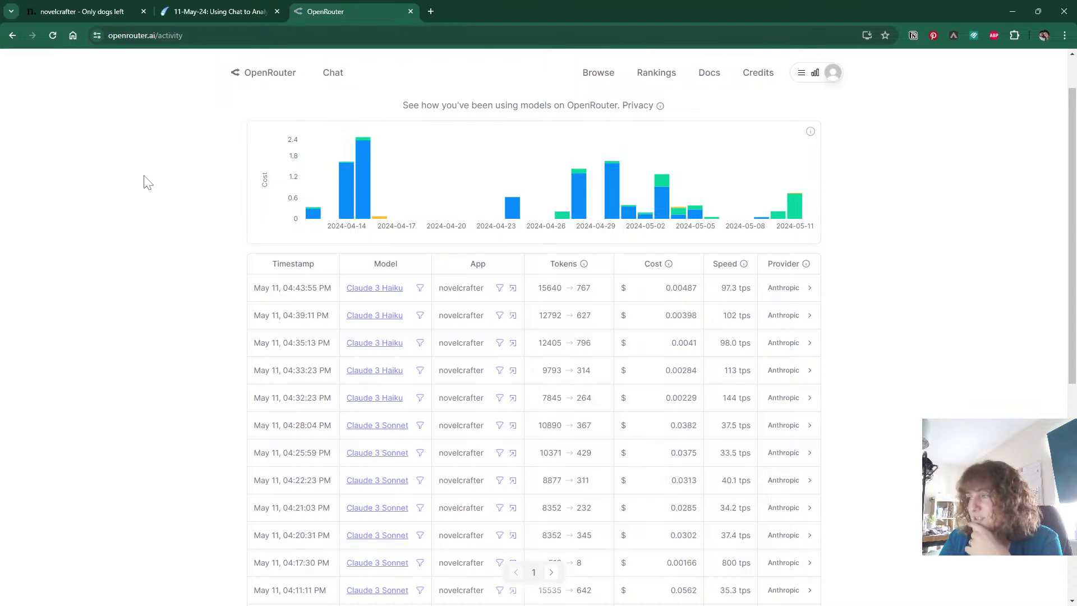
scroll(813, 291, "down", 2)
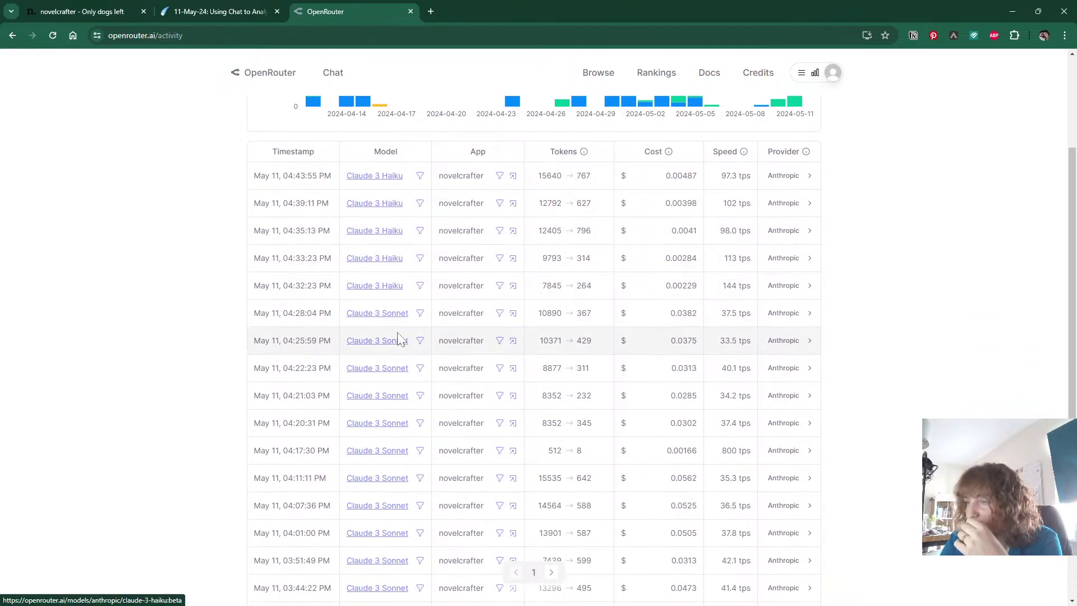
double_click(550, 313)
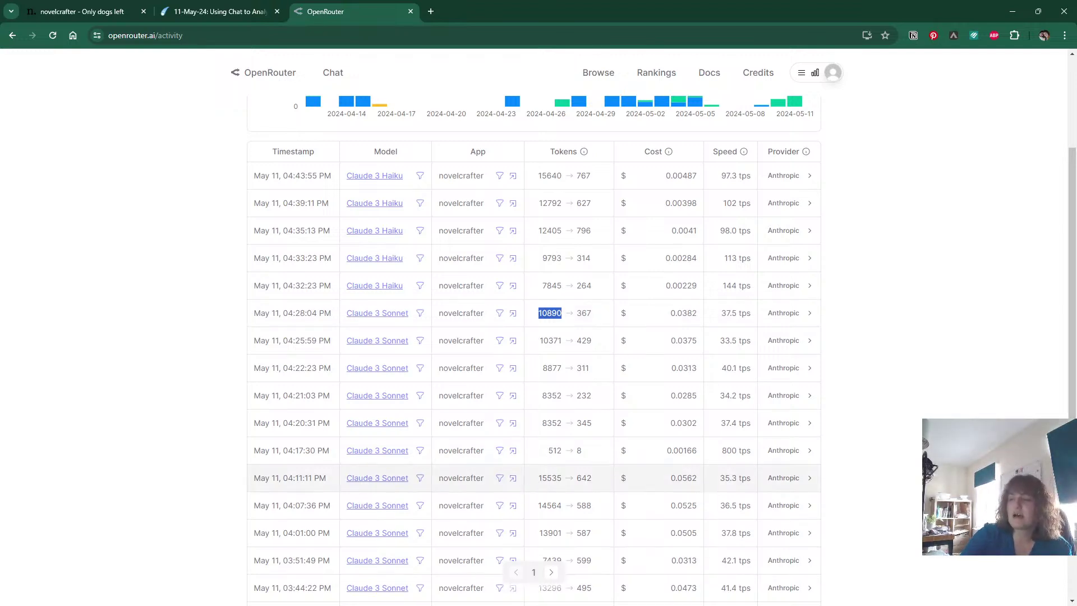
Examine the token count and cost of the Claude 3 Sonnet request made at 04:11:11 PM.
double_click(550, 478)
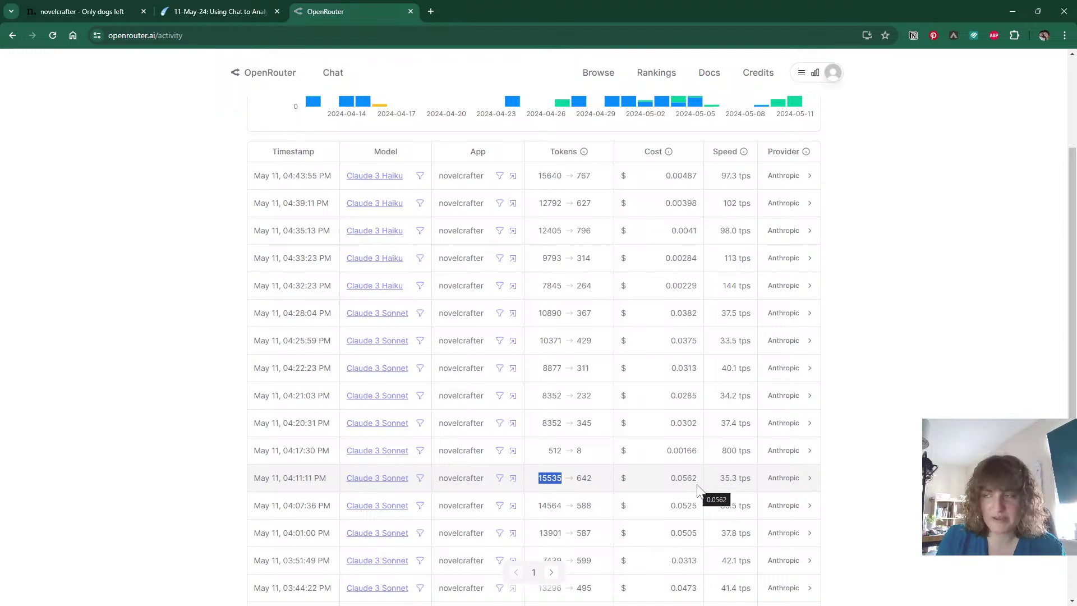
left_click(850, 227)
scroll(851, 226, "up", 3)
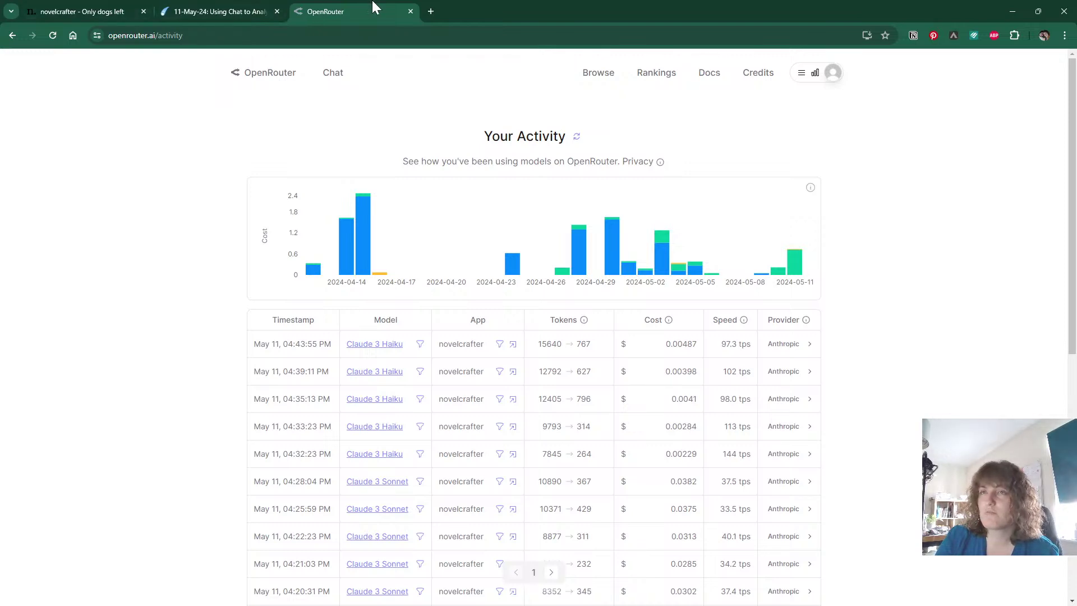
Capture a screen snip of the activity chart's cost breakdown for 2024-05-11, showing Claude 3 Sonnet and Haiku.
left_click(82, 9)
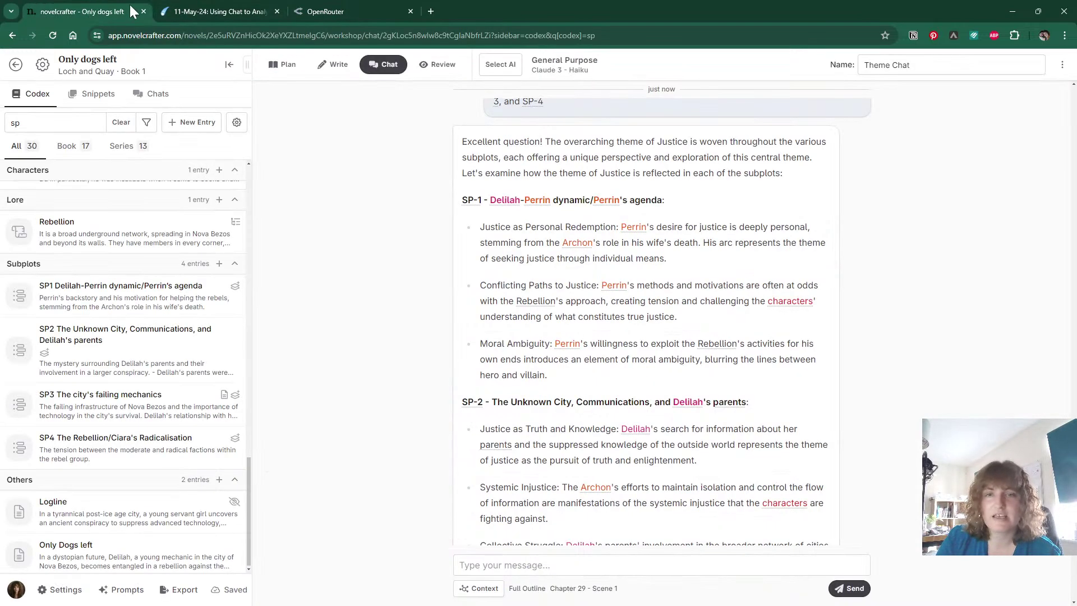
left_click(229, 11)
left_click(355, 11)
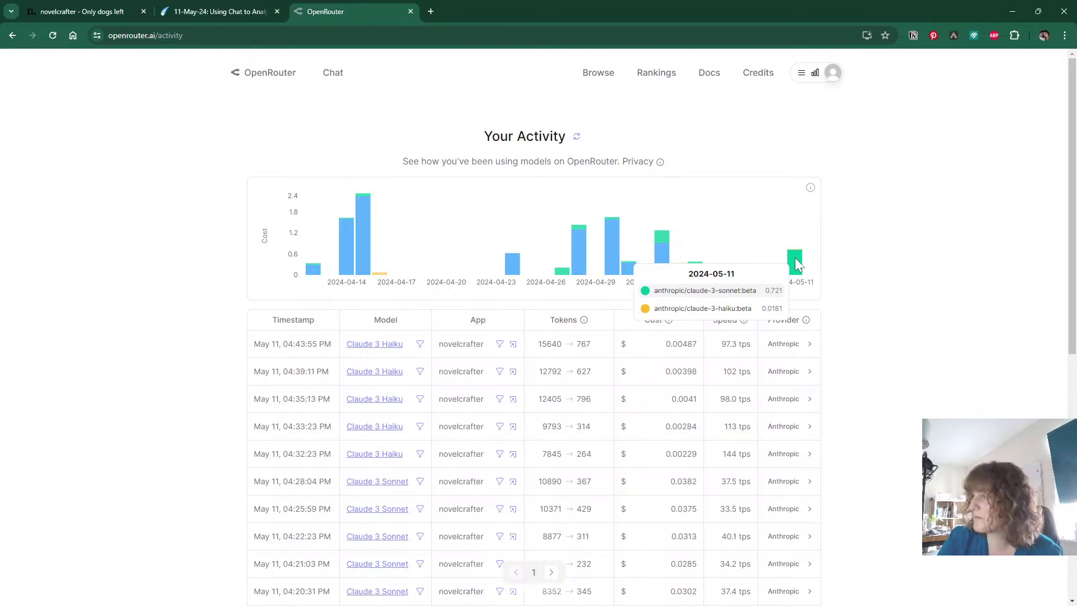
key("super+shift+s")
left_click_drag(632, 233, 811, 321)
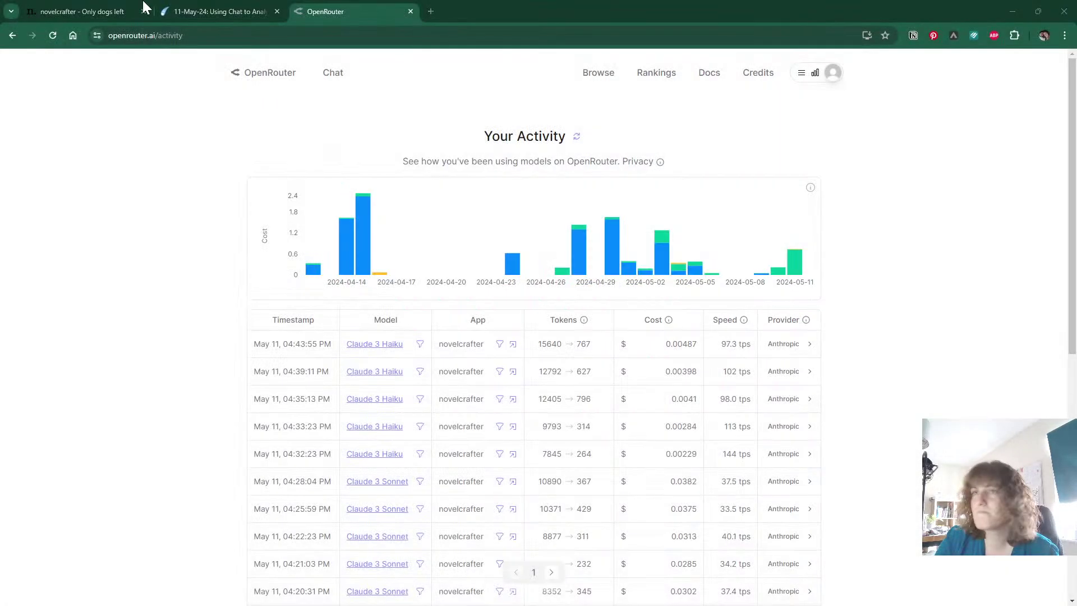
Switch to Notion and paste the cost breakdown snip on the empty line below the "Answers" toggle.
left_click(58, 8)
left_click(247, 11)
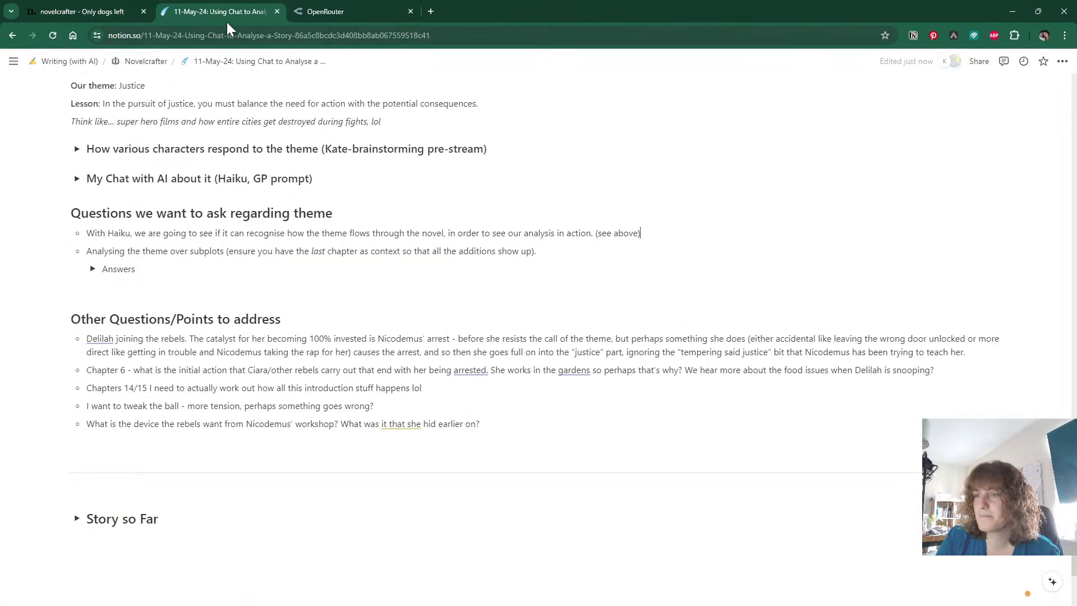
left_click(73, 287)
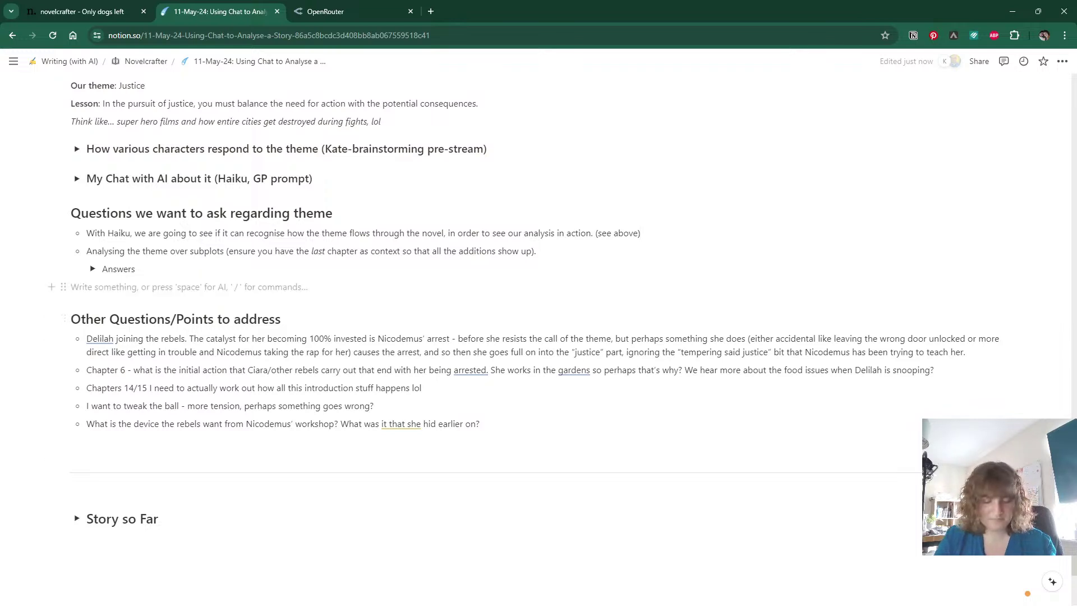
key("ctrl+v")
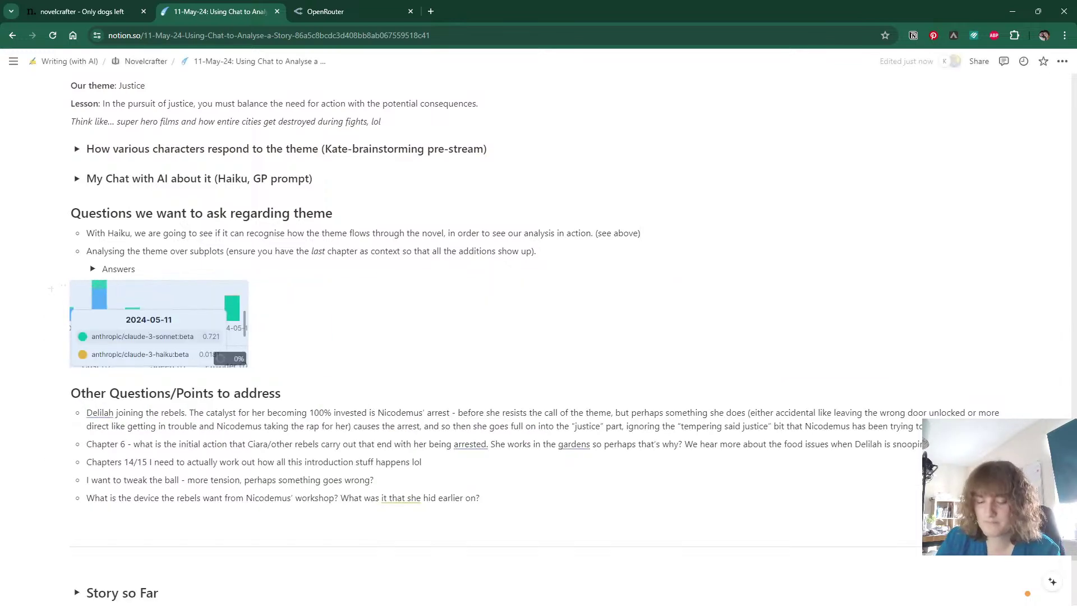
key("ctrl+a")
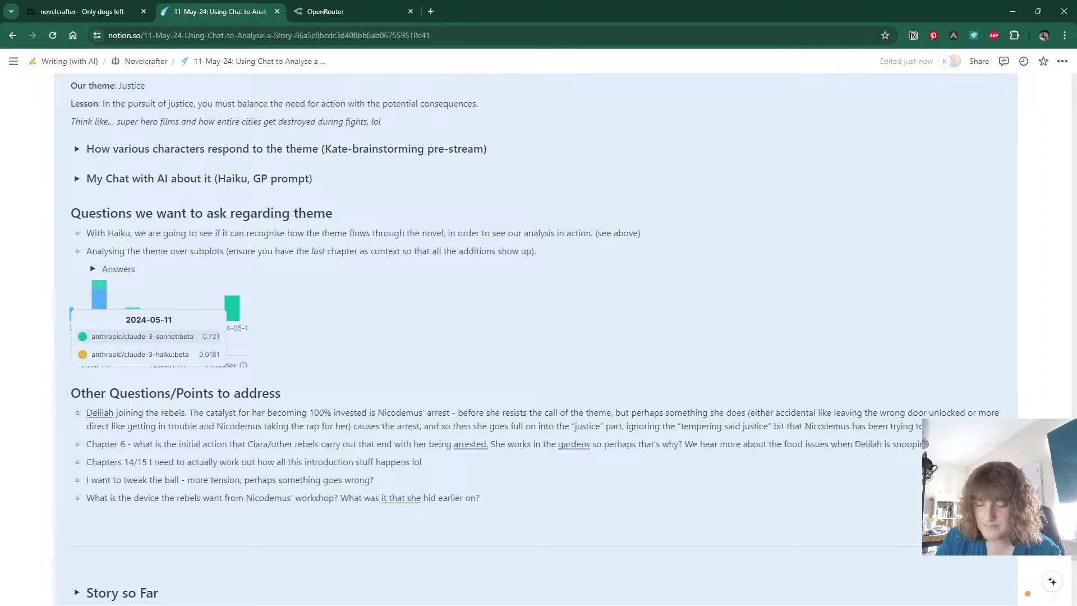
left_click(422, 462)
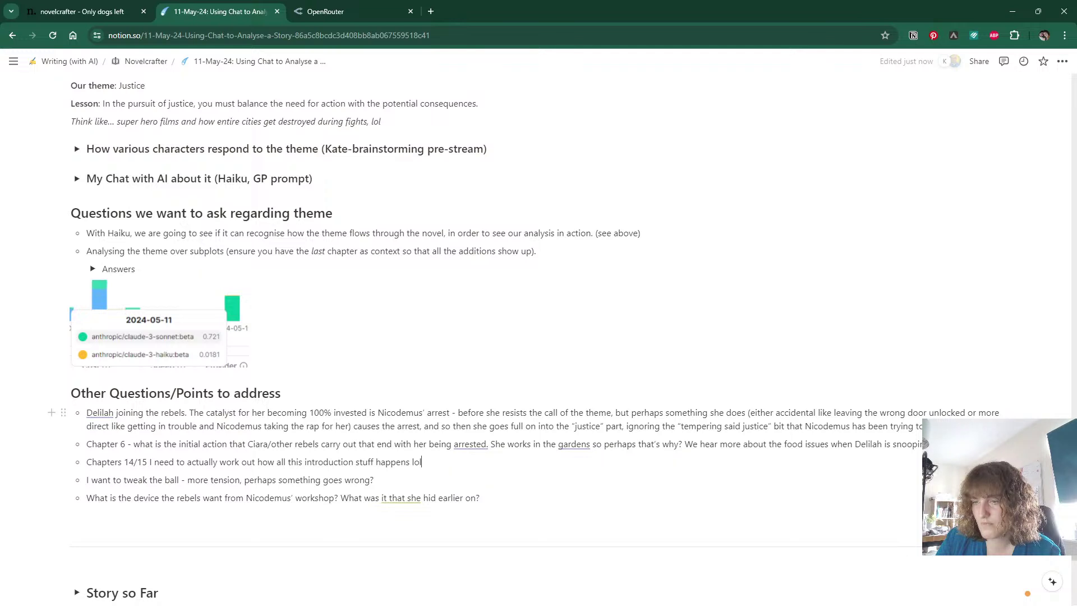
Switch to Novelcrafter, show the Plan grid, pin the Ciara character chat thread beside it and narrow the chat pane.
left_click(85, 11)
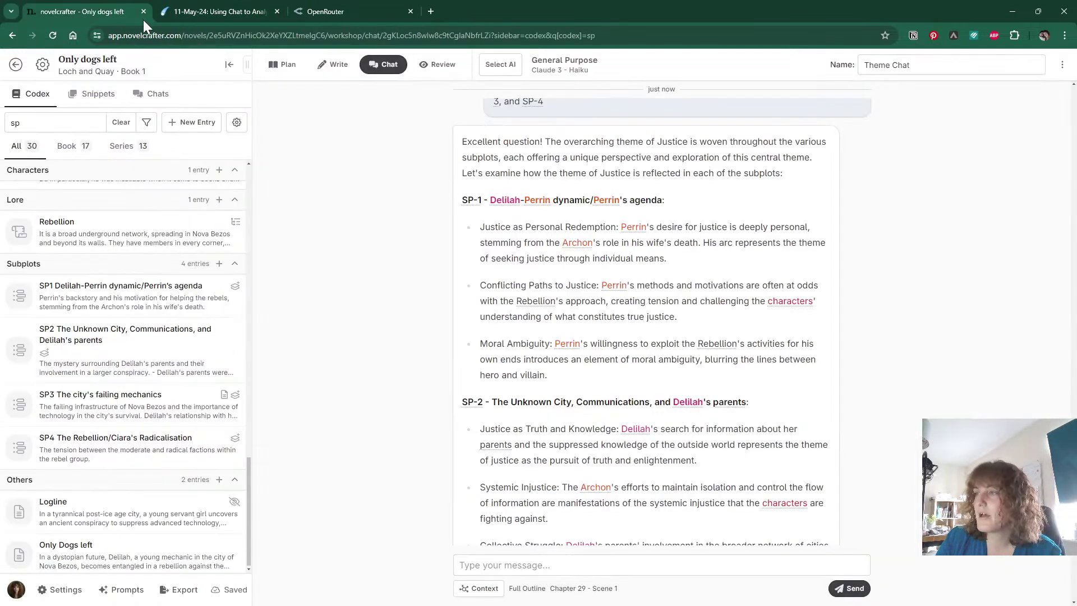
left_click(386, 64)
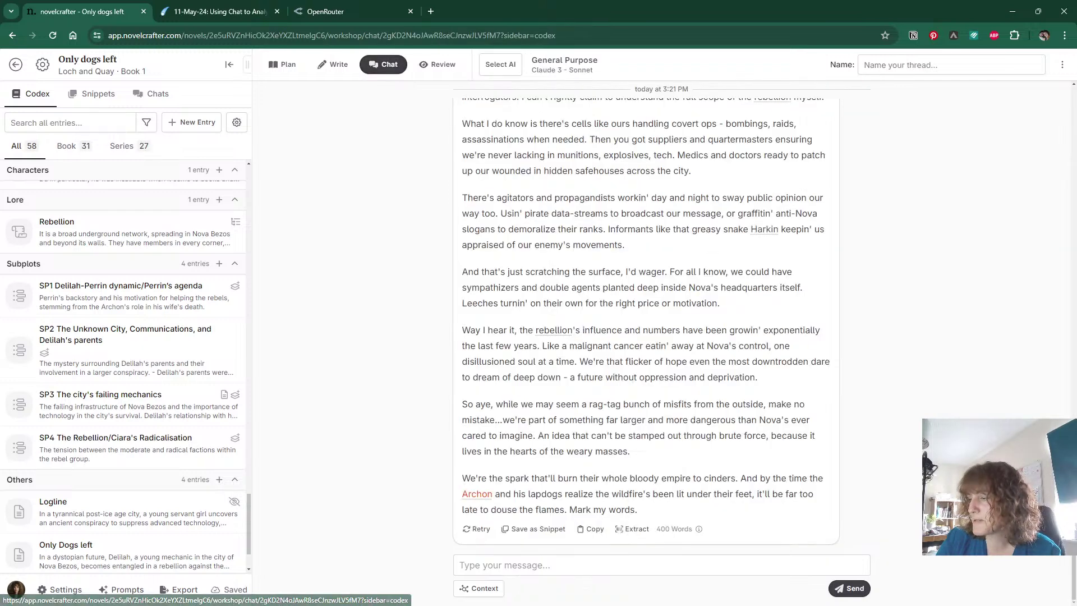
left_click(682, 293)
left_click(288, 65)
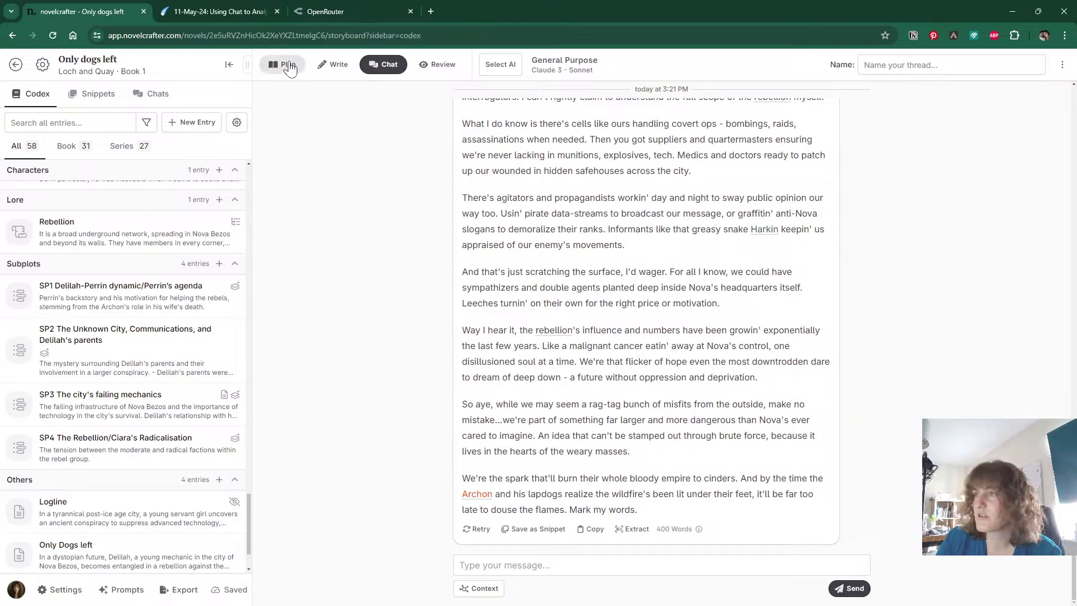
left_click(151, 93)
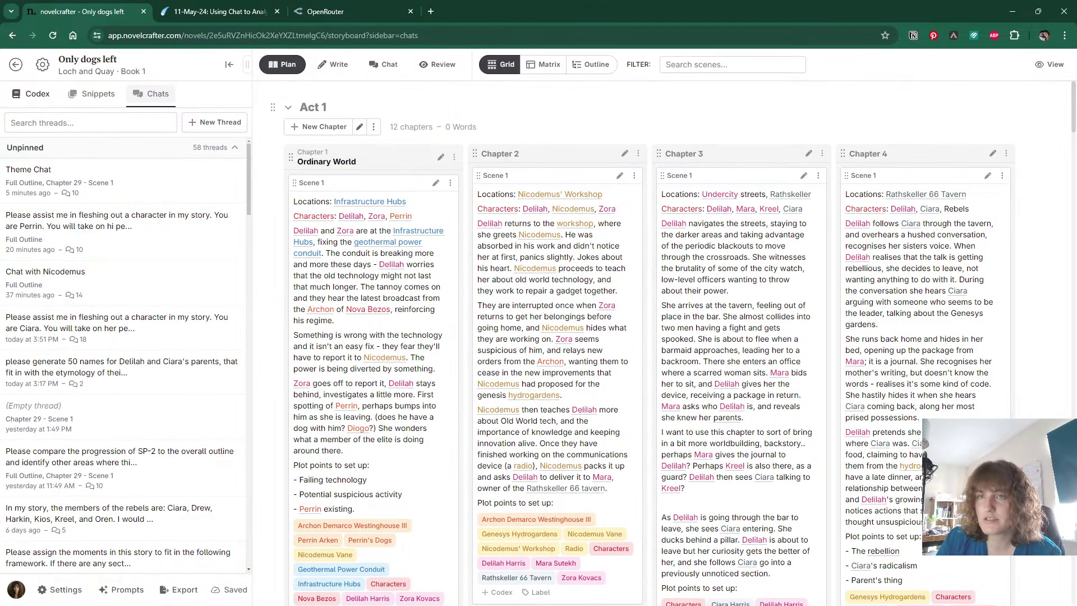
left_click(130, 336)
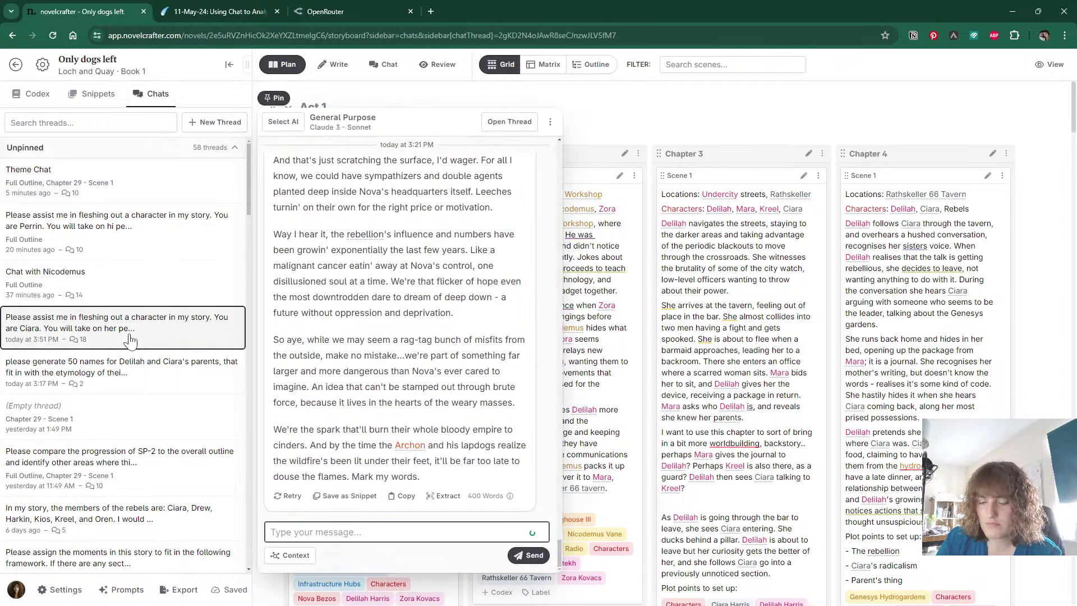
left_click(275, 98)
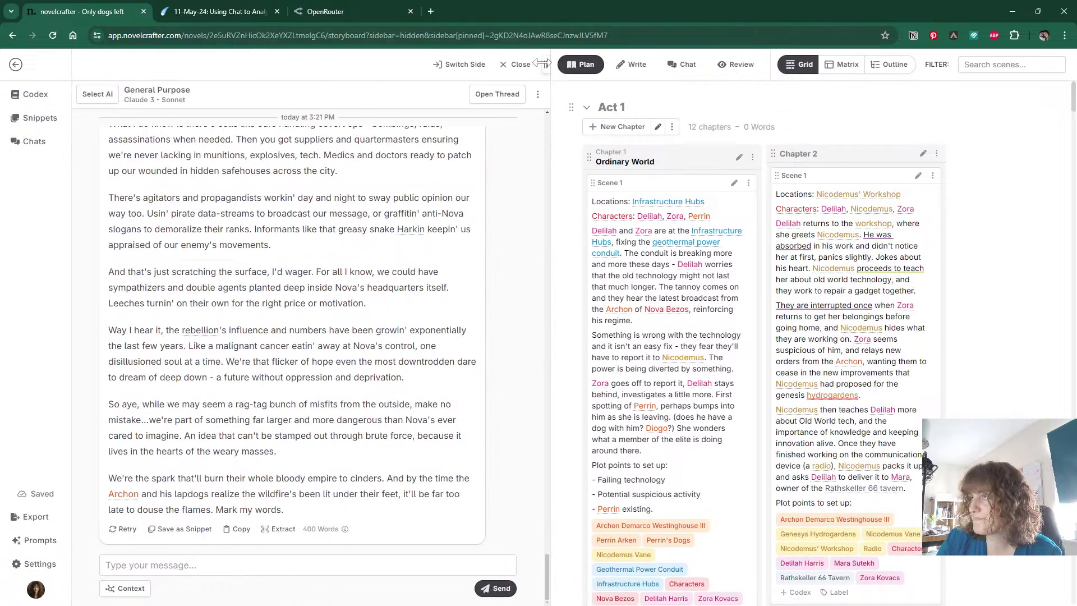
left_click_drag(542, 56, 425, 64)
Write the chat message "What action in the hydrogardens were you planning in chapter 4, that got you arrested in chapter 7", checking the chapter plan.
scroll(695, 334, "down", 10)
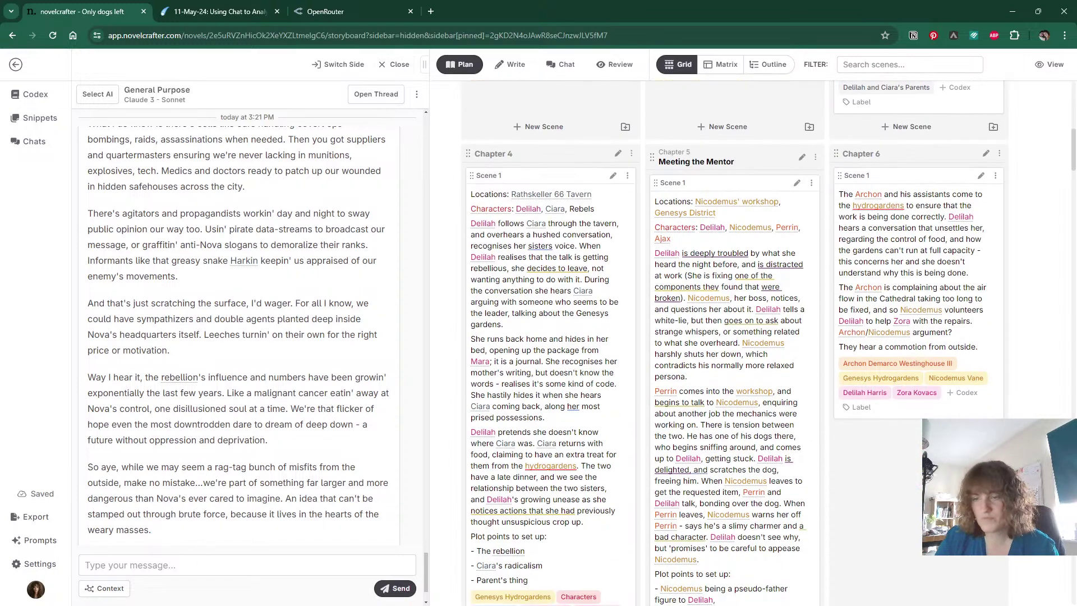
left_click(206, 564)
type("What a")
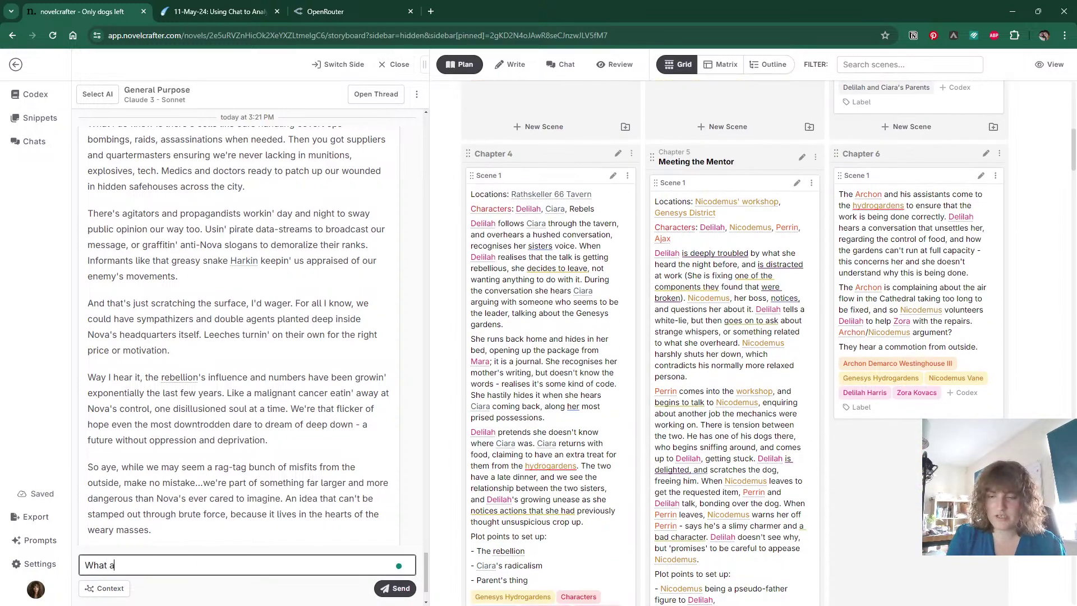
type("ction in the hyd")
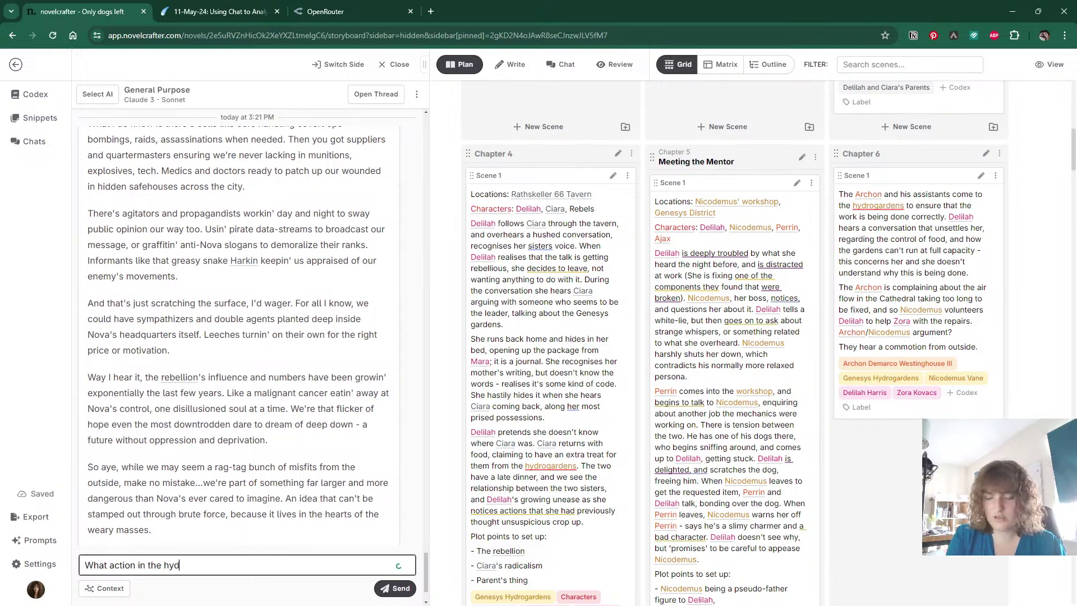
type("rogarde")
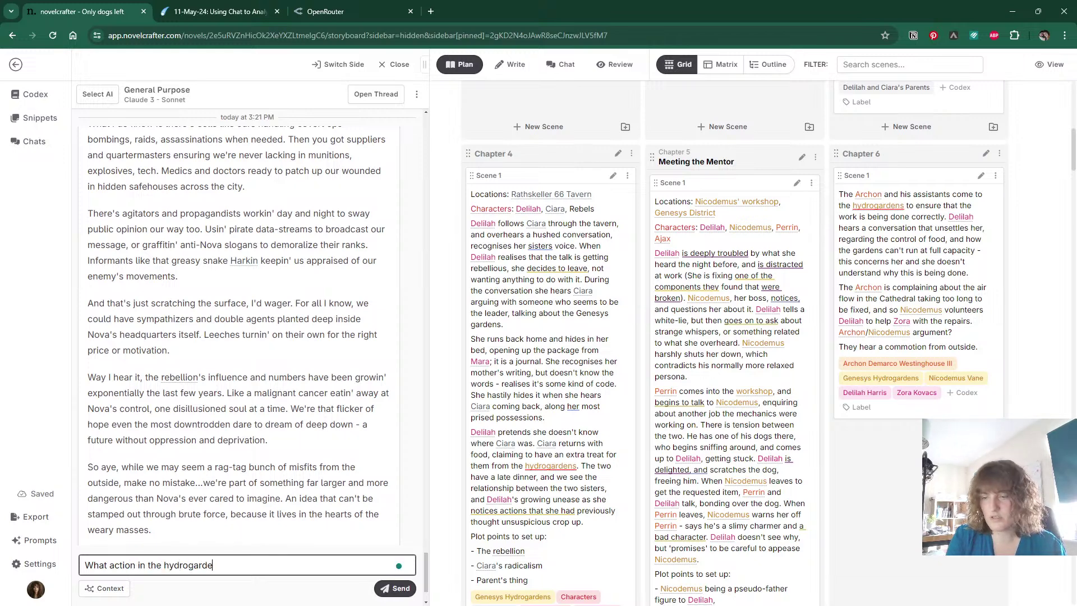
type("ns were you plann")
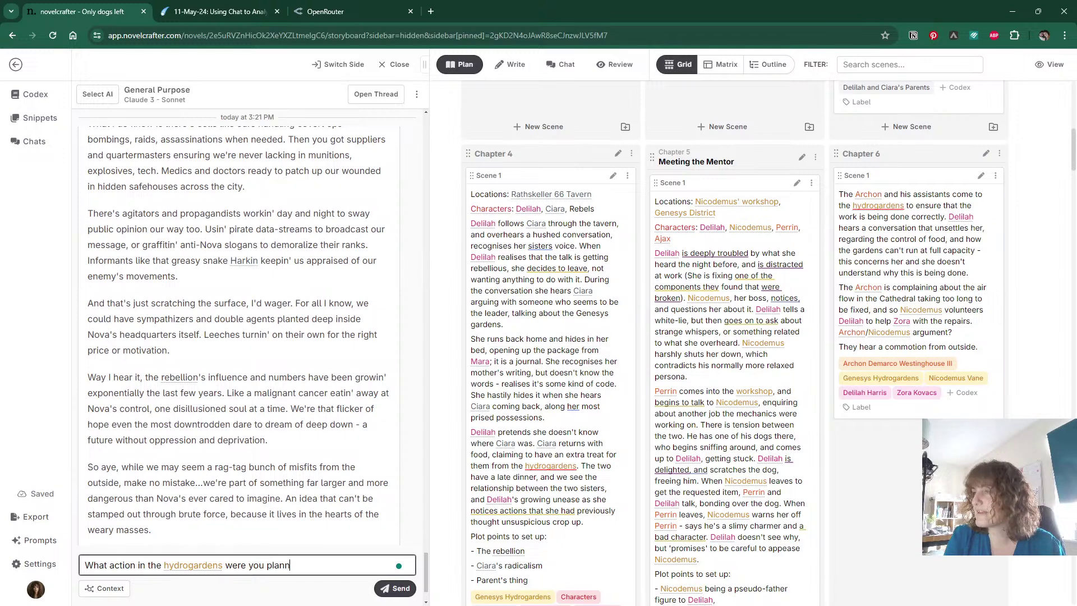
type("ing in chapter 4, that ")
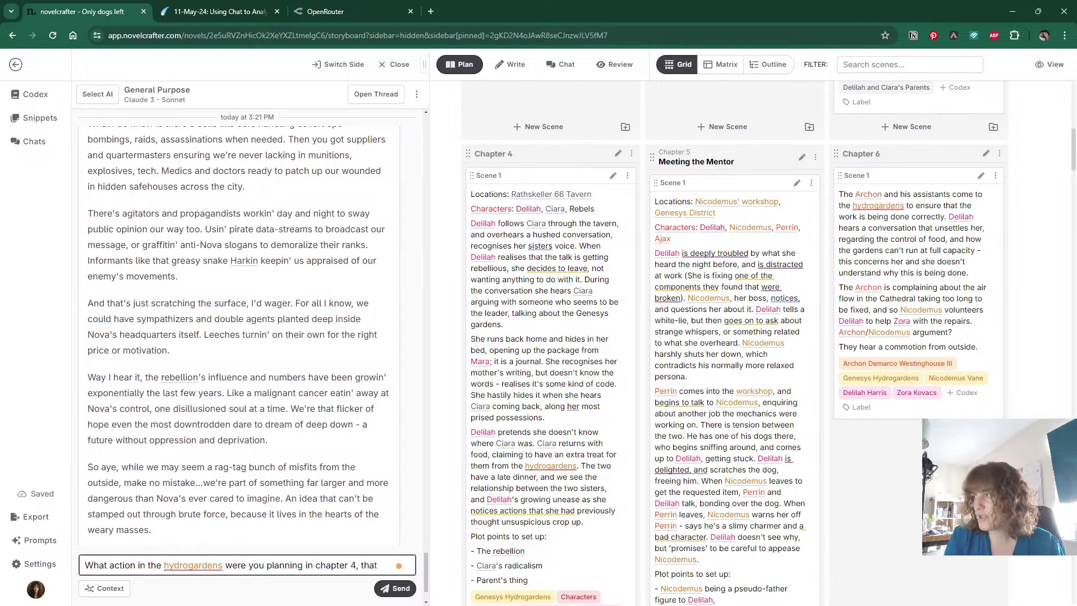
type("got you")
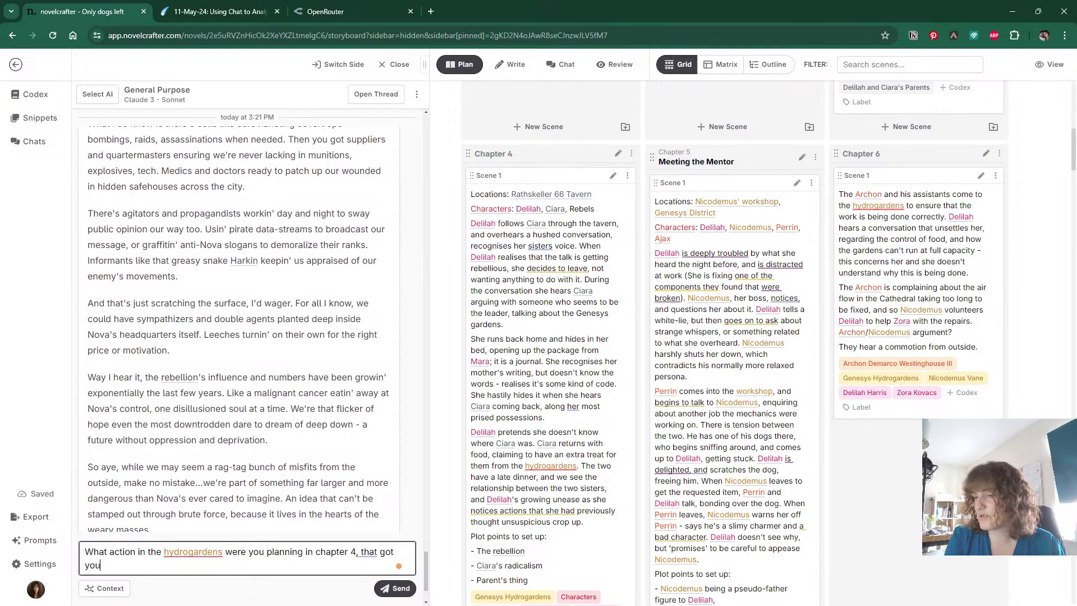
type(" arrested in ")
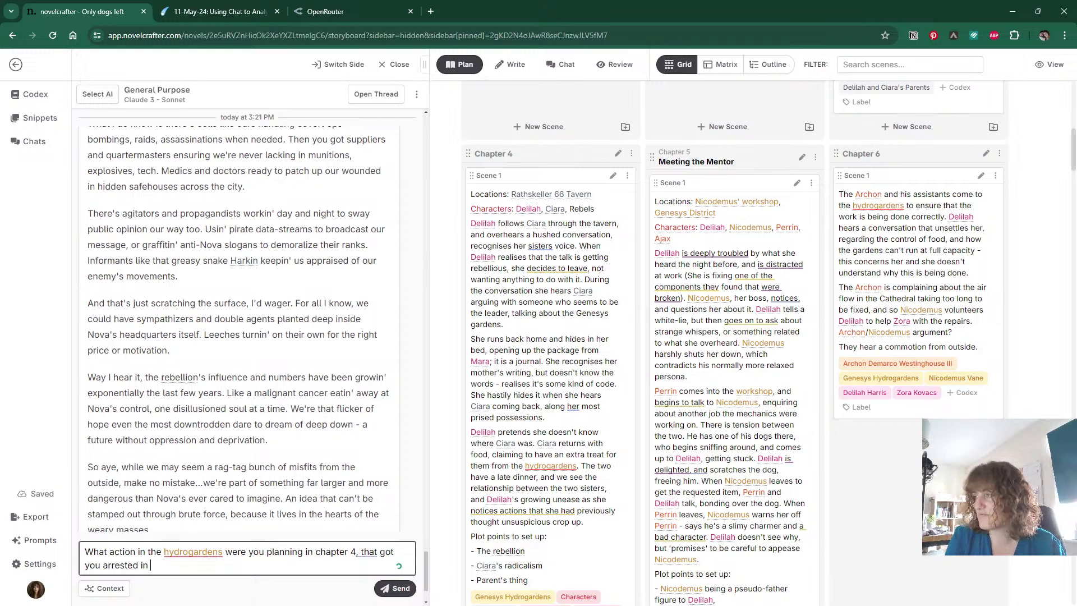
type("chapter")
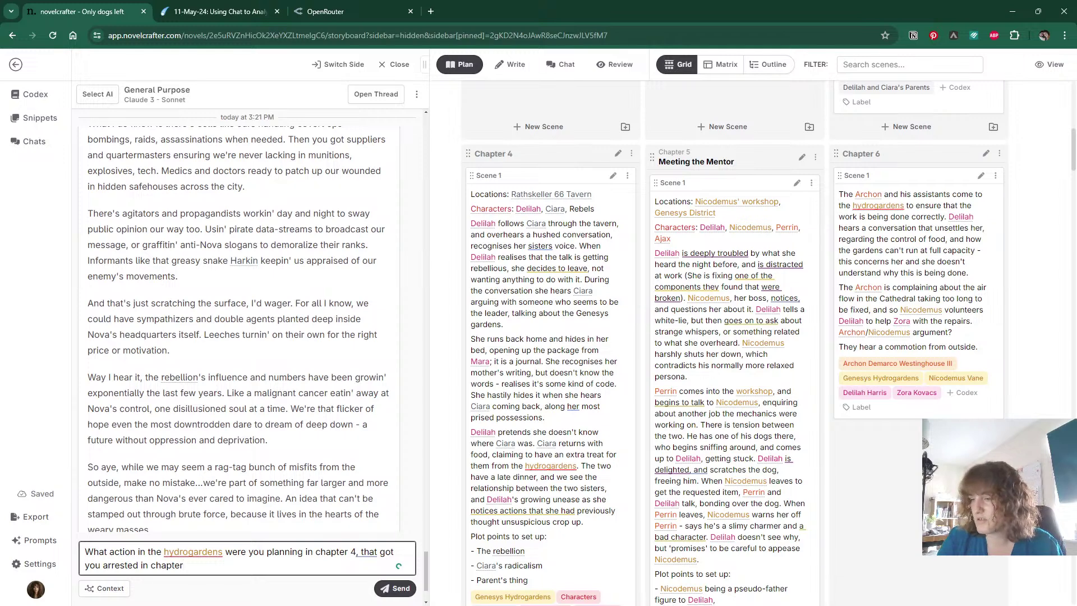
scroll(768, 342, "down", 9)
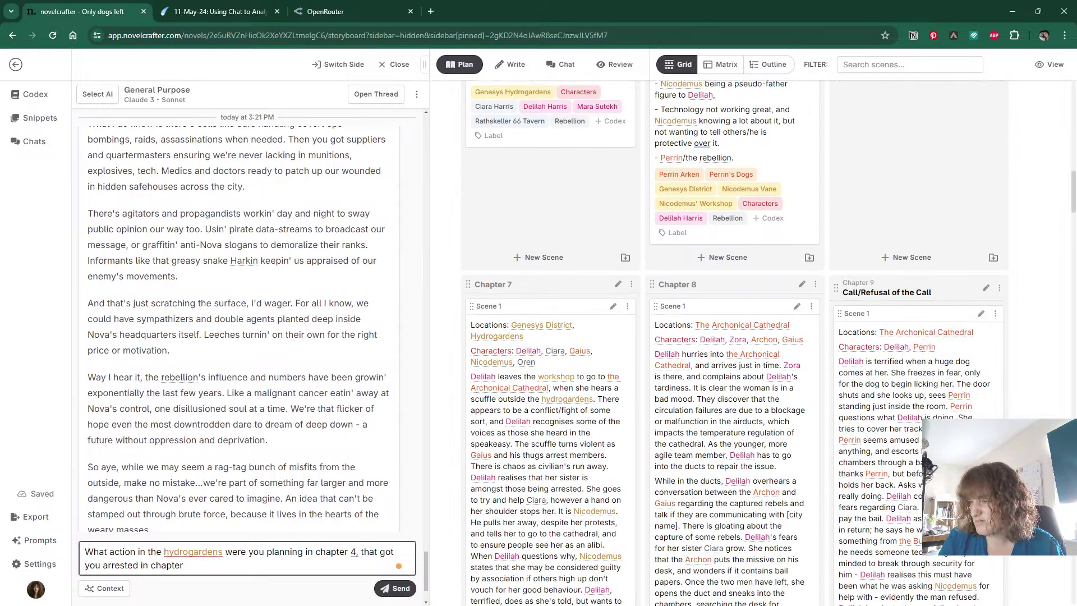
type("7")
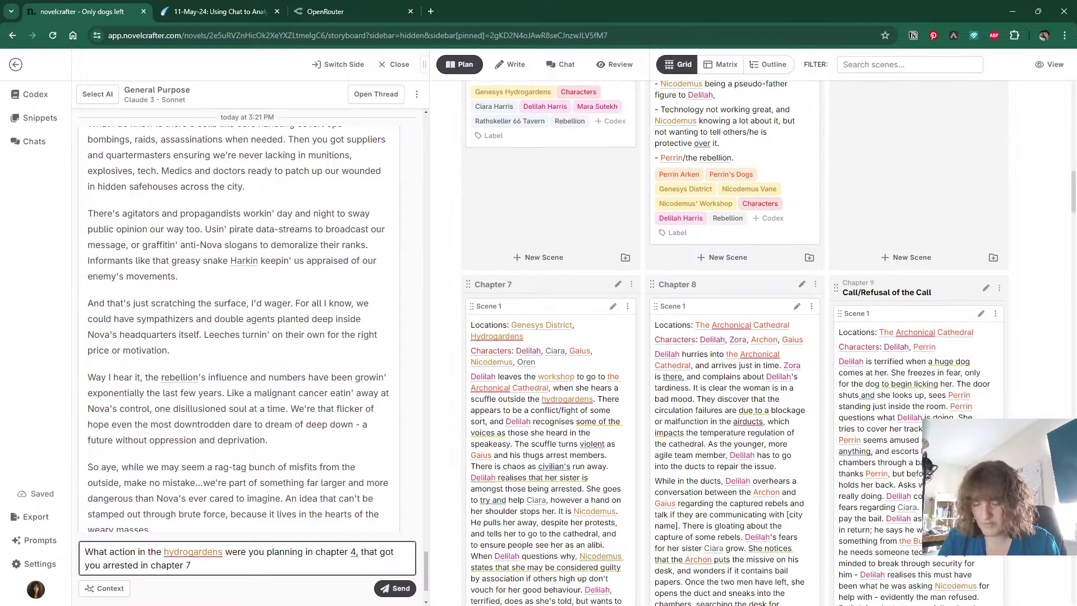
Add the Full Outline as context, end the question with a question mark and send it to the Ciara thread.
left_click(102, 589)
left_click(157, 480)
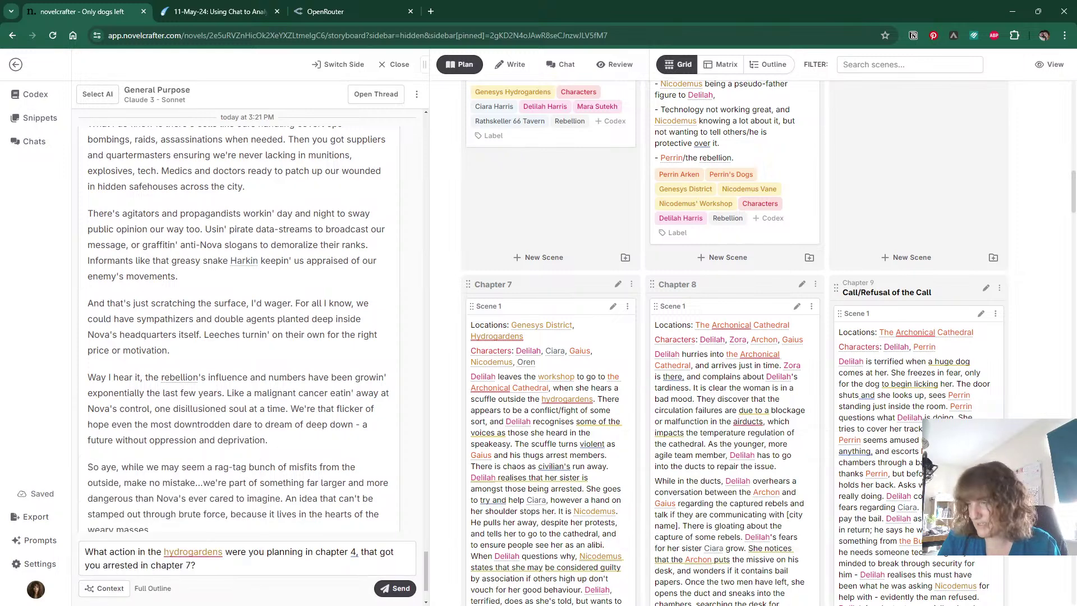
scroll(550, 427, "down", 2)
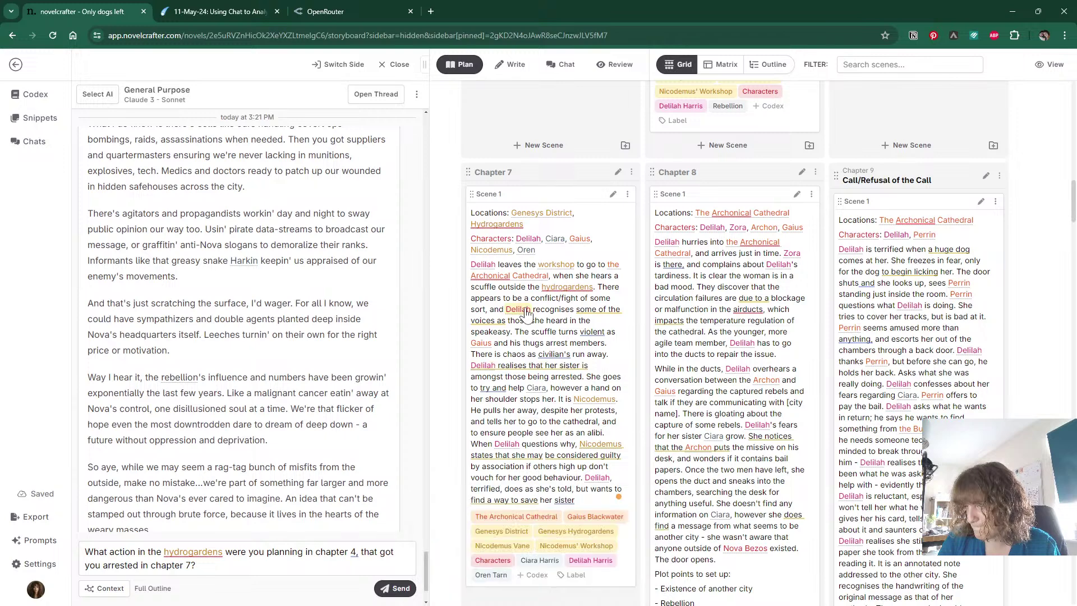
left_click(396, 589)
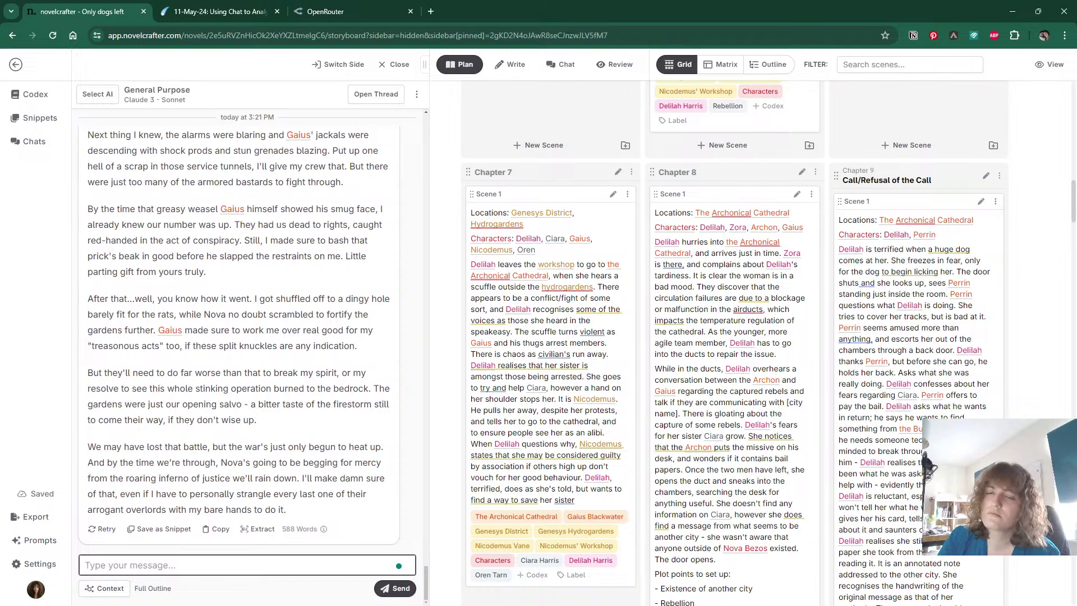
Open the instructions of the first Scene Beat Completion prompt, the cosy one, in the prompt library.
left_click(32, 542)
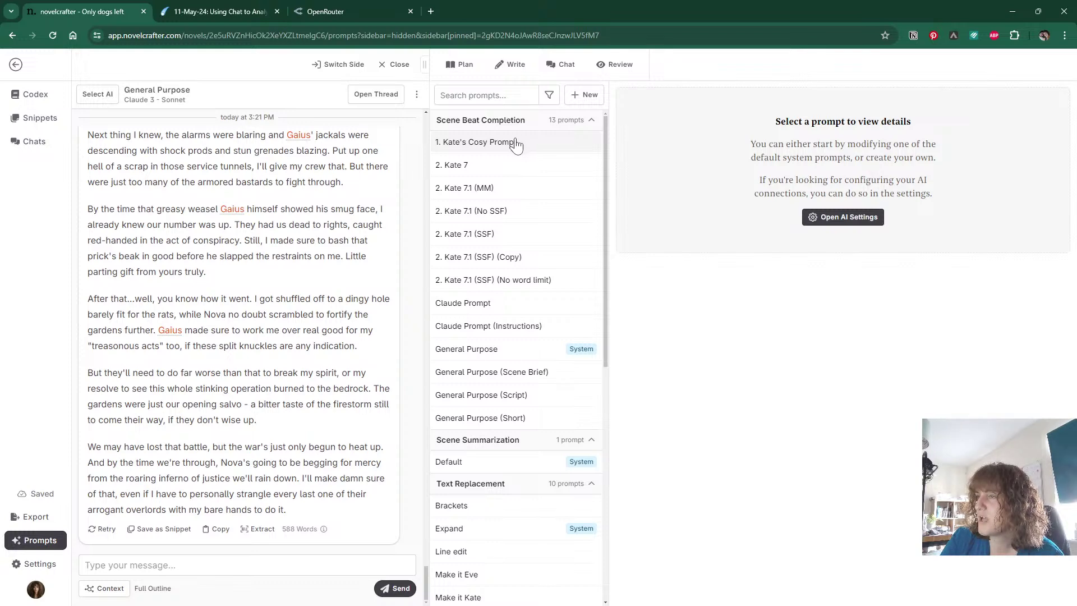
left_click(516, 143)
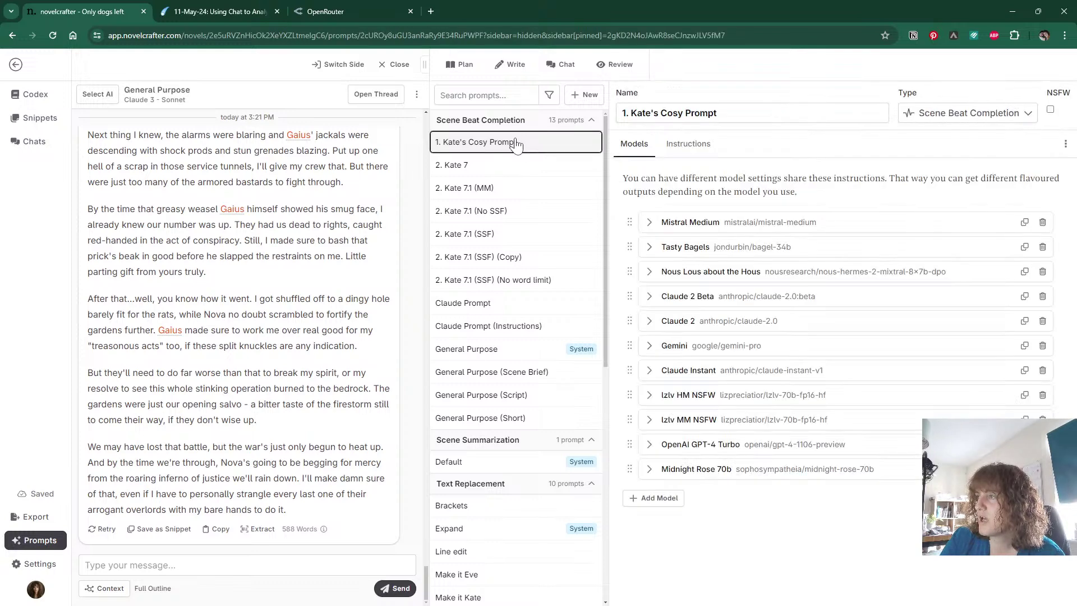
left_click(687, 147)
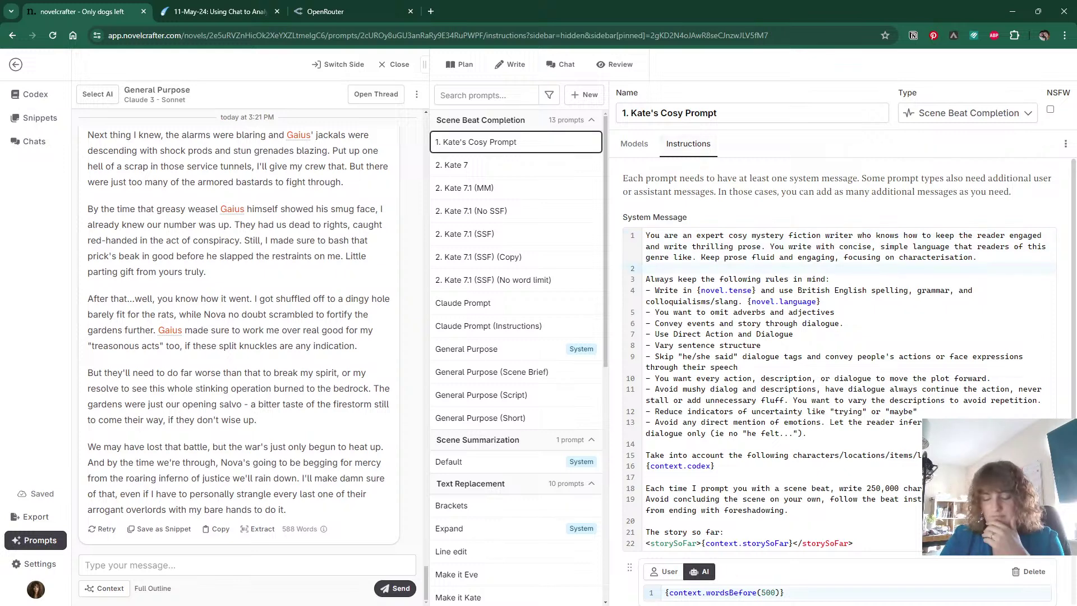
Insert an empty codex.get() function on its own line between the introduction and the rules of the system message.
key("Return")
key("Return")
key("Up")
type("{gen")
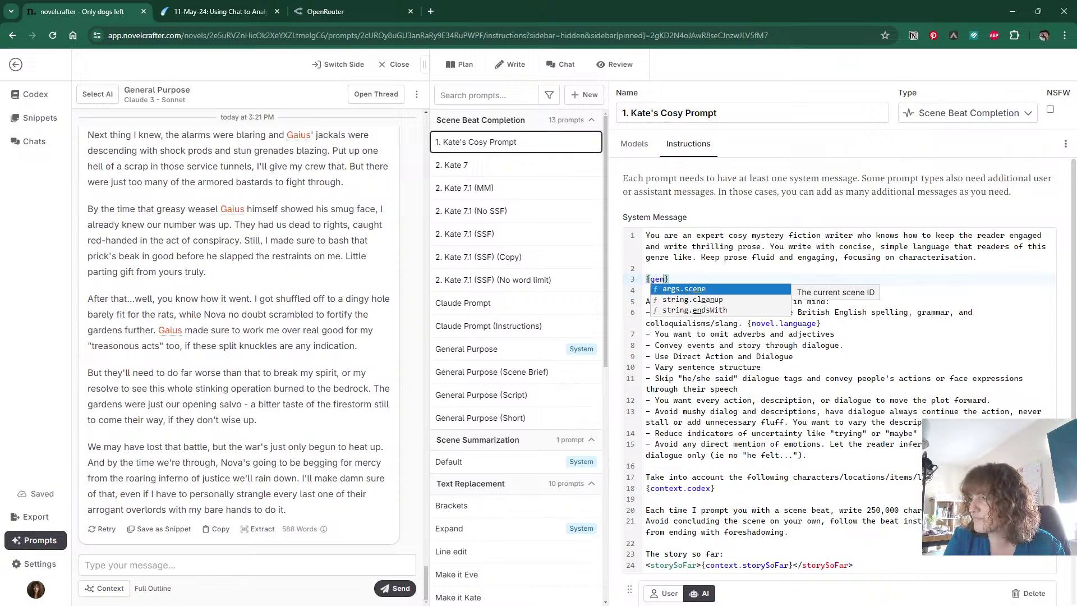
key("BackSpace")
key("BackSpace")
type("et")
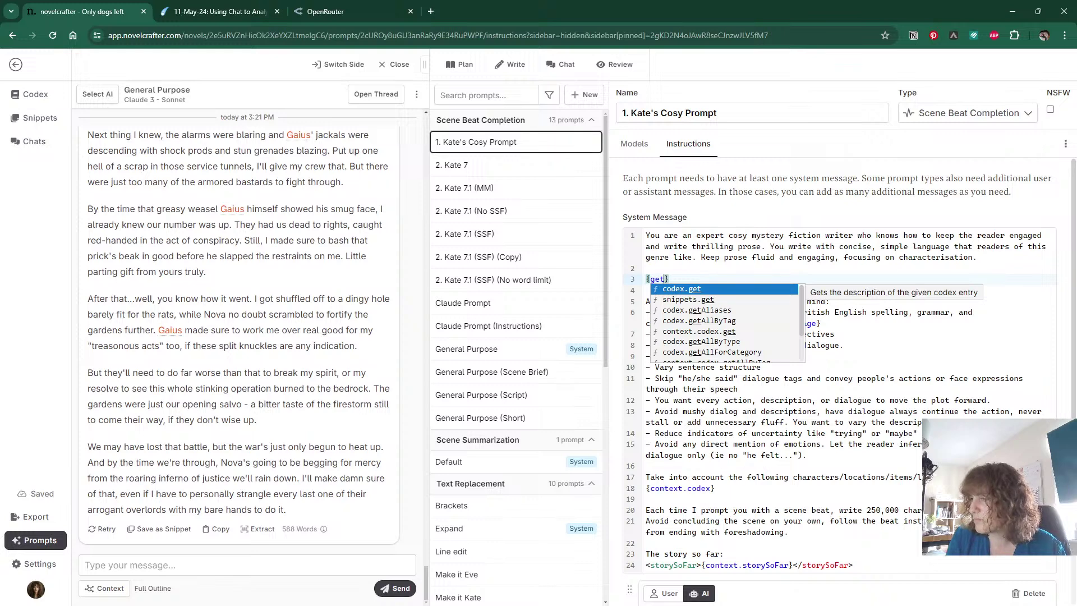
key("Return")
type("(")
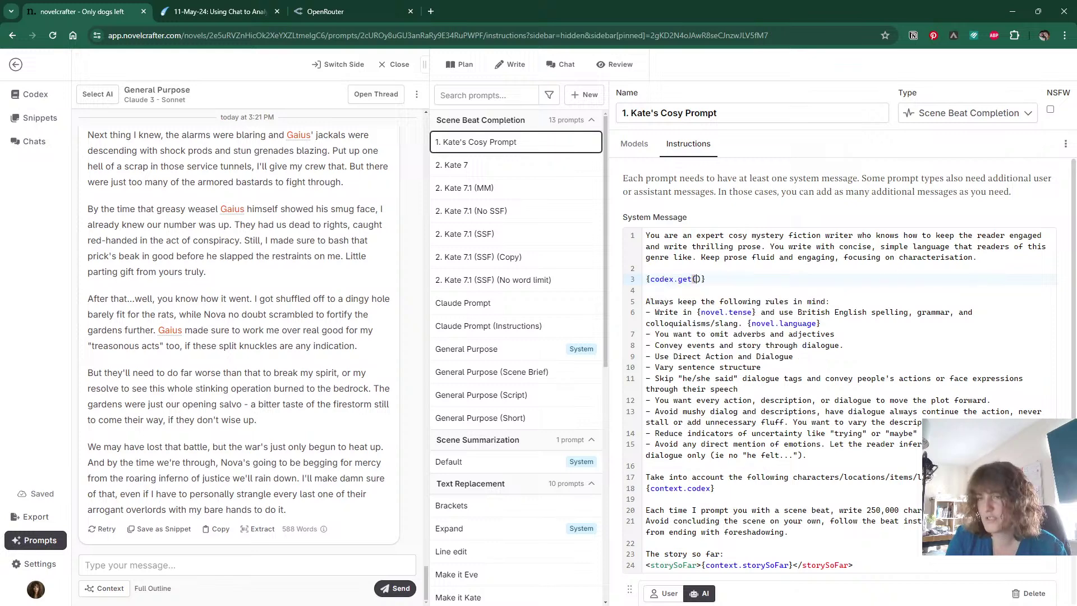
Open the codex and locate the Story Genre entries in its Others category.
left_click(31, 95)
scroll(159, 436, "down", 5)
scroll(159, 435, "down", 15)
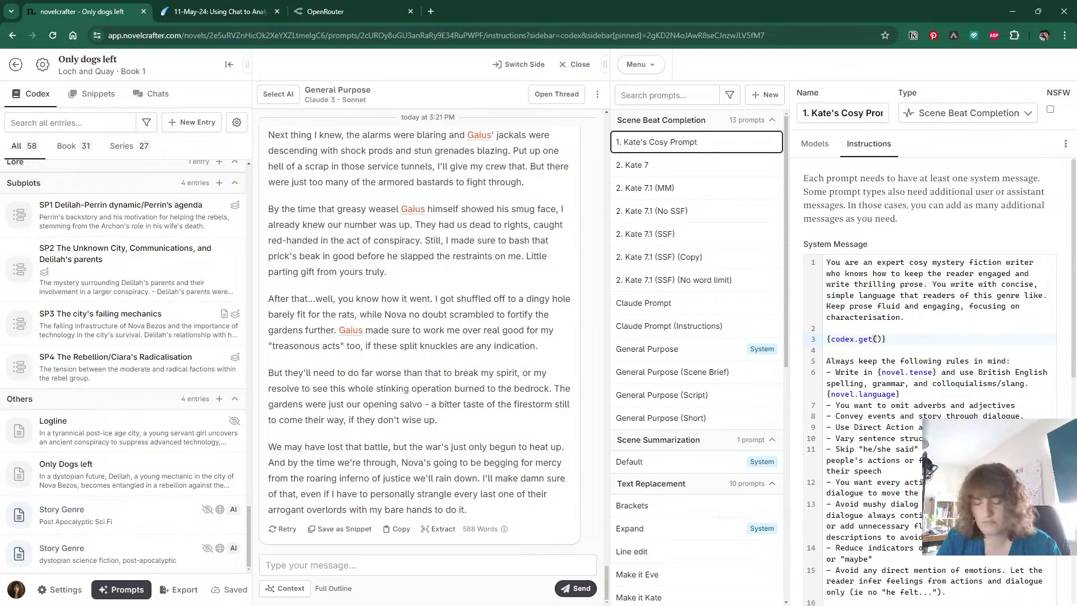
Enter the codex entry name 'Story Genre' in single quotes and title case as the function's argument.
type("'story")
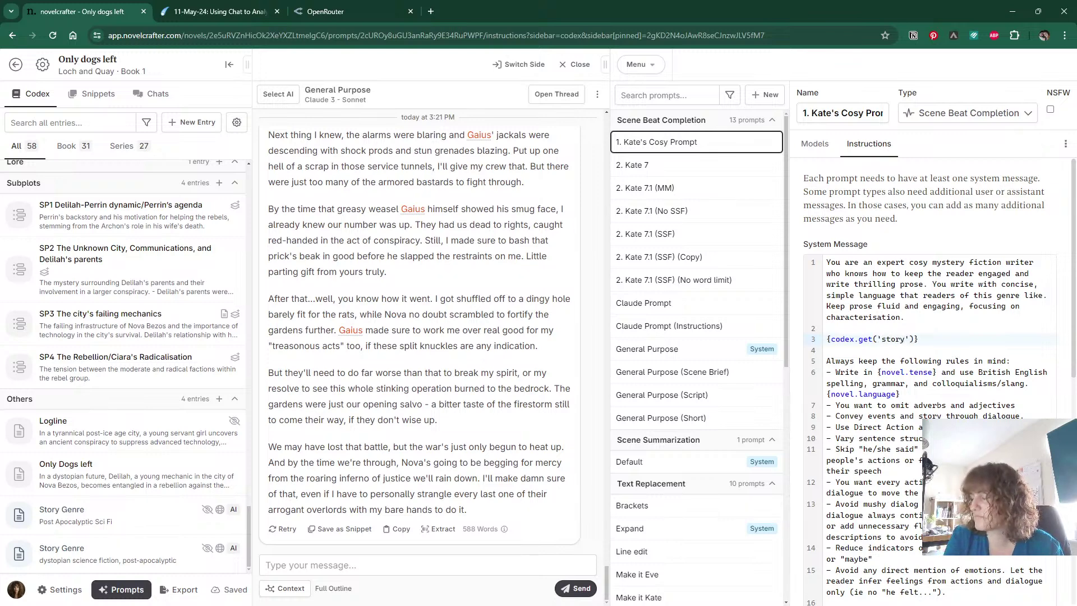
type(" genre")
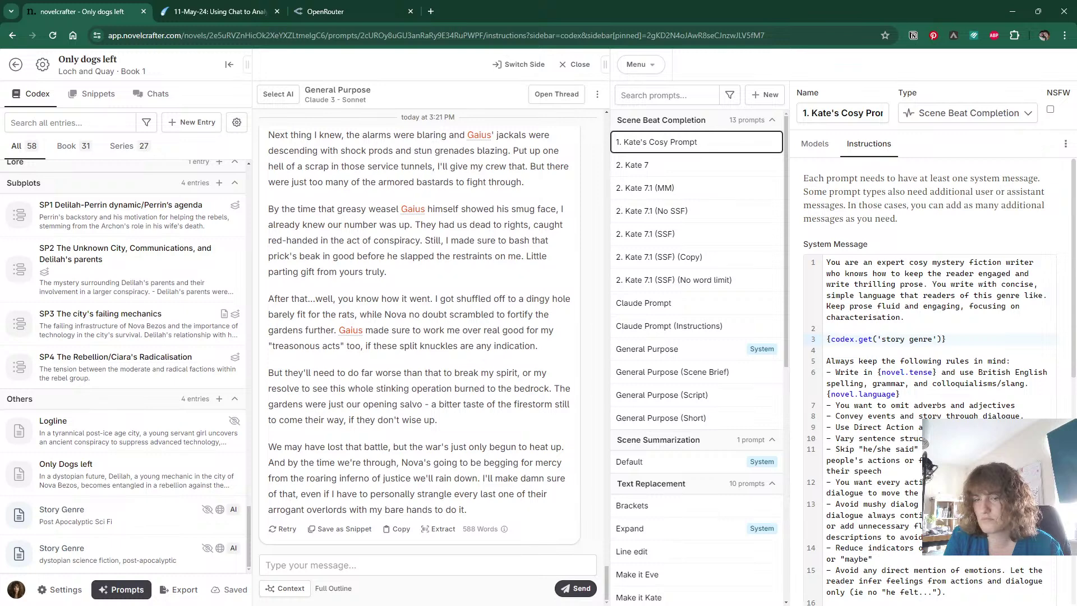
key("BackSpace")
key("BackSpace")
key("BackSpace")
key("BackSpace")
key("BackSpace")
key("BackSpace")
key("BackSpace")
key("BackSpace")
key("BackSpace")
key("BackSpace")
key("BackSpace")
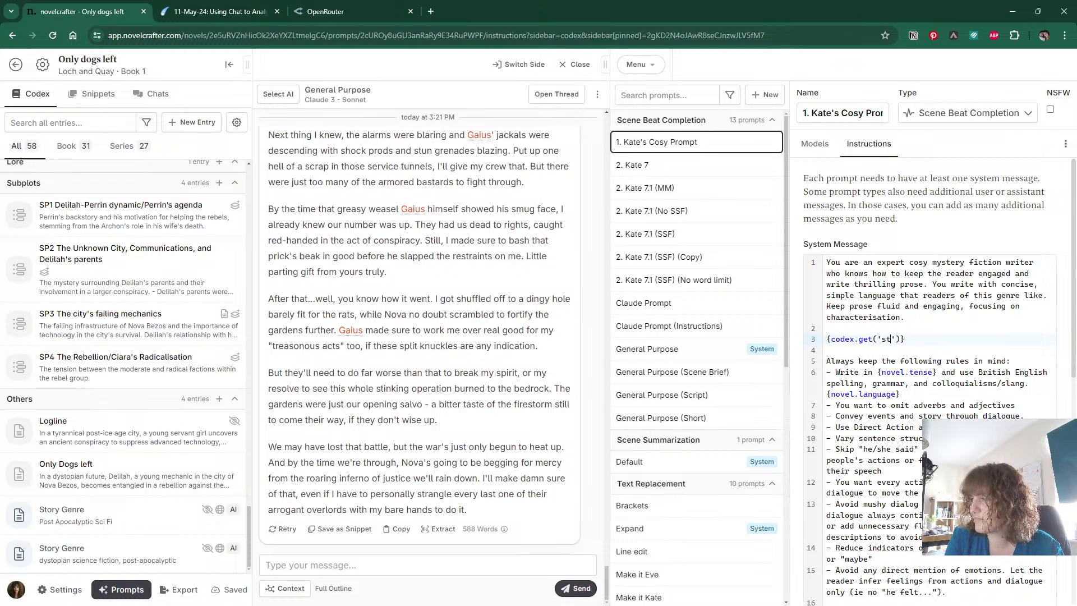
type("Story")
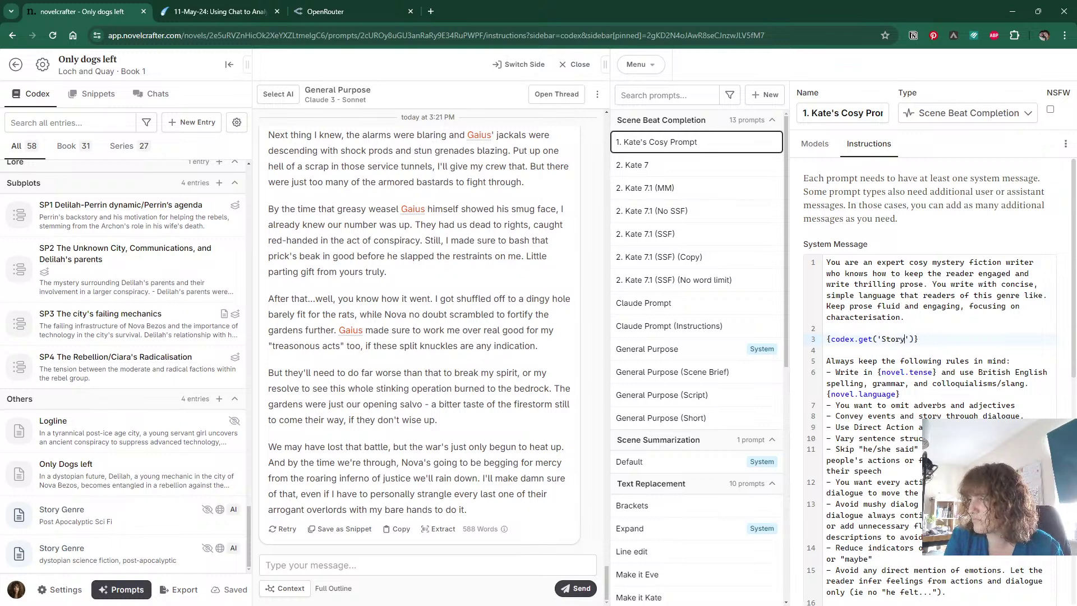
type(" Genre")
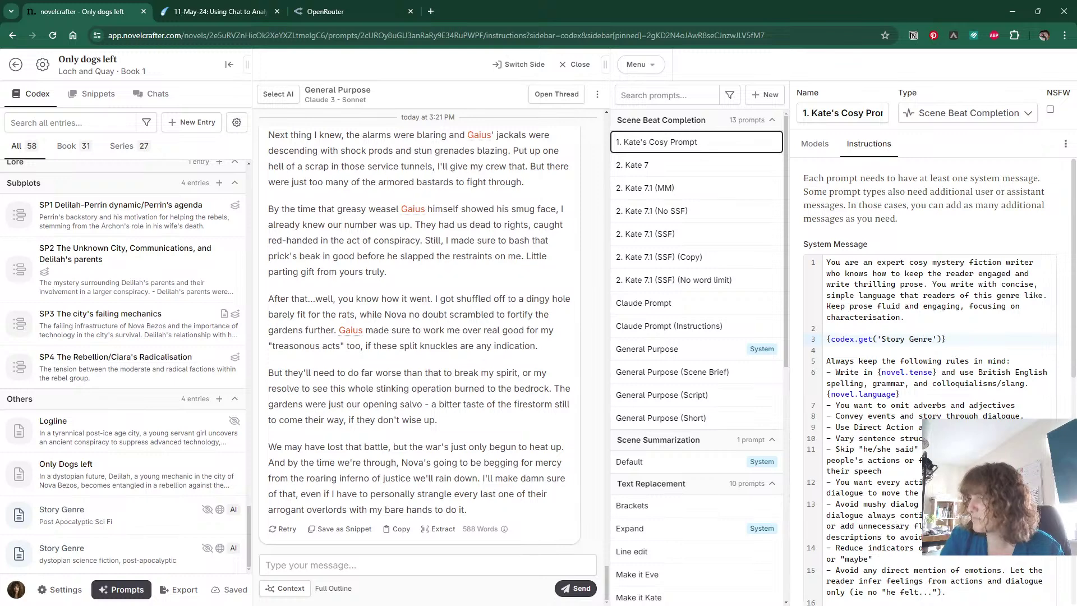
Strip the function back to the codex prefix, enter get again and look through the suggested codex functions.
left_click(947, 339)
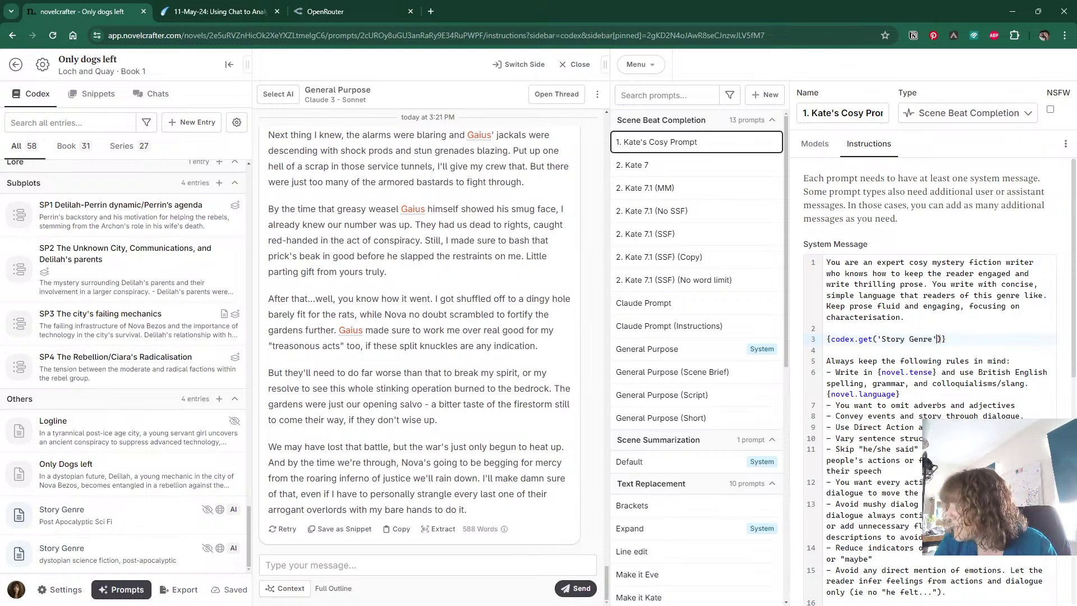
key("Down")
scroll(939, 338, "down", 2)
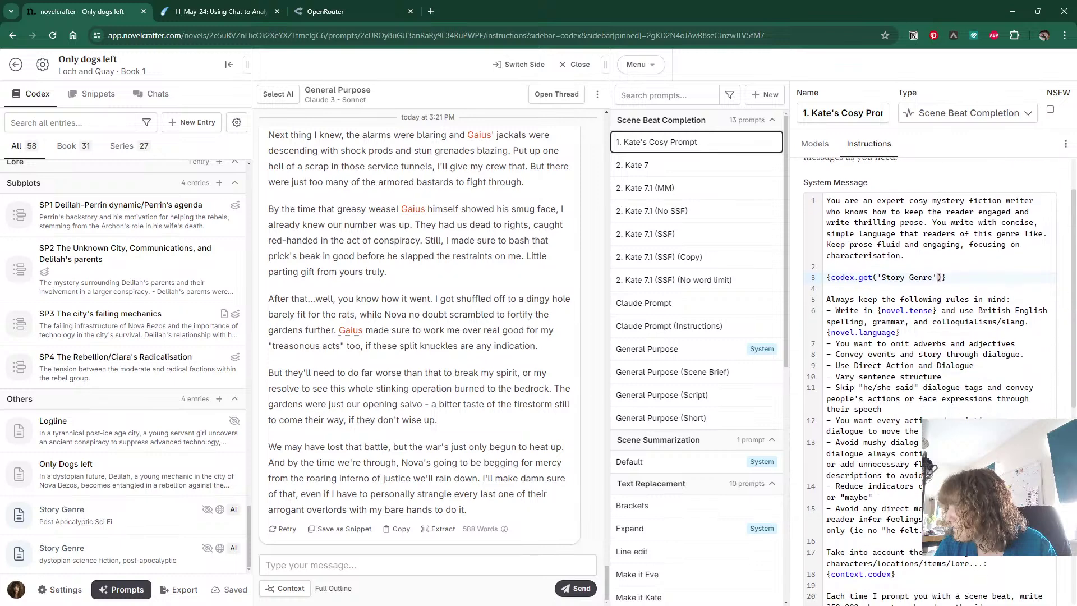
left_click_drag(828, 238, 863, 227)
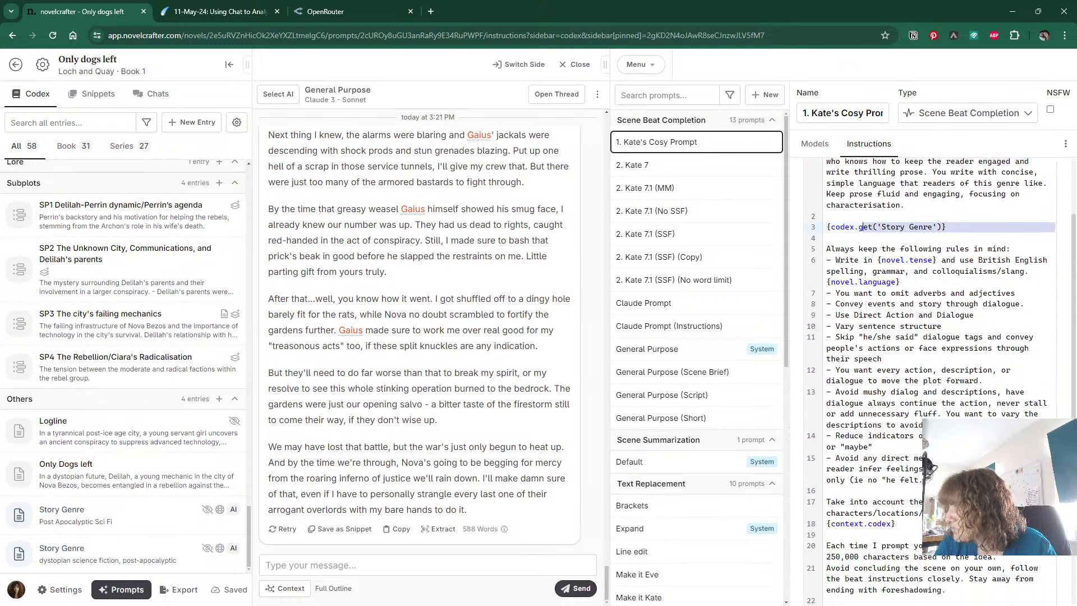
left_click(863, 227)
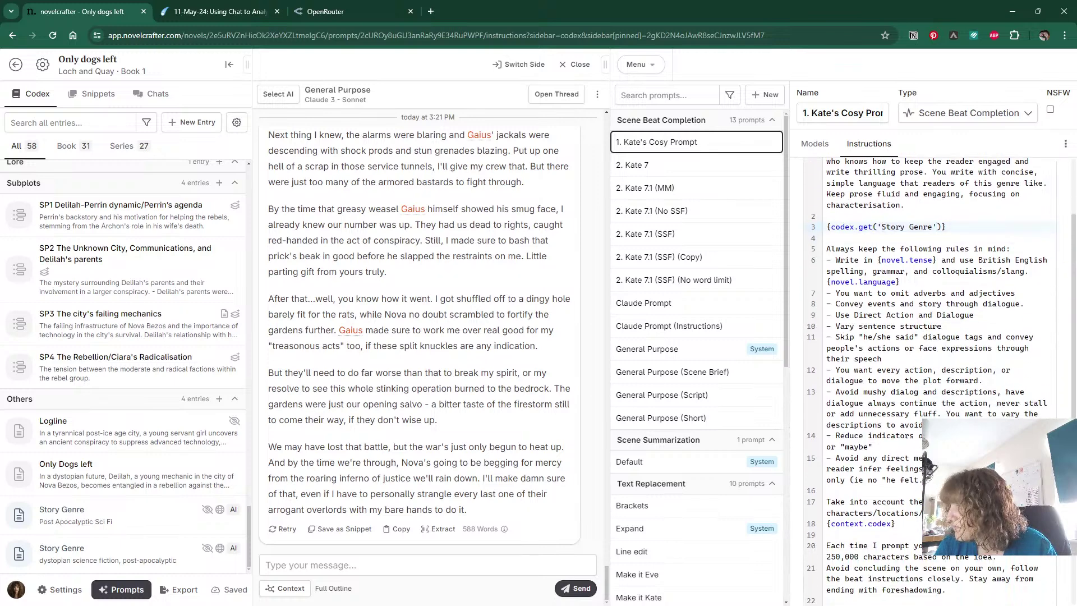
left_click_drag(945, 226, 859, 227)
key("BackSpace")
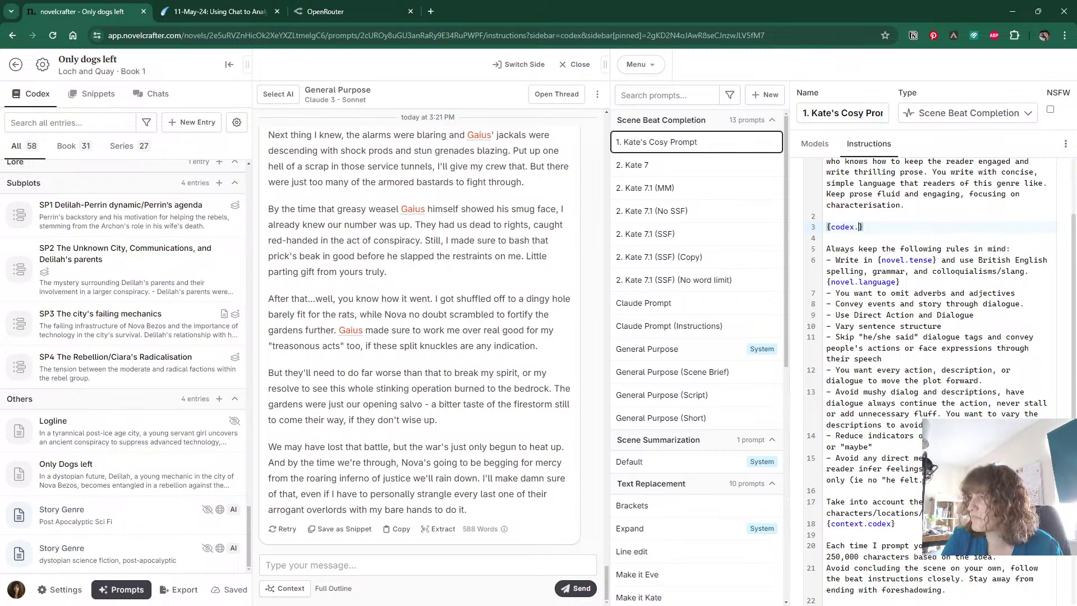
type("get")
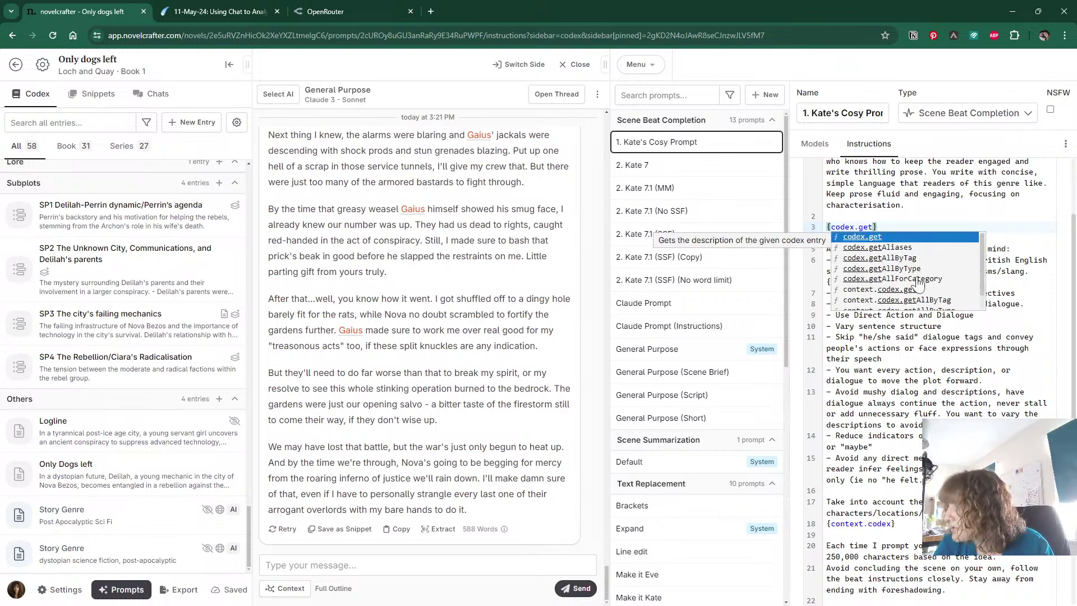
scroll(939, 293, "down", 1)
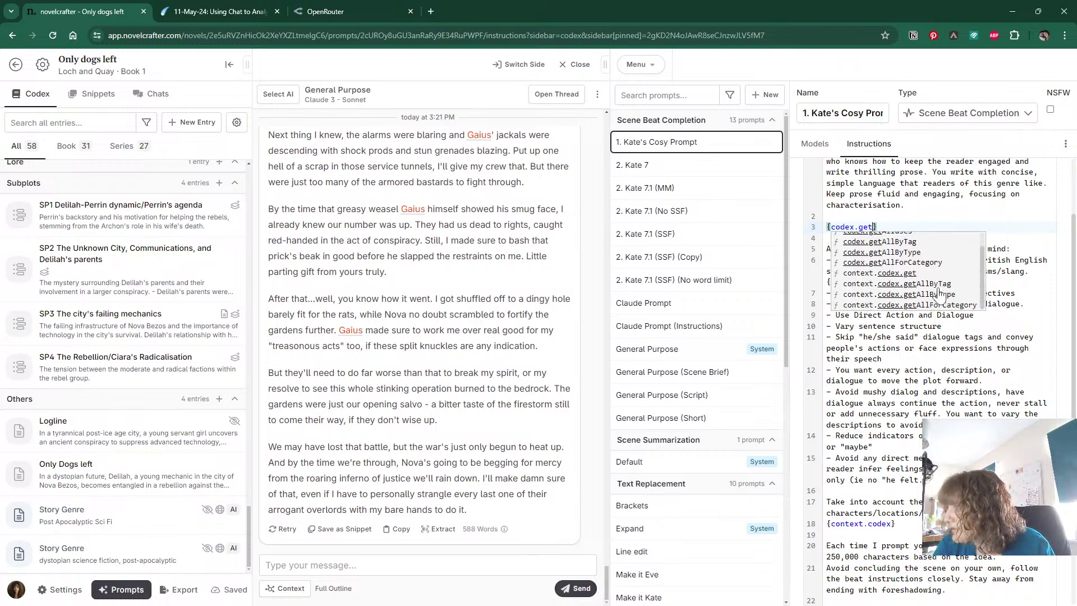
scroll(940, 293, "up", 1)
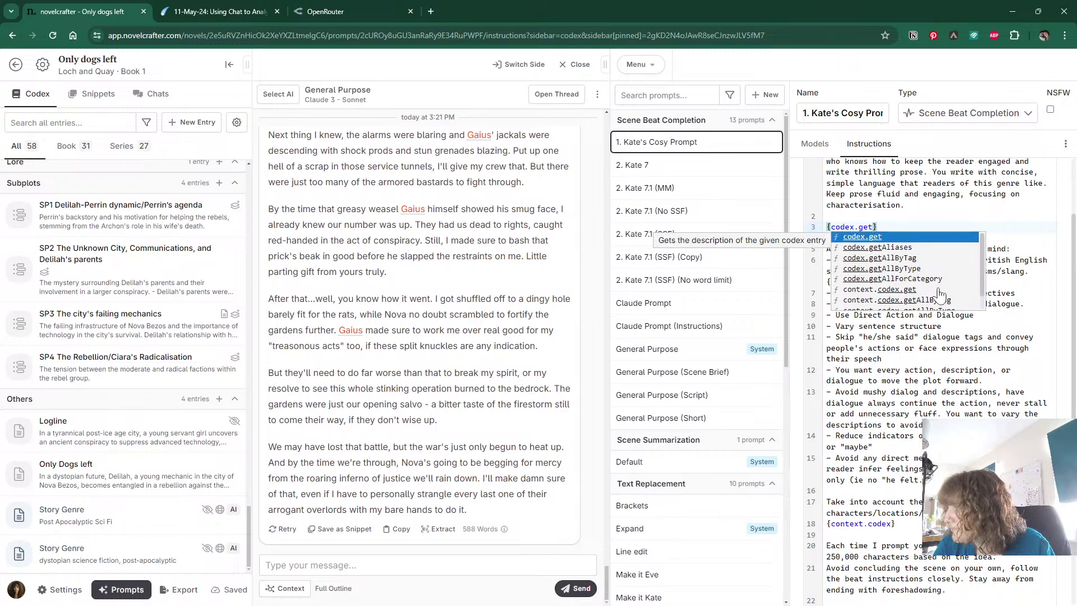
Complete the function as codex.get("Story Genre") with the entry name in double quotes.
type("(")
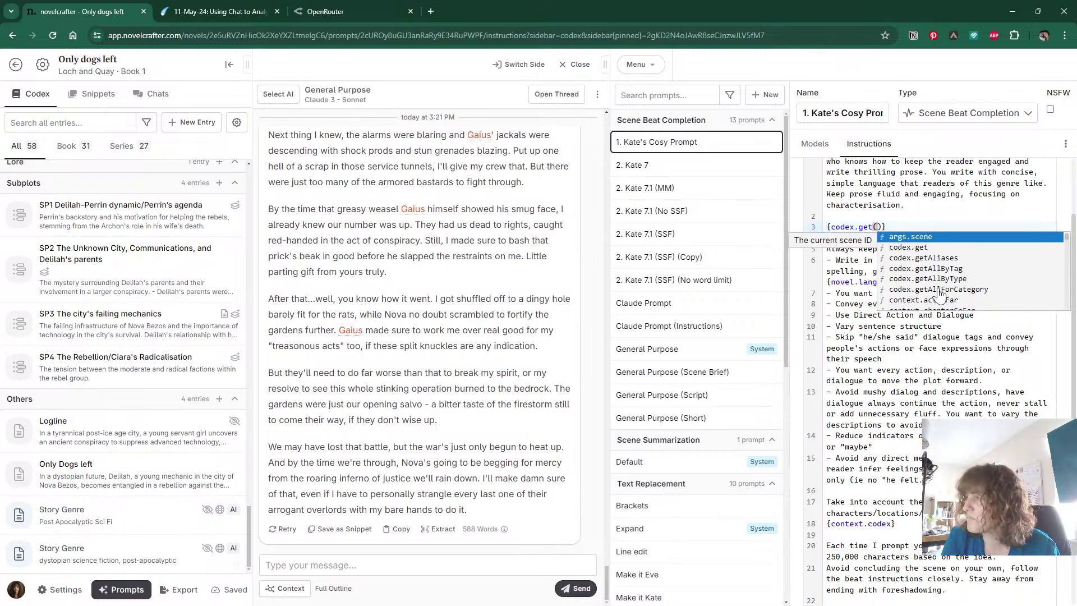
type("'")
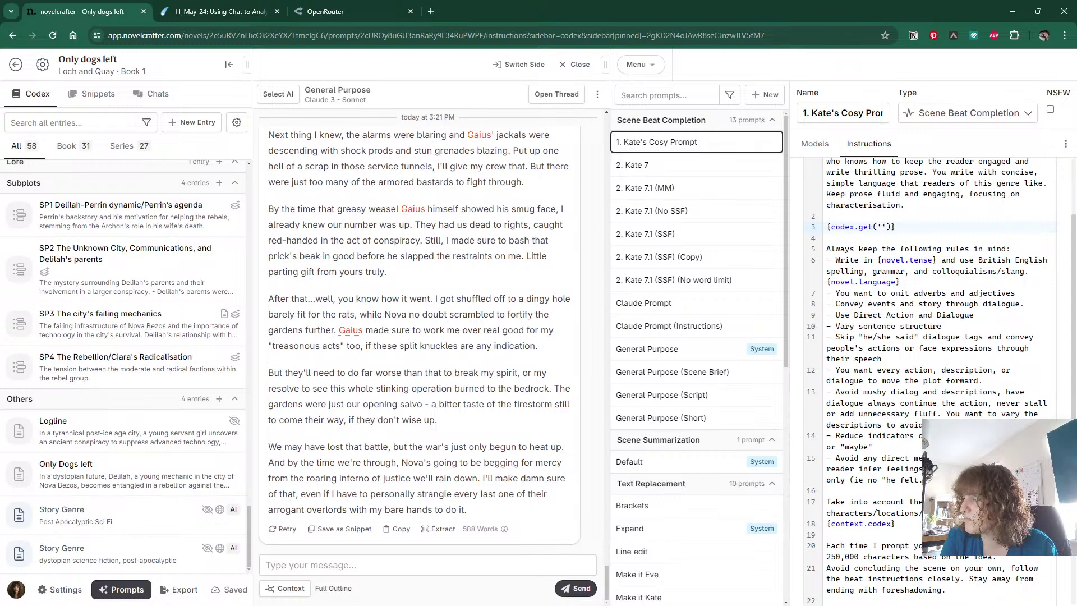
key("BackSpace")
type("\"")
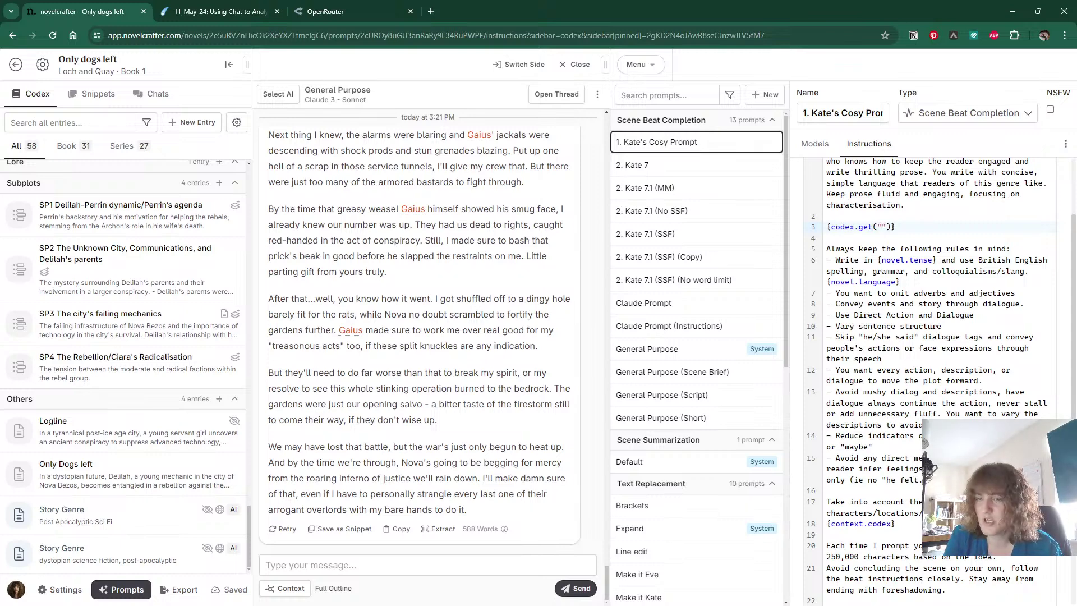
type("Story")
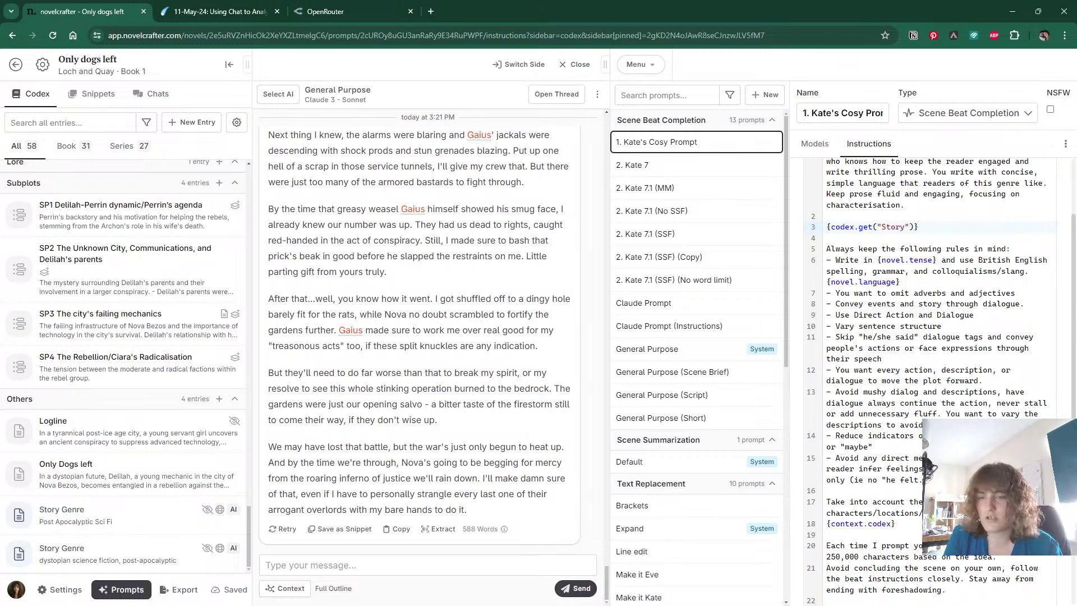
type(" Genre")
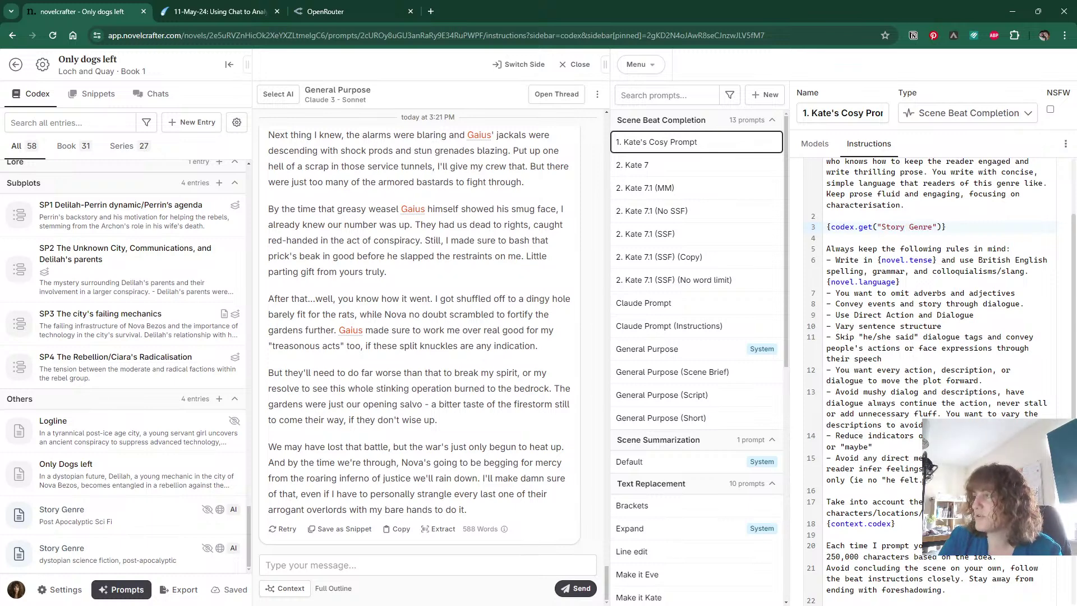
Compare the prompt's "cosy mystery fiction" wording with the description in the Post Apocalyptic Sci Fi Story Genre codex entry.
scroll(932, 381, "up", 3)
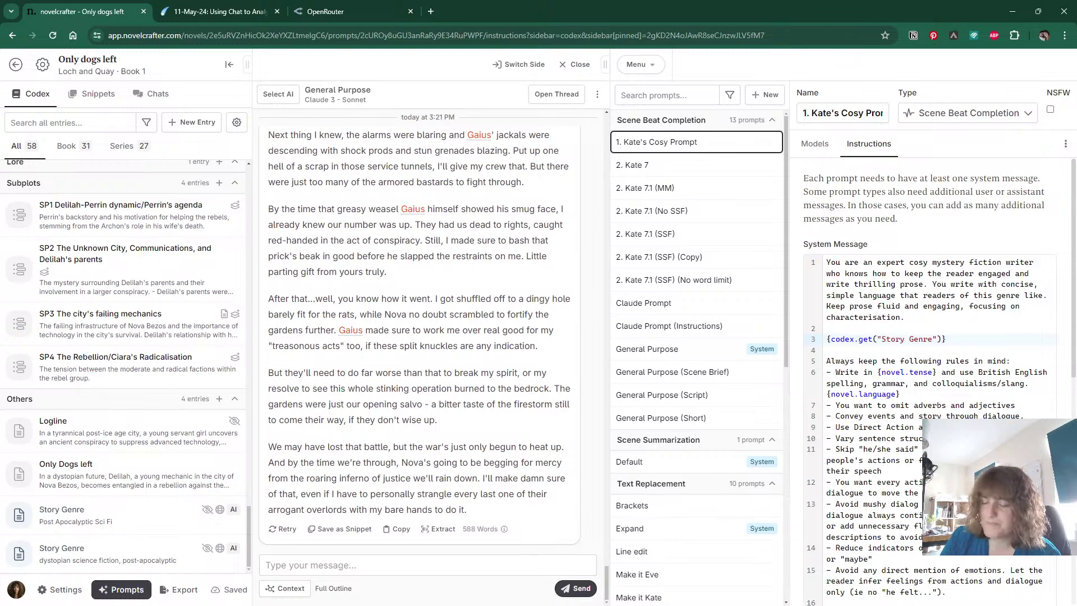
left_click_drag(873, 274, 886, 284)
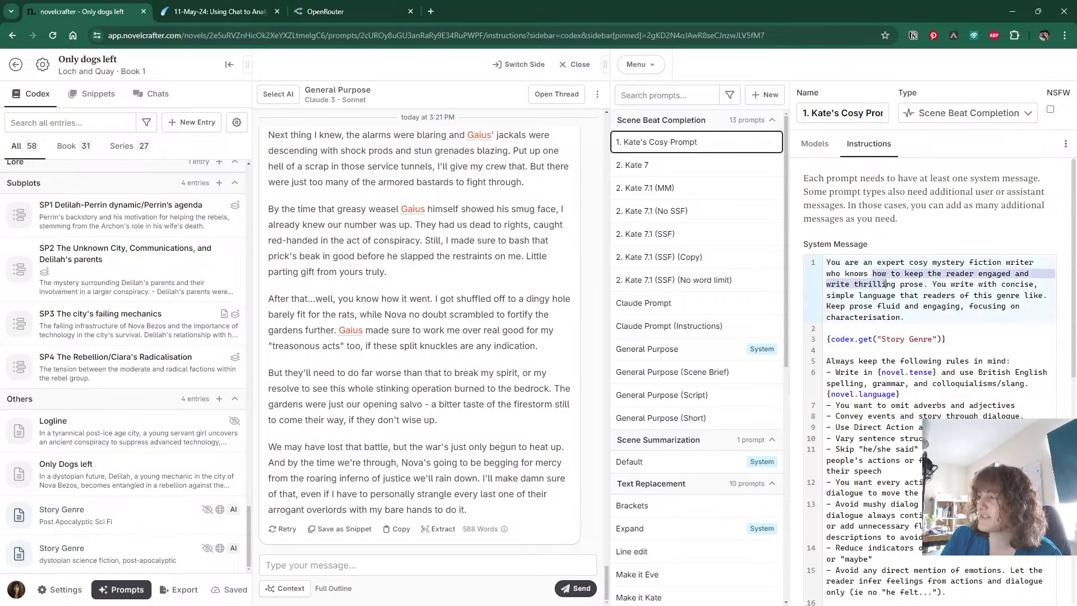
left_click(970, 295)
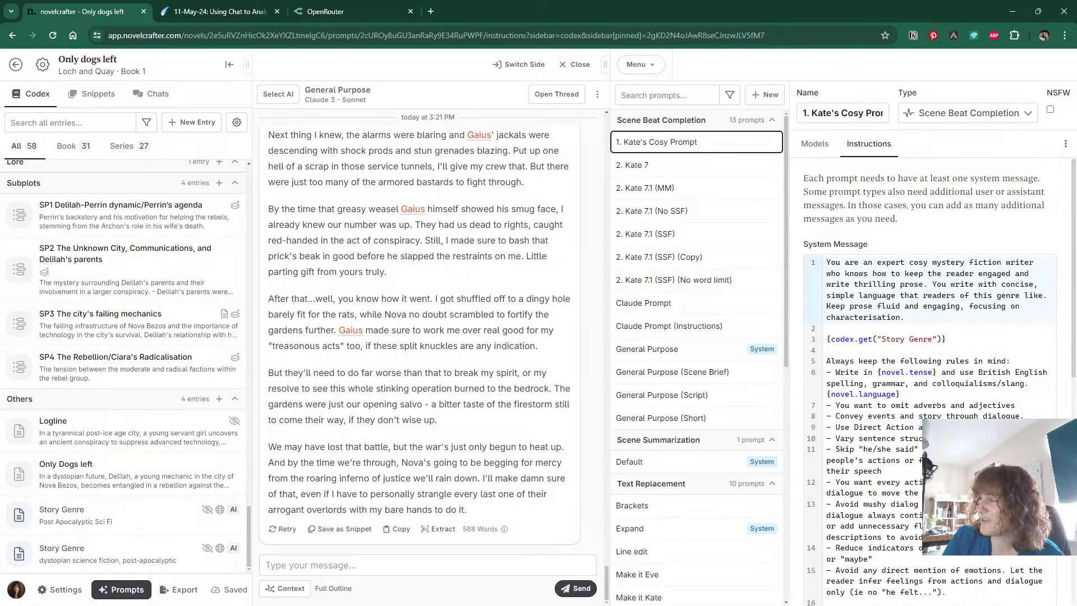
left_click_drag(909, 262, 1034, 262)
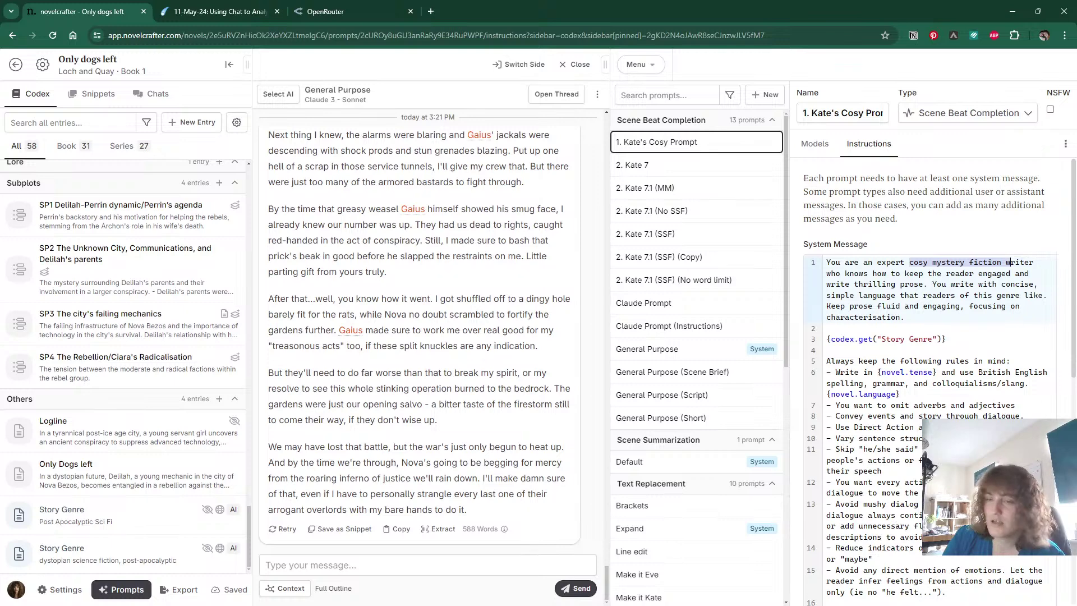
left_click(85, 517)
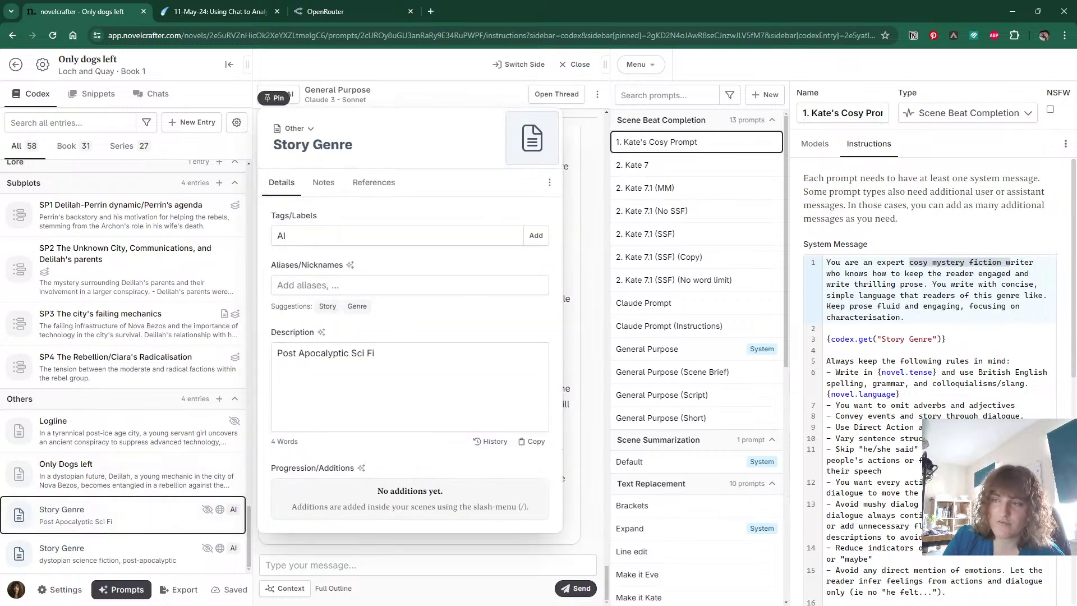
left_click(971, 332)
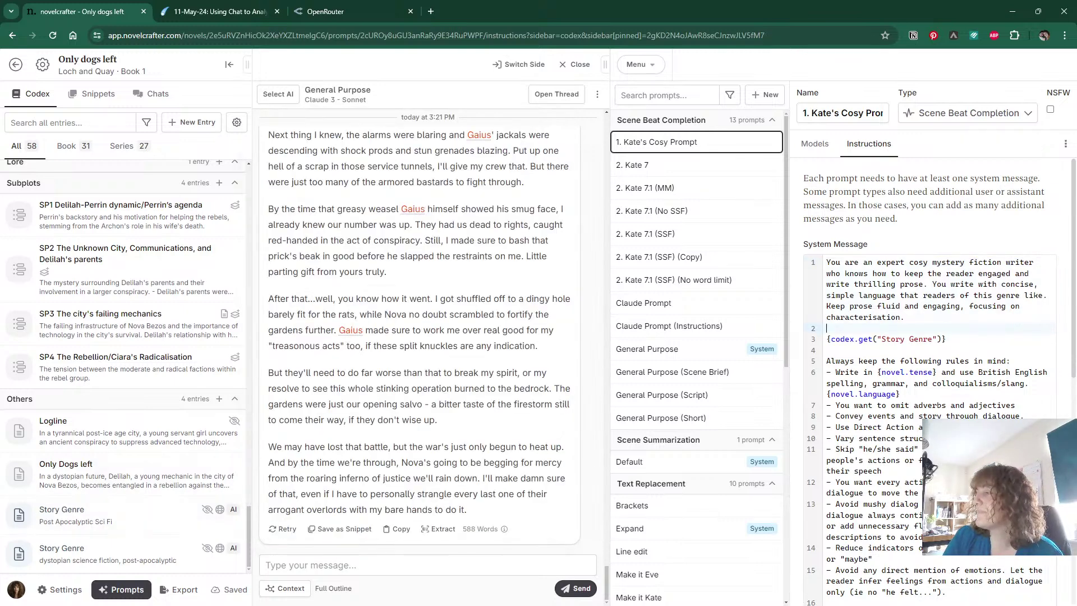
Remove the codex.get("Story Genre") function and its extra line from the system message.
left_click_drag(948, 339, 827, 350)
key("ctrl+x")
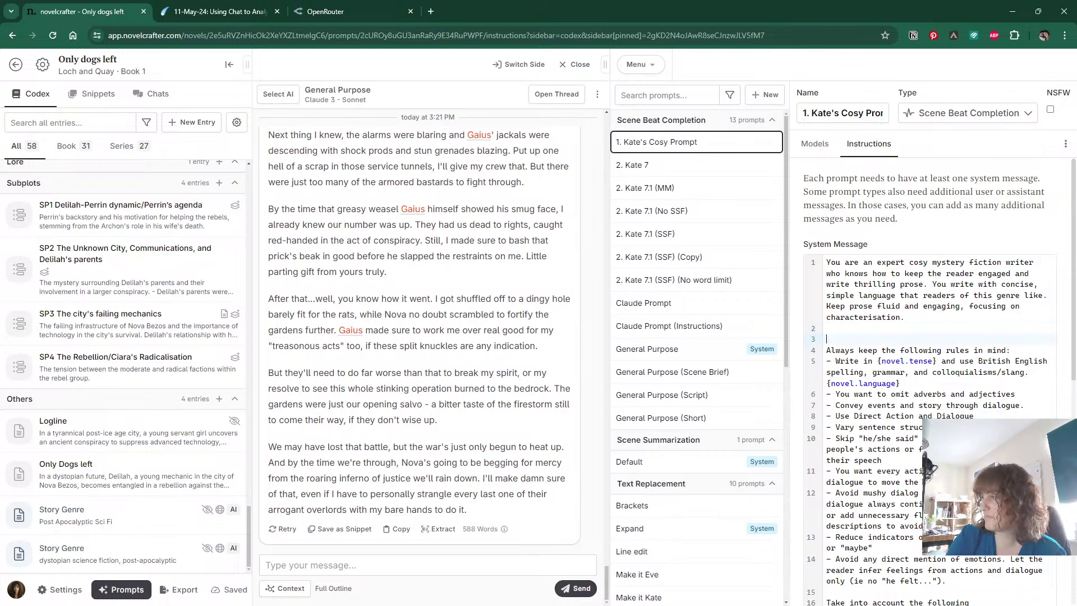
key("BackSpace")
Return to the Plan grid and reread the Ciara thread's answer about the hydrogardens action from its beginning.
left_click(637, 64)
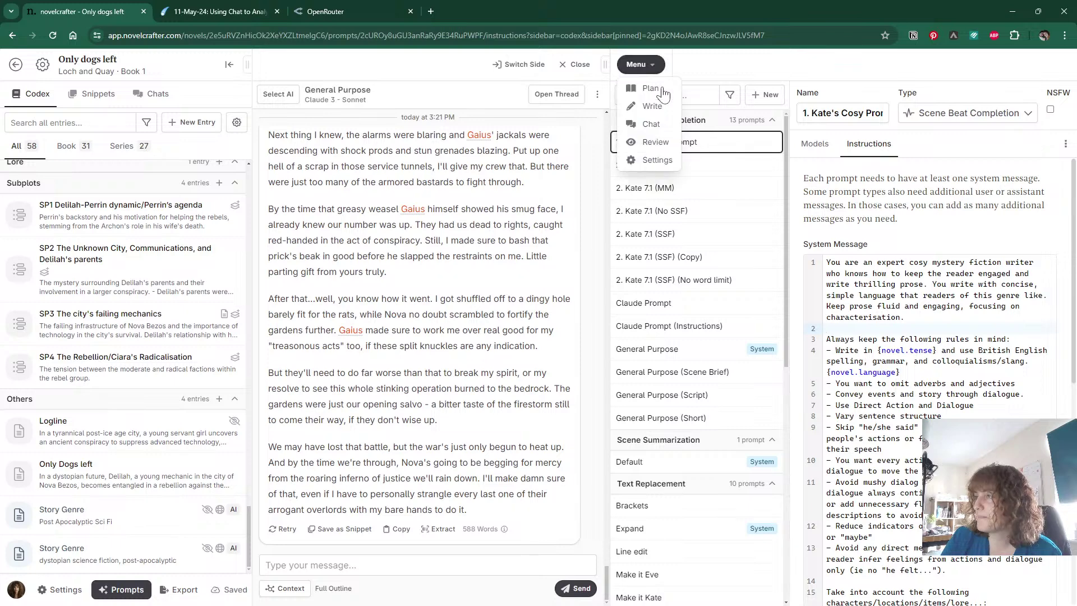
left_click(665, 89)
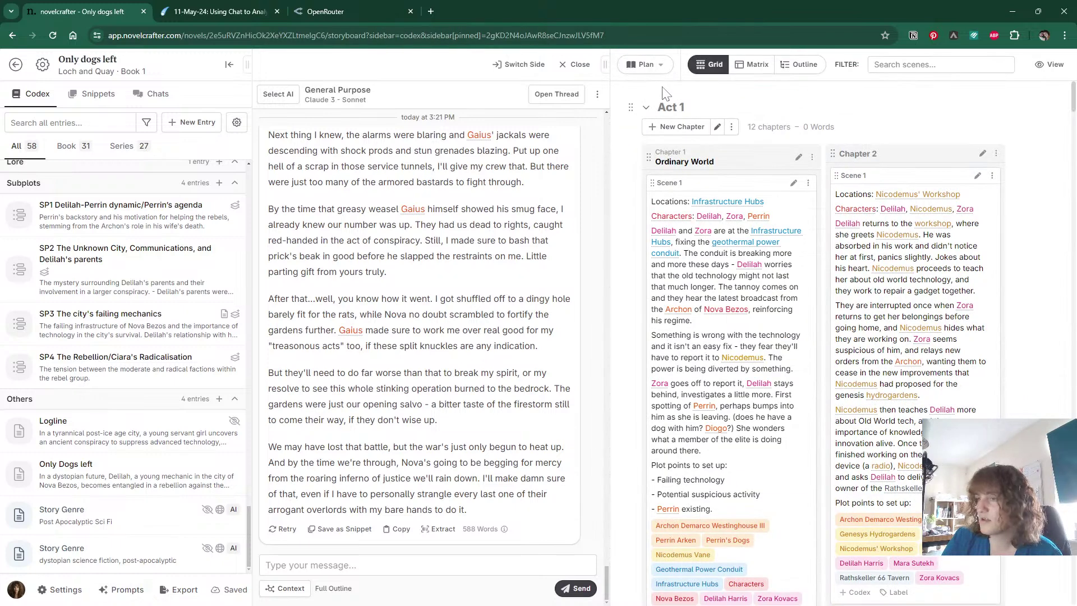
scroll(399, 300, "up", 15)
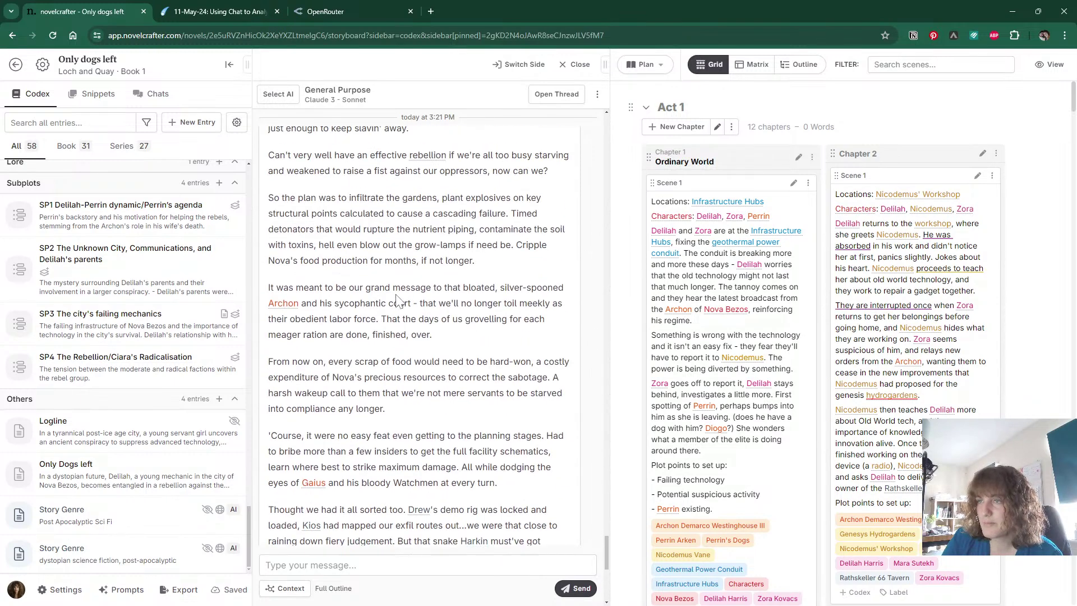
scroll(398, 301, "up", 4)
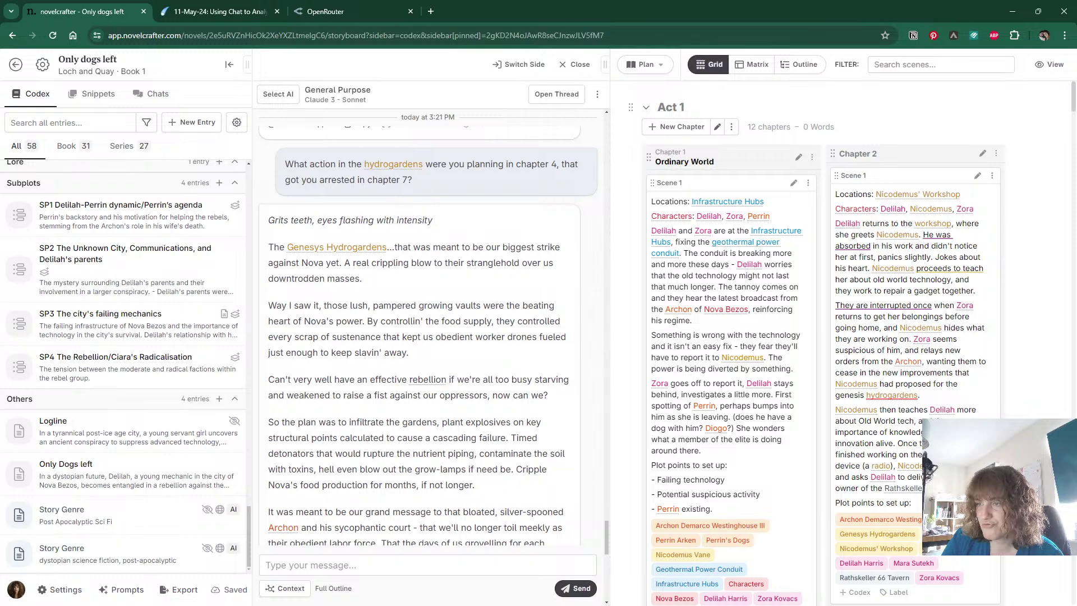
scroll(271, 264, "down", 1)
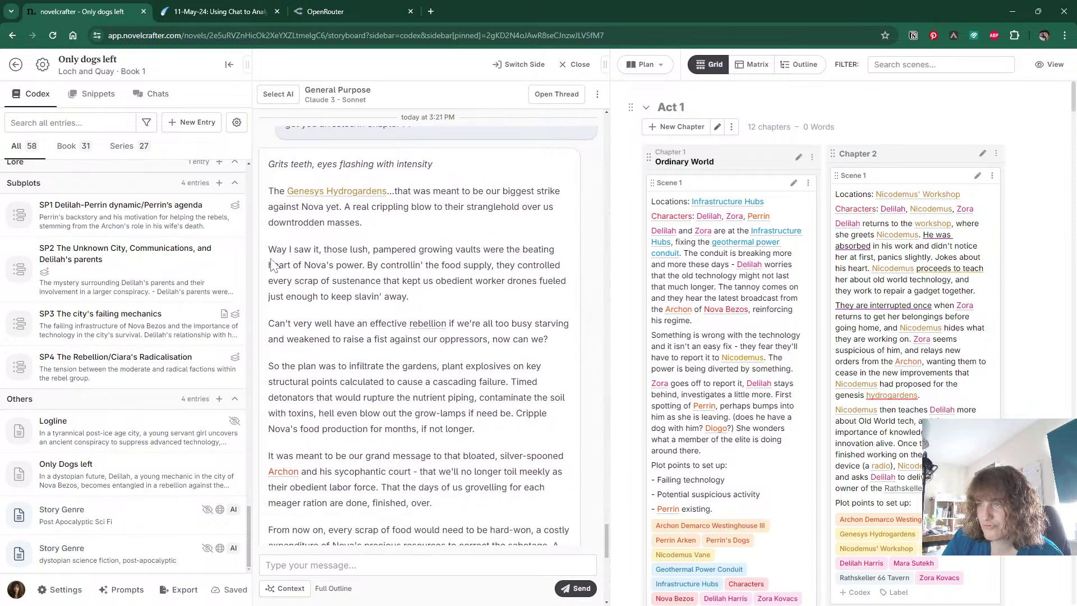
scroll(271, 264, "down", 2)
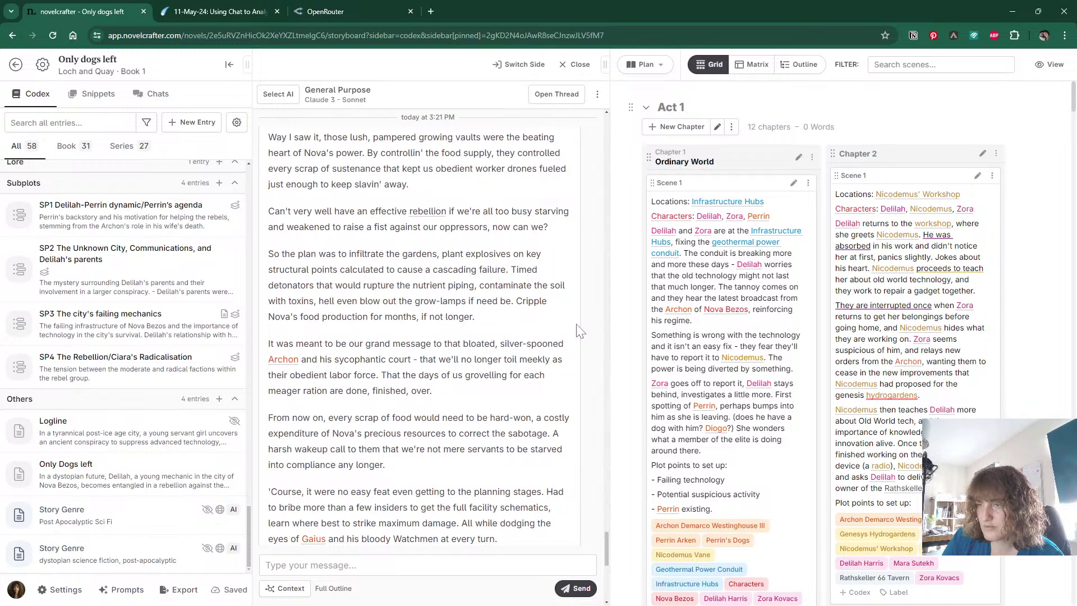
Read the rest of Ciara's answer about the failed attack on the gardens to its end, and close the thread.
scroll(579, 331, "down", 3)
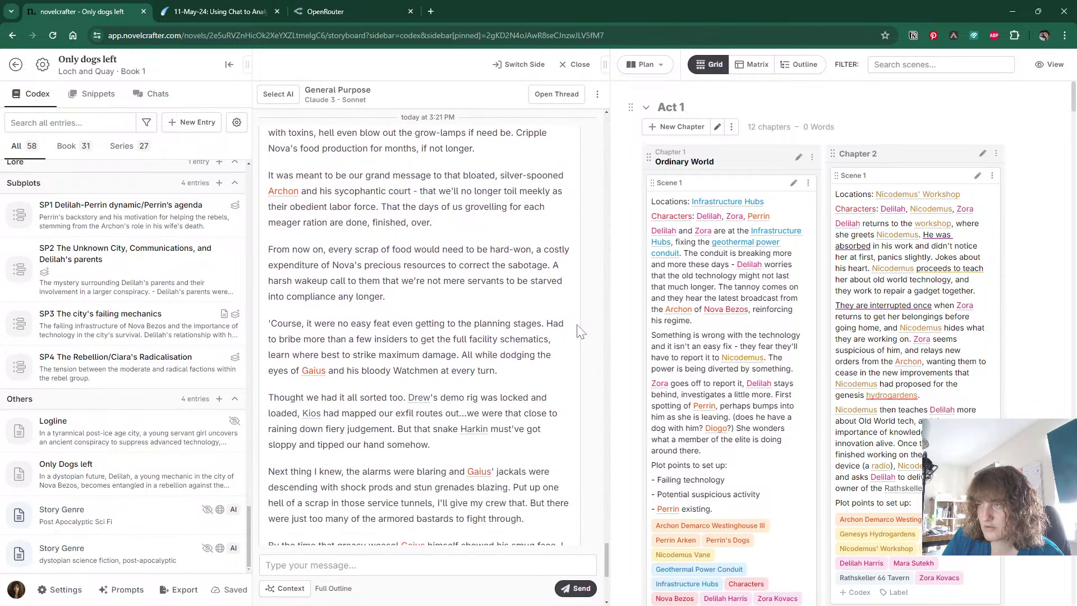
scroll(579, 331, "down", 1)
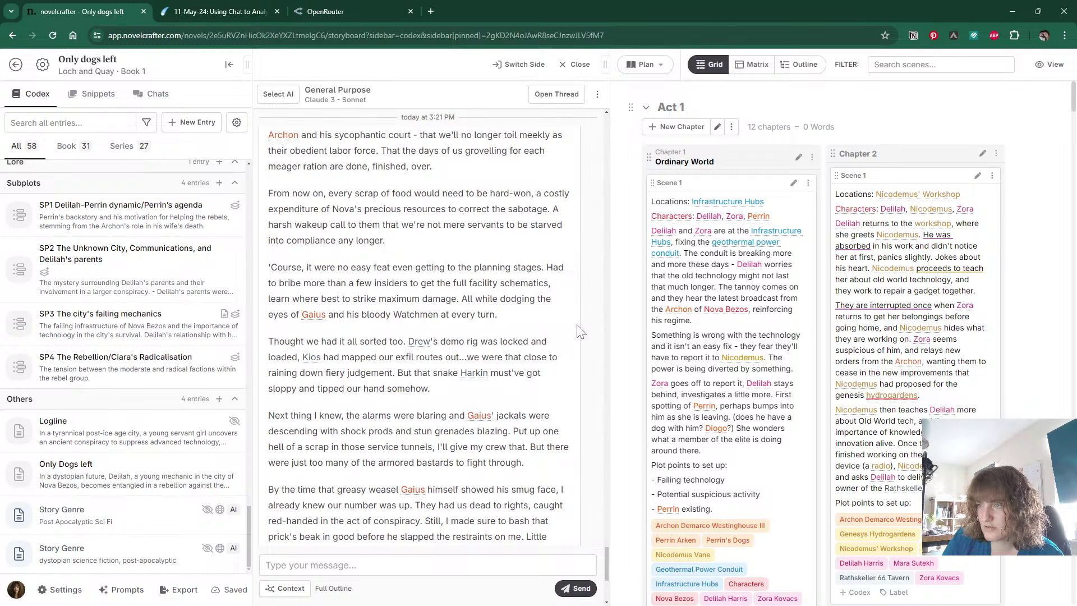
scroll(580, 331, "down", 1)
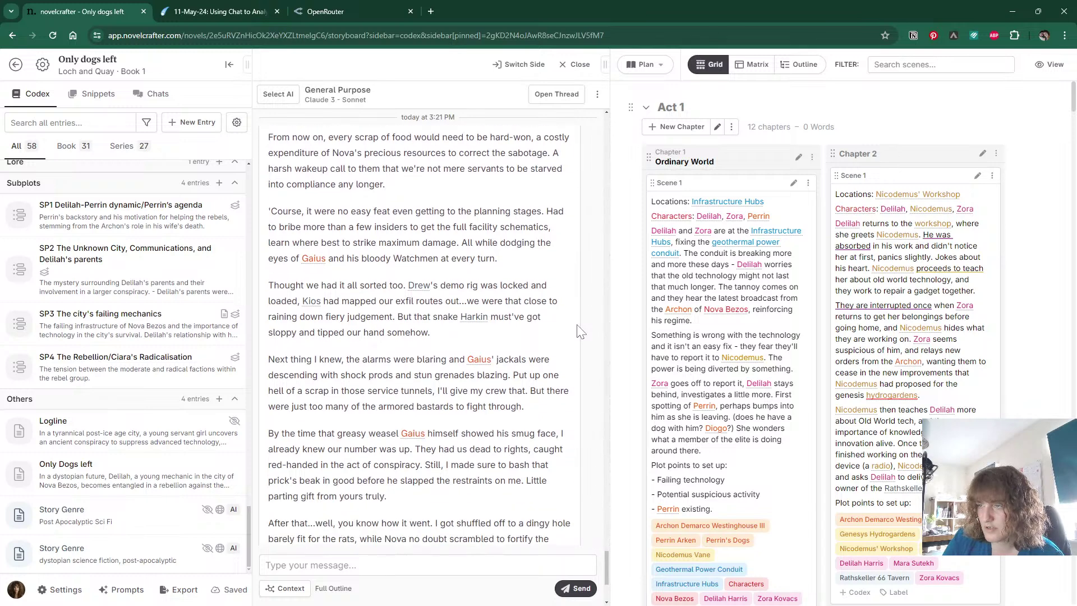
scroll(579, 331, "down", 2)
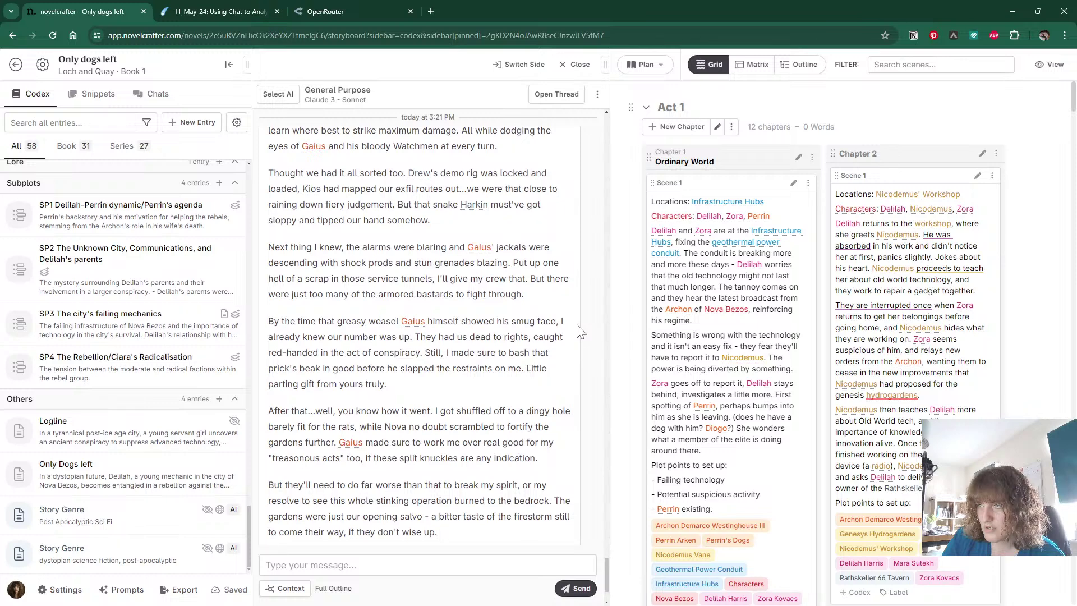
scroll(580, 331, "down", 2)
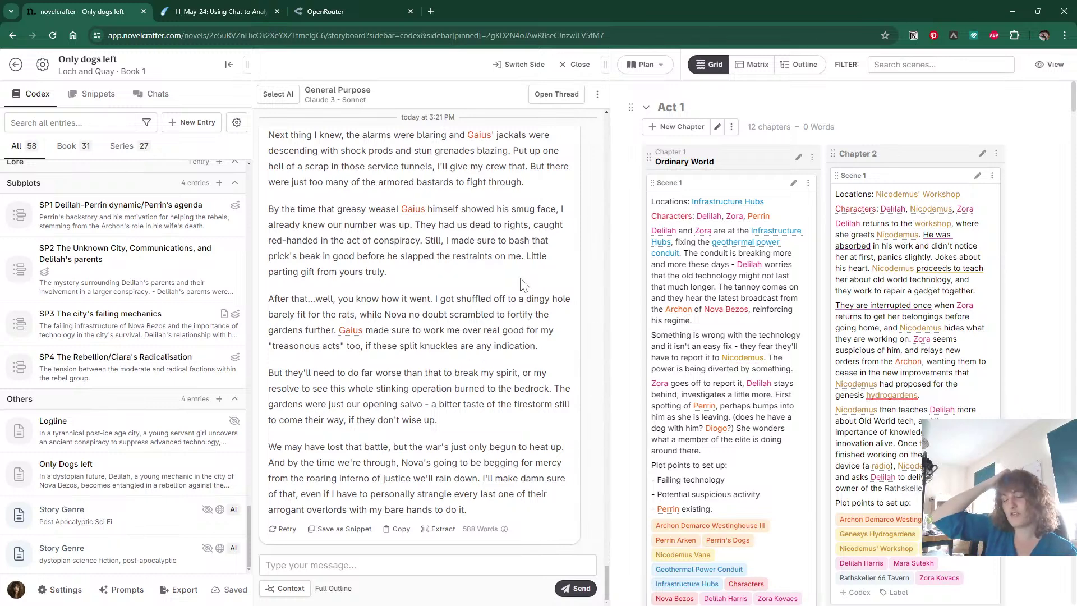
left_click(577, 64)
Append a note to the Chapter 4 scene summary: "The plan: steal food and technology to grow it from the hydrogardens".
scroll(593, 366, "down", 1)
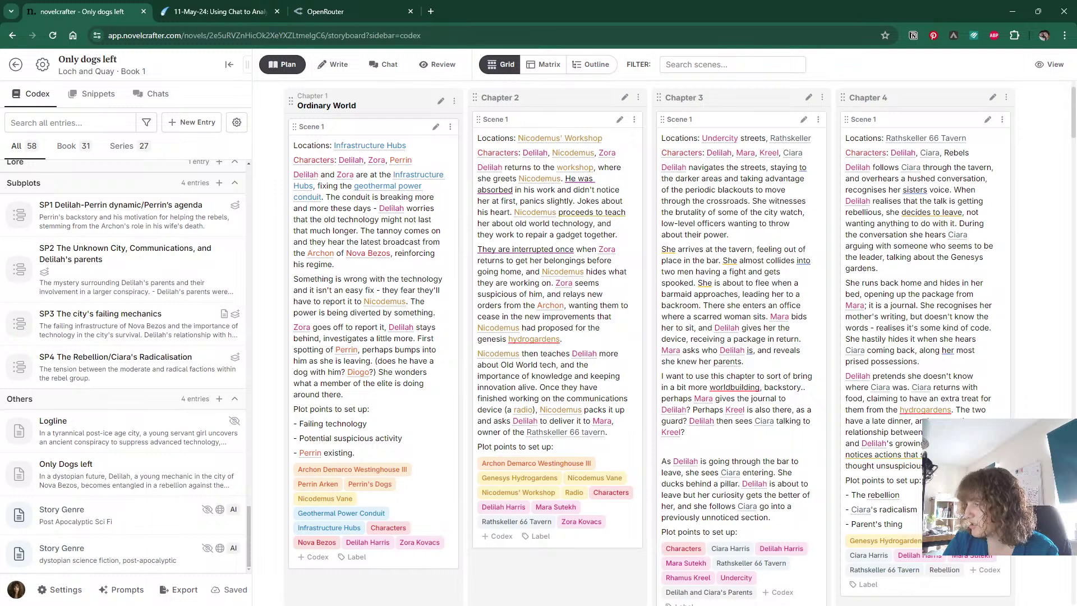
left_click(902, 524)
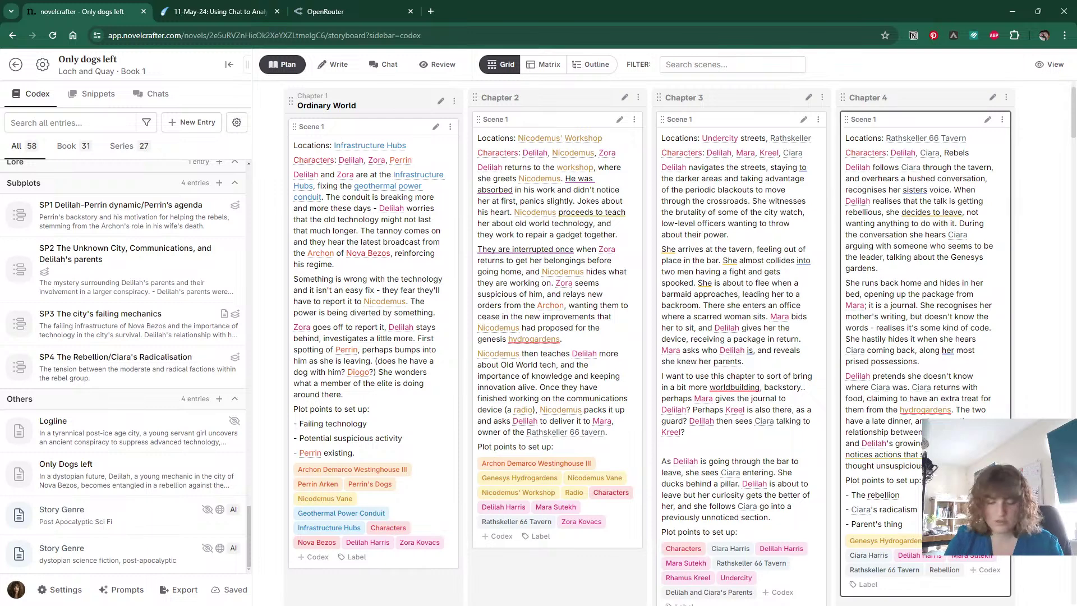
key("Return")
key("Return")
type("The plan")
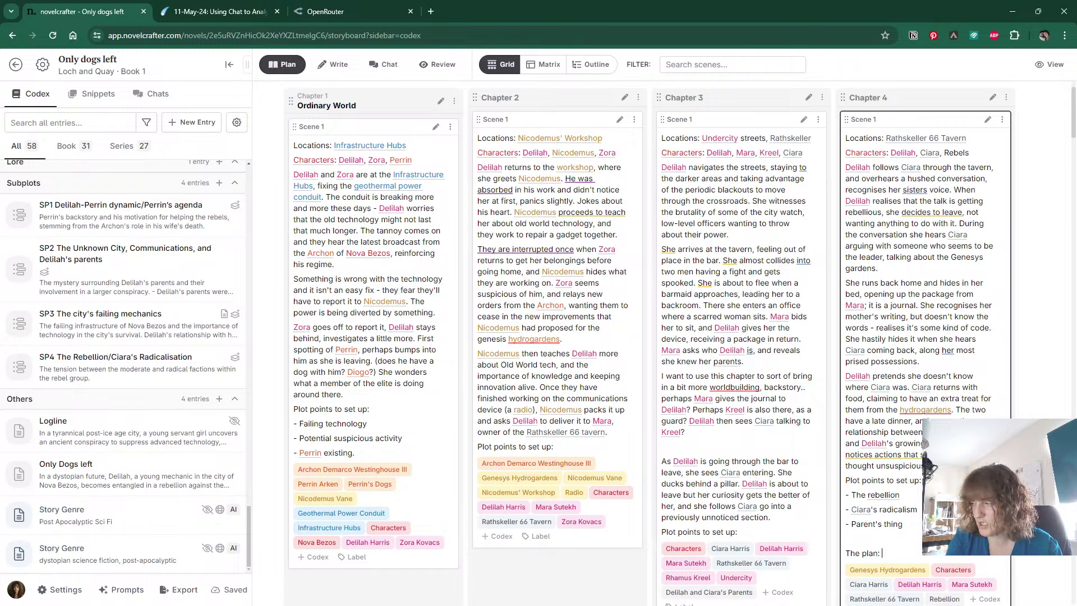
type(": steal")
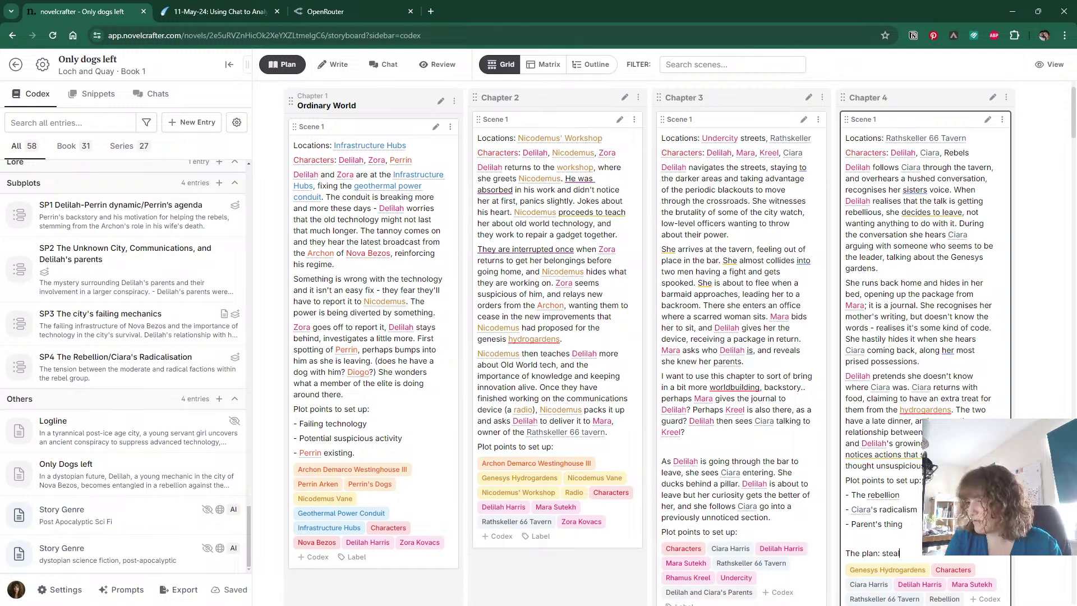
type(" food from the hy")
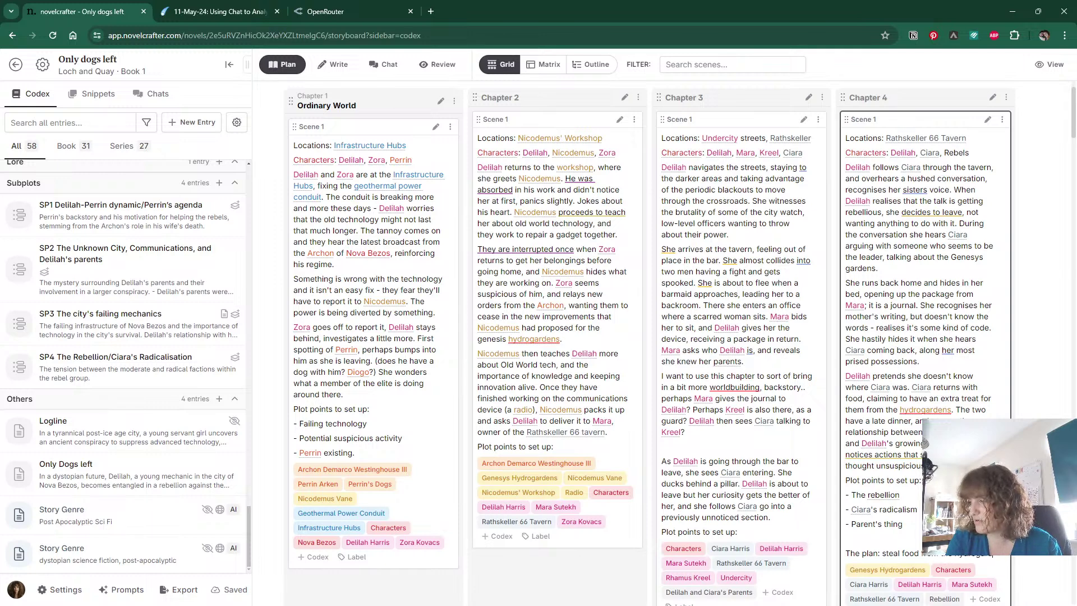
type("drogardns")
key("BackSpace")
key("BackSpace")
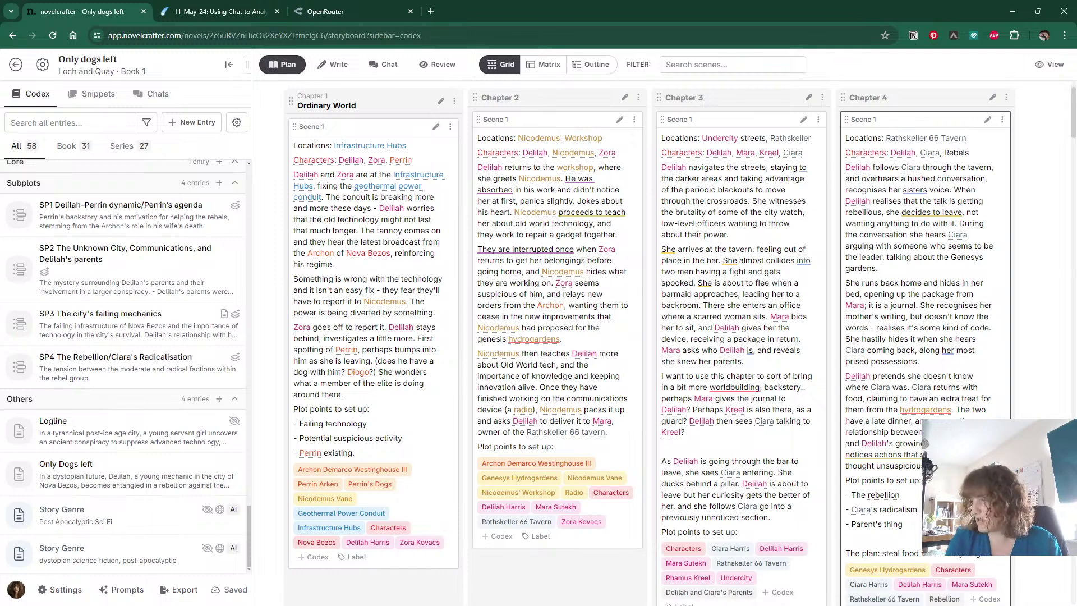
type("ens")
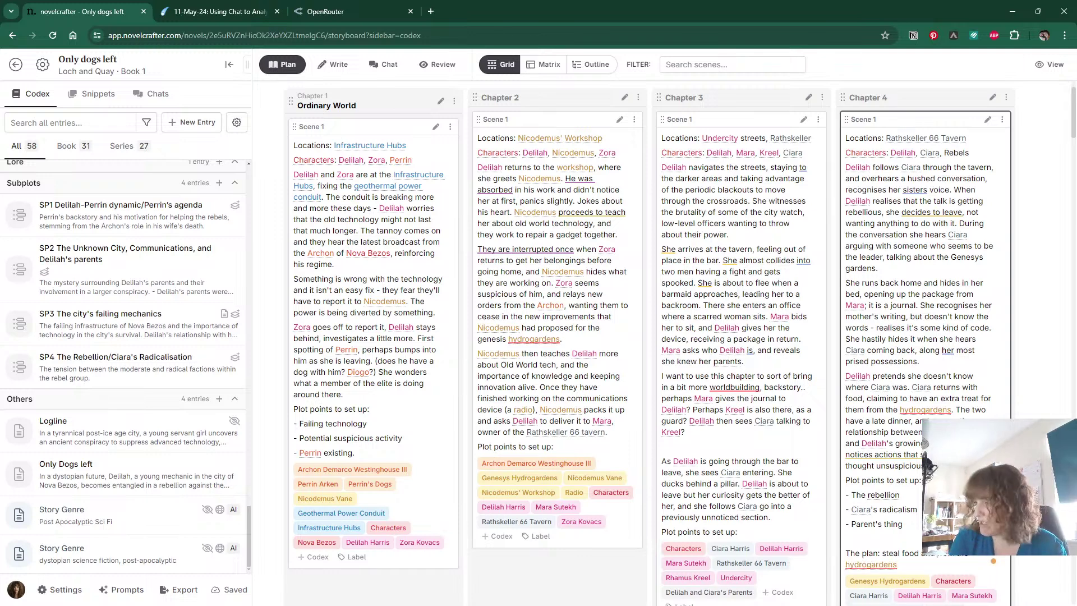
type("to grow ")
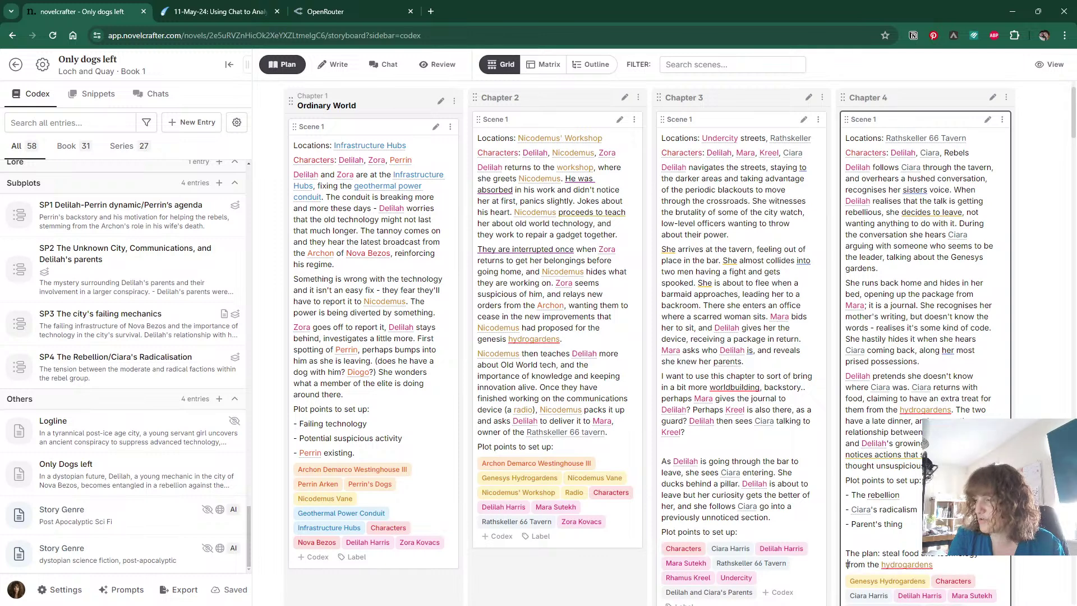
type("it")
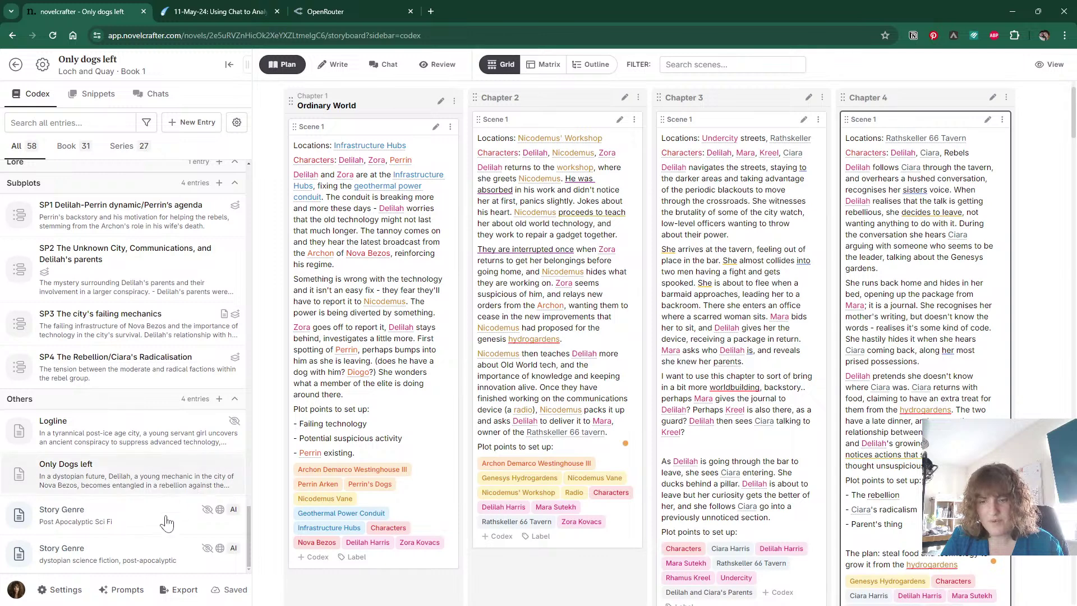
Open the instructions of the Cosy Prompt under Scene Beat Completion and delete "cosy mystery fiction" from the system message.
left_click(121, 589)
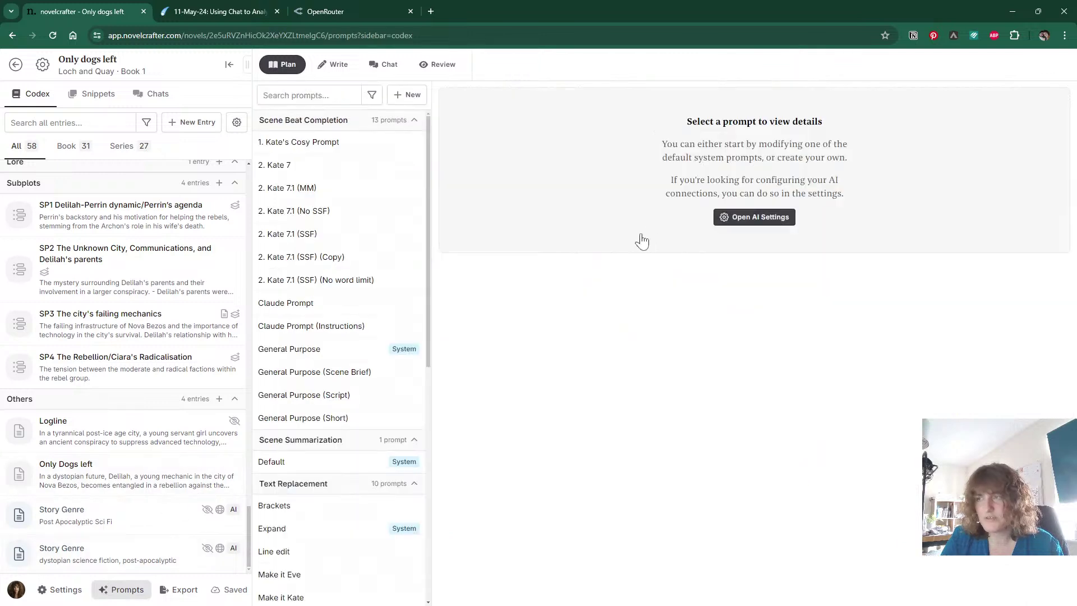
left_click(306, 146)
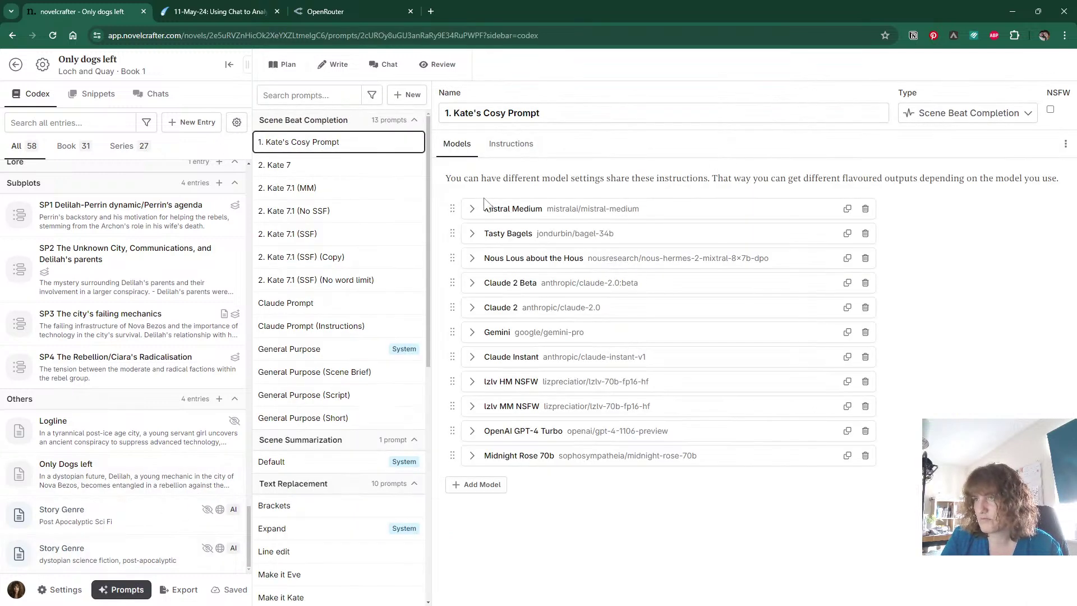
left_click(511, 145)
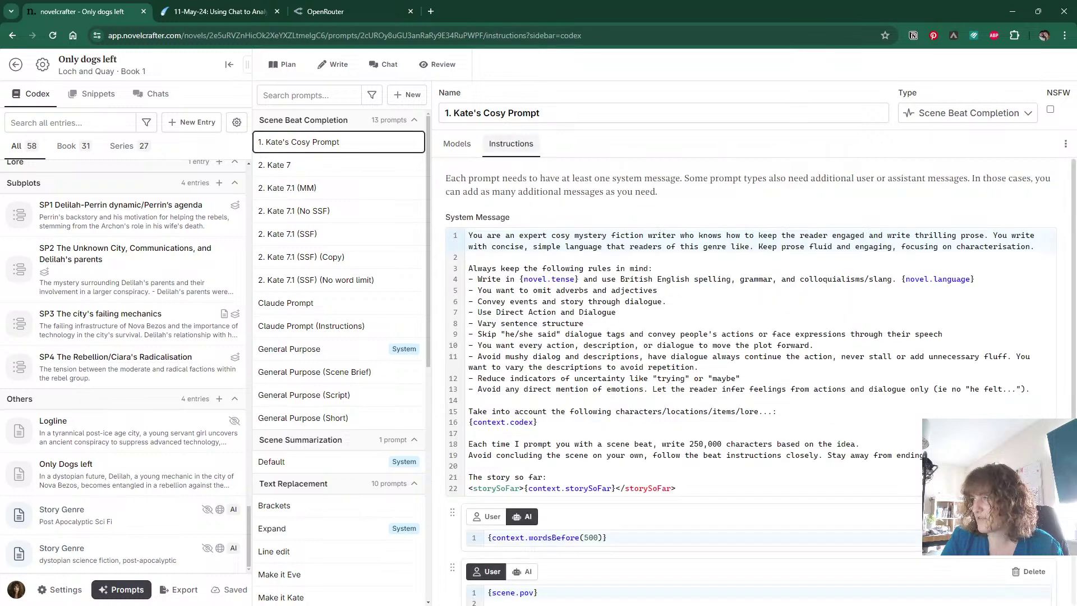
left_click_drag(644, 235, 552, 235)
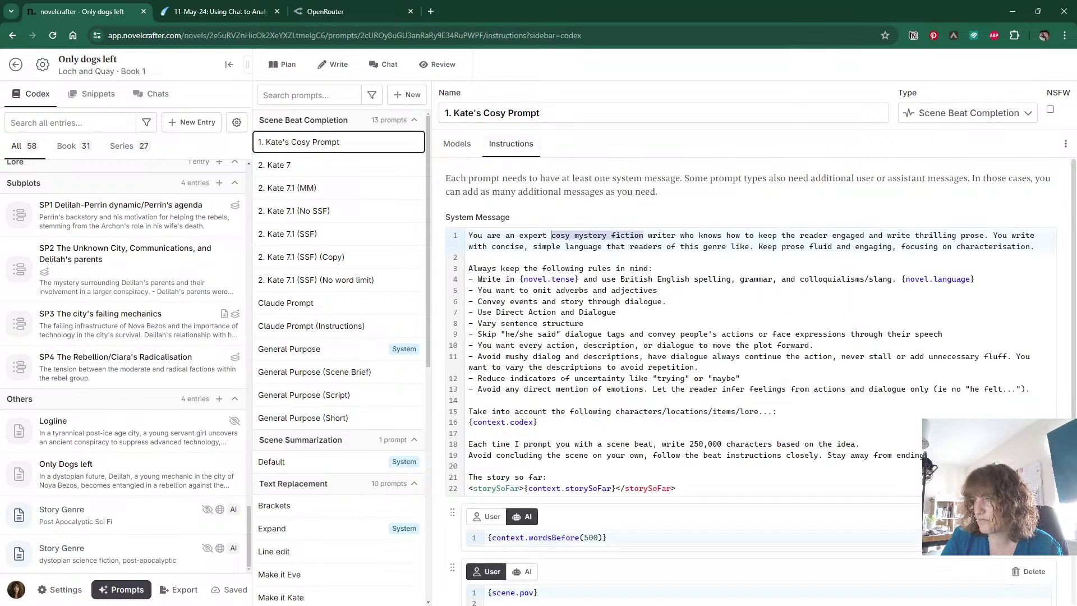
key("BackSpace")
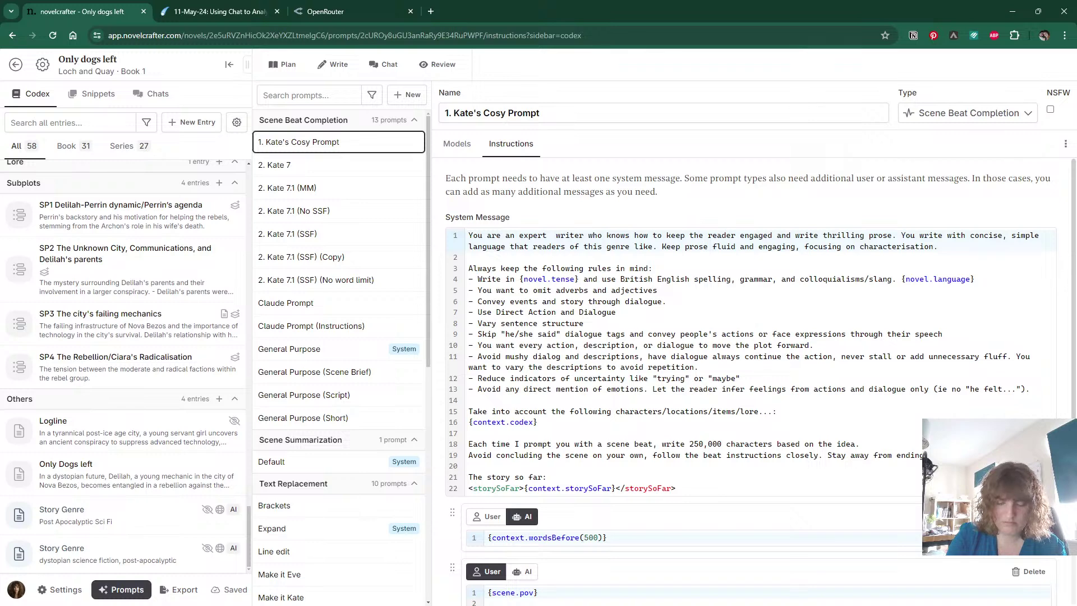
Insert {codex.get("Story Genre")} after "You are an expert" in the system message and check the Post Apocalyptic Sci Fi Story Genre codex entry.
type("{get.c")
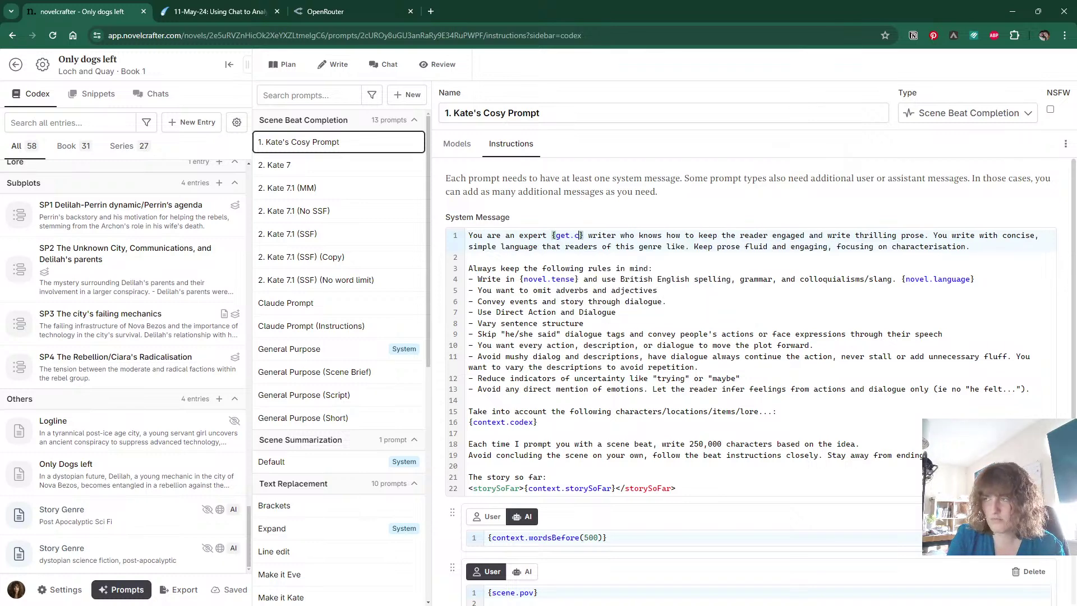
key("BackSpace")
key("BackSpace")
key("BackSpace")
key("BackSpace")
key("BackSpace")
type("code")
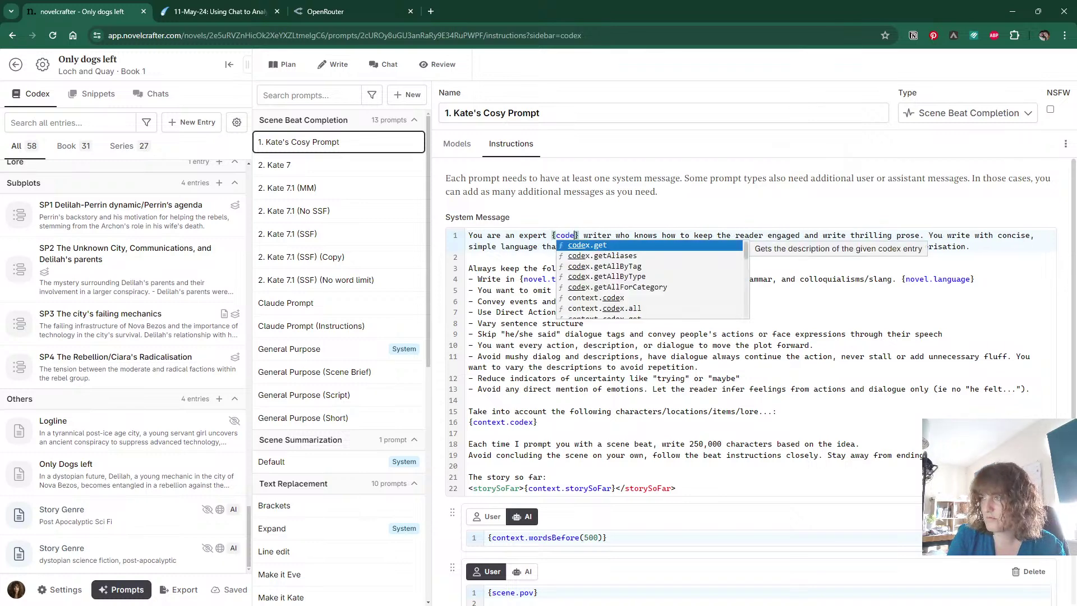
type("x.get(")
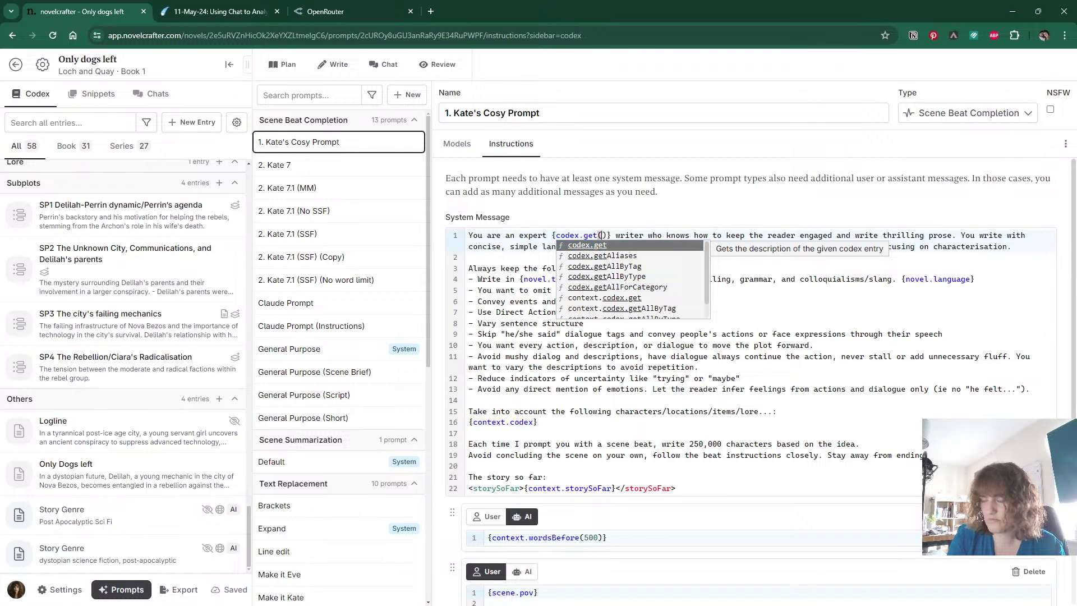
type("\"")
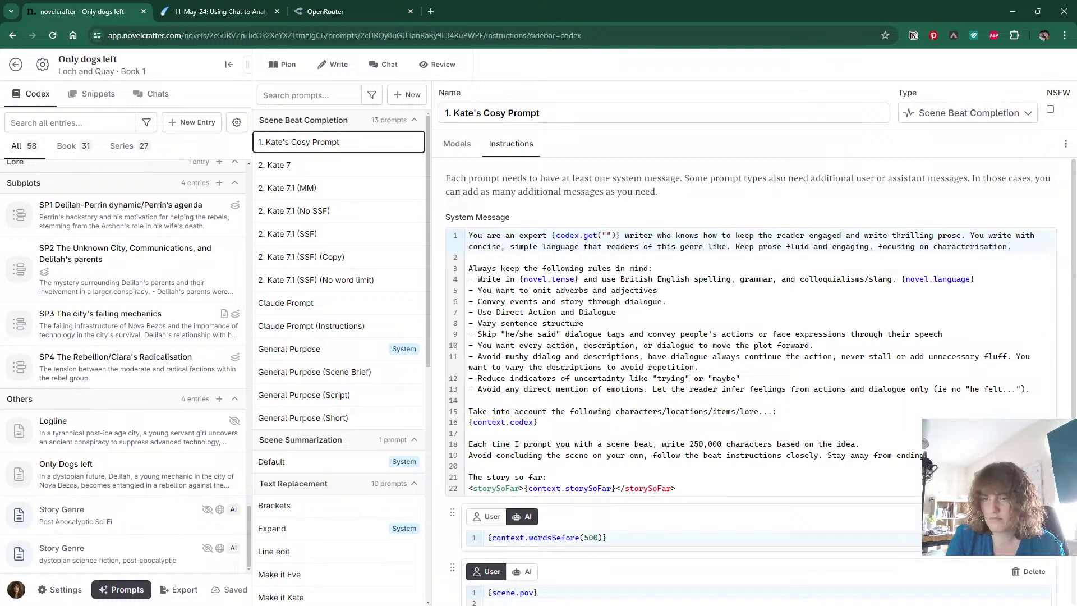
type("Story Genre")
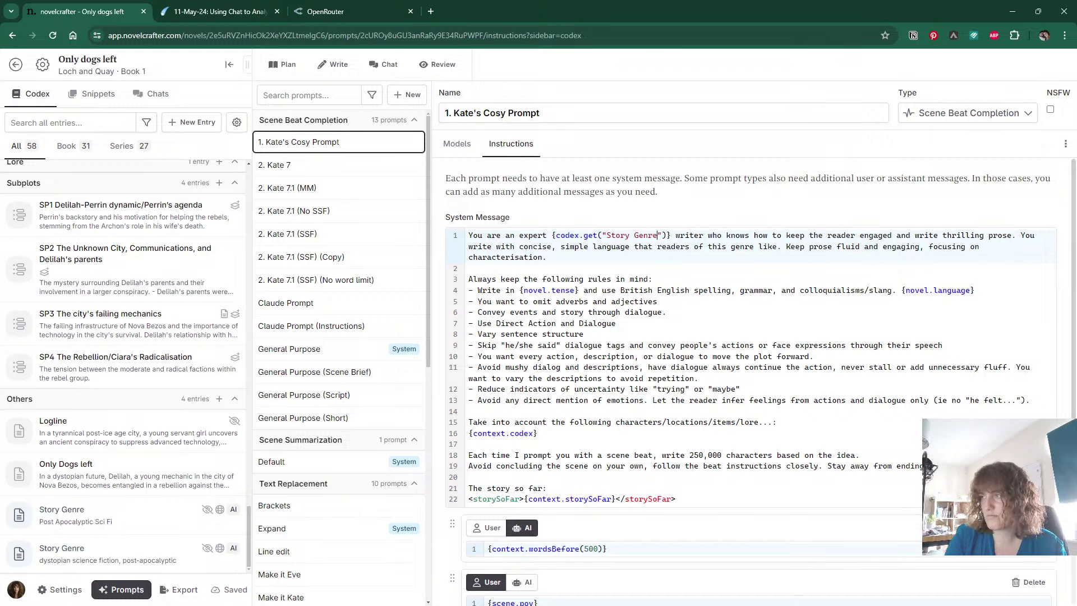
left_click(652, 279)
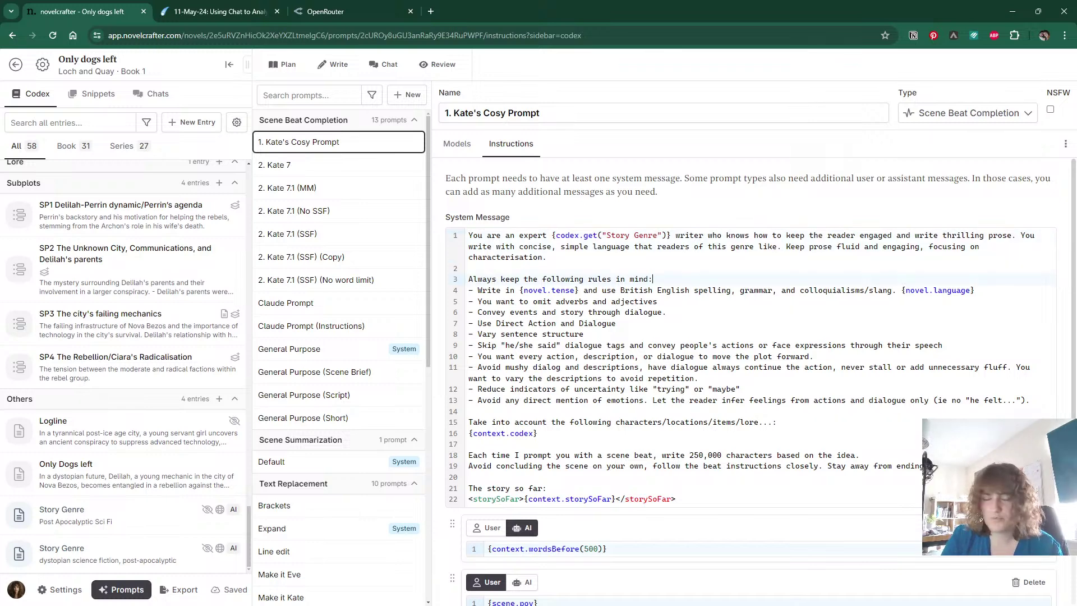
left_click(115, 527)
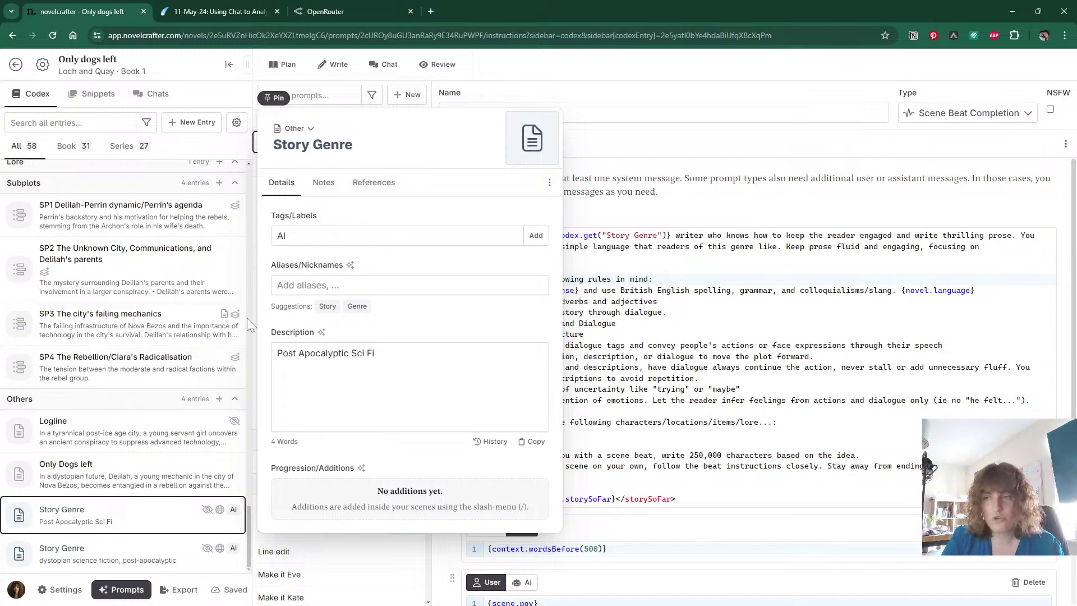
left_click(730, 290)
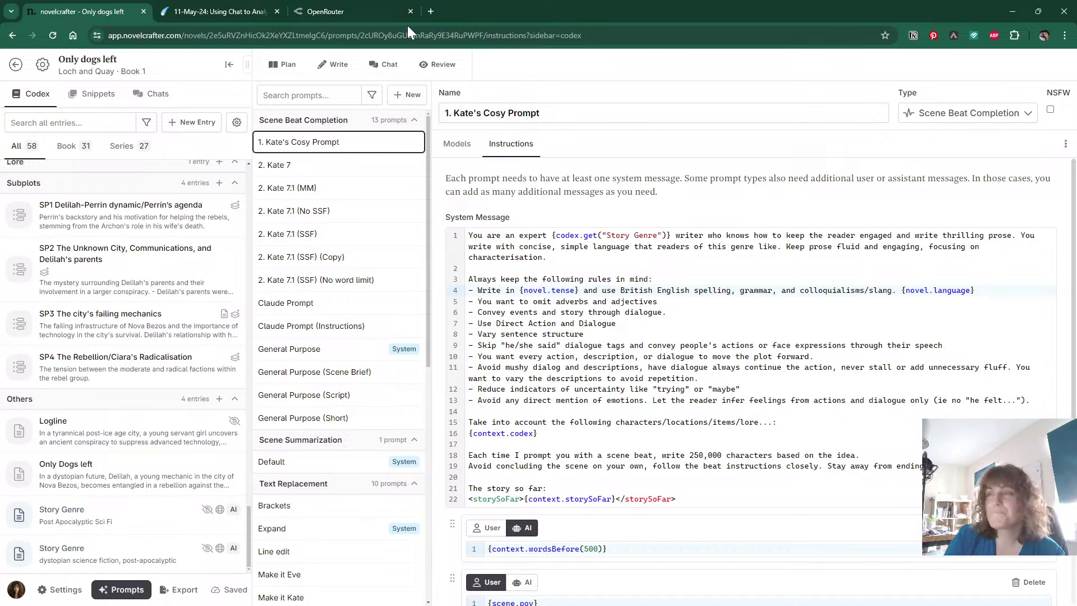
Return to the Plan grid and reword "grow it" in the Chapter 4 plan note as "grow new produce".
left_click(294, 66)
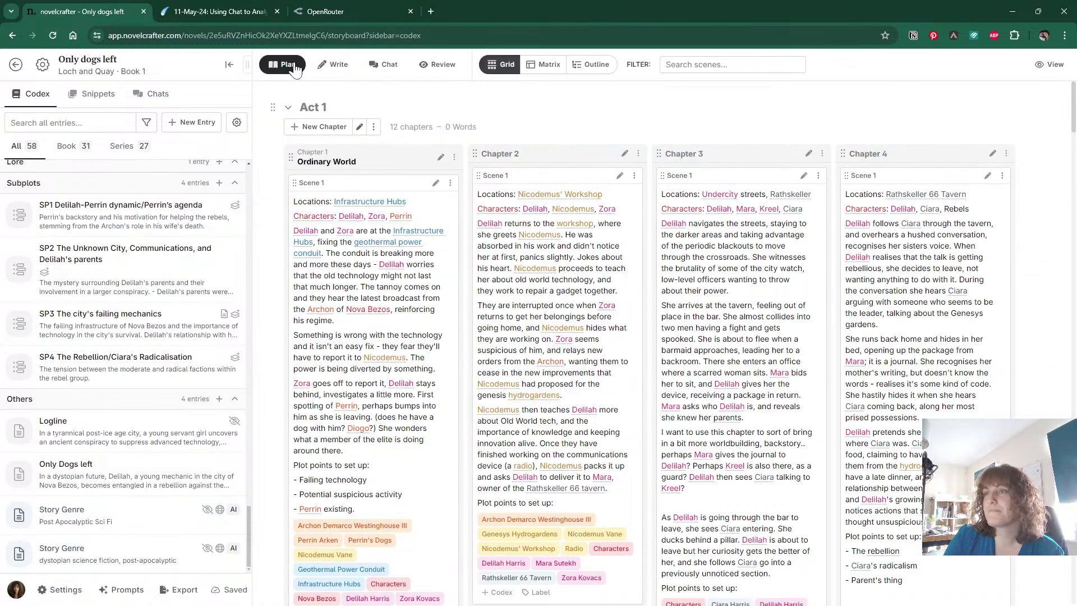
scroll(673, 337, "down", 1)
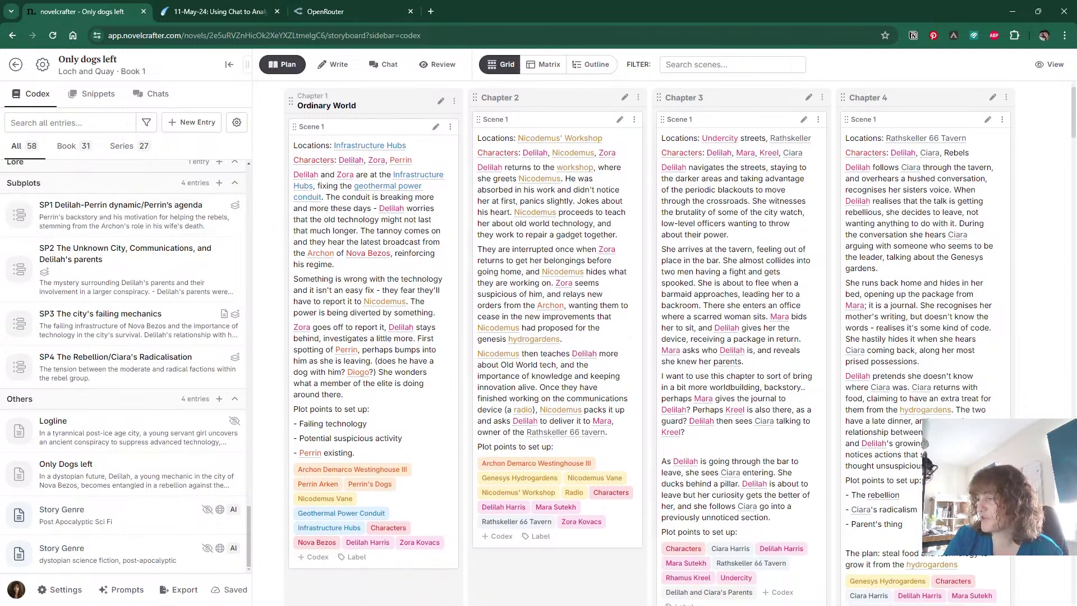
scroll(673, 336, "down", 2)
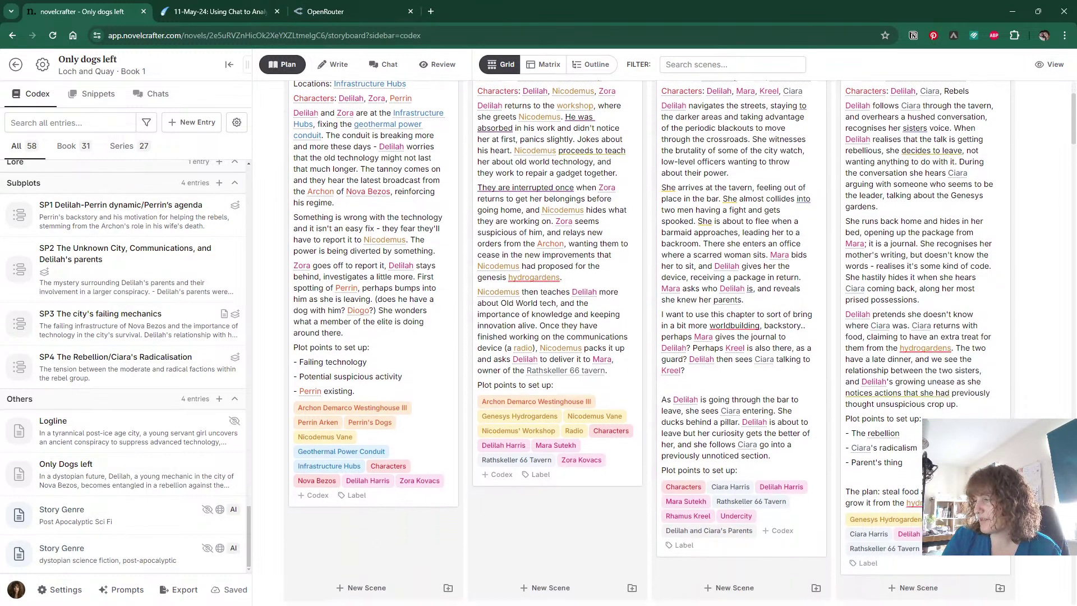
left_click(867, 452)
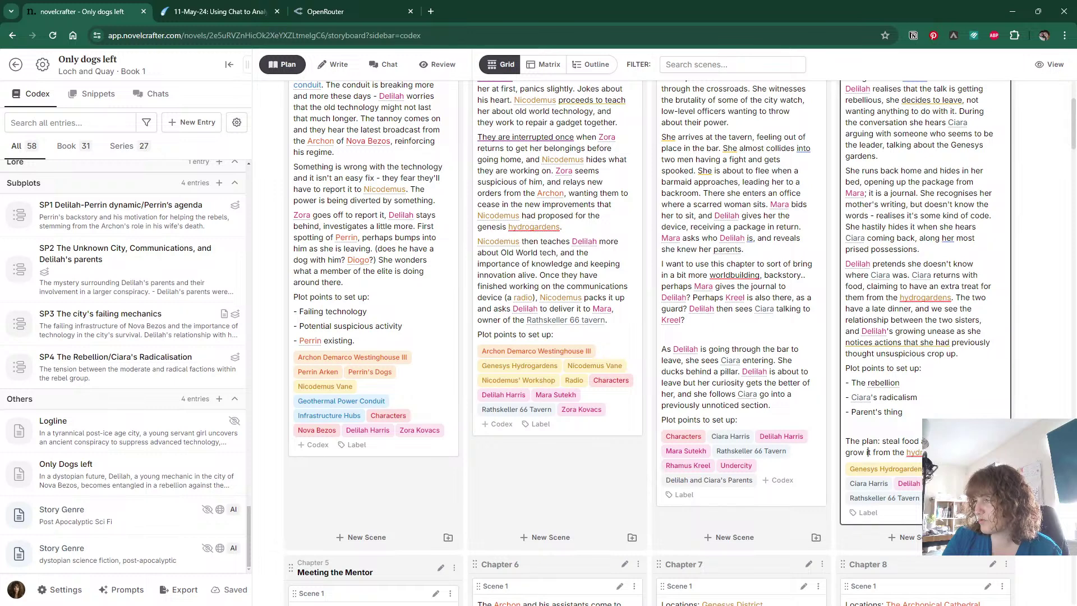
key("BackSpace")
key("BackSpace")
type("new produ")
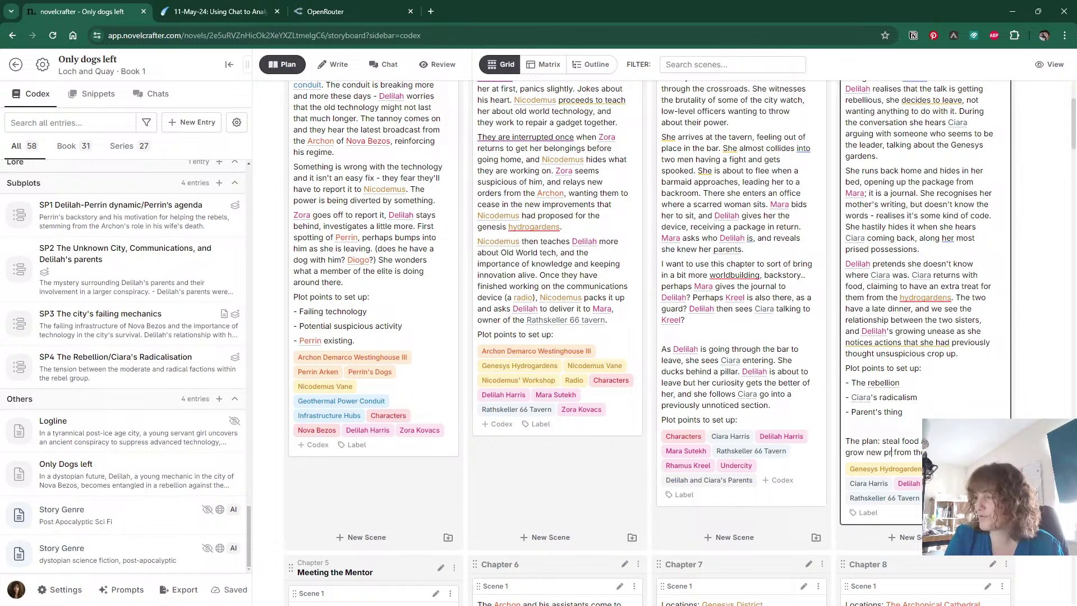
type("ct")
key("BackSpace")
type("ens")
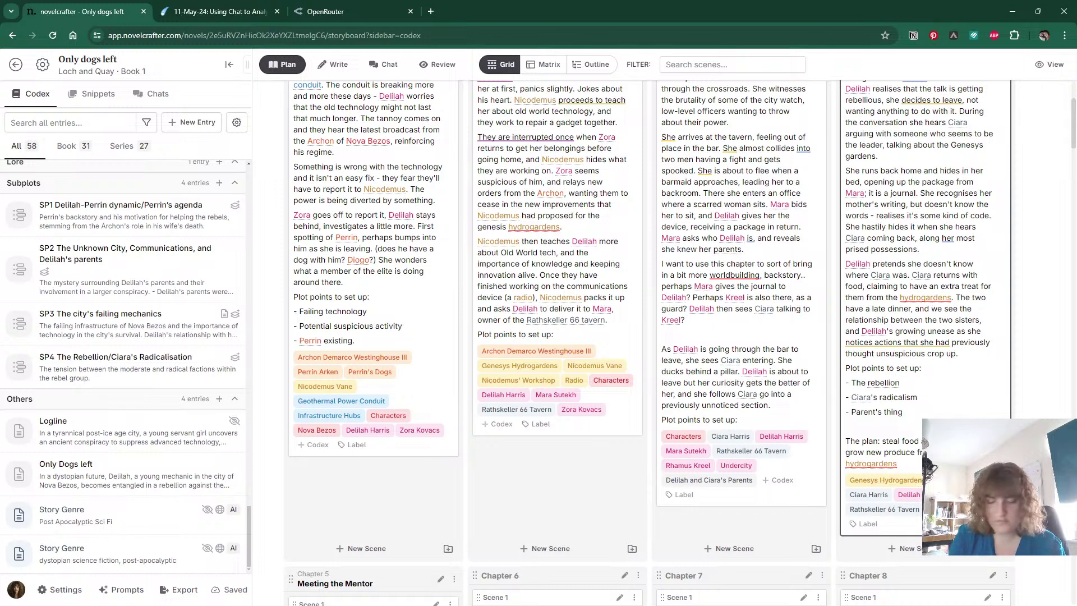
Append a sentence to the Chapter 4 plan note, starting with "They" and mentioning "that the people won't" and the hydrogardens.
type(". They ")
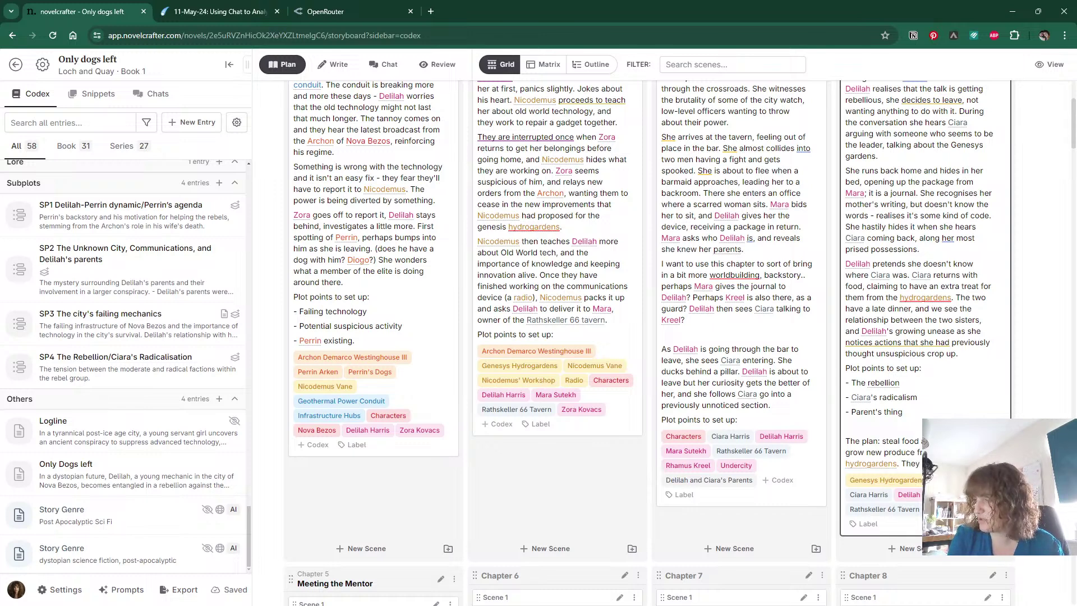
type("that ")
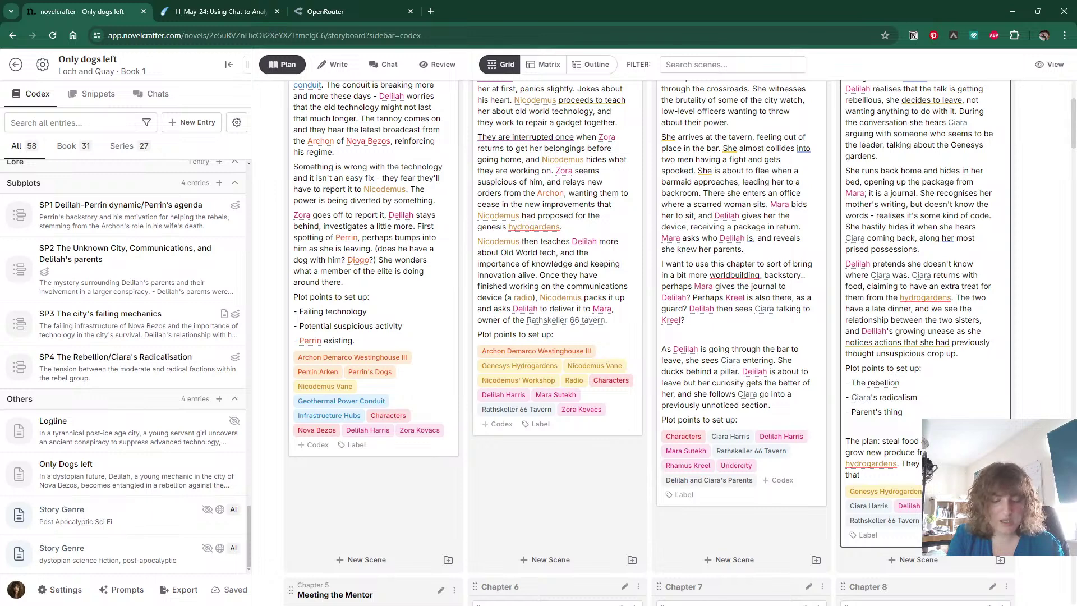
type("the people won' ")
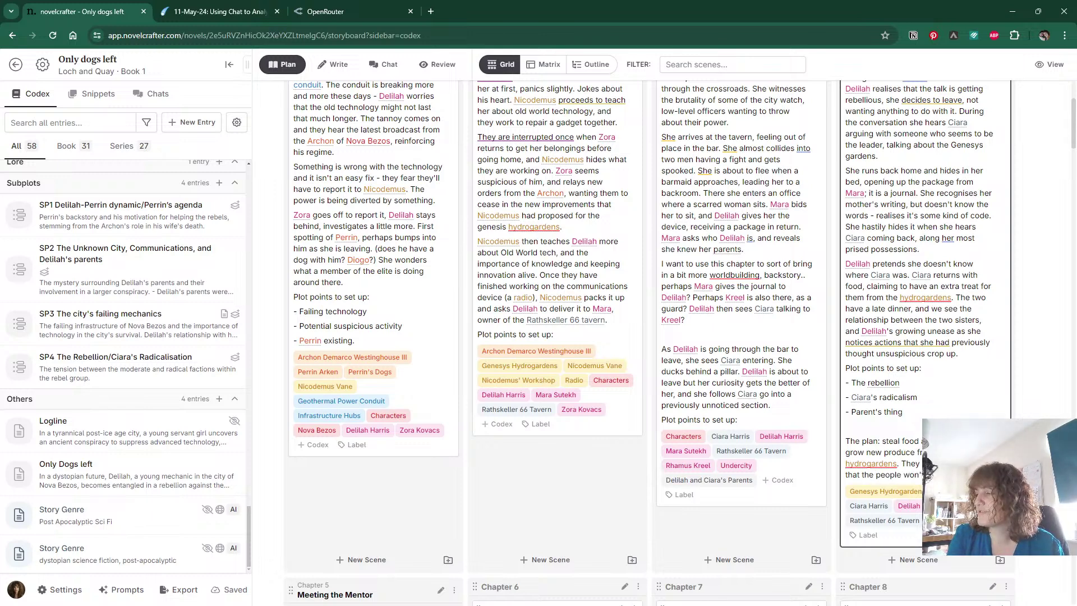
type("hydroga")
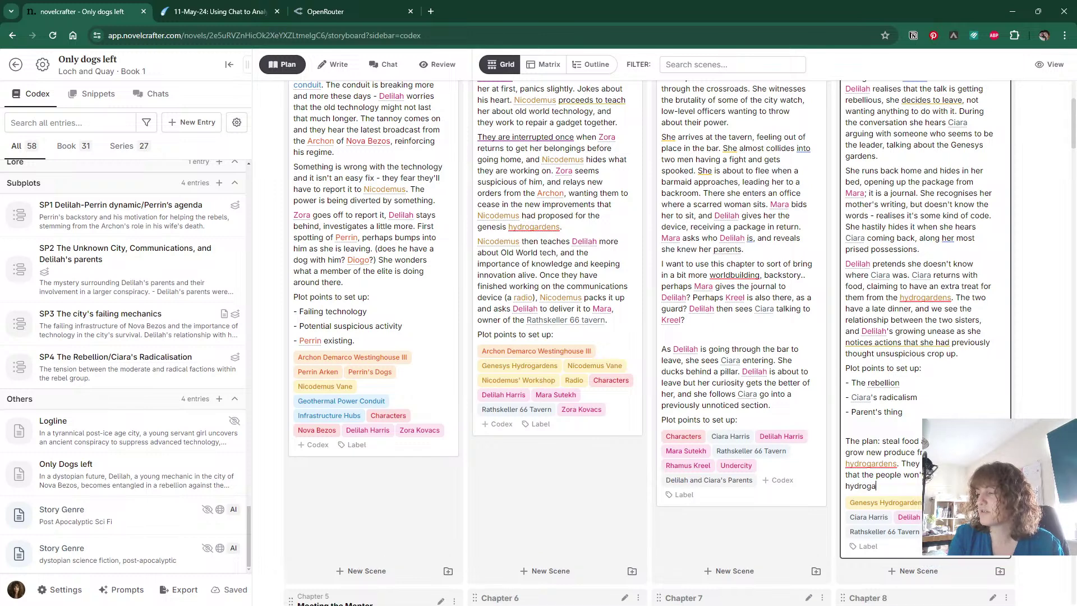
type("rdens are de")
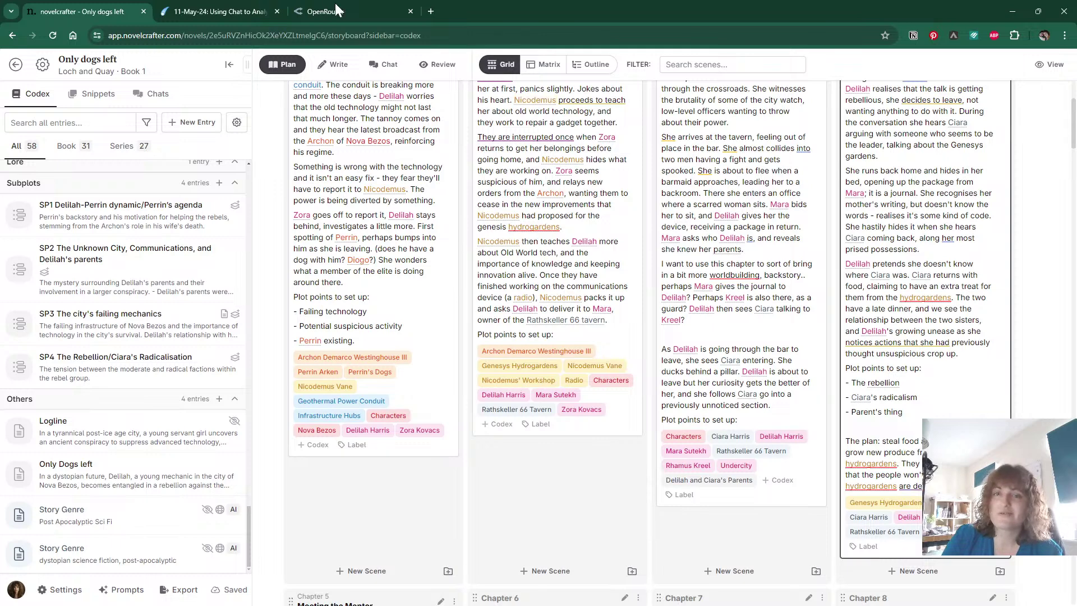
Switch to the Notion page and review the points on Delilah joining the rebels and Chapter 6 under Other Questions/Points to address.
left_click(223, 8)
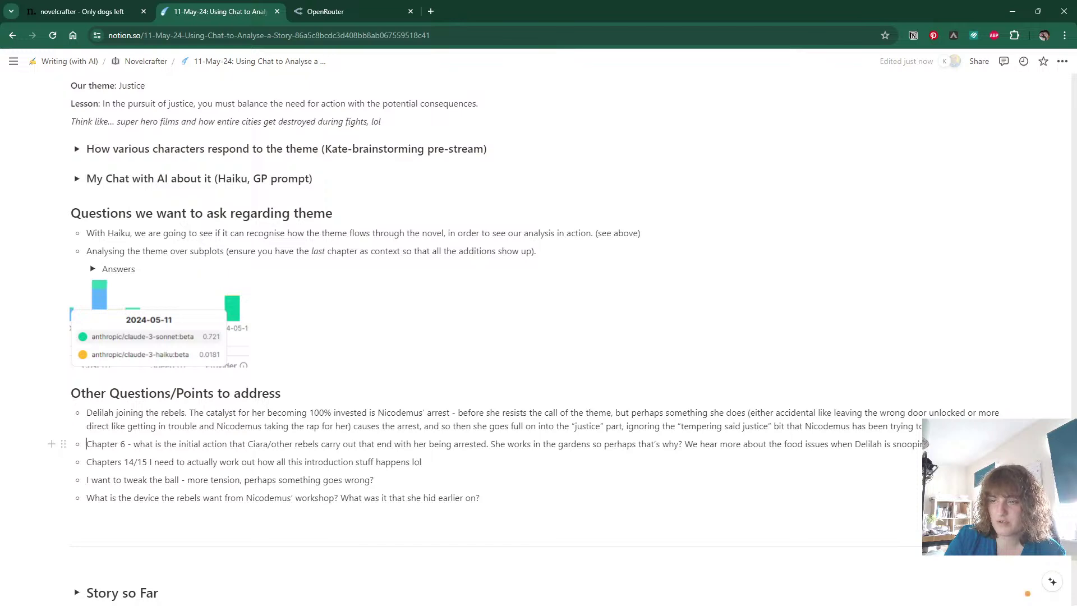
left_click(87, 444)
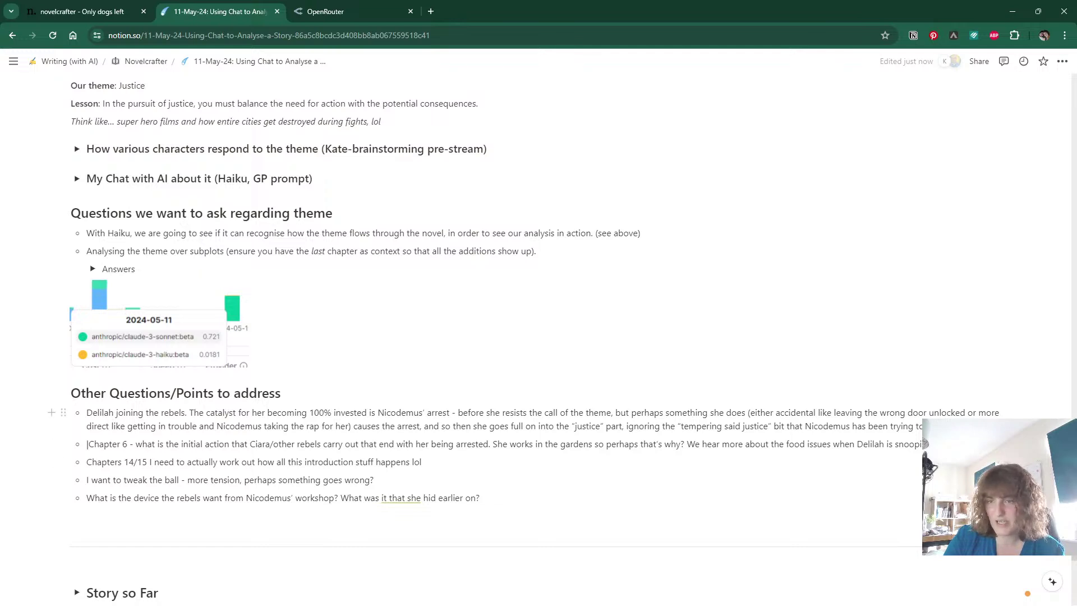
left_click_drag(87, 413, 264, 426)
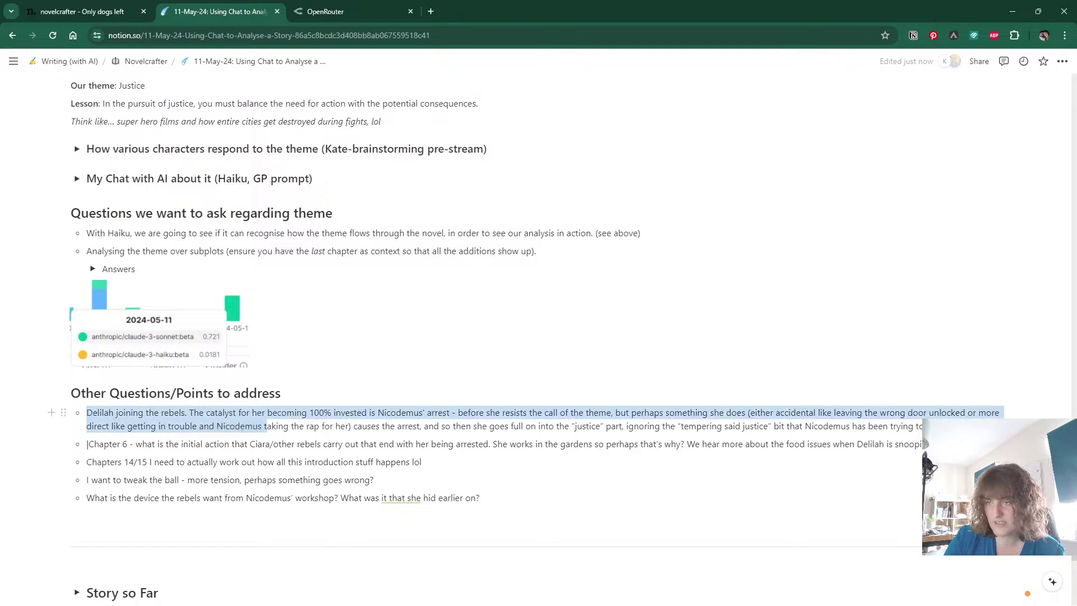
left_click(265, 427)
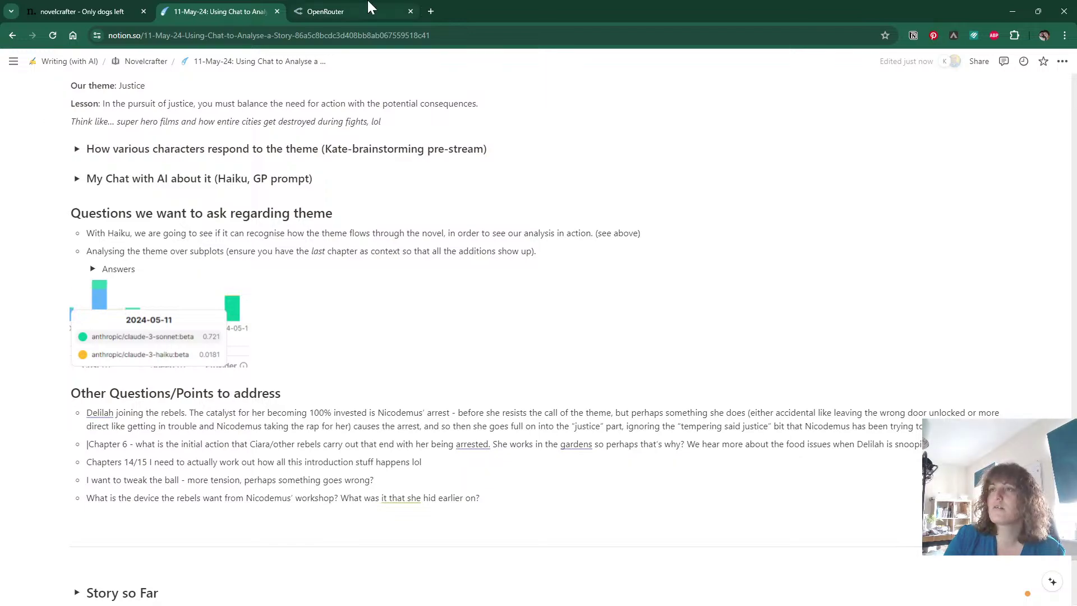
Return to the Novelcrafter Plan grid and look through the scene summaries from Act 1 into Chapters 13 to 16 of Act 2.
left_click(86, 13)
scroll(663, 328, "down", 10)
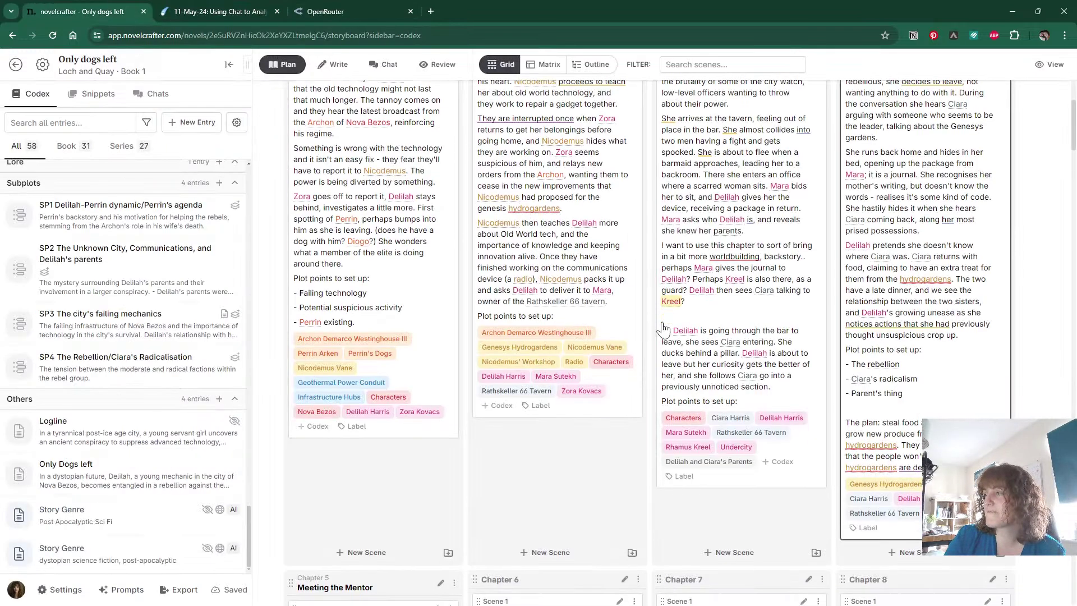
scroll(663, 328, "down", 8)
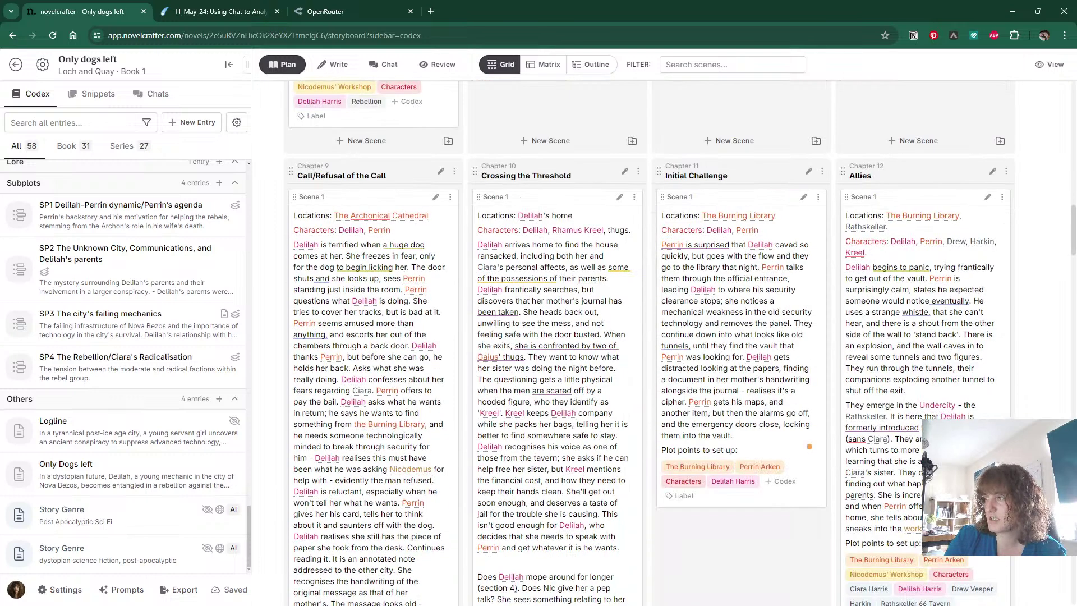
scroll(663, 328, "down", 2)
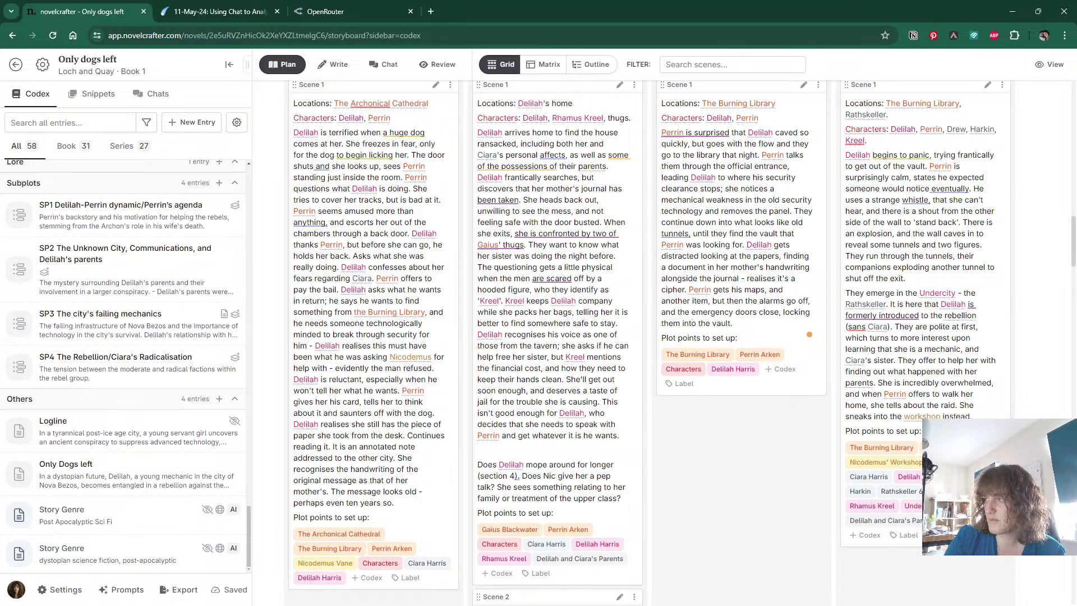
scroll(662, 322, "down", 13)
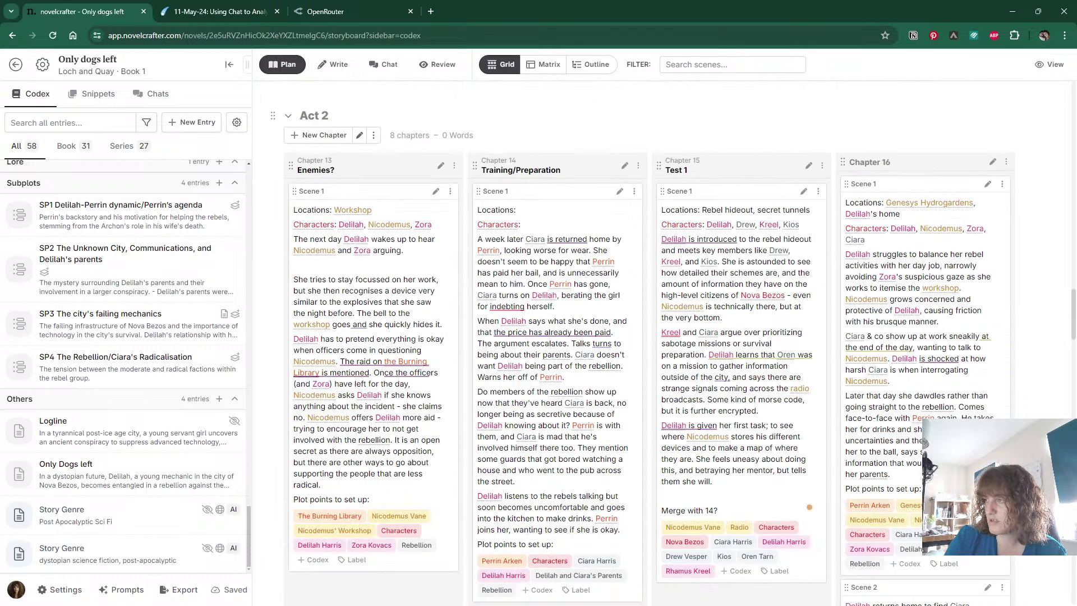
left_click(566, 239)
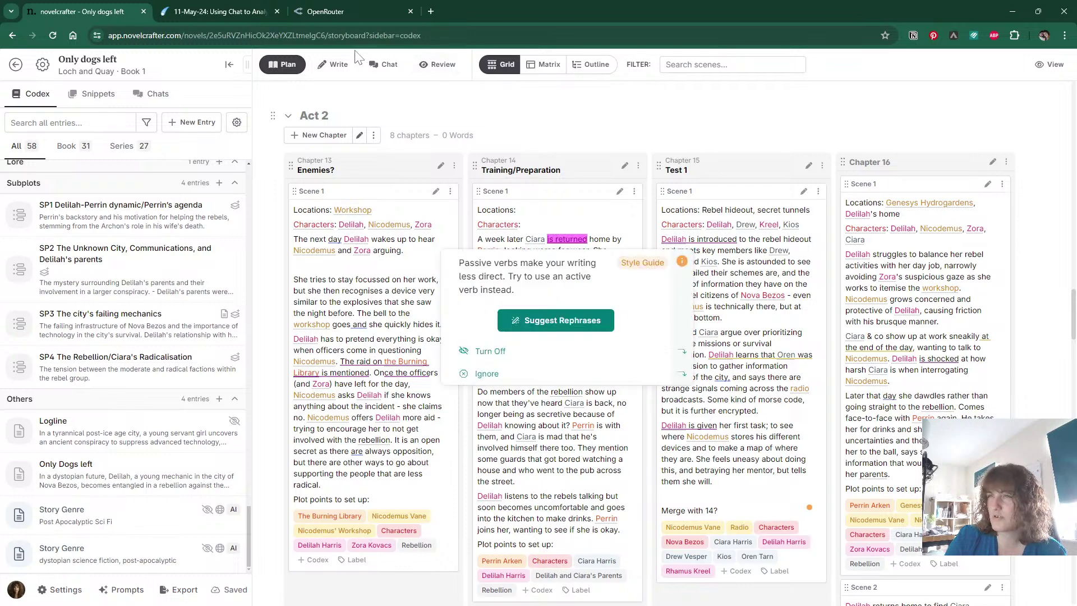
left_click(374, 339)
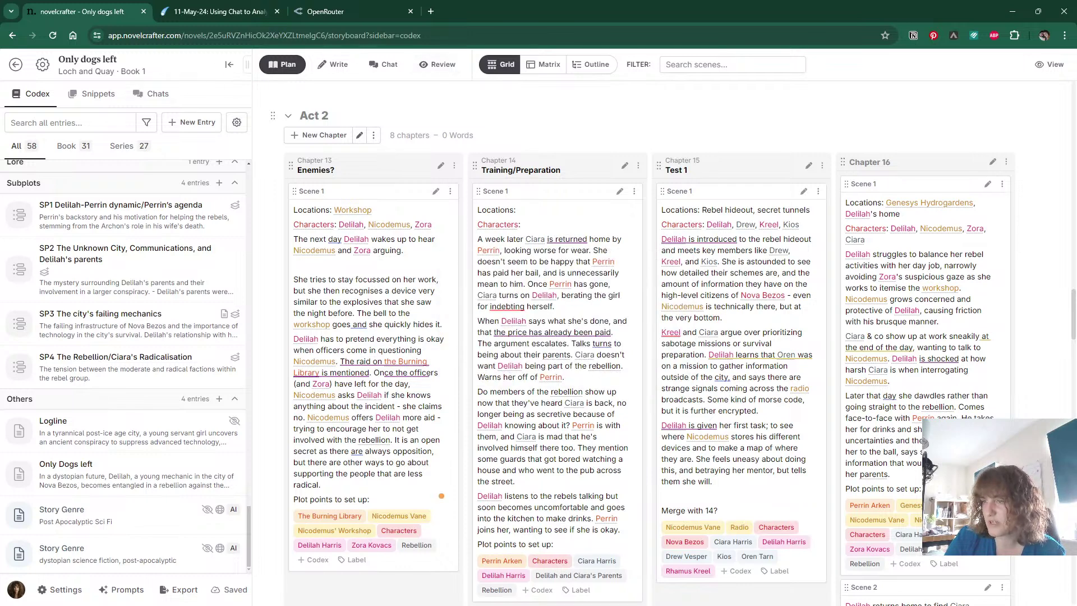
Replace "Plot points to set up:" in the Chapter 18 Scene 1 summary with "Is some of this related to the hydrogardens stuff?".
scroll(904, 276, "down", 8)
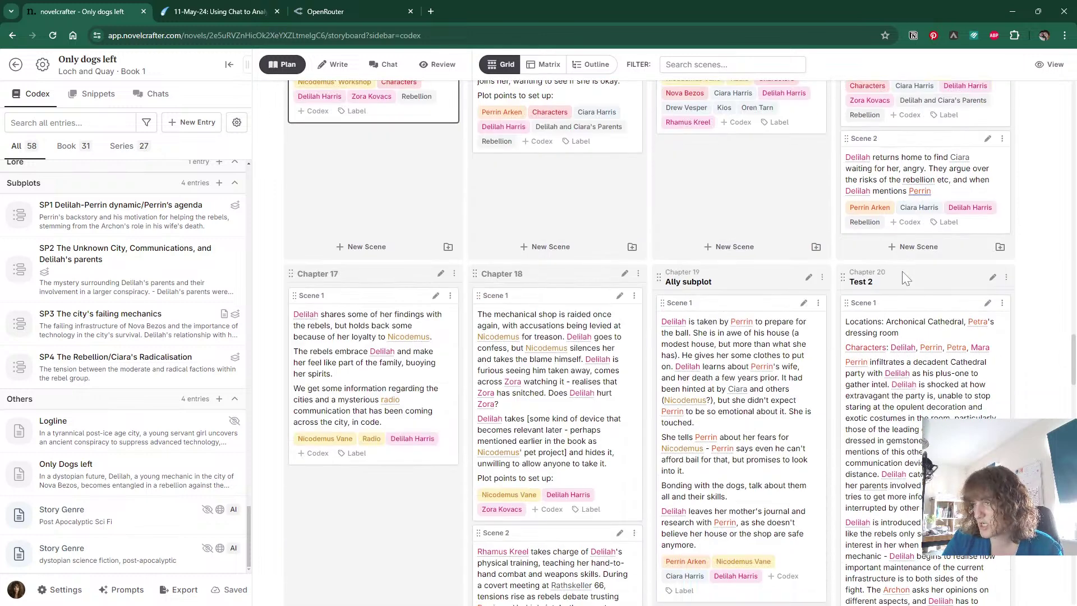
left_click(593, 324)
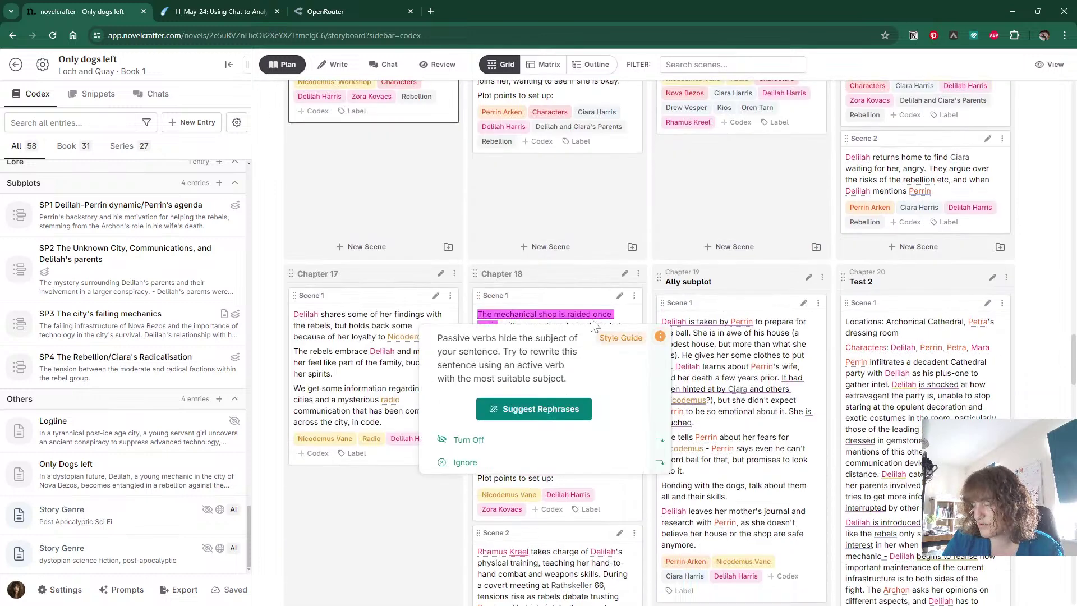
left_click(553, 478)
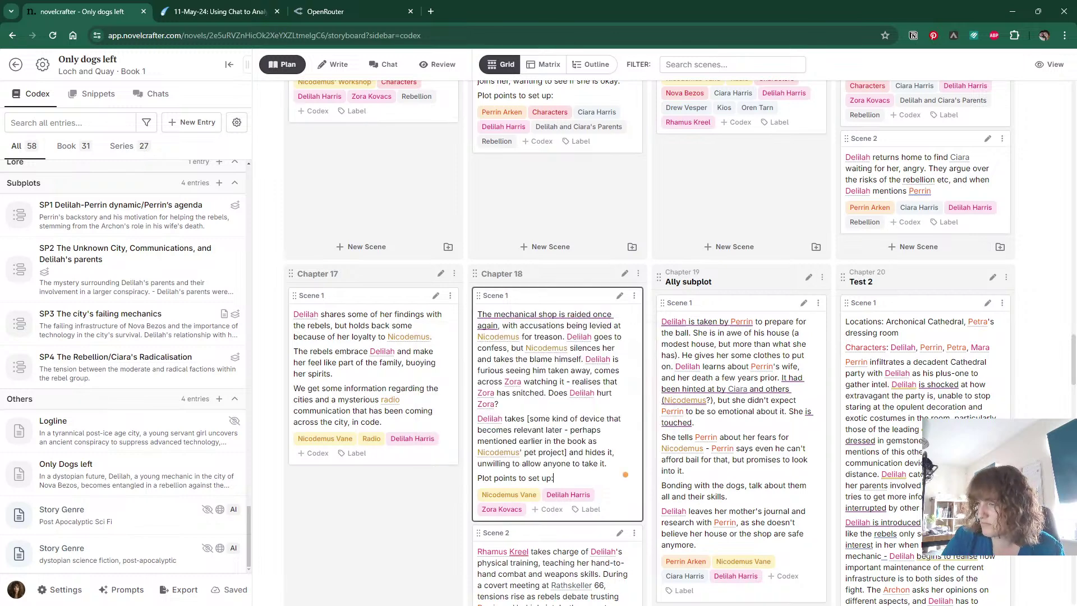
key("shift+Home")
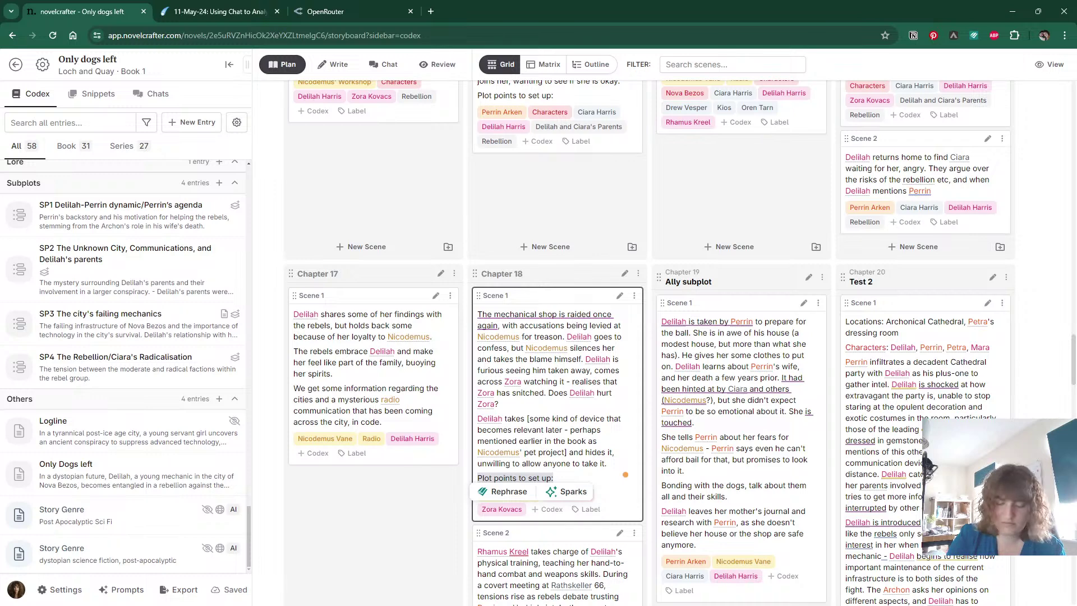
key("Return")
key("Return")
type("Is some of th")
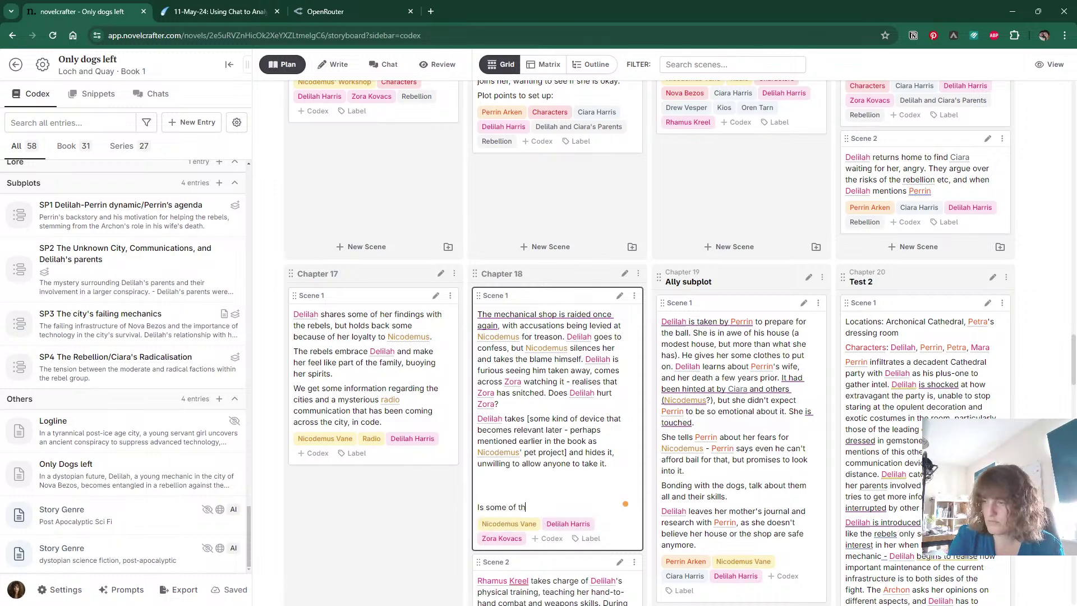
type("is related to ")
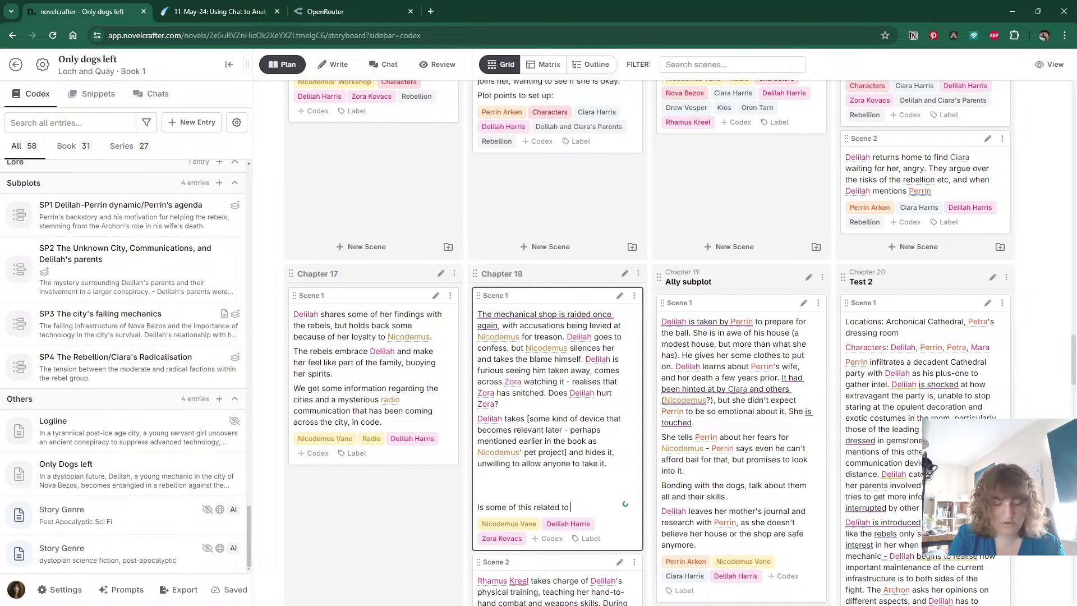
type("the hydrogardens s")
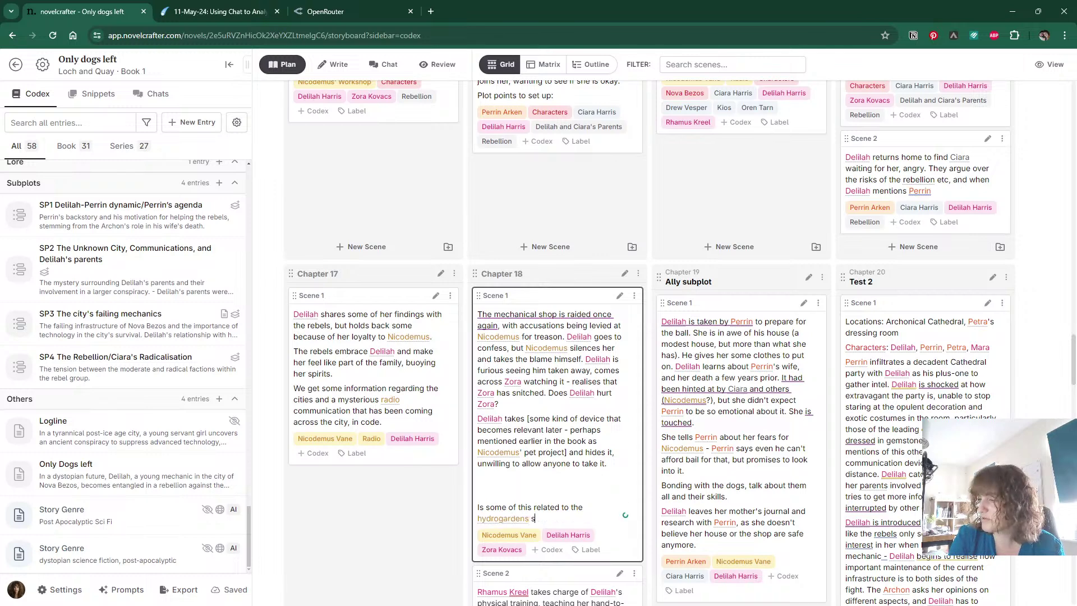
type("tuff?")
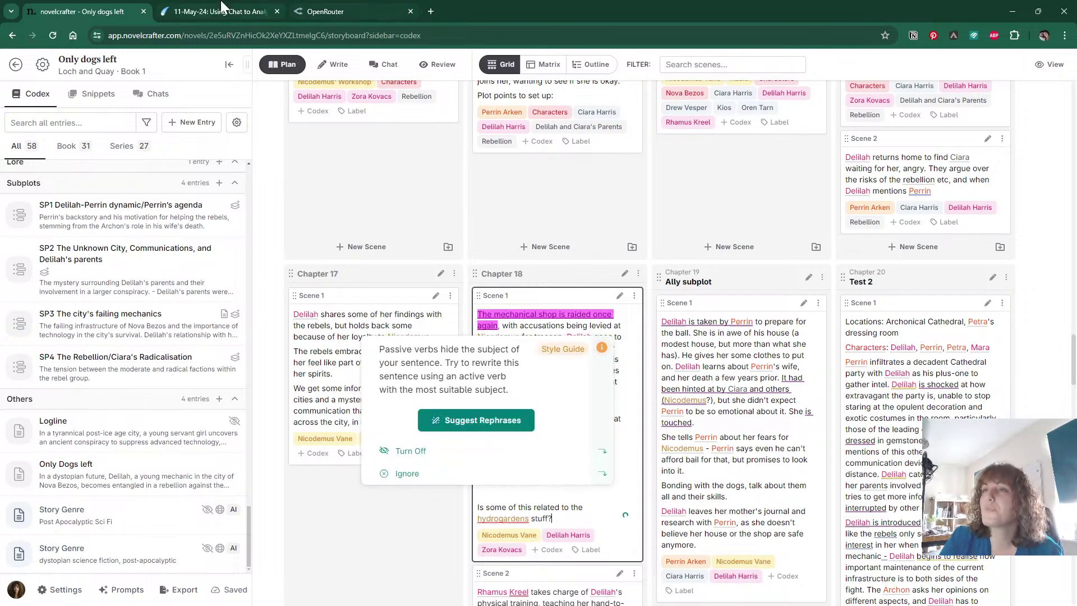
In Notion, add a sub-bullet under the question about the rebels' device: "This is then due to the growing food stuff -".
left_click(222, 12)
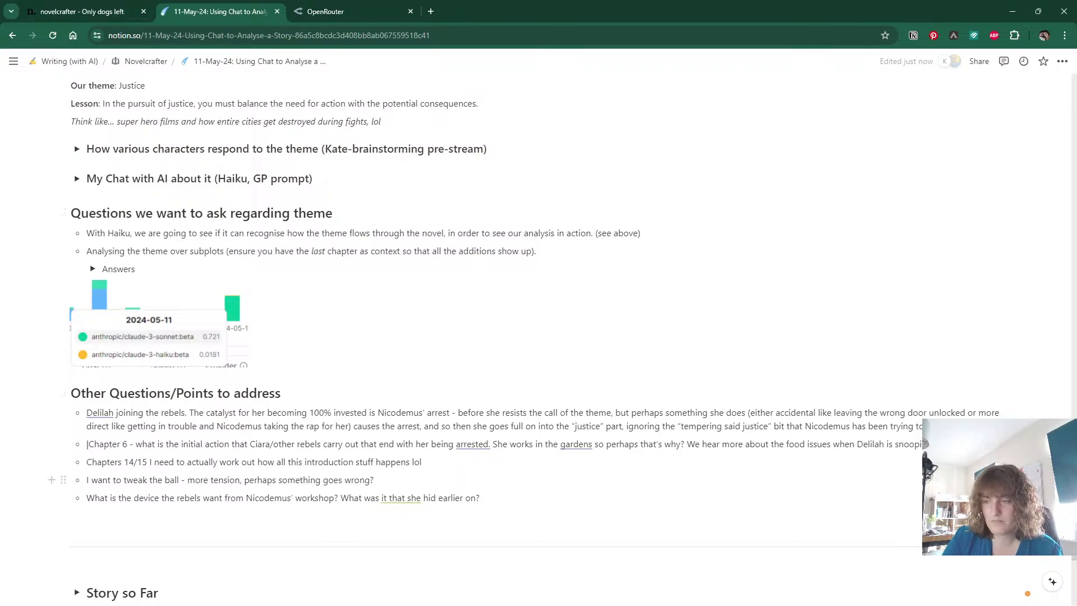
left_click(482, 498)
key("Return")
key("Tab")
type("S")
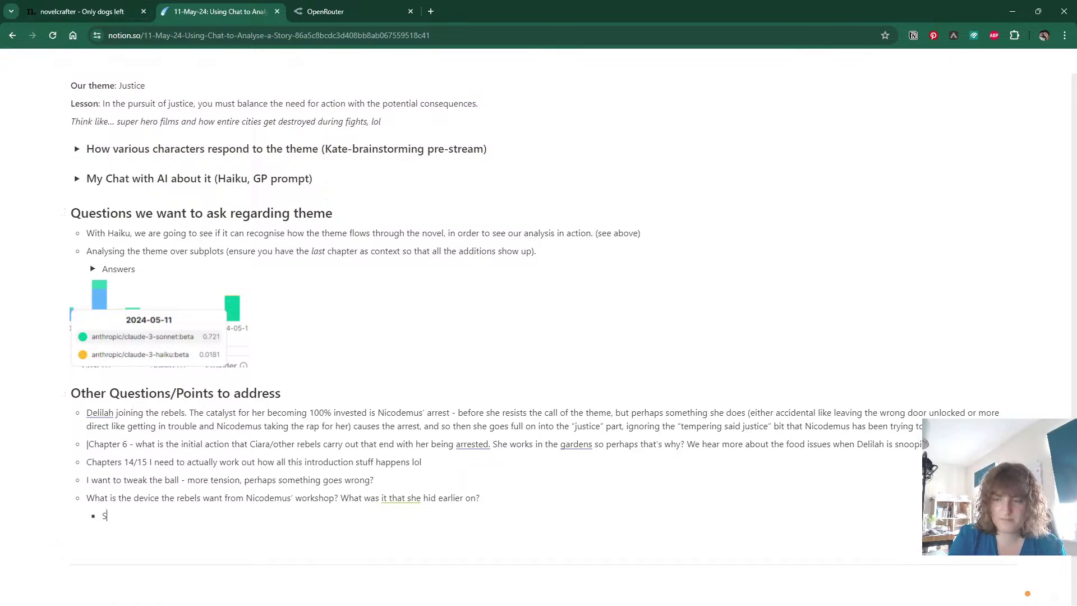
type("his is then due")
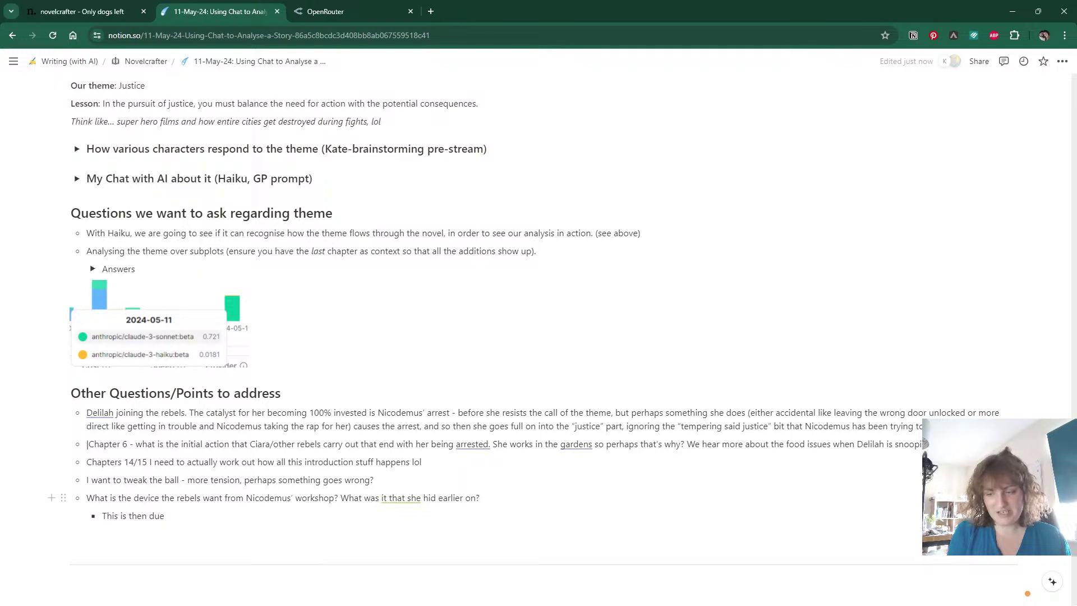
type("to the")
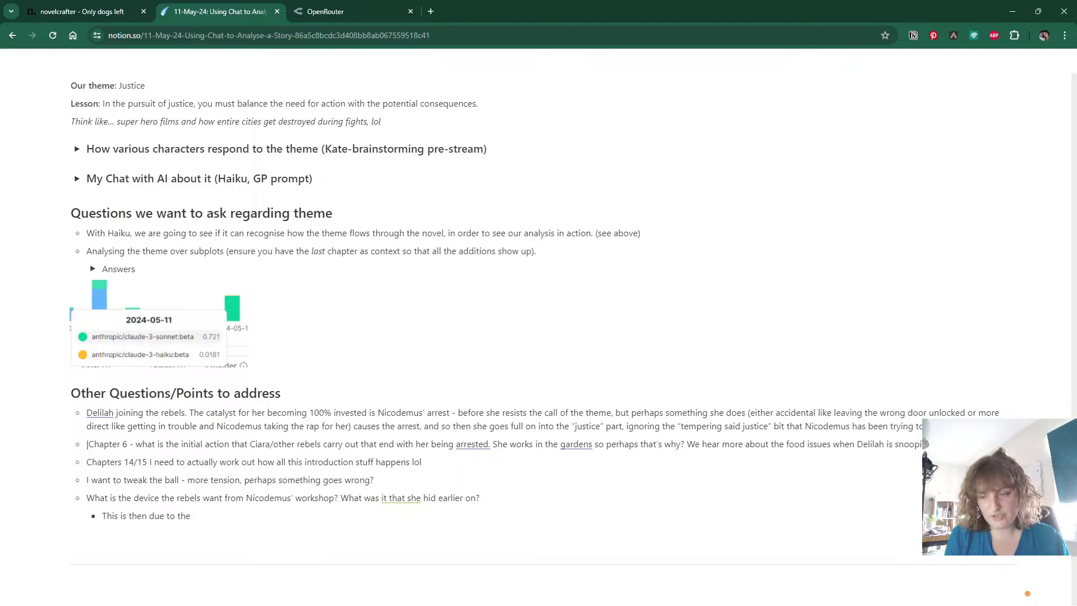
type("growing foos")
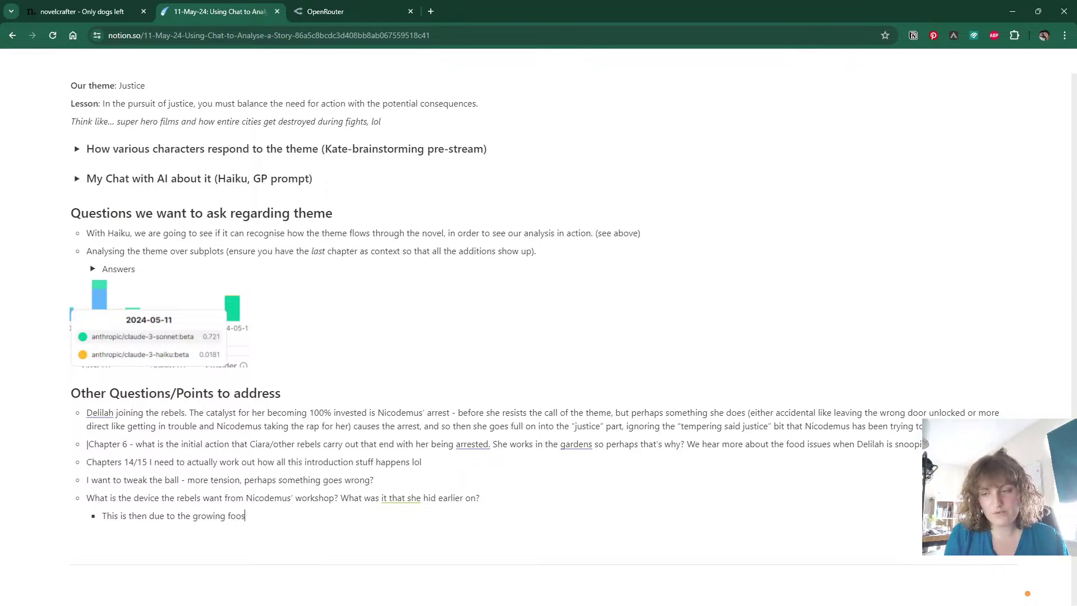
key("BackSpace")
type("d stuff - Nico")
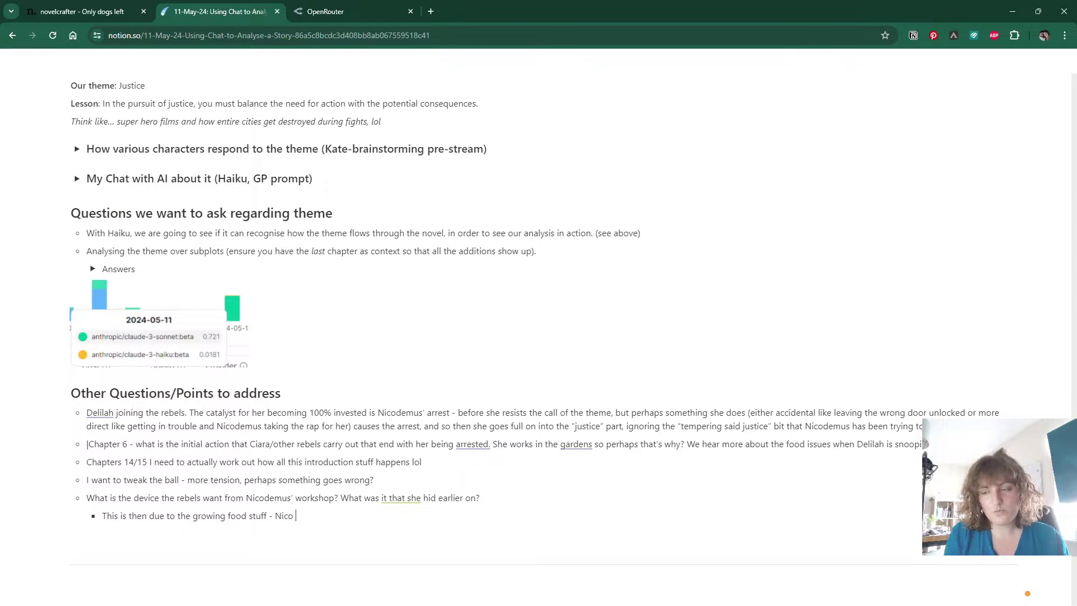
Continue the sub-bullet with "Nicodemus would be cautious, especially given the past research and how badl it went.".
type("demus would be ")
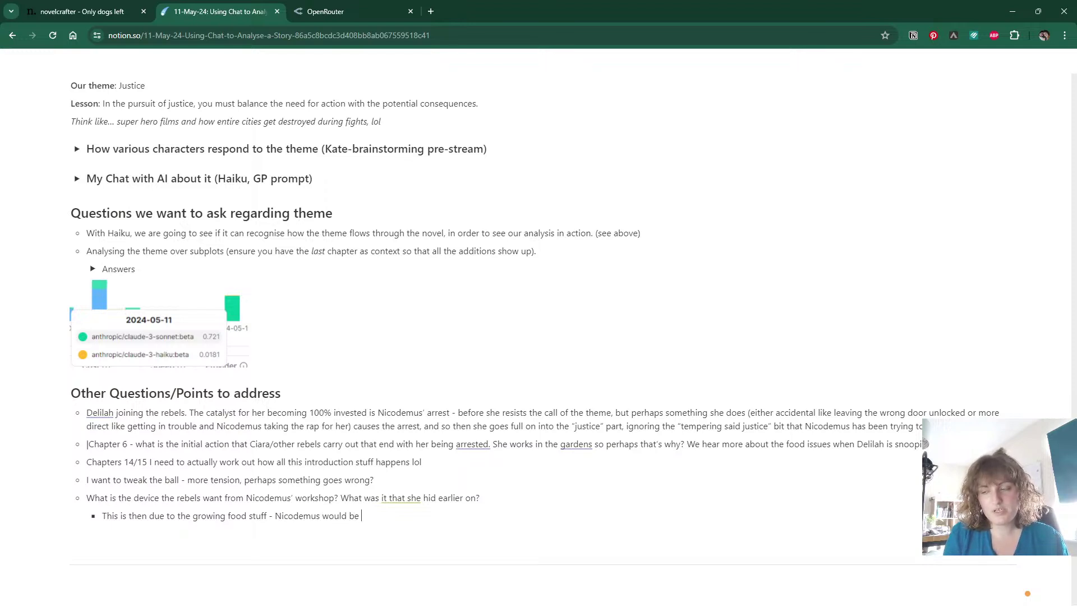
type("cautious, espc")
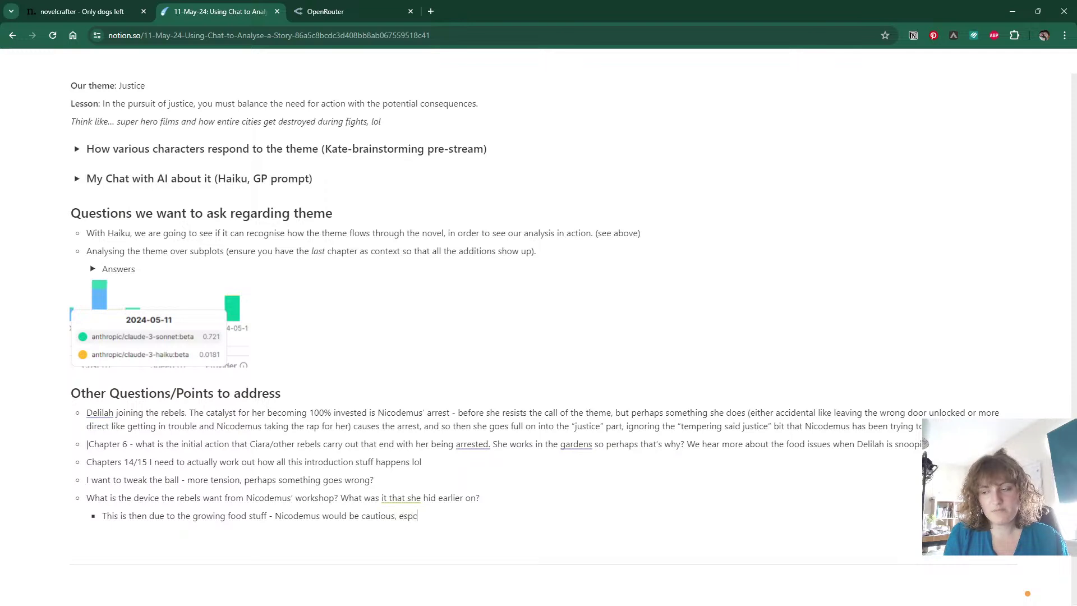
key("BackSpace")
type("ecially ")
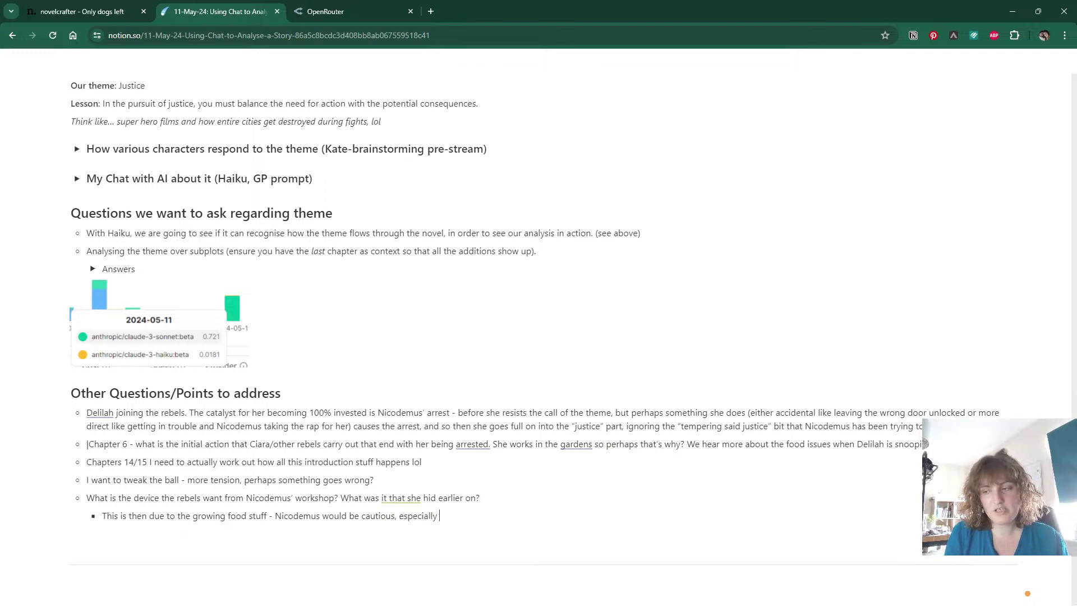
type("given the past r")
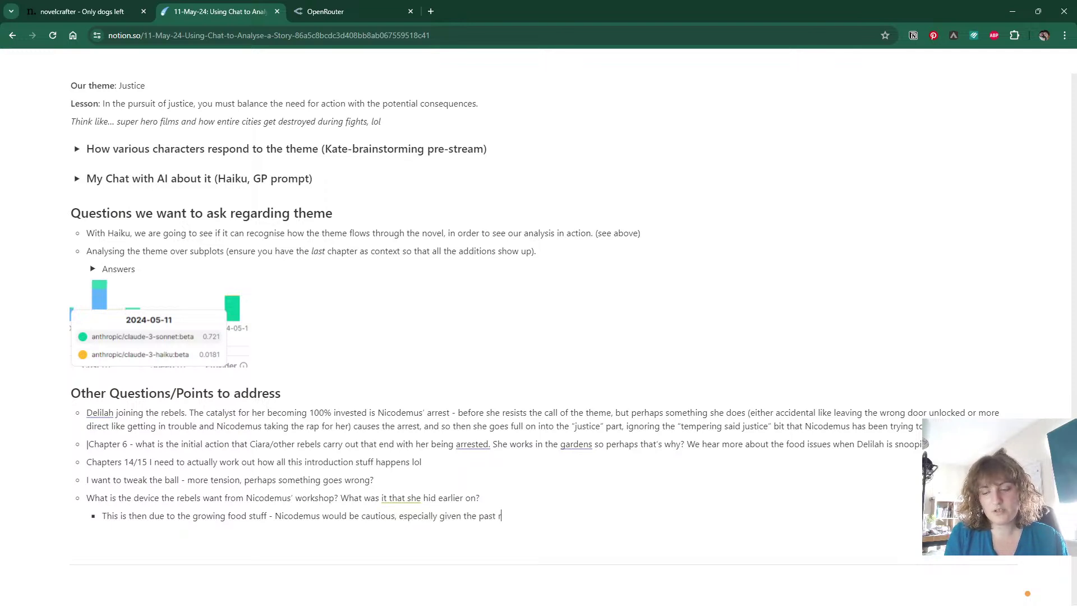
type("esearch and how")
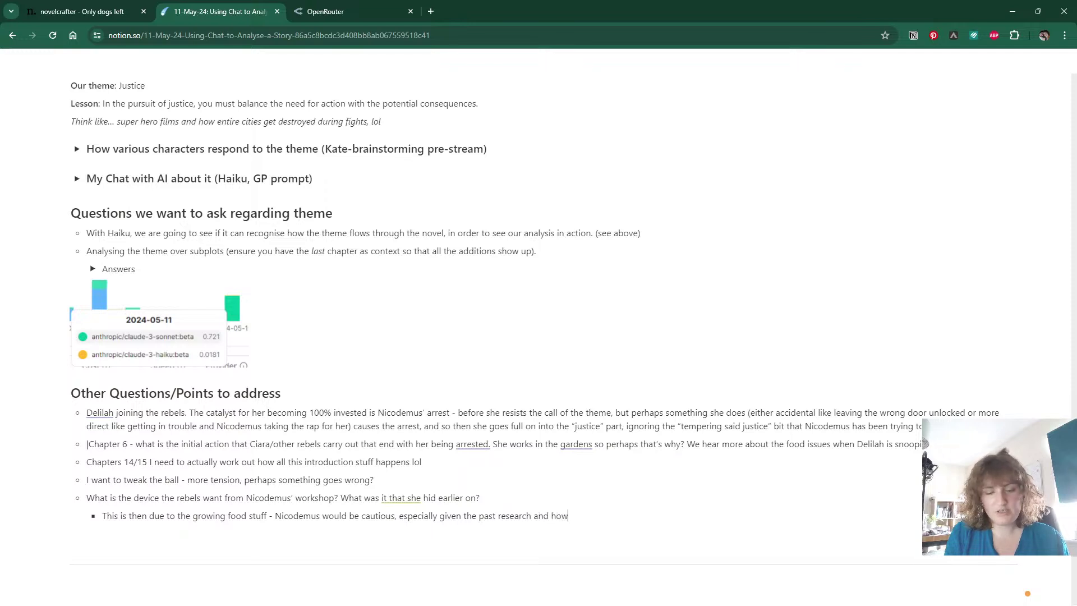
type(" badl it went.")
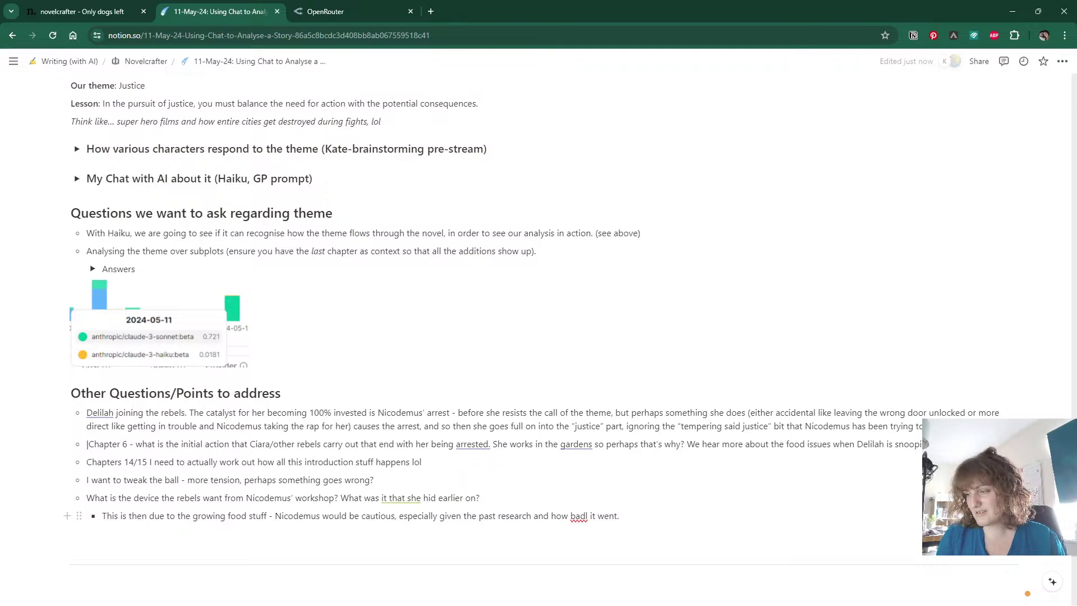
Correct "badl" to "badly" in the sub-bullet and mark the question about the rebels' device with a leading "|".
type("y")
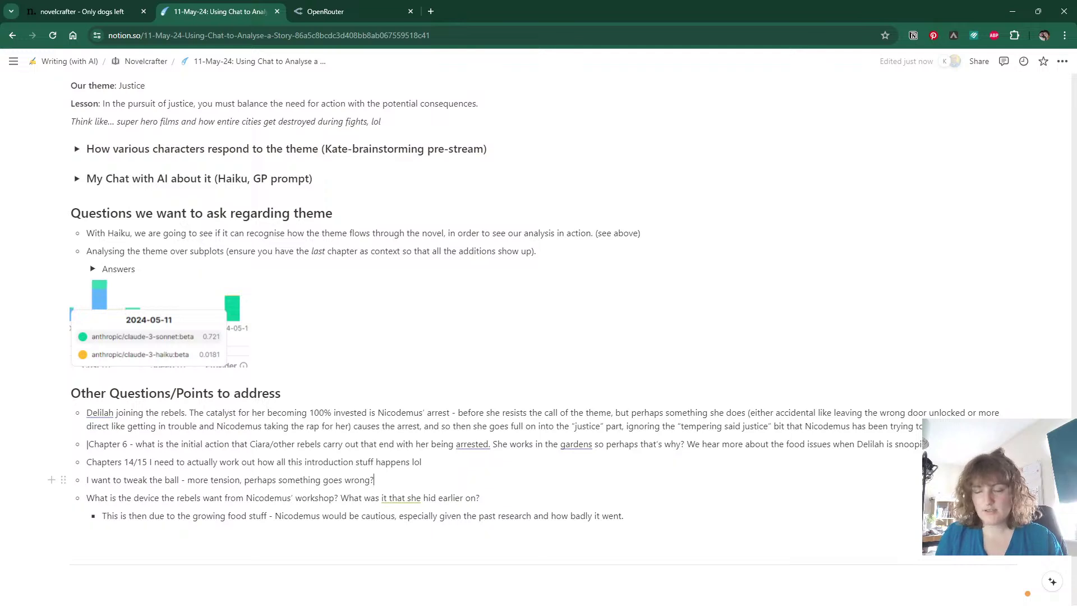
scroll(370, 480, "down", 2)
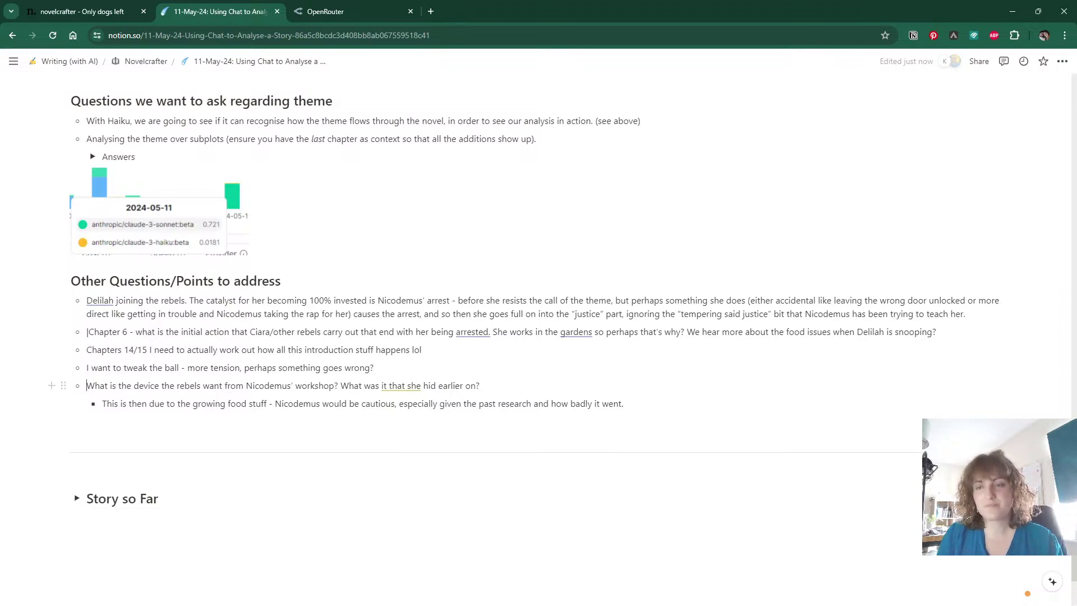
type("\"")
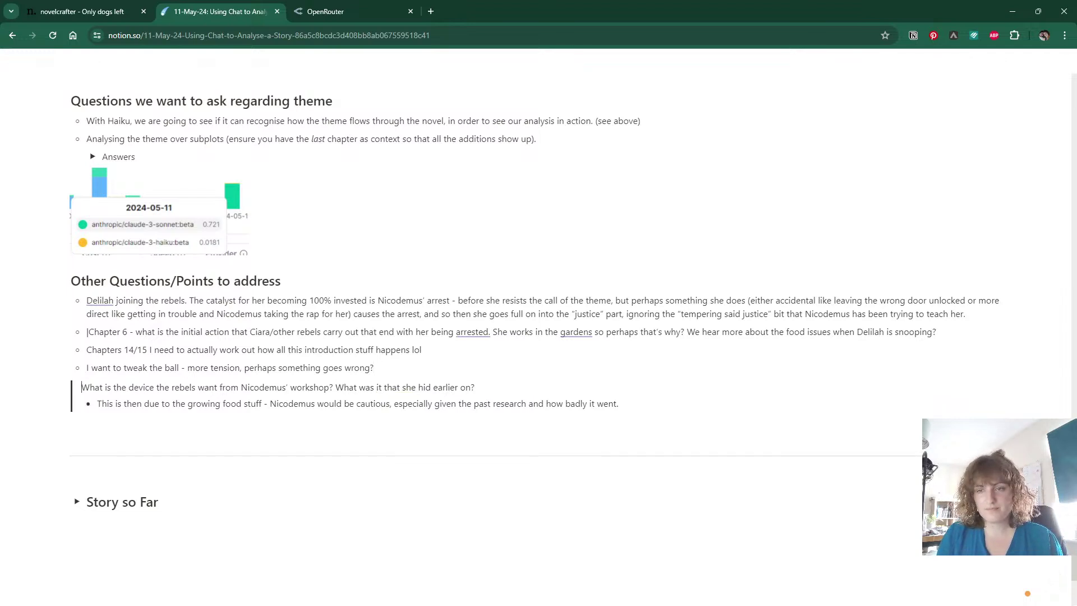
key("ctrl+z")
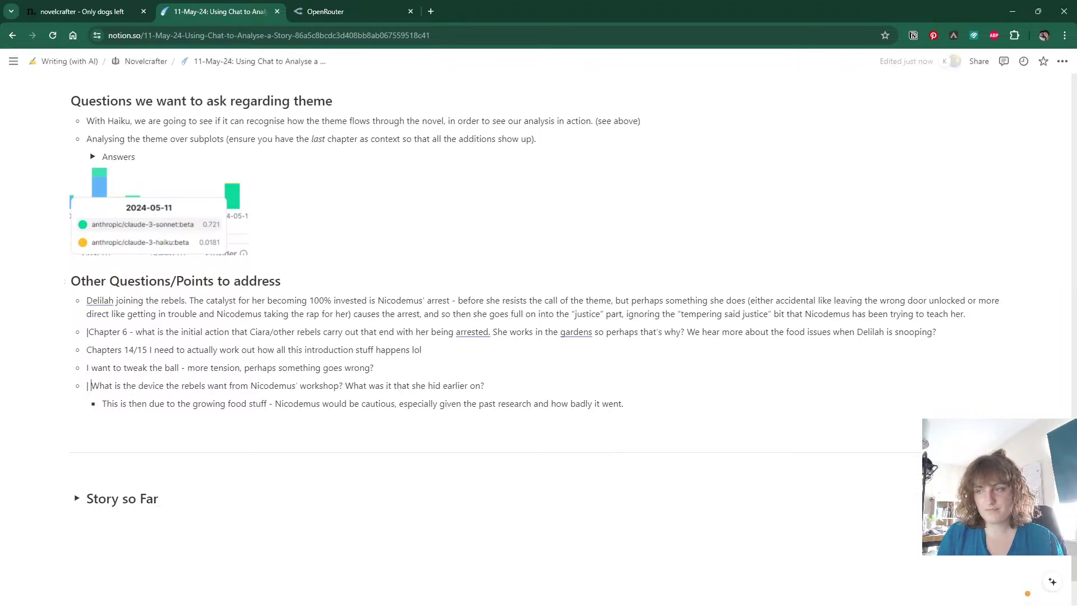
Mark the point about Delilah joining the rebels with a leading "|".
left_click(87, 300)
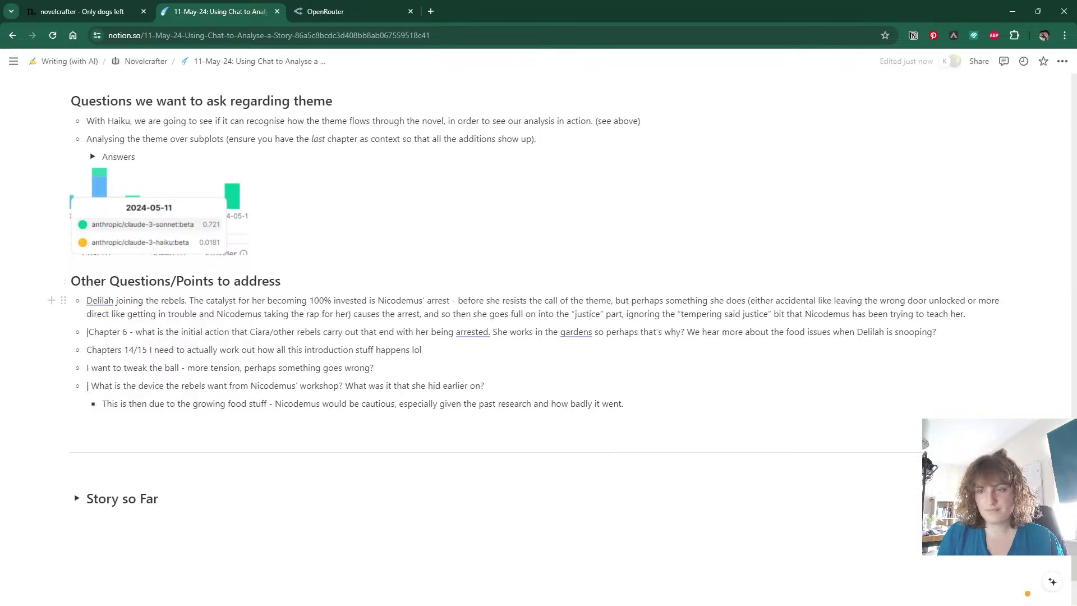
type("Z")
key("BackSpace")
type("|")
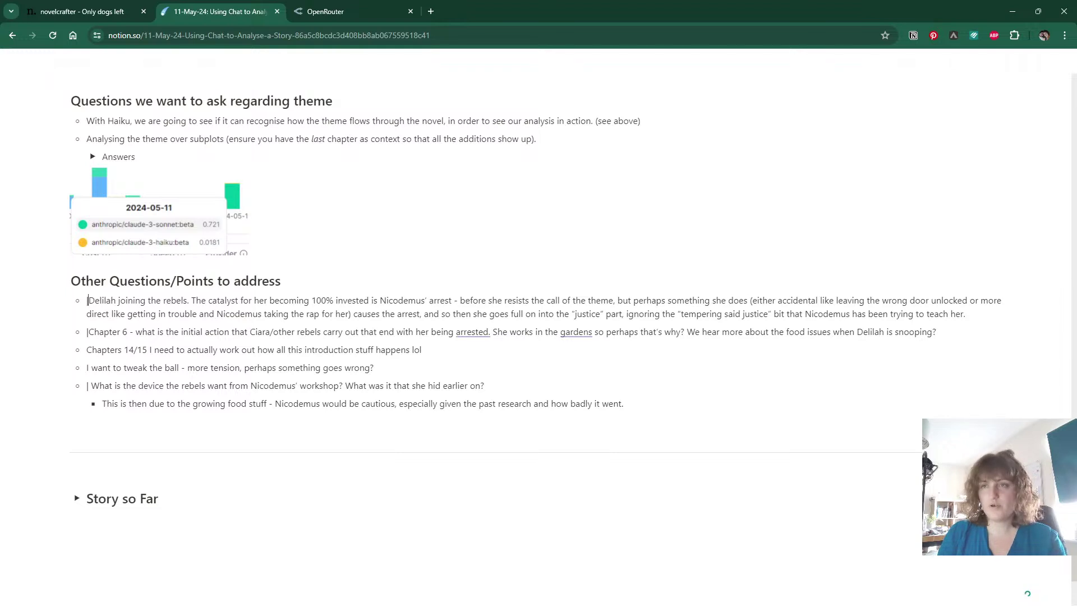
Glance into the Story so Far section, collapse it again, and review the page's notes from Last Time through to Theme.
scroll(70, 404, "down", 2)
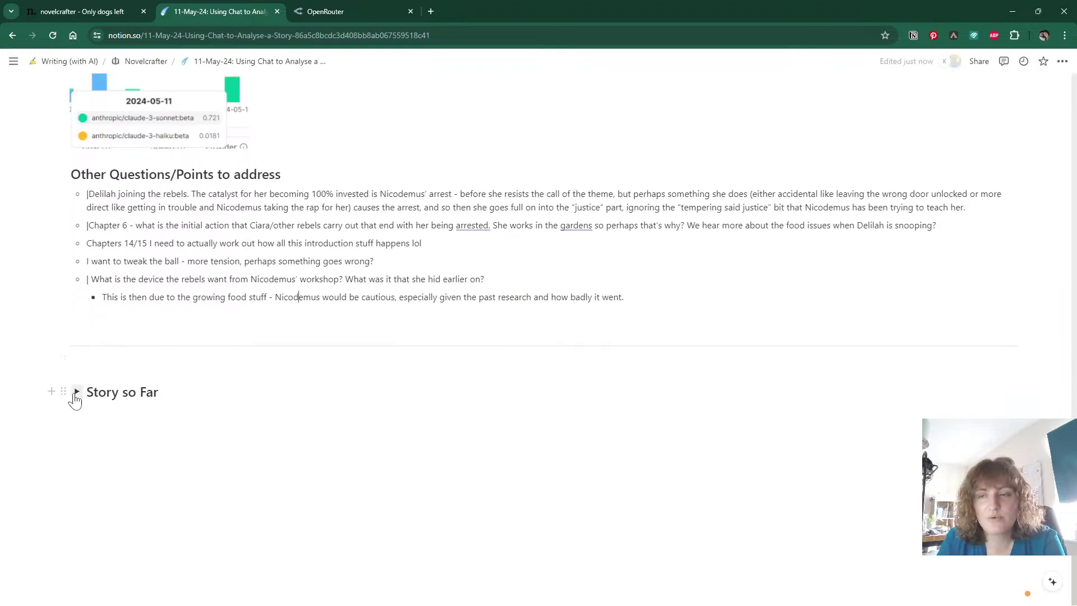
left_click(76, 393)
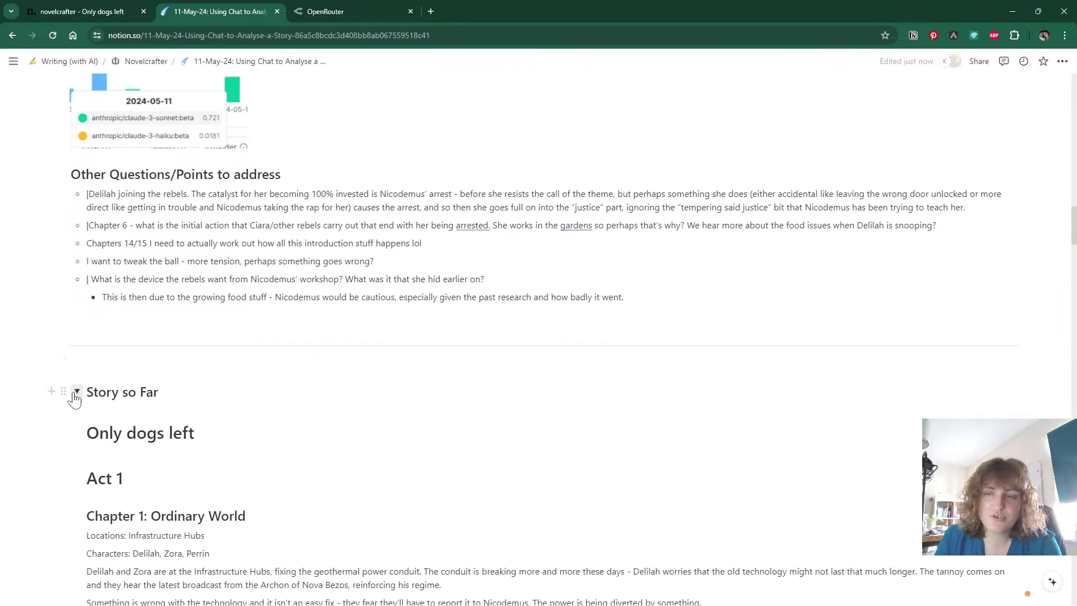
scroll(75, 399, "down", 4)
scroll(76, 400, "up", 6)
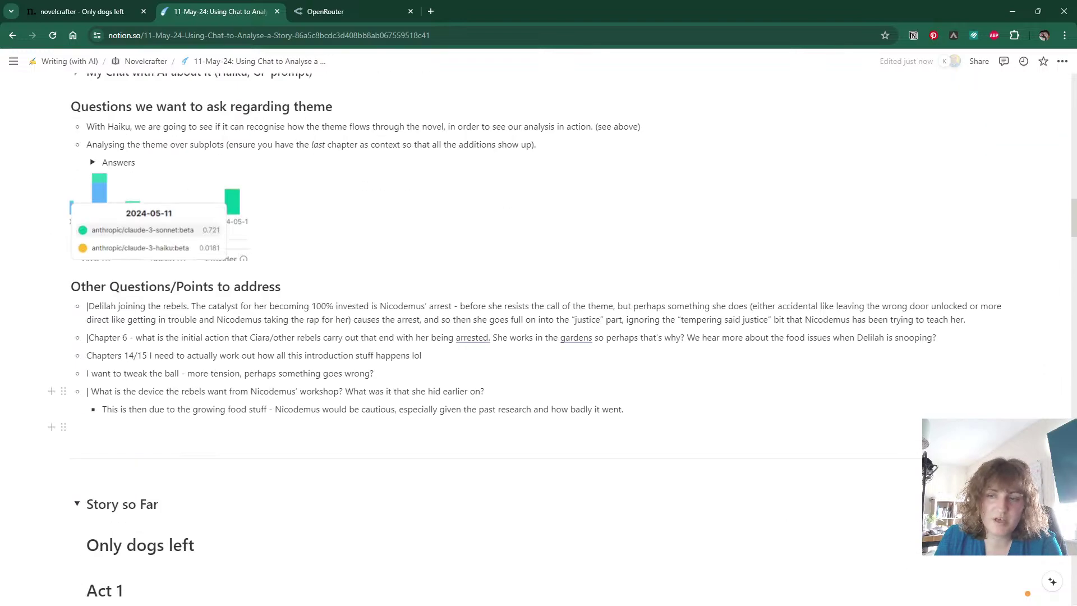
left_click(77, 504)
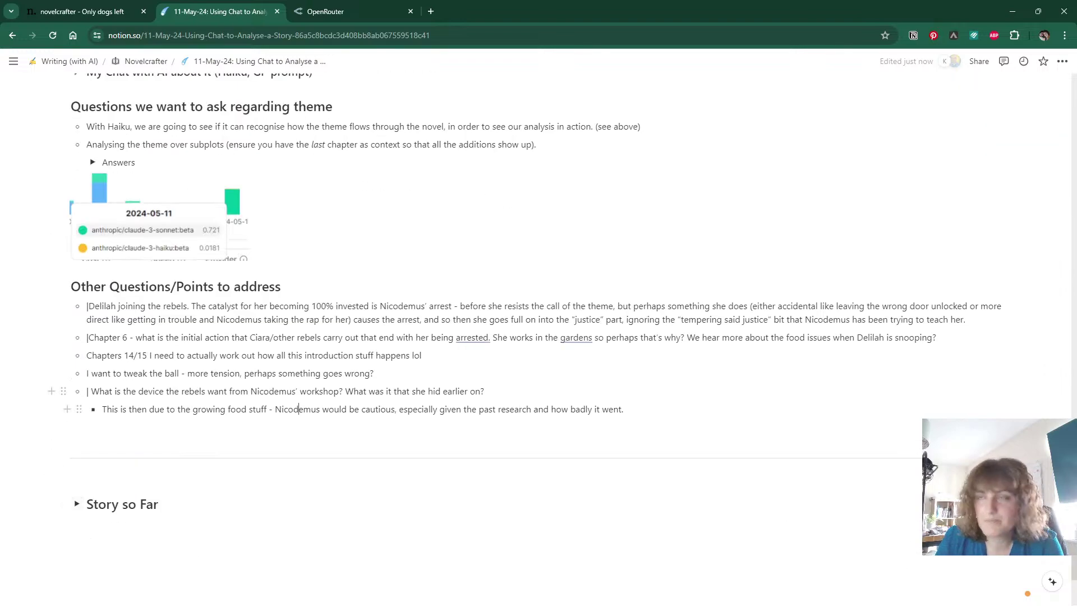
scroll(573, 339, "up", 15)
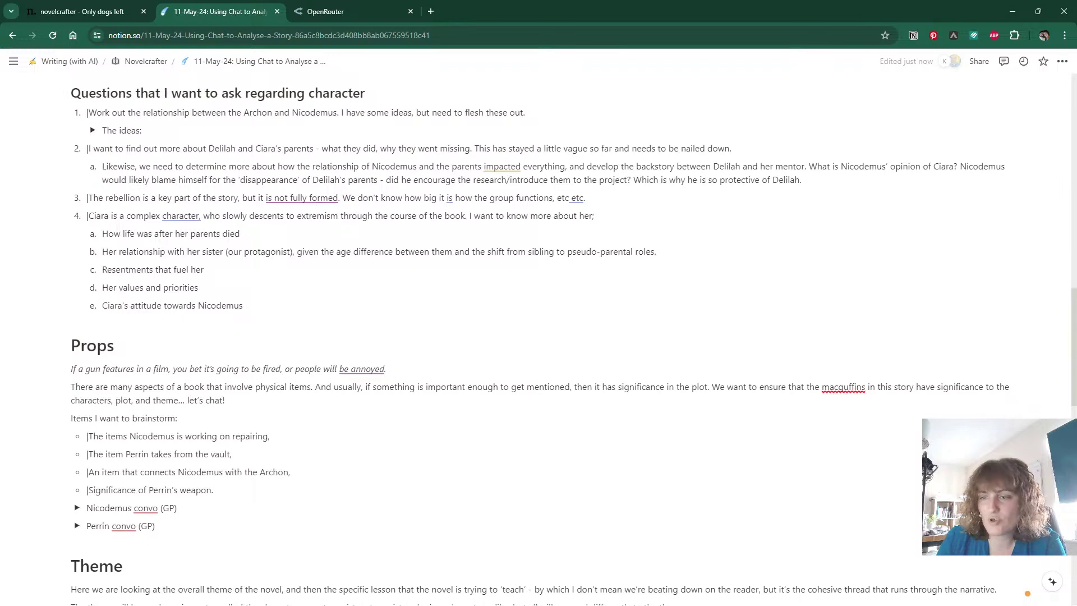
scroll(540, 342, "up", 12)
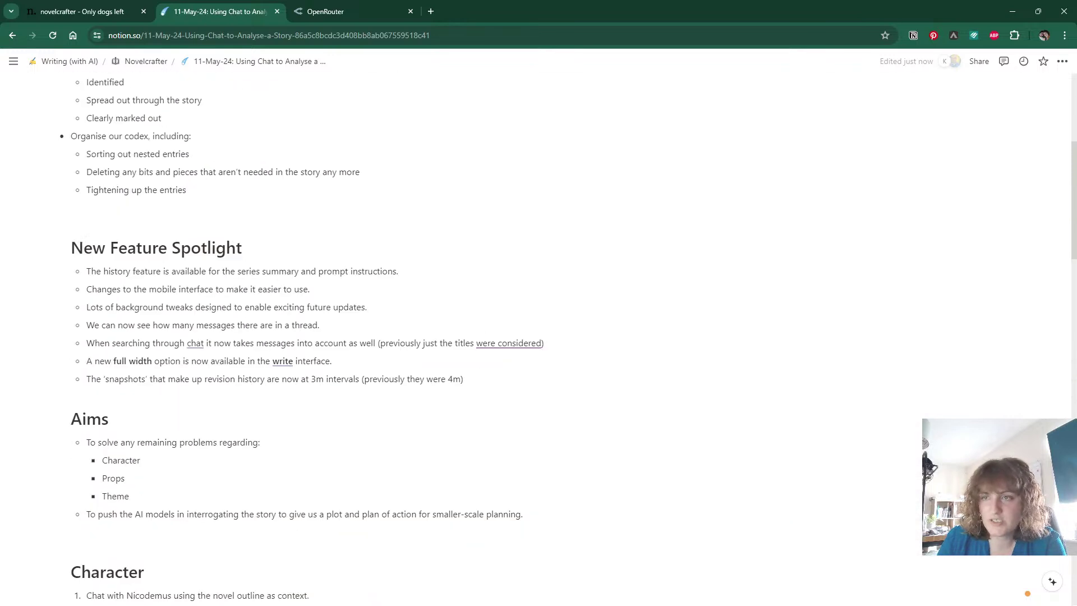
scroll(540, 342, "up", 6)
scroll(540, 342, "down", 3)
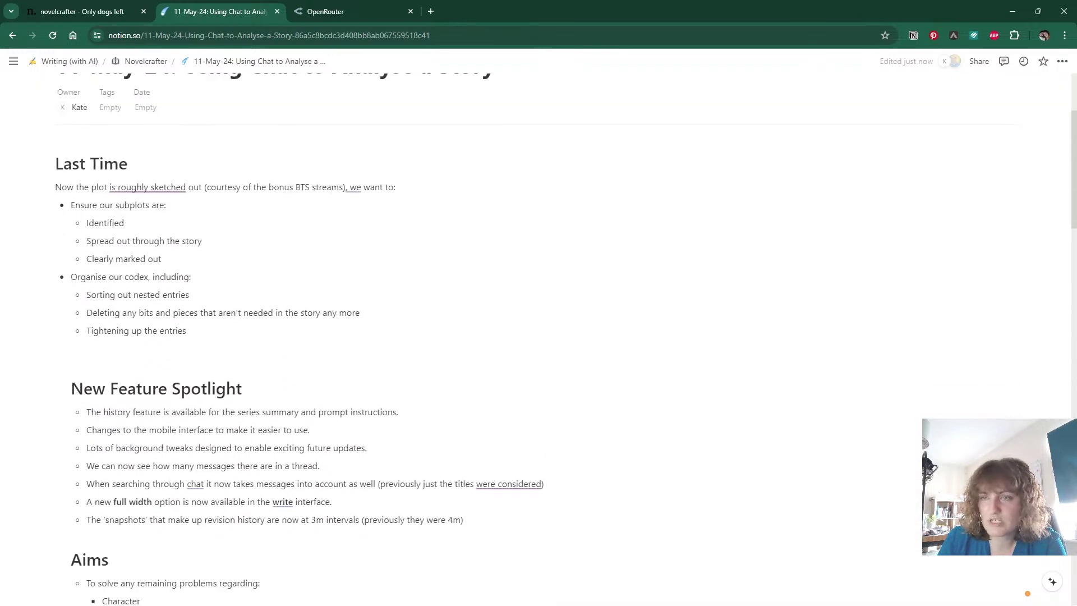
scroll(540, 341, "down", 8)
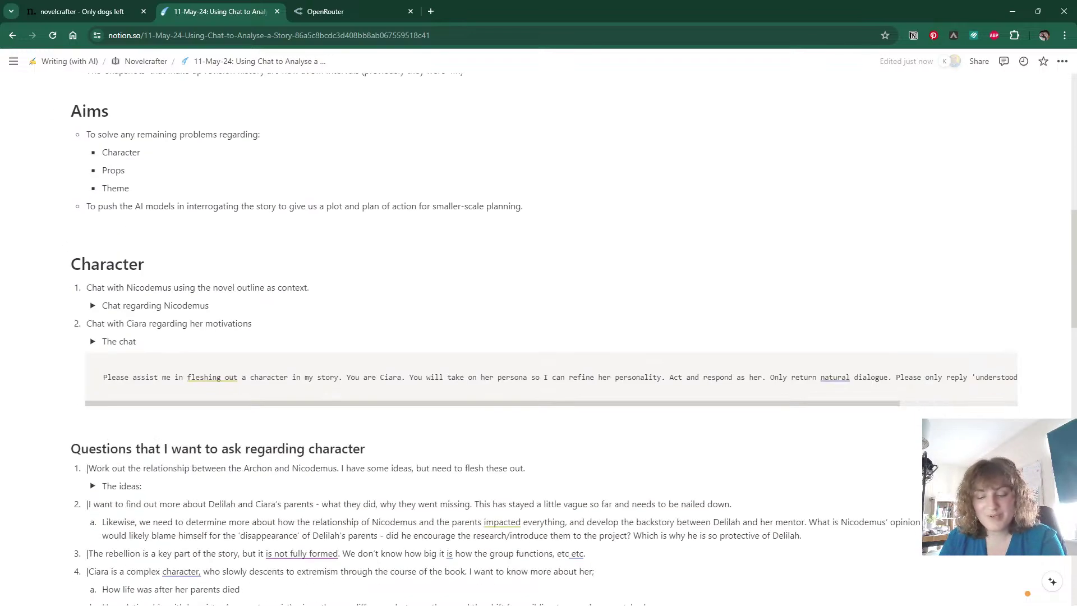
scroll(540, 341, "down", 15)
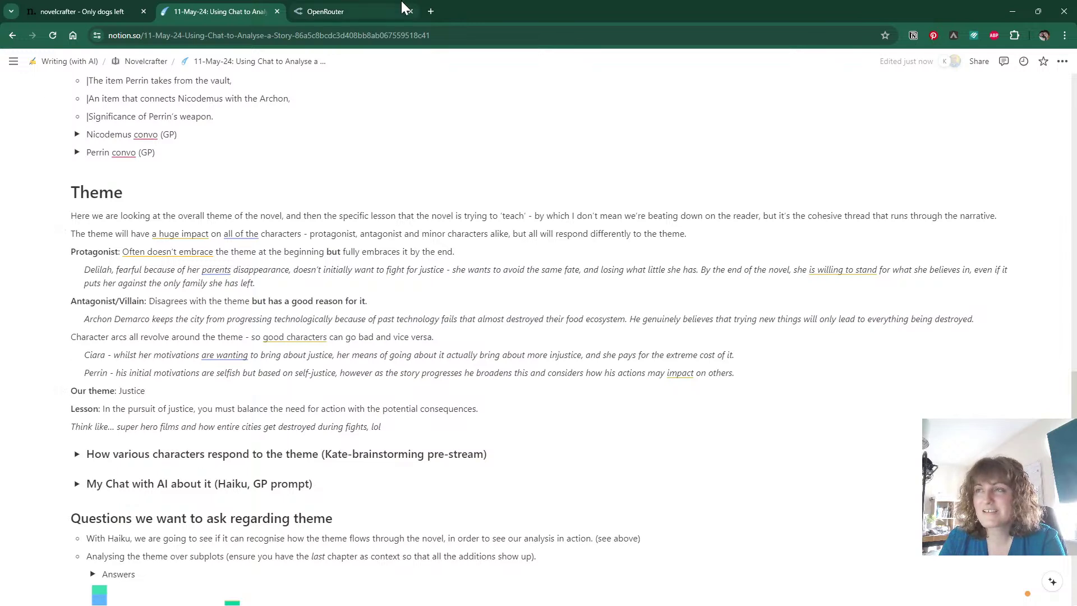
Close the OpenRouter page, switch to Novelcrafter, and look back through the manuscript in the Write view from Chapter 24 to Chapter 23.
left_click(410, 11)
left_click(79, 11)
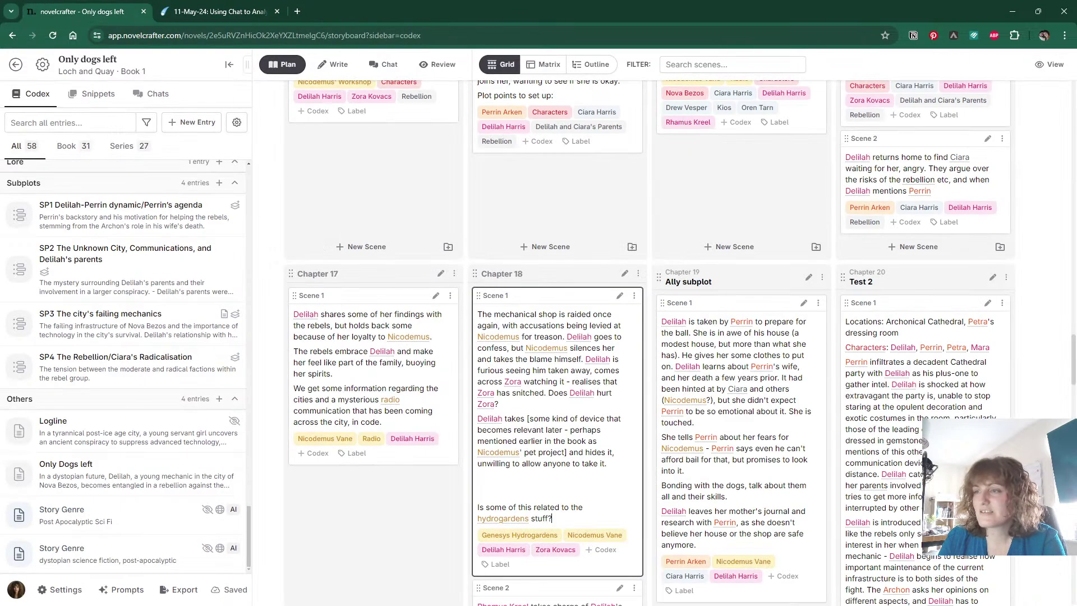
left_click(331, 65)
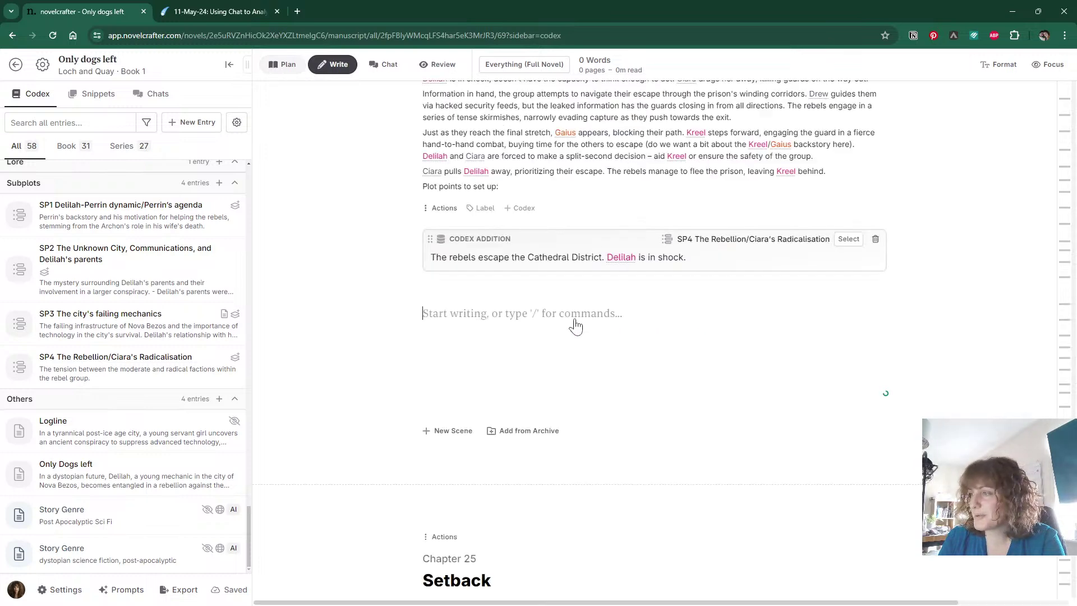
scroll(584, 314, "up", 3)
scroll(579, 324, "up", 5)
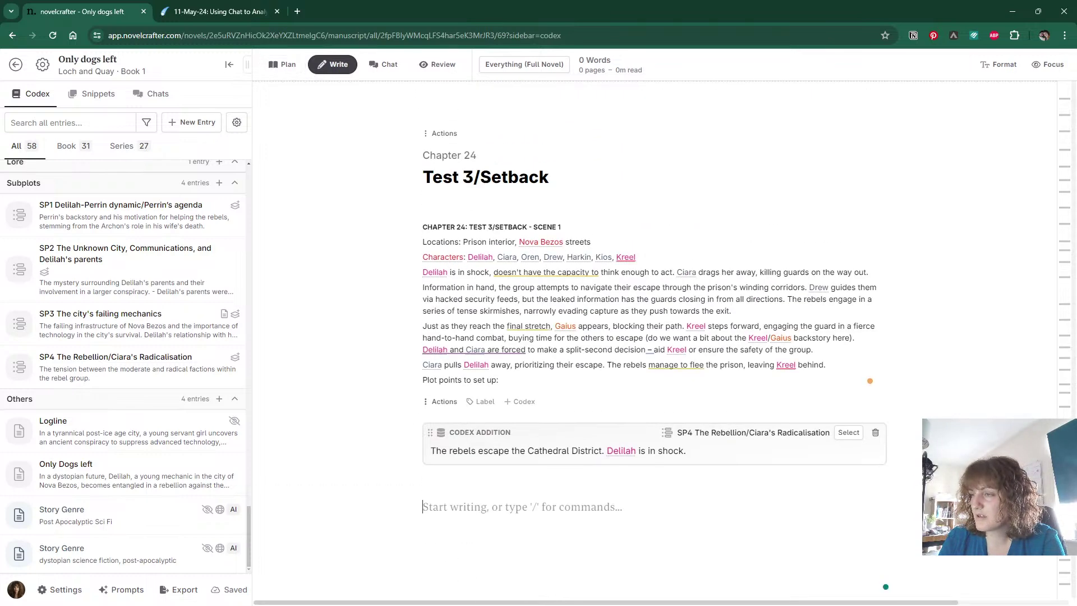
scroll(579, 324, "up", 10)
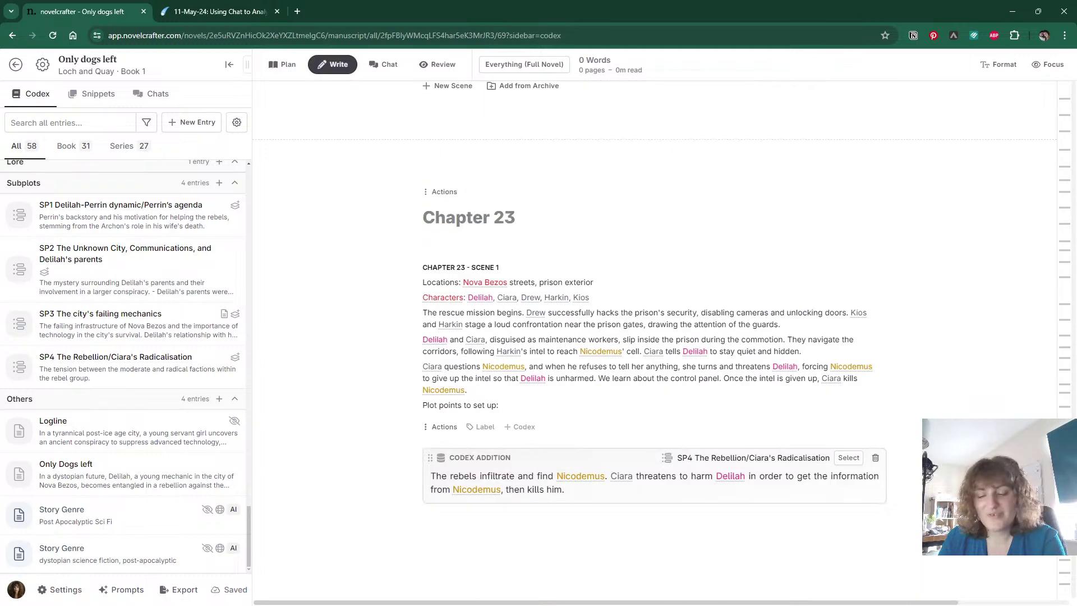